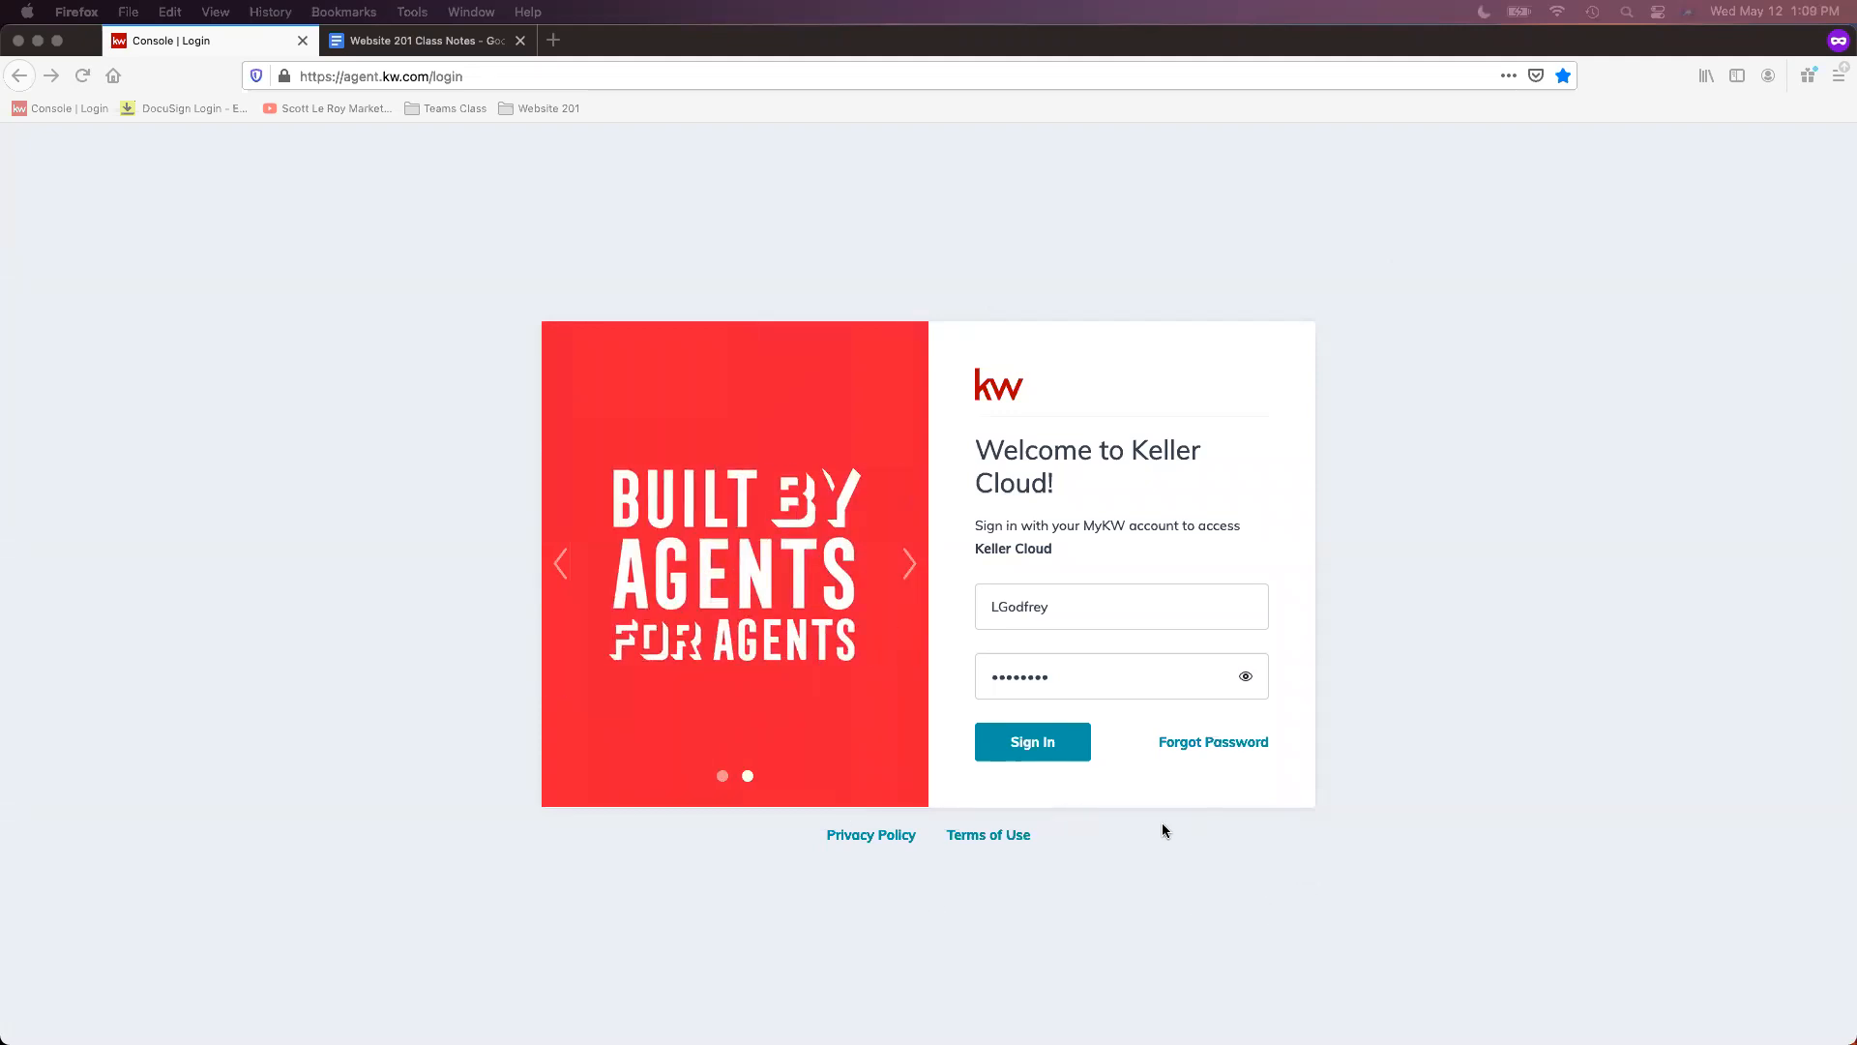
# - Sign in to Keller Cloud with the prefilled username and password
pyautogui.click(1046, 757)
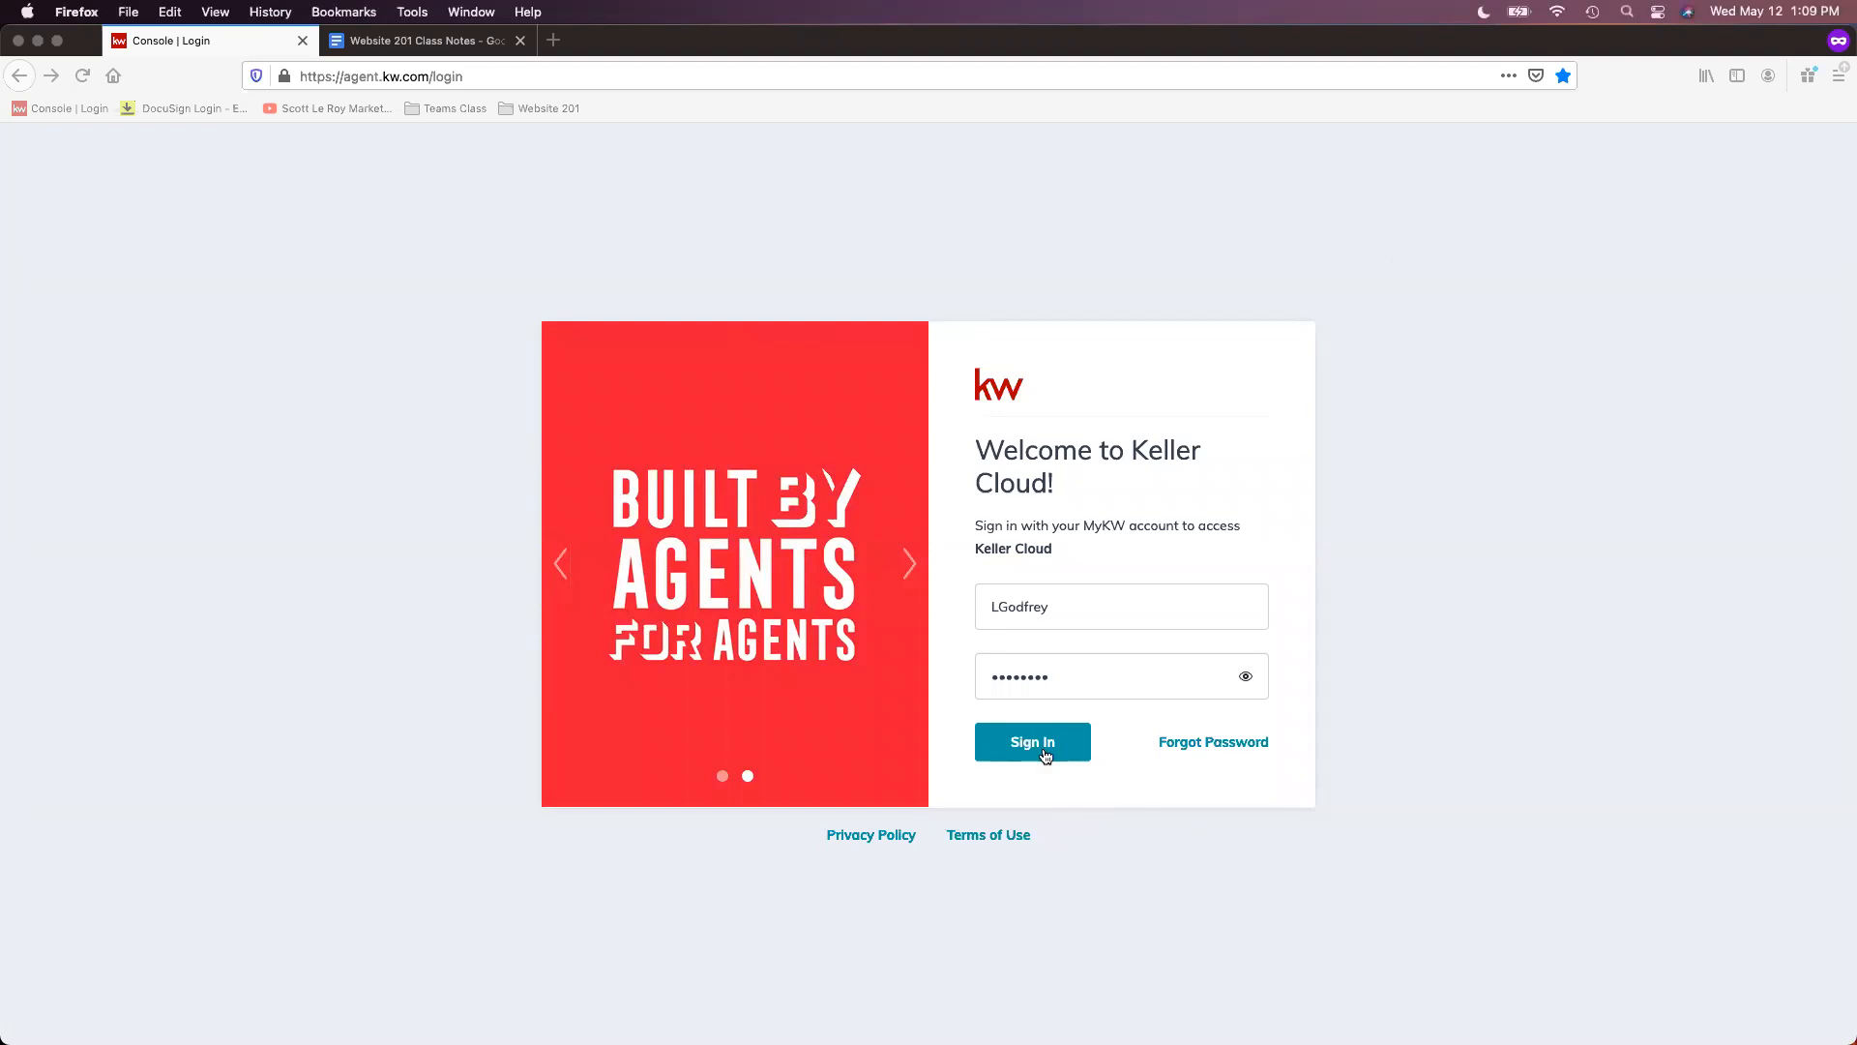
pyautogui.click(1046, 756)
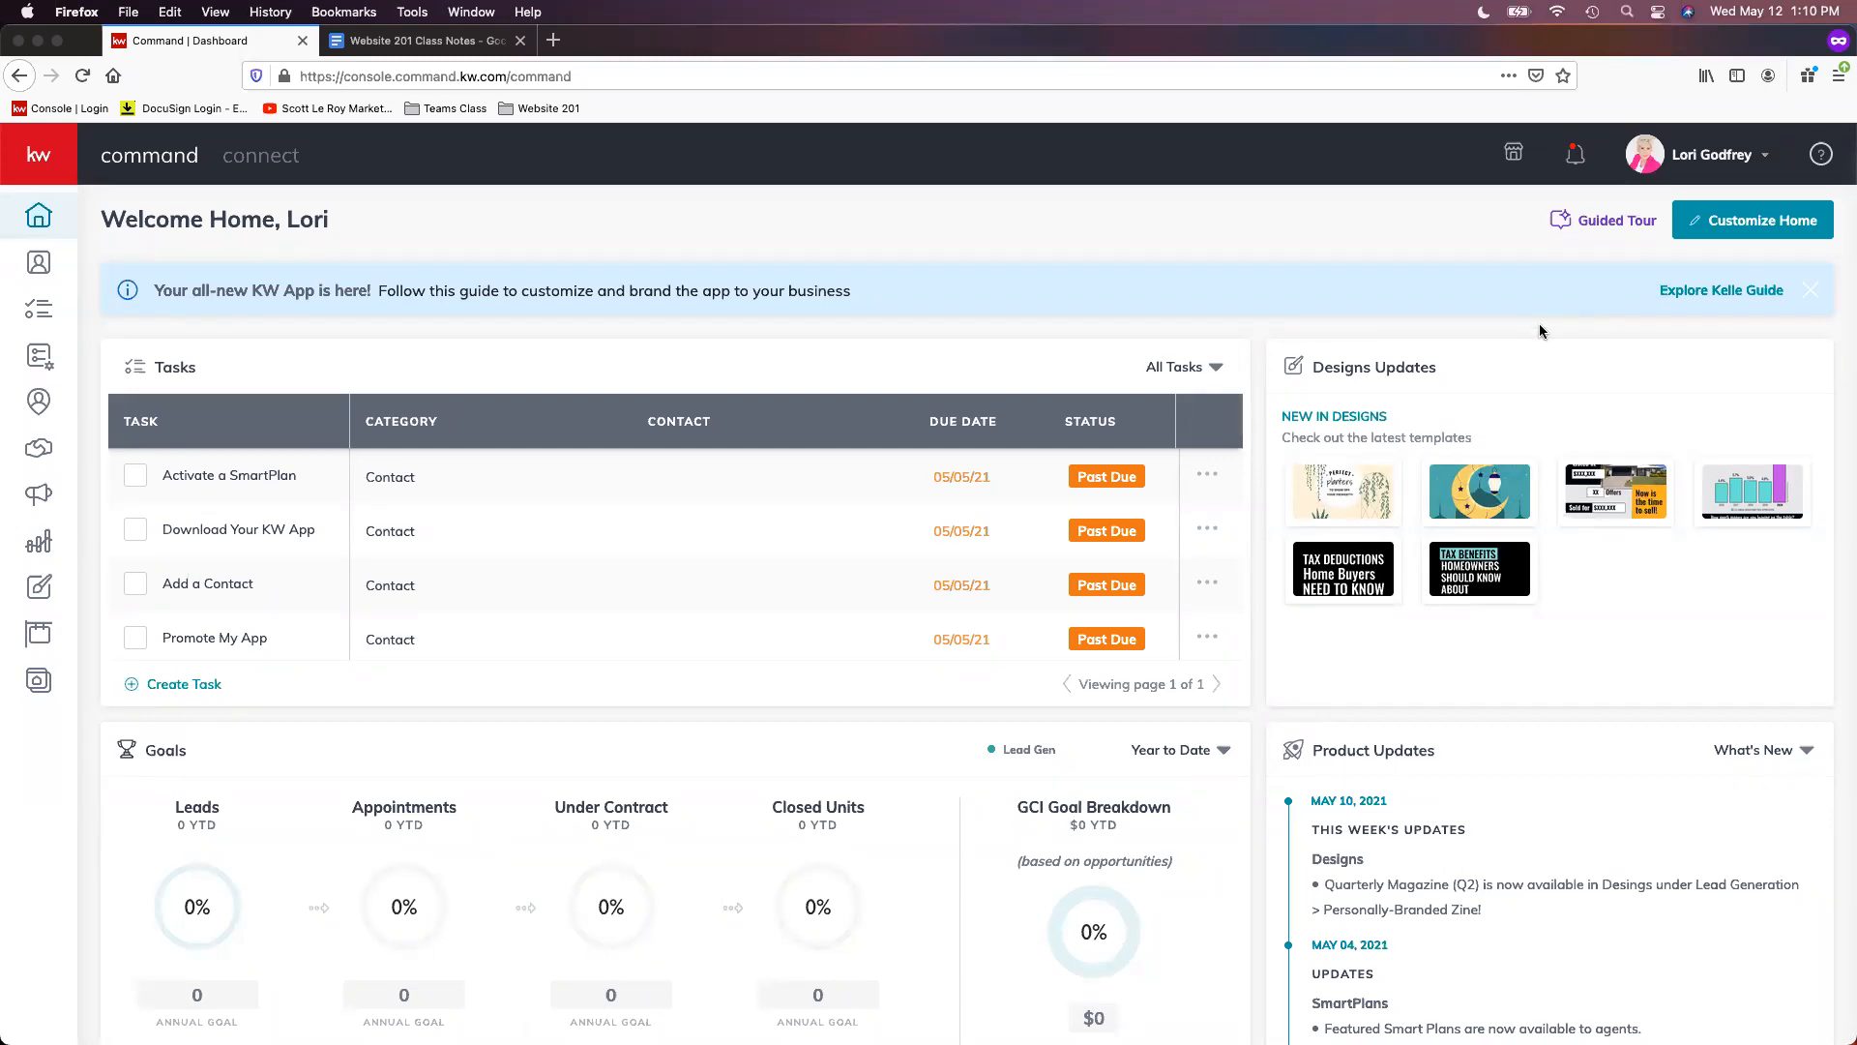
# - Open account Settings, accept the cookie notice, and go to Connect Settings > Marketing Profile
pyautogui.click(1709, 160)
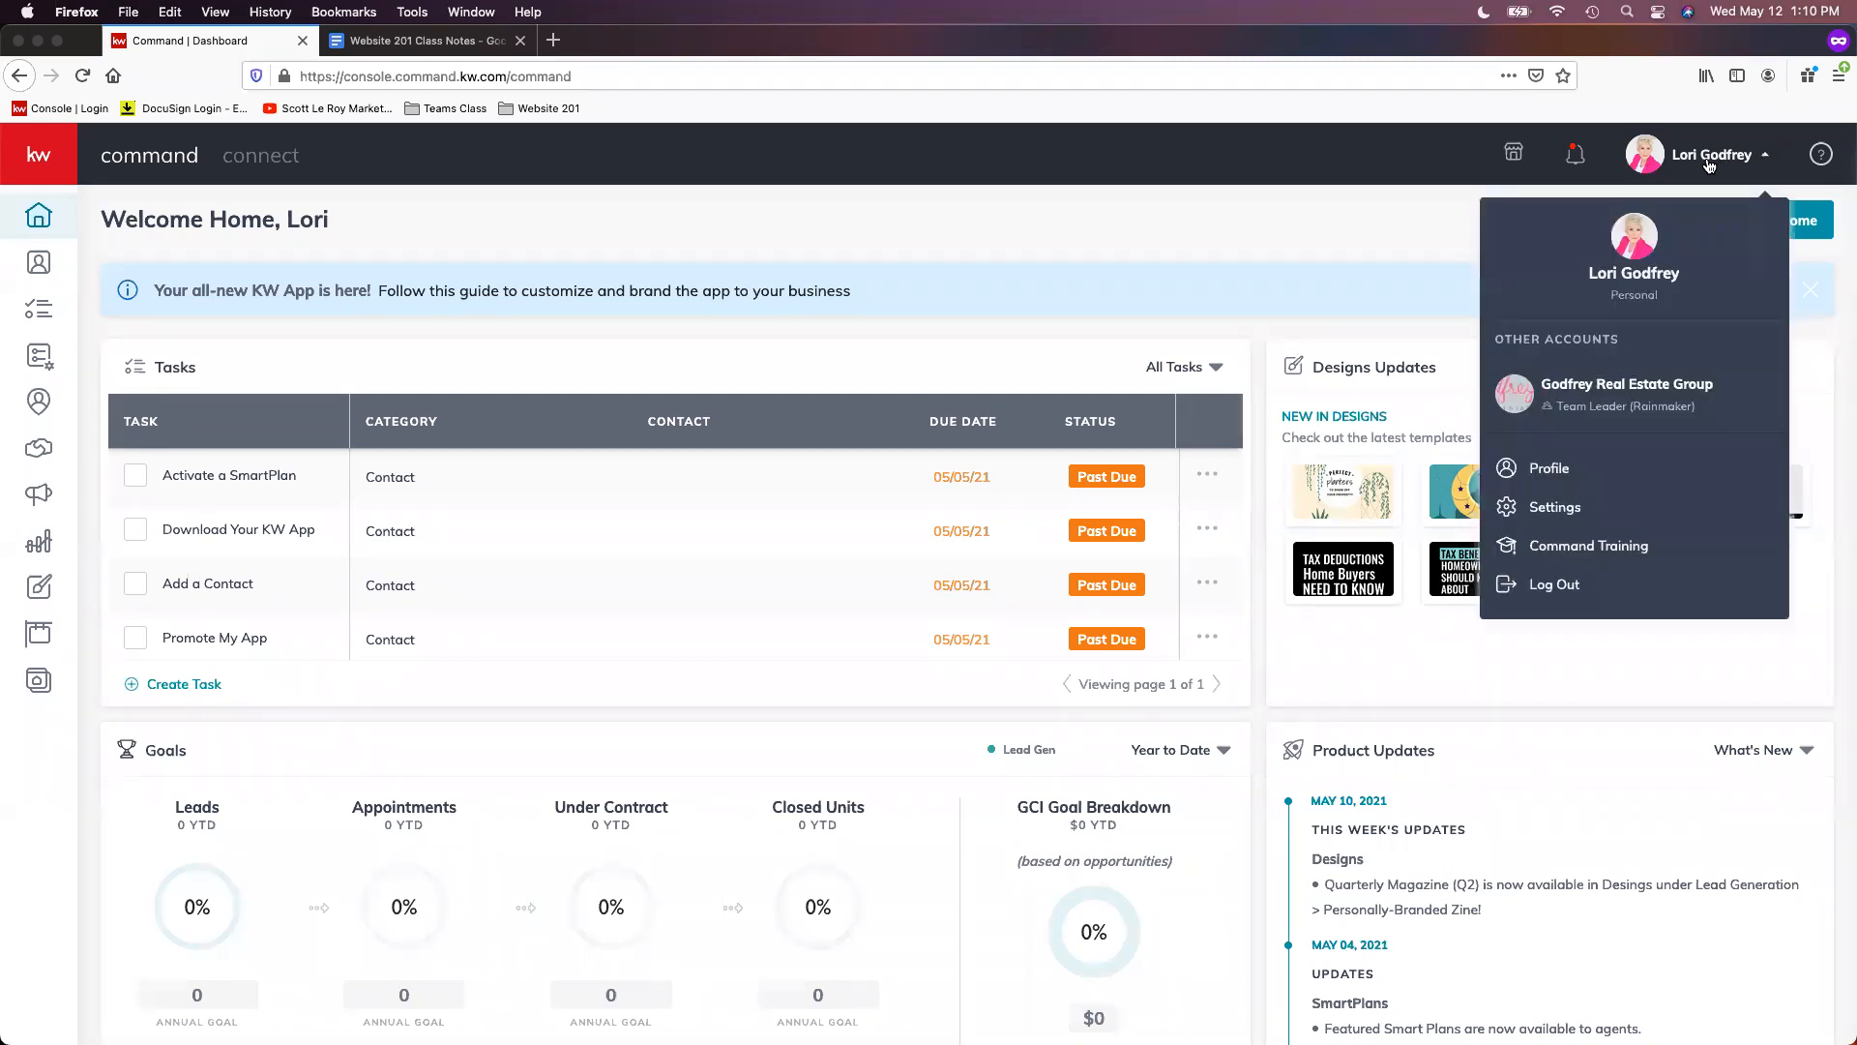
pyautogui.click(1624, 513)
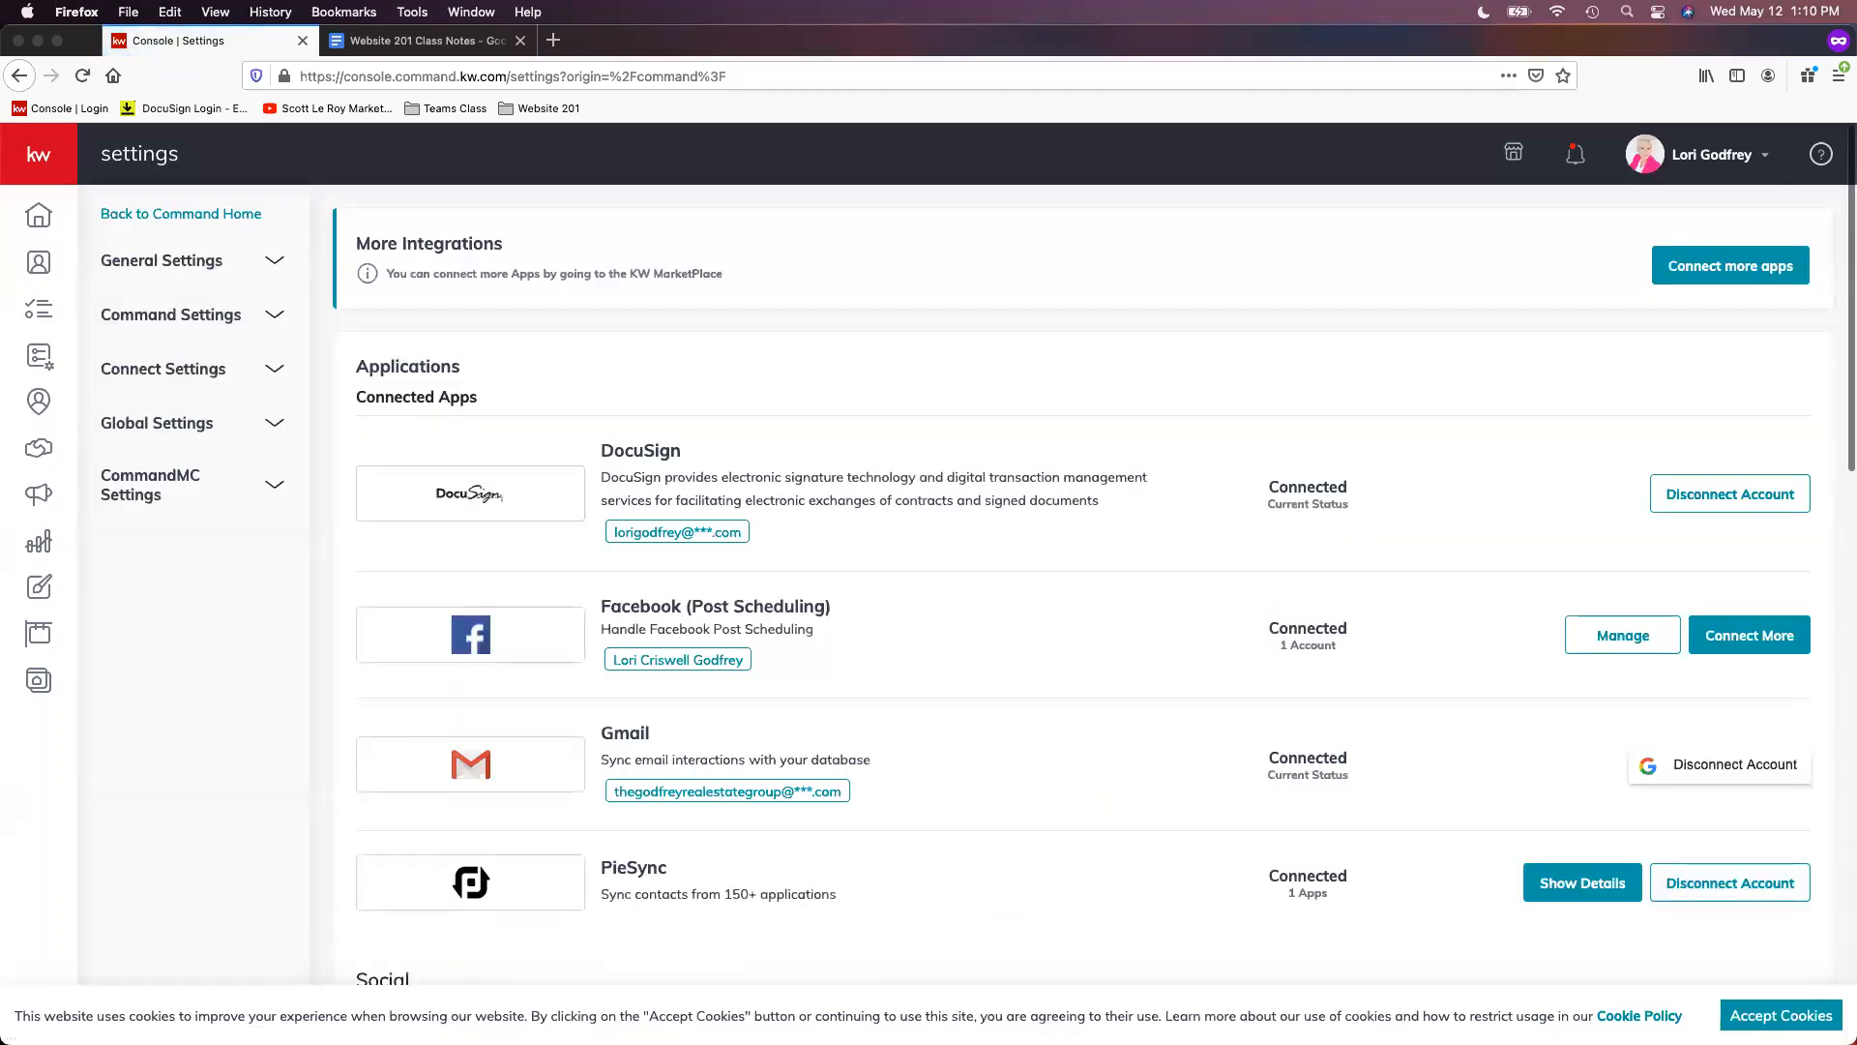
pyautogui.click(1780, 1016)
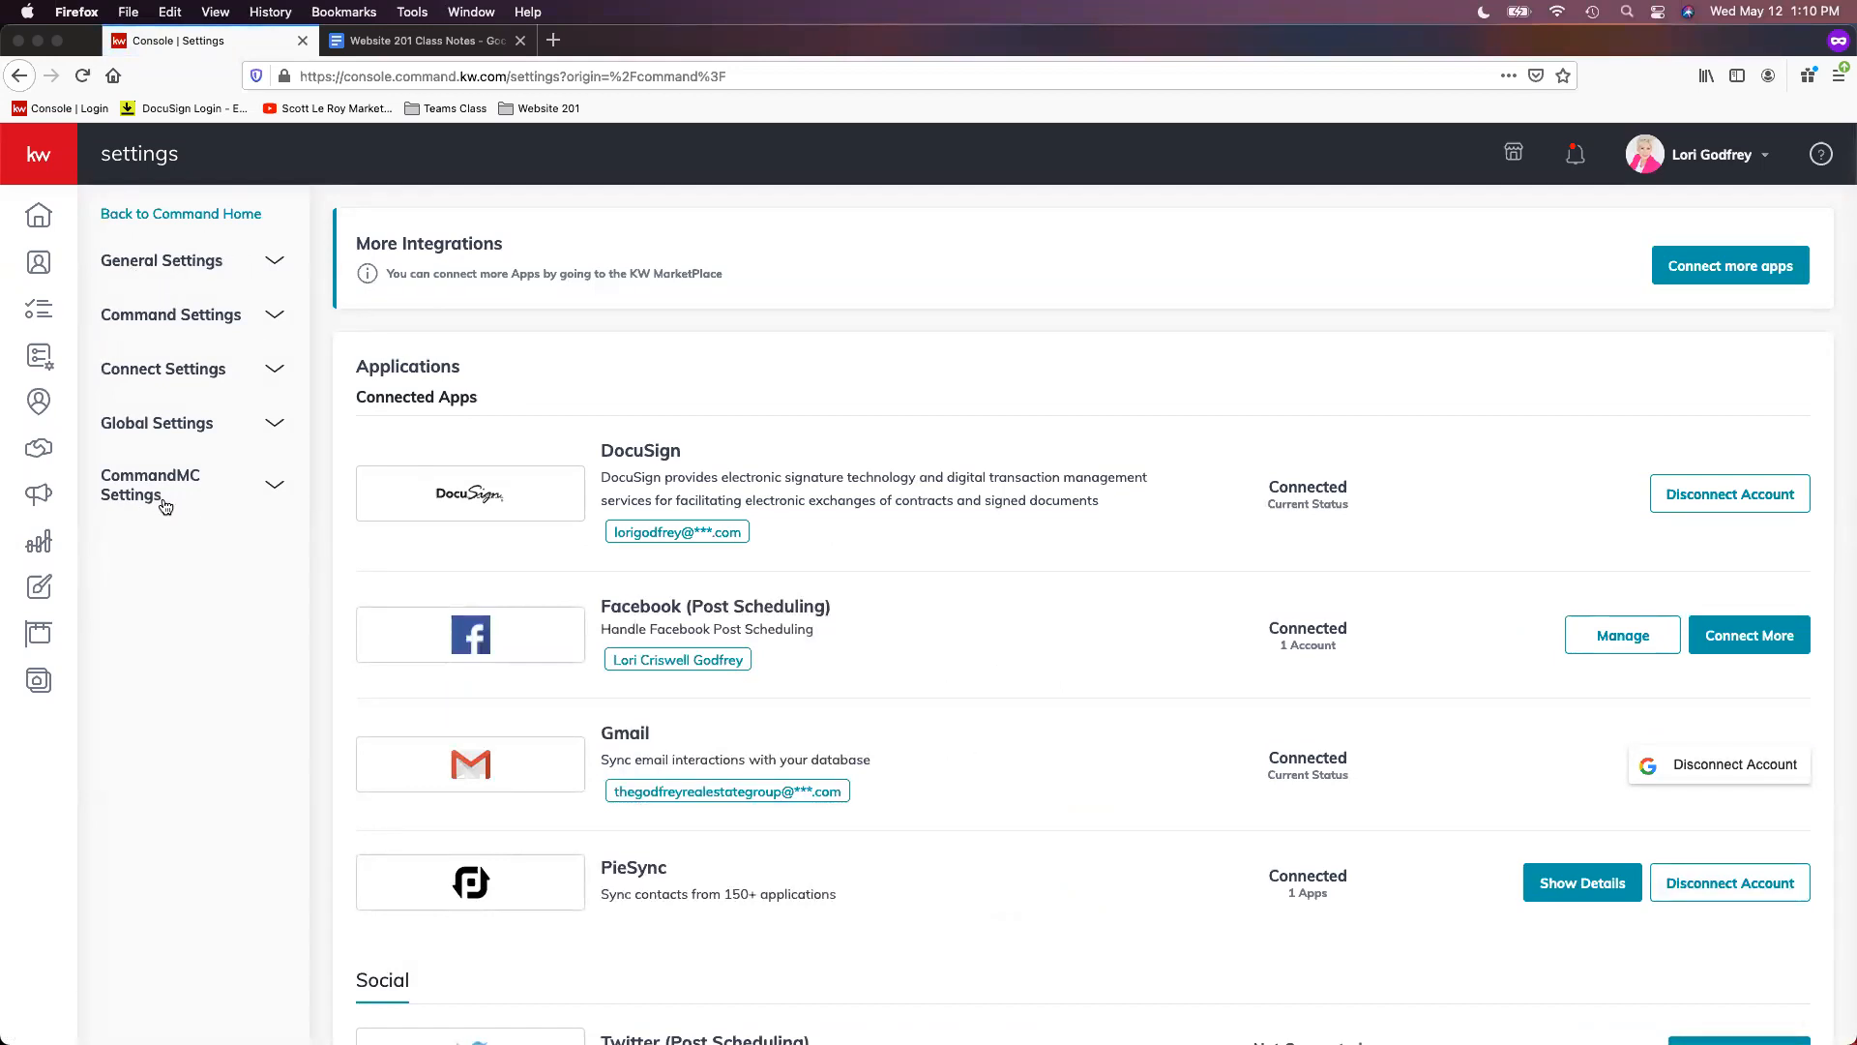
pyautogui.click(229, 377)
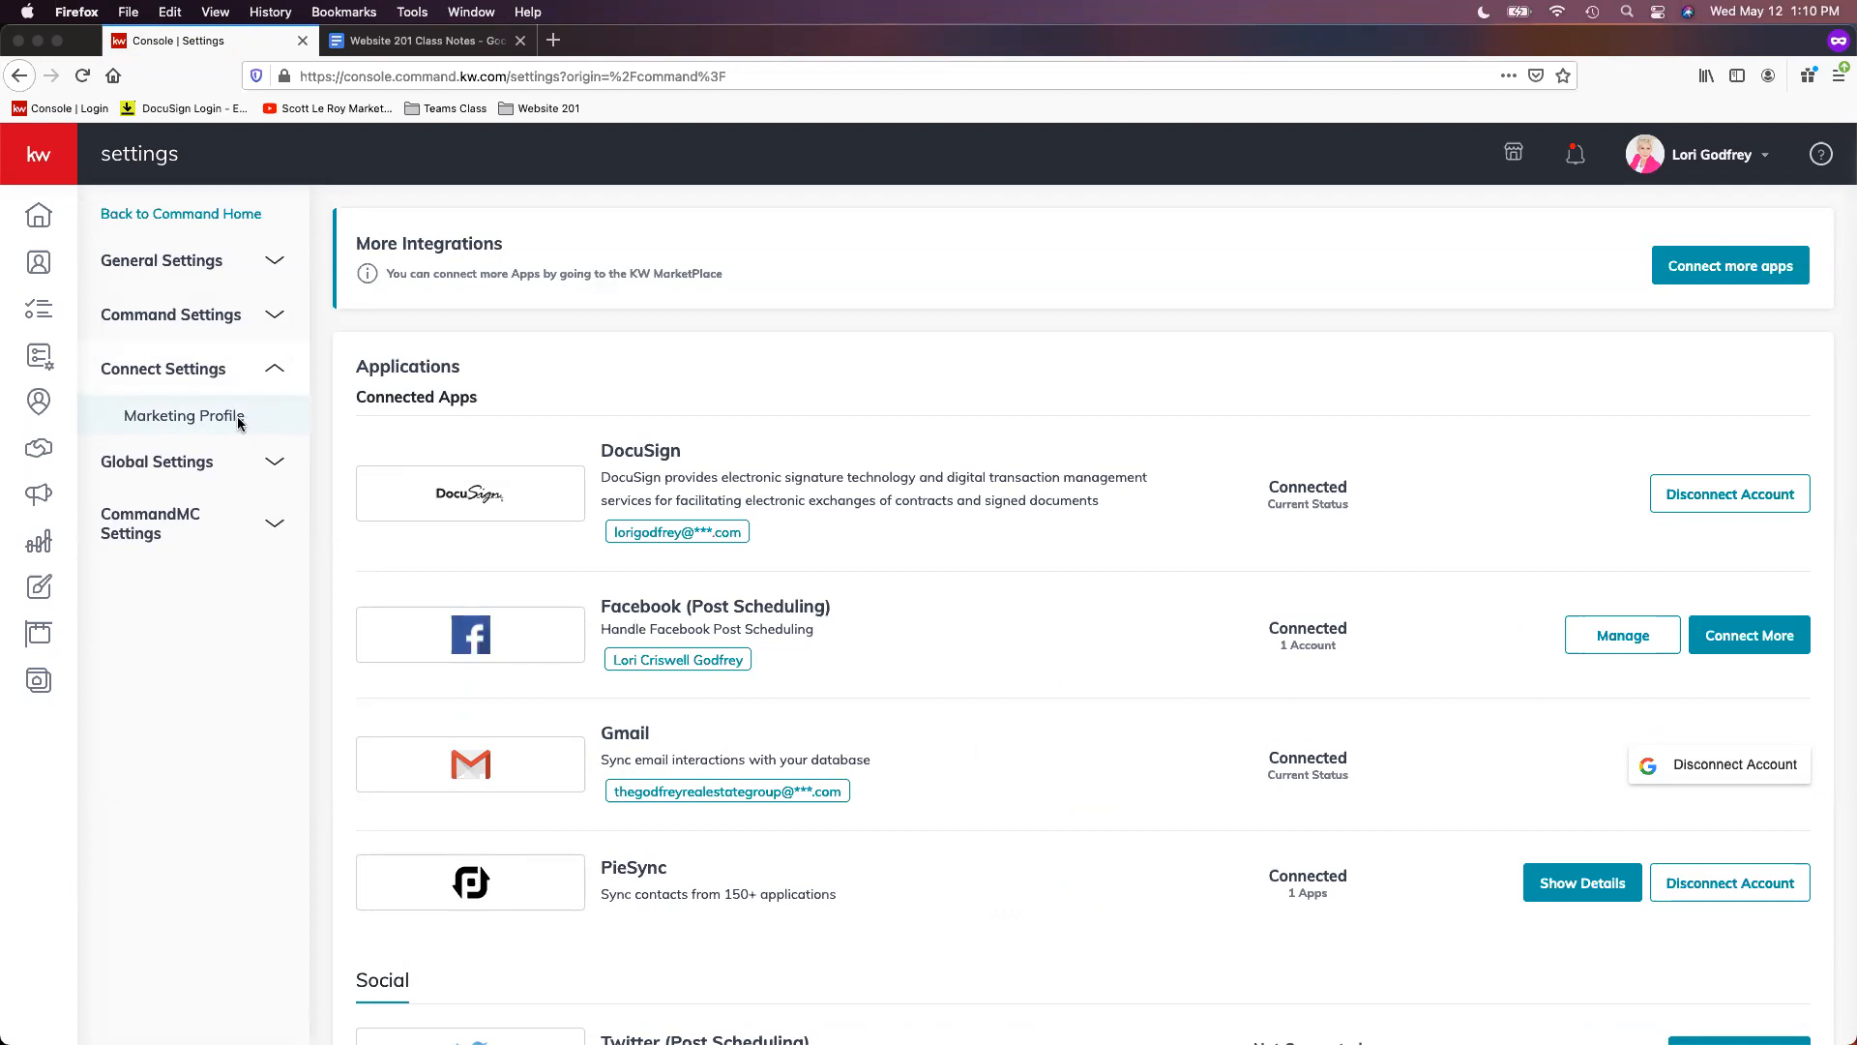
pyautogui.click(224, 418)
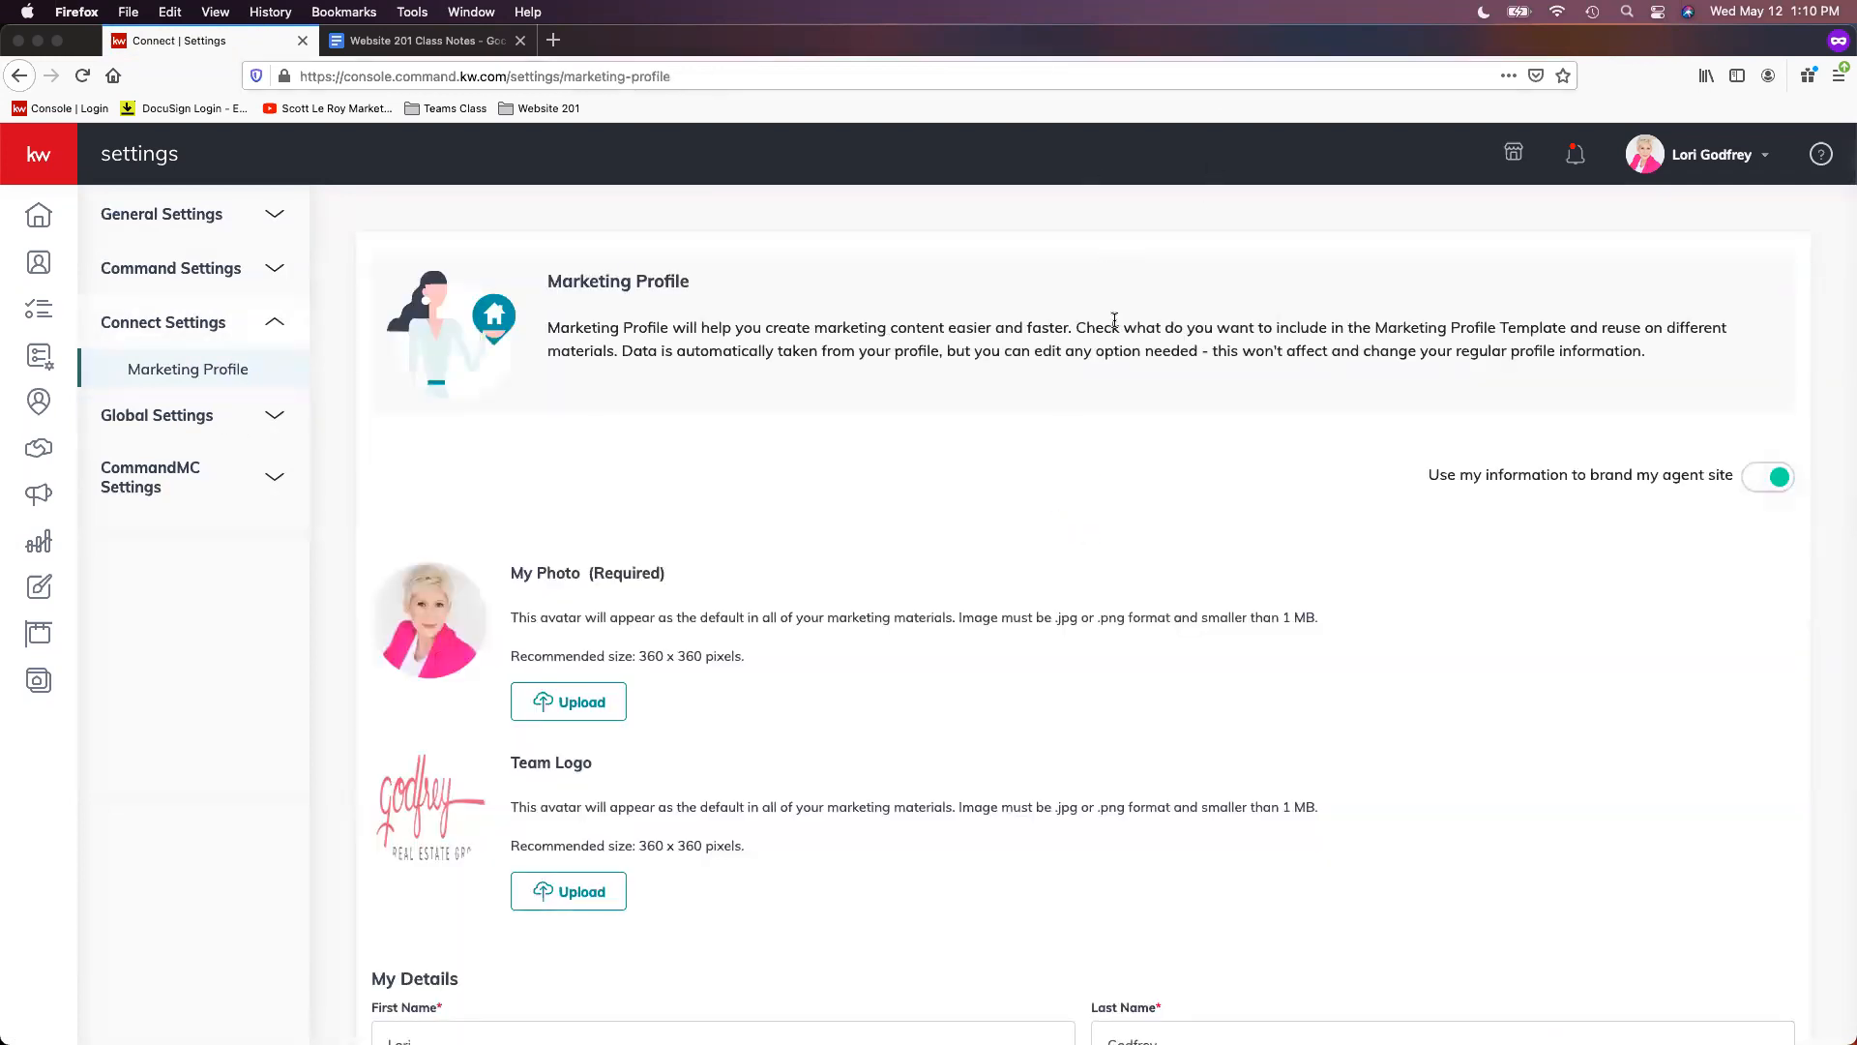
# - Scroll down the Marketing Profile page to review the agent photo, team logo and My Details
pyautogui.scroll(-1, 1114, 320)
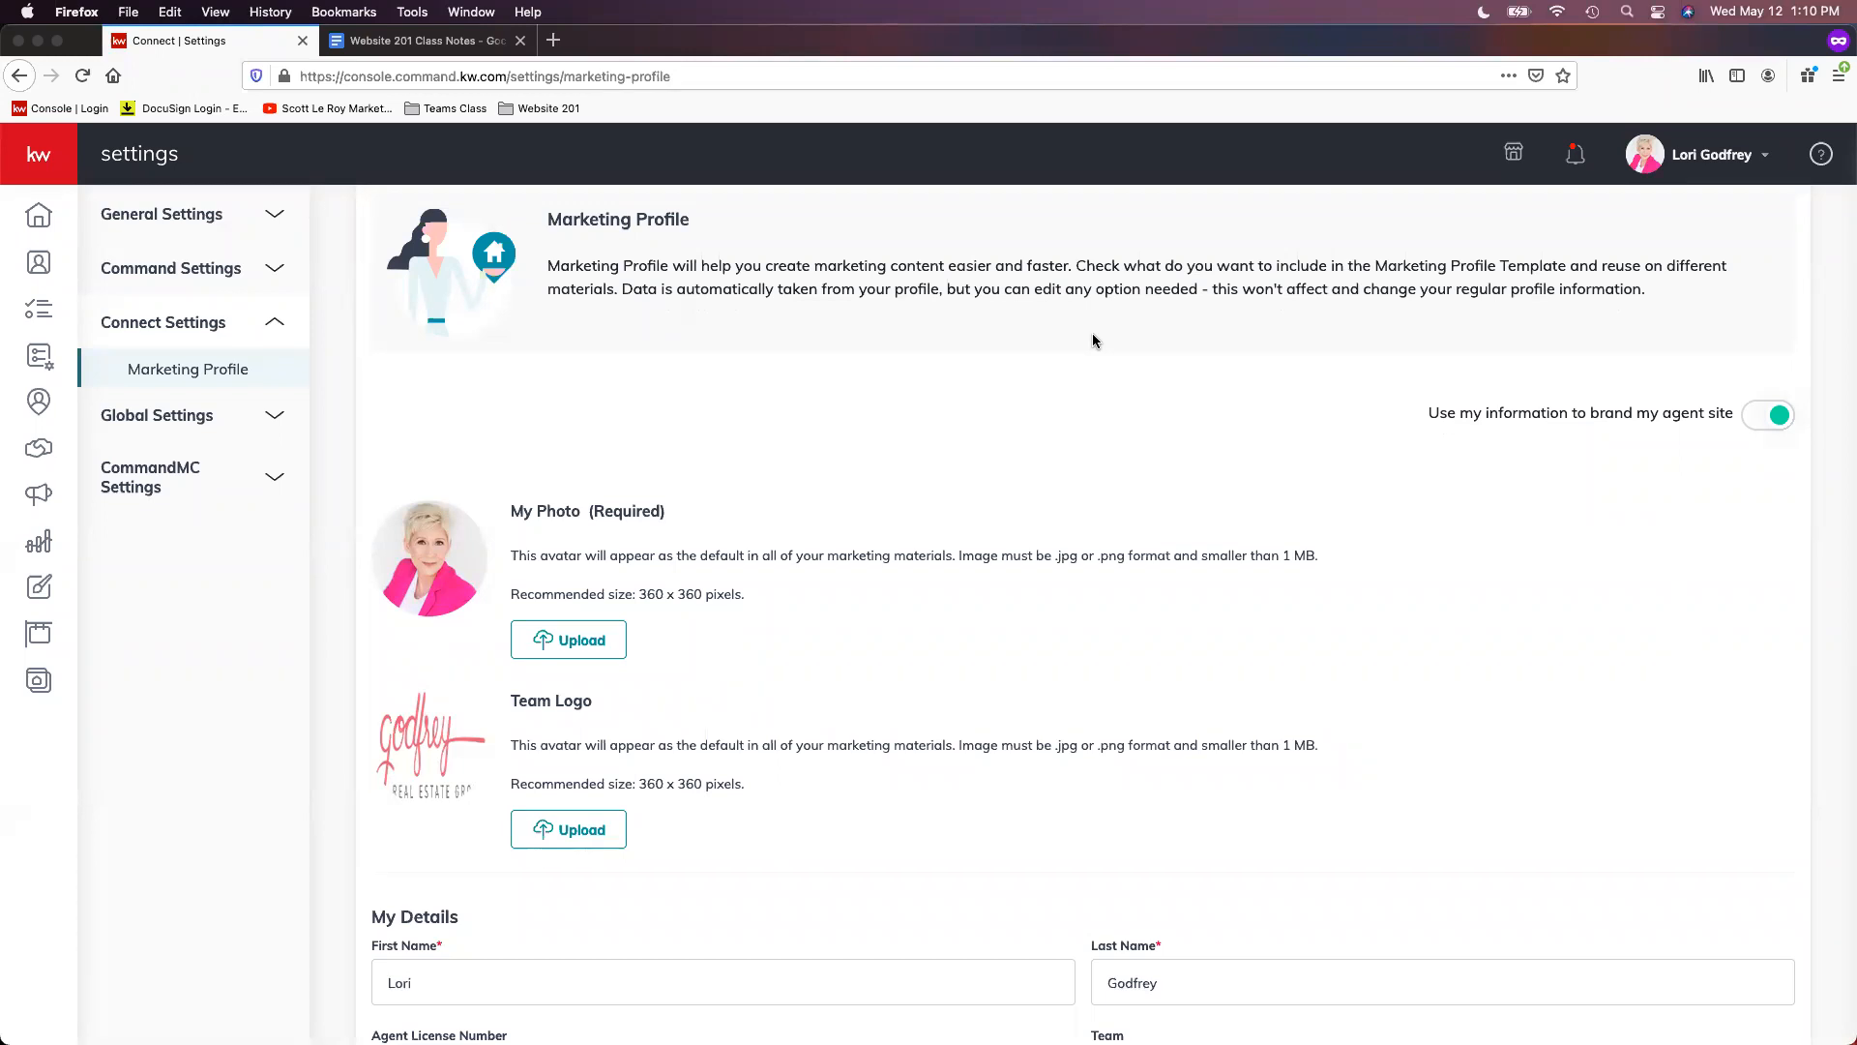
pyautogui.scroll(-2, 1091, 345)
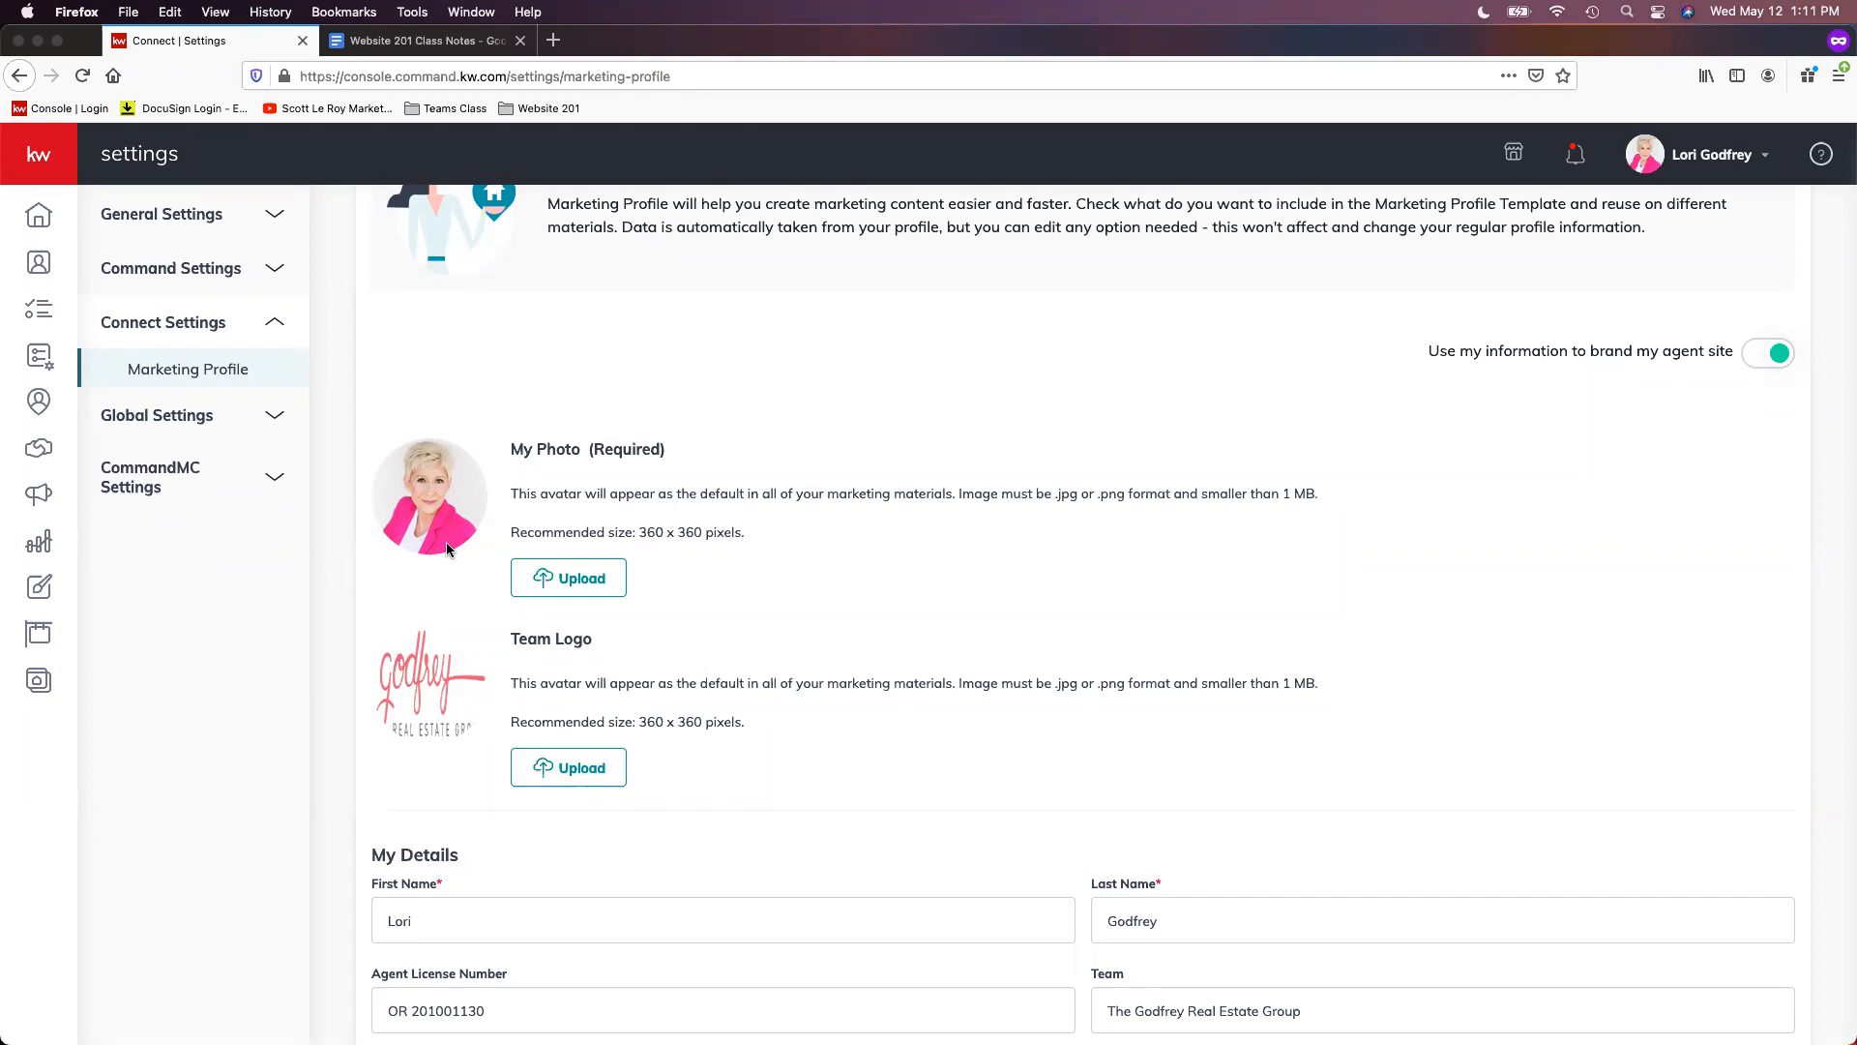
pyautogui.scroll(-1, 459, 557)
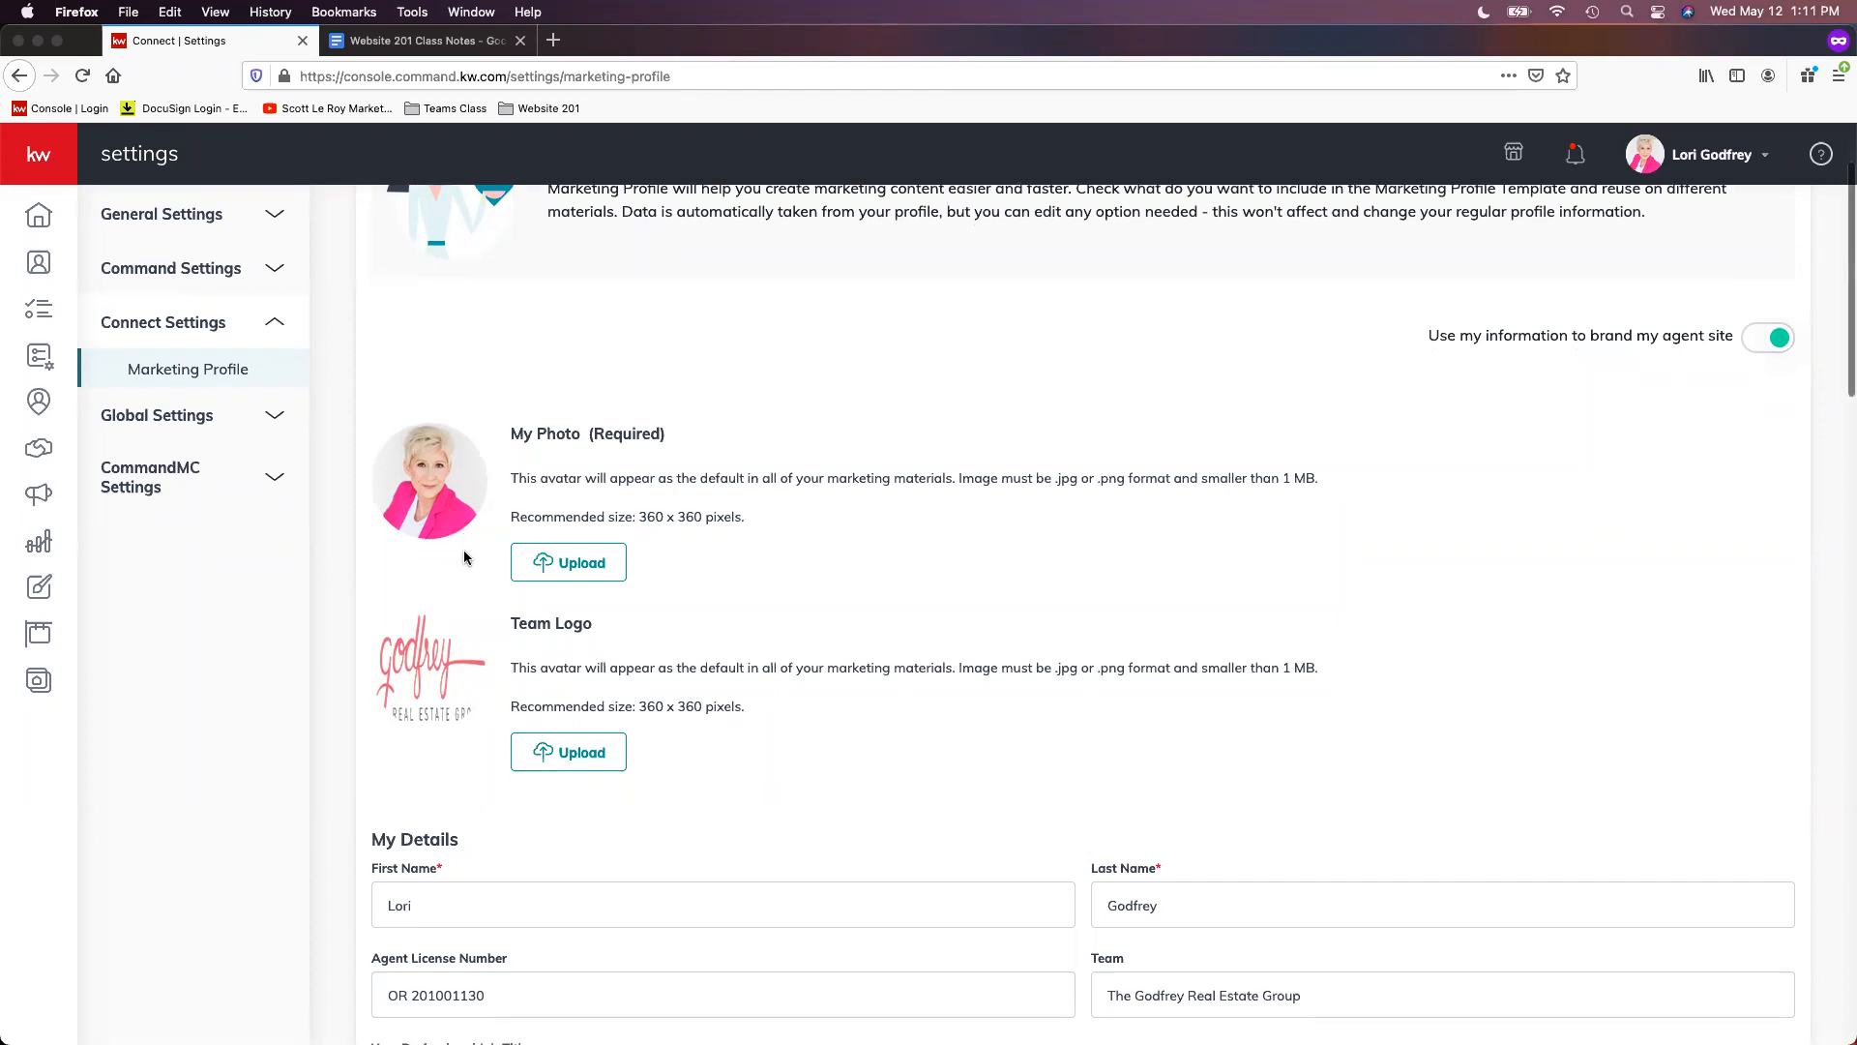
pyautogui.scroll(-2, 455, 517)
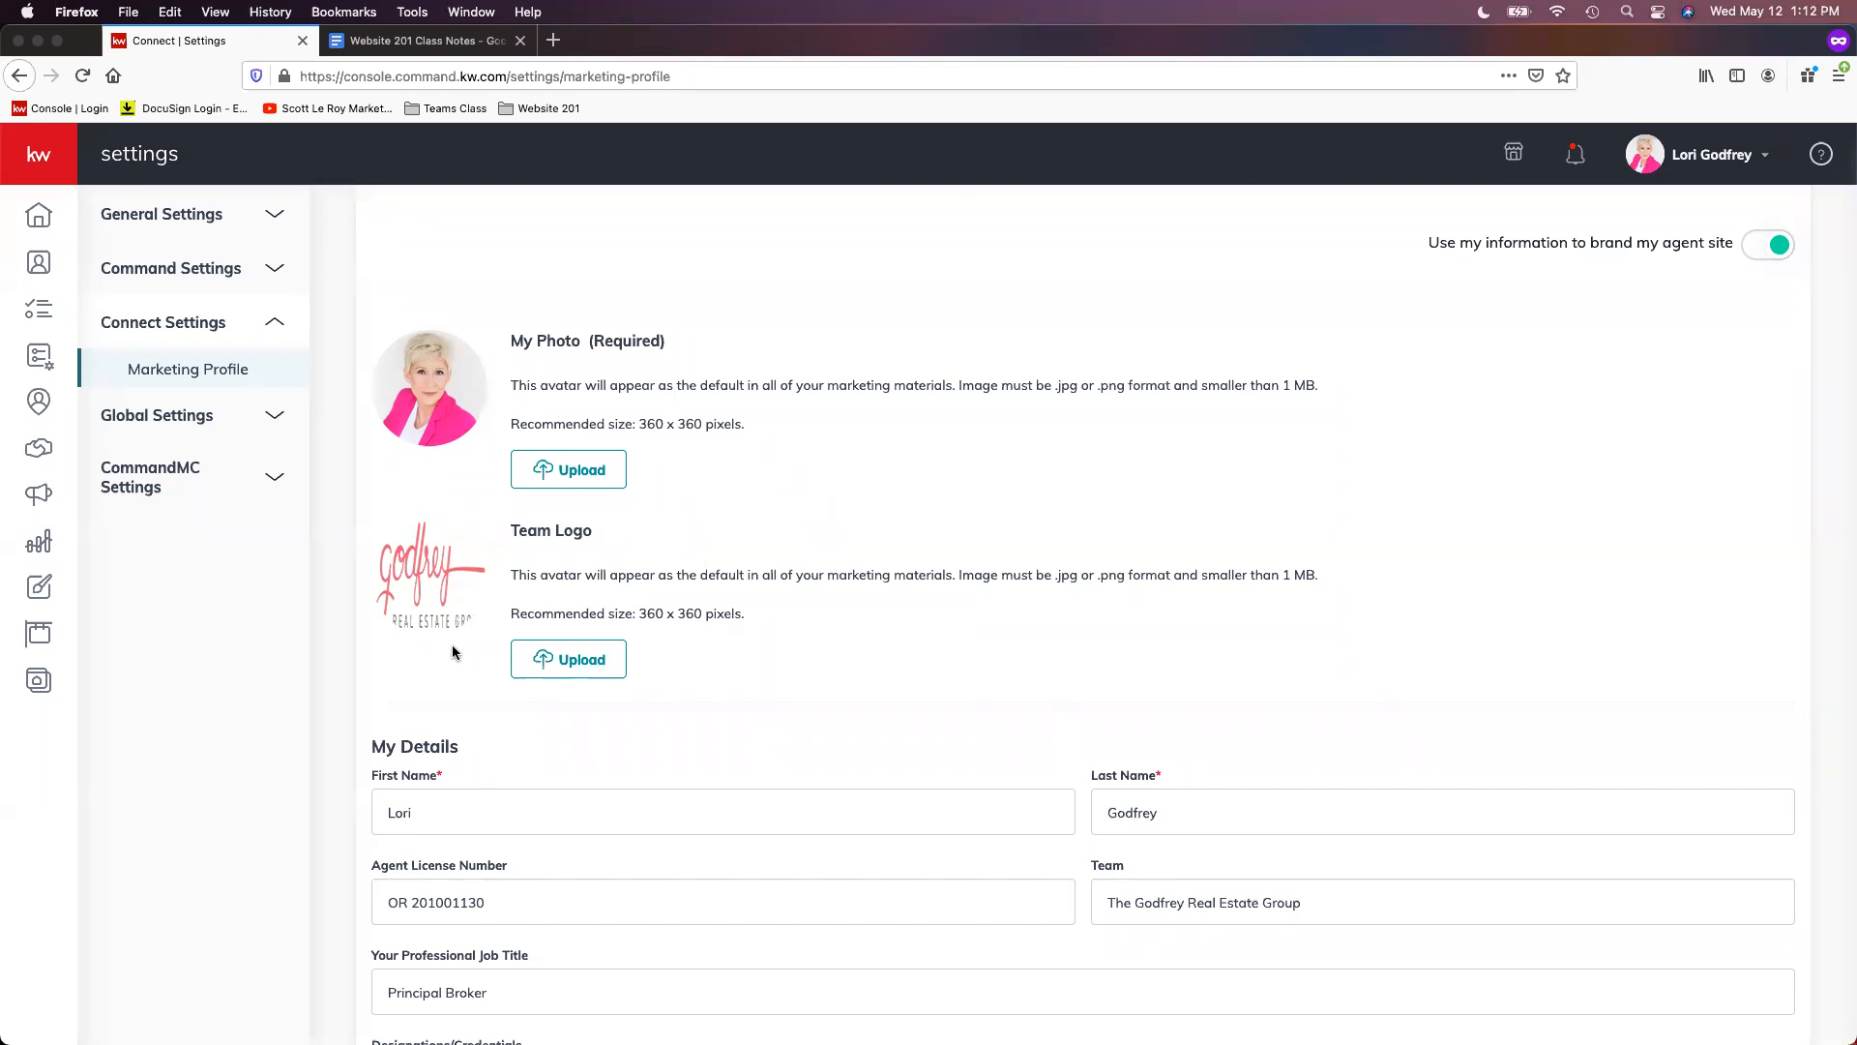
pyautogui.scroll(-1, 488, 643)
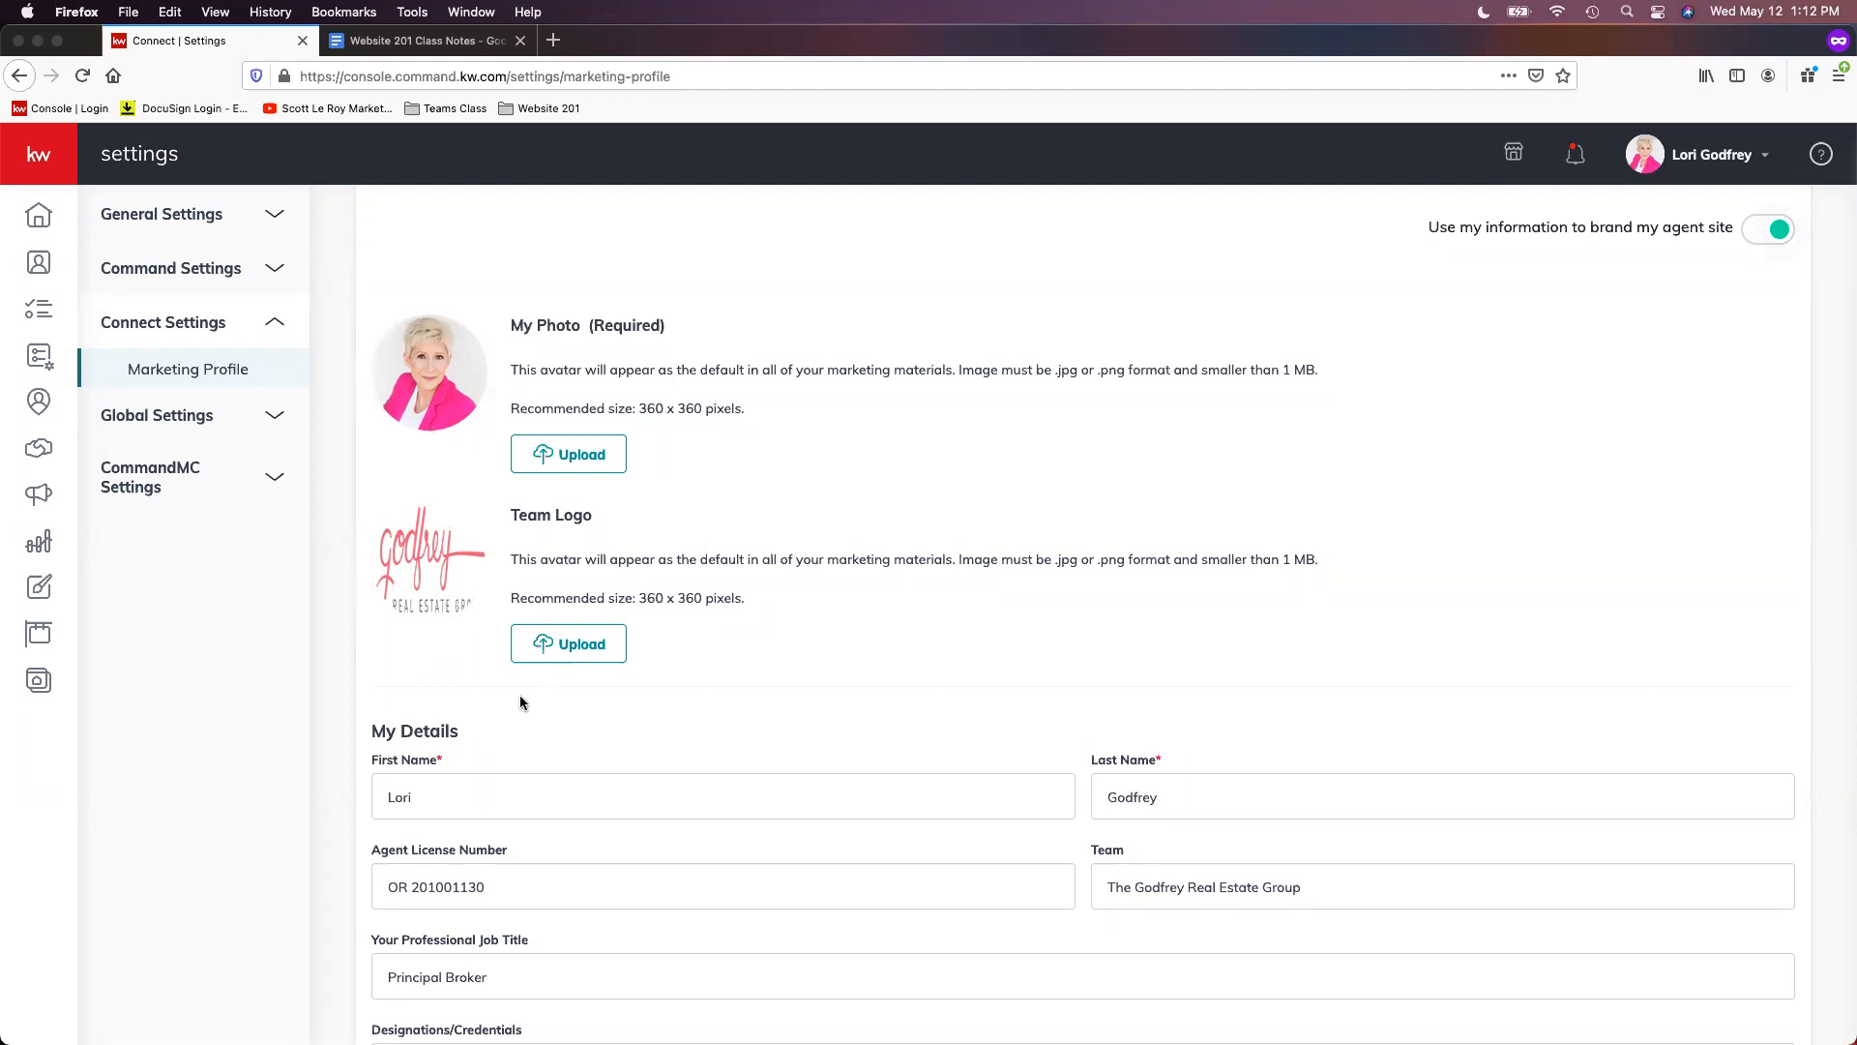
pyautogui.scroll(-1, 510, 685)
pyautogui.scroll(-3, 502, 679)
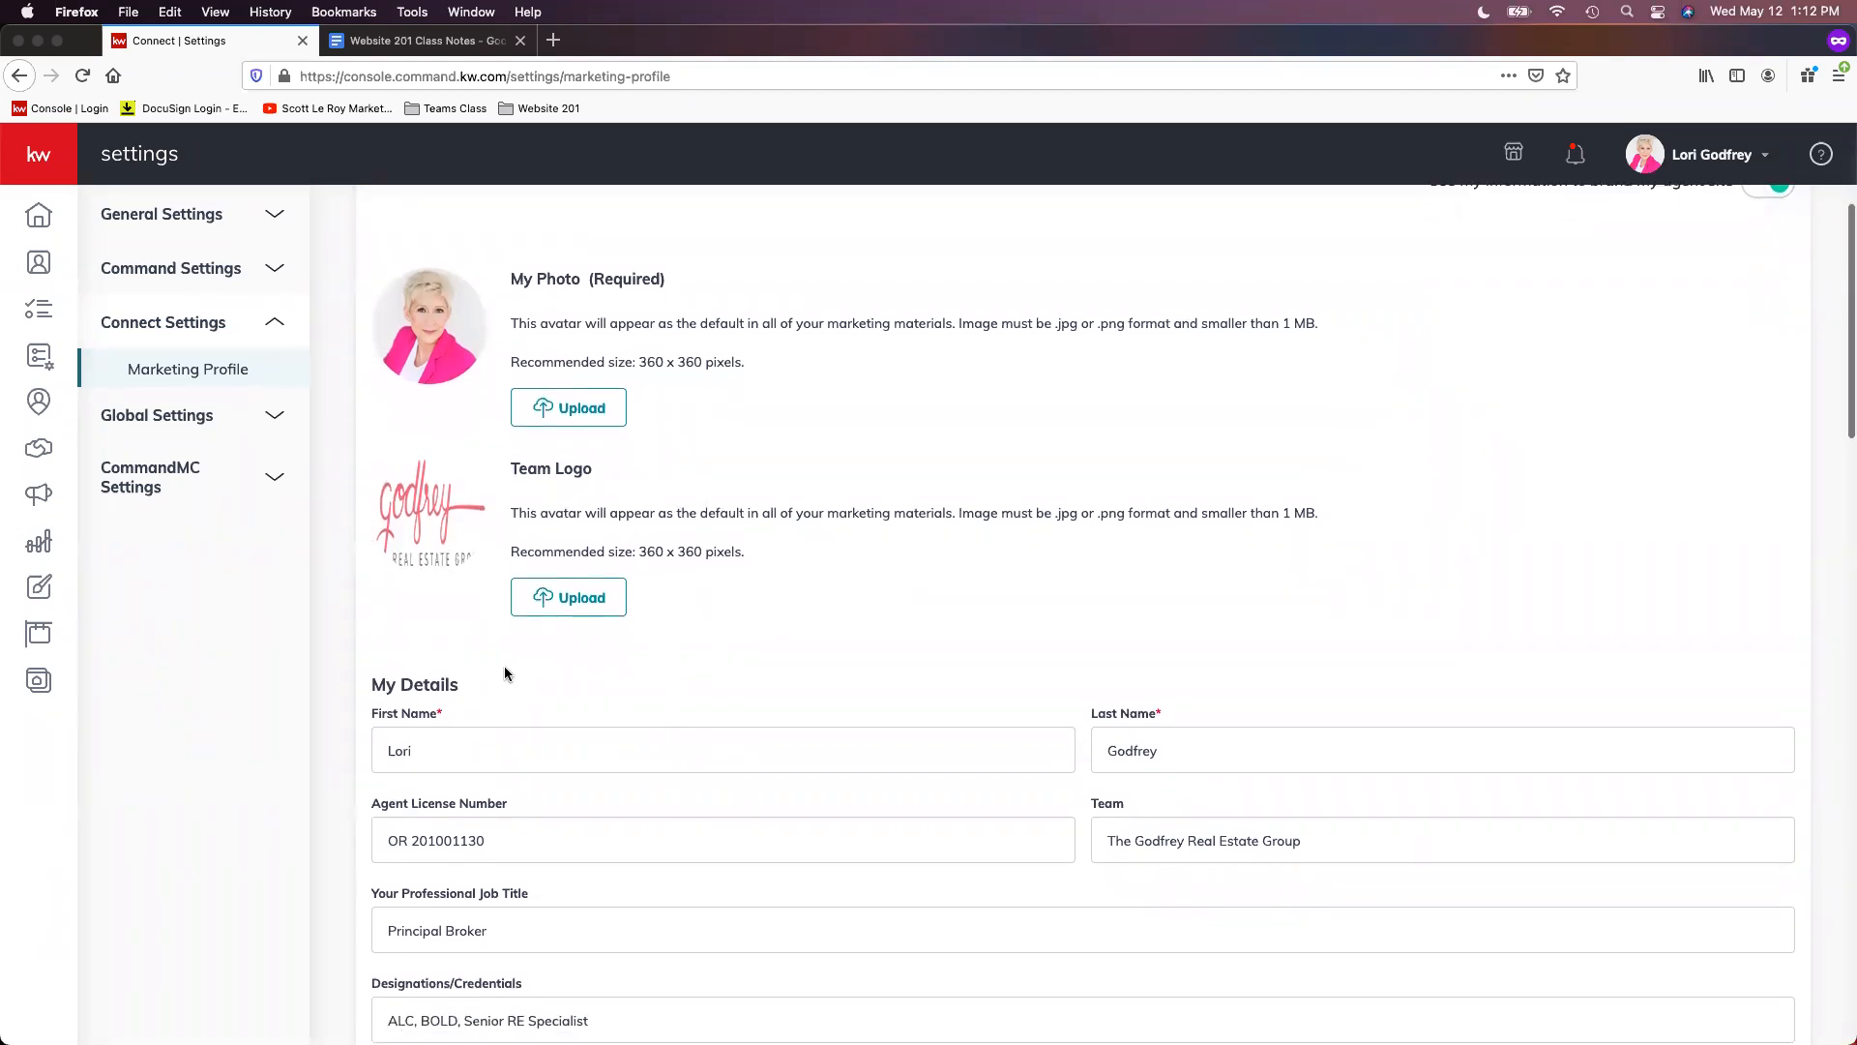
pyautogui.scroll(-6, 507, 657)
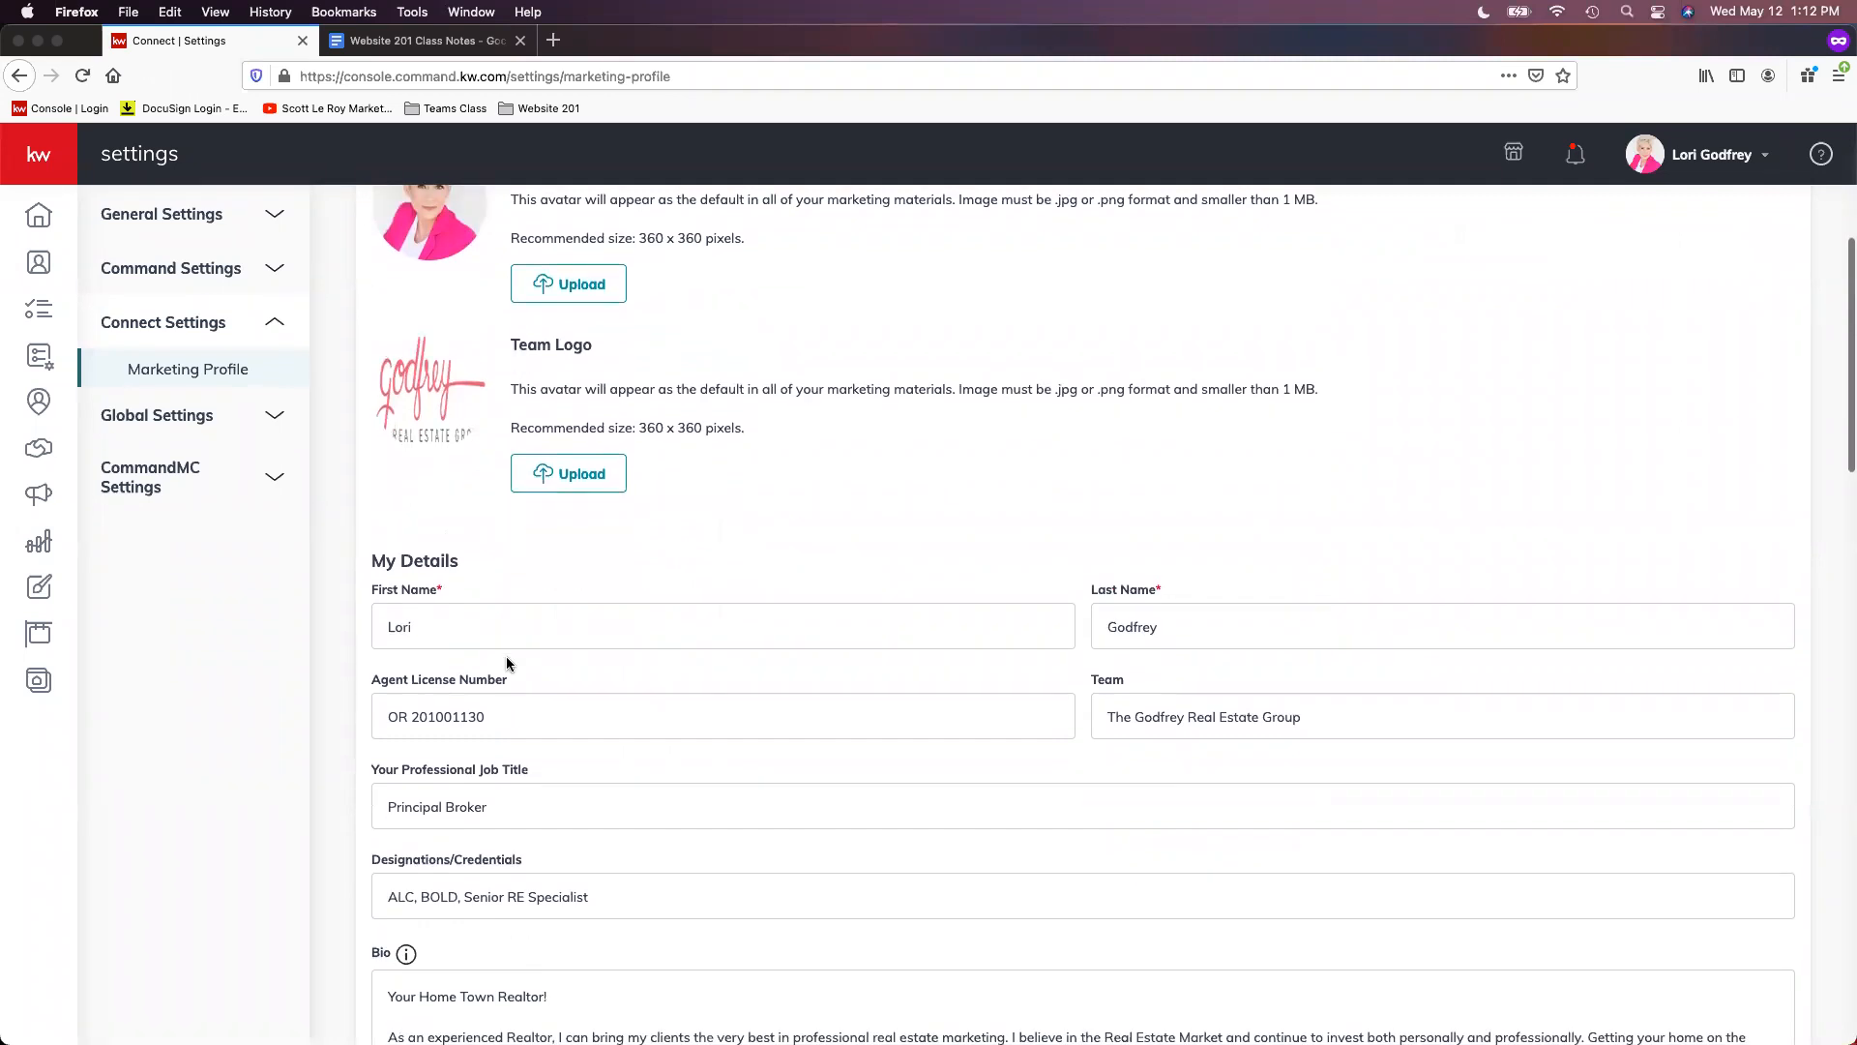
pyautogui.scroll(-4, 509, 657)
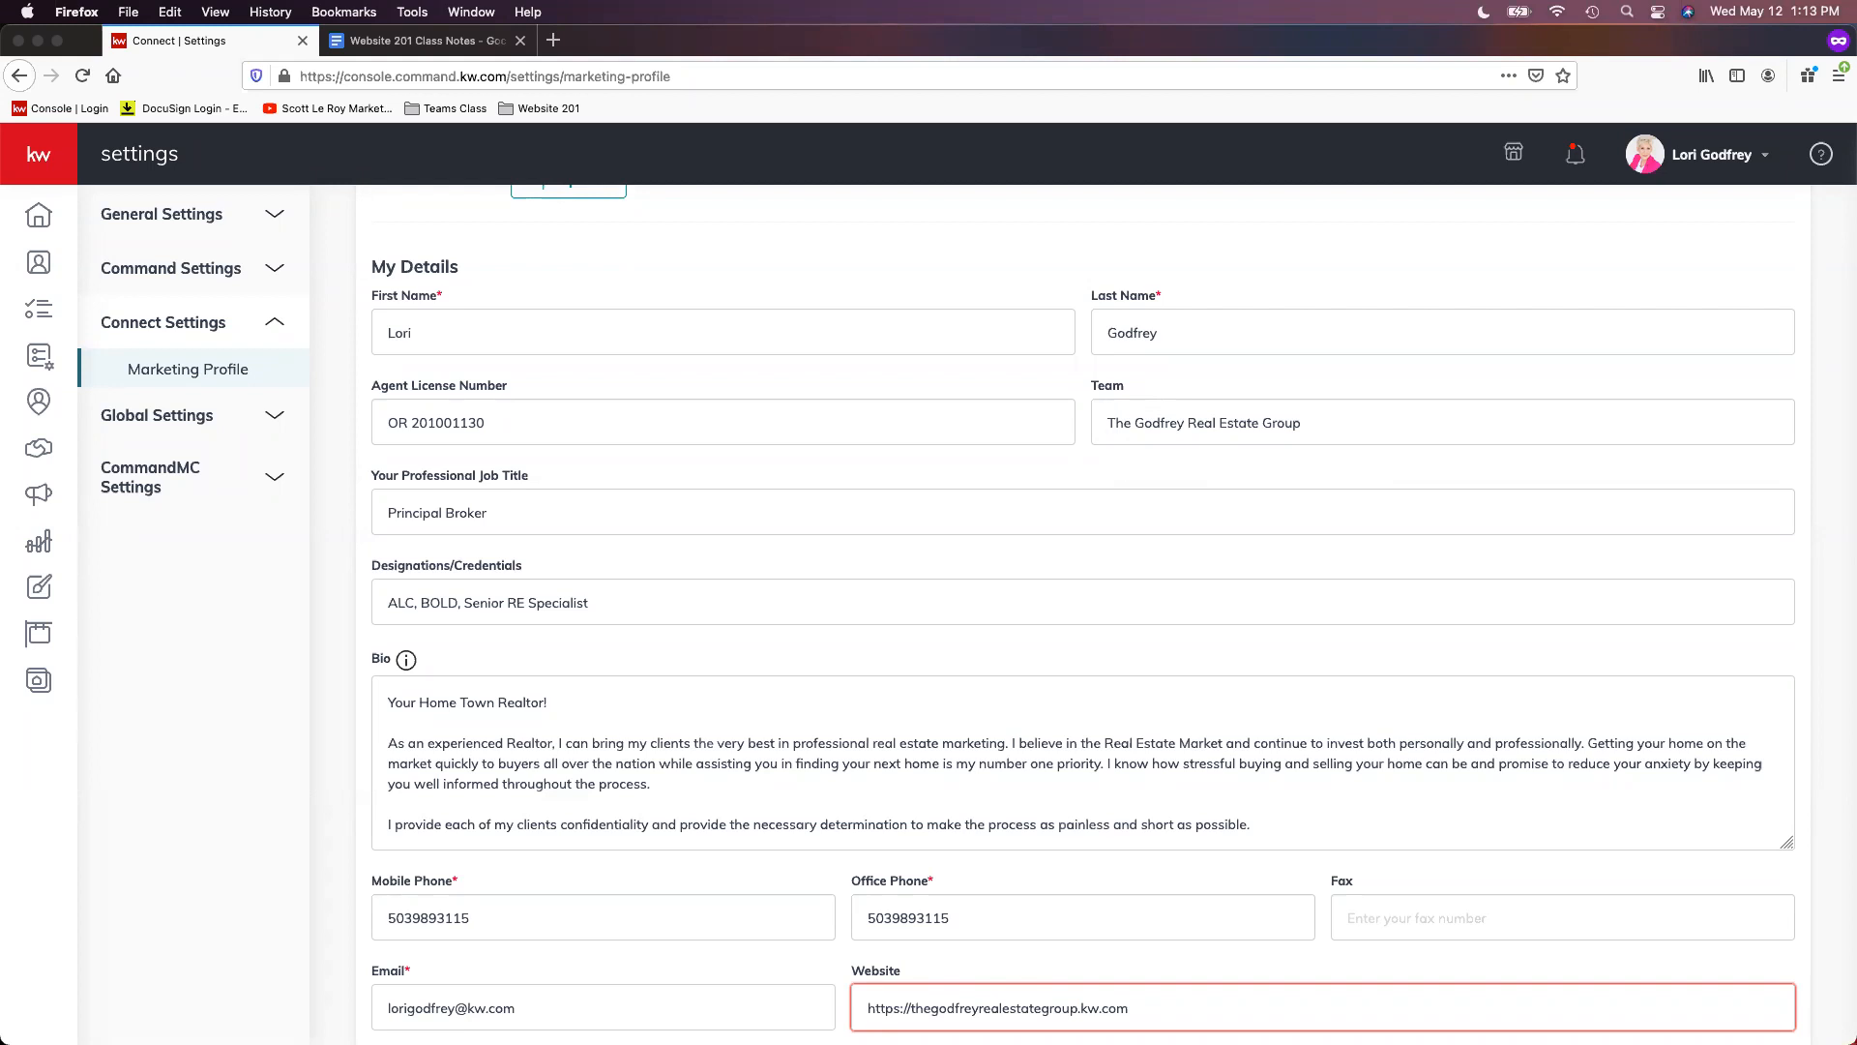
pyautogui.scroll(-2, 1442, 544)
pyautogui.scroll(-1, 1319, 693)
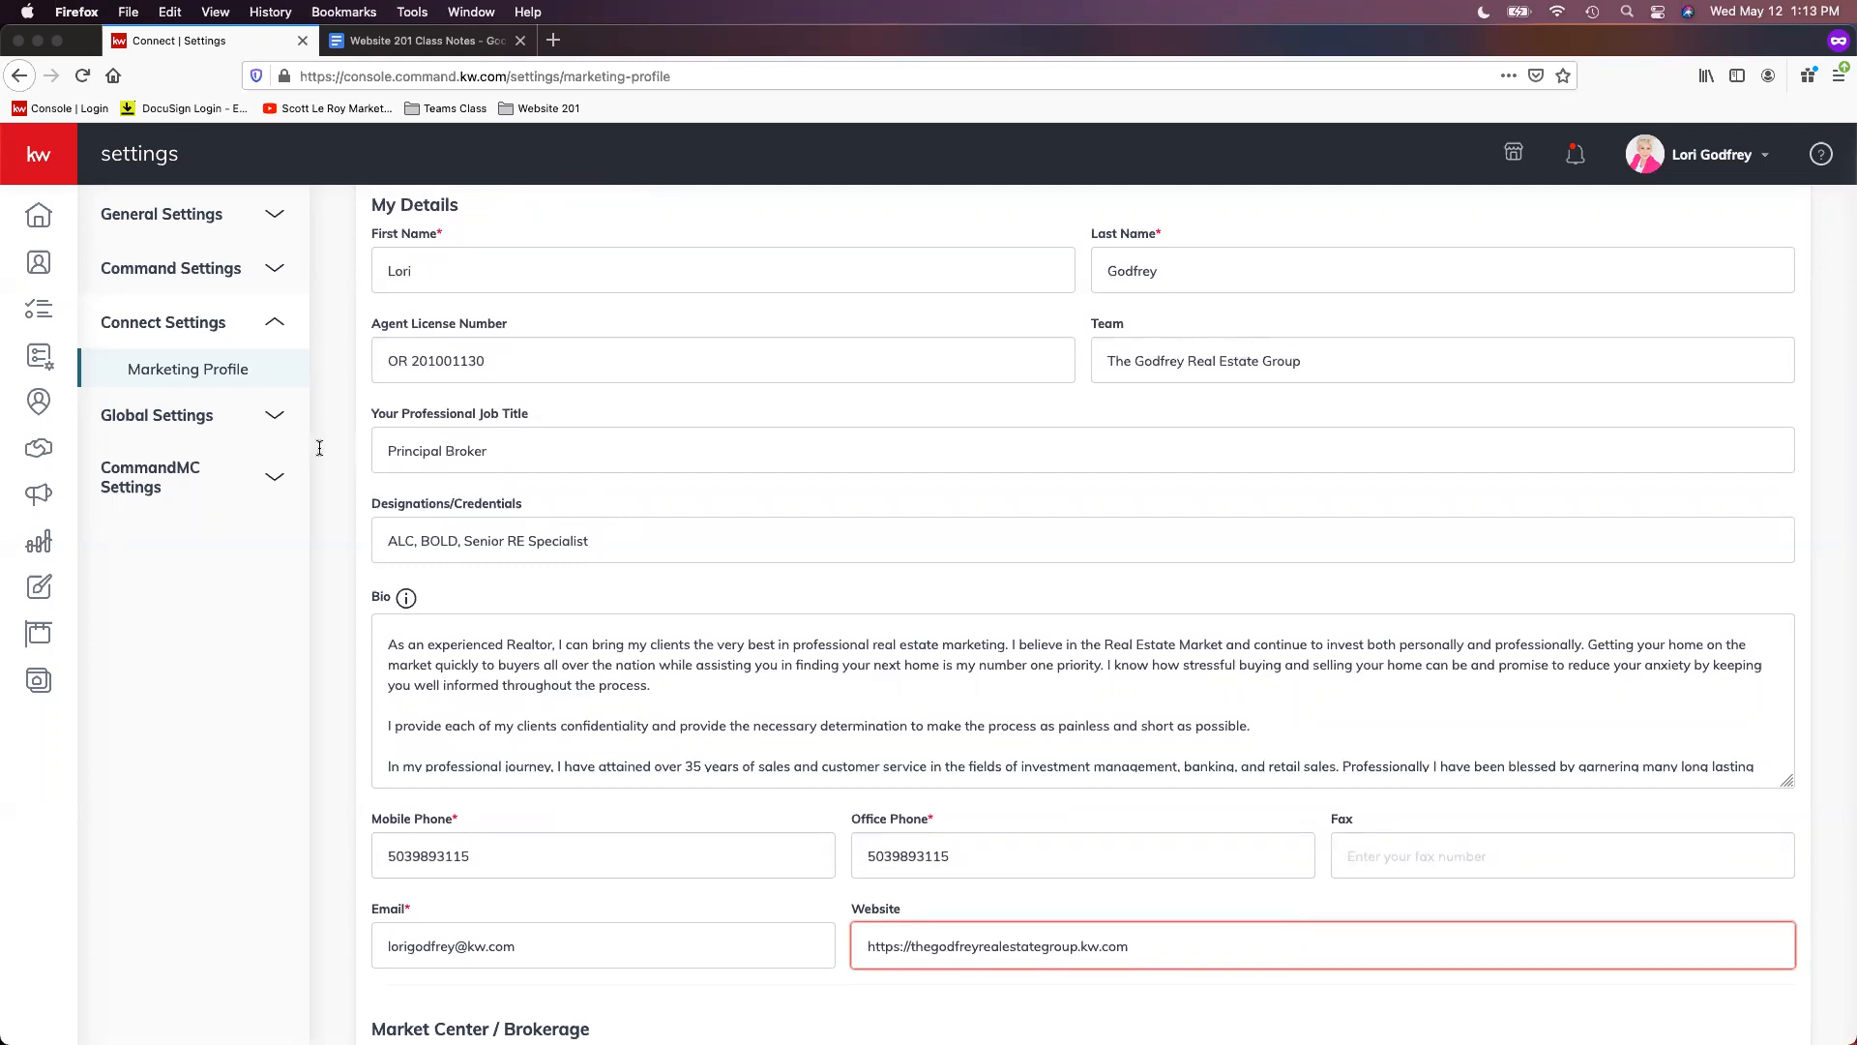
pyautogui.click(559, 438)
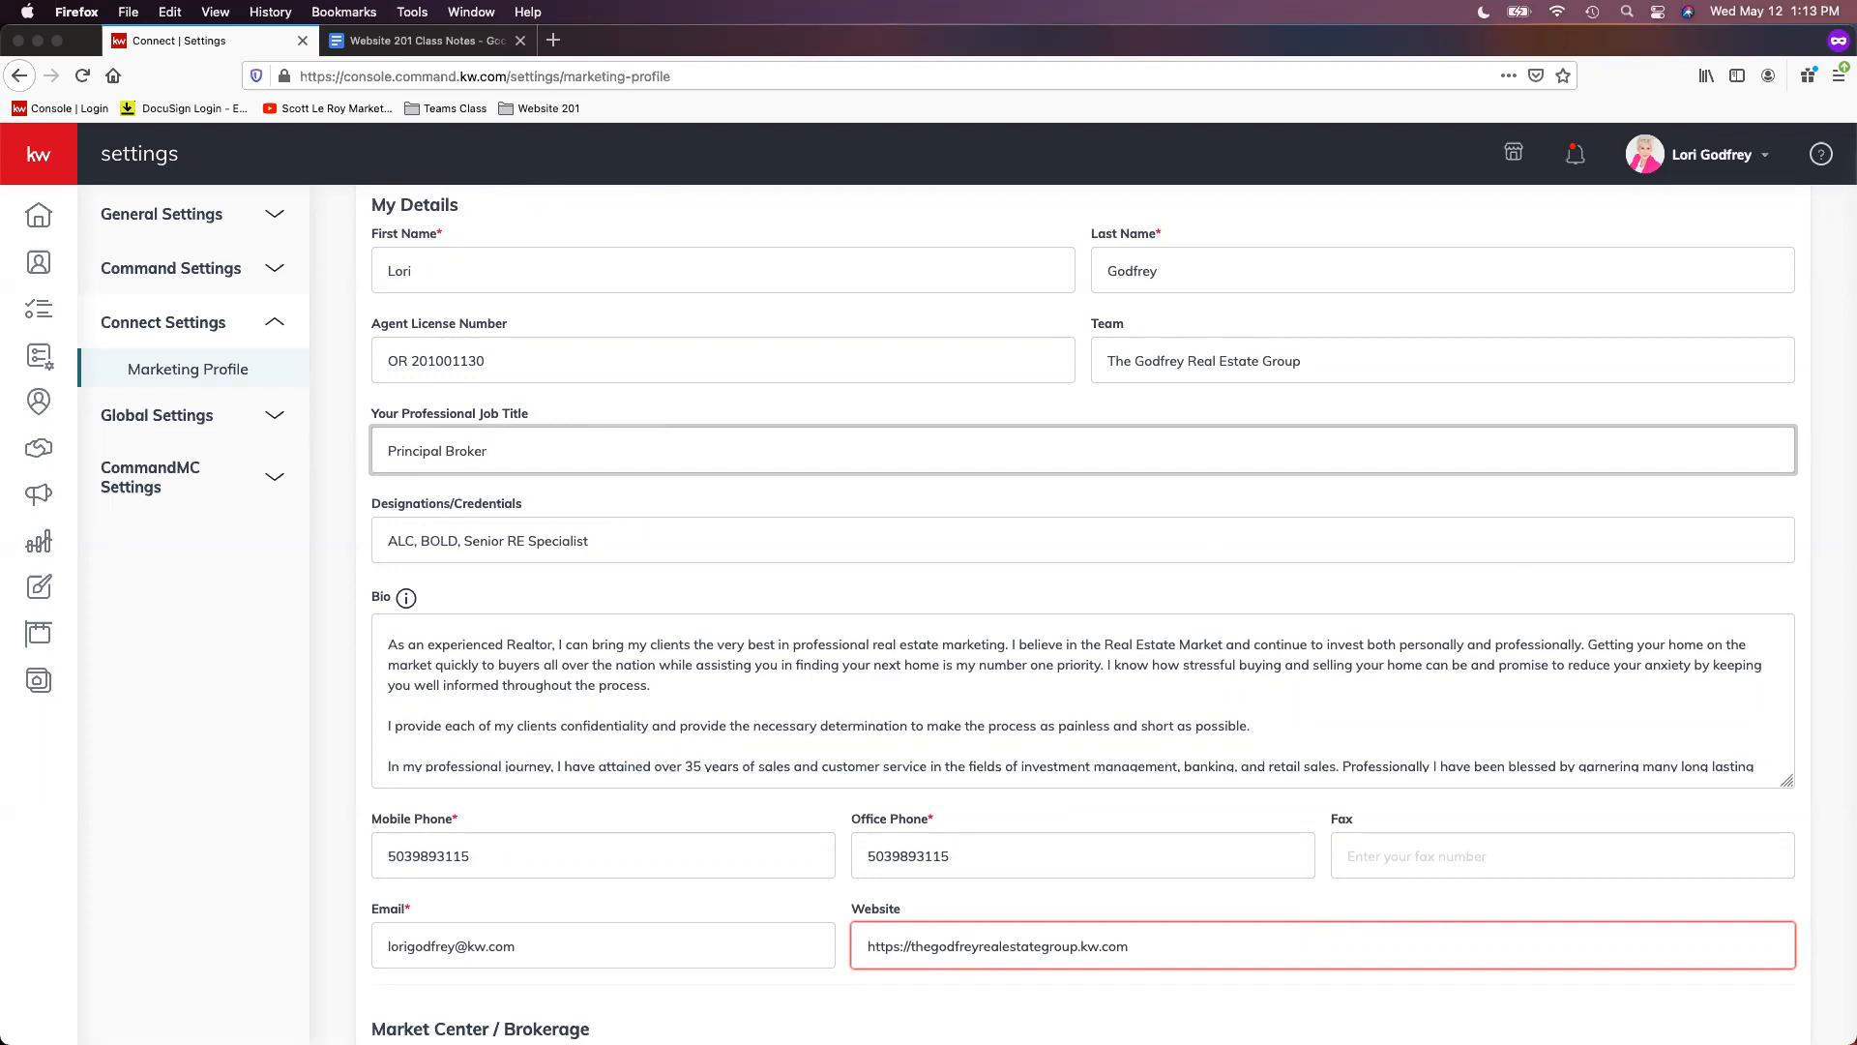
pyautogui.click(621, 530)
pyautogui.scroll(-1, 625, 539)
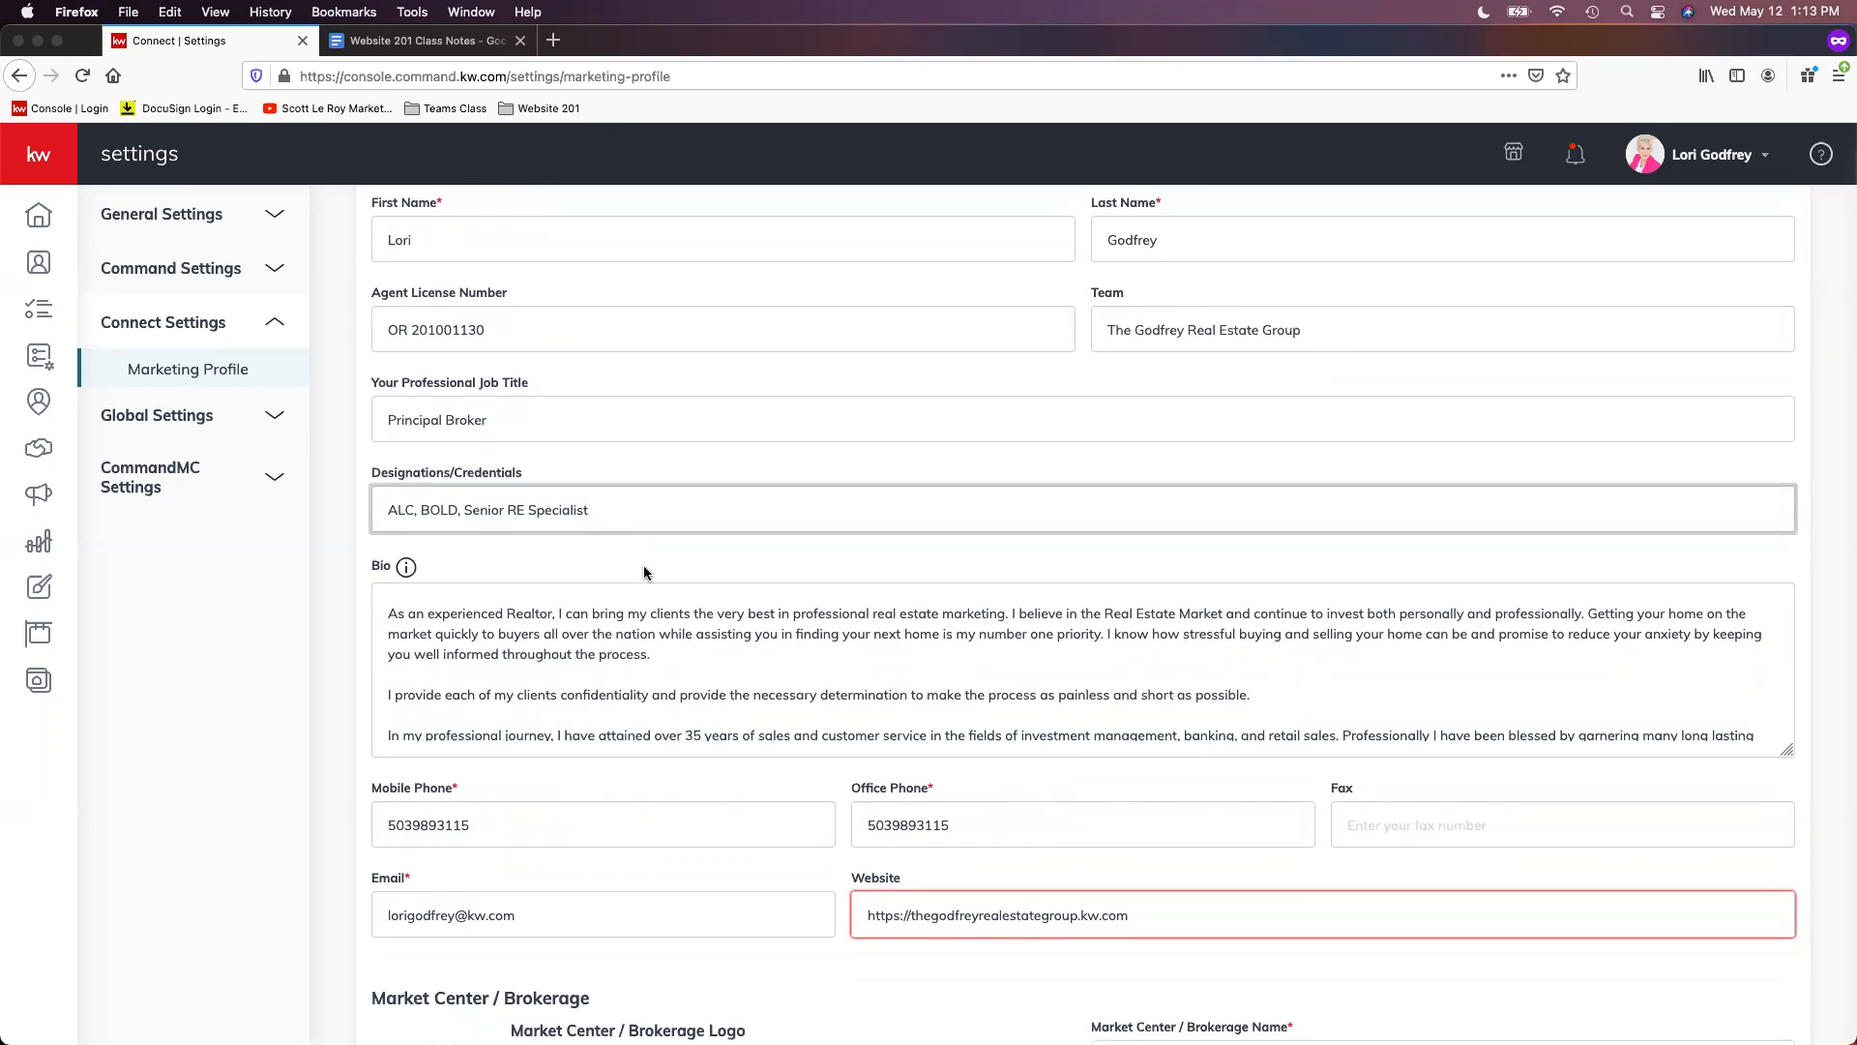
pyautogui.scroll(-5, 855, 693)
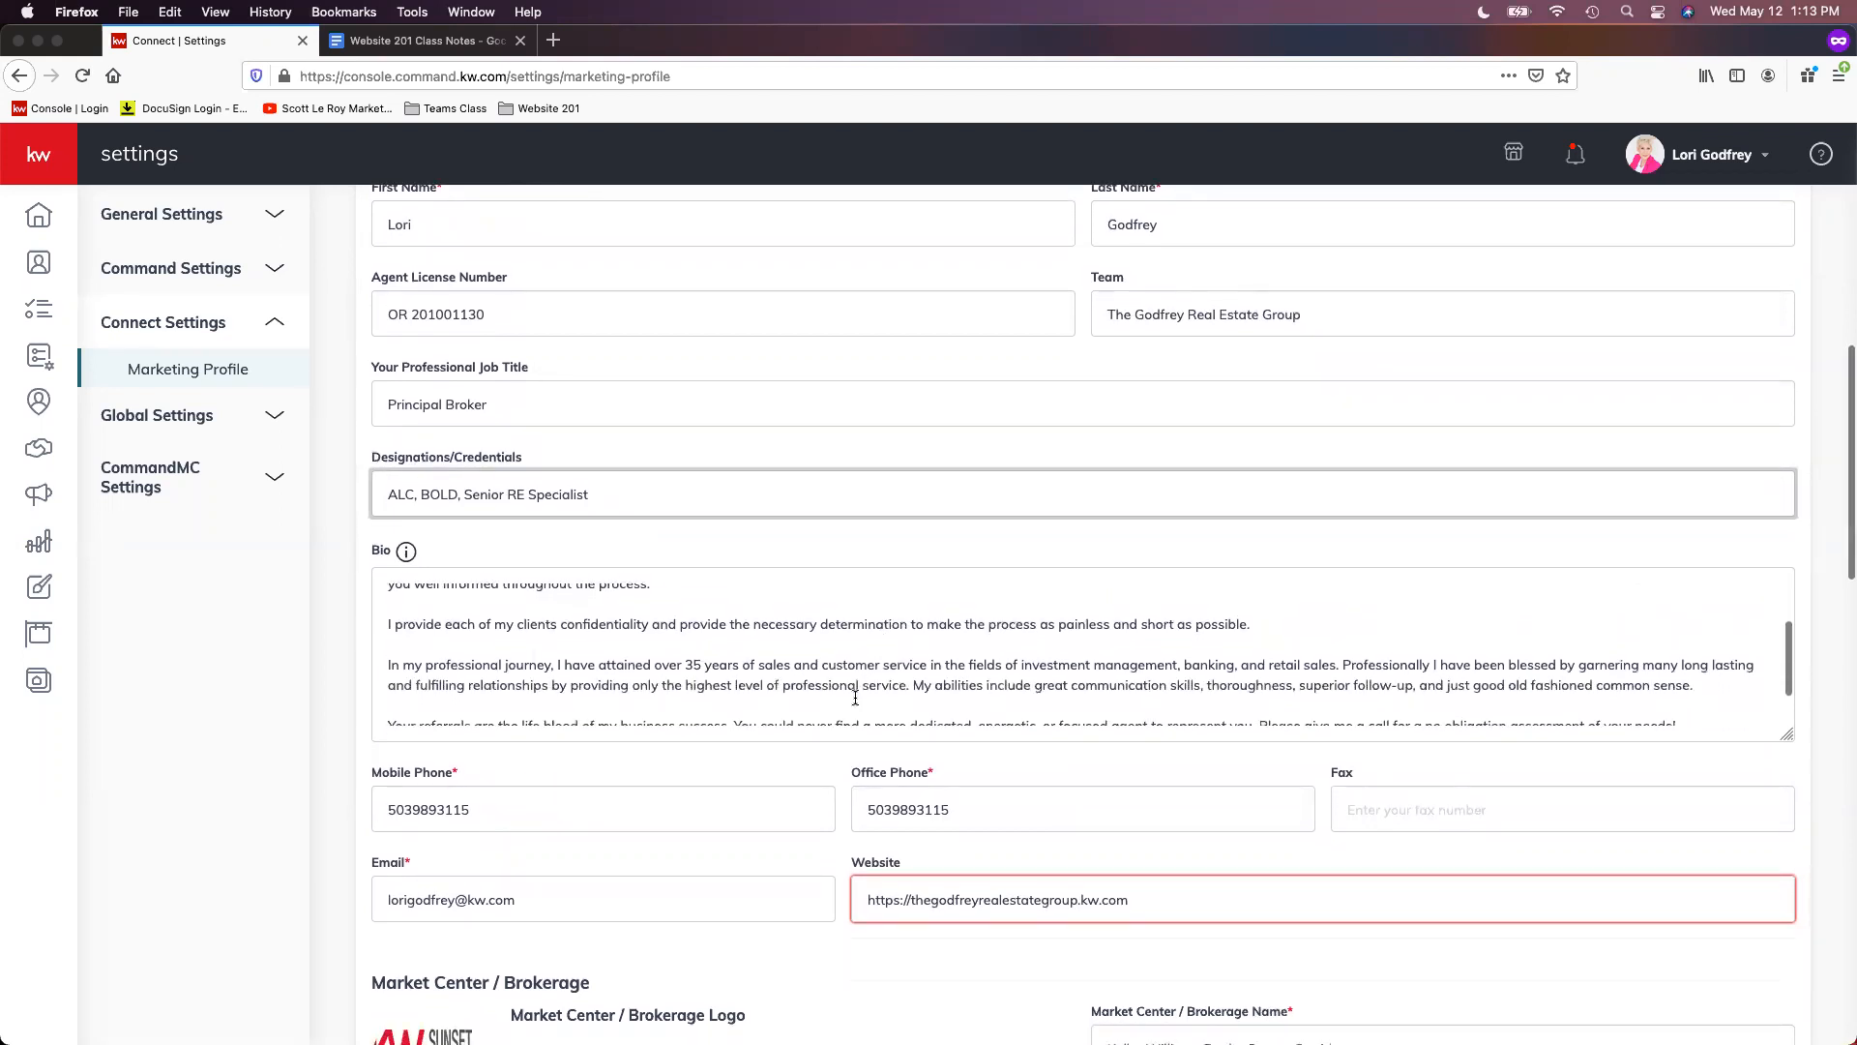
pyautogui.scroll(4, 817, 670)
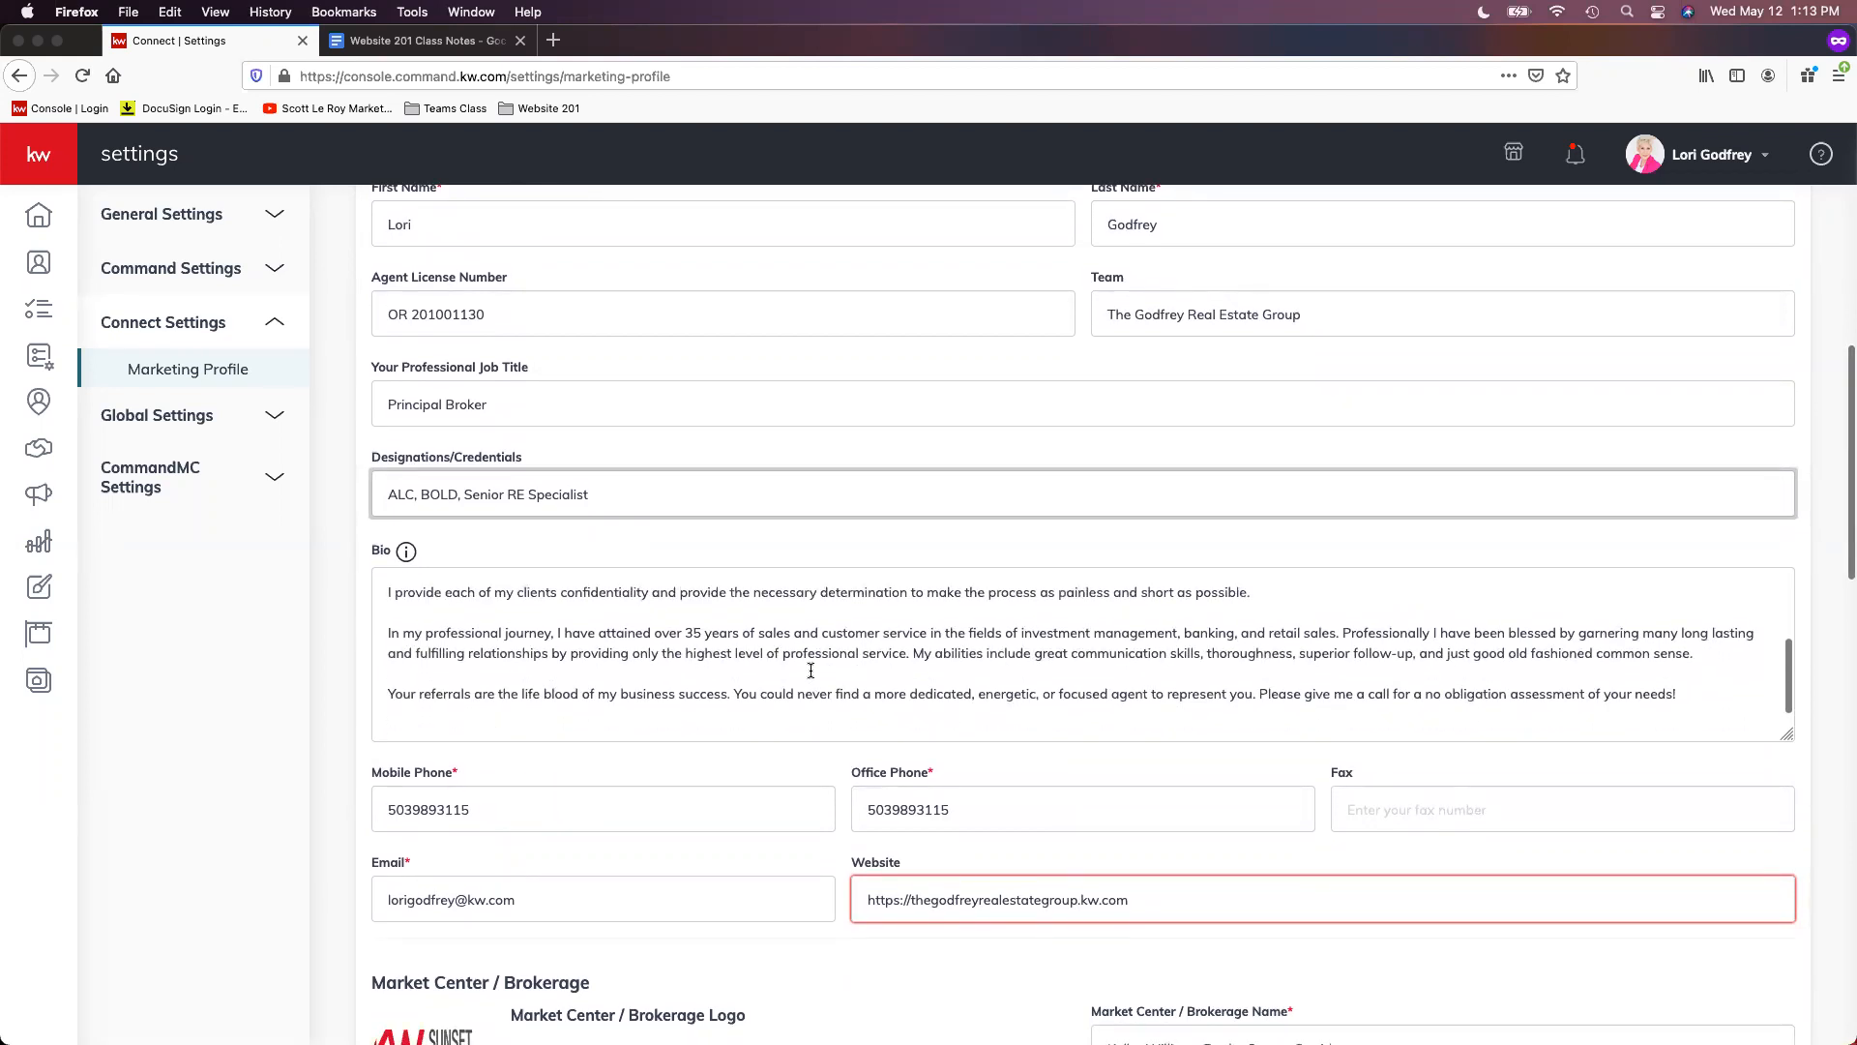
pyautogui.scroll(2, 812, 670)
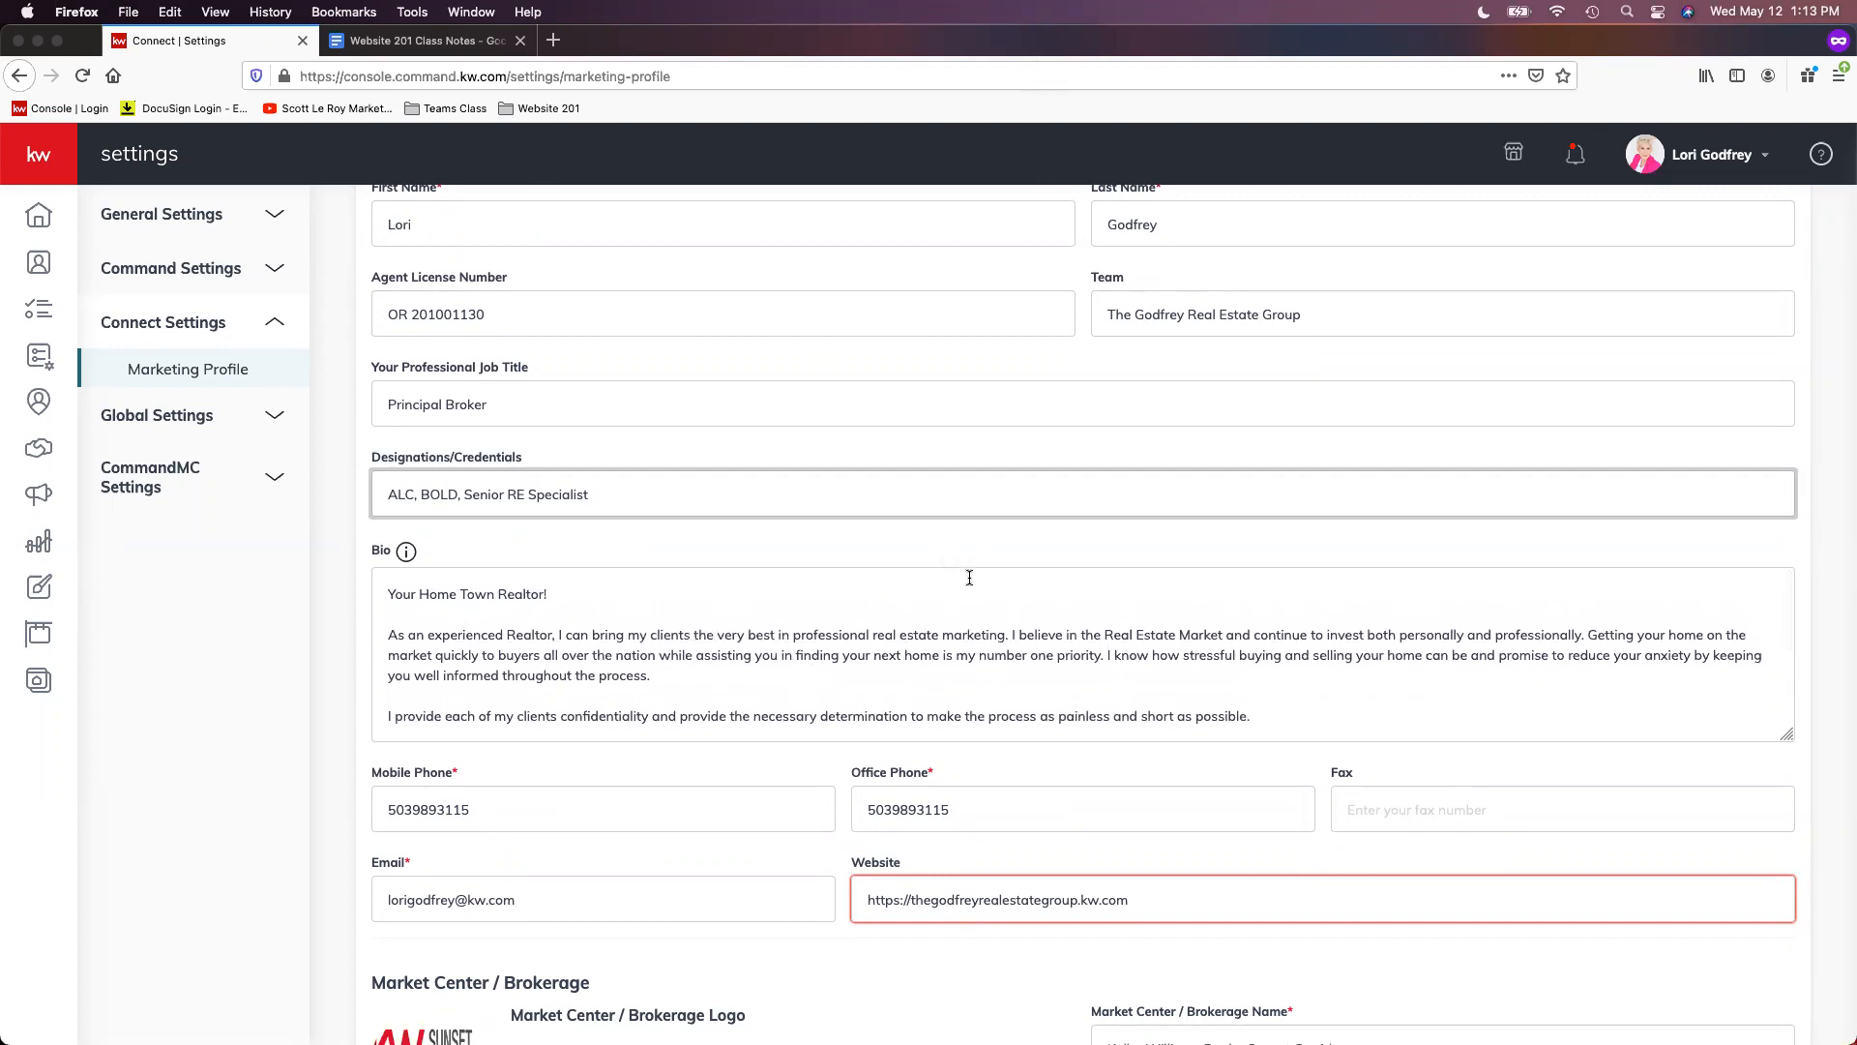
pyautogui.click(946, 552)
pyautogui.scroll(-3, 841, 661)
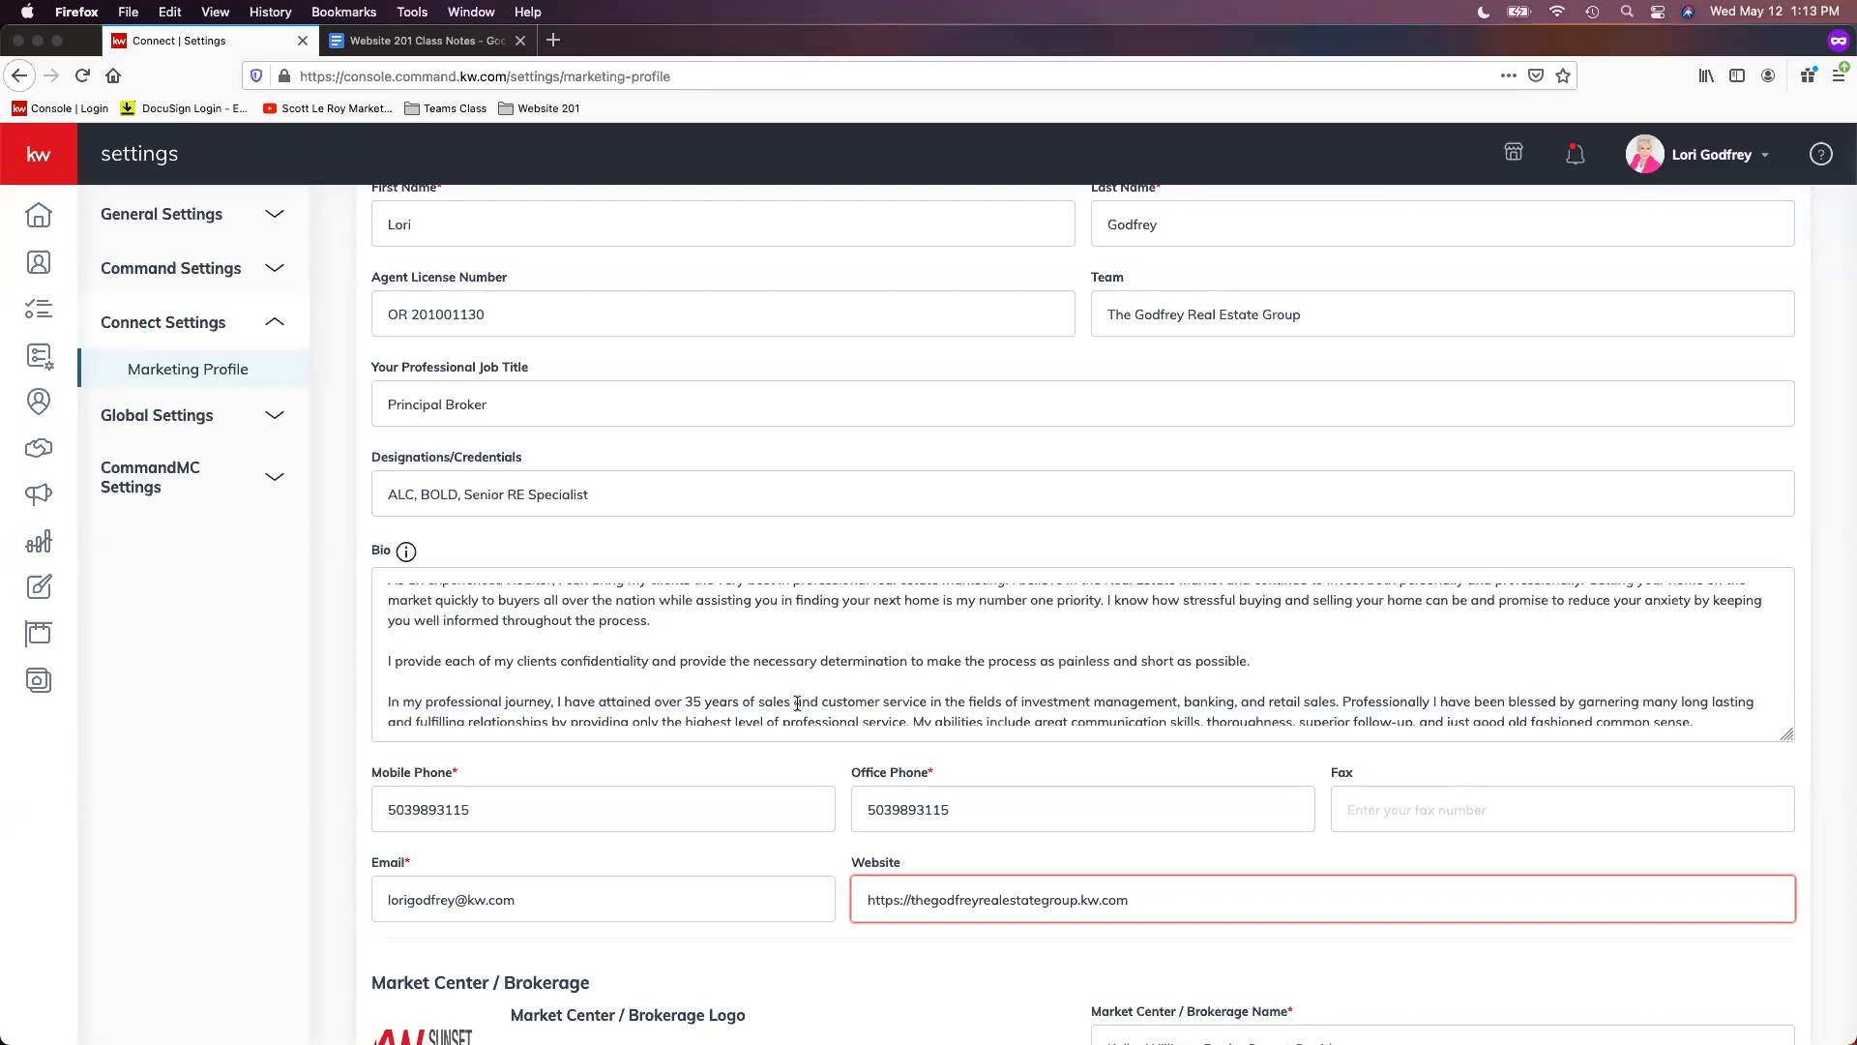
pyautogui.scroll(-2, 809, 750)
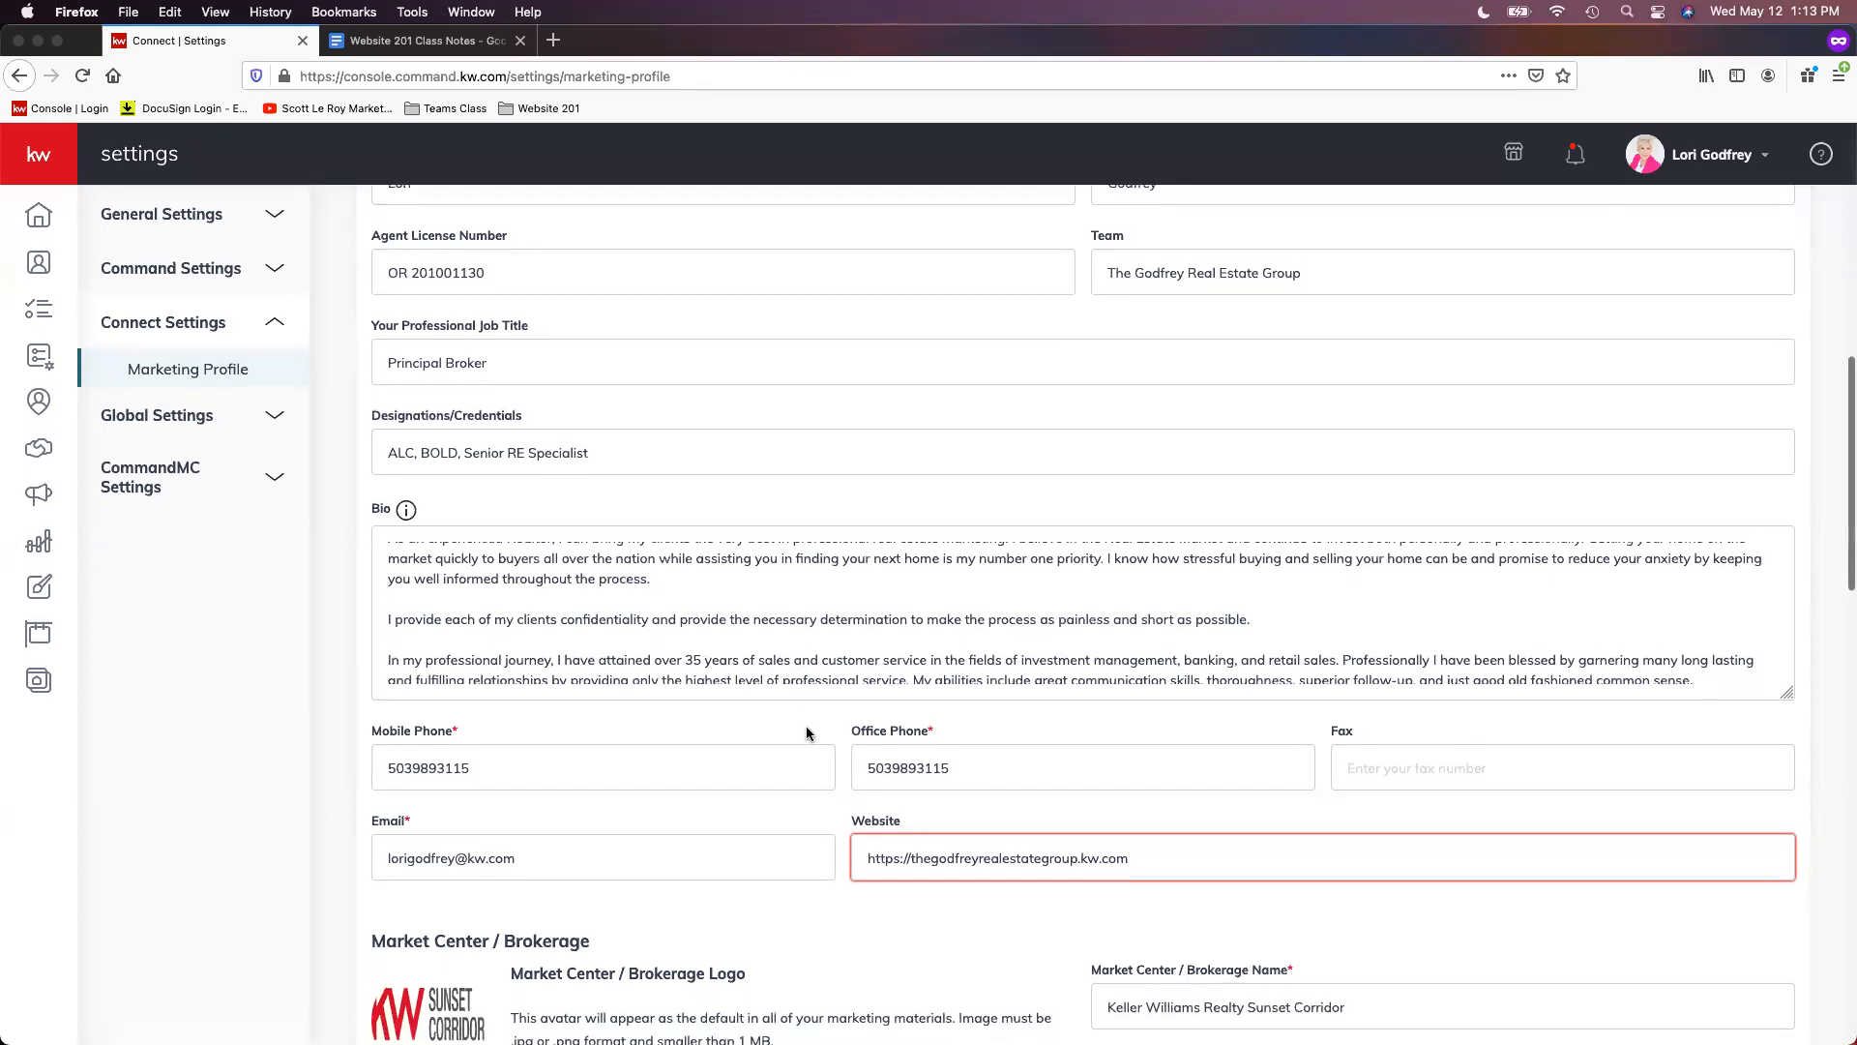
pyautogui.scroll(-2, 817, 722)
pyautogui.scroll(-2, 817, 722)
pyautogui.scroll(-3, 817, 723)
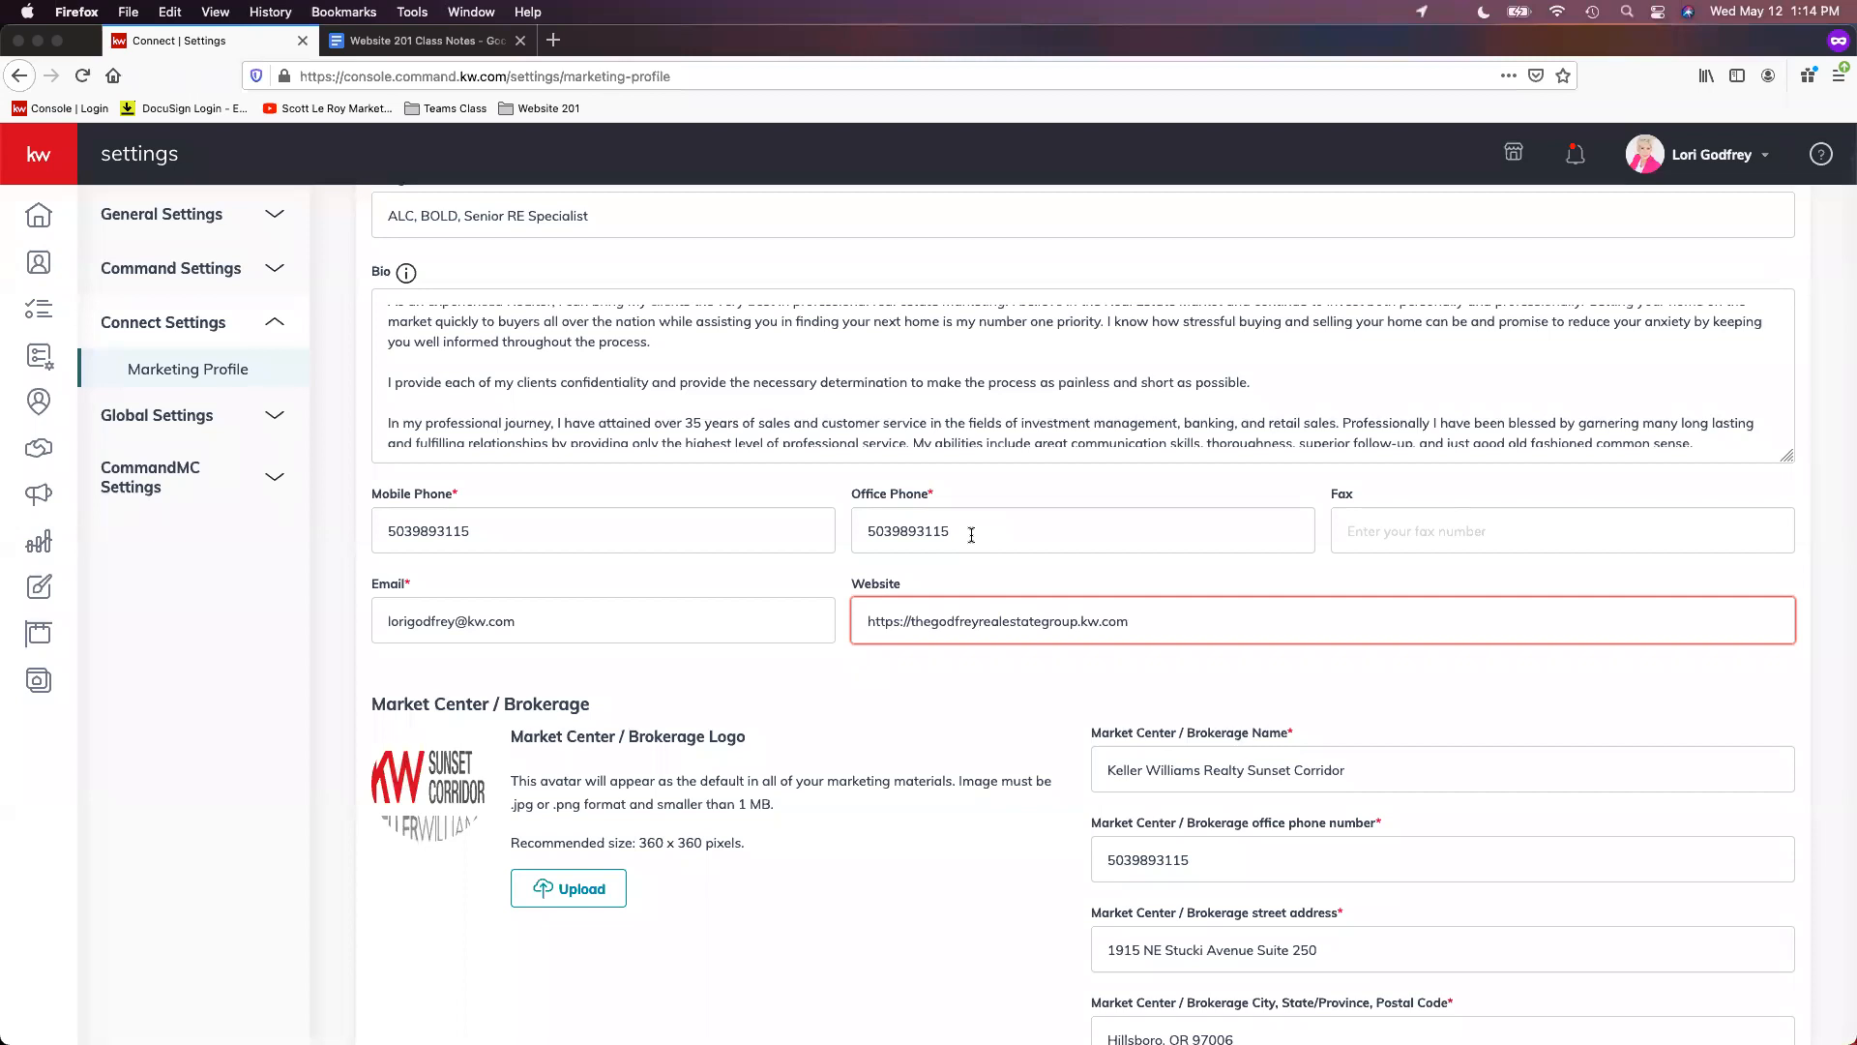
pyautogui.scroll(-1, 992, 547)
pyautogui.scroll(-2, 993, 551)
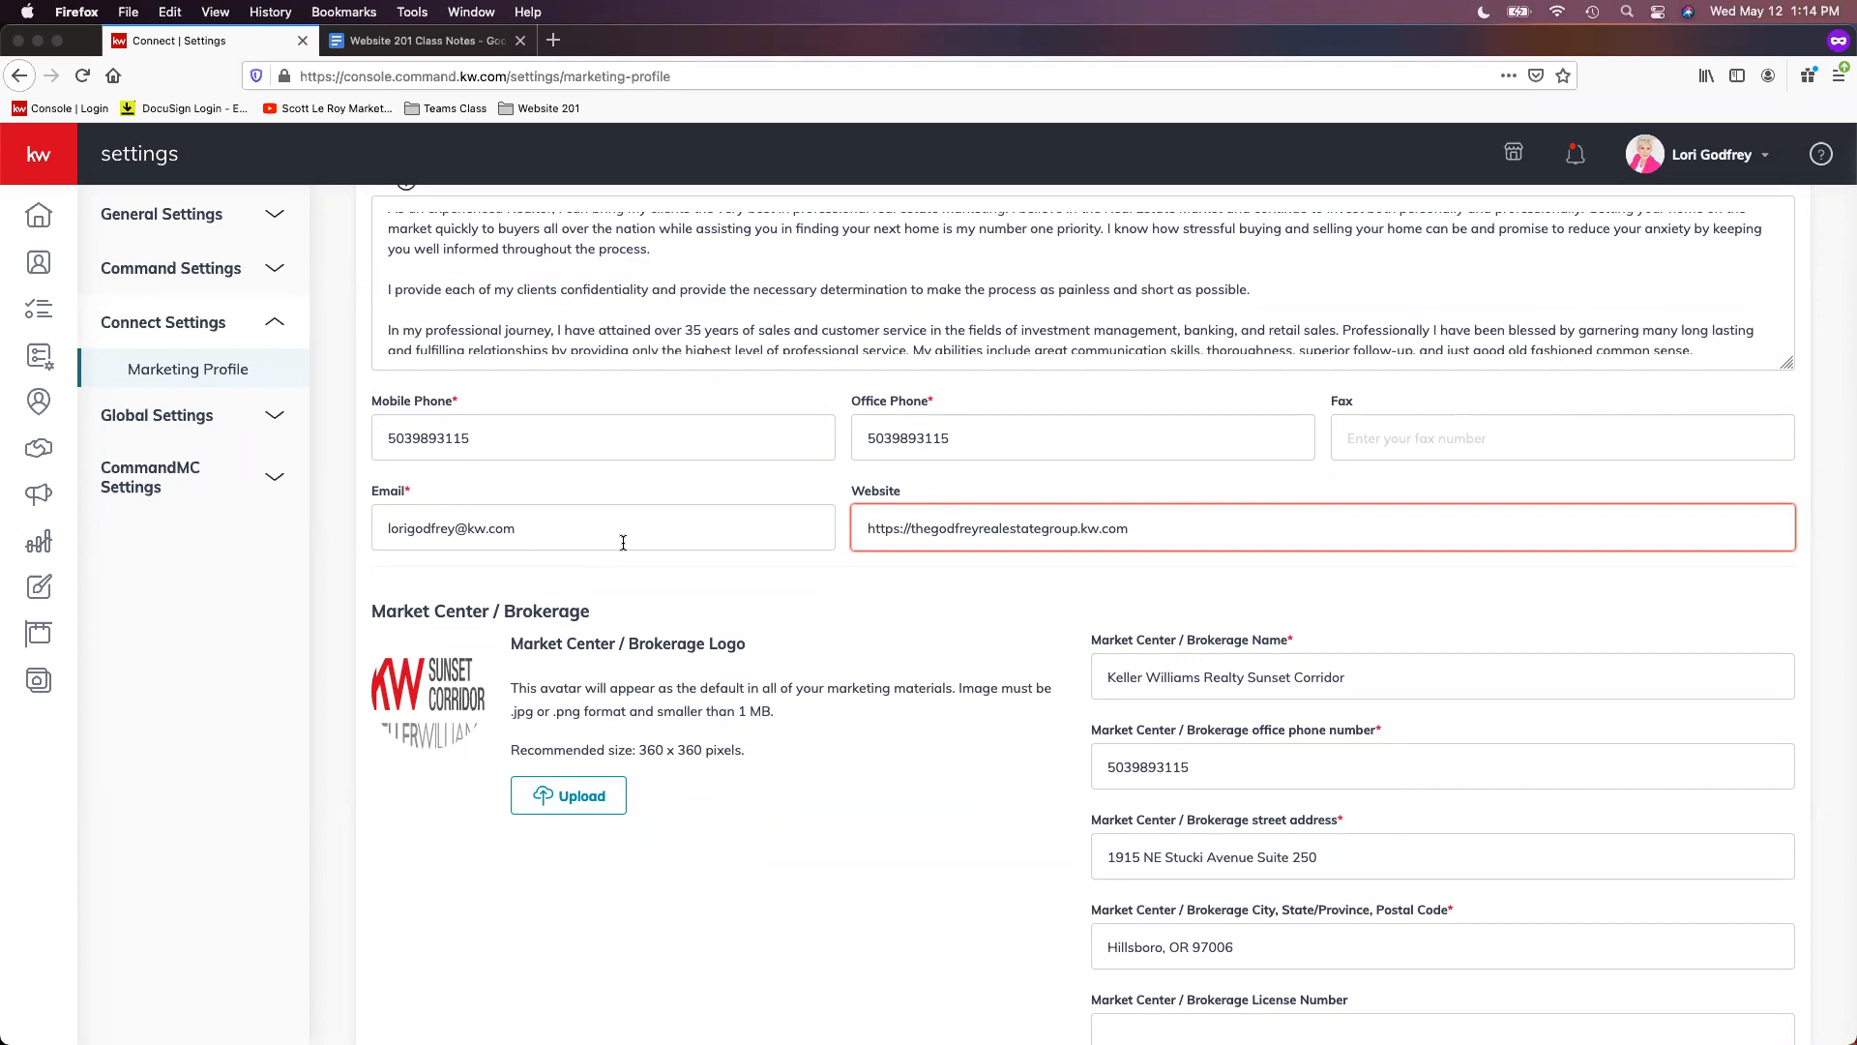
pyautogui.click(1206, 535)
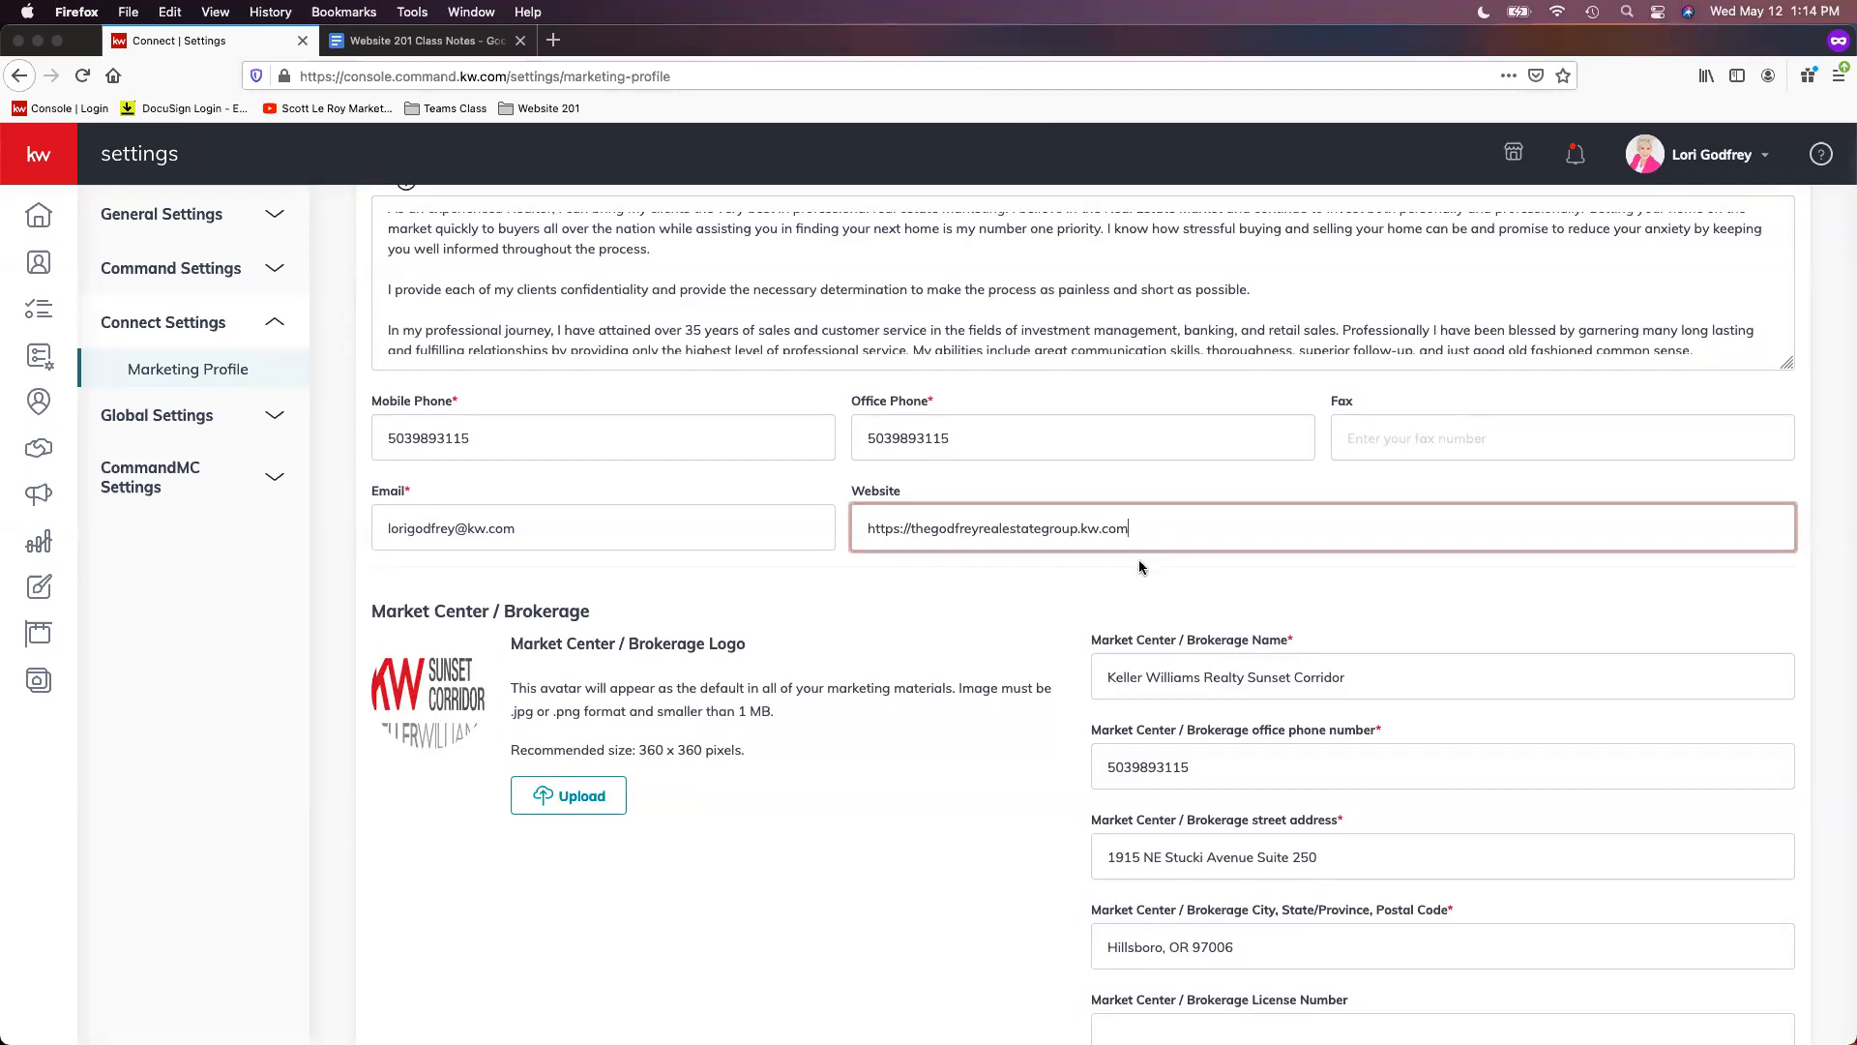
pyautogui.moveTo(1080, 530); pyautogui.dragTo(1219, 531)
pyautogui.click(1186, 600)
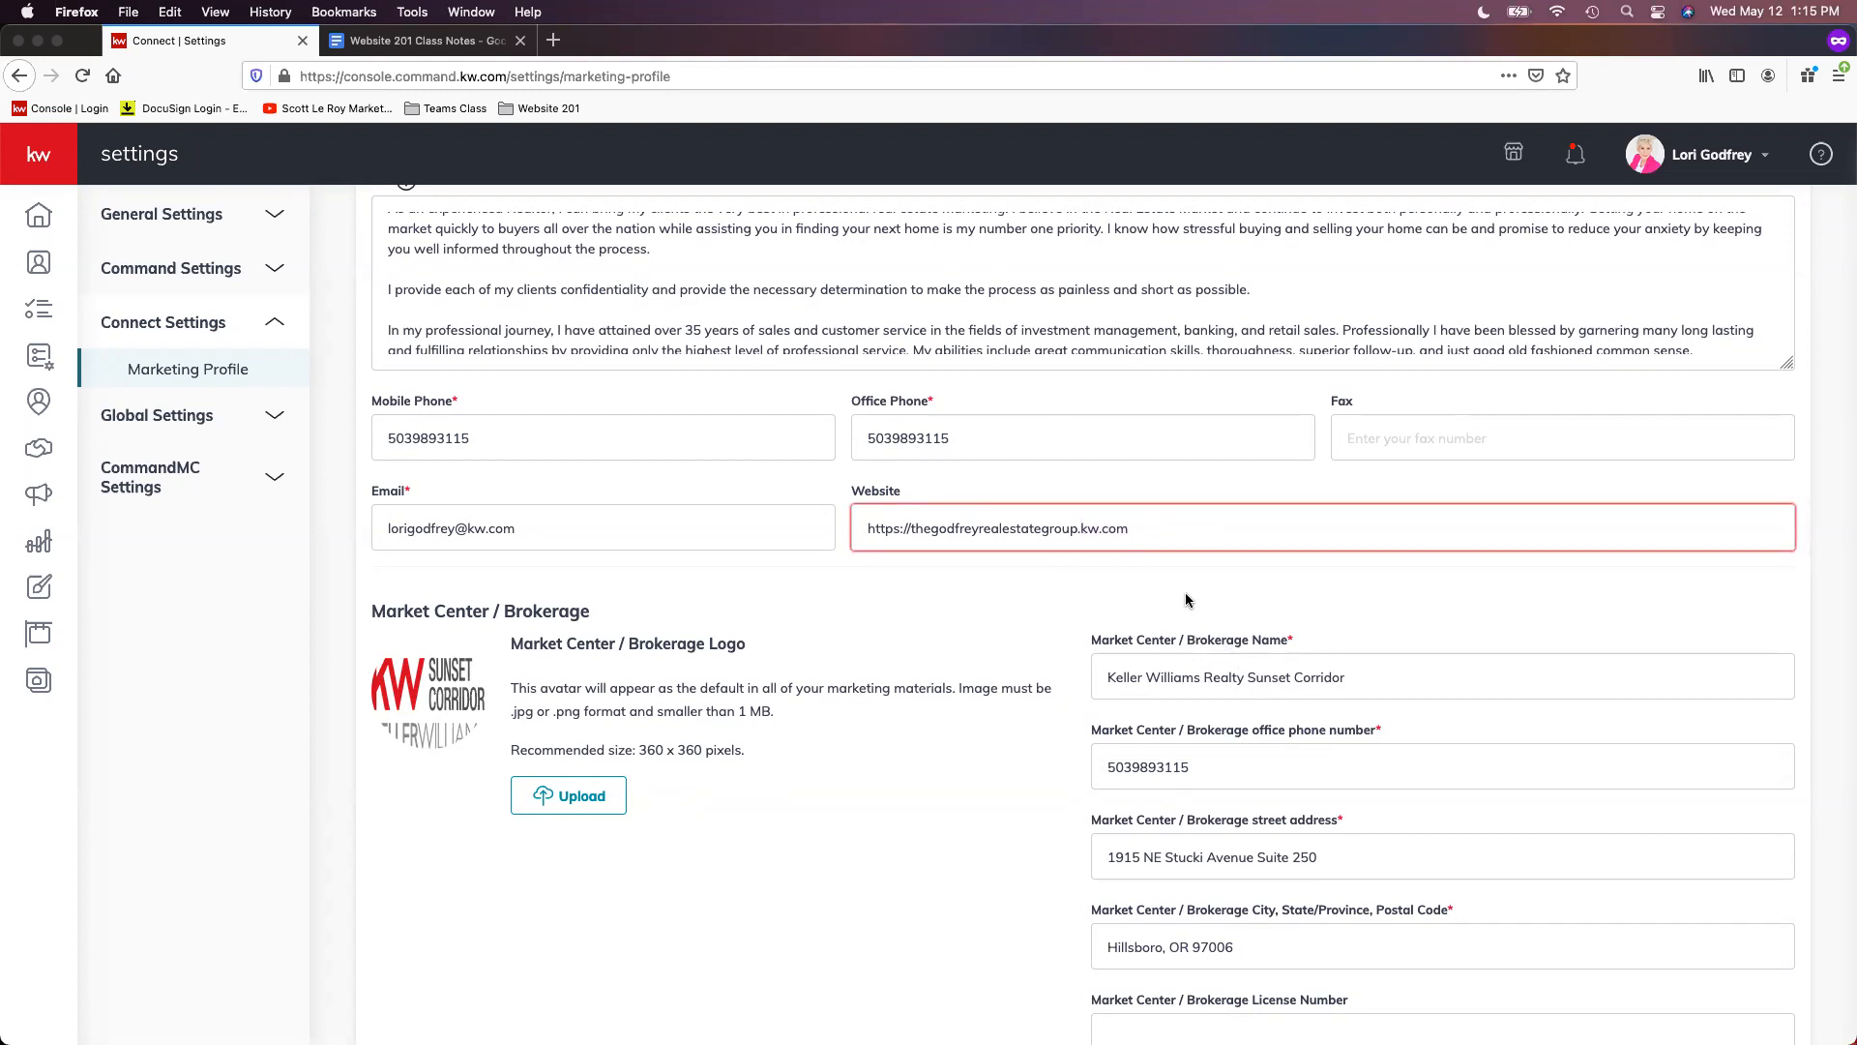
pyautogui.click(1079, 528)
pyautogui.moveTo(1079, 528); pyautogui.dragTo(1185, 528)
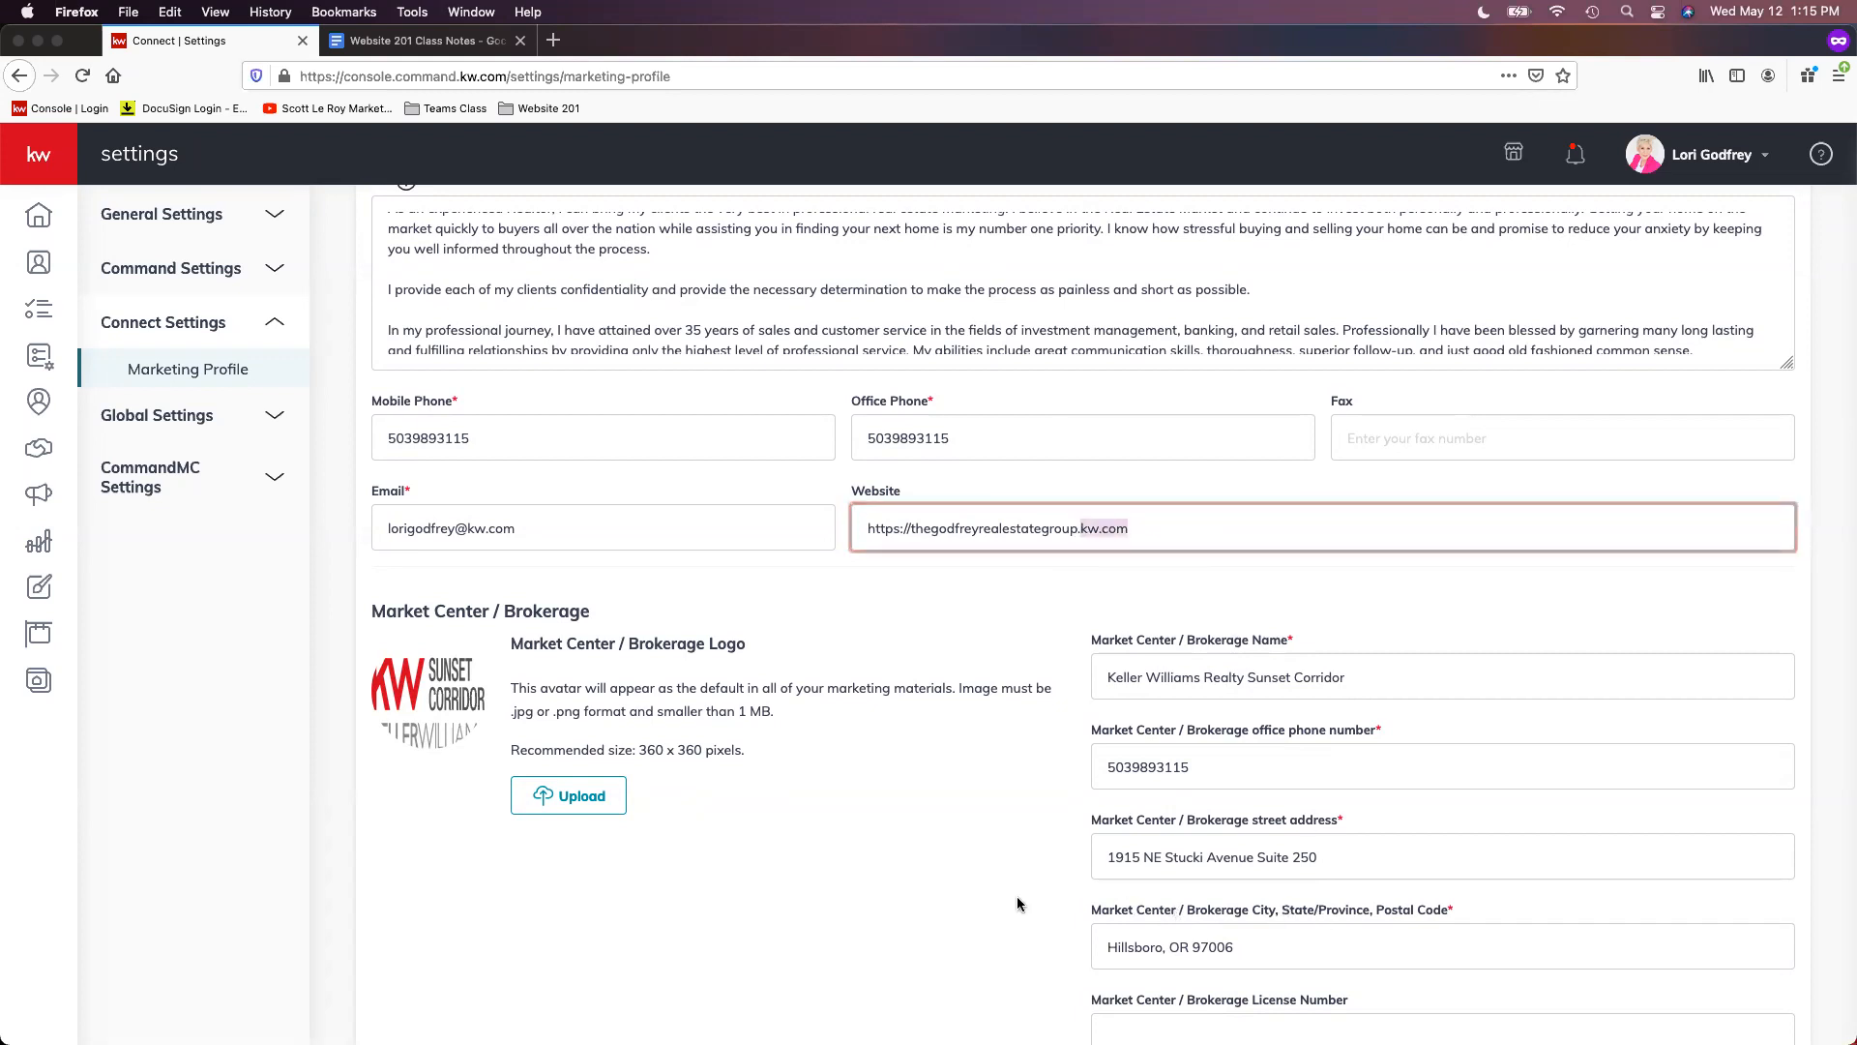
pyautogui.click(1073, 528)
pyautogui.click(906, 528)
pyautogui.write('www')
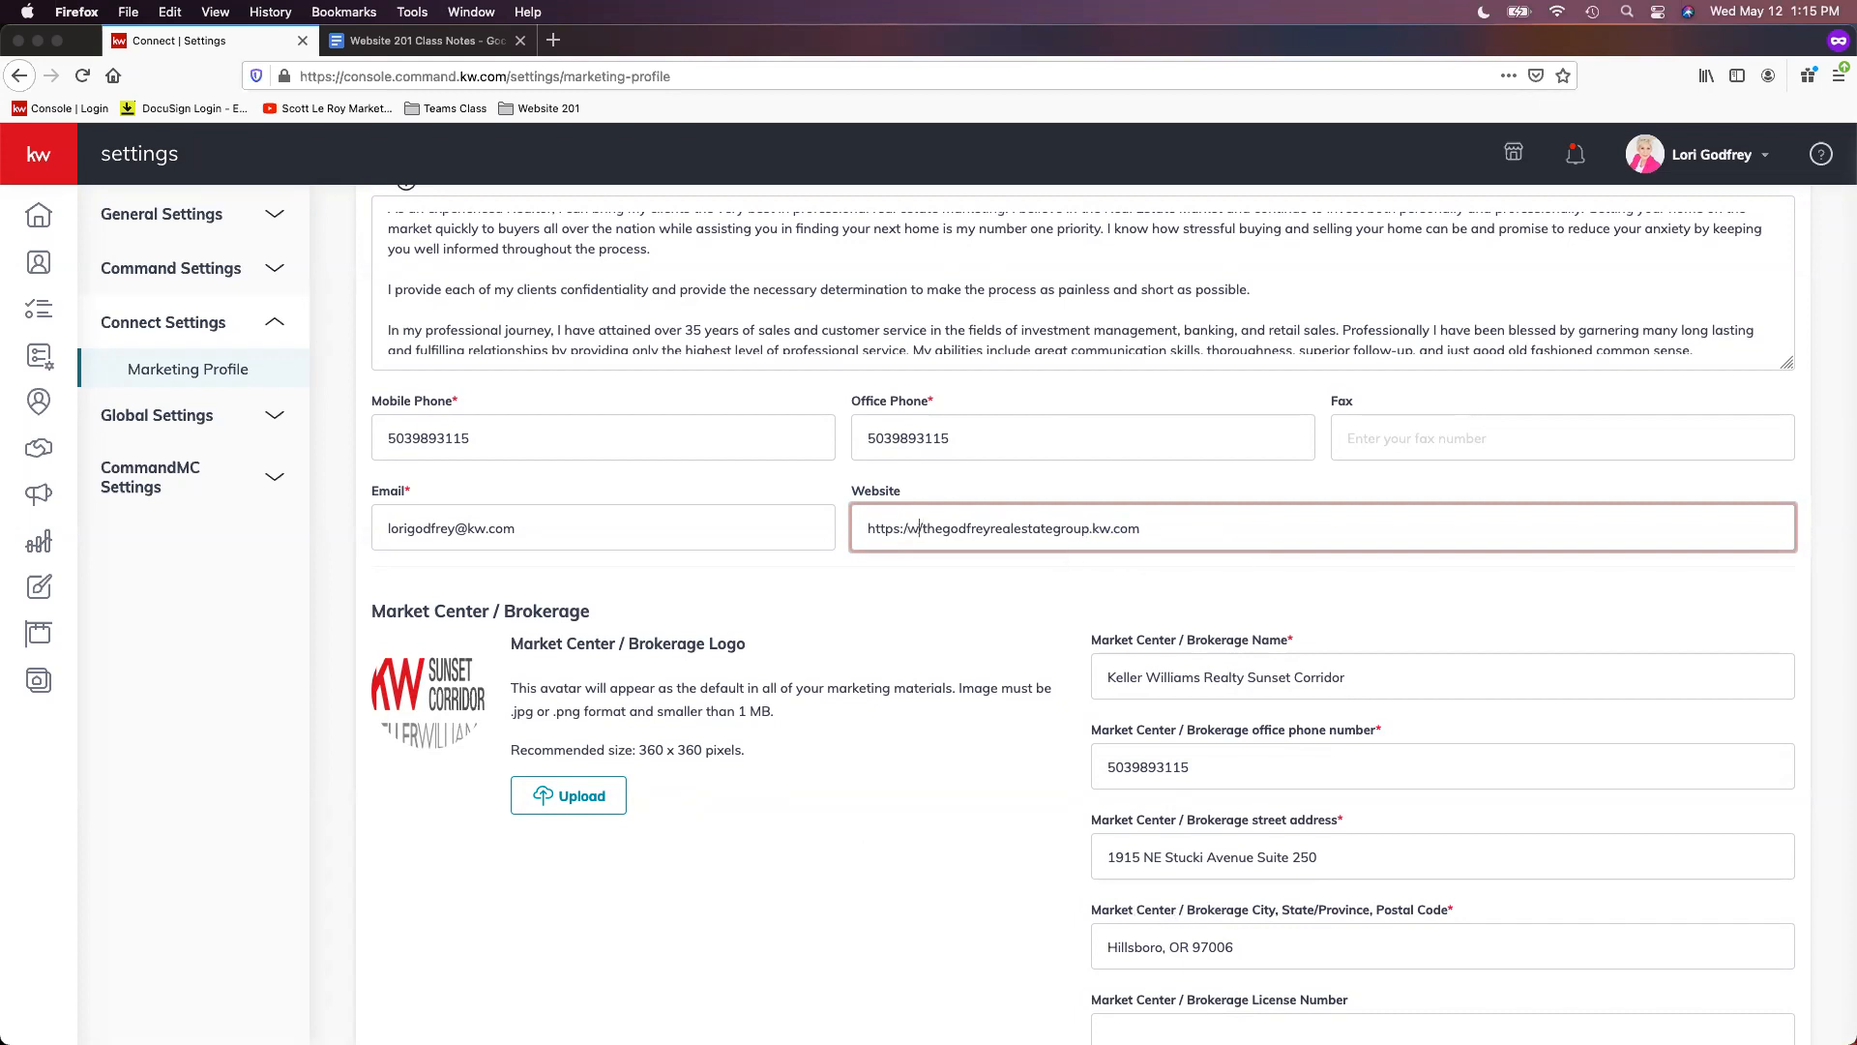
pyautogui.write('.')
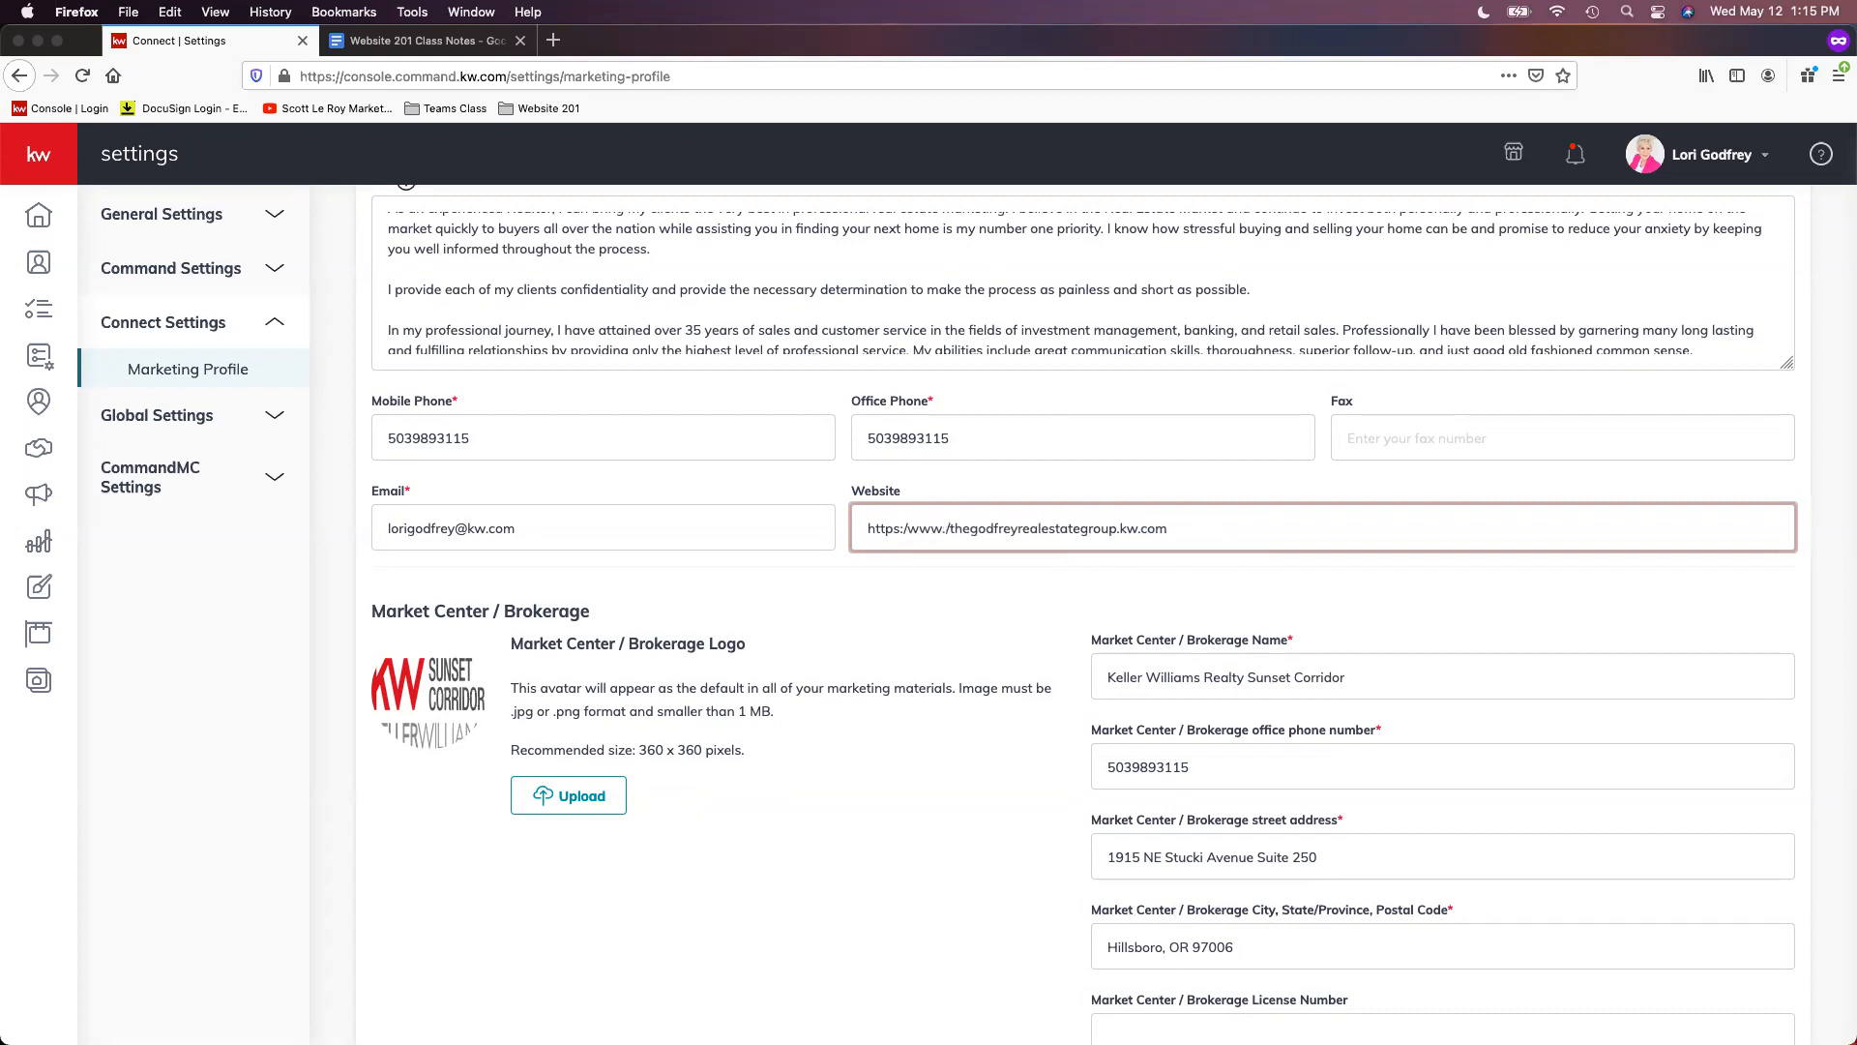
pyautogui.press('BackSpace')
pyautogui.press('BackSpace')
pyautogui.press('BackSpace')
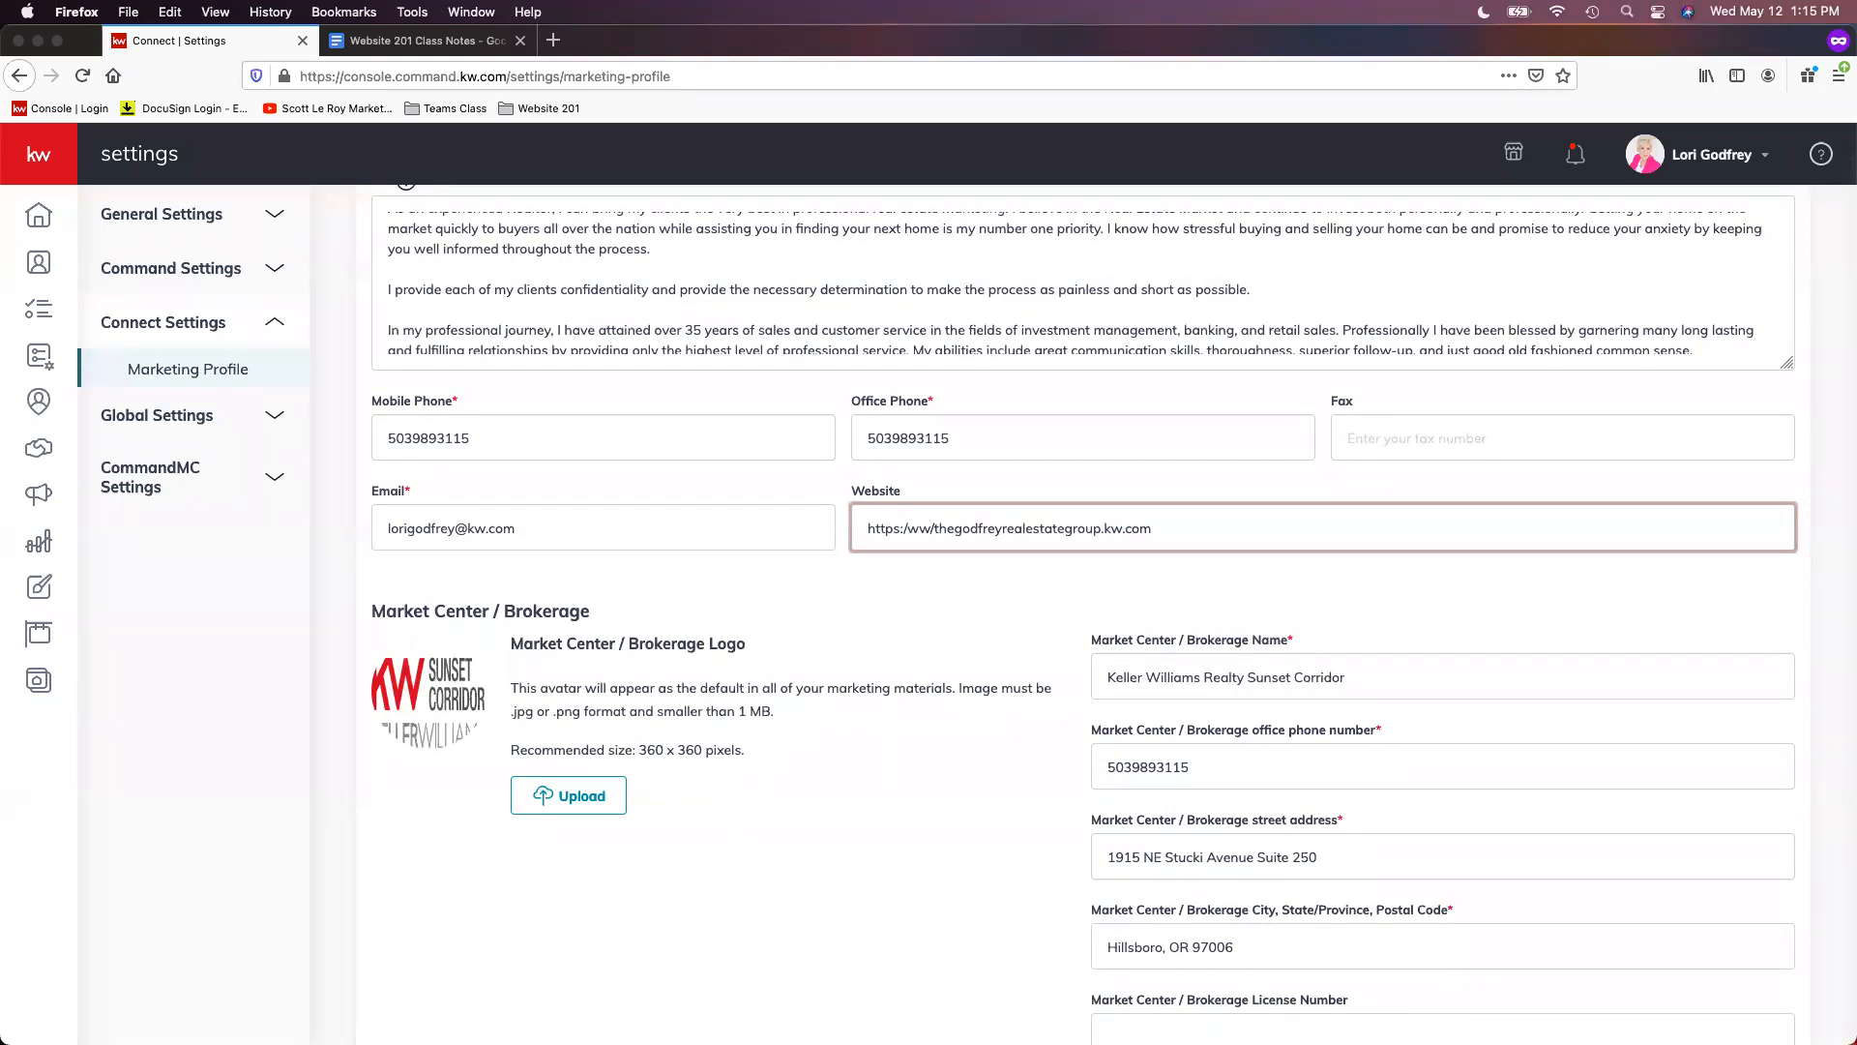
pyautogui.press('BackSpace')
pyautogui.press('BackSpace')
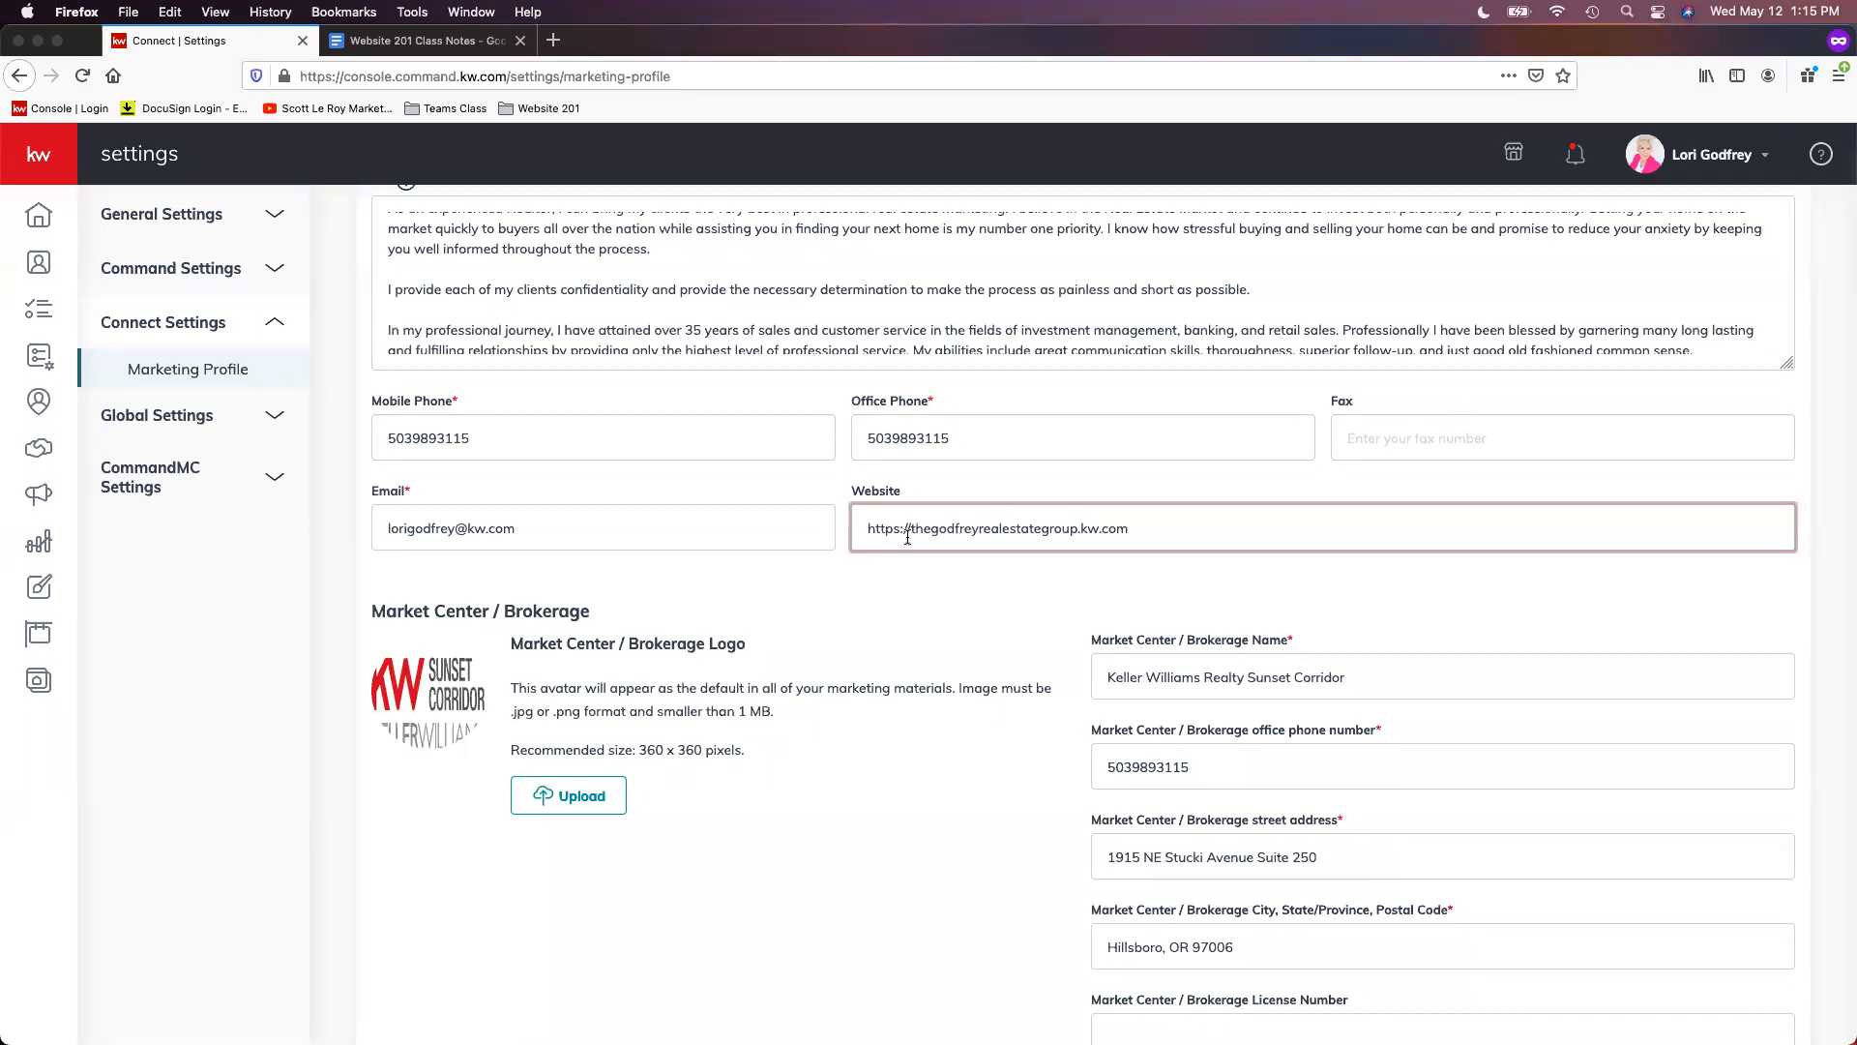
pyautogui.moveTo(911, 528); pyautogui.dragTo(869, 530)
pyautogui.click(1180, 522)
pyautogui.scroll(-1, 1169, 592)
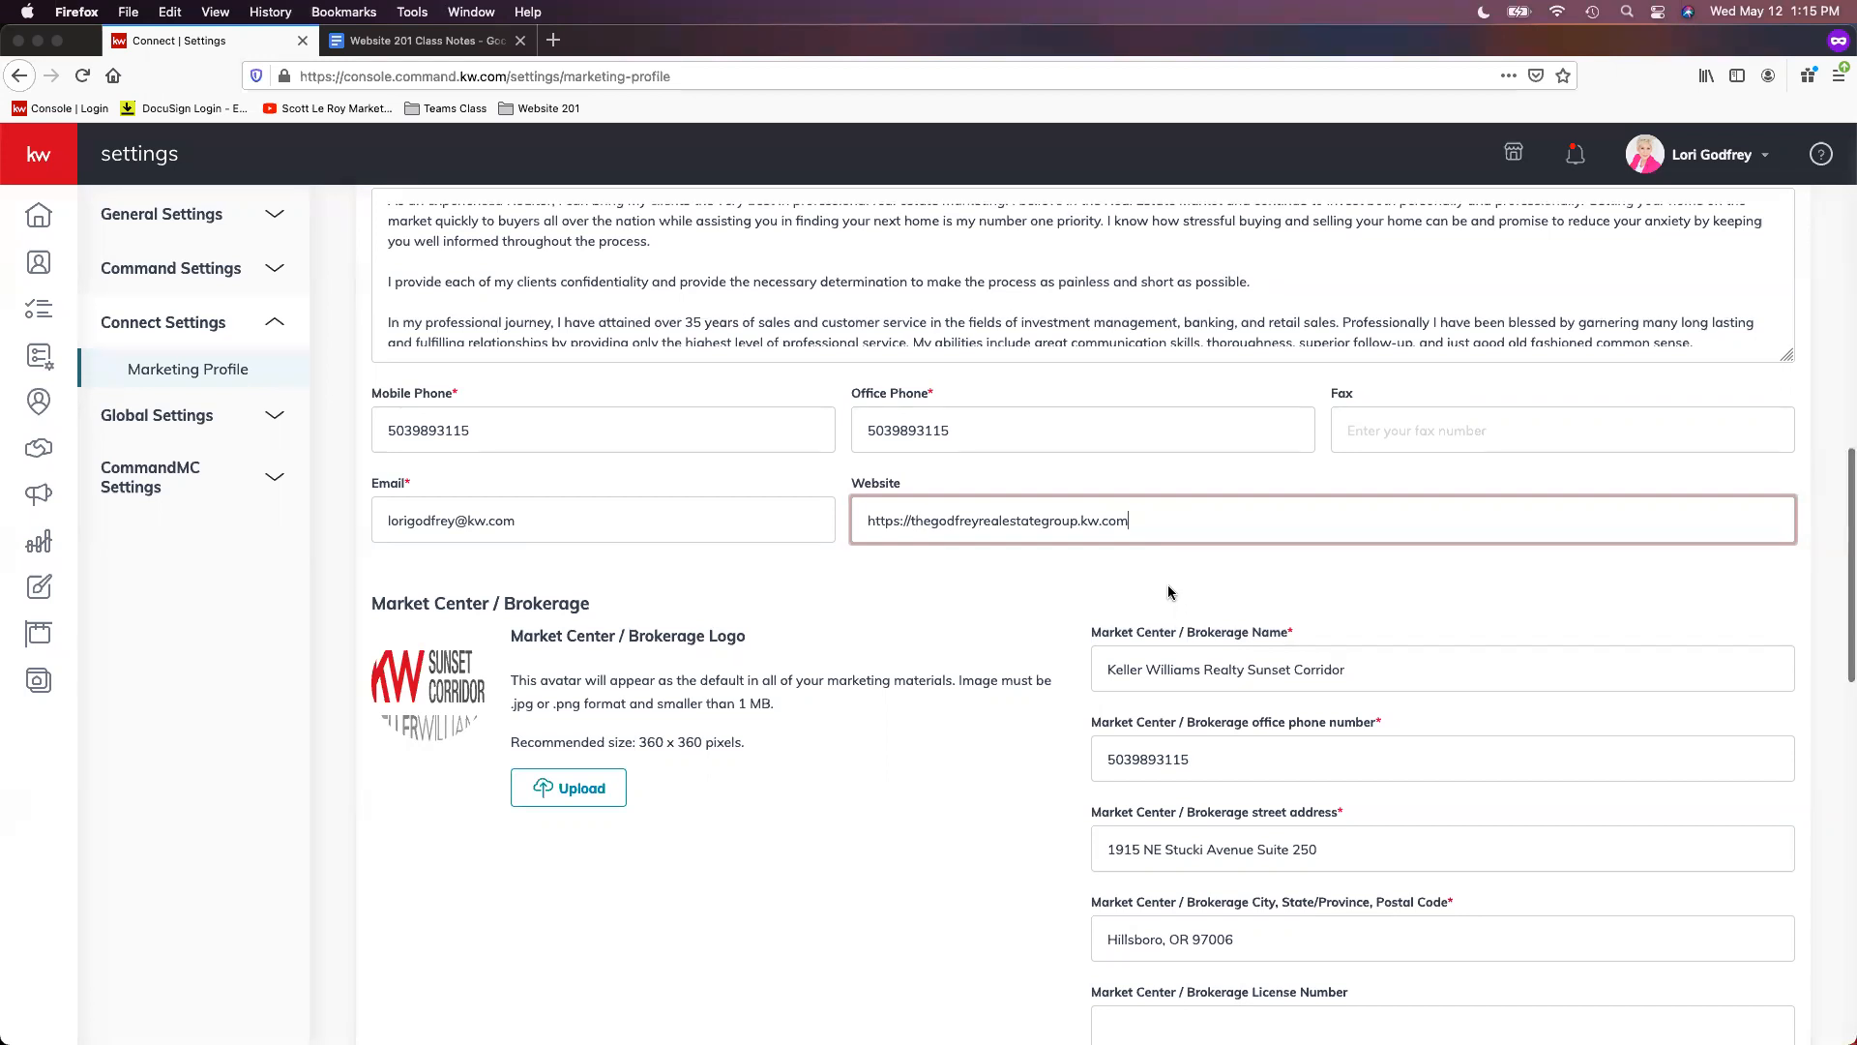
pyautogui.scroll(-1, 1168, 588)
pyautogui.scroll(-1, 1176, 557)
pyautogui.click(977, 525)
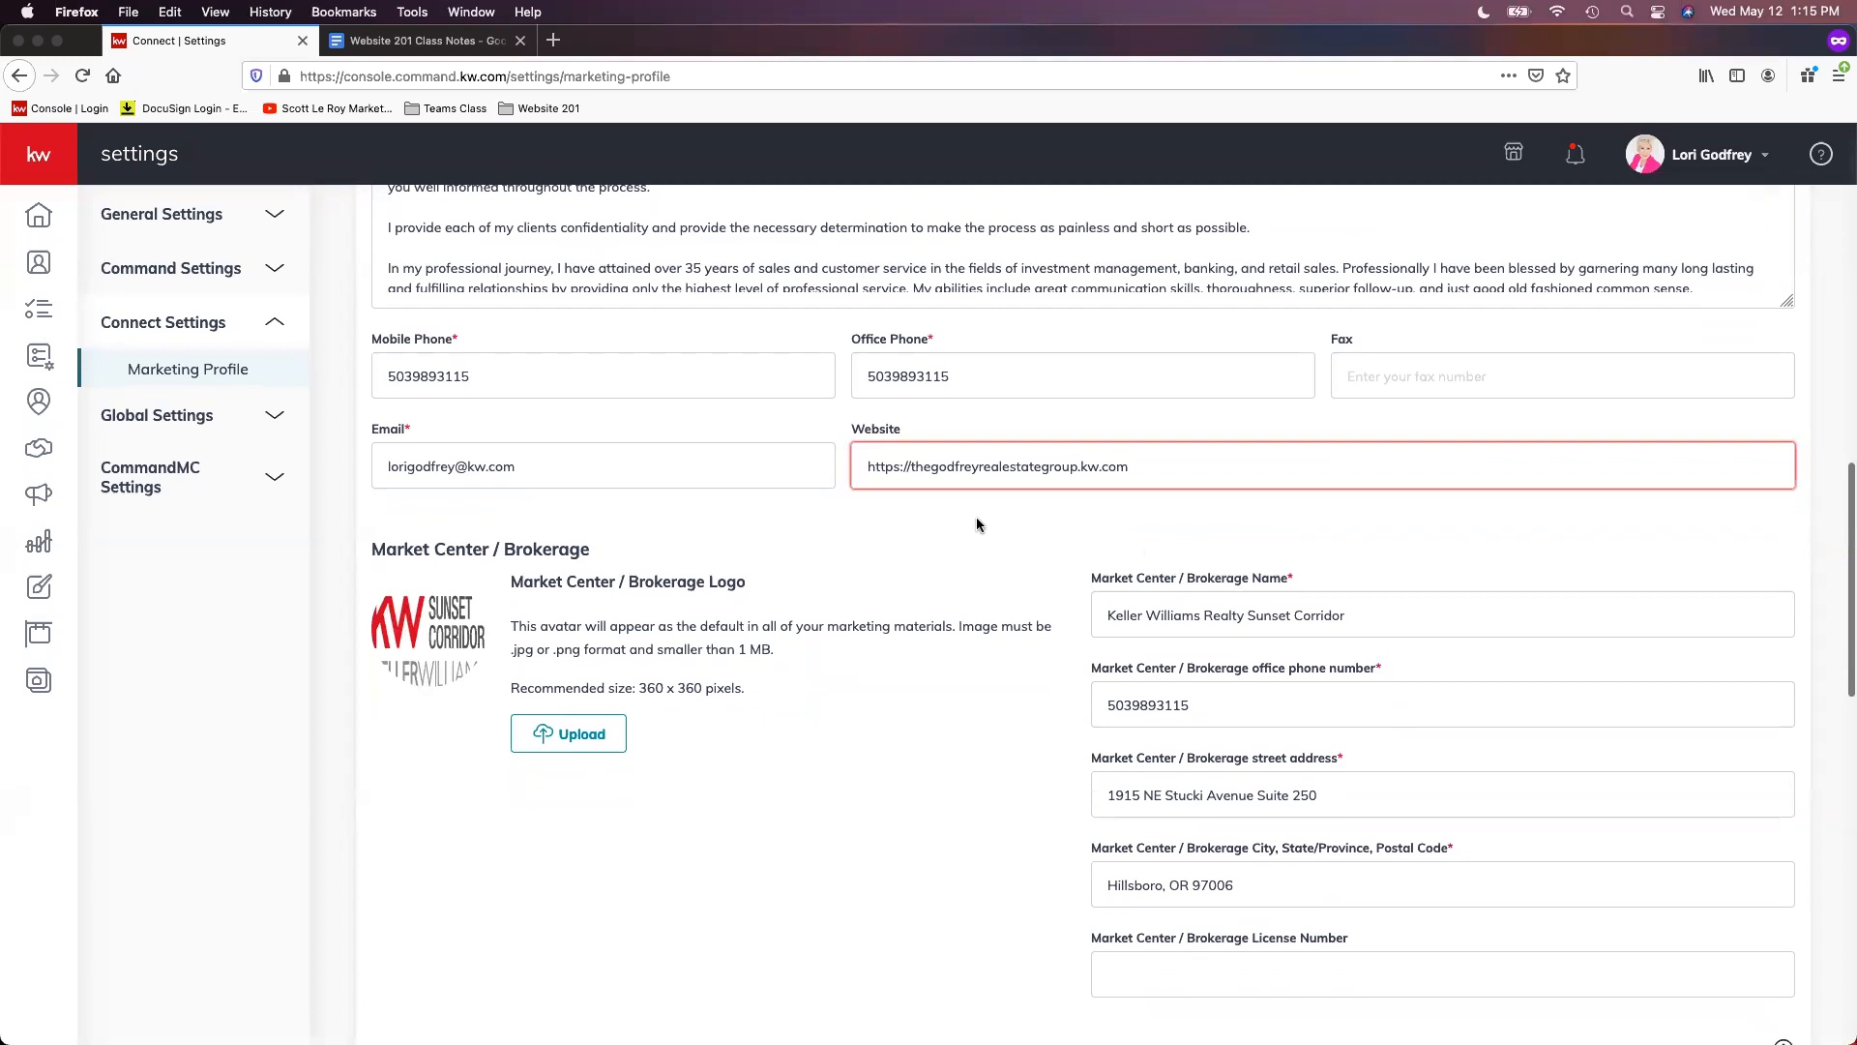
pyautogui.scroll(-5, 979, 530)
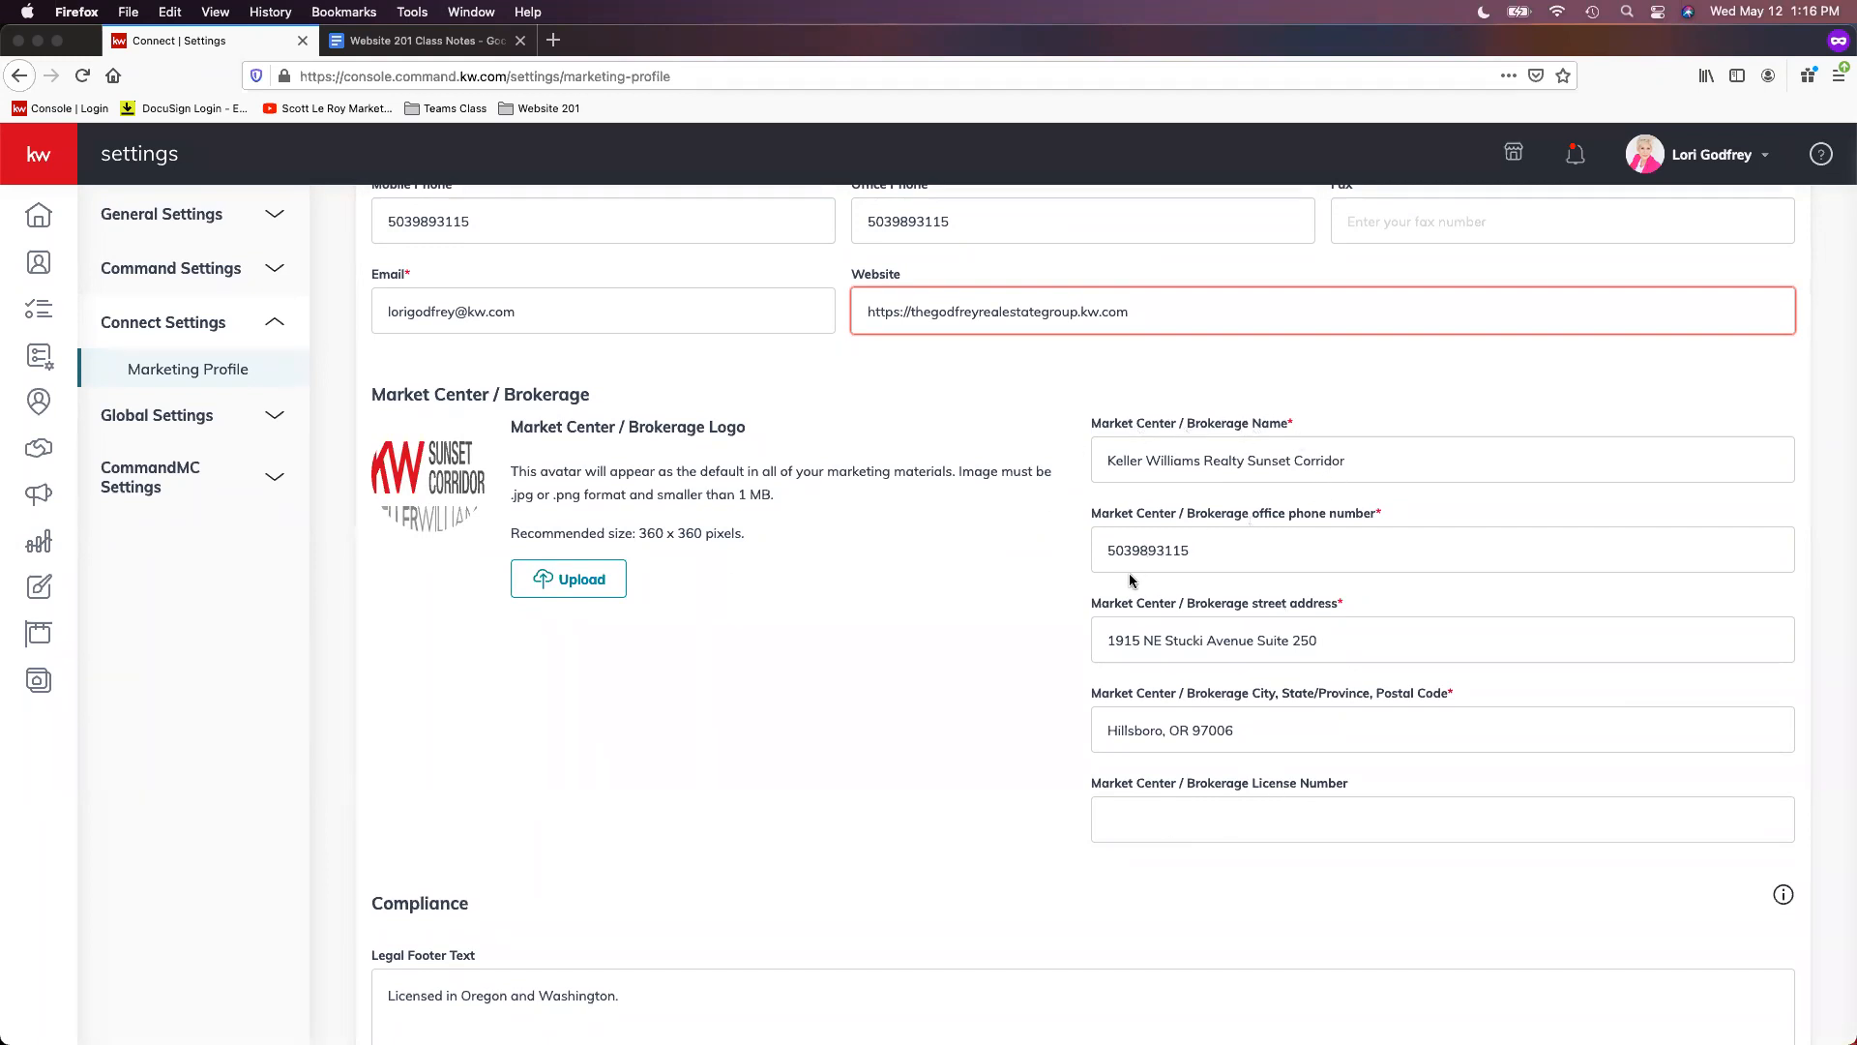
pyautogui.moveTo(1111, 643); pyautogui.dragTo(1492, 645)
pyautogui.moveTo(1273, 738); pyautogui.dragTo(1031, 750)
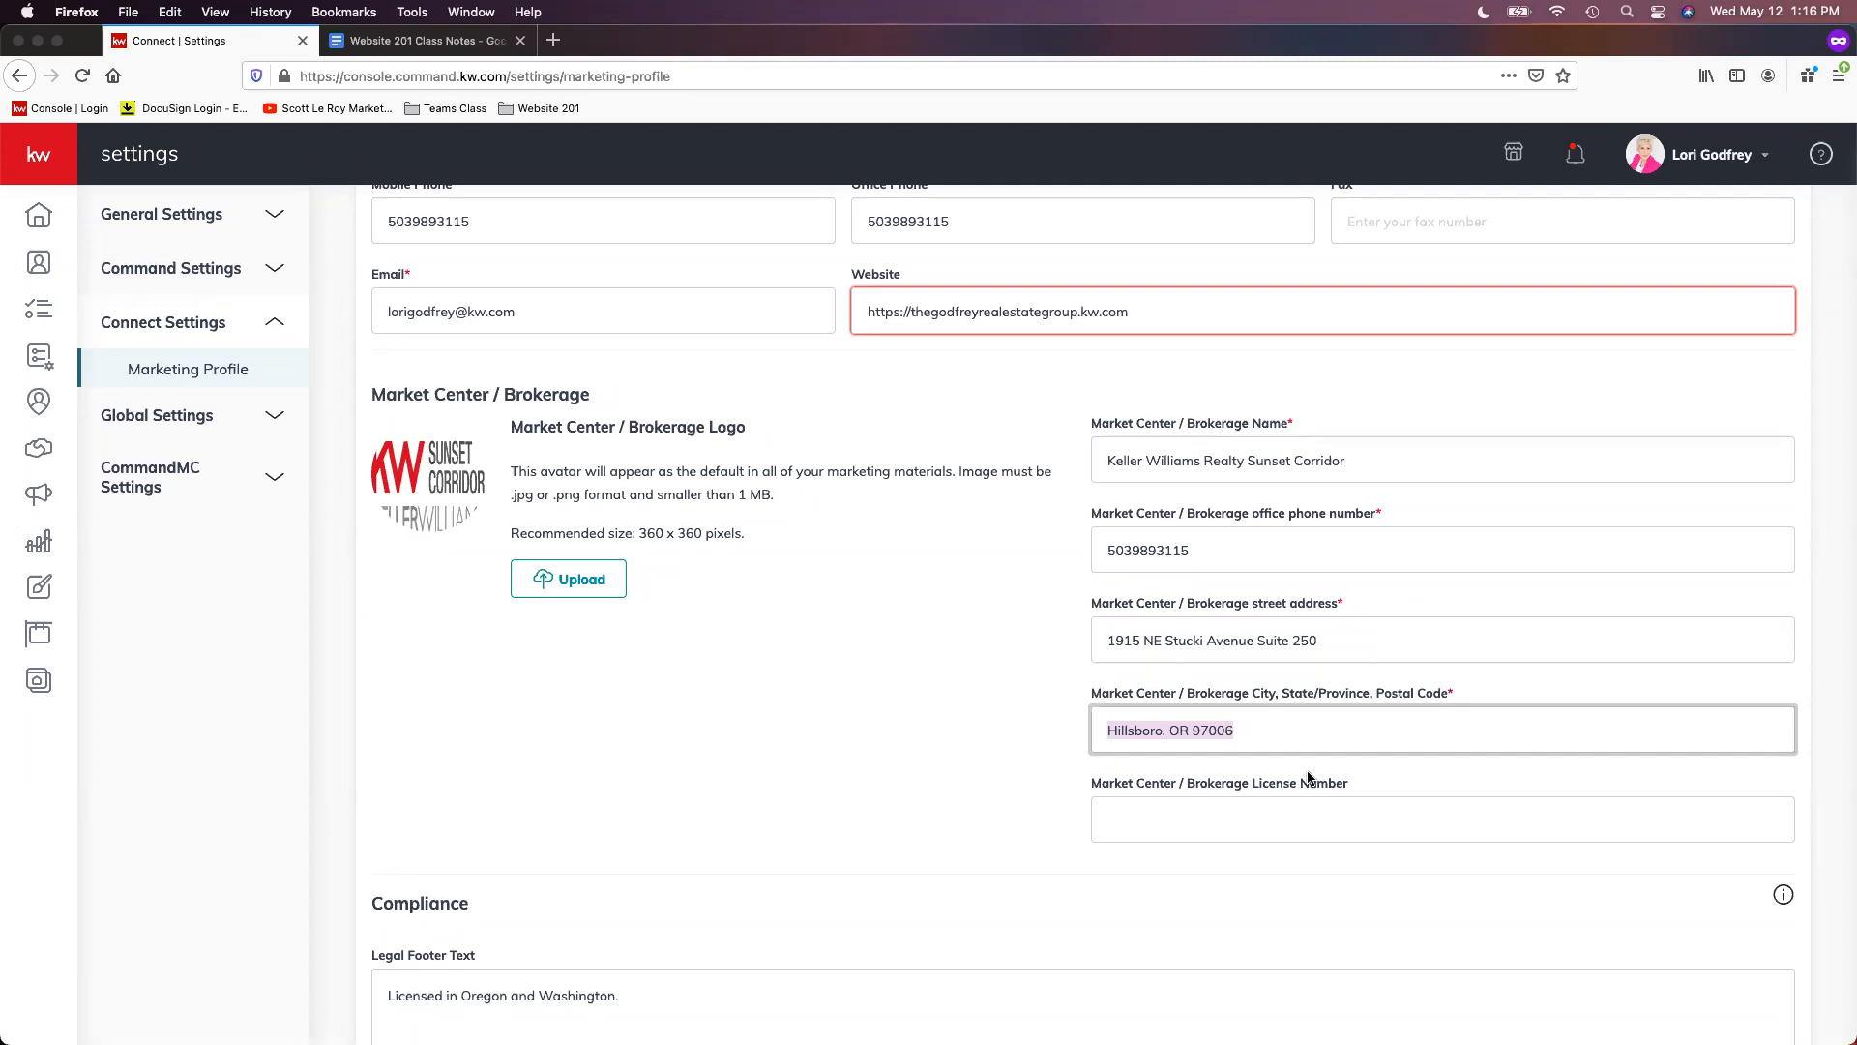
pyautogui.scroll(-1, 1309, 764)
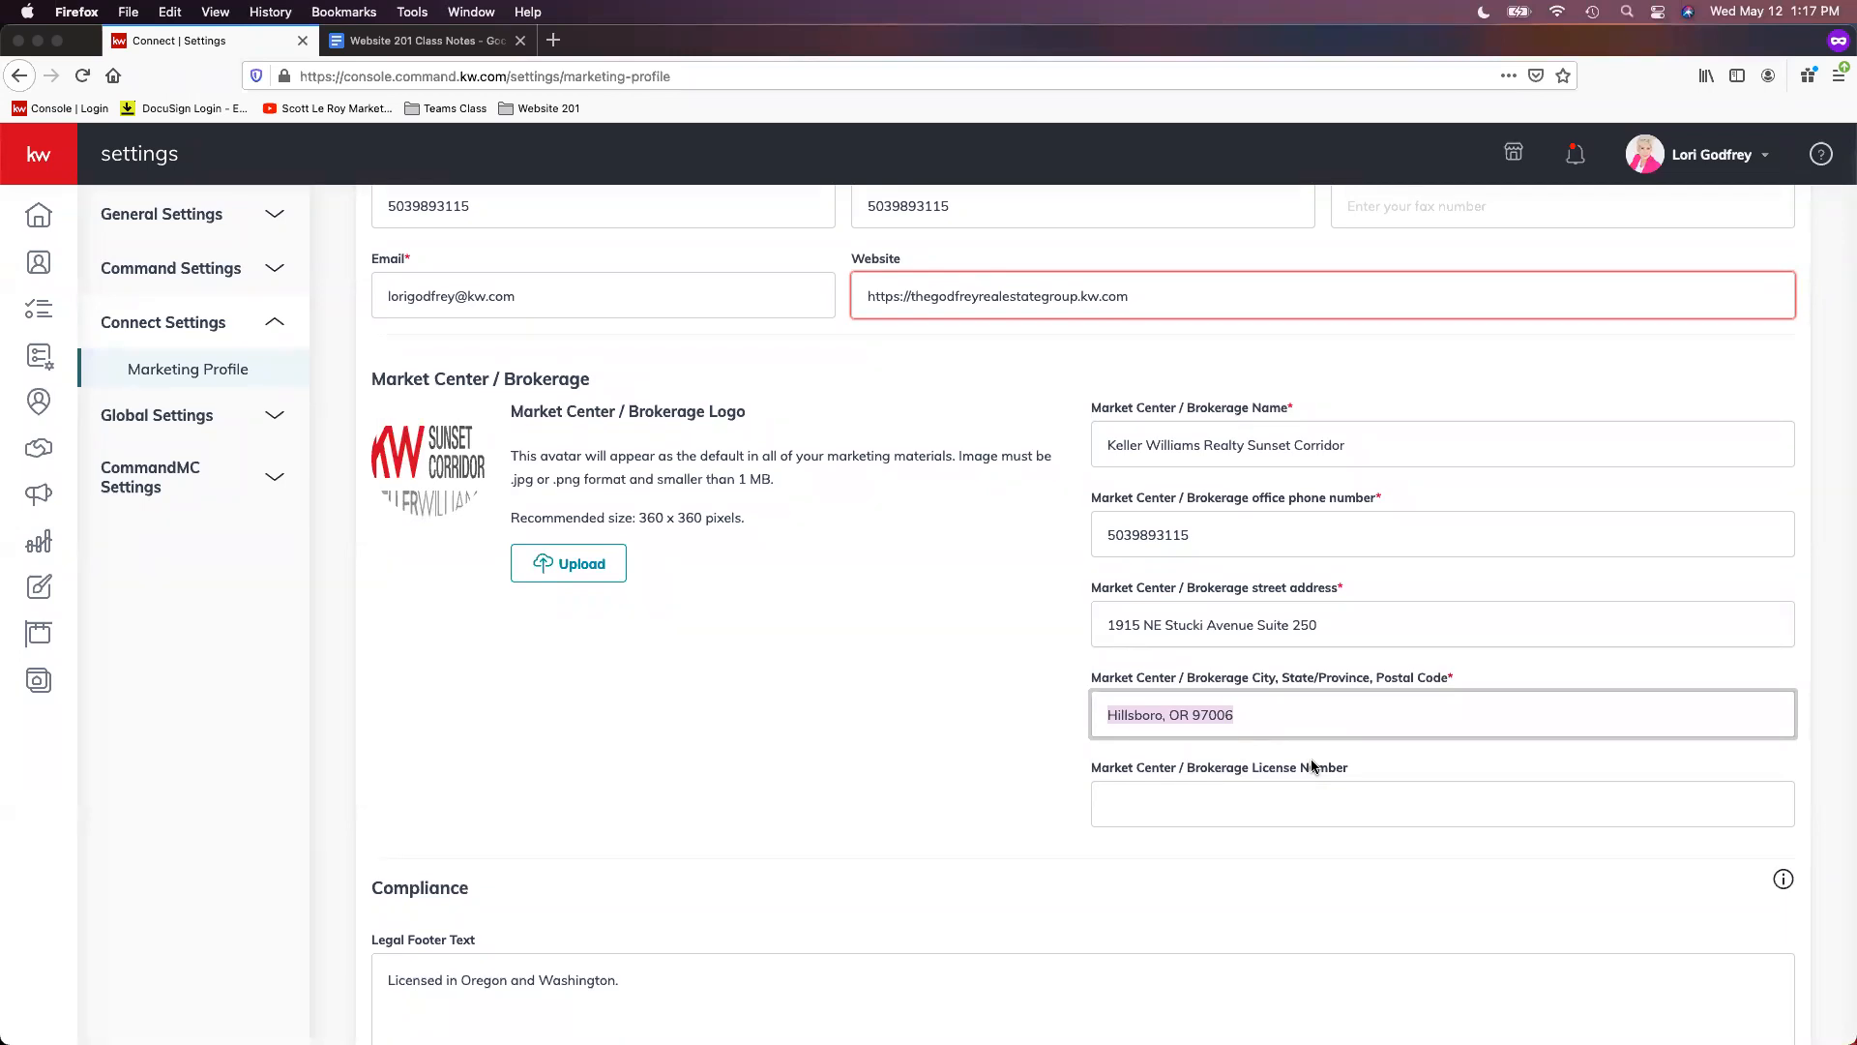
pyautogui.click(1312, 766)
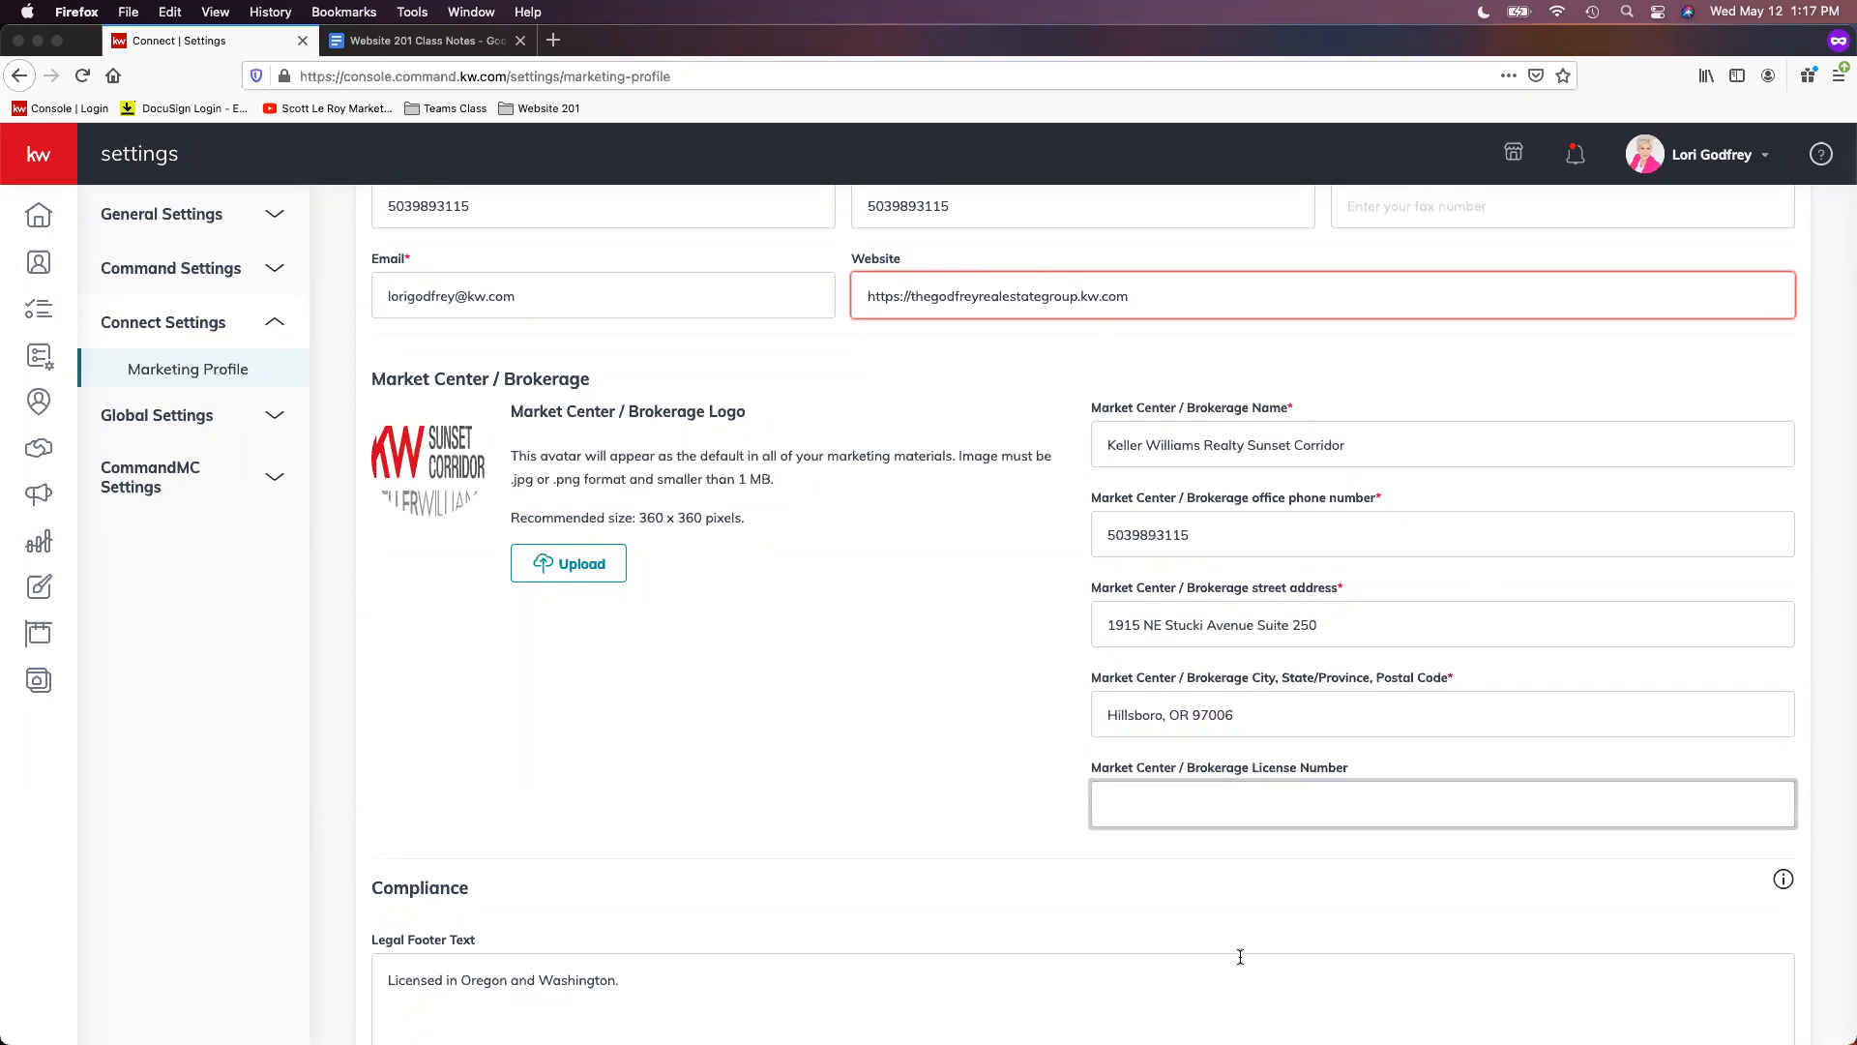
pyautogui.scroll(-2, 1244, 939)
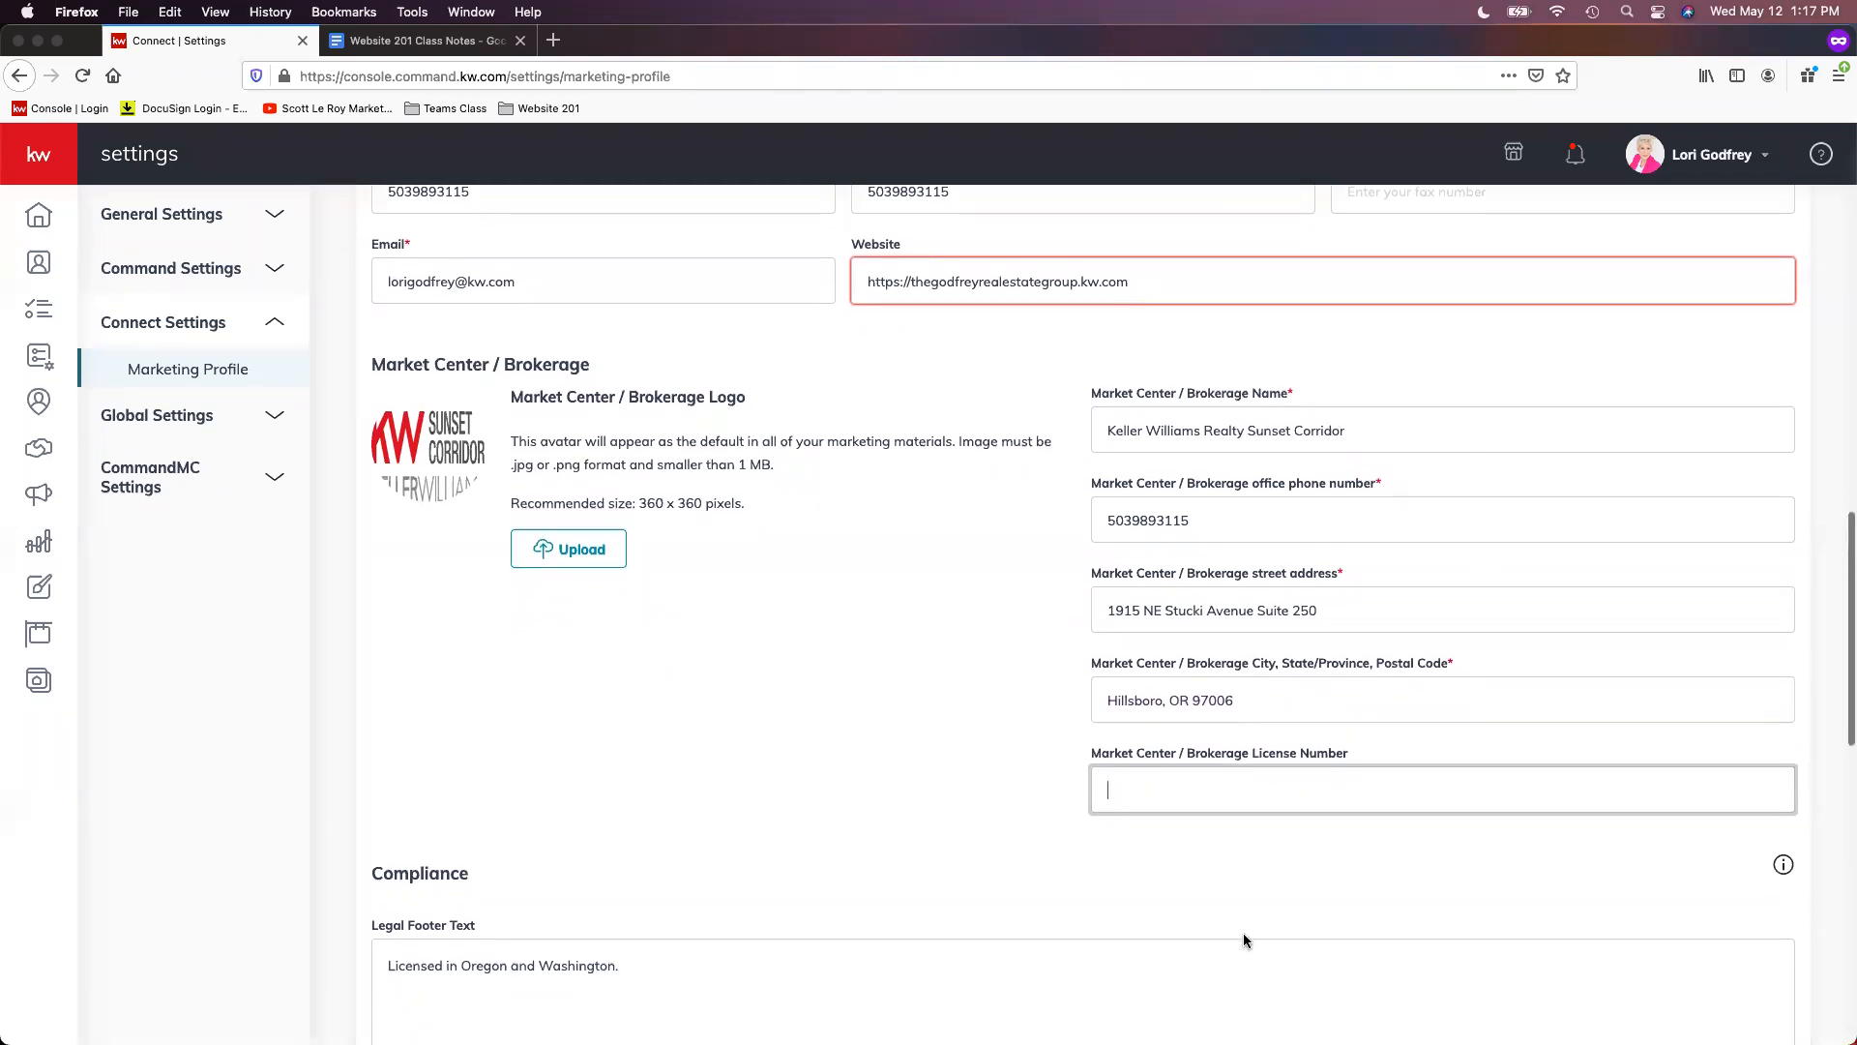
pyautogui.scroll(-5, 1244, 934)
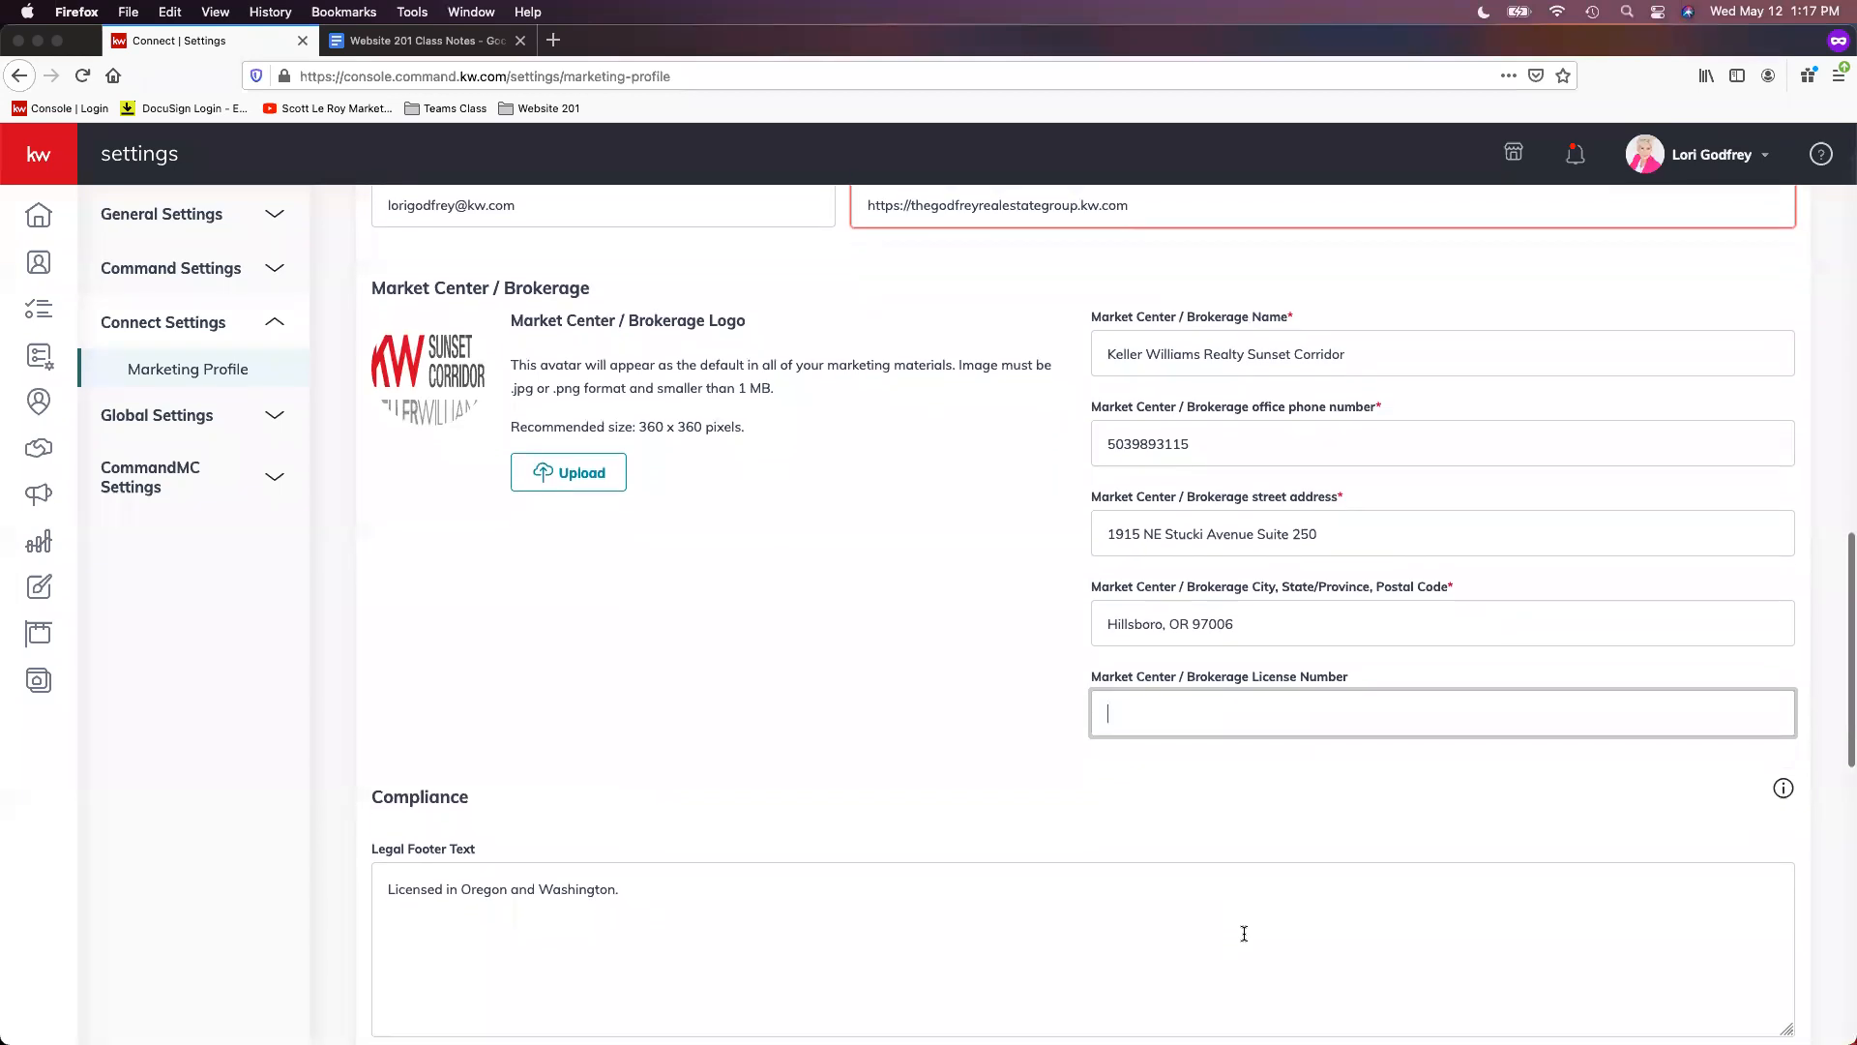
pyautogui.scroll(-3, 1244, 938)
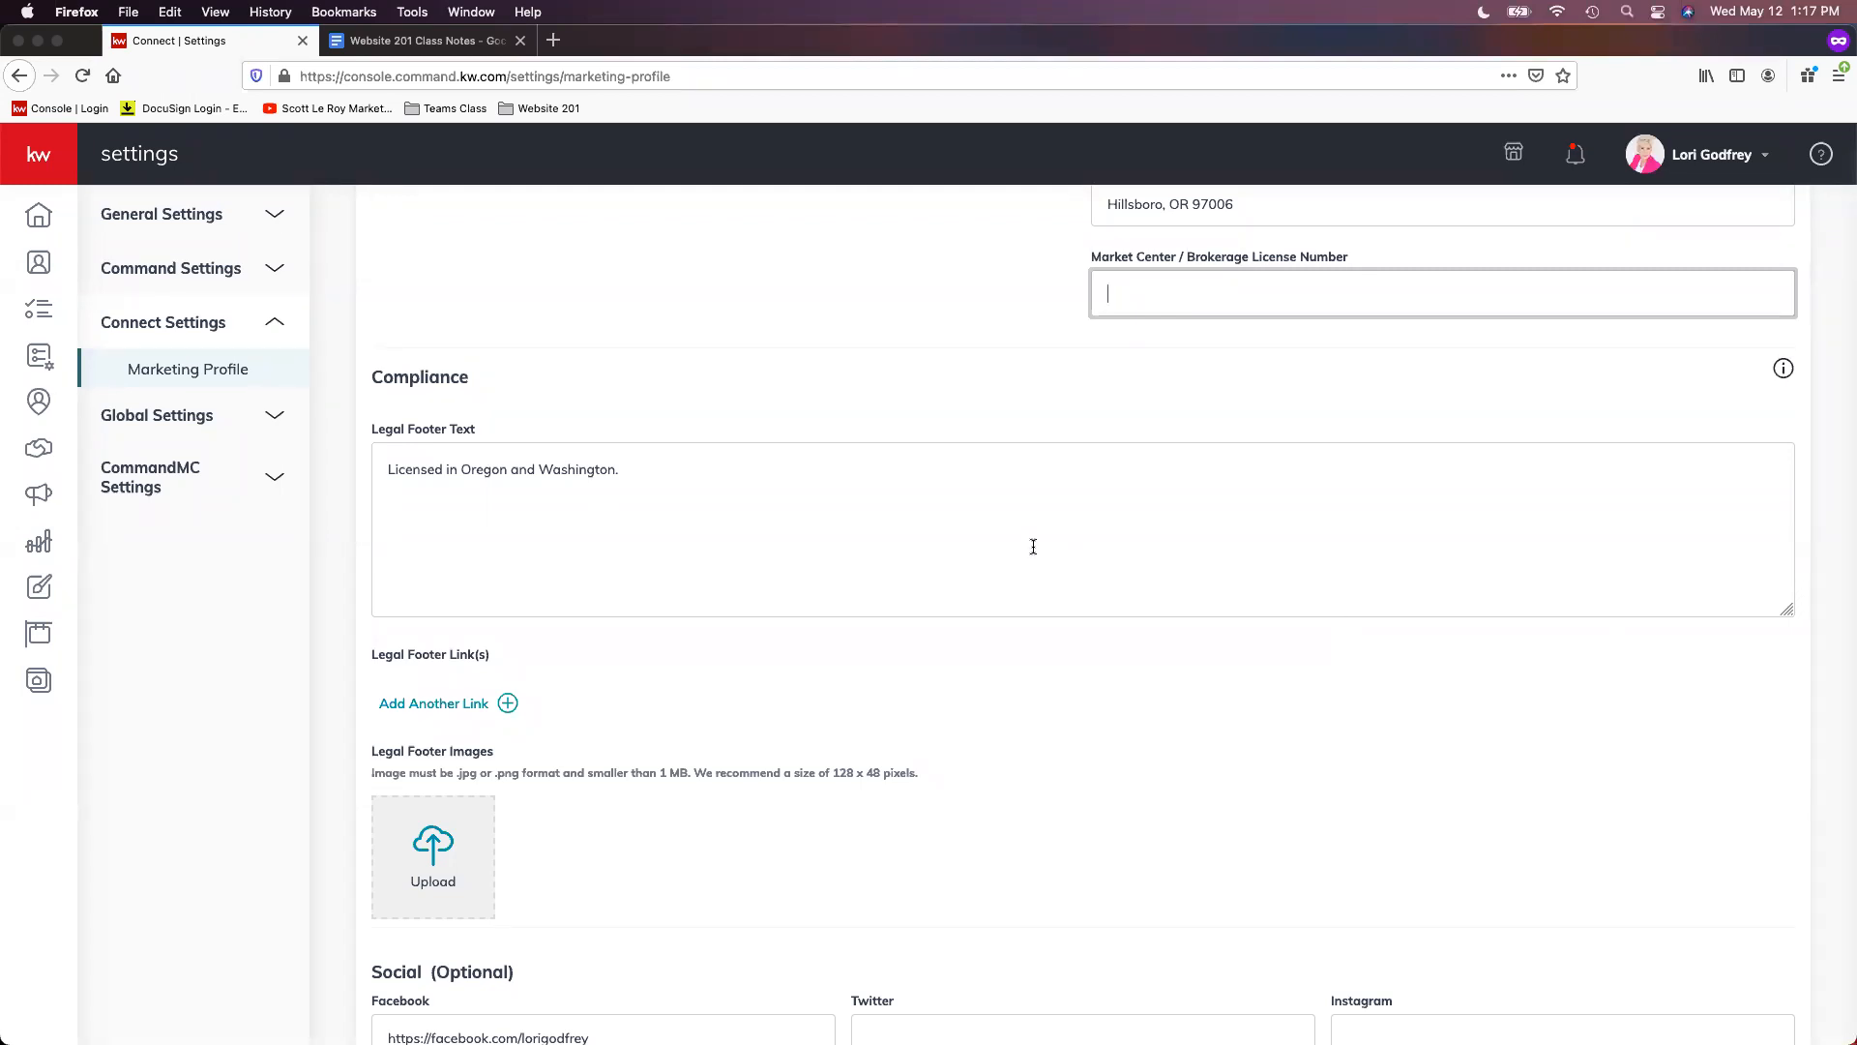
pyautogui.scroll(-2, 1213, 706)
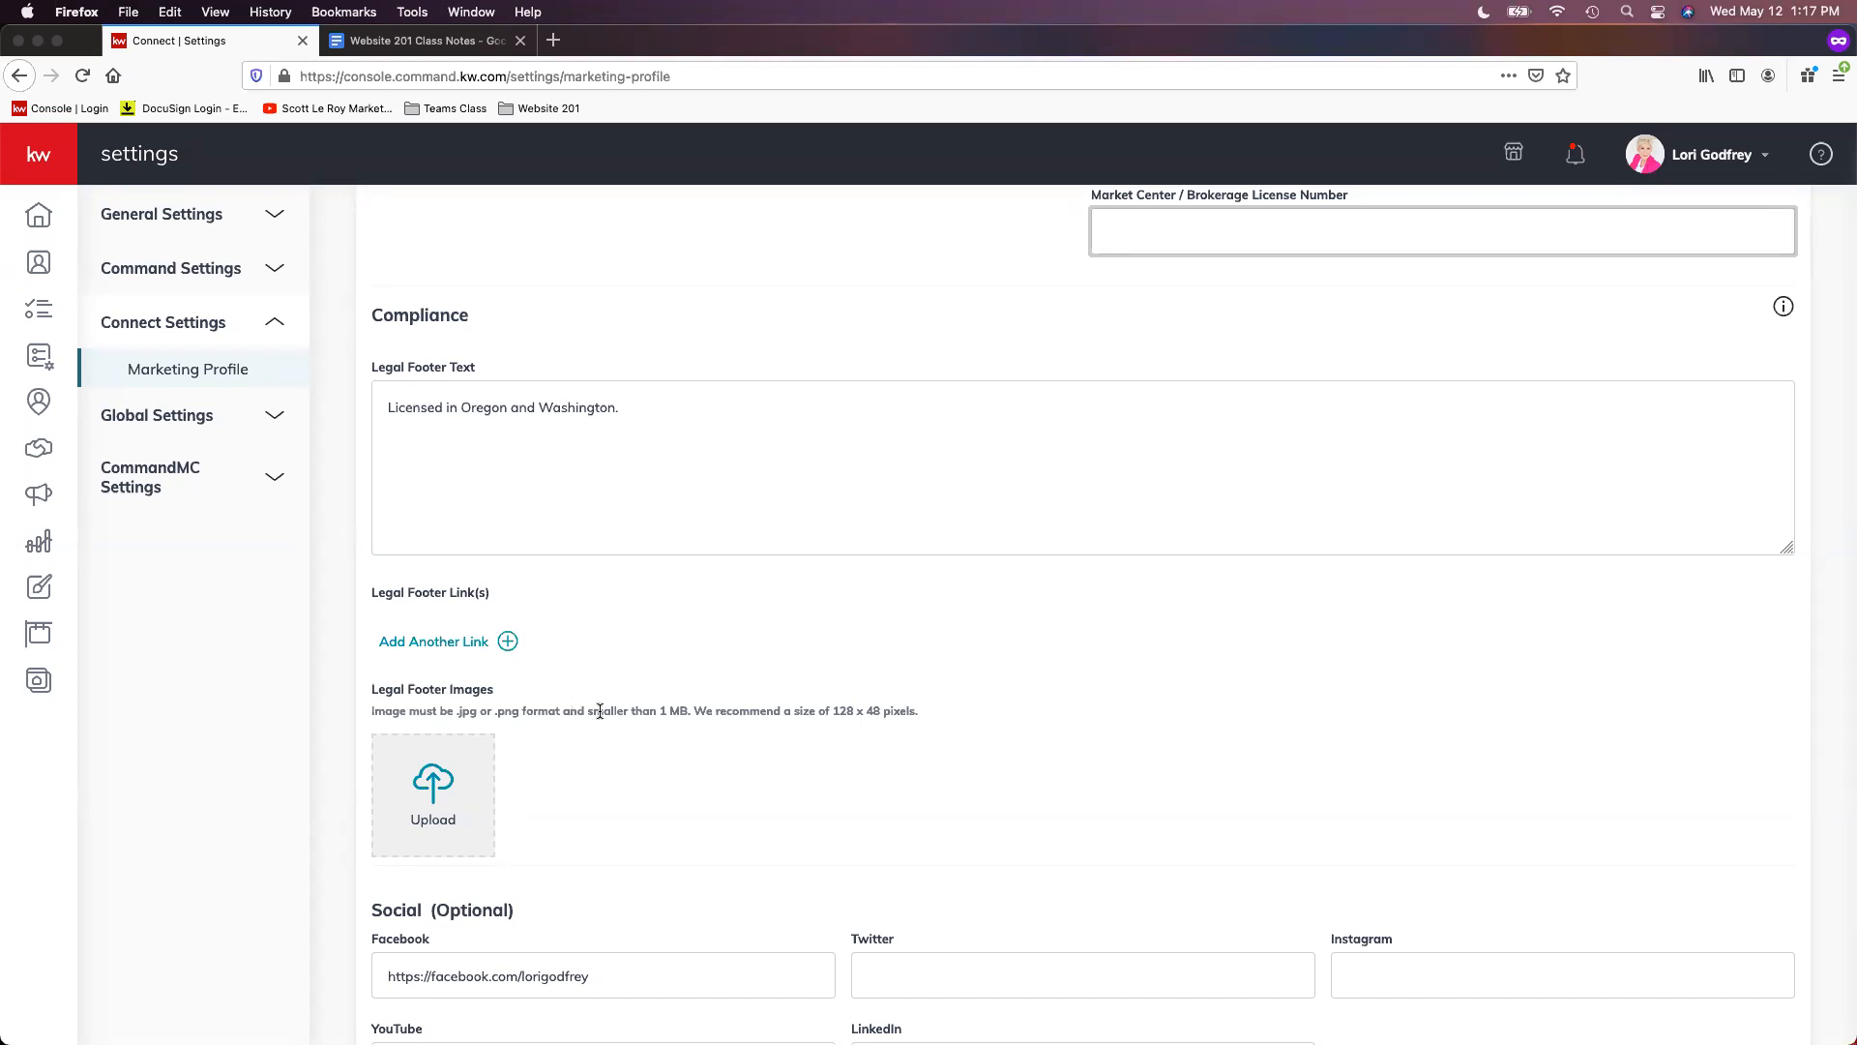
pyautogui.click(460, 649)
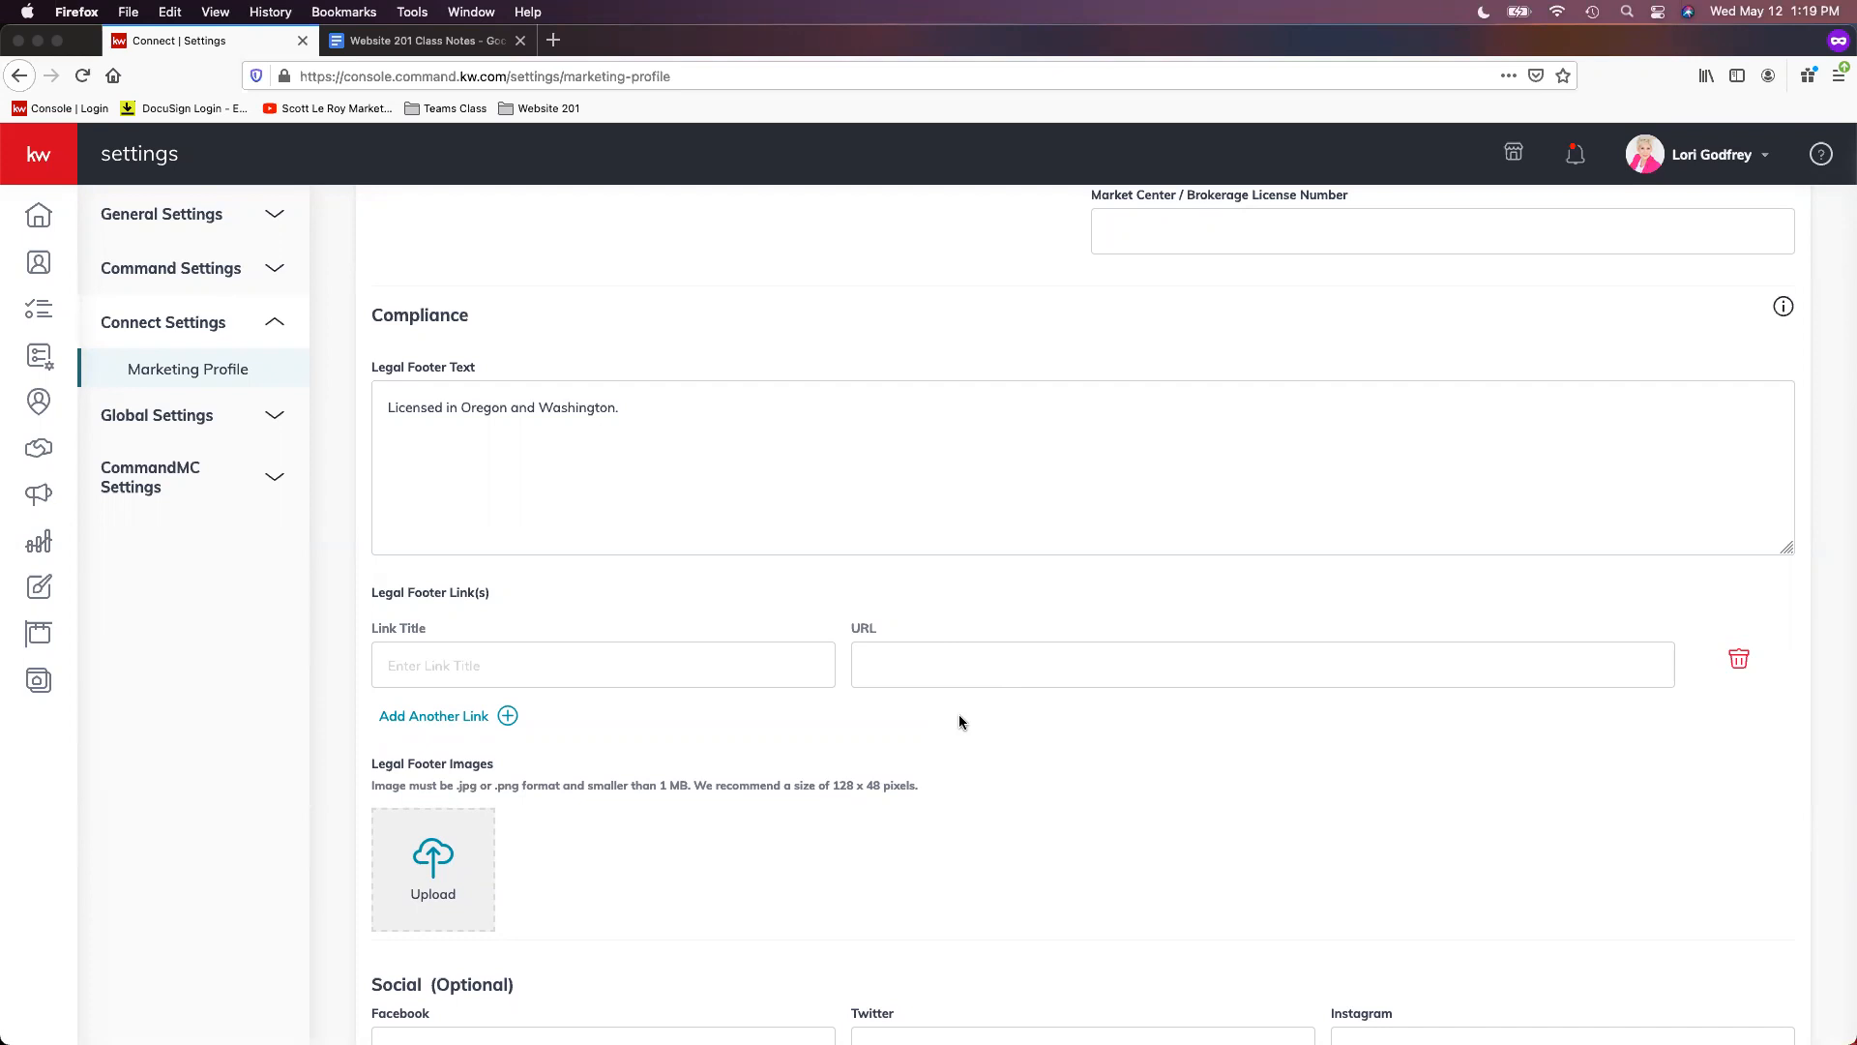
pyautogui.scroll(-3, 981, 727)
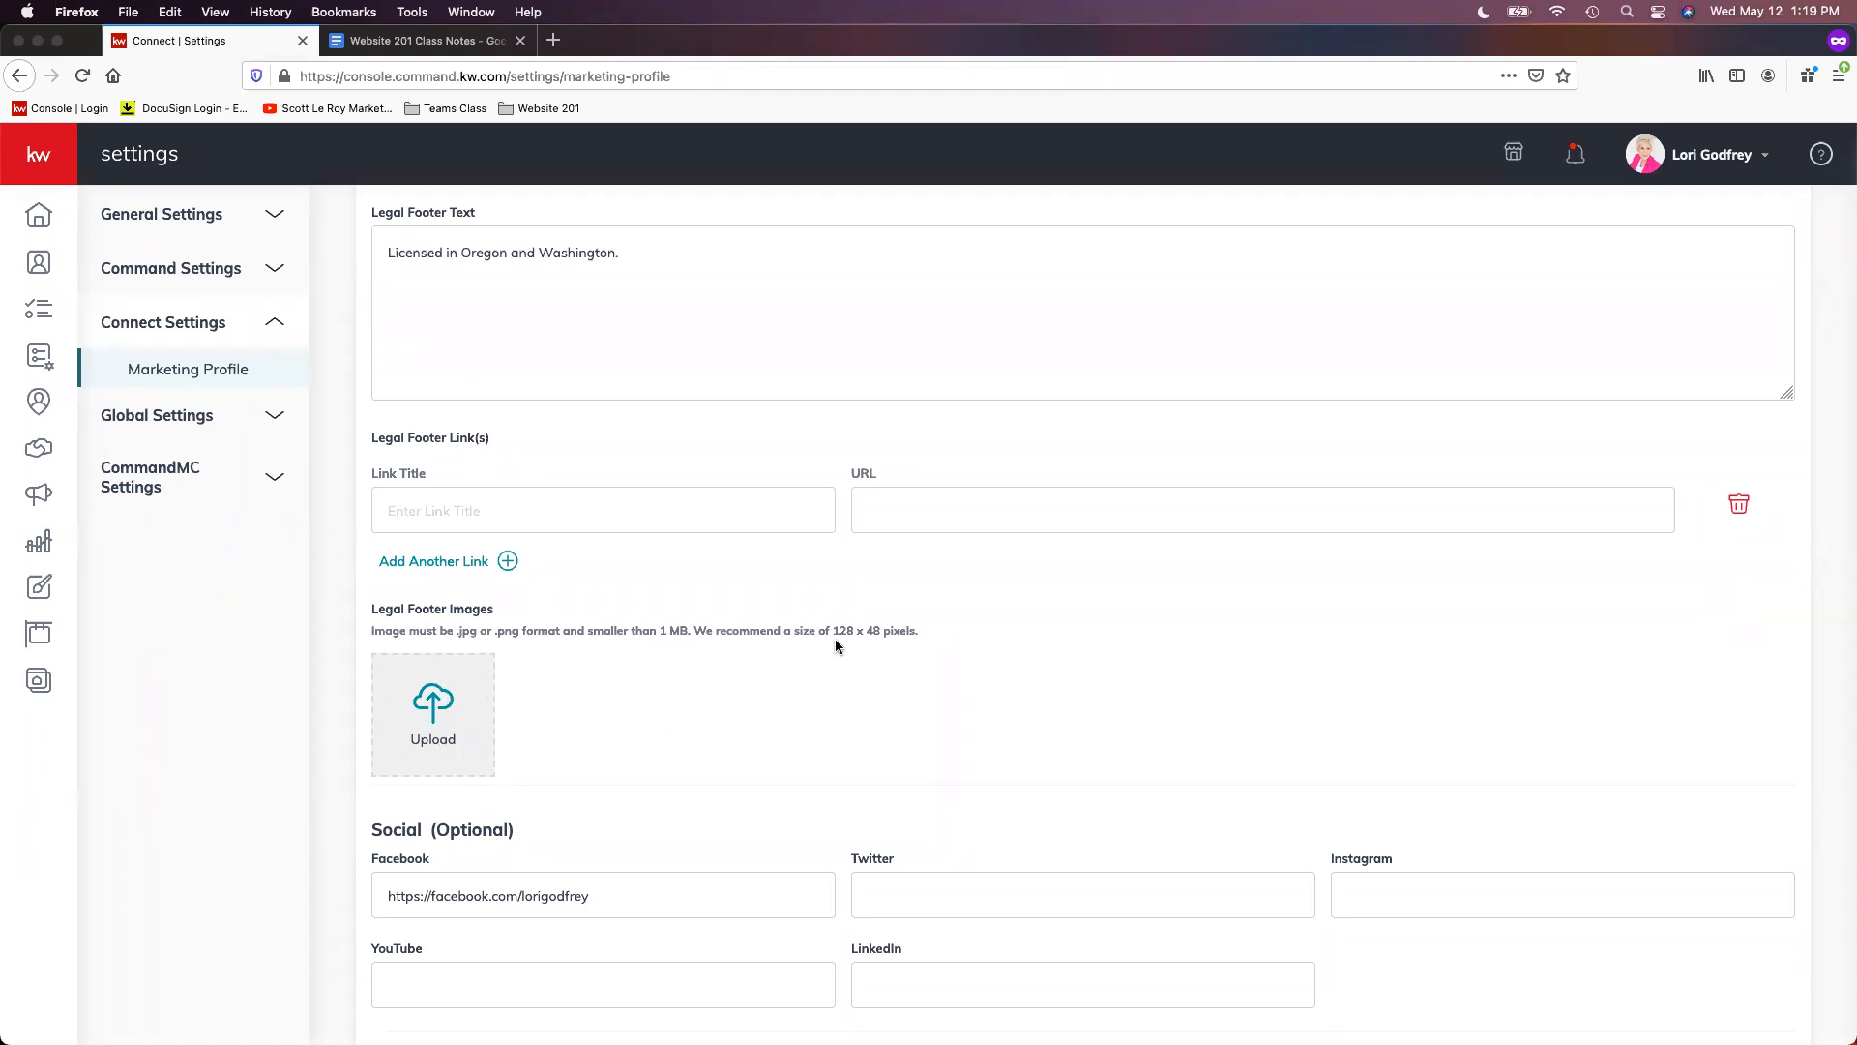
pyautogui.moveTo(831, 630); pyautogui.dragTo(906, 630)
pyautogui.scroll(-2, 971, 686)
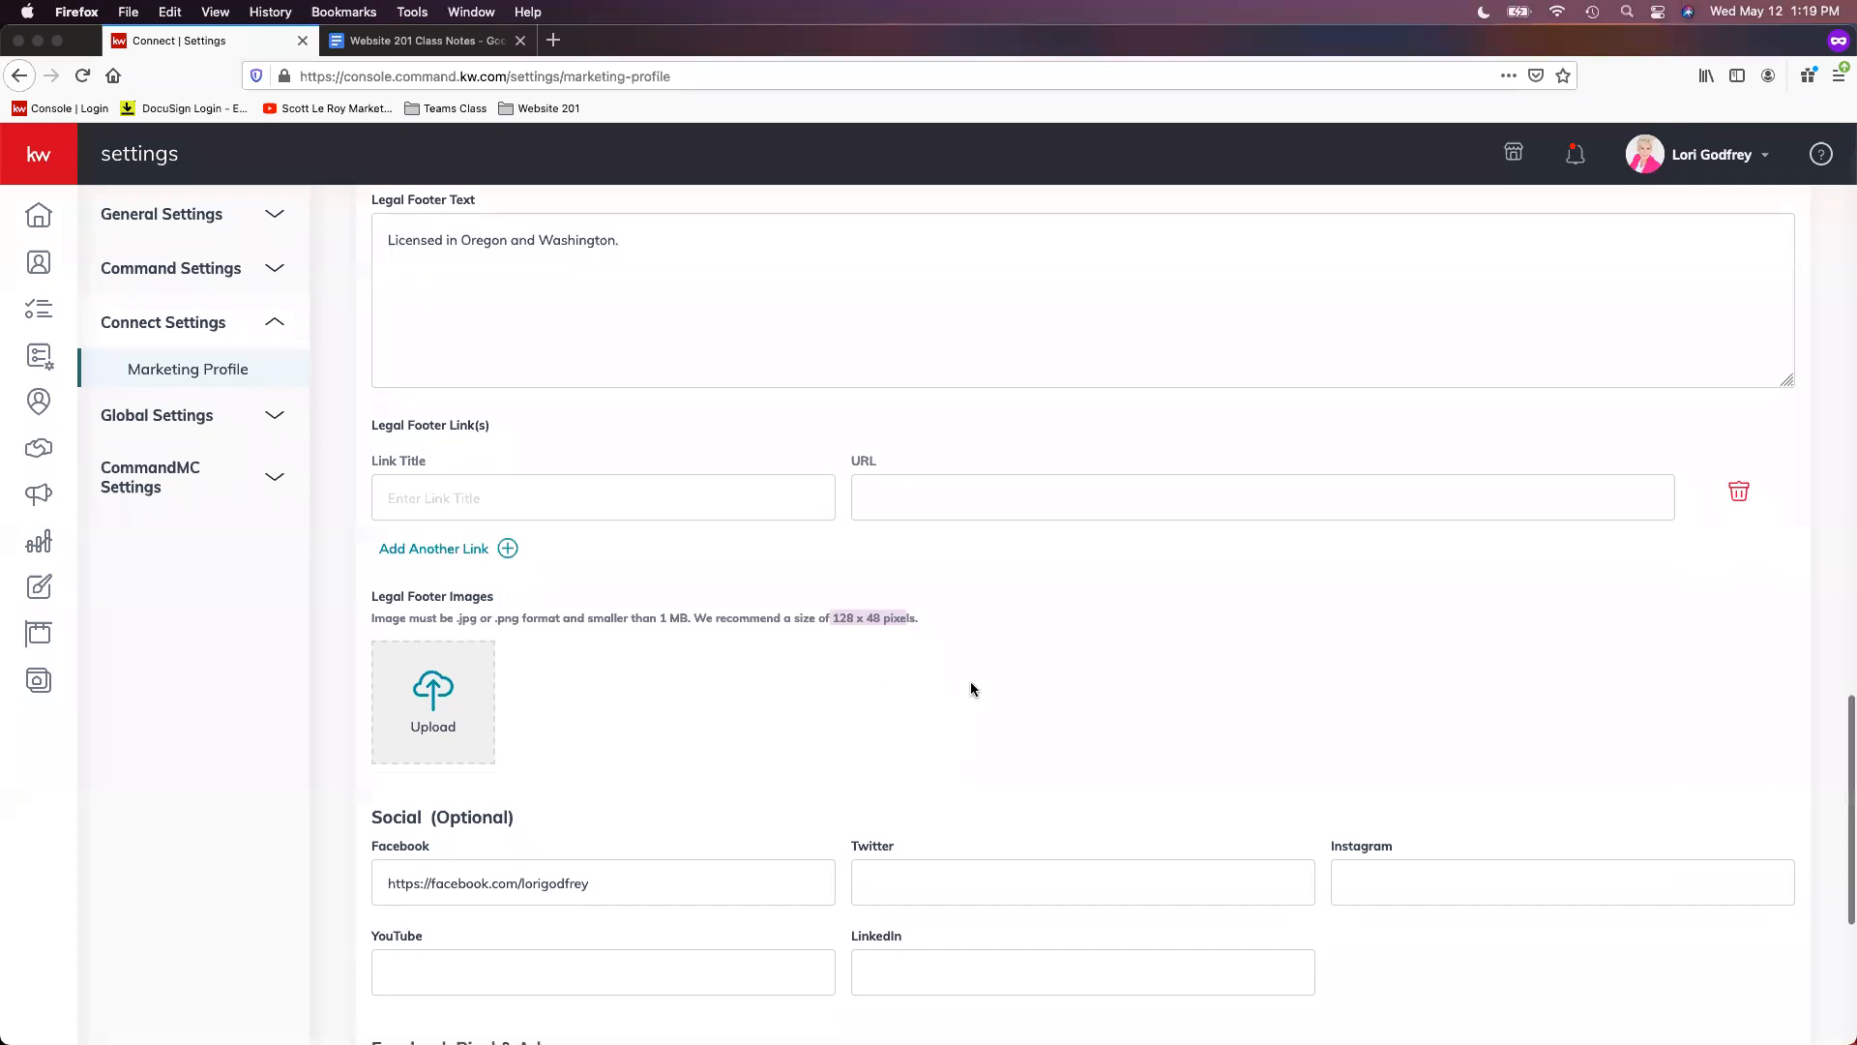
pyautogui.scroll(-3, 995, 667)
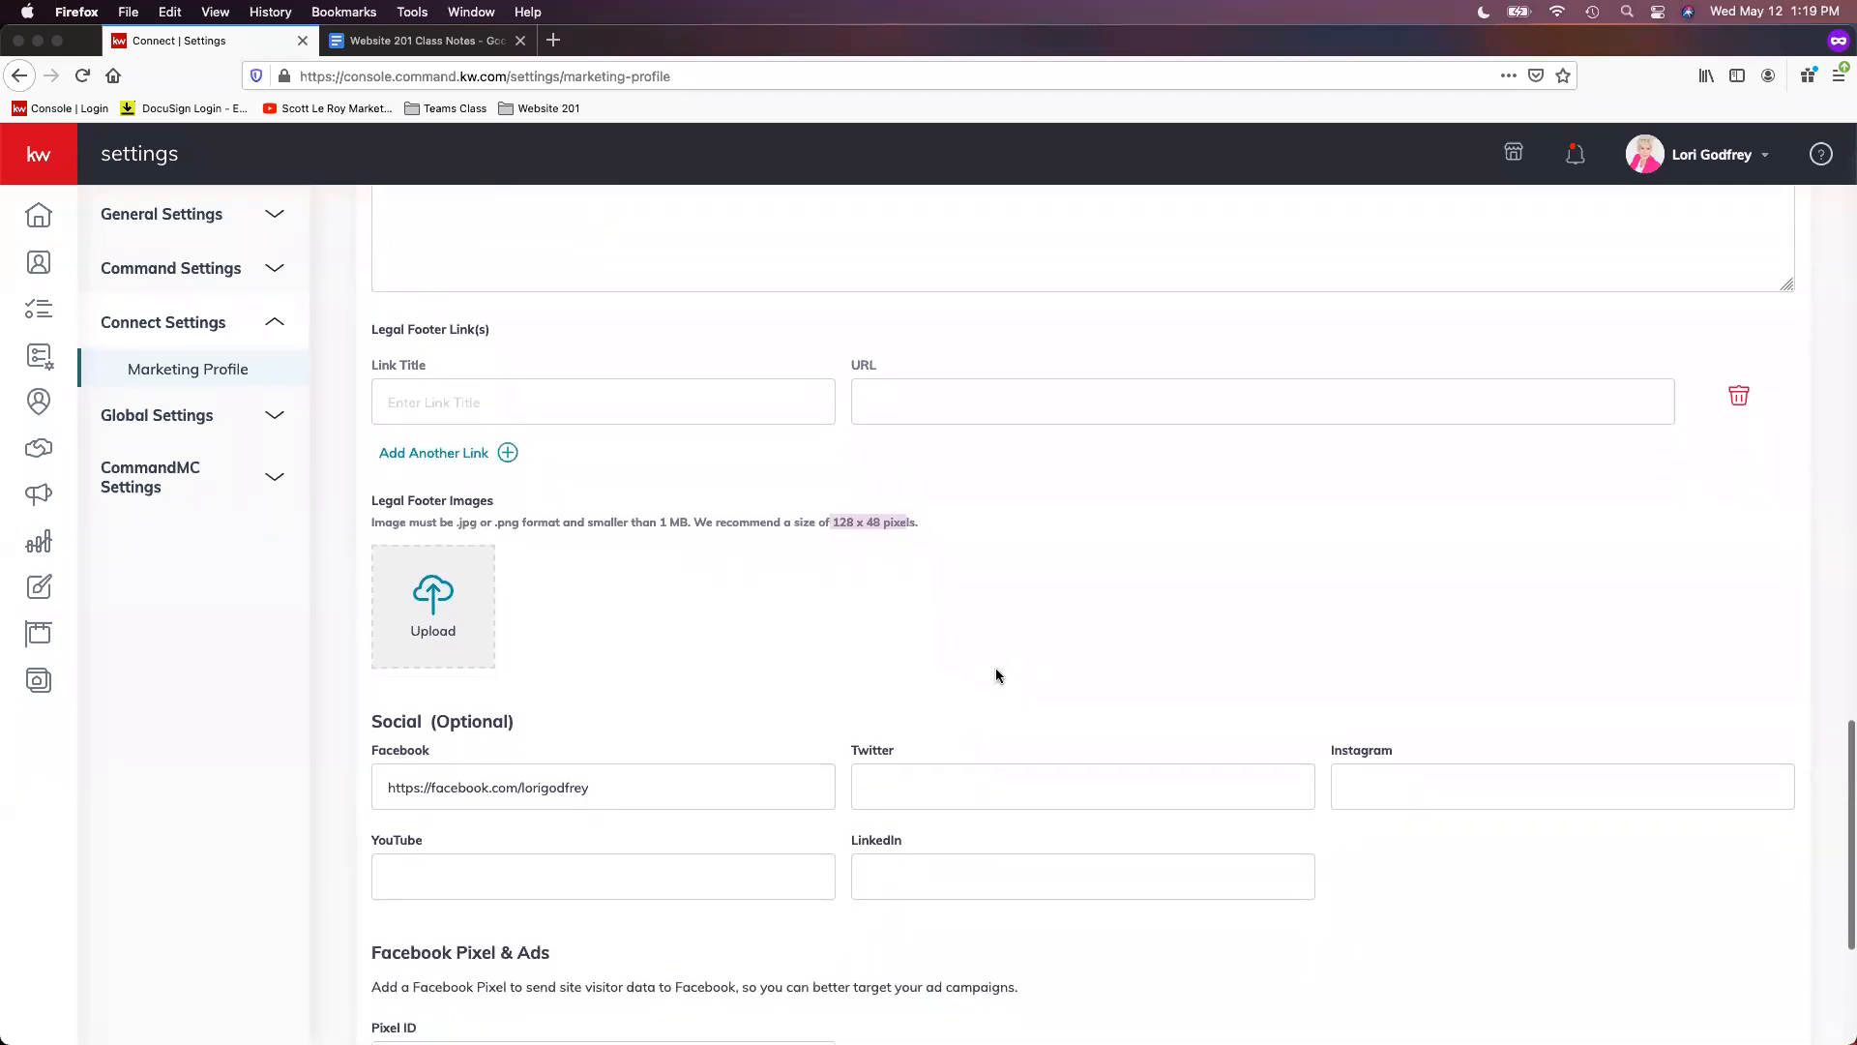
pyautogui.scroll(-2, 996, 670)
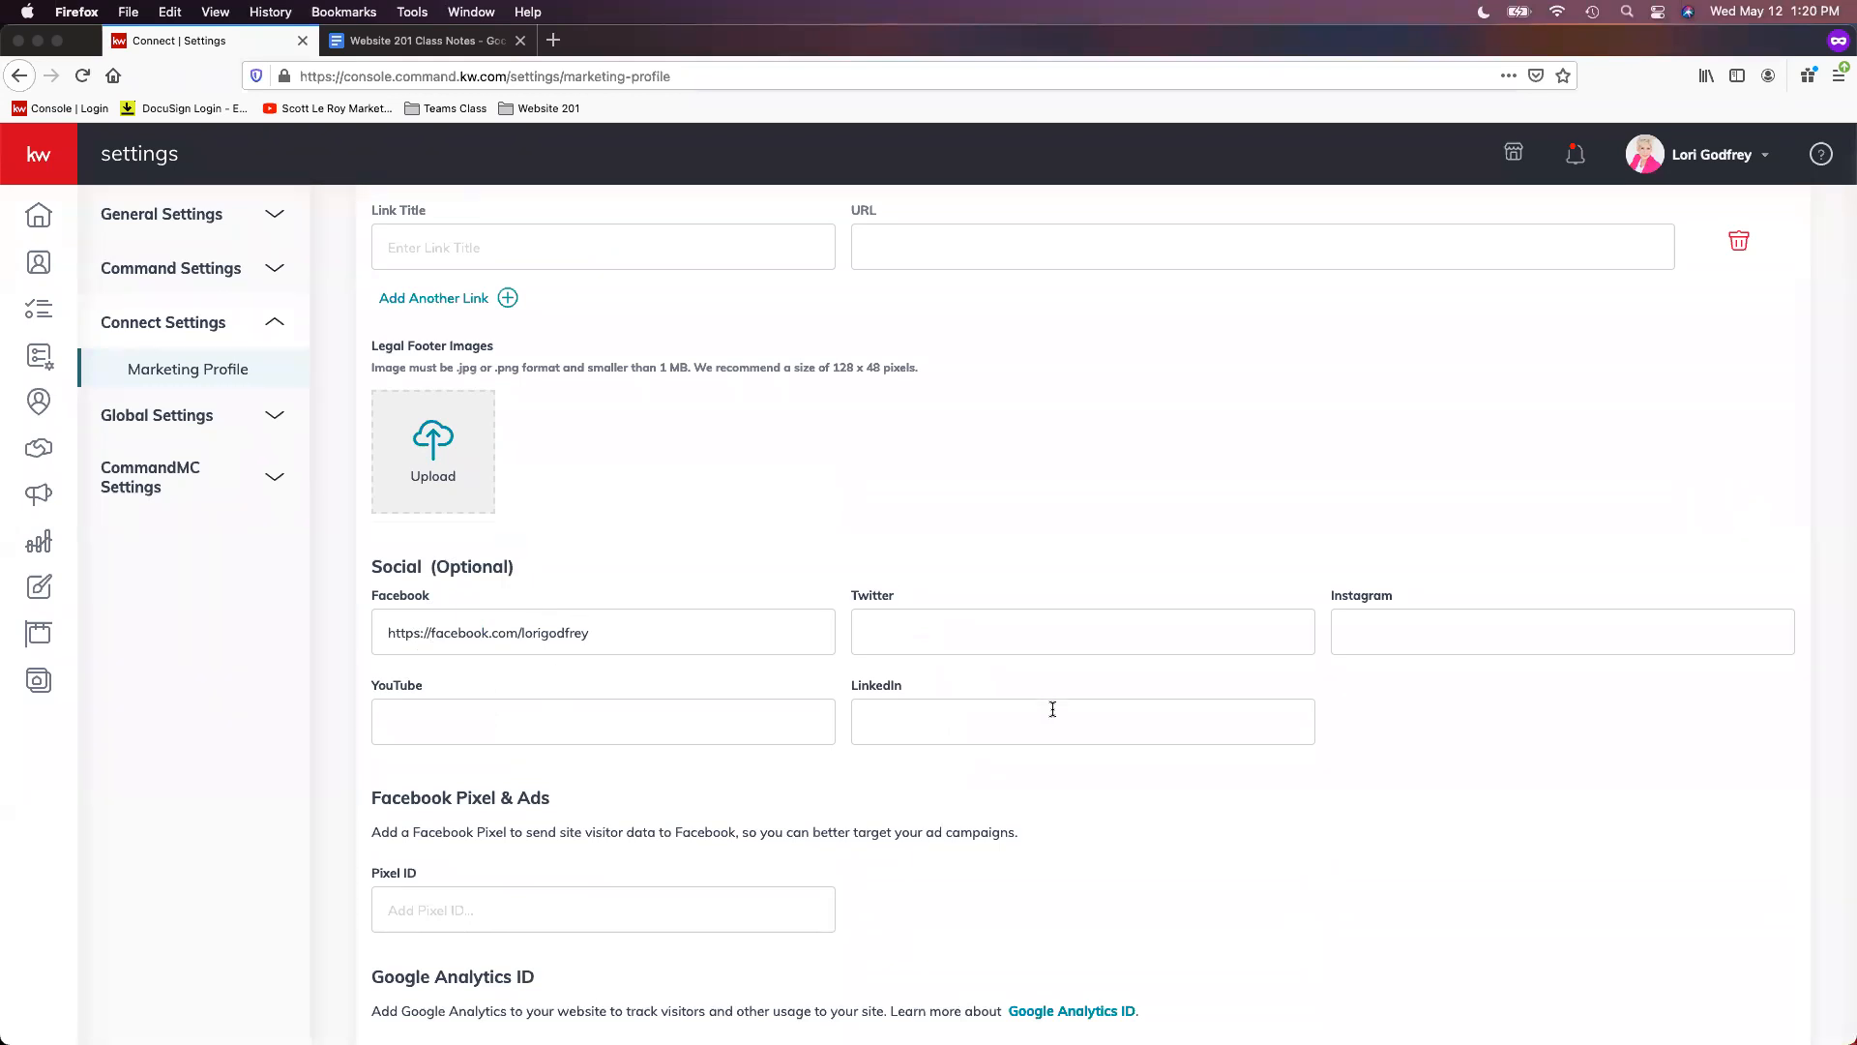
pyautogui.scroll(-1, 1062, 709)
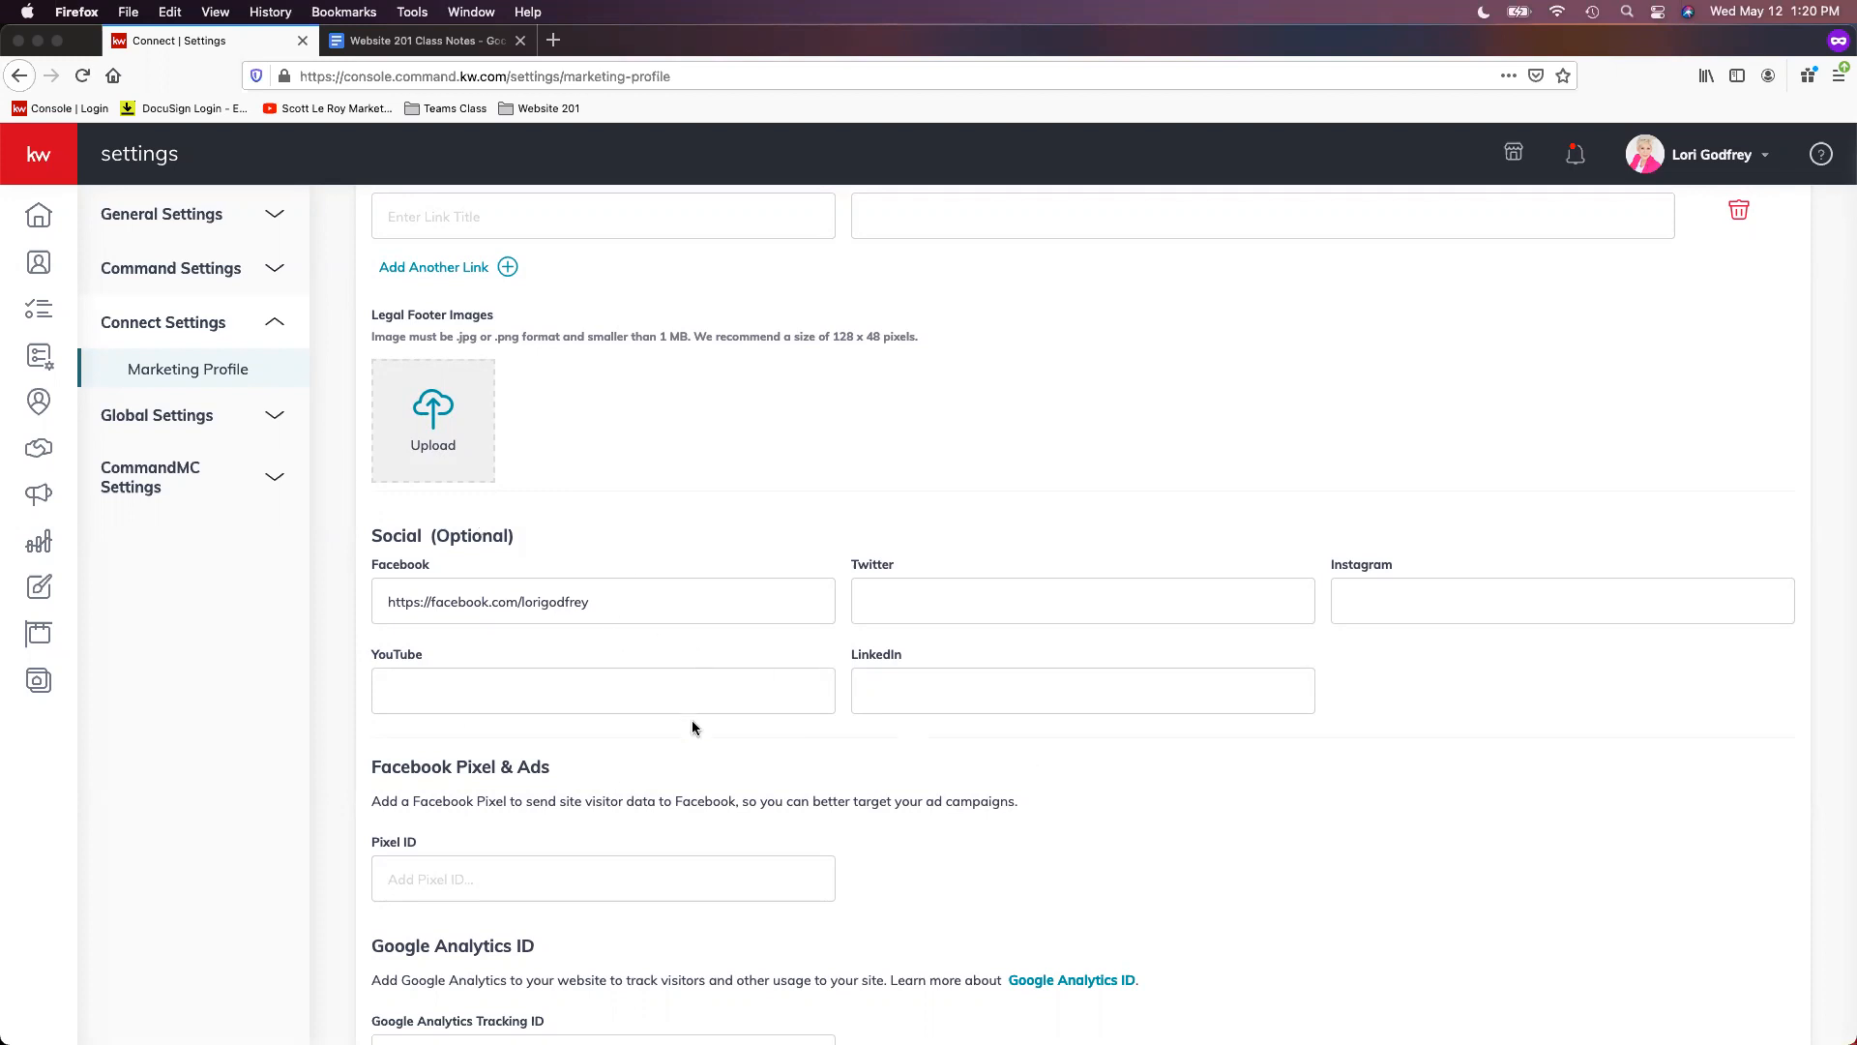
pyautogui.moveTo(624, 598); pyautogui.dragTo(255, 601)
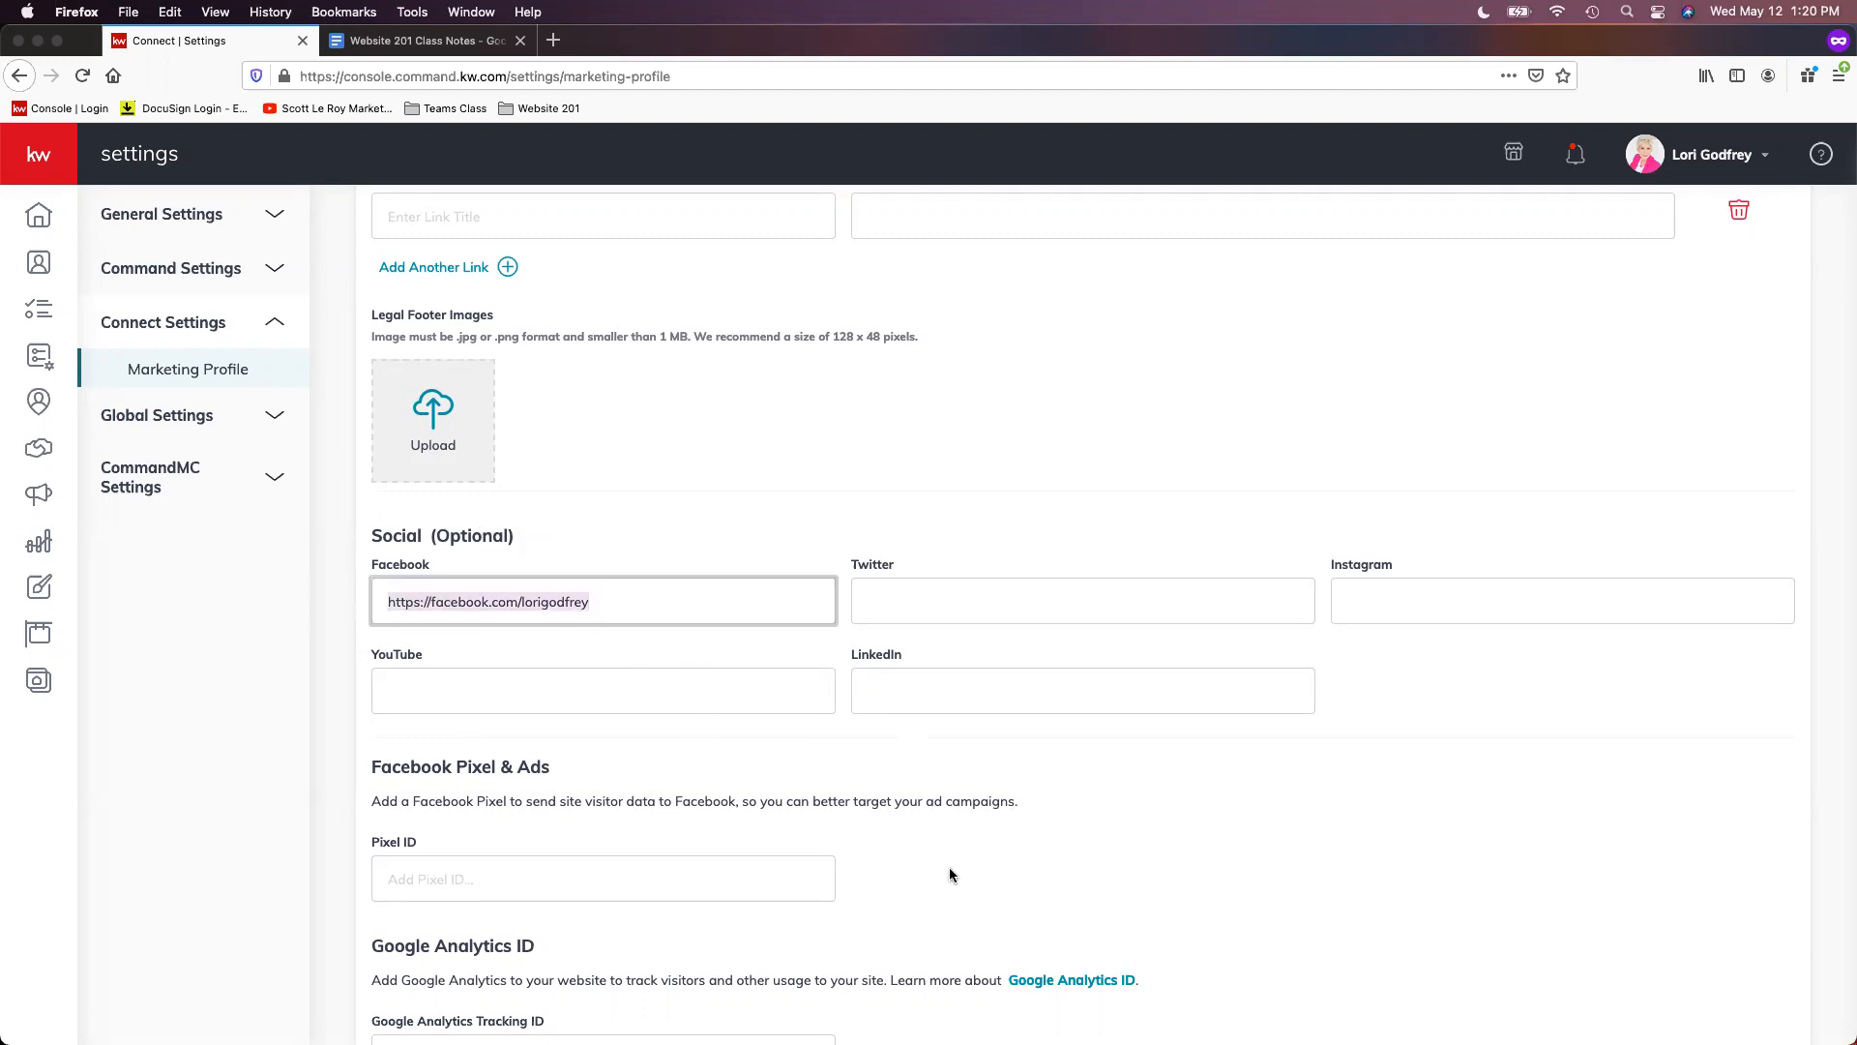
pyautogui.moveTo(624, 603); pyautogui.dragTo(523, 601)
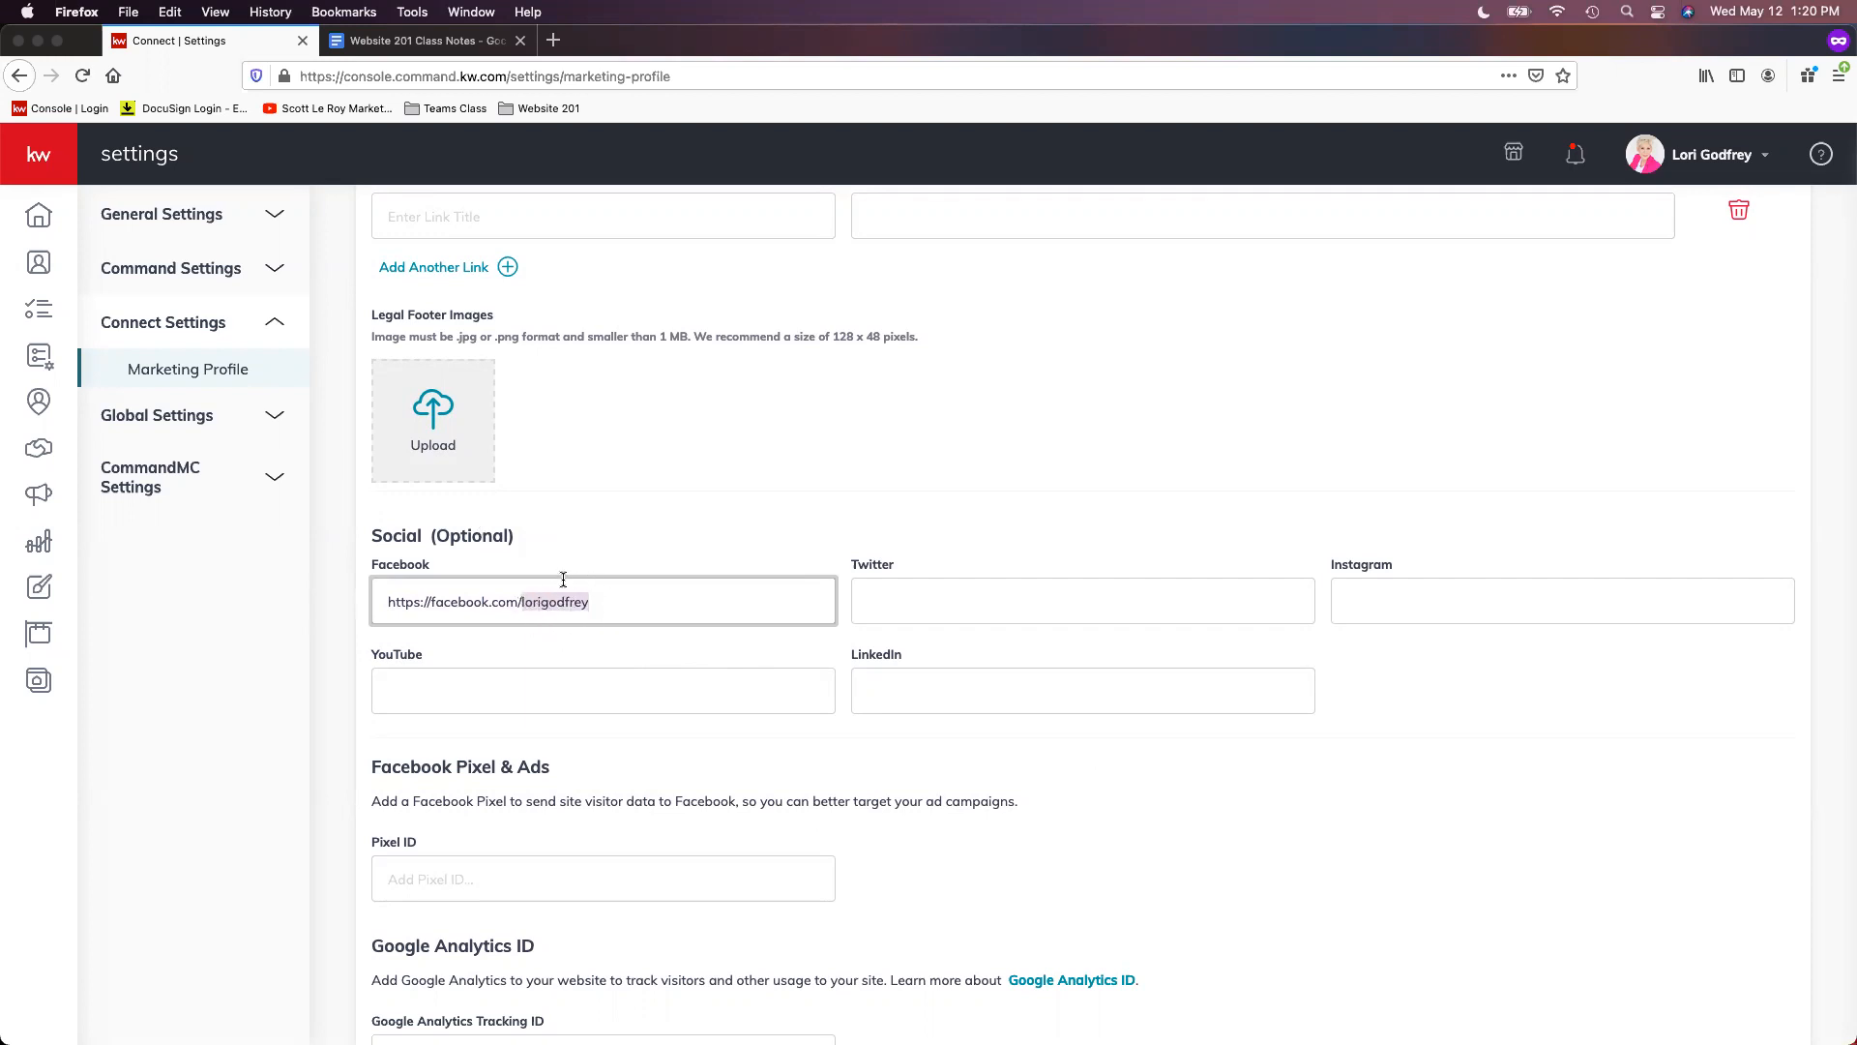
pyautogui.click(496, 604)
pyautogui.moveTo(524, 604); pyautogui.dragTo(315, 601)
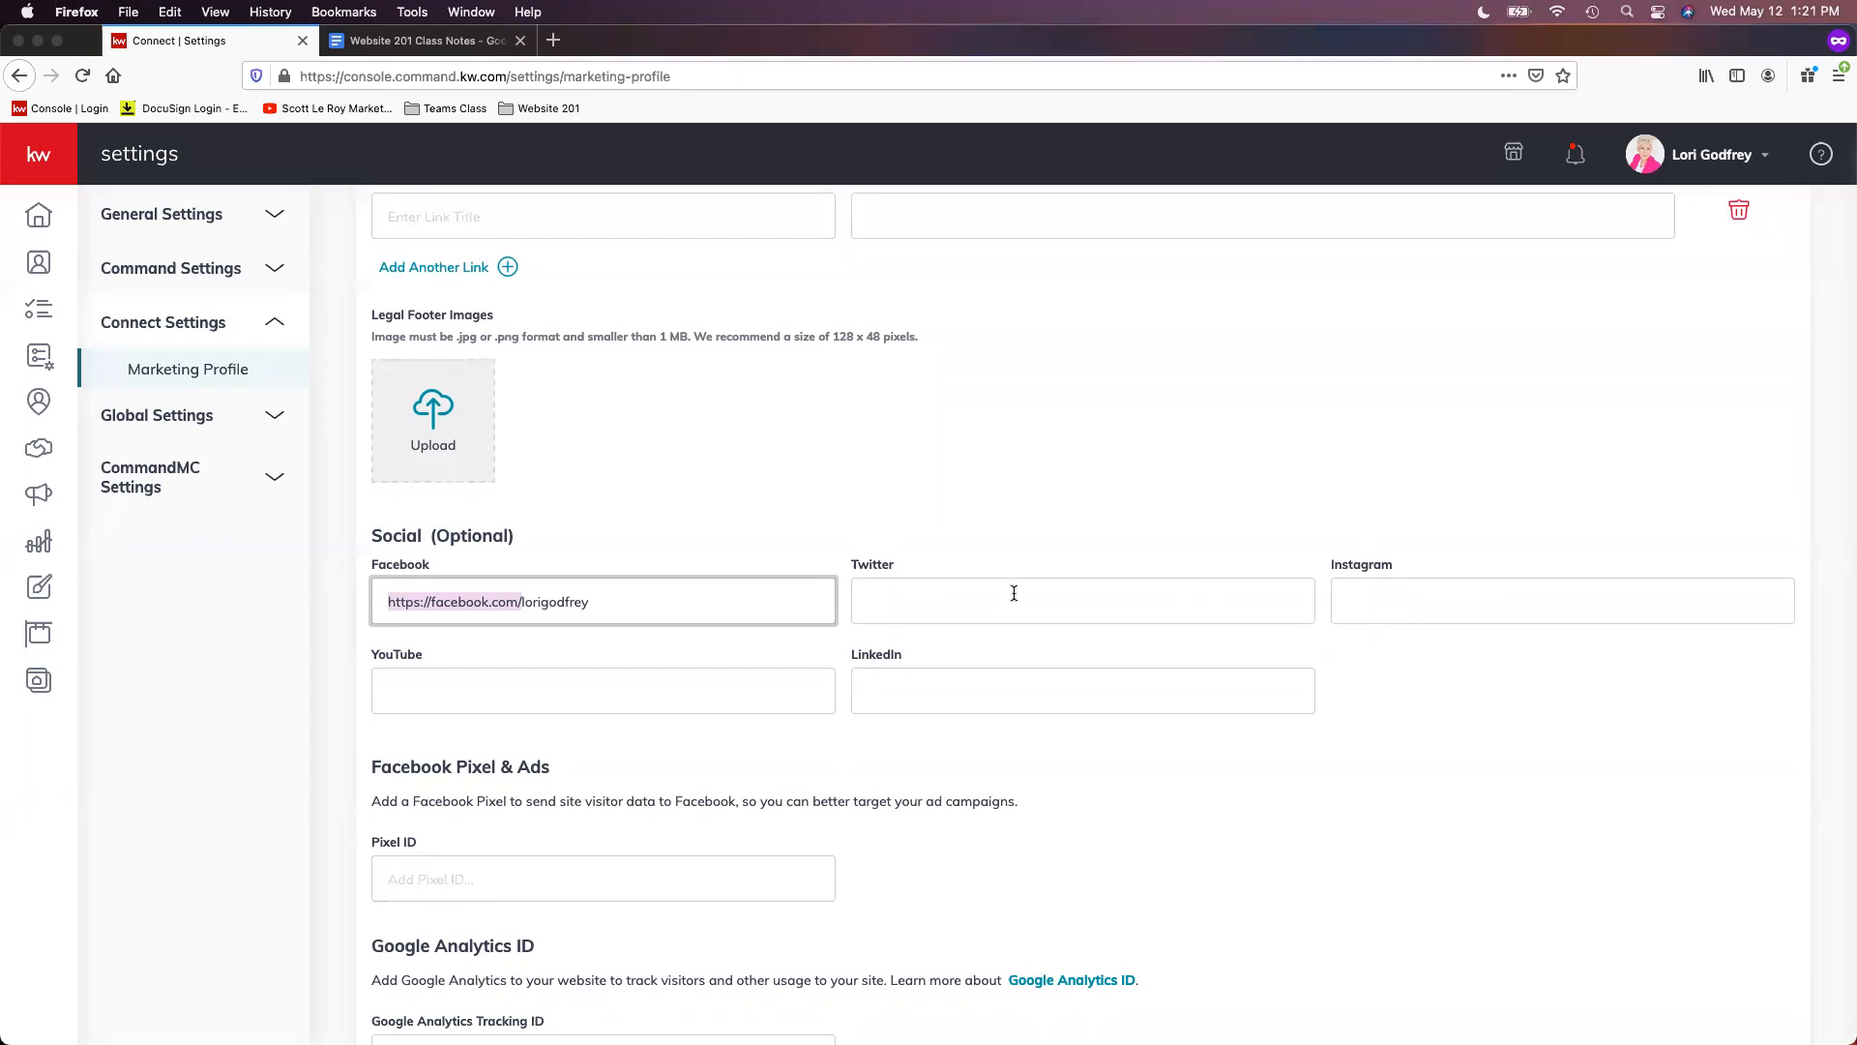
pyautogui.click(495, 638)
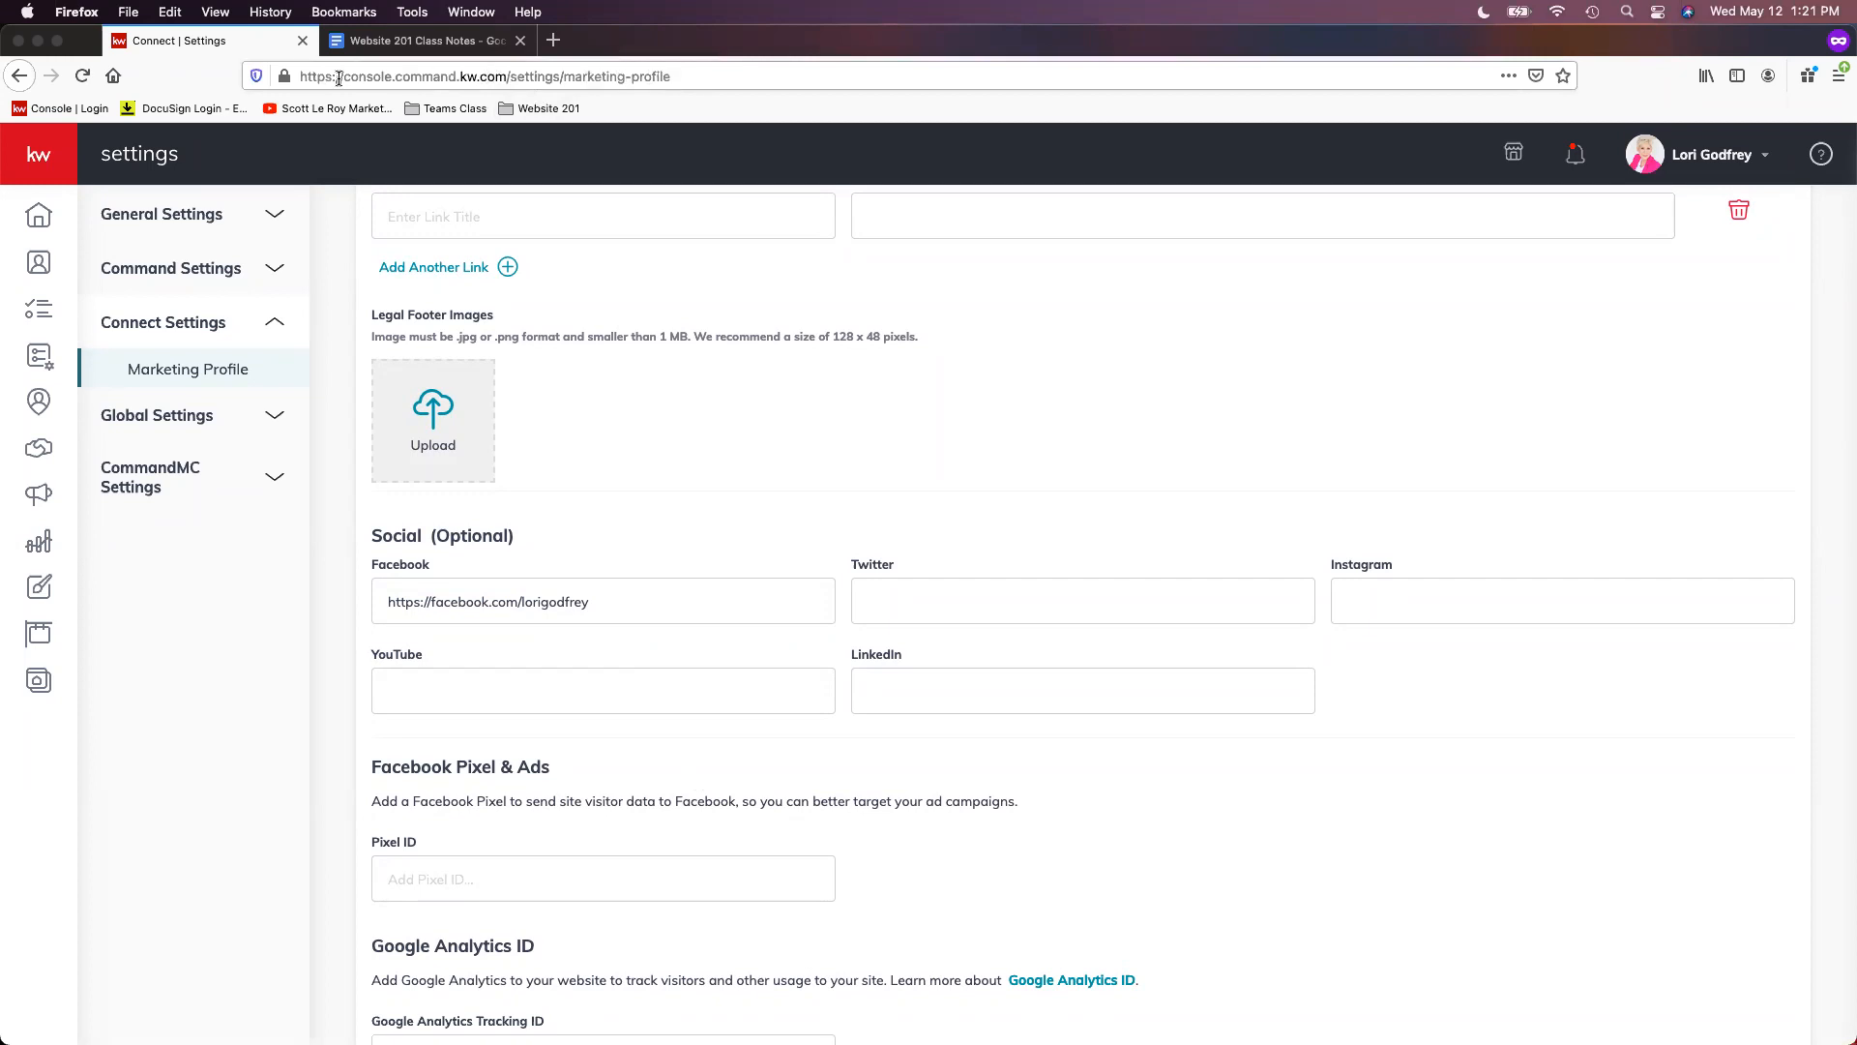
pyautogui.moveTo(738, 84); pyautogui.dragTo(613, 64)
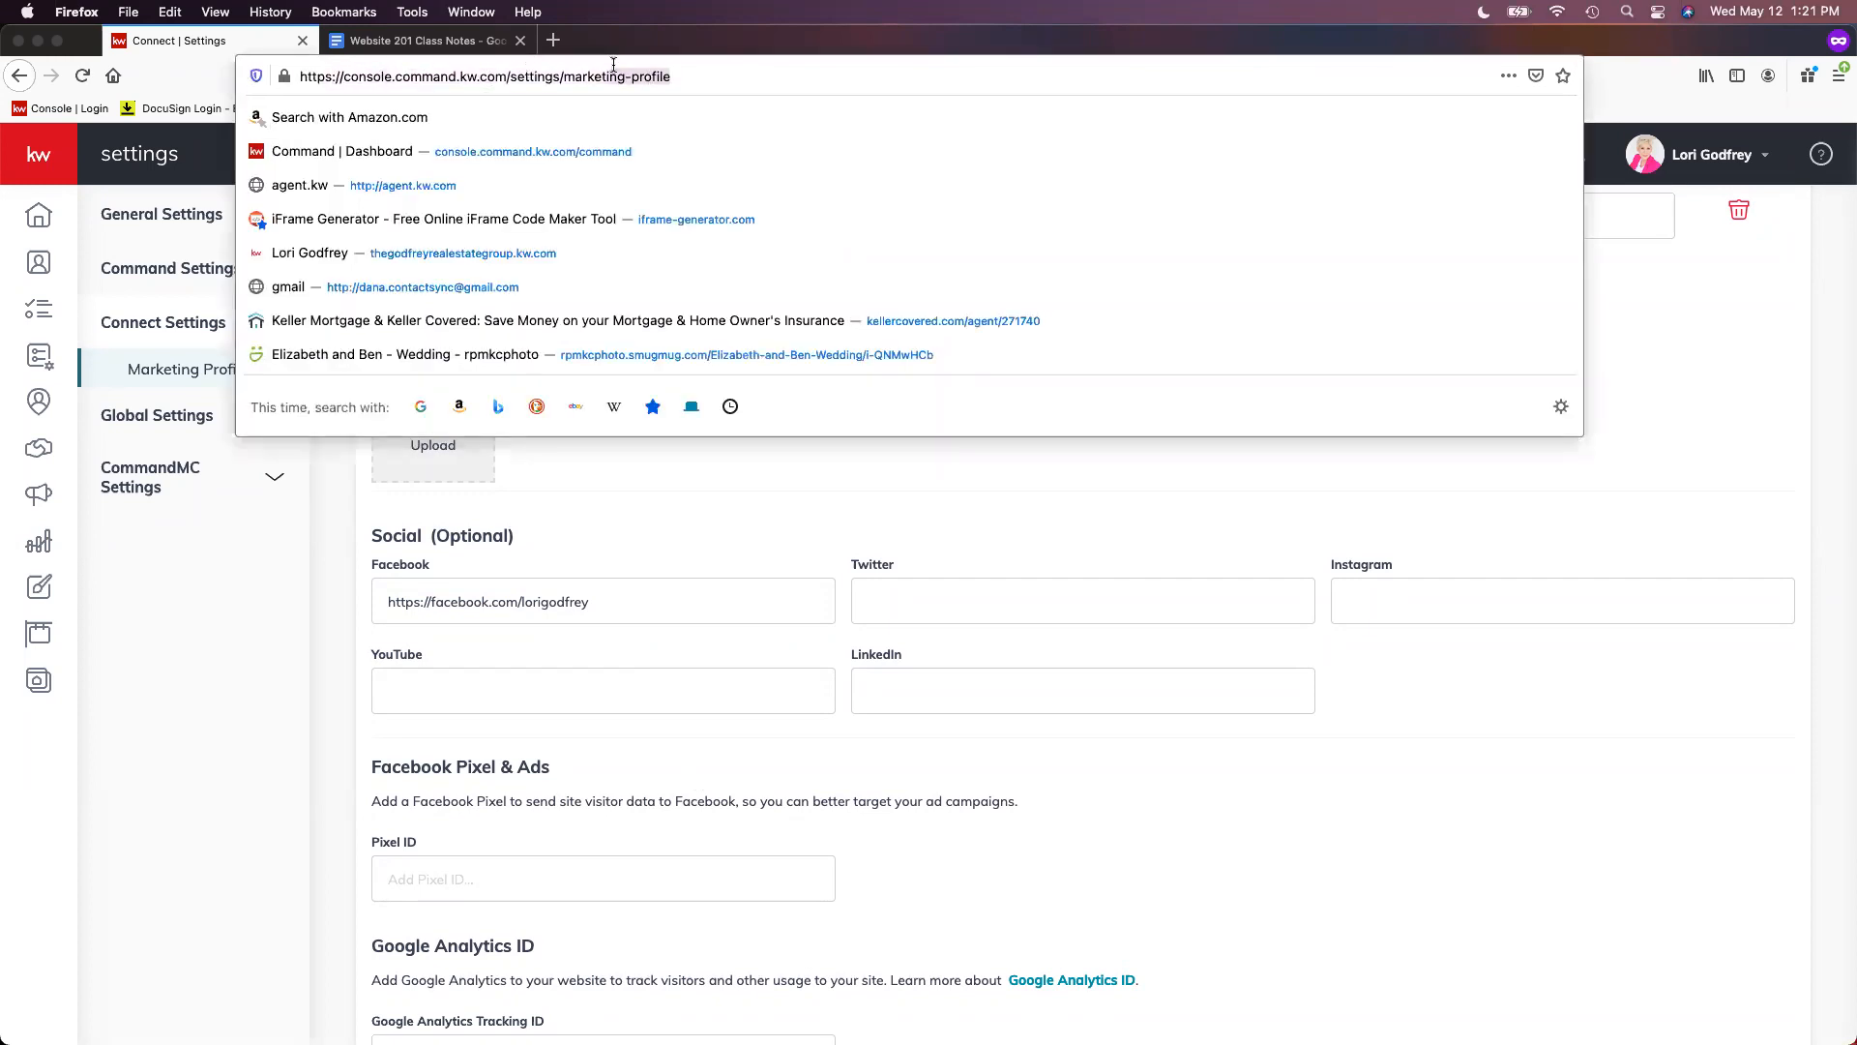
pyautogui.click(632, 40)
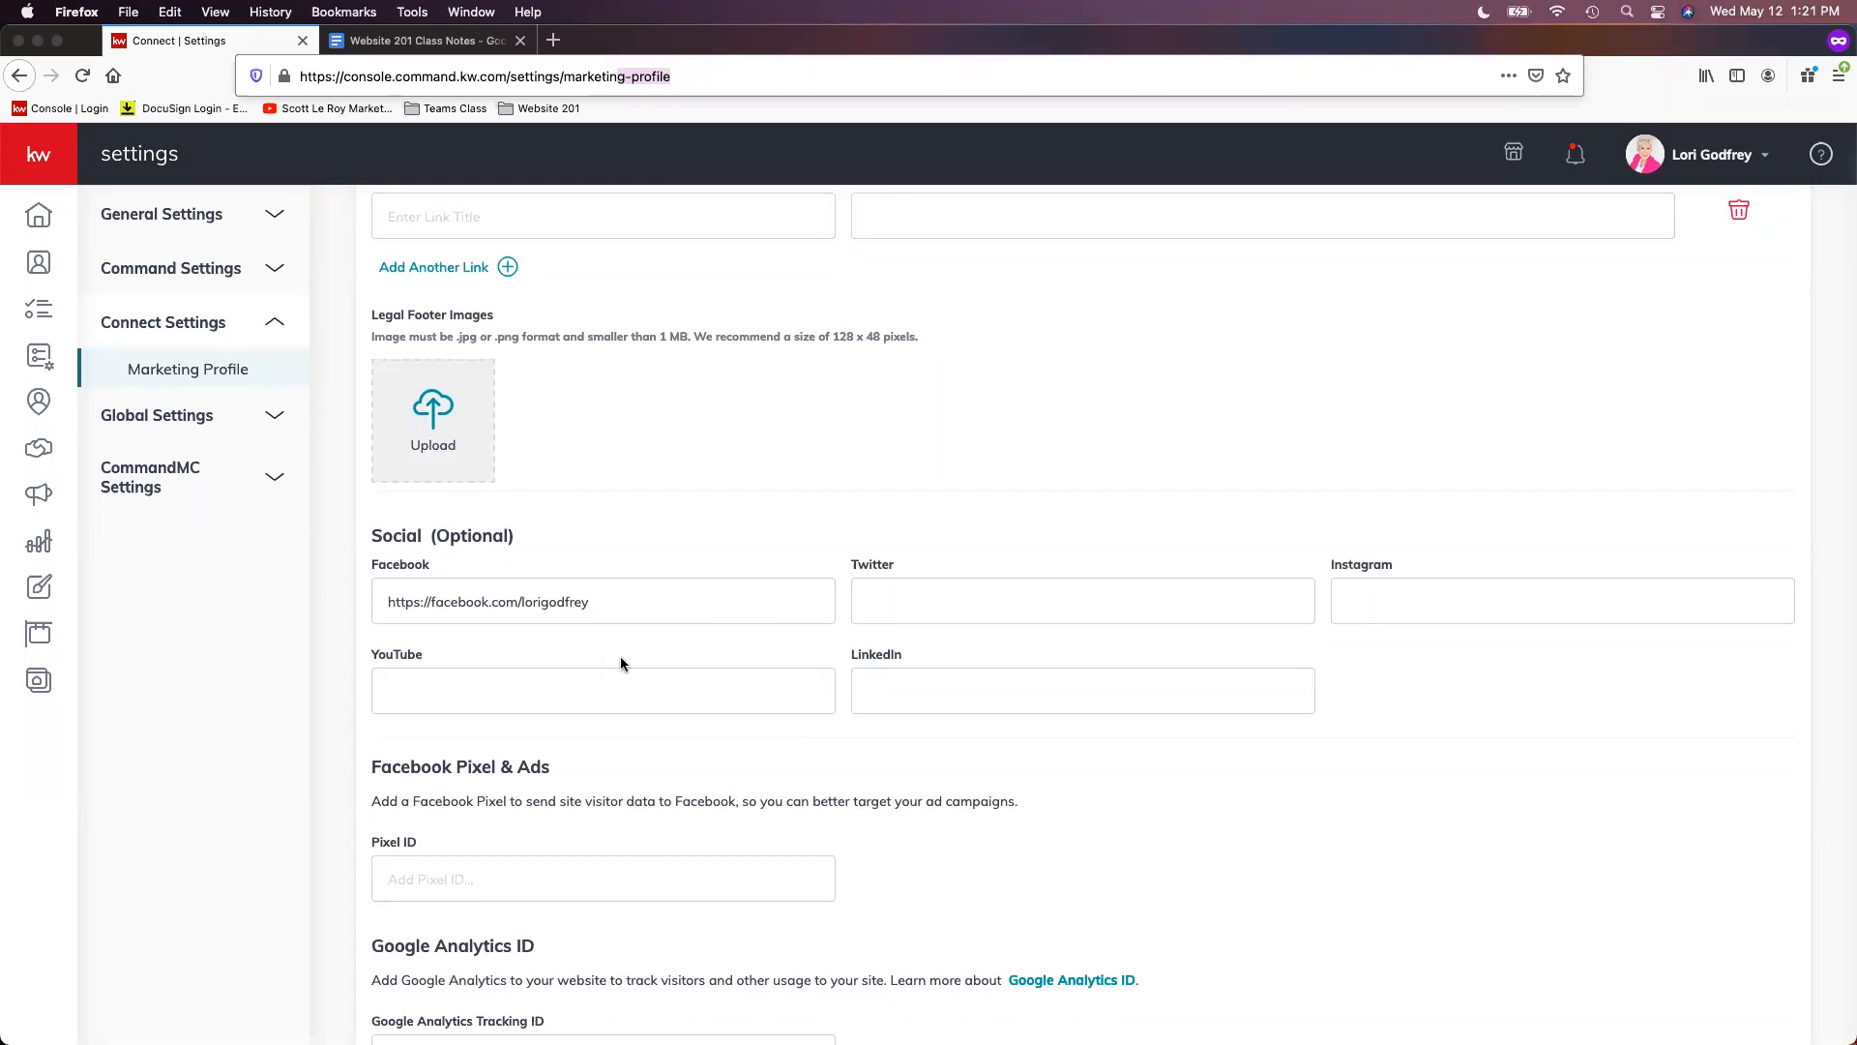
pyautogui.scroll(-2, 704, 698)
pyautogui.scroll(-1, 702, 692)
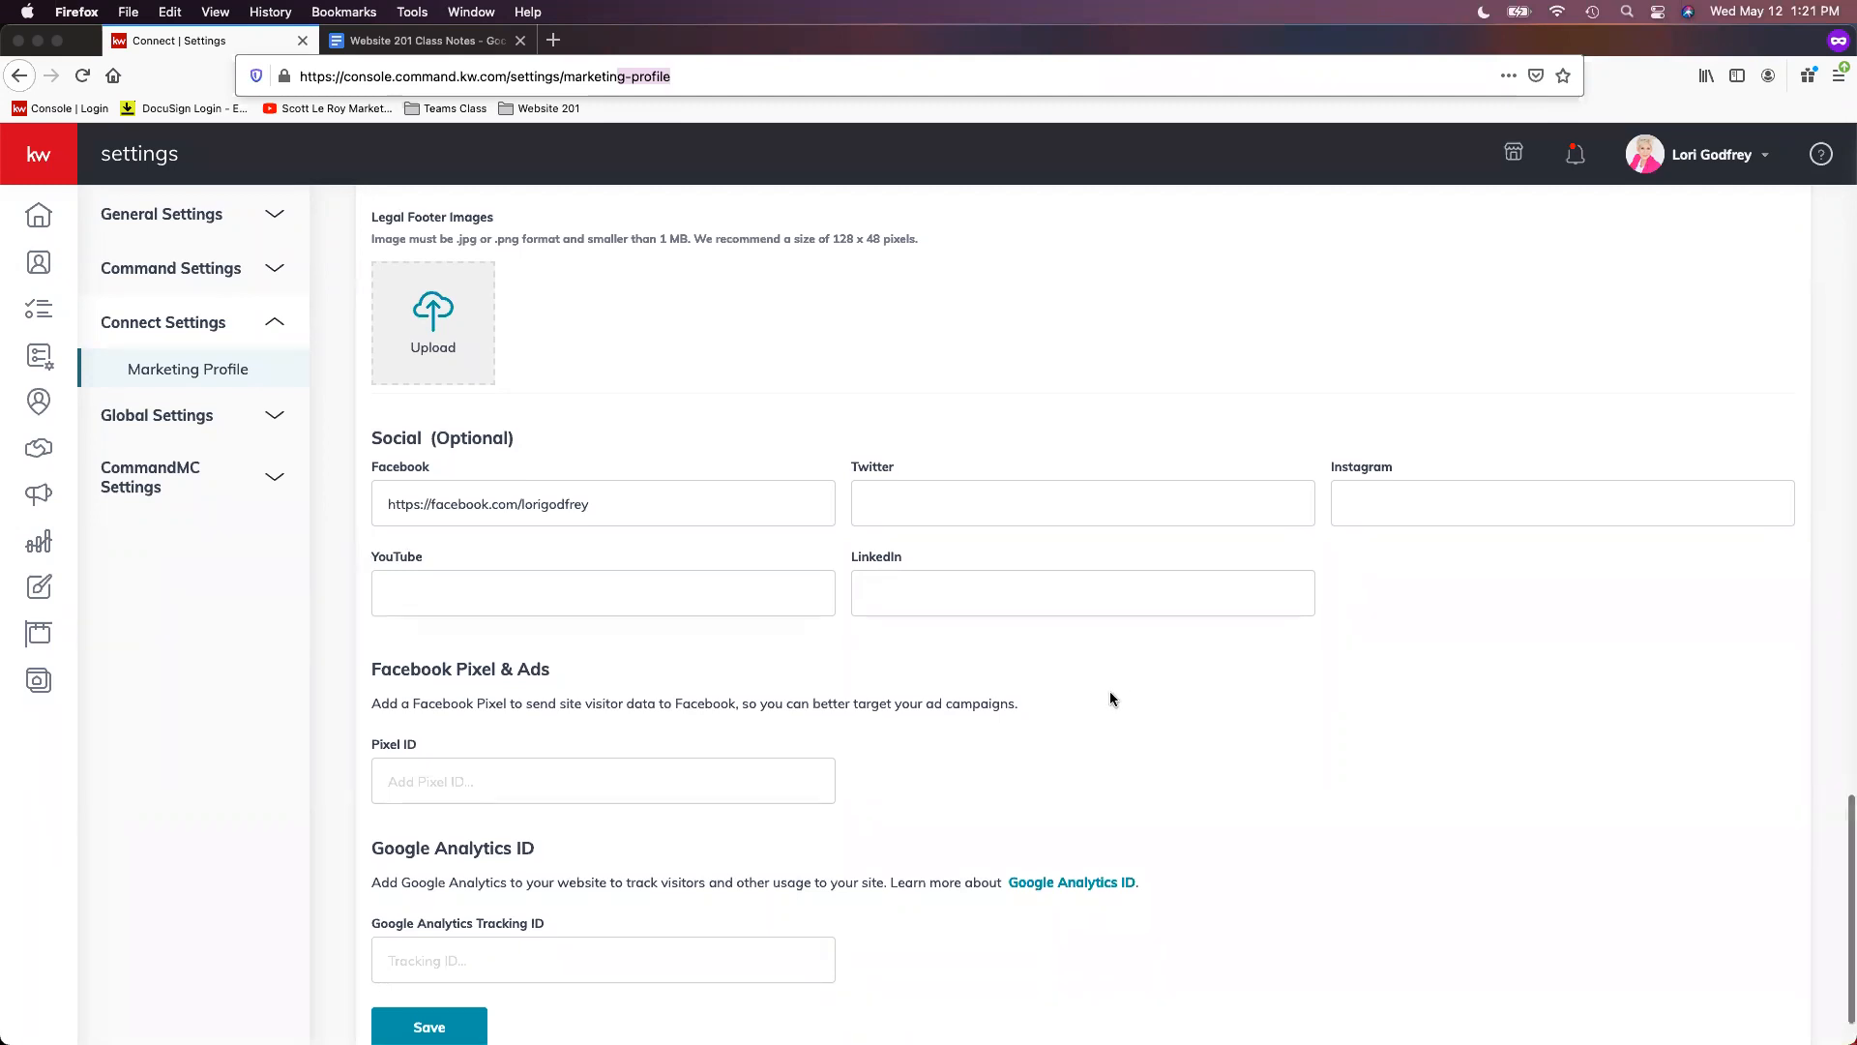
# - Save the Marketing Profile settings from the bottom of the page
pyautogui.scroll(-2, 1122, 706)
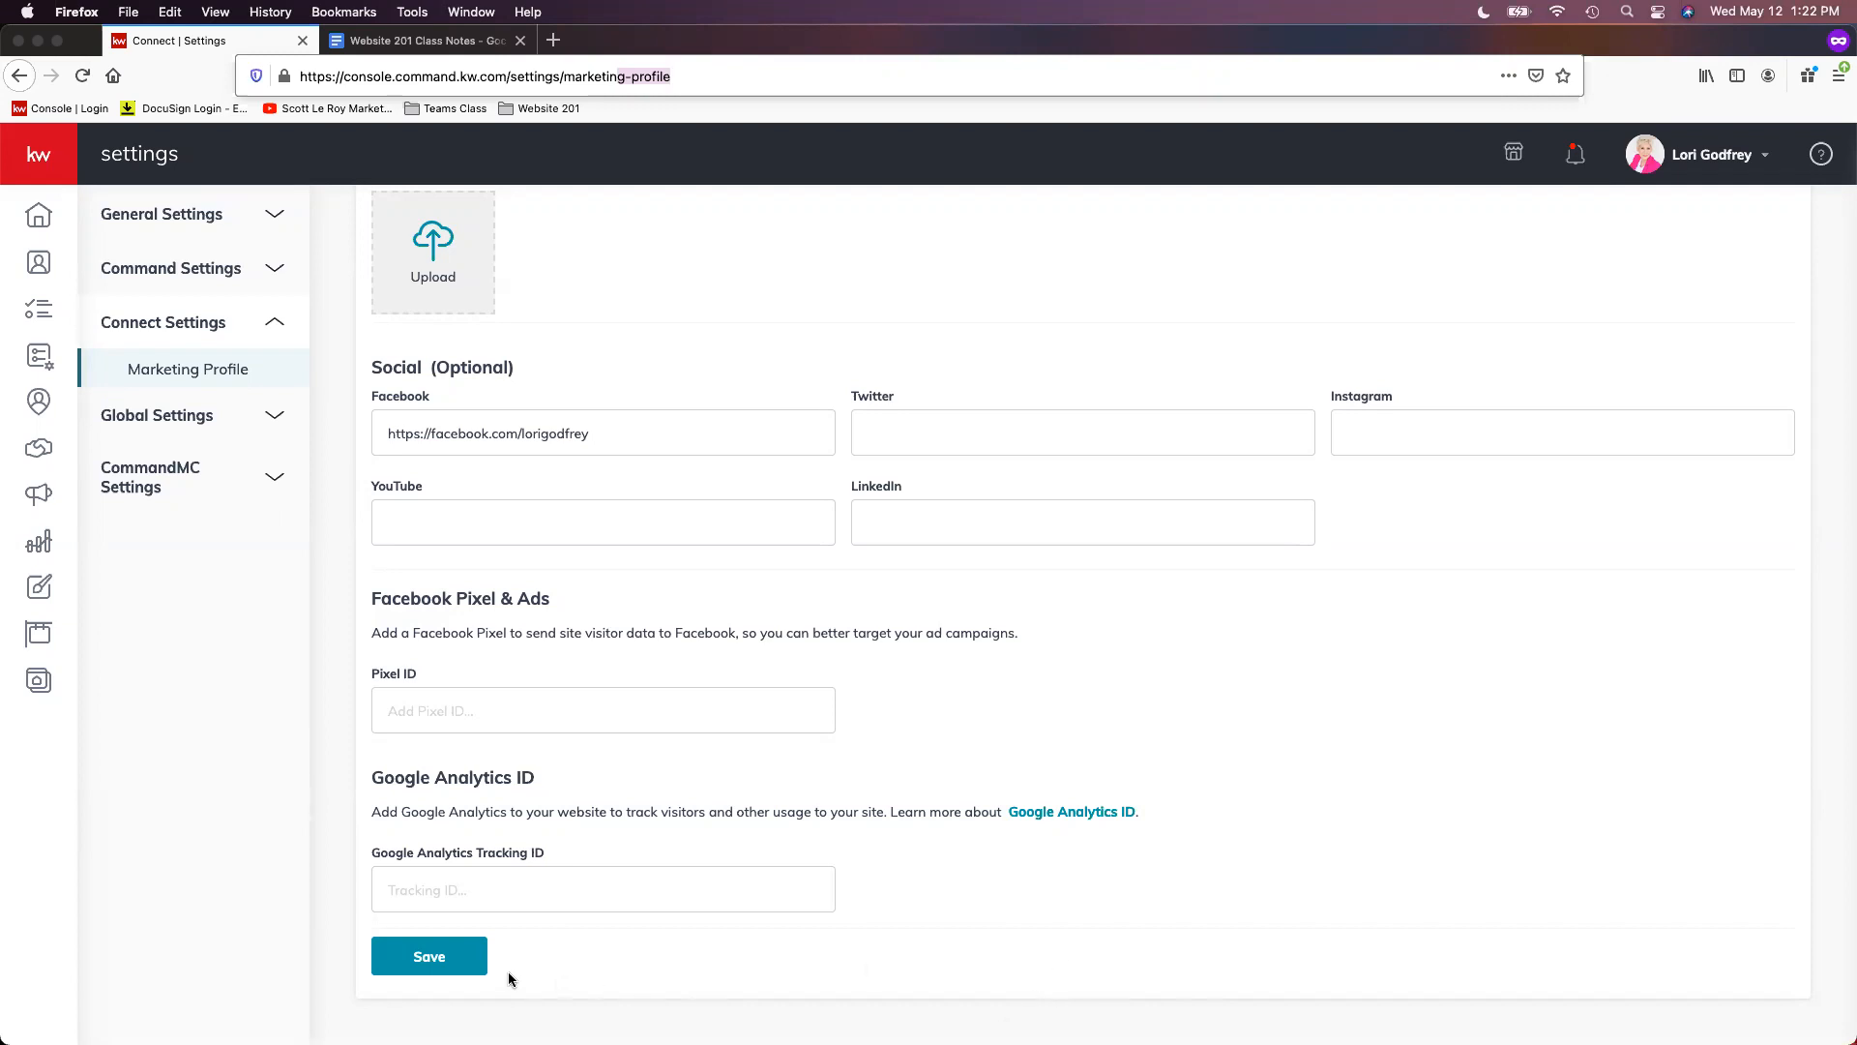
pyautogui.click(457, 970)
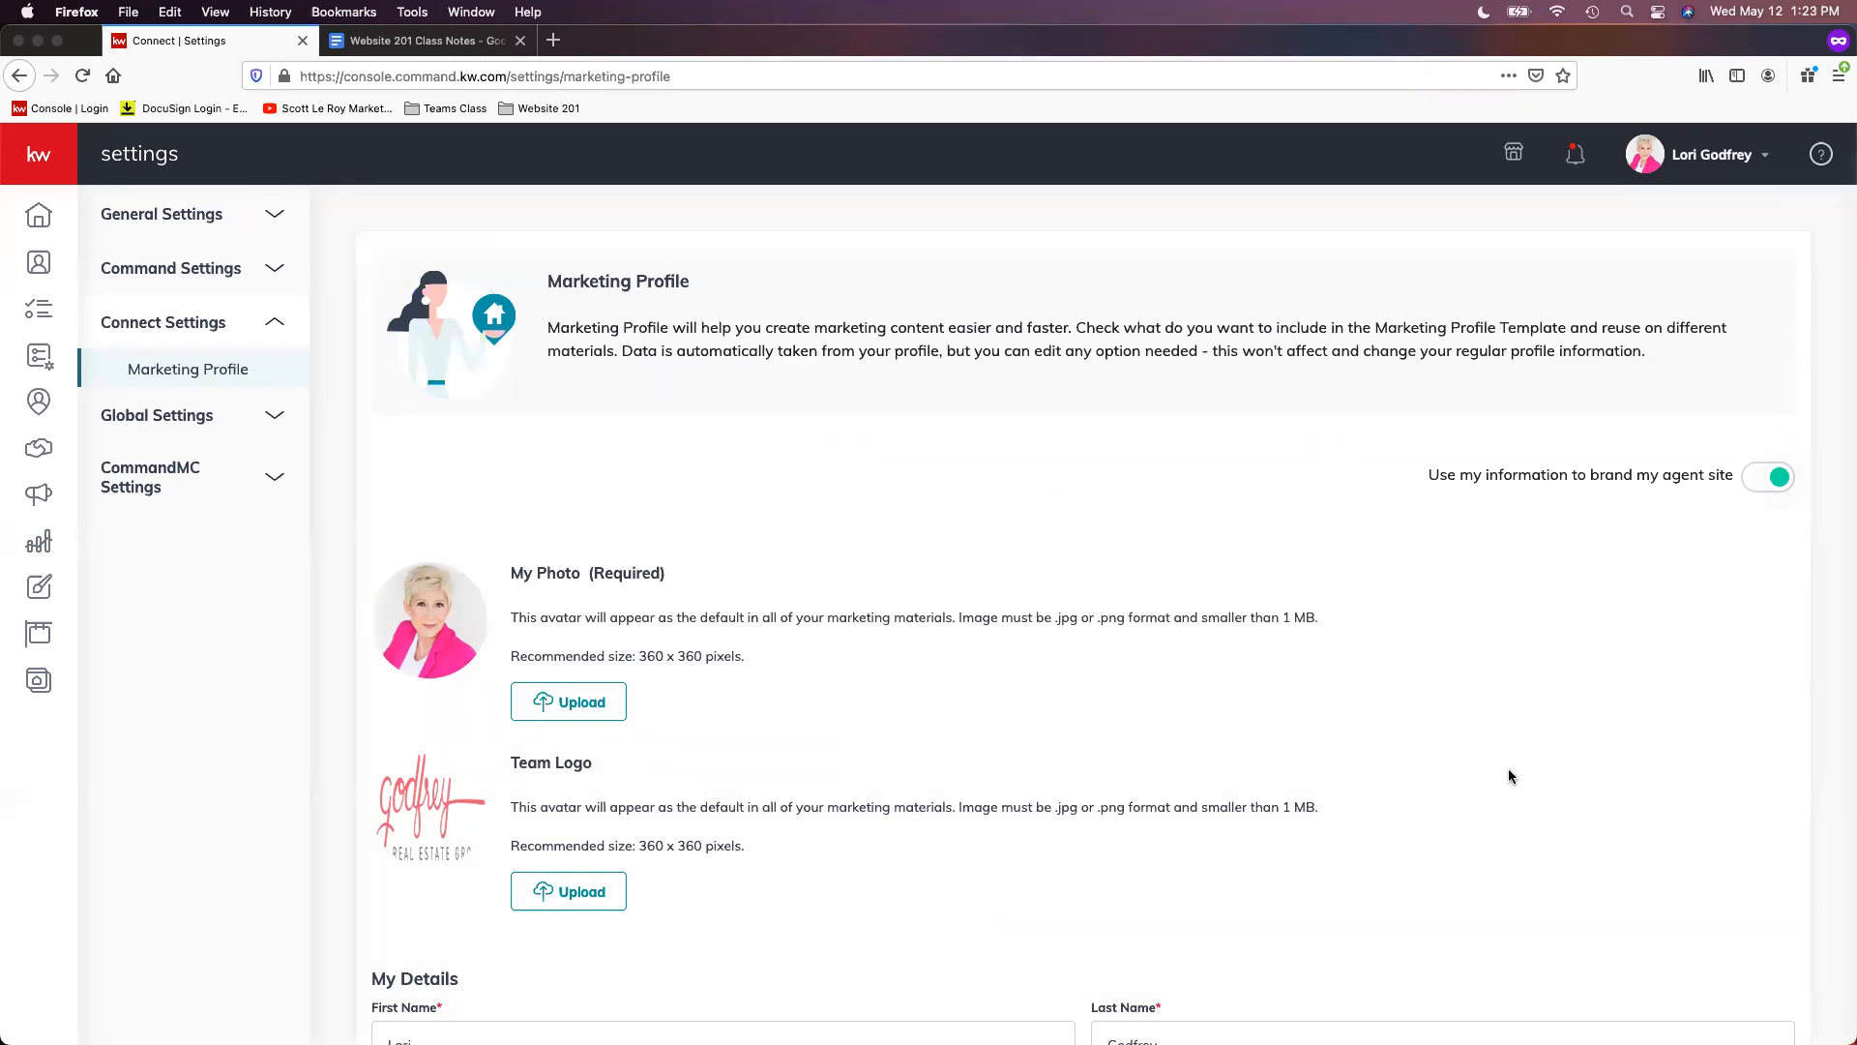
pyautogui.doubleClick(1420, 473)
pyautogui.moveTo(1502, 470); pyautogui.dragTo(1735, 474)
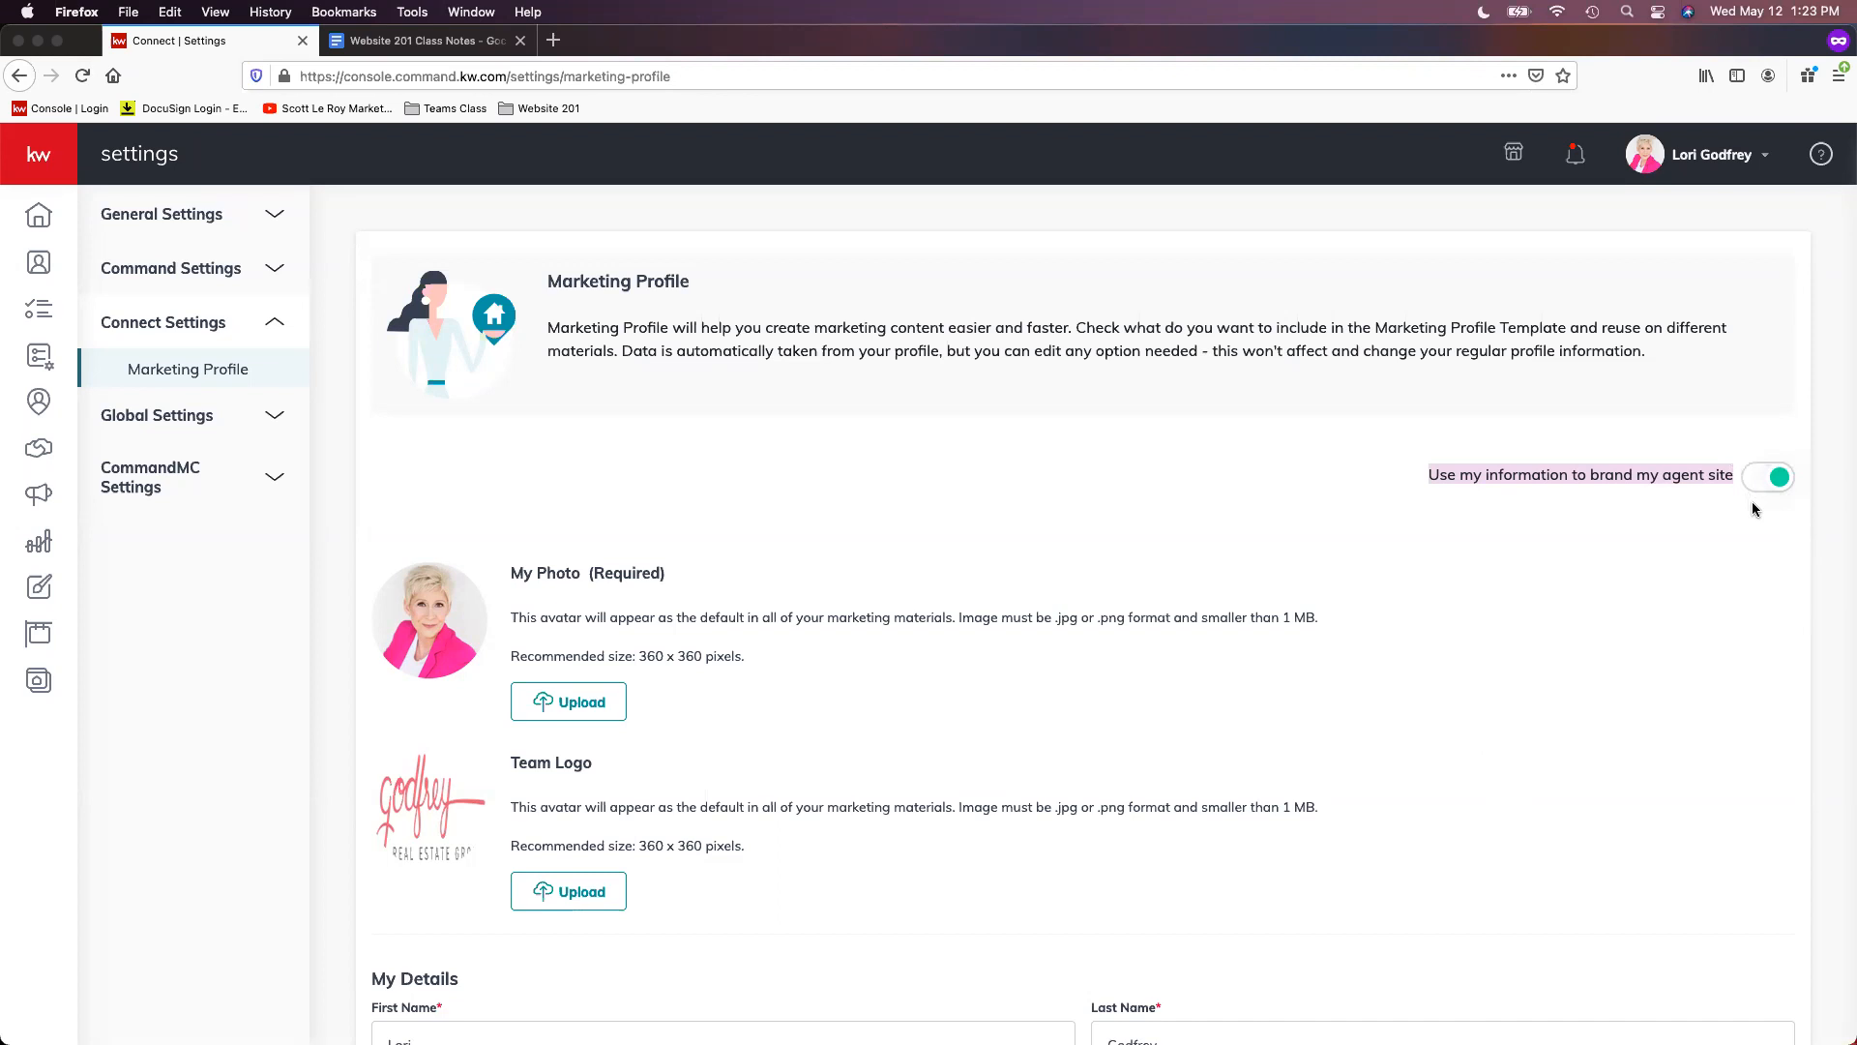
pyautogui.click(1719, 538)
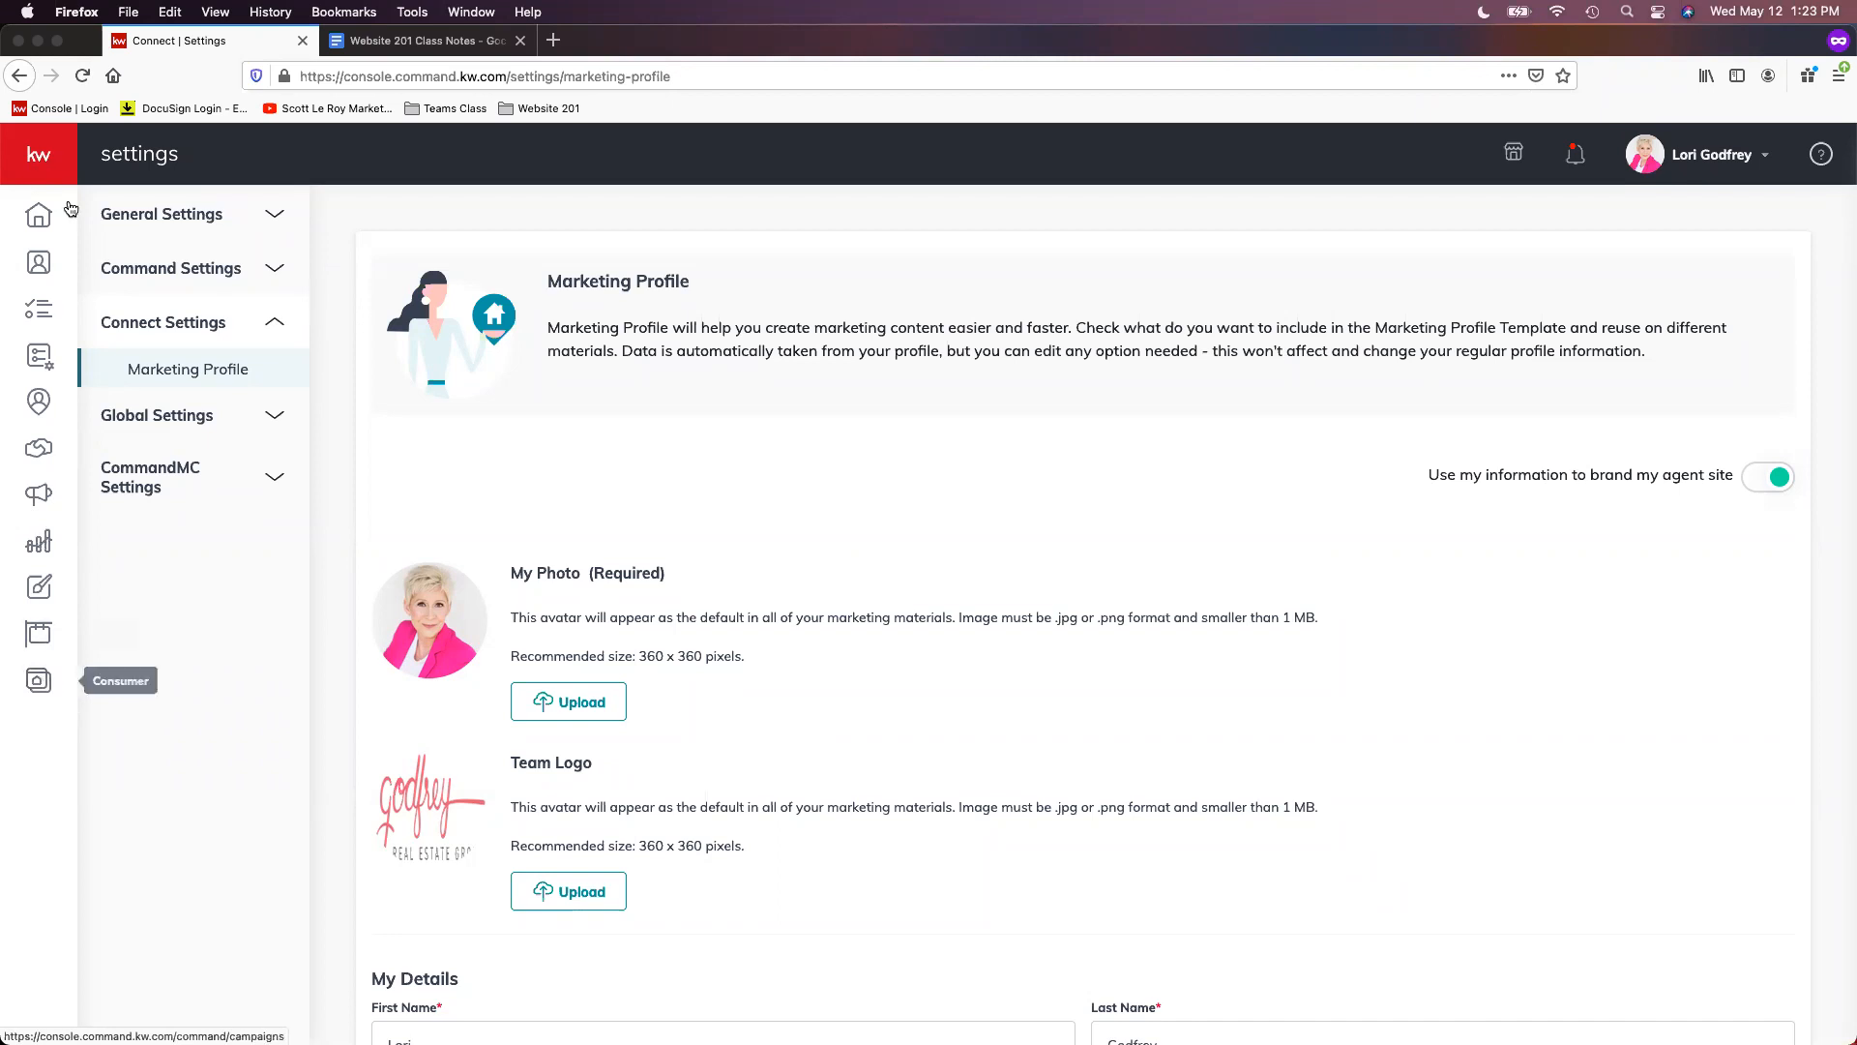
# - Expand the left navigation sidebar to show the section names
pyautogui.click(45, 155)
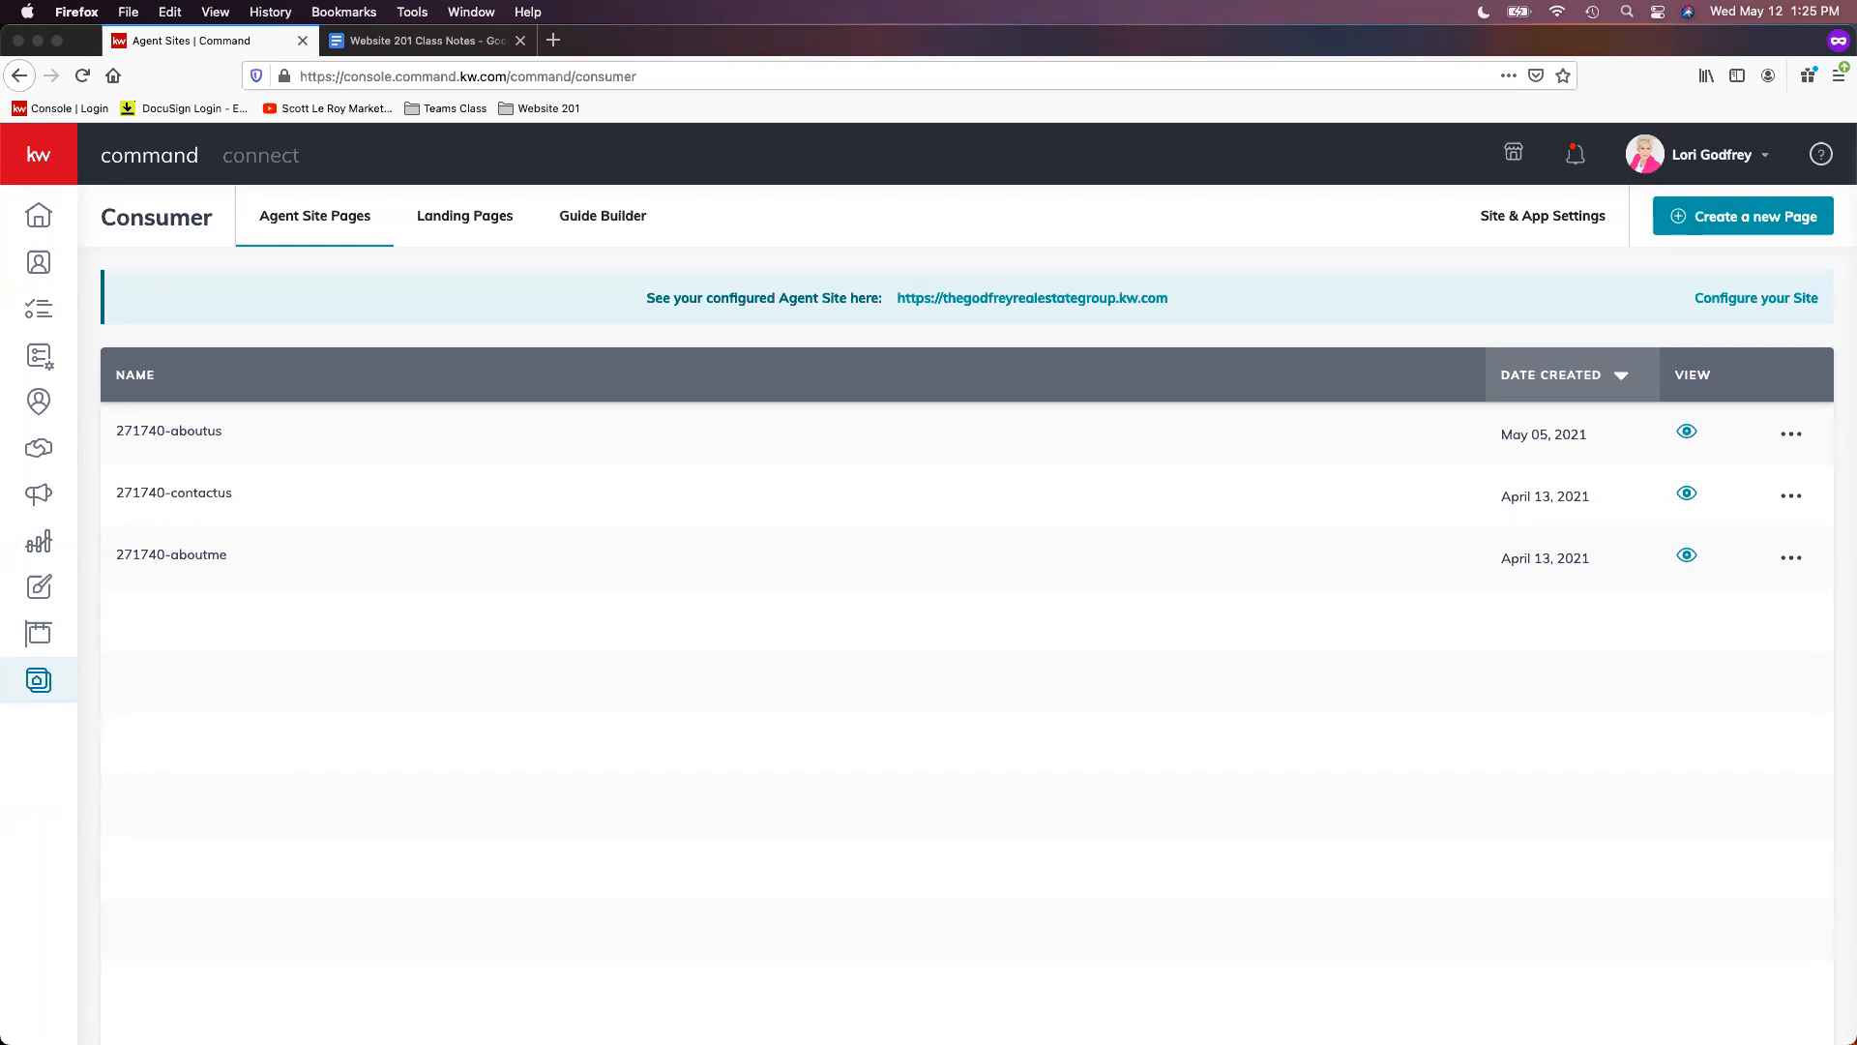
# - Create a new page on the agent site via the Create a New Page dialog
pyautogui.click(1736, 230)
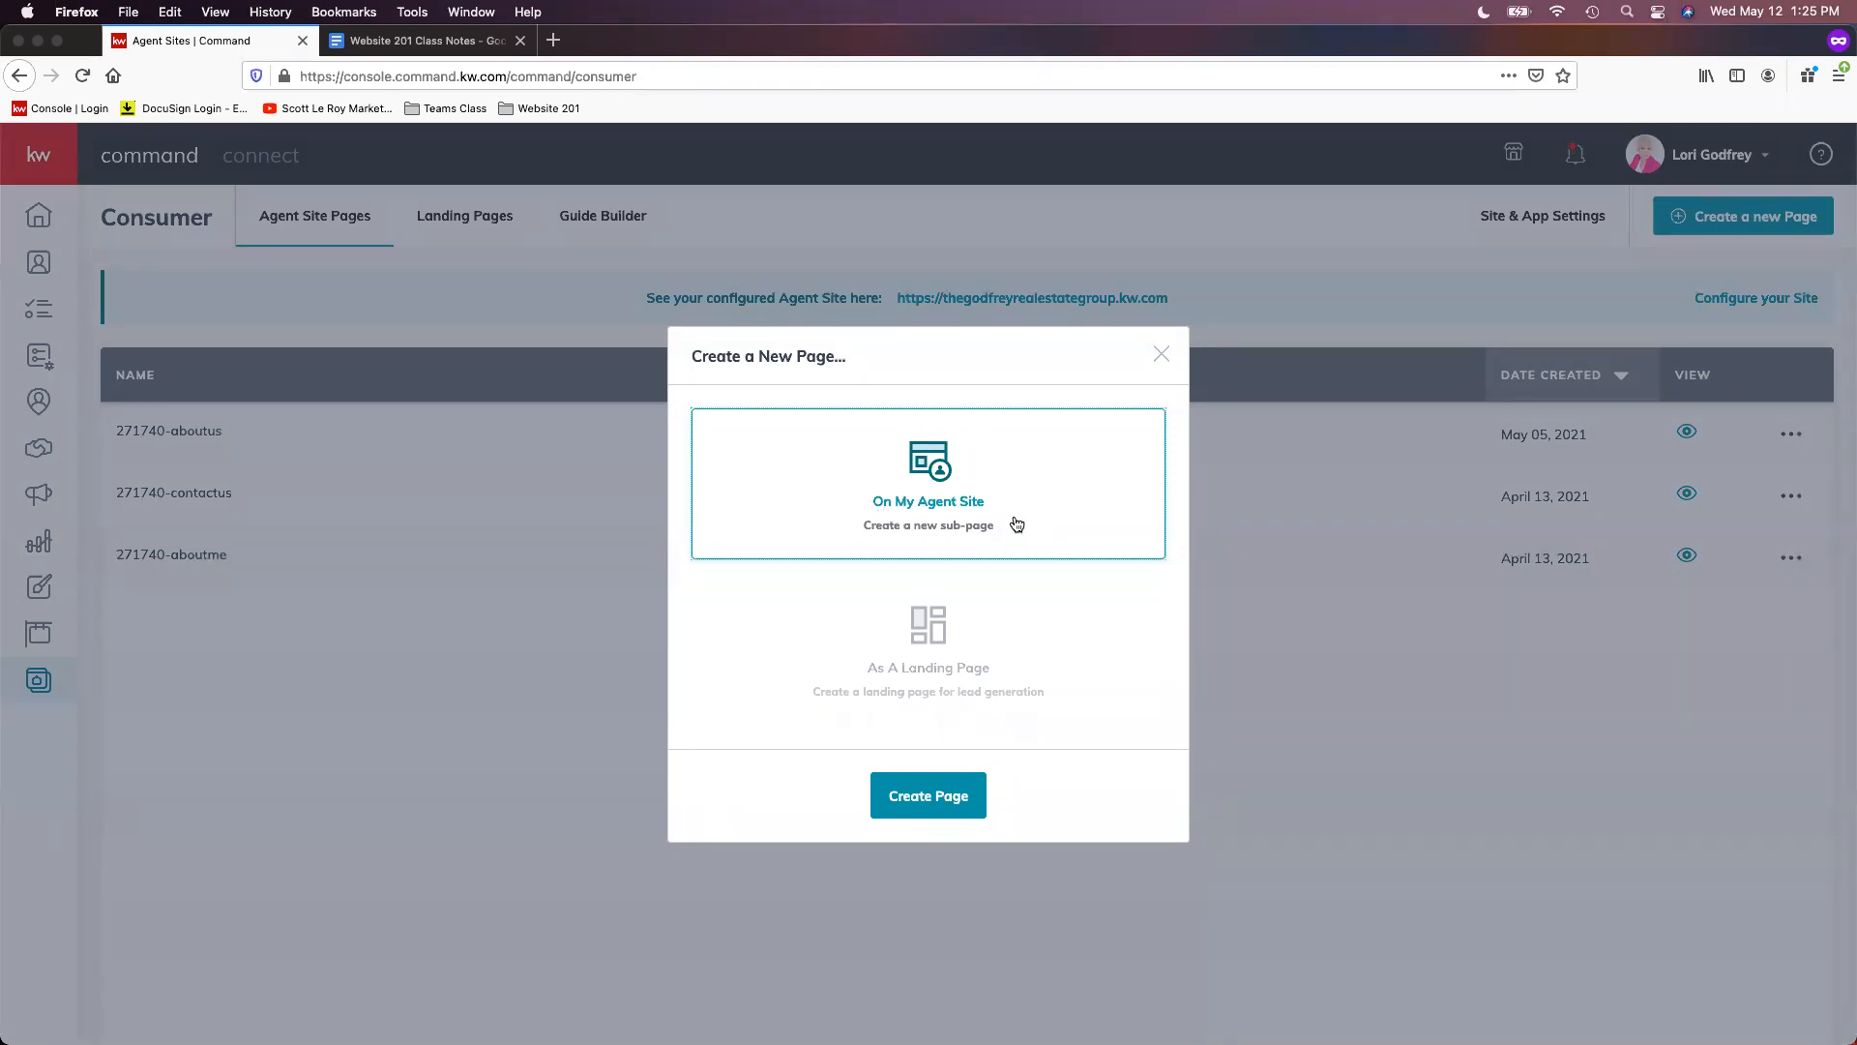
pyautogui.click(938, 810)
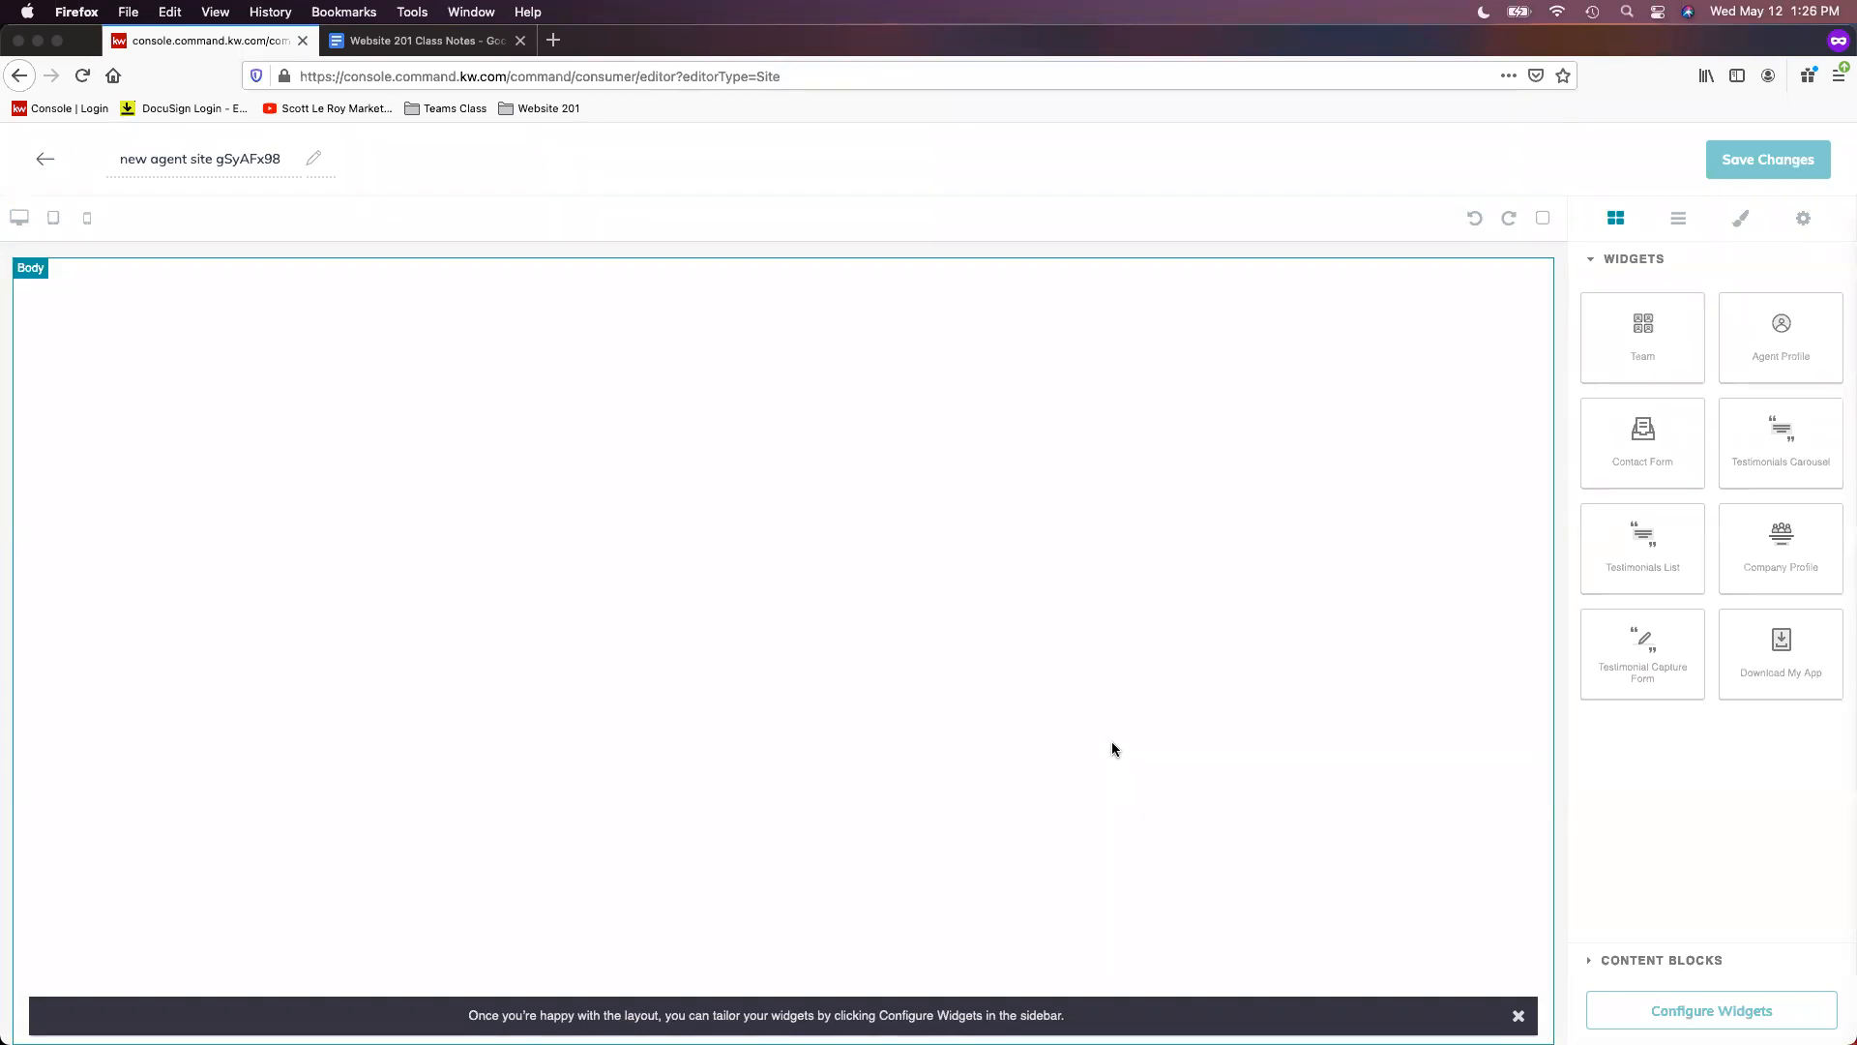
pyautogui.tripleClick(169, 160)
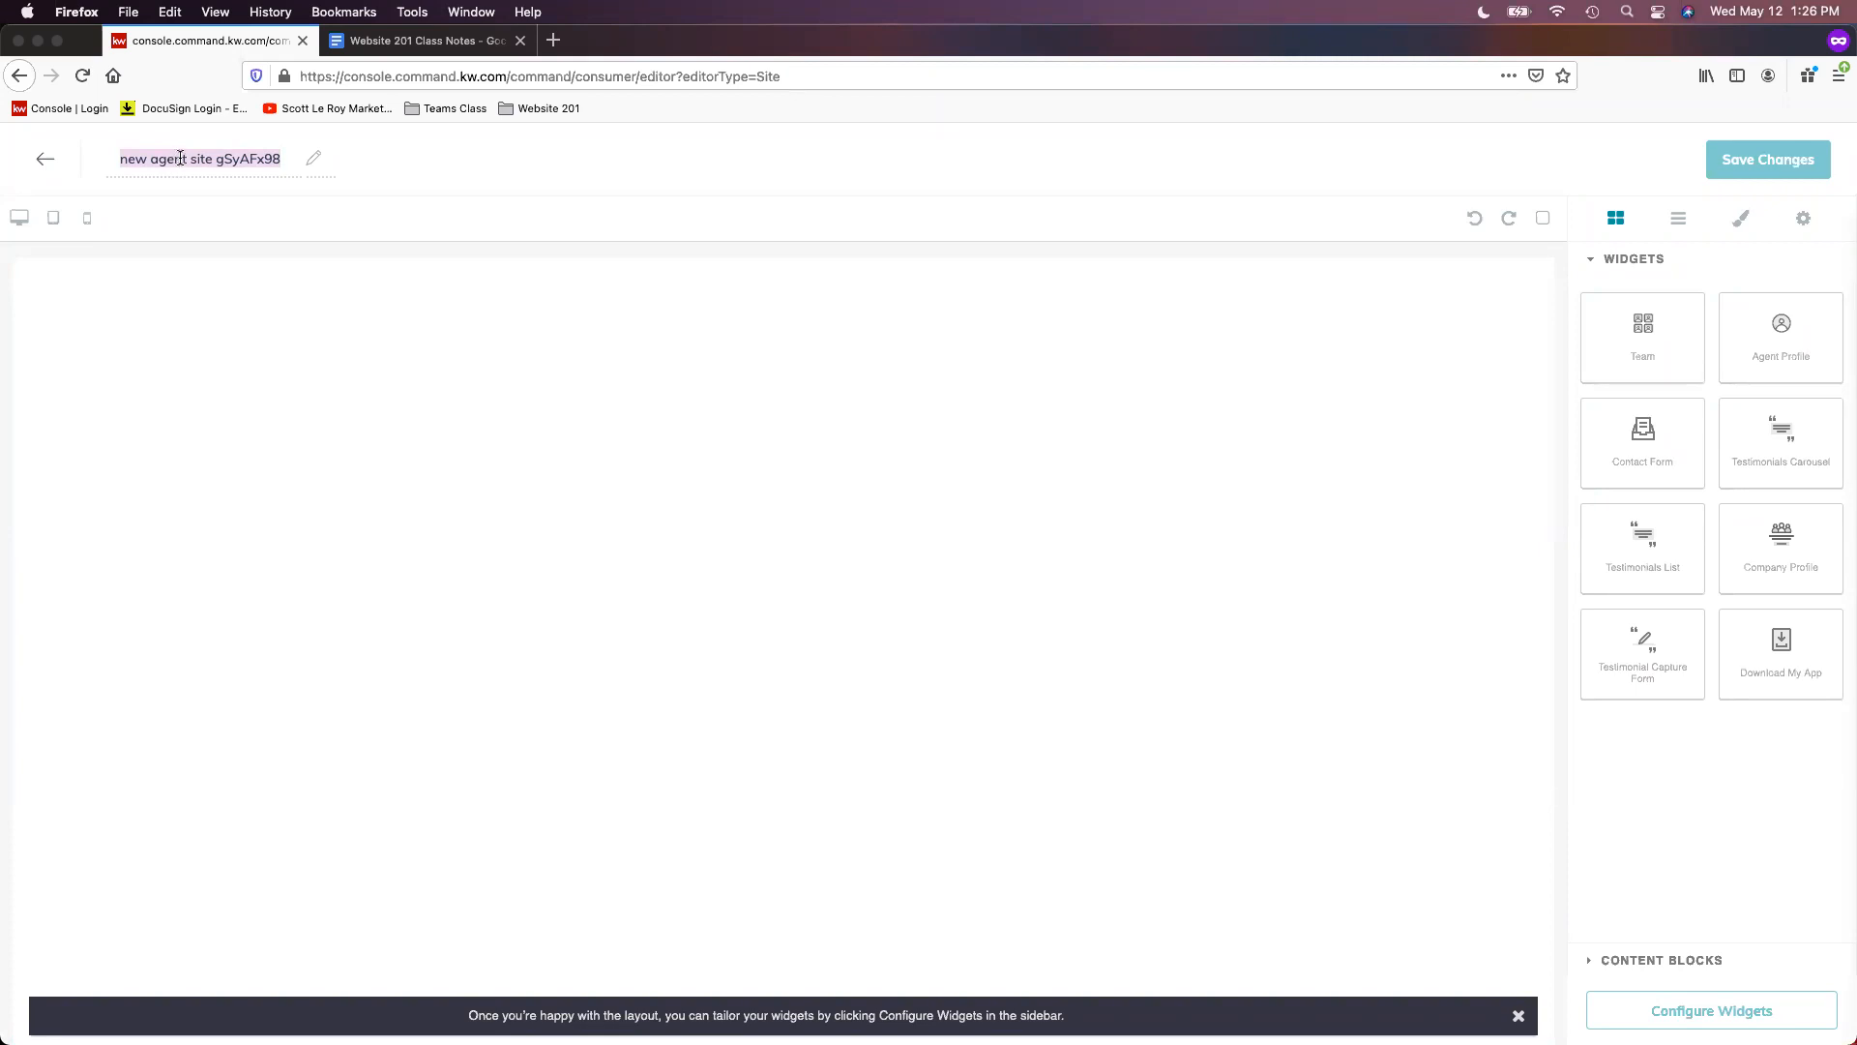
# - Replace the page's default generated title with 'Leave a Review!'
pyautogui.click(181, 157)
pyautogui.tripleClick(181, 157)
pyautogui.write('Leave a Review!')
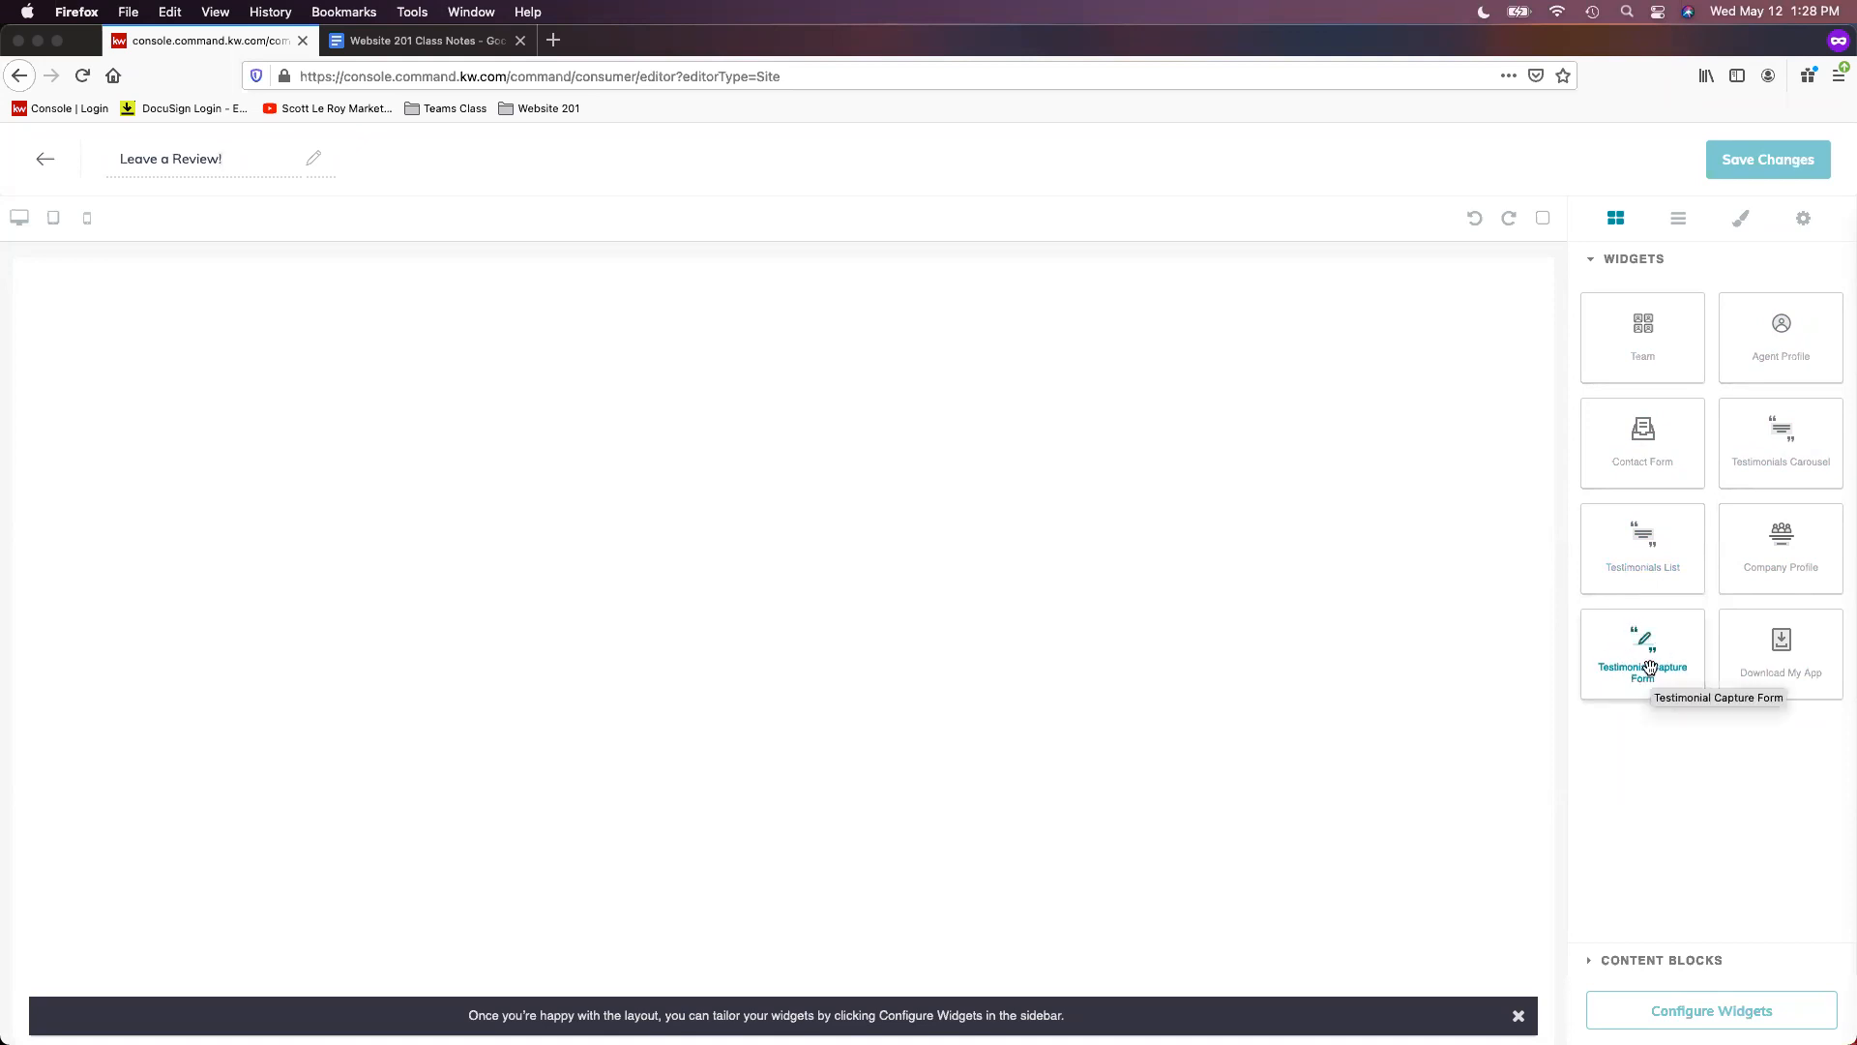
# - Drop a Testimonial Capture Form widget onto the page and open its settings
pyautogui.moveTo(1647, 635); pyautogui.dragTo(829, 356)
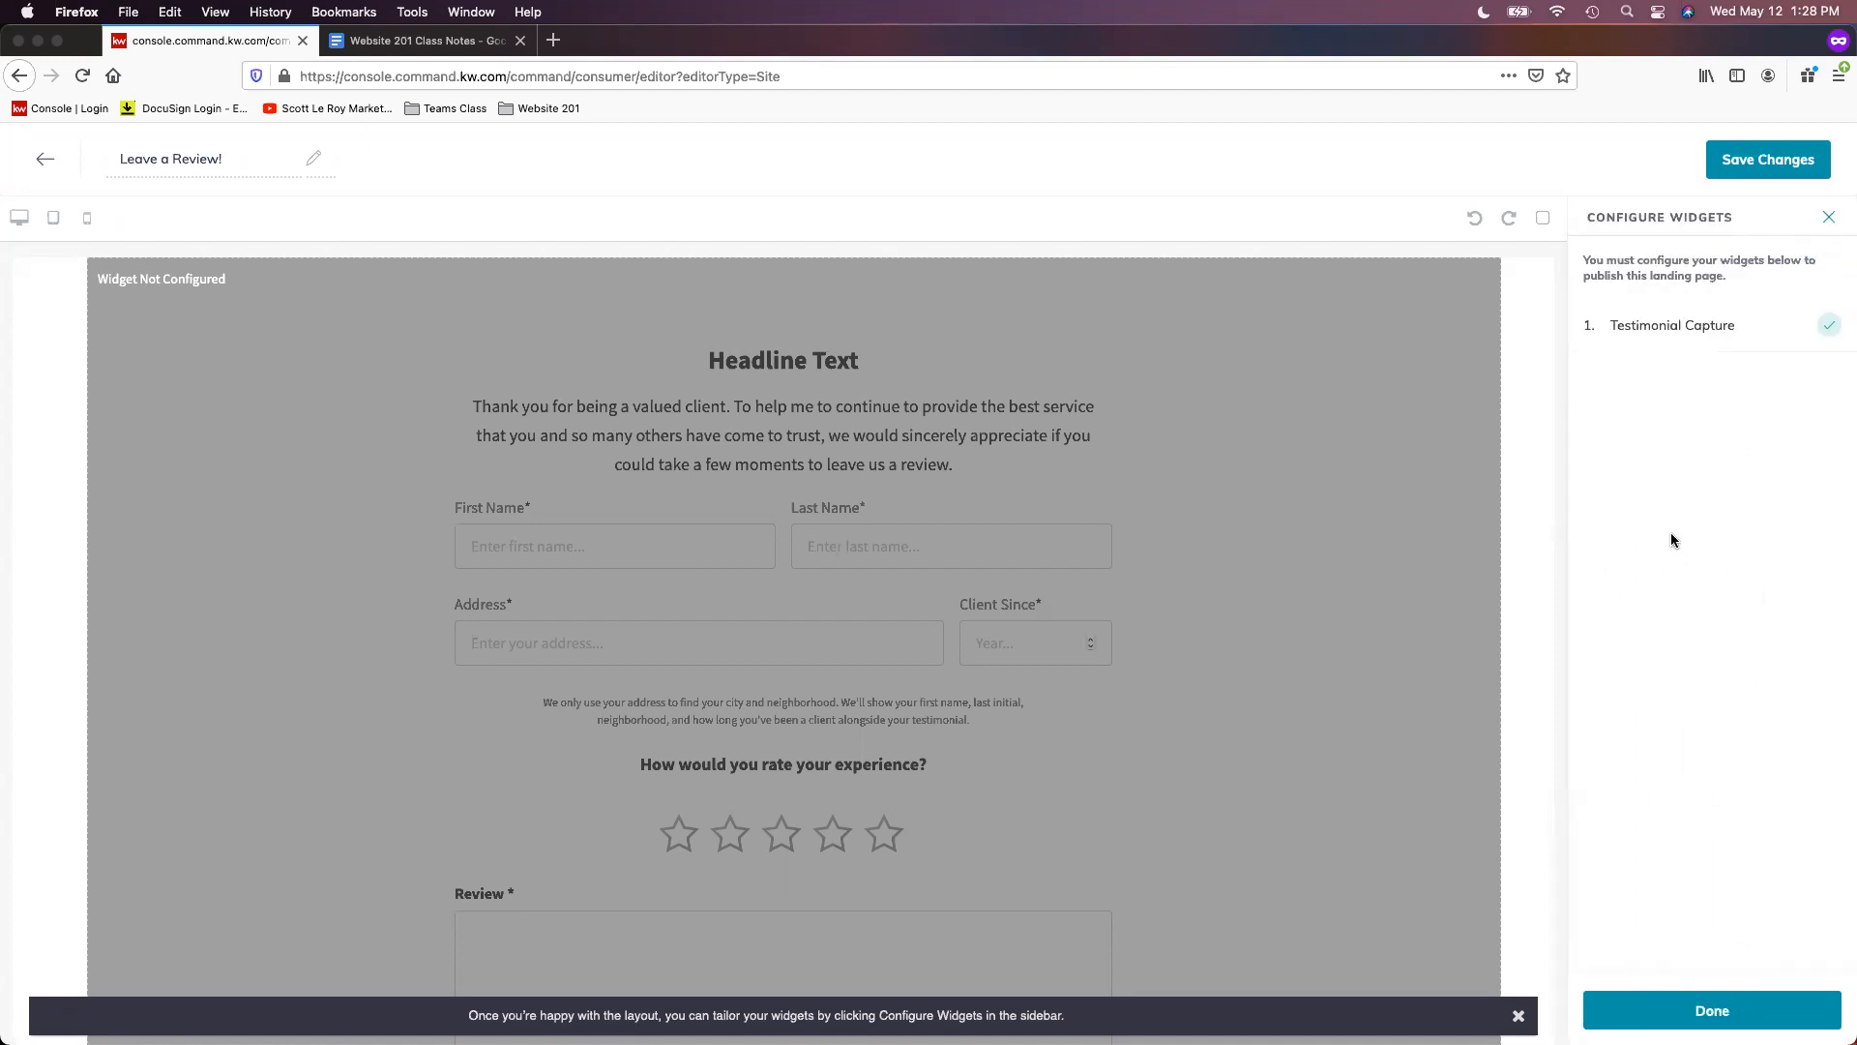
pyautogui.click(1731, 342)
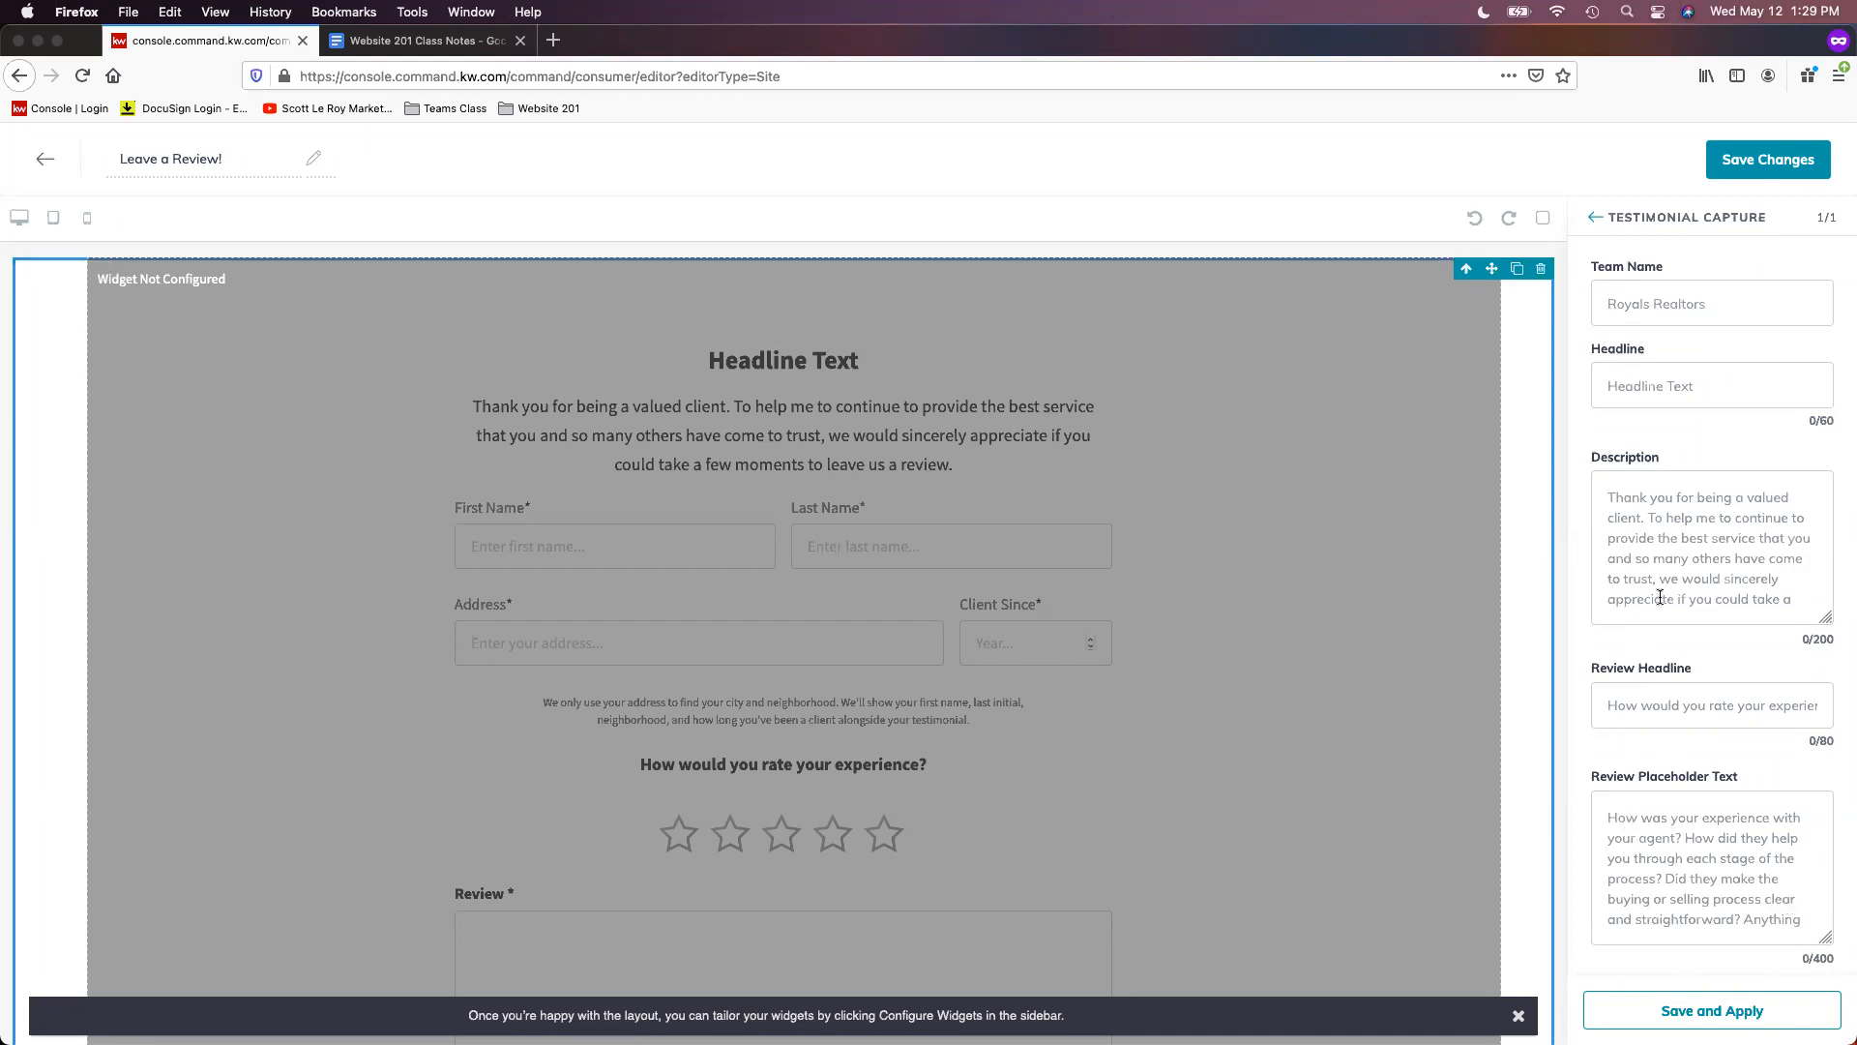
# - Enter the agent's name as the form's Team Name and 'Leave a Review!' as its Headline
pyautogui.click(1735, 308)
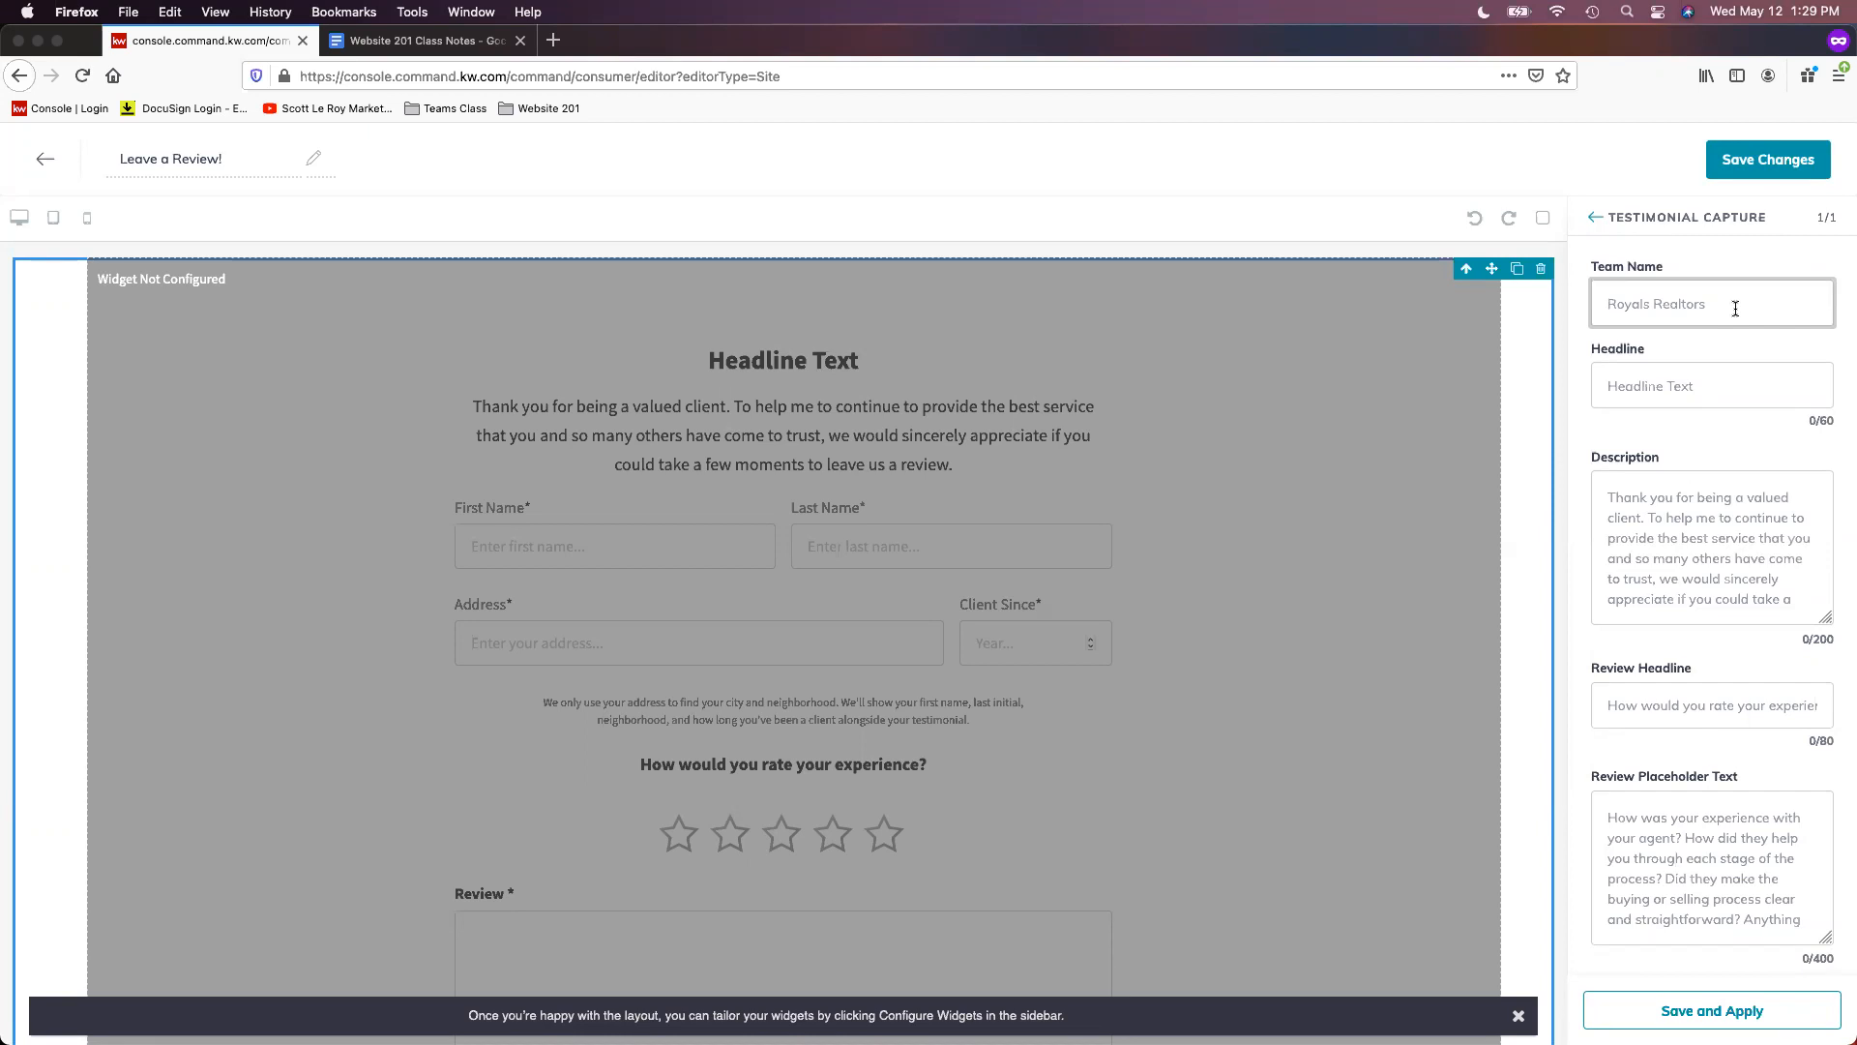
pyautogui.click(1732, 388)
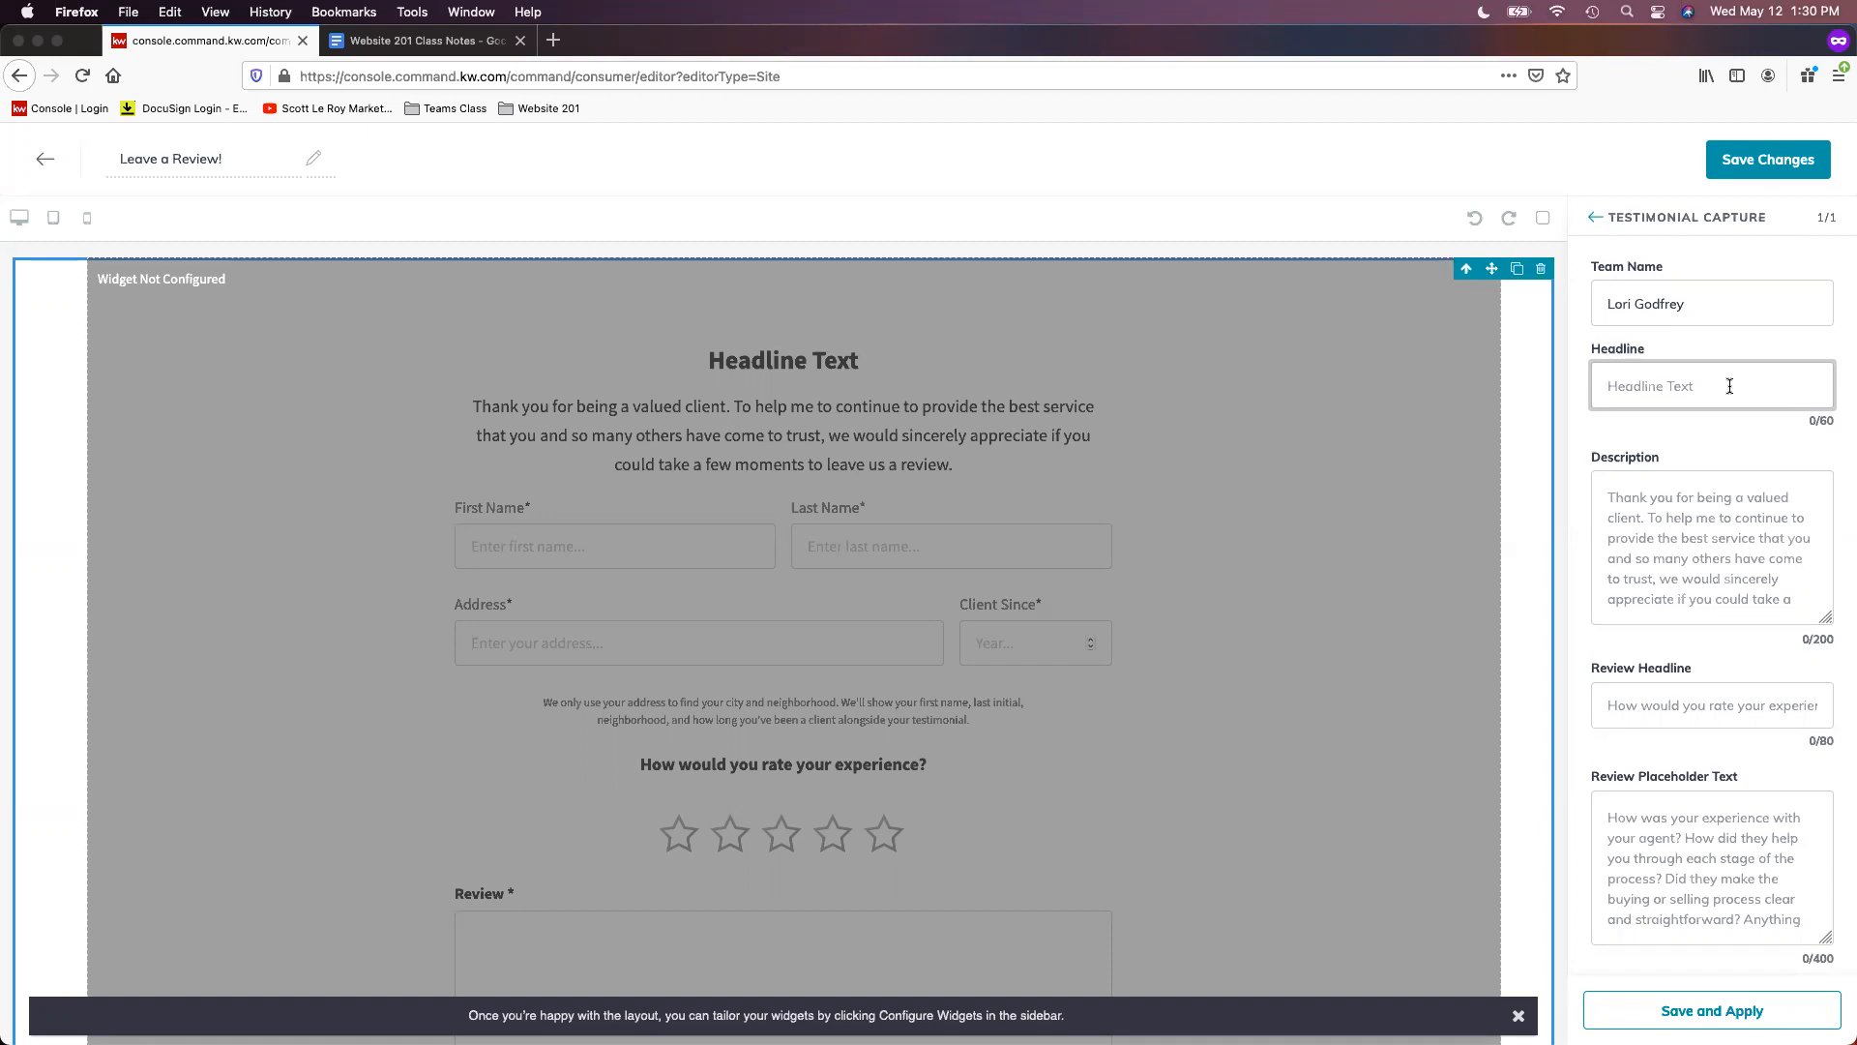
pyautogui.write('Leave a Review!')
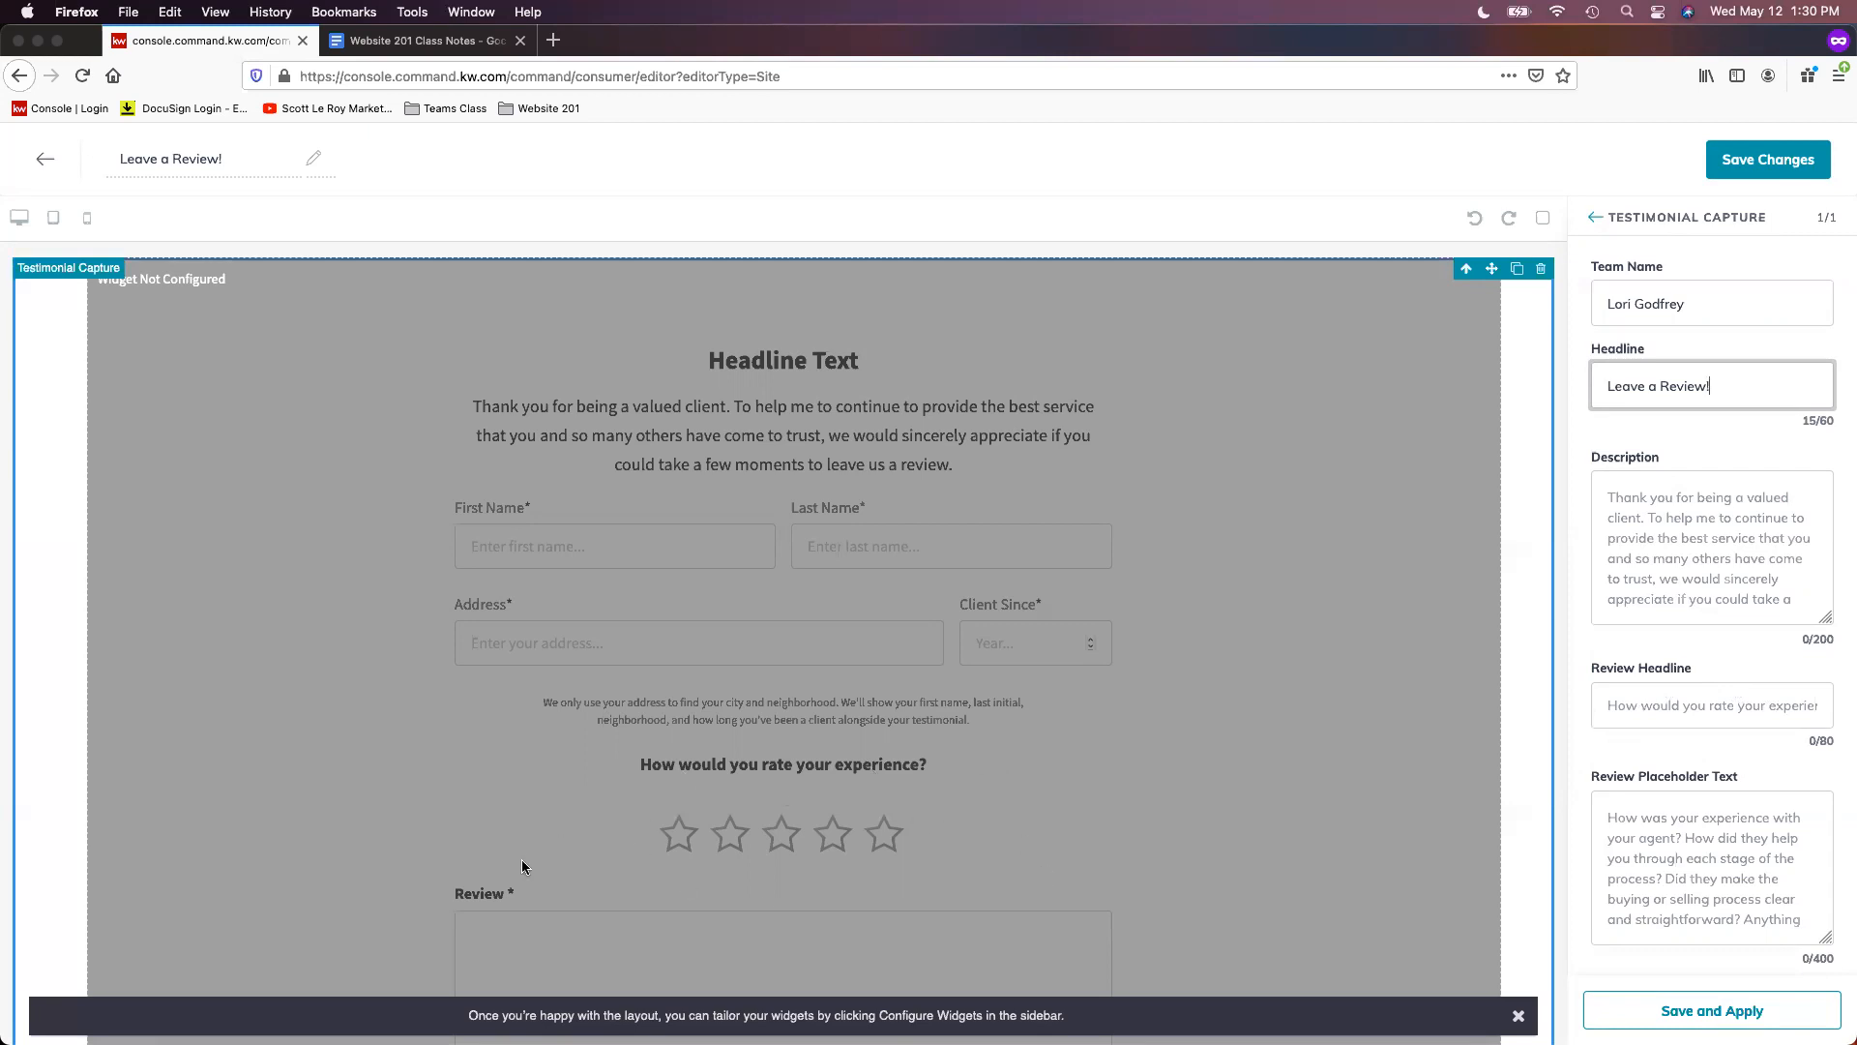
# - Scroll the canvas preview to check the review form's headline and rating prompt
pyautogui.scroll(-2, 1337, 874)
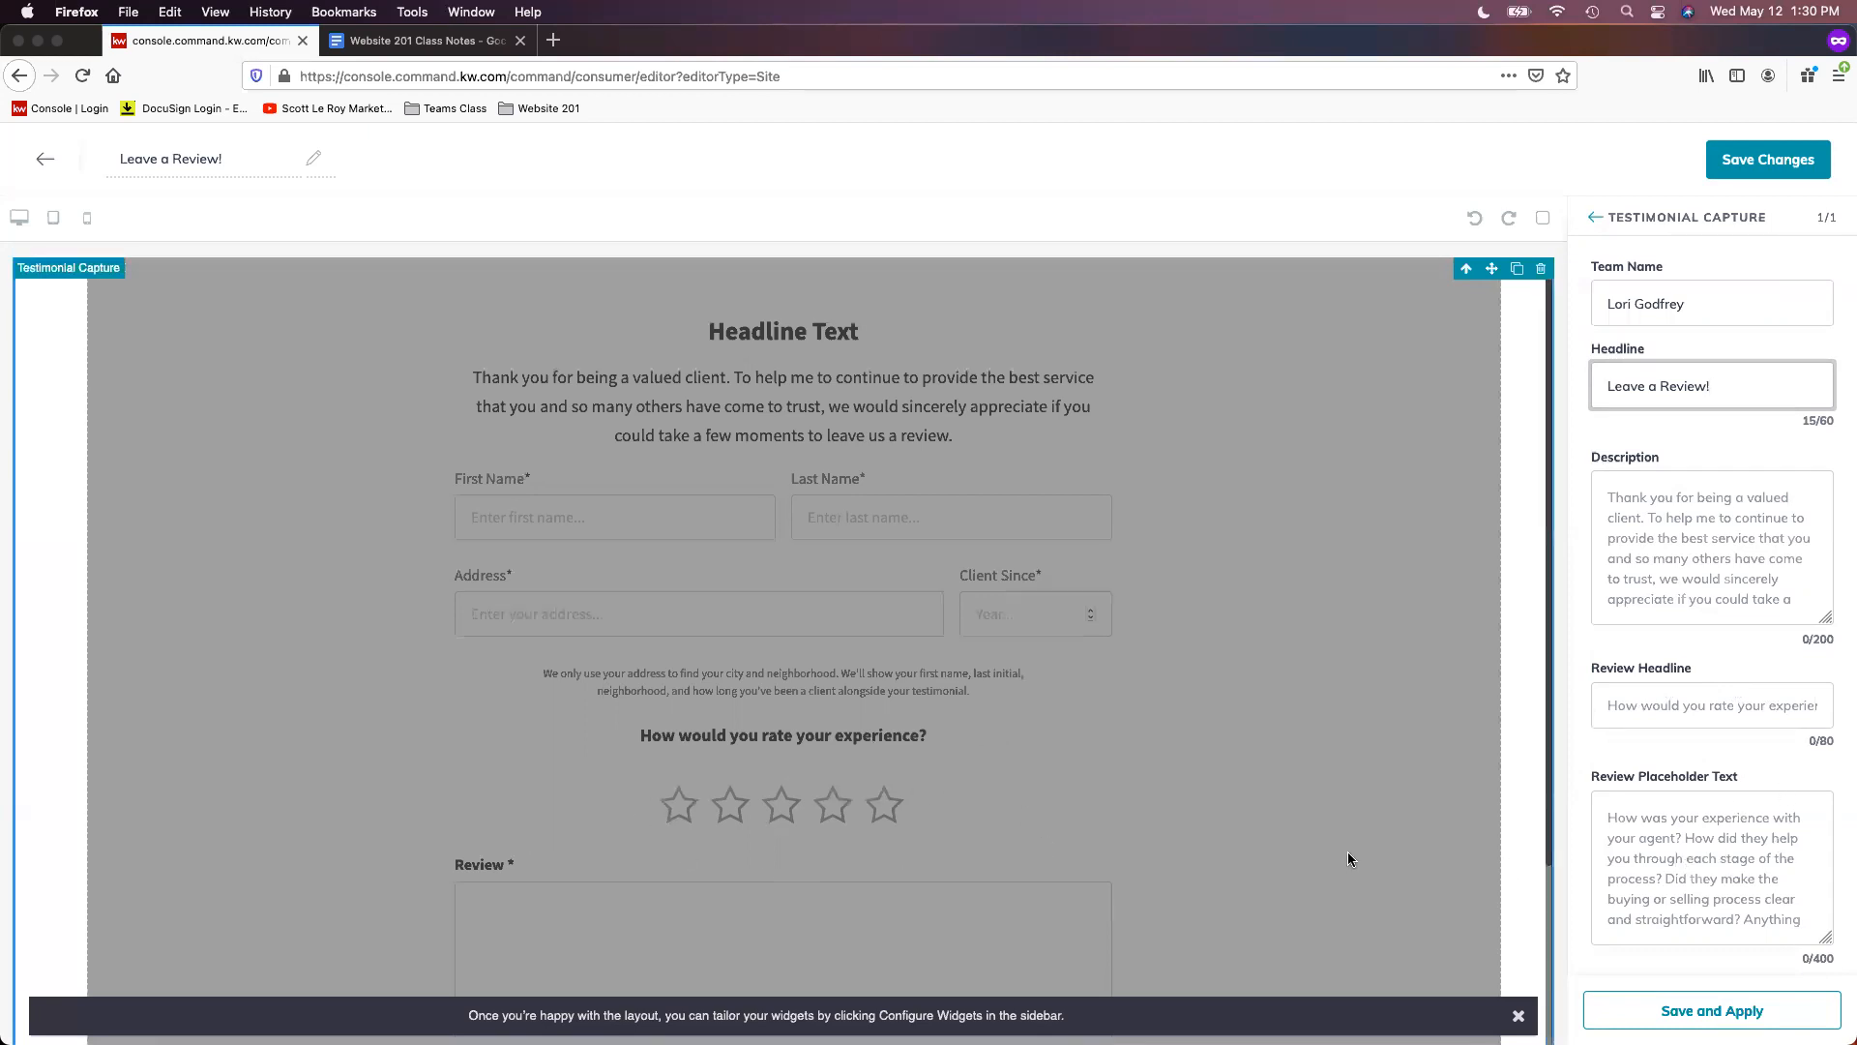
pyautogui.scroll(-4, 1348, 851)
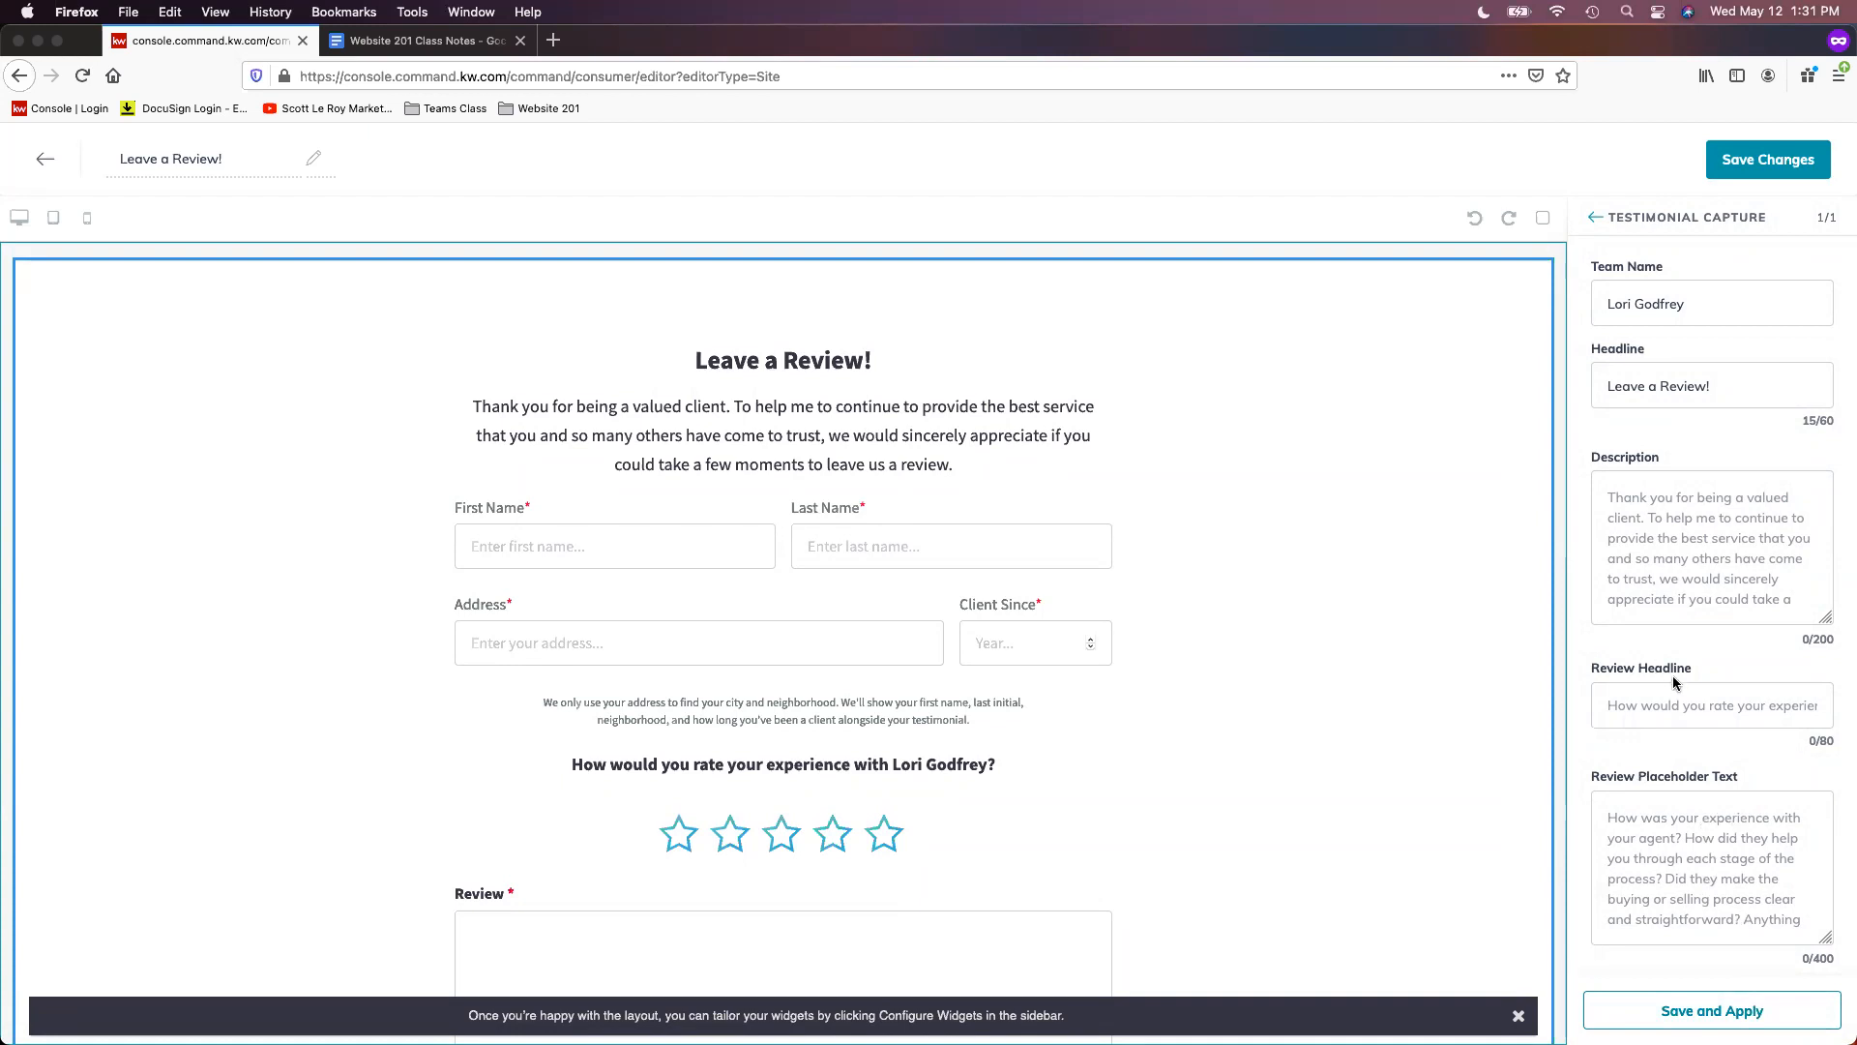
pyautogui.scroll(-1, 1316, 803)
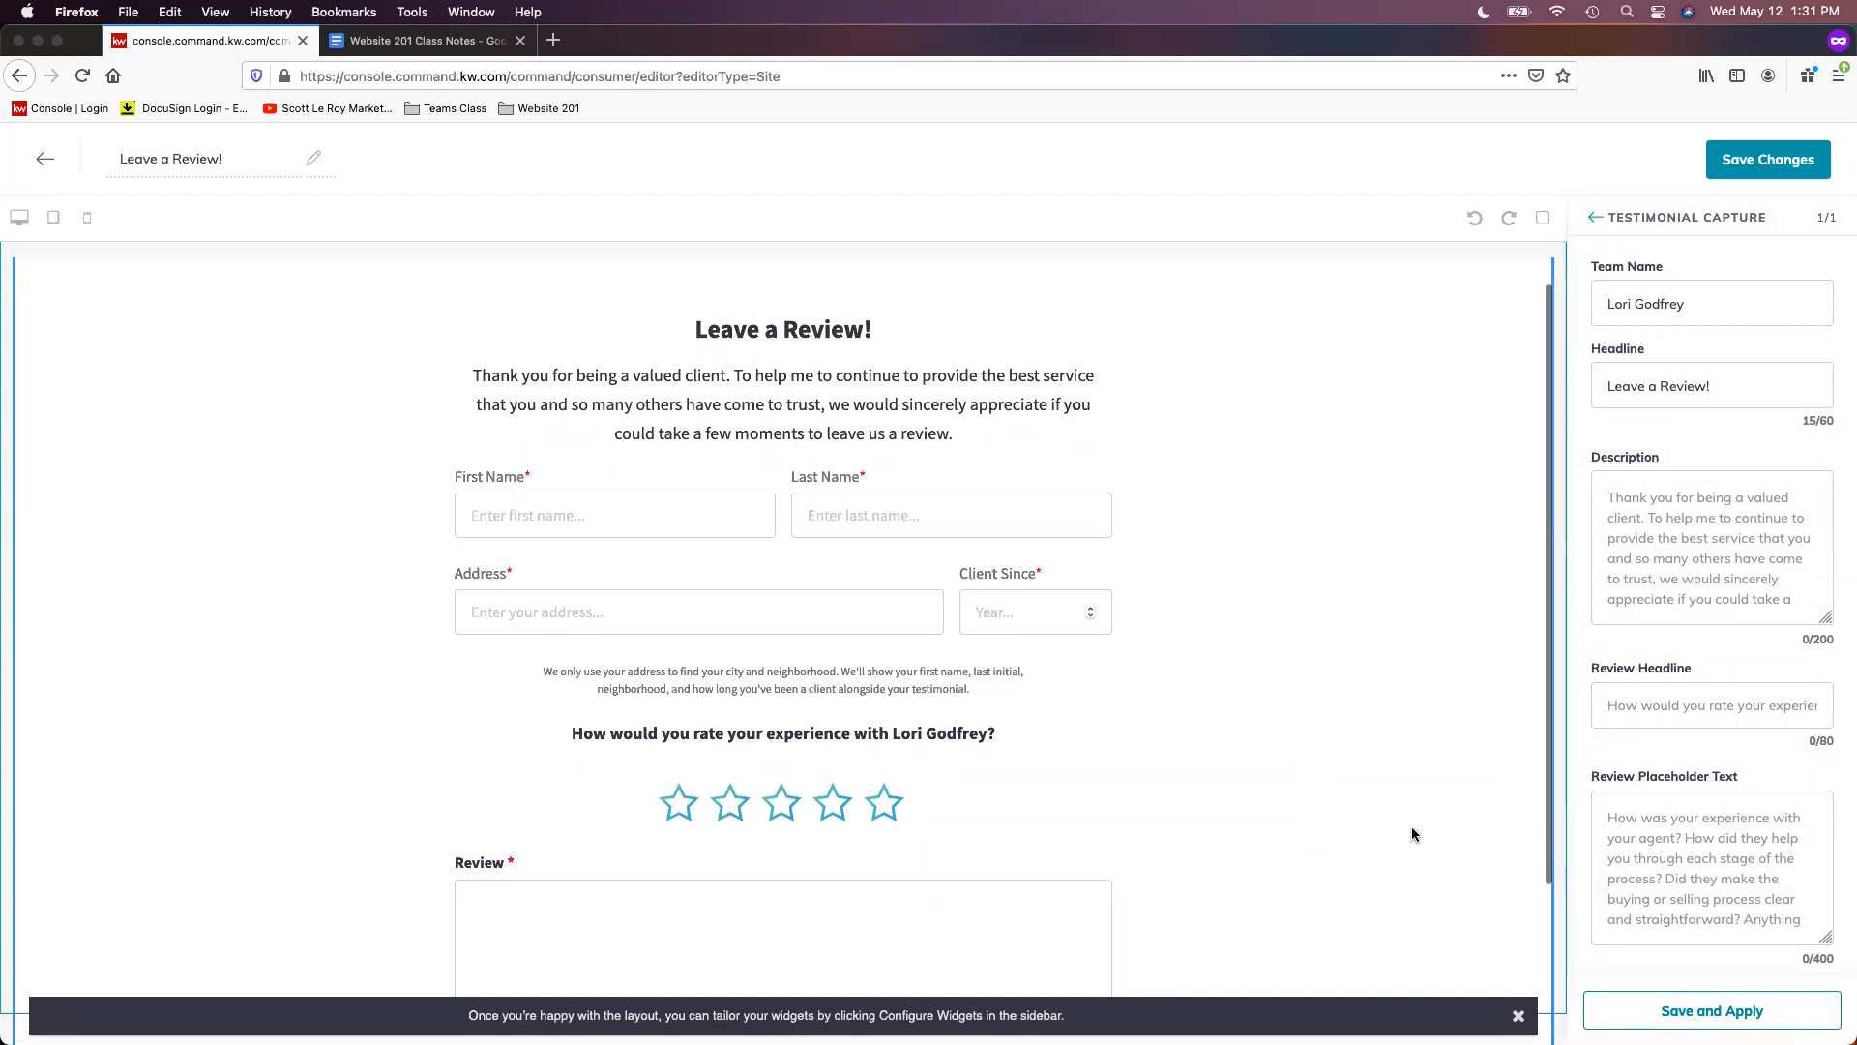
pyautogui.scroll(-2, 1390, 852)
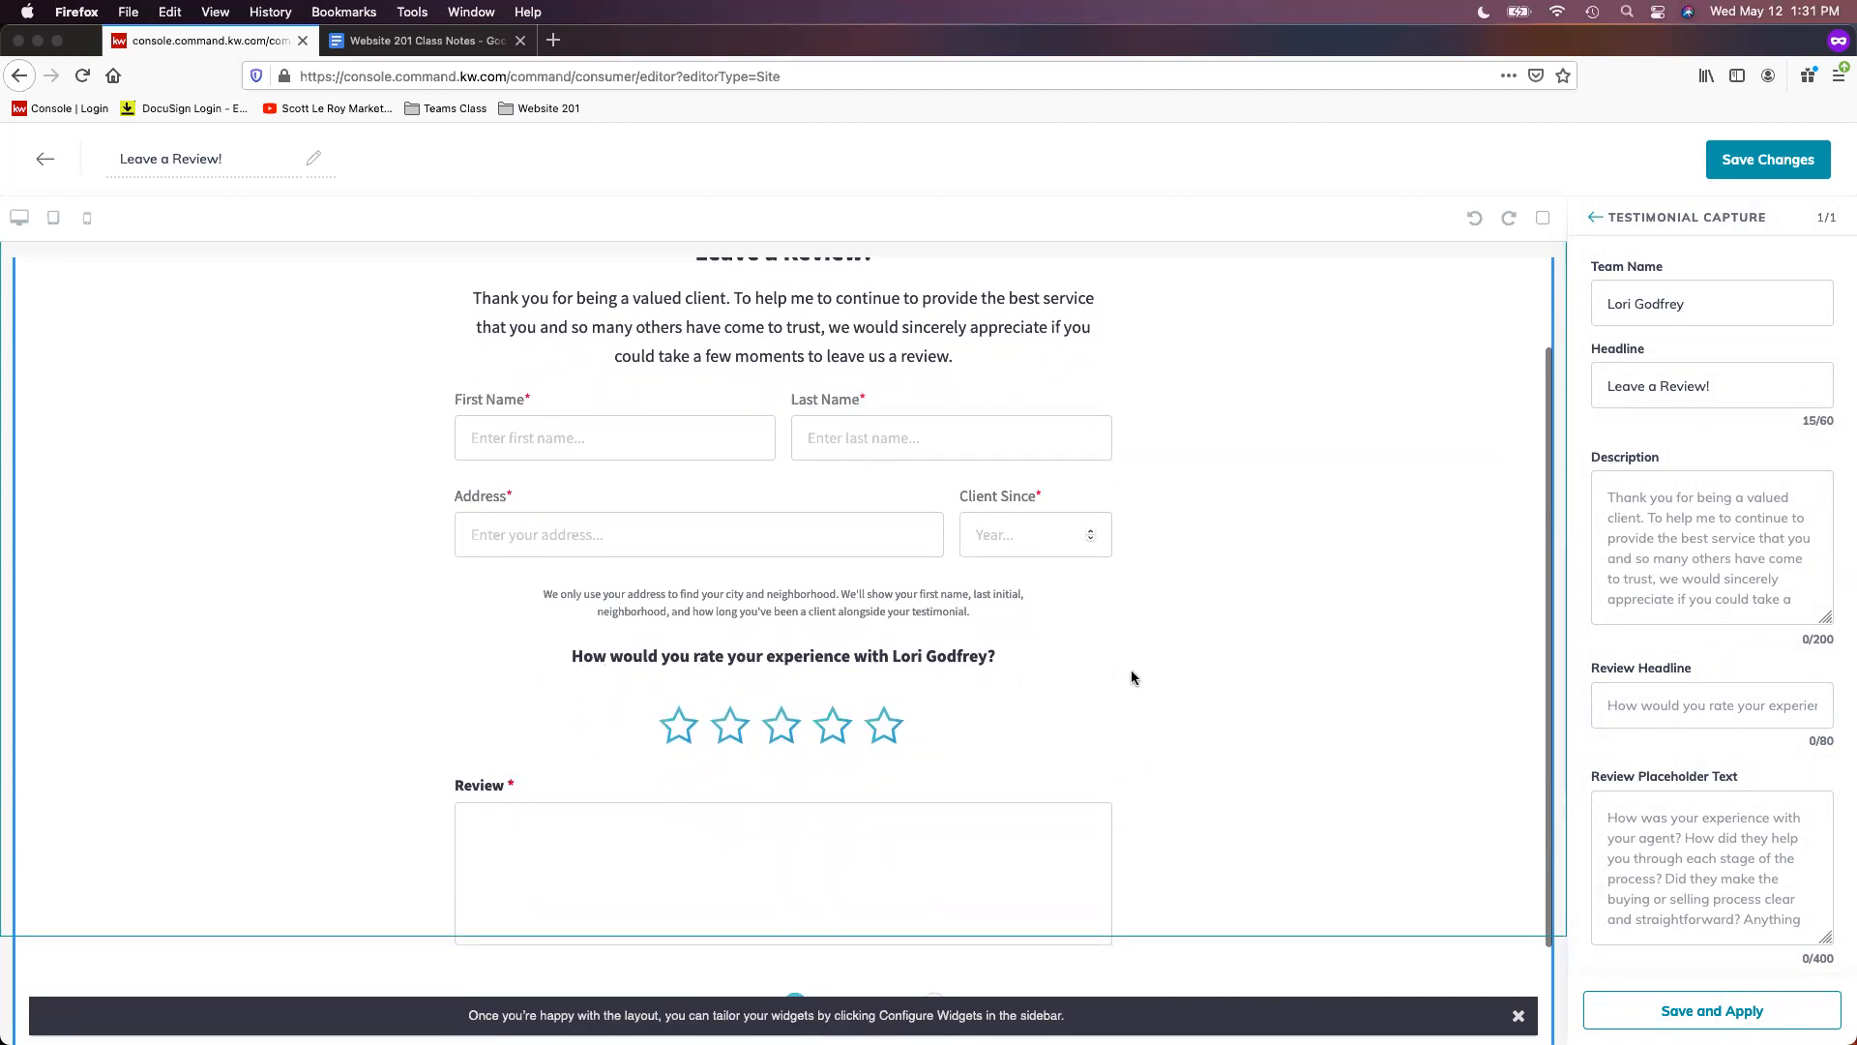
pyautogui.scroll(-3, 1147, 676)
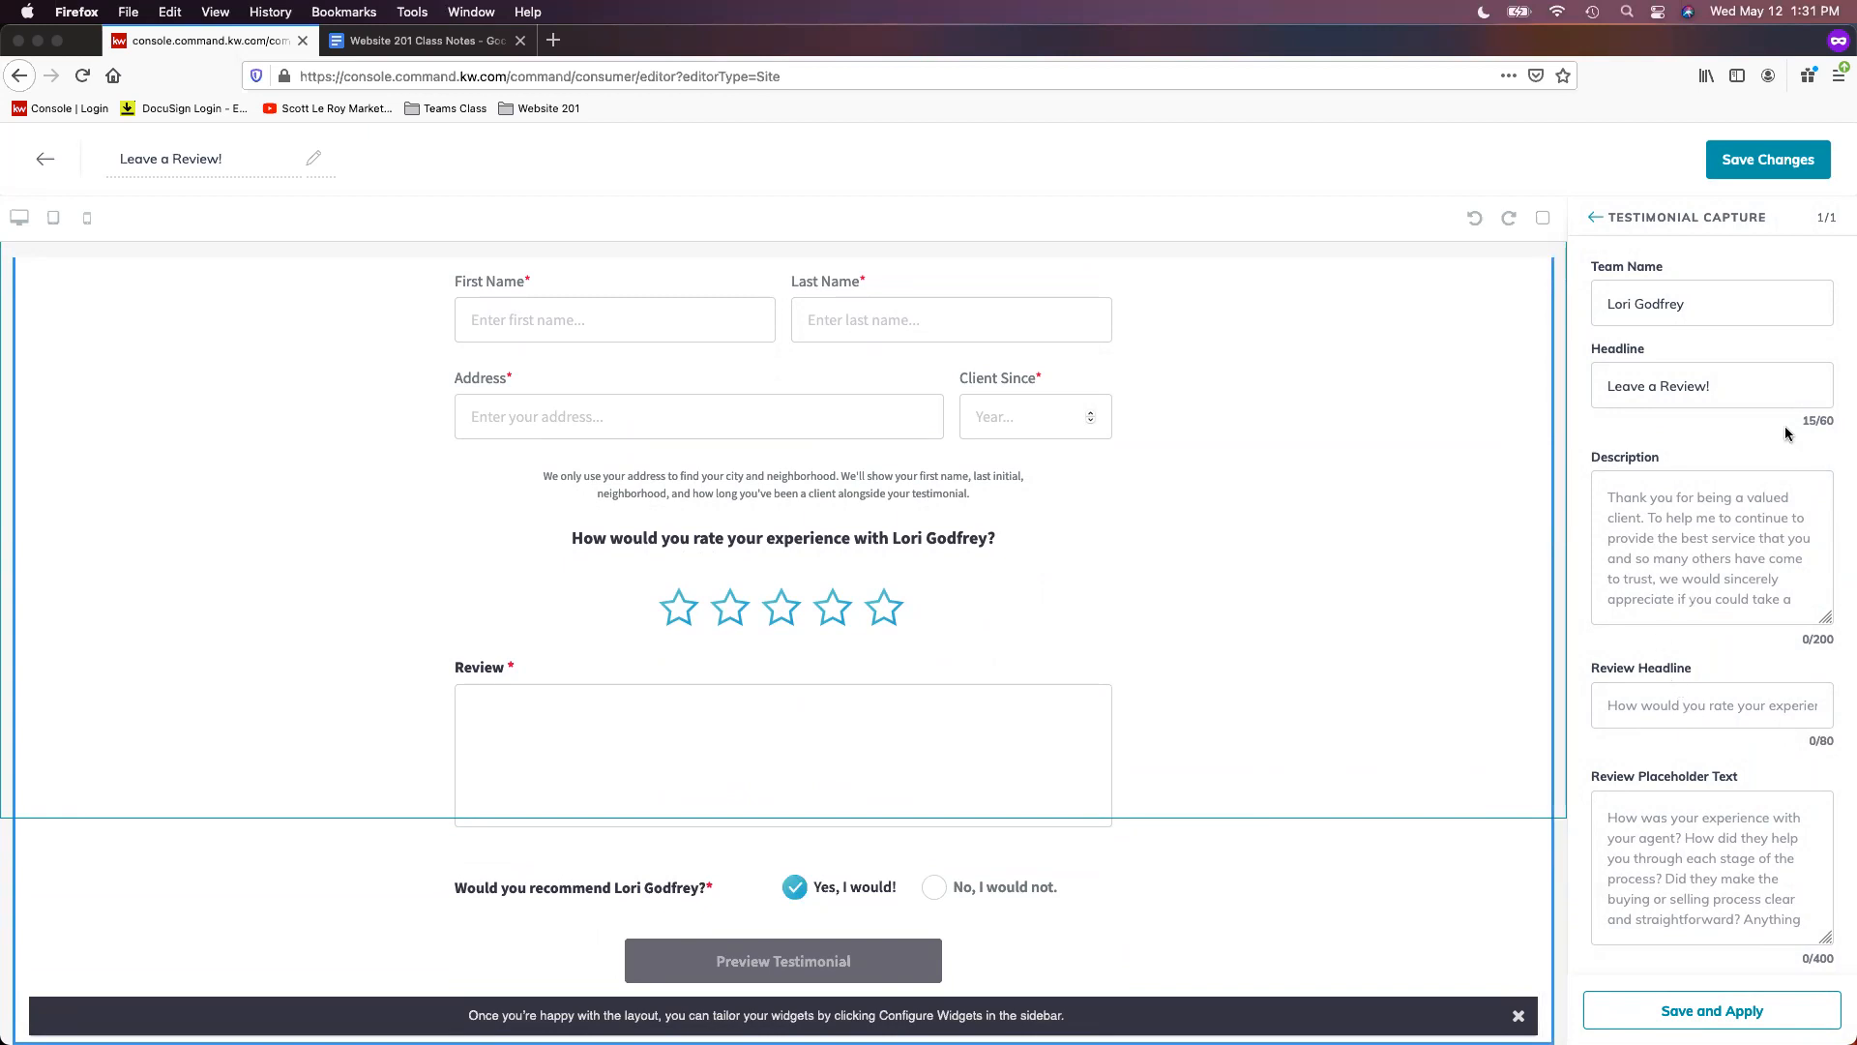
pyautogui.scroll(3, 1531, 414)
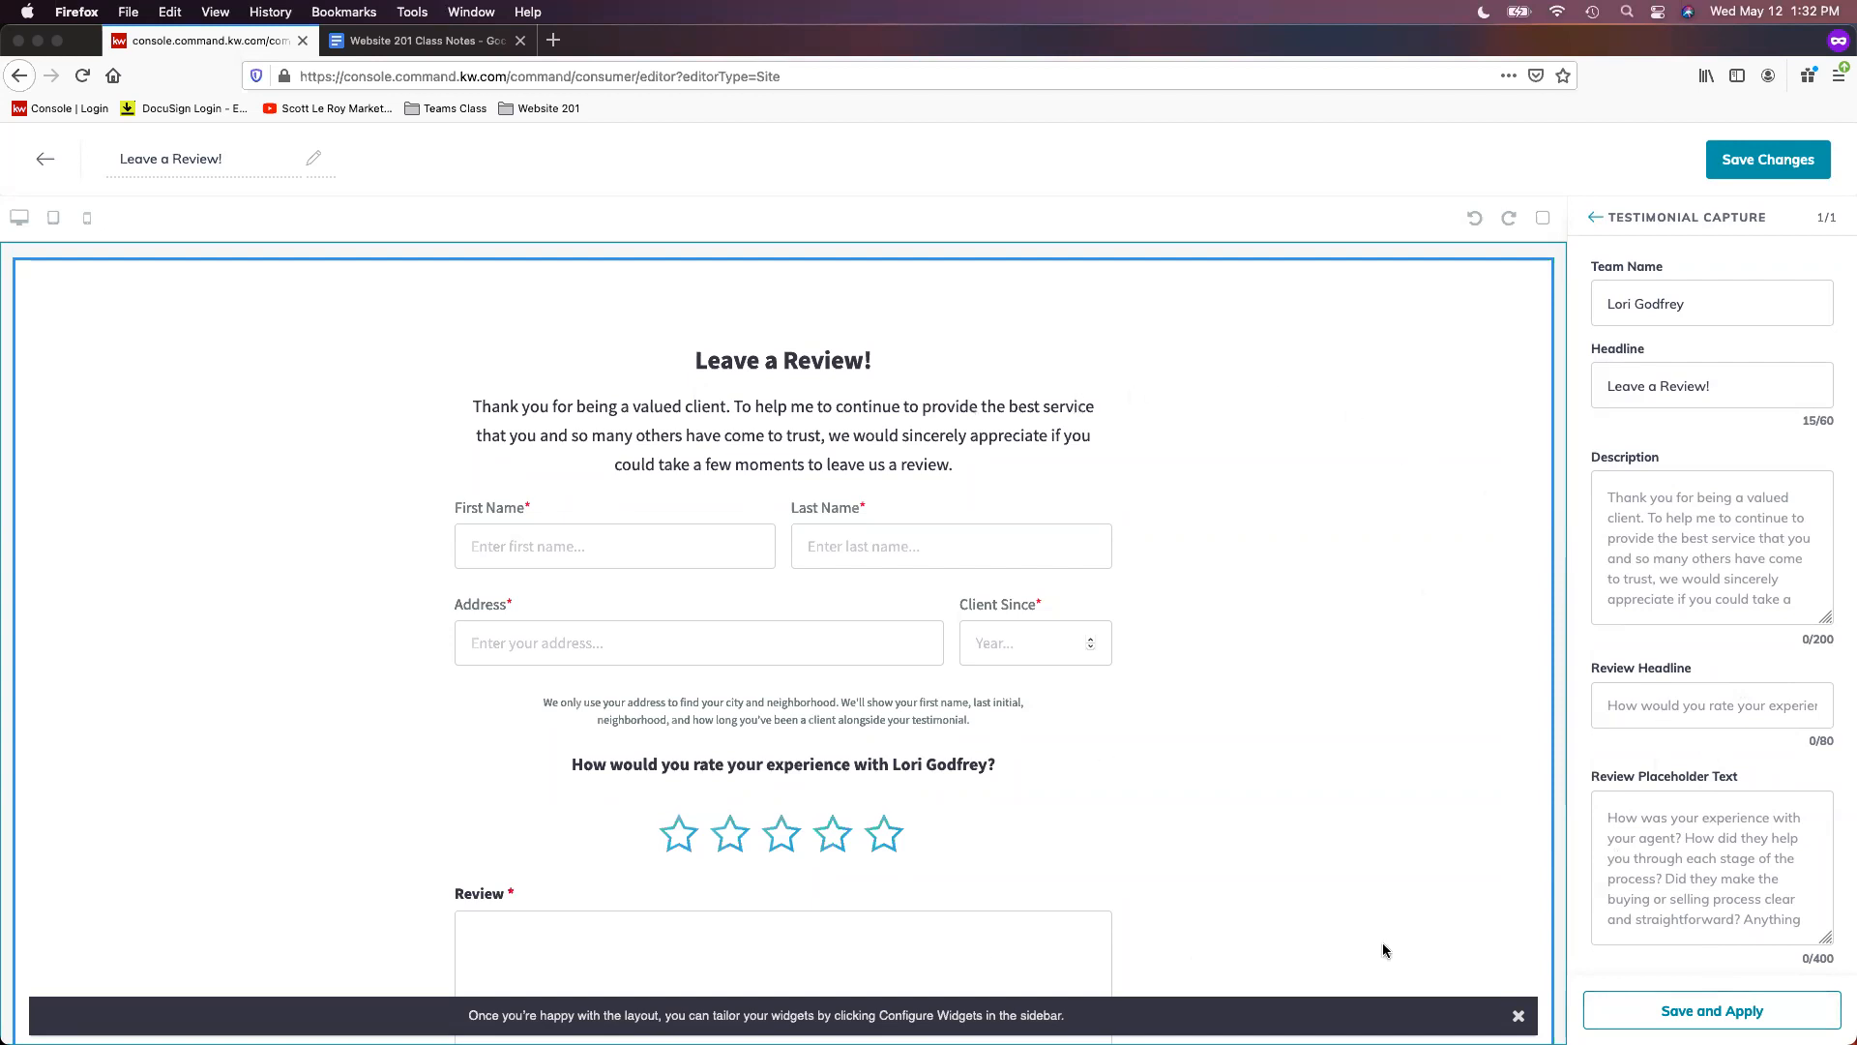
# - Save the Leave a Review! page without publishing and return to the Agent Site Pages list
pyautogui.click(1767, 170)
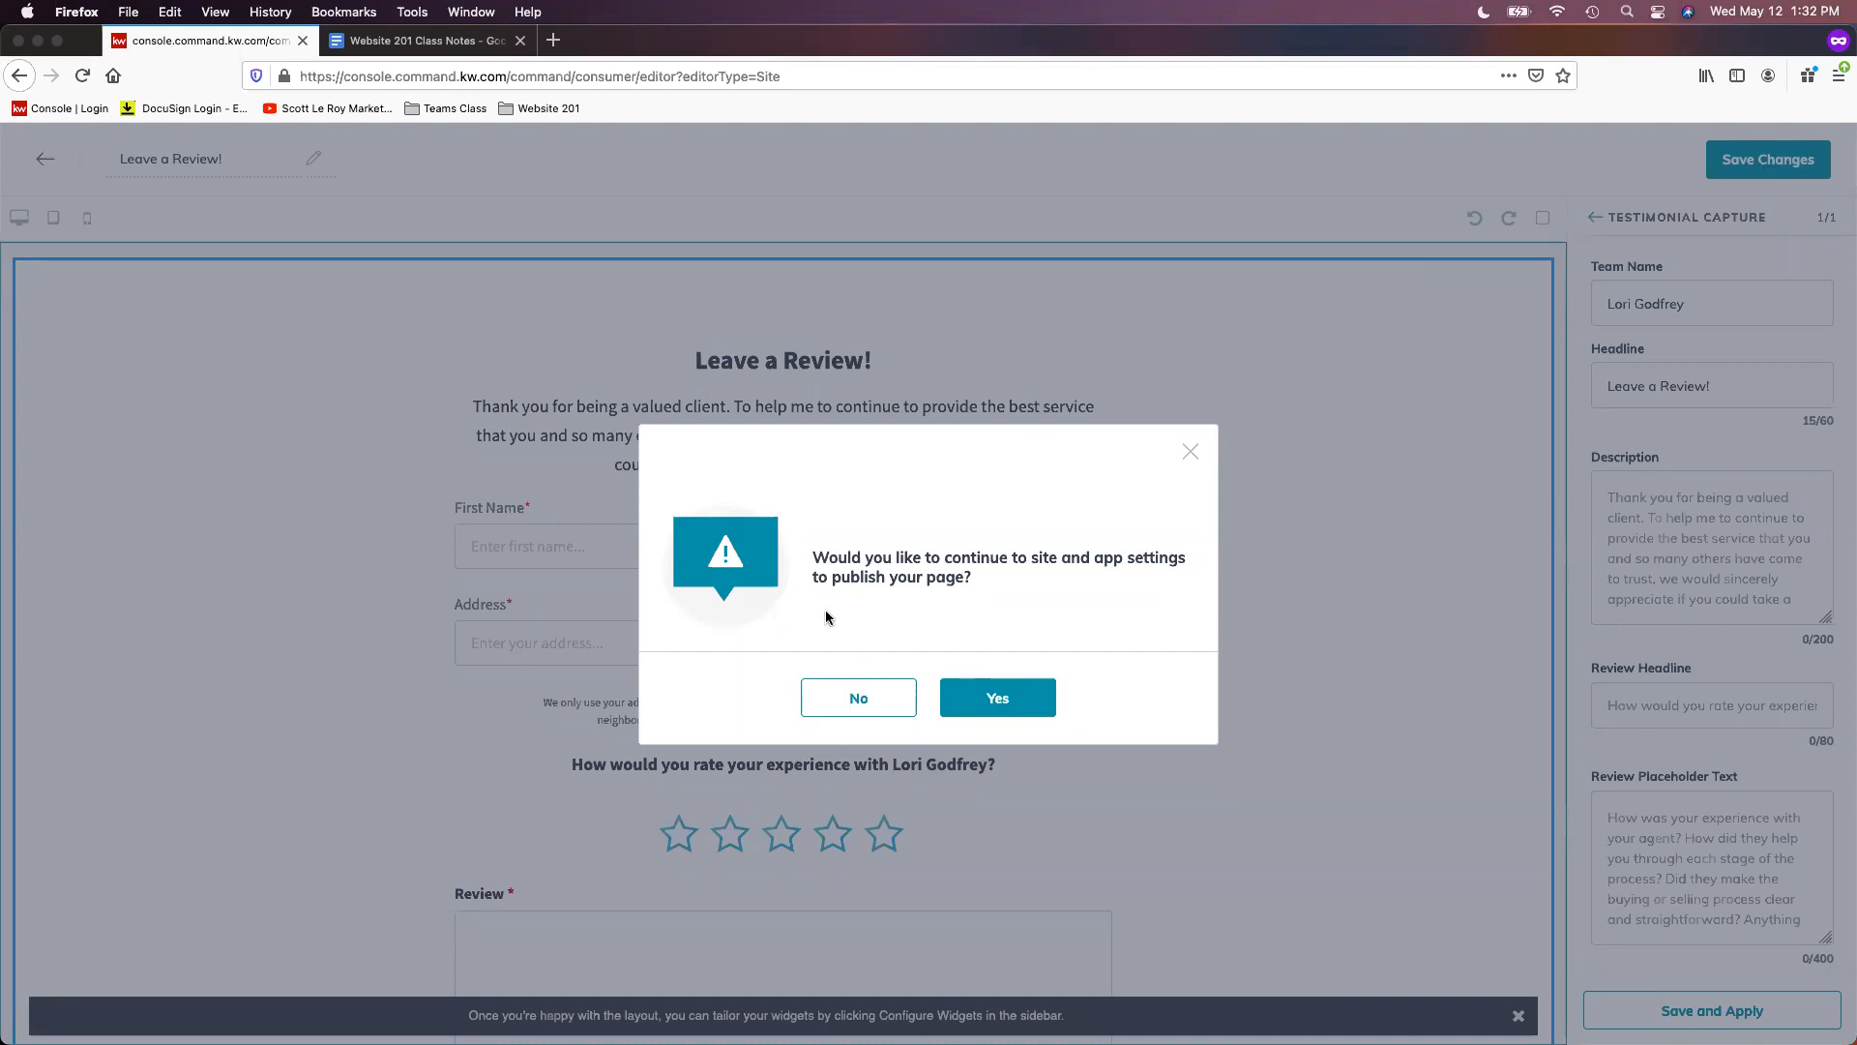
pyautogui.click(867, 705)
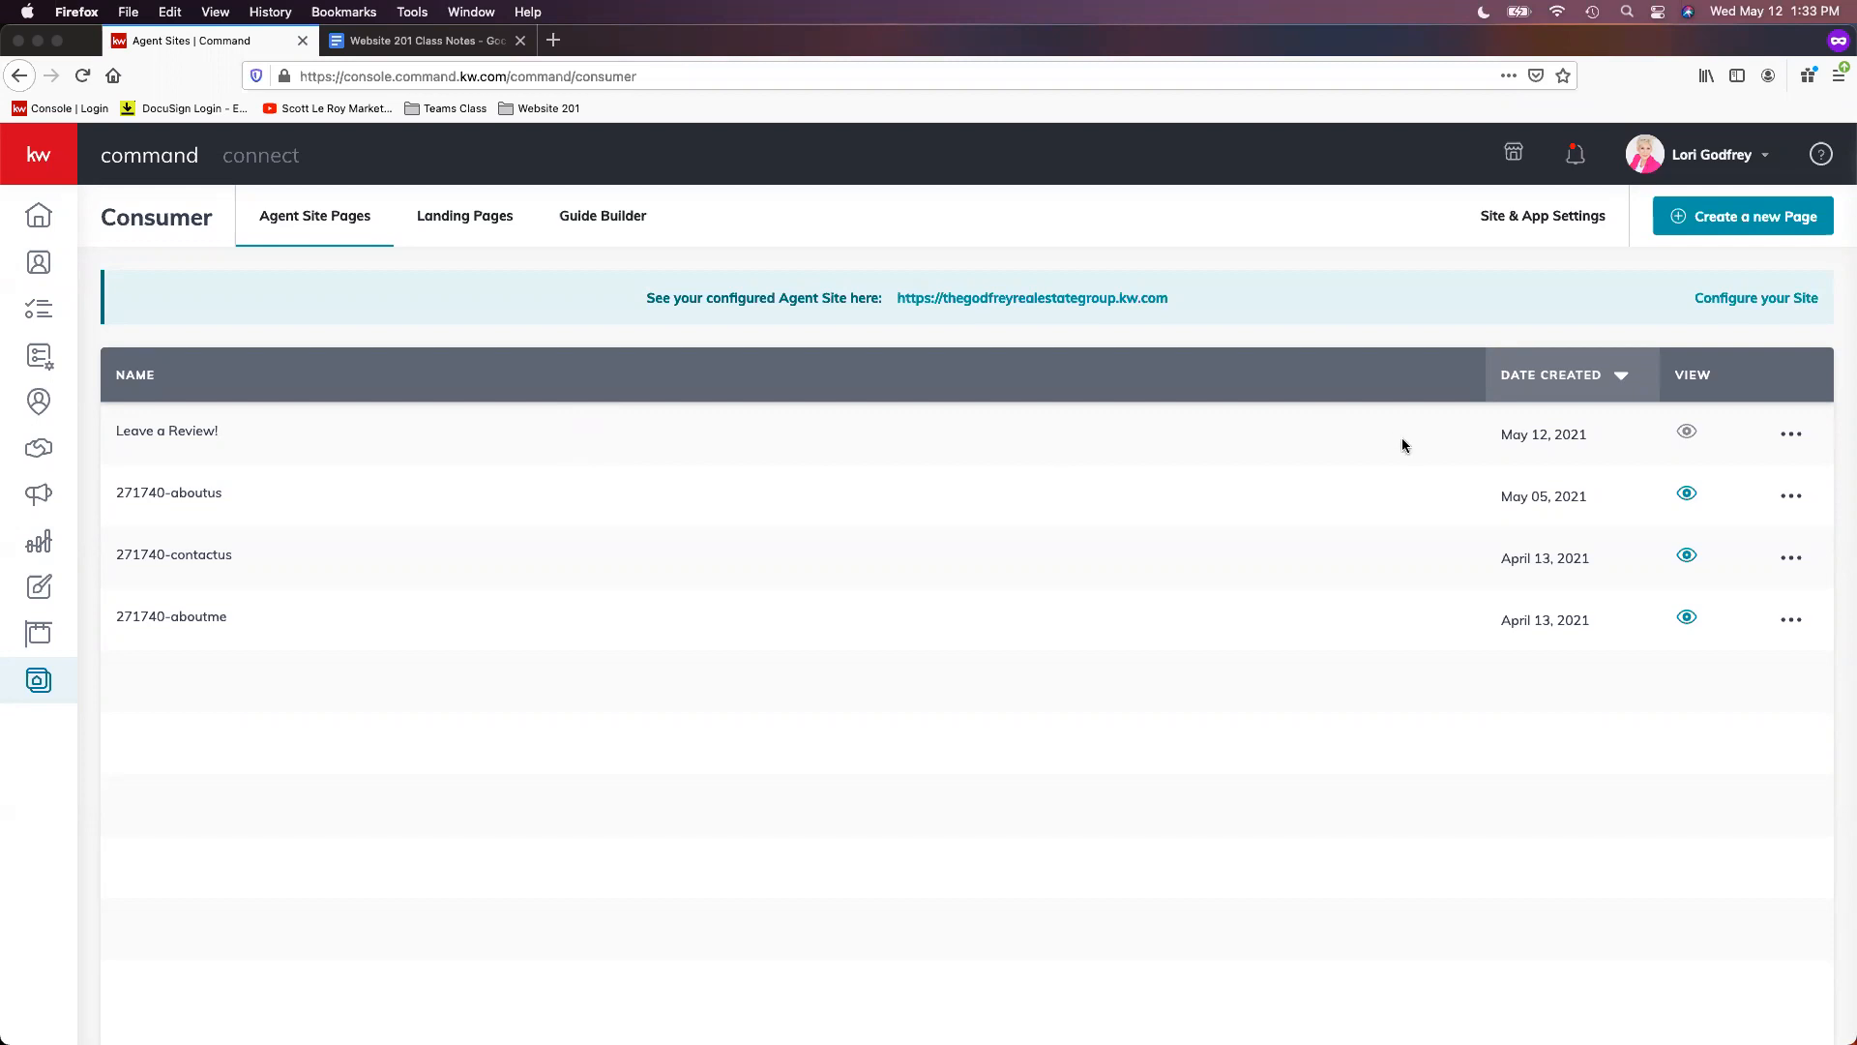
# - Create another On My Agent Site sub-page and select its default title 'new agent site sDOekOUF'
pyautogui.click(1742, 228)
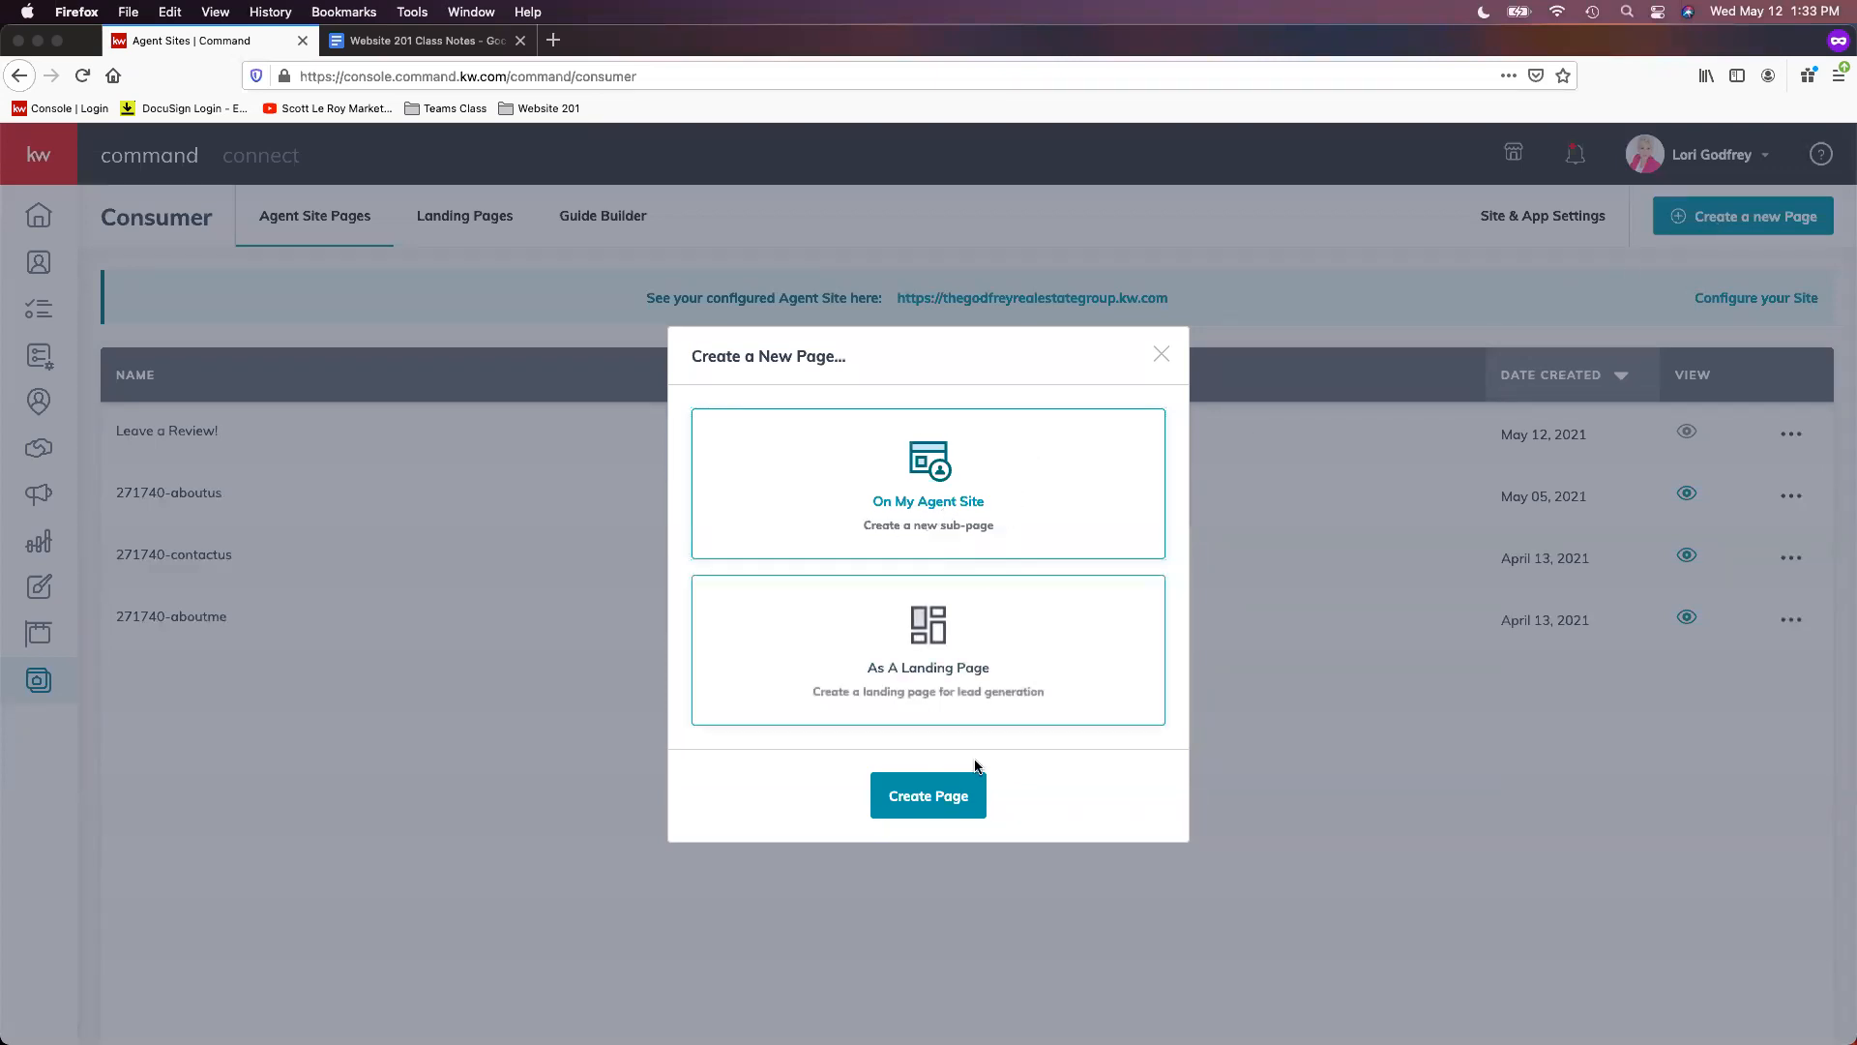
pyautogui.click(951, 806)
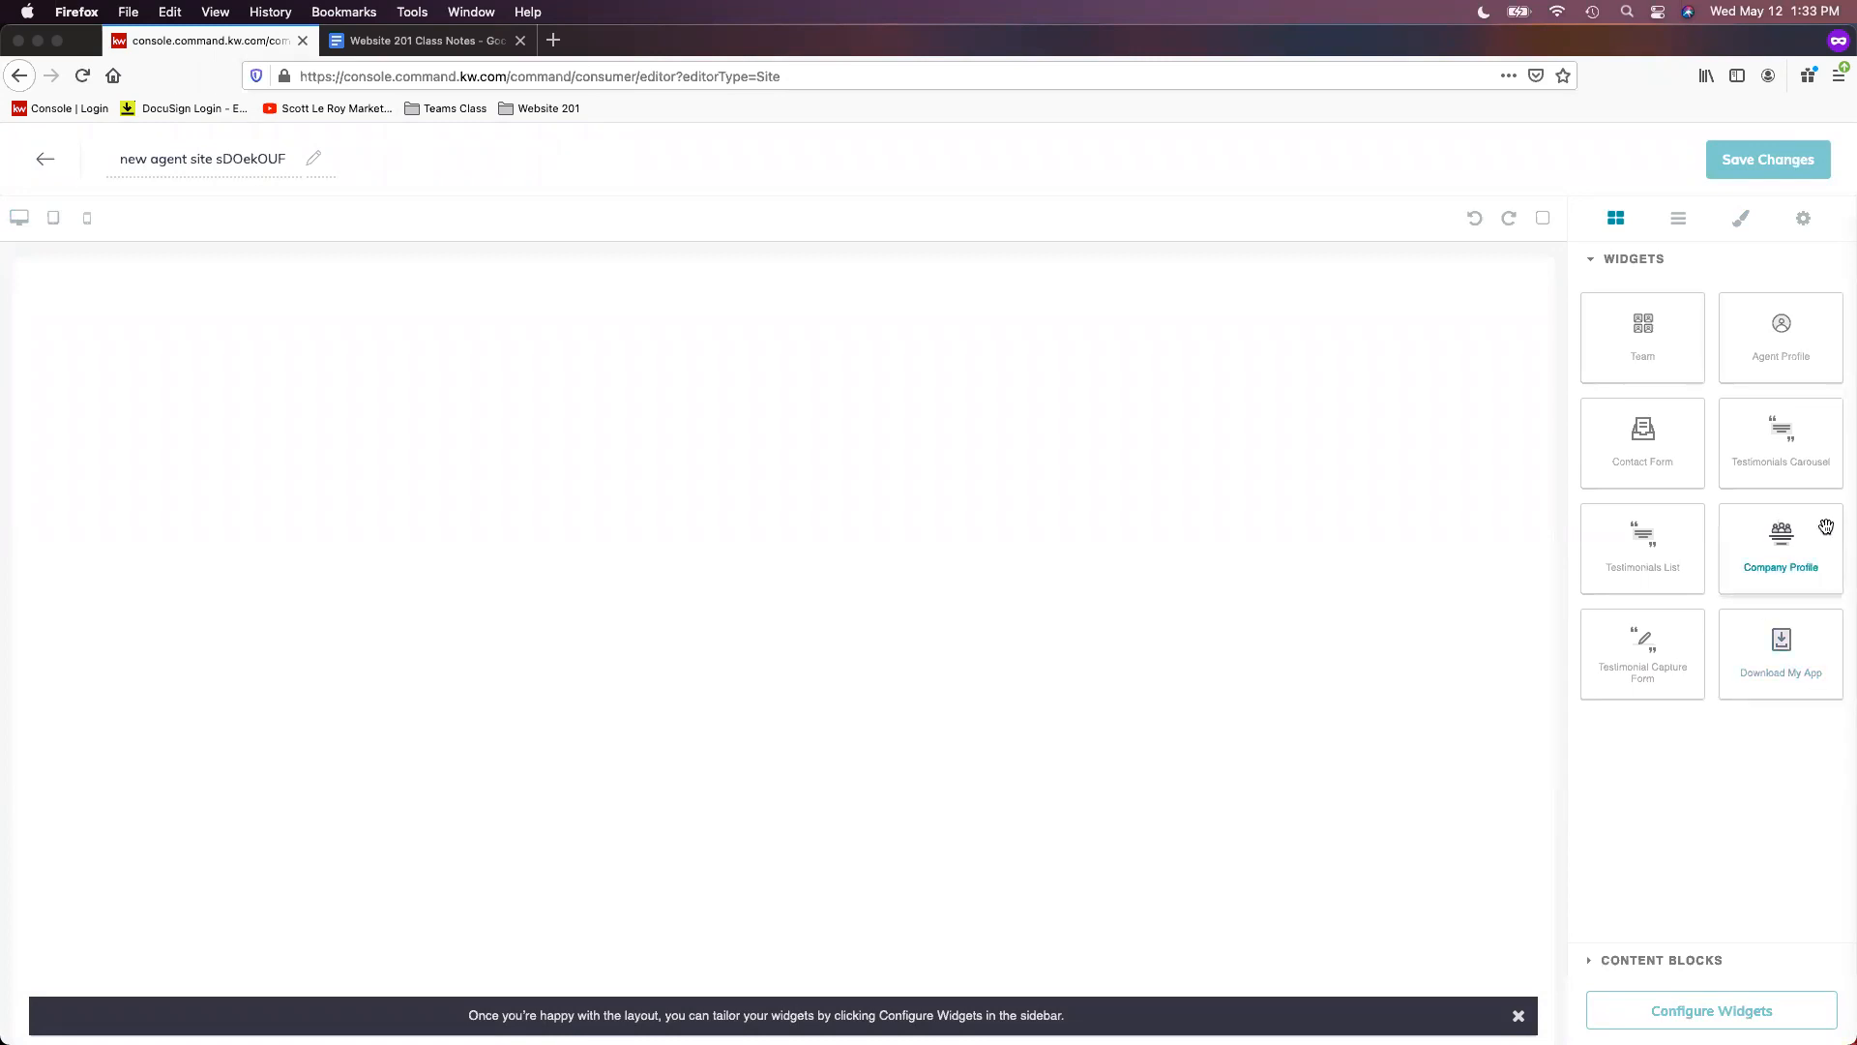
pyautogui.click(200, 158)
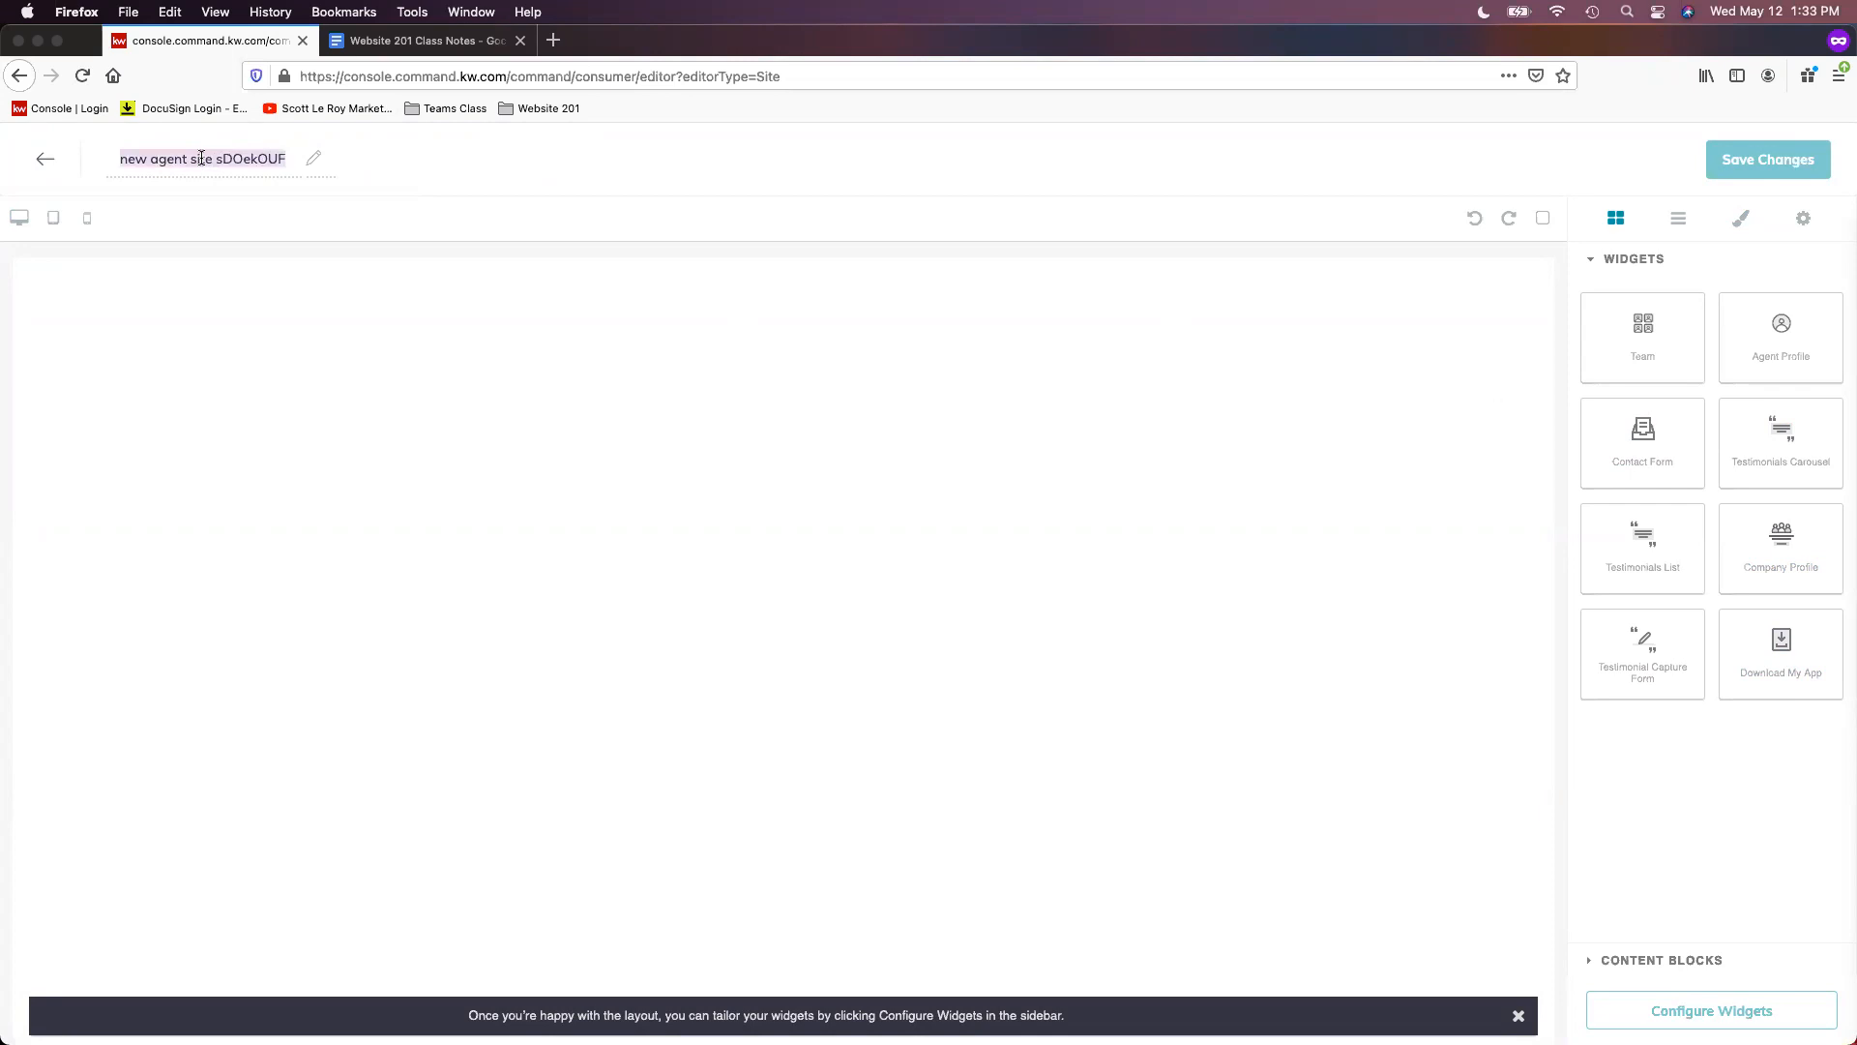
# - Title the page 'Mortgage Calc' and add the Download My App widget to the canvas
pyautogui.write('Mortgage Calc')
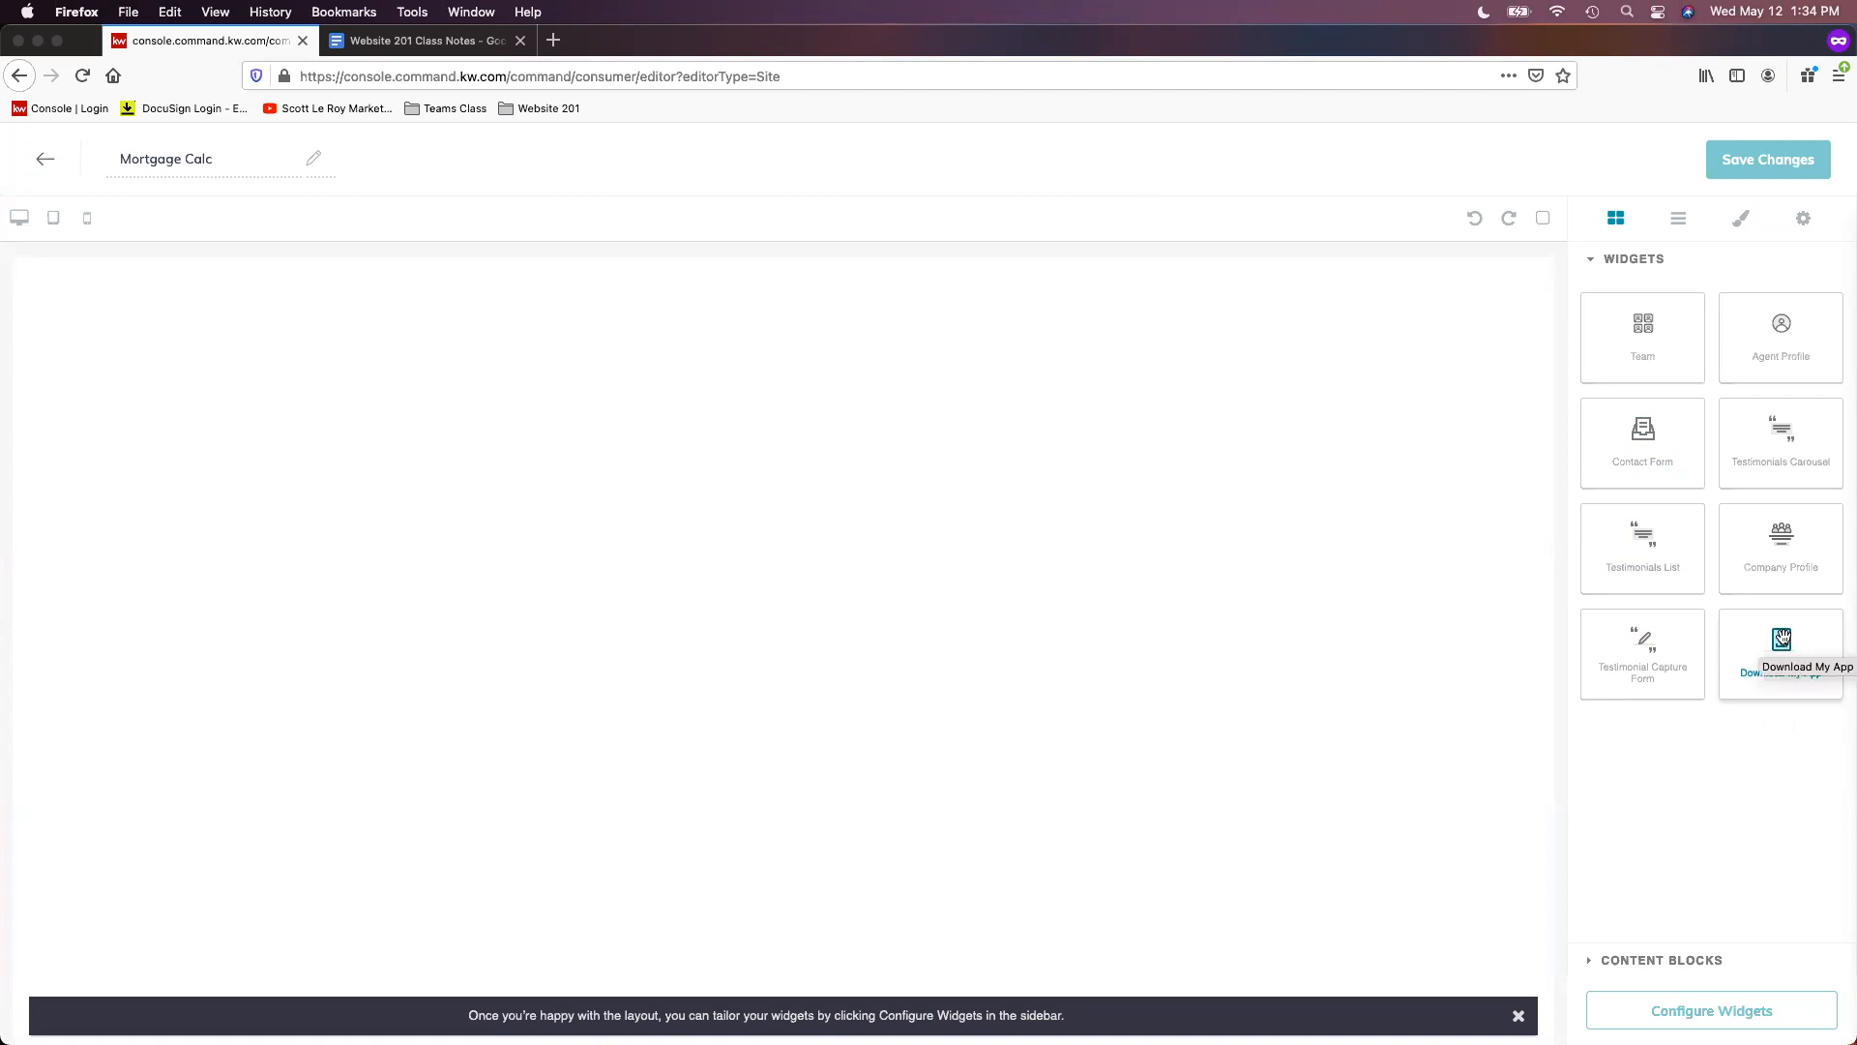
pyautogui.moveTo(1782, 638); pyautogui.dragTo(996, 406)
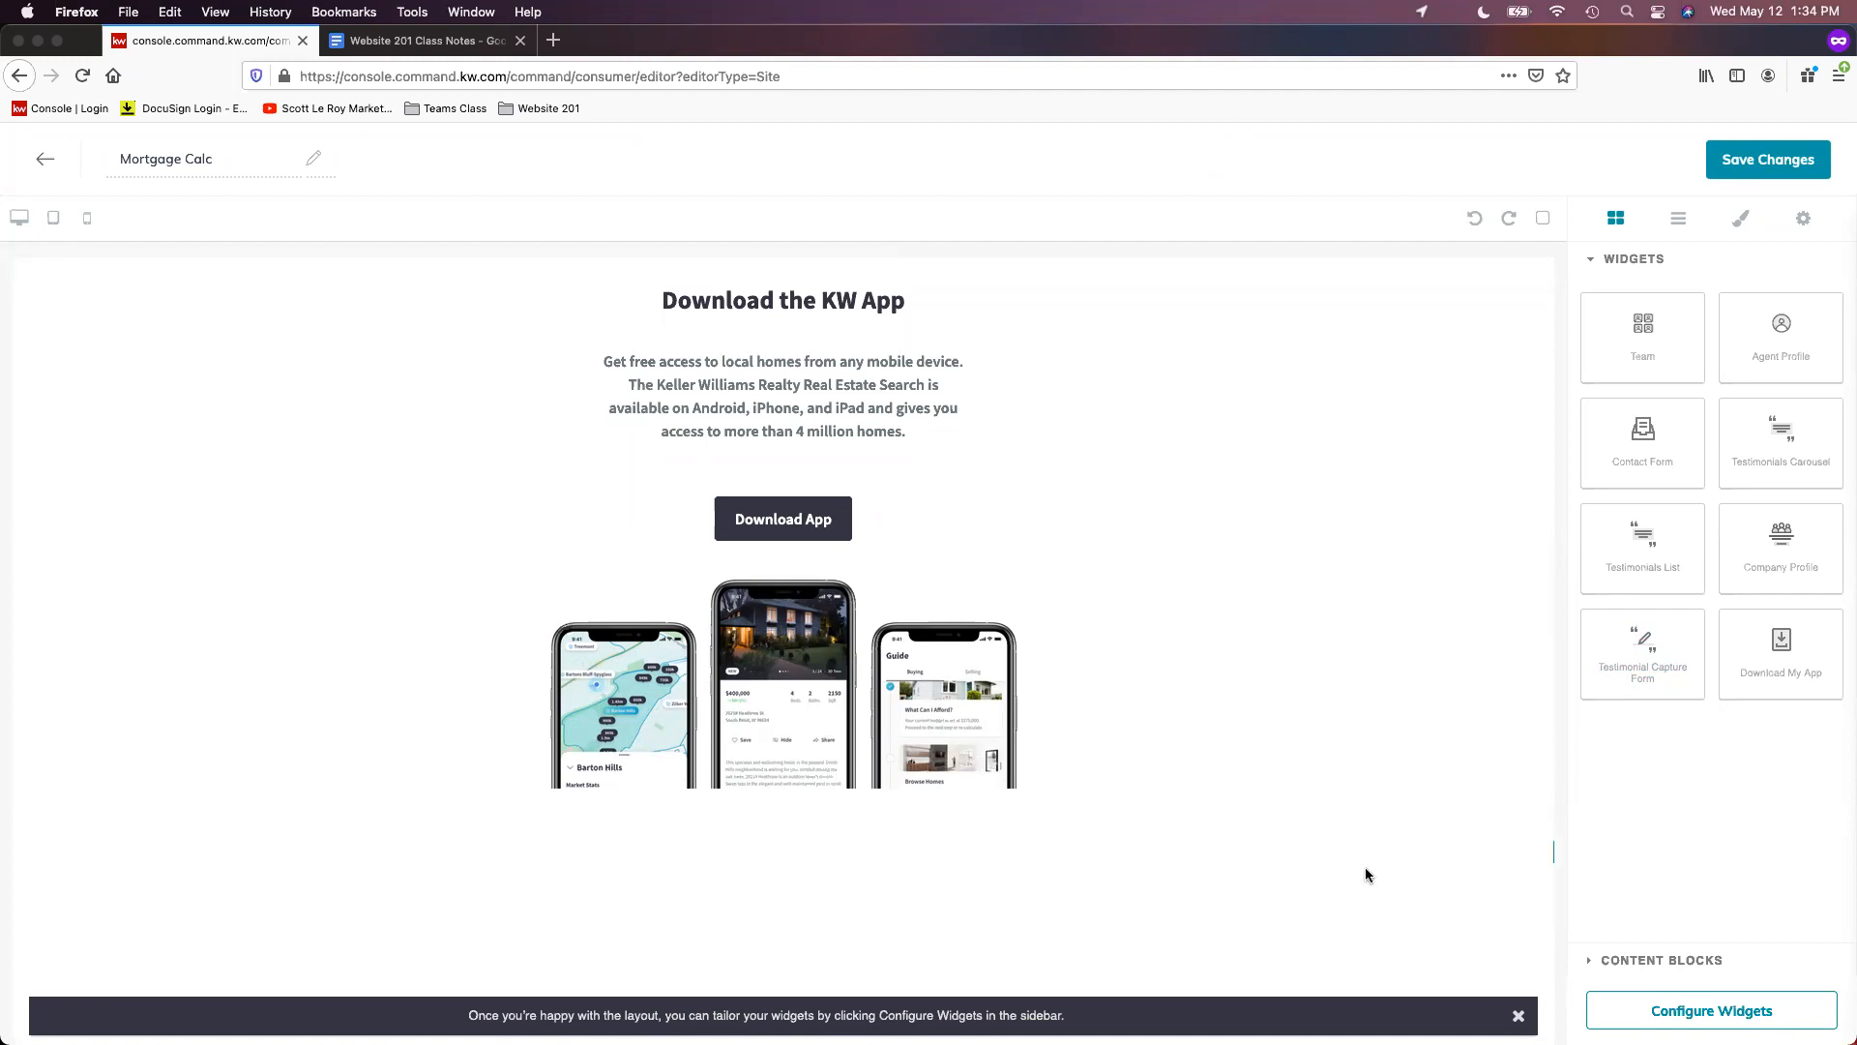
# - Add a Text content block above the Download the KW App section
pyautogui.click(1707, 961)
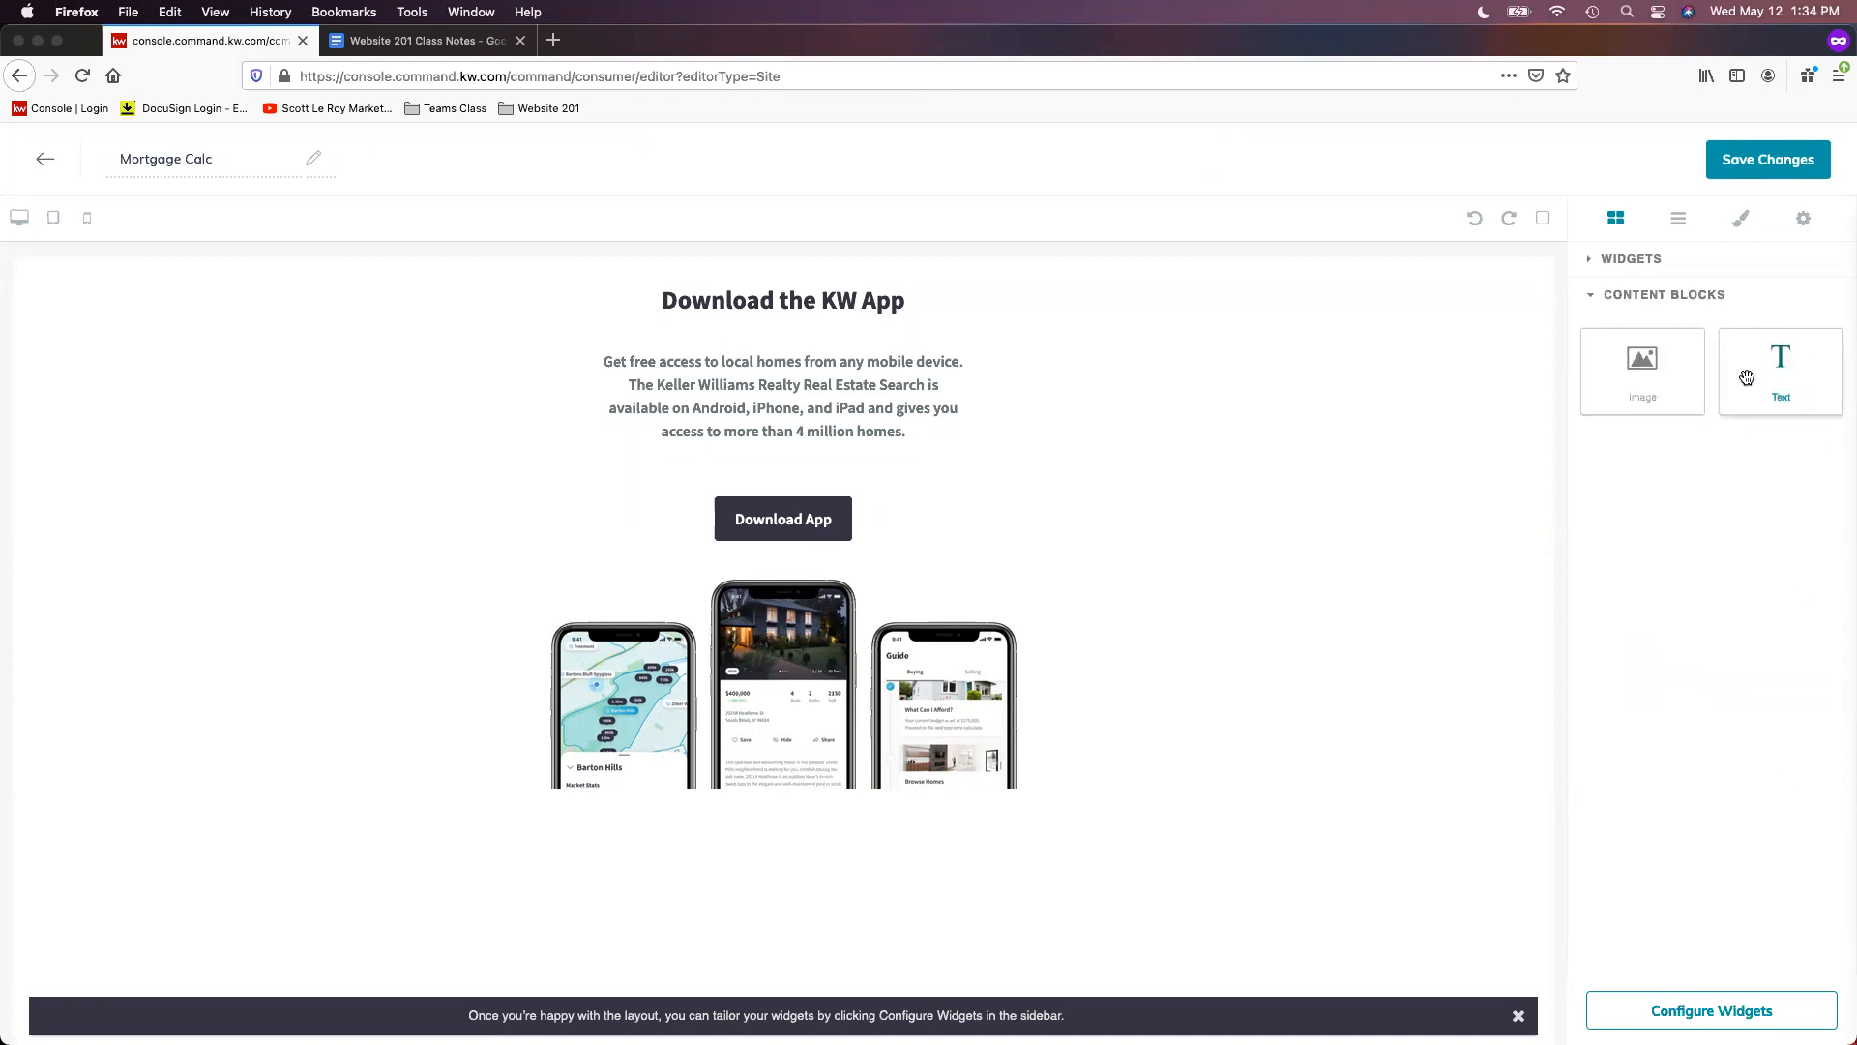
pyautogui.moveTo(1775, 359); pyautogui.dragTo(908, 338)
pyautogui.moveTo(898, 310); pyautogui.dragTo(862, 296)
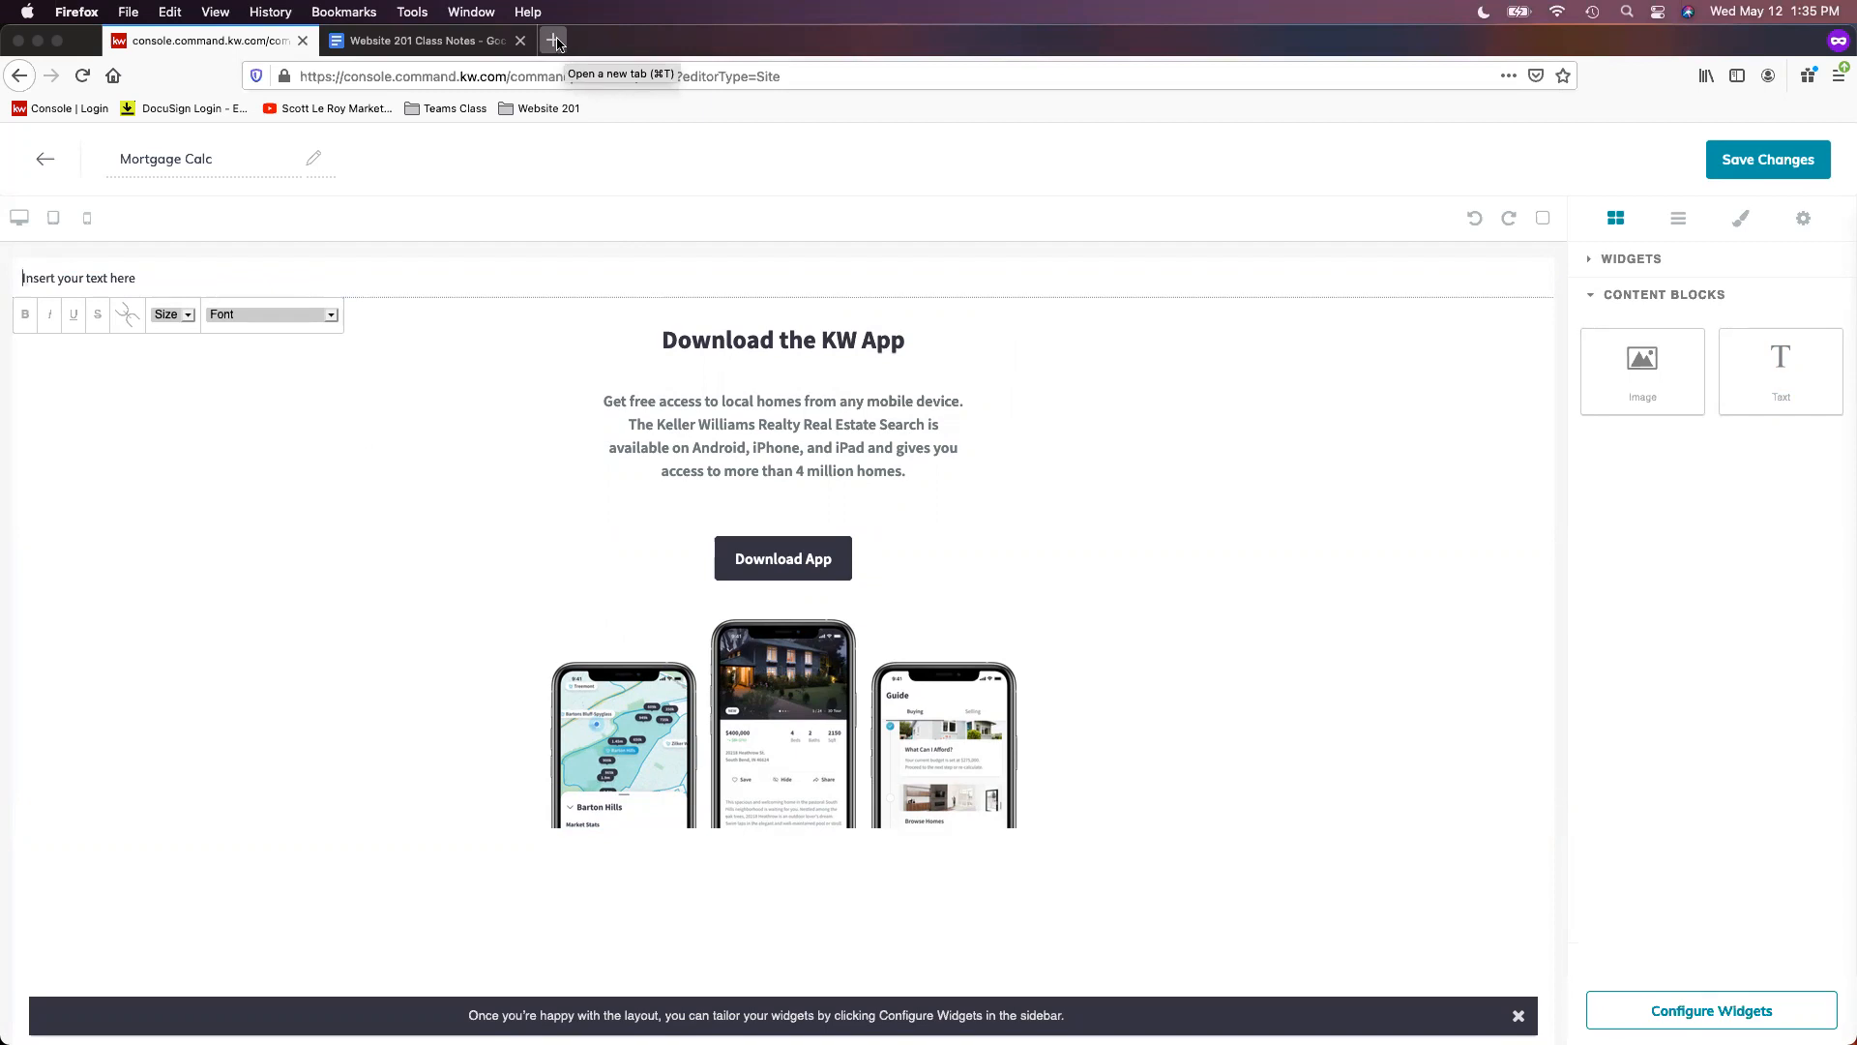
# - Open the mortgage calculator bookmark from the class bookmarks folder in a new tab
pyautogui.click(554, 111)
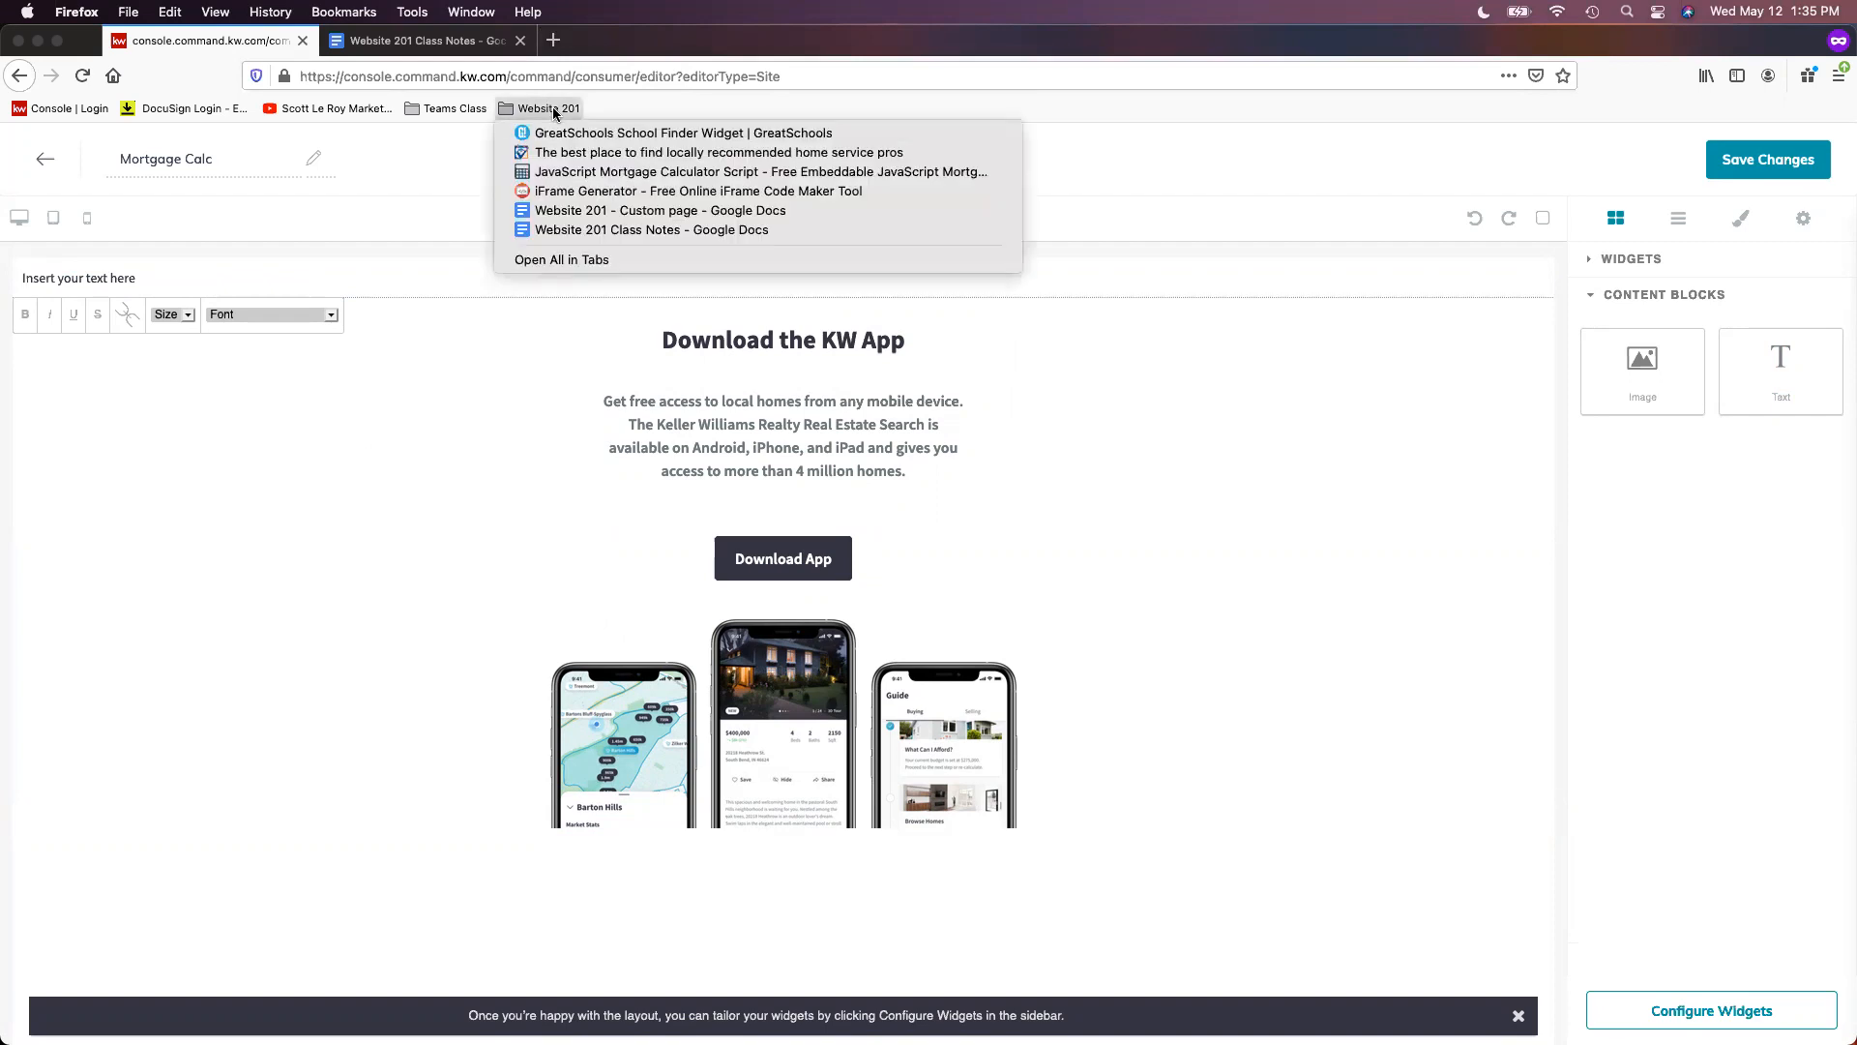
pyautogui.rightClick(570, 174)
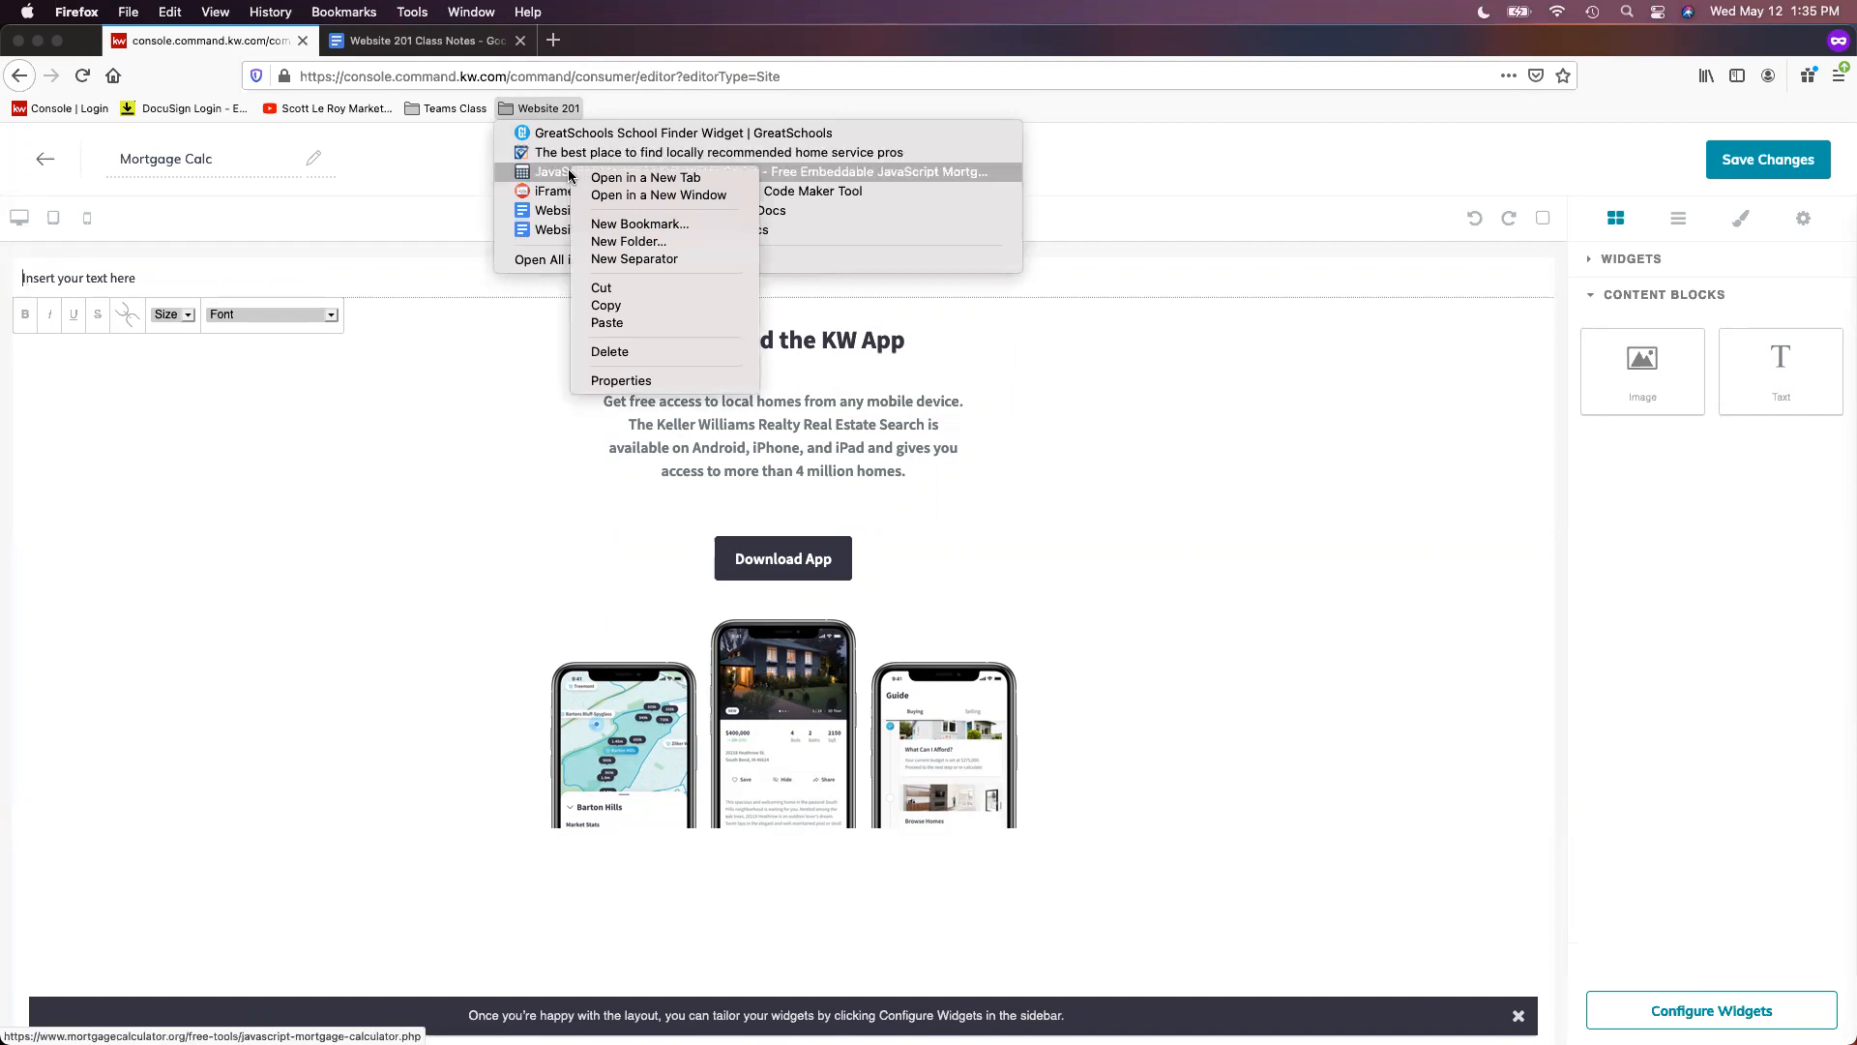
pyautogui.click(628, 181)
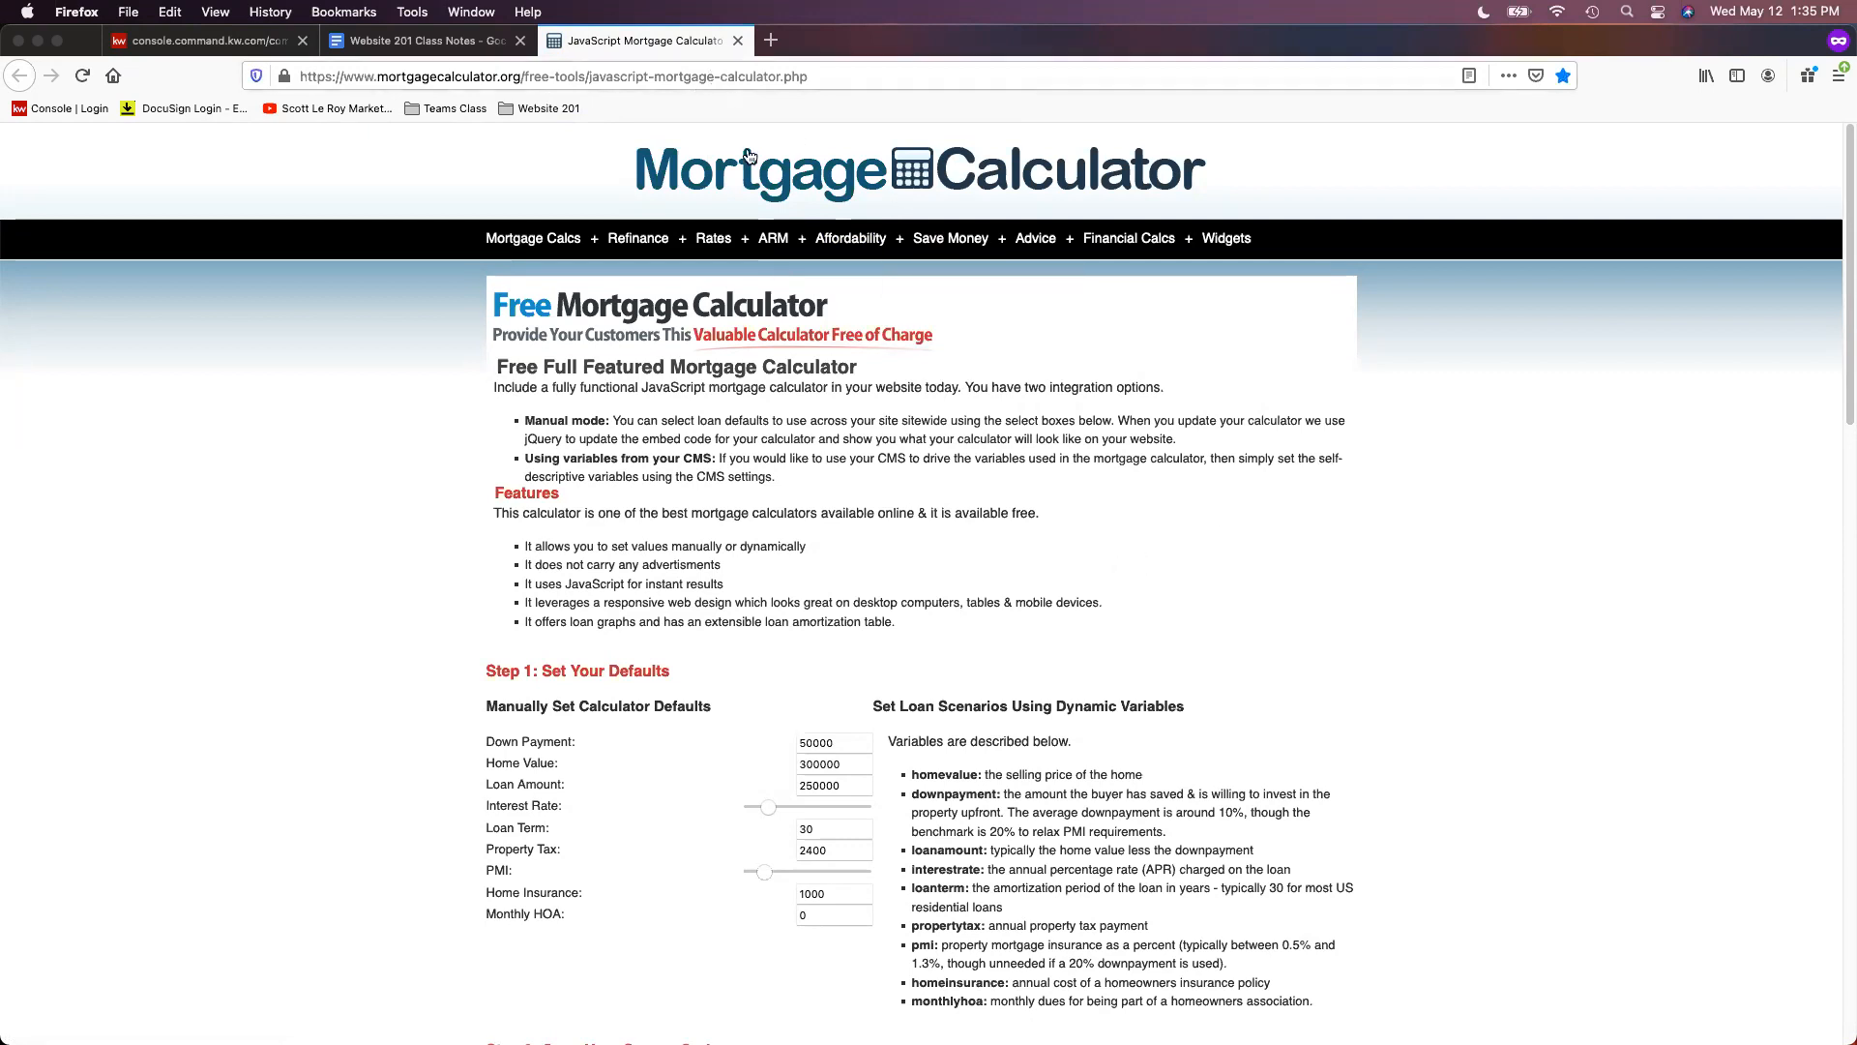
pyautogui.click(713, 76)
pyautogui.rightClick(717, 77)
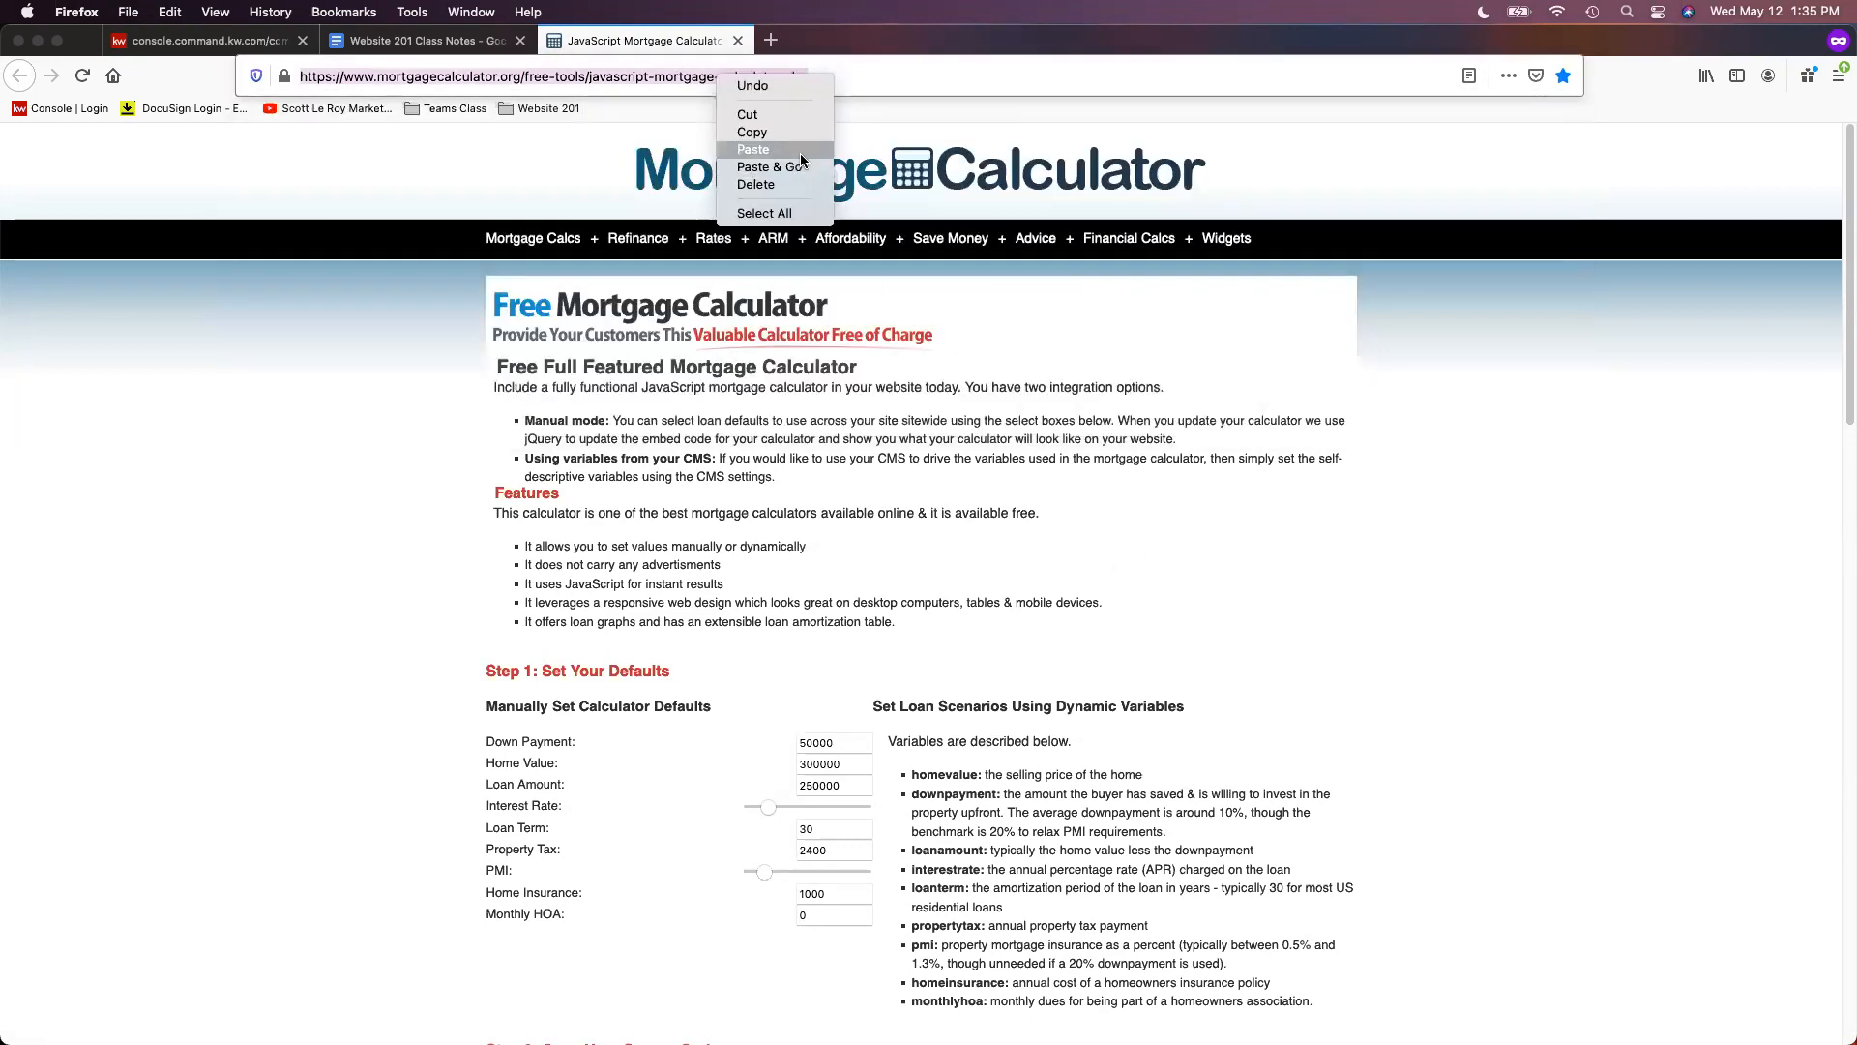
pyautogui.click(752, 131)
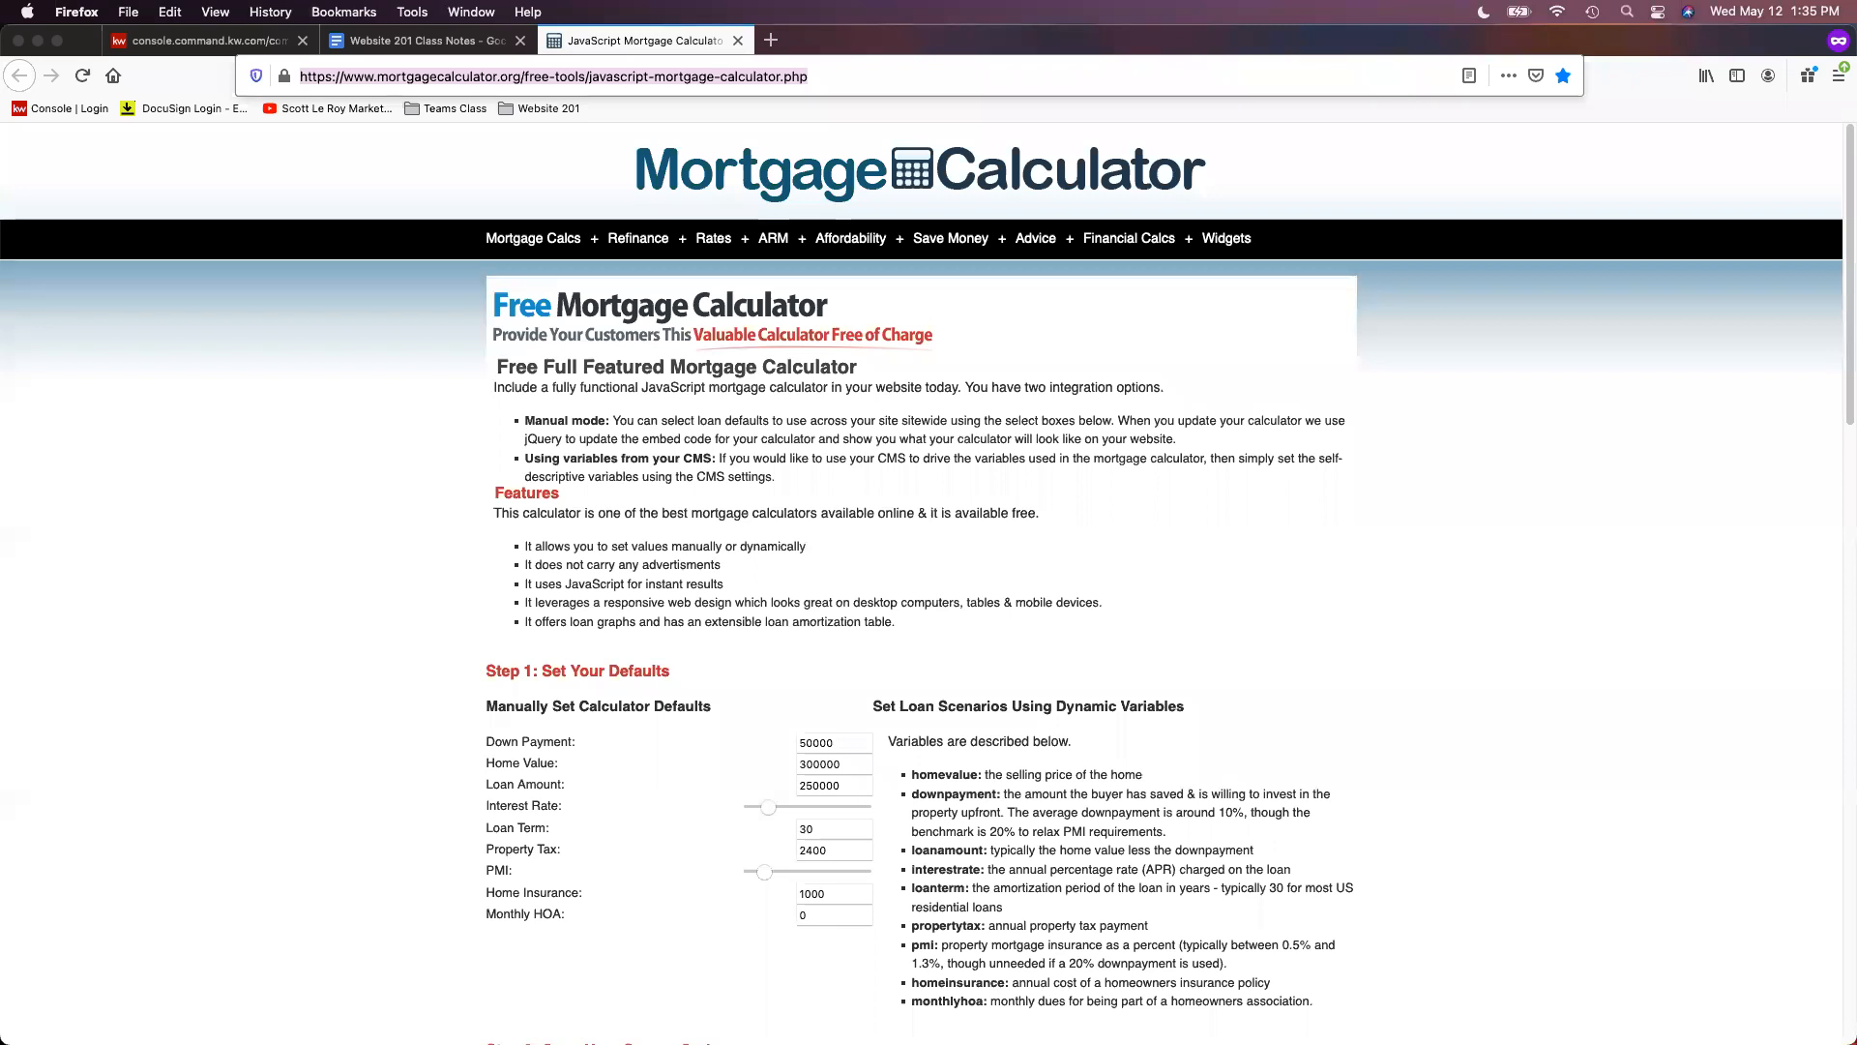
# - Copy the calculator's 'Step 2: Copy Your Source Code' embed code to the clipboard
pyautogui.click(1571, 558)
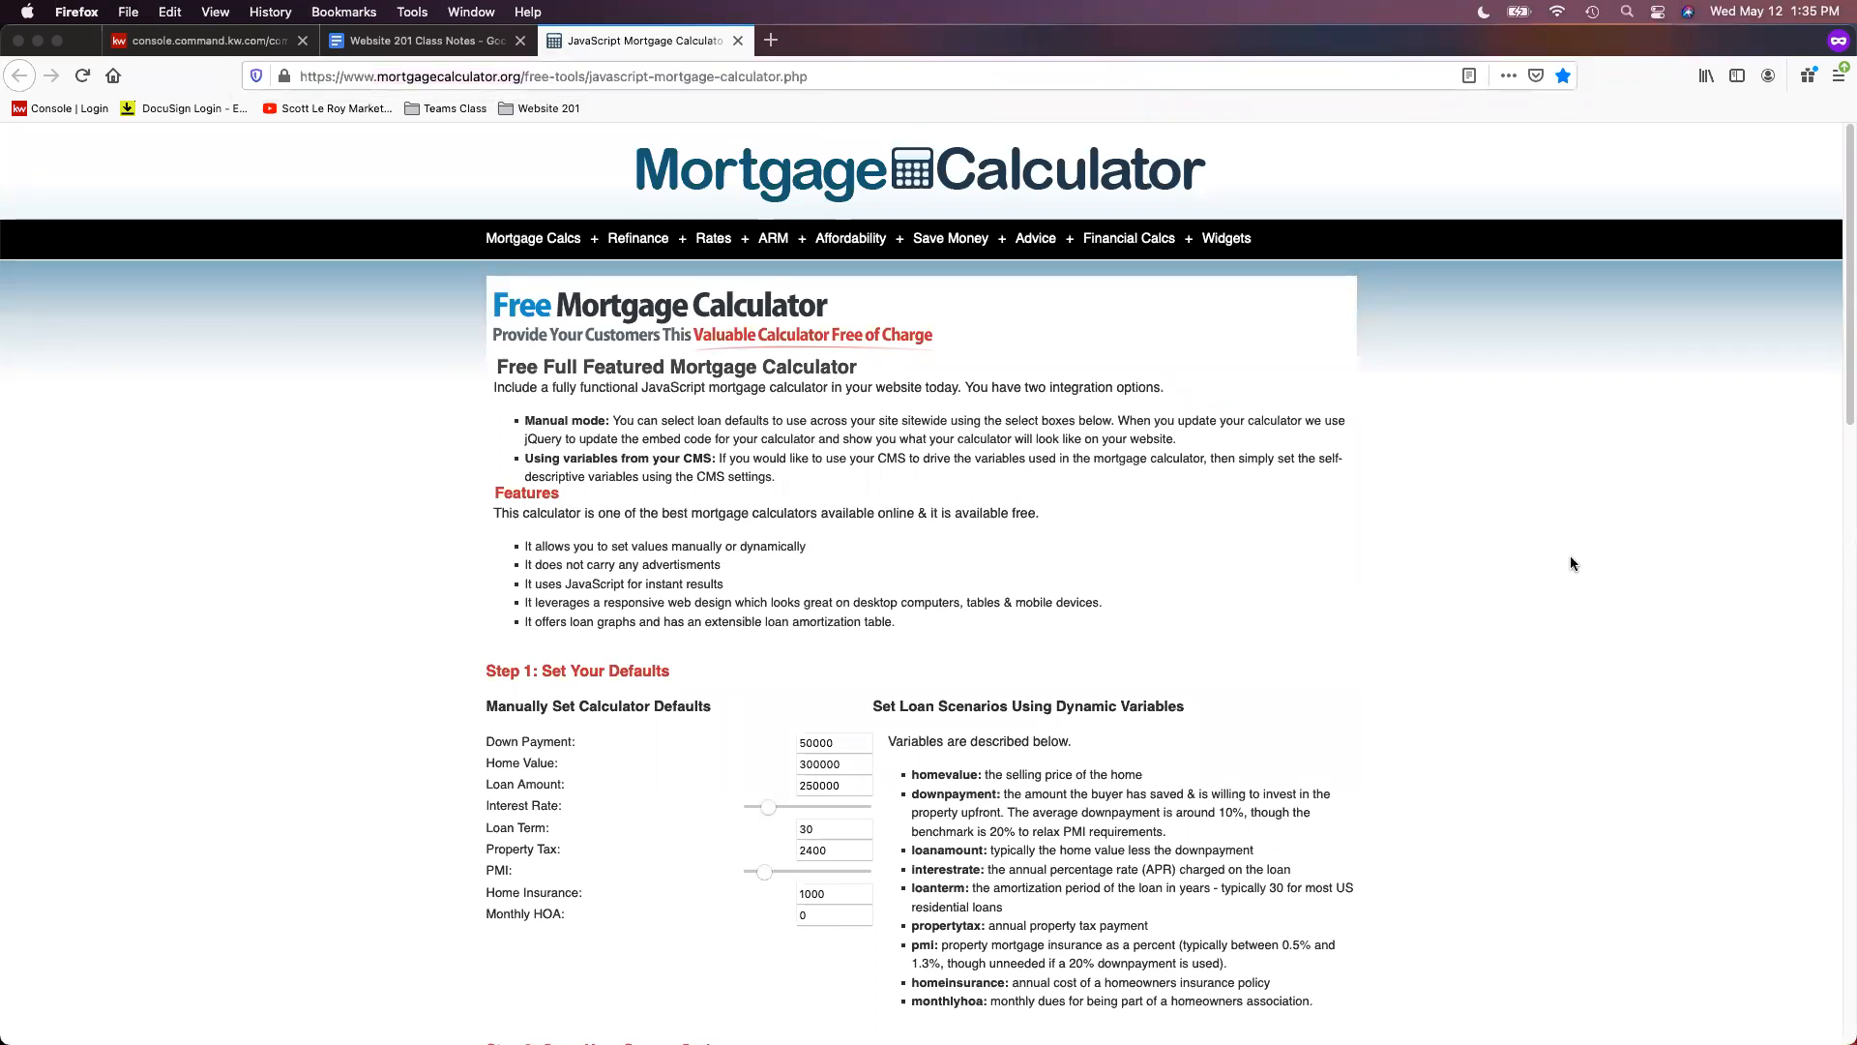
pyautogui.scroll(-1, 1571, 557)
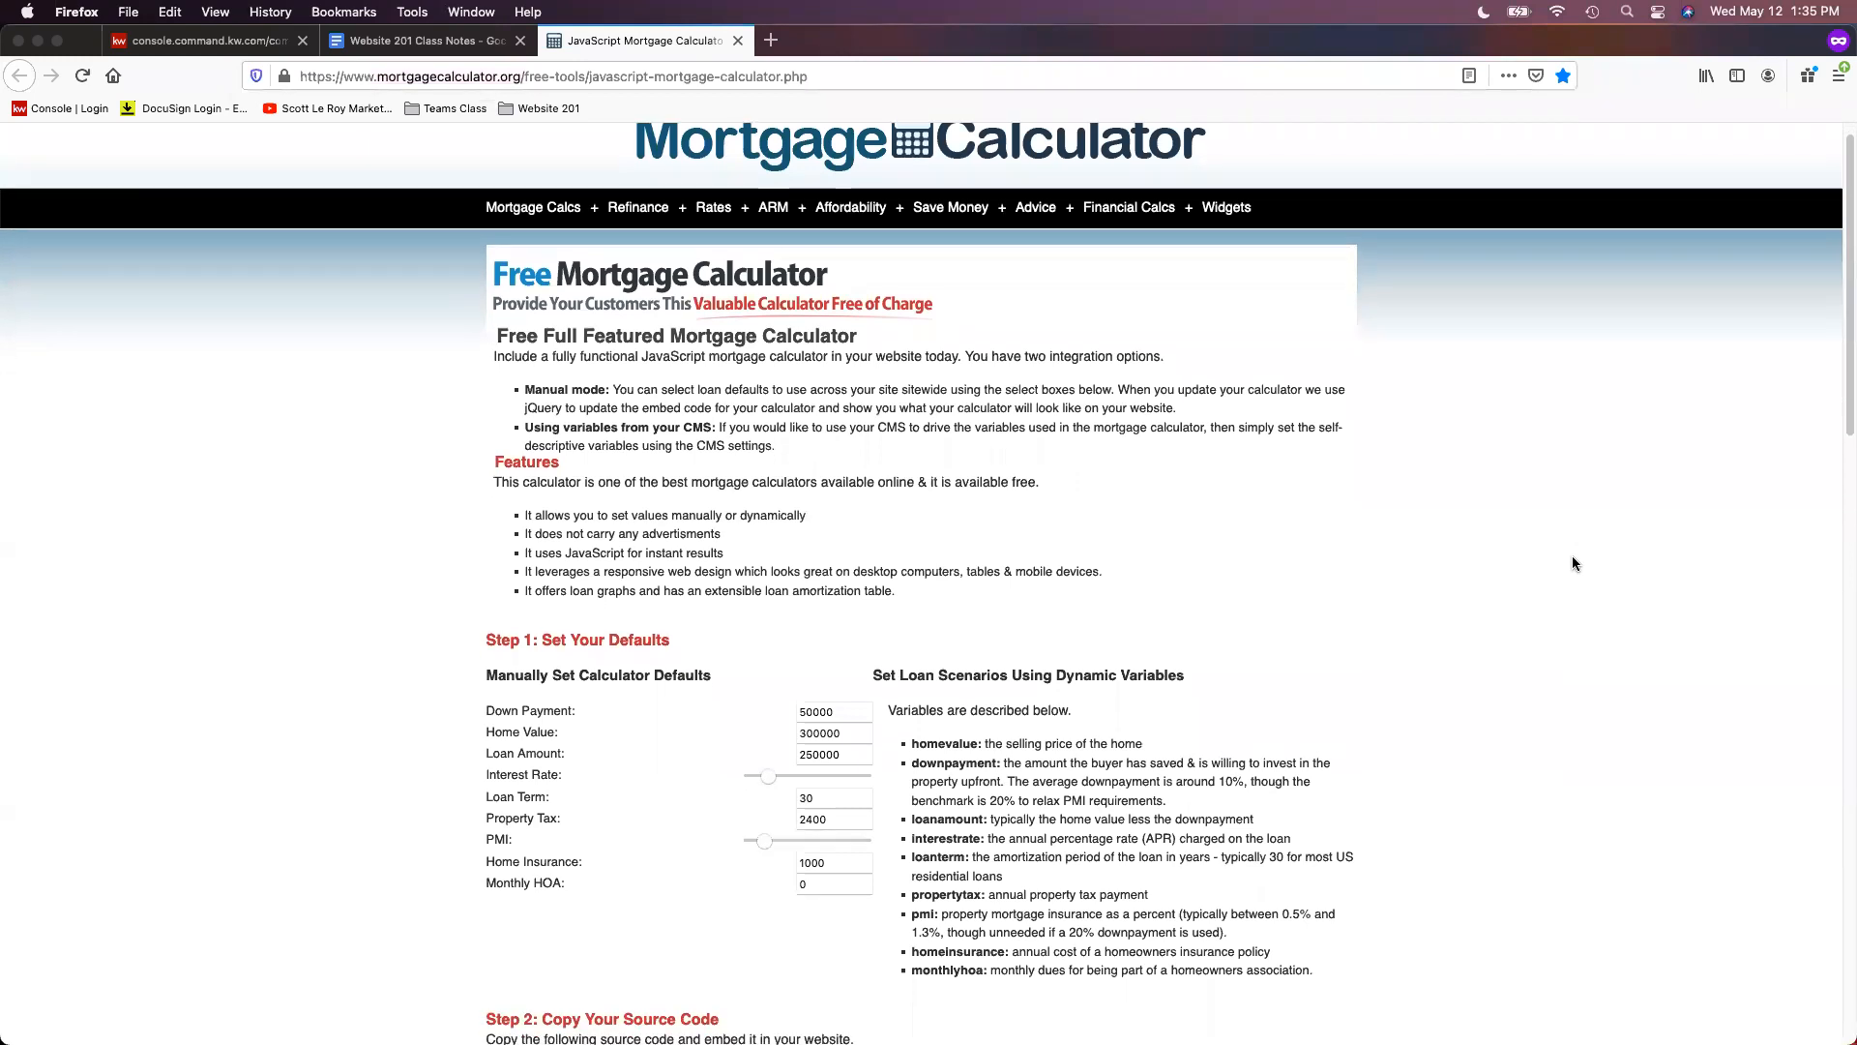
pyautogui.scroll(-3, 1573, 563)
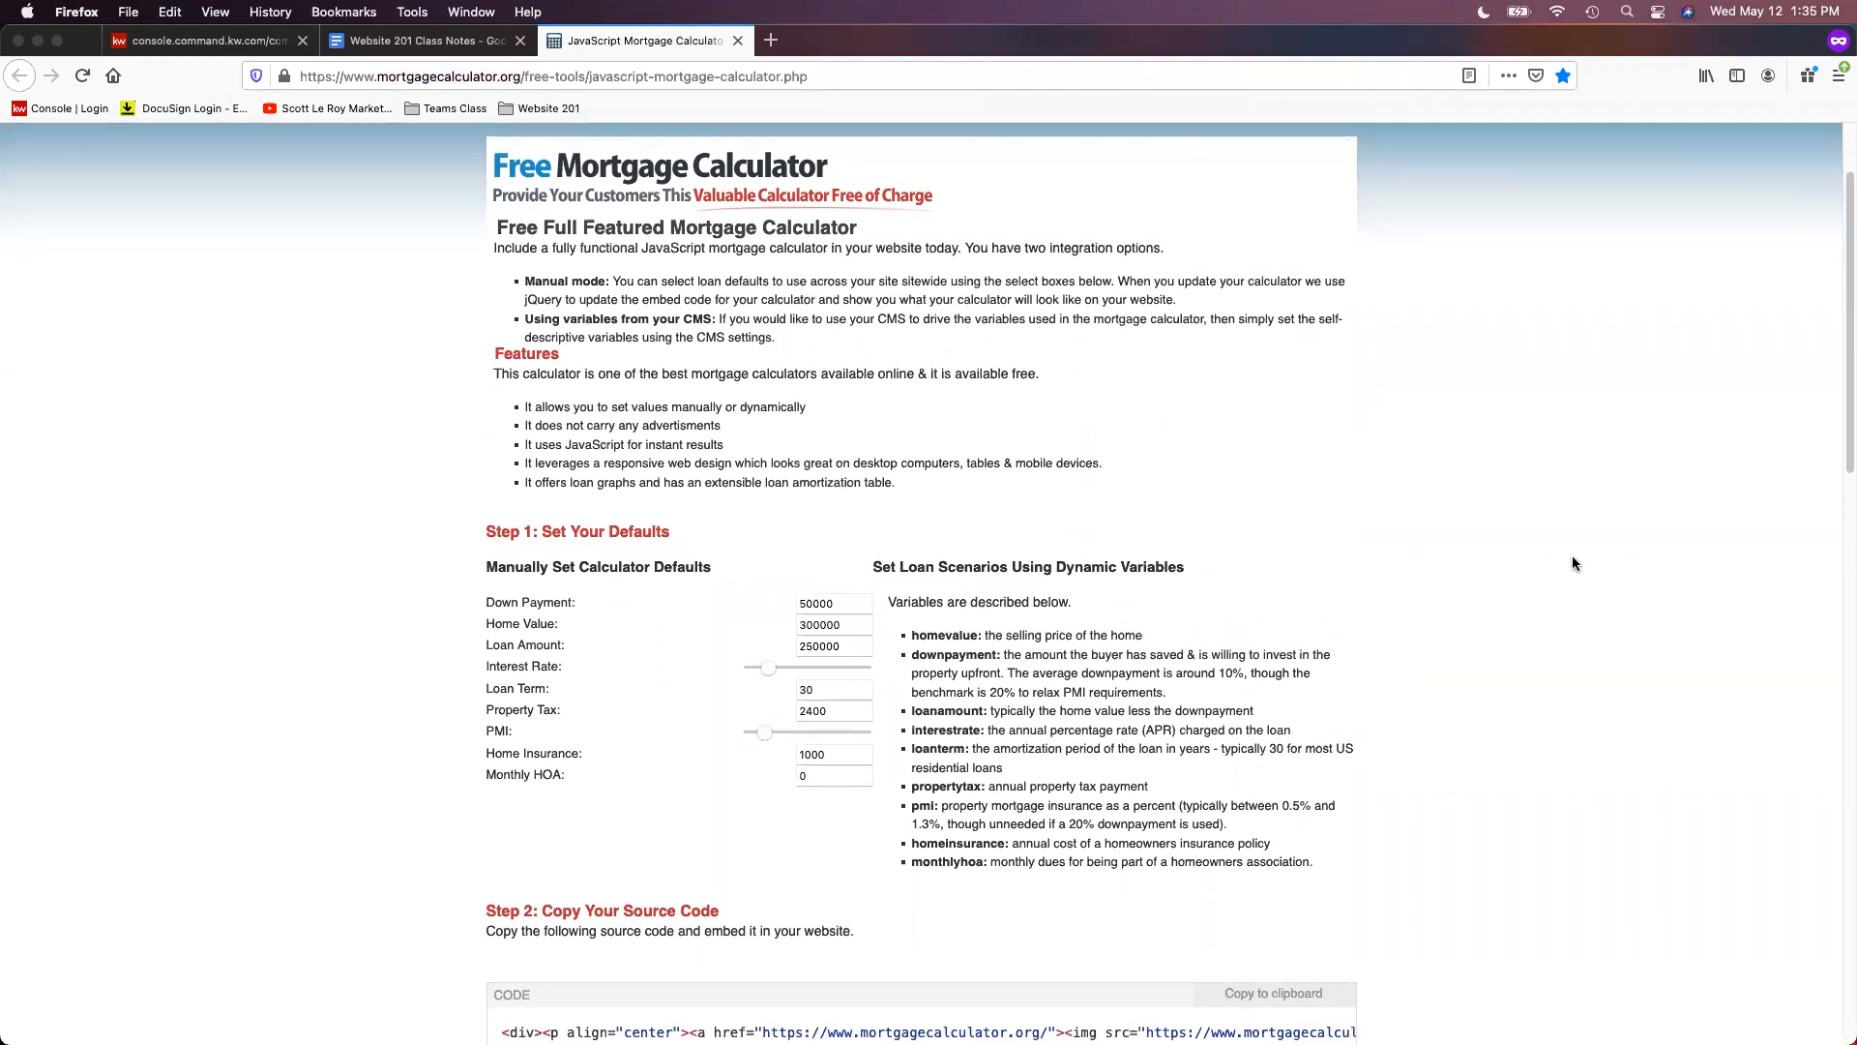
pyautogui.scroll(-7, 1573, 563)
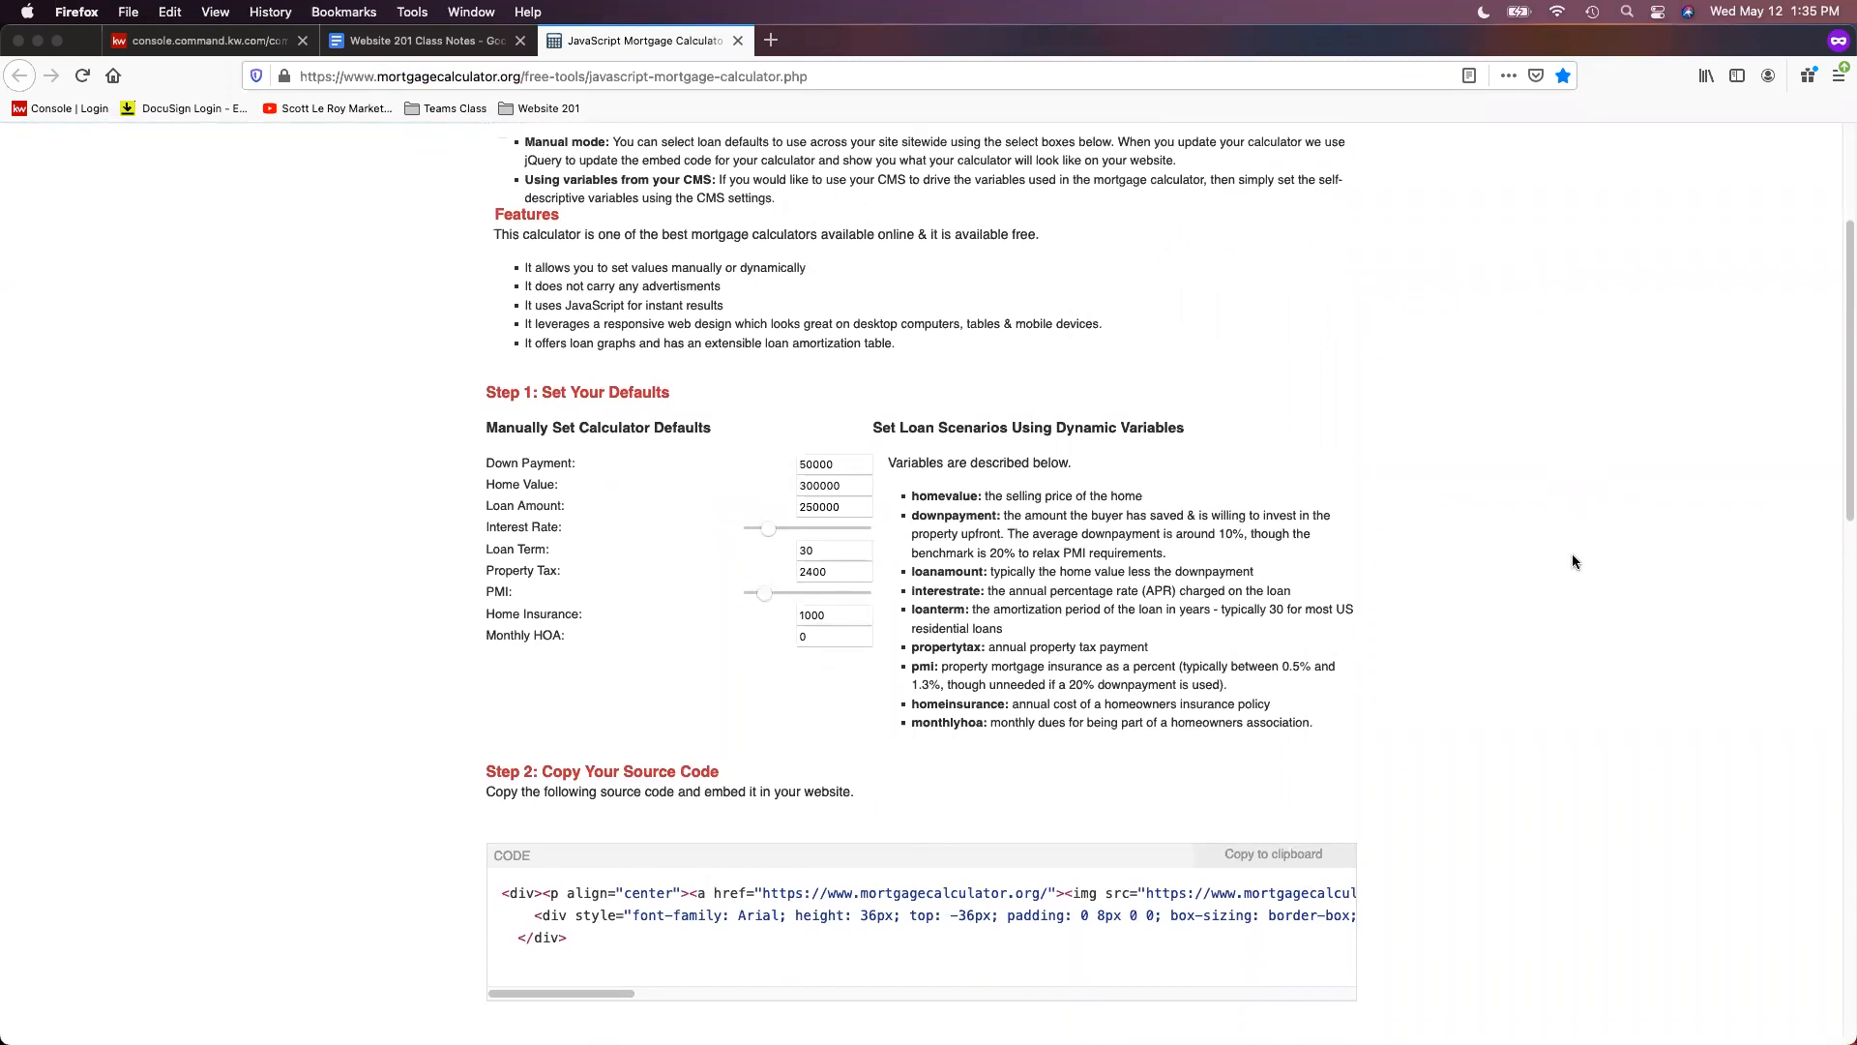
pyautogui.scroll(-3, 1573, 561)
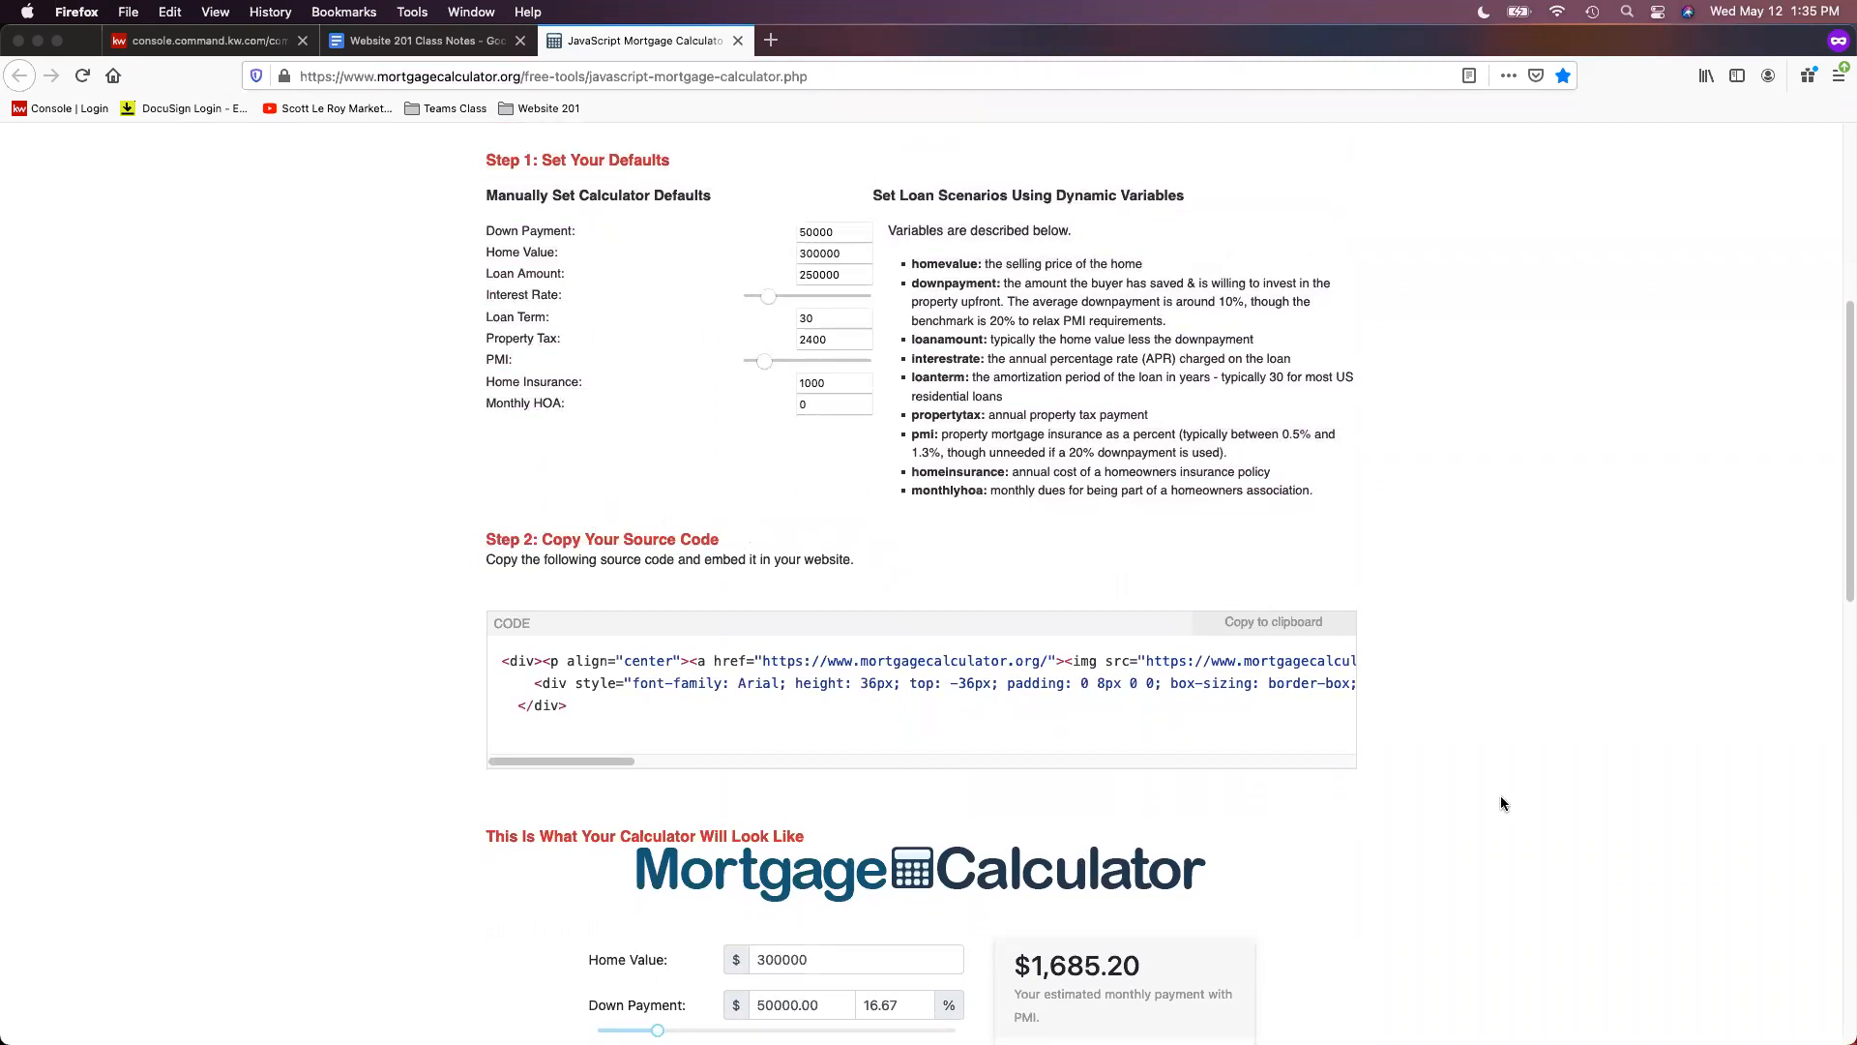
pyautogui.scroll(-2, 1501, 803)
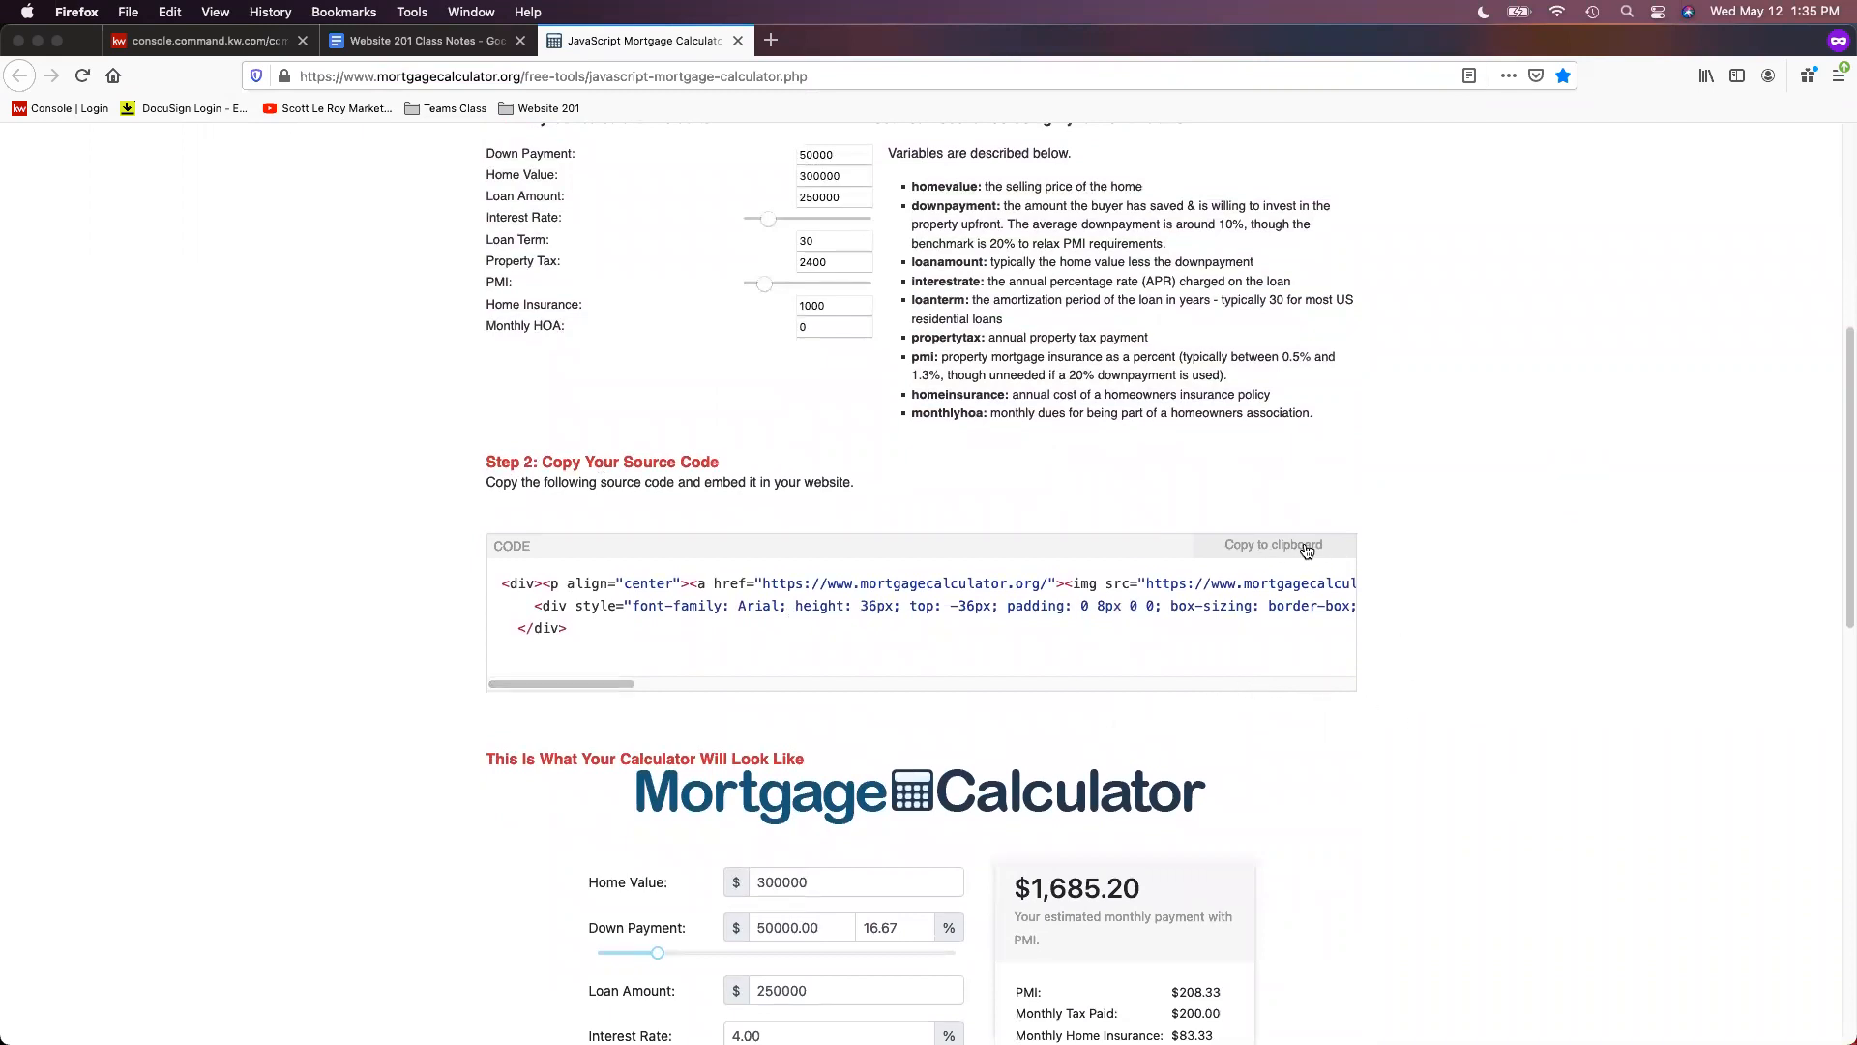
pyautogui.click(1254, 555)
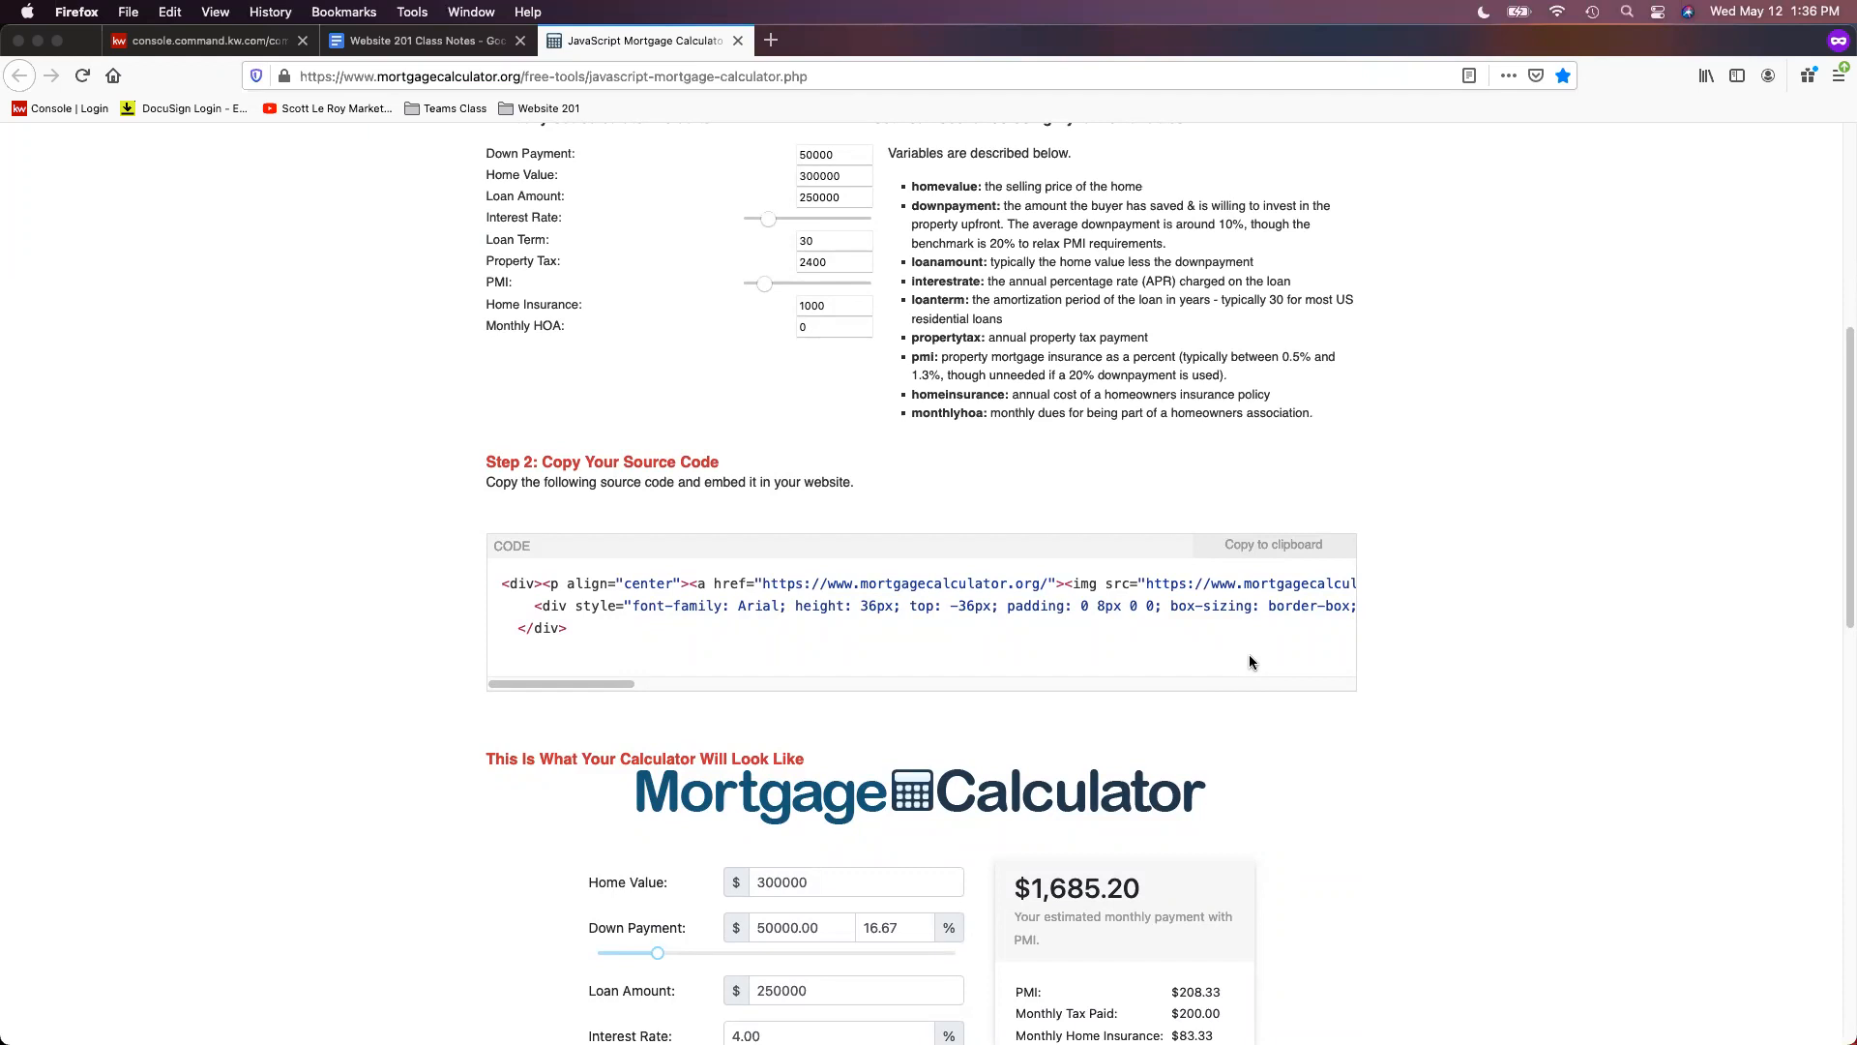
# - Replace the Mortgage Calc text block's 'Insert your text here' placeholder with the pasted embed code
pyautogui.click(184, 44)
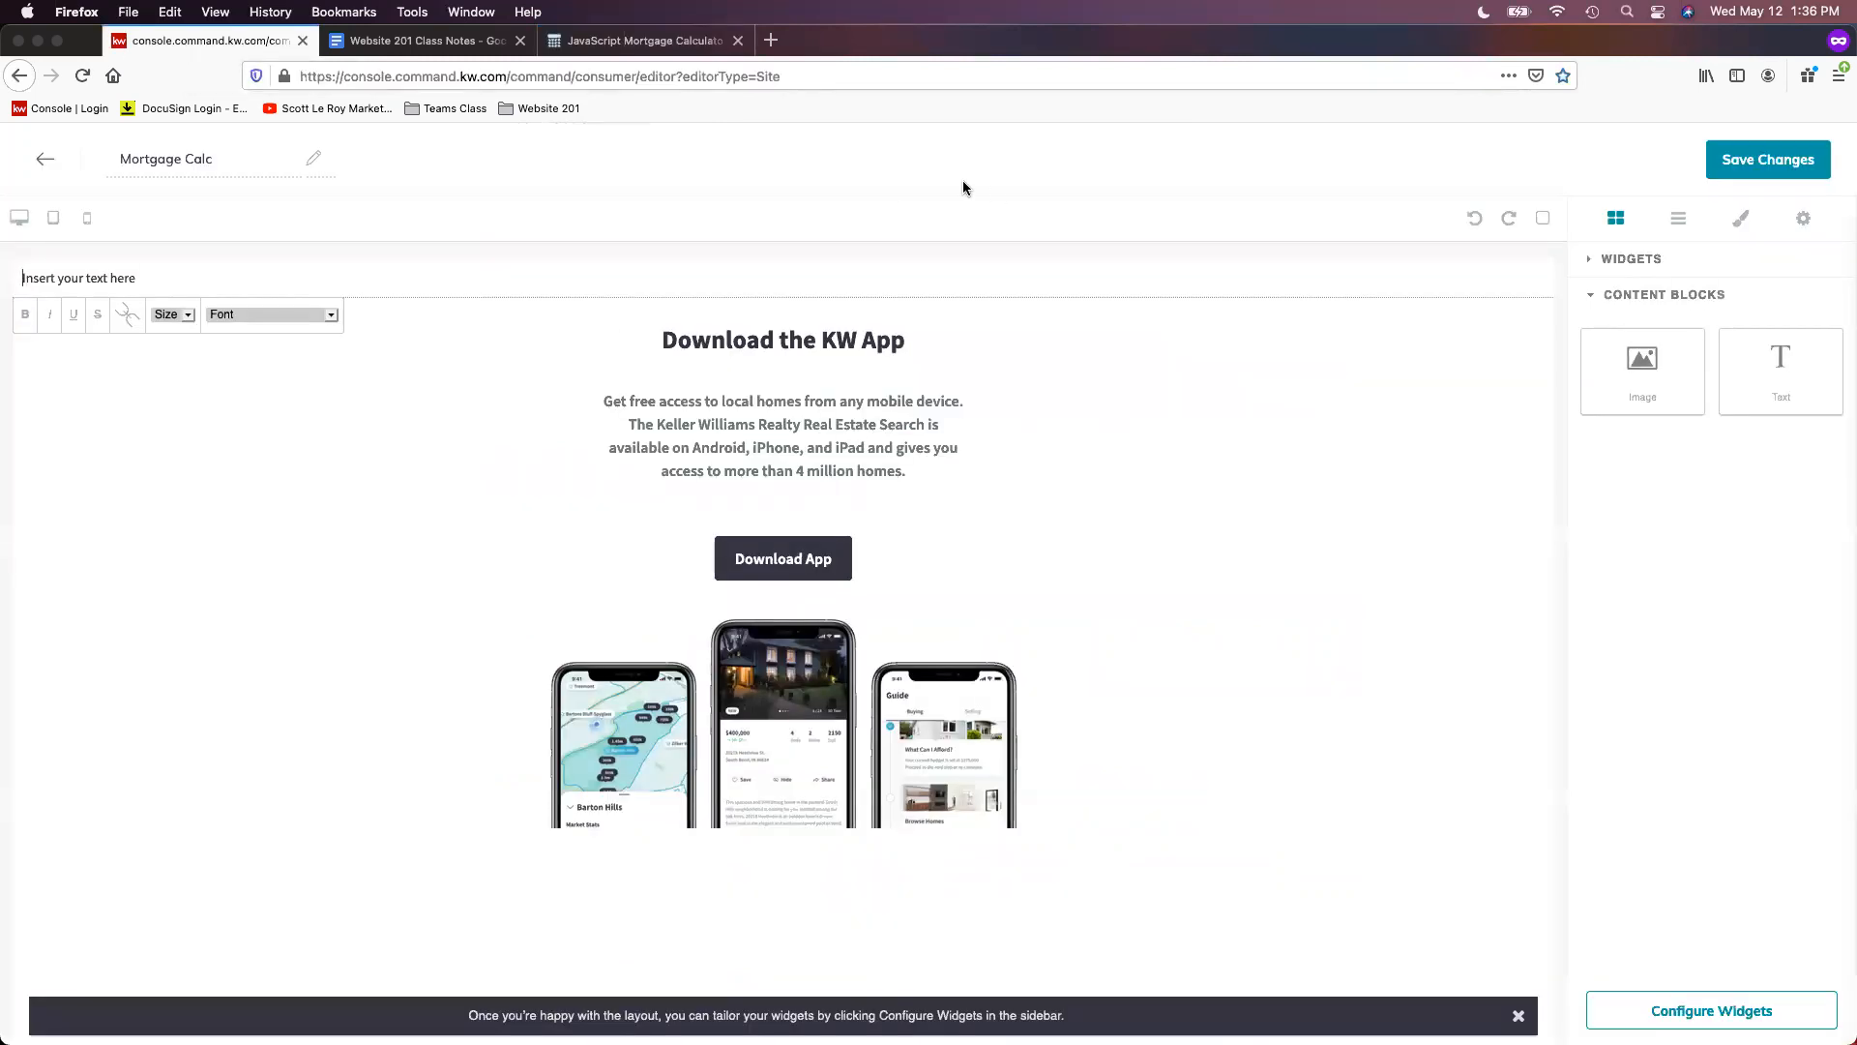
pyautogui.click(97, 277)
pyautogui.tripleClick(96, 278)
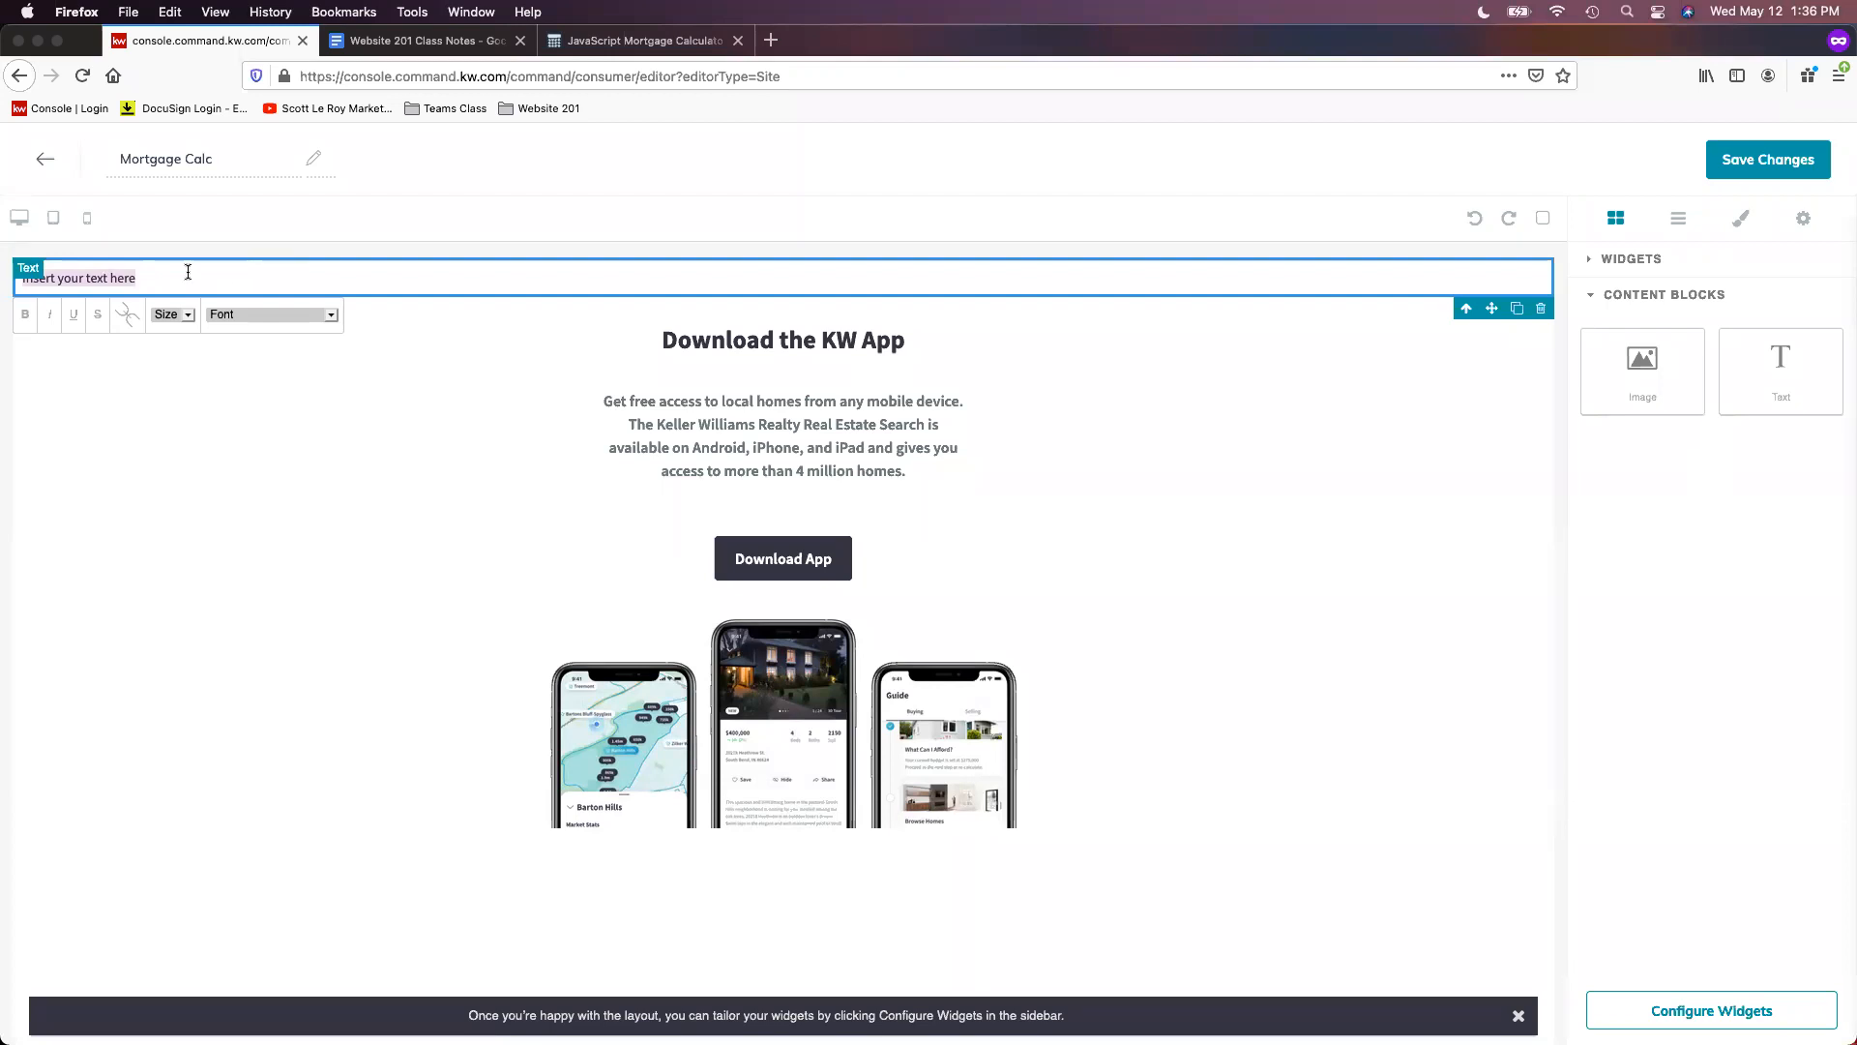
pyautogui.rightClick(116, 277)
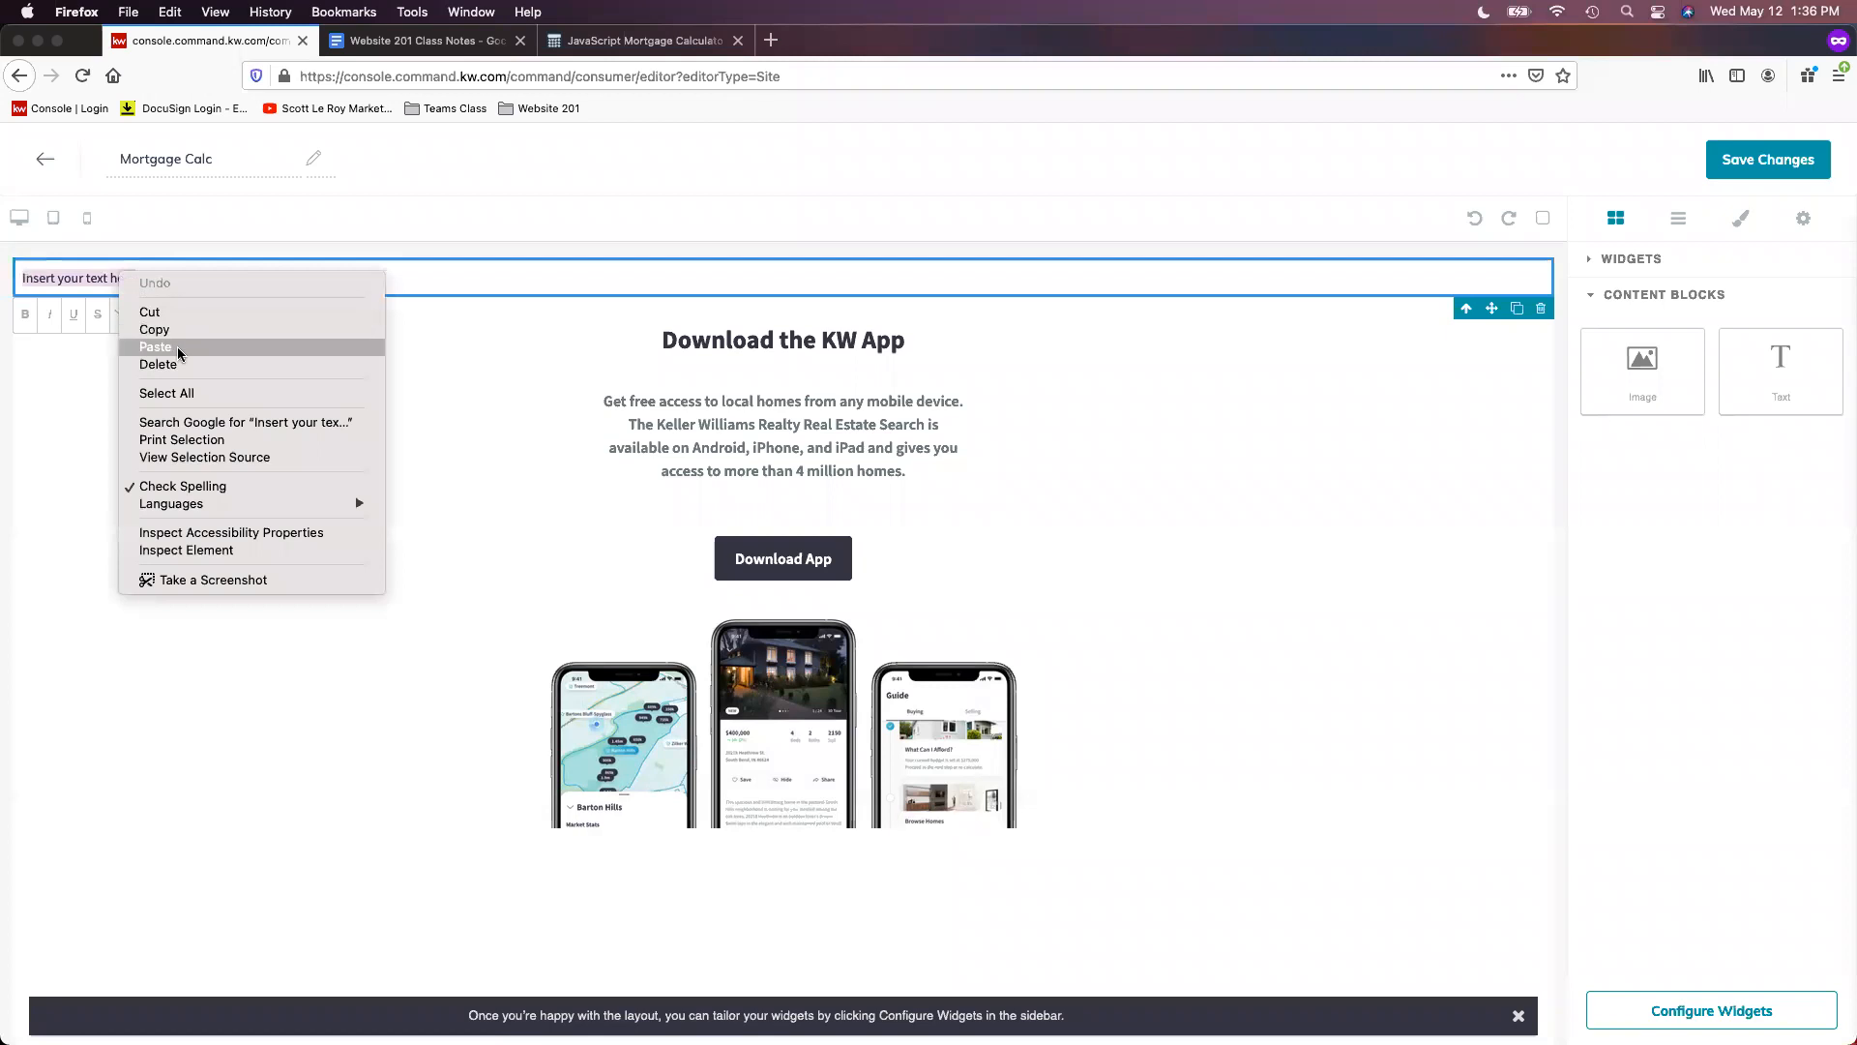
pyautogui.click(178, 348)
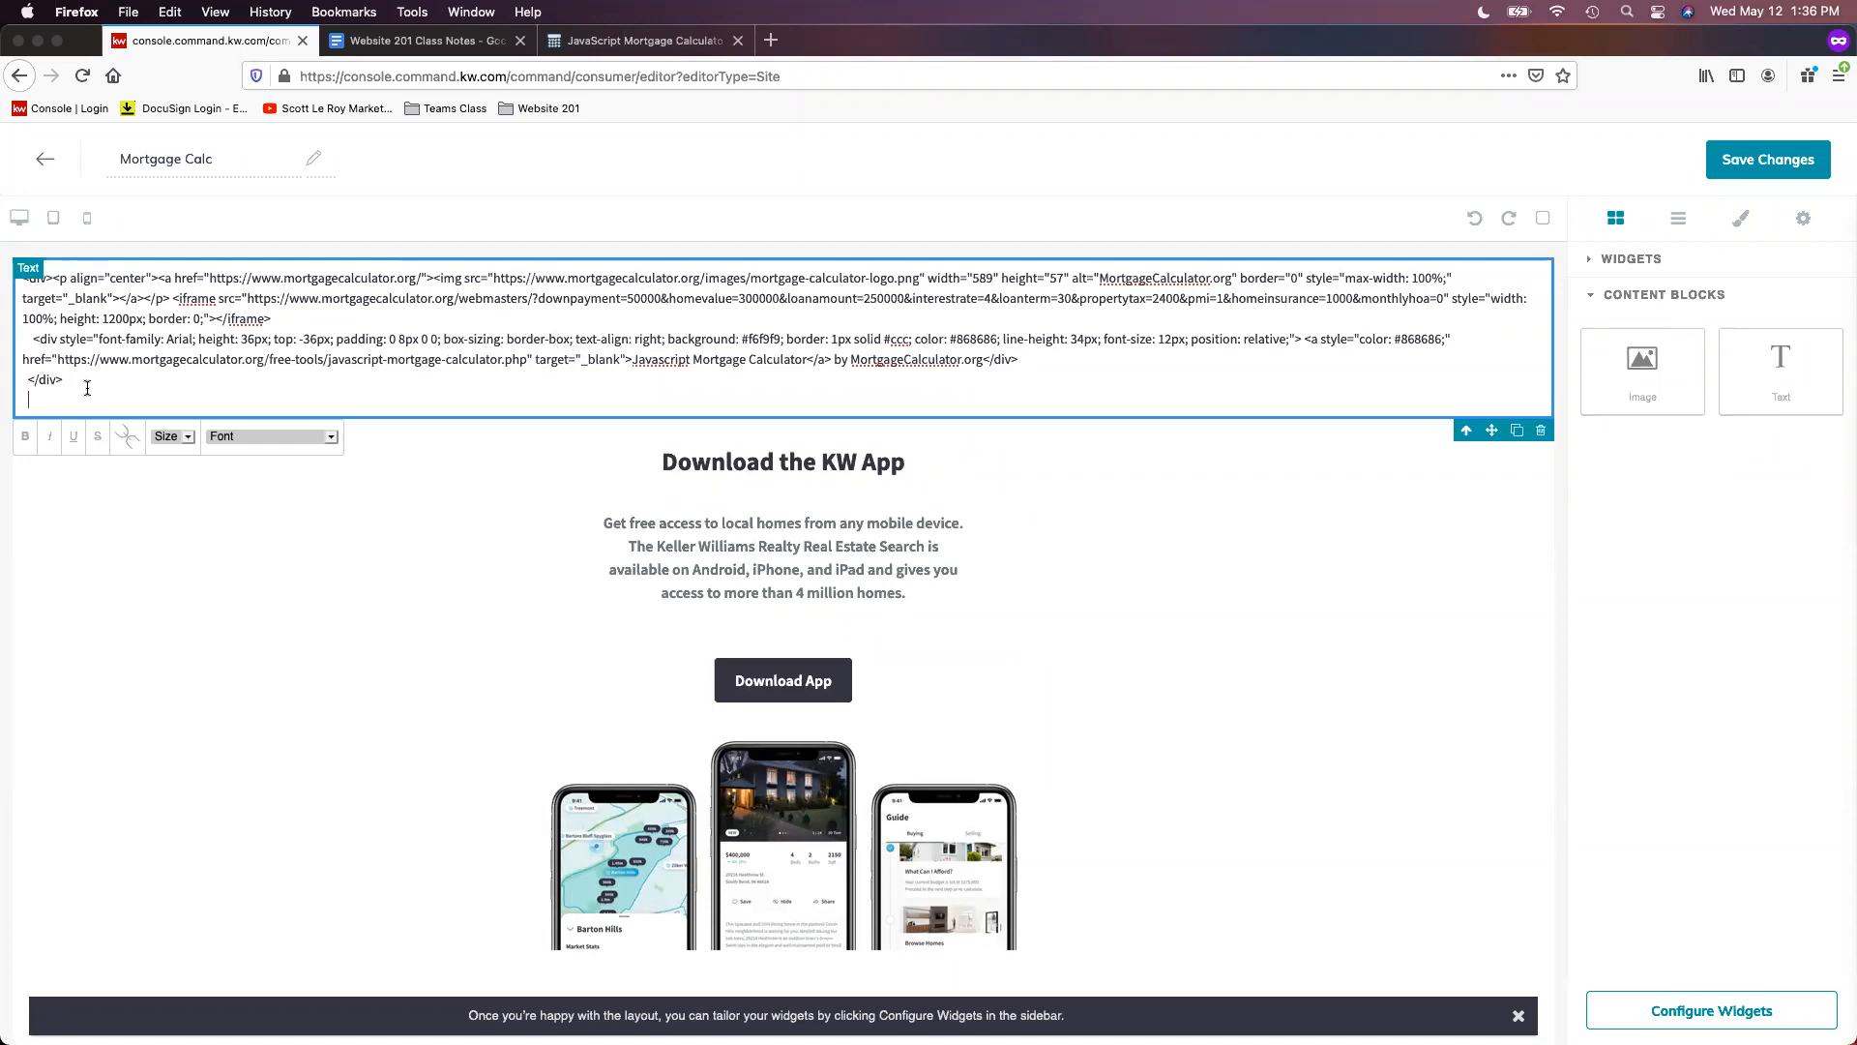
pyautogui.moveTo(54, 397); pyautogui.dragTo(54, 264)
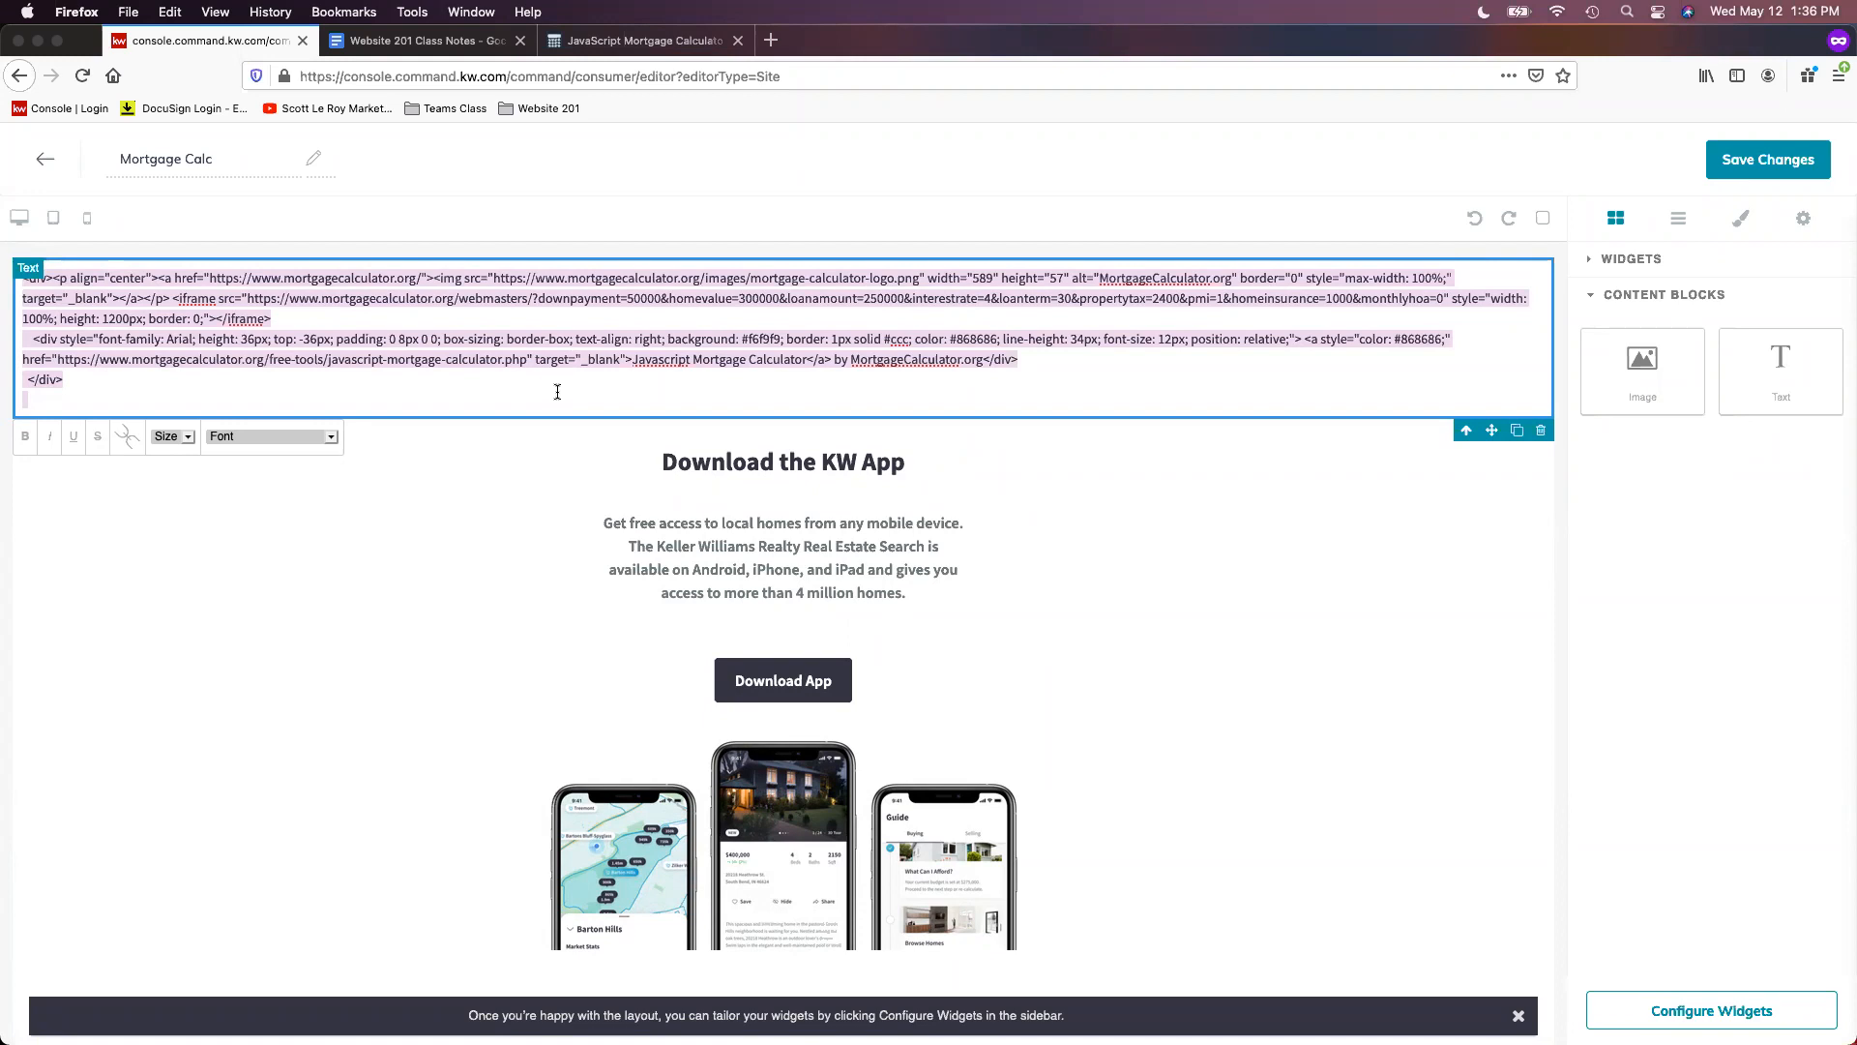
# - Render the pasted HTML as the live mortgage calculator and save the Mortgage Calc page
pyautogui.click(130, 443)
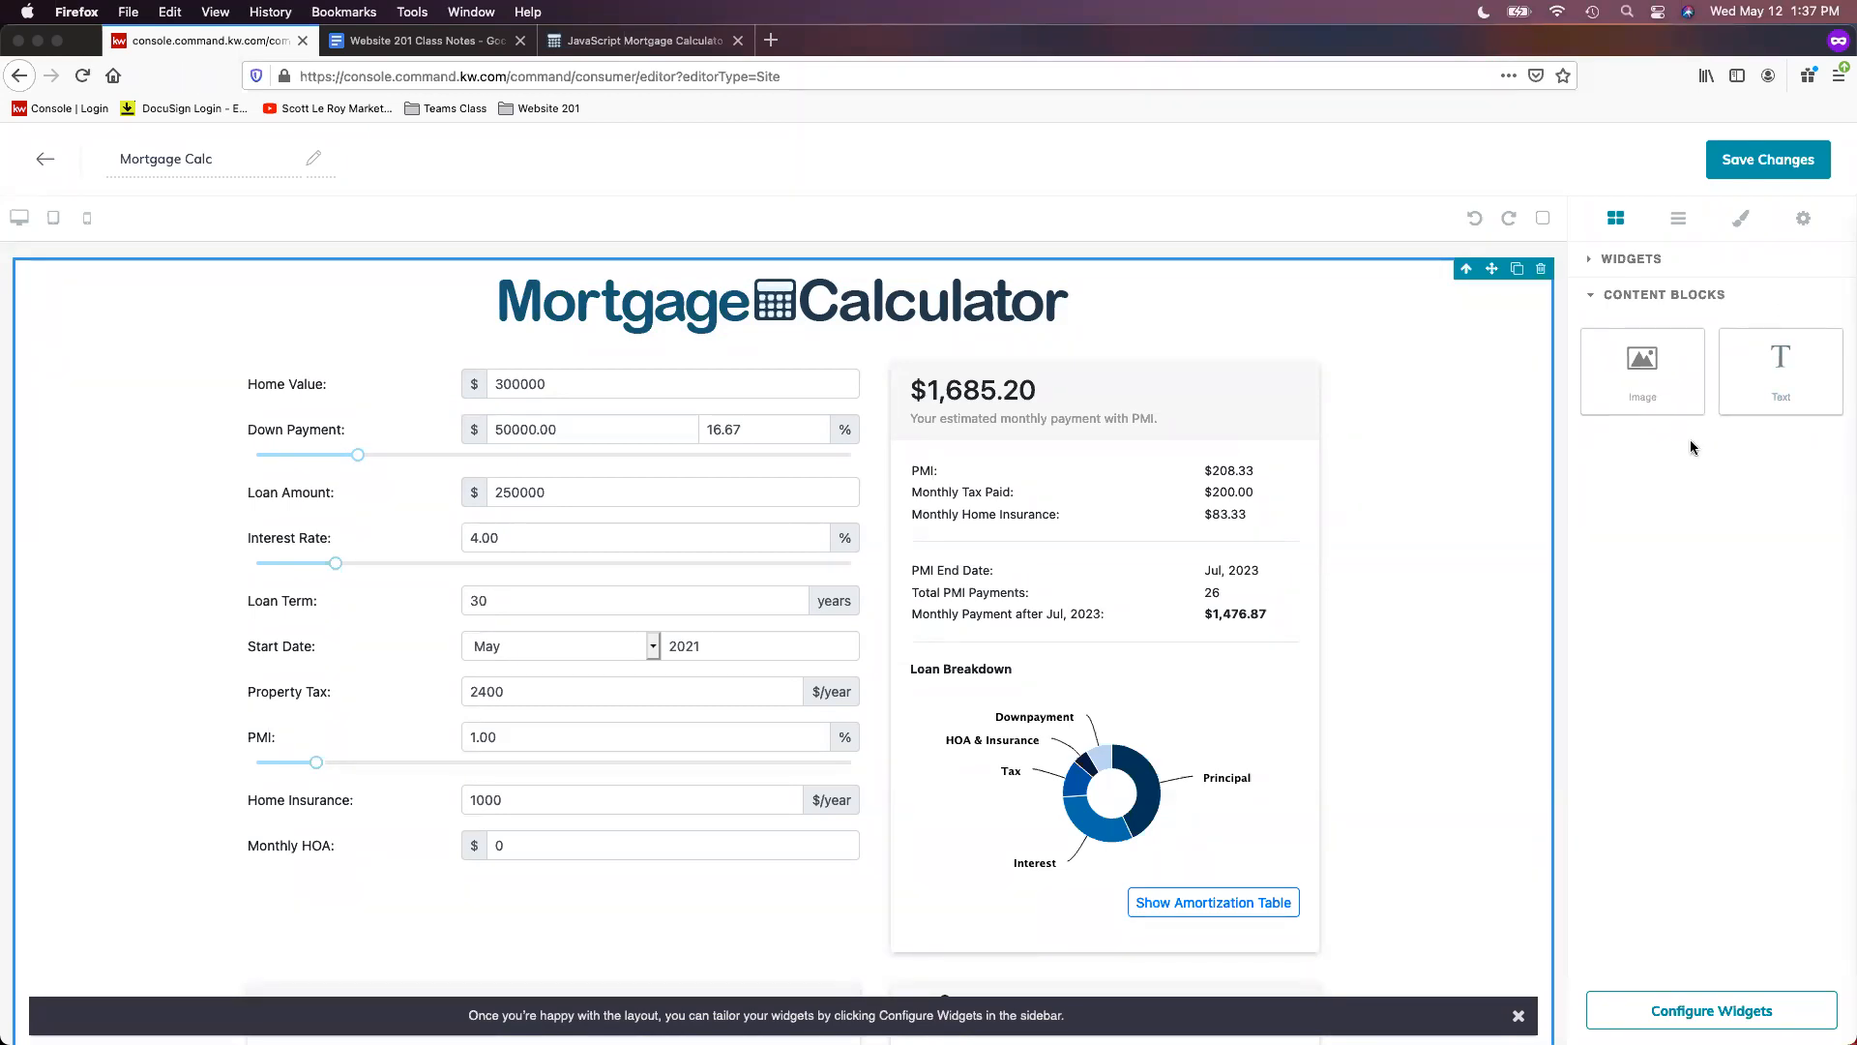
pyautogui.click(1762, 171)
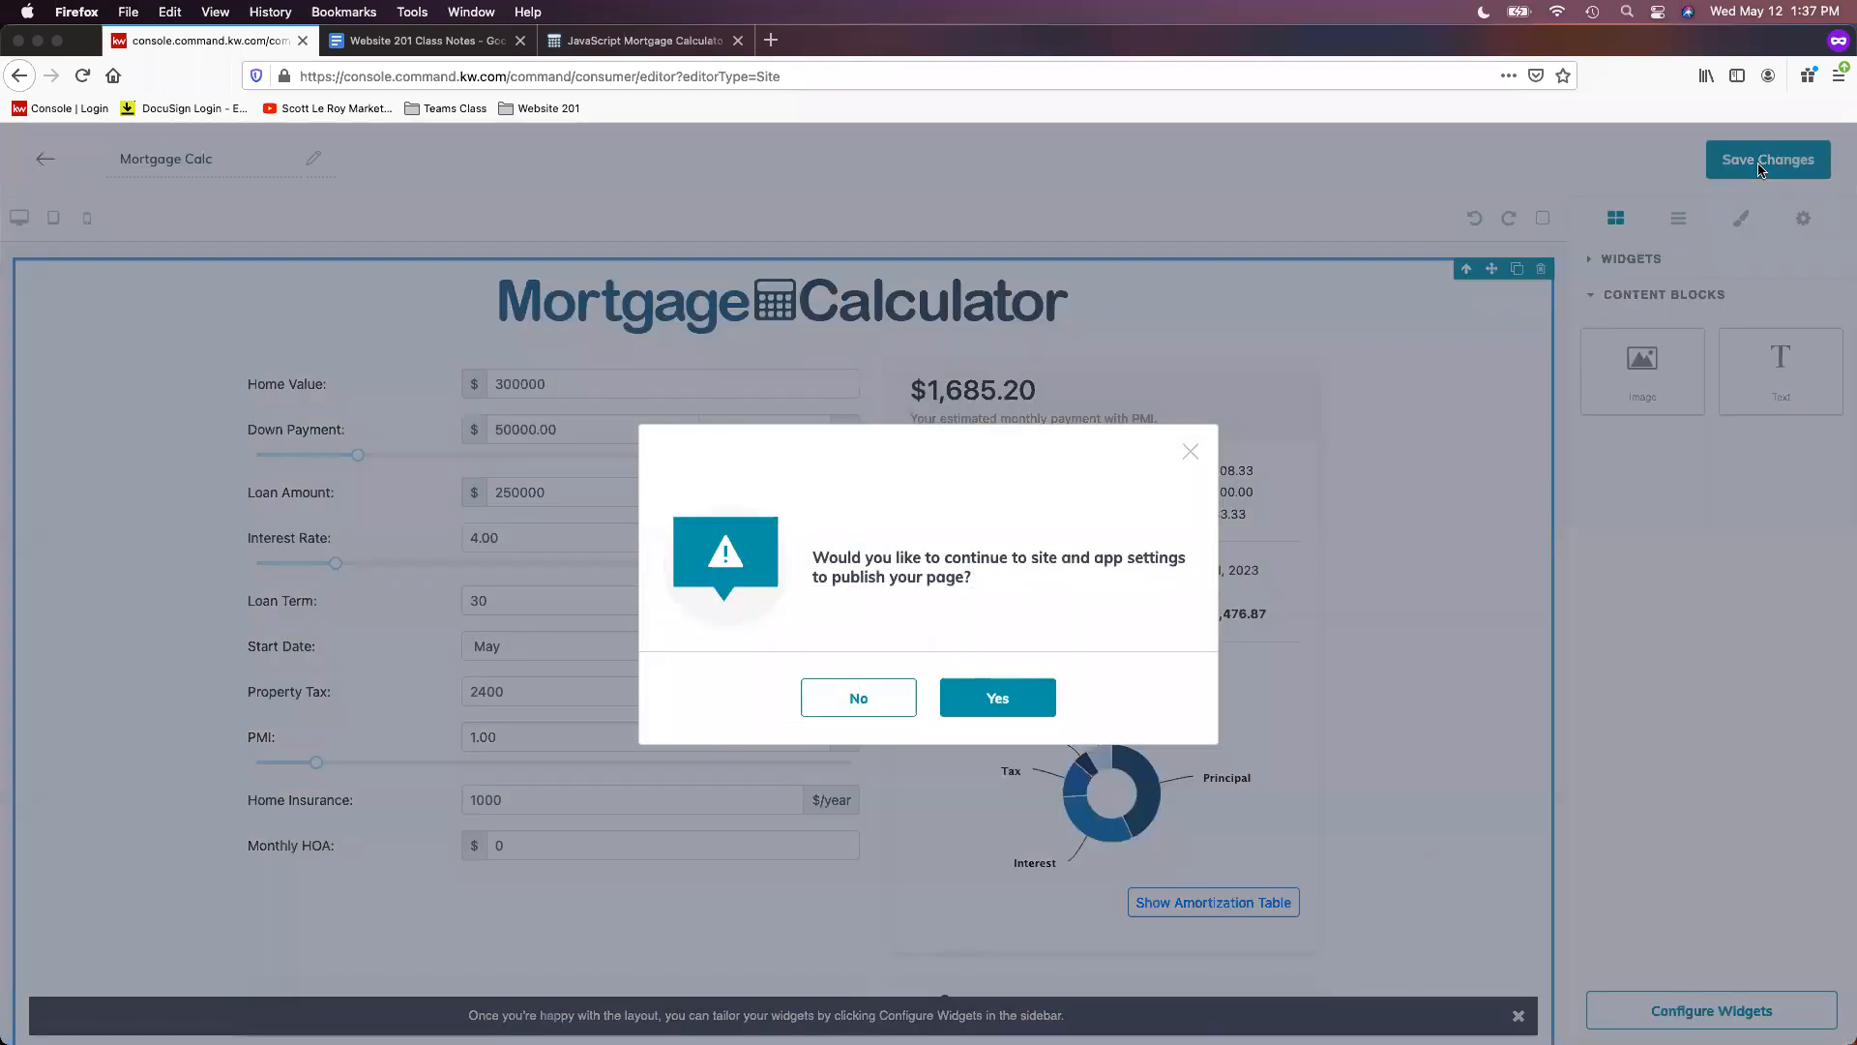
# - Decline publishing the Mortgage Calc page and return to the Agent Site Pages list
pyautogui.click(857, 710)
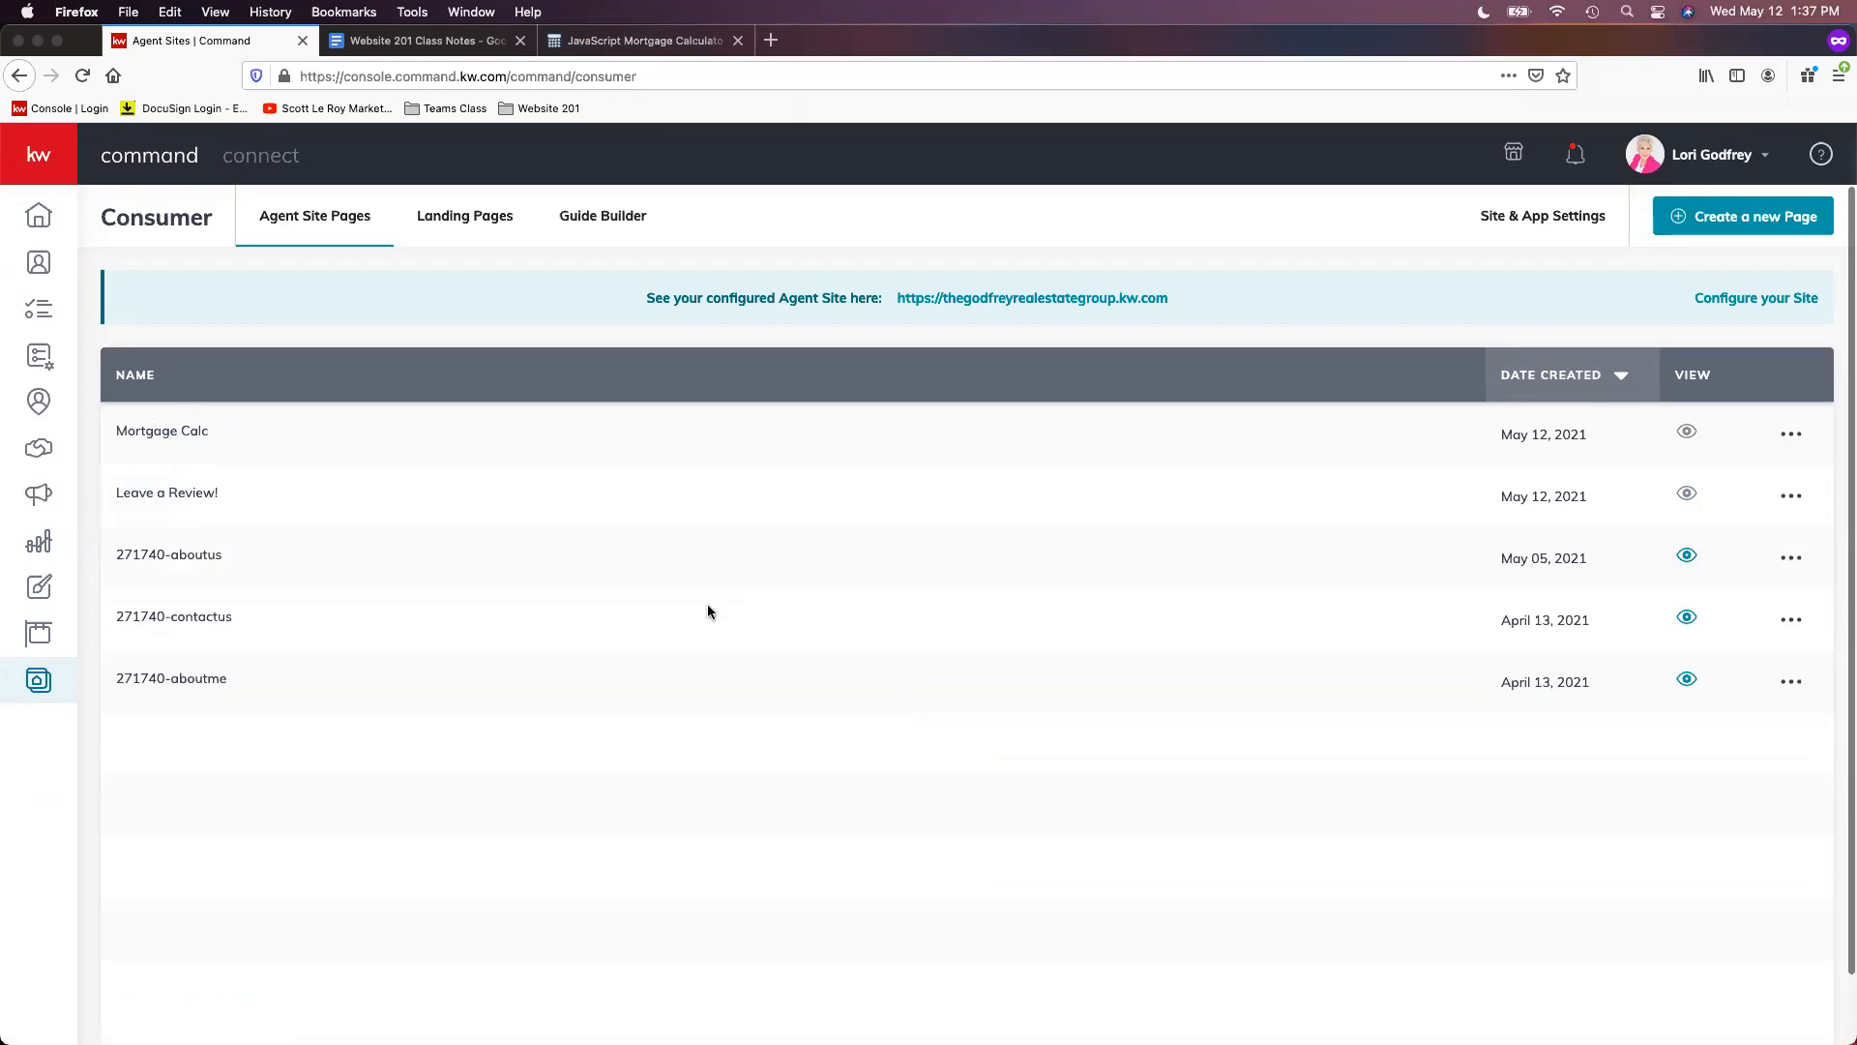
pyautogui.moveTo(1688, 488)
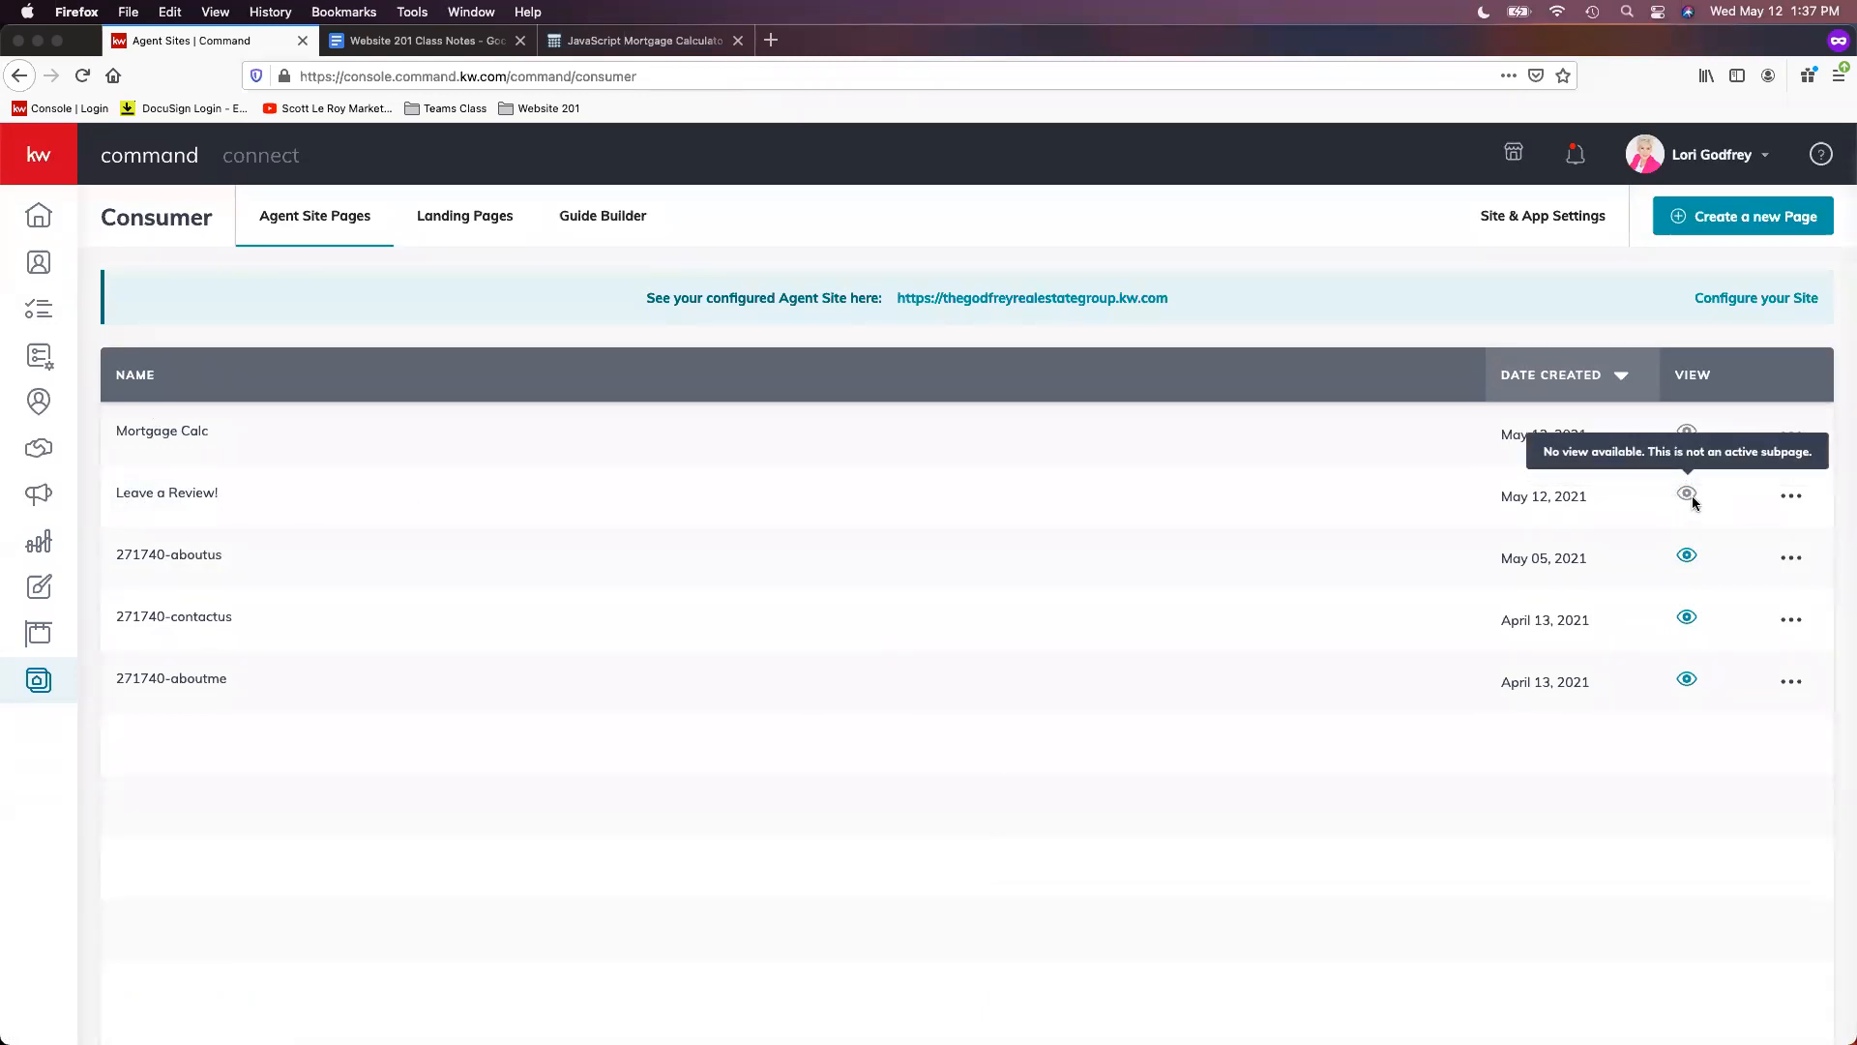
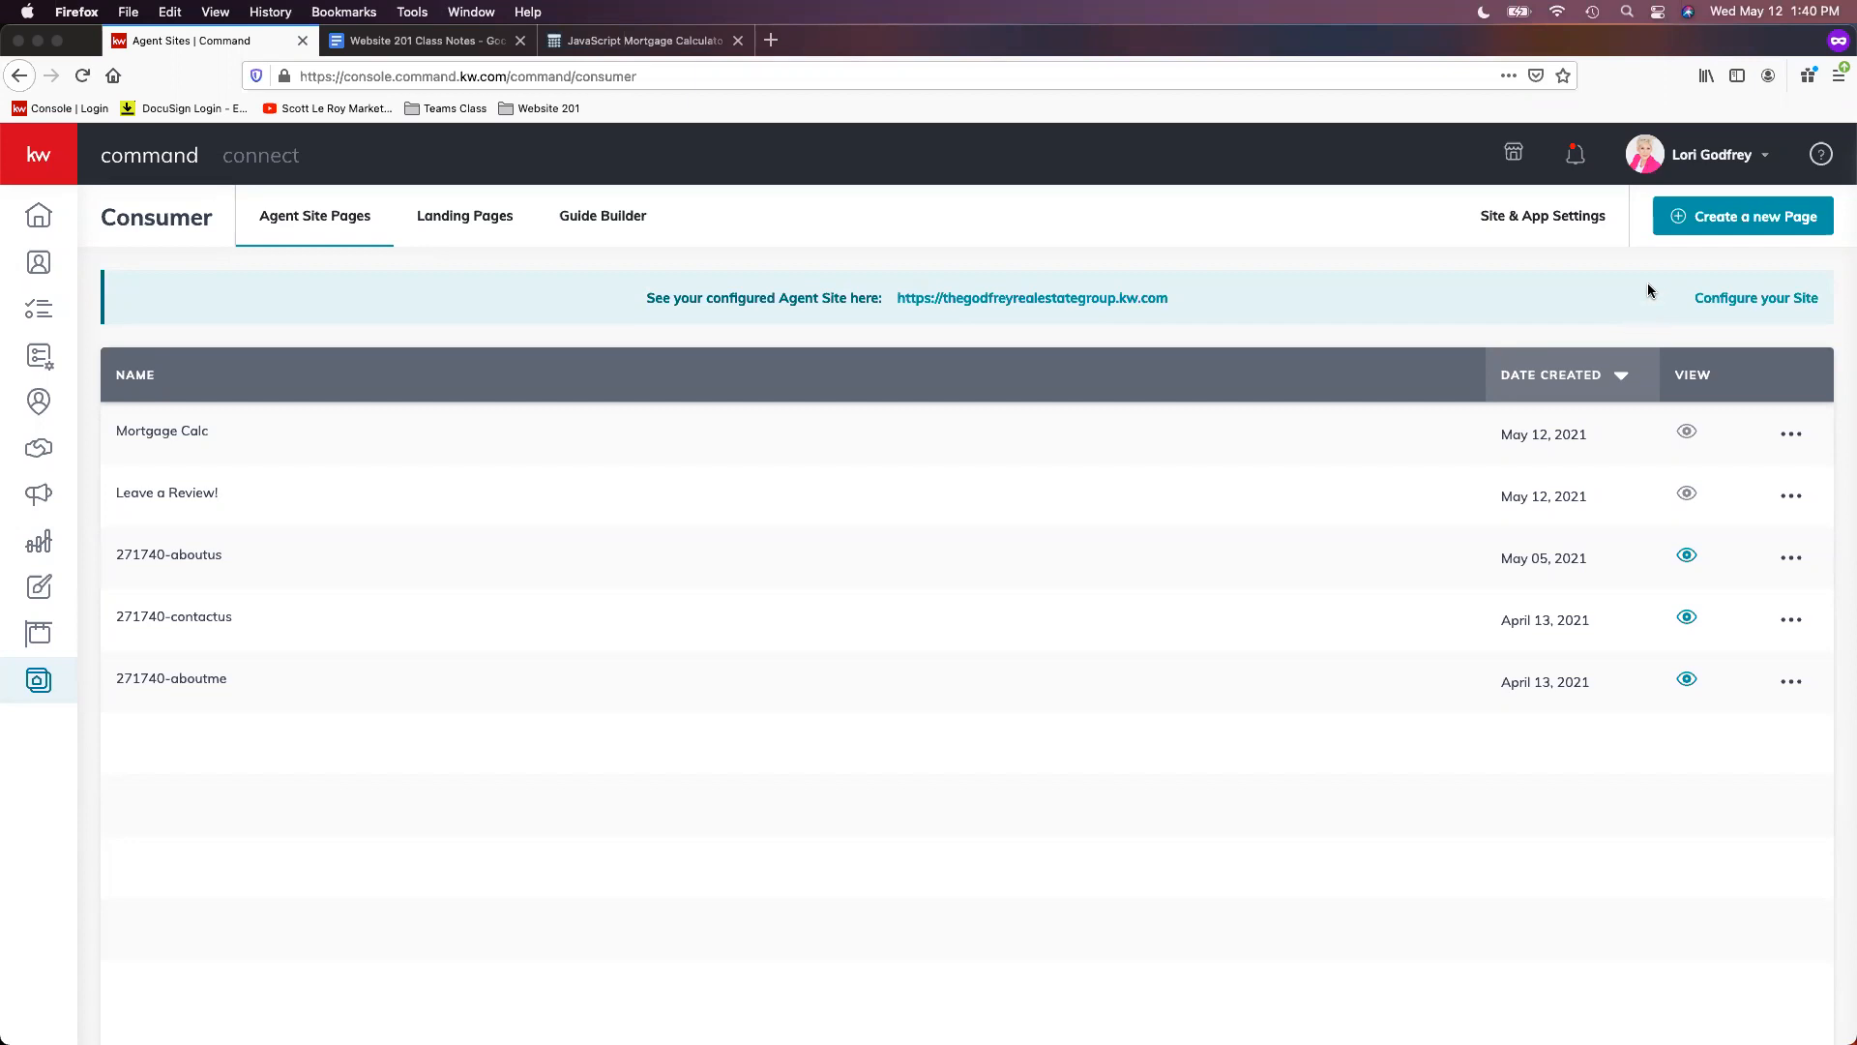
# - Create a new On My Agent Site page and title it 'Real Estate Blog'
pyautogui.click(1741, 226)
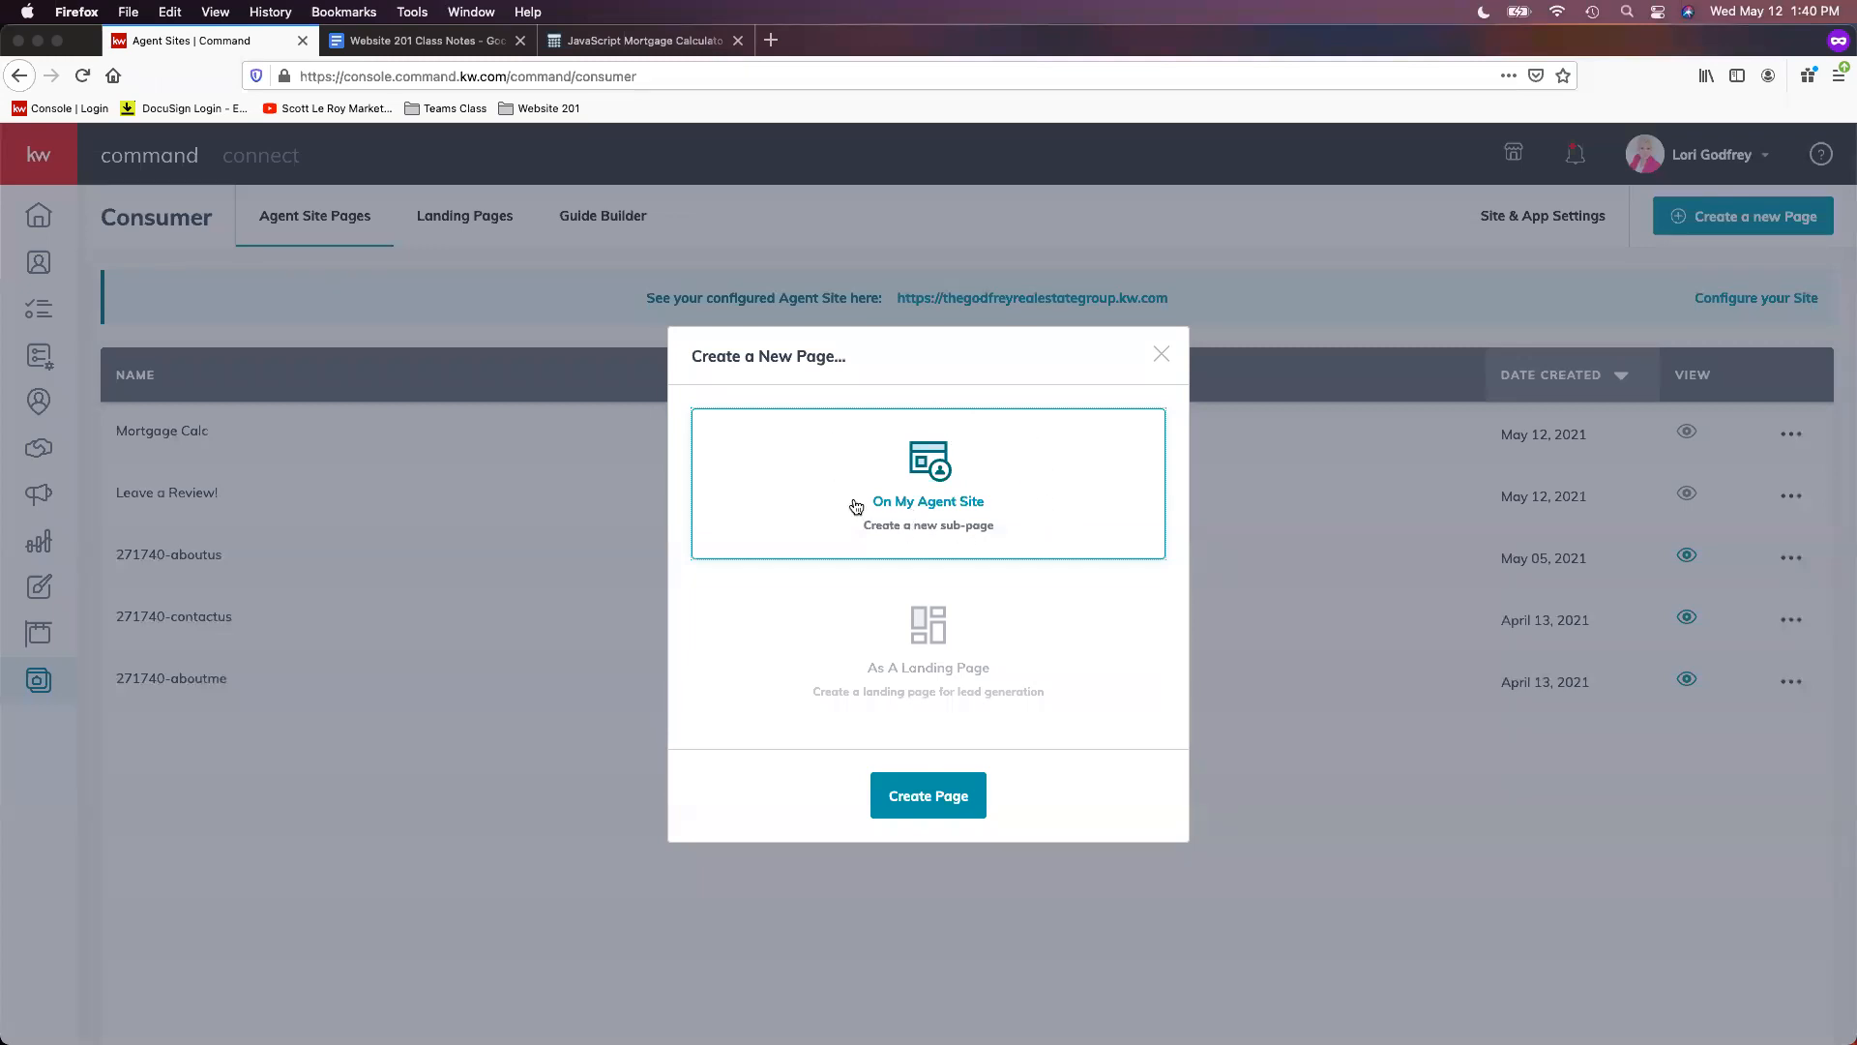
pyautogui.click(938, 799)
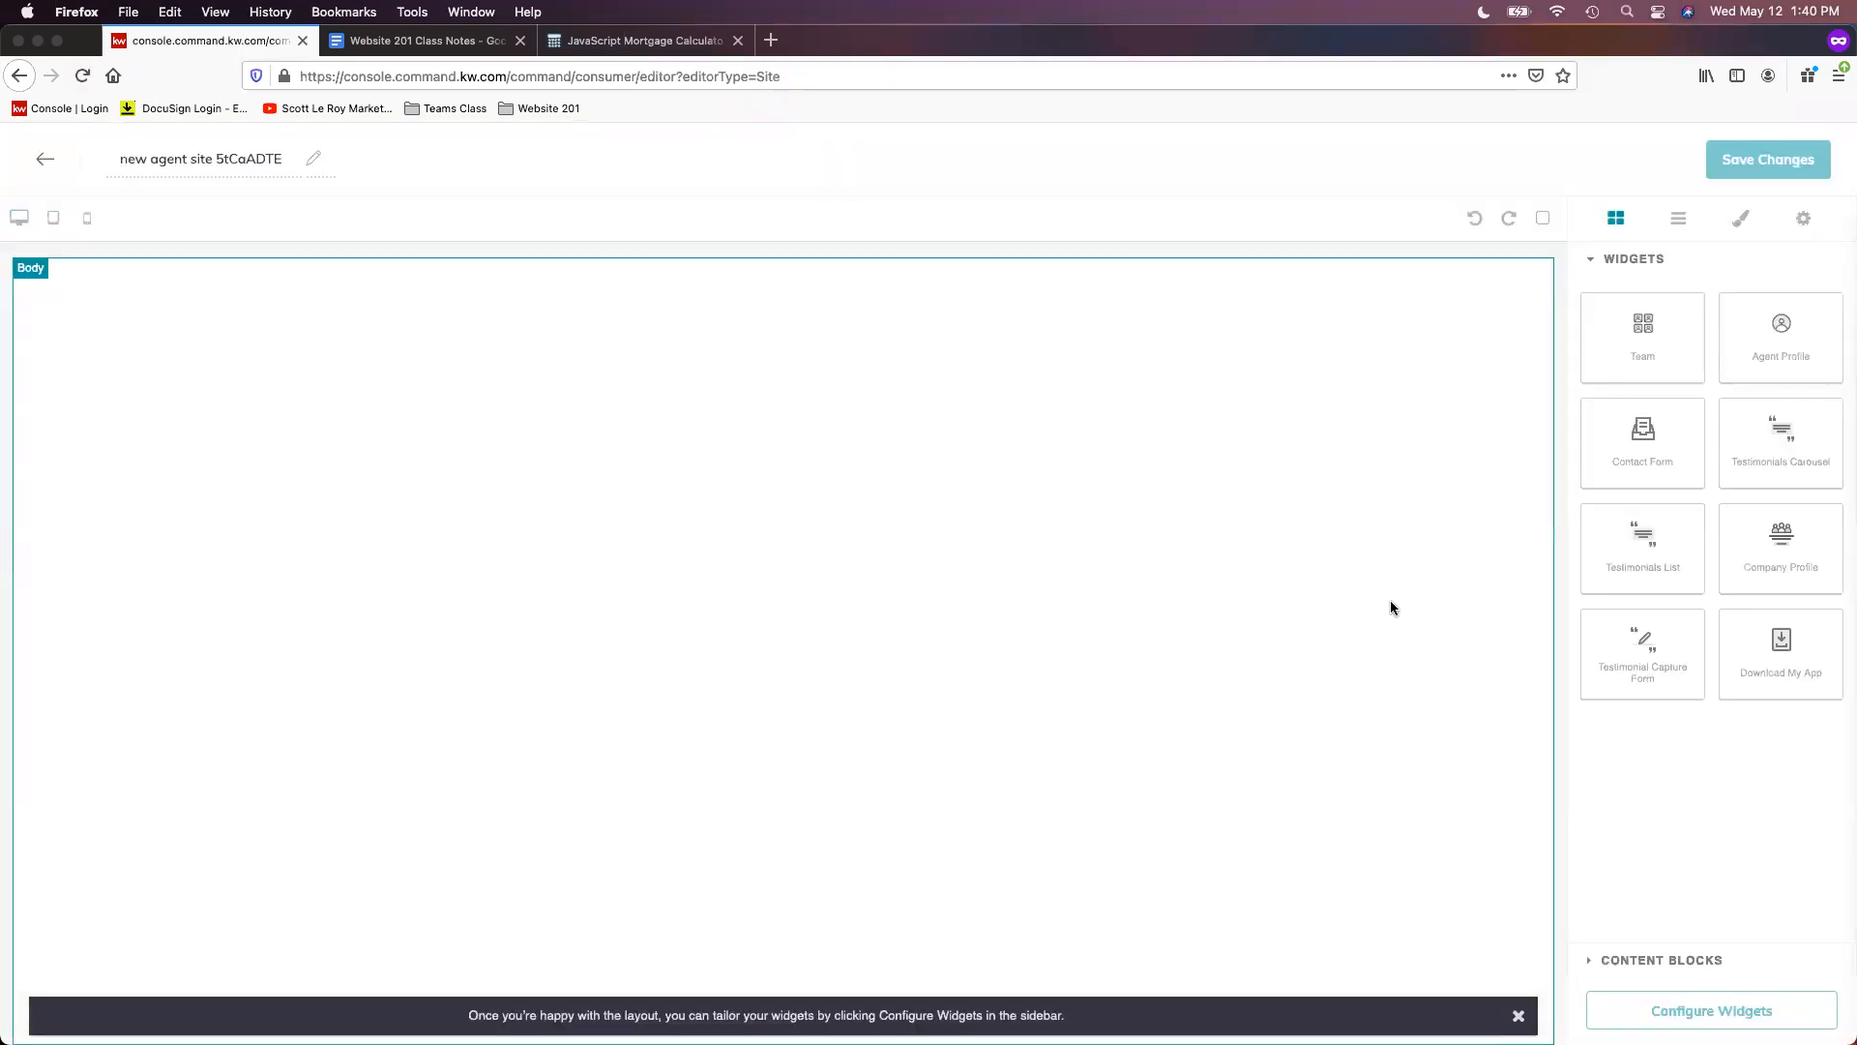
pyautogui.doubleClick(176, 159)
pyautogui.tripleClick(176, 159)
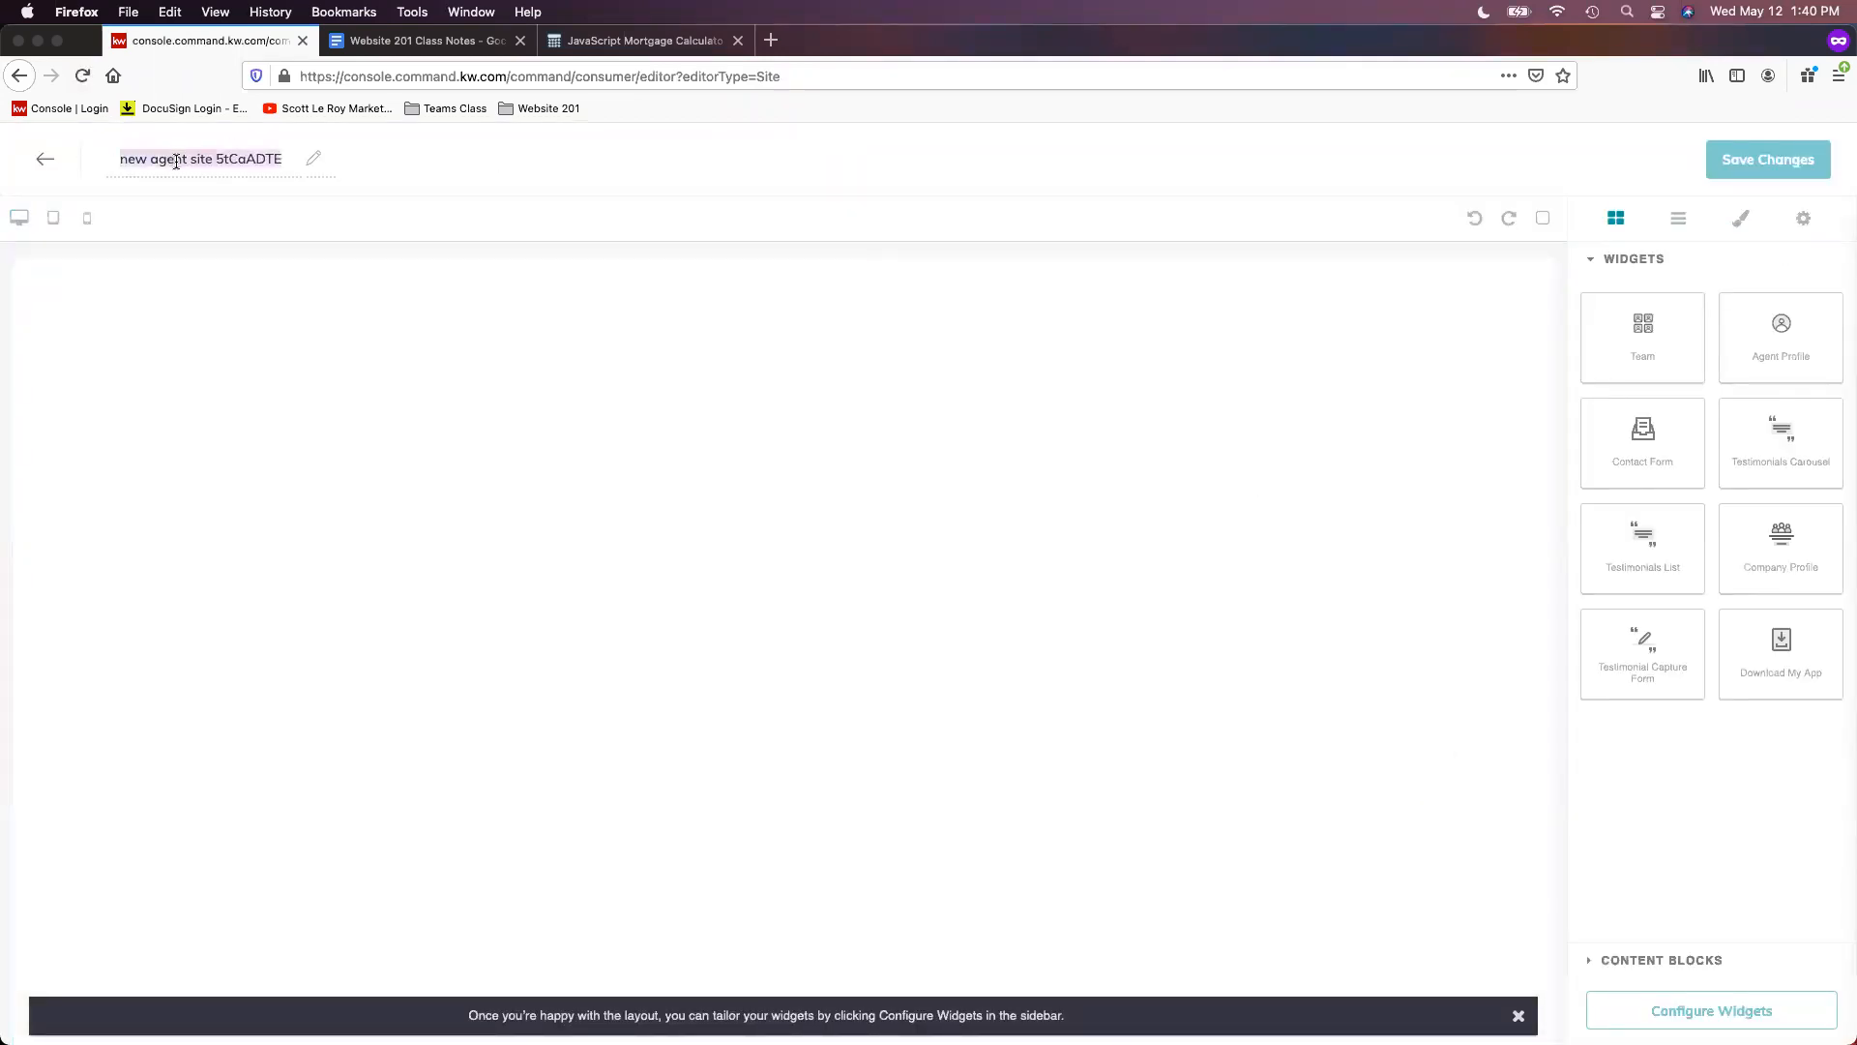
pyautogui.write('Re')
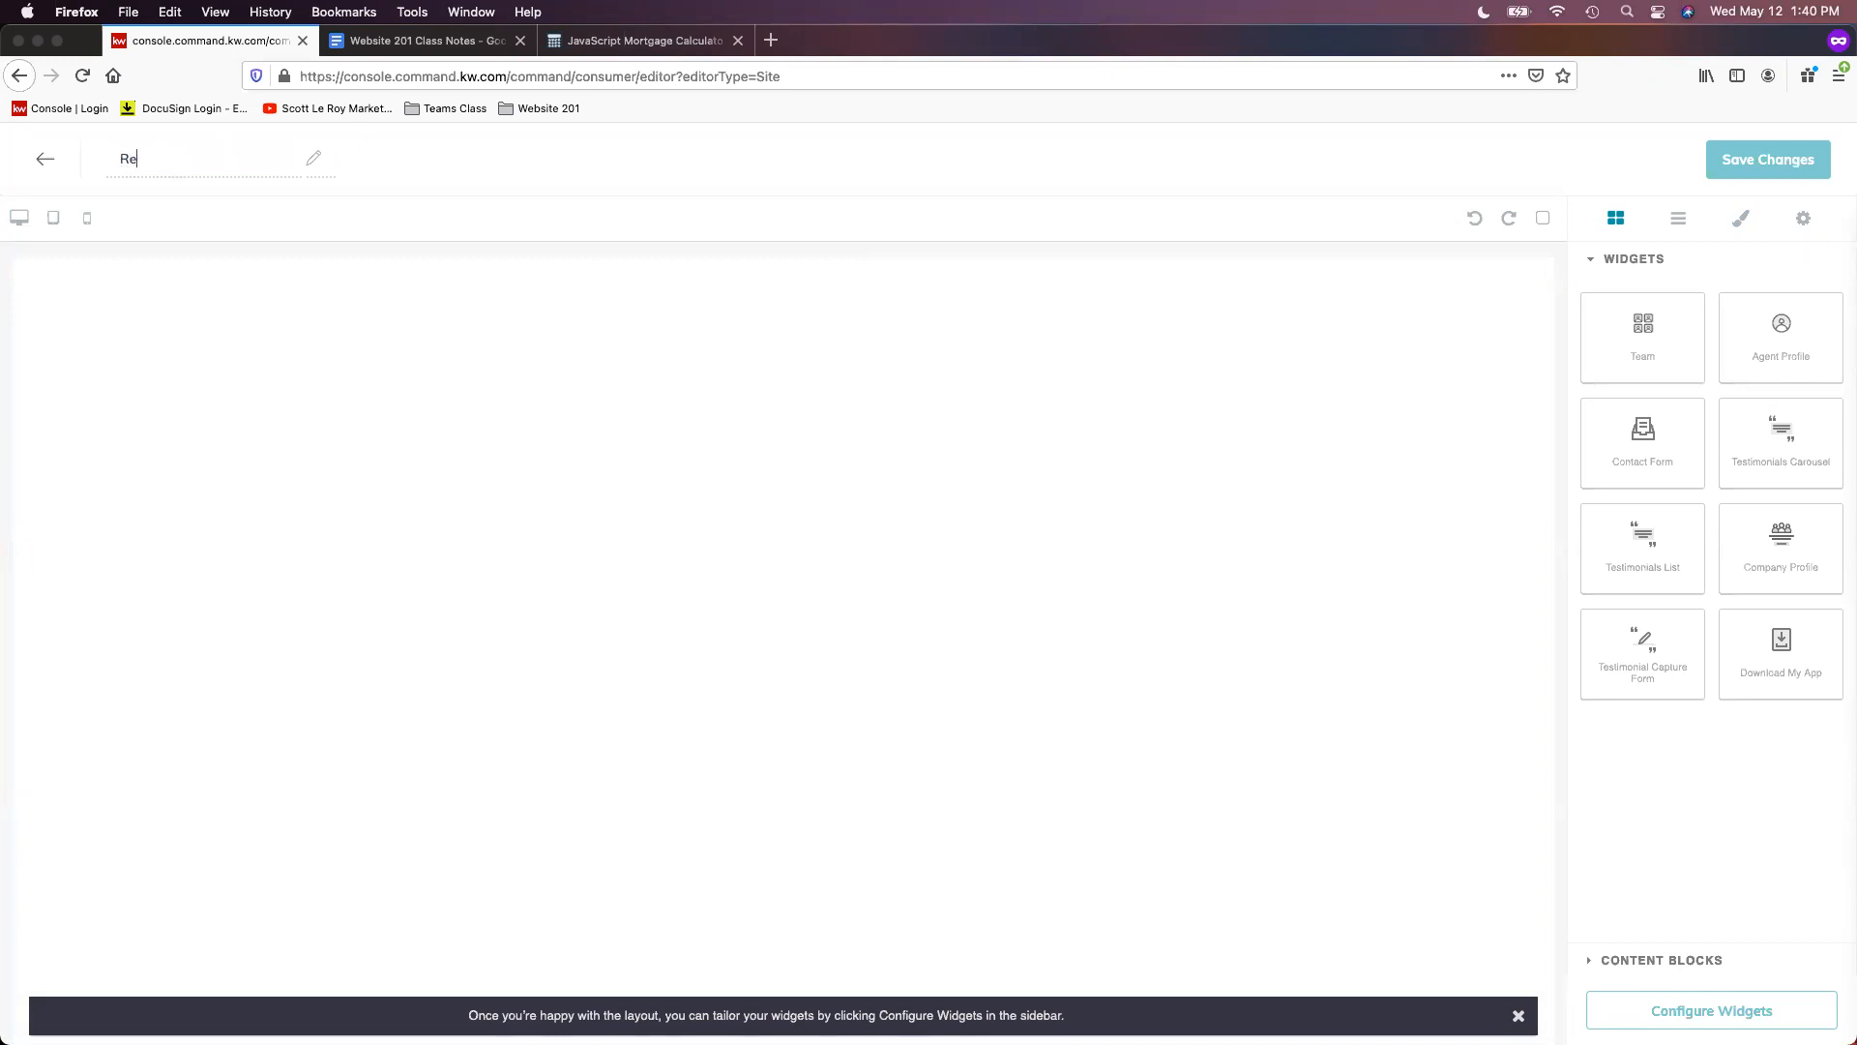
pyautogui.write('al Estate BLog')
pyautogui.press('BackSpace')
pyautogui.press('BackSpace')
pyautogui.press('BackSpace')
pyautogui.write('log')
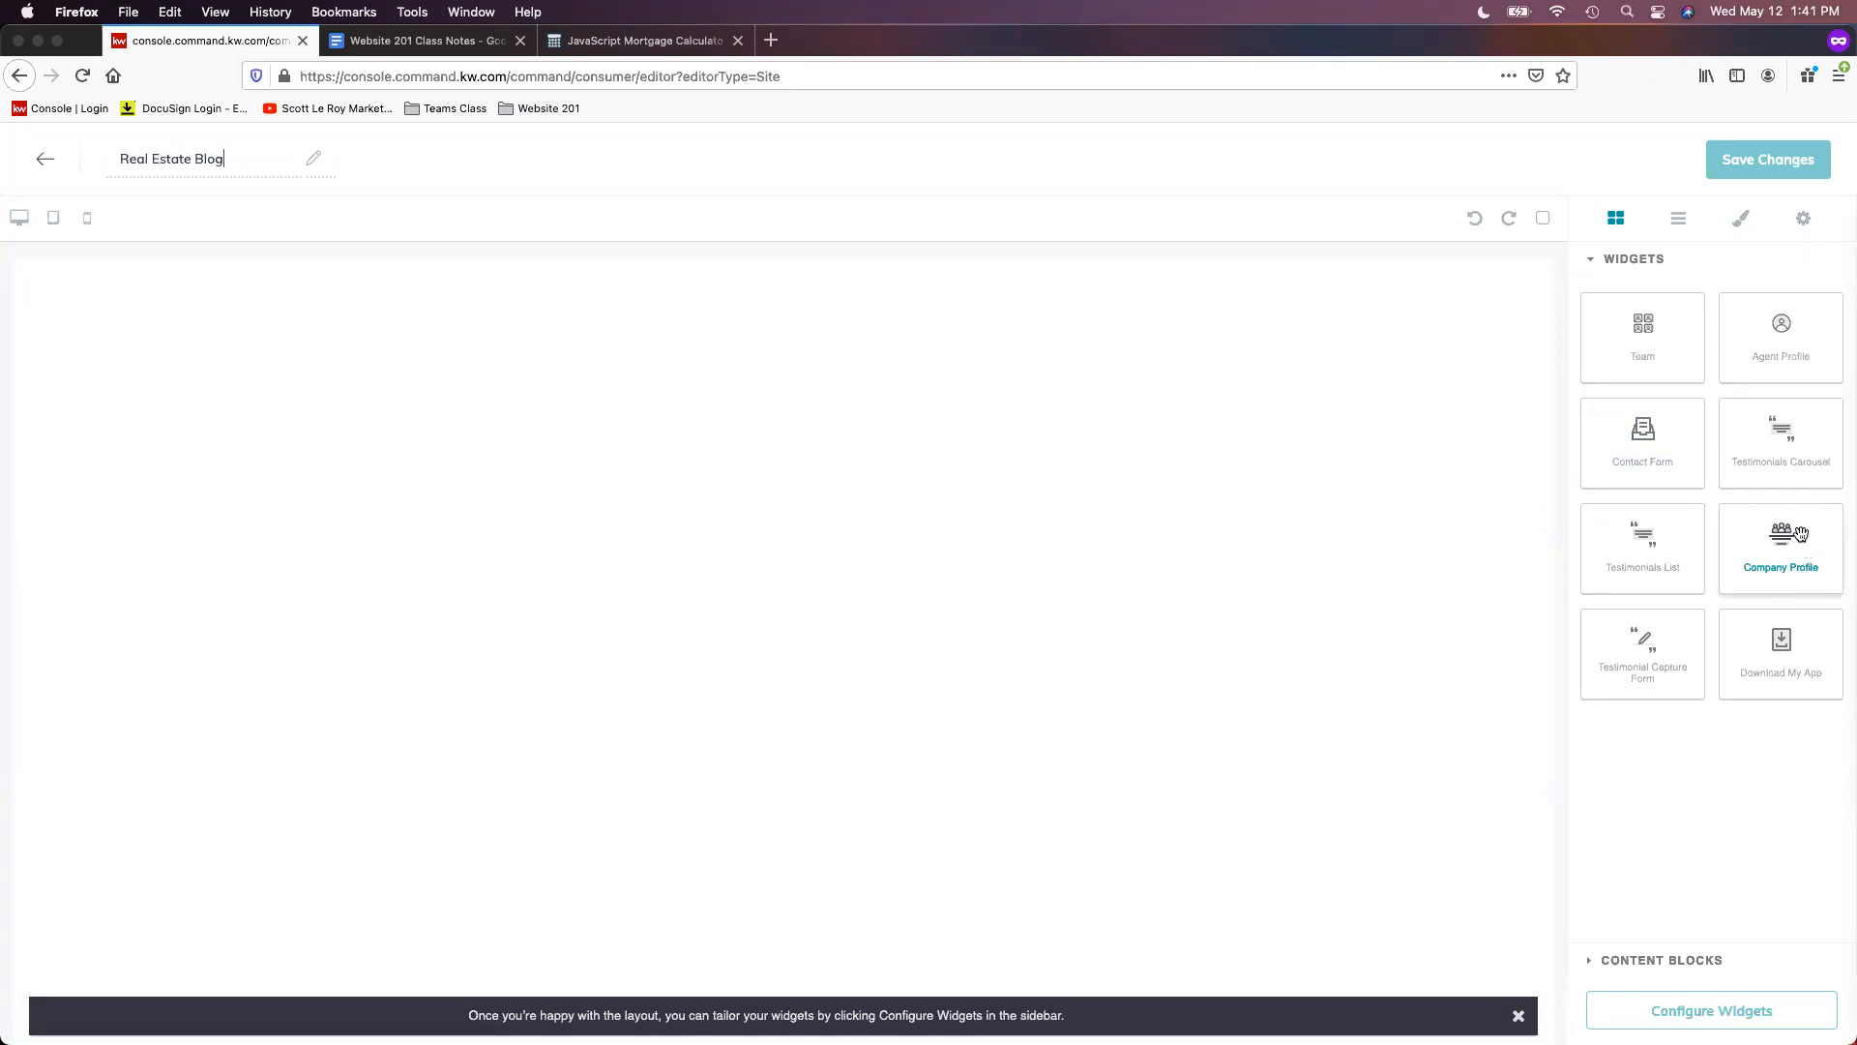
# - Drop the Company Profile widget onto the Real Estate Blog canvas and open its settings
pyautogui.moveTo(1795, 540); pyautogui.dragTo(625, 324)
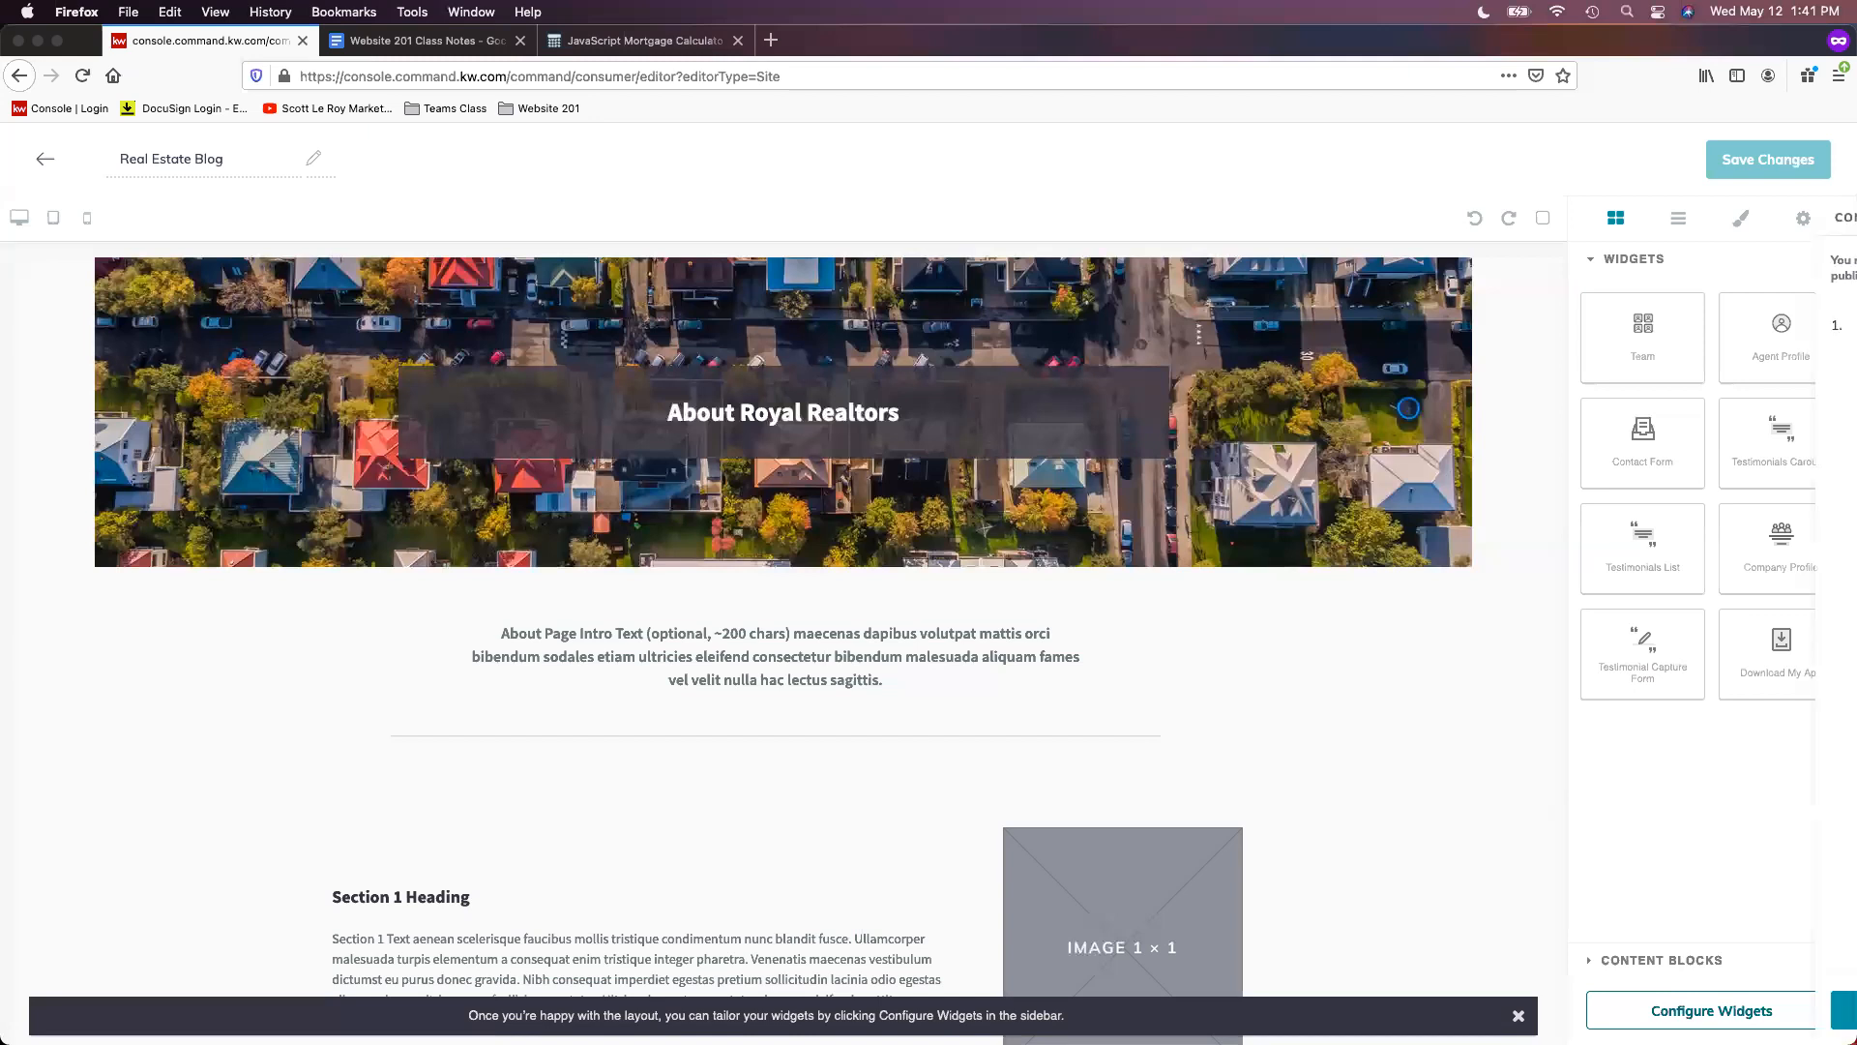
pyautogui.click(1711, 1009)
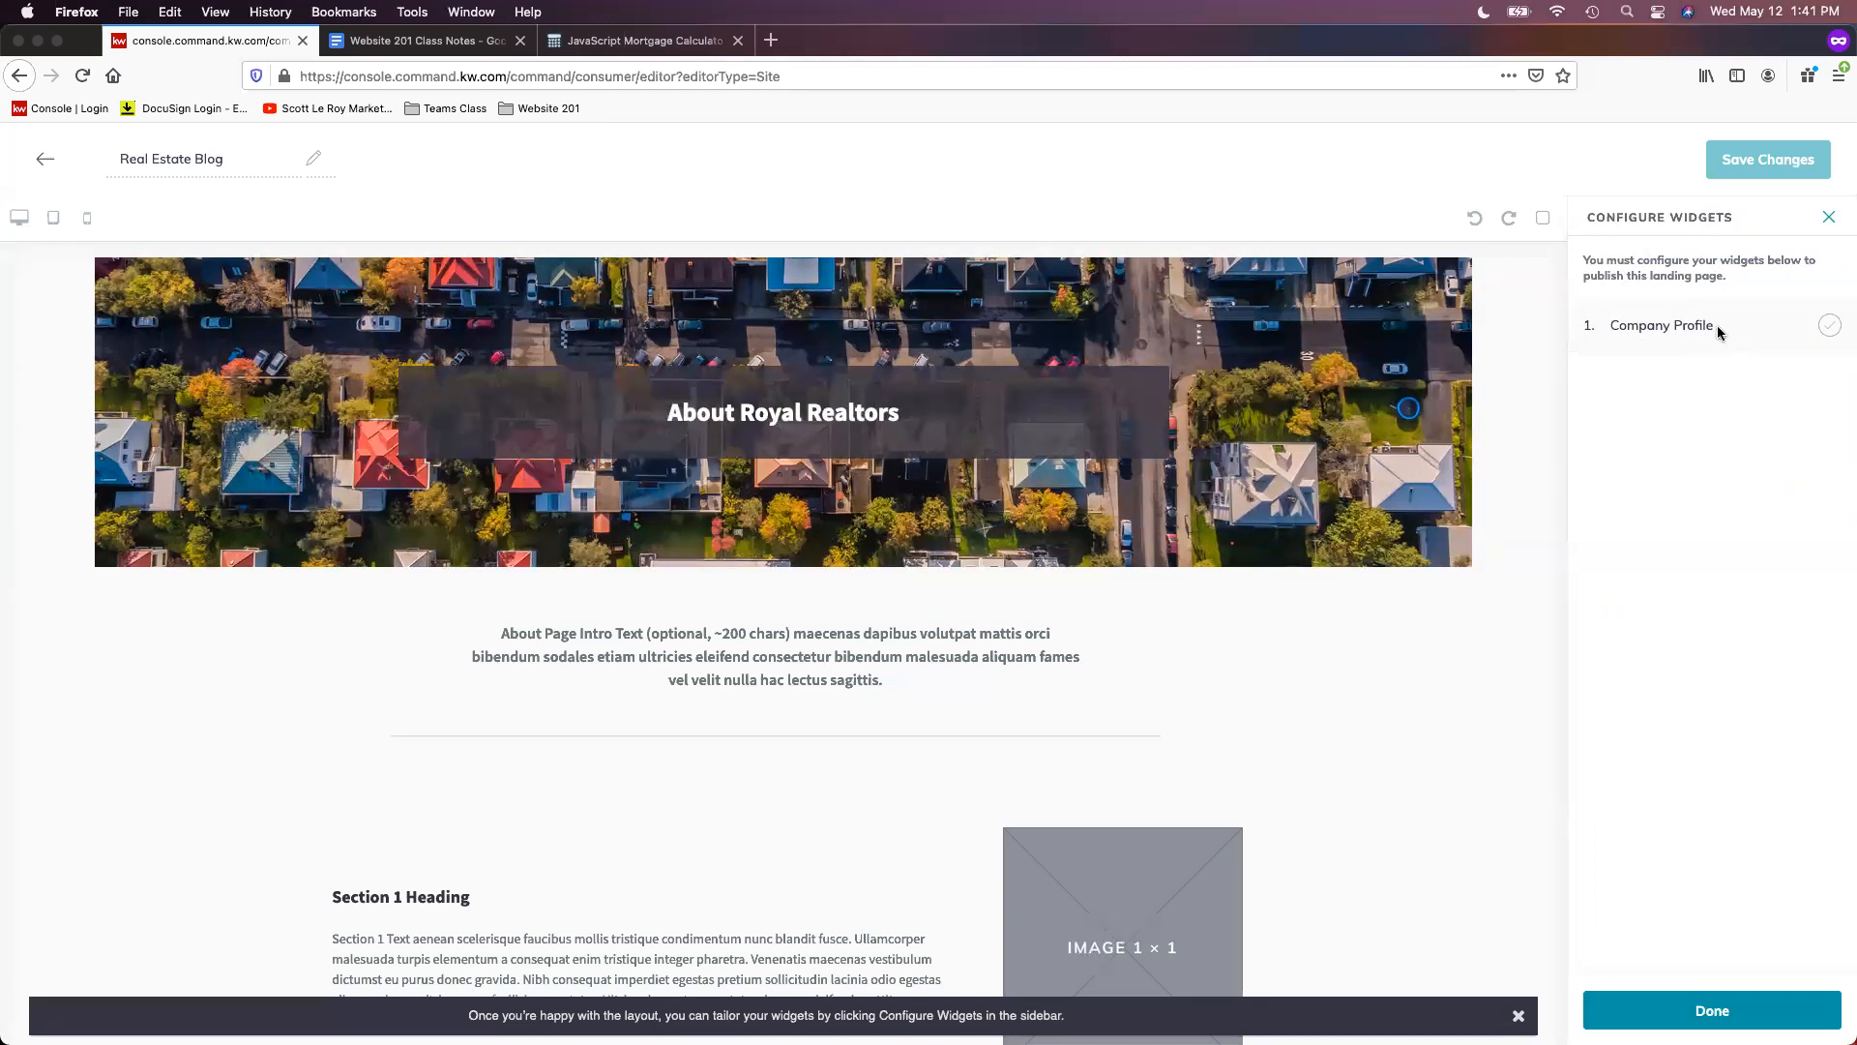
pyautogui.click(1719, 330)
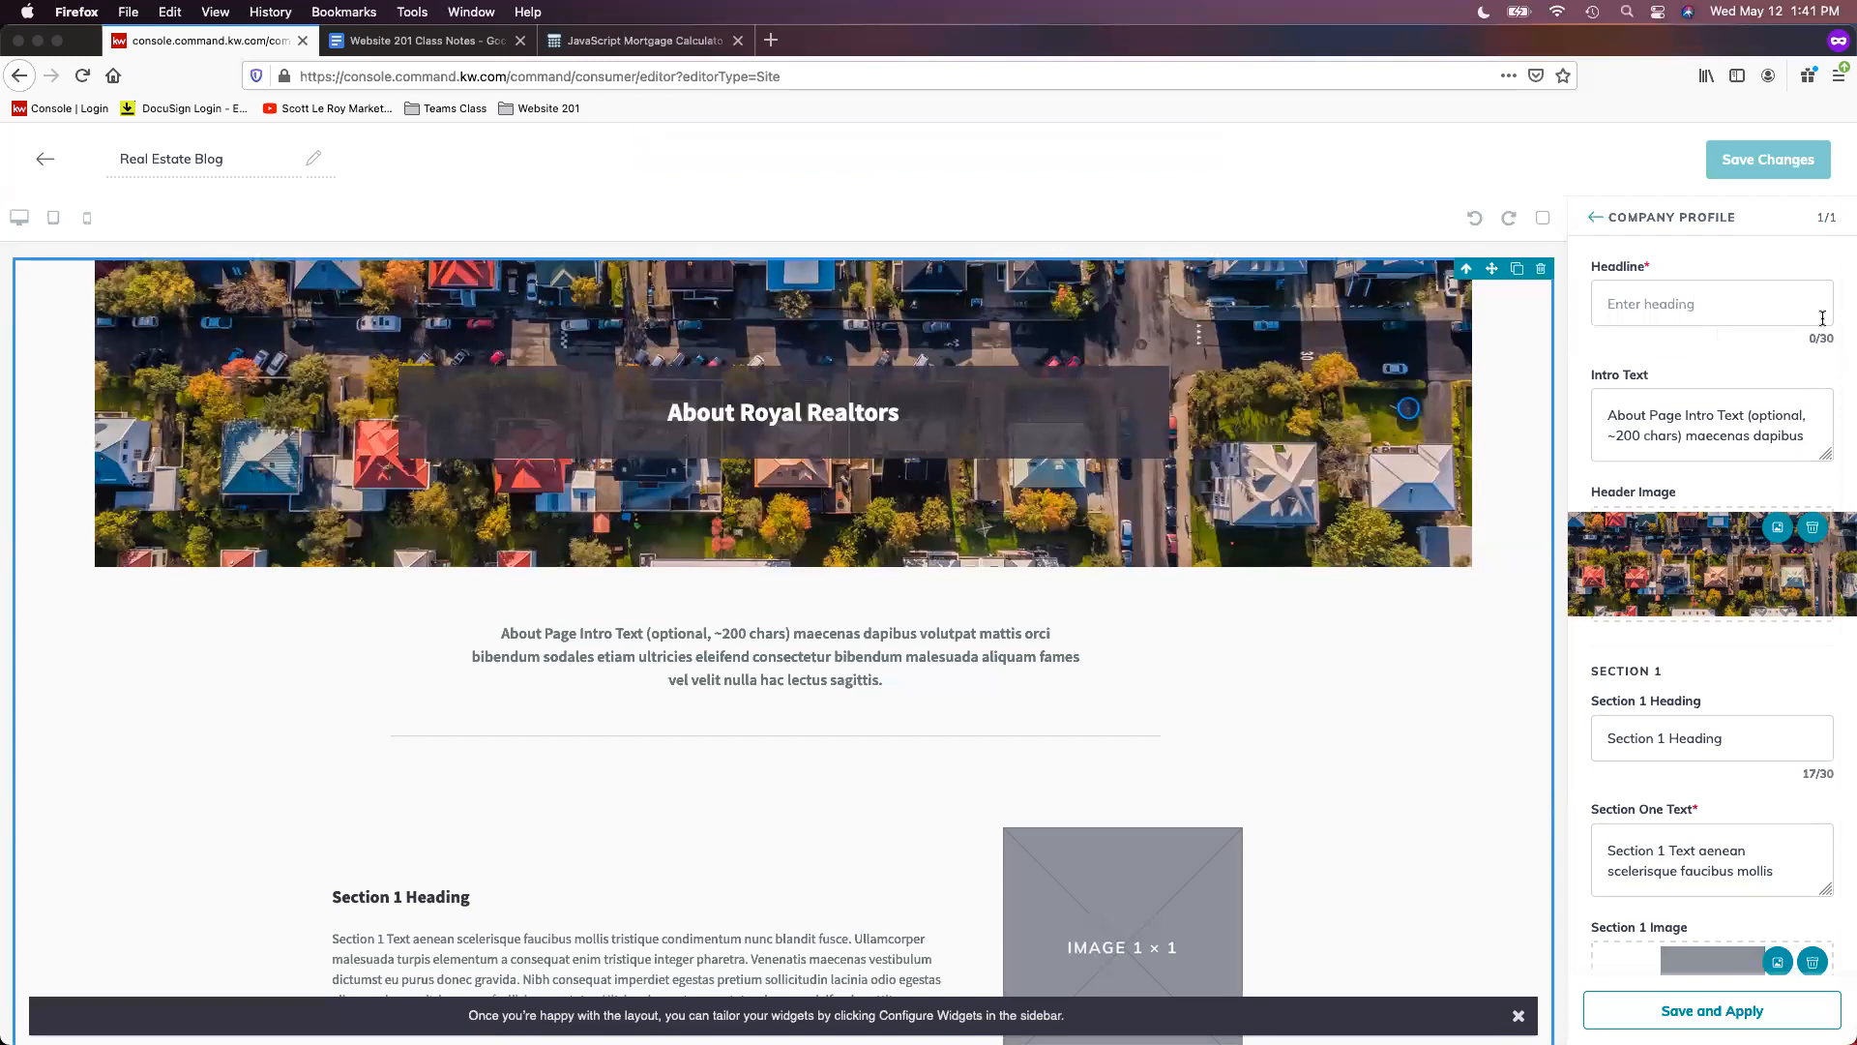
# - Set the Headline to 'Real Estate Blog' and clear the placeholder intro text
pyautogui.click(1734, 292)
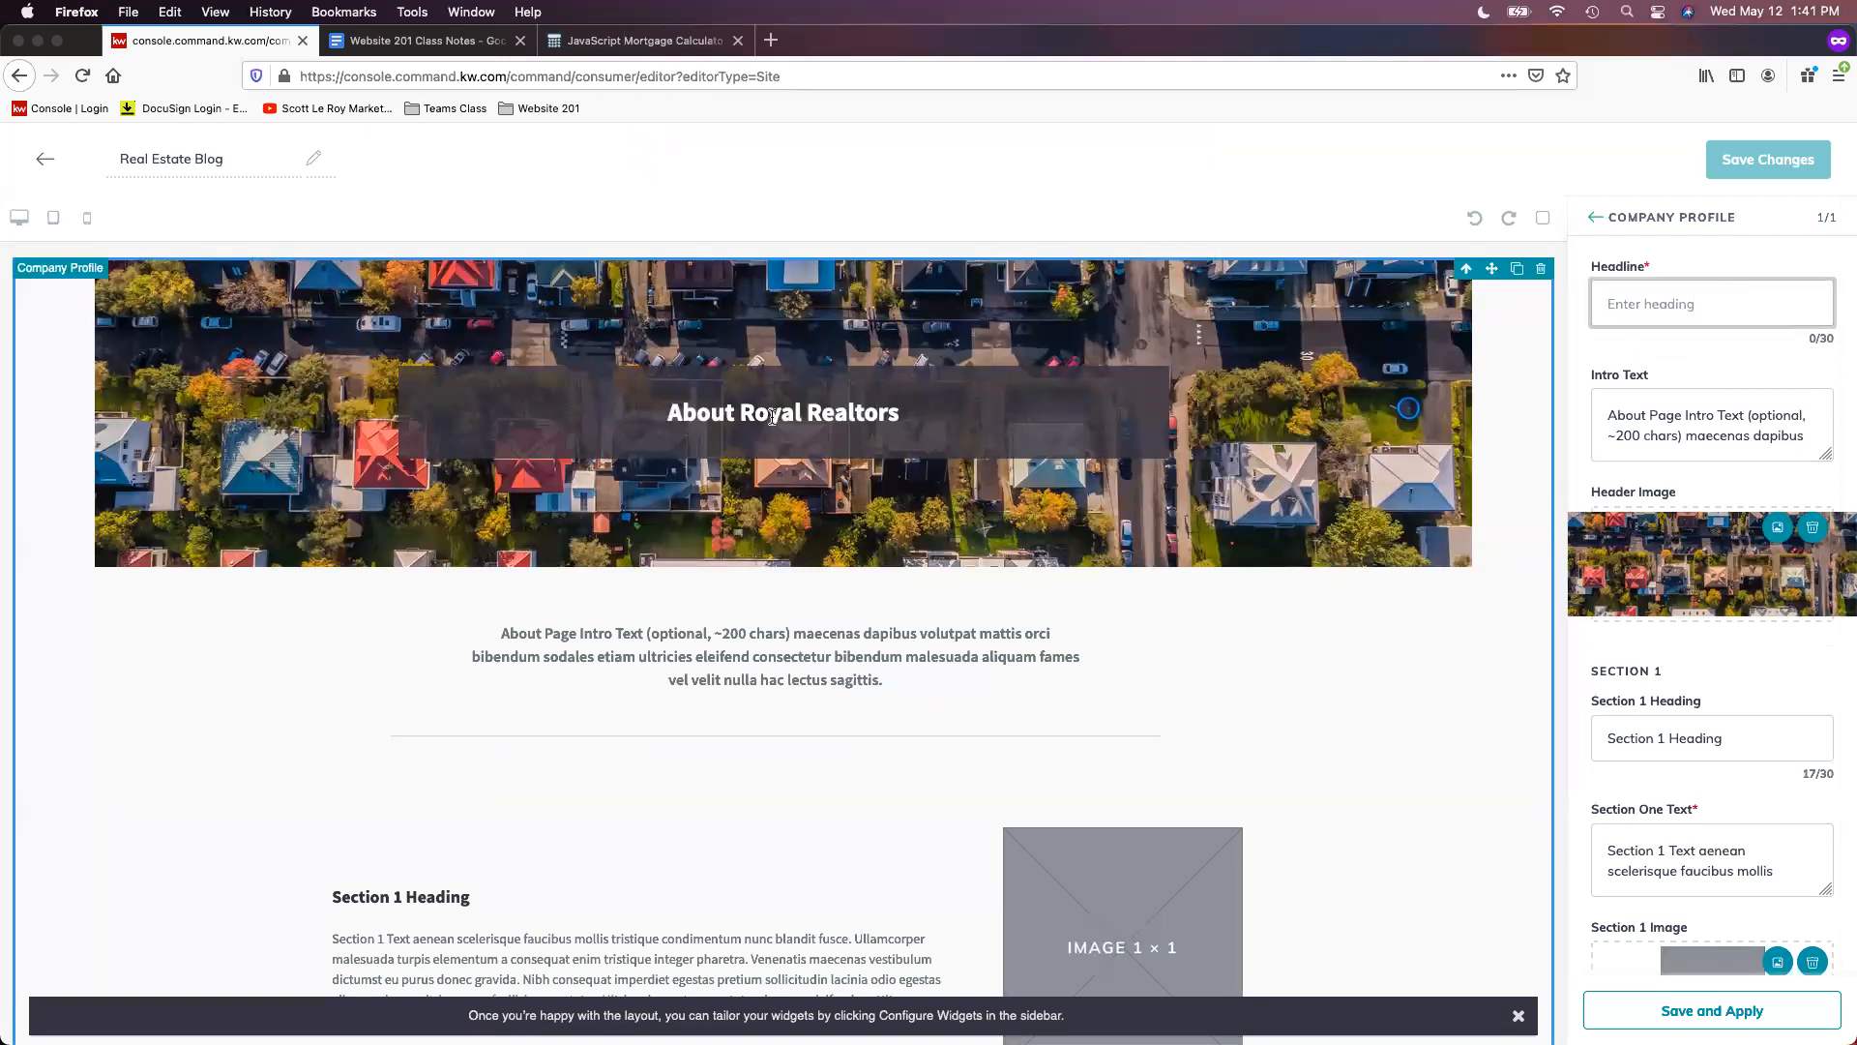
pyautogui.write('Real Estate')
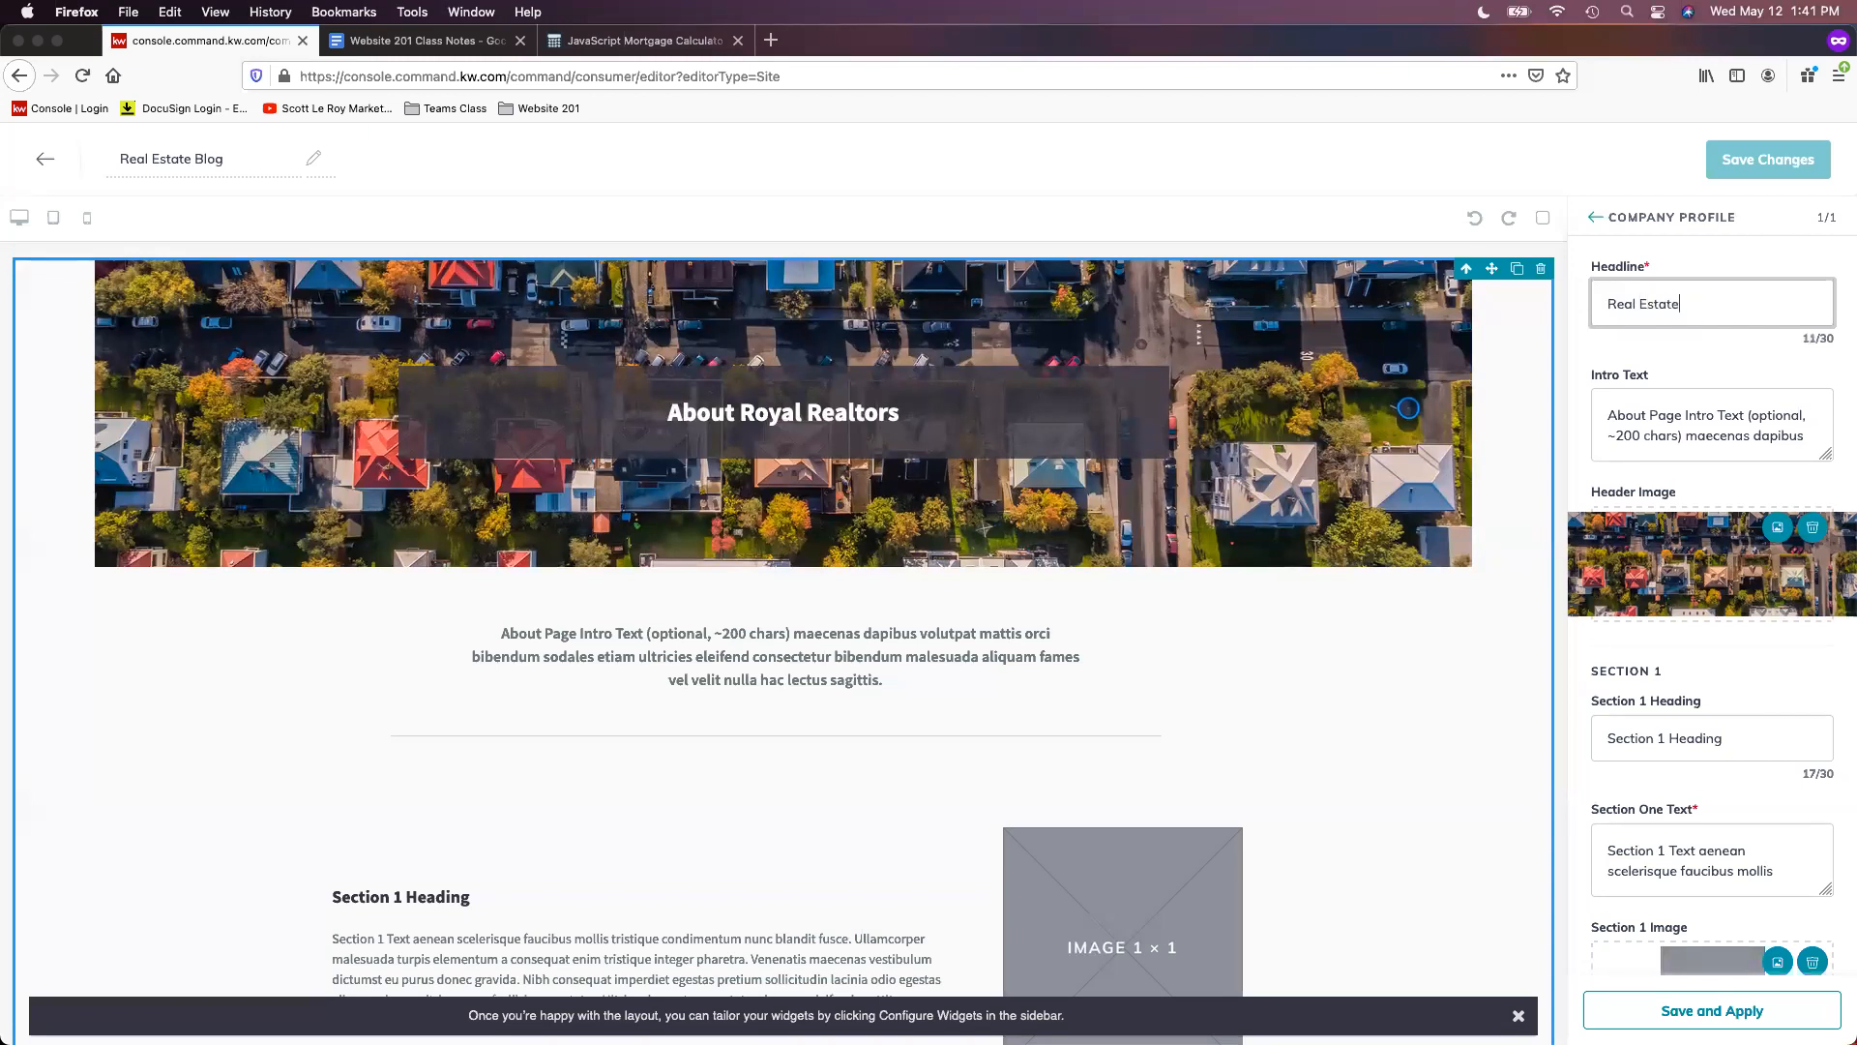
pyautogui.write(' Blog')
pyautogui.tripleClick(1700, 418)
pyautogui.press('BackSpace')
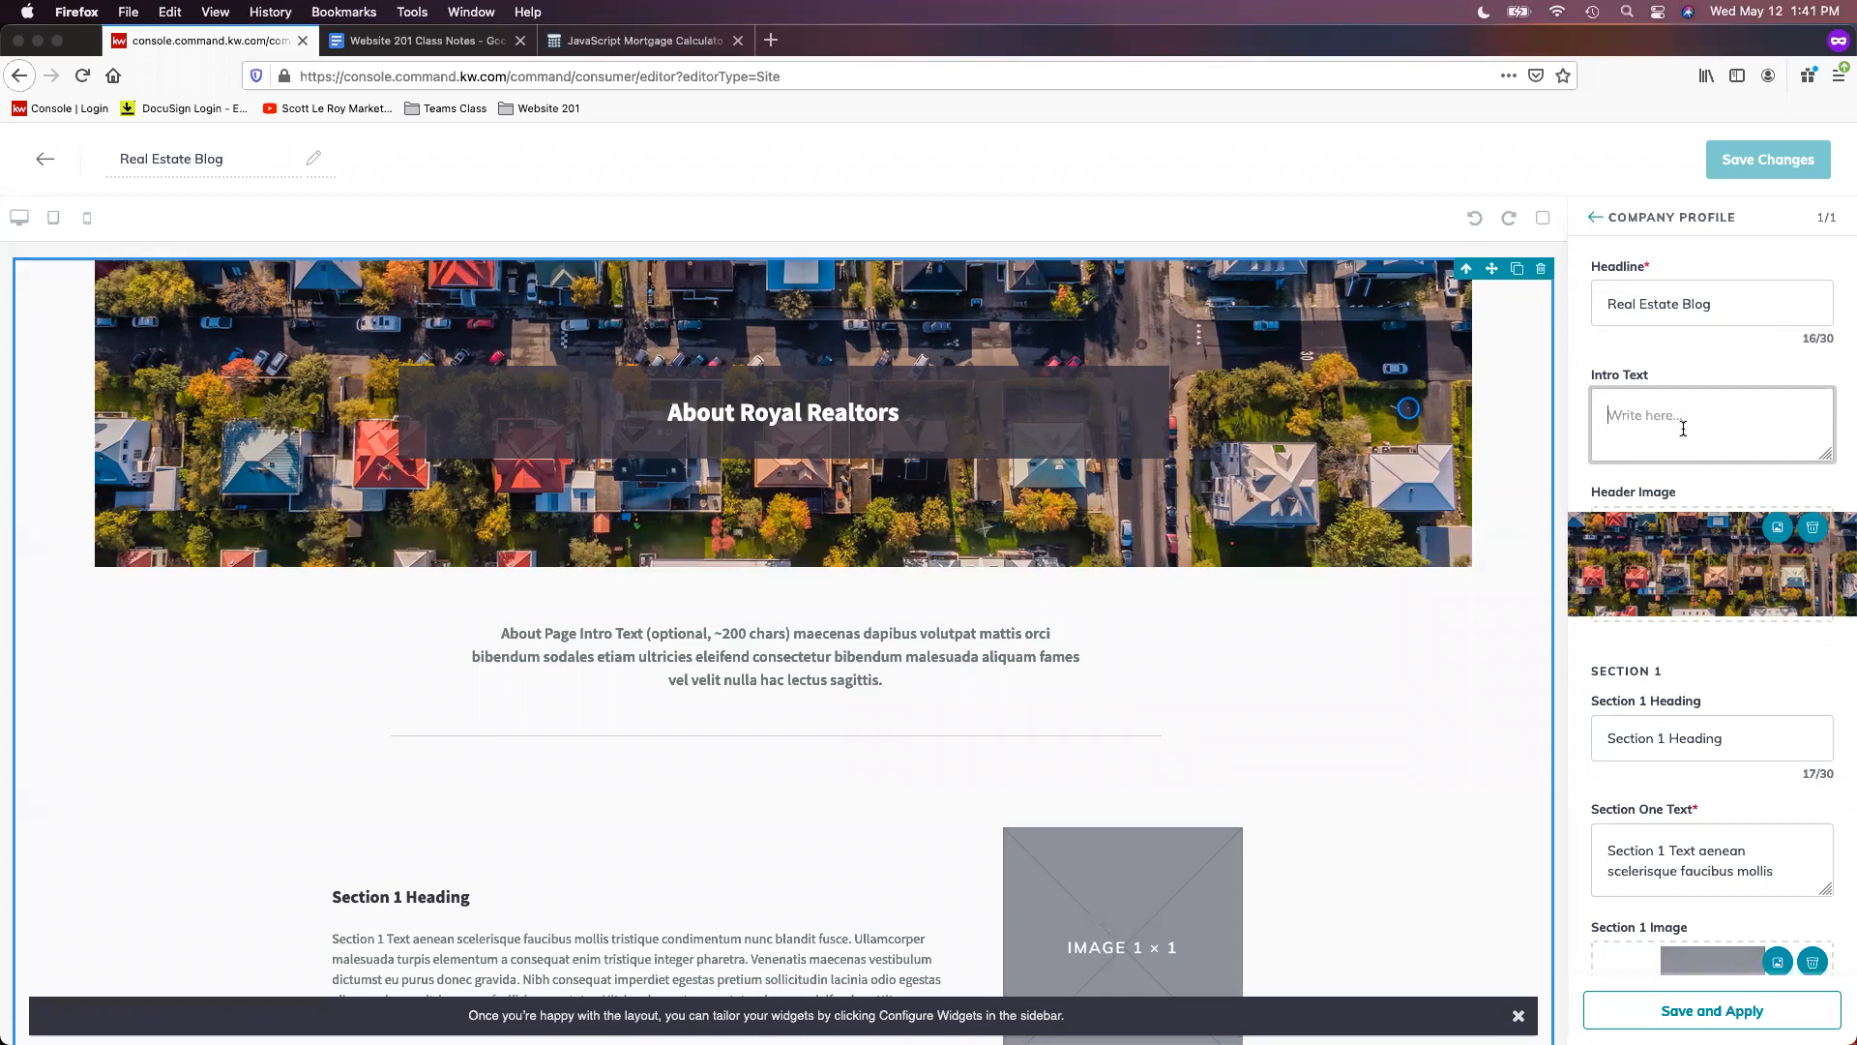
pyautogui.click(1747, 657)
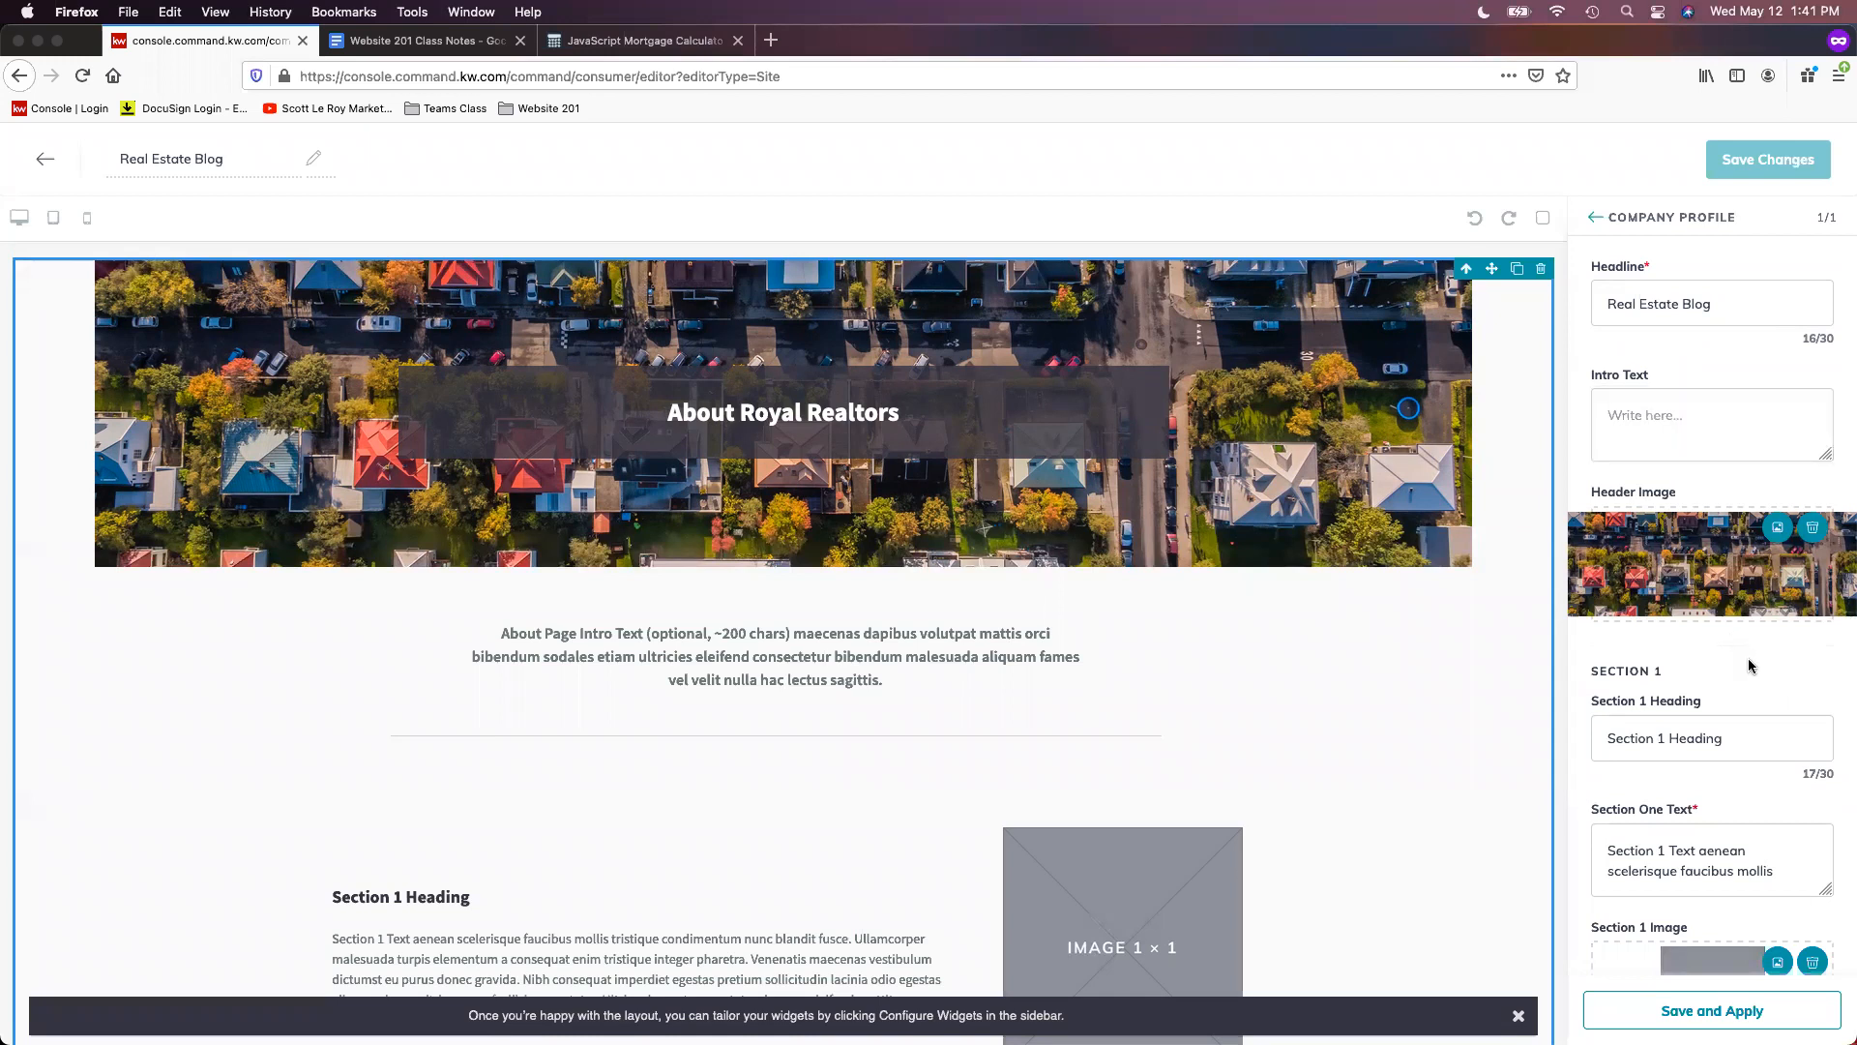
# - Clear the Section 1 heading and text, and remove its placeholder image
pyautogui.scroll(-1, 1760, 668)
pyautogui.scroll(-2, 1758, 666)
pyautogui.click(1778, 653)
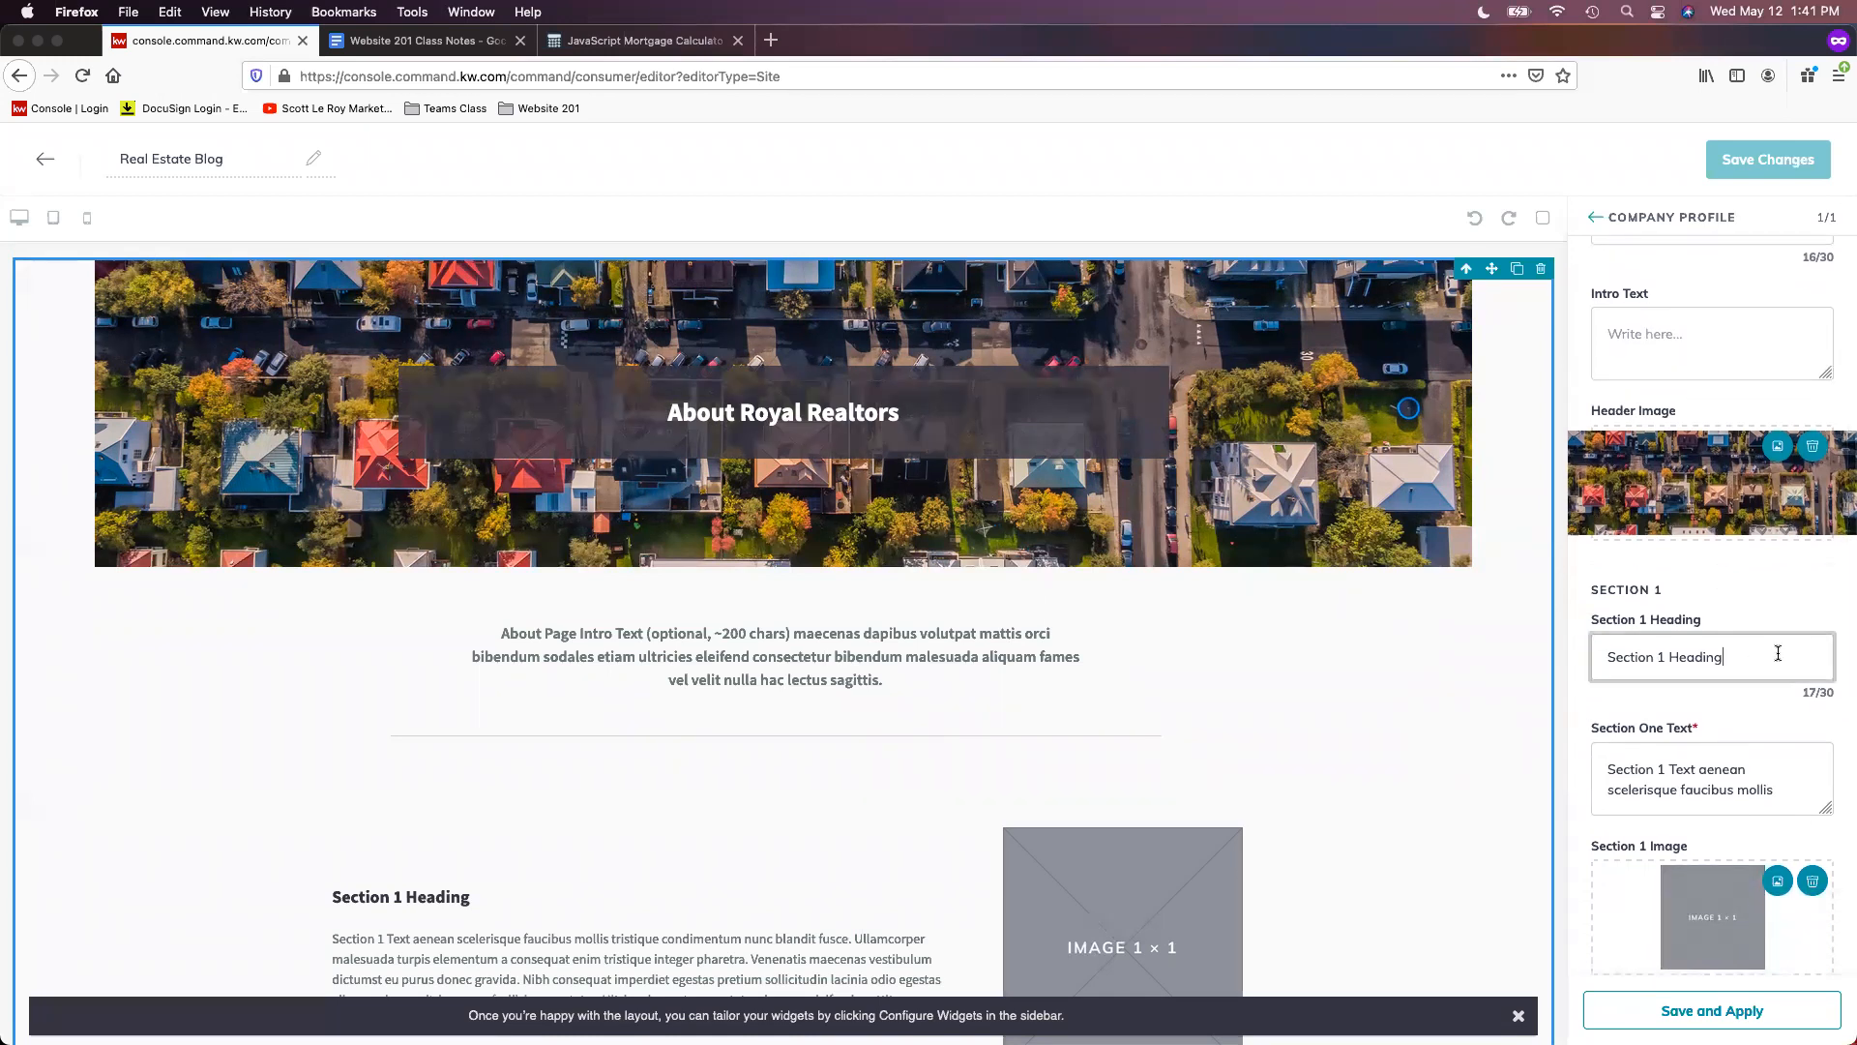
pyautogui.press('super+a')
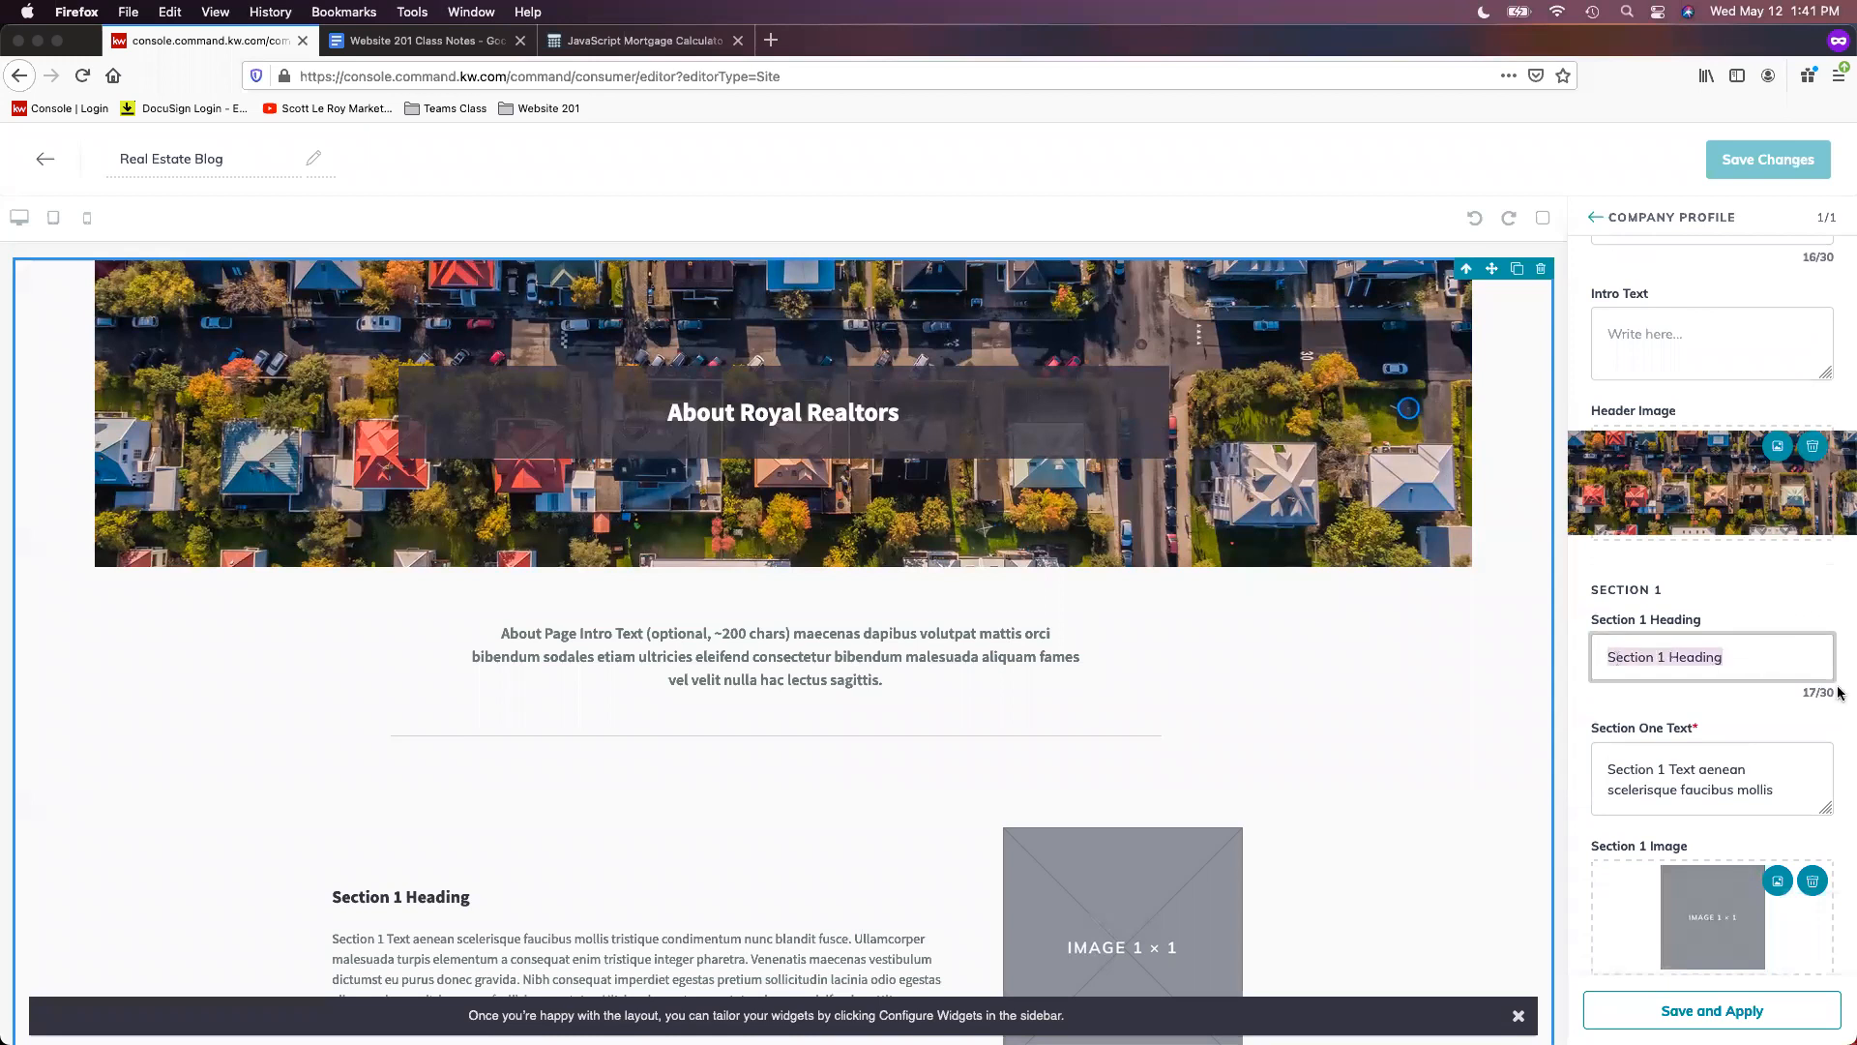
pyautogui.press('BackSpace')
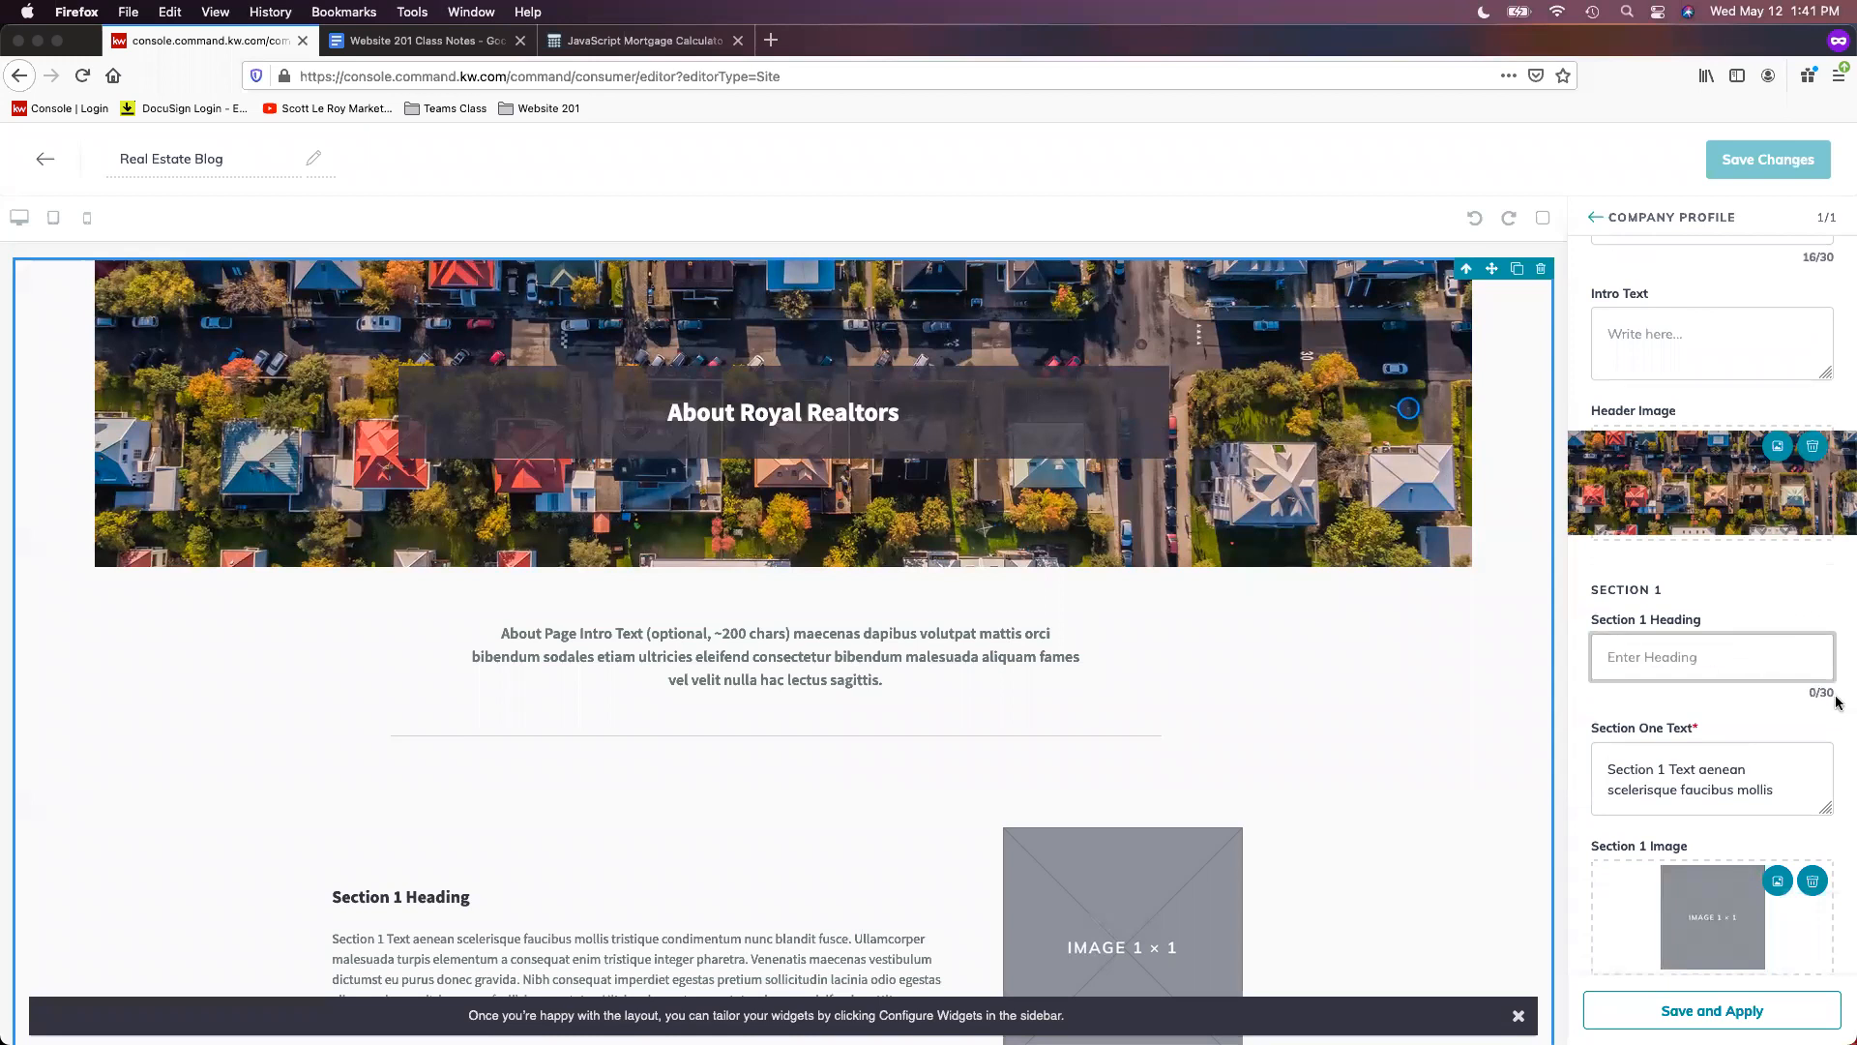
pyautogui.scroll(-1, 1785, 703)
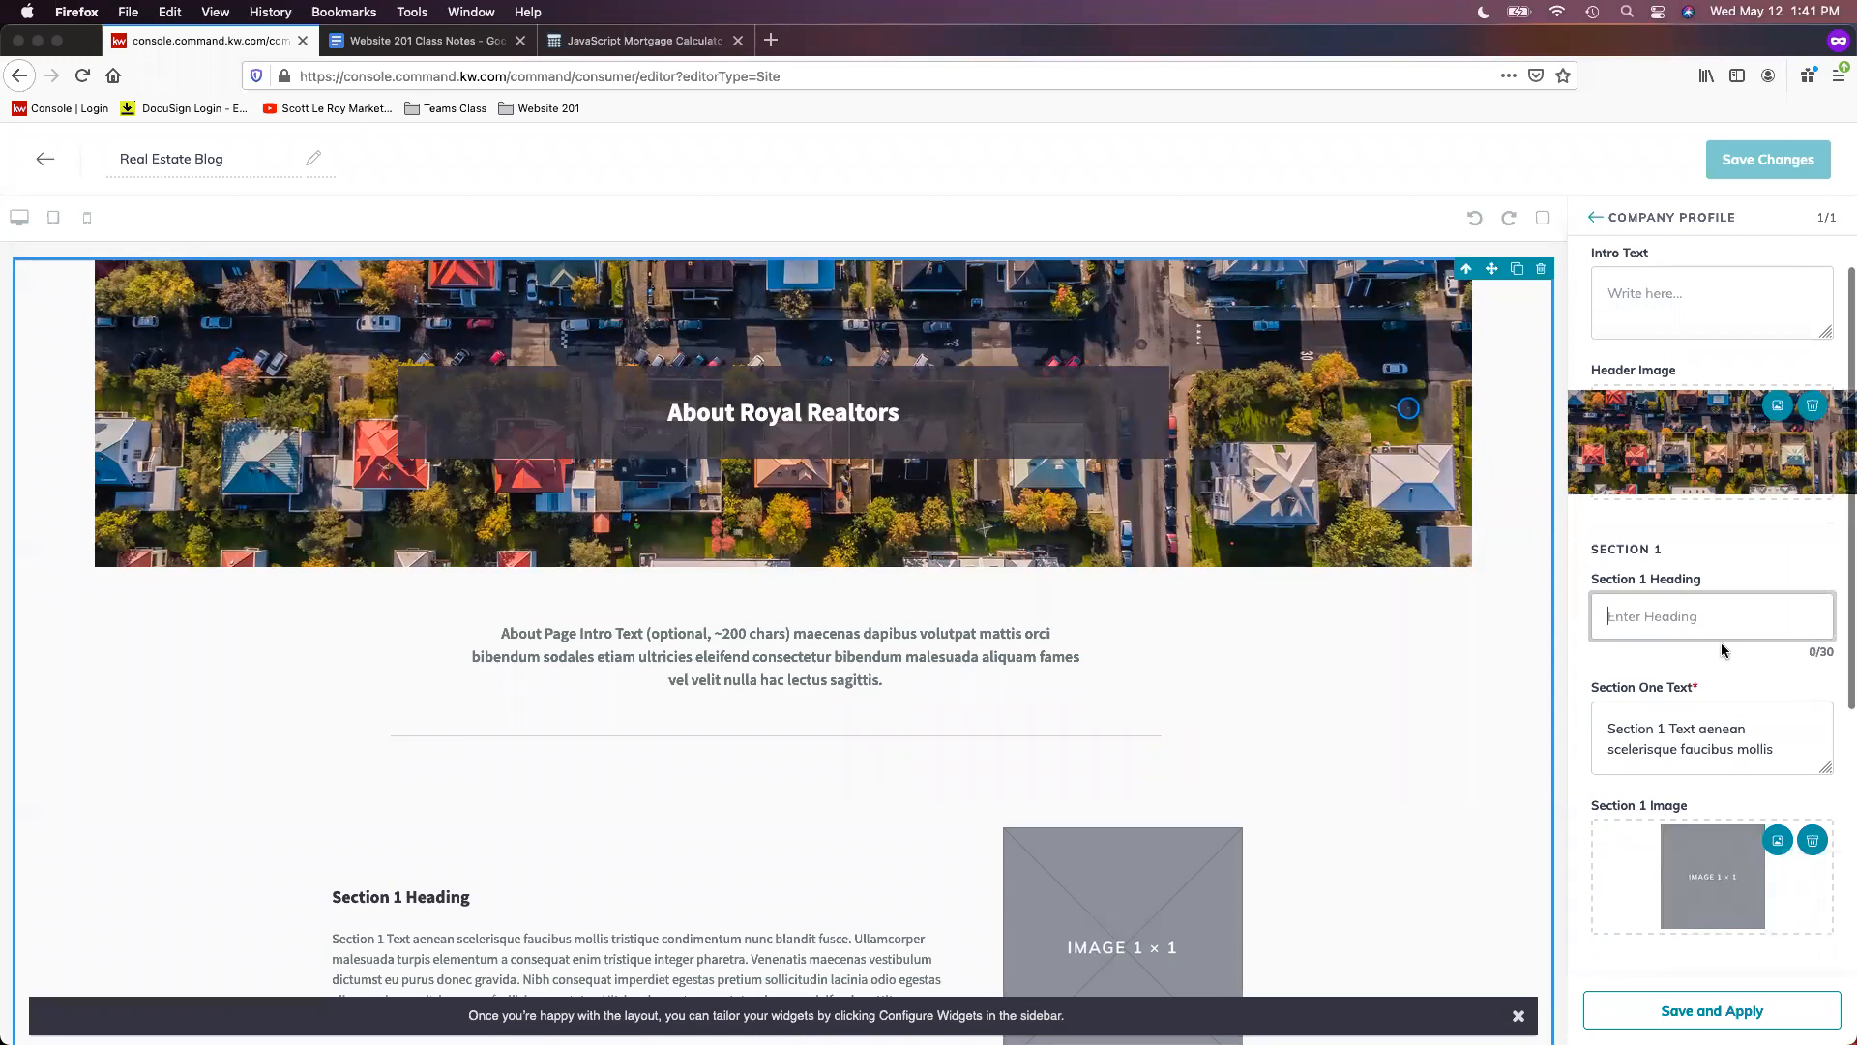
pyautogui.tripleClick(1753, 743)
pyautogui.press('BackSpace')
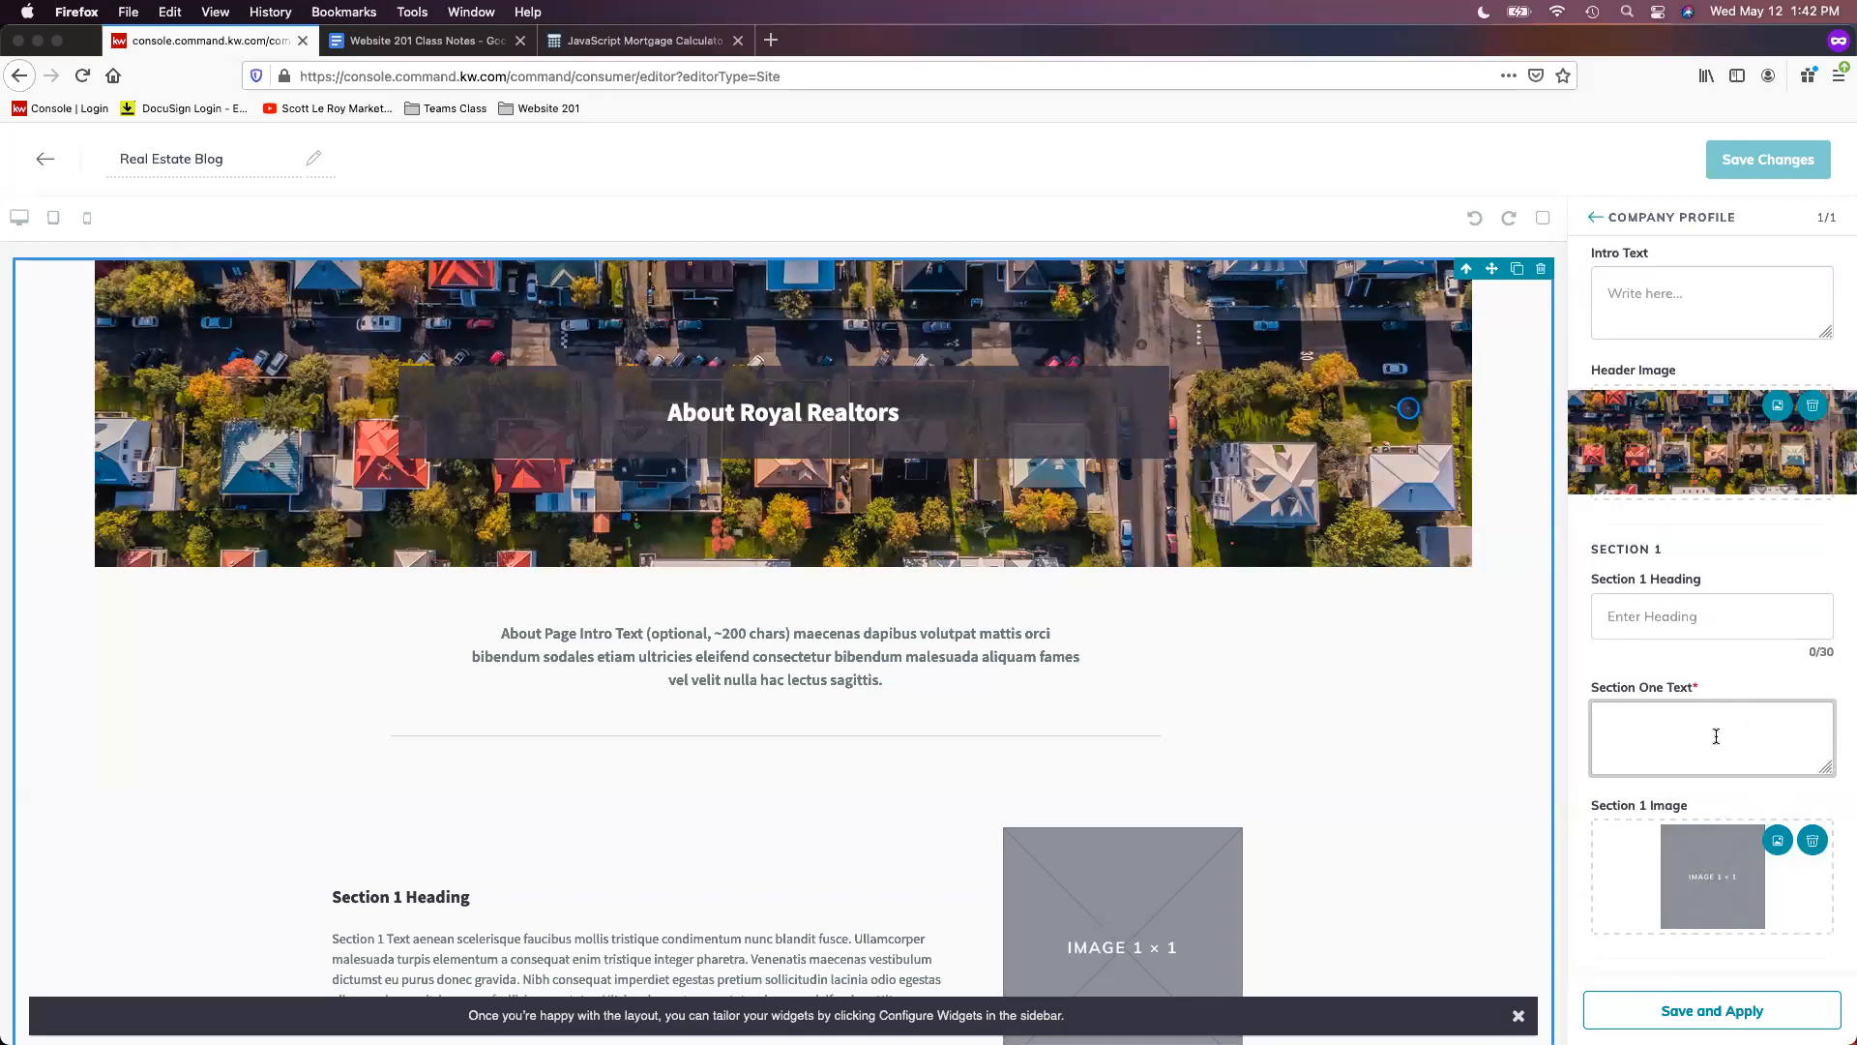
pyautogui.scroll(-3, 1778, 767)
pyautogui.scroll(-3, 1778, 767)
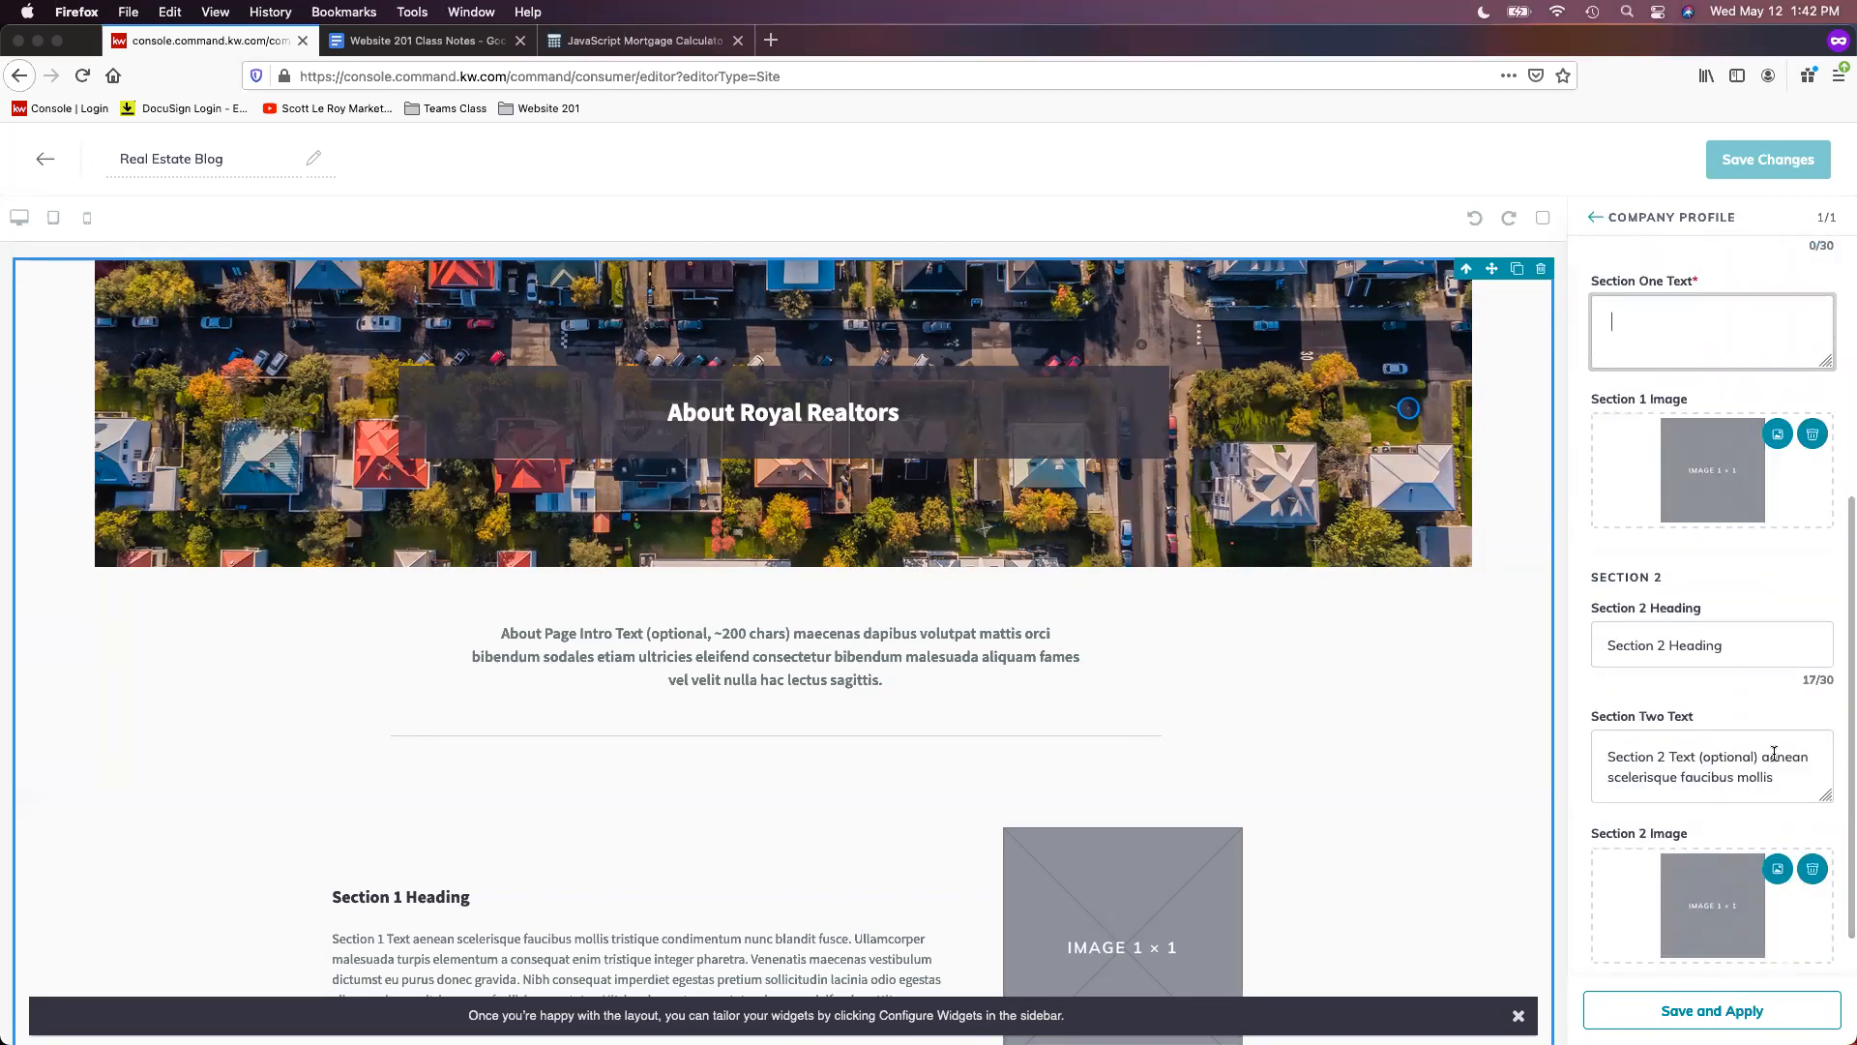
pyautogui.click(1814, 434)
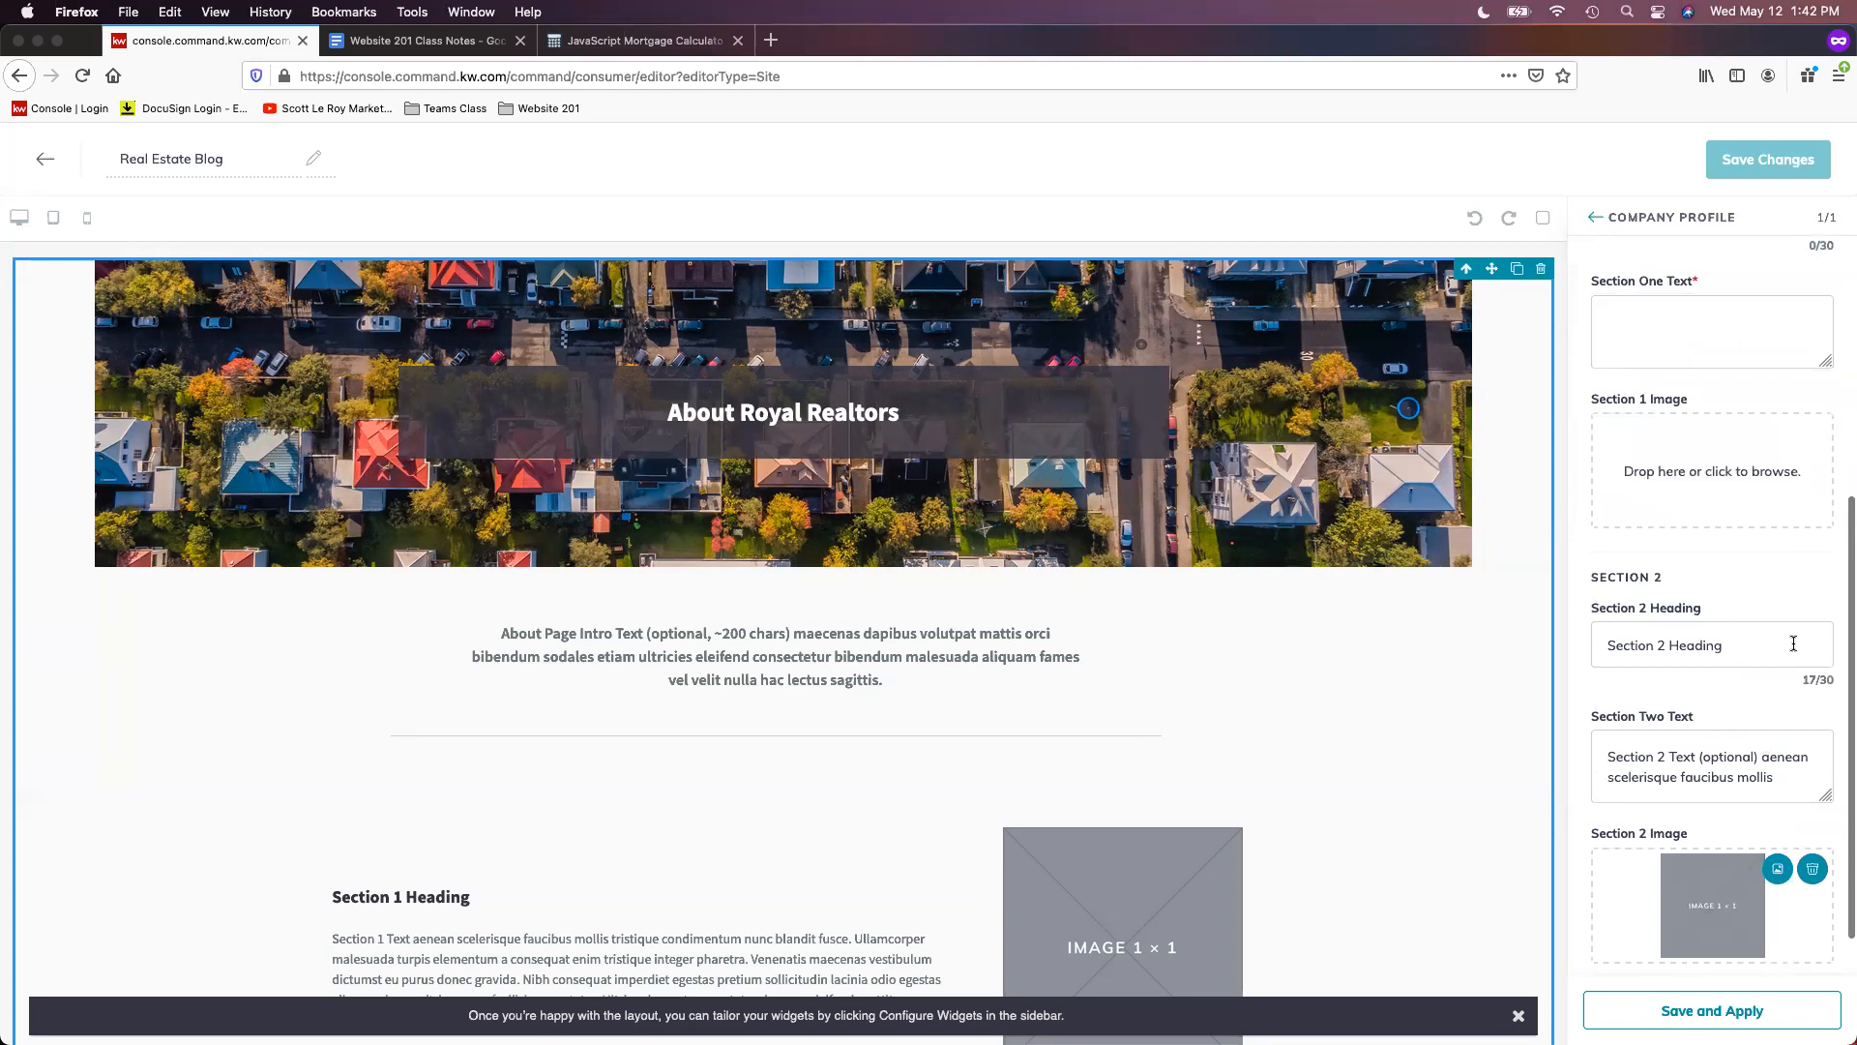
# - Clear the Section 2 heading and text, and remove its placeholder image
pyautogui.tripleClick(1703, 645)
pyautogui.press('BackSpace')
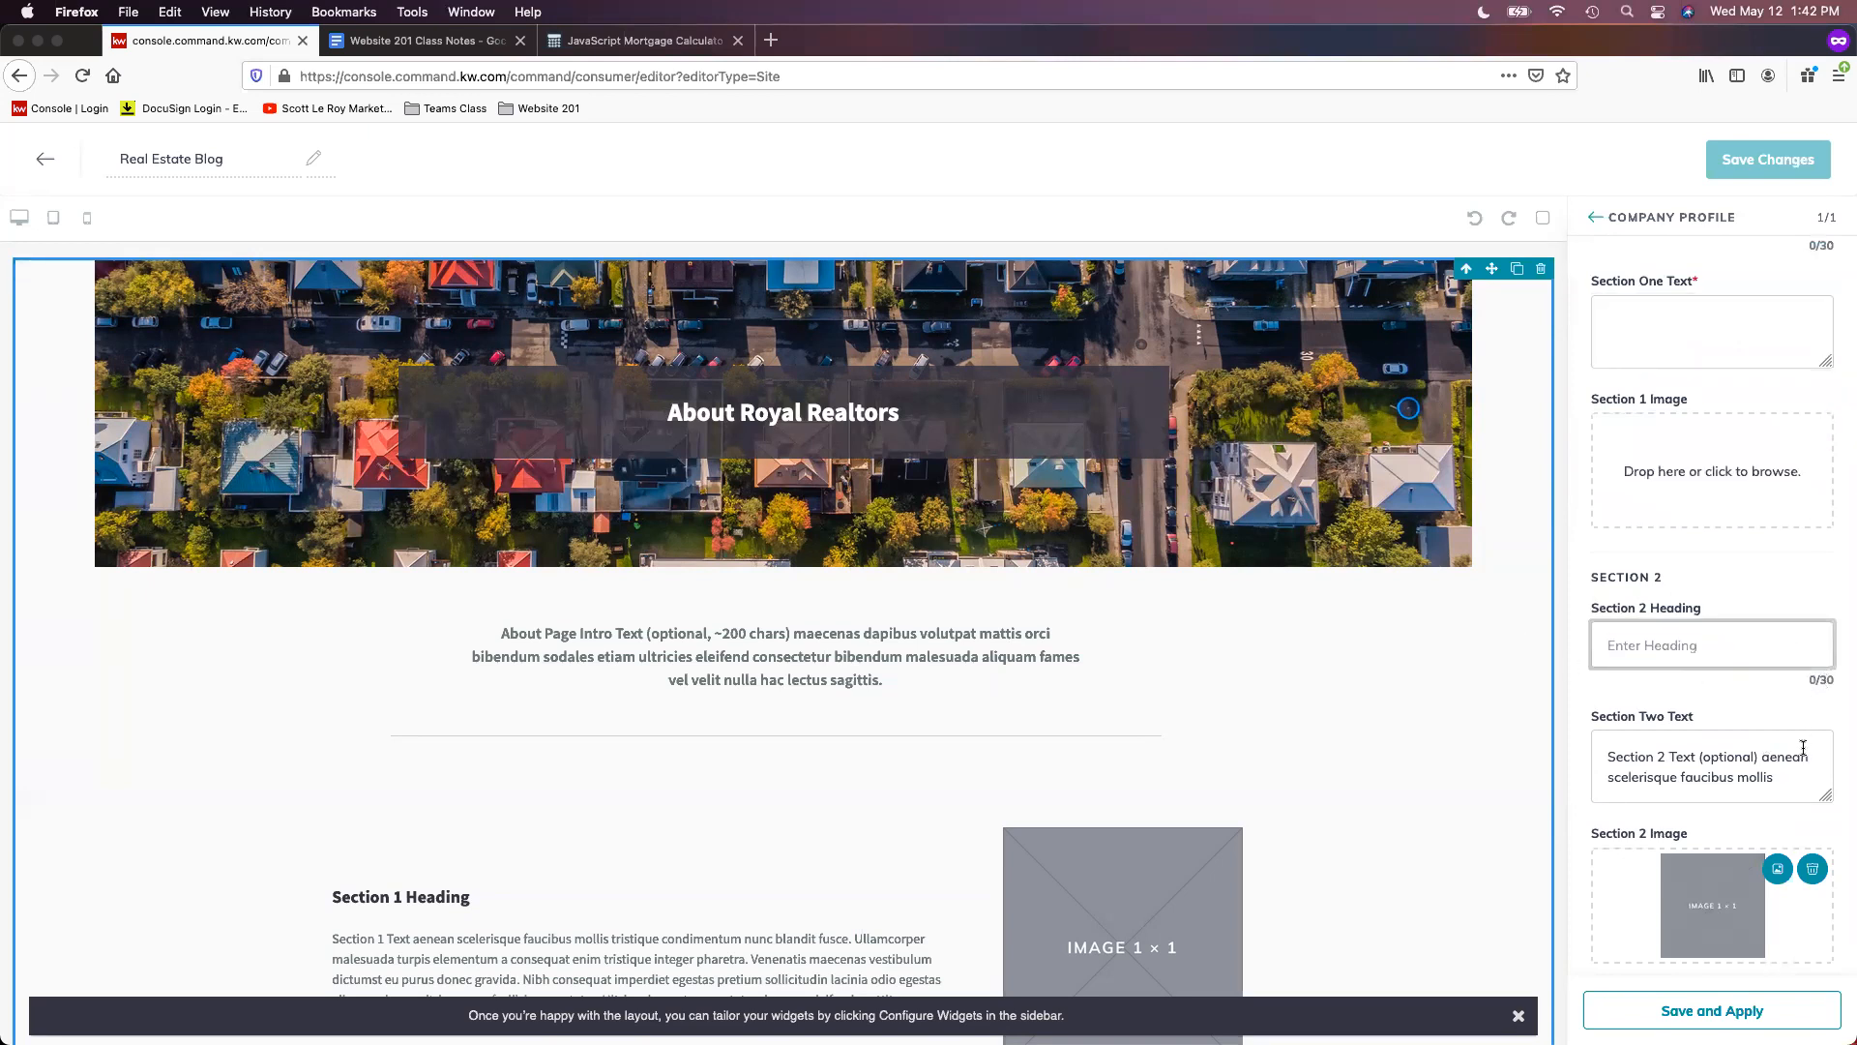
pyautogui.tripleClick(1788, 774)
pyautogui.press('BackSpace')
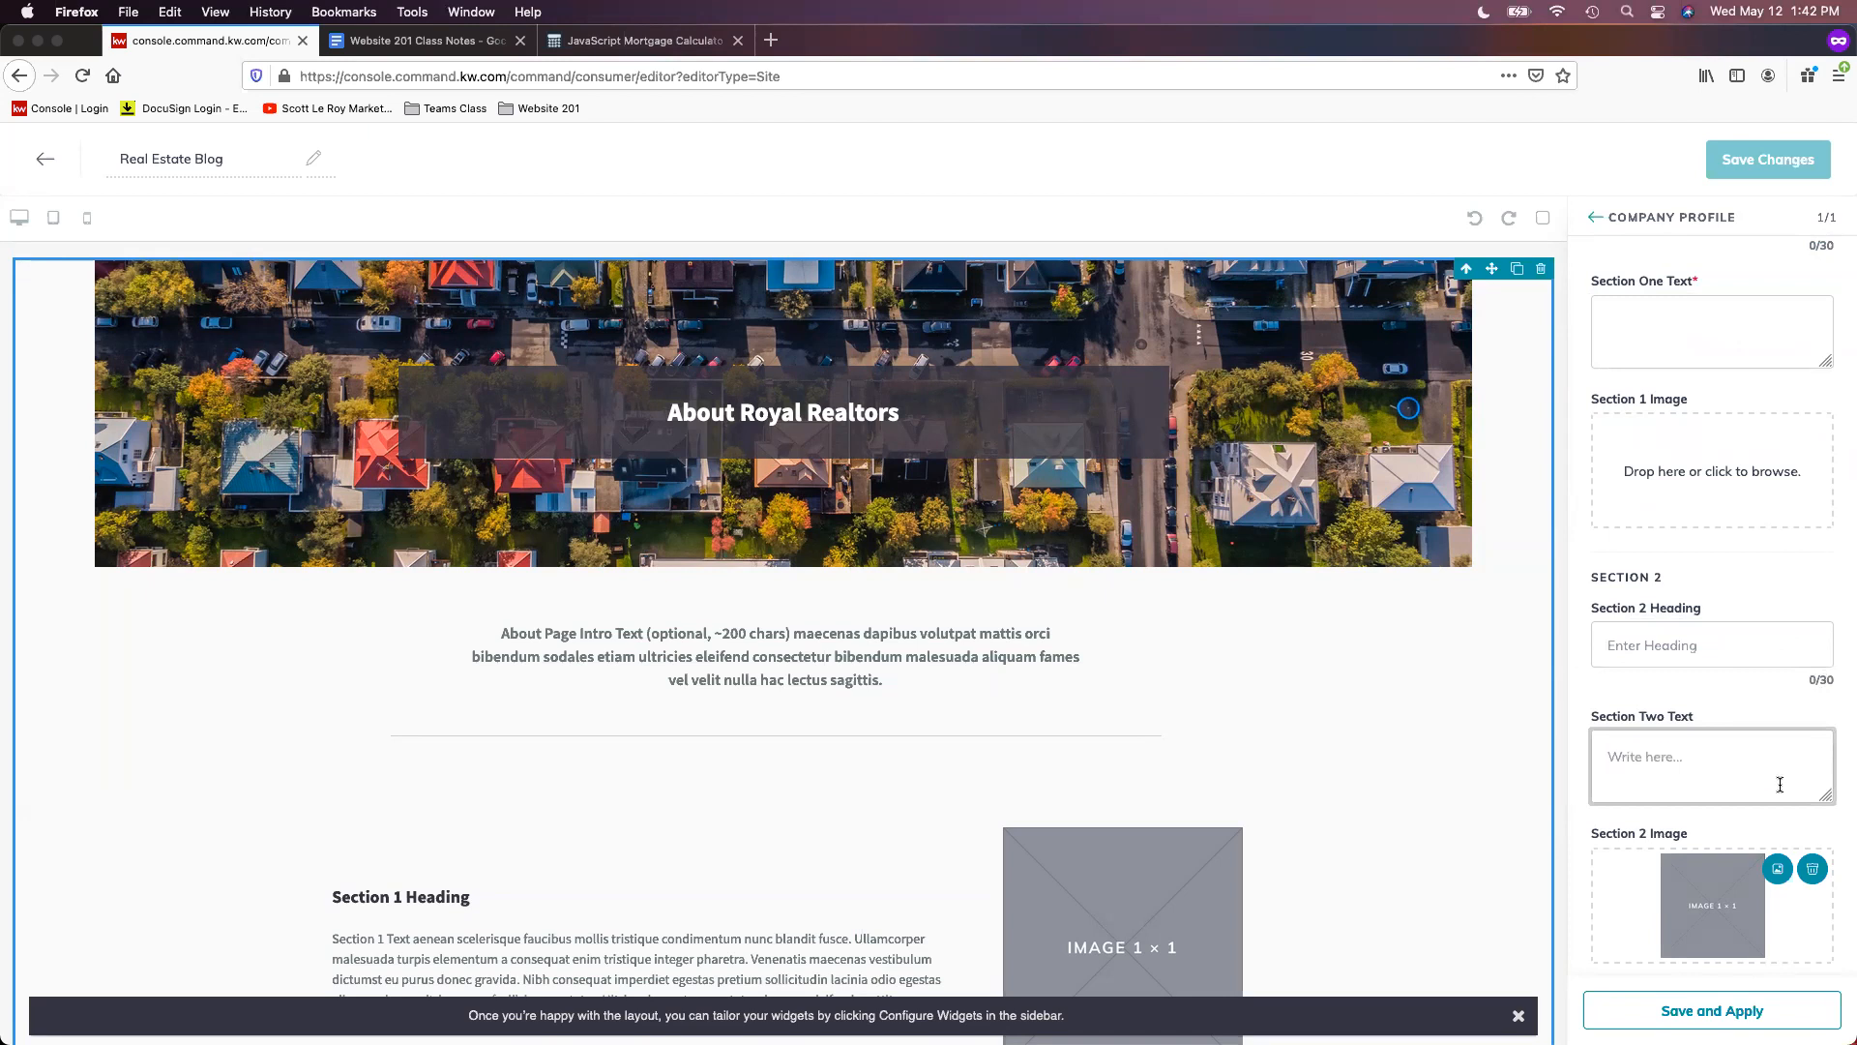
pyautogui.scroll(-3, 1780, 783)
pyautogui.click(1812, 685)
# - Empty the Footer Heading and footer text fields
pyautogui.tripleClick(1789, 858)
pyautogui.press('BackSpace')
pyautogui.doubleClick(1708, 962)
pyautogui.tripleClick(1709, 963)
pyautogui.press('super+minus')
pyautogui.click(1803, 927)
pyautogui.tripleClick(1803, 928)
pyautogui.press('BackSpace')
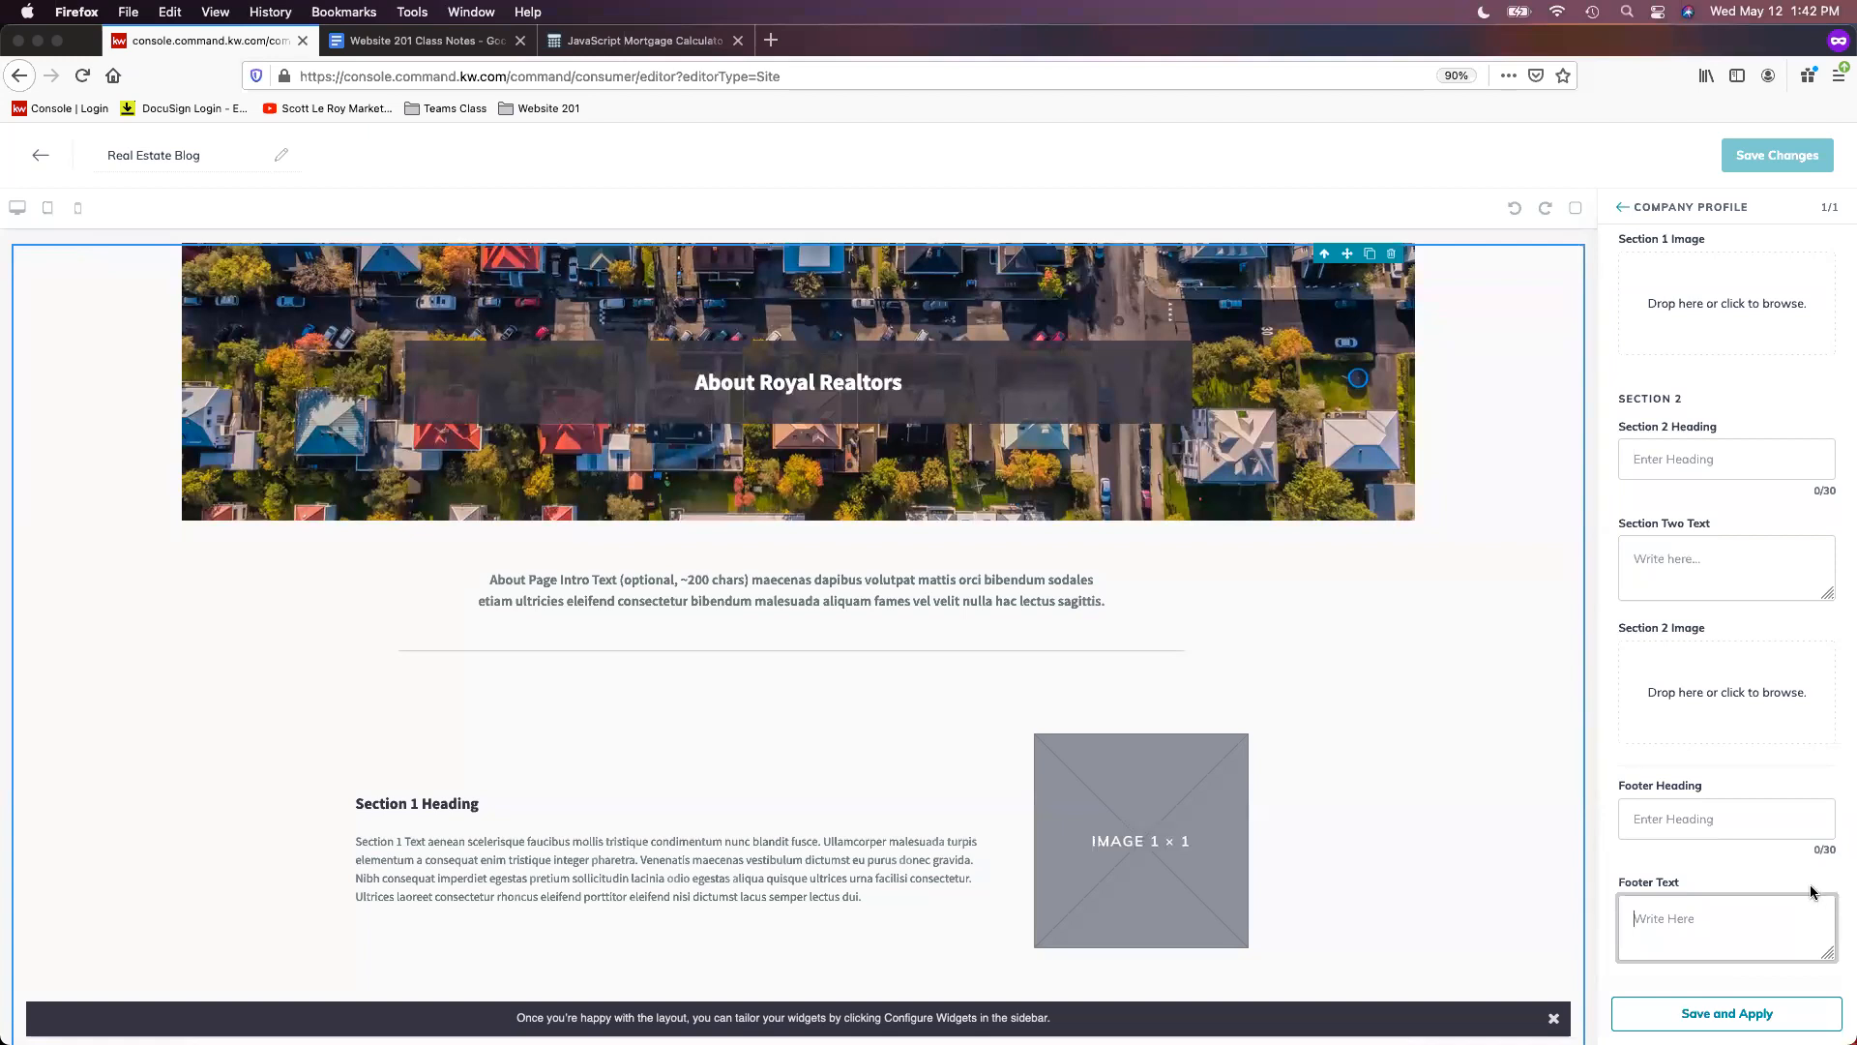
pyautogui.press('super+plus')
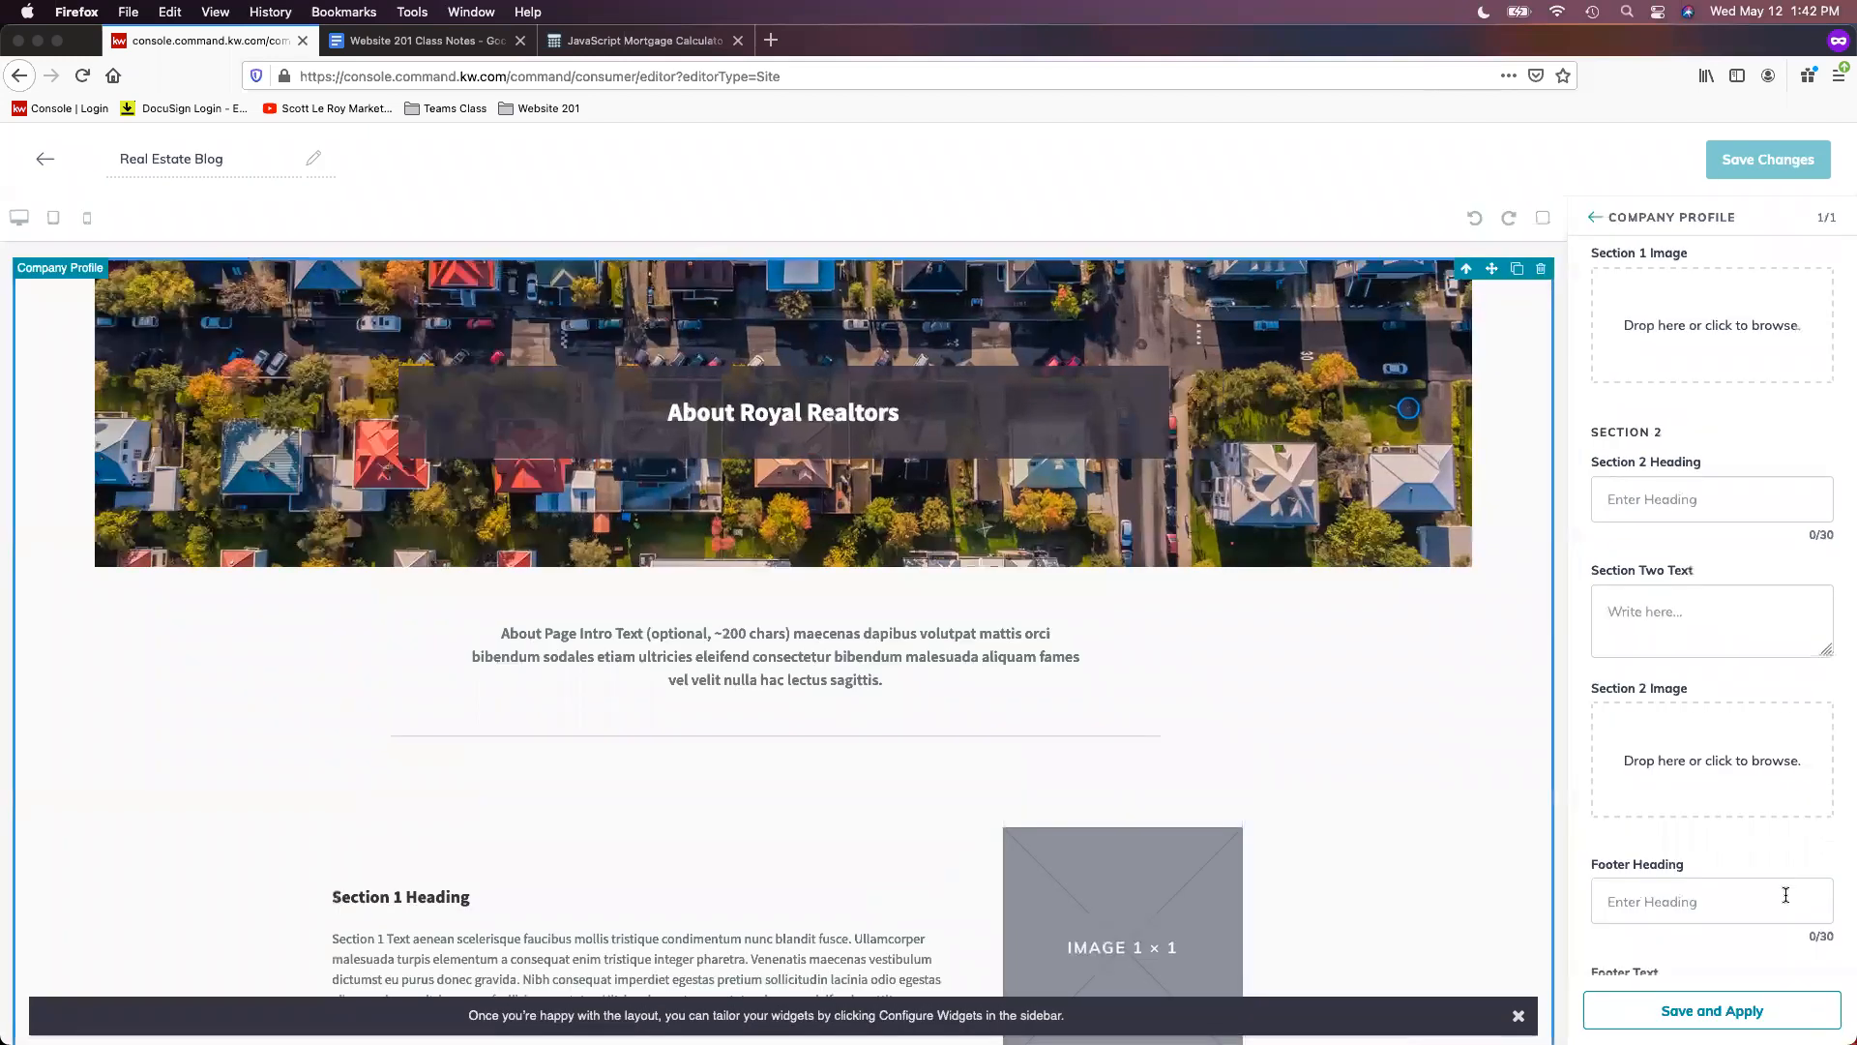
pyautogui.scroll(-1, 1770, 895)
pyautogui.scroll(10, 1773, 900)
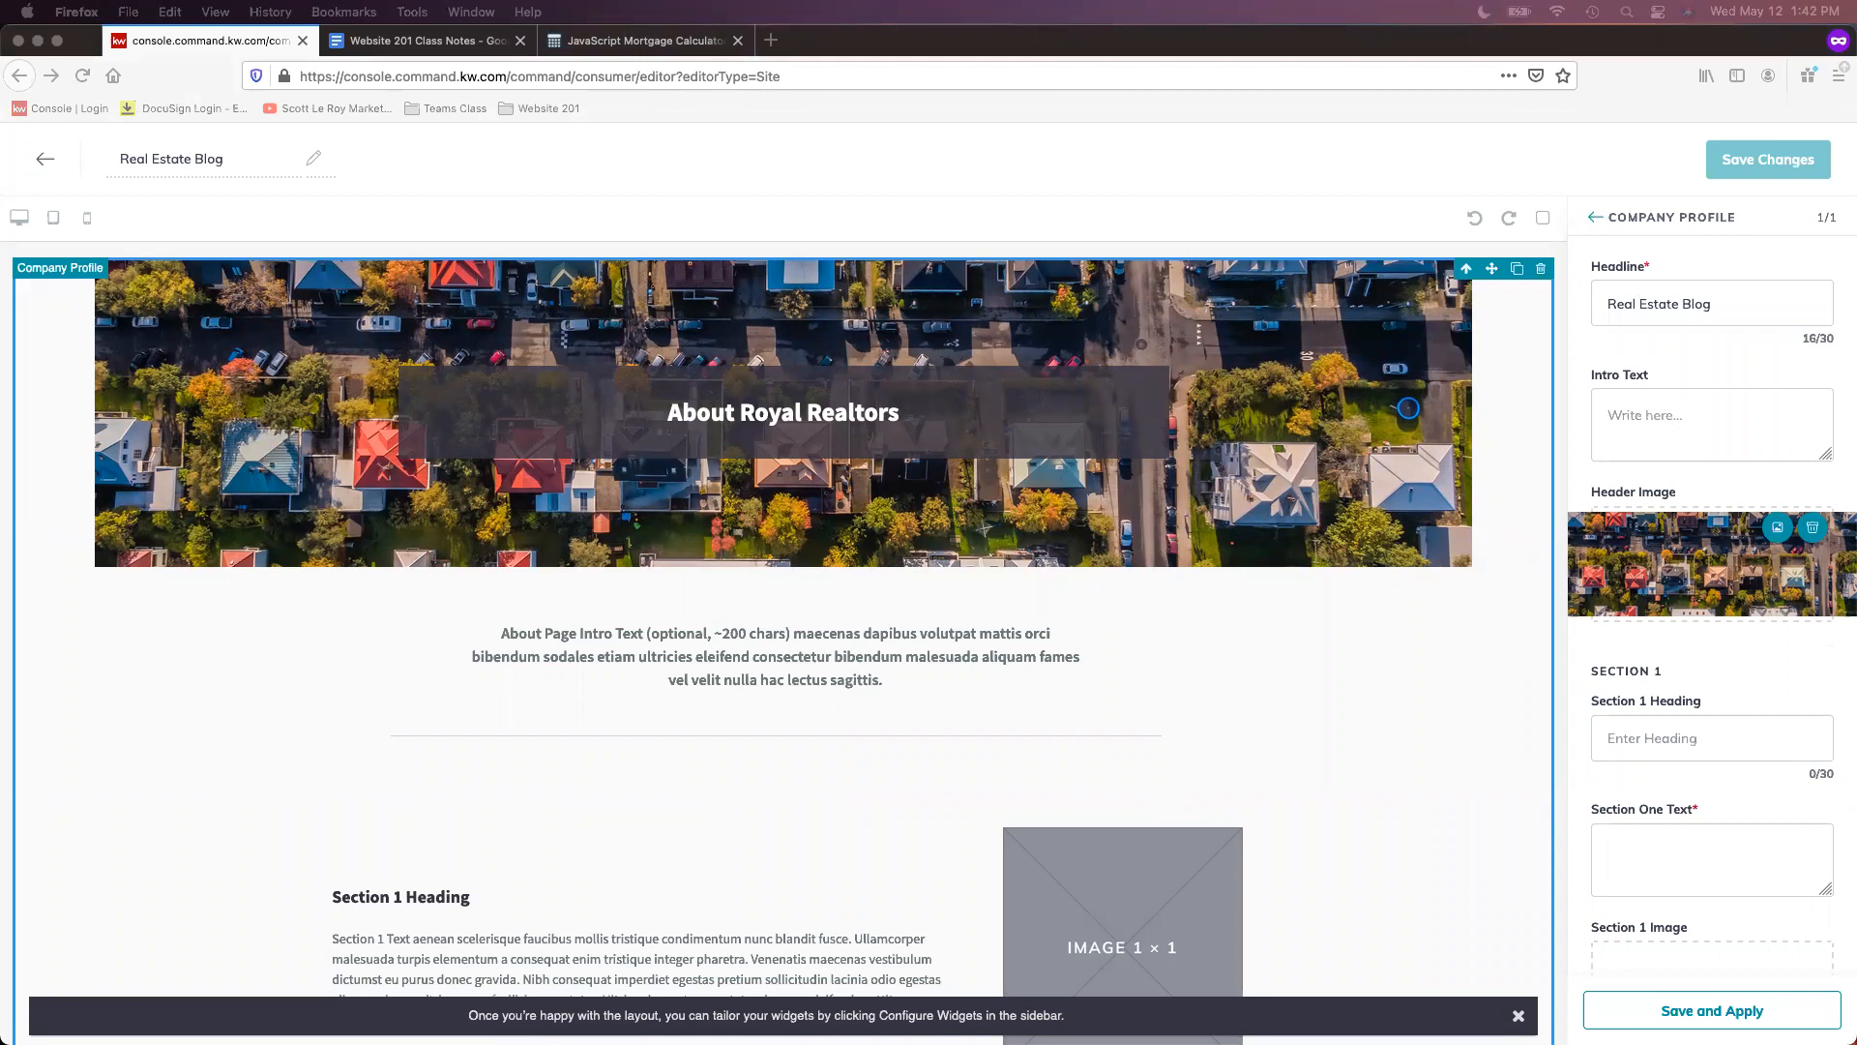
# - Bring the HomeKeepr window forward, maximise it, and go to the realtor sign-in page
pyautogui.moveTo(1855, 395); pyautogui.dragTo(1038, 408)
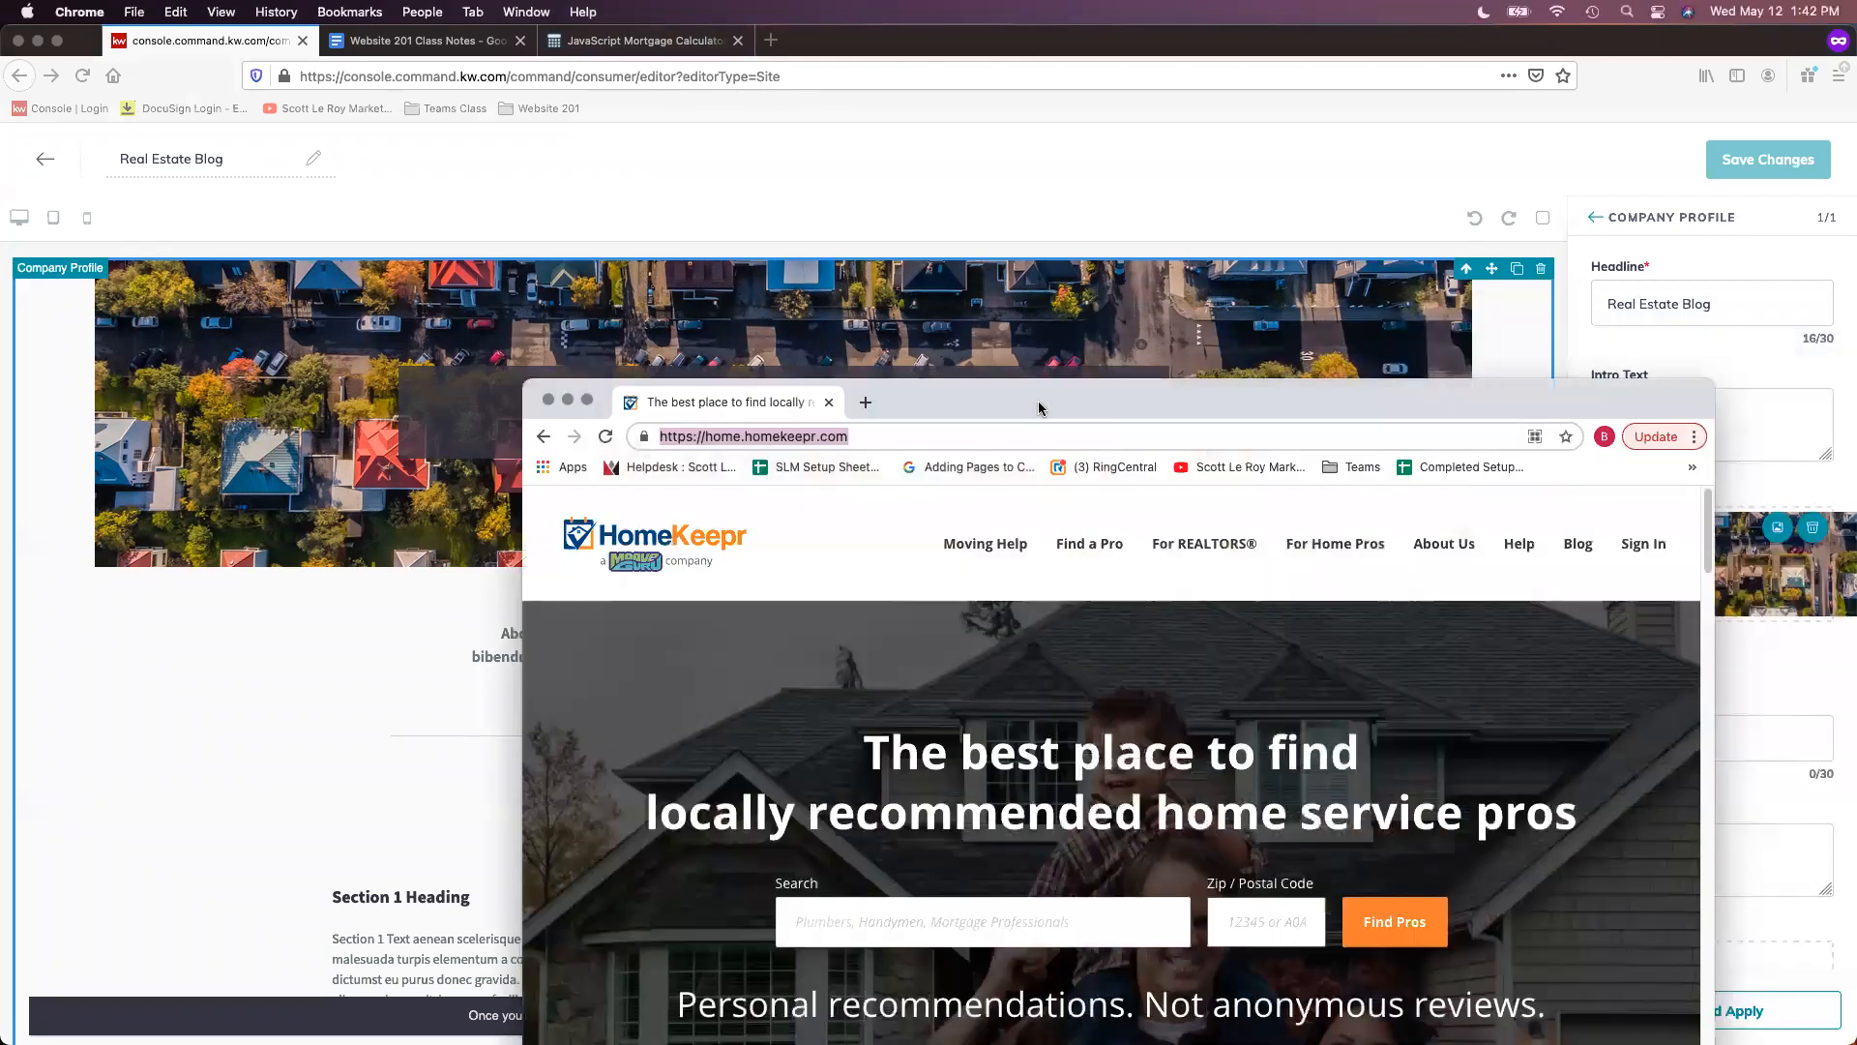
pyautogui.doubleClick(1039, 409)
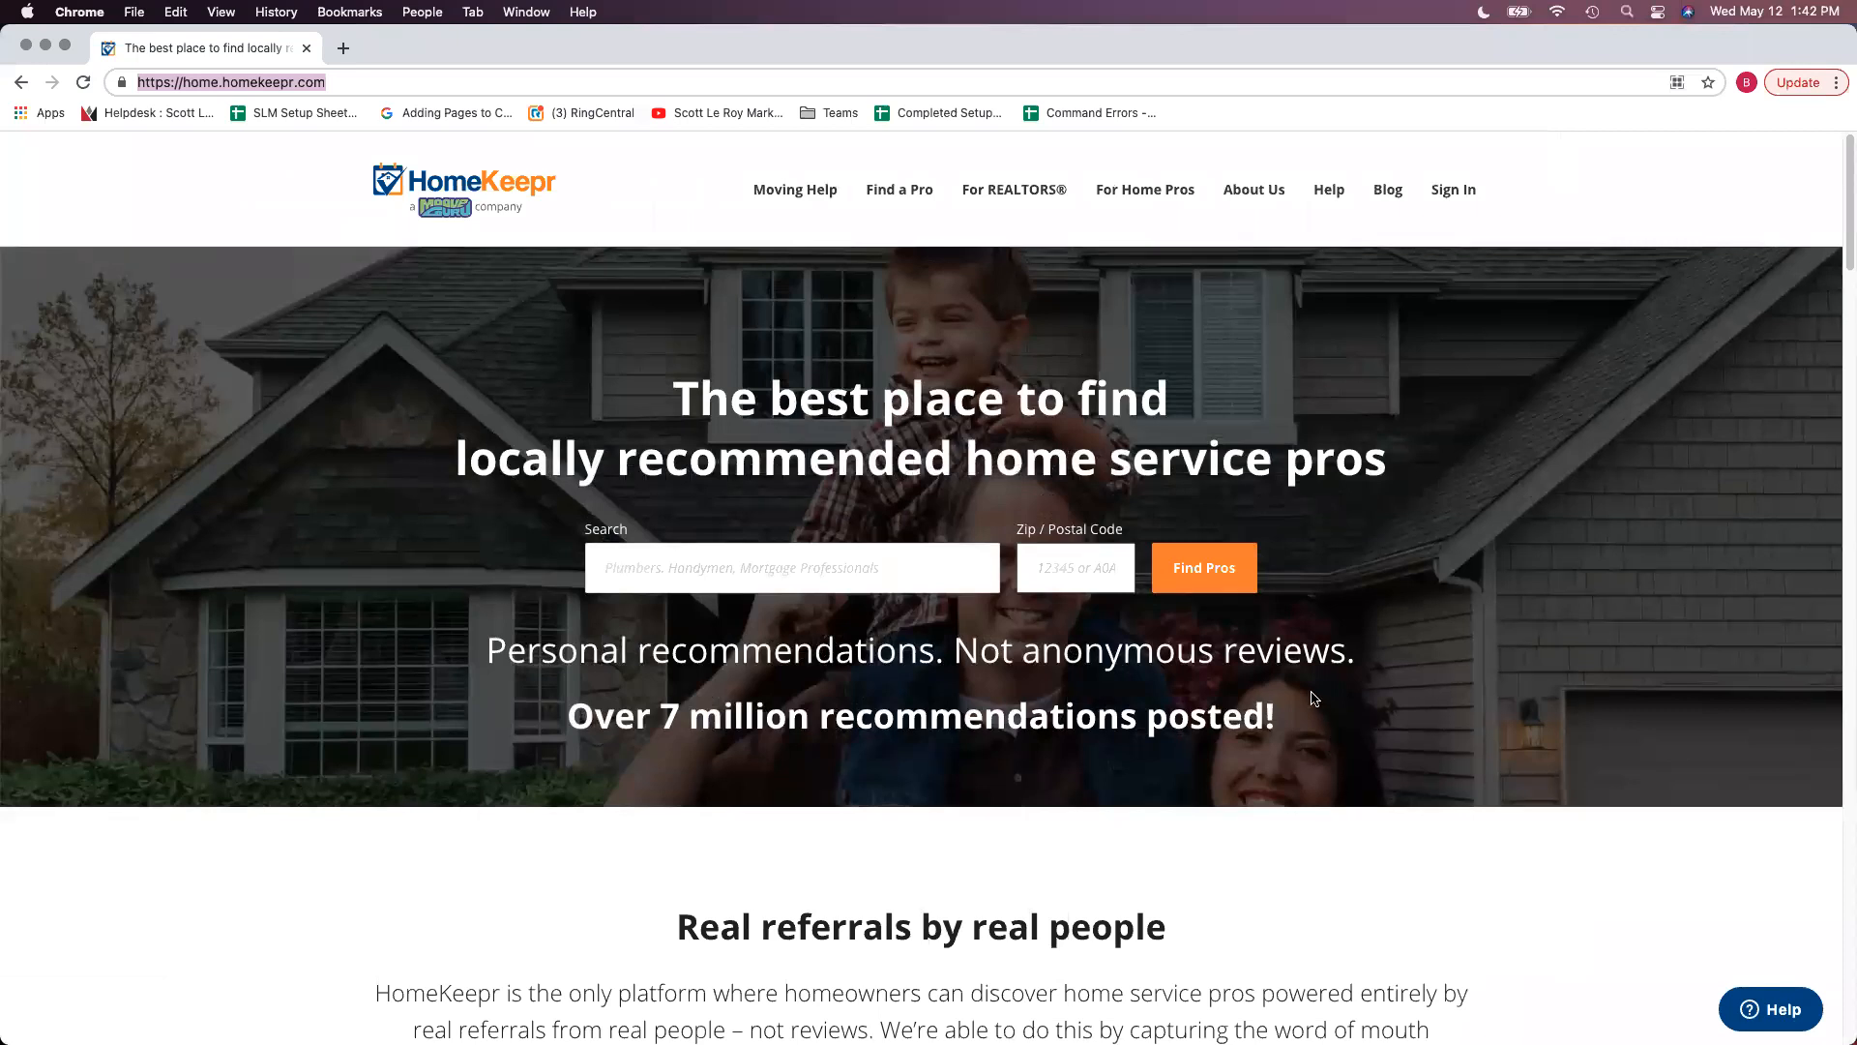
pyautogui.click(1589, 858)
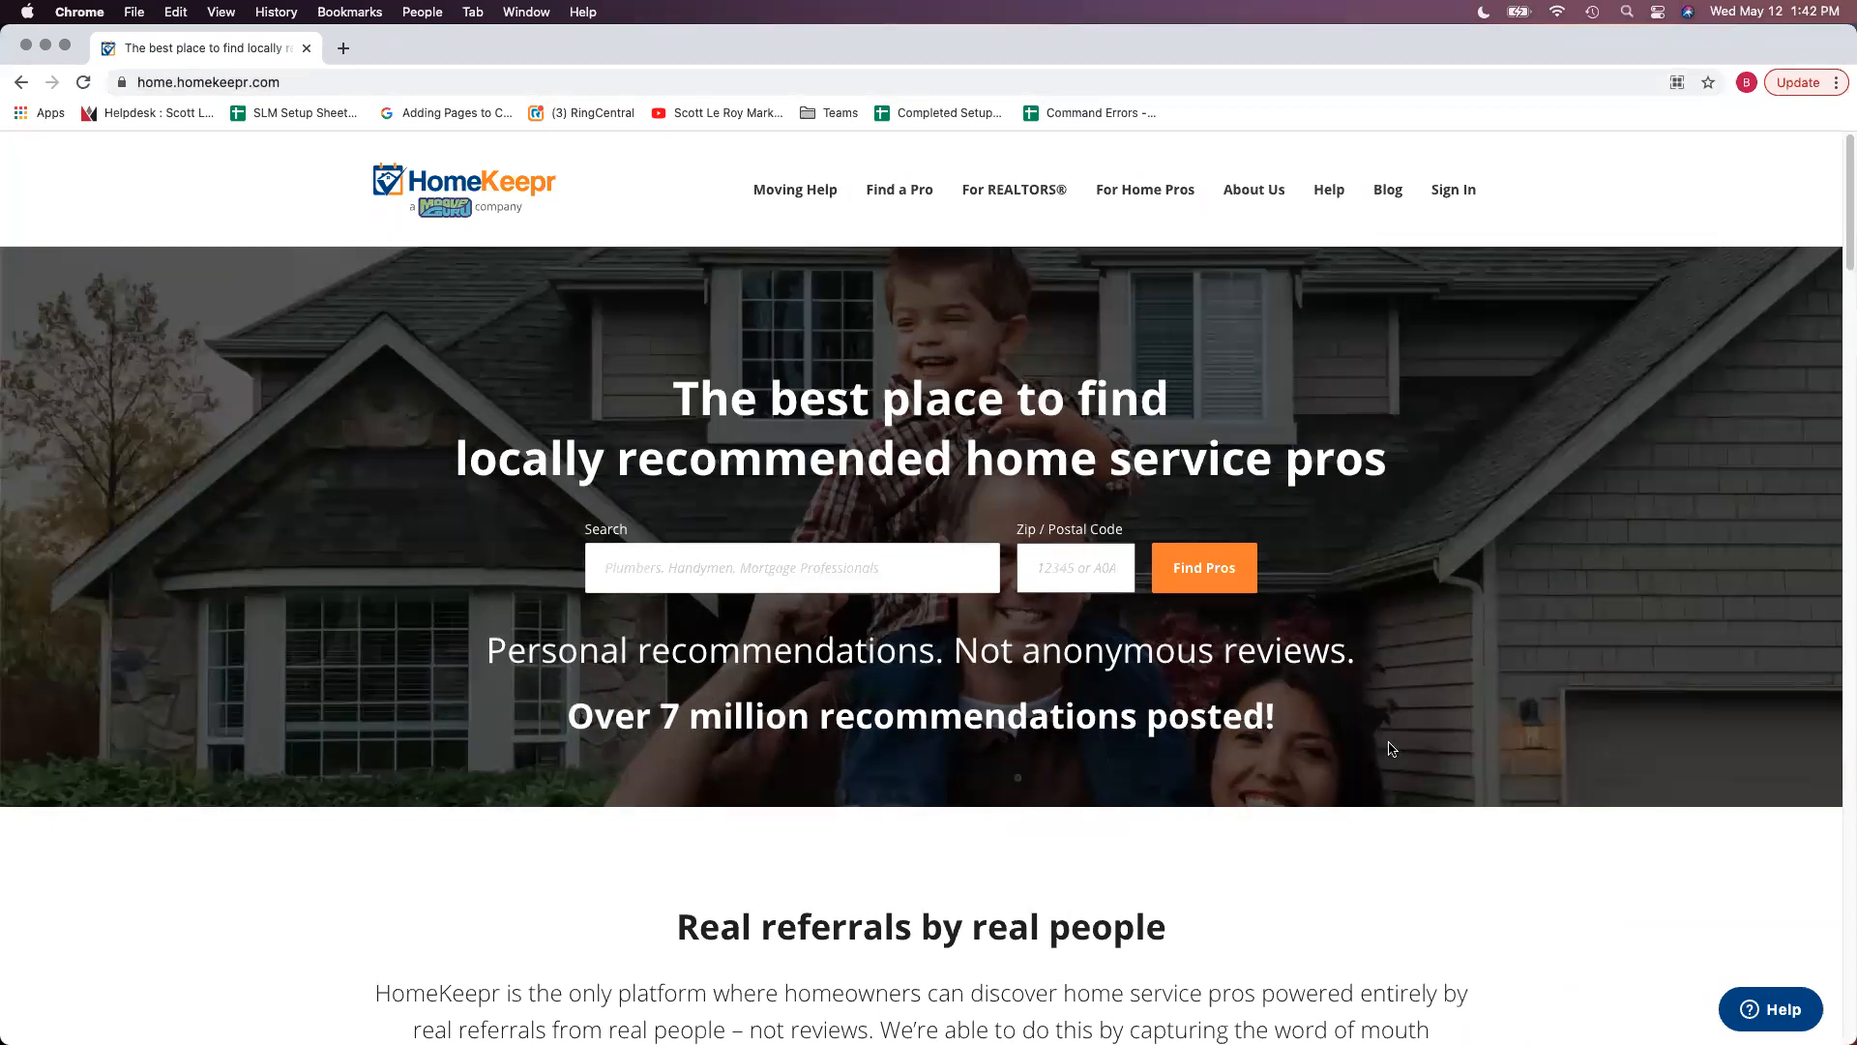
pyautogui.moveTo(1461, 203)
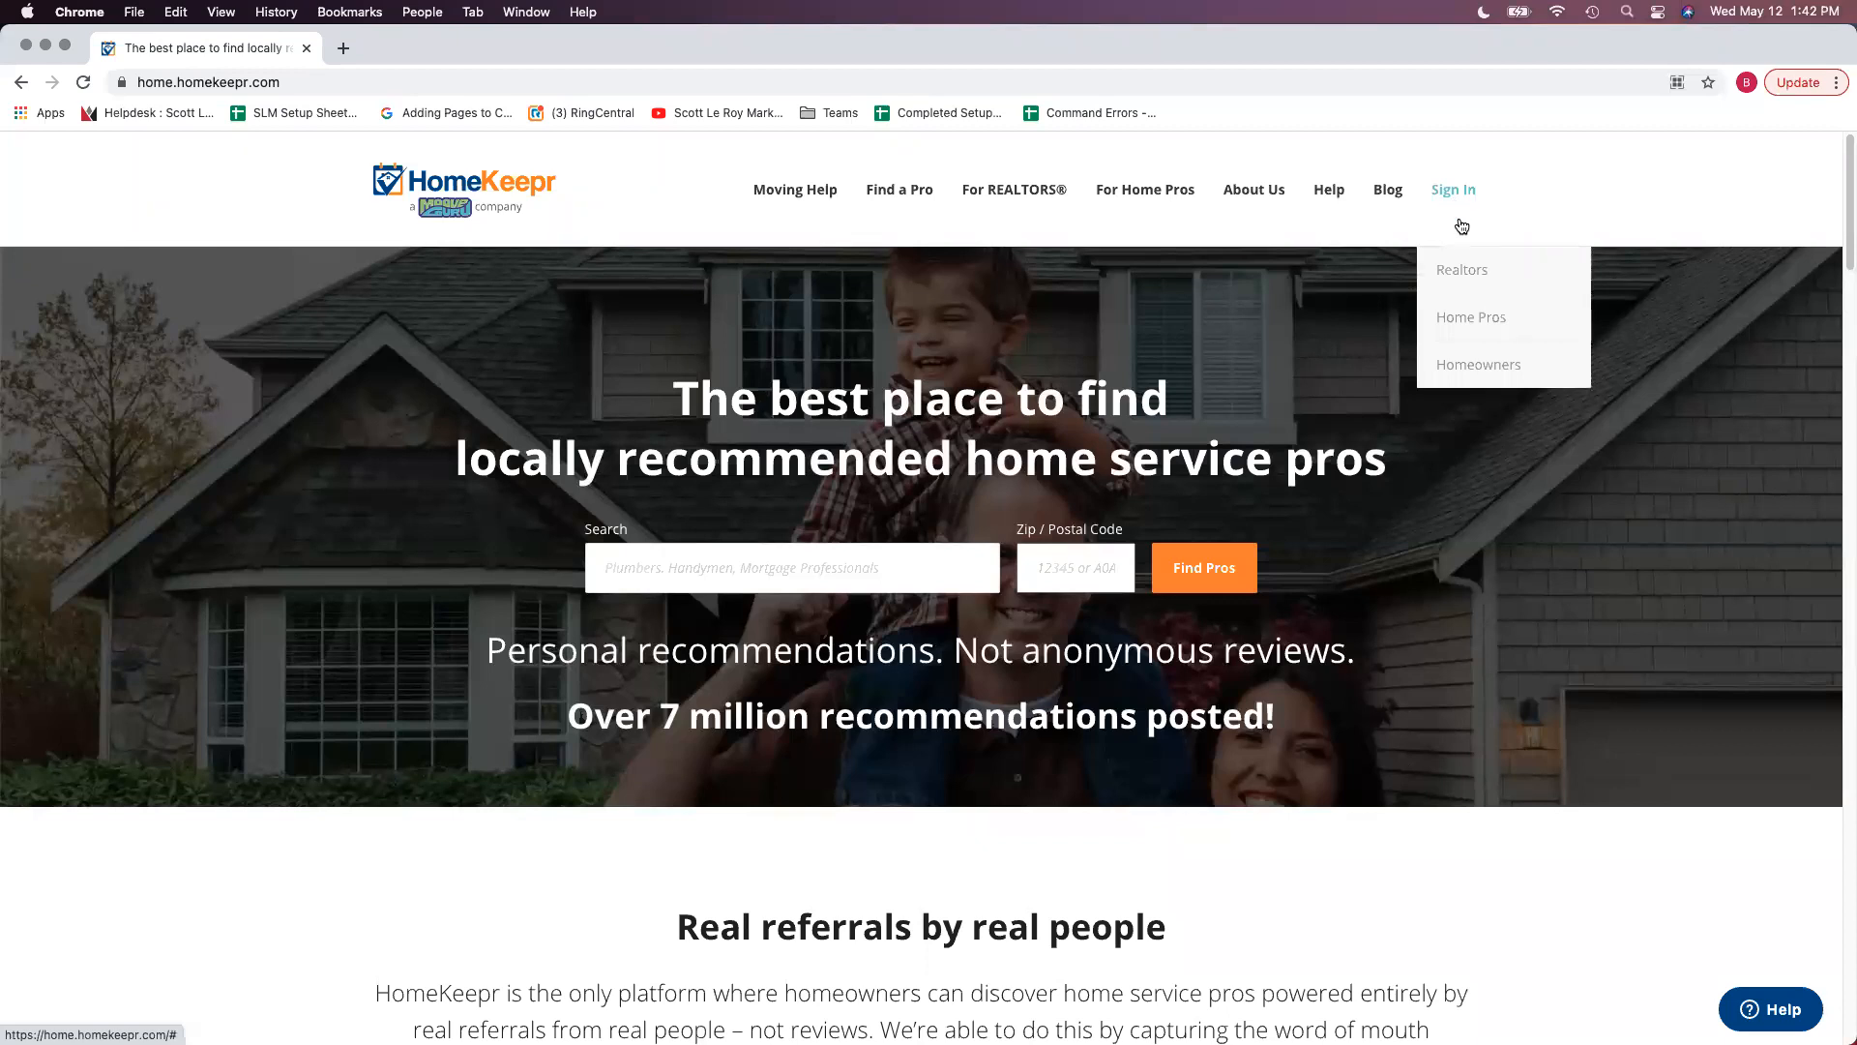
pyautogui.click(1463, 272)
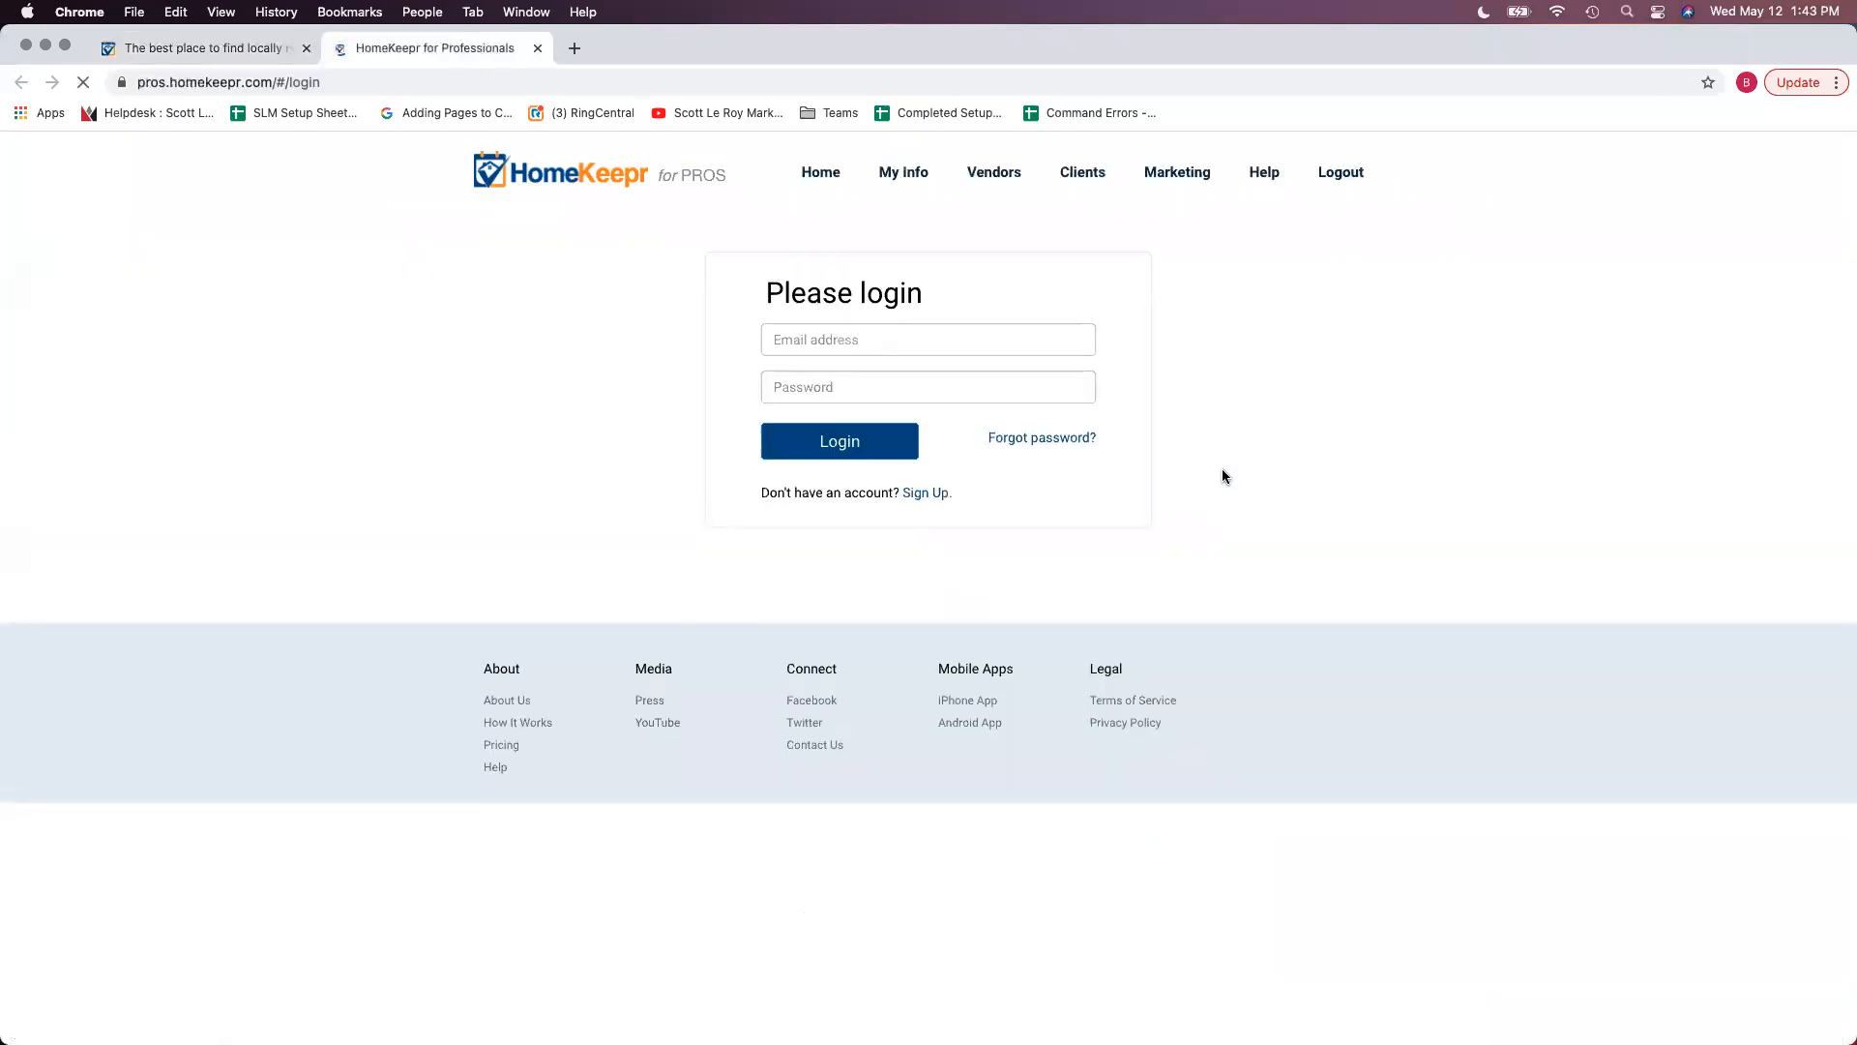
# - Log in with the saved e-mail and the account password
pyautogui.click(911, 338)
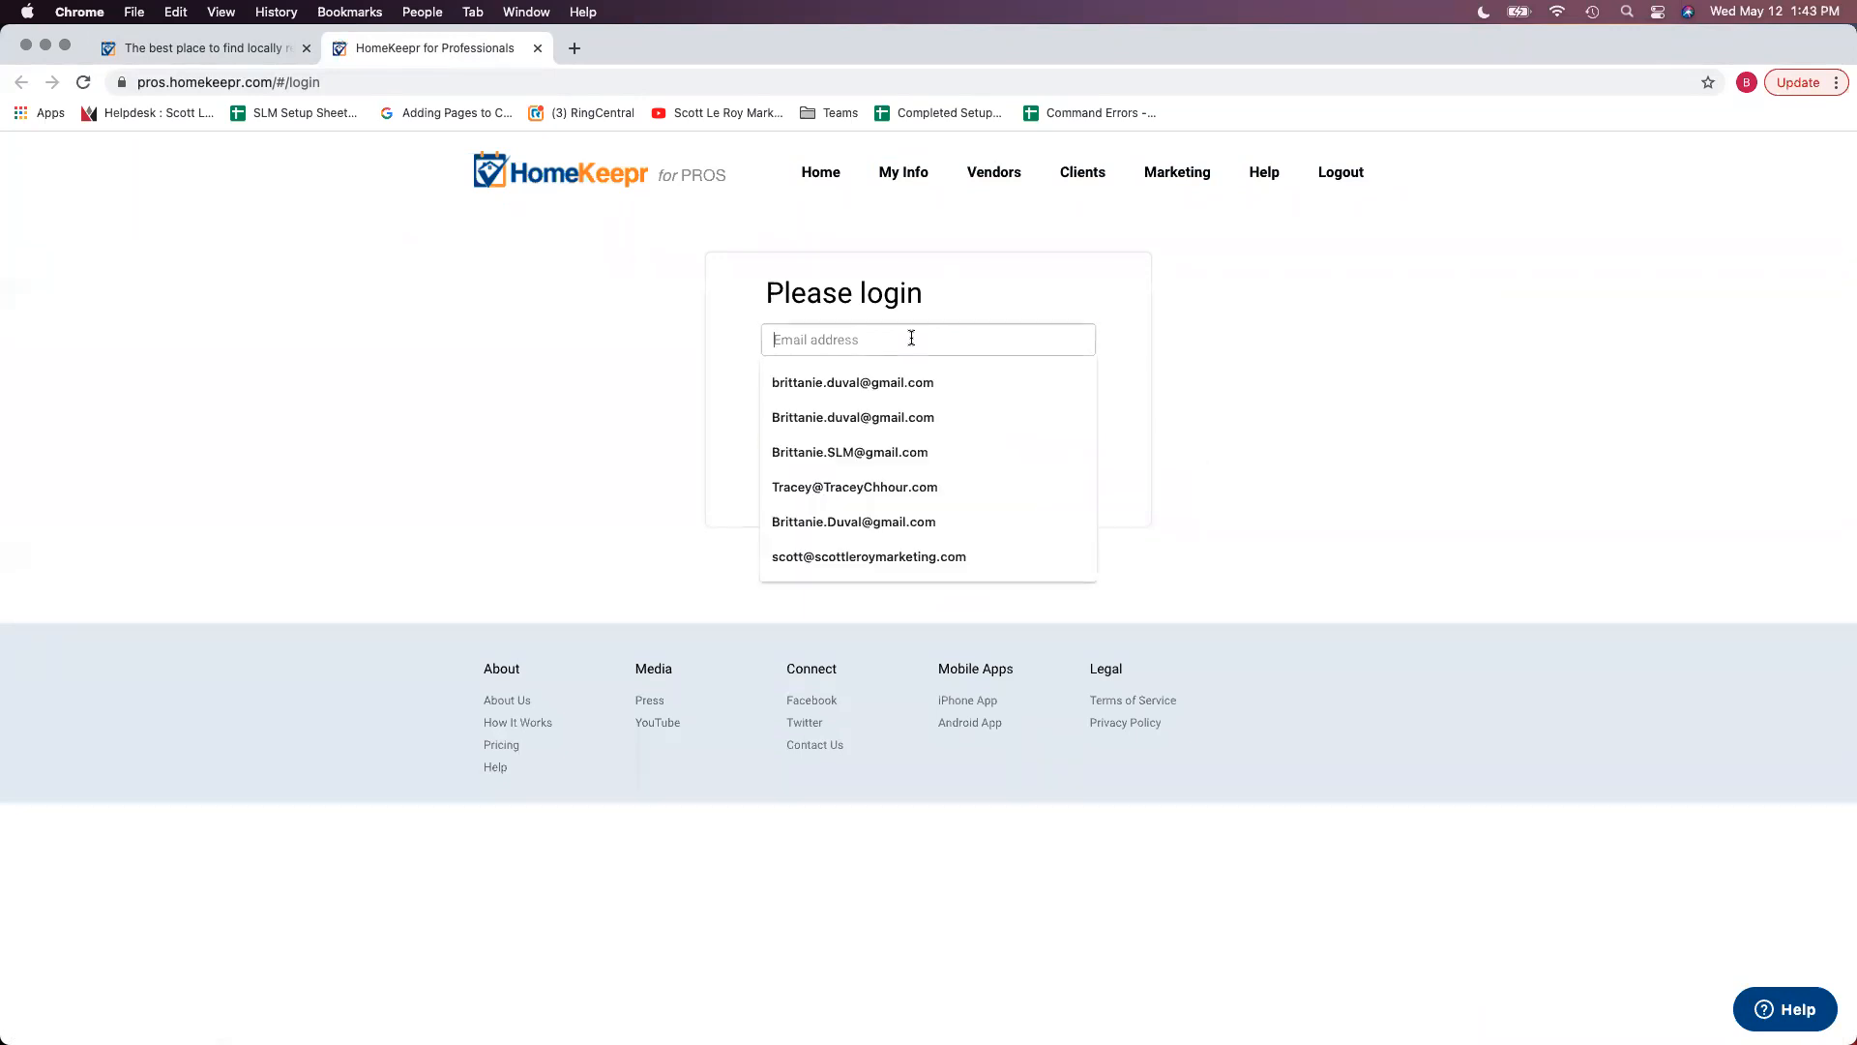
pyautogui.click(901, 451)
pyautogui.click(871, 383)
pyautogui.write('********')
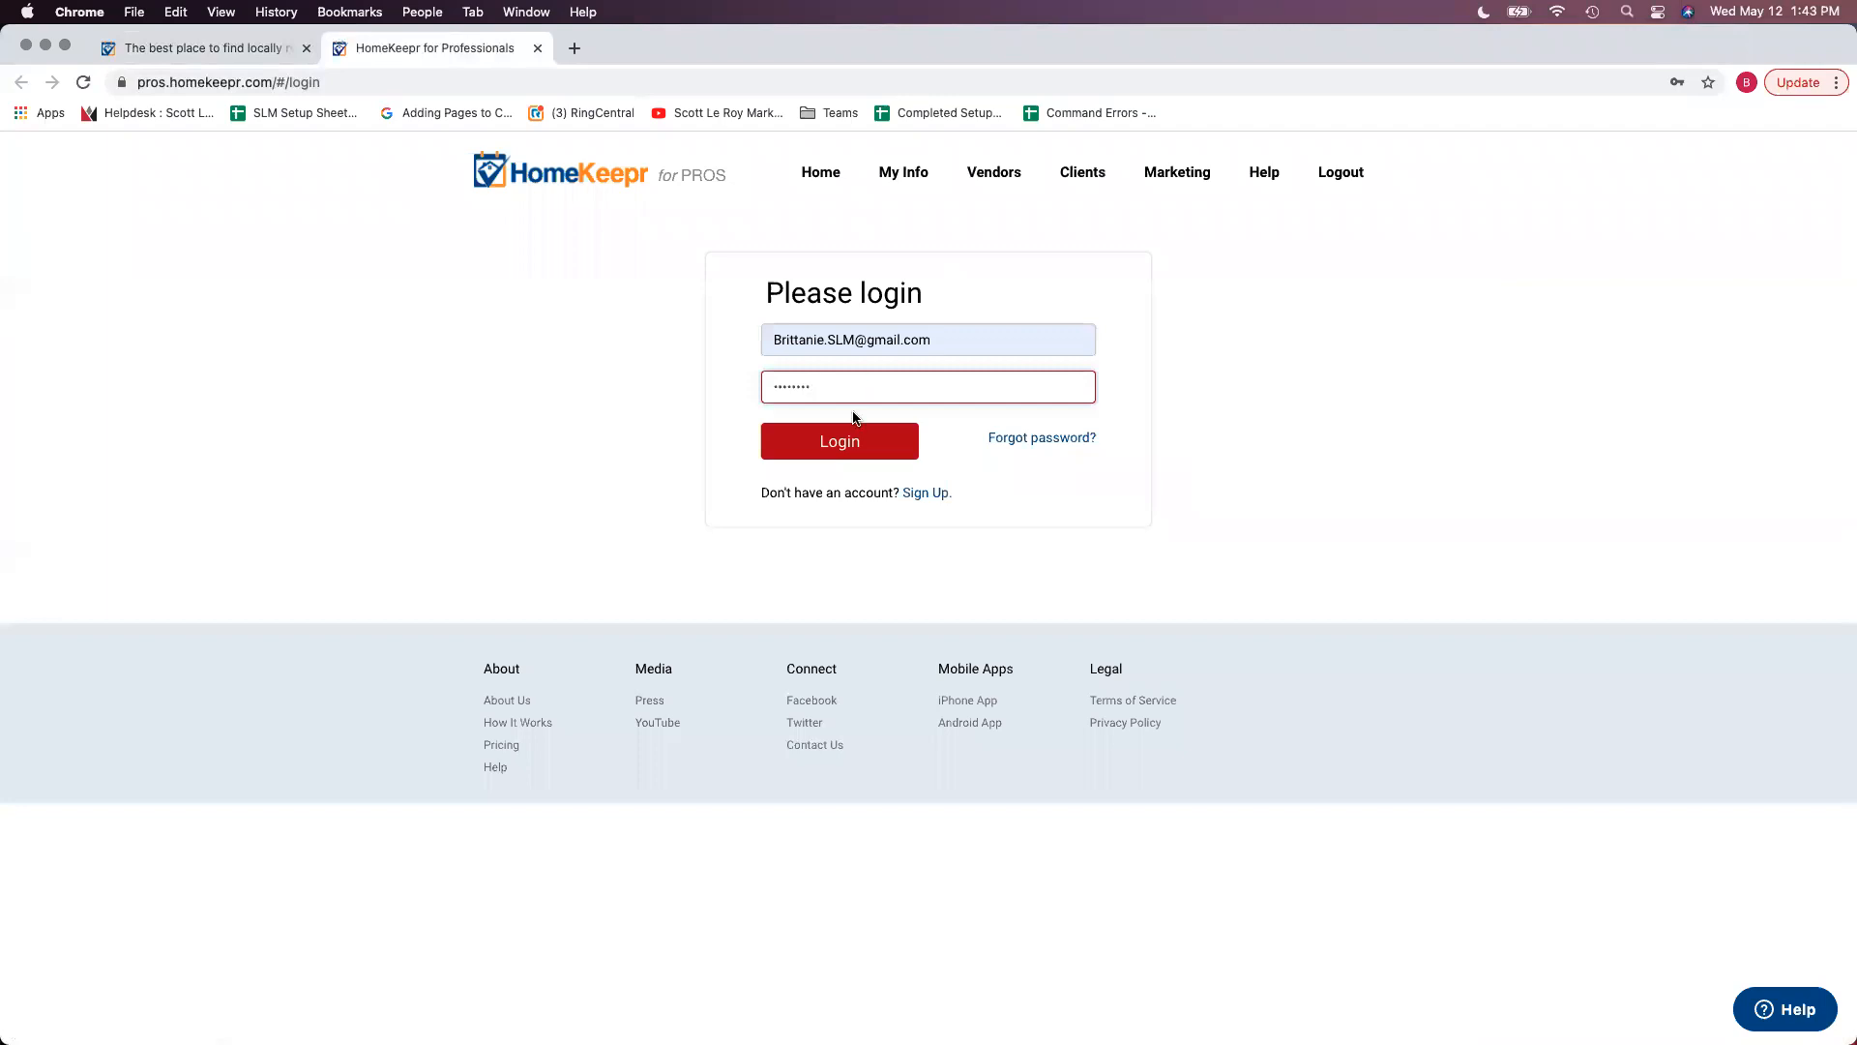
pyautogui.click(843, 437)
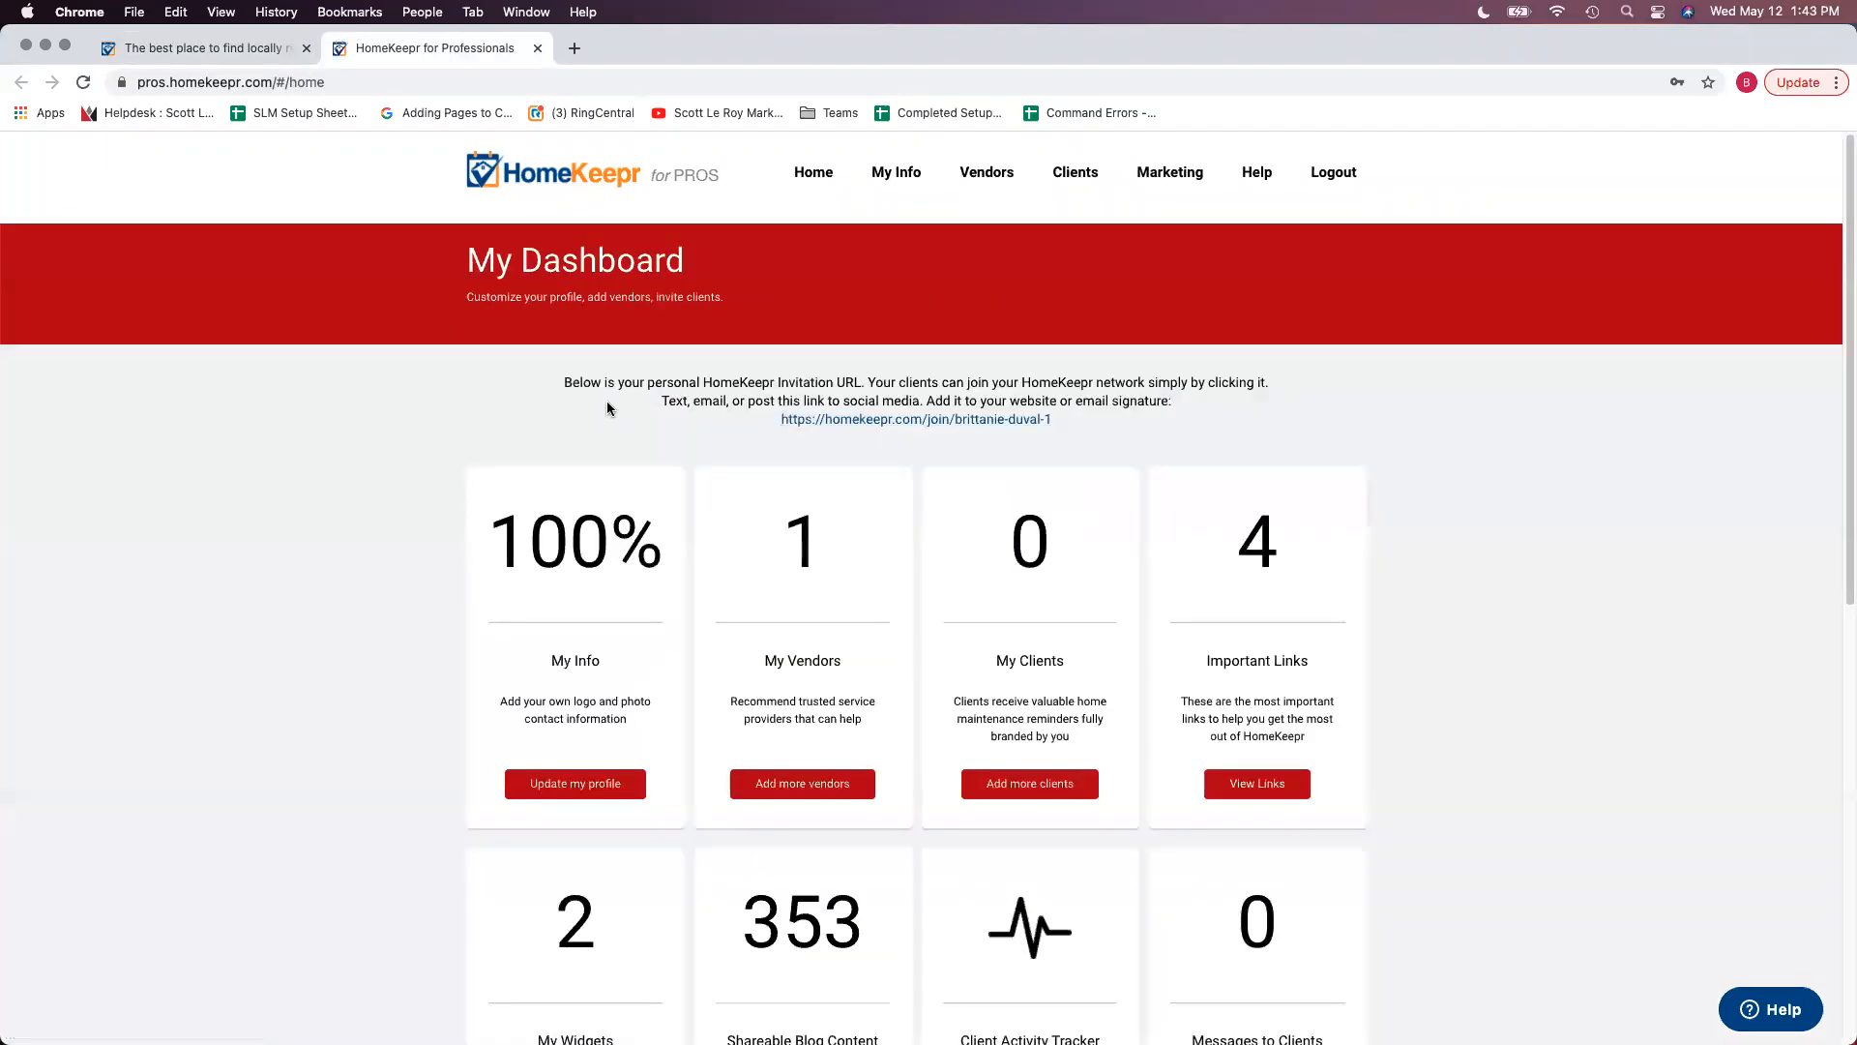
pyautogui.scroll(-3, 730, 425)
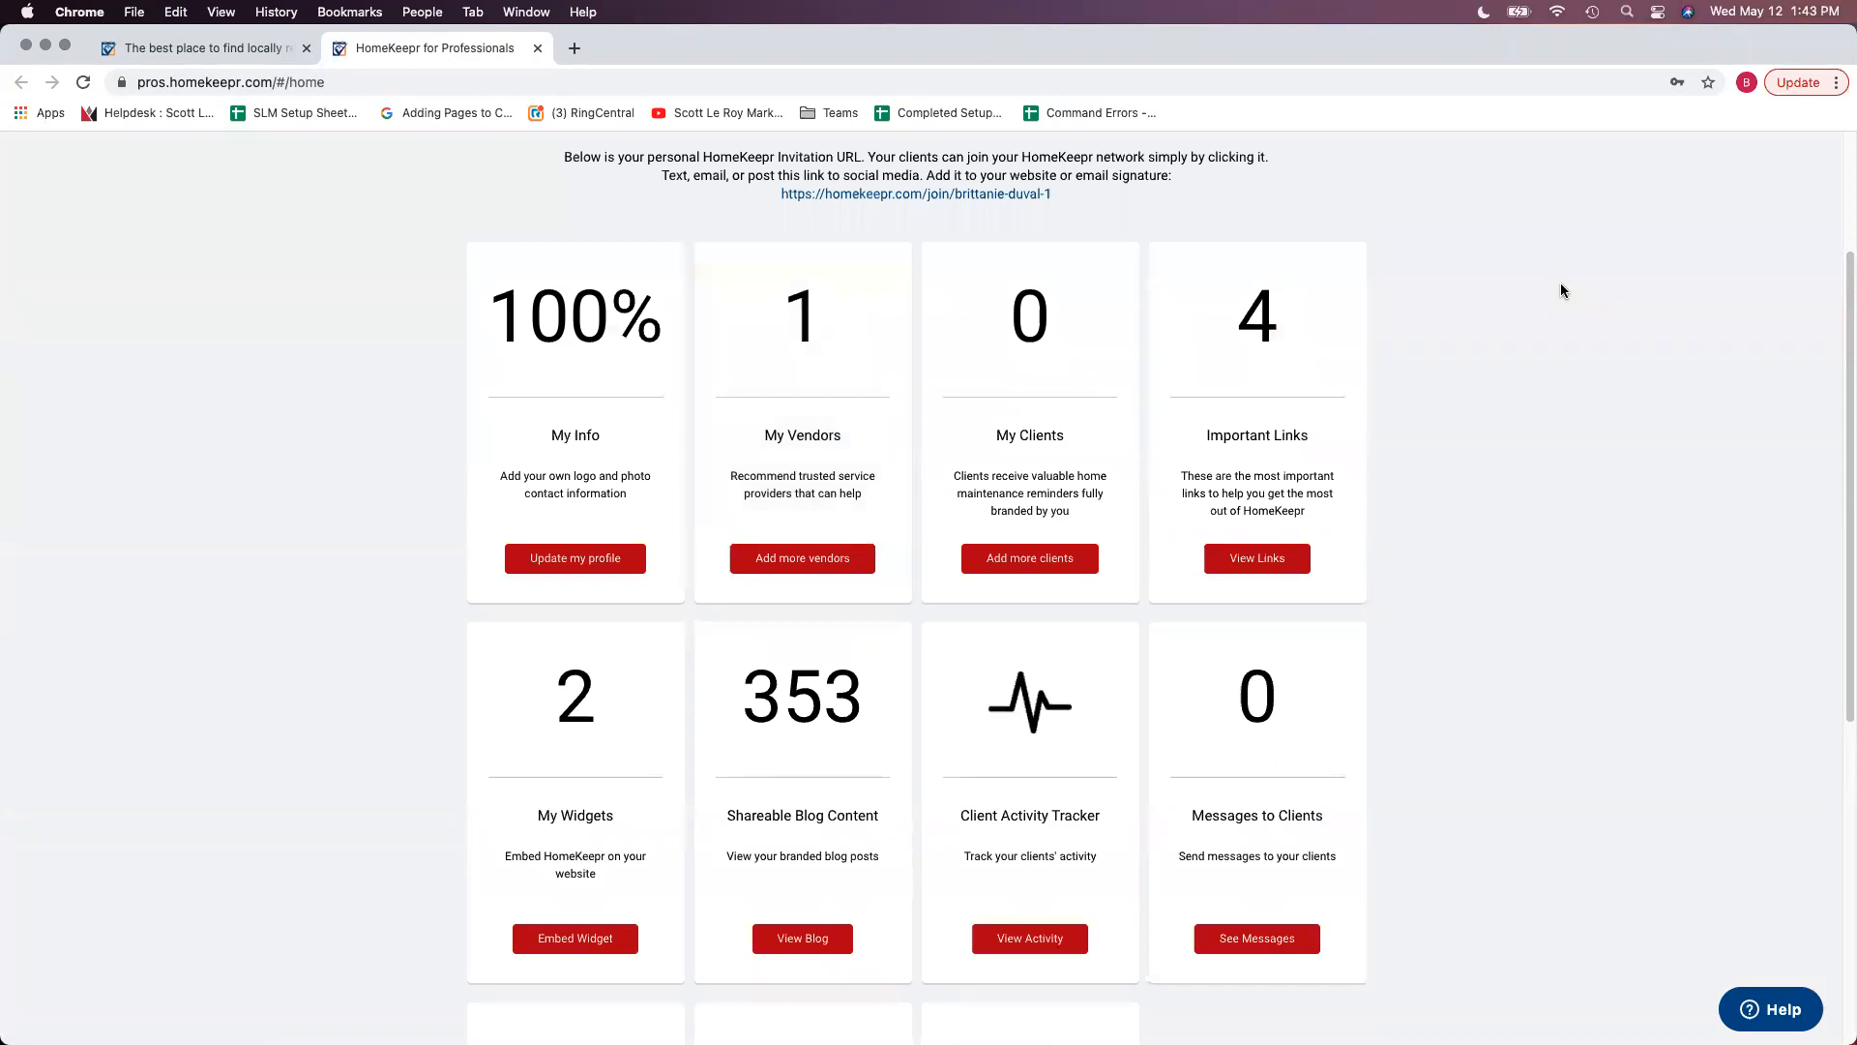
pyautogui.scroll(-1, 1540, 327)
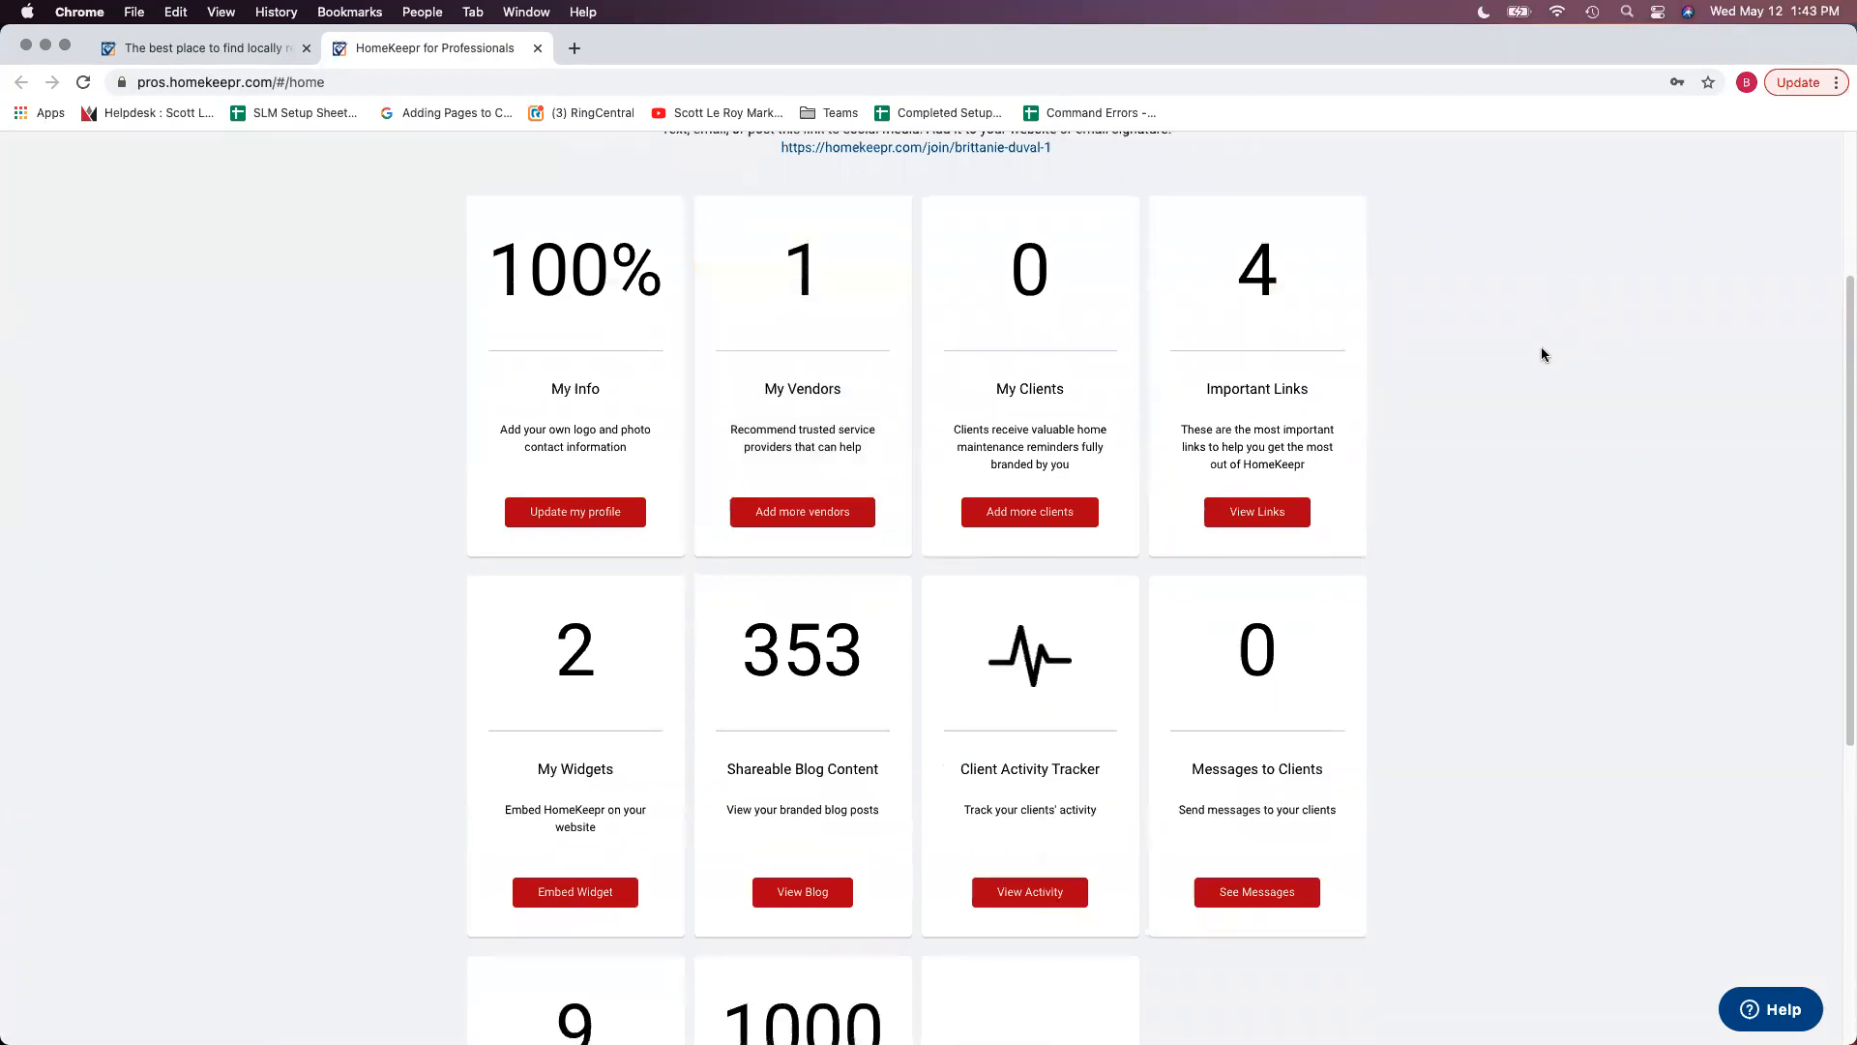
pyautogui.scroll(-1, 1562, 436)
pyautogui.scroll(-1, 1543, 443)
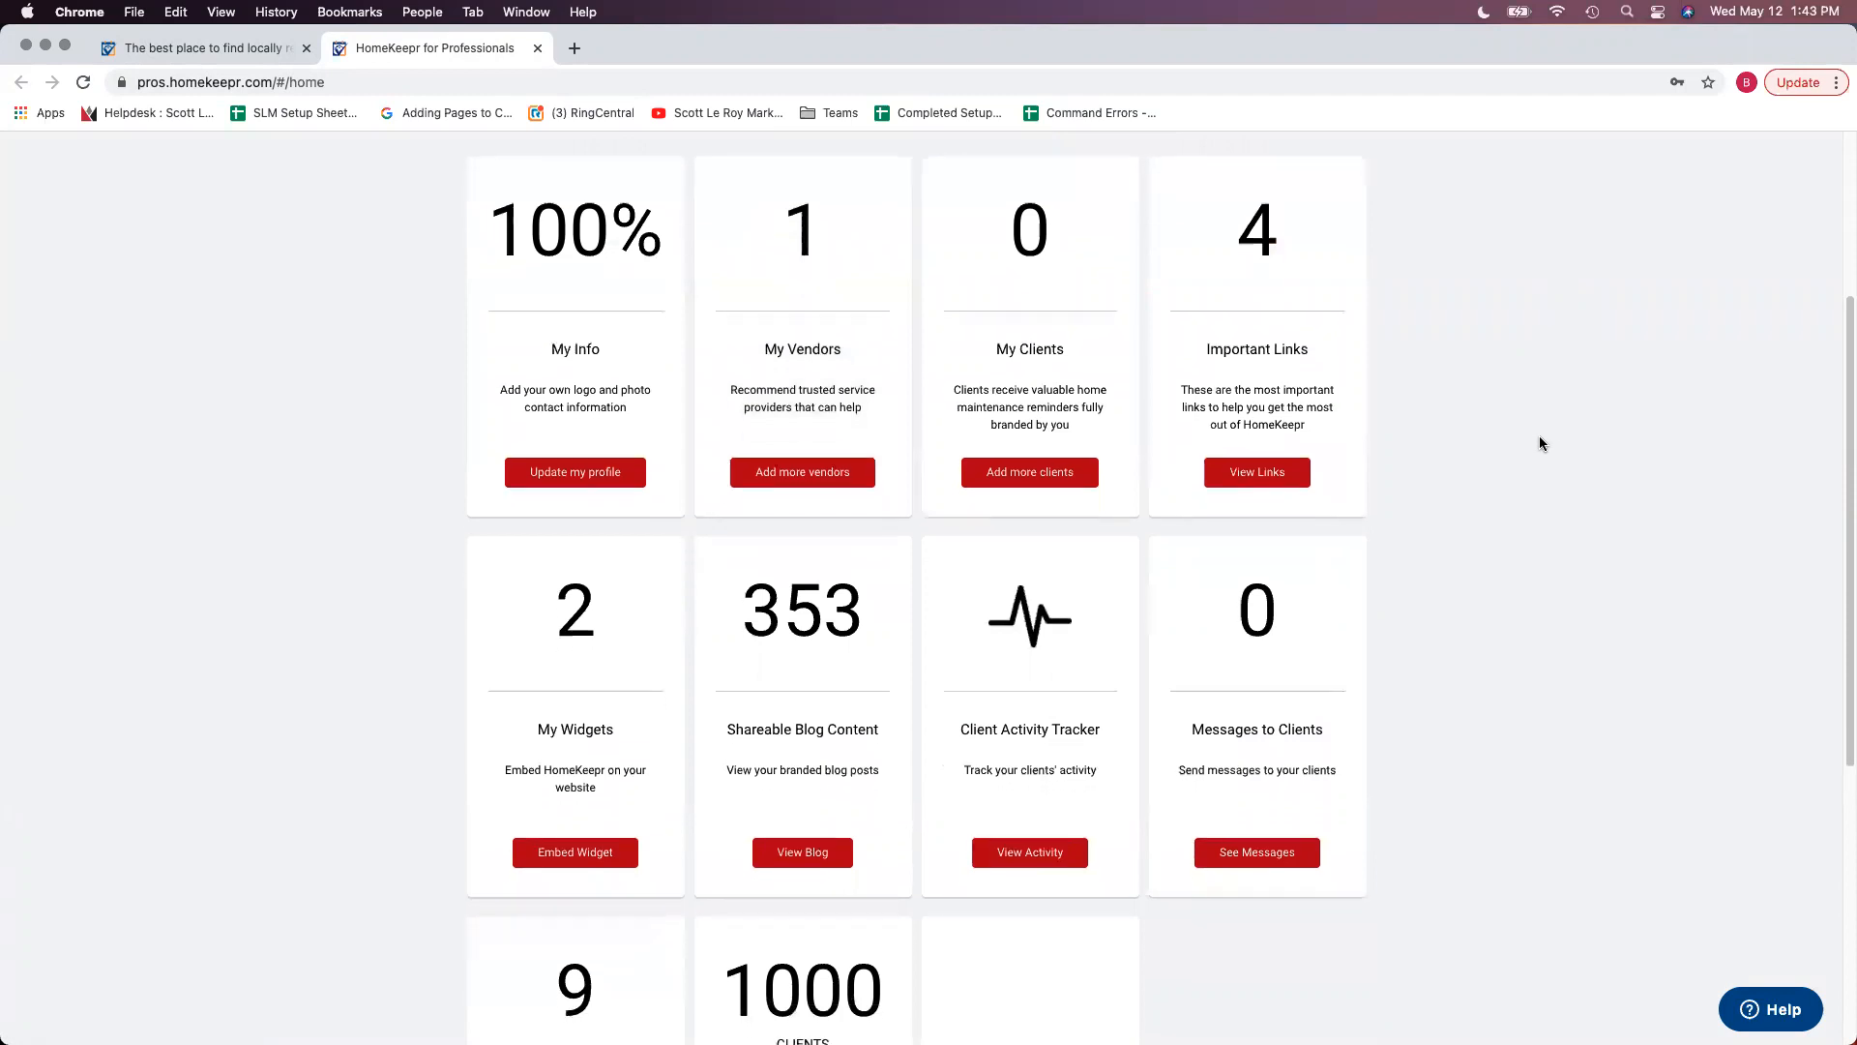
pyautogui.scroll(5, 1540, 442)
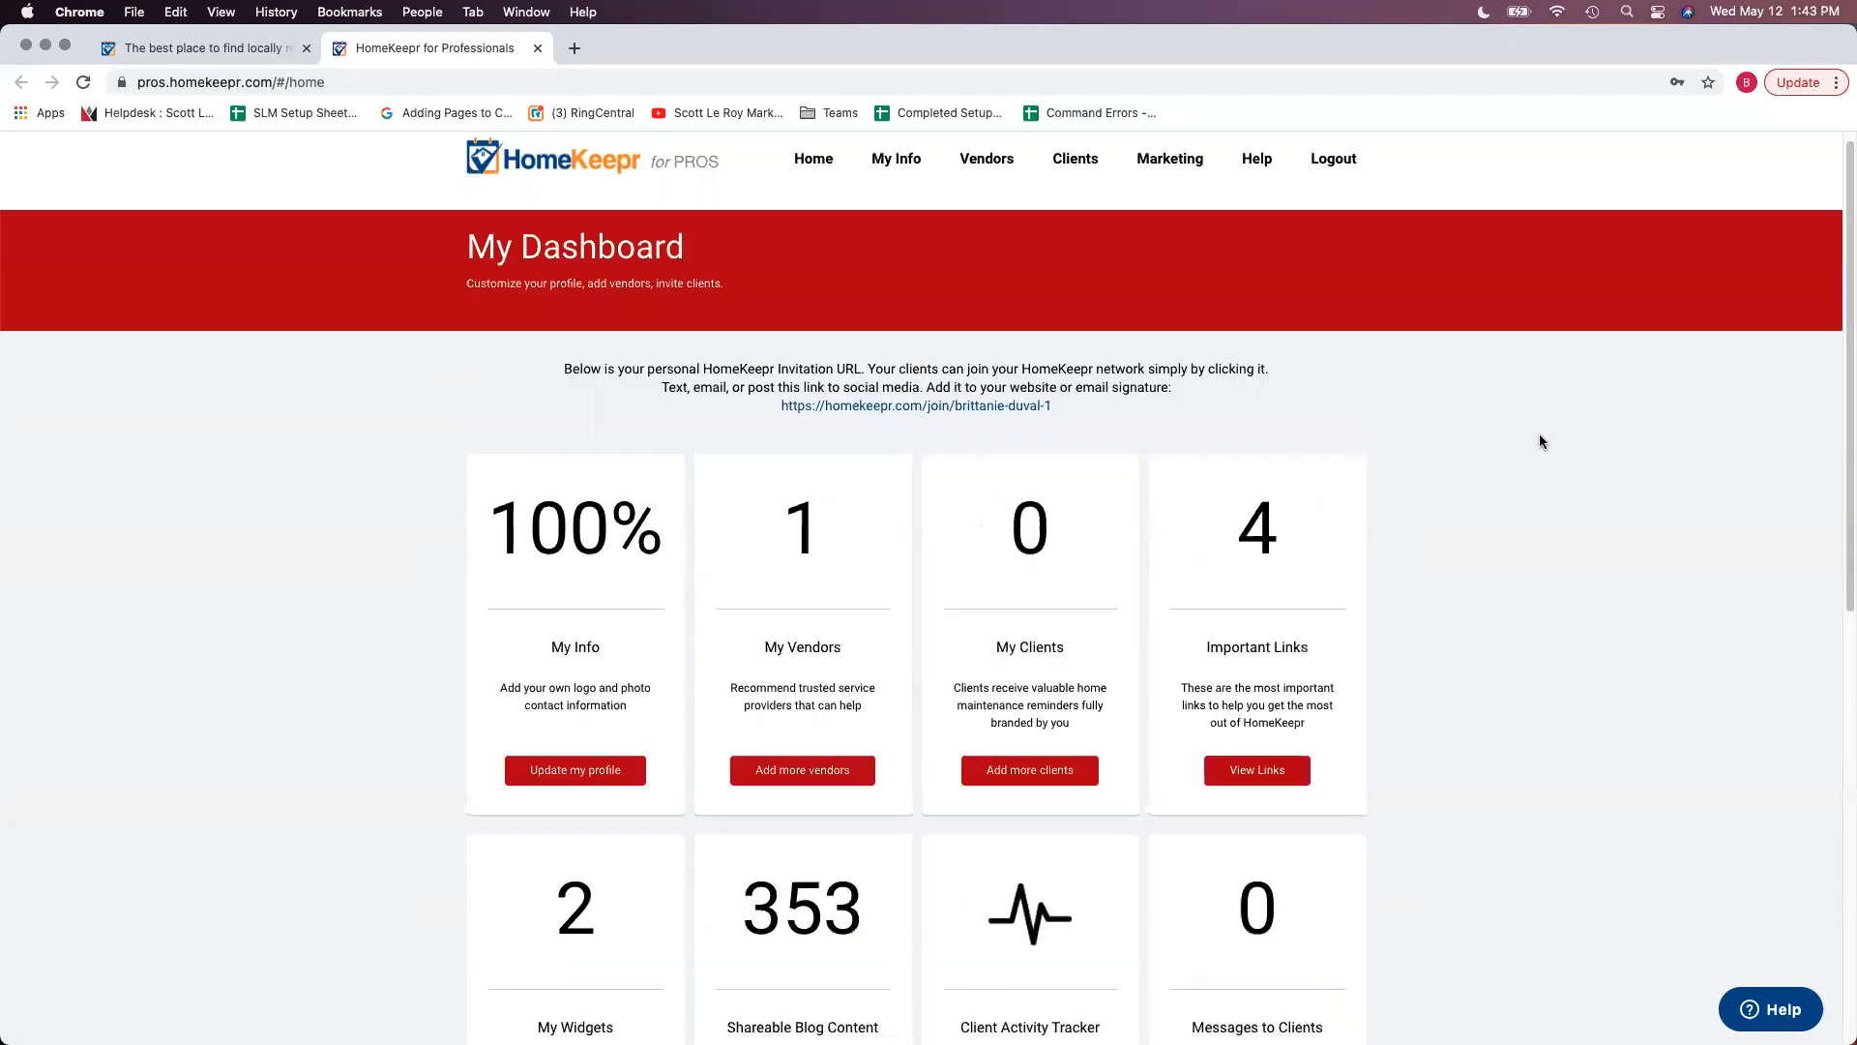
pyautogui.scroll(-4, 1540, 441)
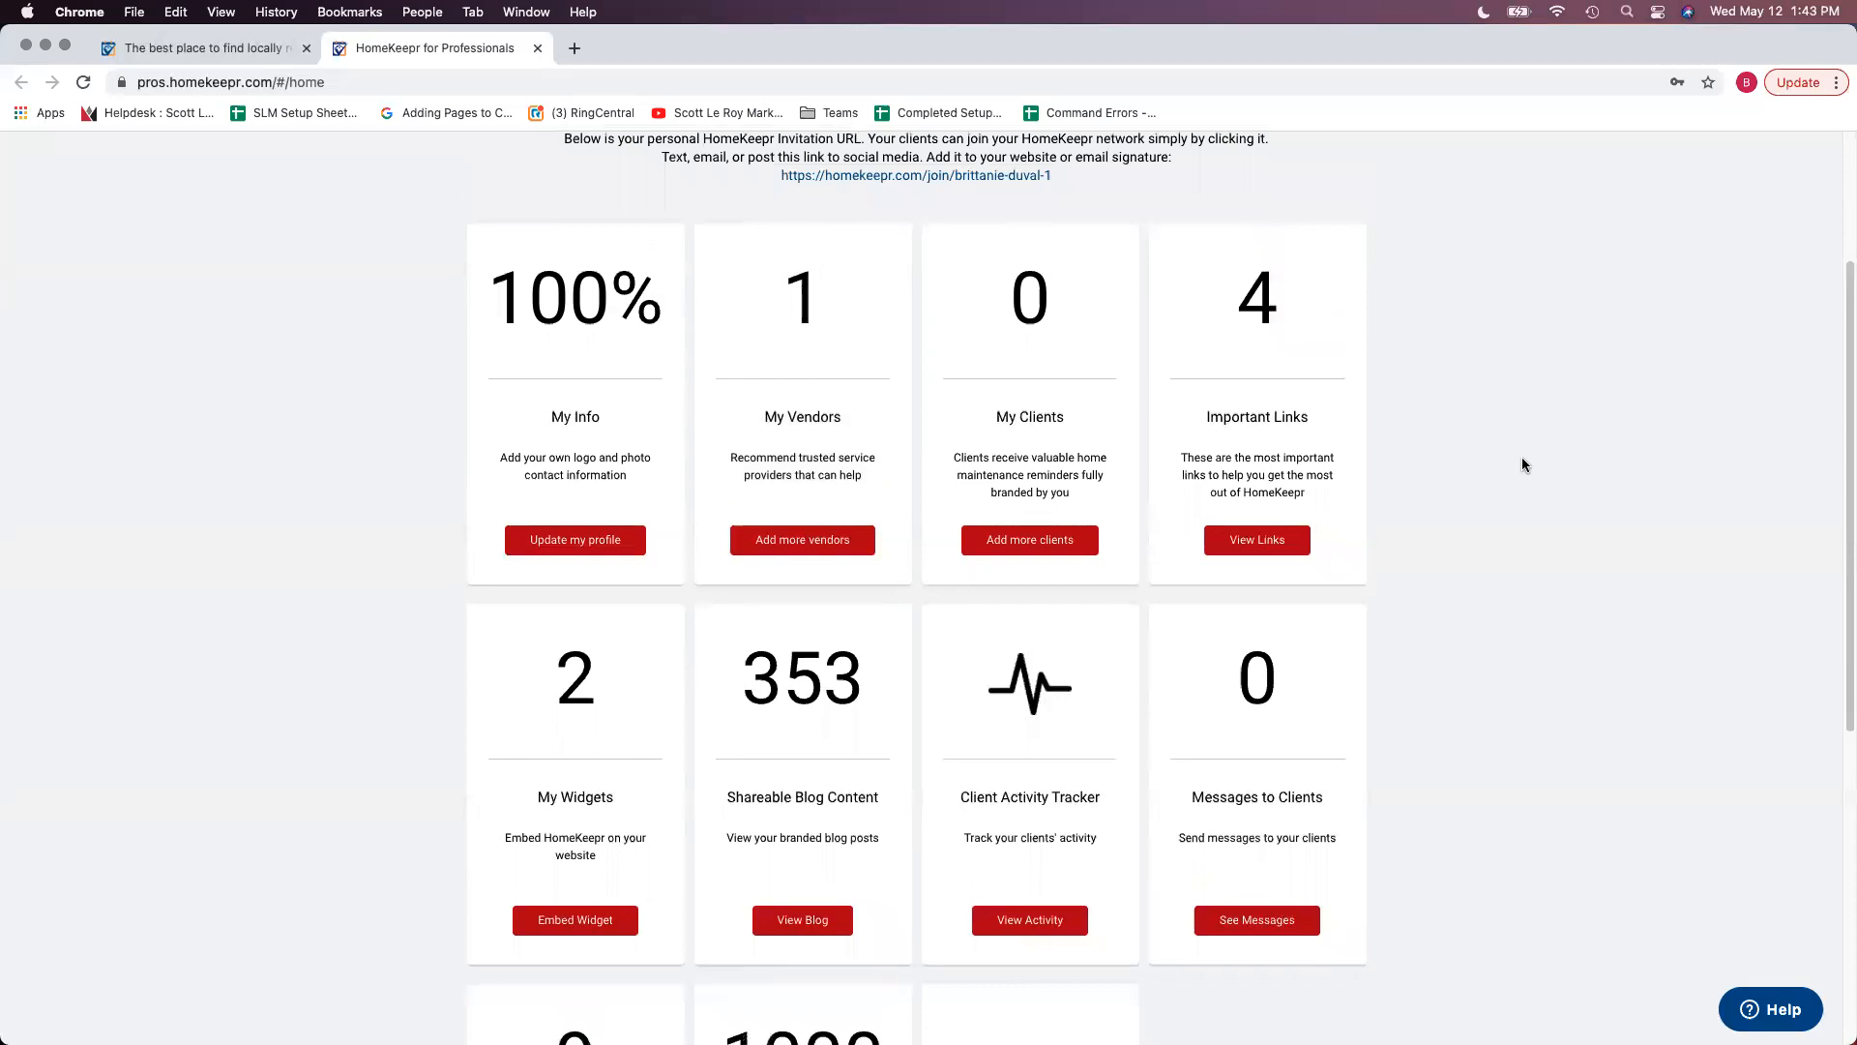
pyautogui.scroll(-1, 1523, 465)
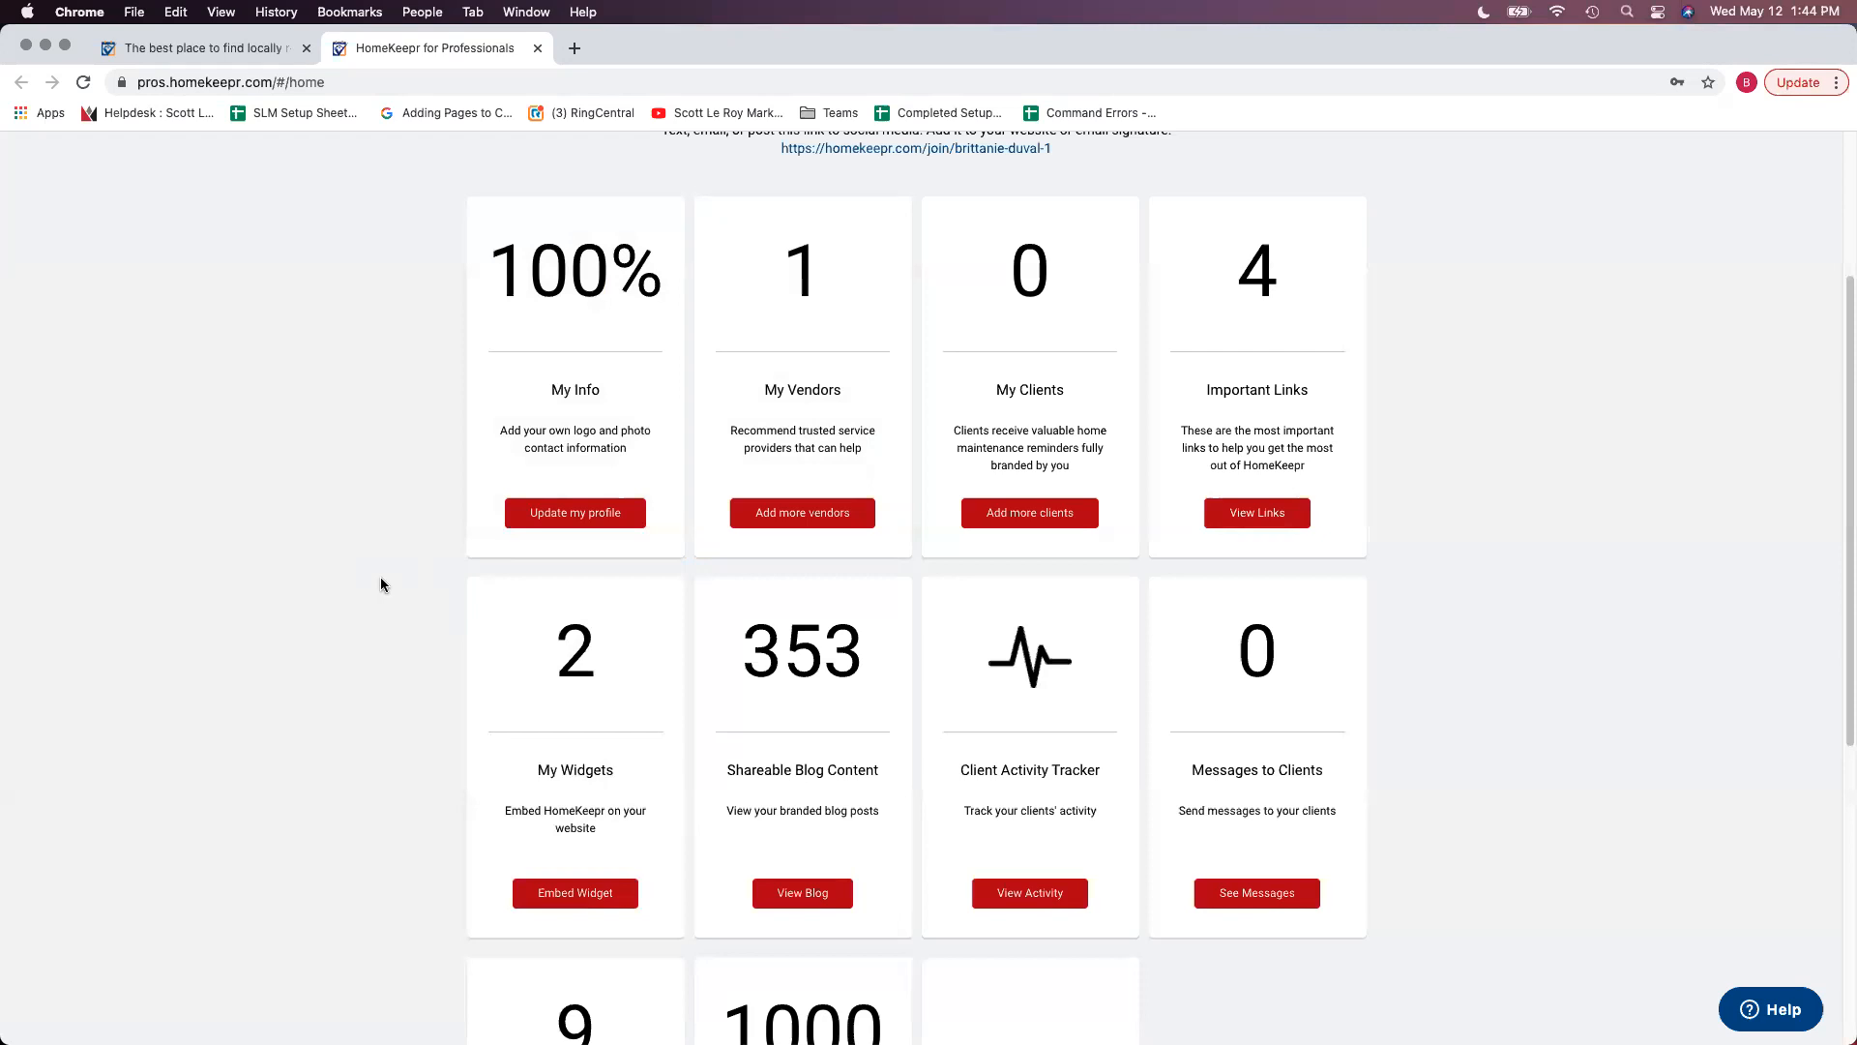
pyautogui.scroll(-1, 380, 582)
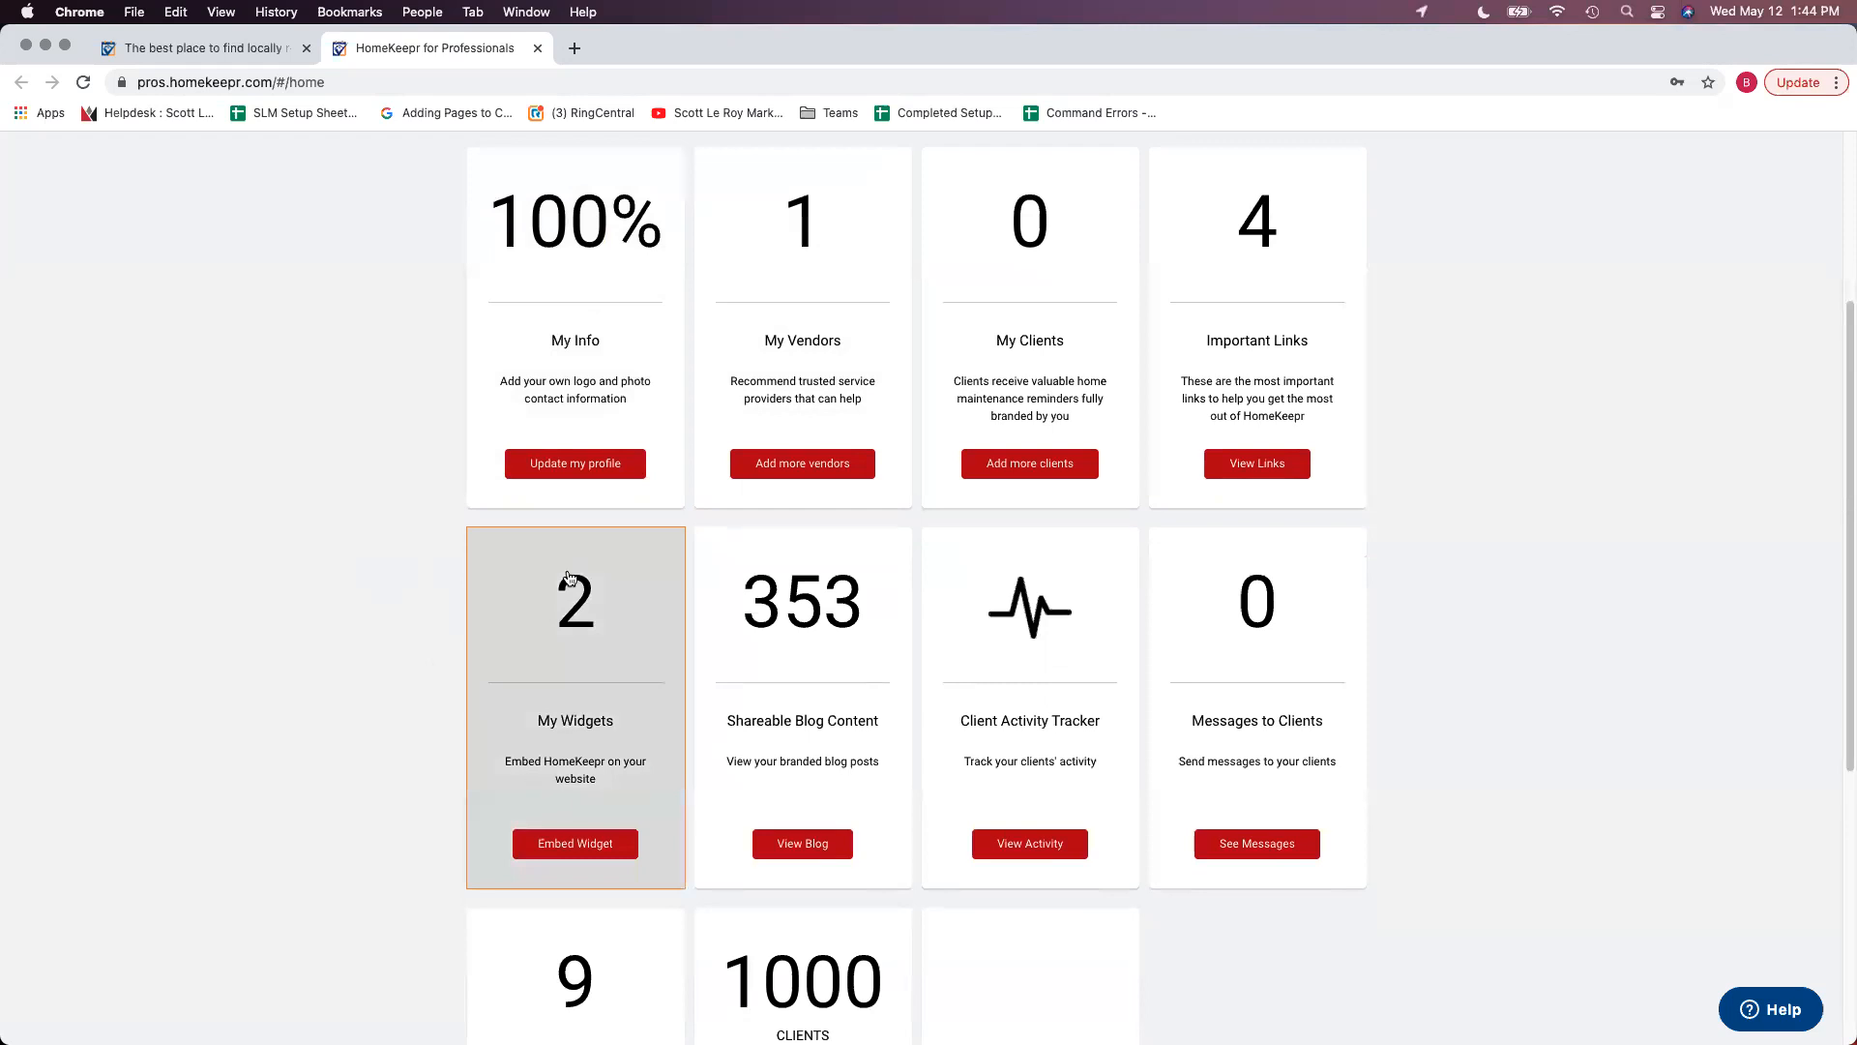
pyautogui.scroll(-3, 628, 697)
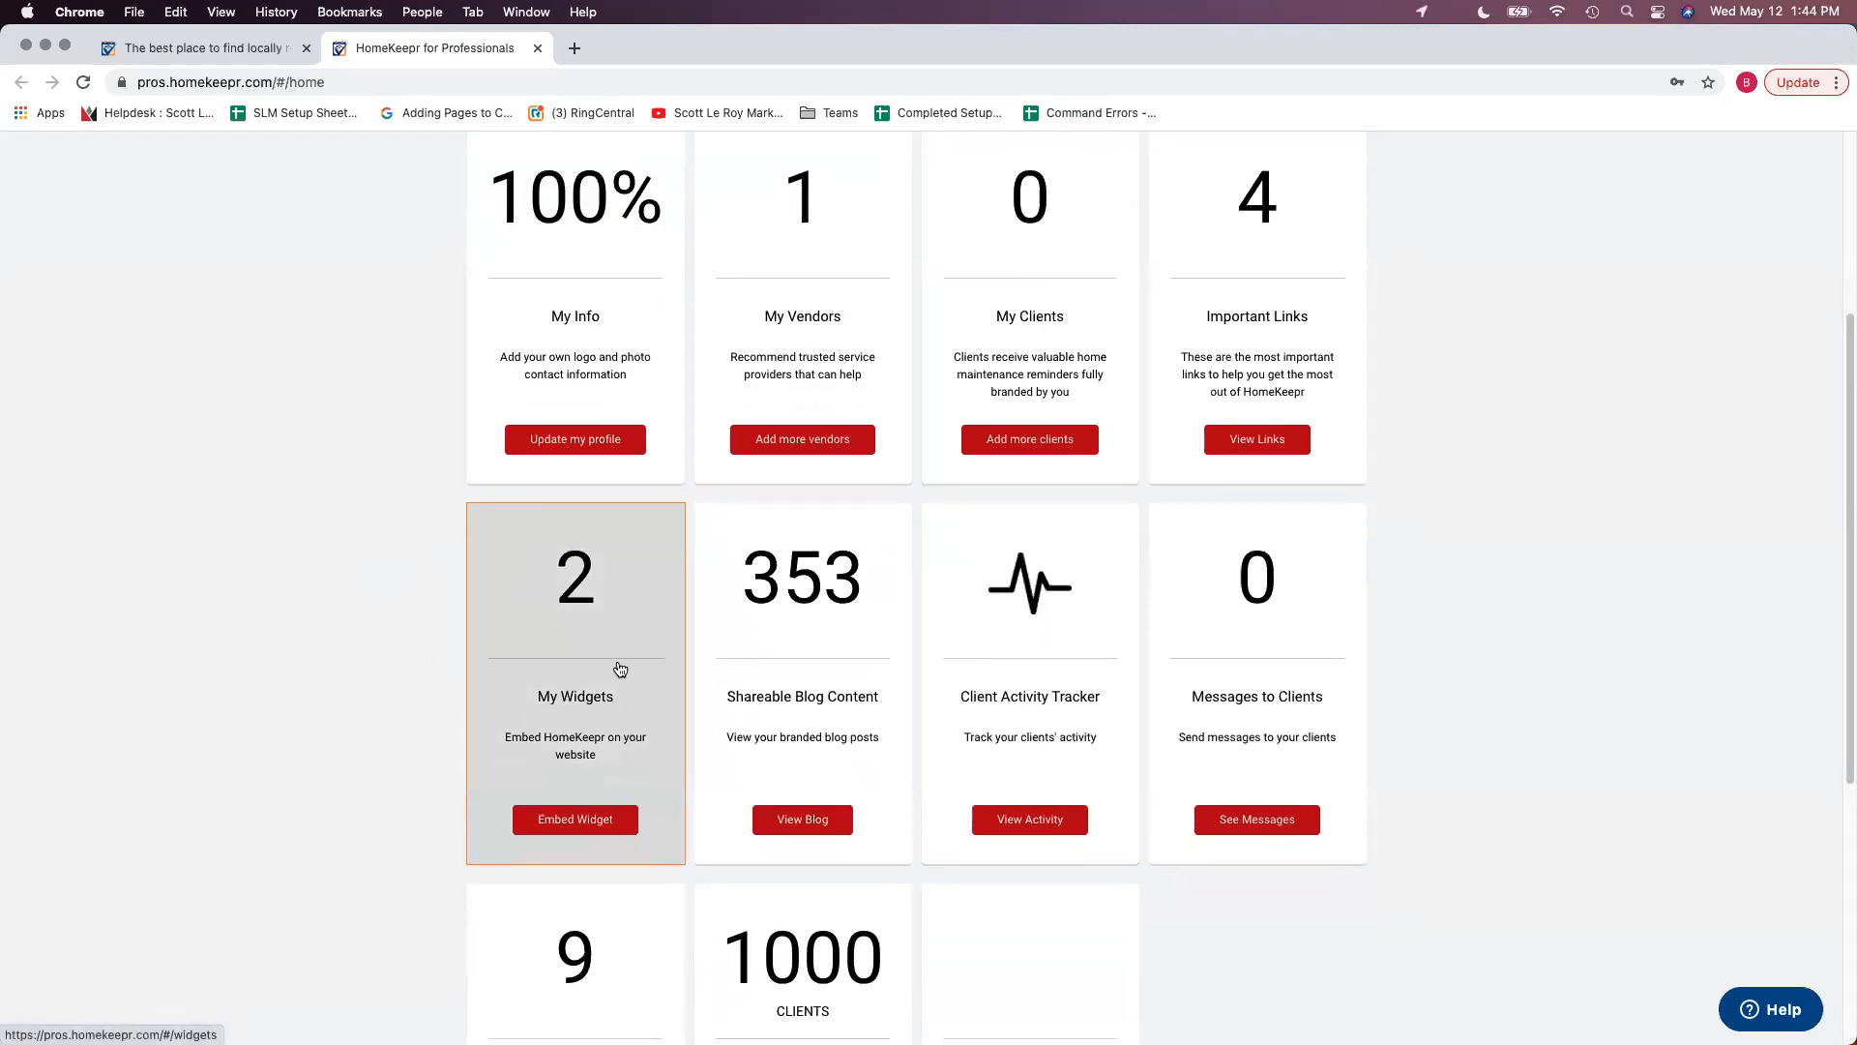
# - Open Embed Widget, show the My Blog Widget tab, and copy its iFrame code
pyautogui.click(609, 705)
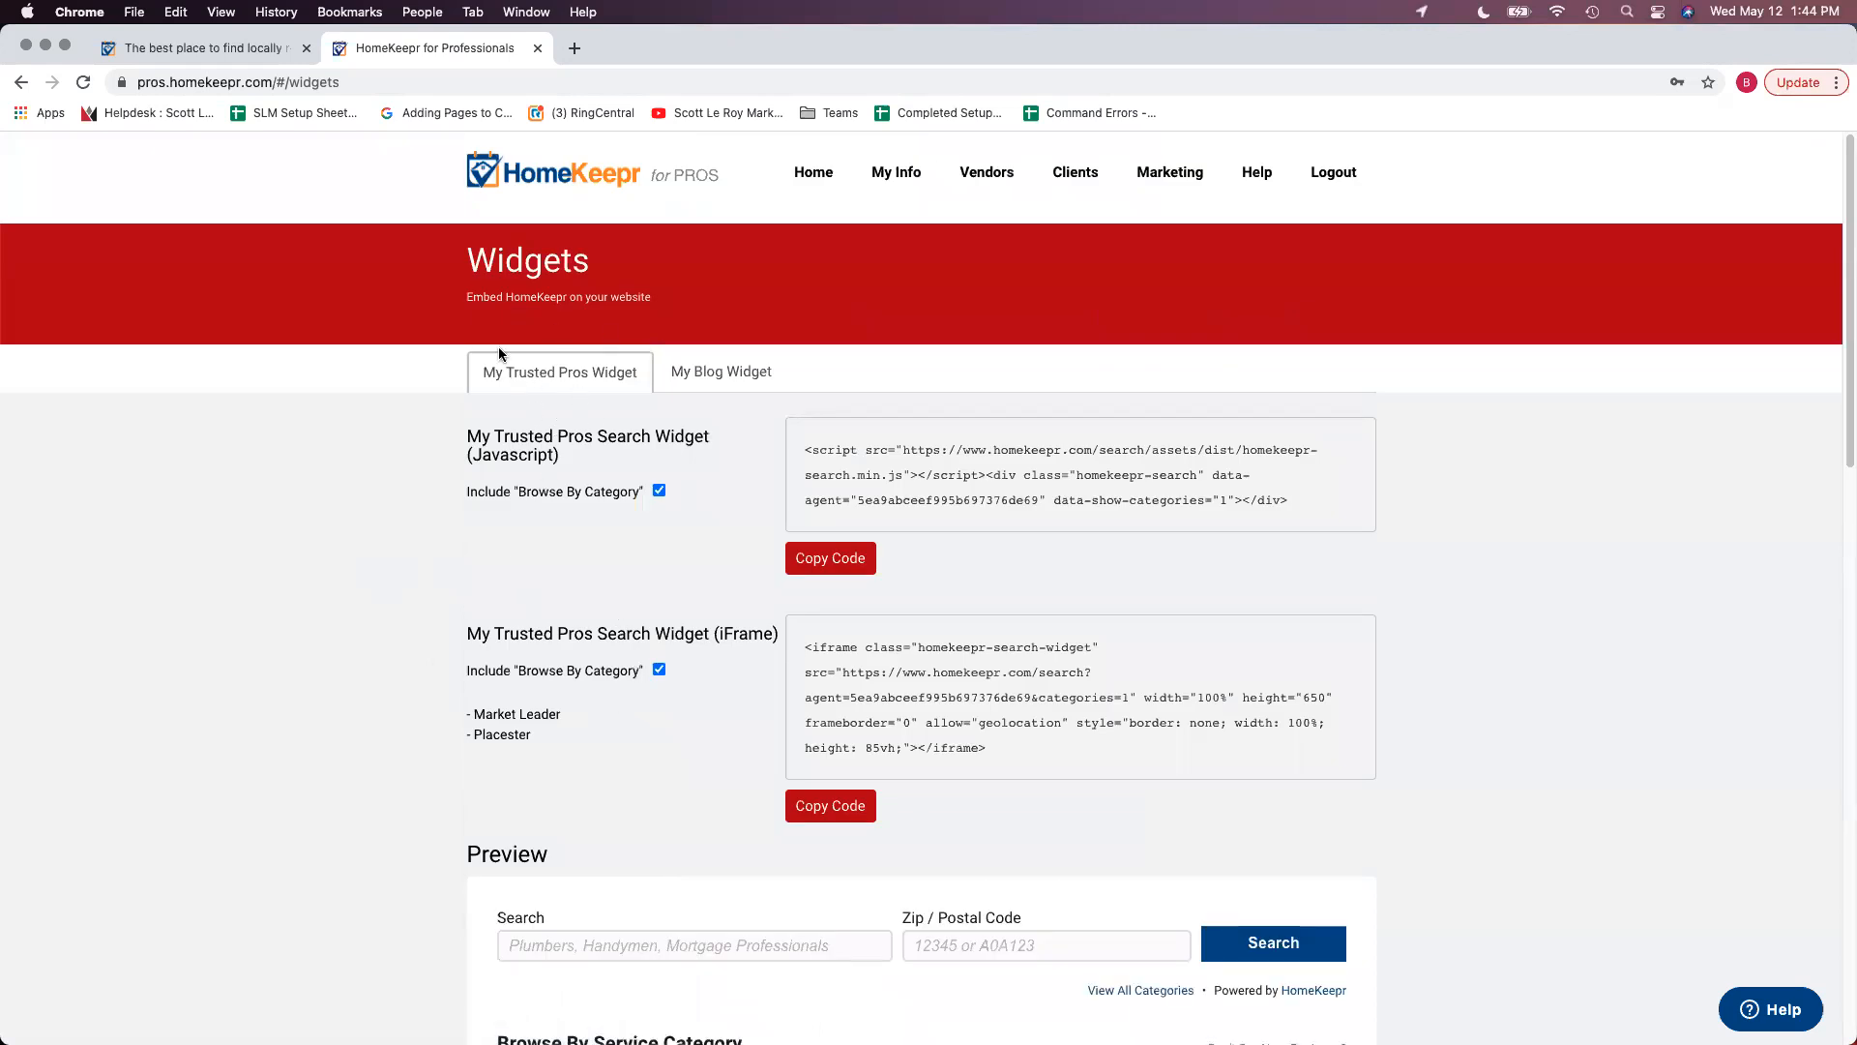
pyautogui.click(720, 376)
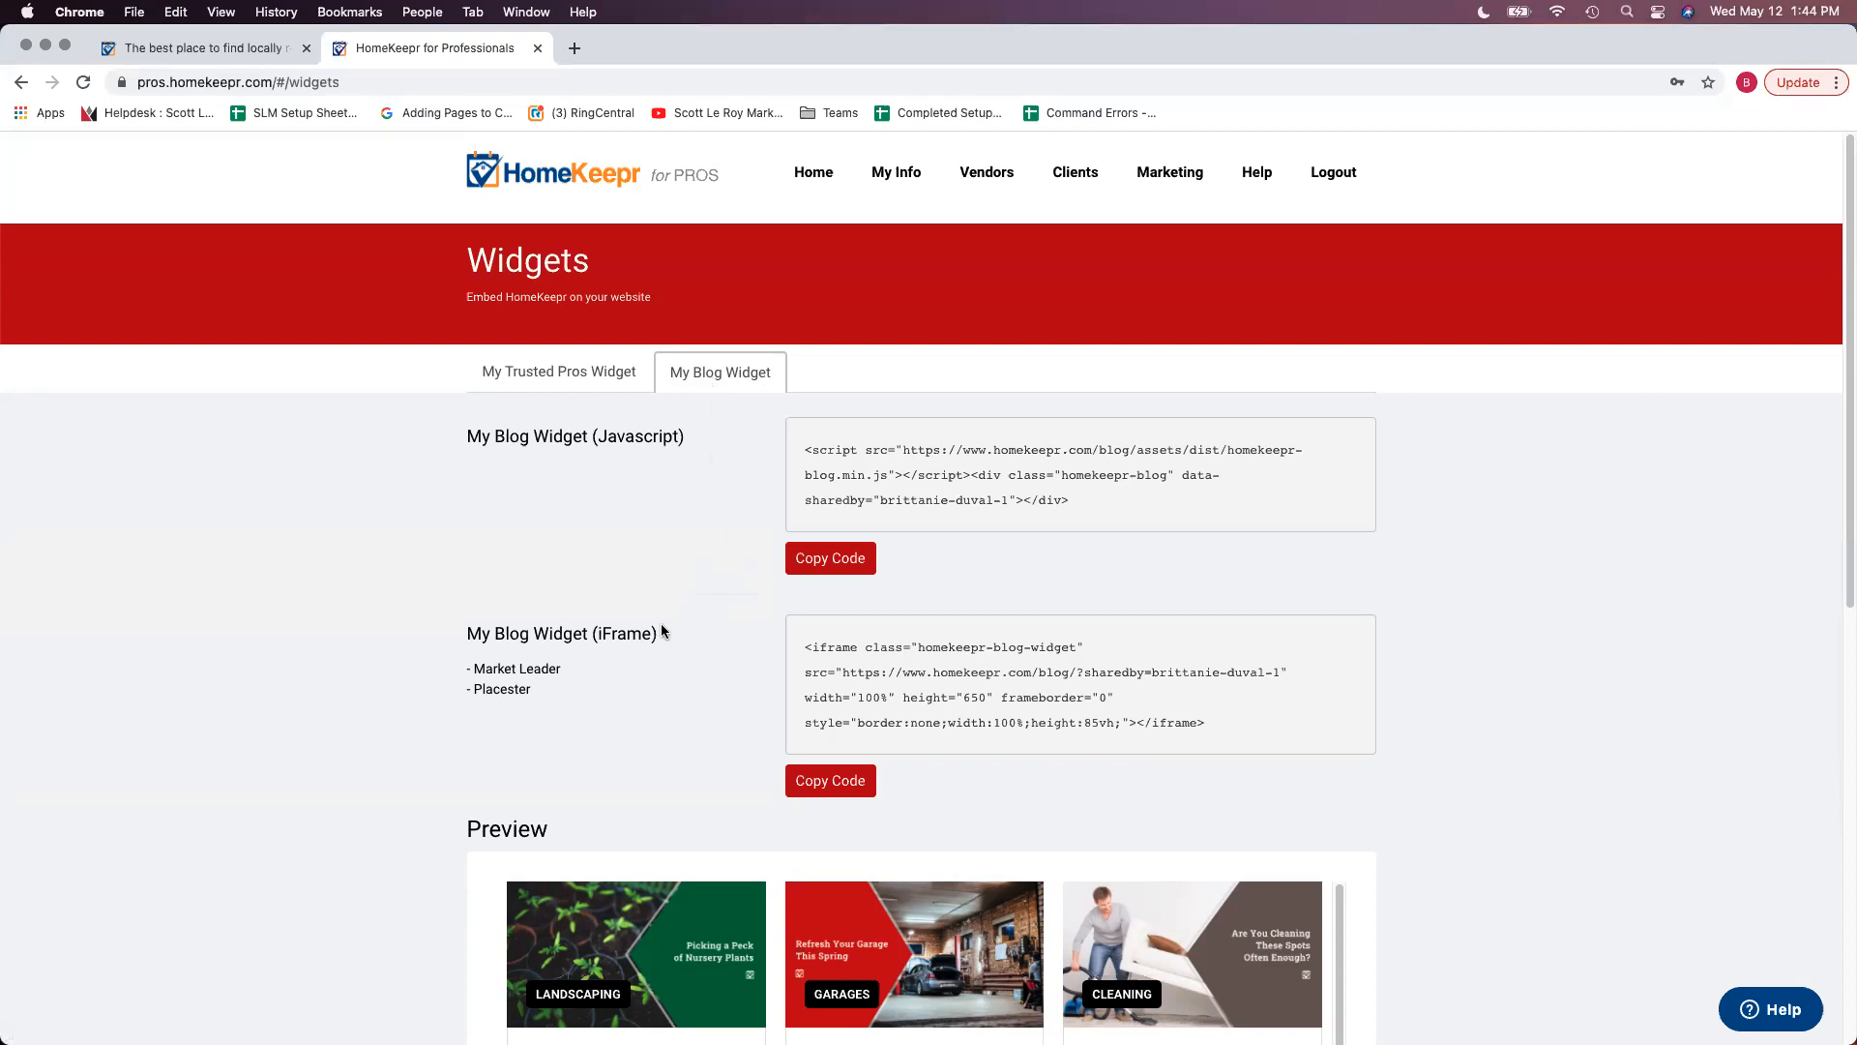
pyautogui.scroll(-1, 668, 639)
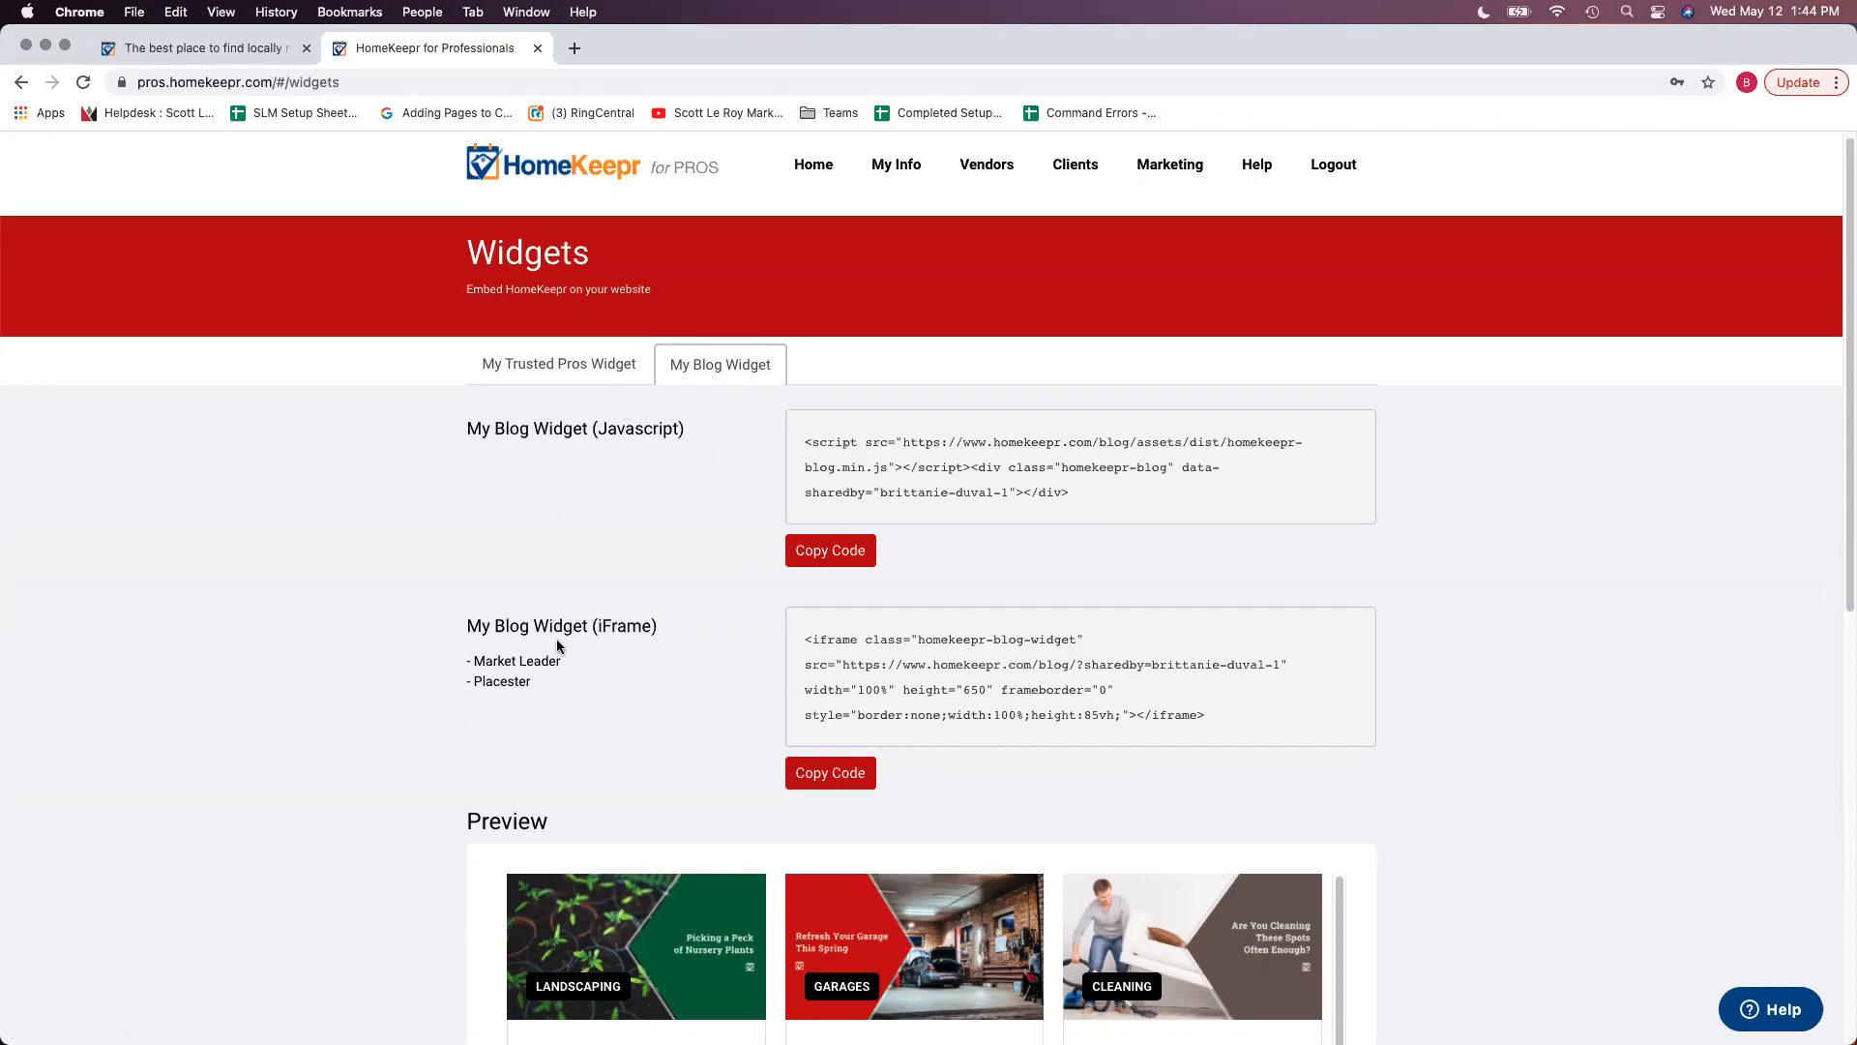
pyautogui.scroll(-1, 722, 721)
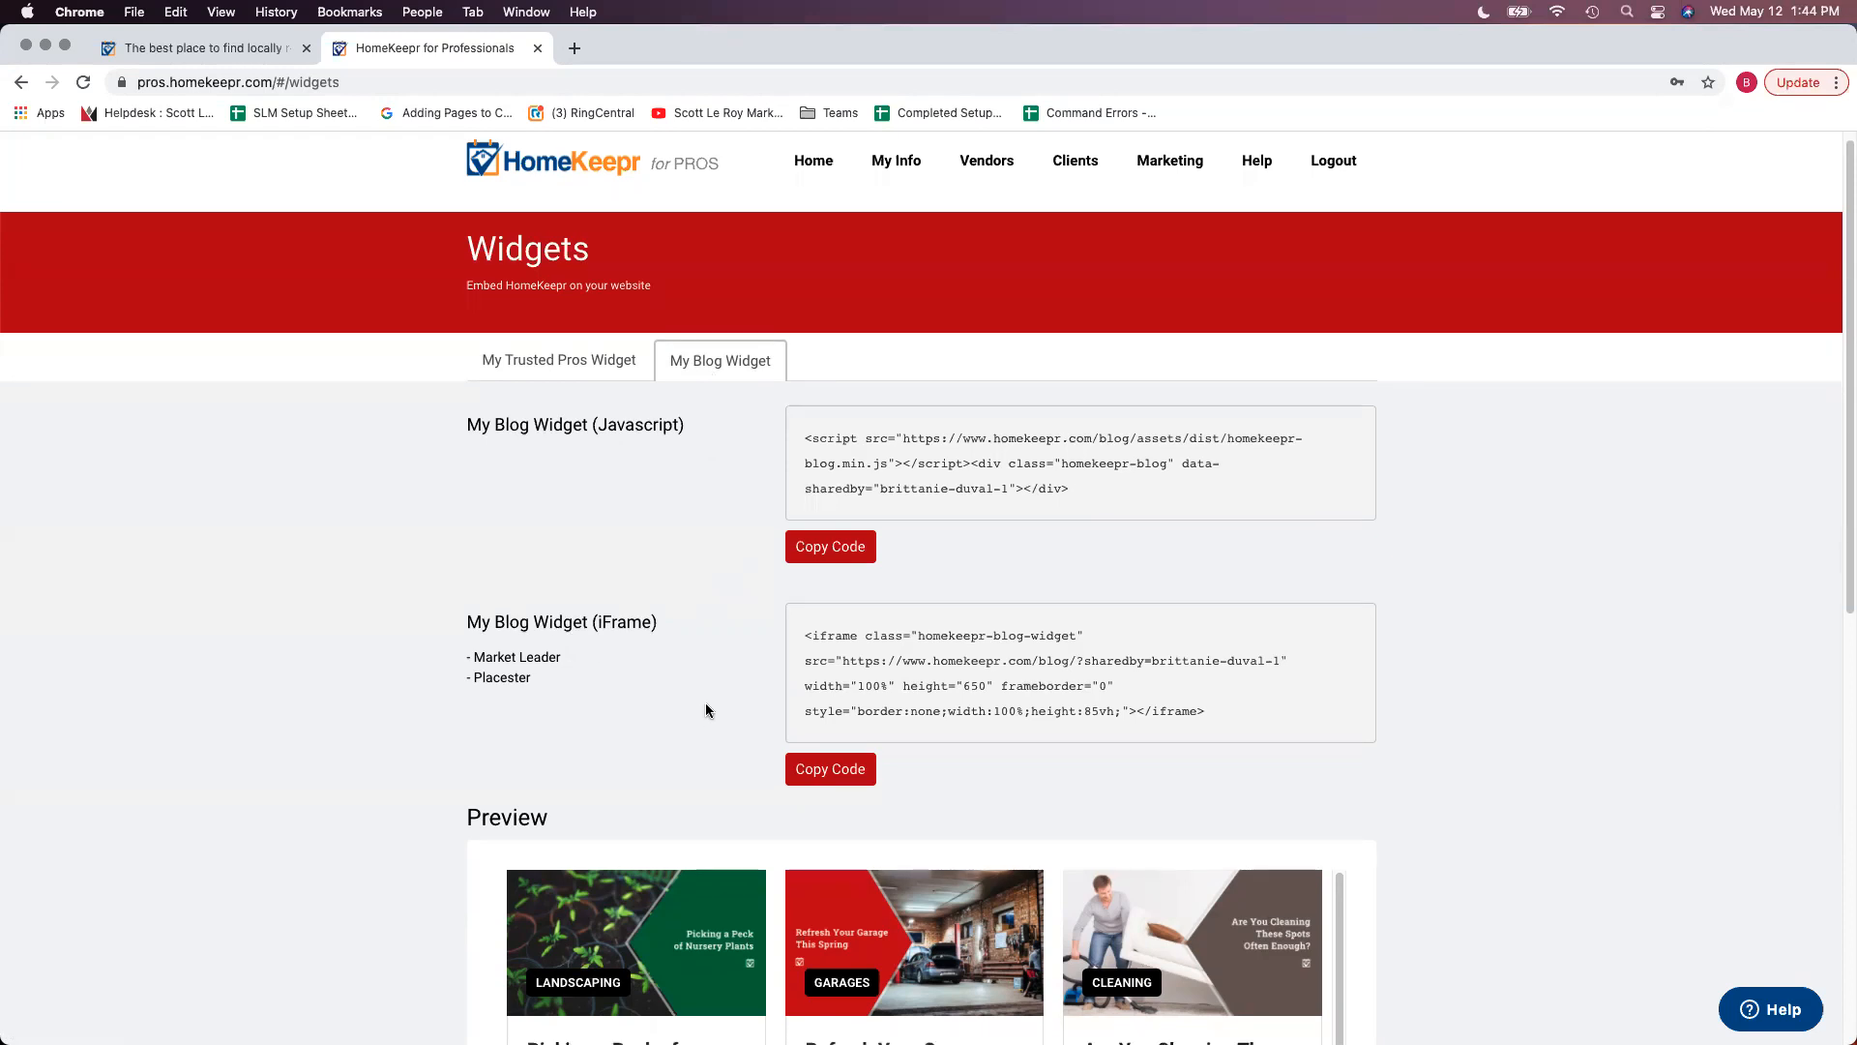
pyautogui.scroll(-2, 702, 691)
pyautogui.click(842, 686)
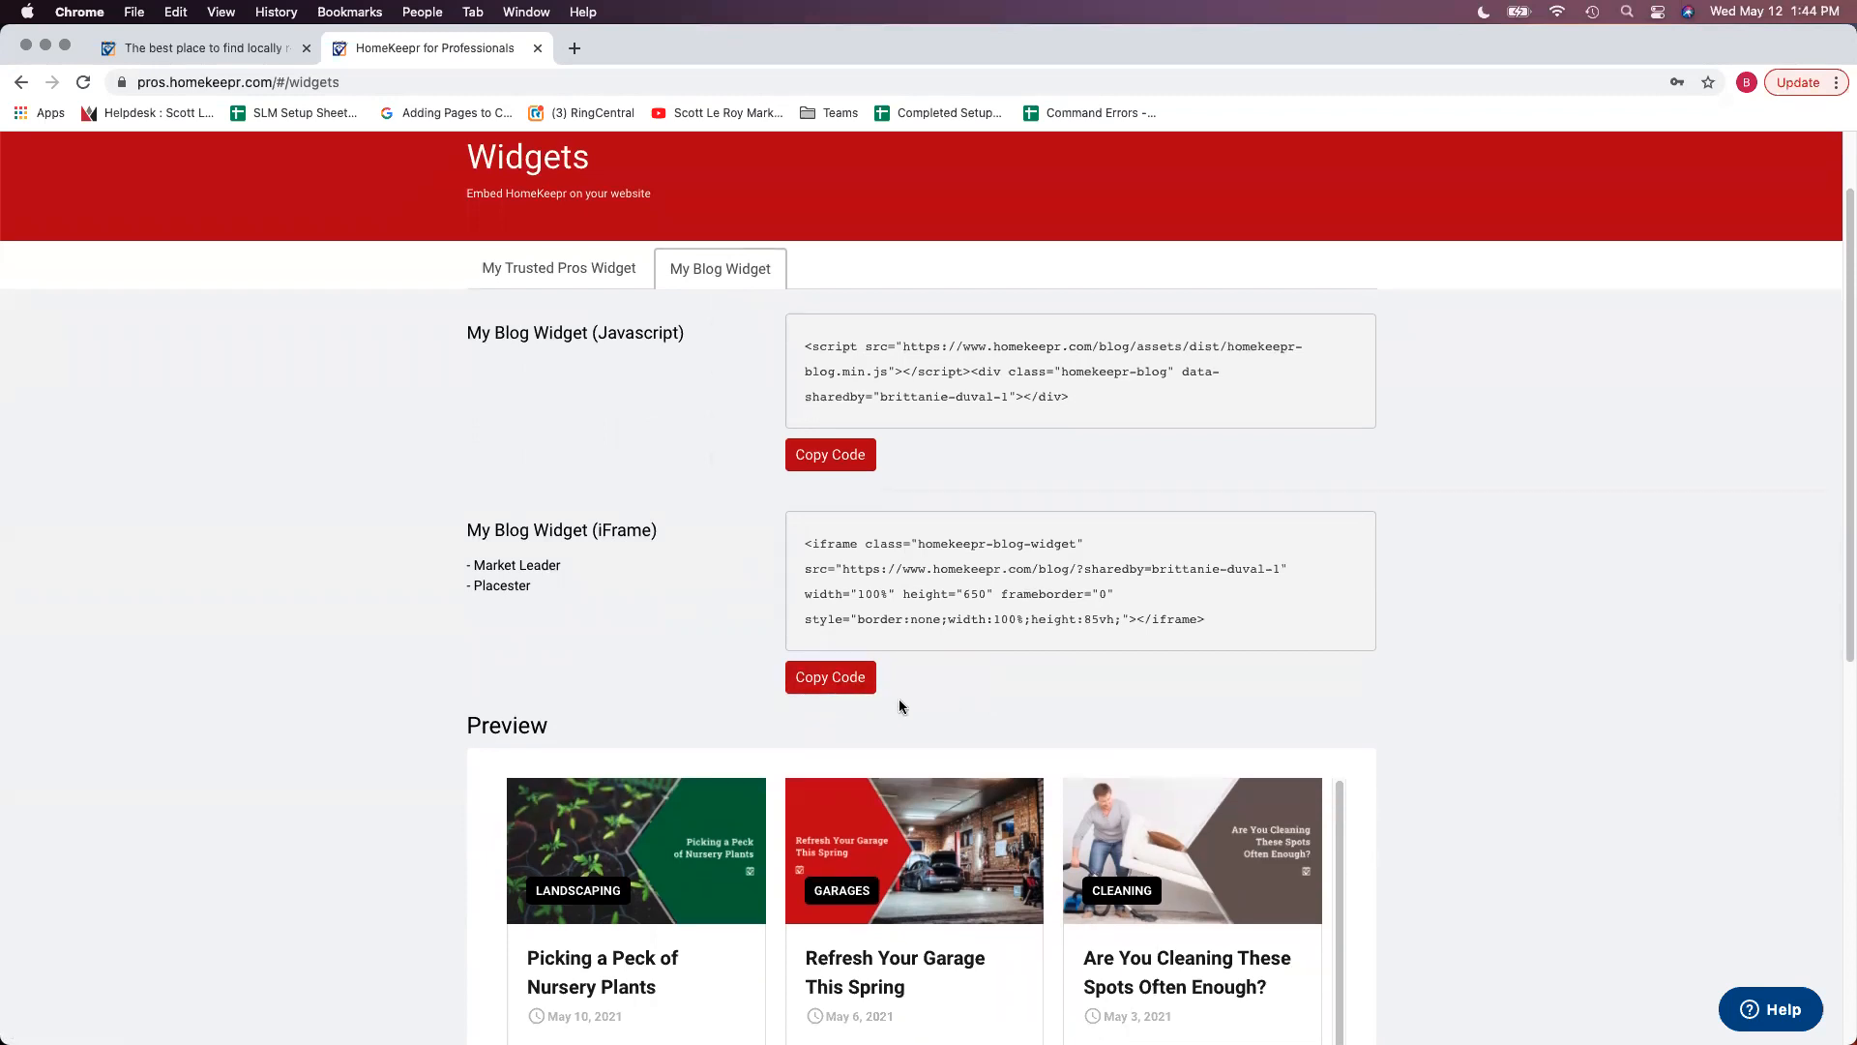
# - Copy the blog widget's iFrame code again and move the Chrome window aside
pyautogui.scroll(-5, 1192, 667)
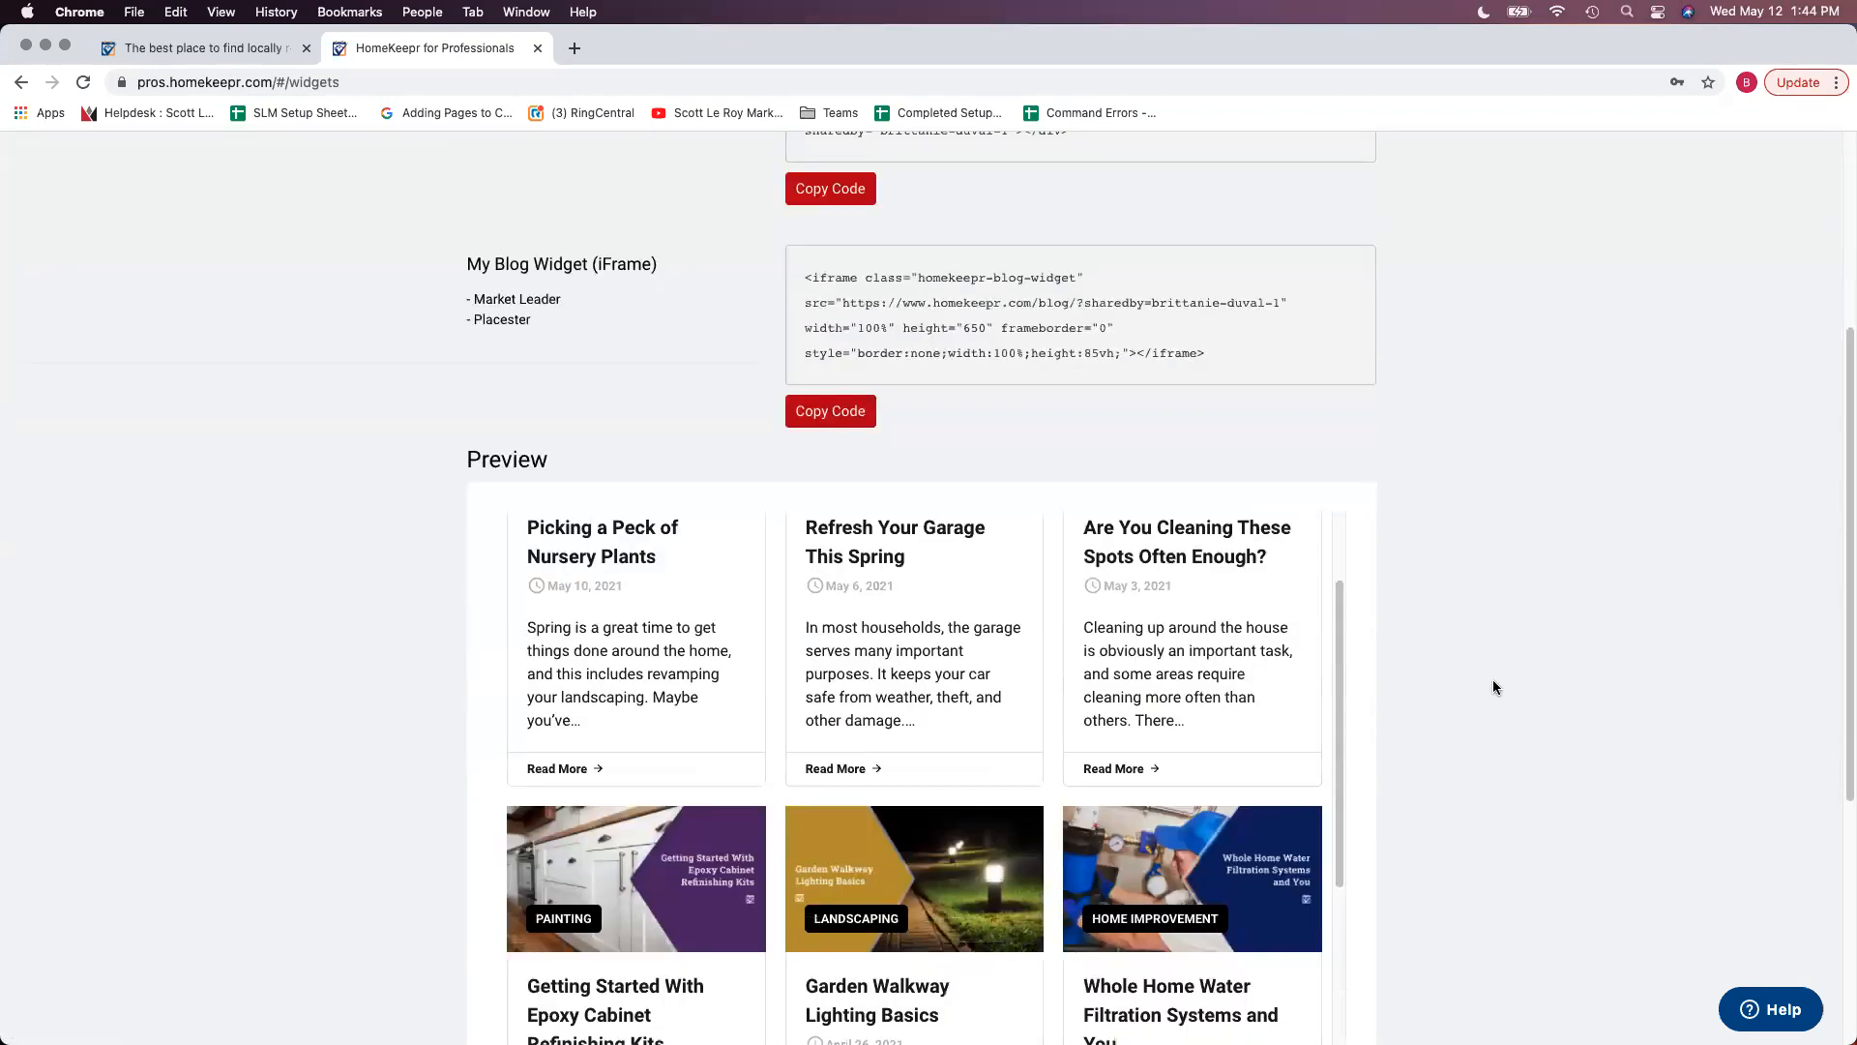
pyautogui.moveTo(1344, 601); pyautogui.dragTo(1342, 760)
pyautogui.scroll(8, 1342, 760)
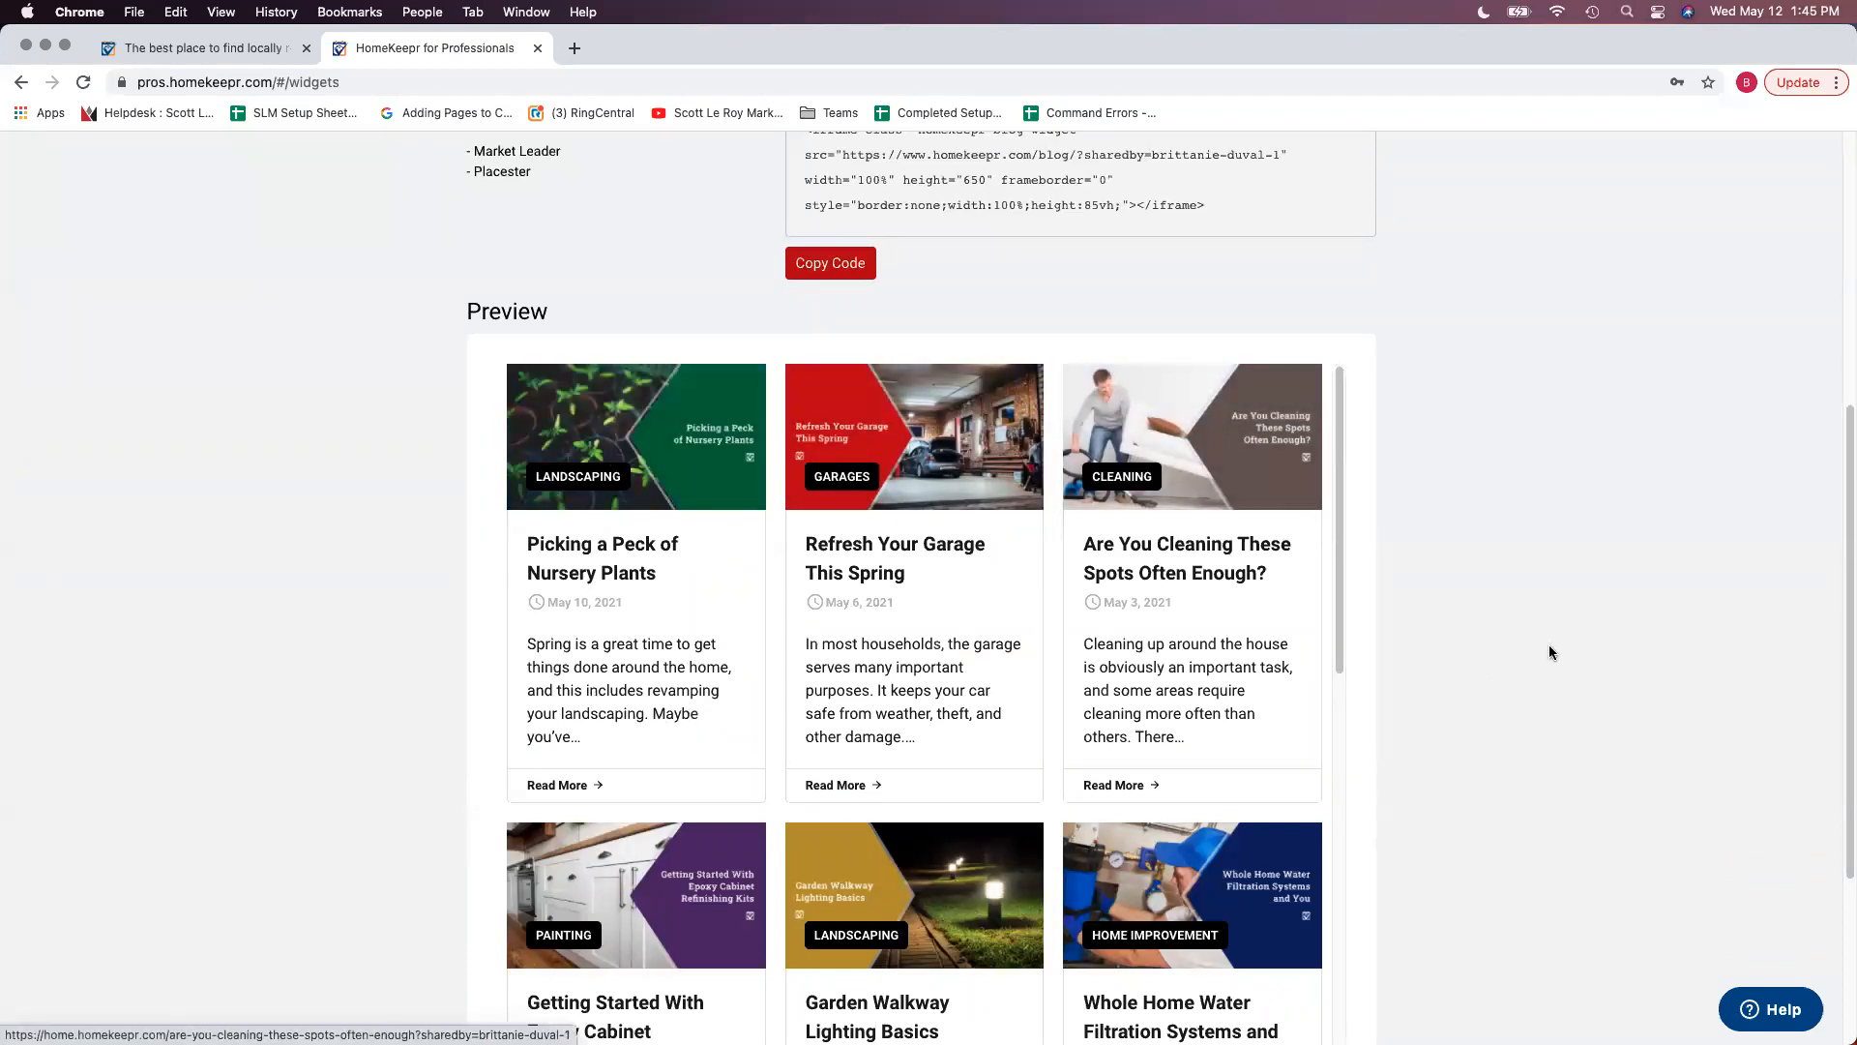
pyautogui.scroll(1, 1550, 650)
pyautogui.scroll(5, 1551, 650)
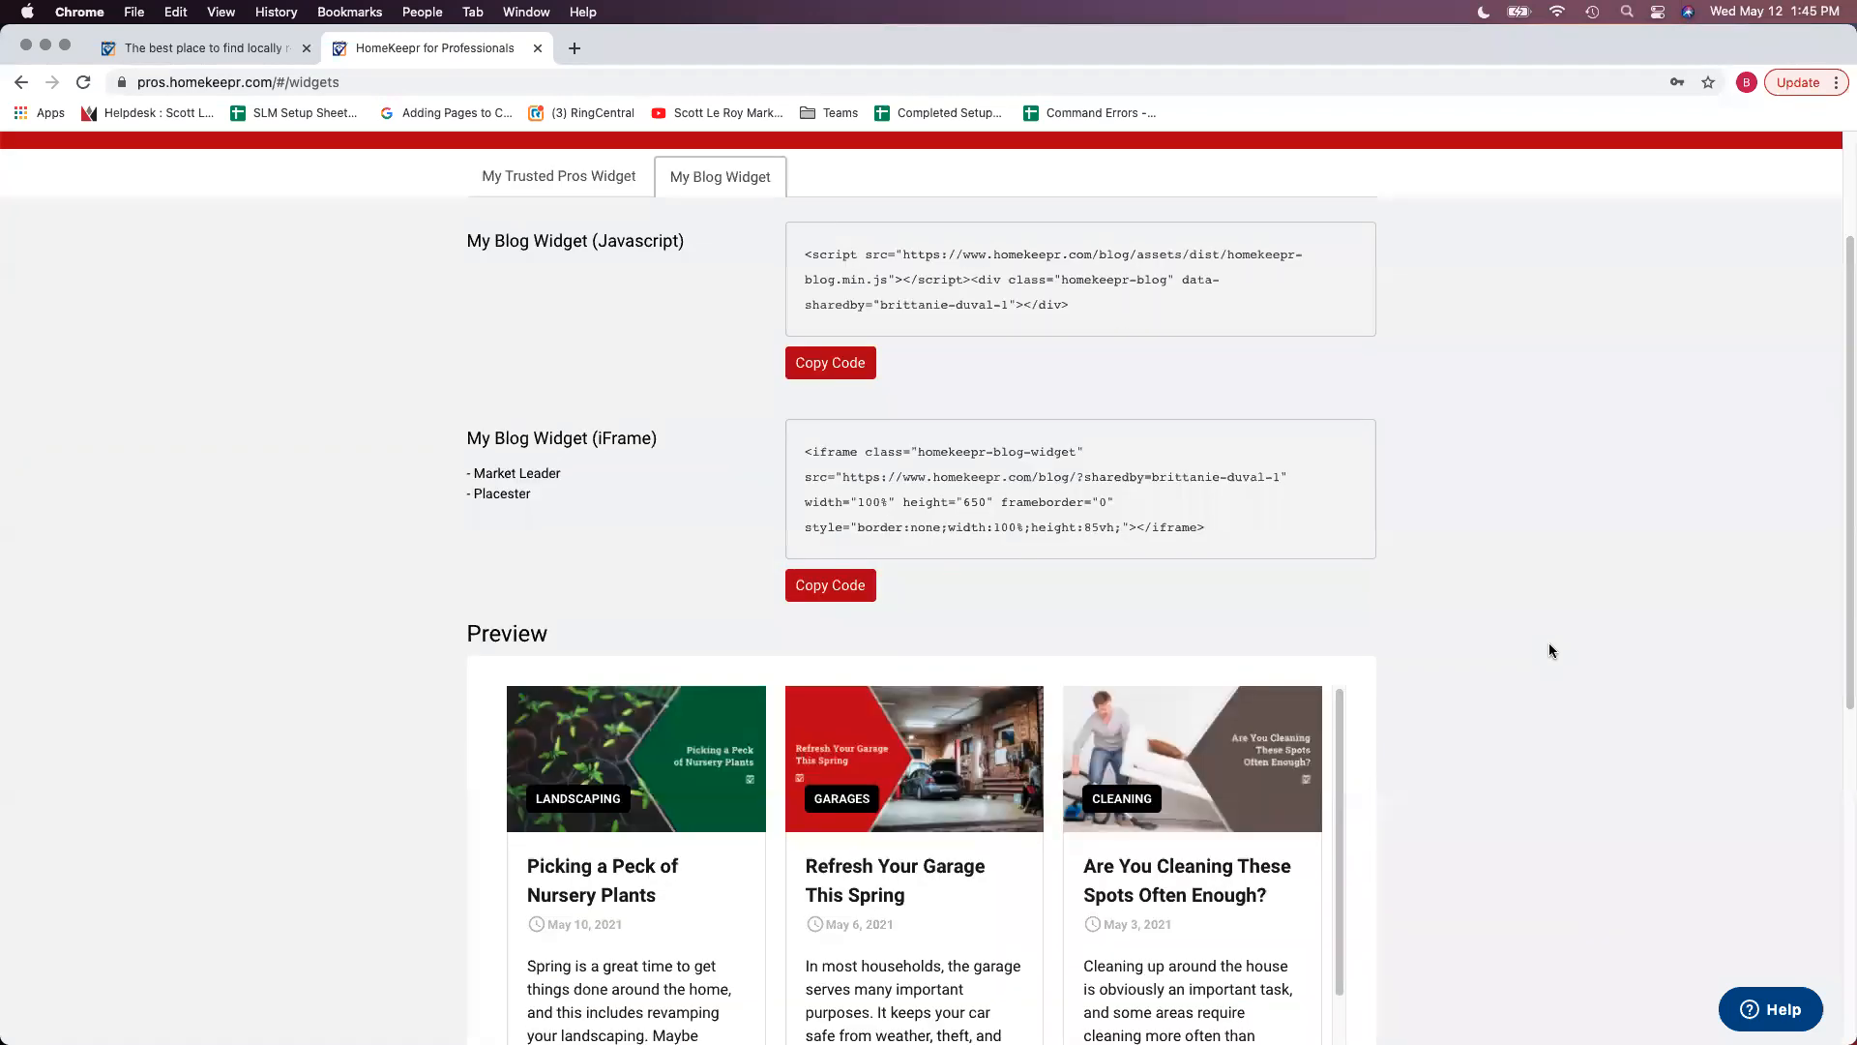
pyautogui.click(856, 586)
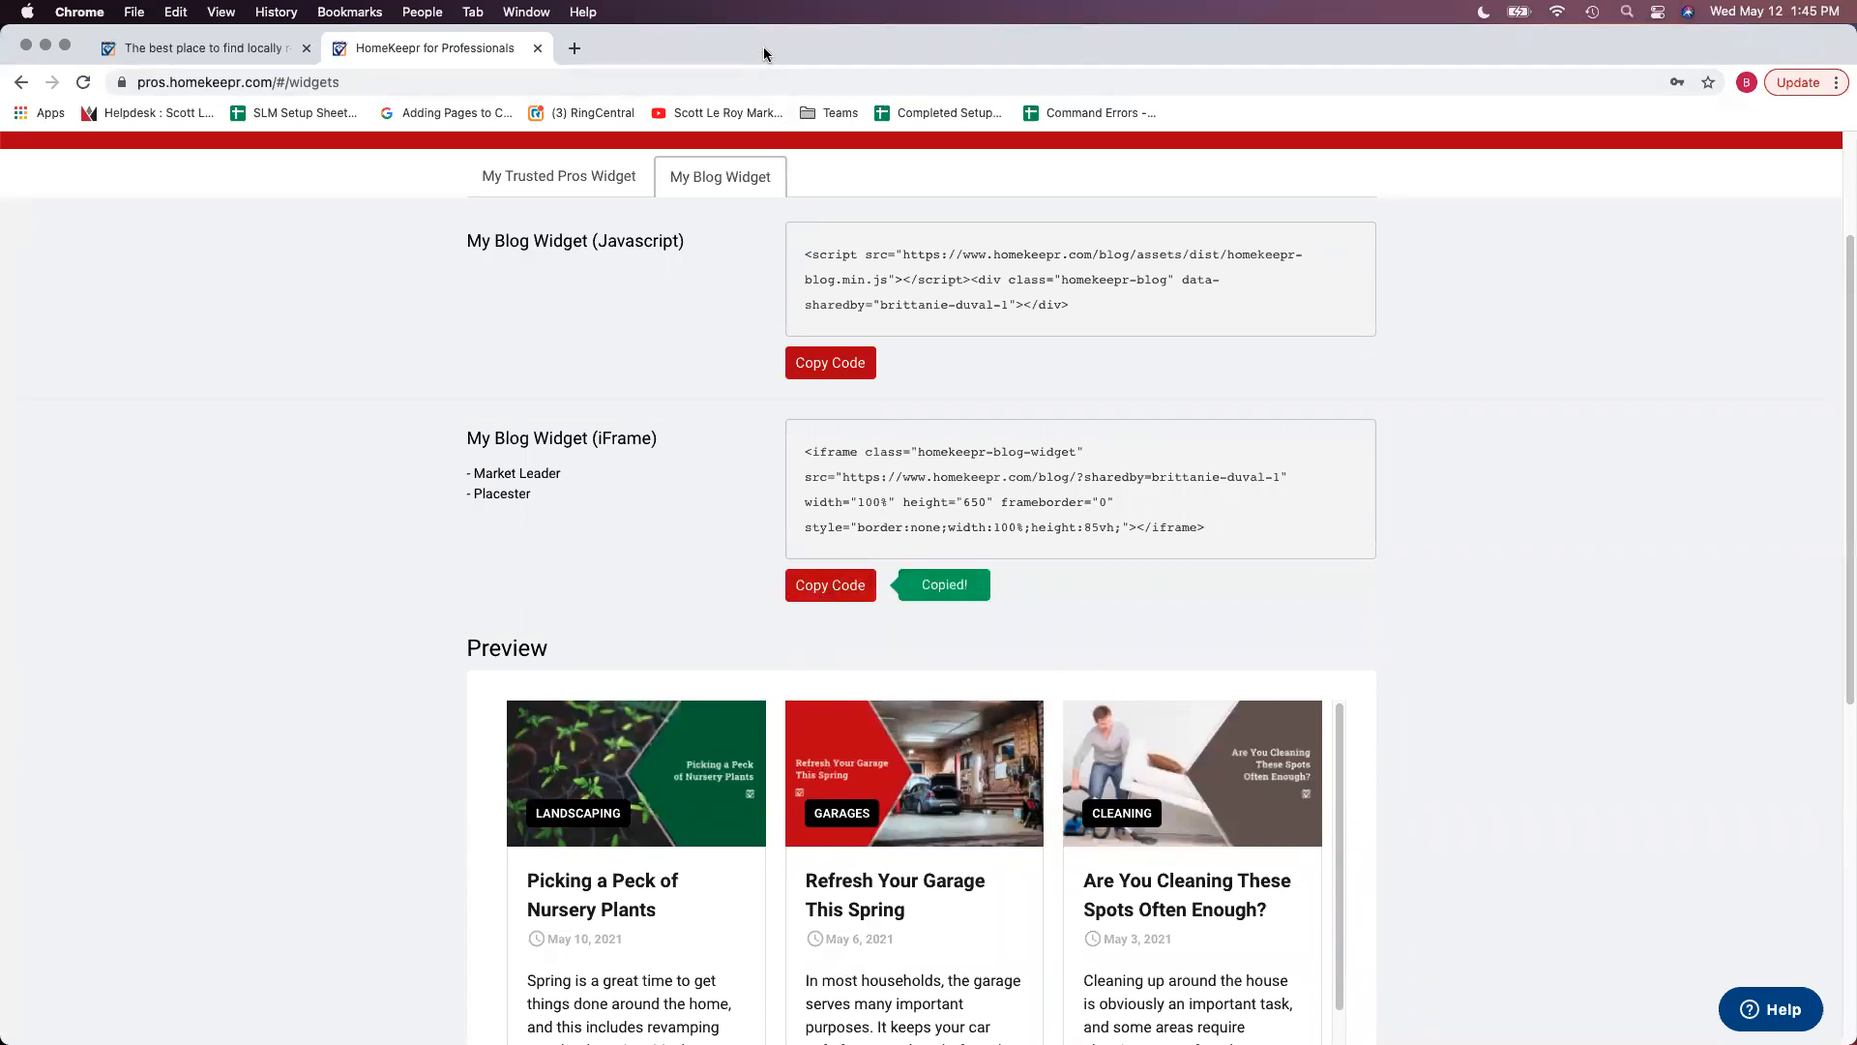
pyautogui.moveTo(846, 55); pyautogui.dragTo(1856, 120)
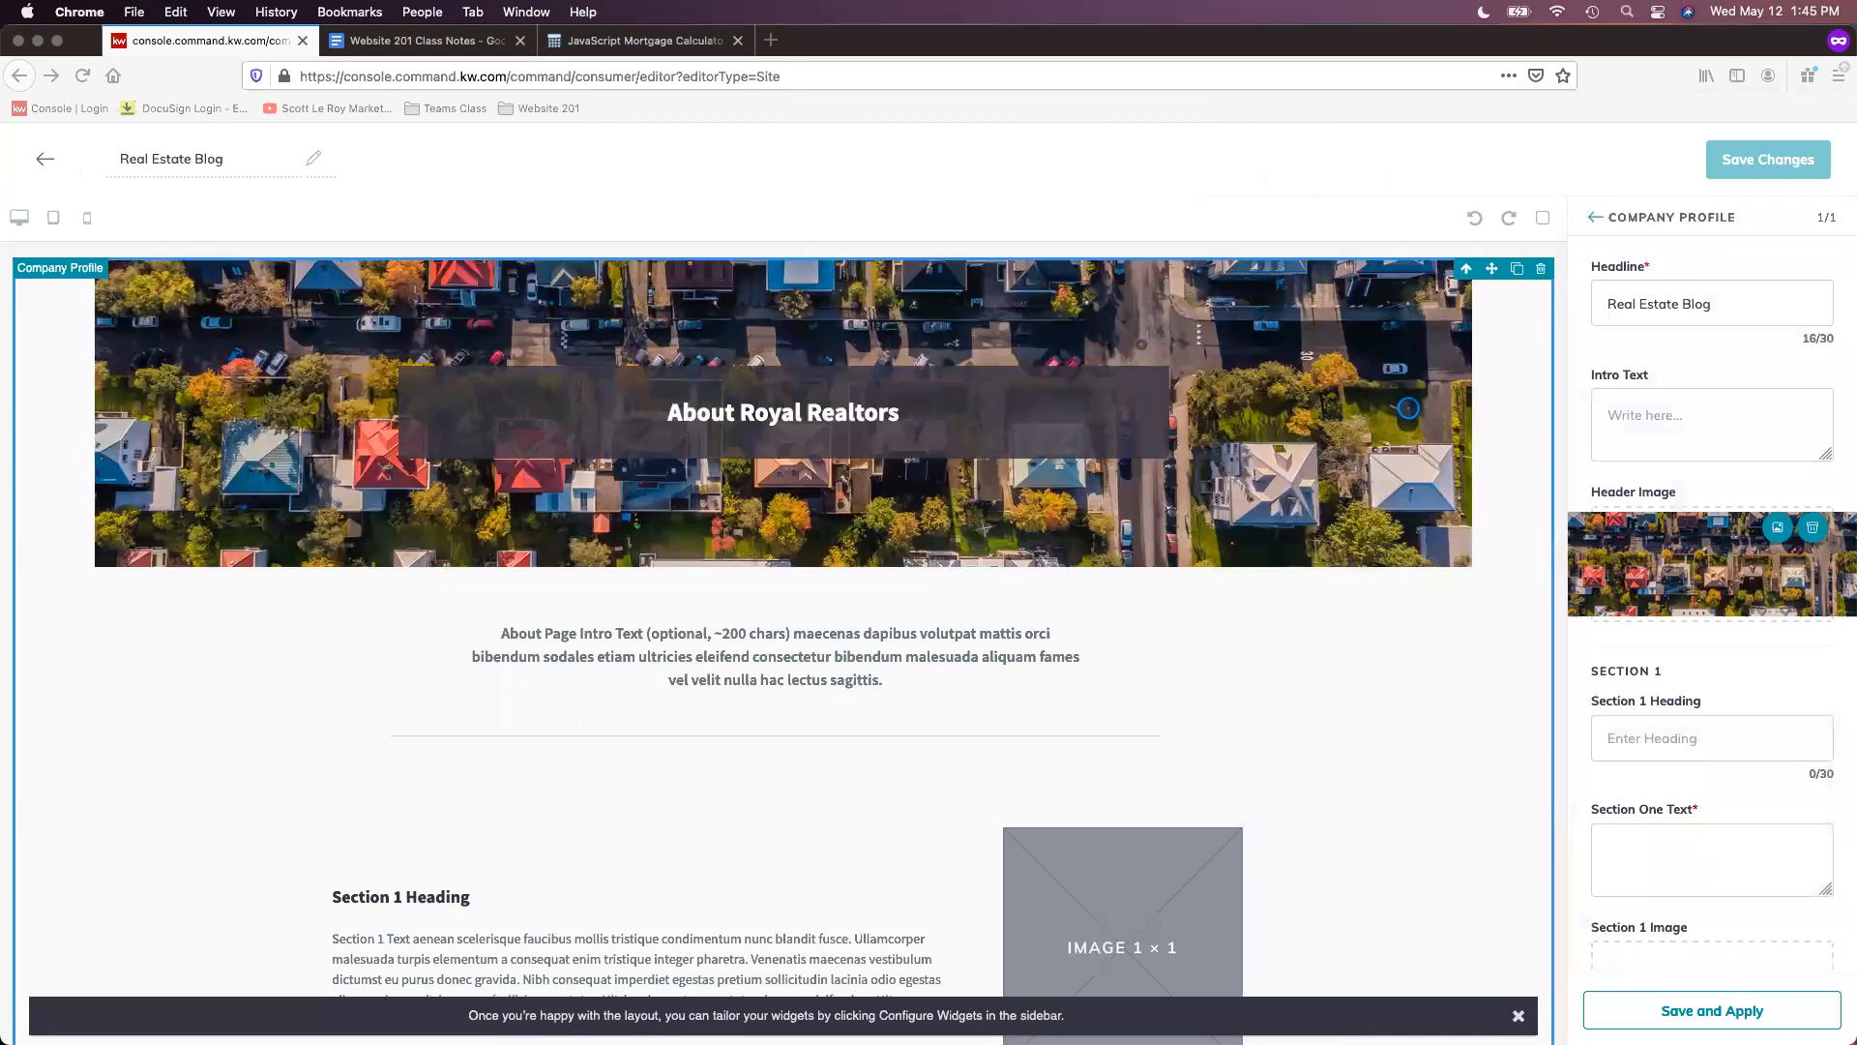
# - Paste the blog iFrame code into the Company Profile Intro Text and apply it
pyautogui.click(869, 44)
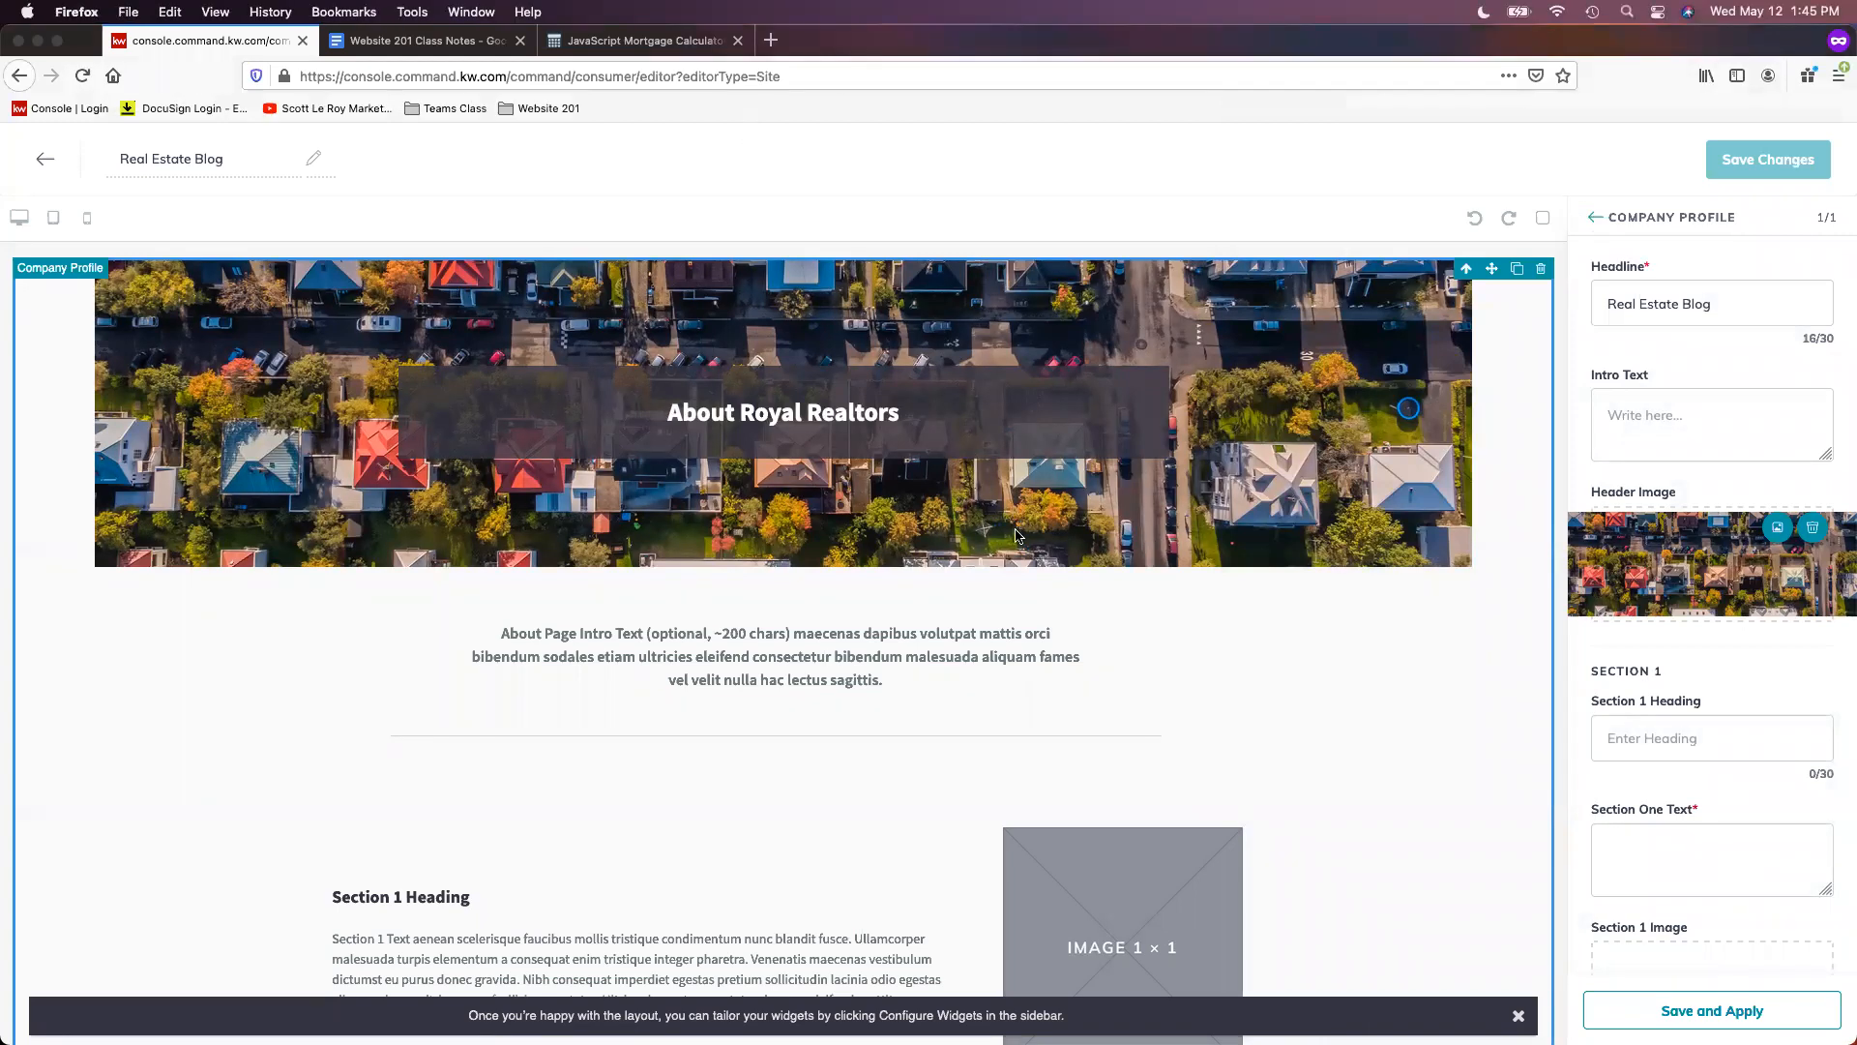
pyautogui.click(1701, 423)
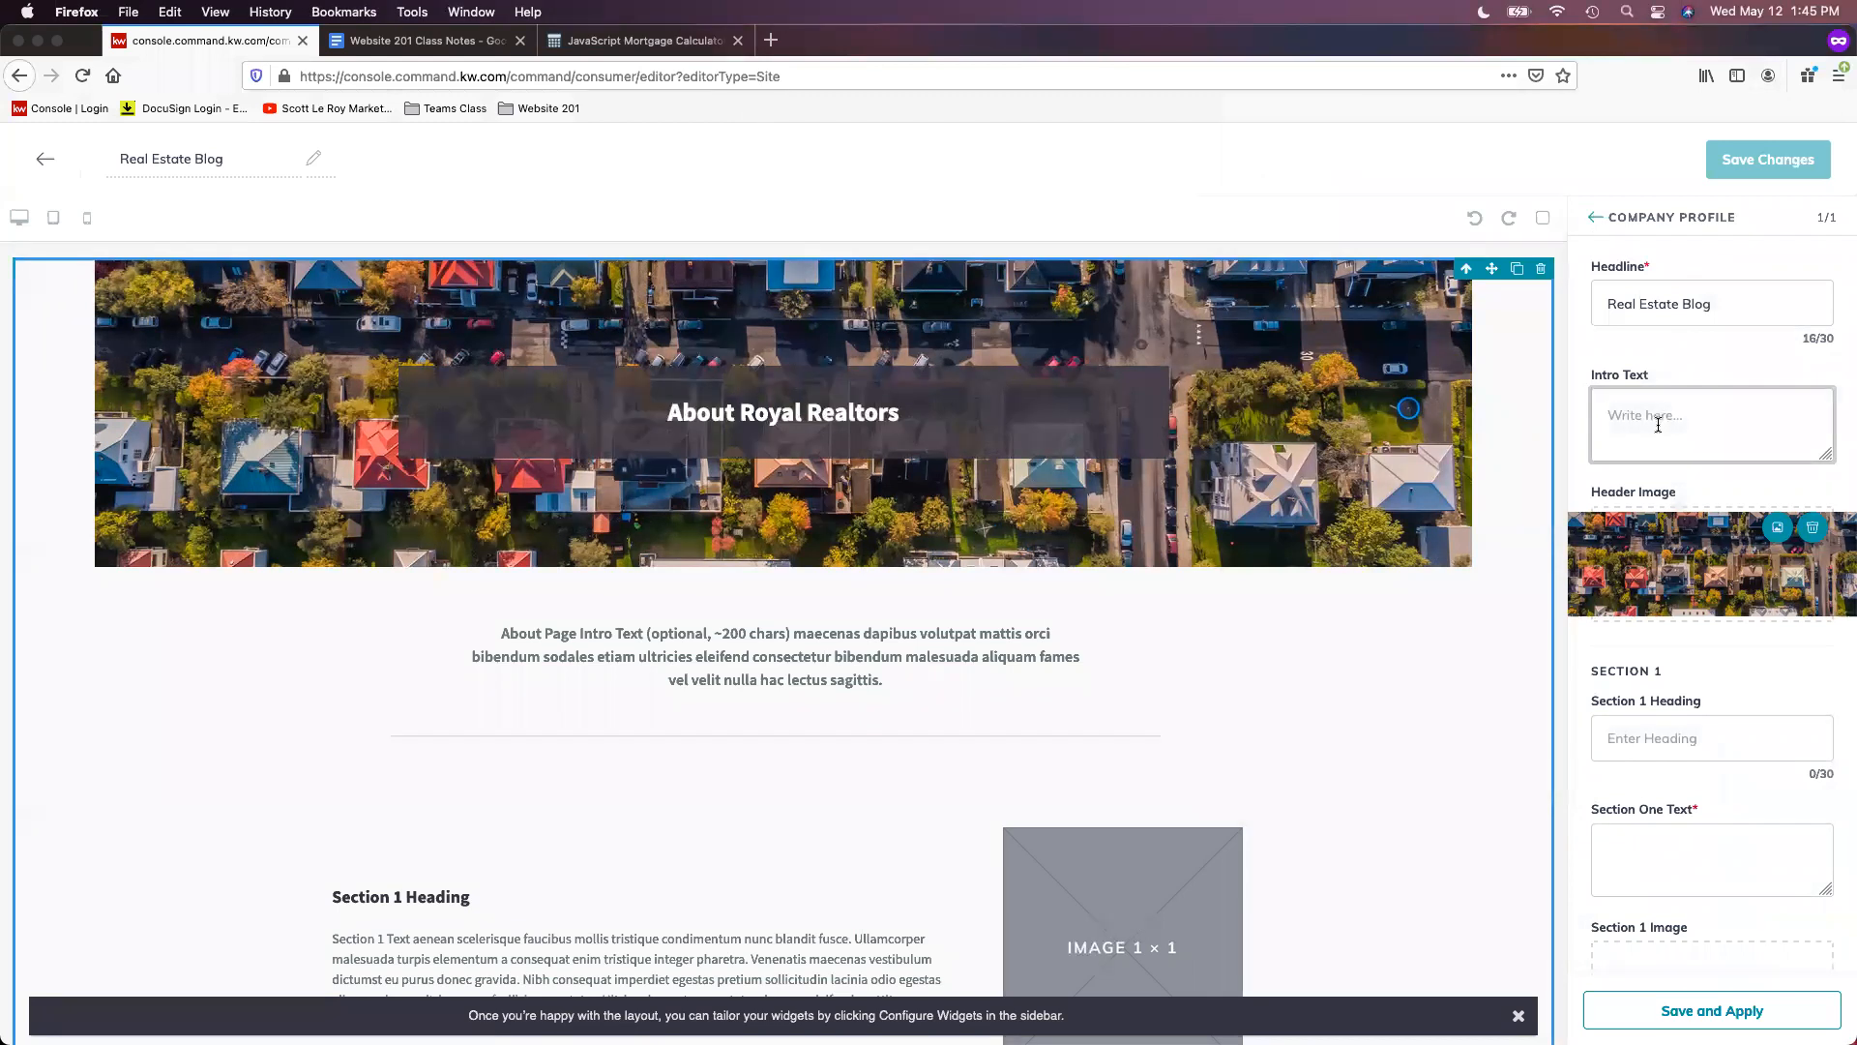
pyautogui.rightClick(1644, 413)
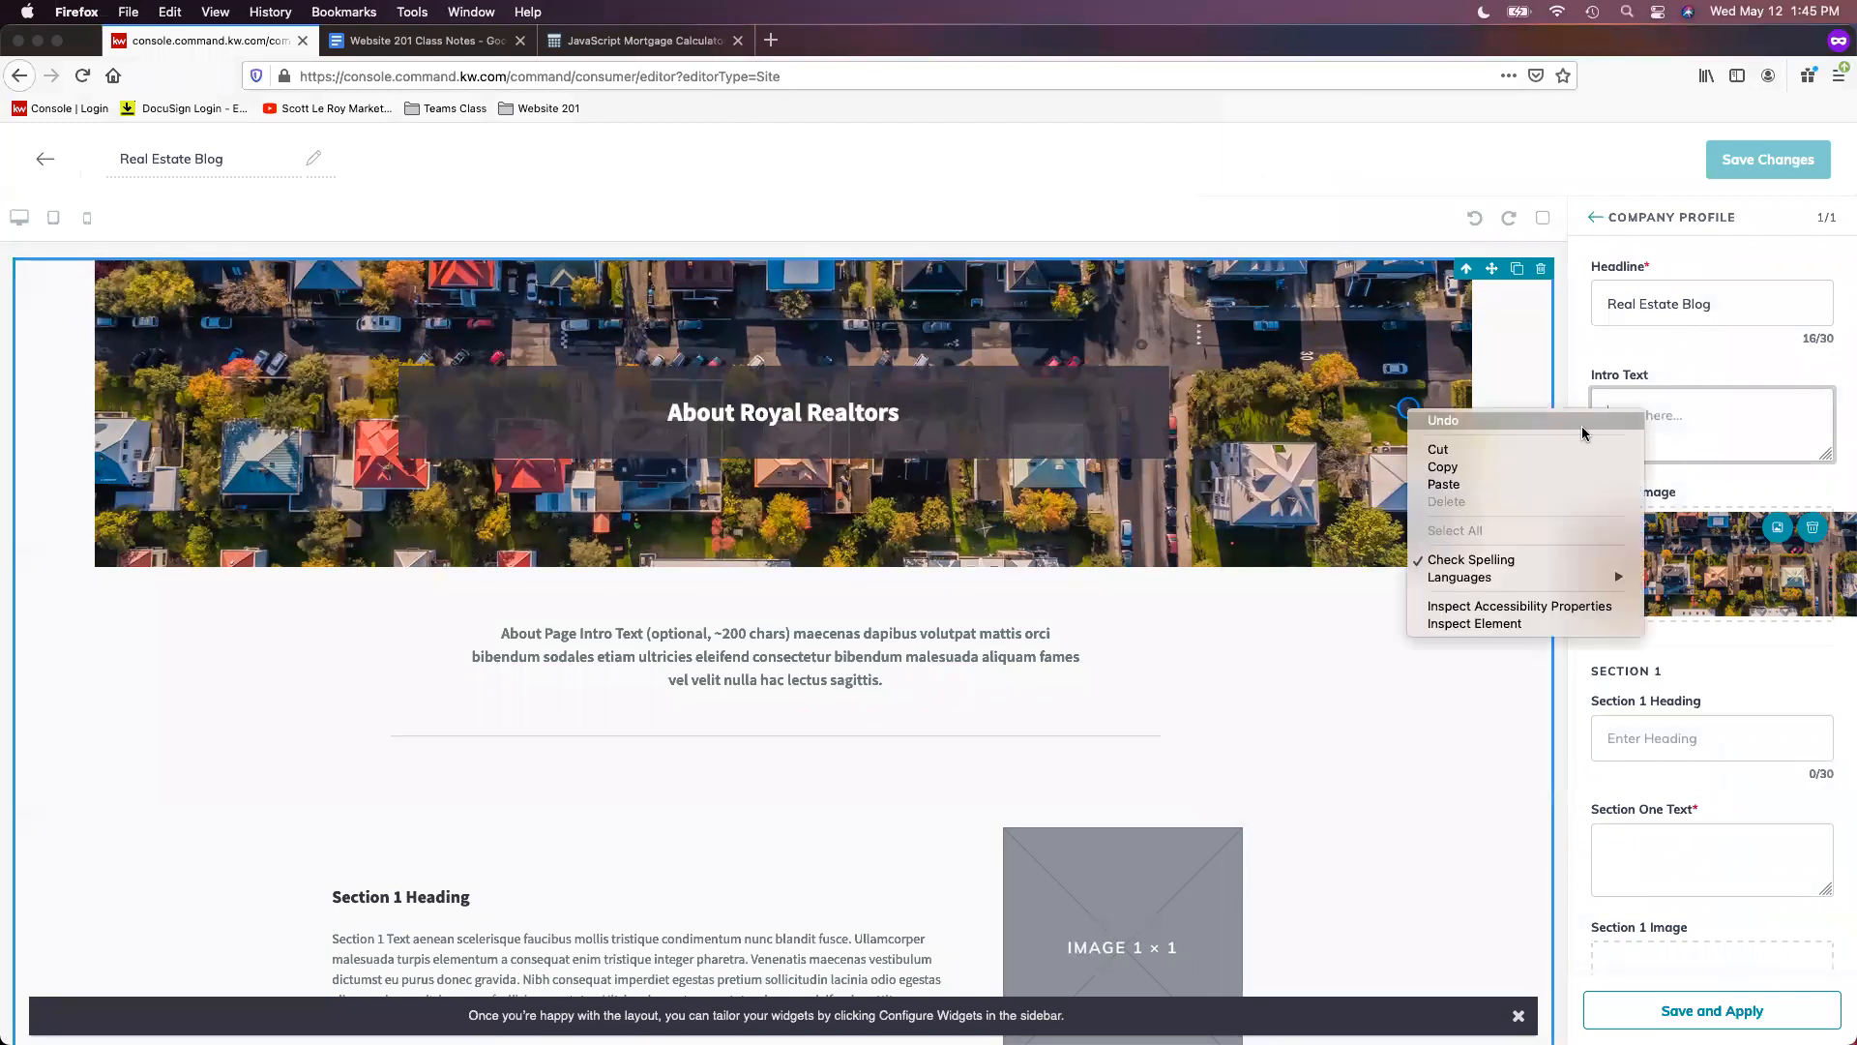
pyautogui.click(1552, 480)
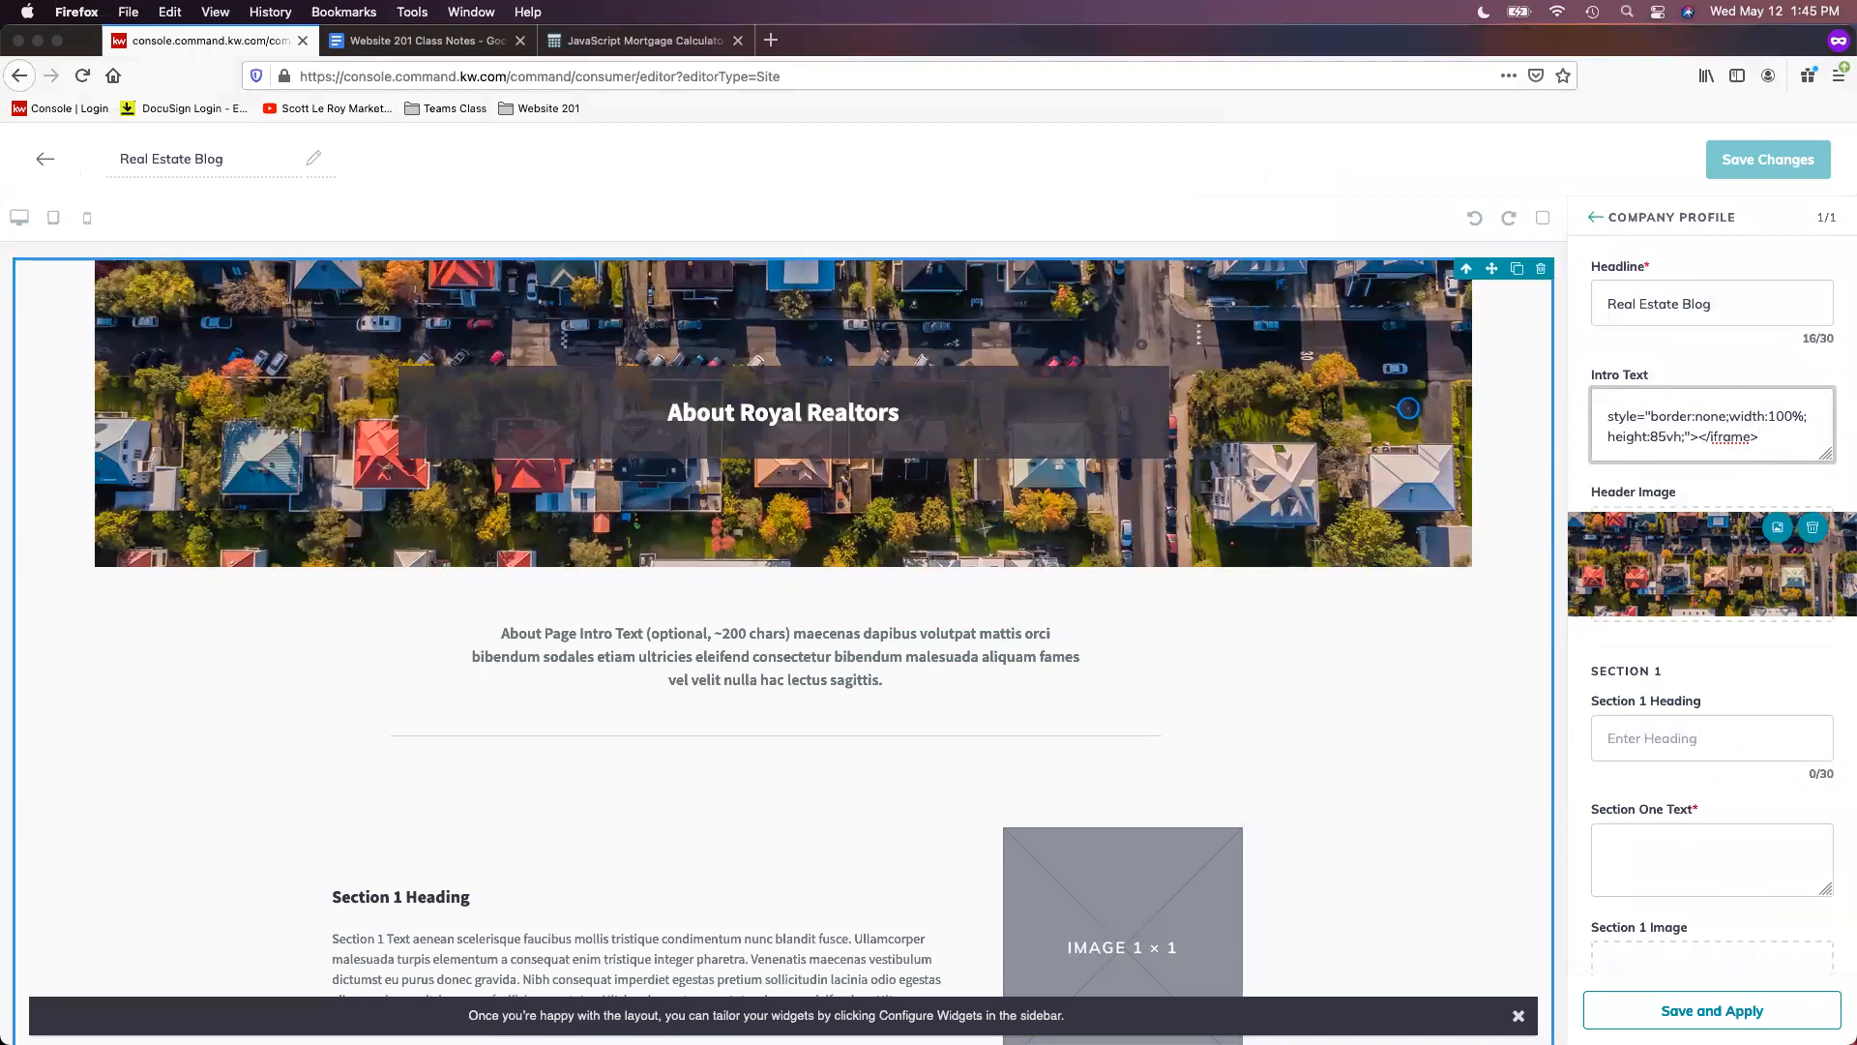
pyautogui.click(1716, 1011)
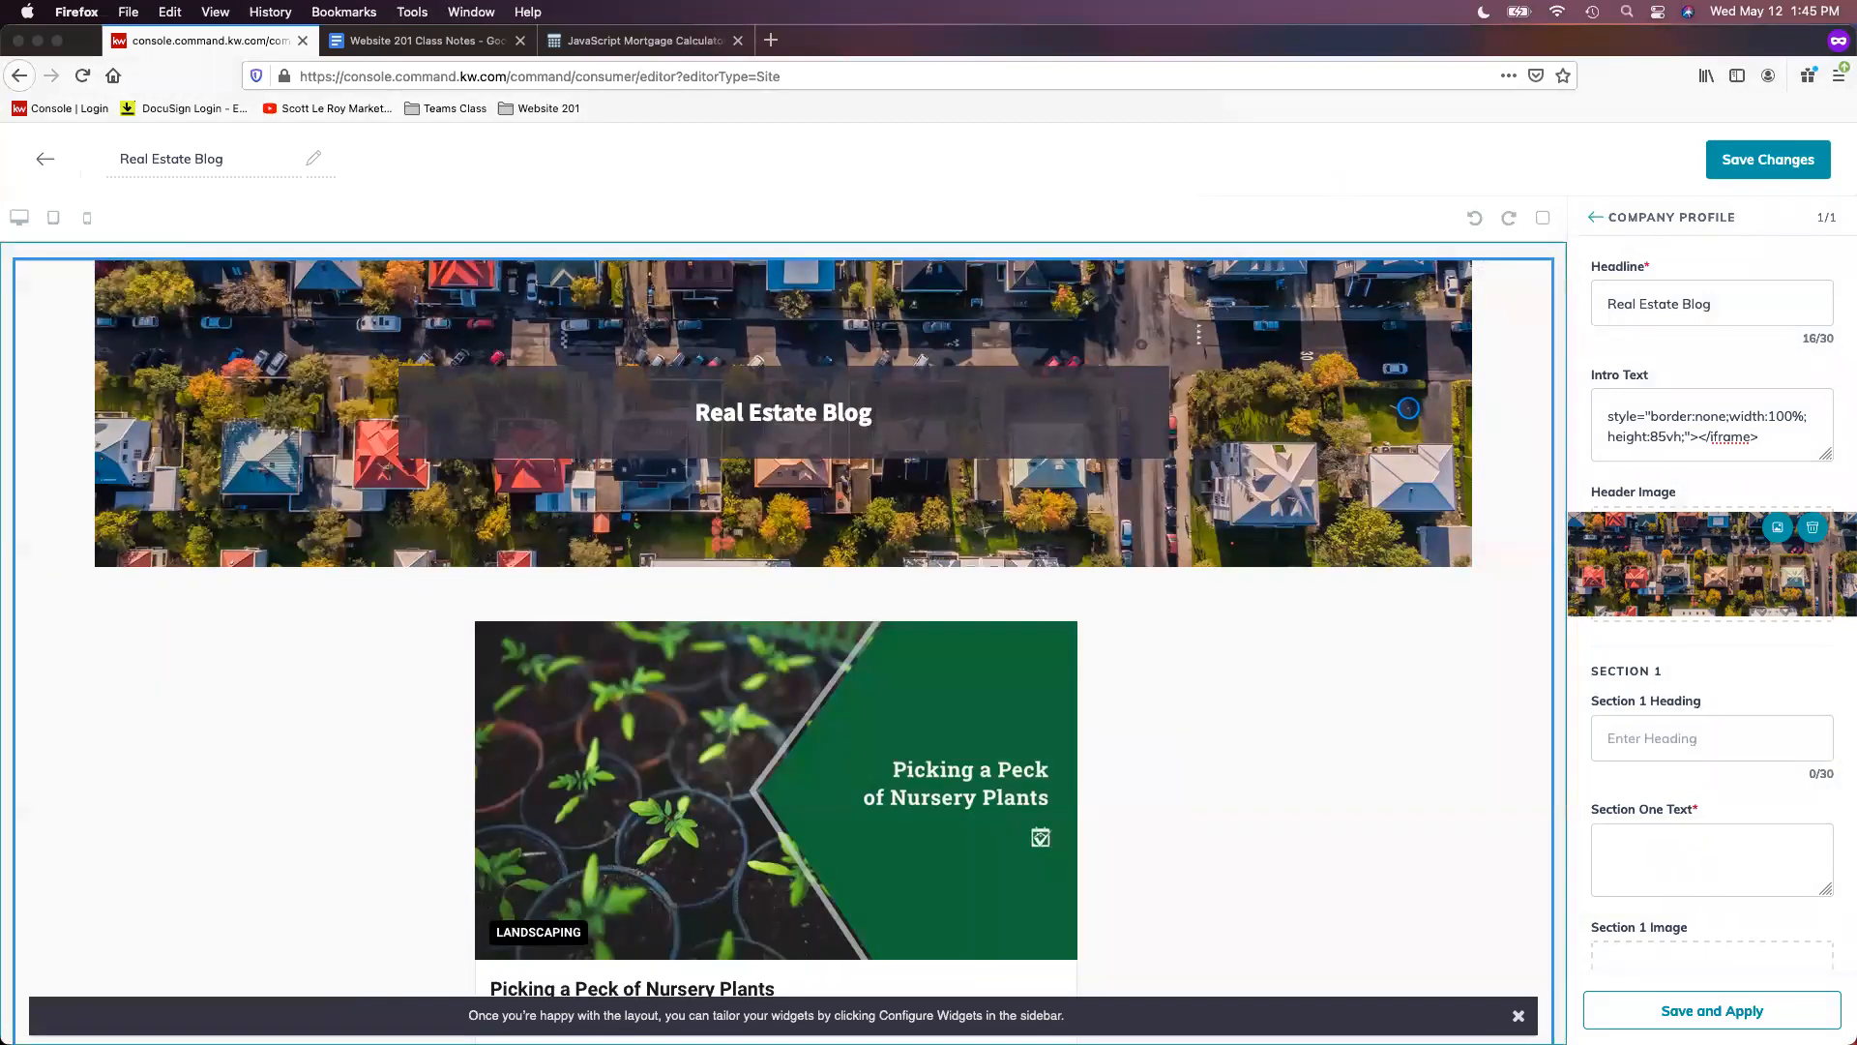
# - Review the preview, scroll back to the top, and save the Real Estate Blog page
pyautogui.scroll(-6, 1257, 735)
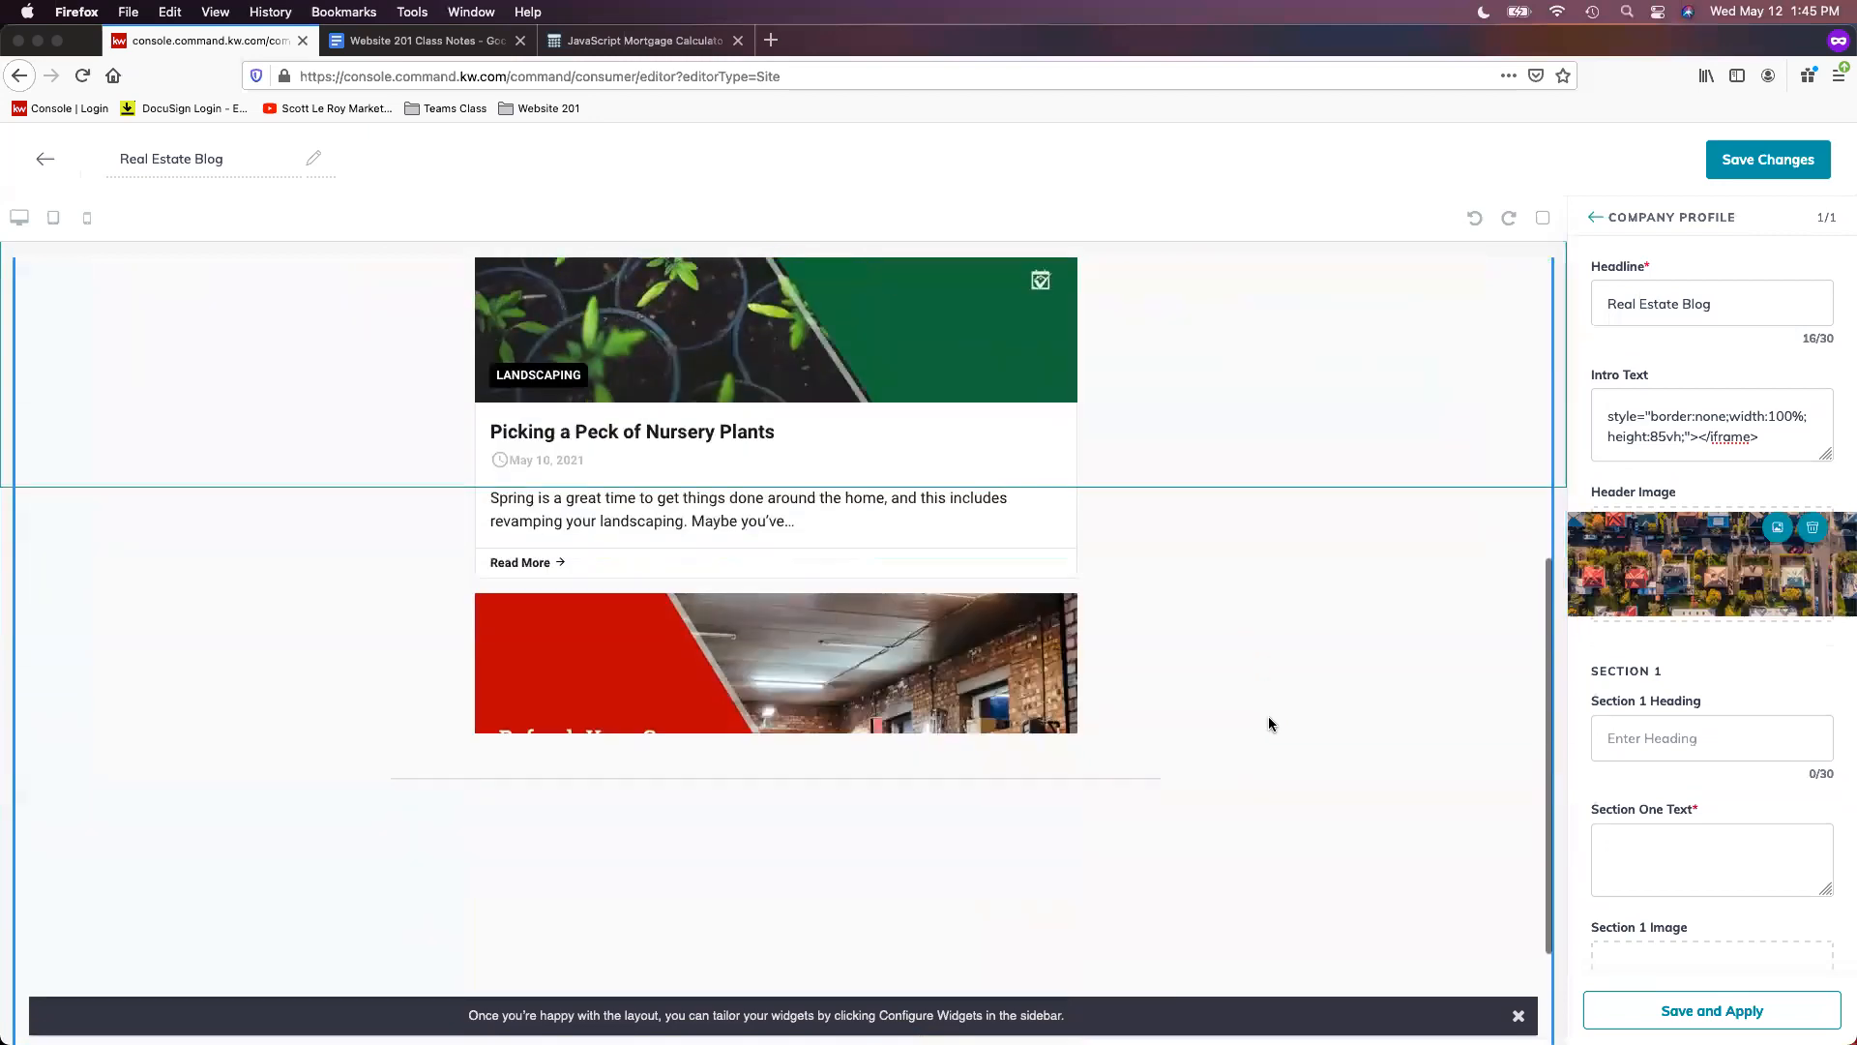
pyautogui.scroll(-2, 1269, 716)
pyautogui.scroll(3, 1378, 570)
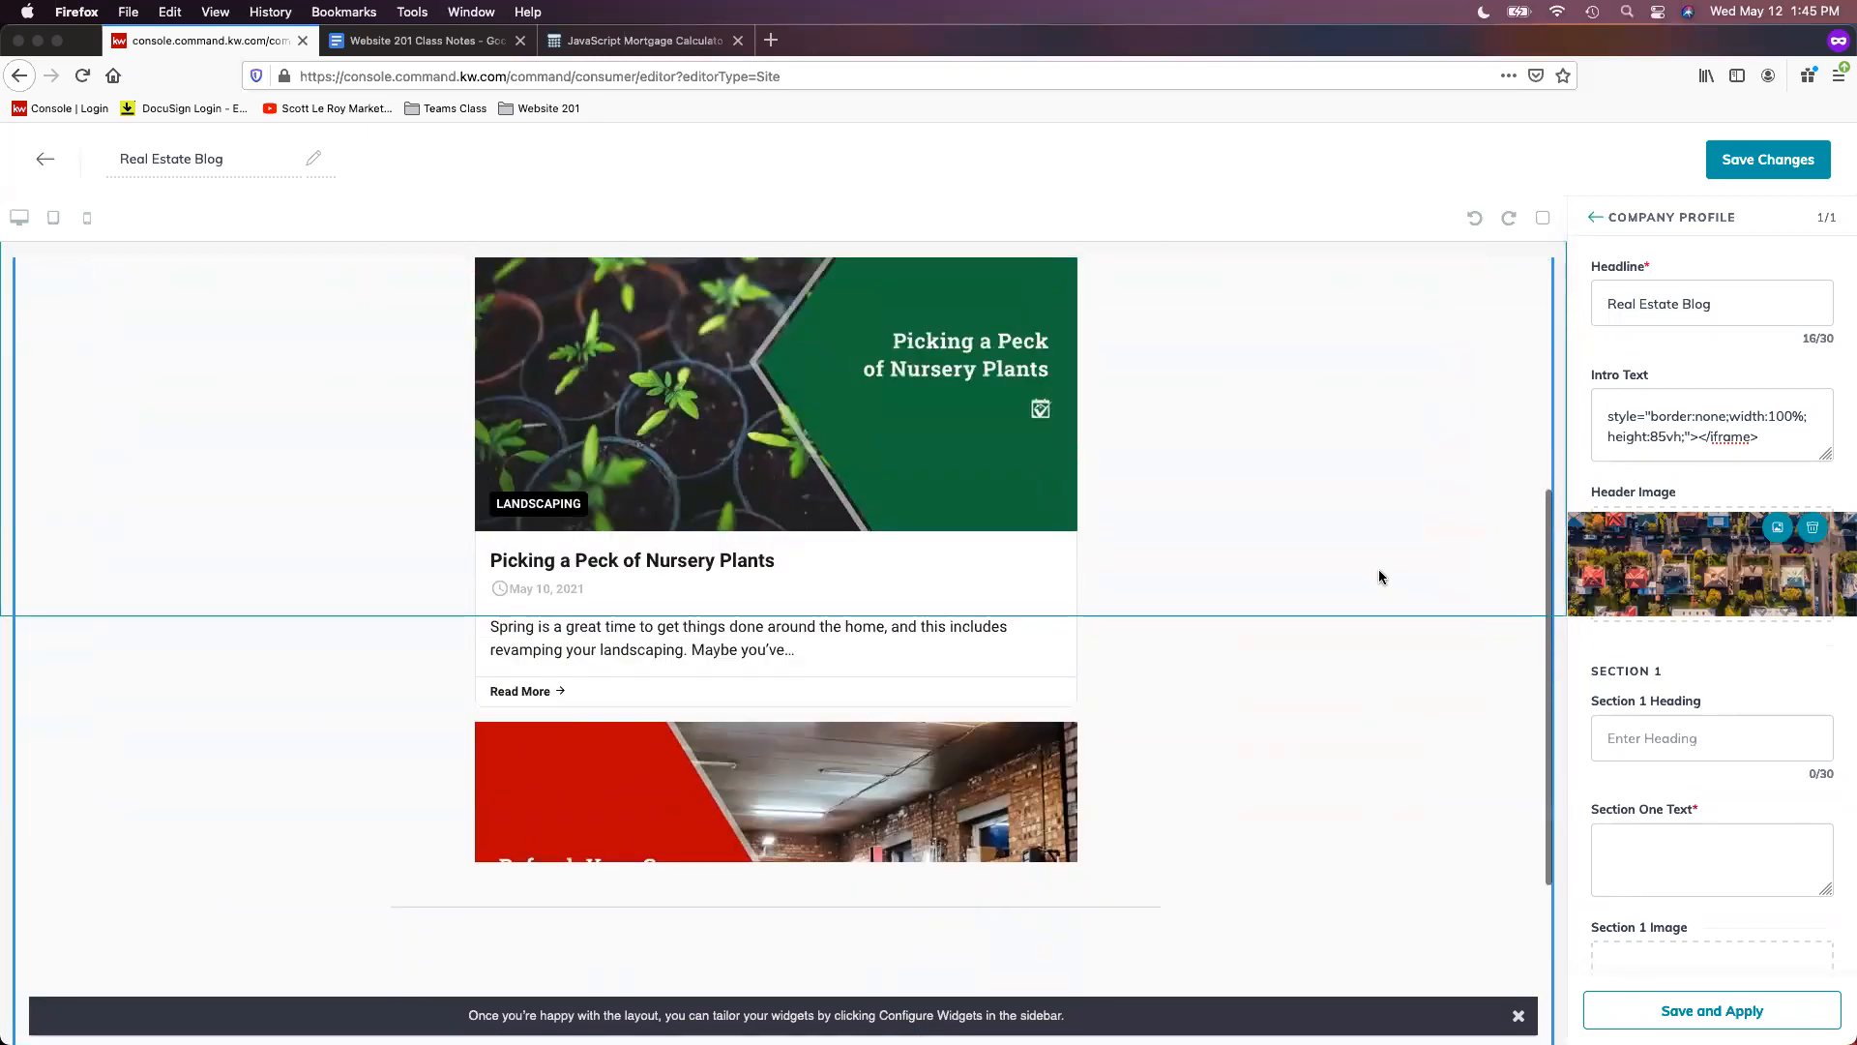
pyautogui.scroll(1, 1378, 576)
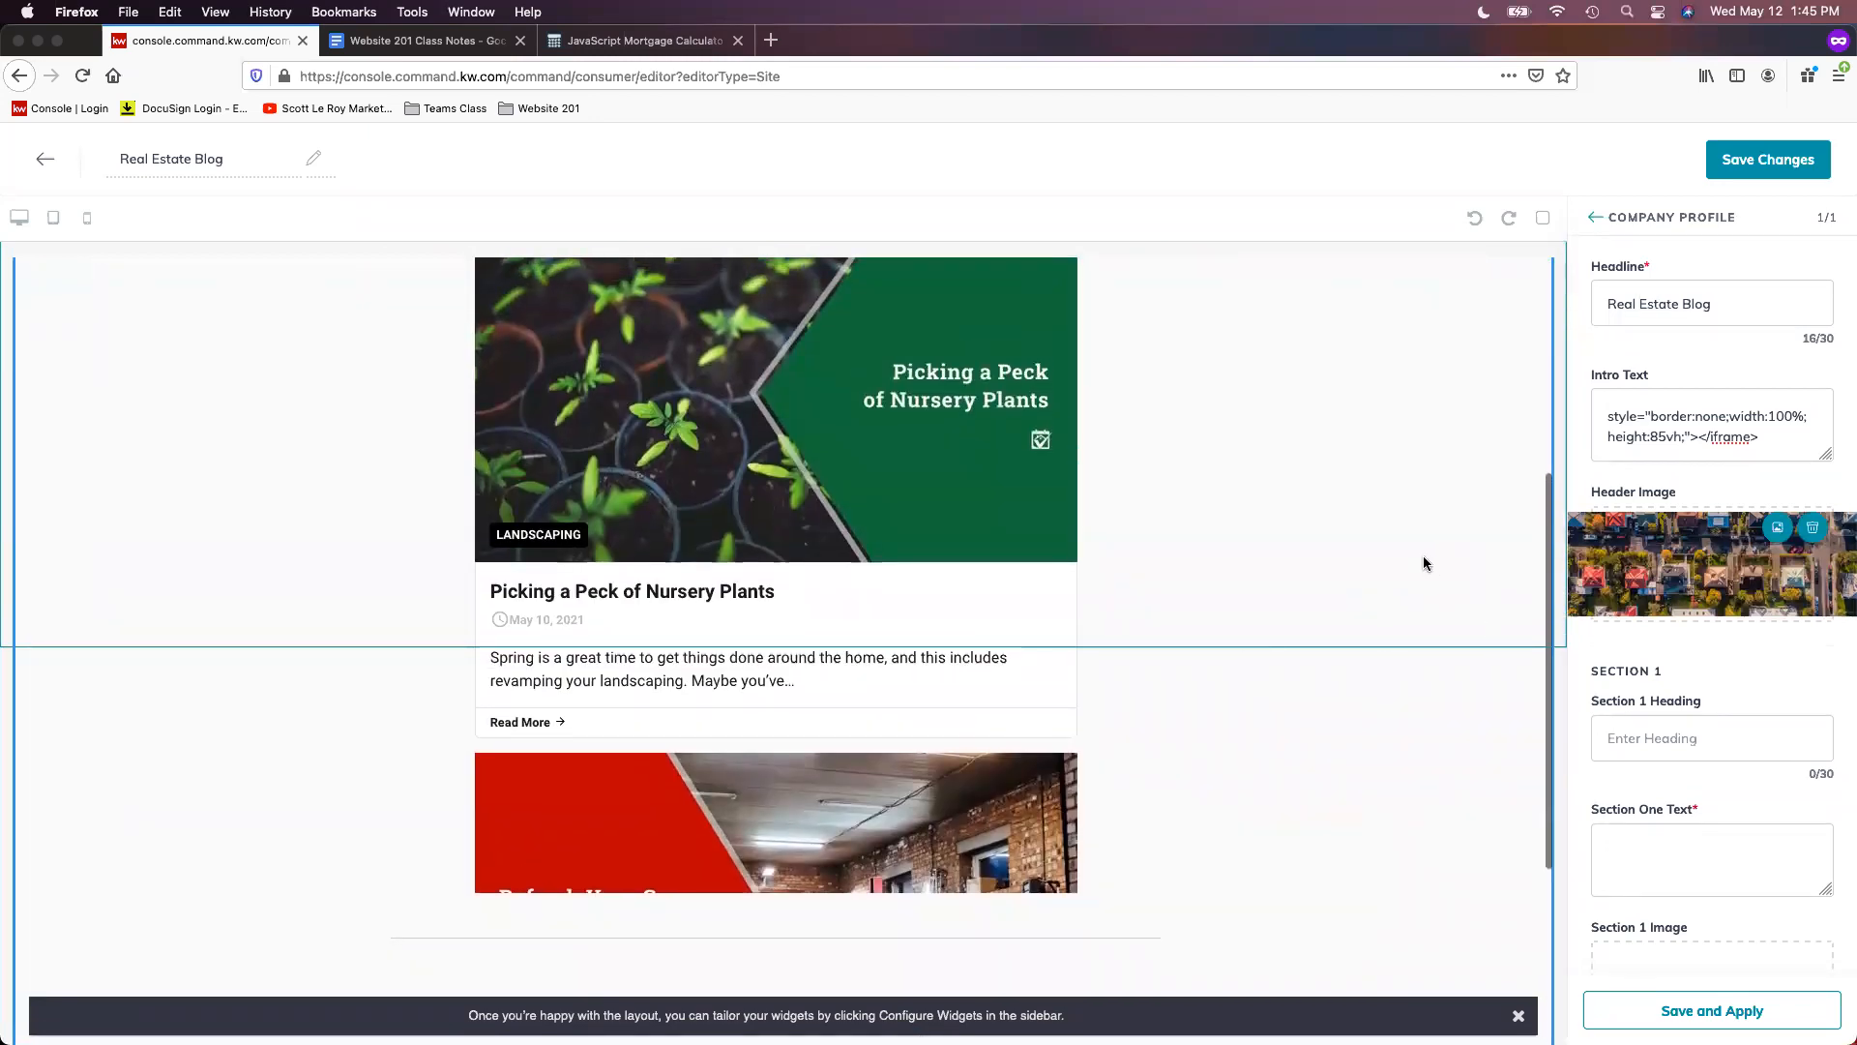
pyautogui.scroll(3, 1423, 563)
pyautogui.scroll(-4, 876, 658)
pyautogui.scroll(-8, 889, 671)
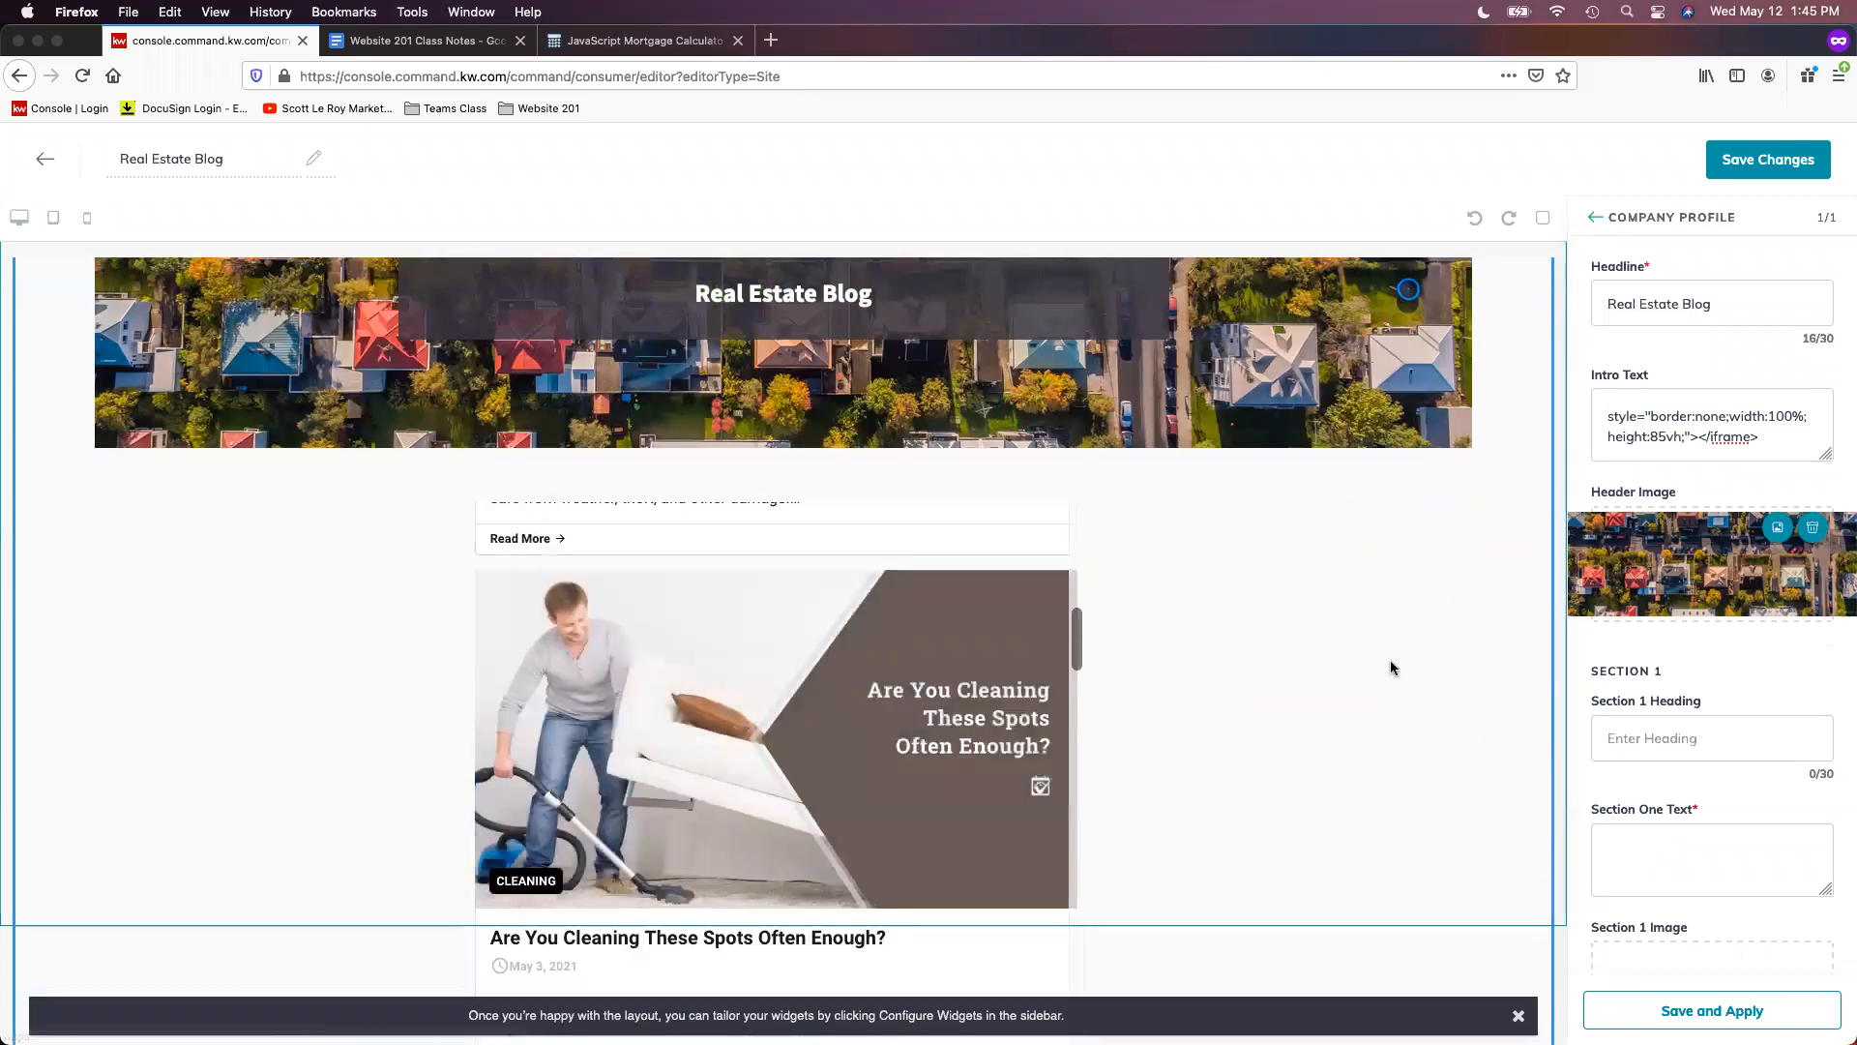
pyautogui.scroll(-3, 1483, 661)
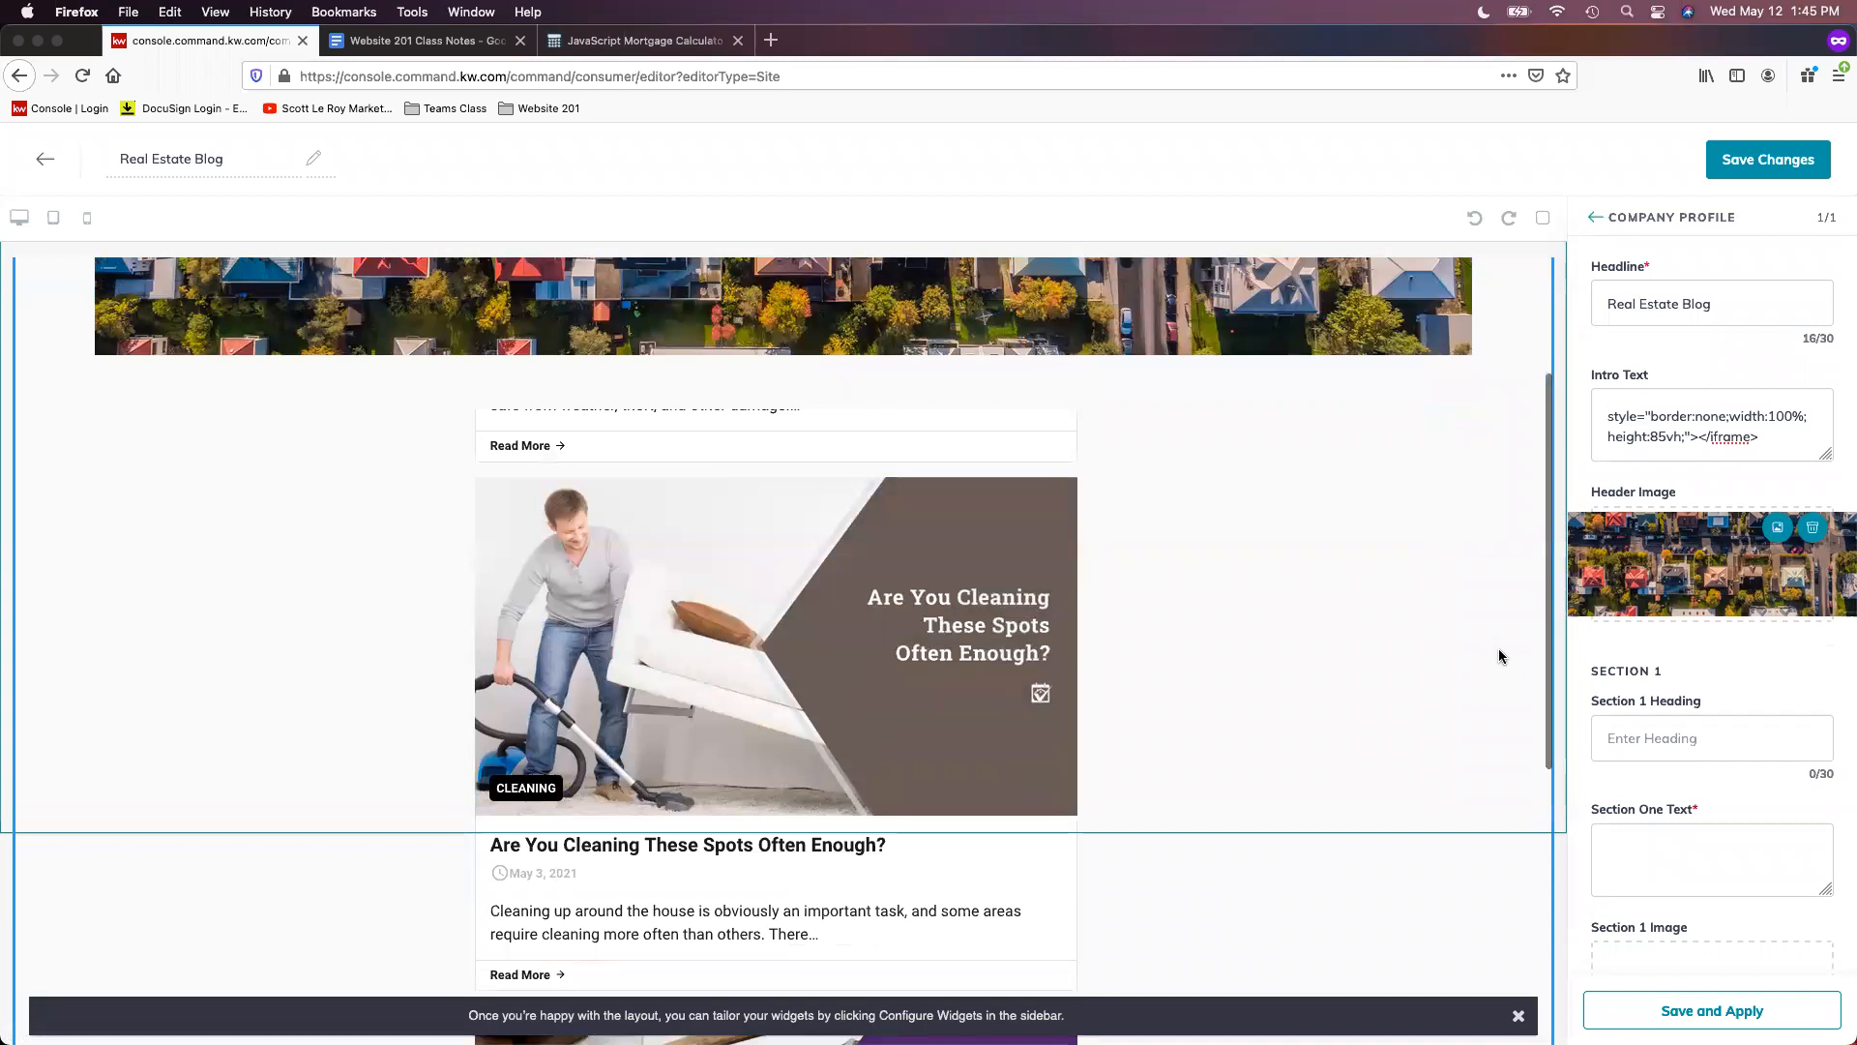
pyautogui.scroll(5, 1500, 656)
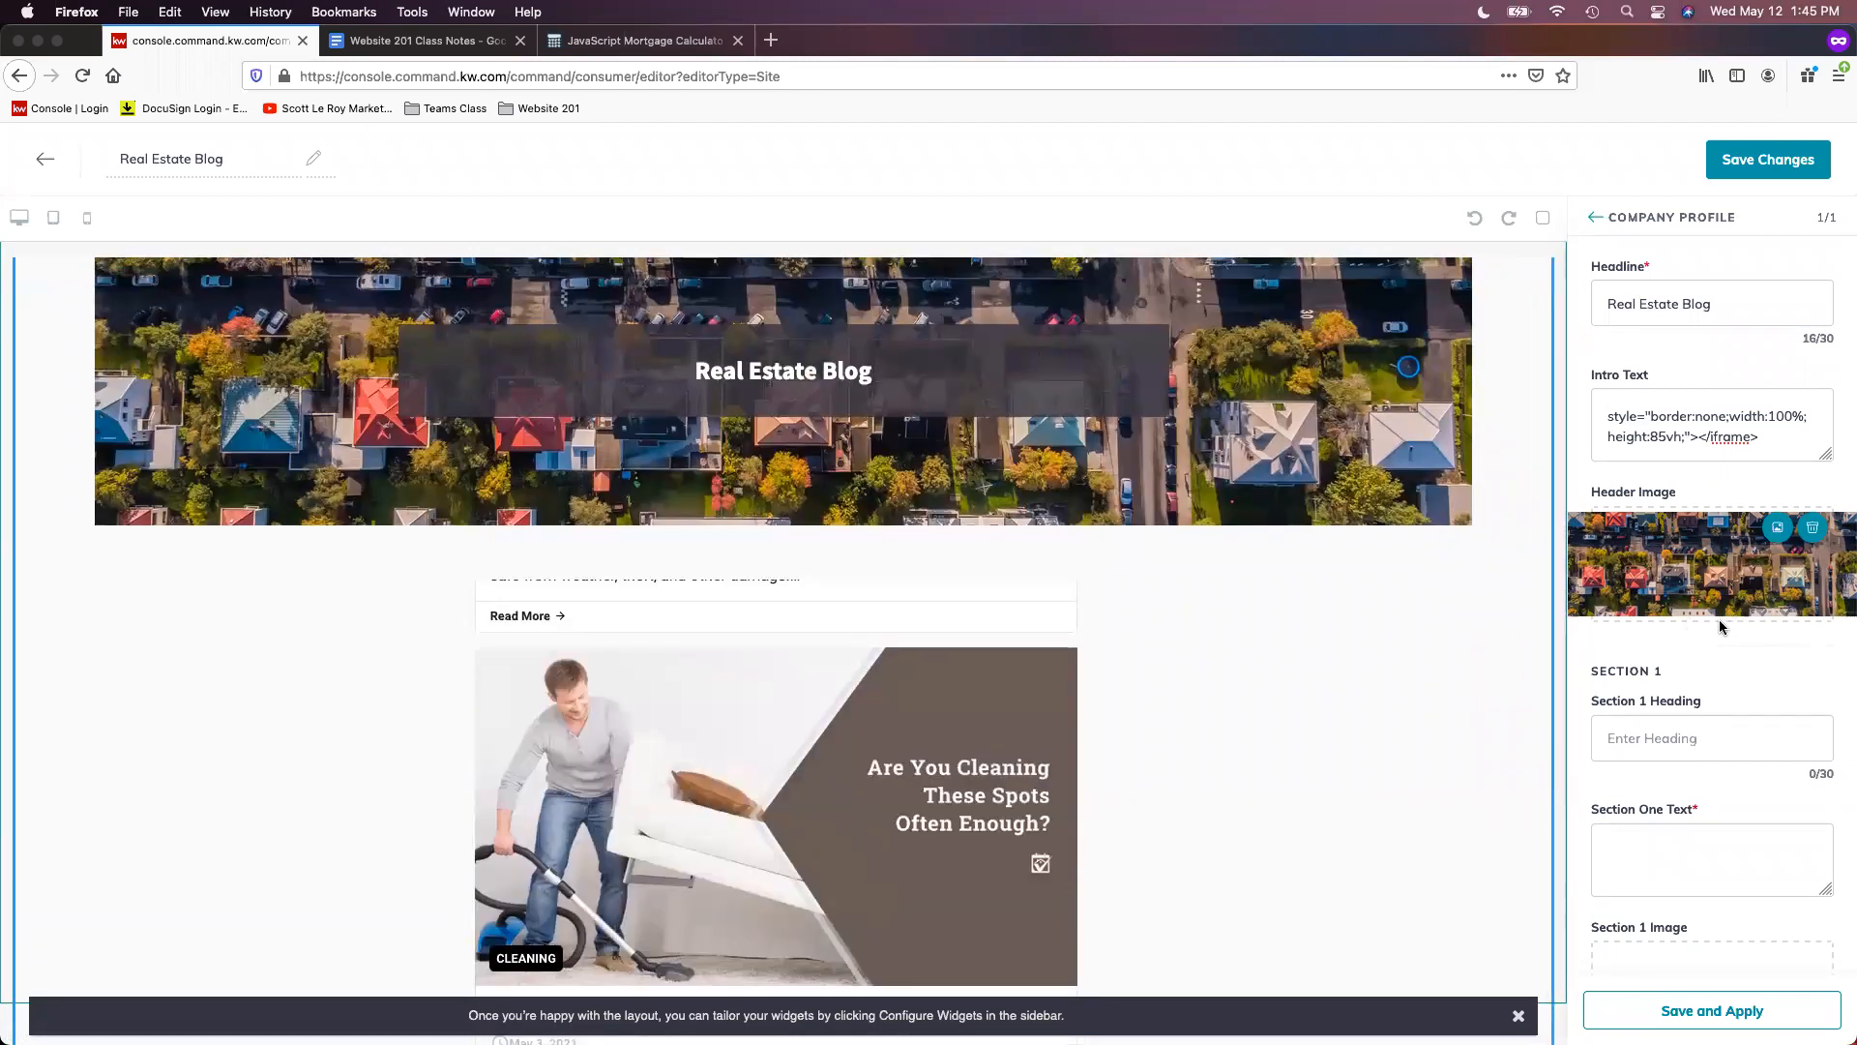
pyautogui.scroll(1, 1284, 712)
pyautogui.scroll(8, 889, 694)
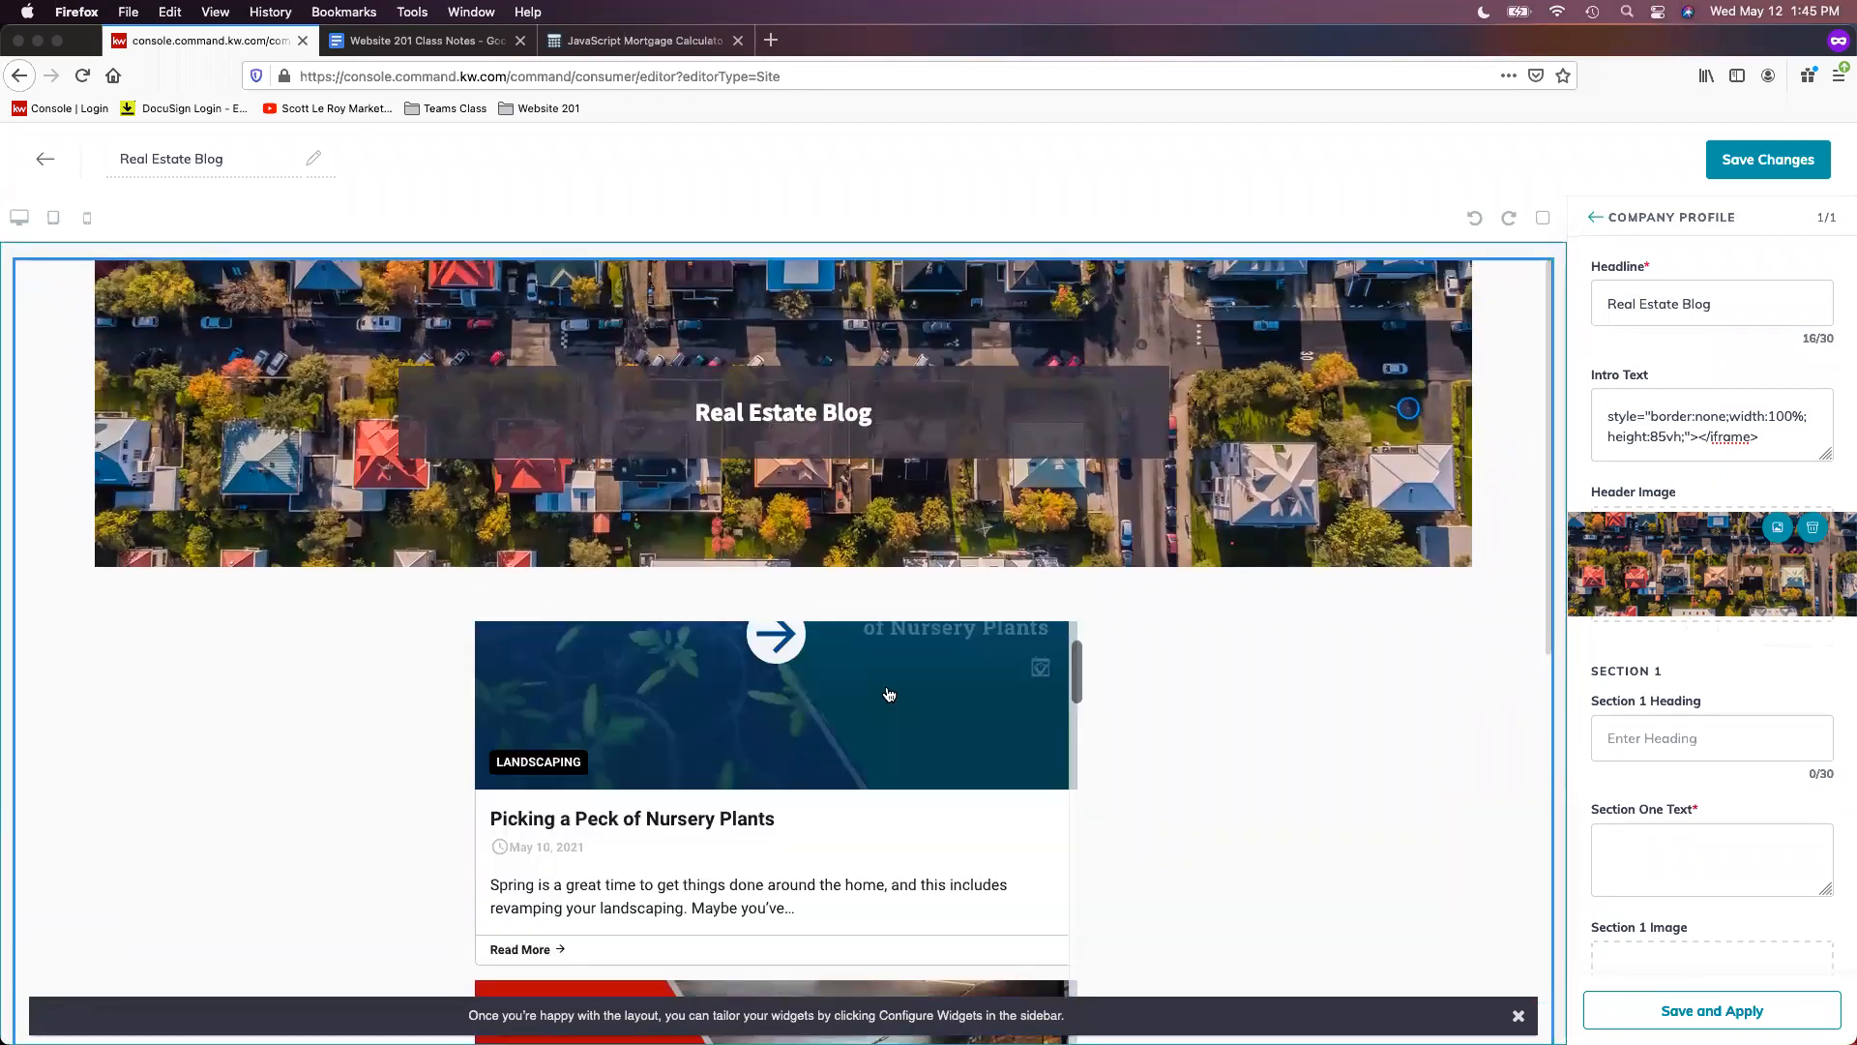
pyautogui.scroll(2, 889, 694)
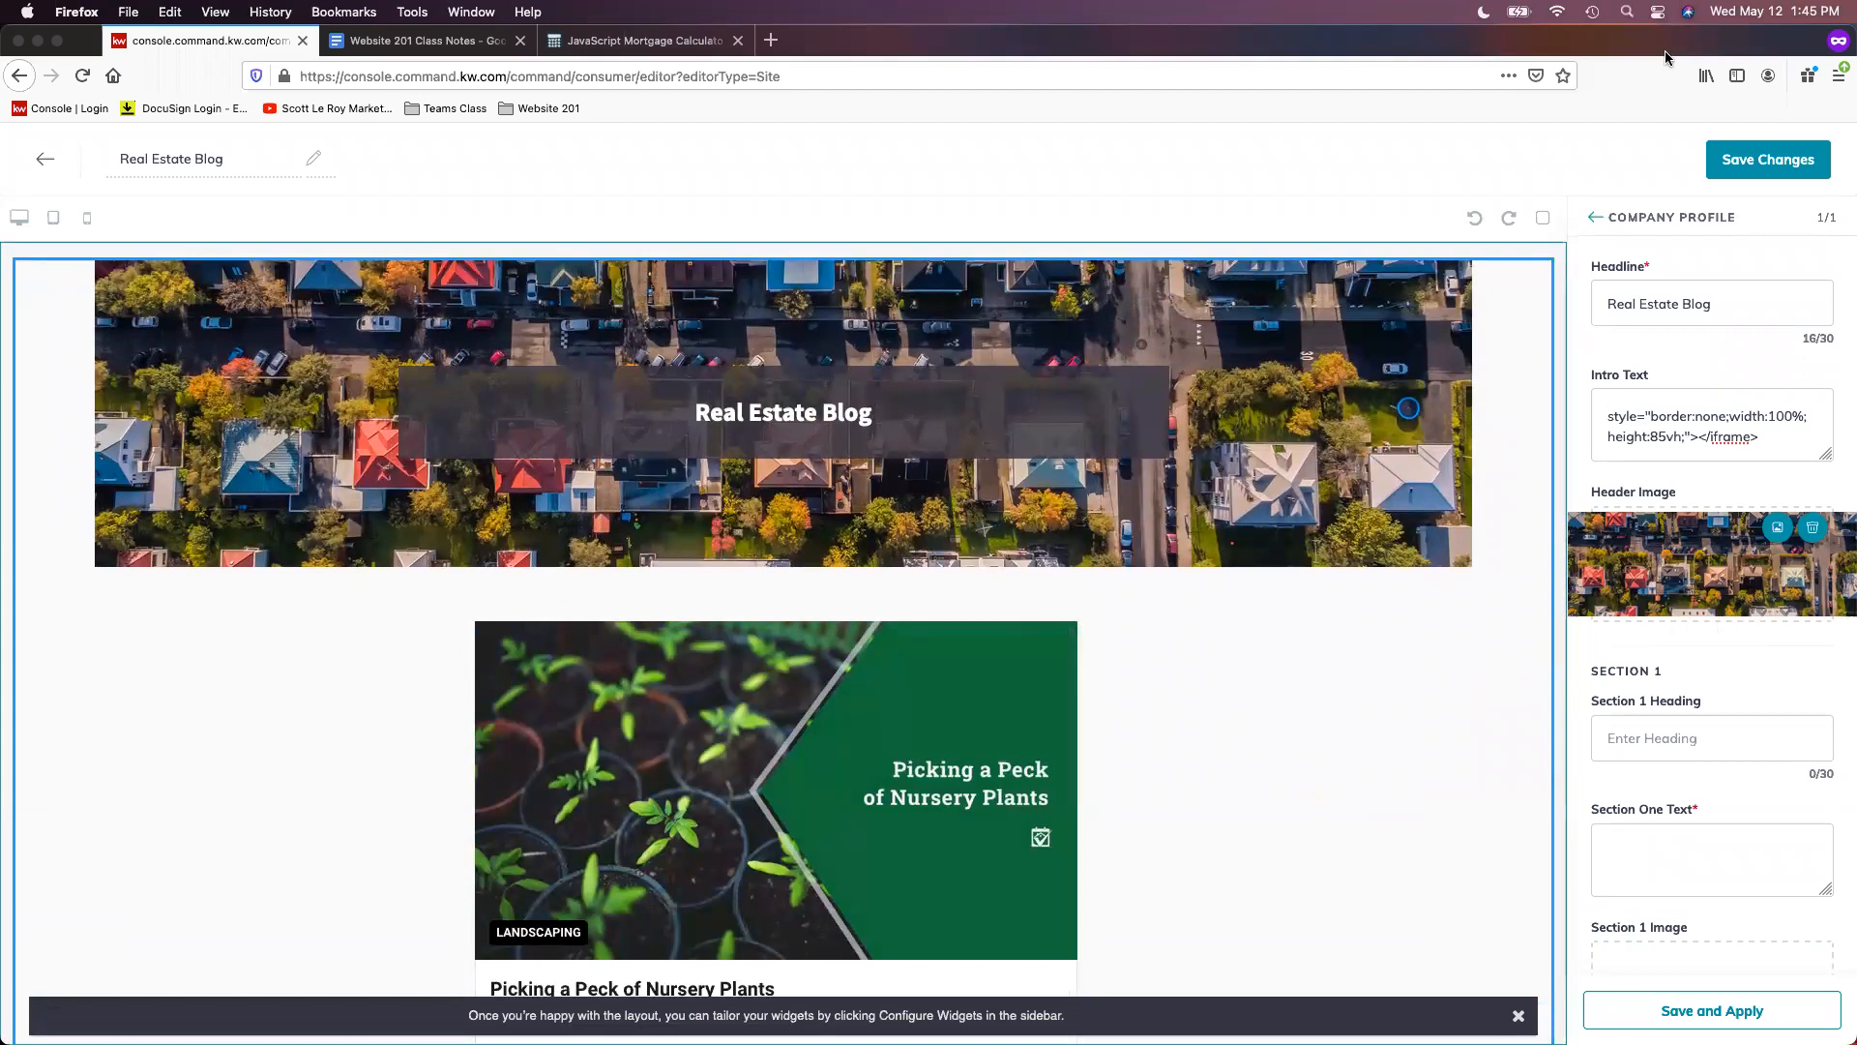
pyautogui.click(1778, 160)
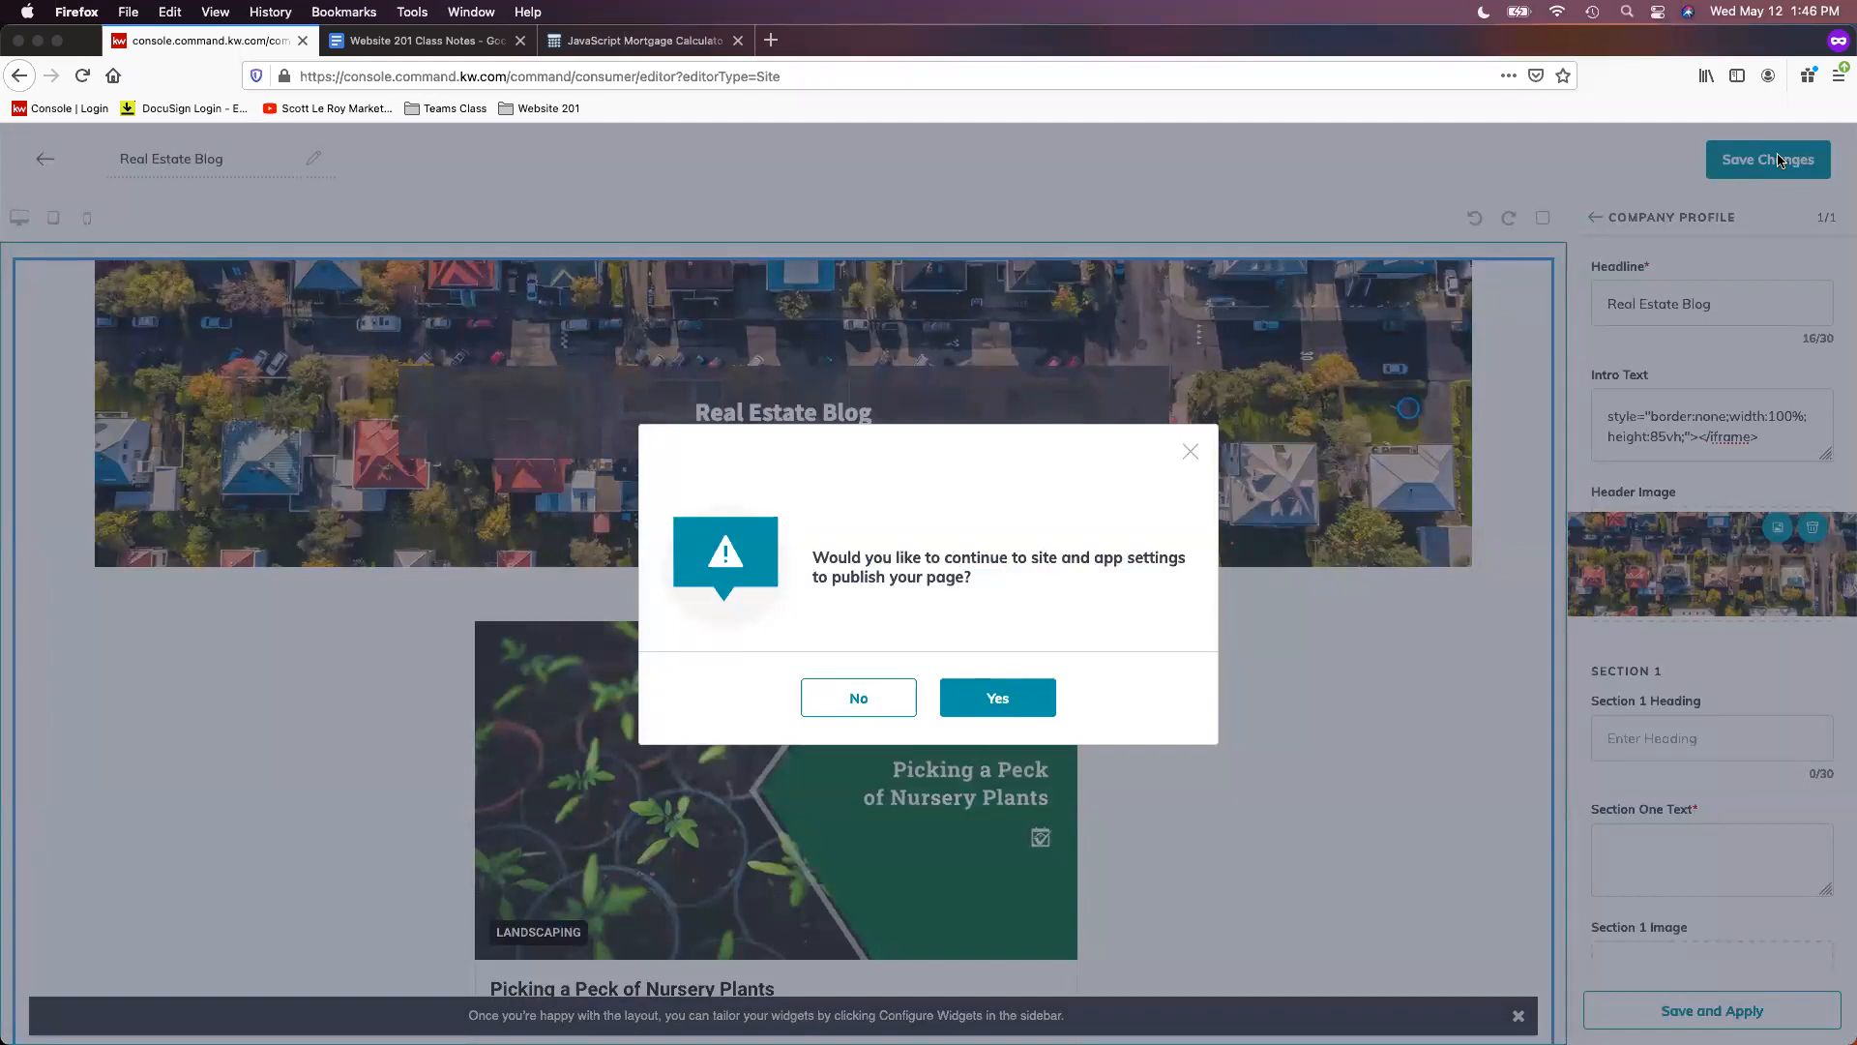
# - Decline publishing now and return to the Agent Site Pages list
pyautogui.click(843, 701)
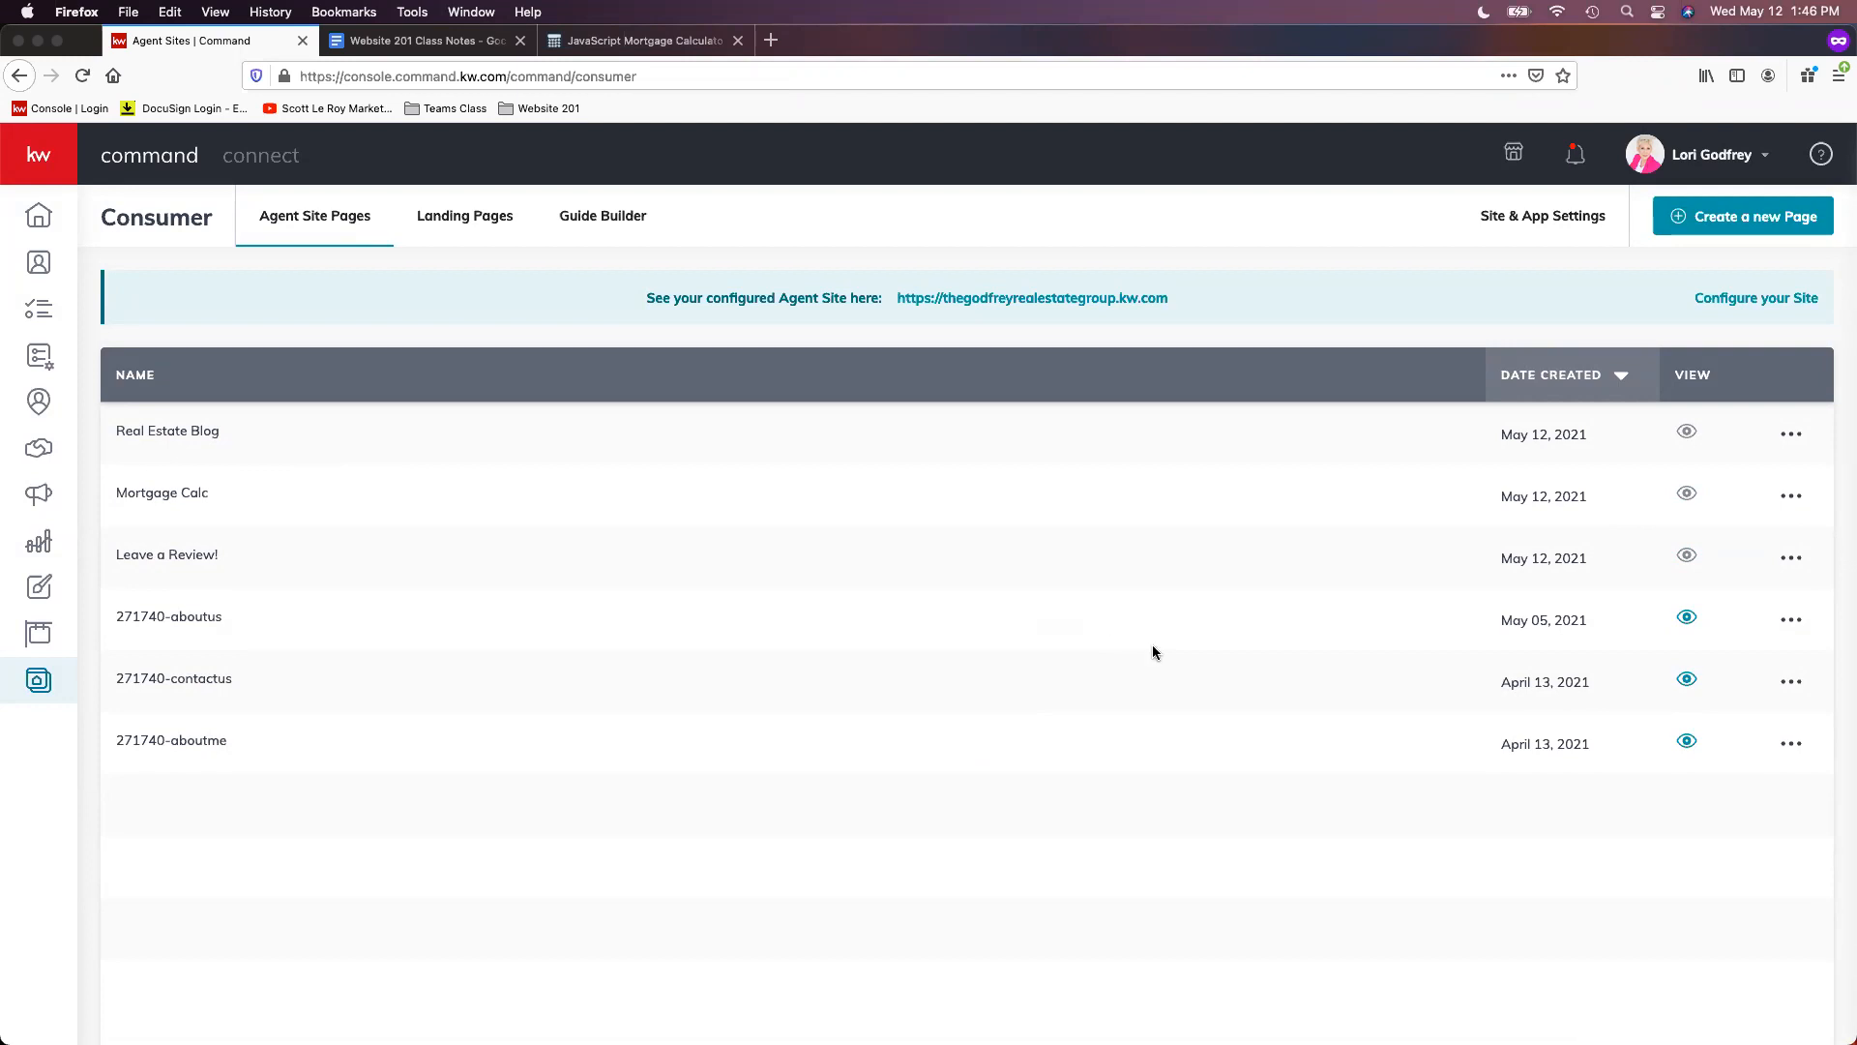
# - Create another On My Agent Site page and rename it 'Vendors'
pyautogui.click(1730, 221)
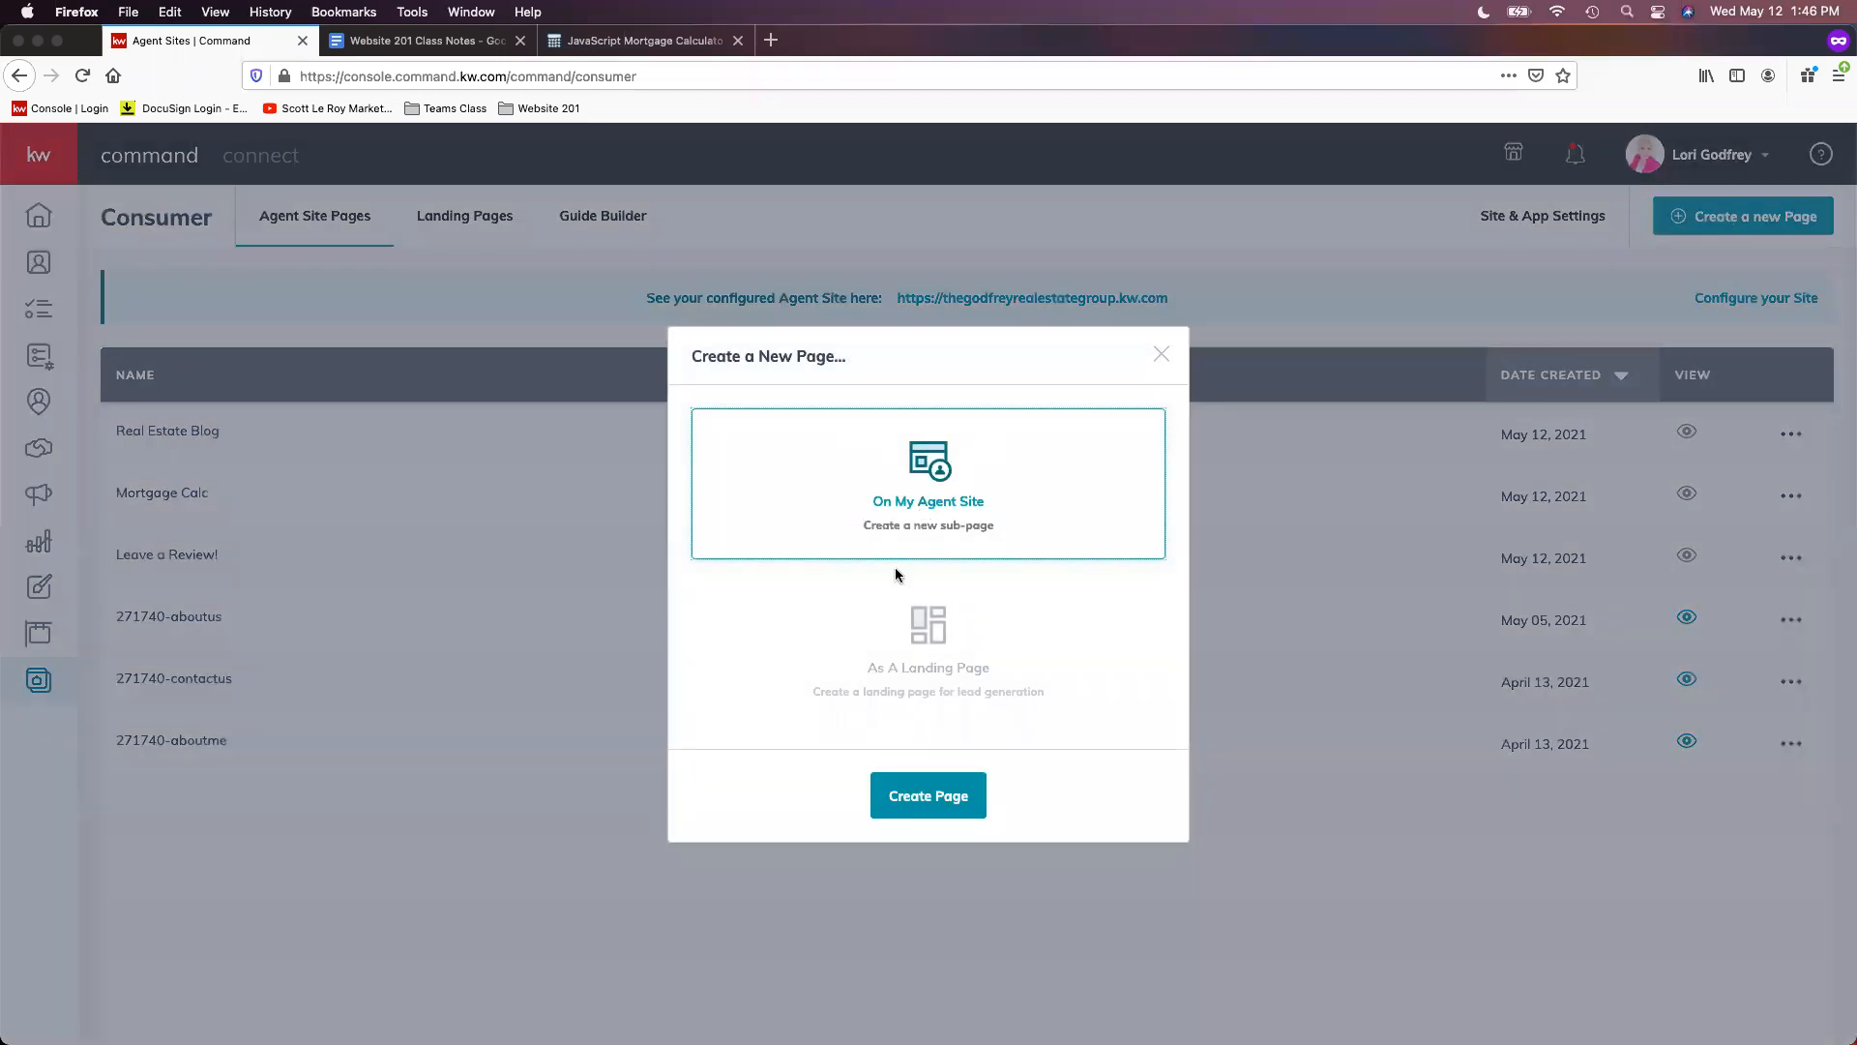
pyautogui.click(949, 795)
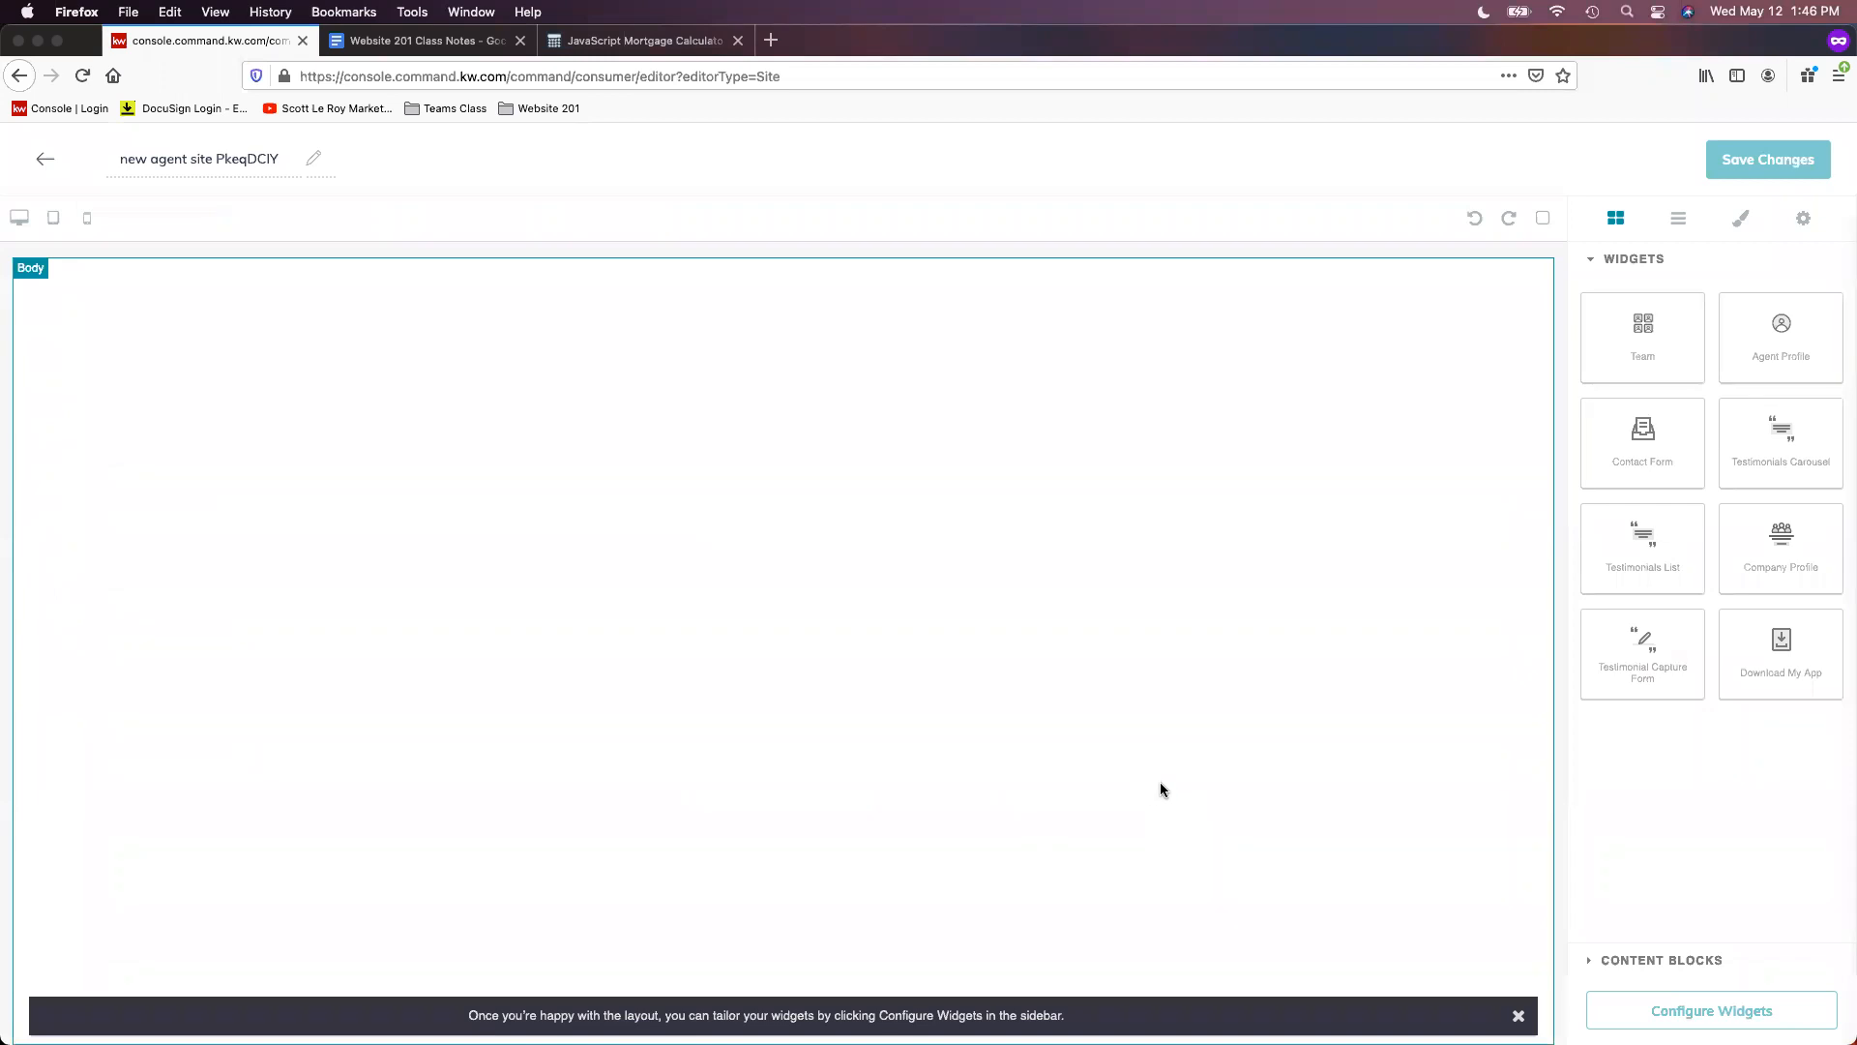
pyautogui.doubleClick(250, 157)
pyautogui.tripleClick(249, 157)
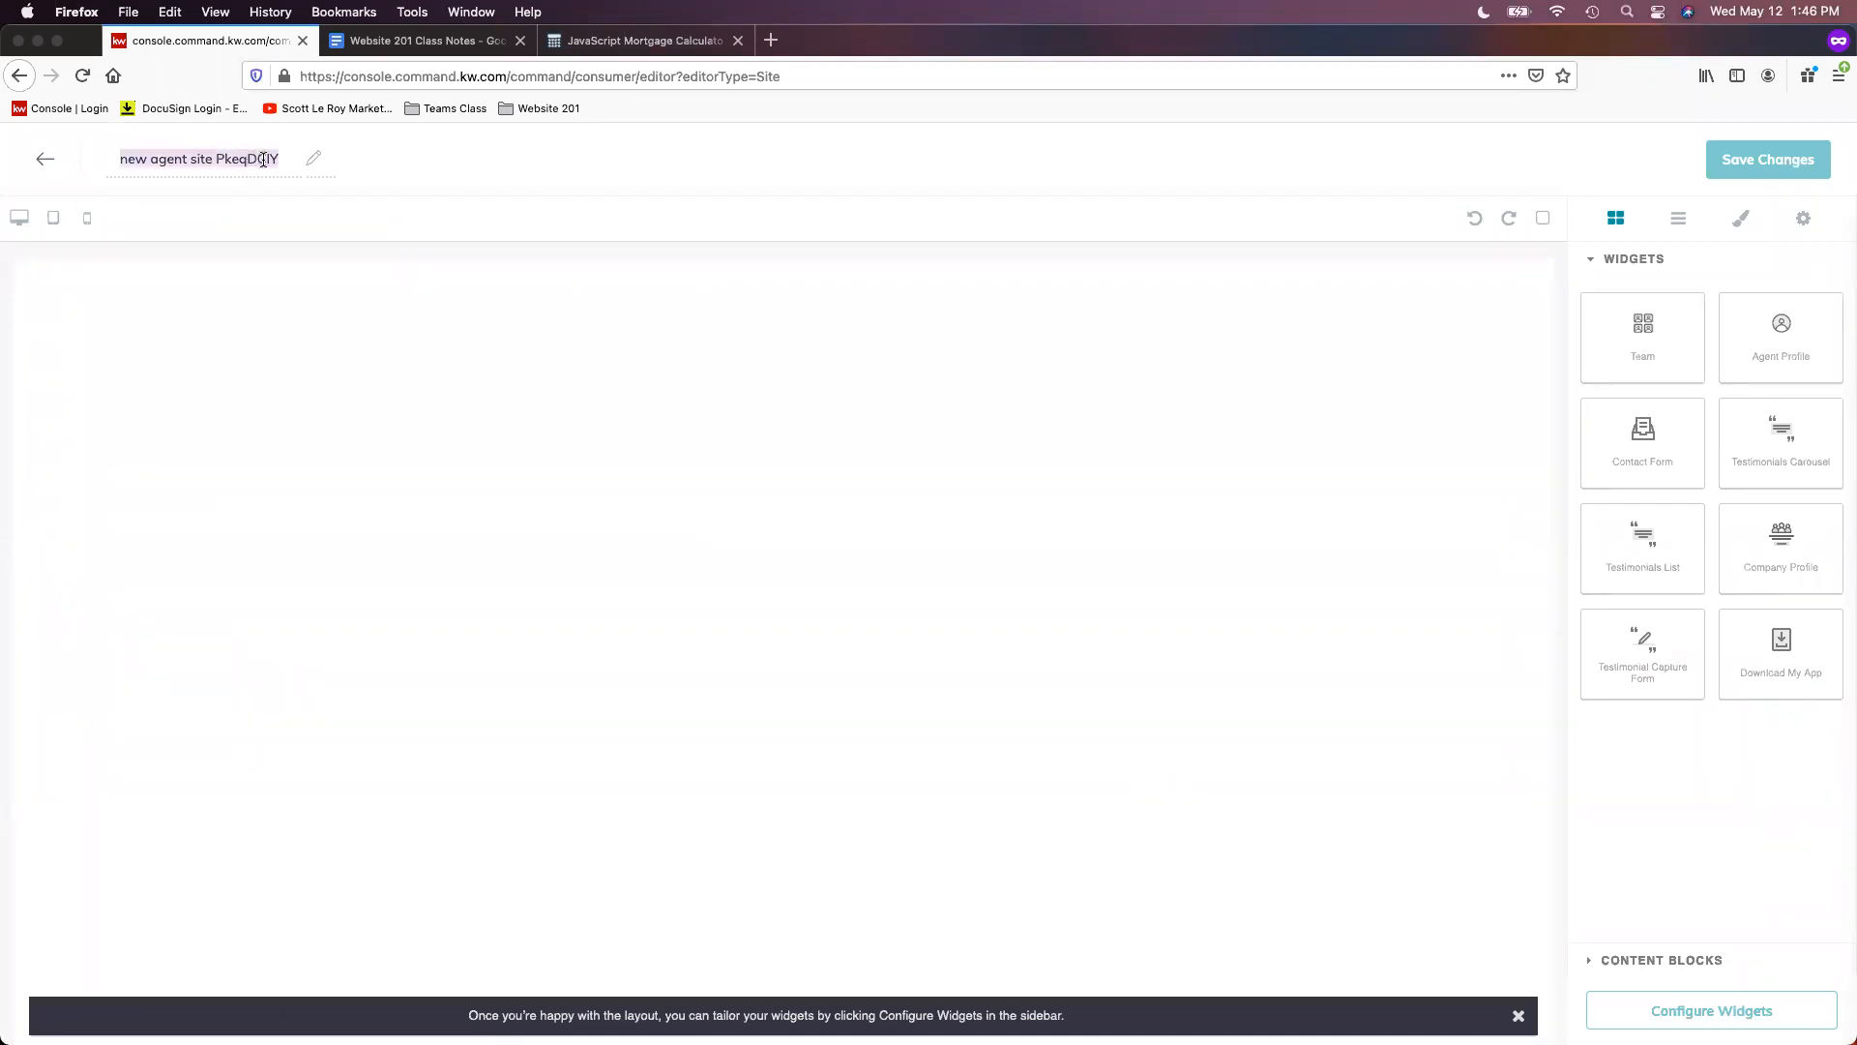
pyautogui.write('Vendors')
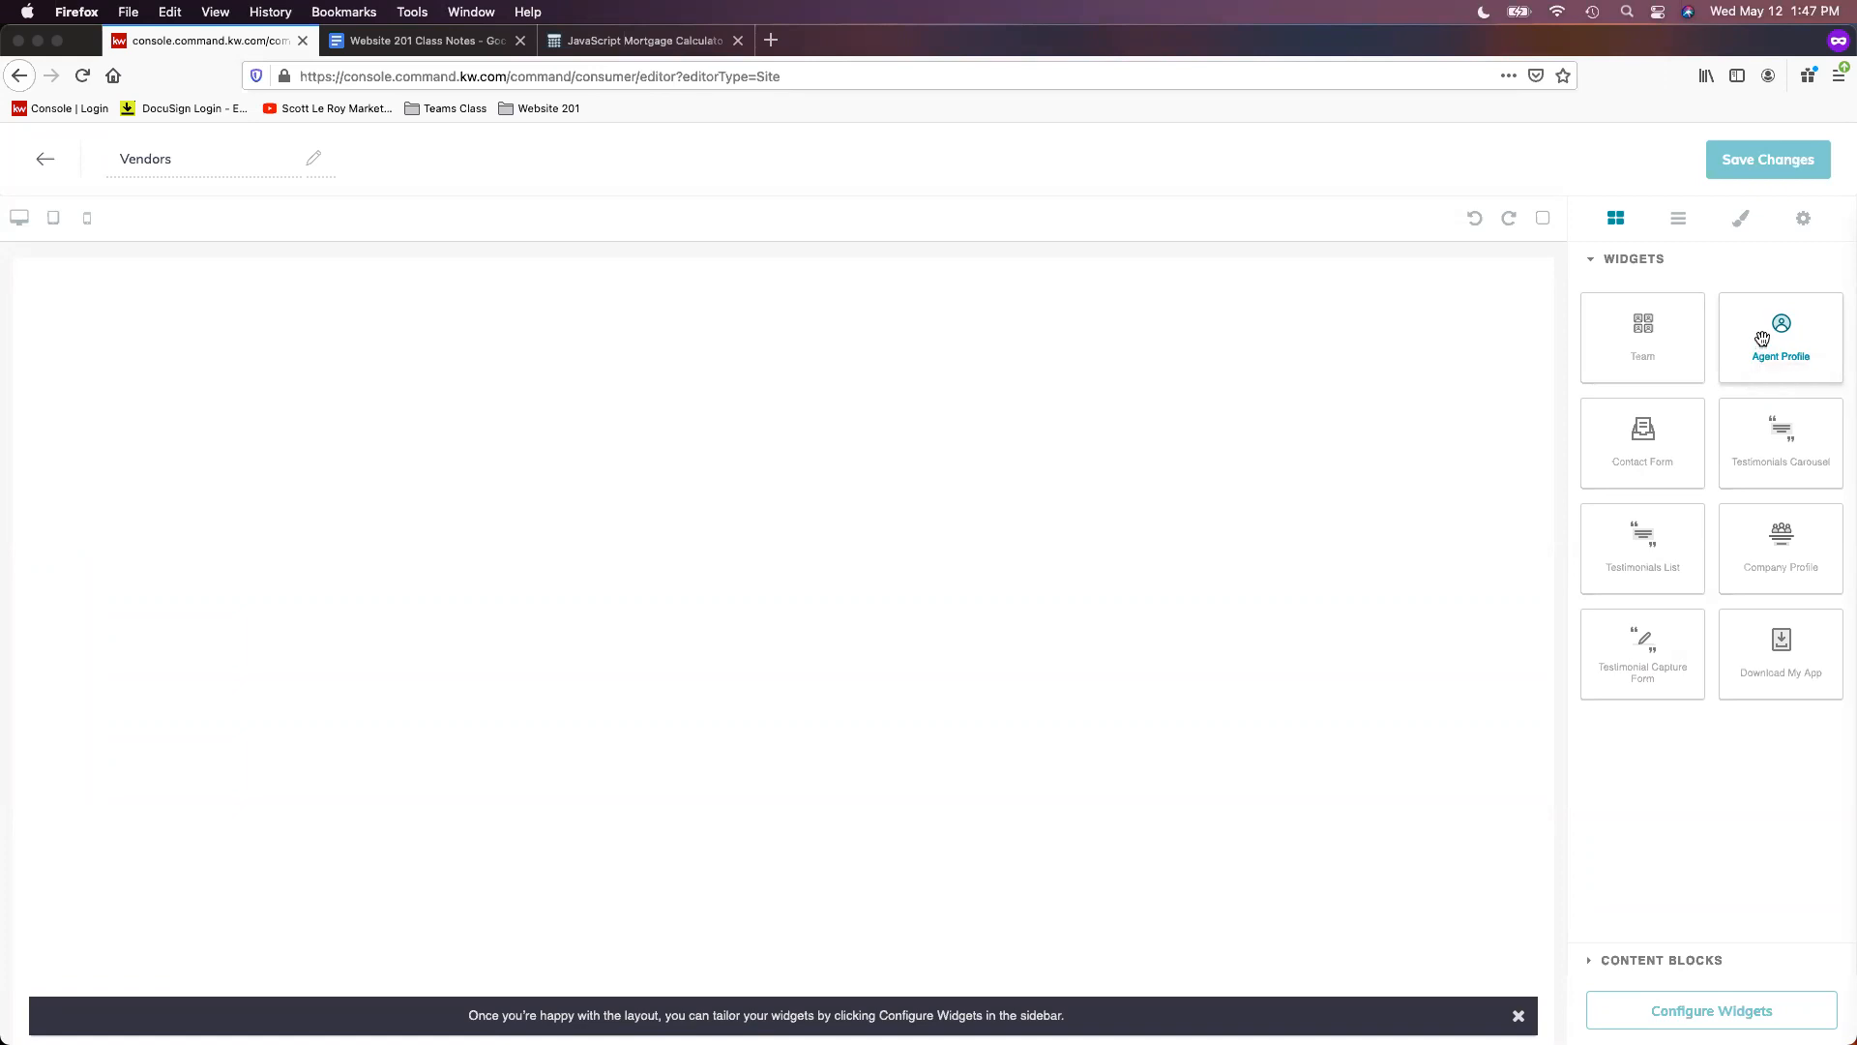
# - Place an Agent Profile widget on the Vendors canvas and open its settings
pyautogui.moveTo(1792, 344); pyautogui.dragTo(979, 329)
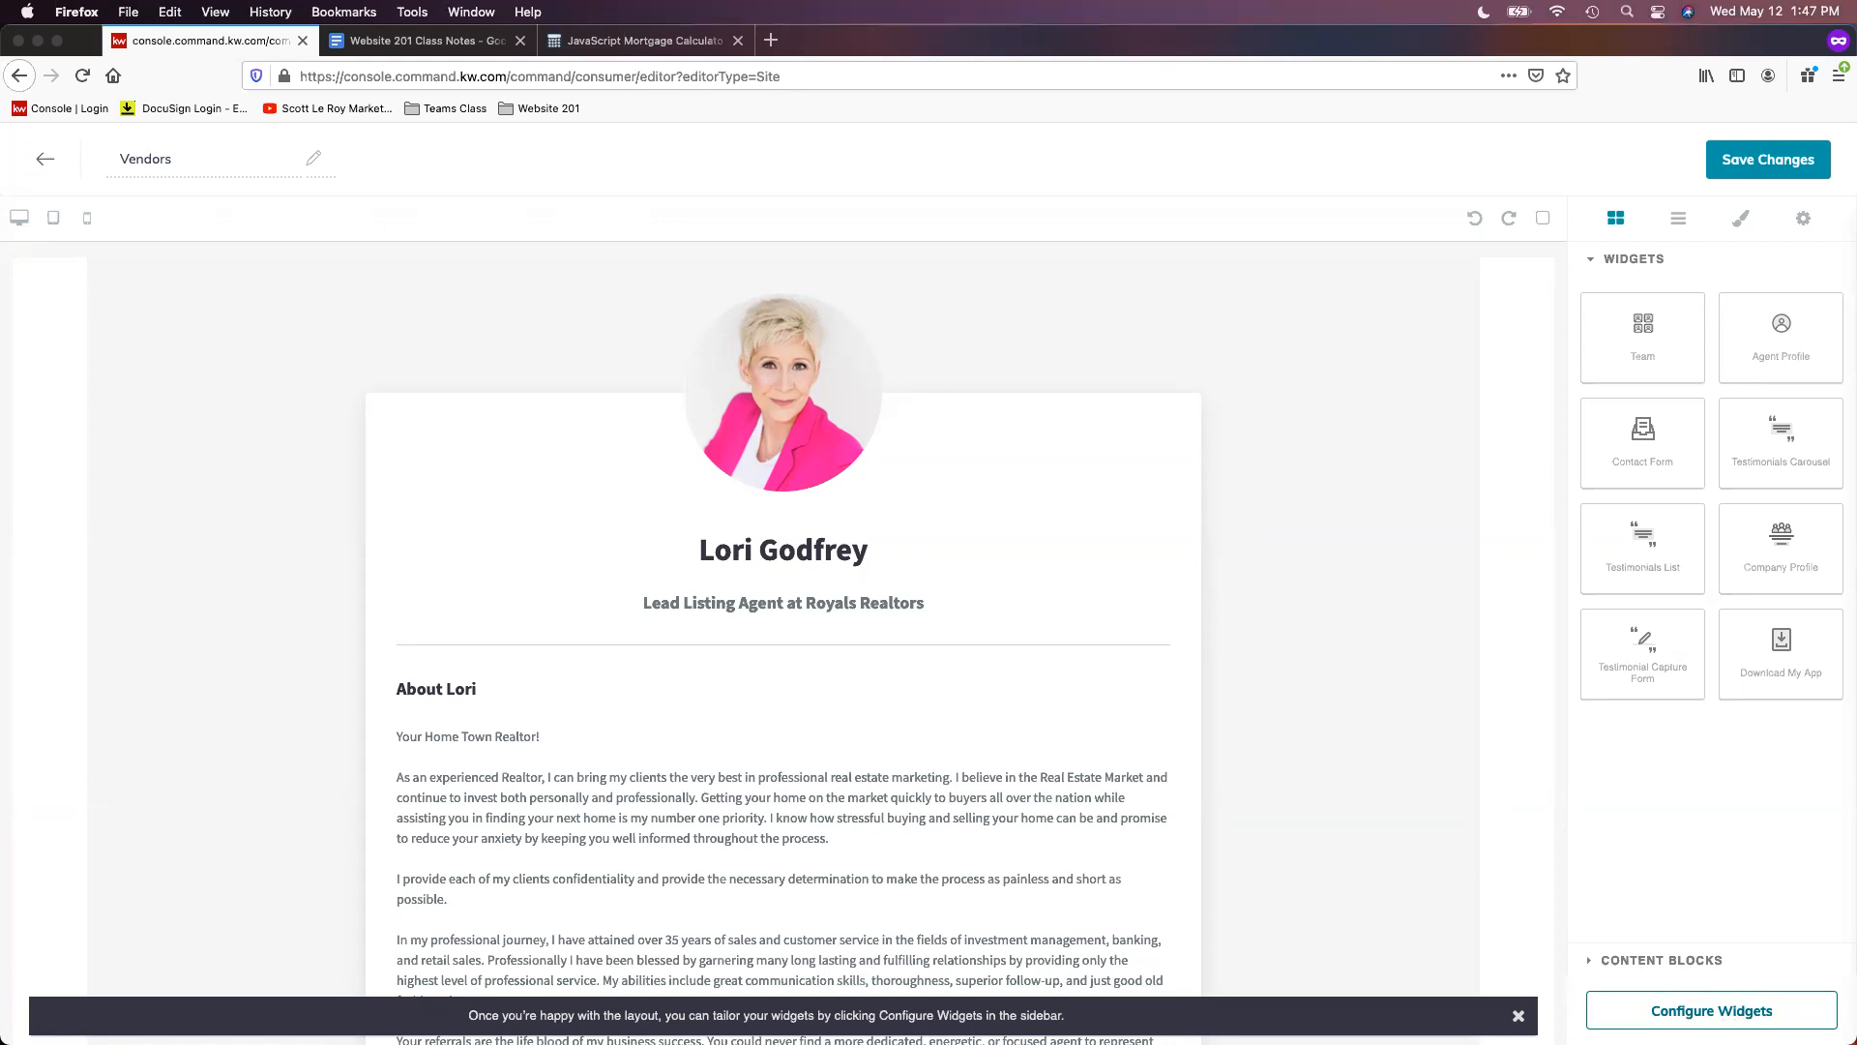
pyautogui.click(1728, 1014)
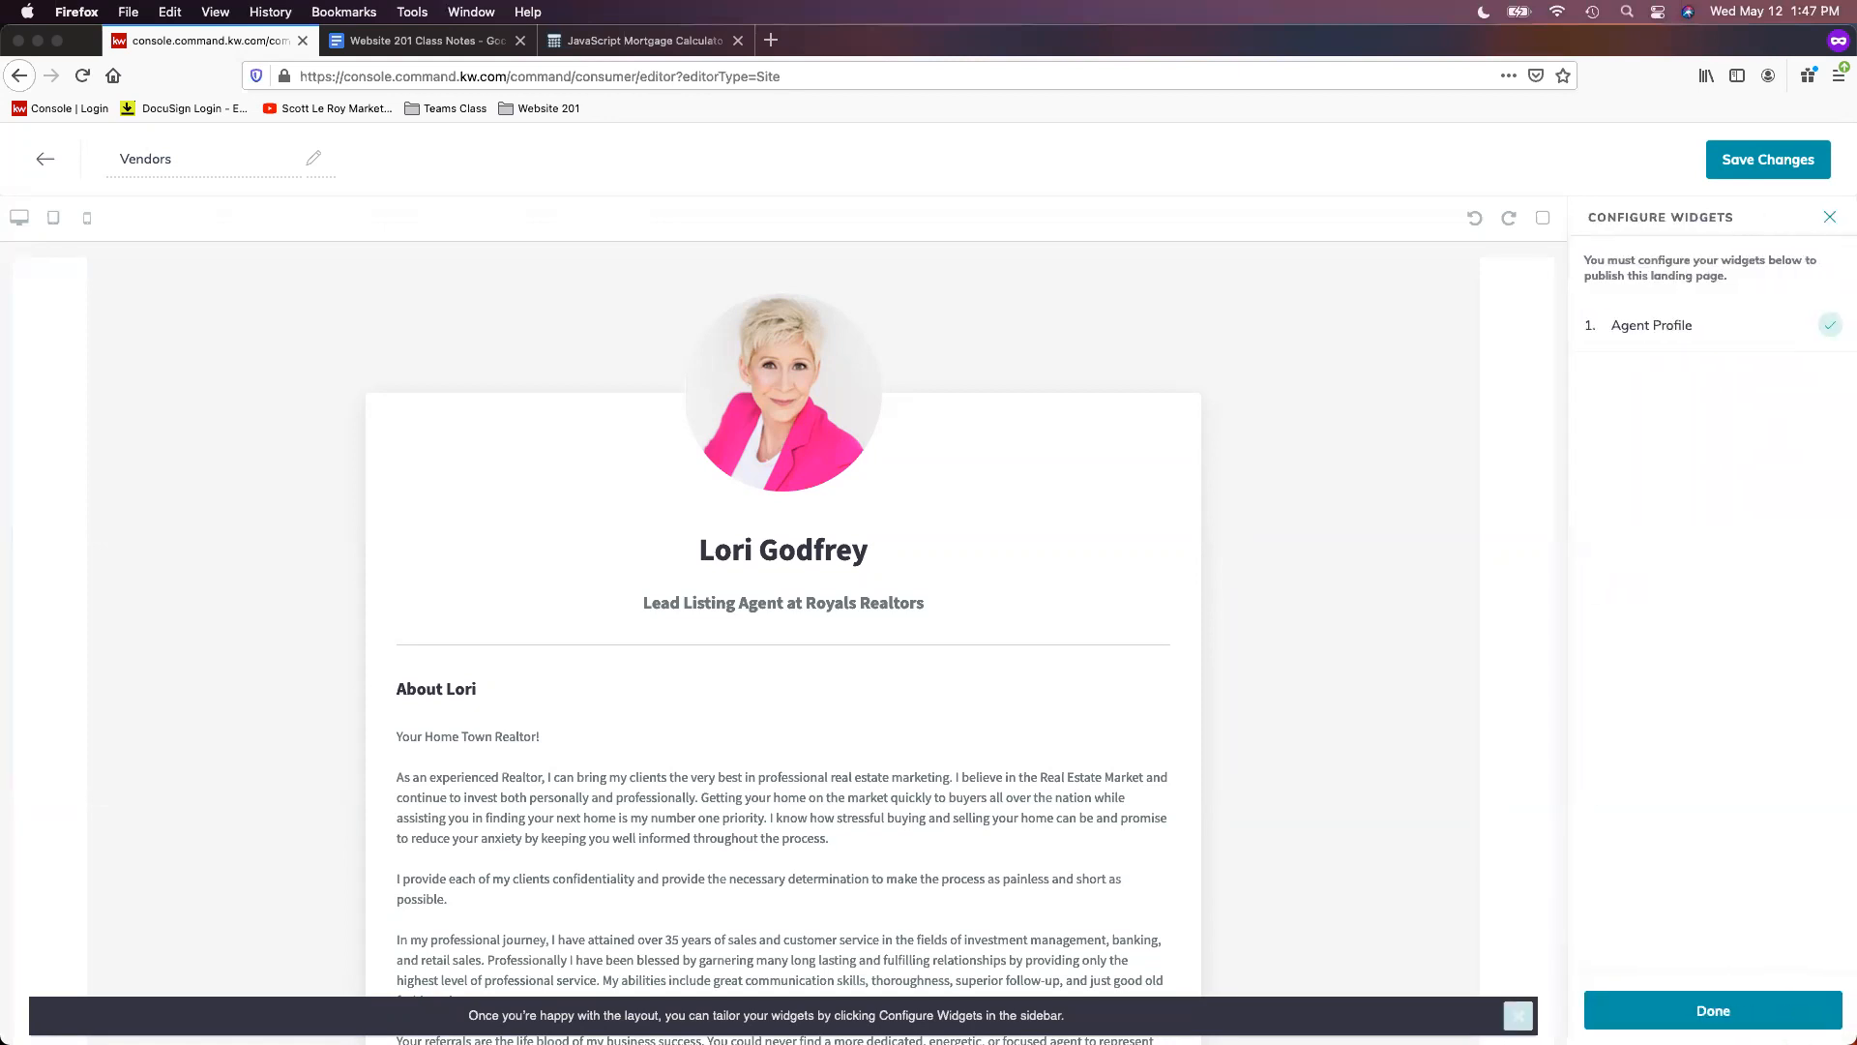
pyautogui.click(1697, 329)
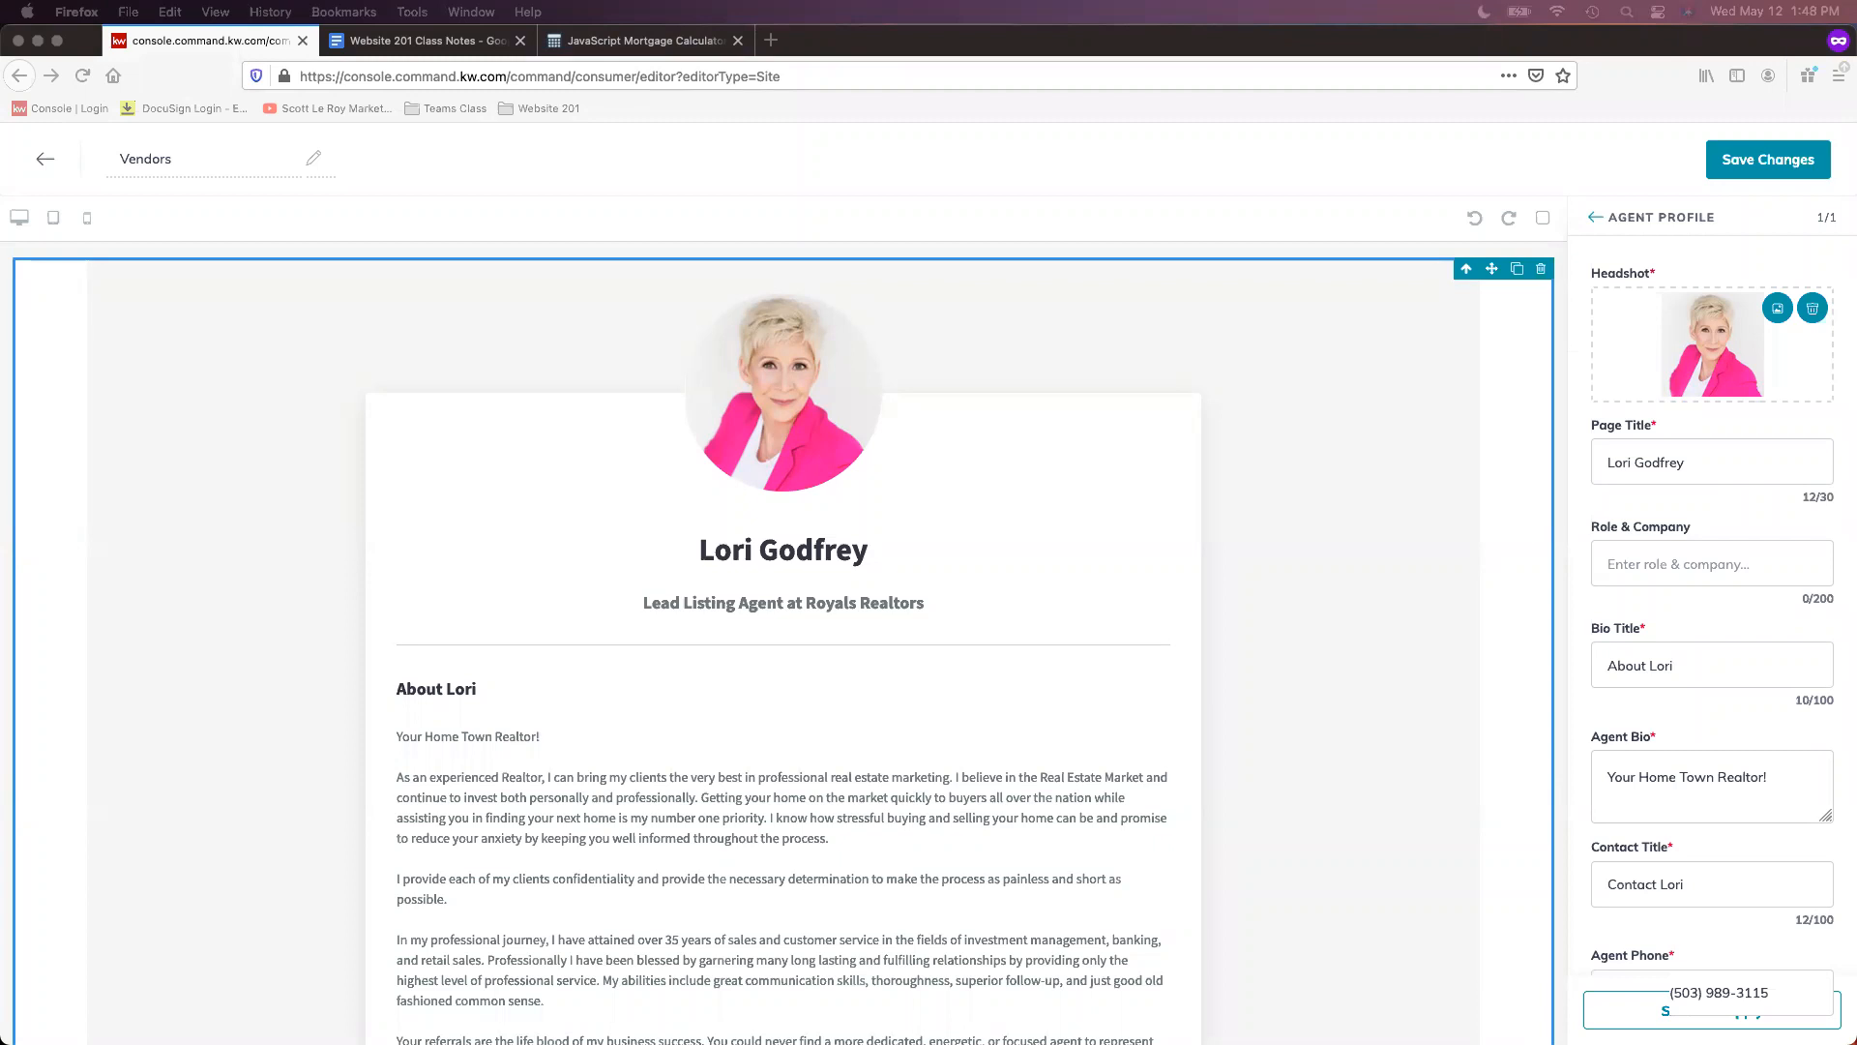
# - Replace the Agent Profile page title with 'Local Vendors' and move to Role & Company
pyautogui.tripleClick(1710, 455)
pyautogui.write('Local Vendors')
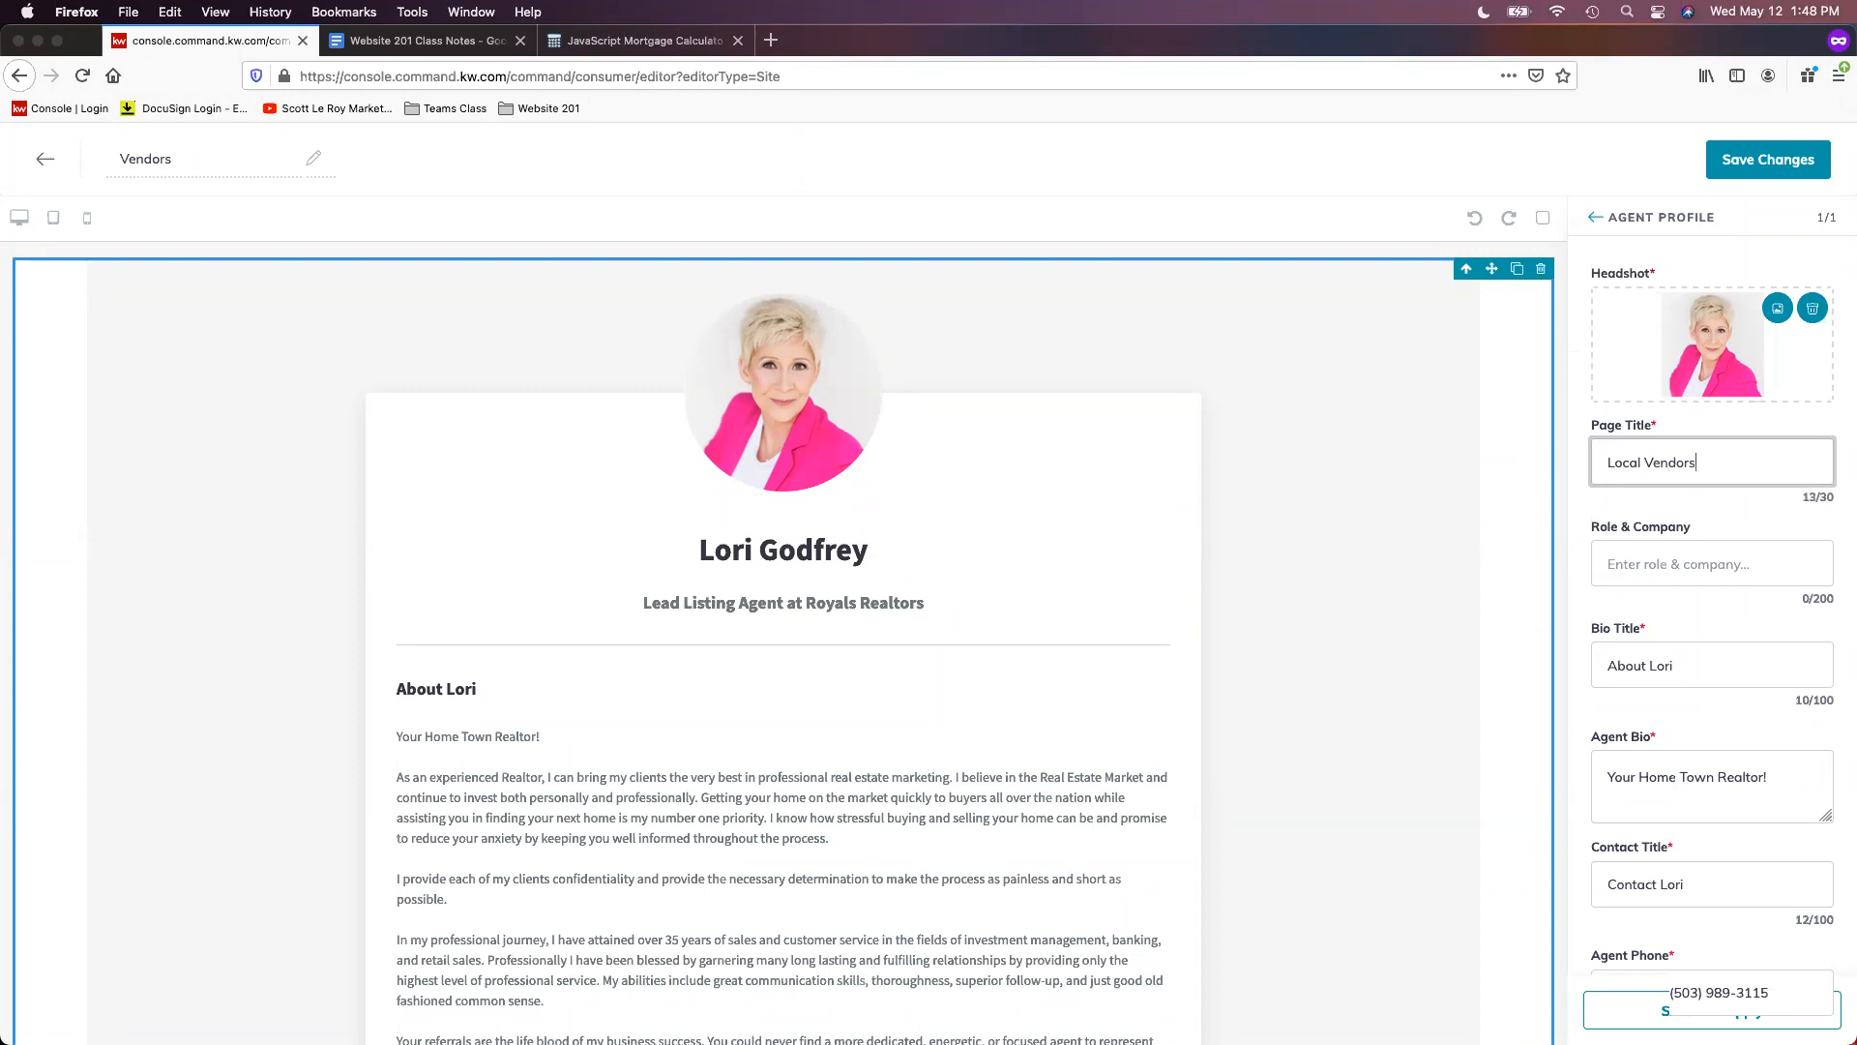
pyautogui.click(1762, 567)
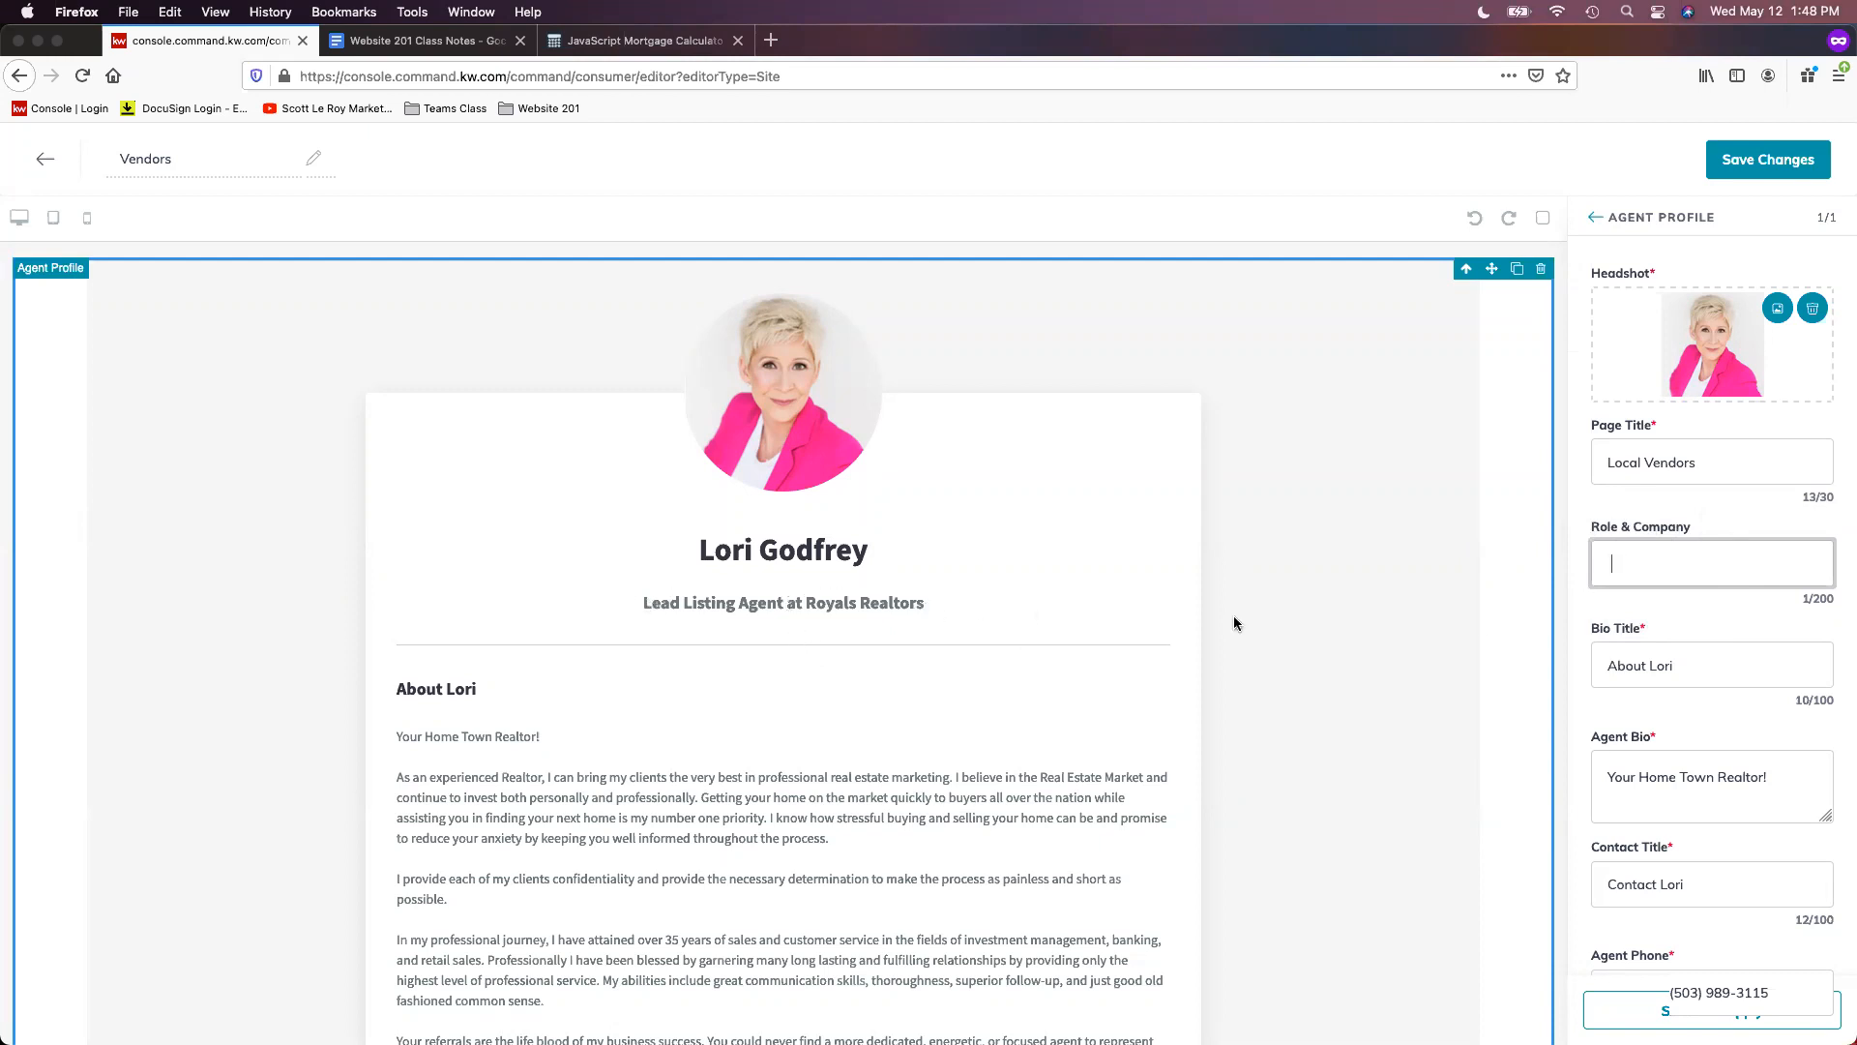
# - Clear the 'About' text from the Bio Title field
pyautogui.scroll(-2, 1786, 656)
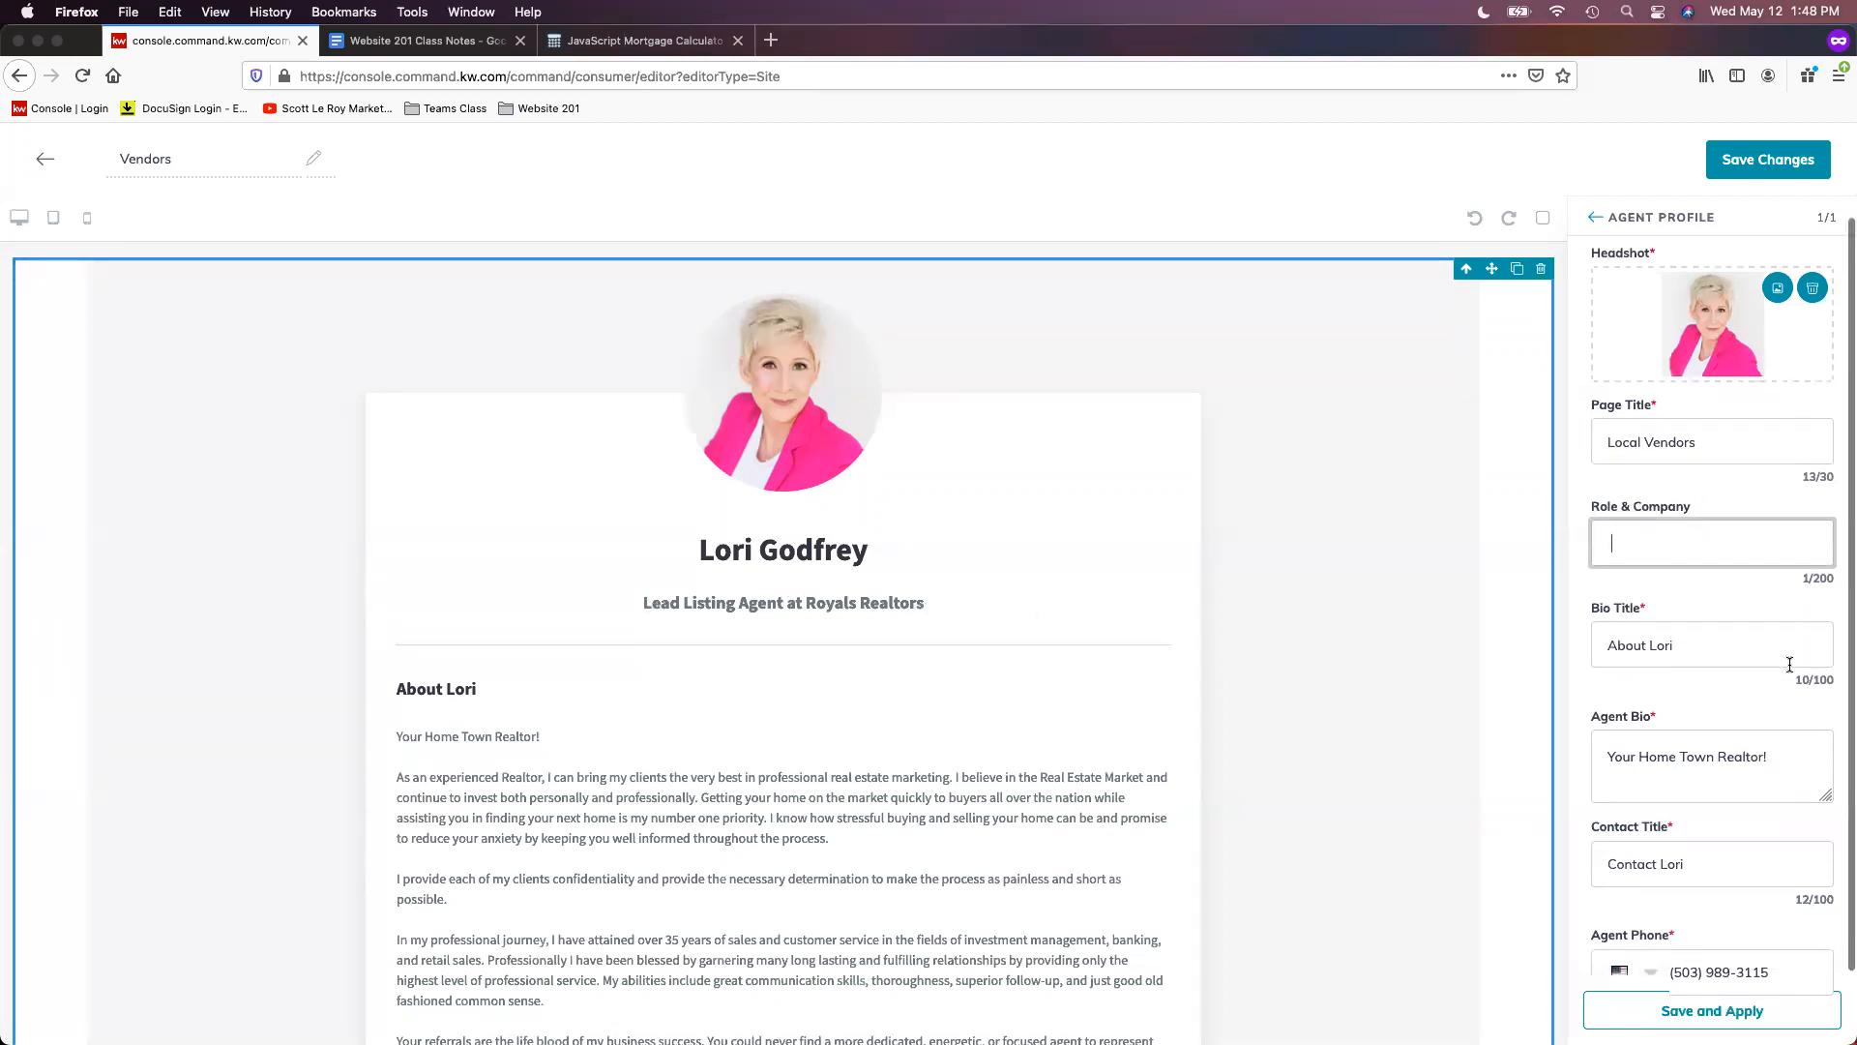
pyautogui.tripleClick(1713, 583)
pyautogui.press('BackSpace')
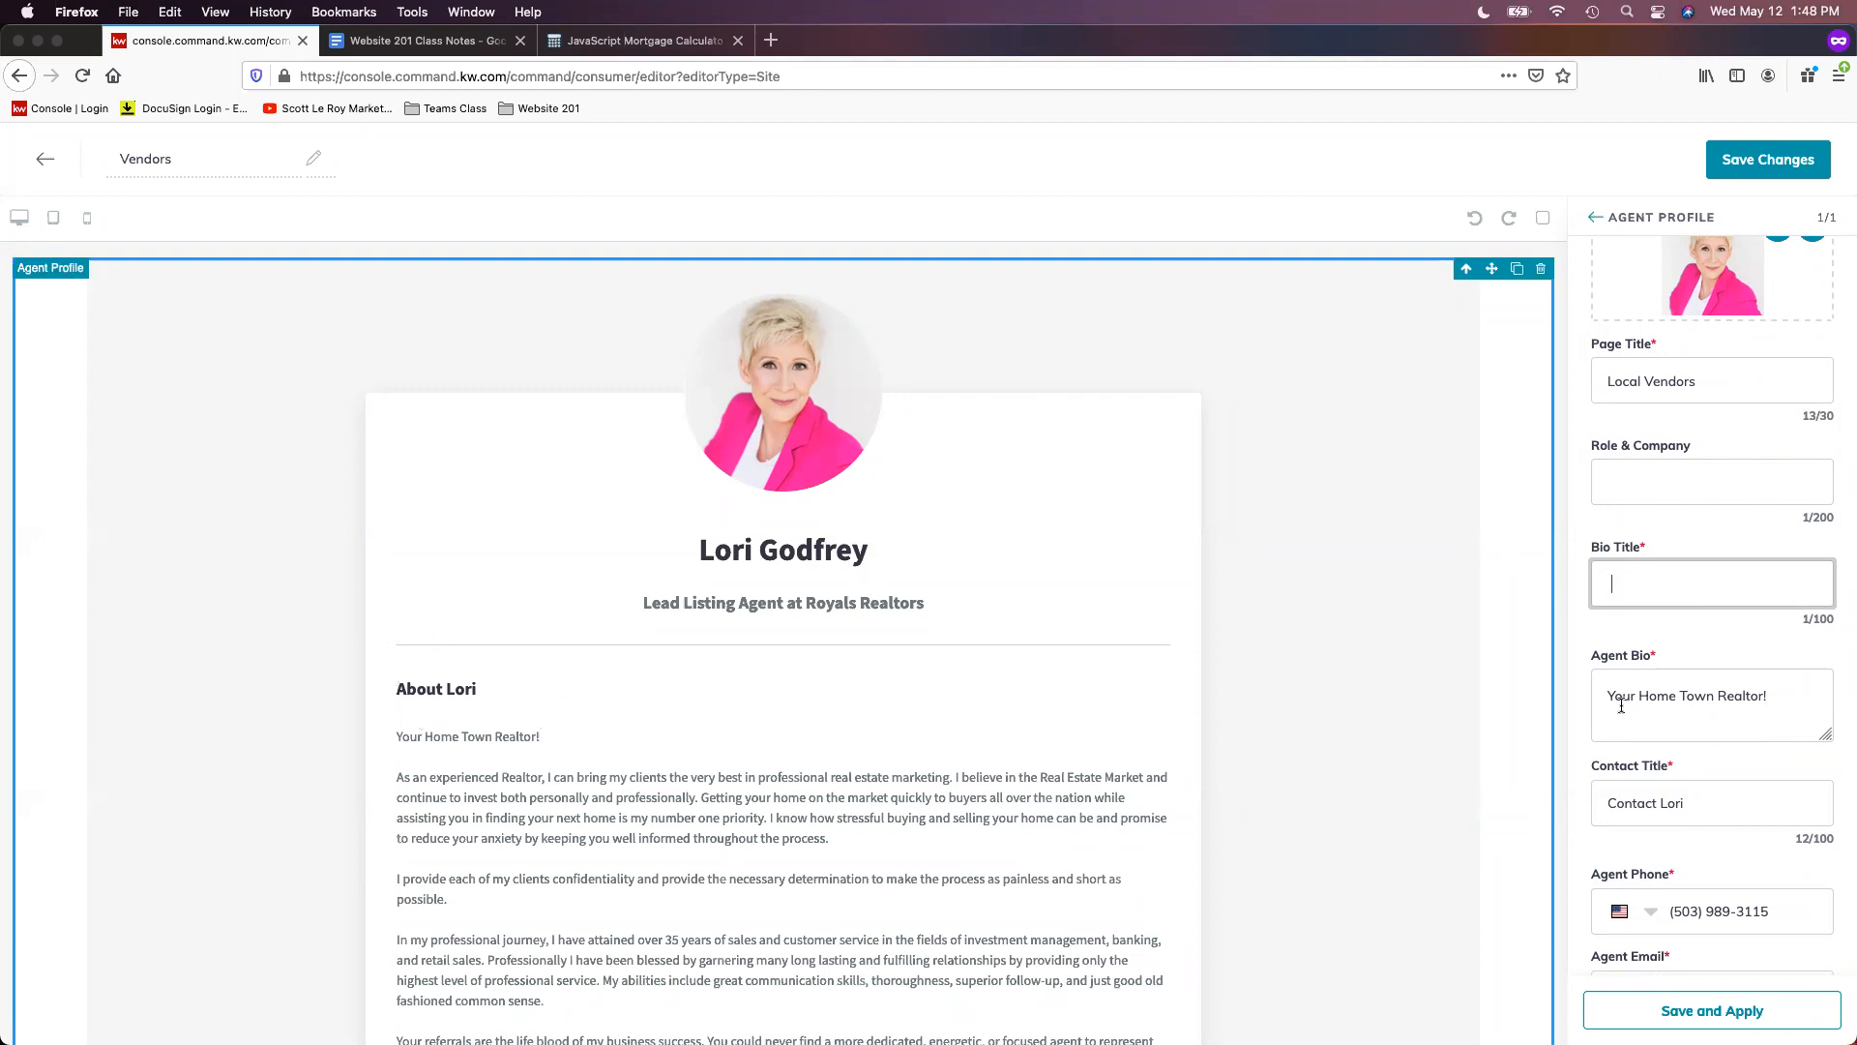
# - Delete all of the Agent Bio text
pyautogui.scroll(-1, 1776, 799)
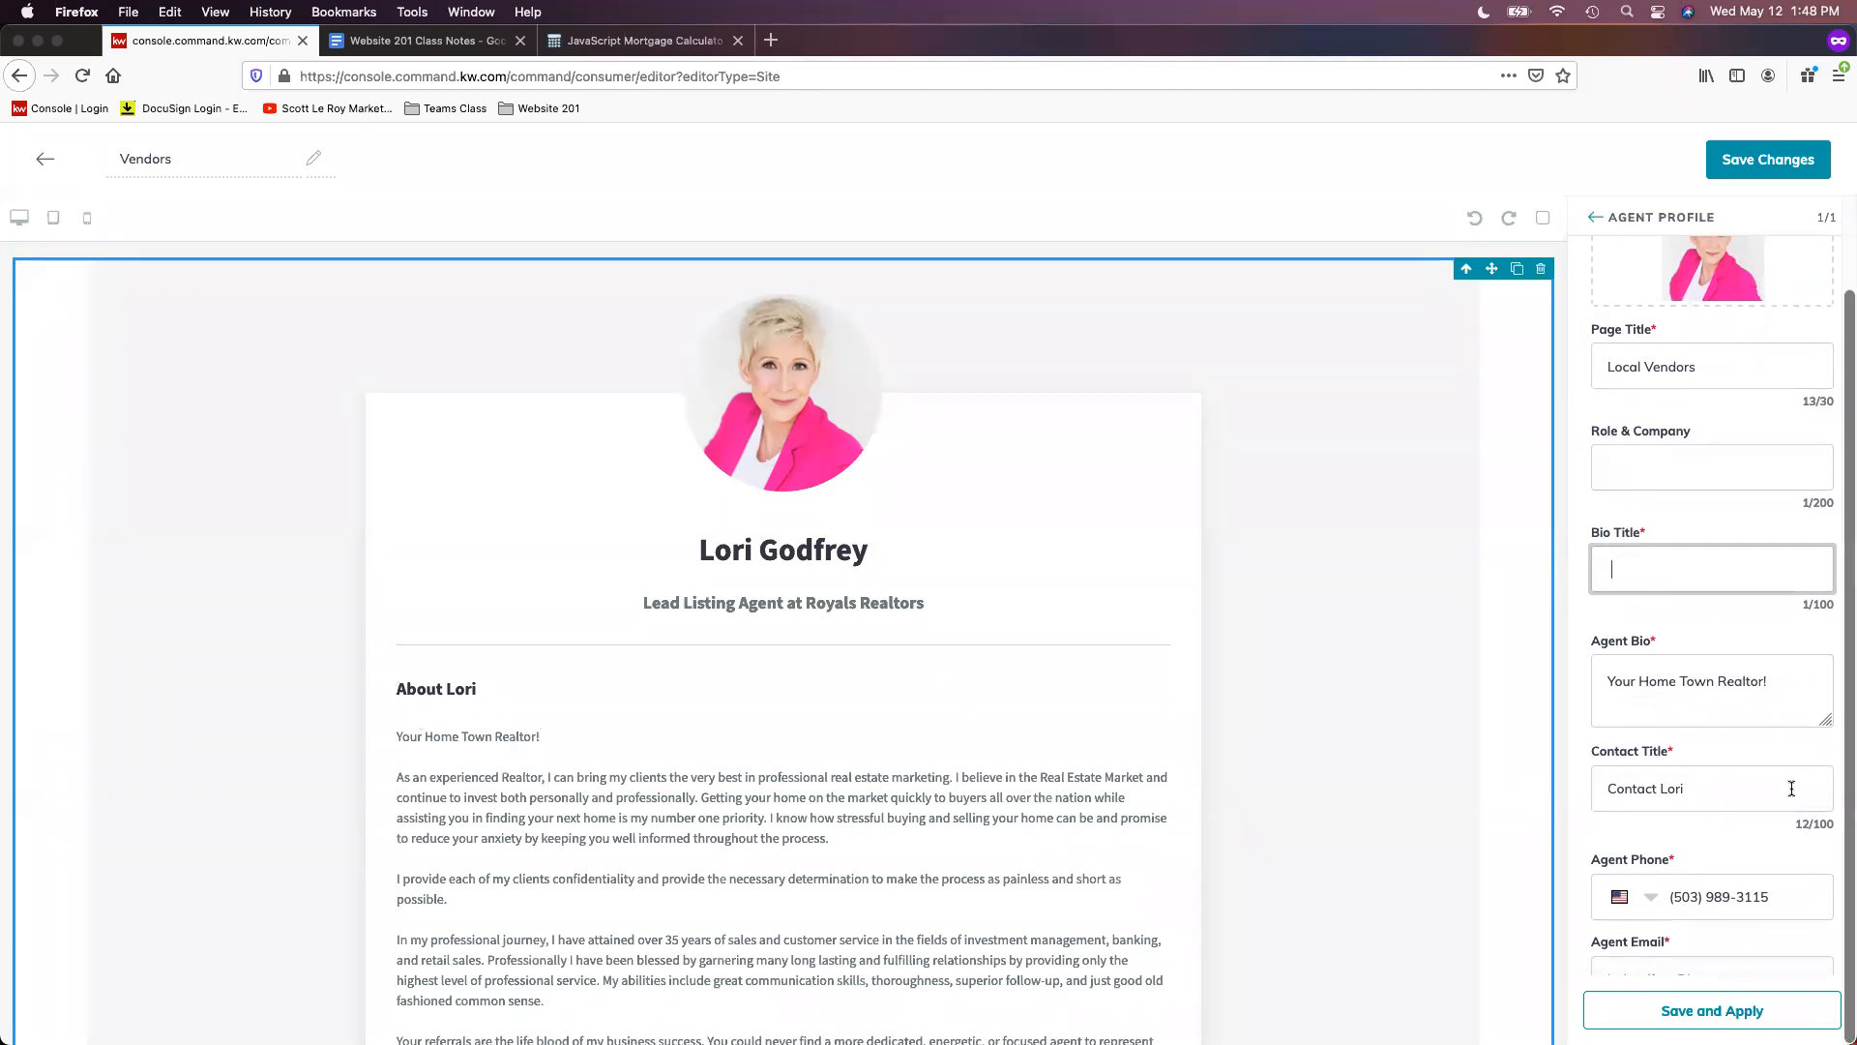
pyautogui.hotkey('ctrl', '-')
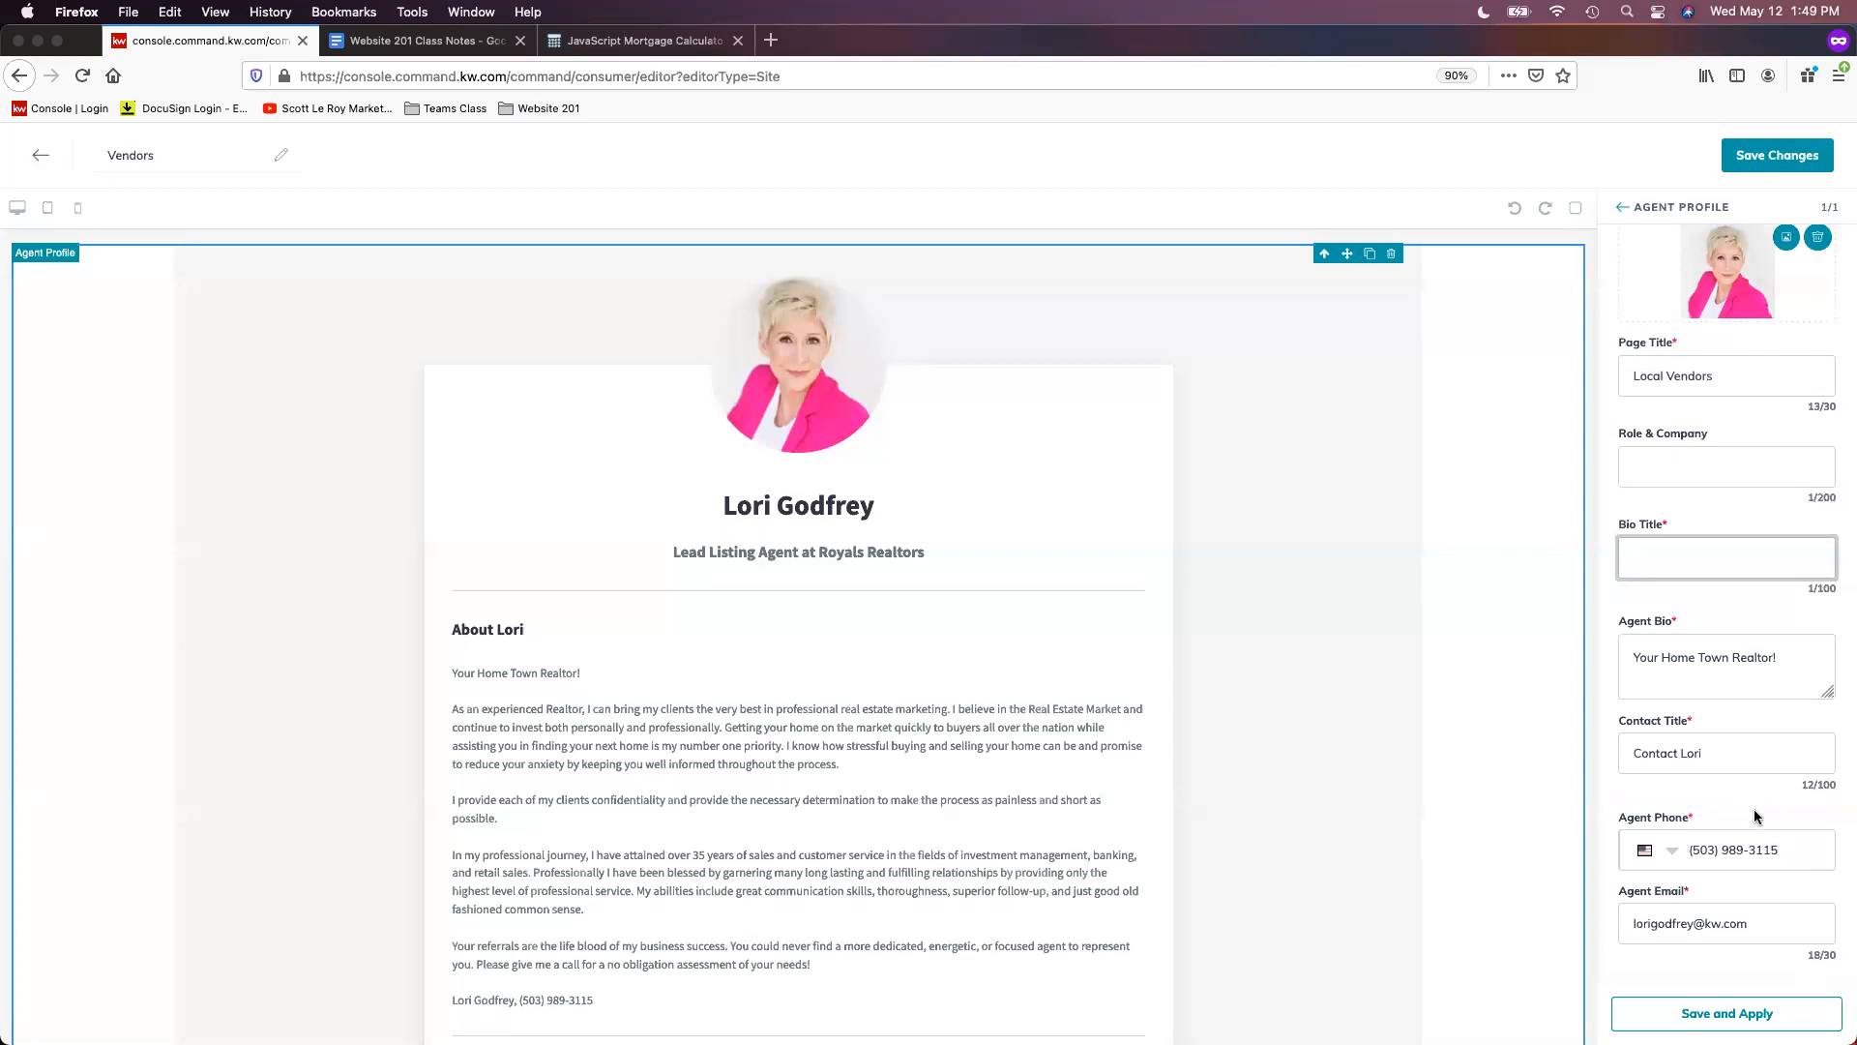
pyautogui.click(1778, 658)
pyautogui.tripleClick(1697, 658)
pyautogui.click(1635, 657)
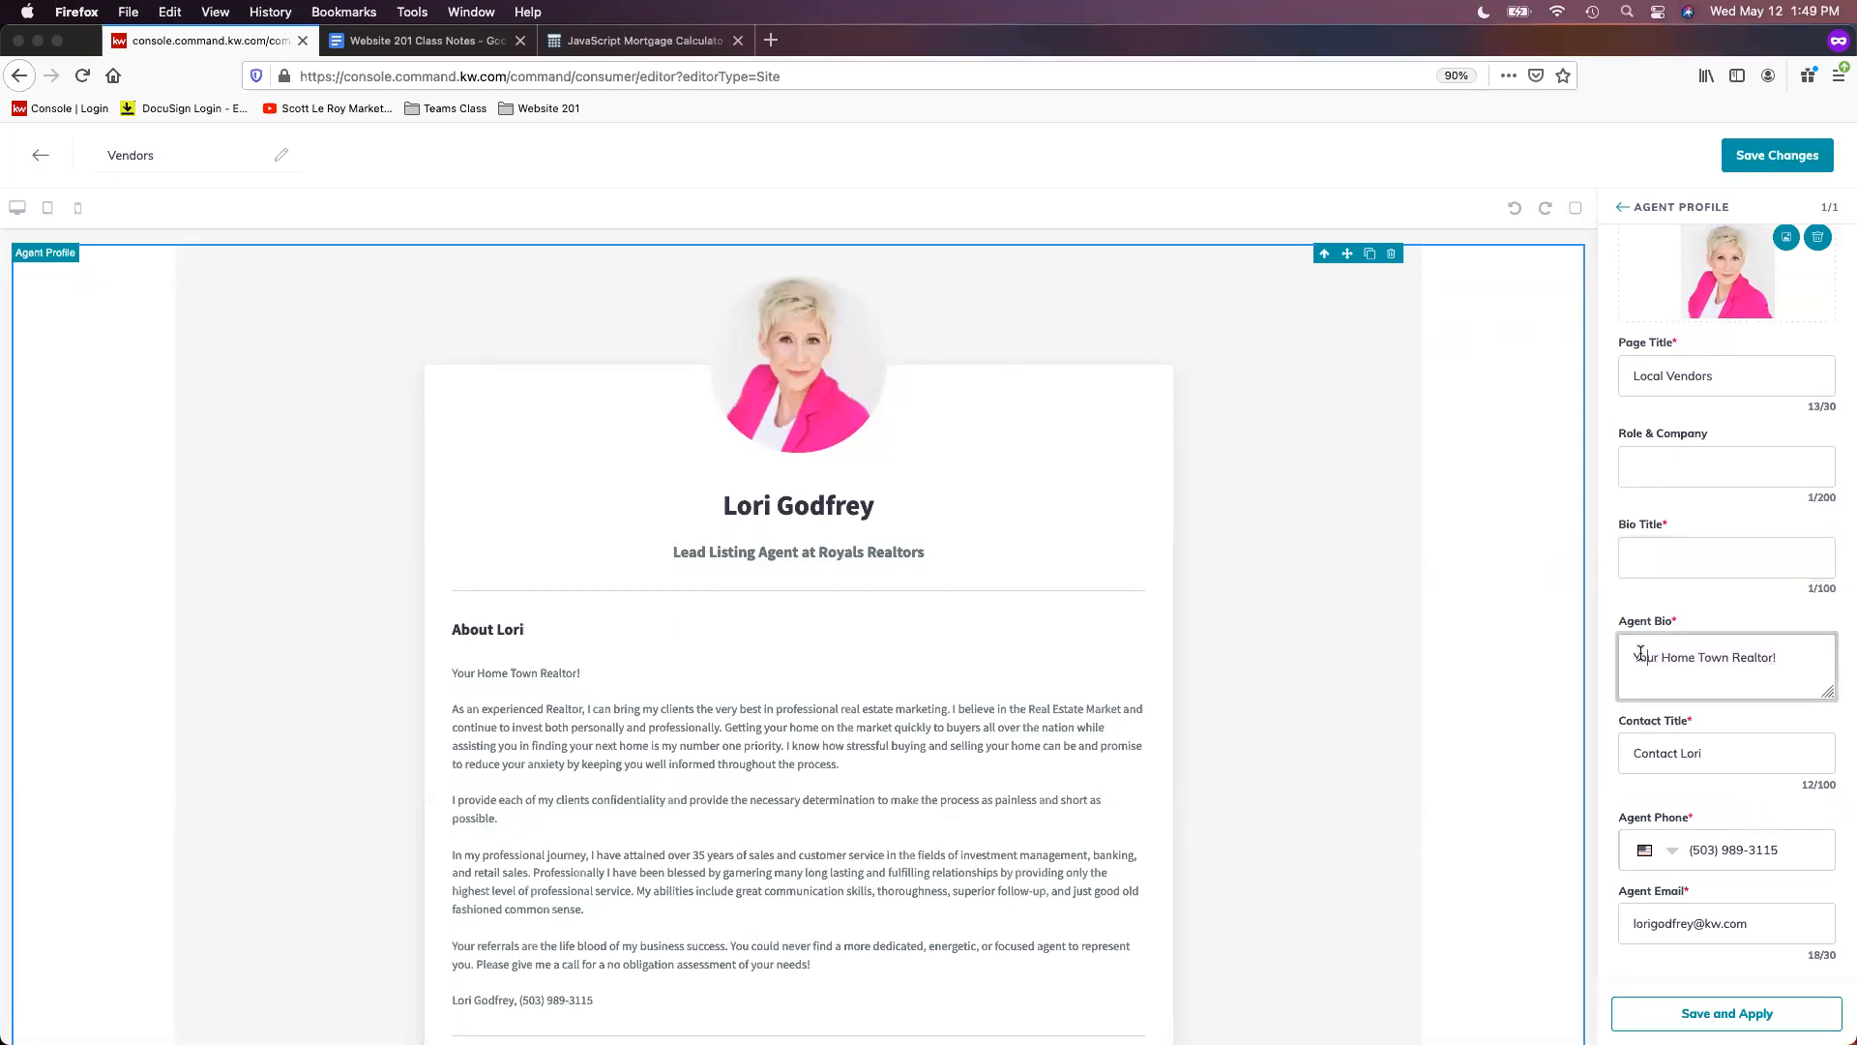
pyautogui.press('super+a')
pyautogui.press('BackSpace')
# - Reset the page zoom and drag the HomeKeepr for Pros window over the editor
pyautogui.press('super+0')
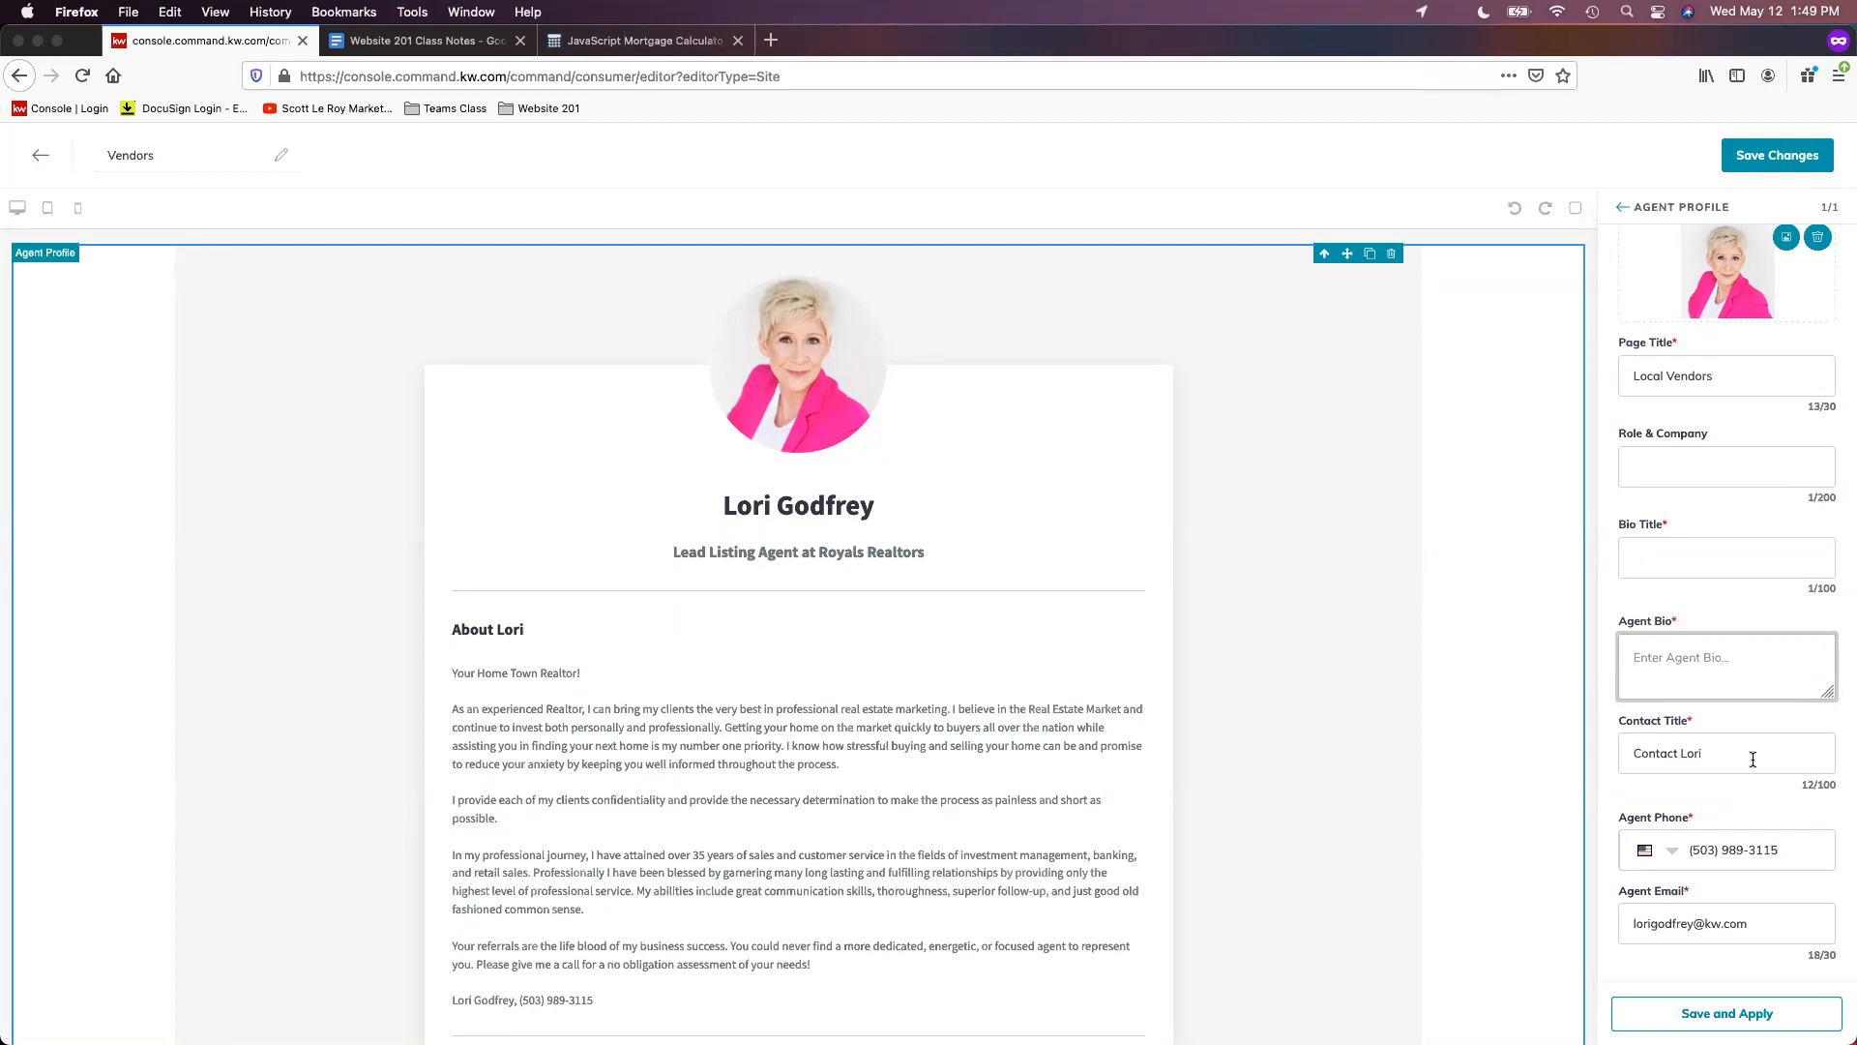
pyautogui.scroll(-1, 1786, 845)
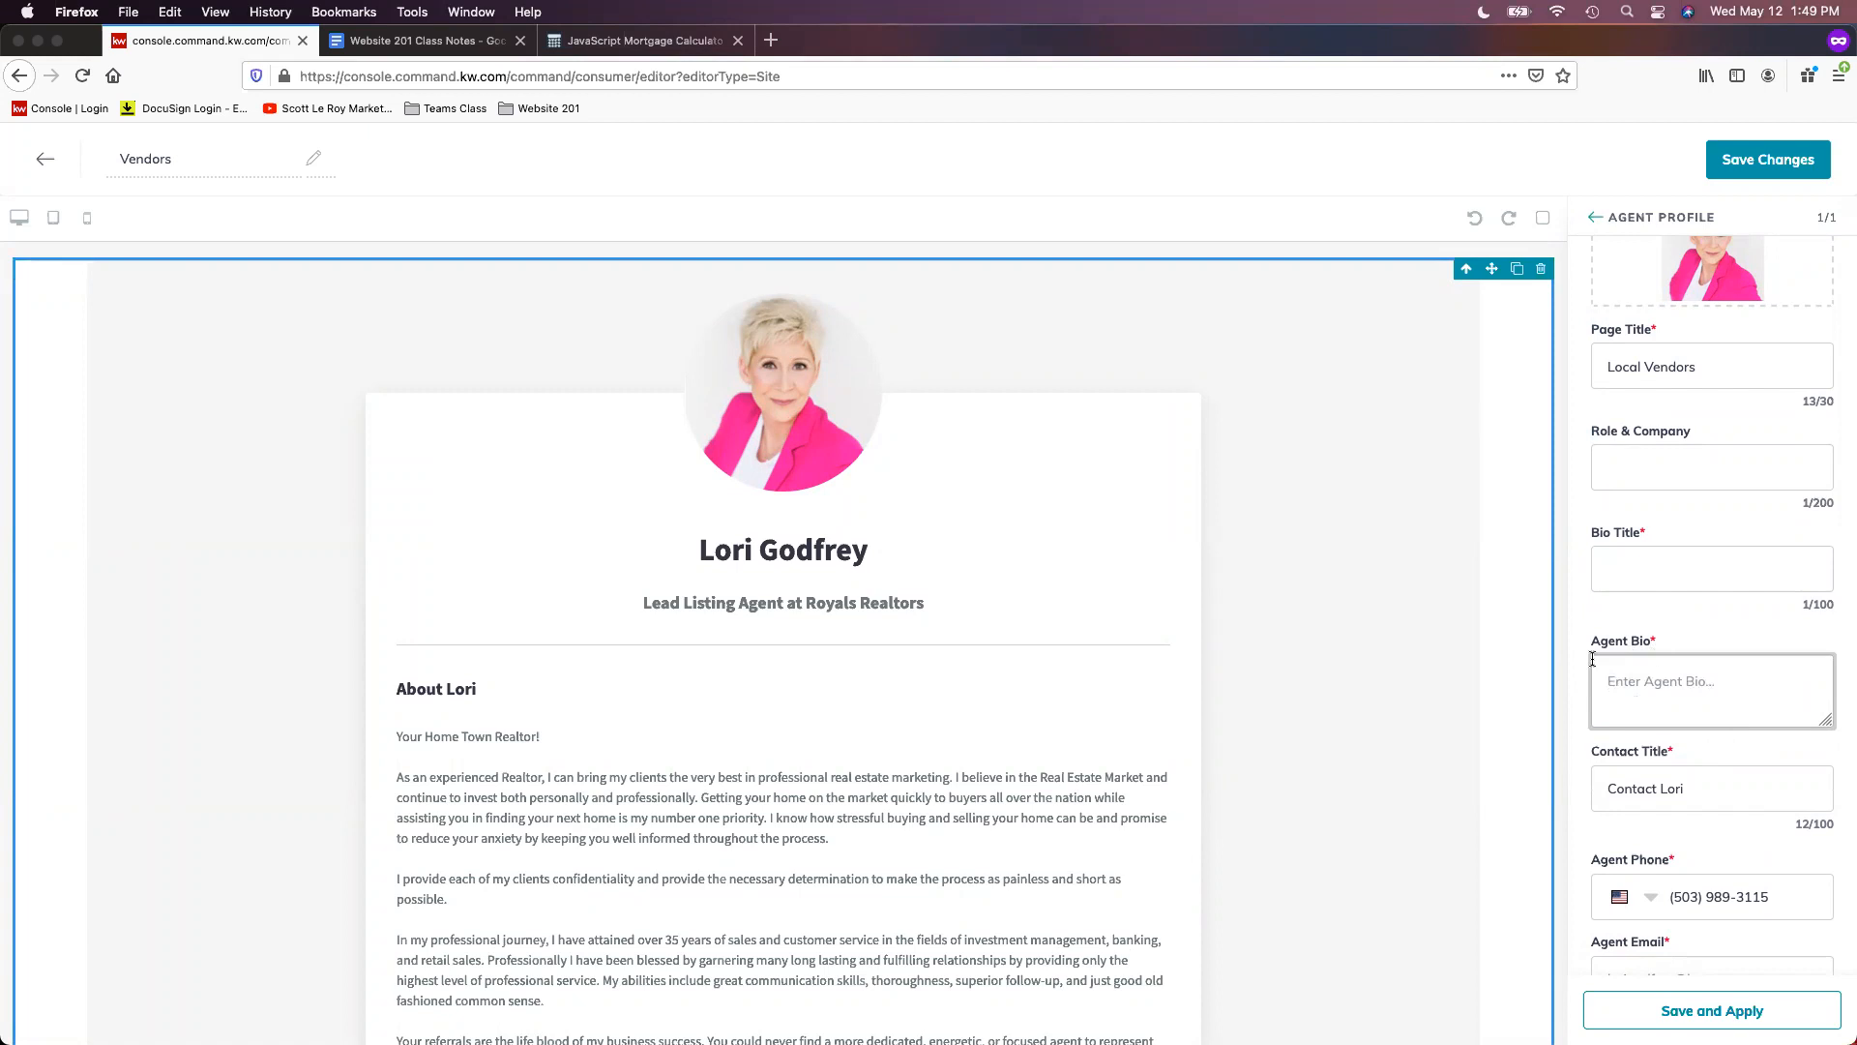
pyautogui.moveTo(1856, 309); pyautogui.dragTo(1104, 315)
# - Copy the My Trusted Pros Widget iFrame embed code, then shift the HomeKeepr window aside
pyautogui.doubleClick(895, 290)
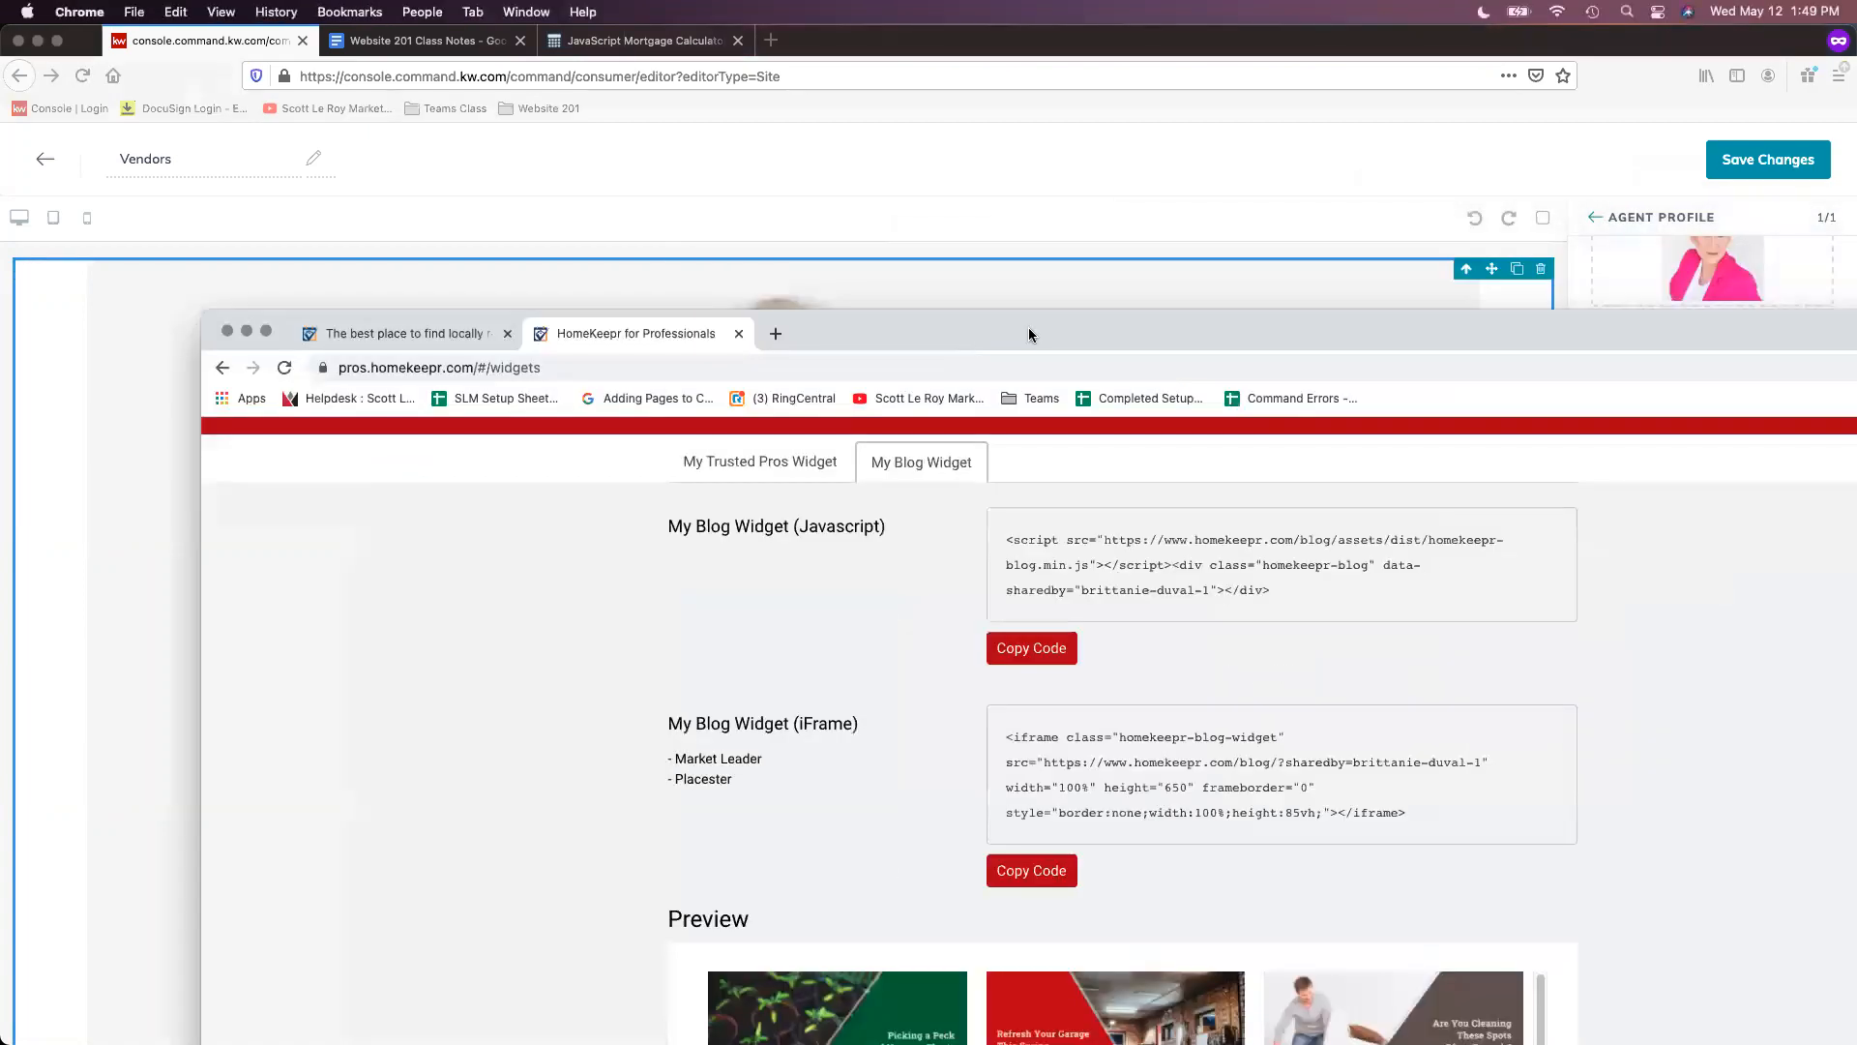
pyautogui.scroll(4, 1375, 451)
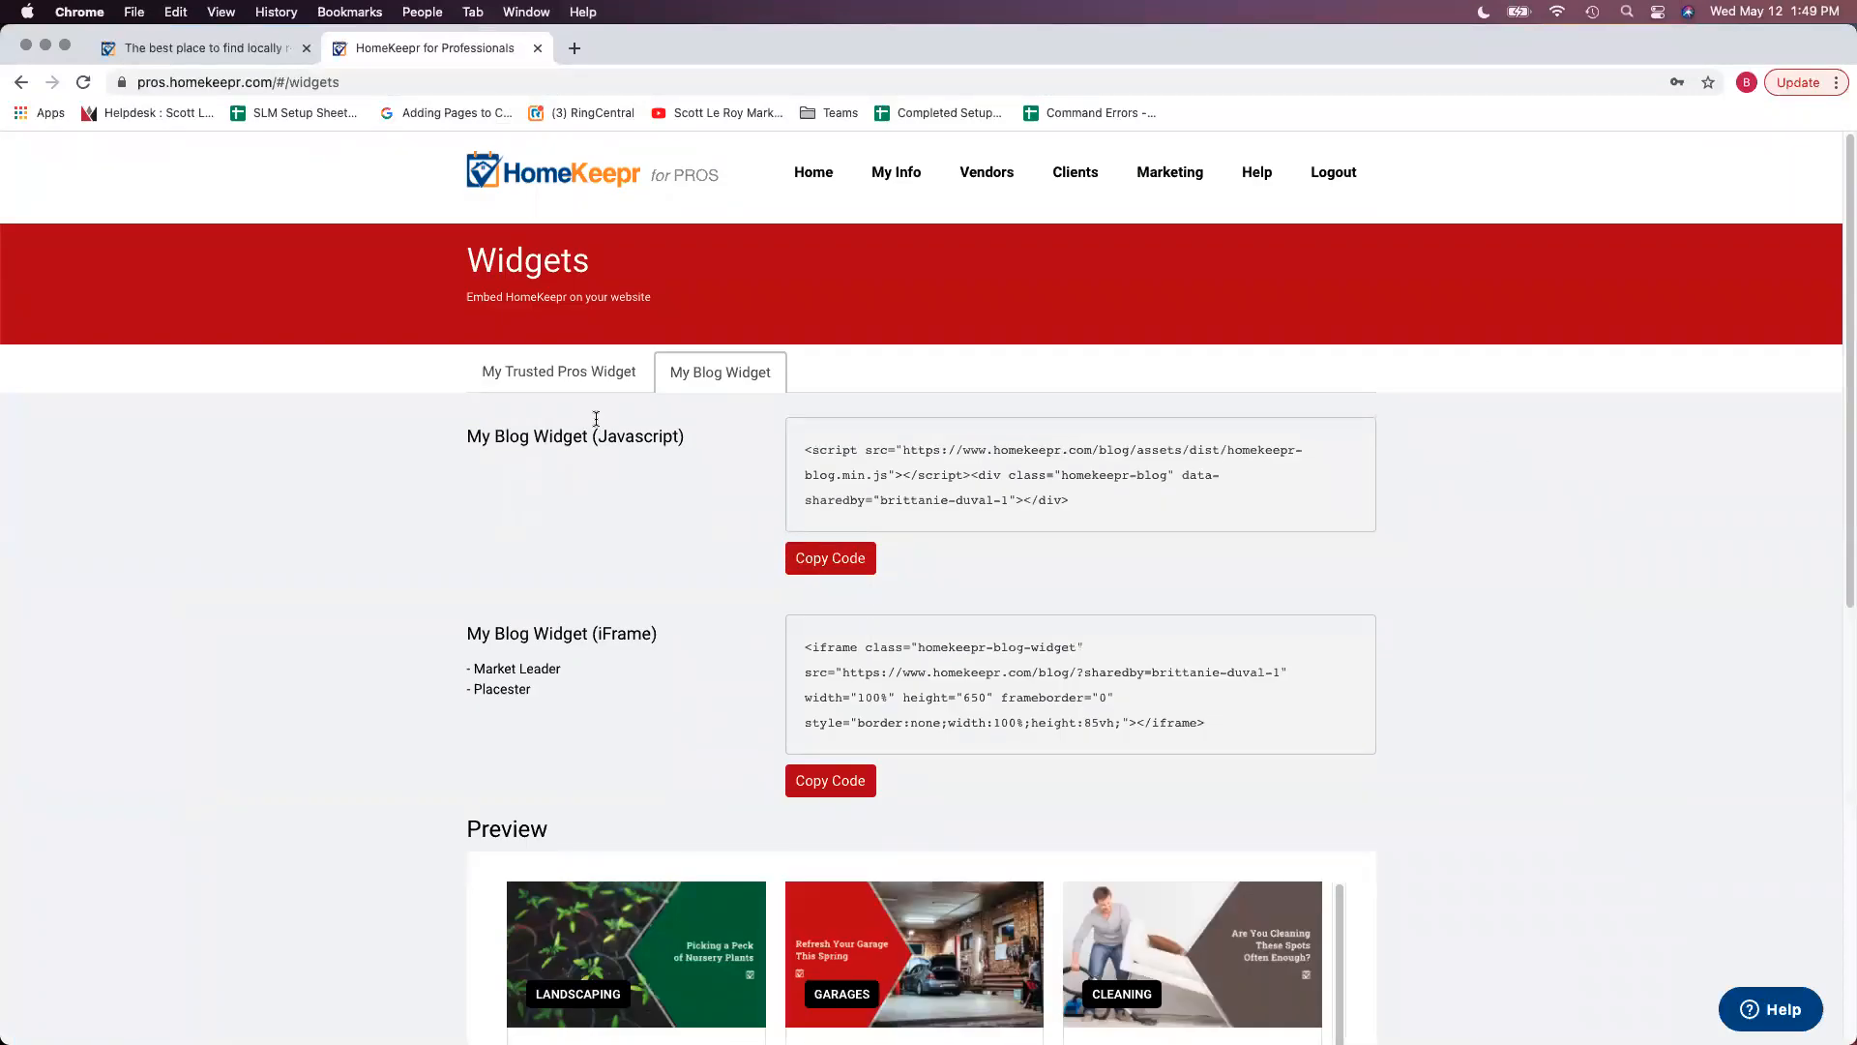
pyautogui.click(524, 389)
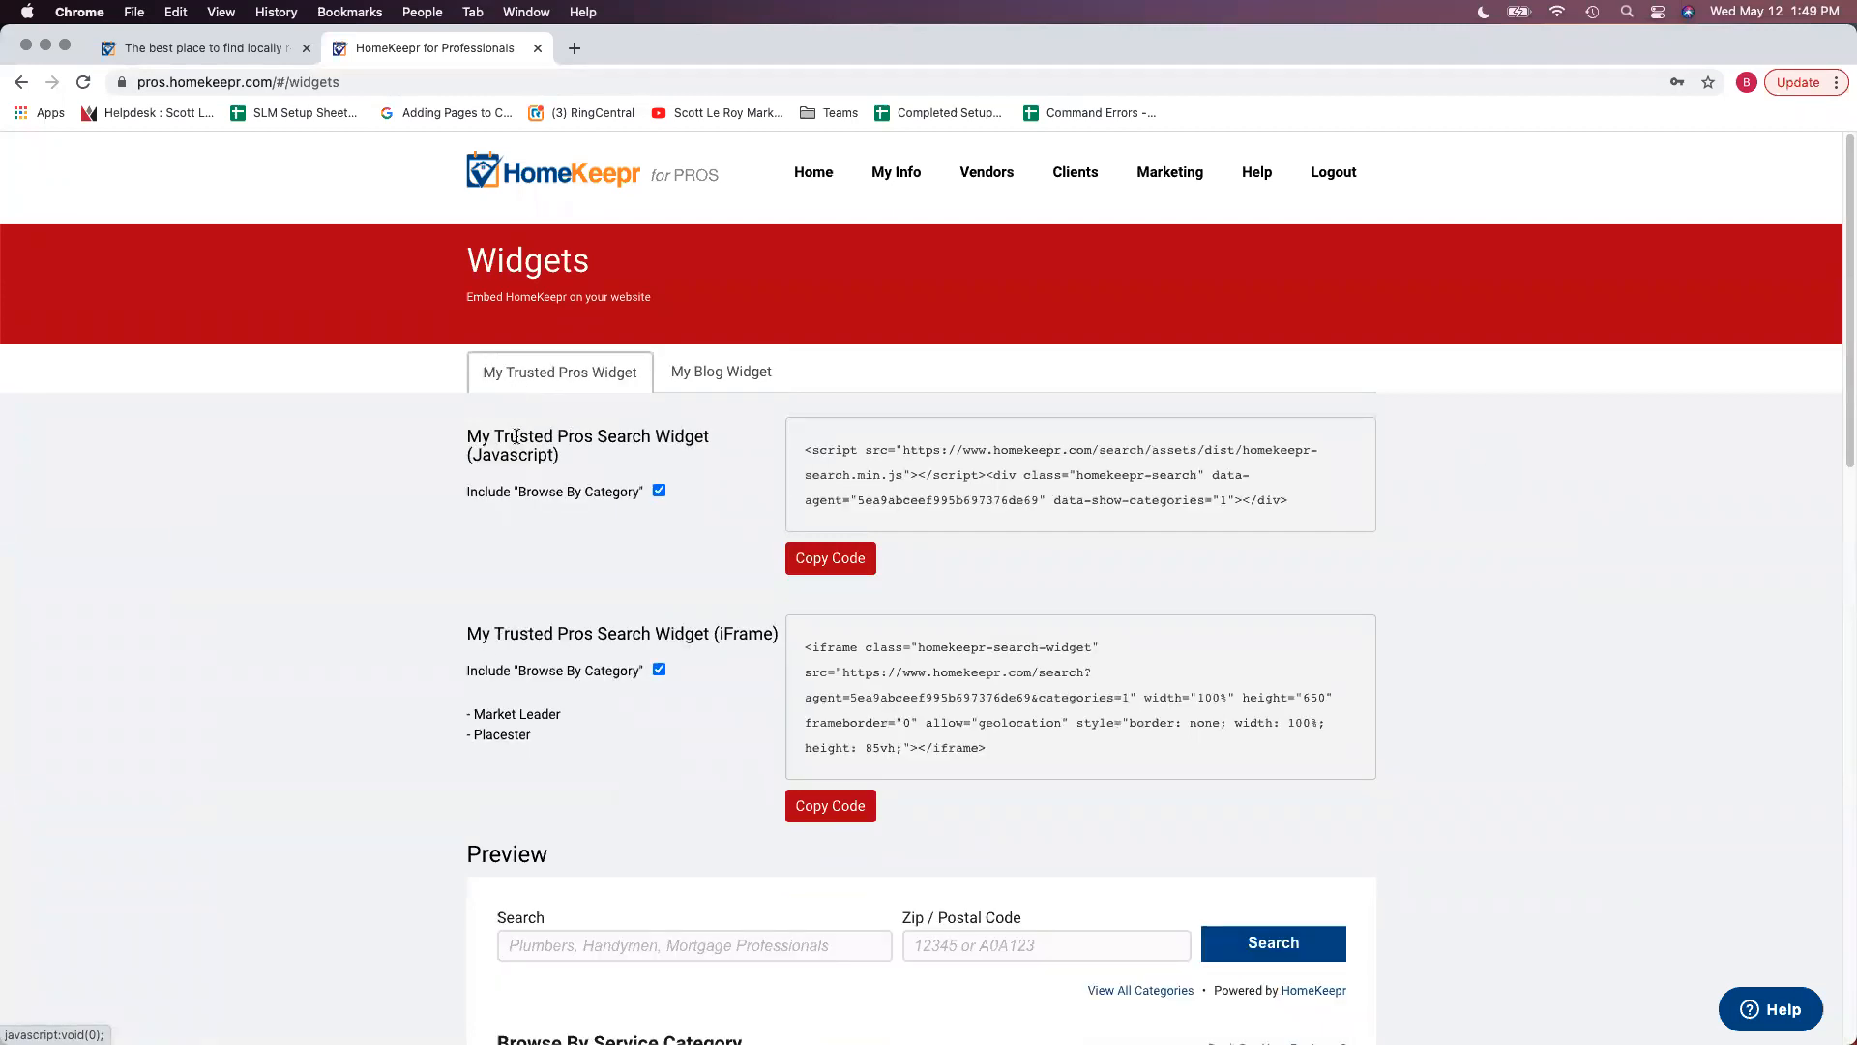
pyautogui.scroll(-3, 644, 745)
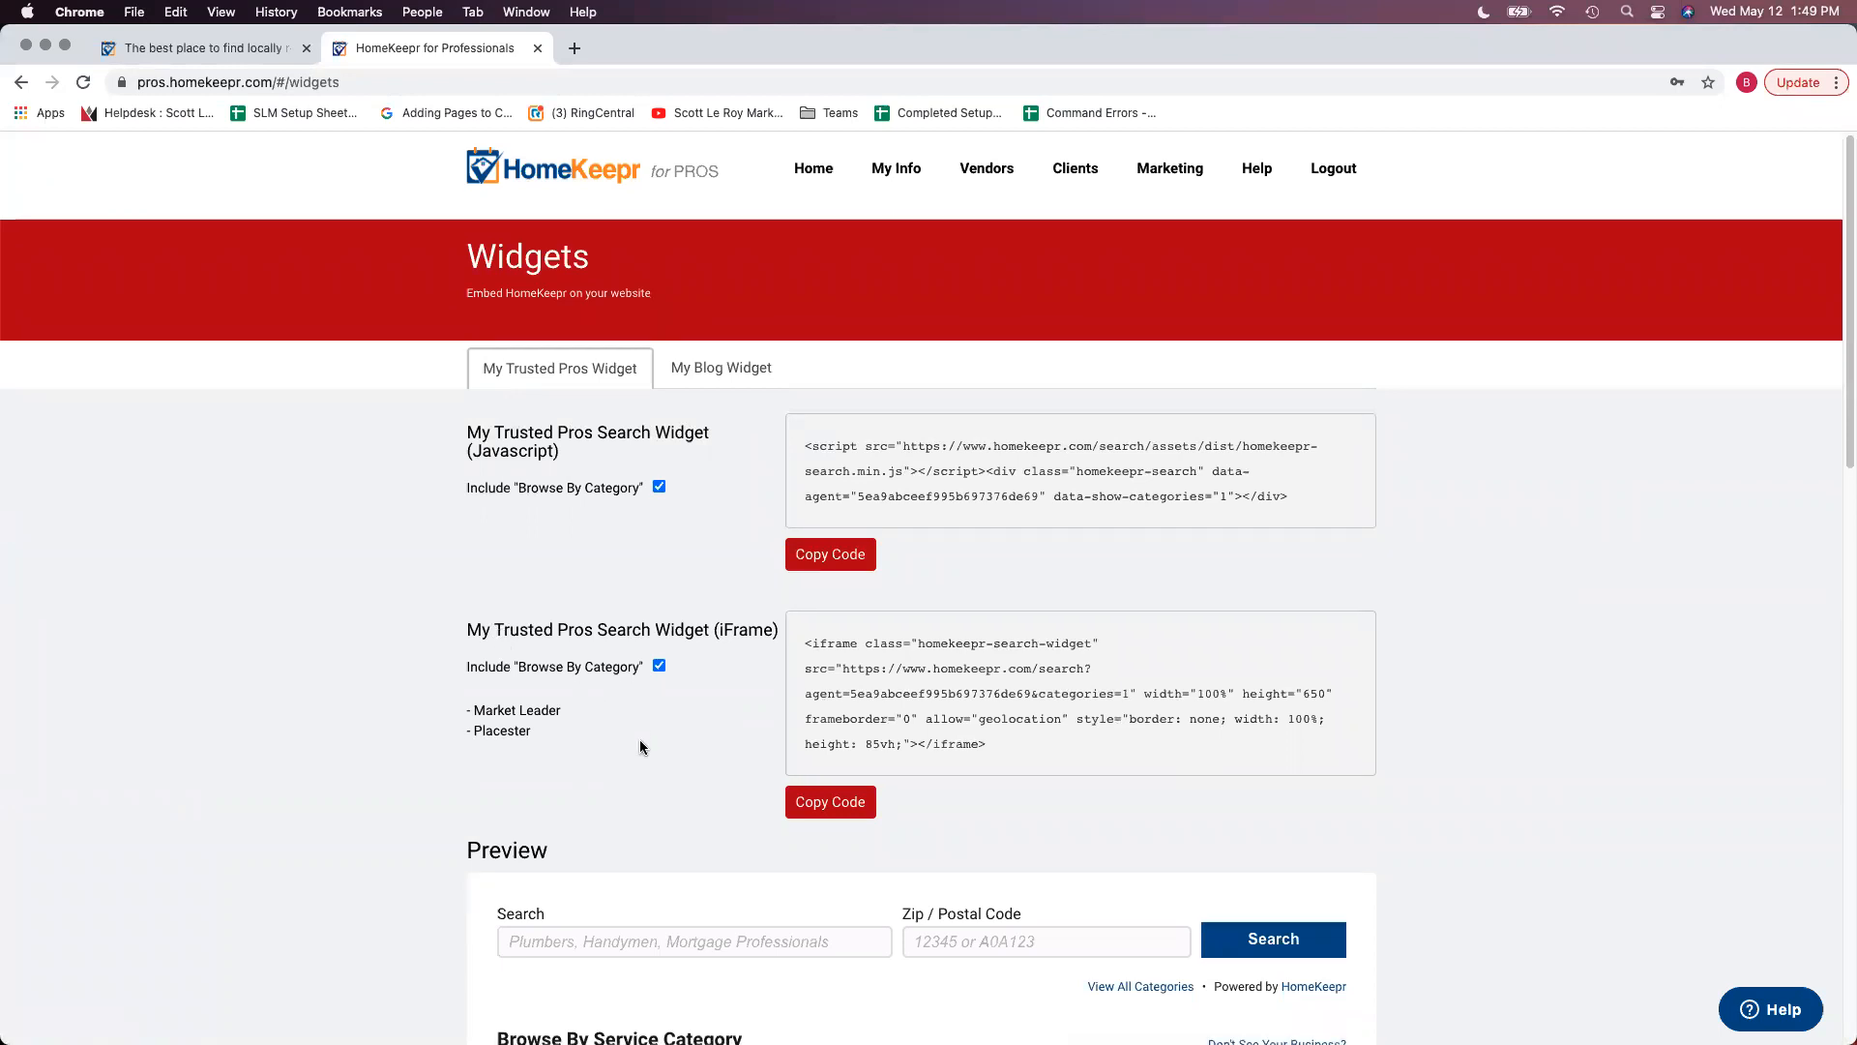
pyautogui.scroll(-1, 674, 522)
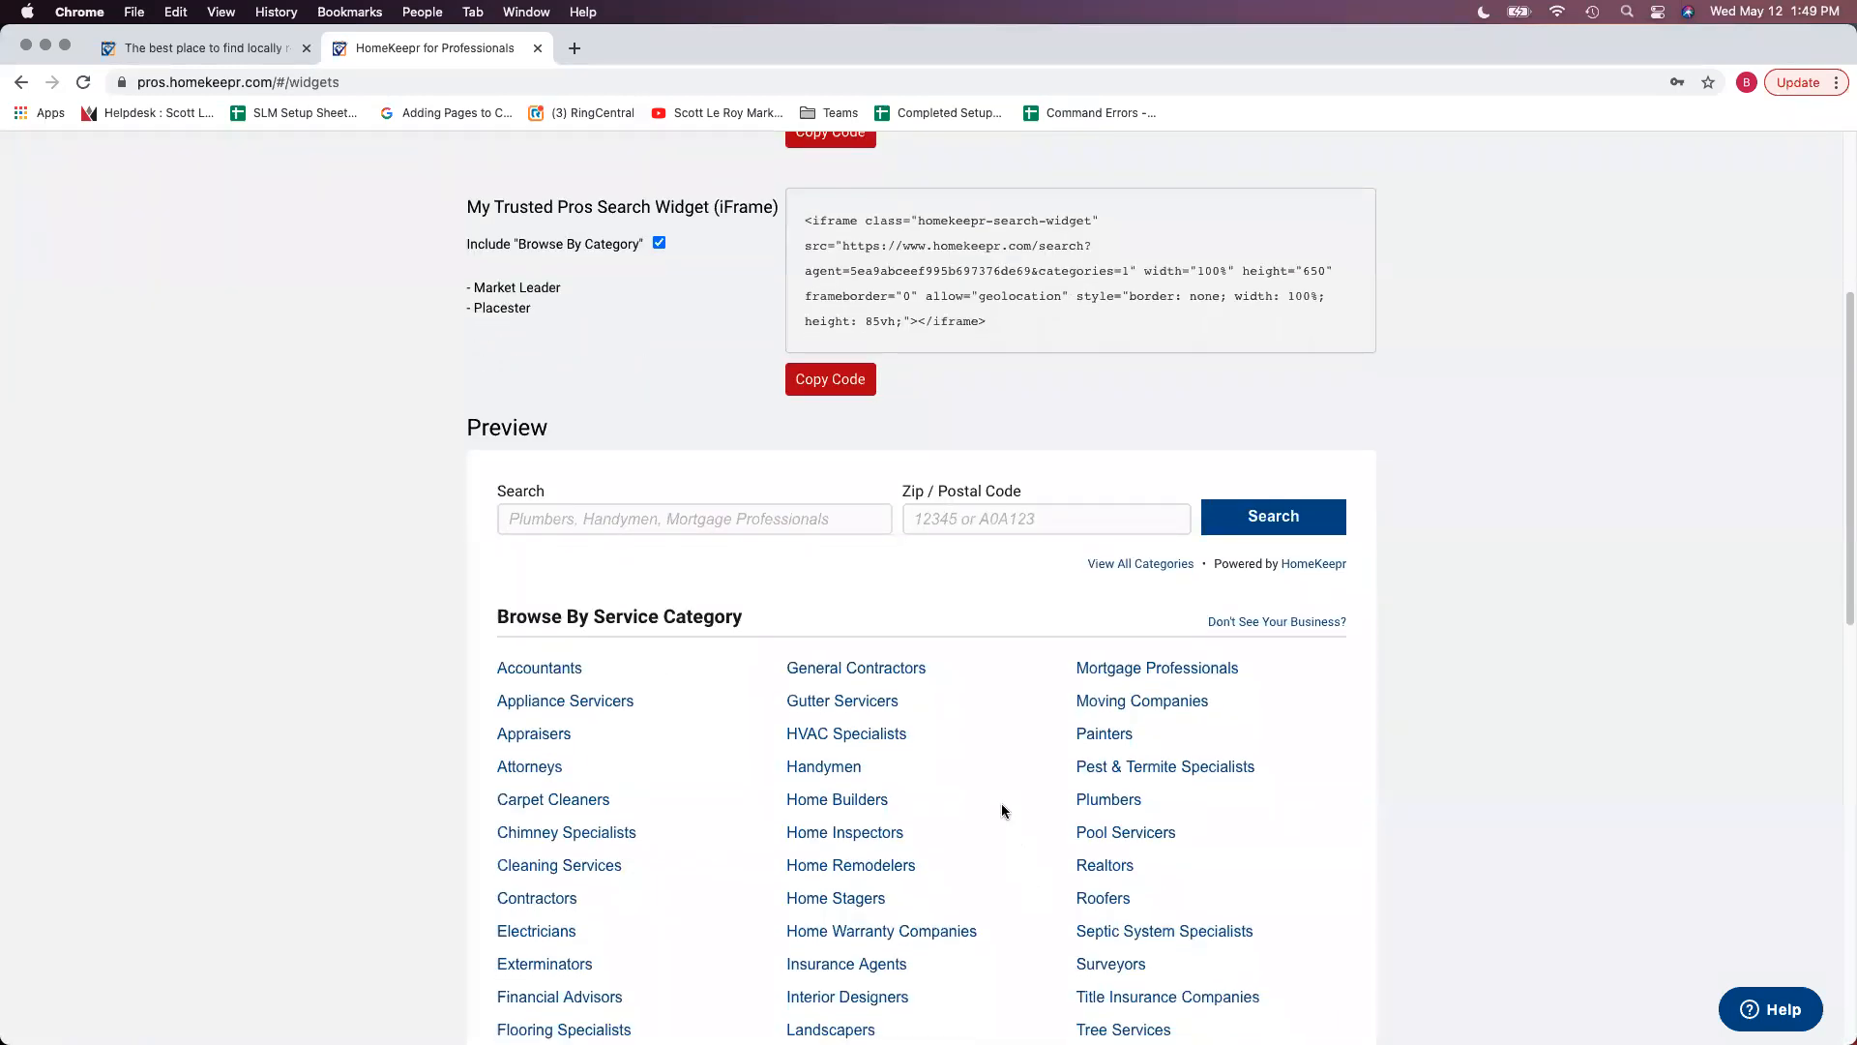
pyautogui.scroll(-1, 1015, 851)
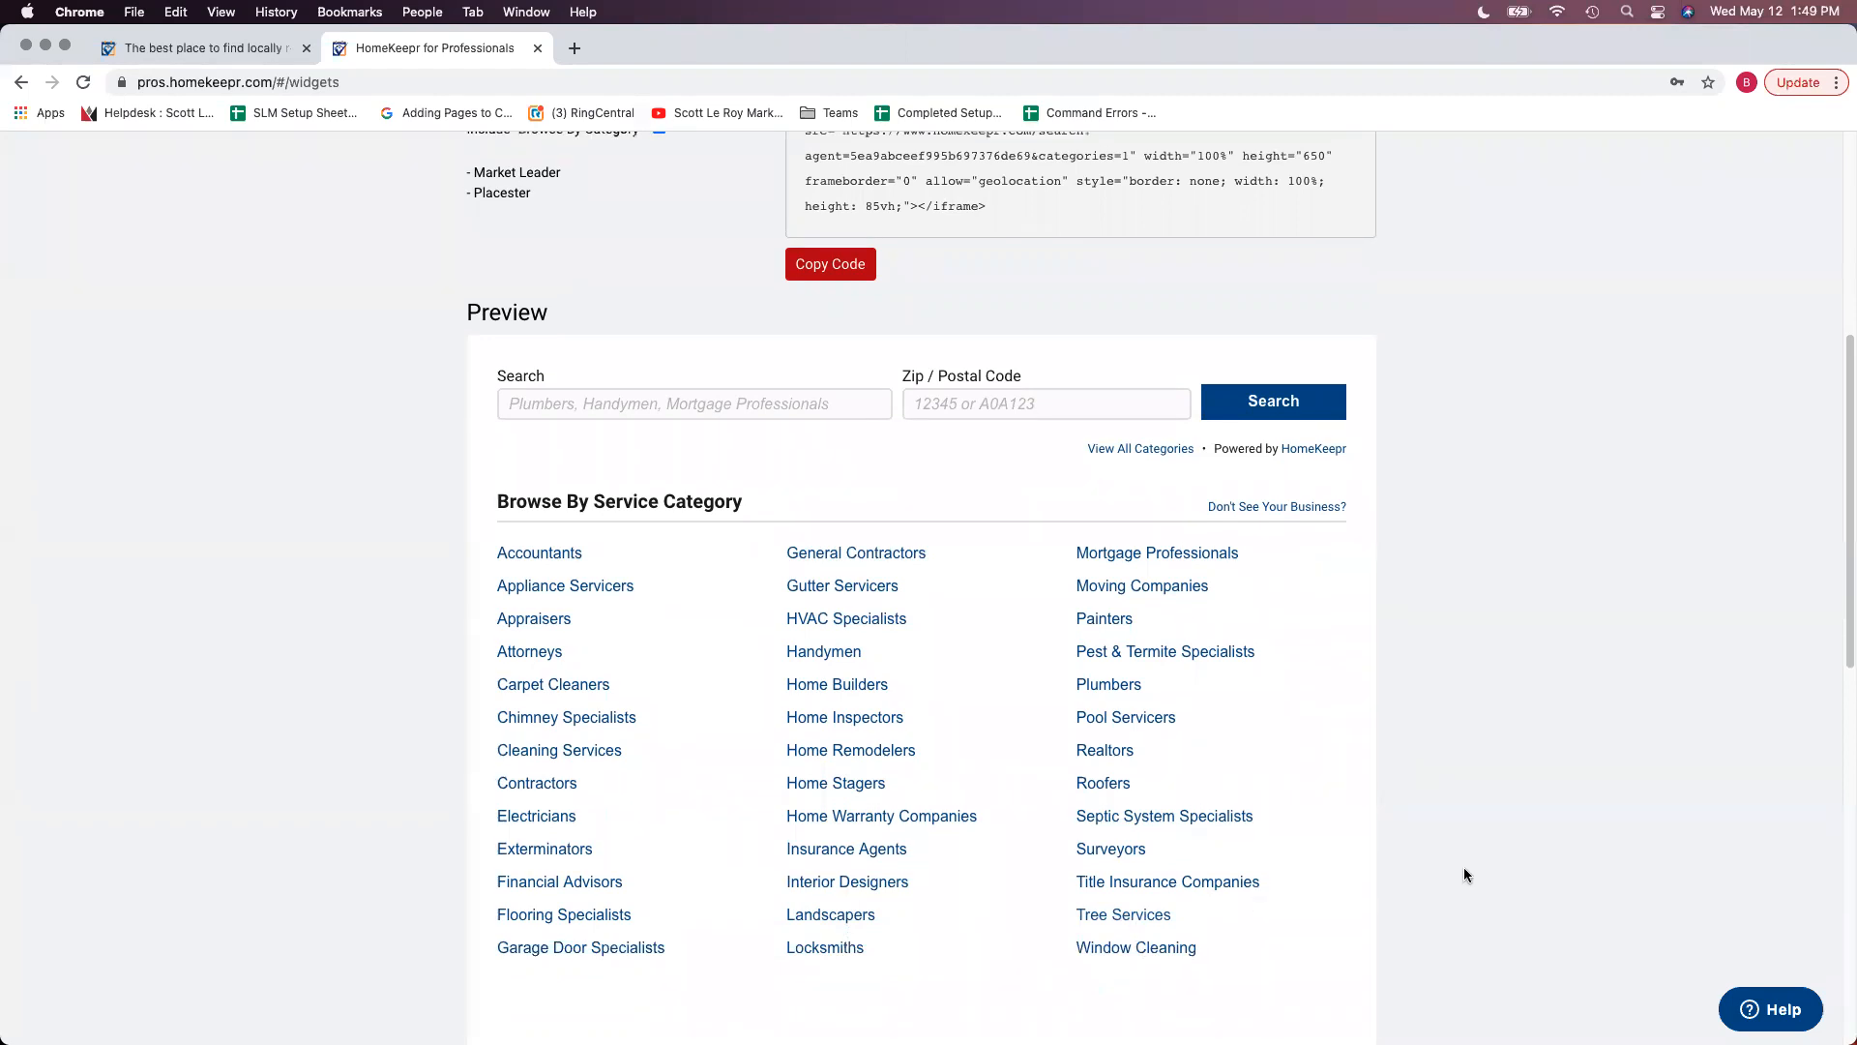
pyautogui.scroll(2, 1456, 876)
pyautogui.scroll(5, 1472, 883)
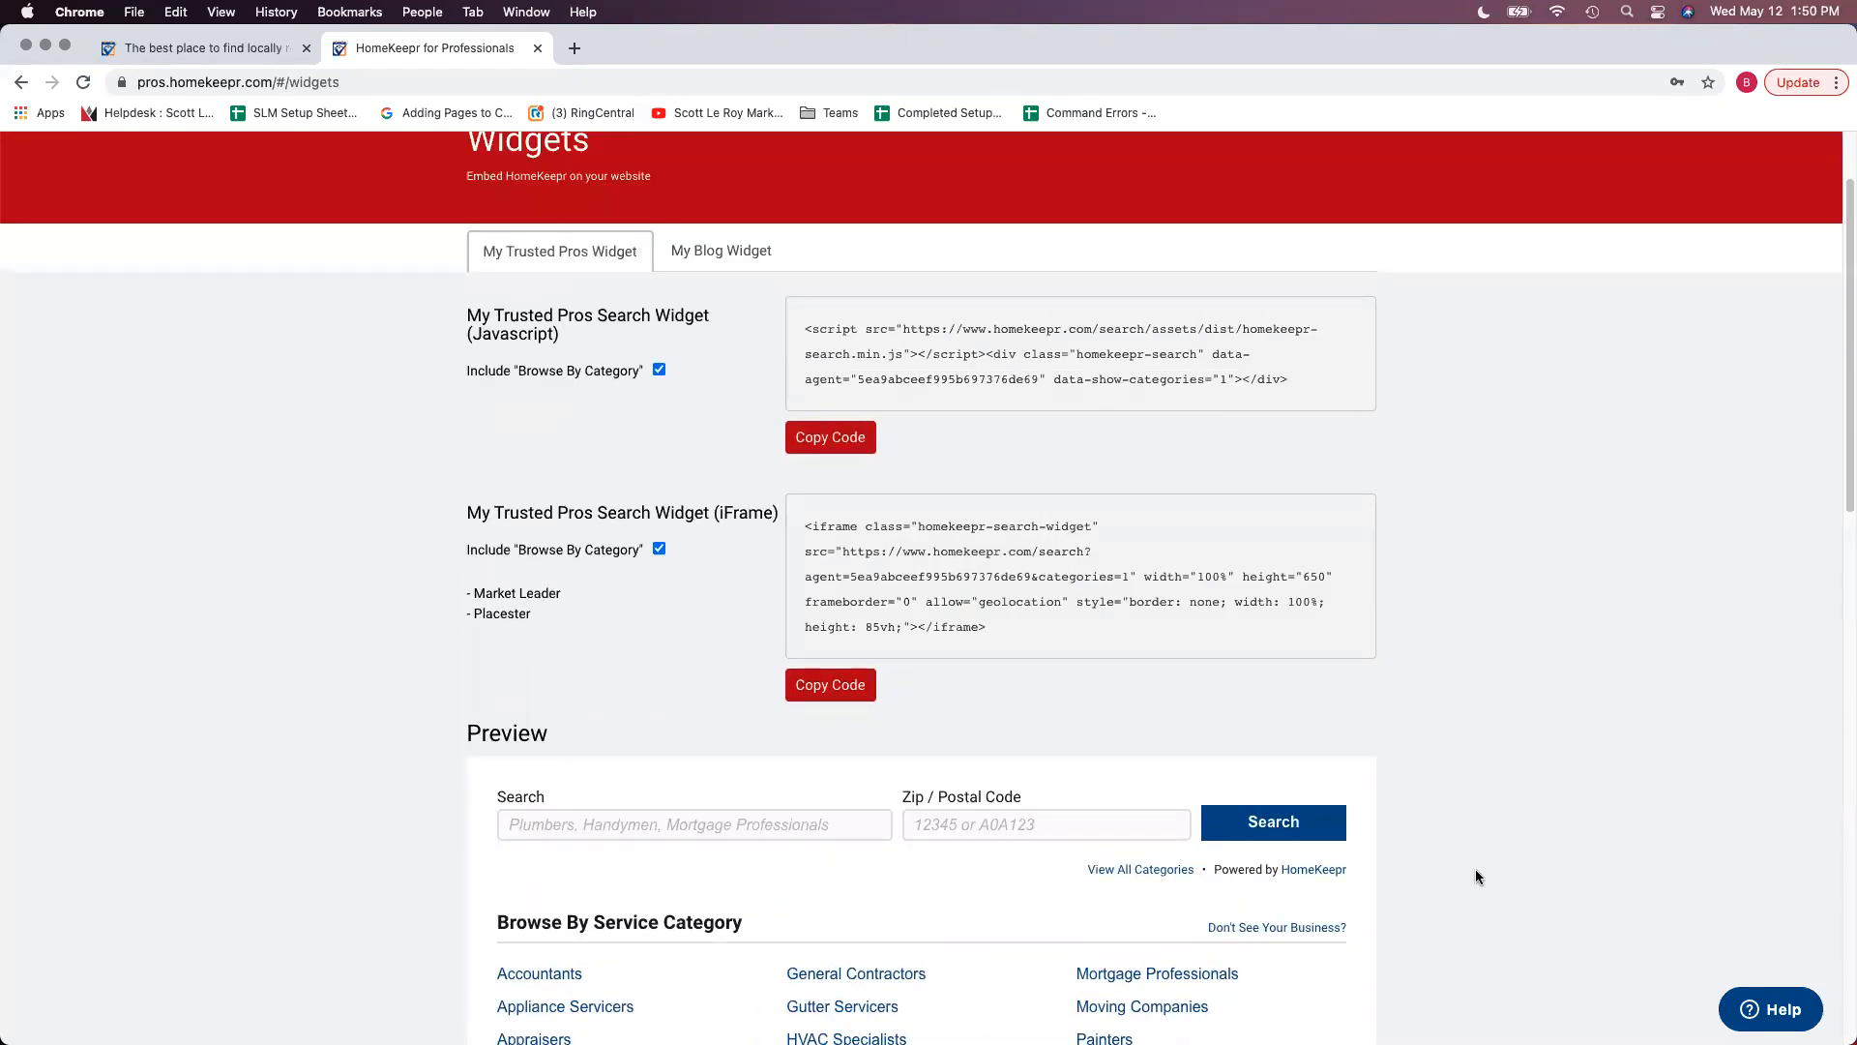
pyautogui.click(846, 686)
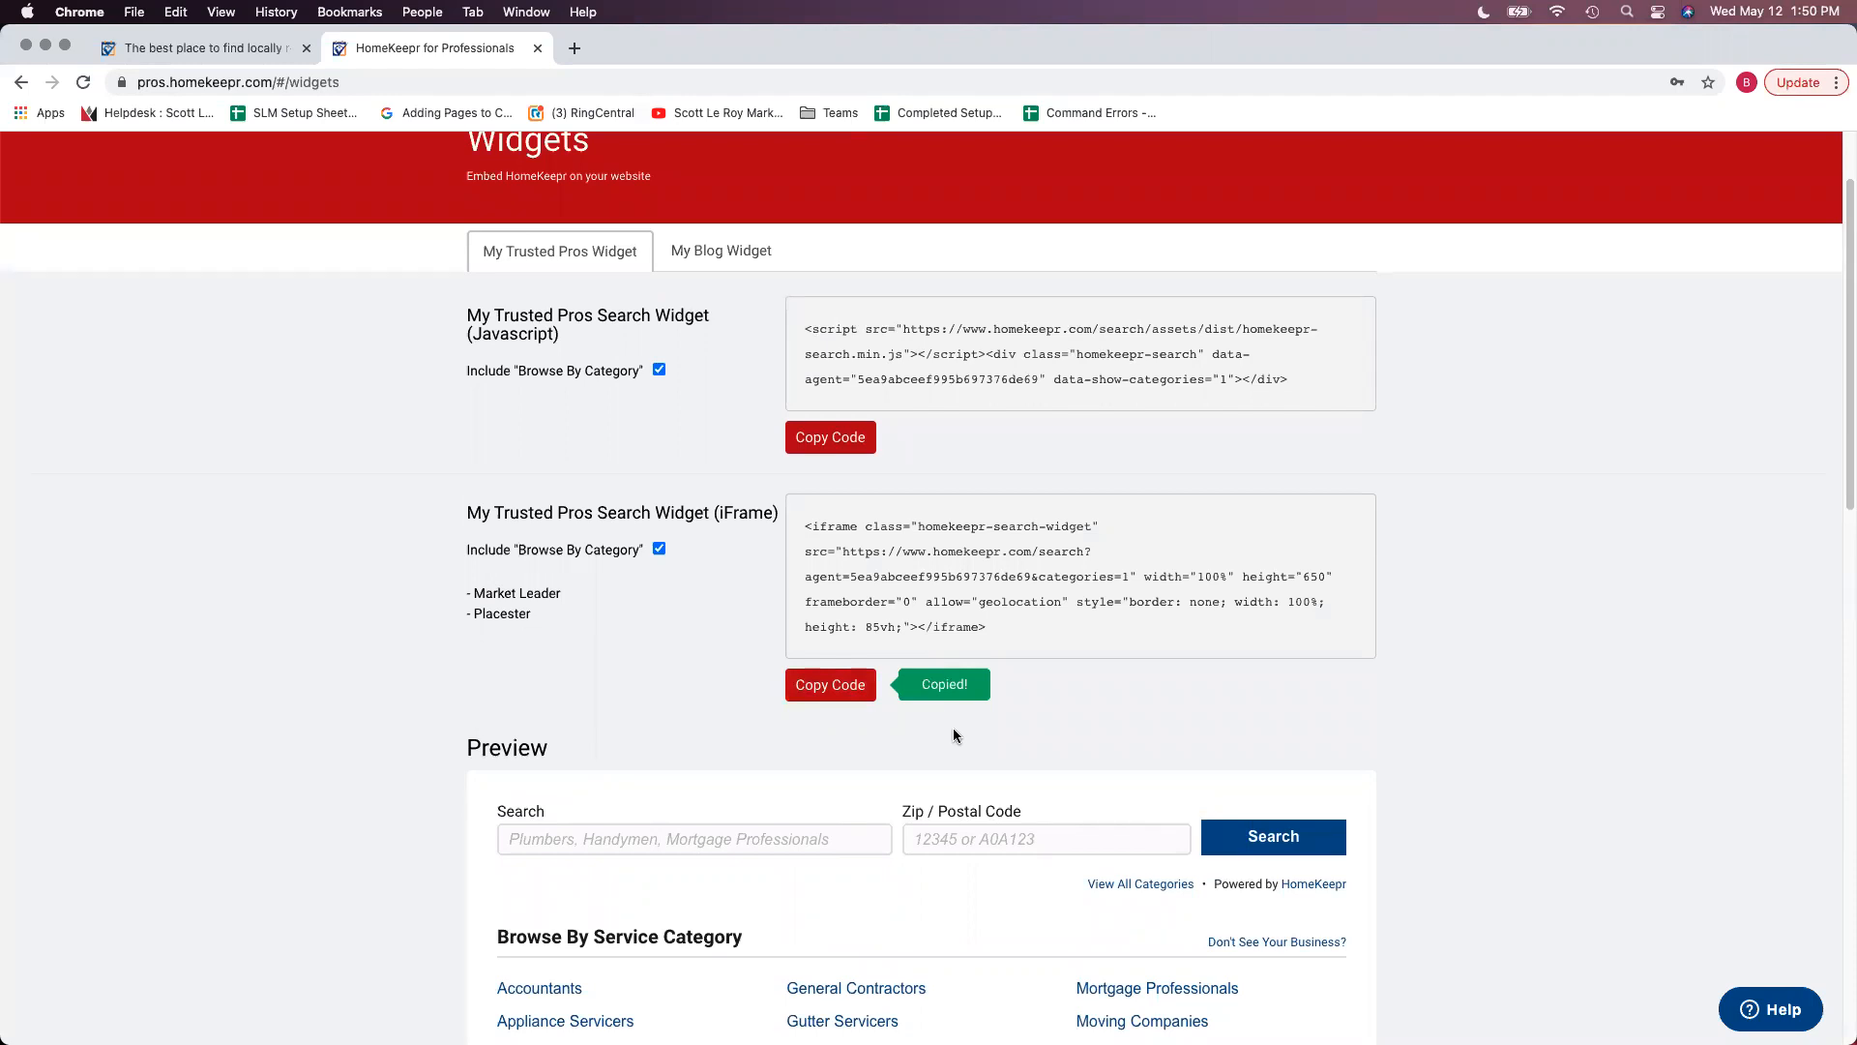
pyautogui.moveTo(803, 58); pyautogui.dragTo(1856, 174)
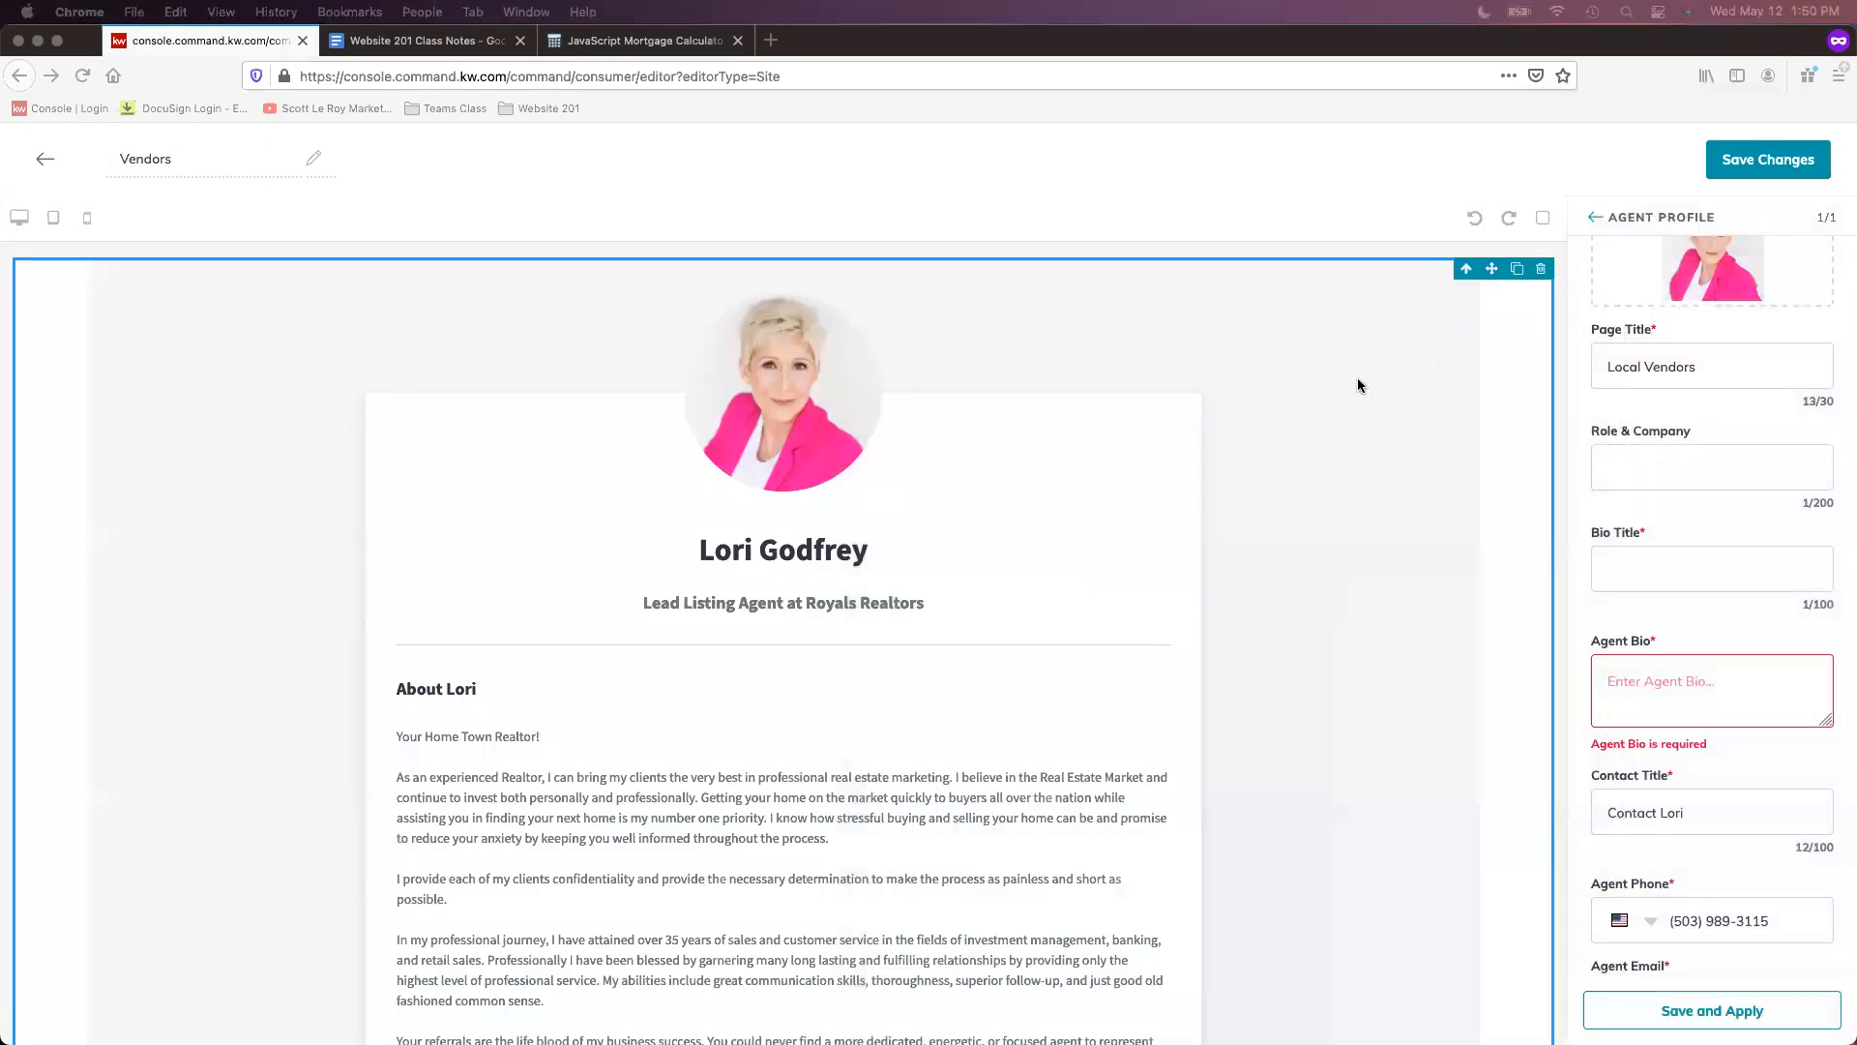
# - Paste the vendor search iFrame code into Agent Bio and apply it
pyautogui.click(1626, 679)
pyautogui.rightClick(1626, 677)
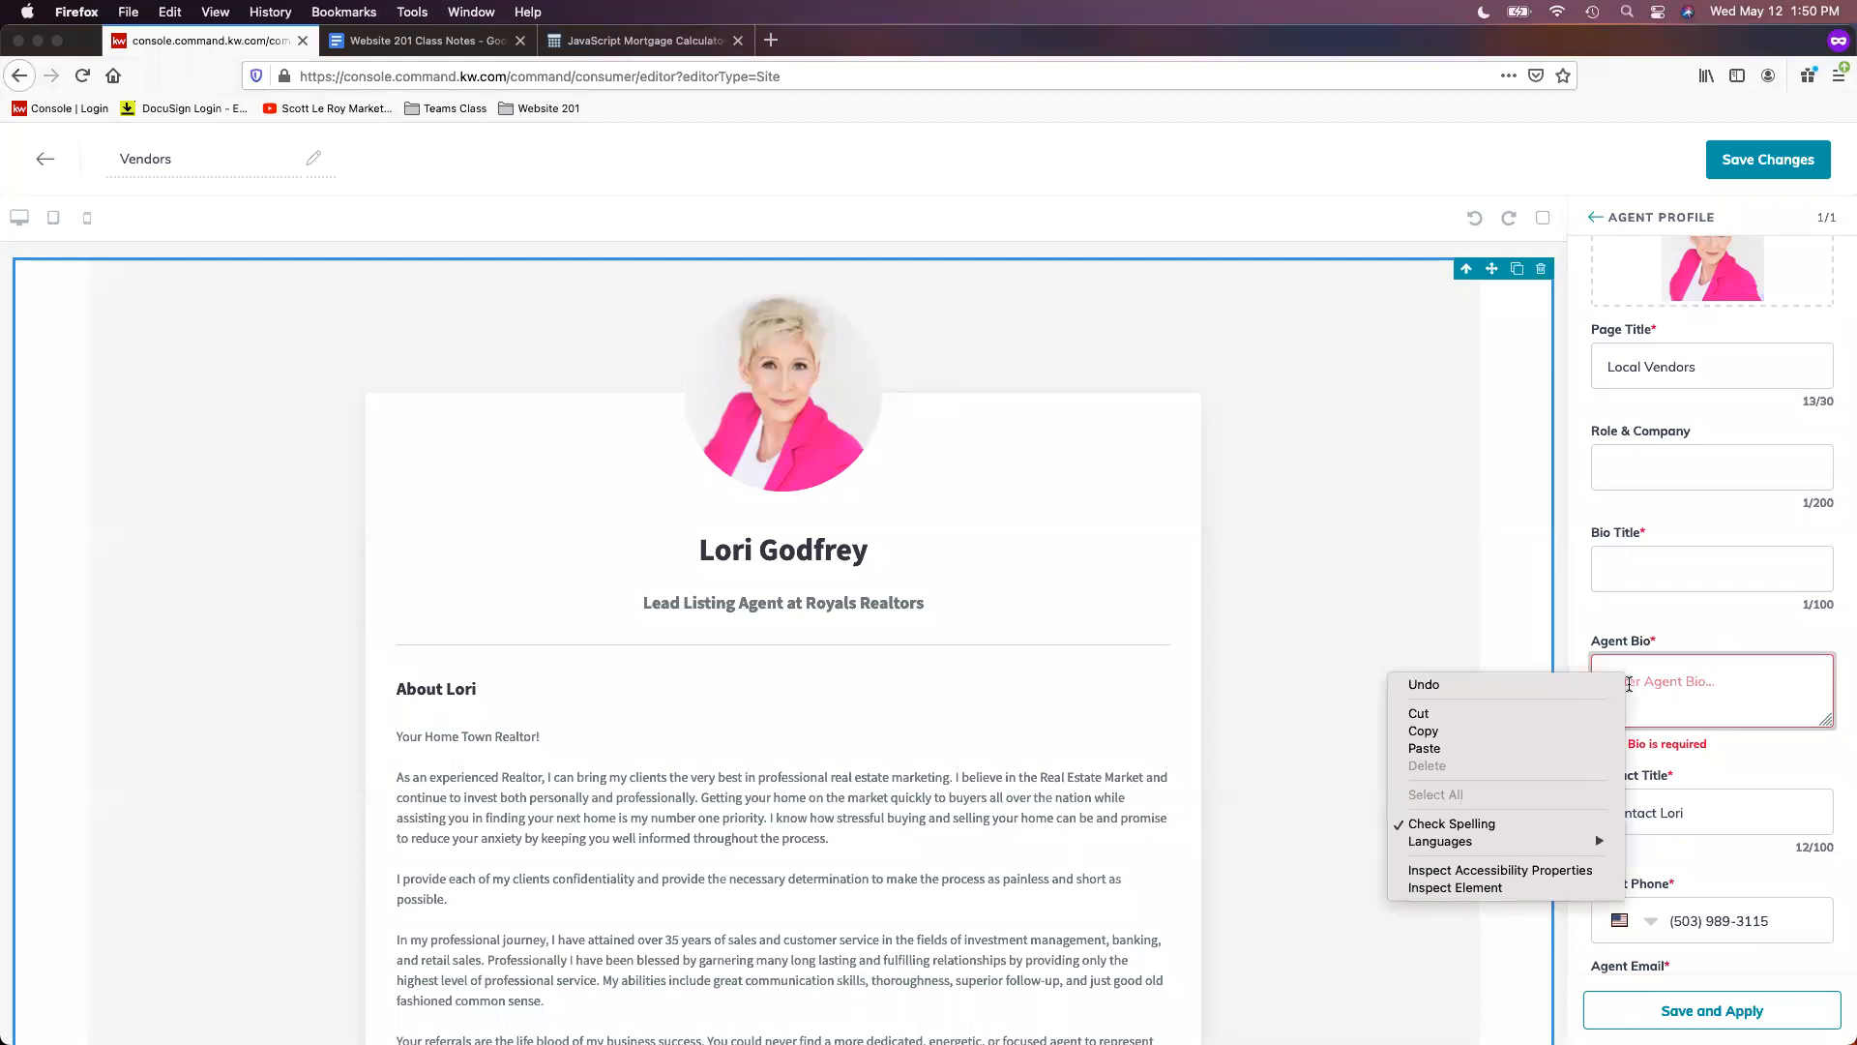
pyautogui.click(1424, 749)
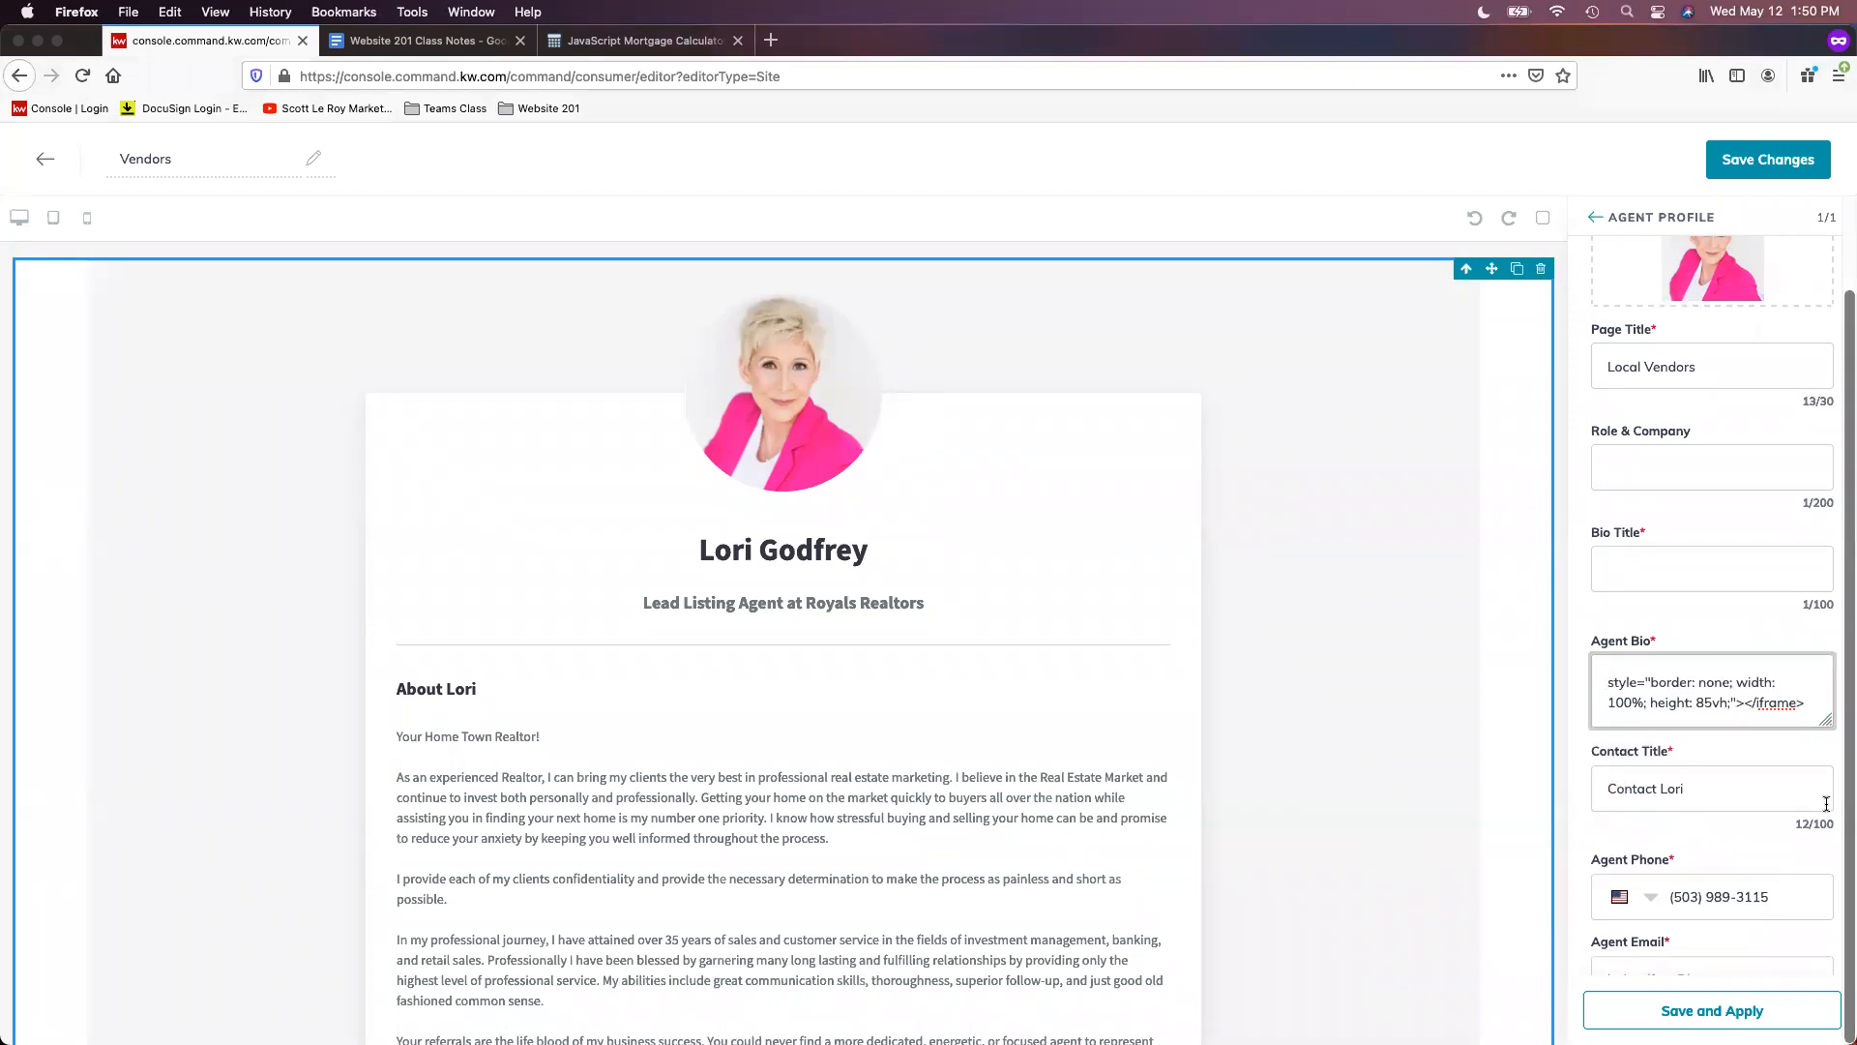
pyautogui.click(1730, 1019)
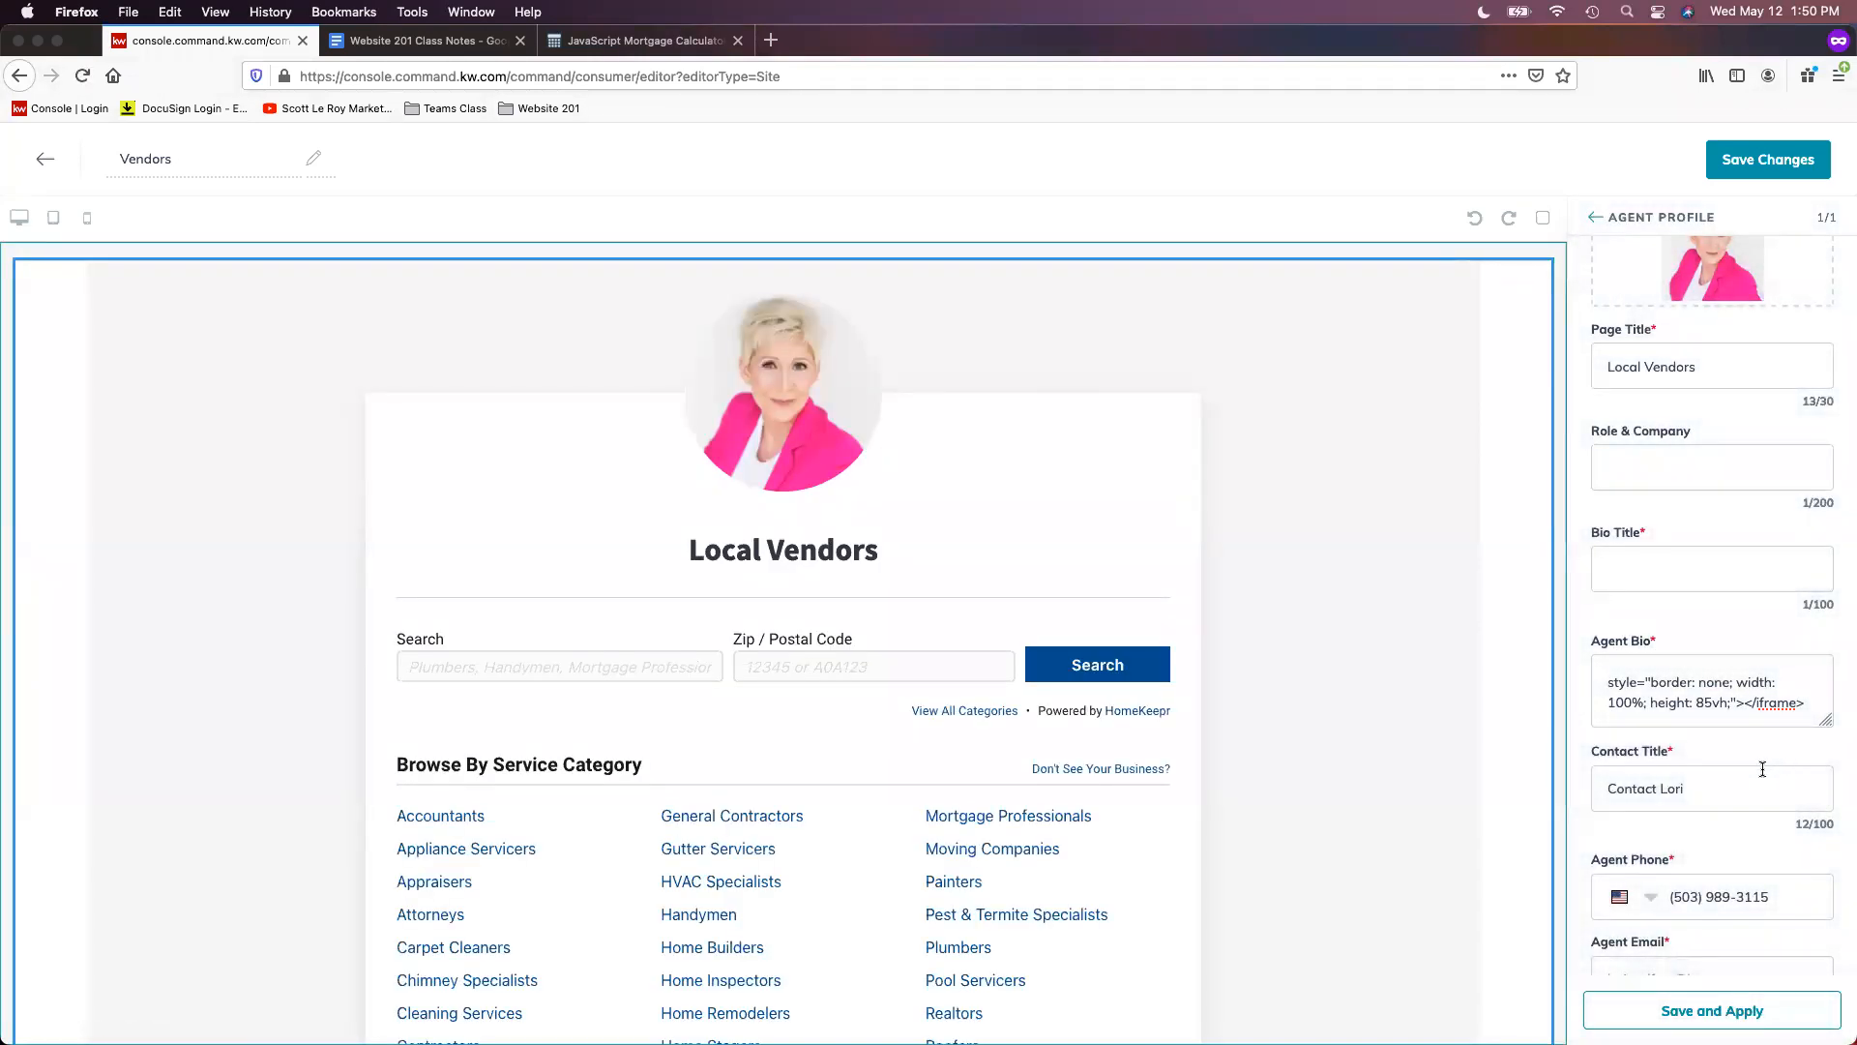
# - Save the Vendors page changes without publishing
pyautogui.scroll(-5, 1291, 759)
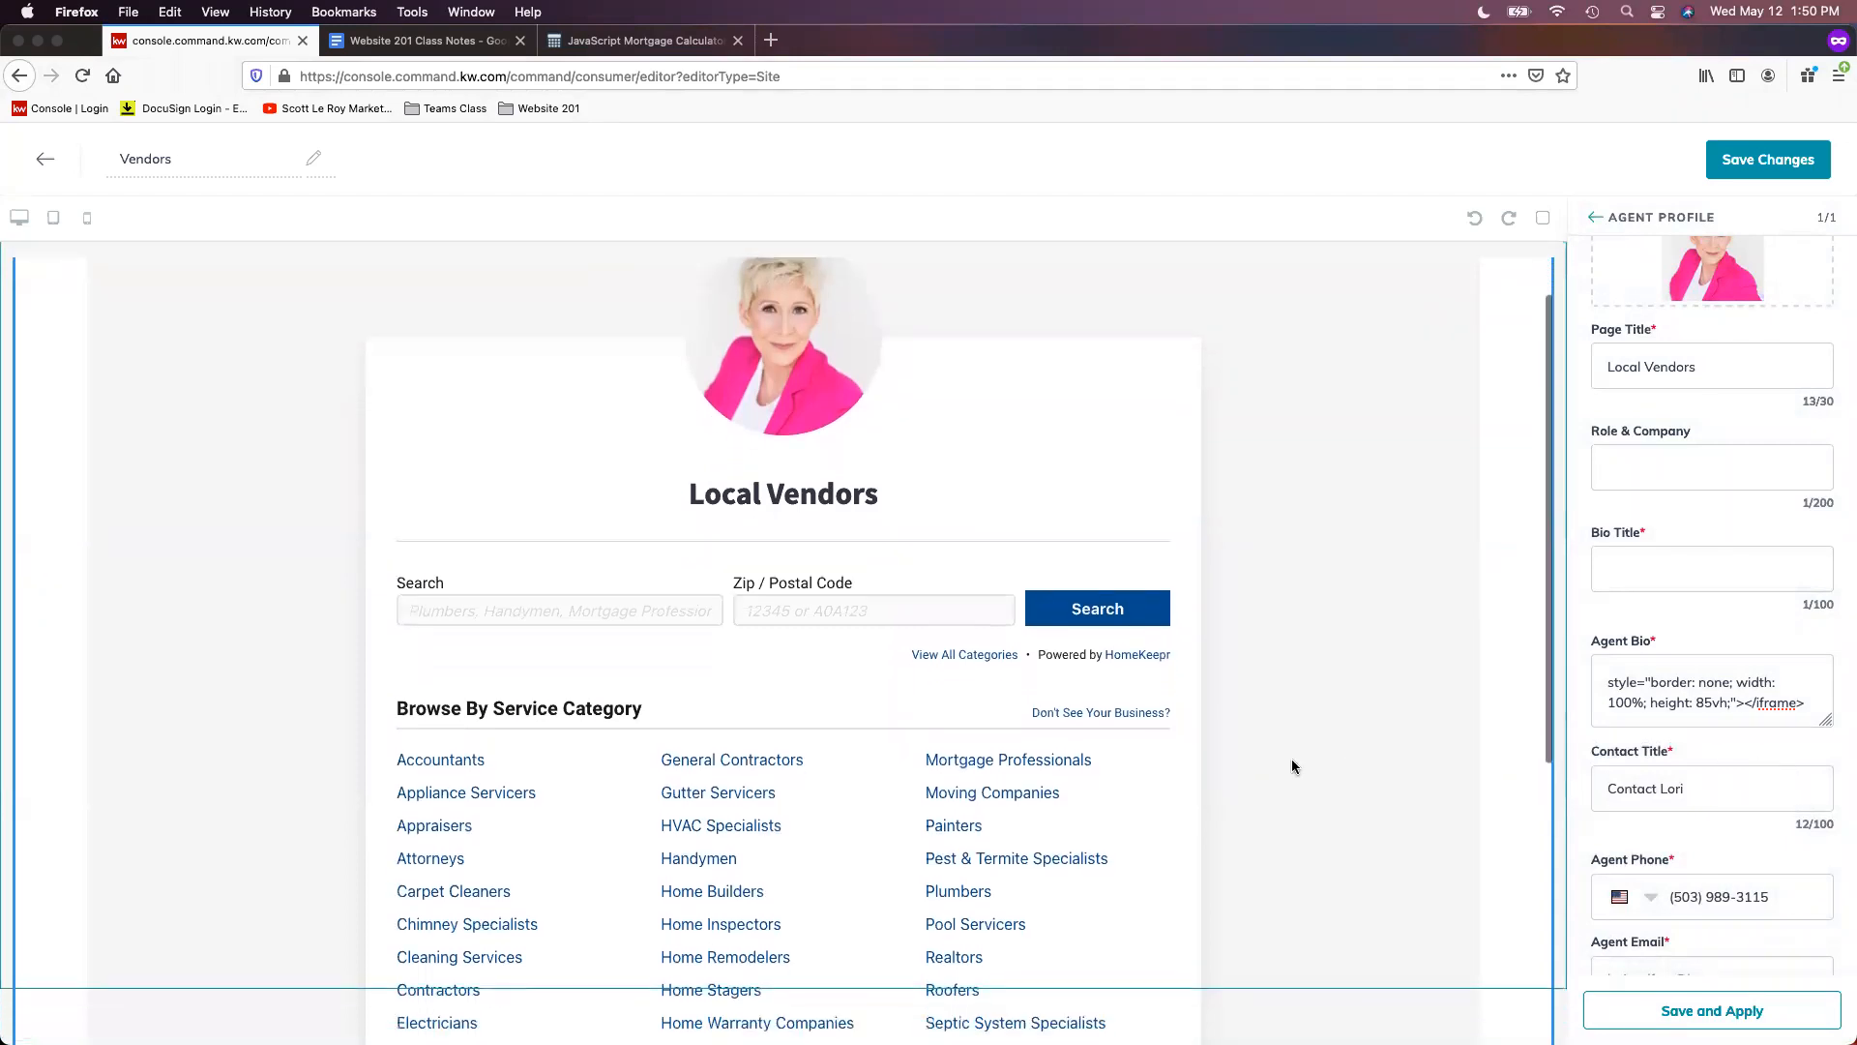
pyautogui.scroll(-3, 1292, 759)
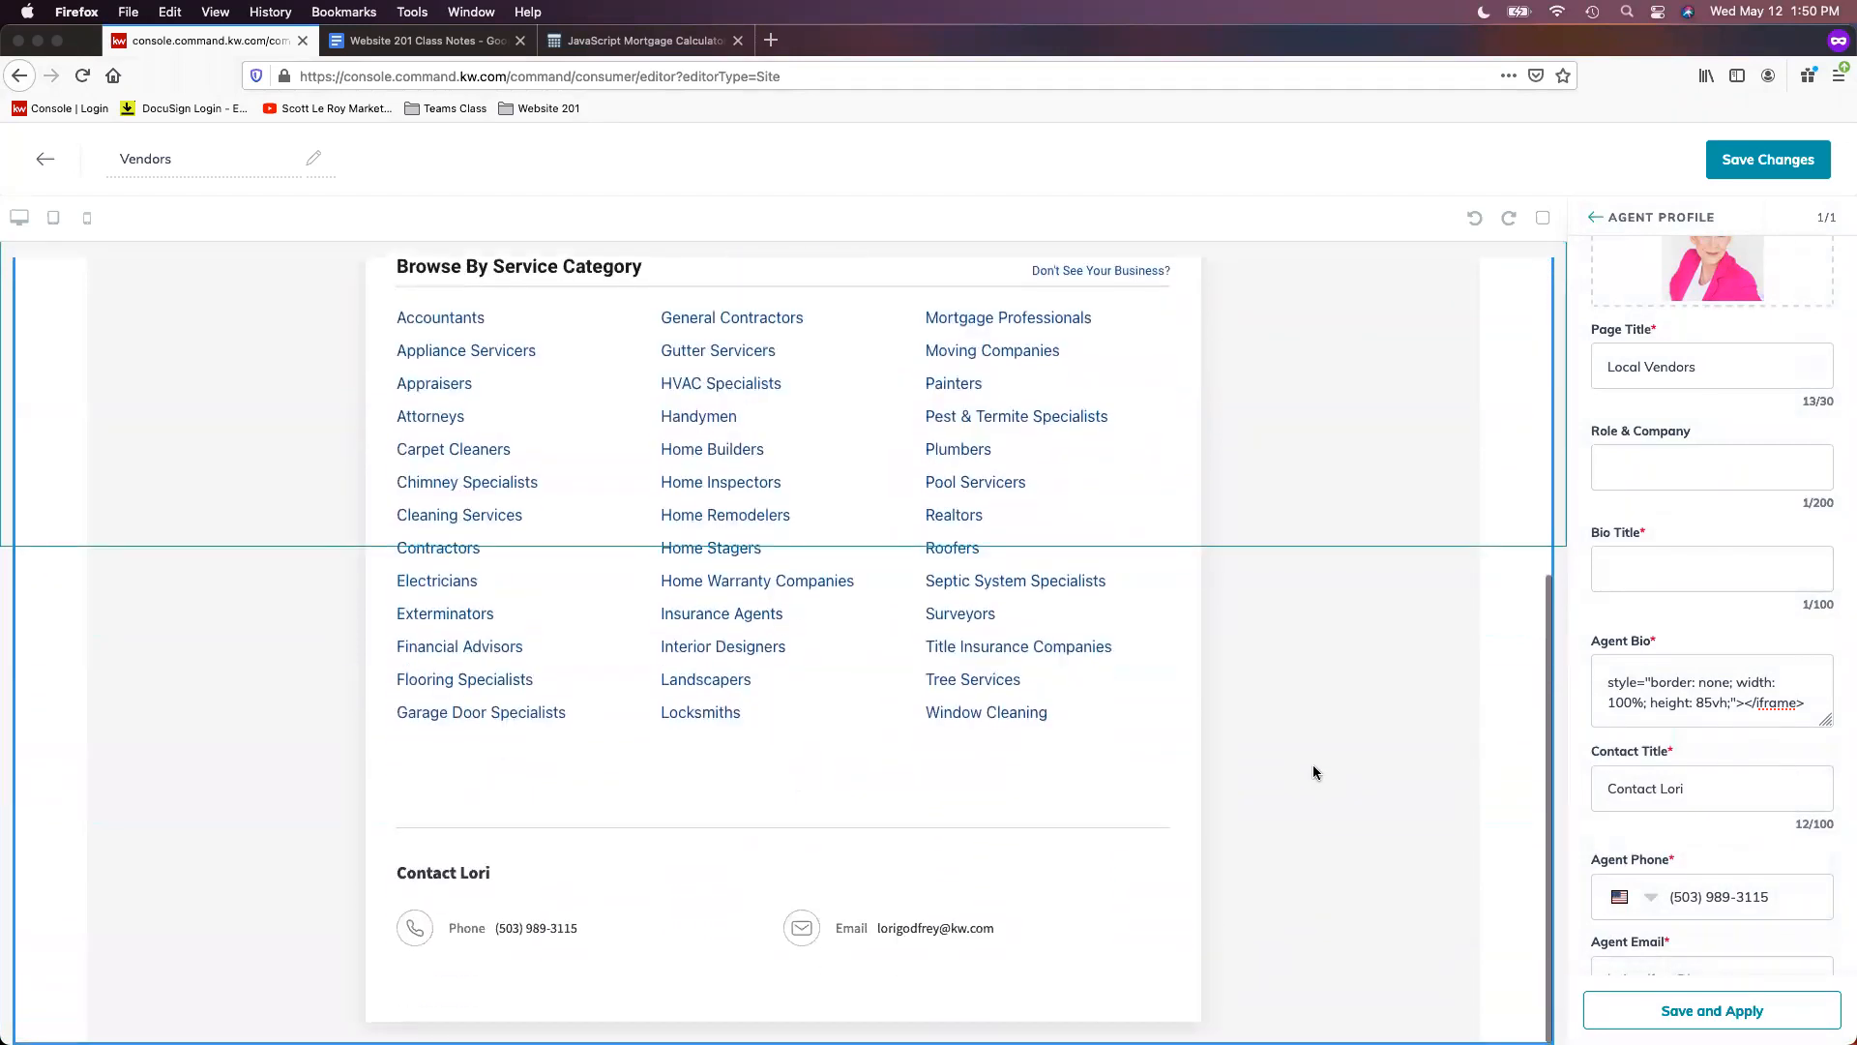
pyautogui.scroll(8, 1472, 789)
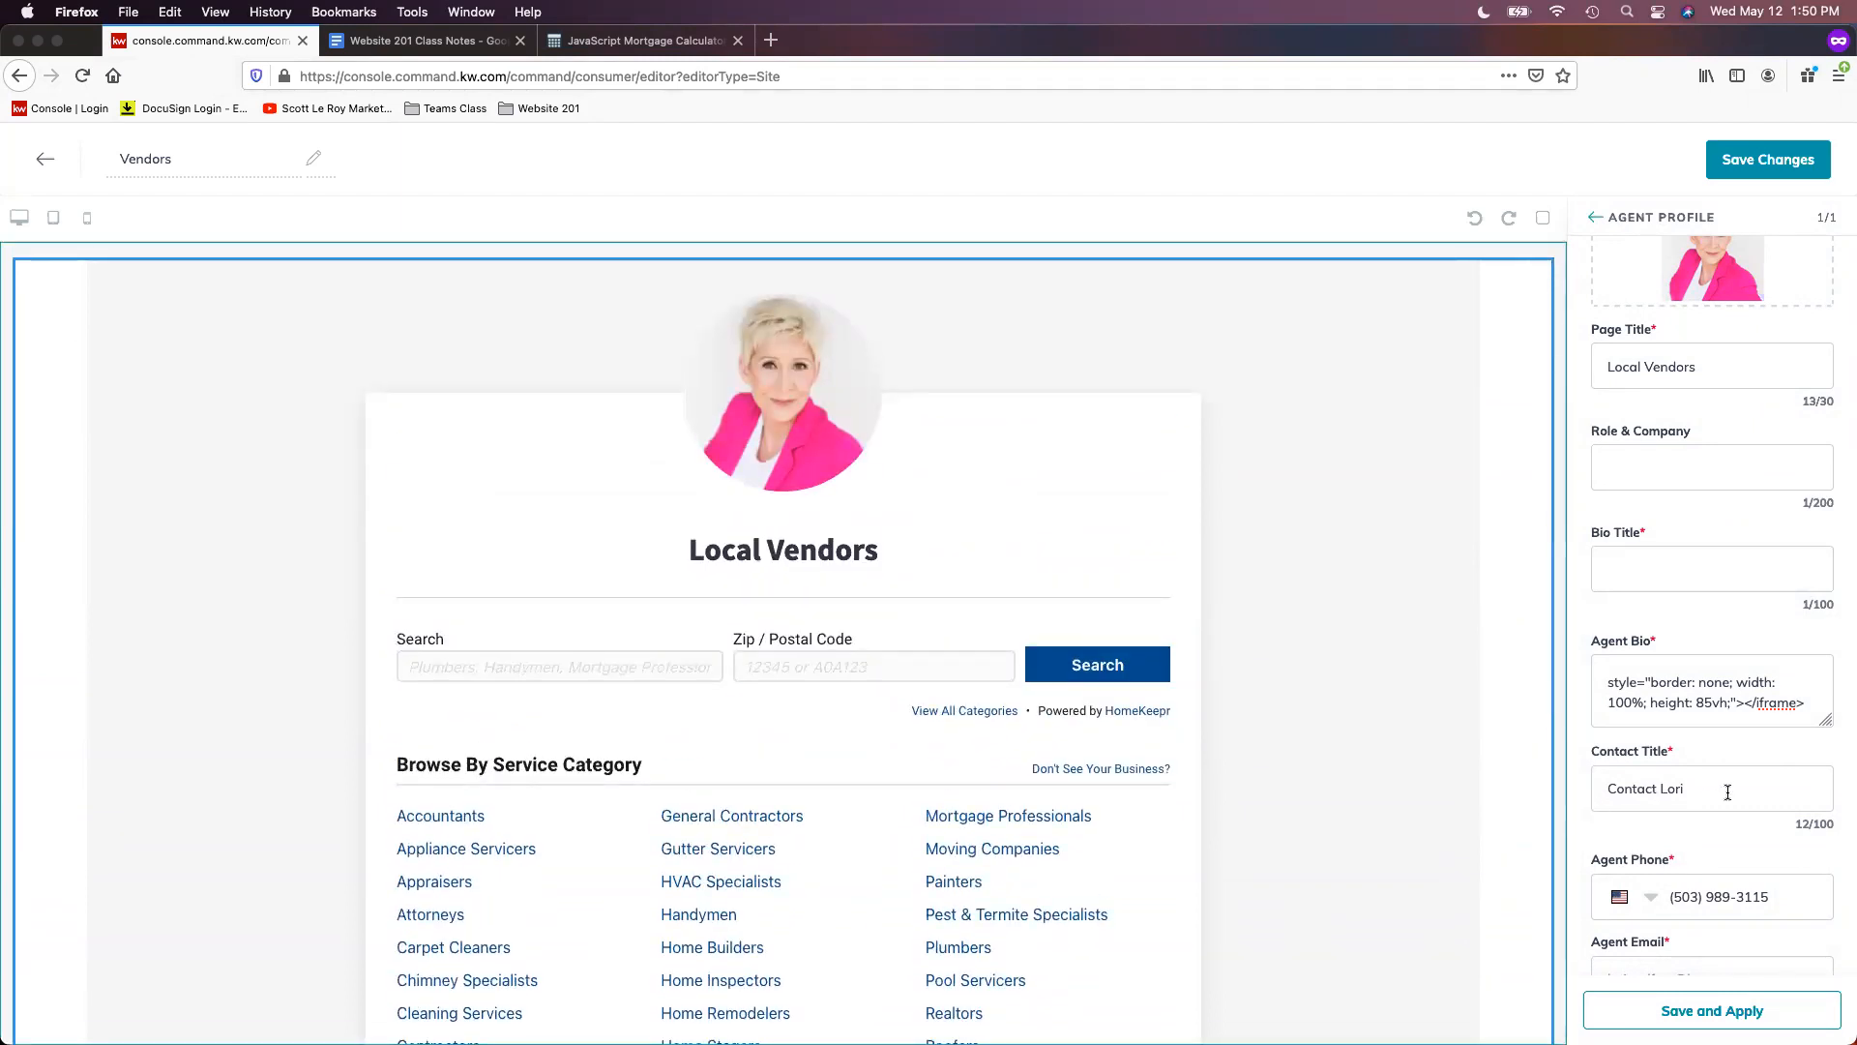
pyautogui.scroll(2, 1729, 789)
pyautogui.click(1818, 161)
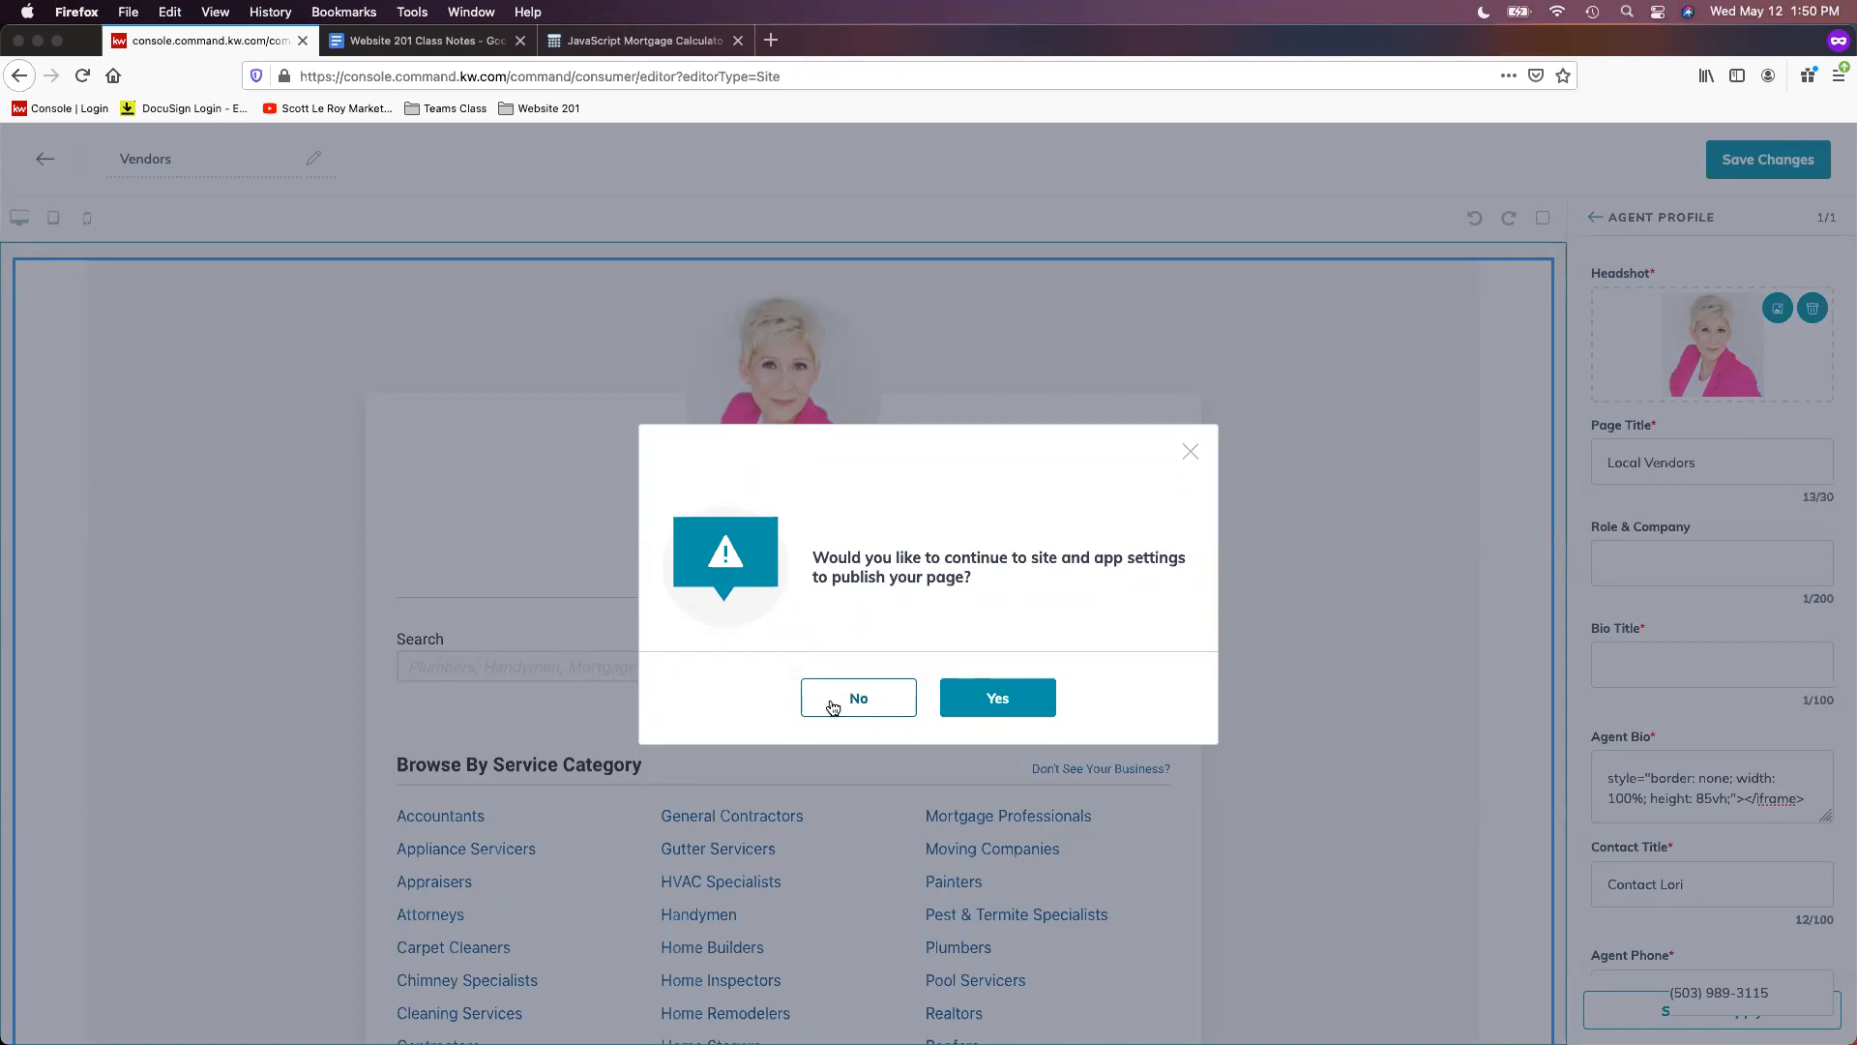
pyautogui.click(864, 707)
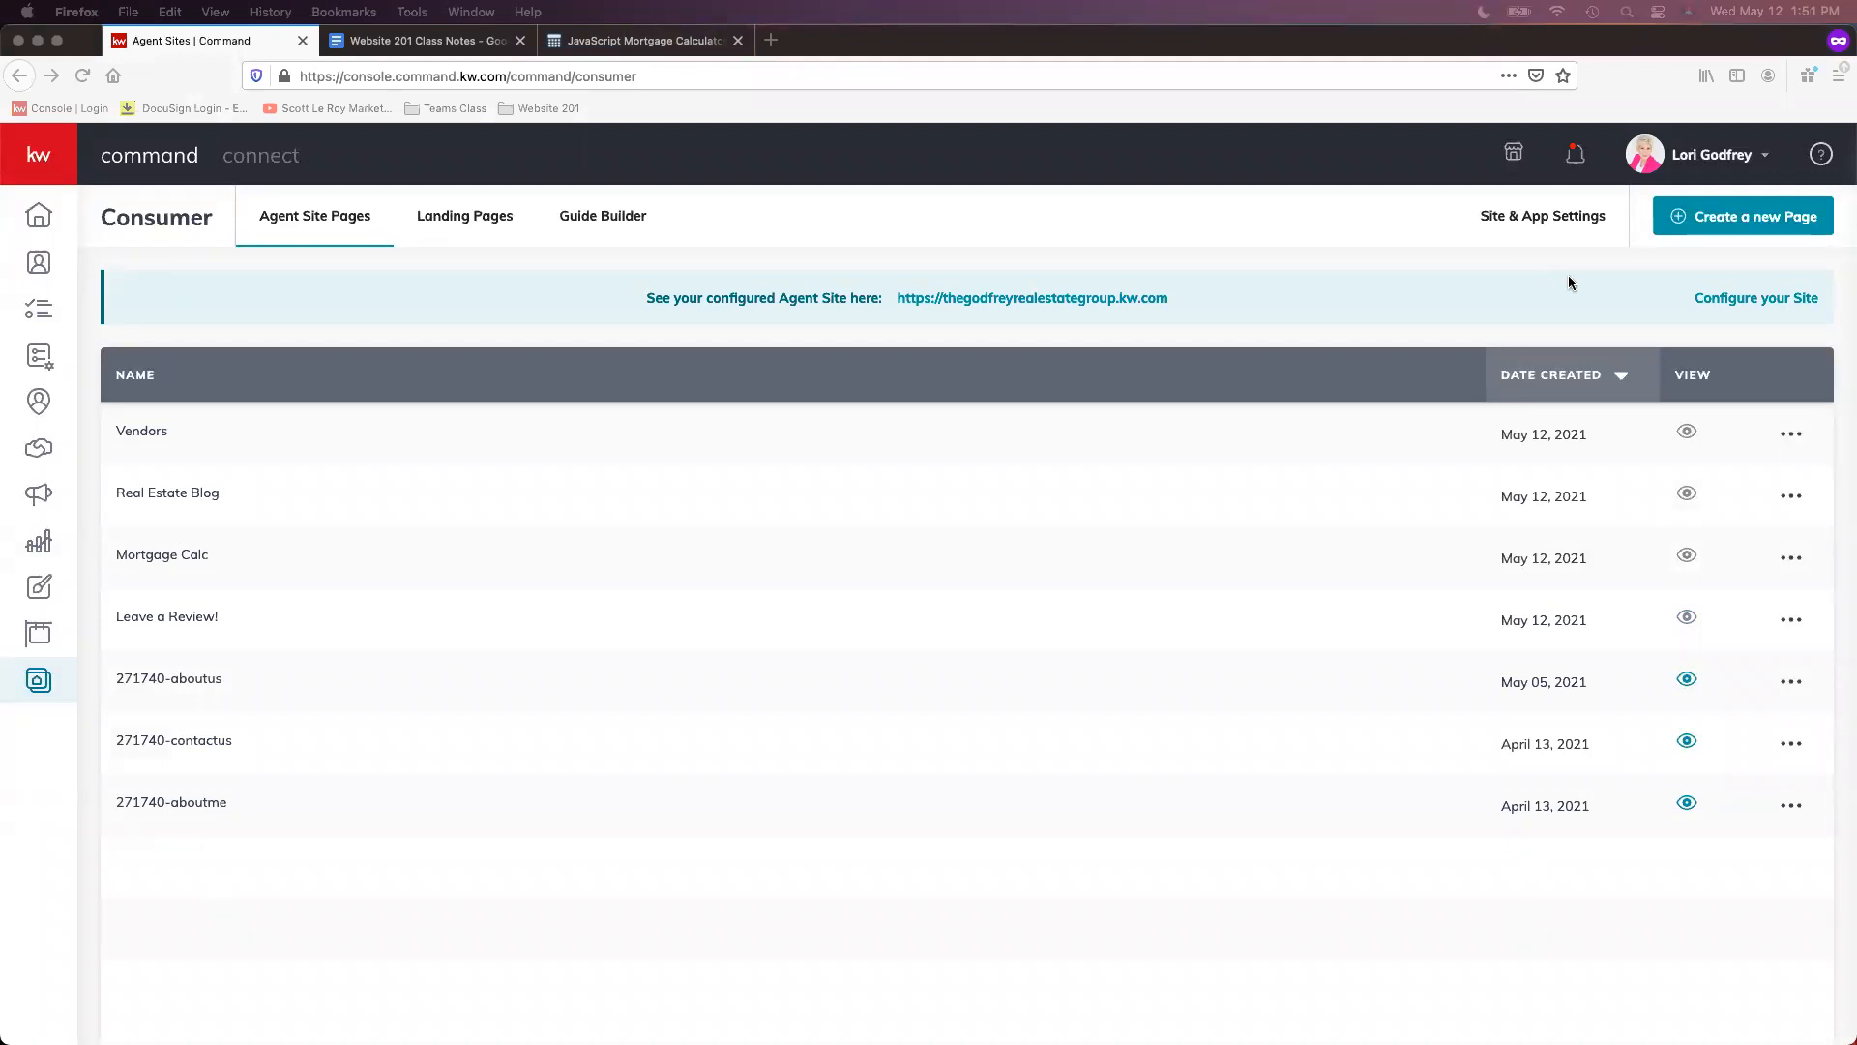
# - Create a new page on the agent site and name it 'Schools'
pyautogui.click(1732, 224)
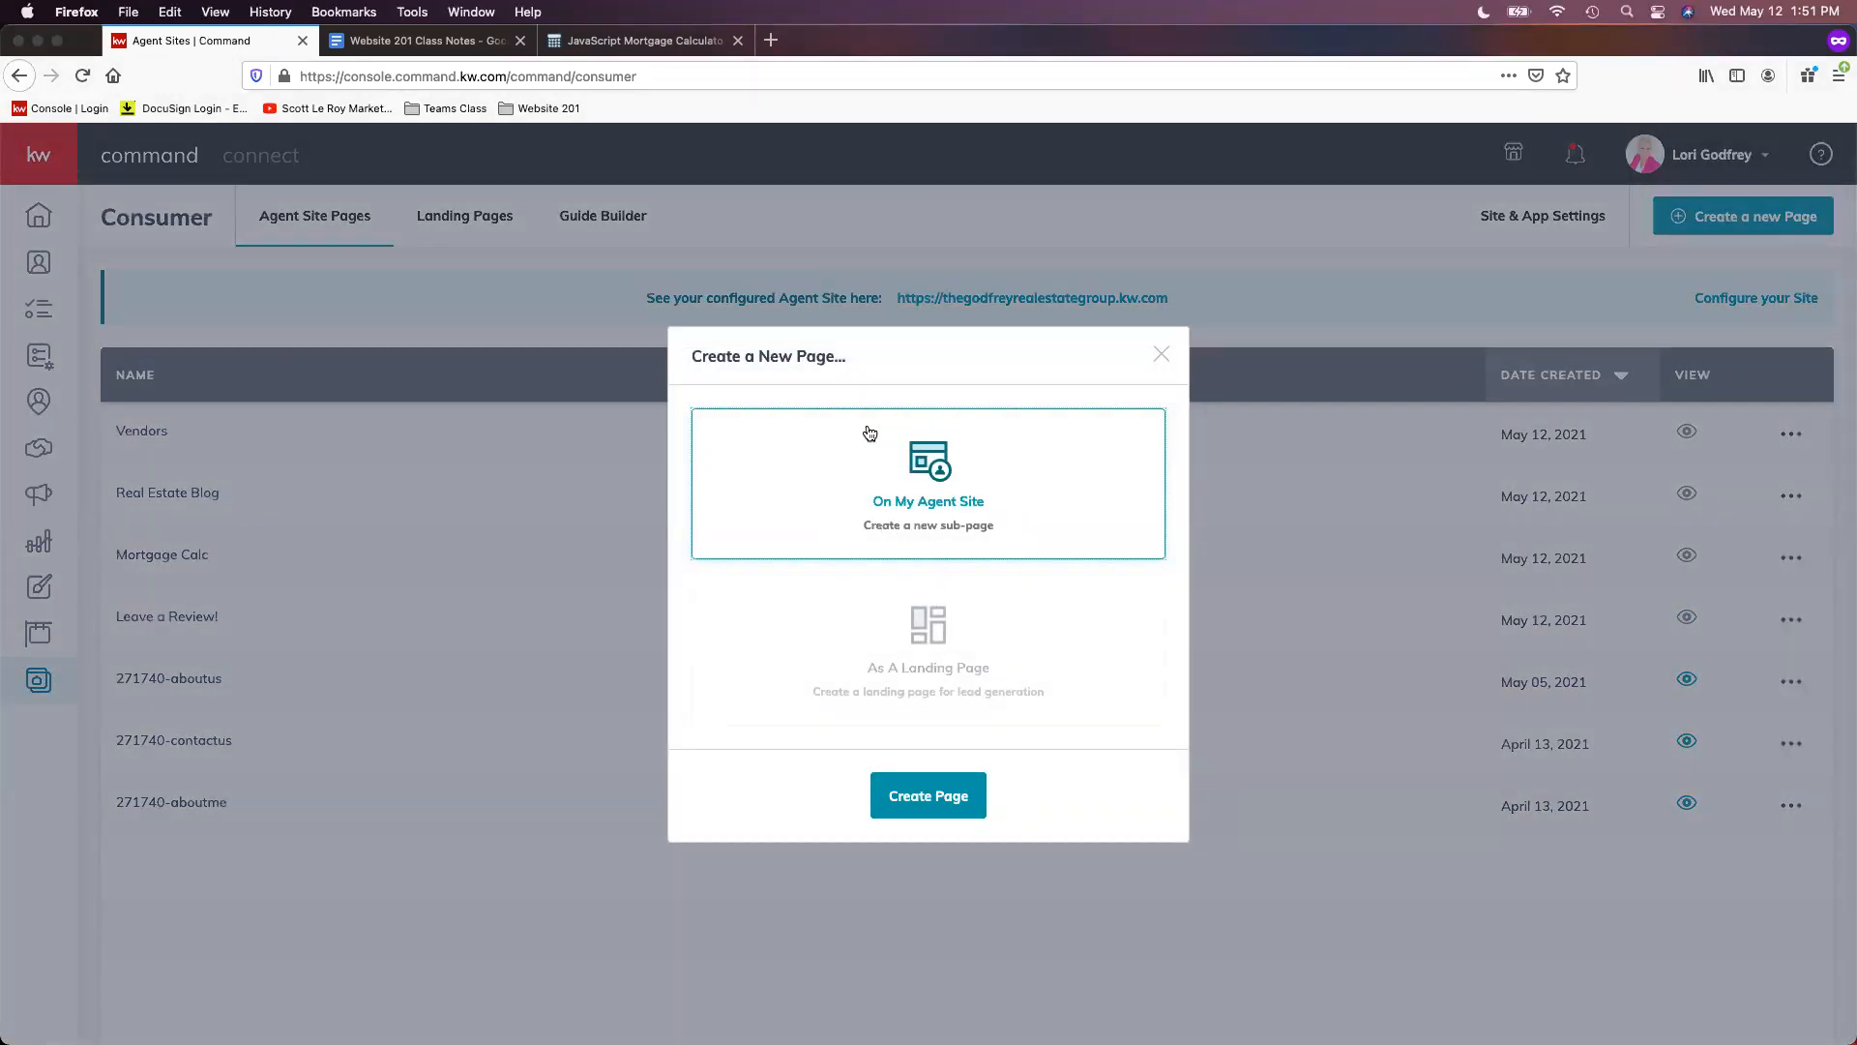
pyautogui.click(971, 804)
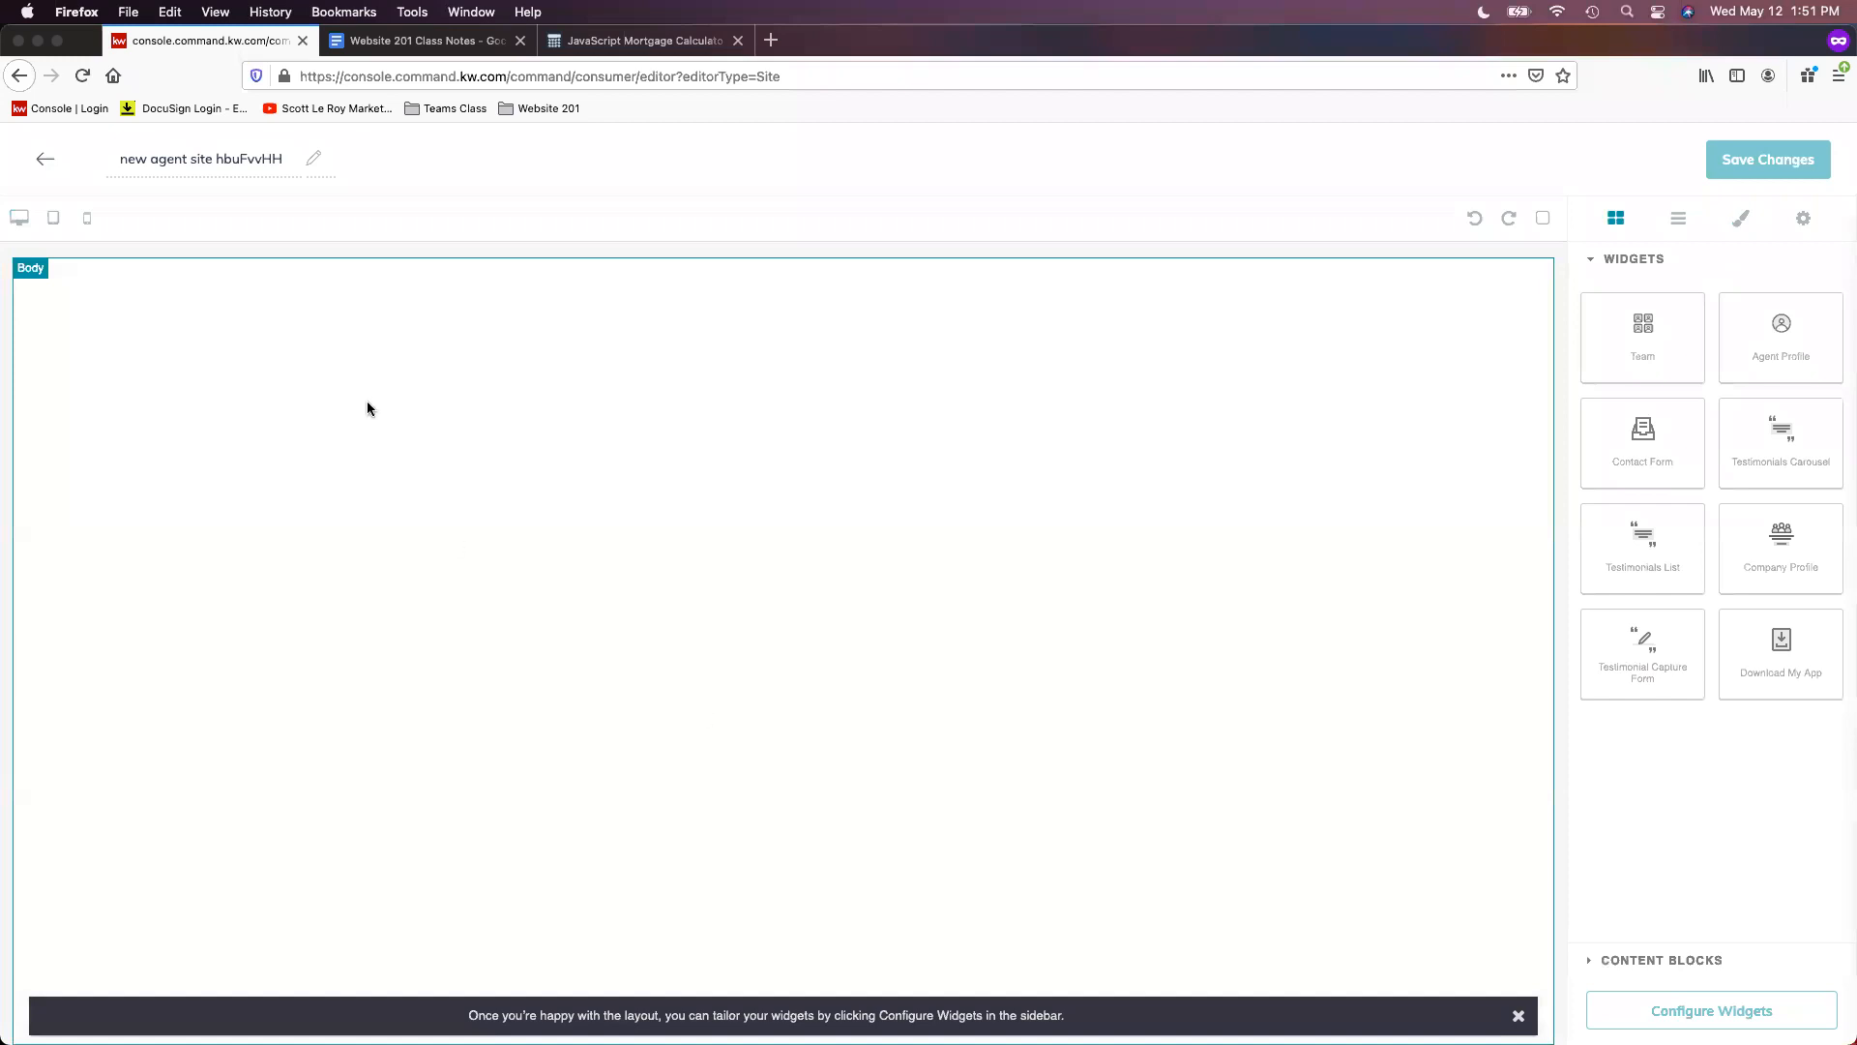
pyautogui.doubleClick(213, 159)
pyautogui.click(213, 159)
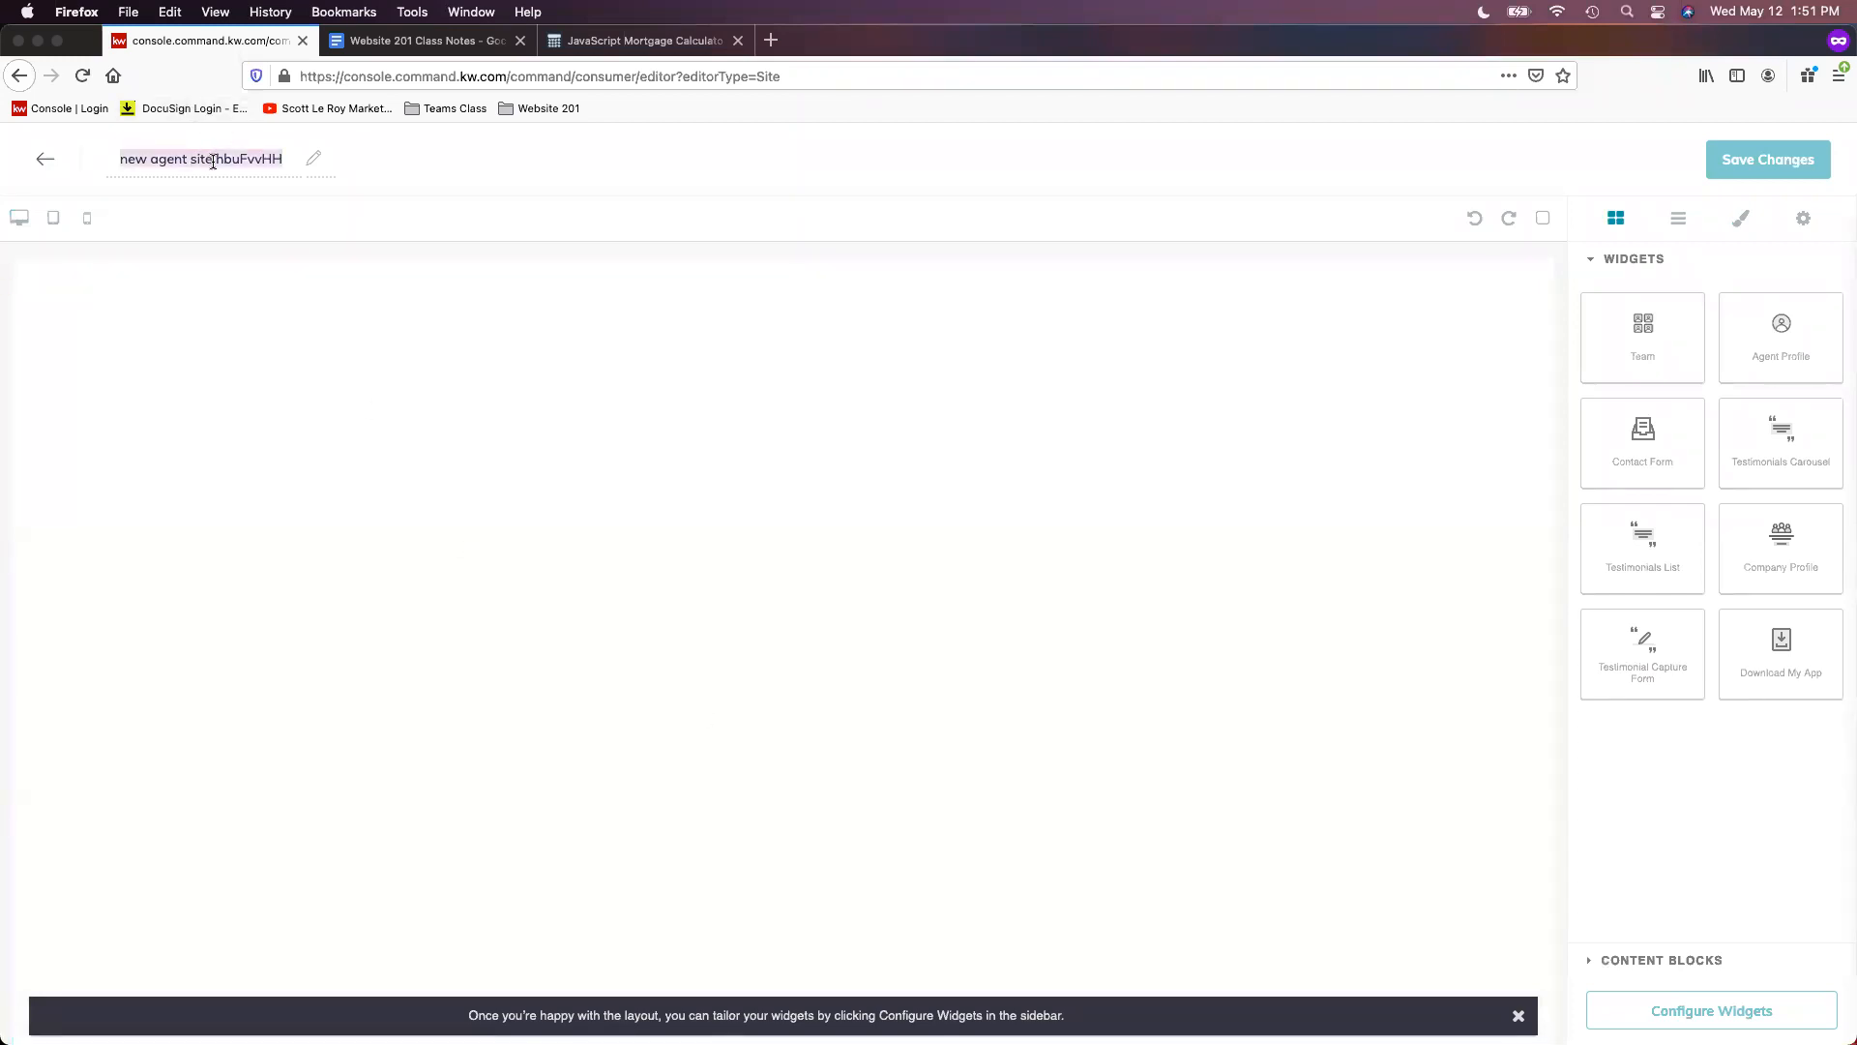
pyautogui.write('As')
pyautogui.press('BackSpace')
pyautogui.press('BackSpace')
pyautogui.write('Schools')
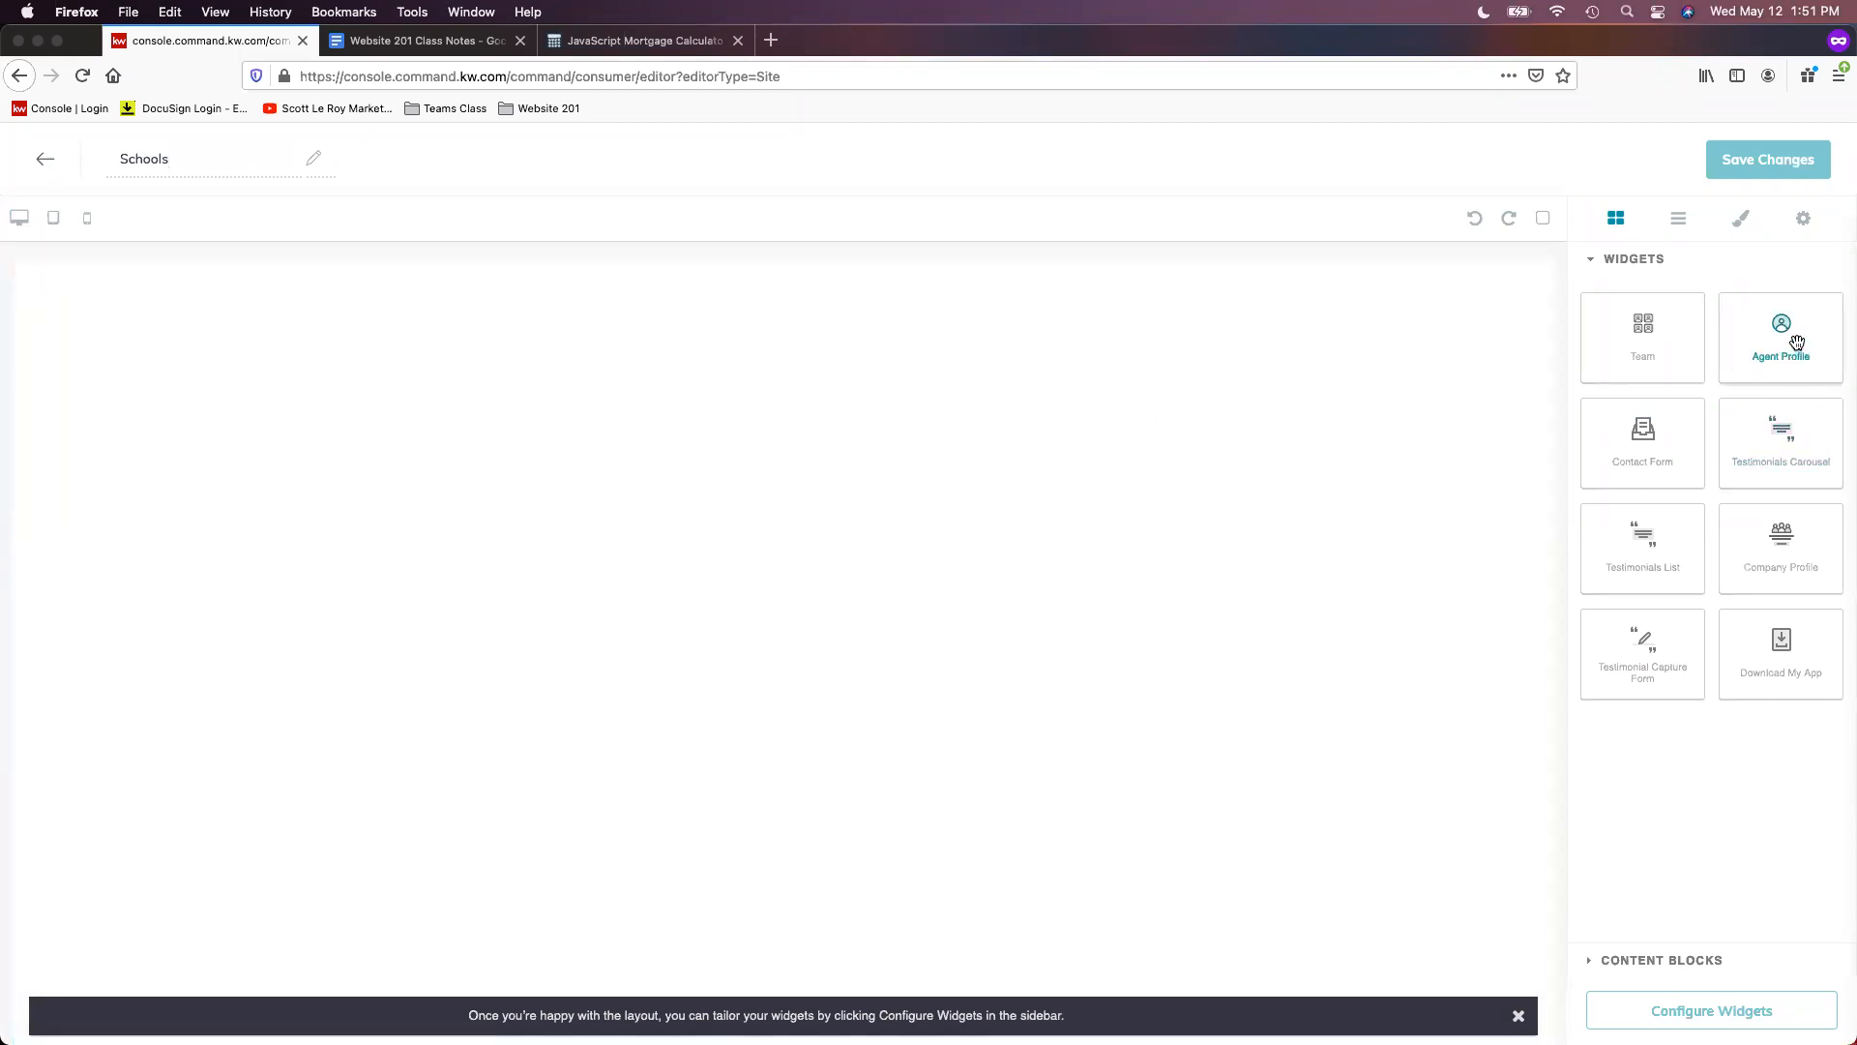
# - Add the Agent Profile widget to the Schools page and open its settings form
pyautogui.moveTo(1792, 336); pyautogui.dragTo(833, 338)
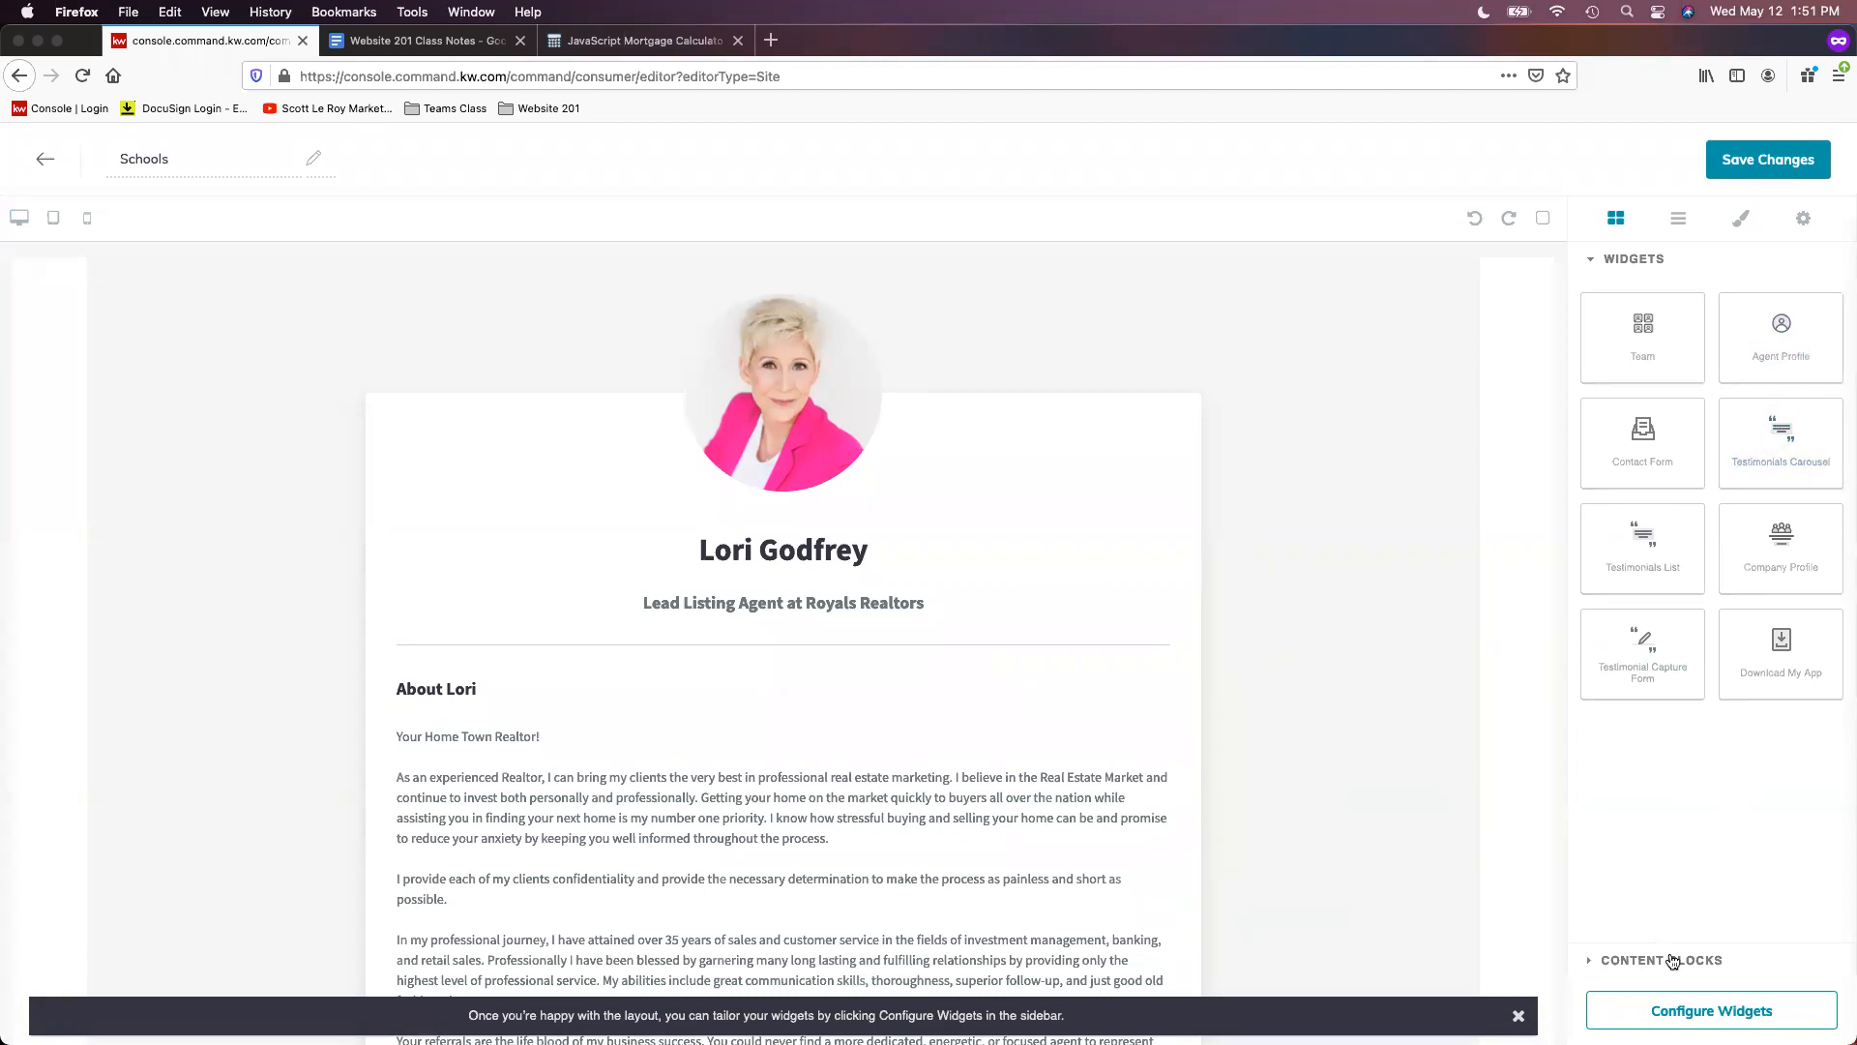
pyautogui.click(1714, 1012)
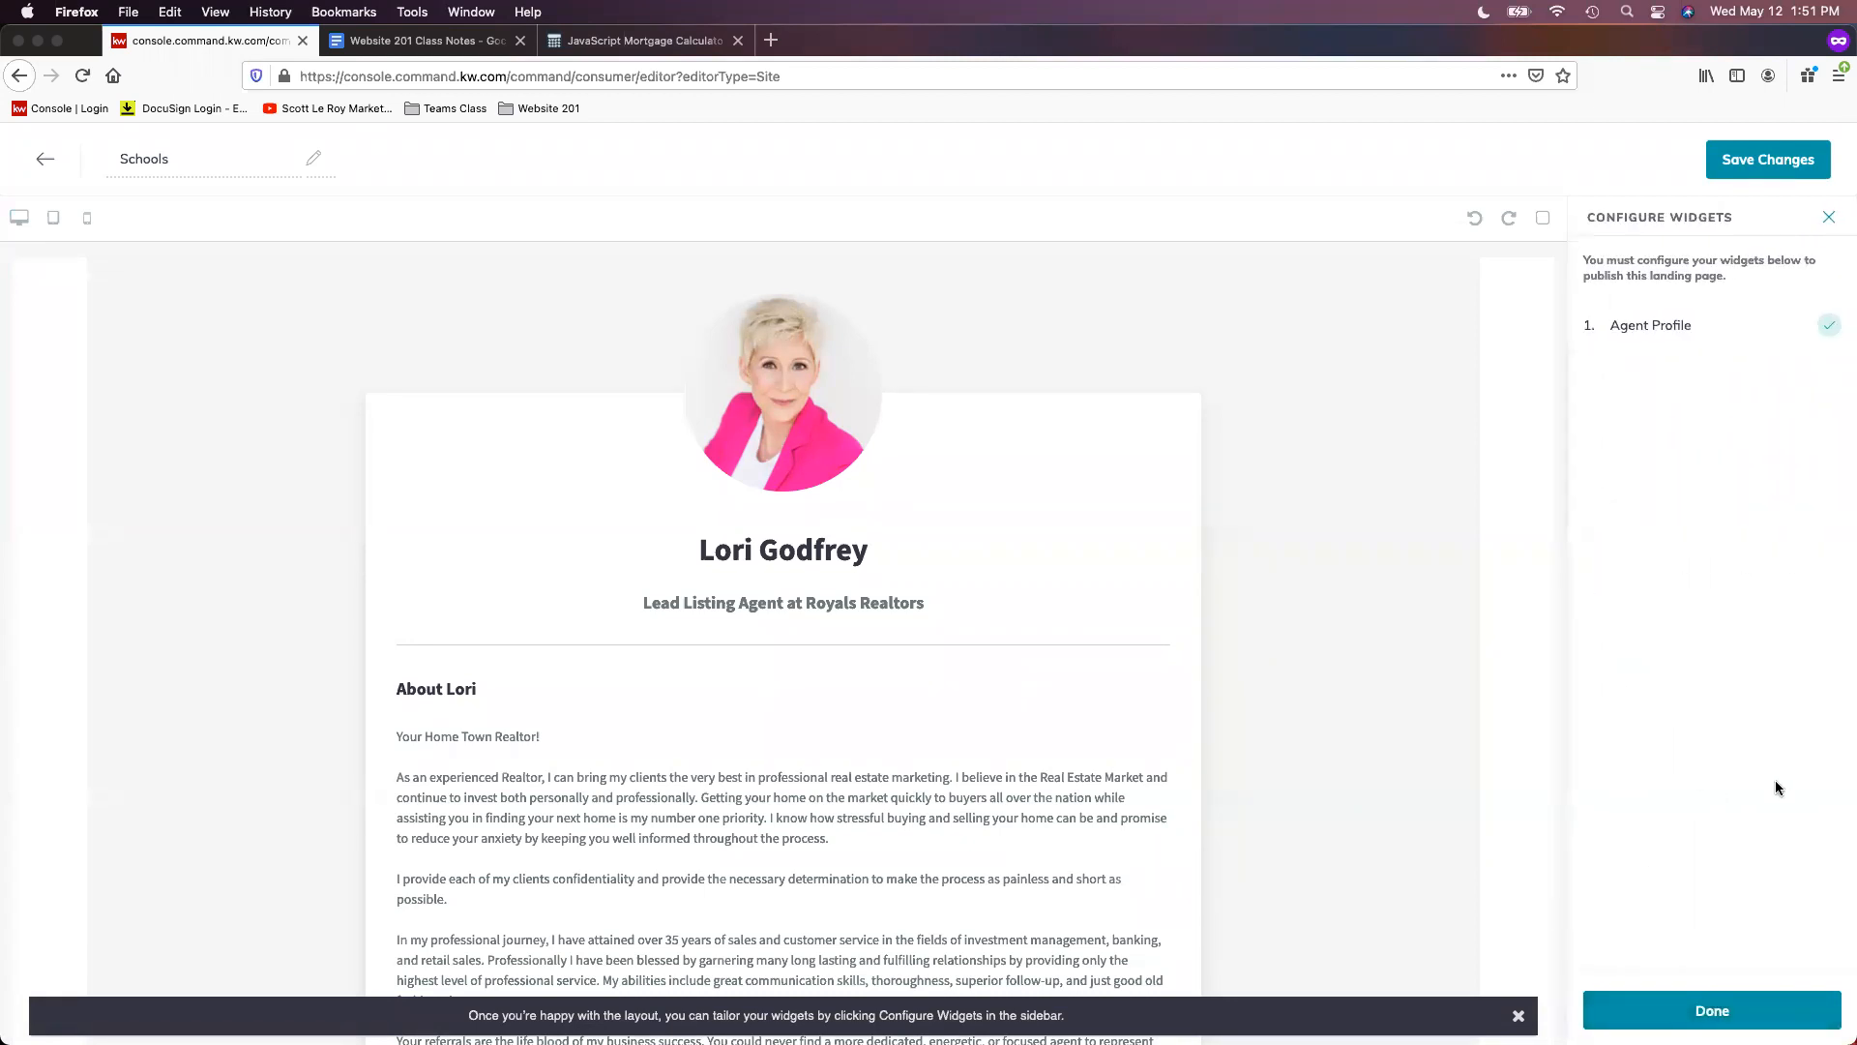
pyautogui.click(1689, 325)
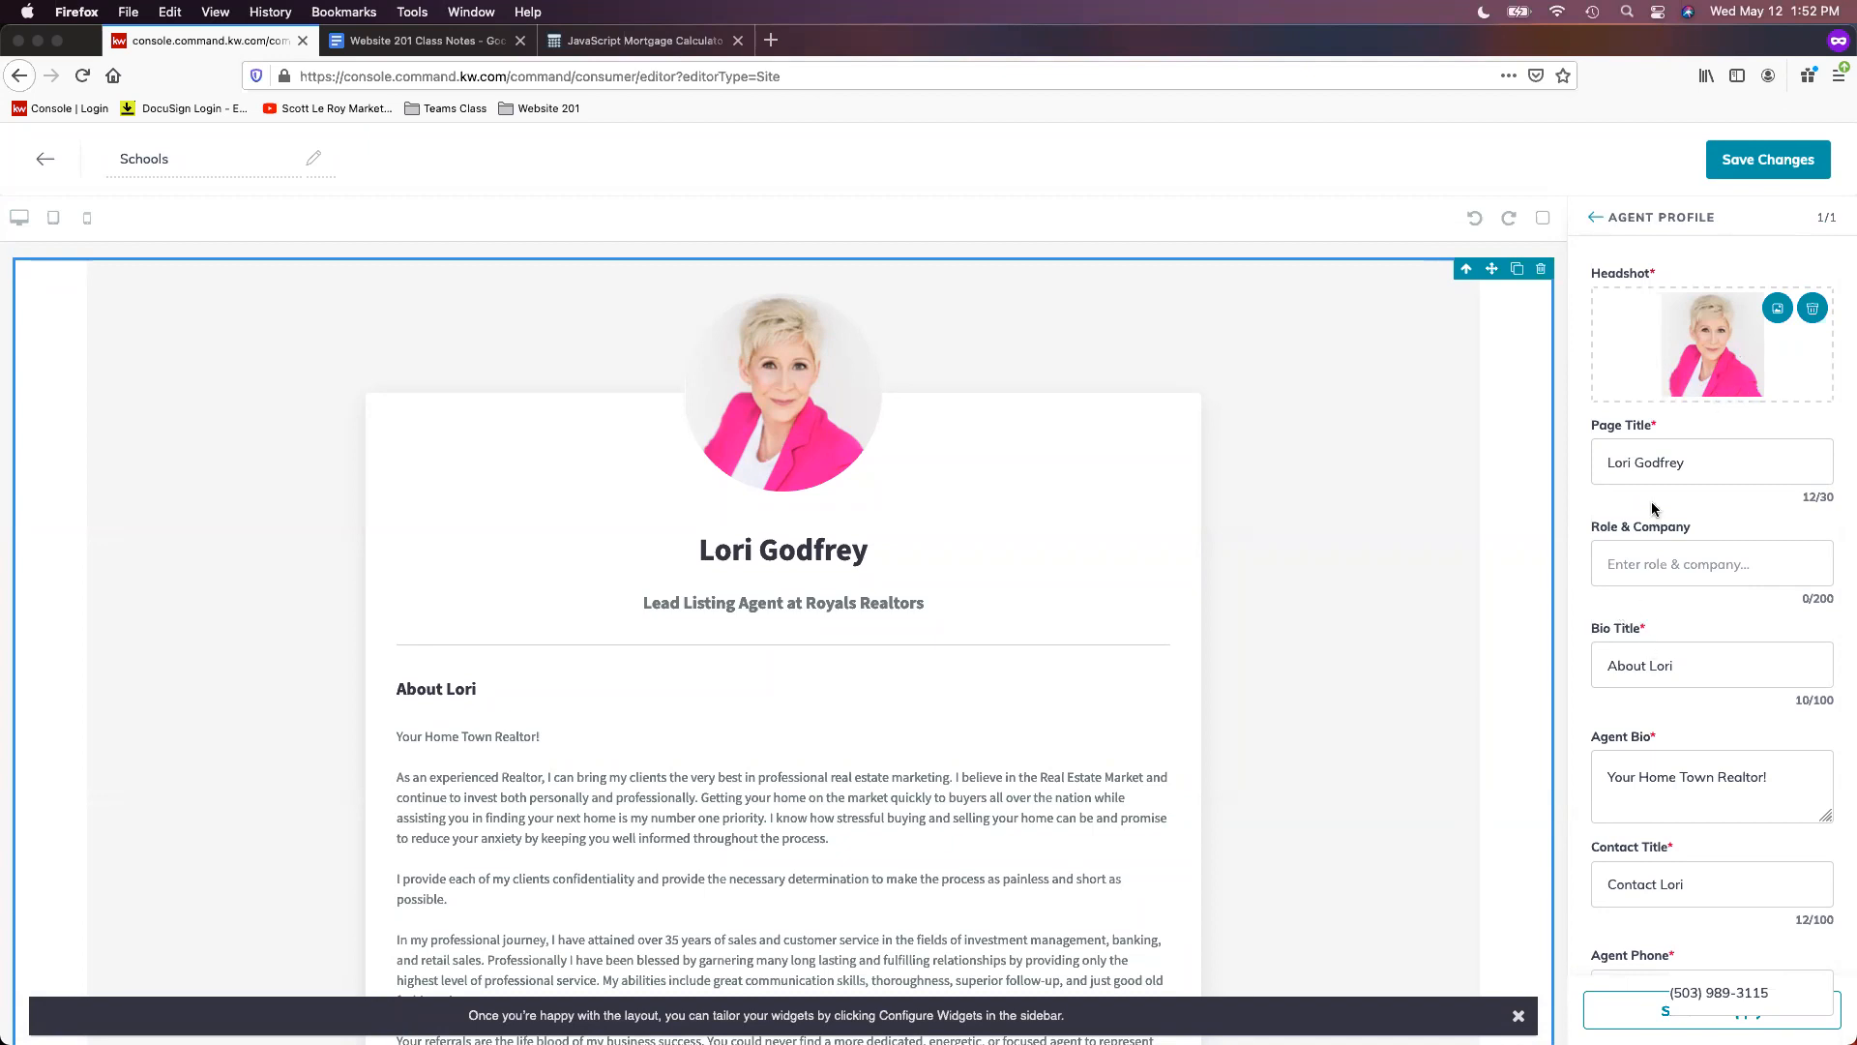
# - Set Page Title to 'Local School Search' and Role & Company to 'Find local schools in your area!'
pyautogui.click(1695, 461)
pyautogui.tripleClick(1711, 460)
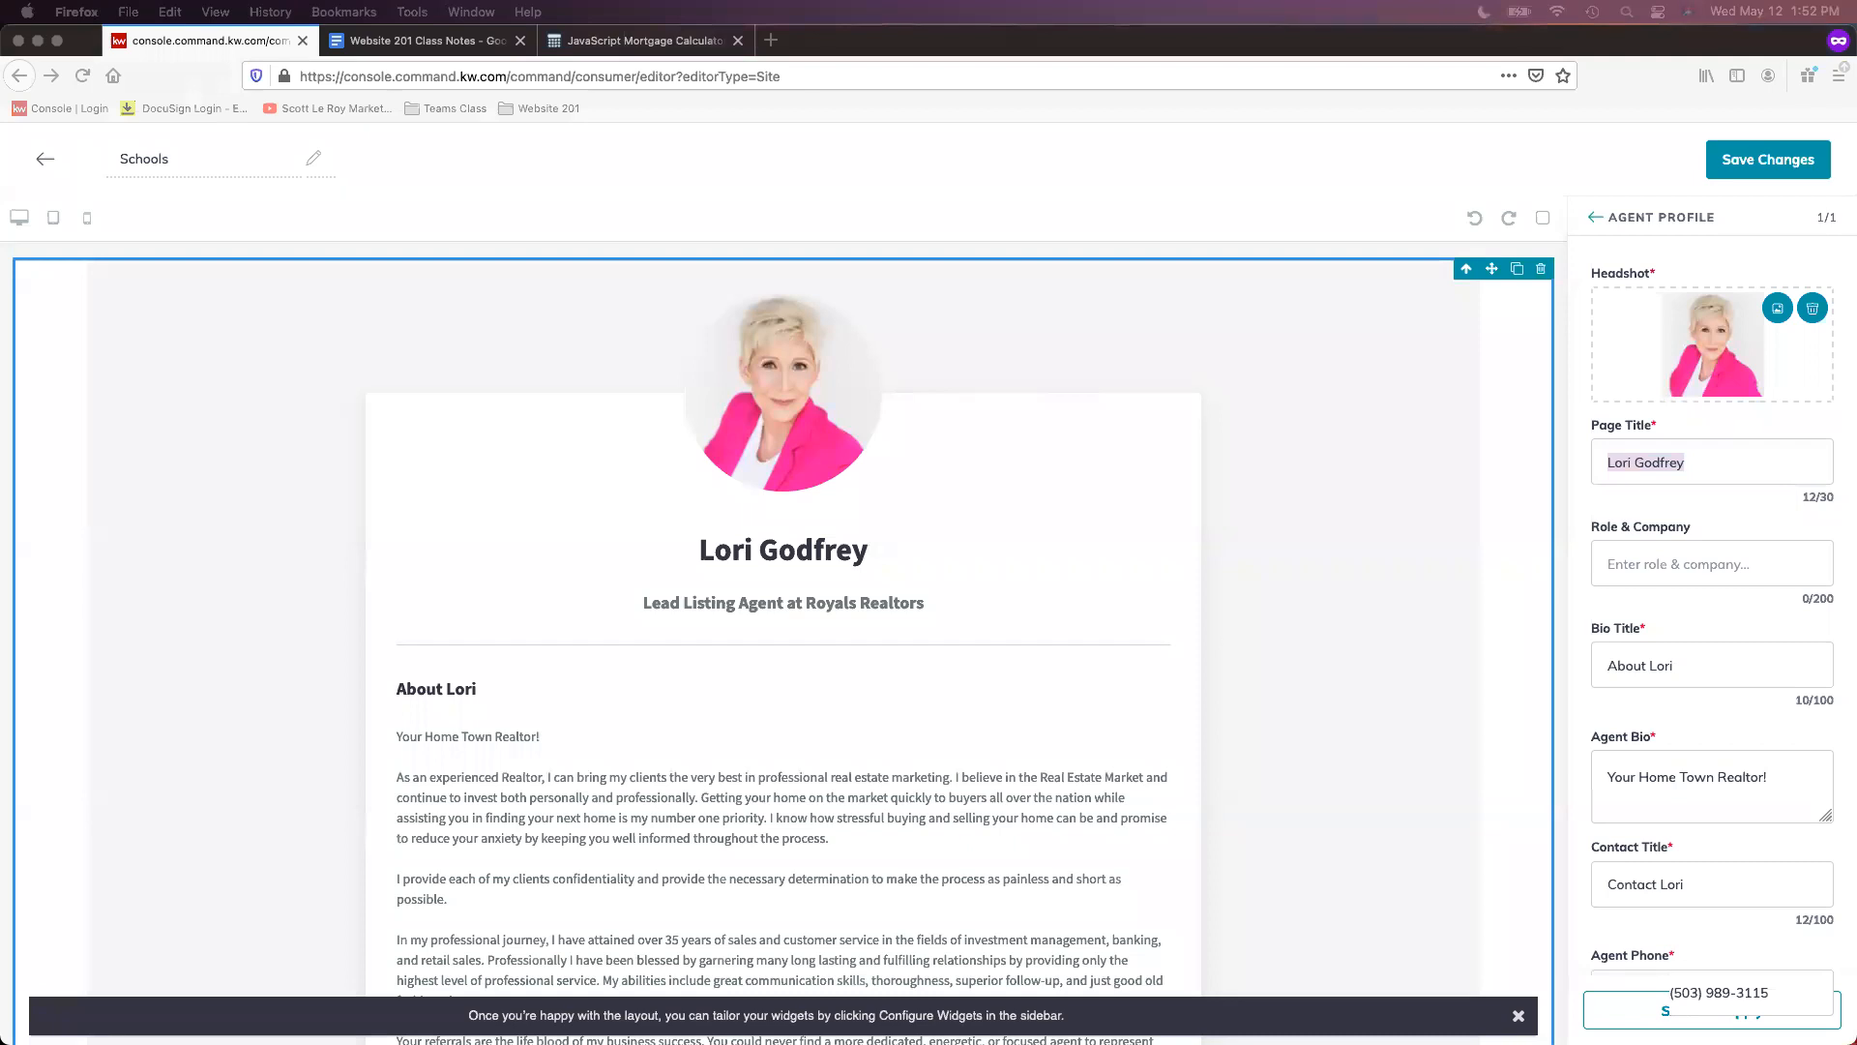
pyautogui.click(1716, 461)
pyautogui.tripleClick(1716, 461)
pyautogui.write('Local School ')
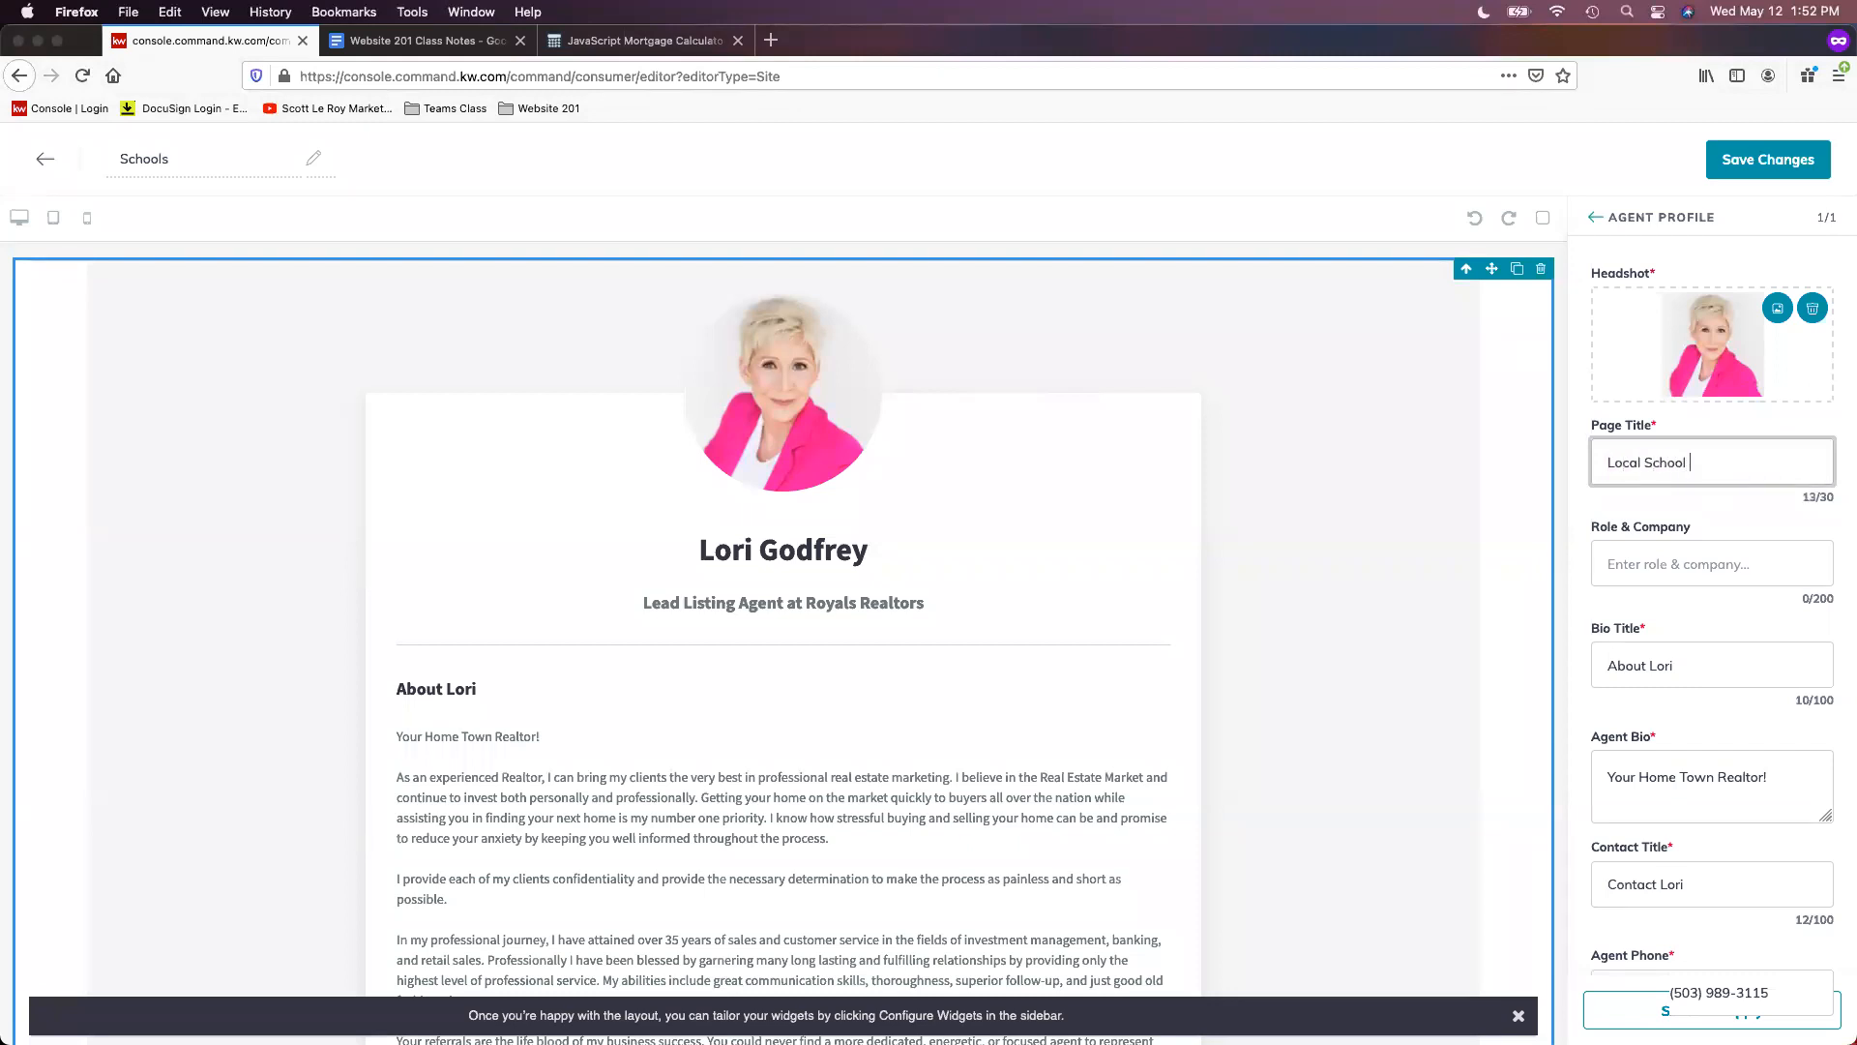
pyautogui.write('Search')
pyautogui.click(1691, 561)
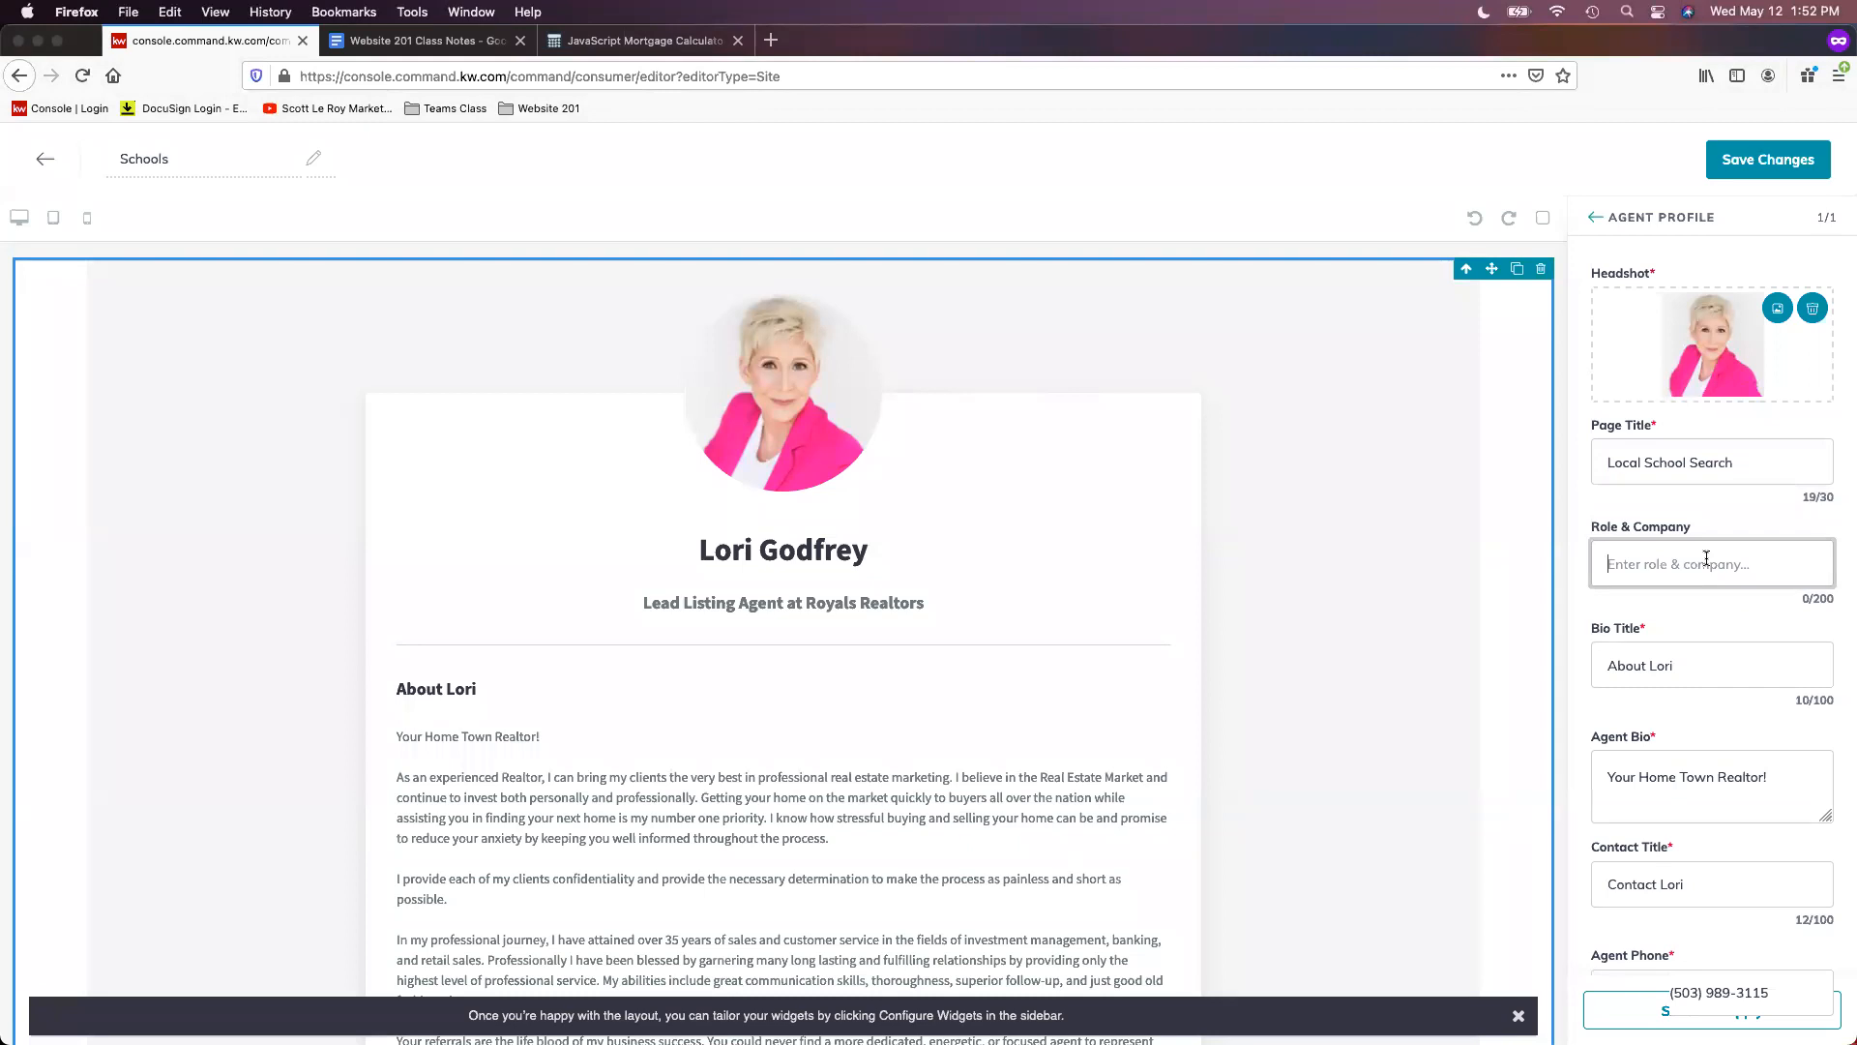
pyautogui.write('Find local schools in your area!')
pyautogui.click(1680, 619)
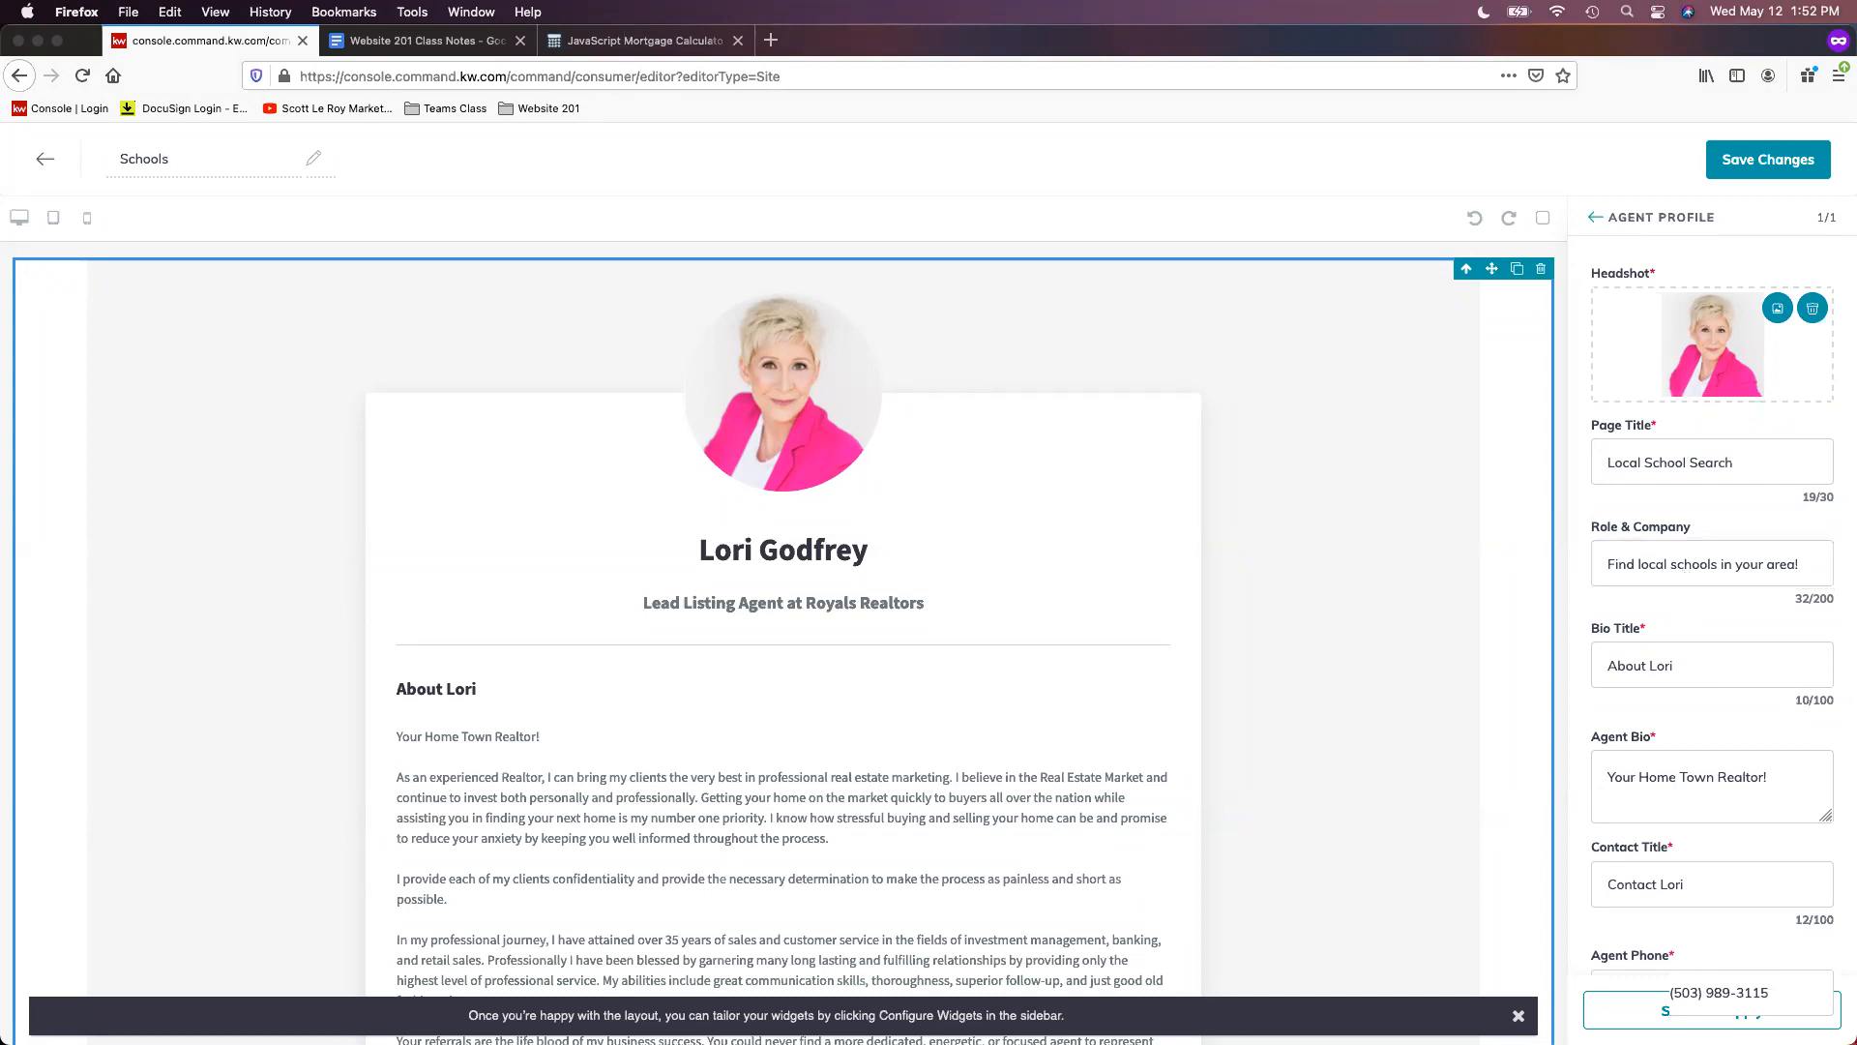
# - Delete the 'About' text from the Bio Title field
pyautogui.click(1719, 663)
pyautogui.press('super+a')
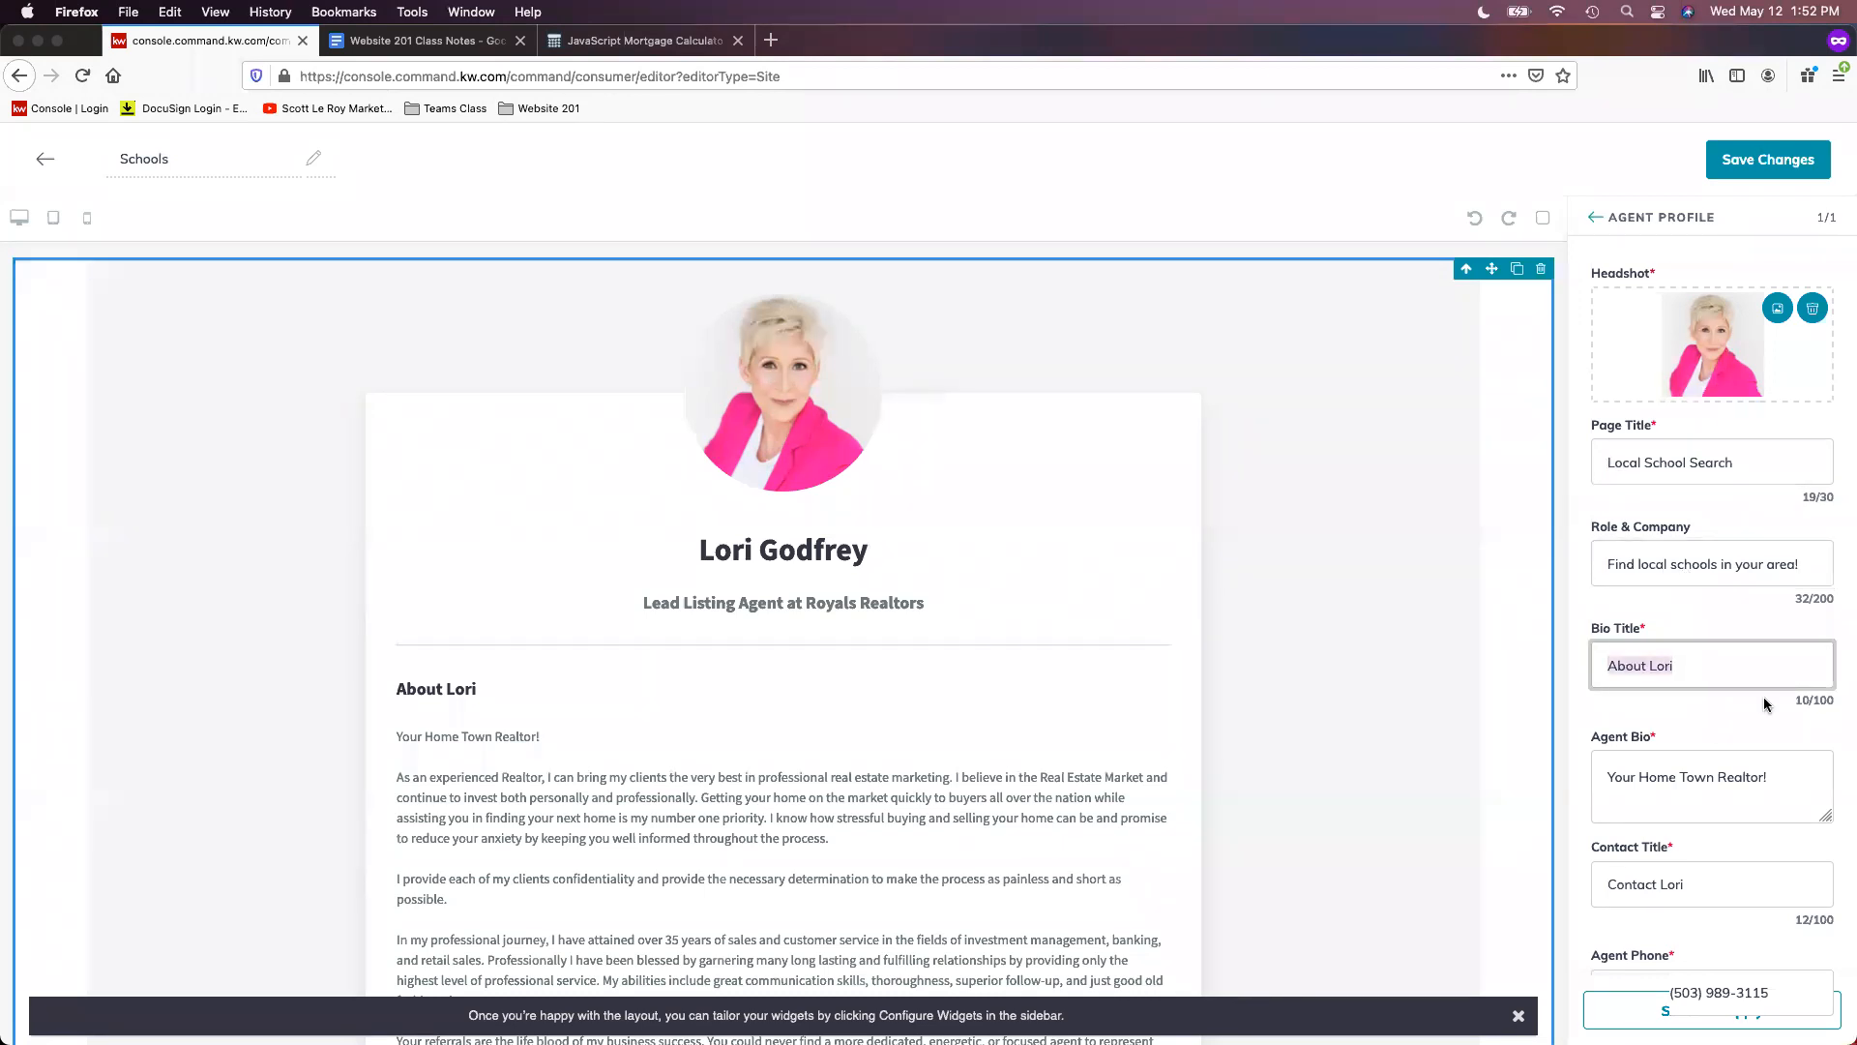
pyautogui.press('BackSpace')
pyautogui.scroll(-3, 1721, 745)
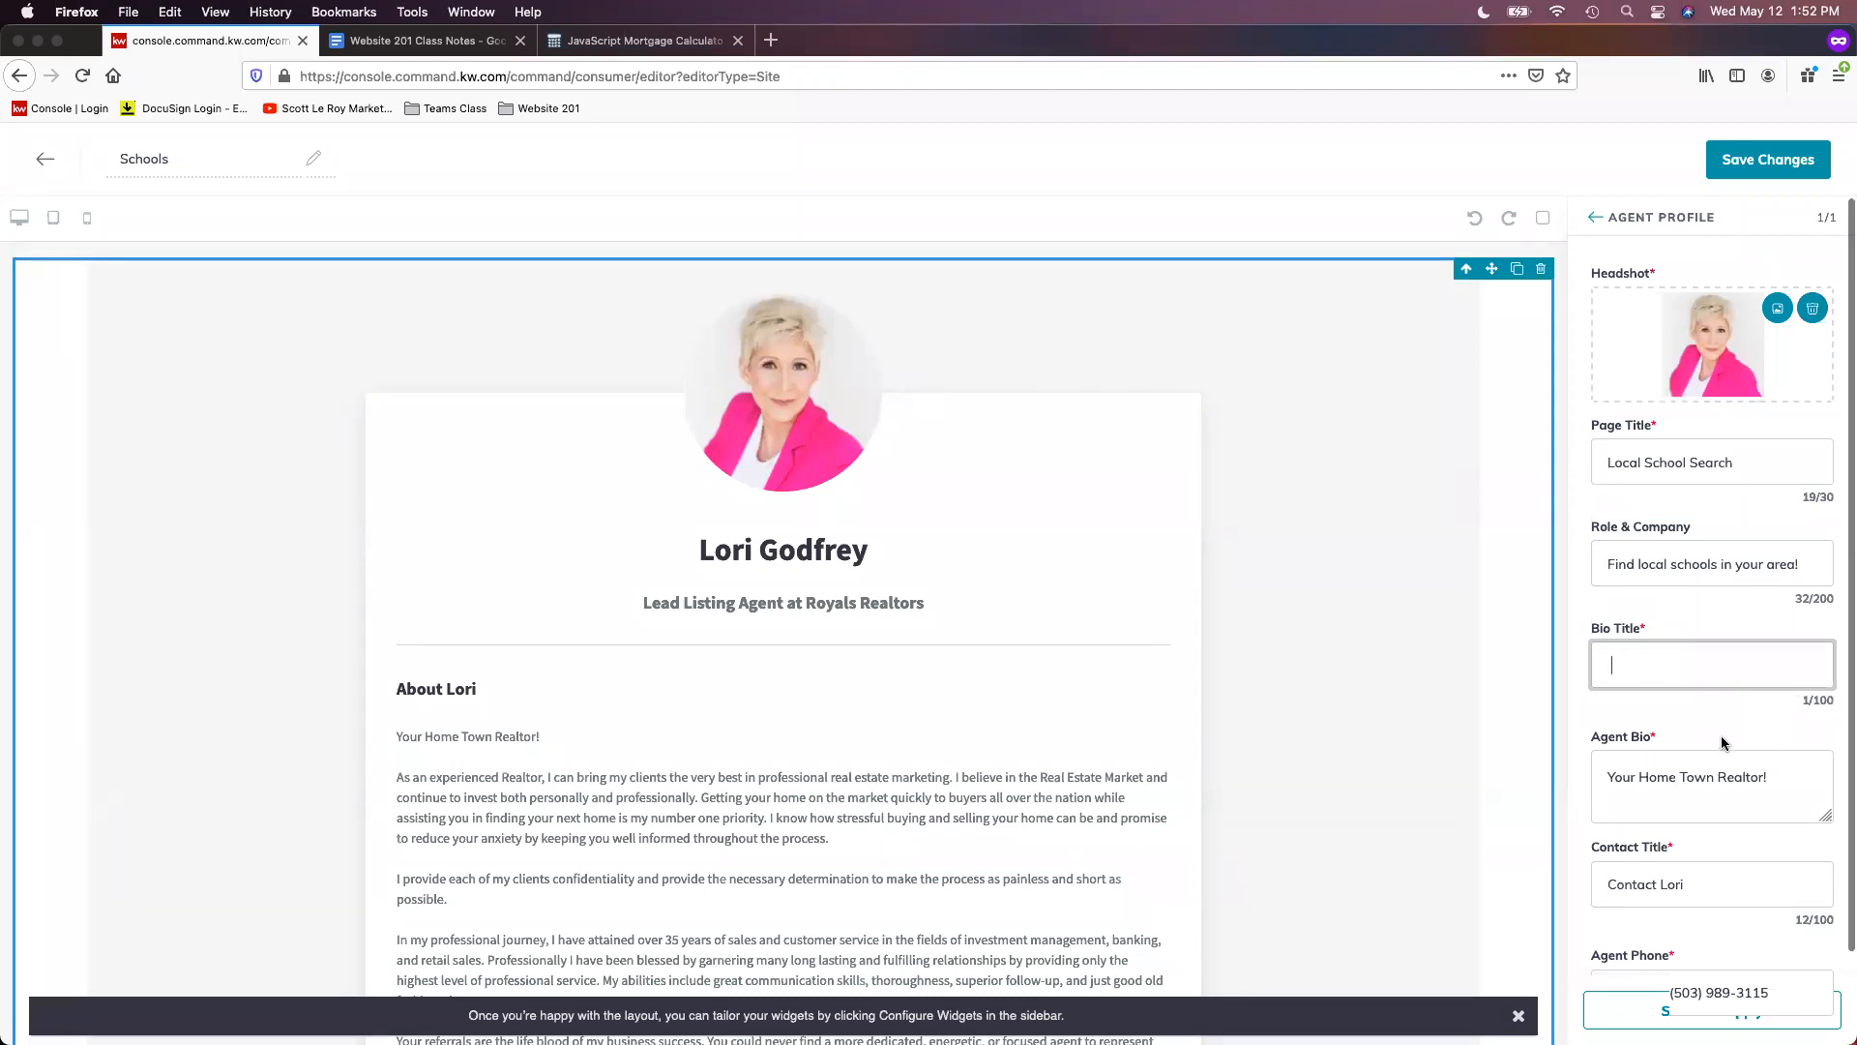
pyautogui.scroll(-3, 1784, 755)
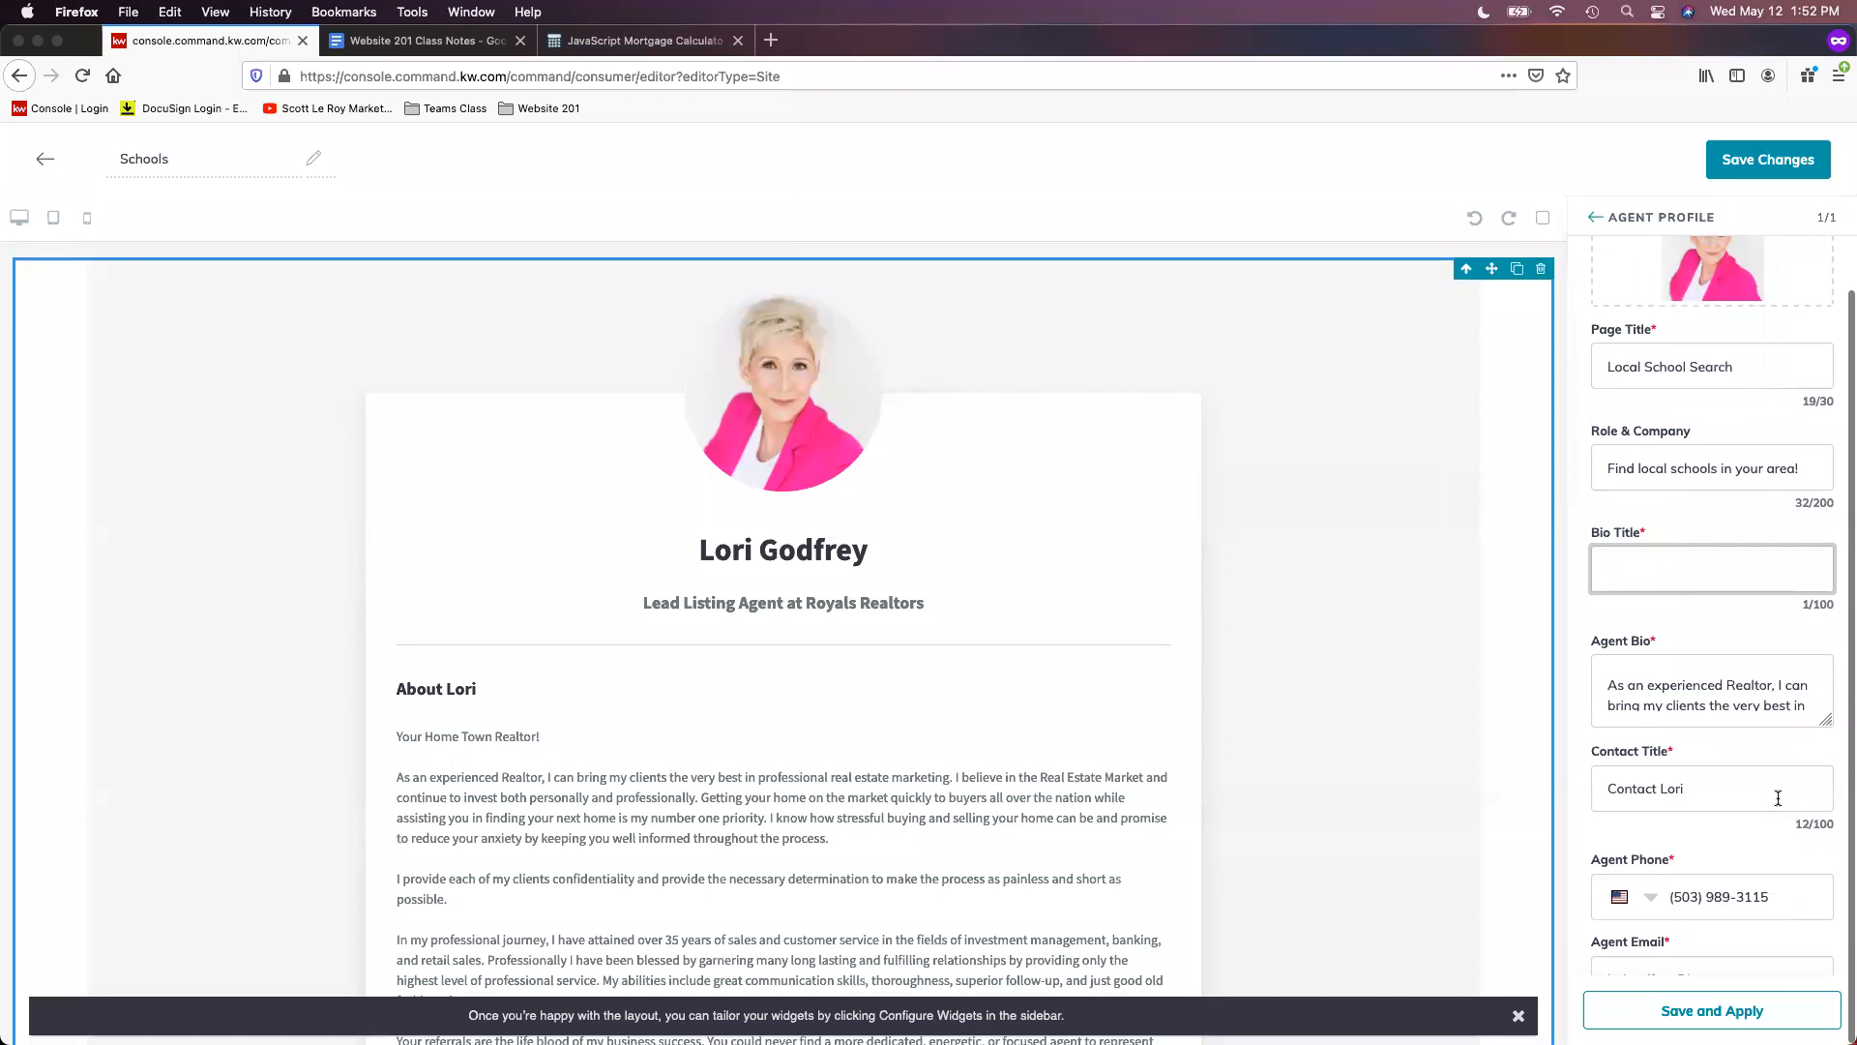
pyautogui.press('super+minus')
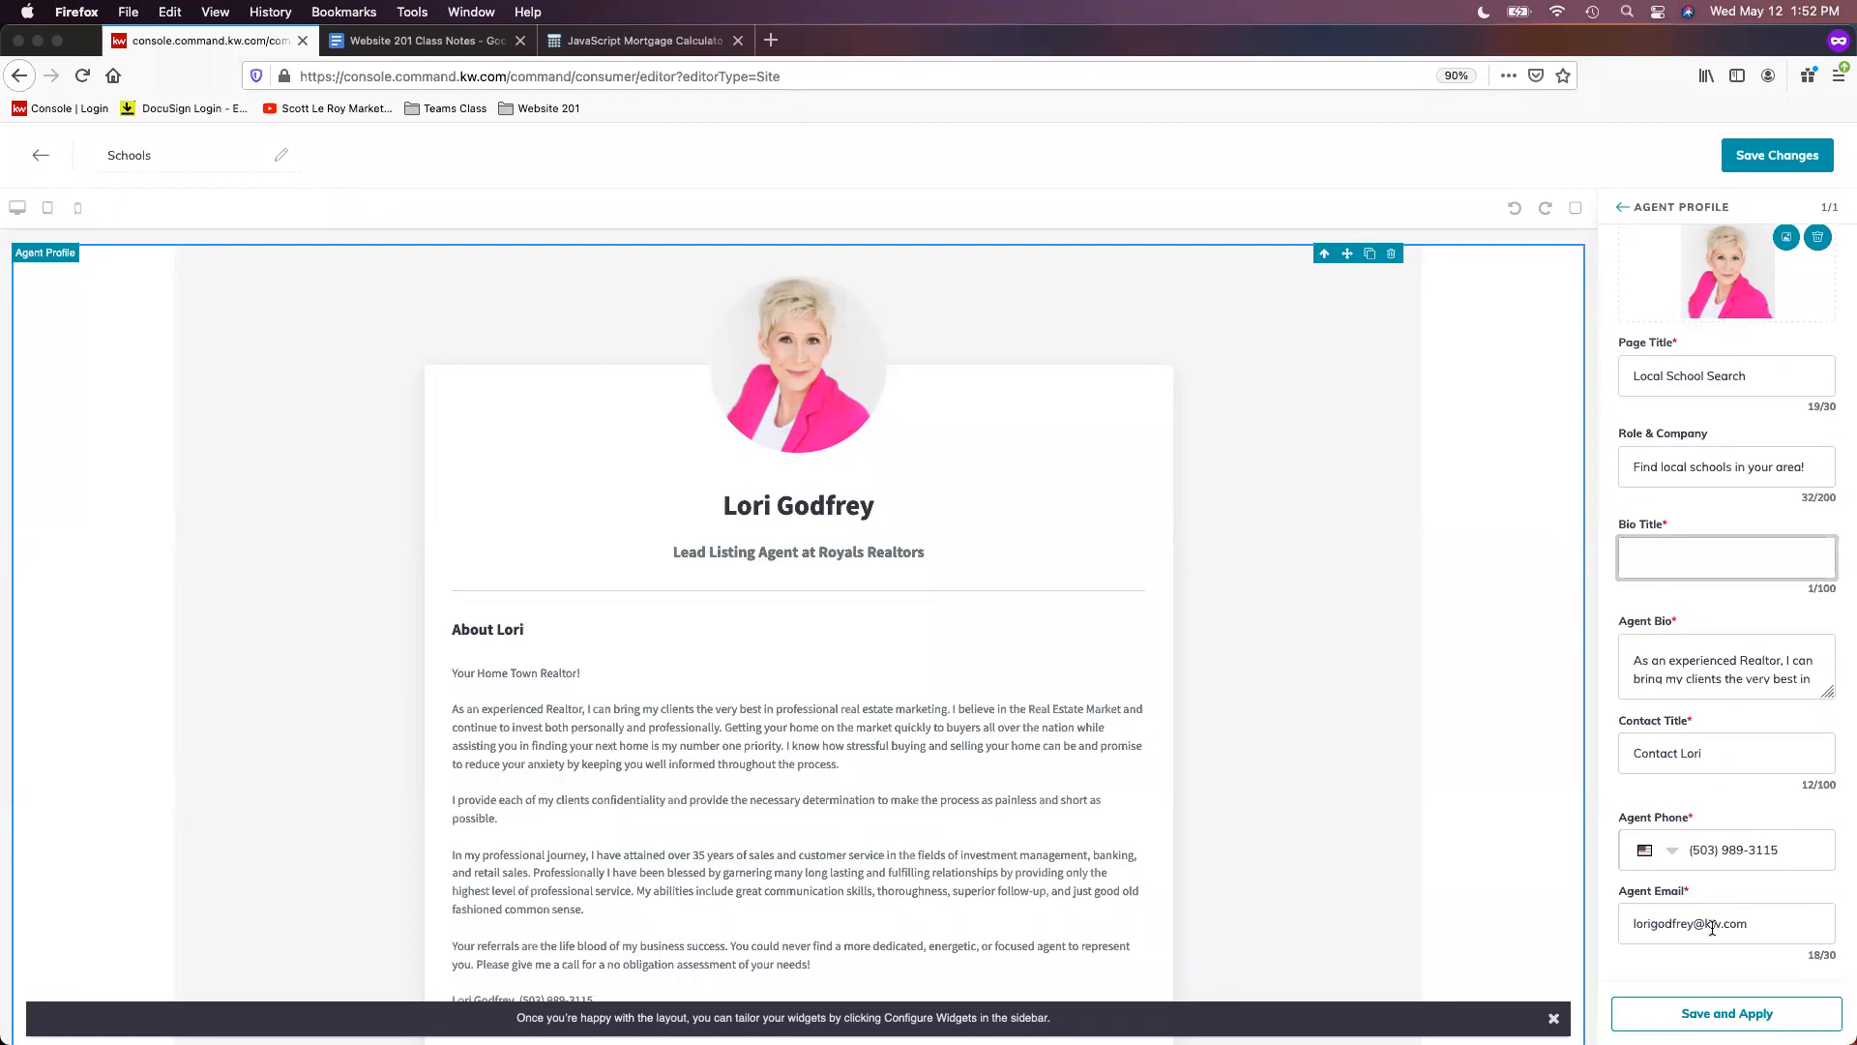
# - Replace the Agent Bio's biography text with just '<Center>'
pyautogui.click(1644, 662)
pyautogui.scroll(3, 1646, 663)
pyautogui.moveTo(1634, 694); pyautogui.dragTo(1851, 949)
pyautogui.press('BackSpace')
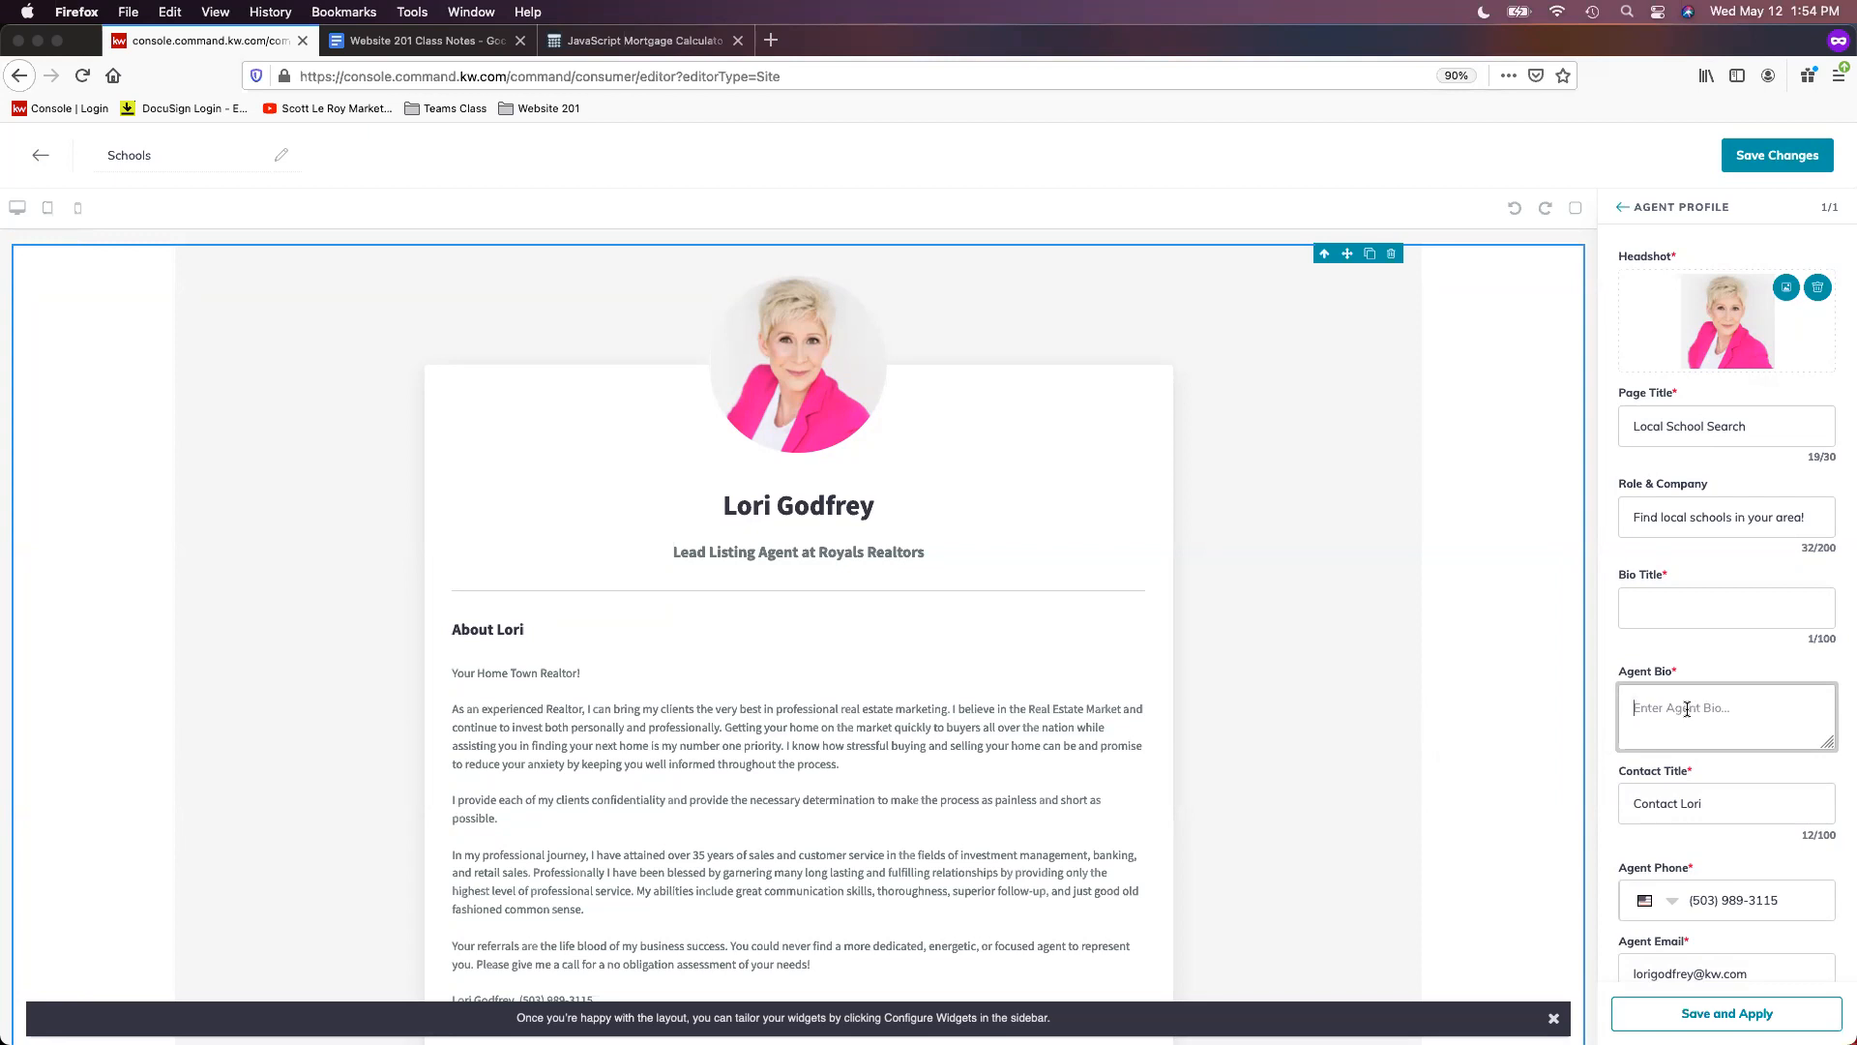
pyautogui.write('<Center>')
pyautogui.click(645, 44)
# - Open the GreatSchools School Finder Widget from Website 201 bookmarks and copy its URL
pyautogui.click(547, 108)
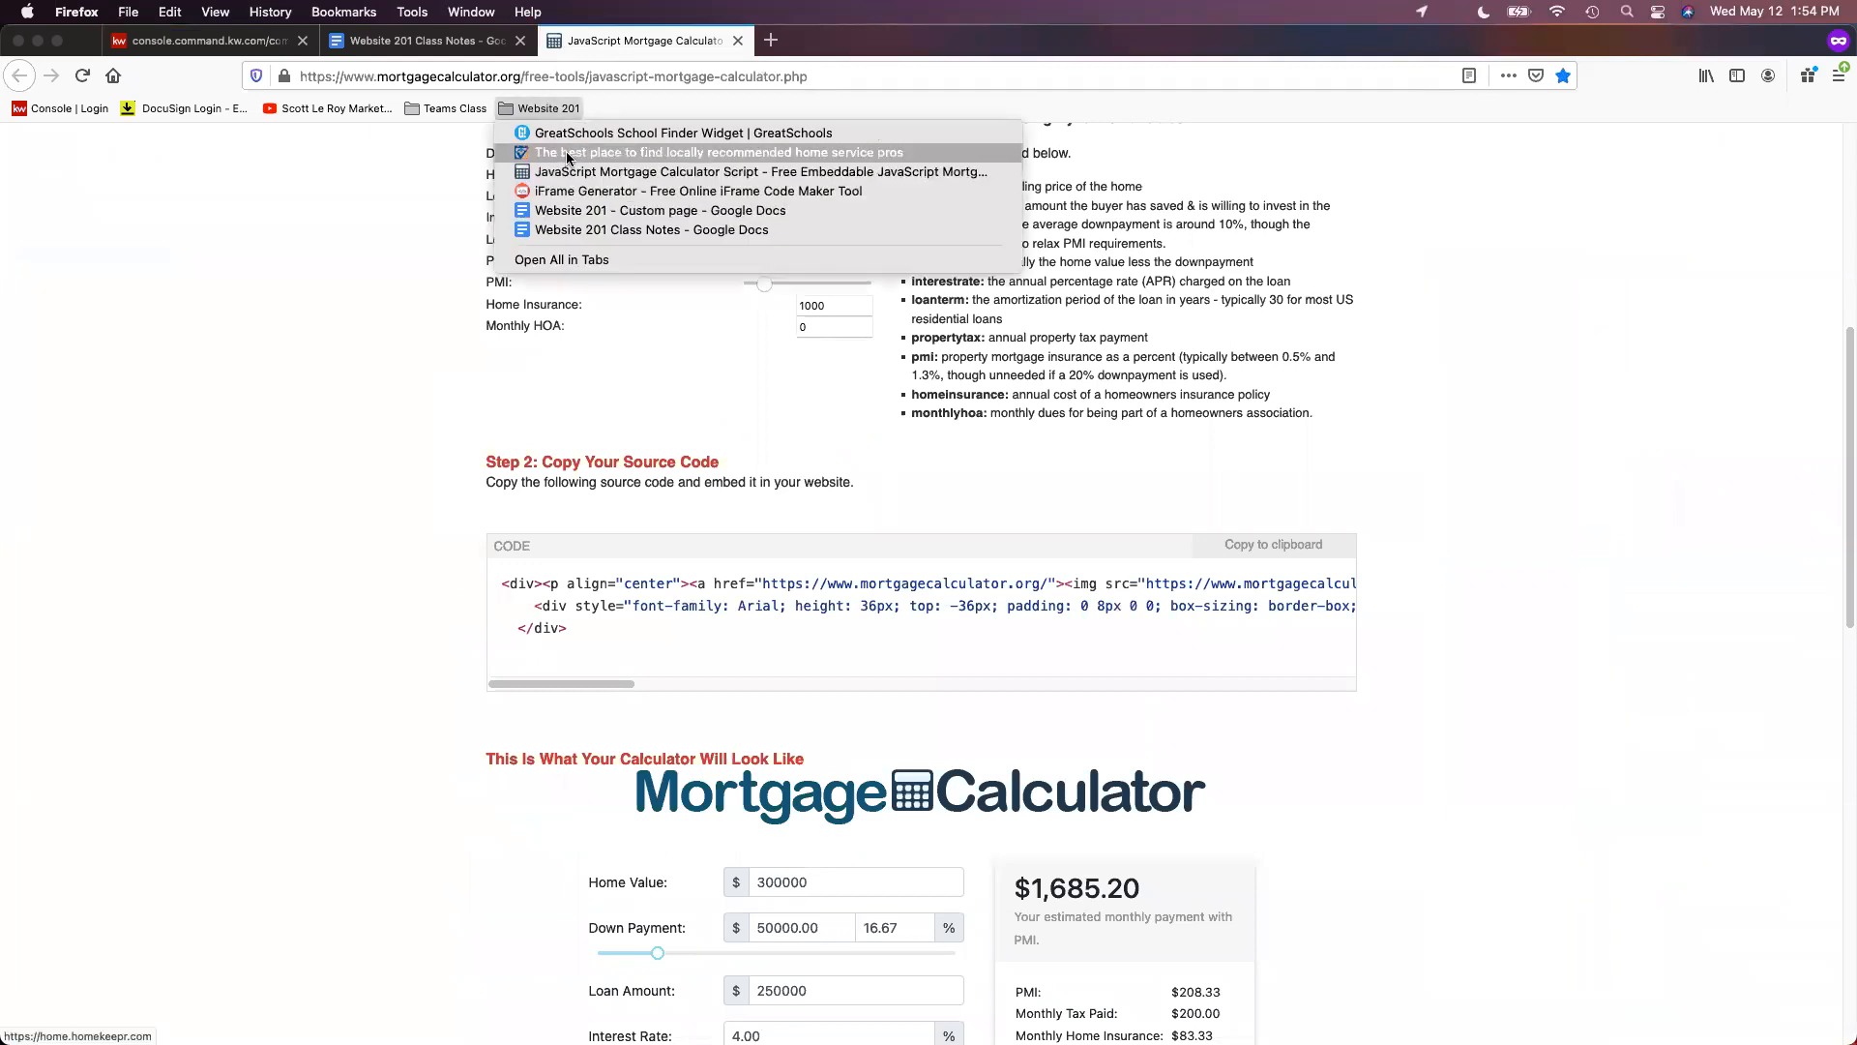
pyautogui.click(579, 135)
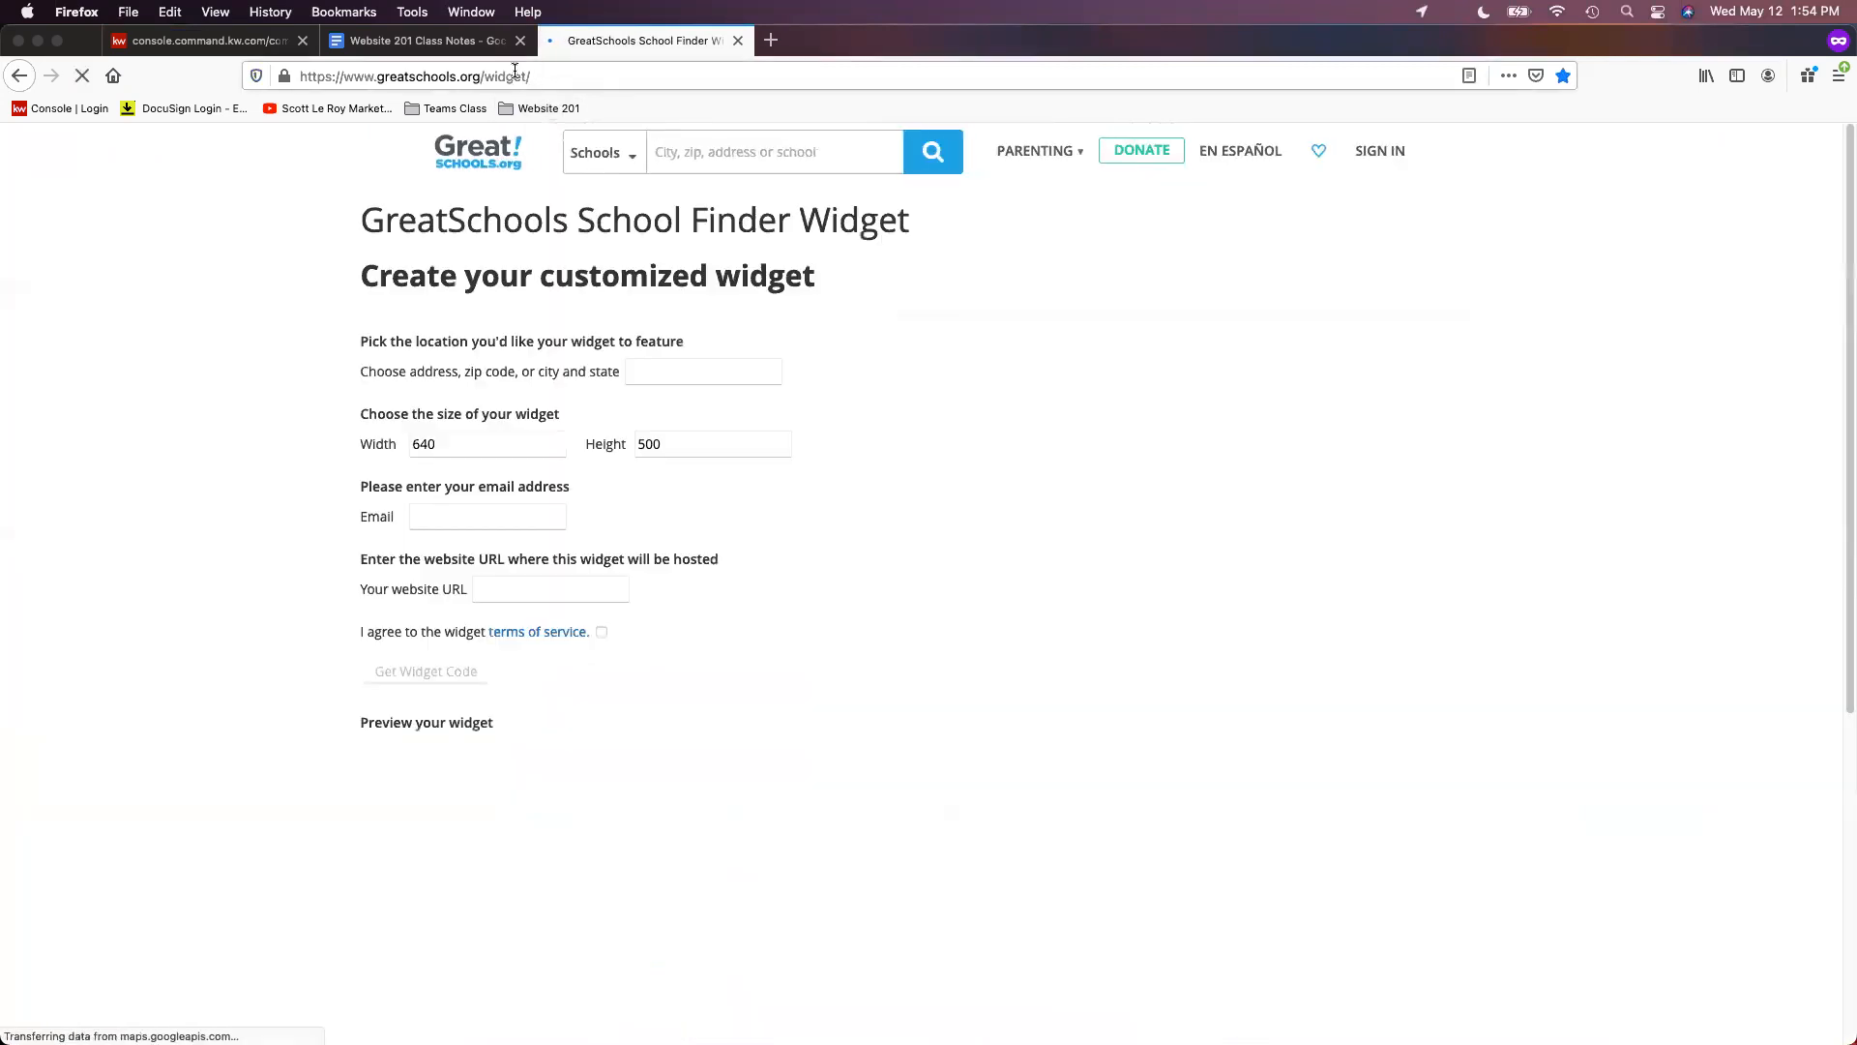
pyautogui.click(514, 75)
pyautogui.rightClick(515, 75)
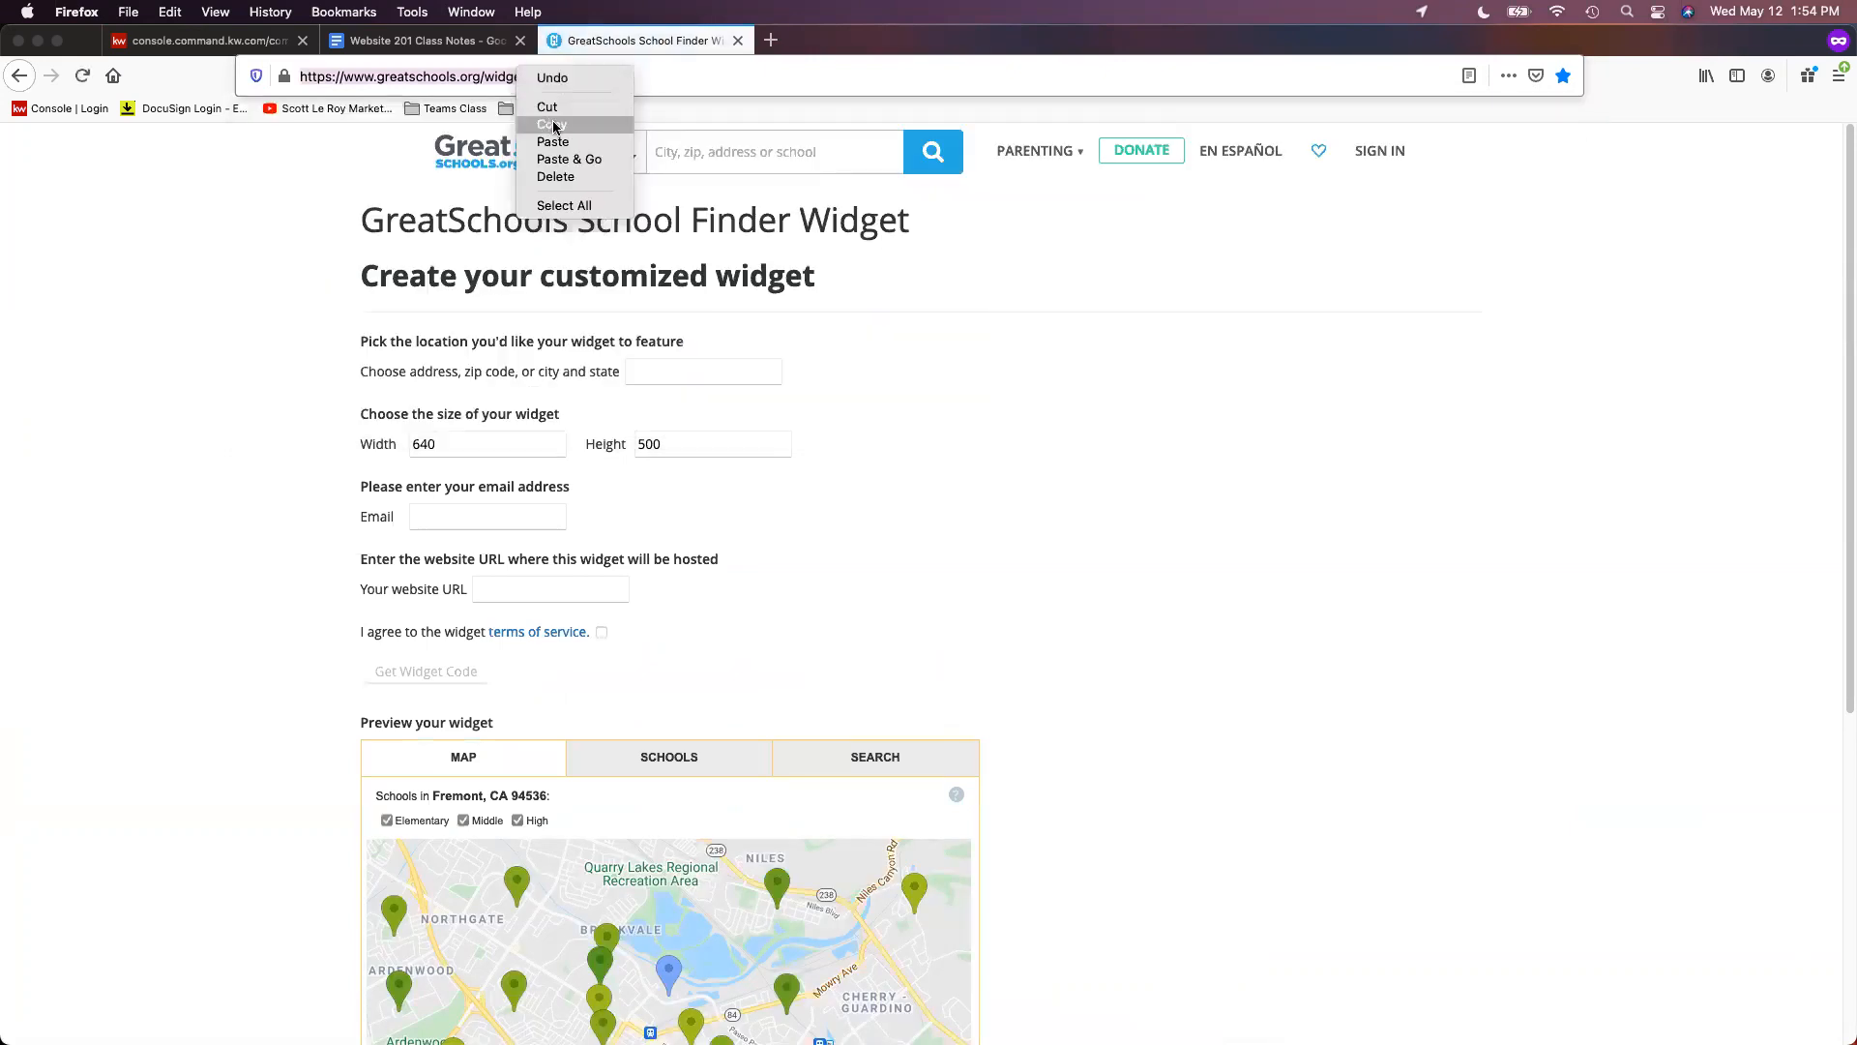
pyautogui.click(555, 129)
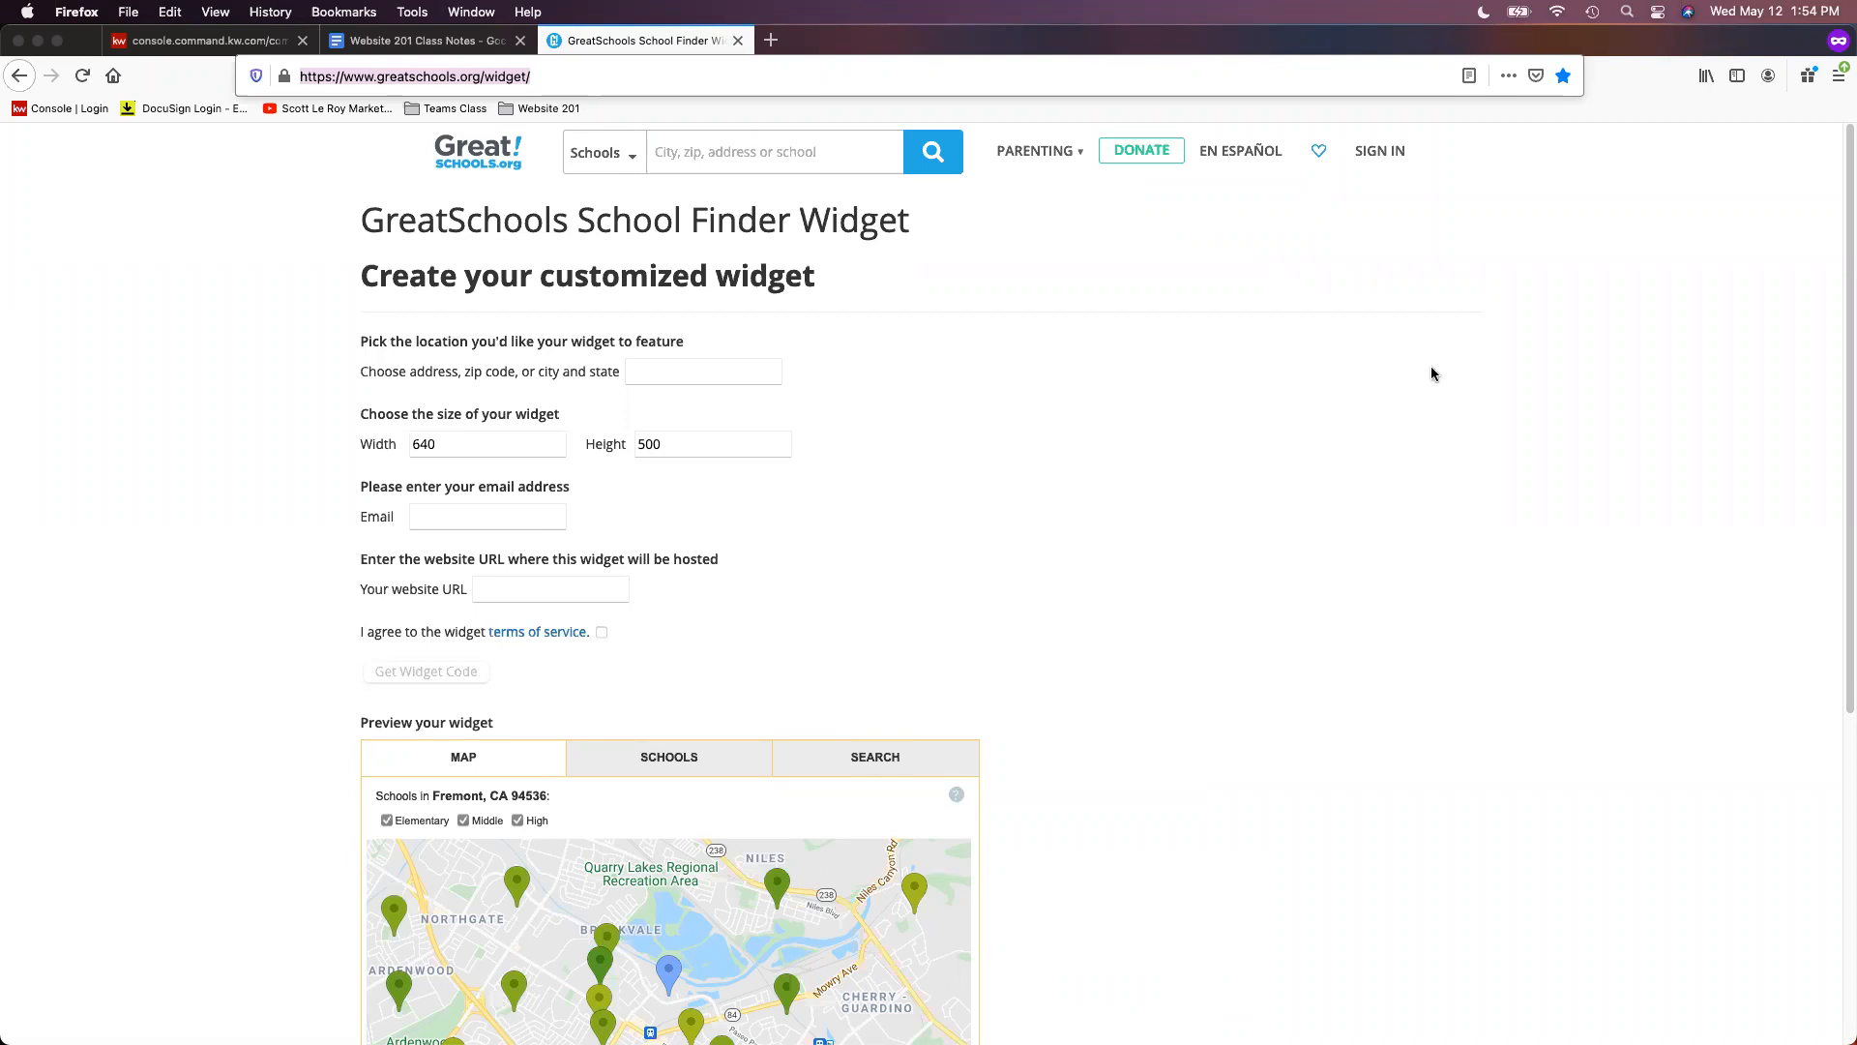
pyautogui.click(675, 373)
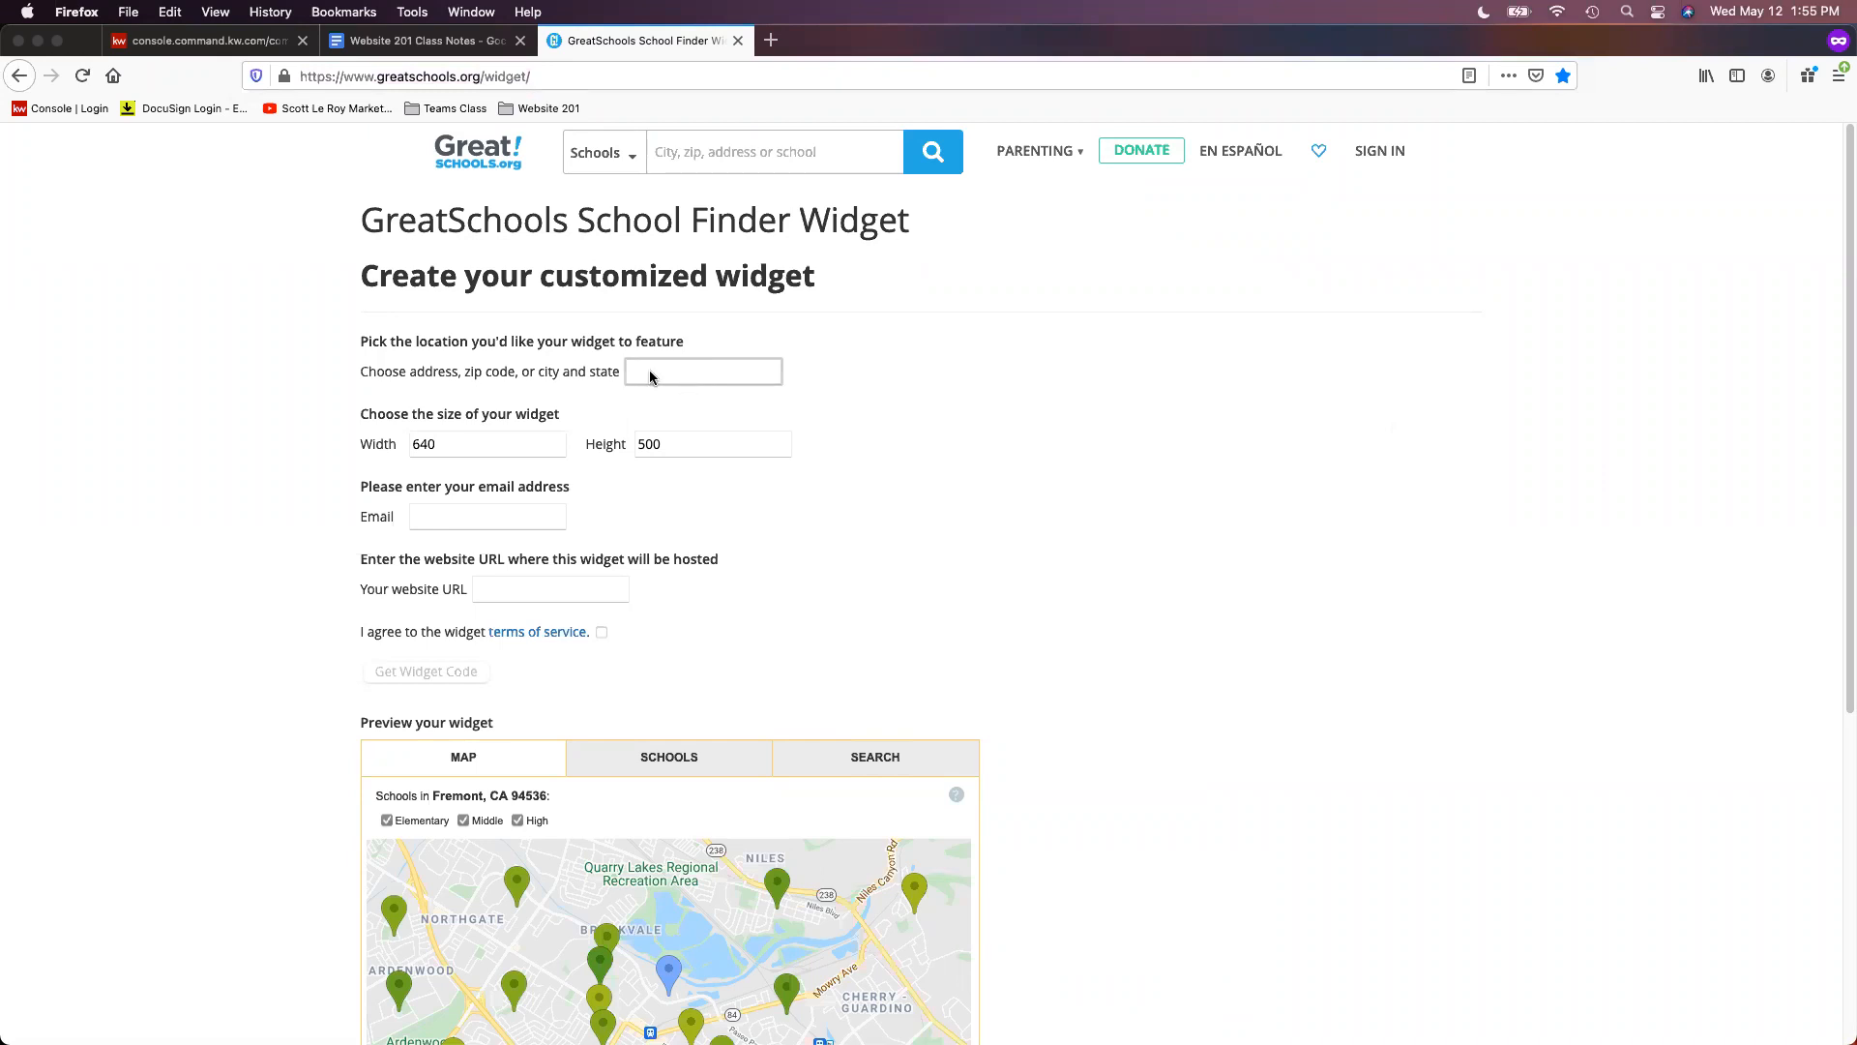
pyautogui.write('Sat')
pyautogui.write('asota')
pyautogui.write(', FL')
pyautogui.click(724, 404)
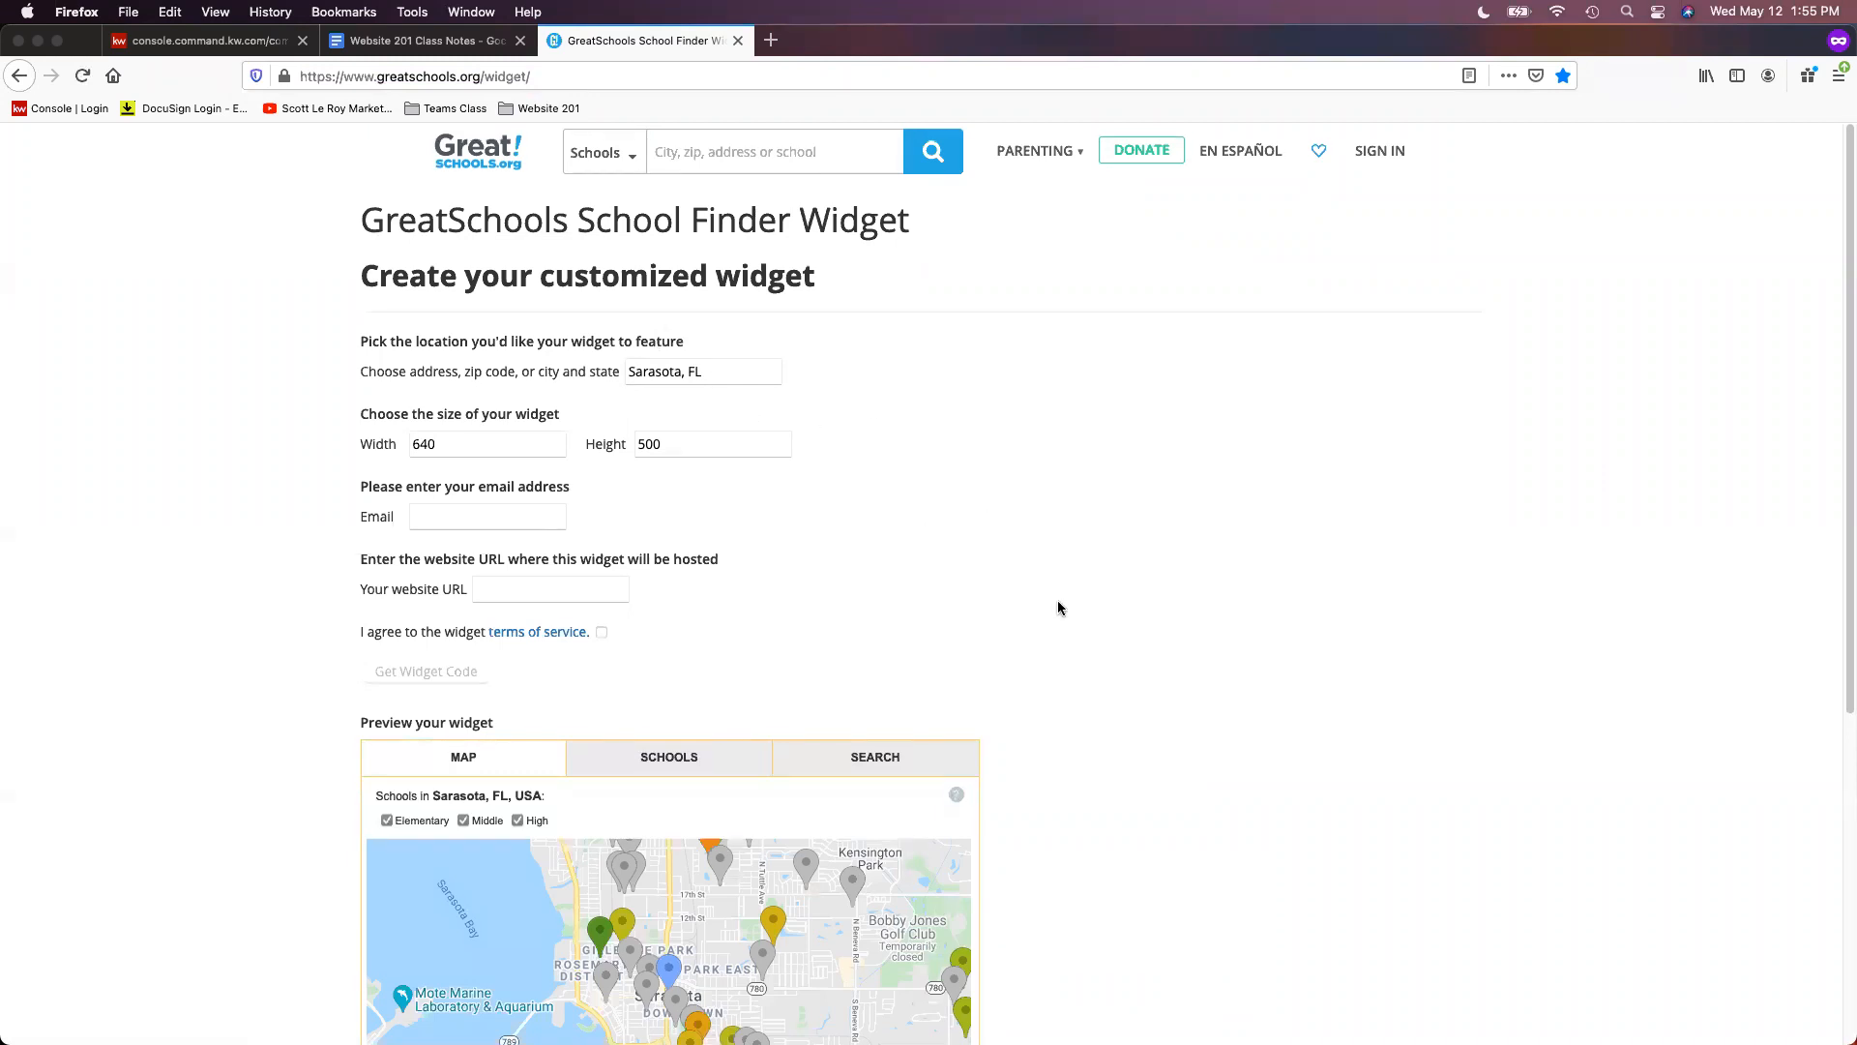
pyautogui.scroll(-2, 1015, 588)
pyautogui.scroll(-2, 1016, 588)
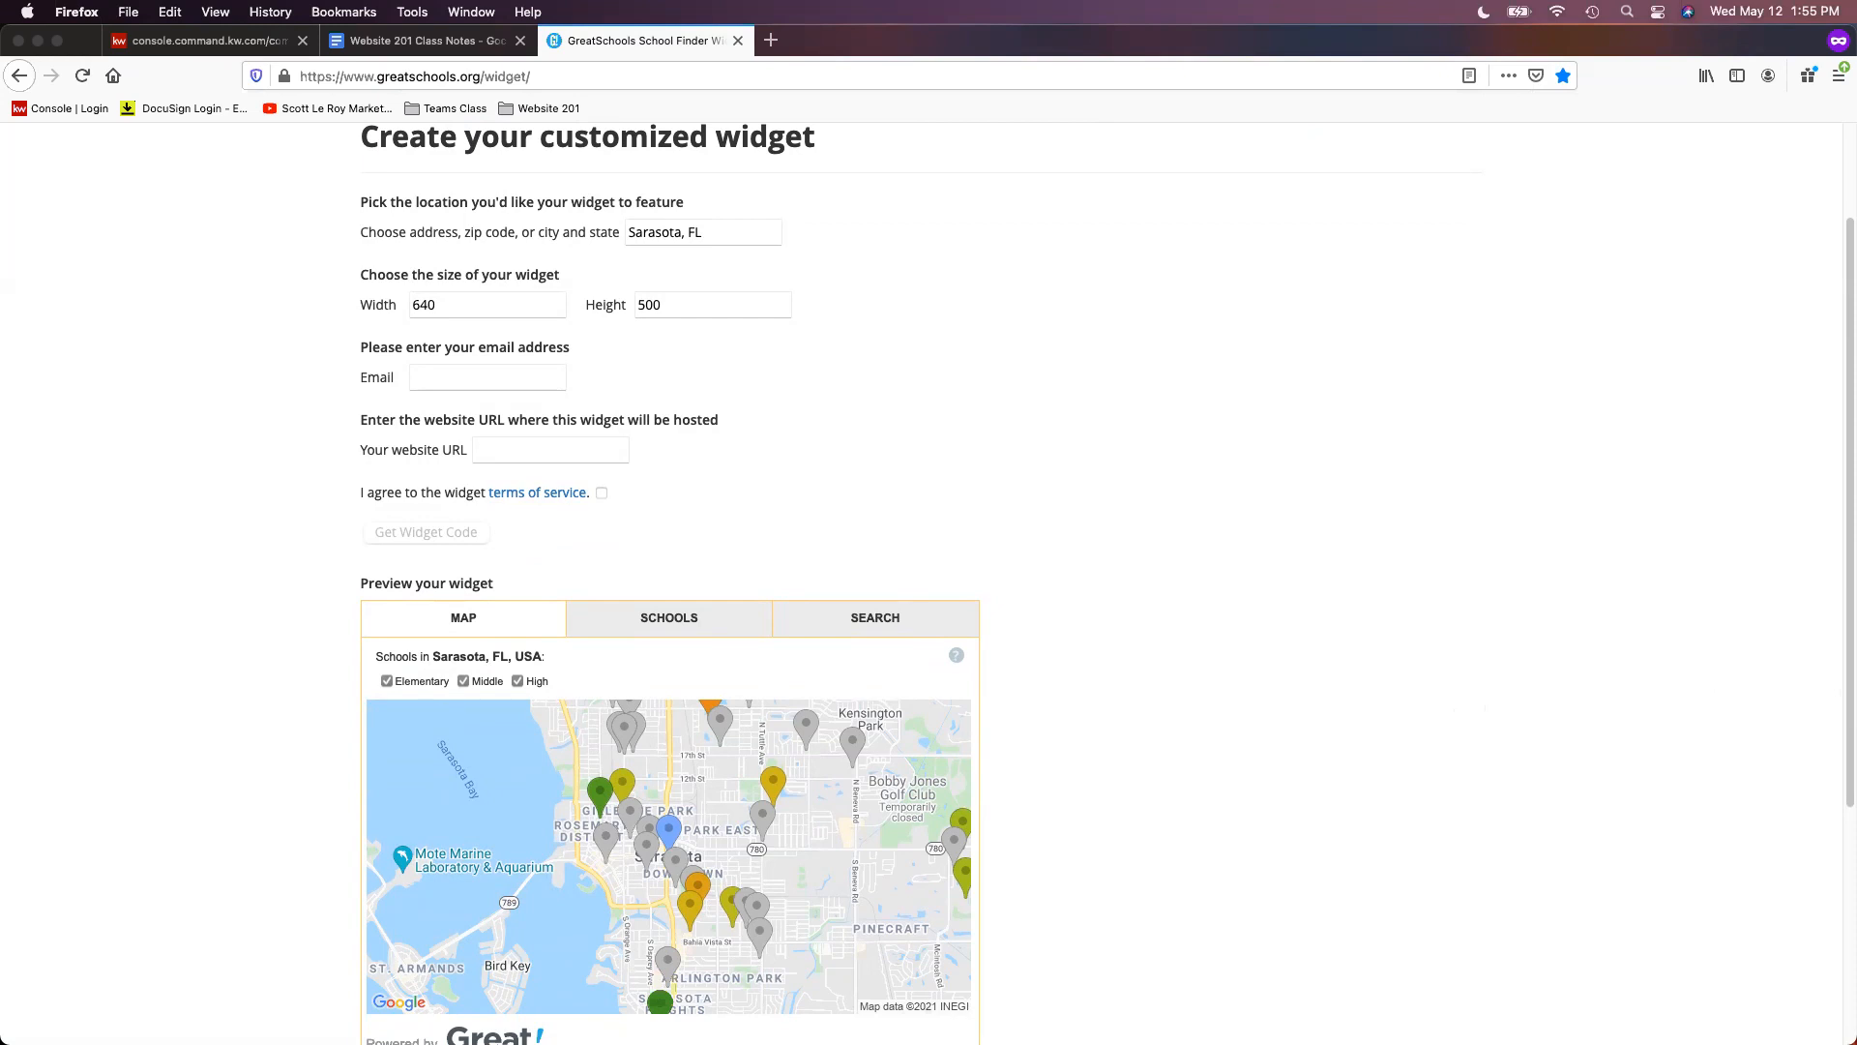
pyautogui.scroll(3, 1654, 726)
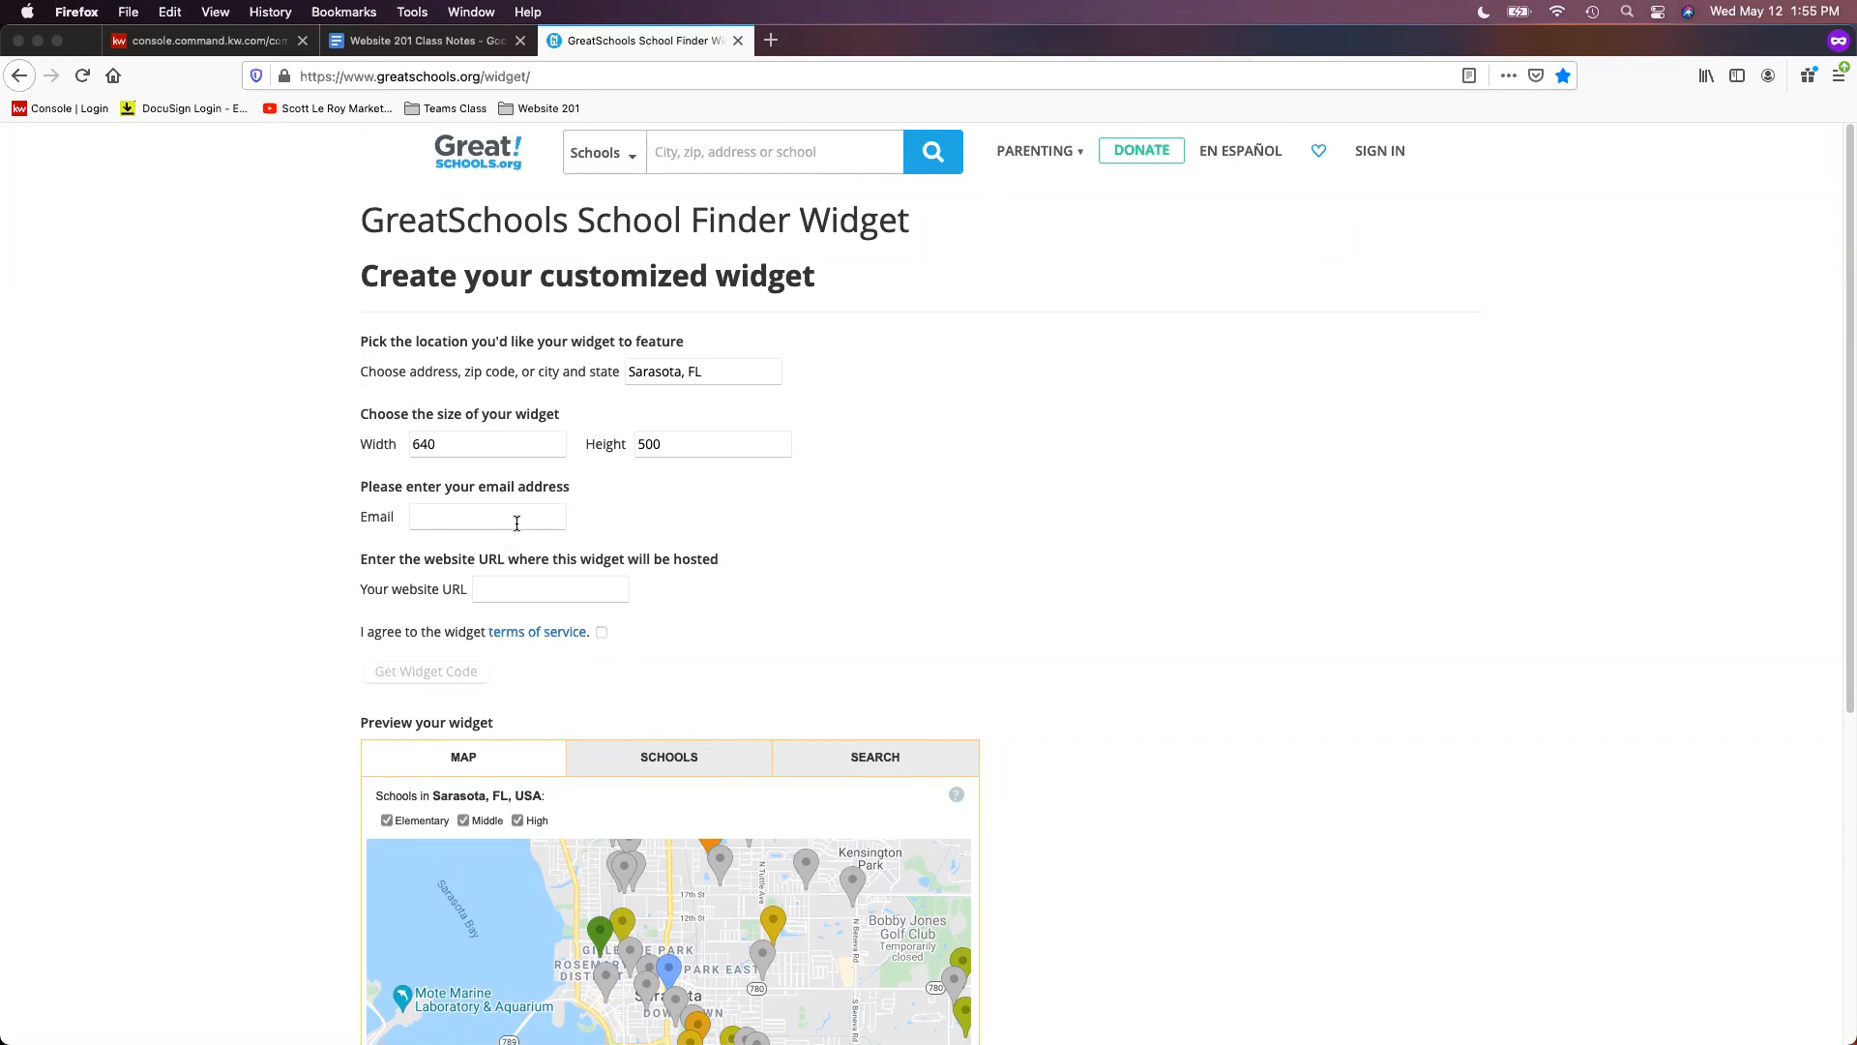
pyautogui.click(487, 519)
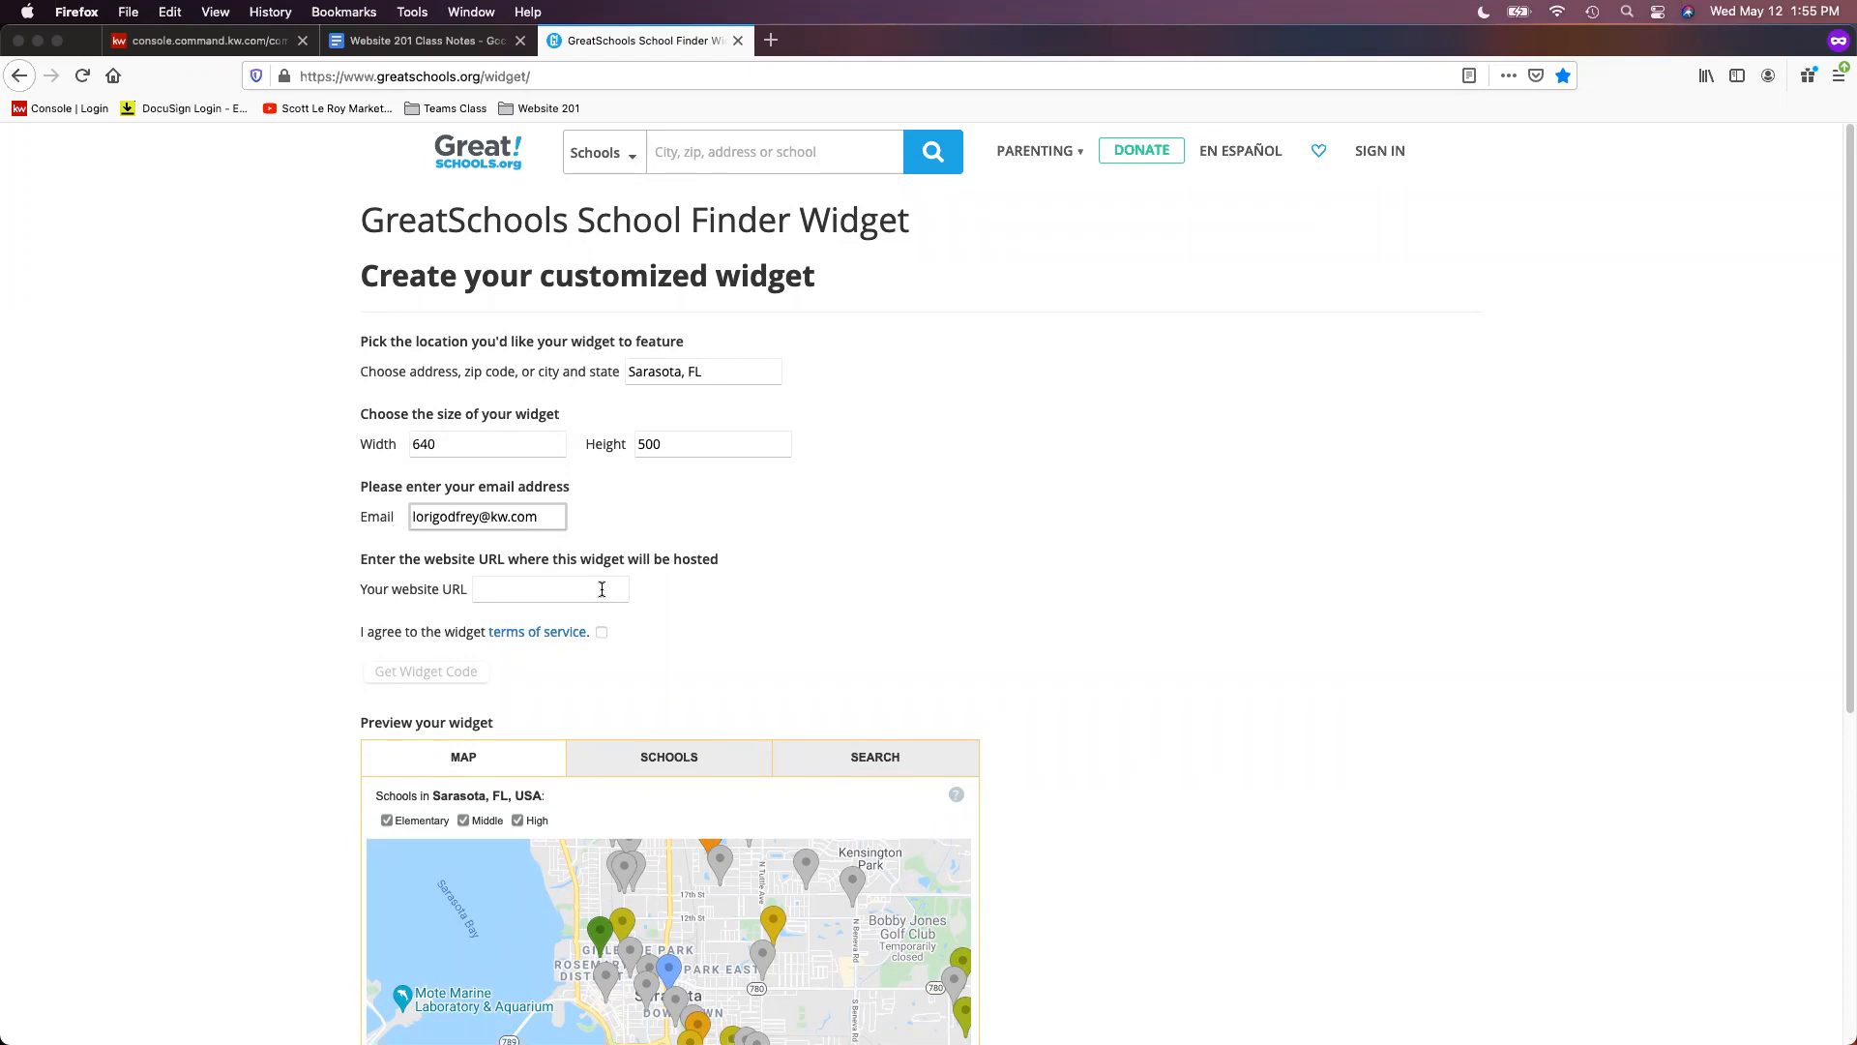
# - Enter the agent's e-mail address and the agent site's address as the website URL
pyautogui.click(601, 589)
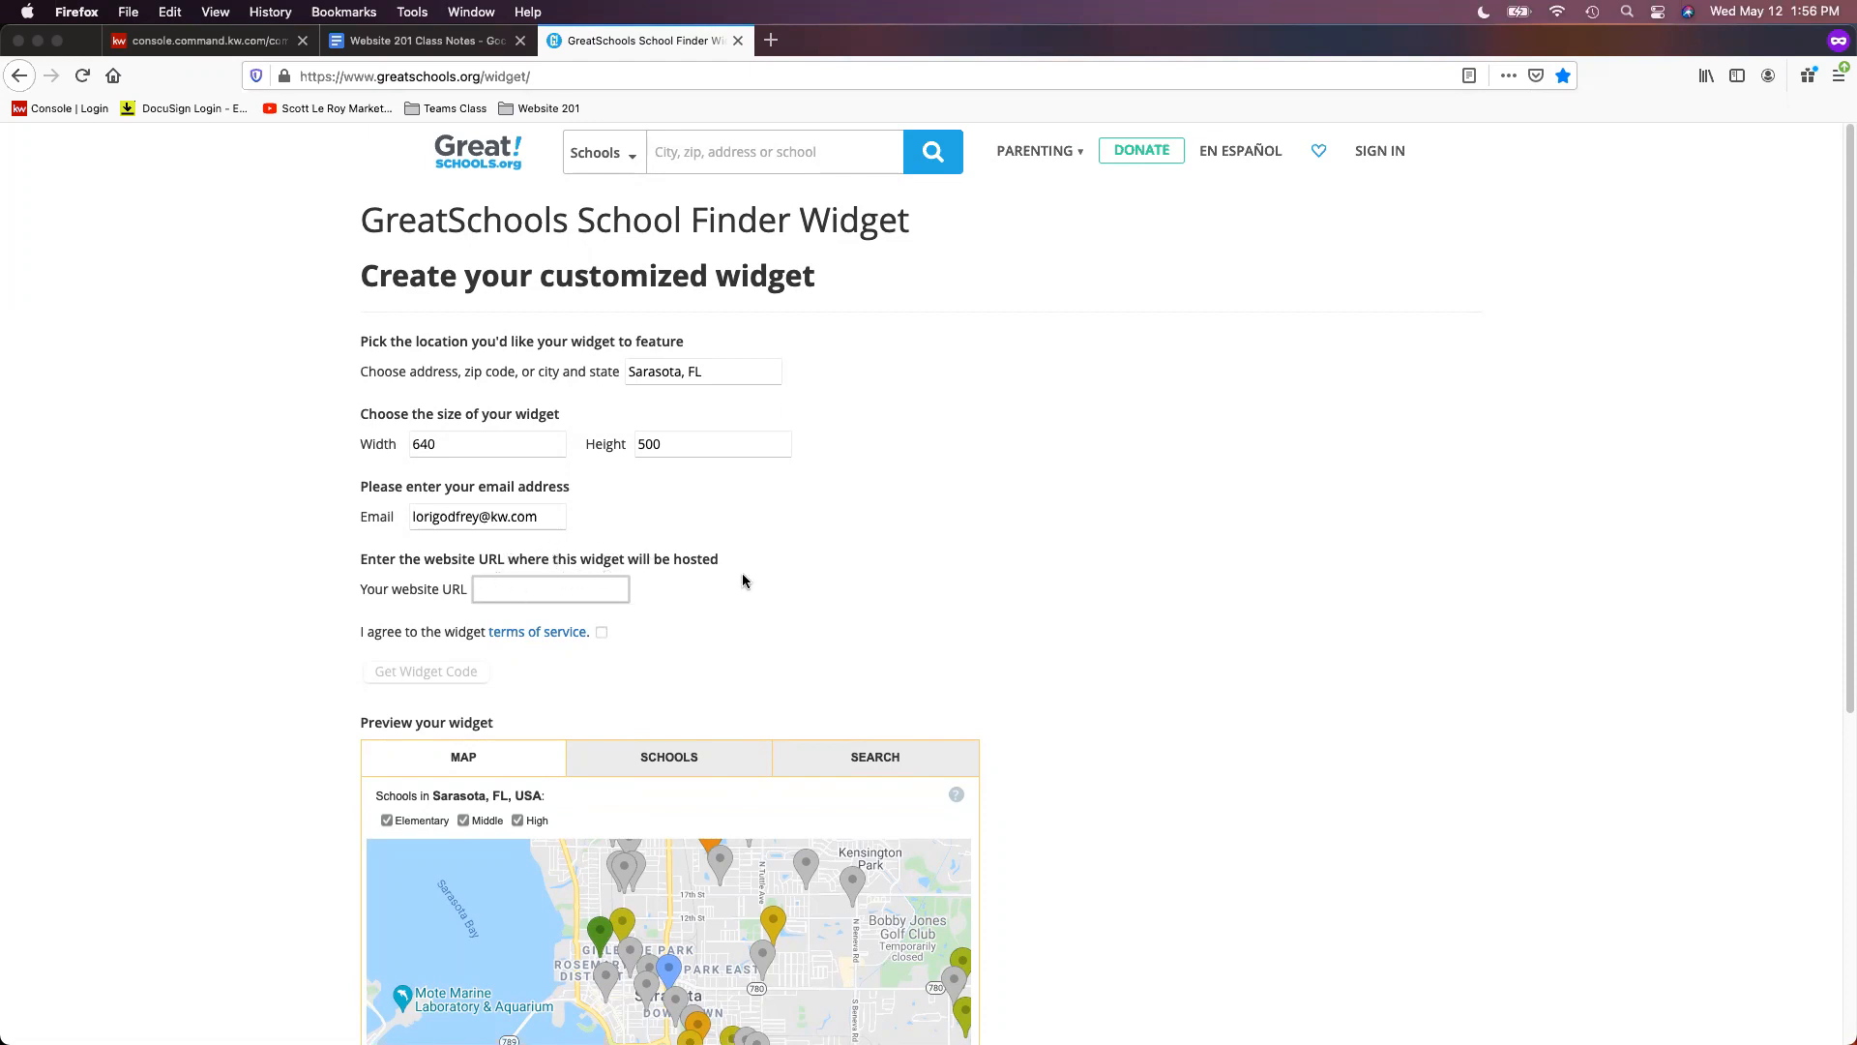
pyautogui.write('god')
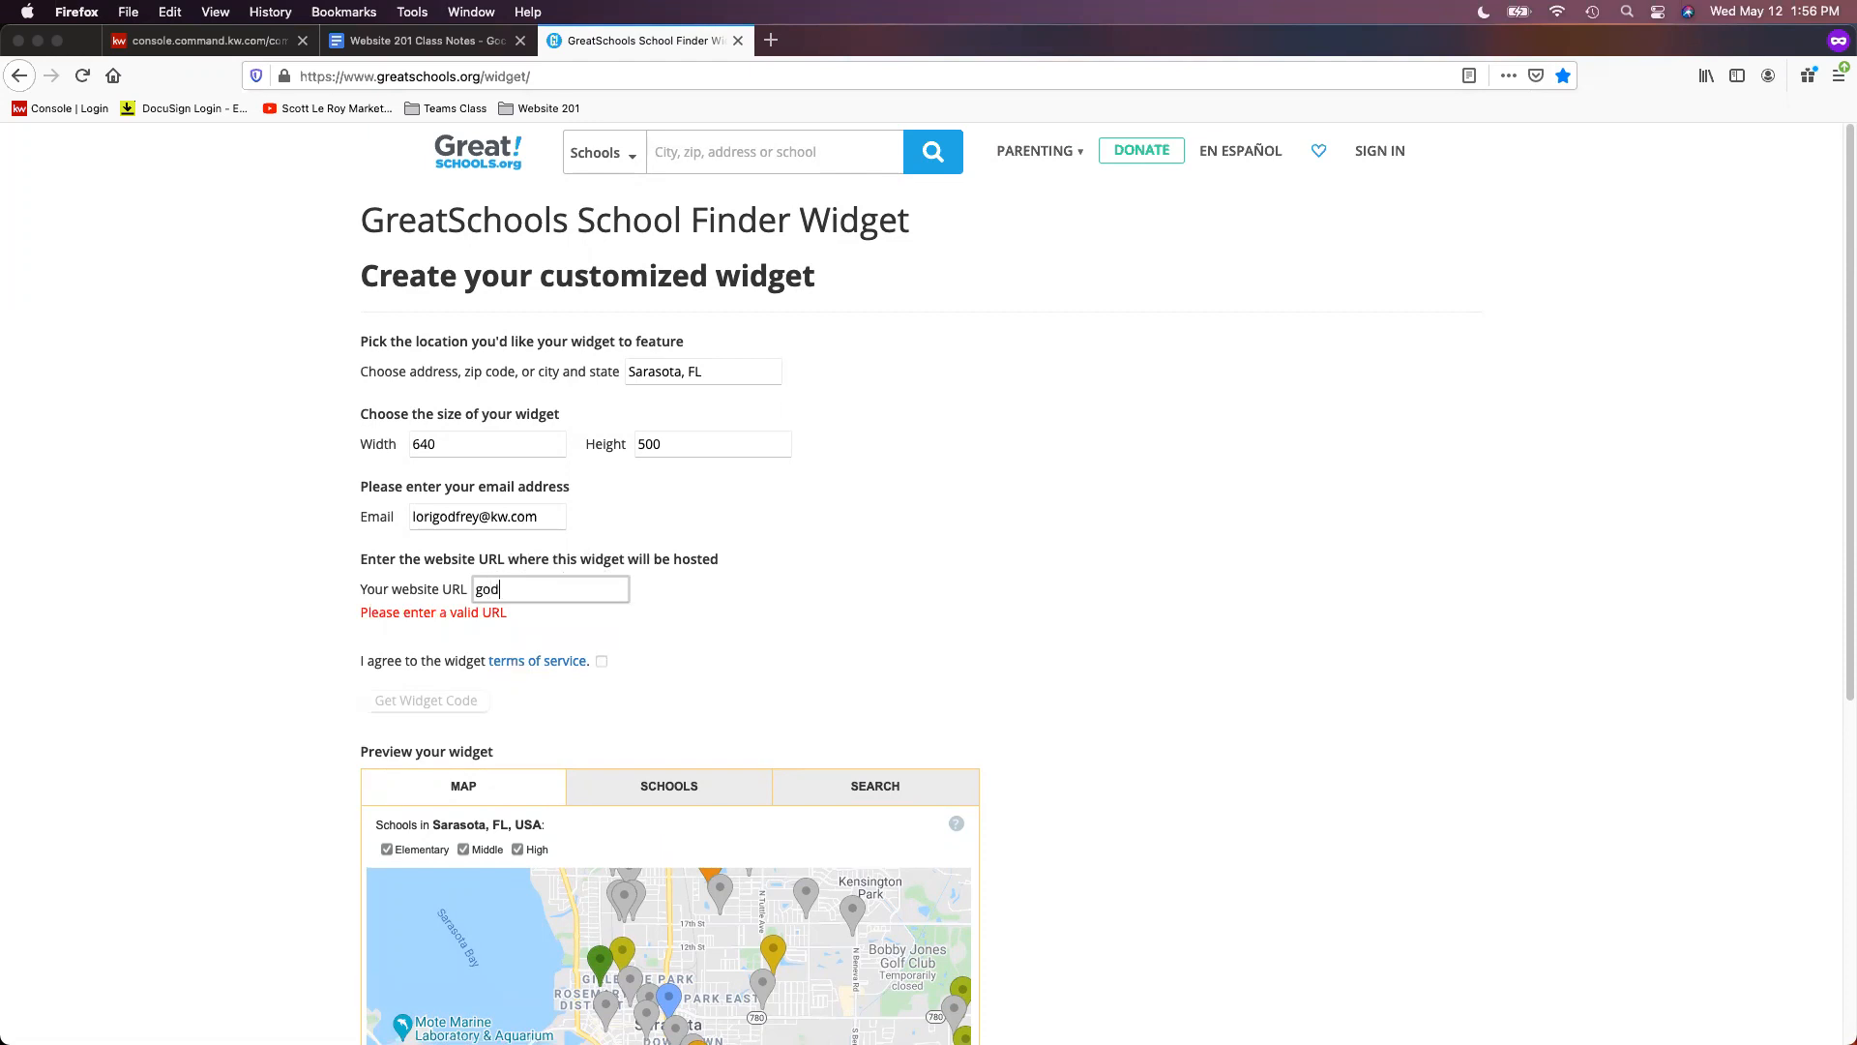
pyautogui.write('freyrealestateg')
pyautogui.write('roup')
pyautogui.write('.kw.com')
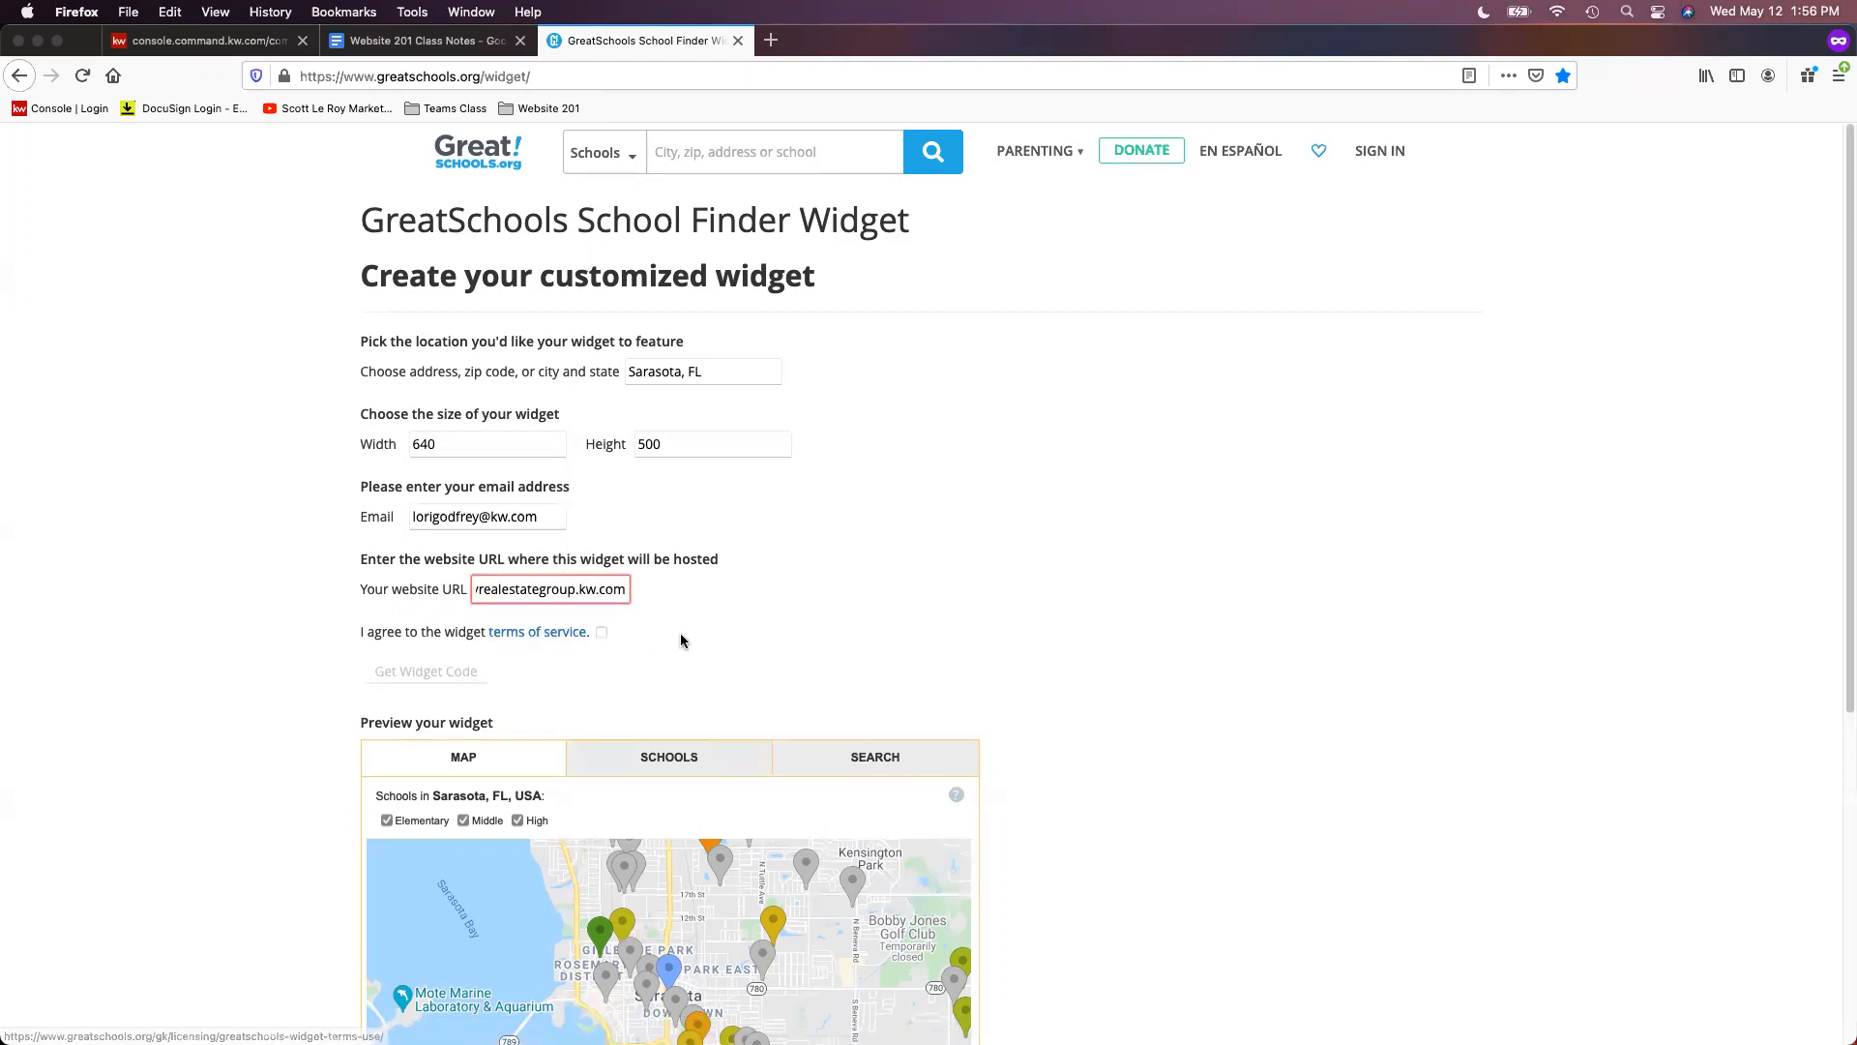
# - Accept the widget terms and generate the Sarasota, FL map widget embed code
pyautogui.click(601, 634)
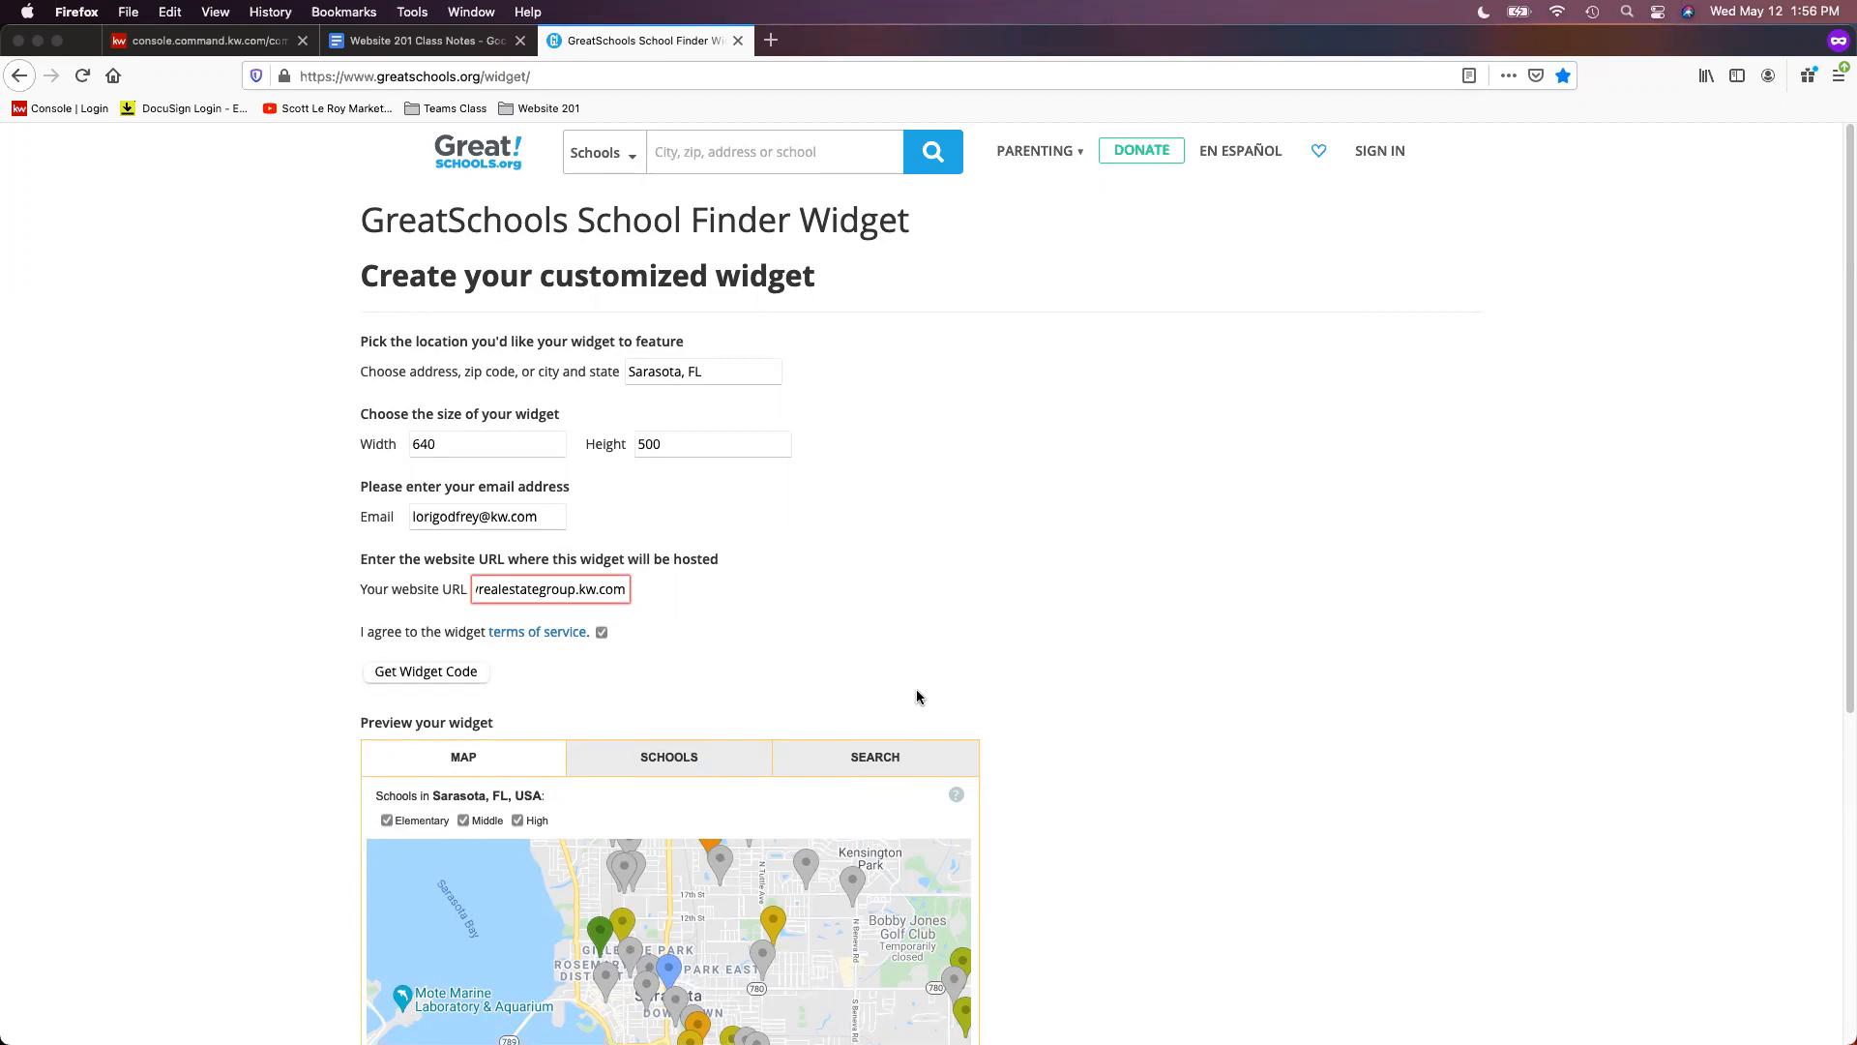
pyautogui.scroll(-1, 916, 683)
pyautogui.scroll(-2, 918, 689)
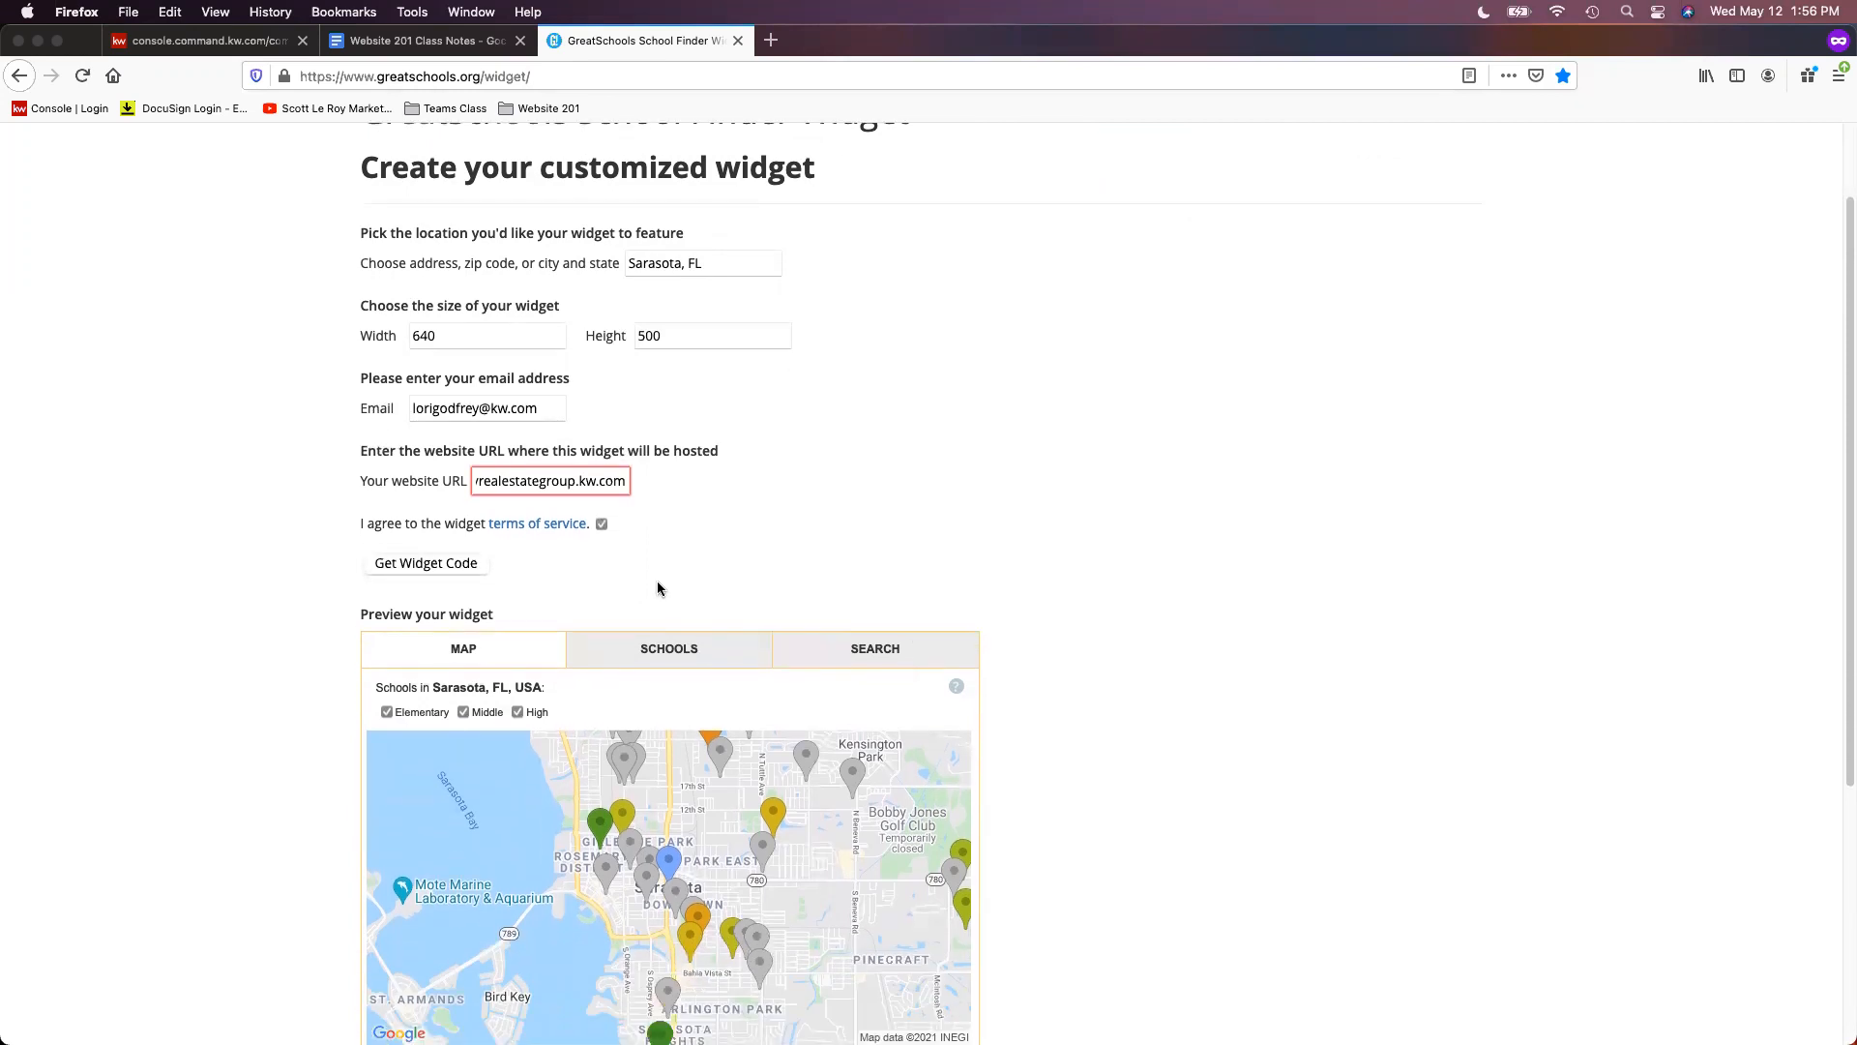
pyautogui.click(430, 563)
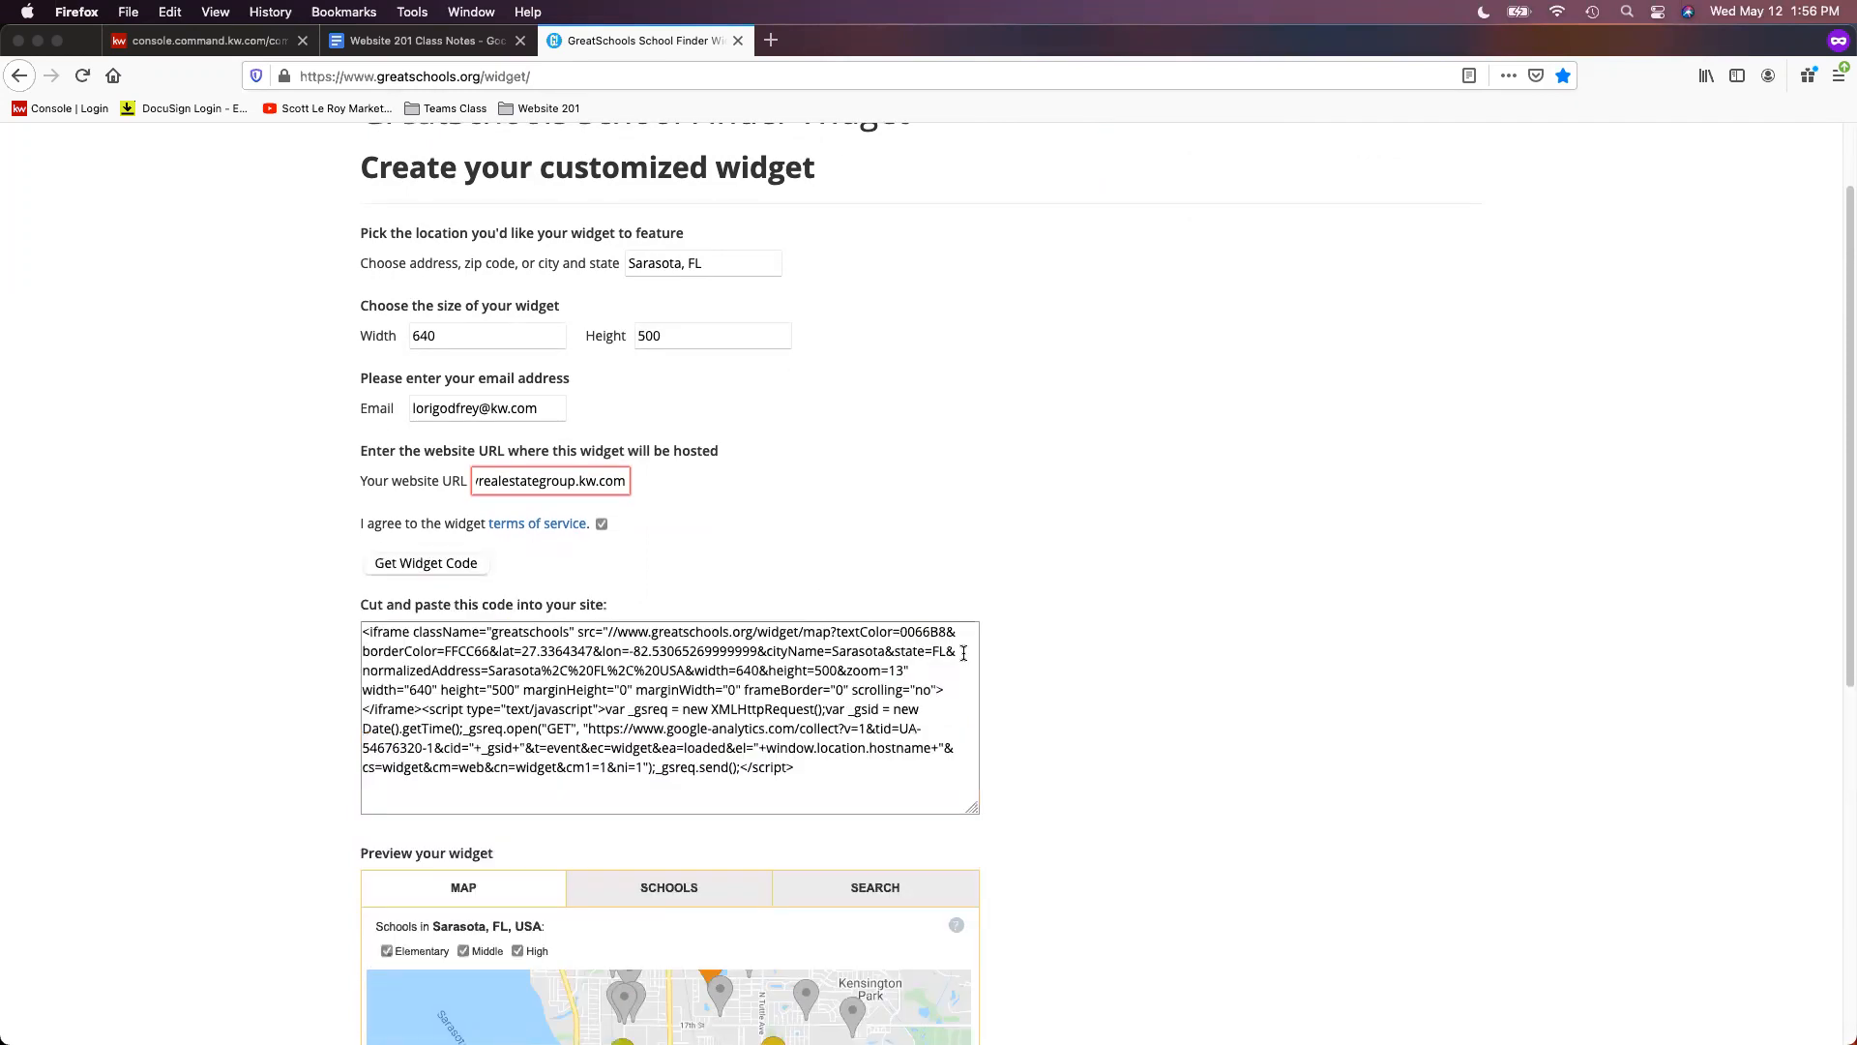
pyautogui.scroll(-1, 909, 683)
# - Select the entire generated embed code and copy it
pyautogui.click(838, 744)
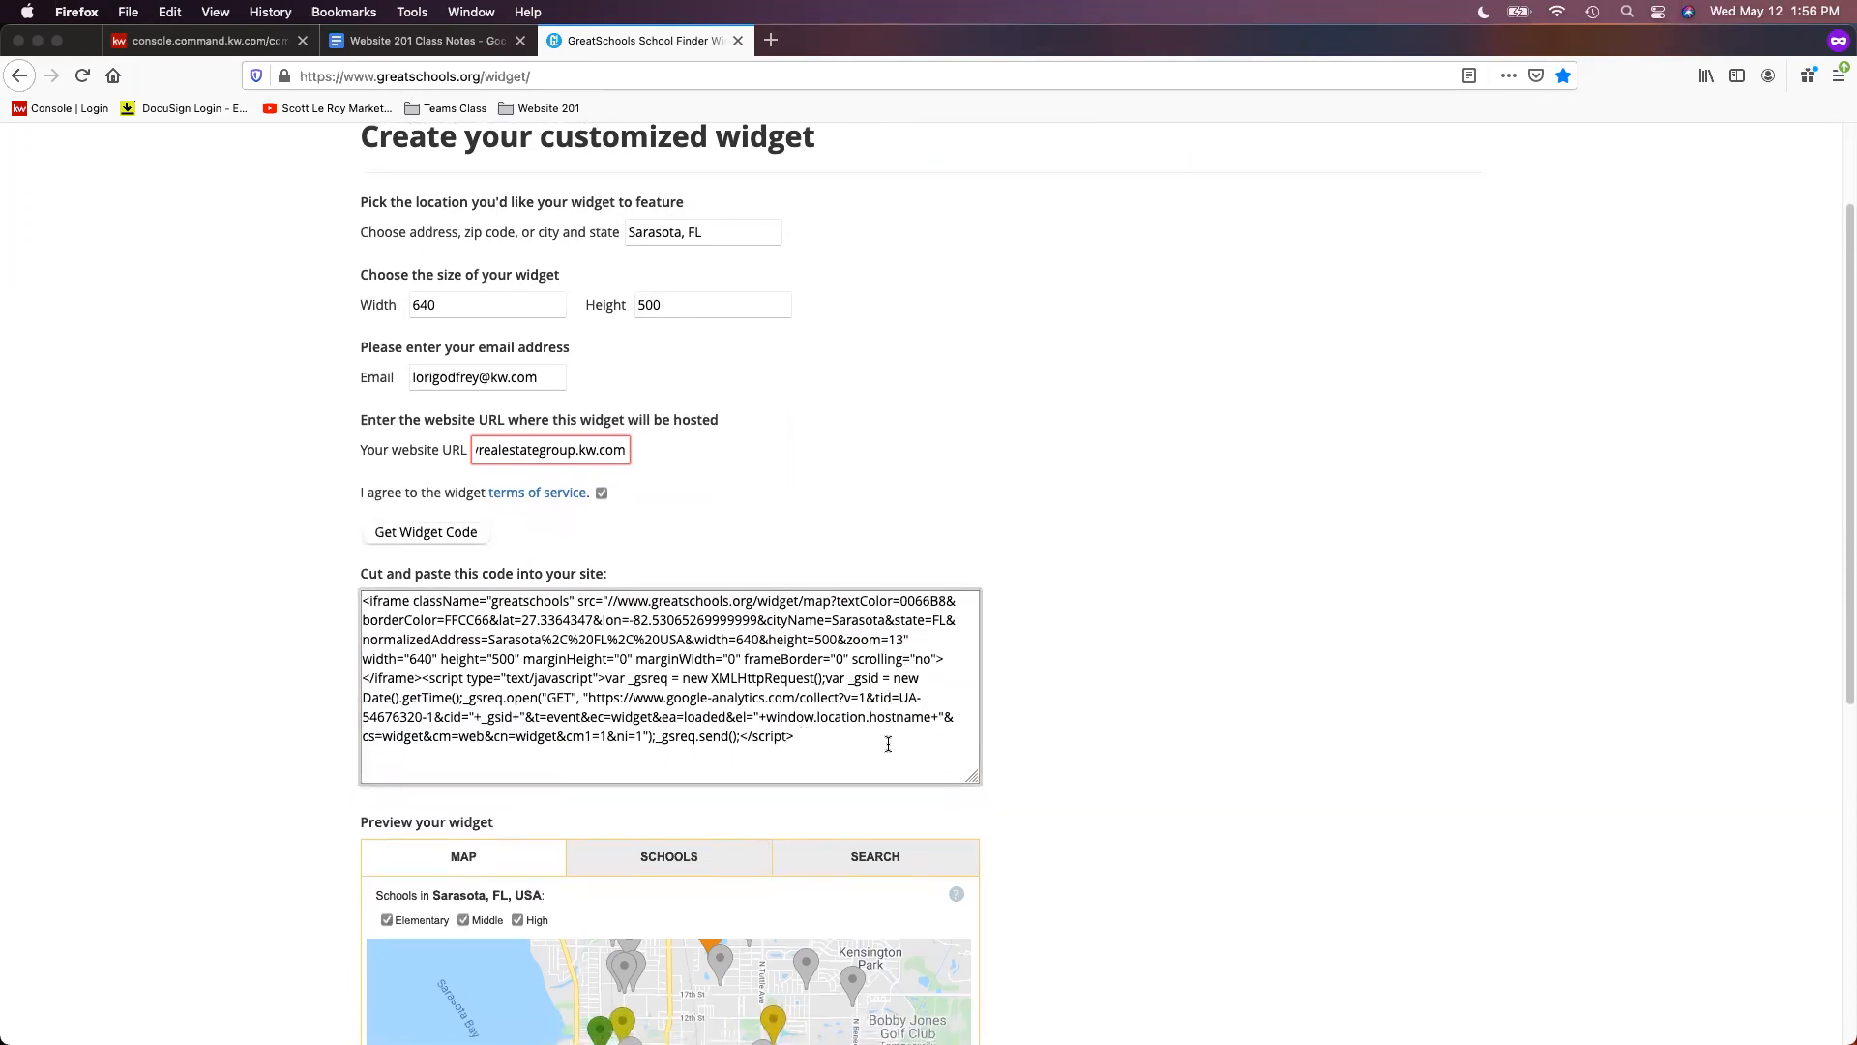
pyautogui.moveTo(779, 739); pyautogui.dragTo(317, 597)
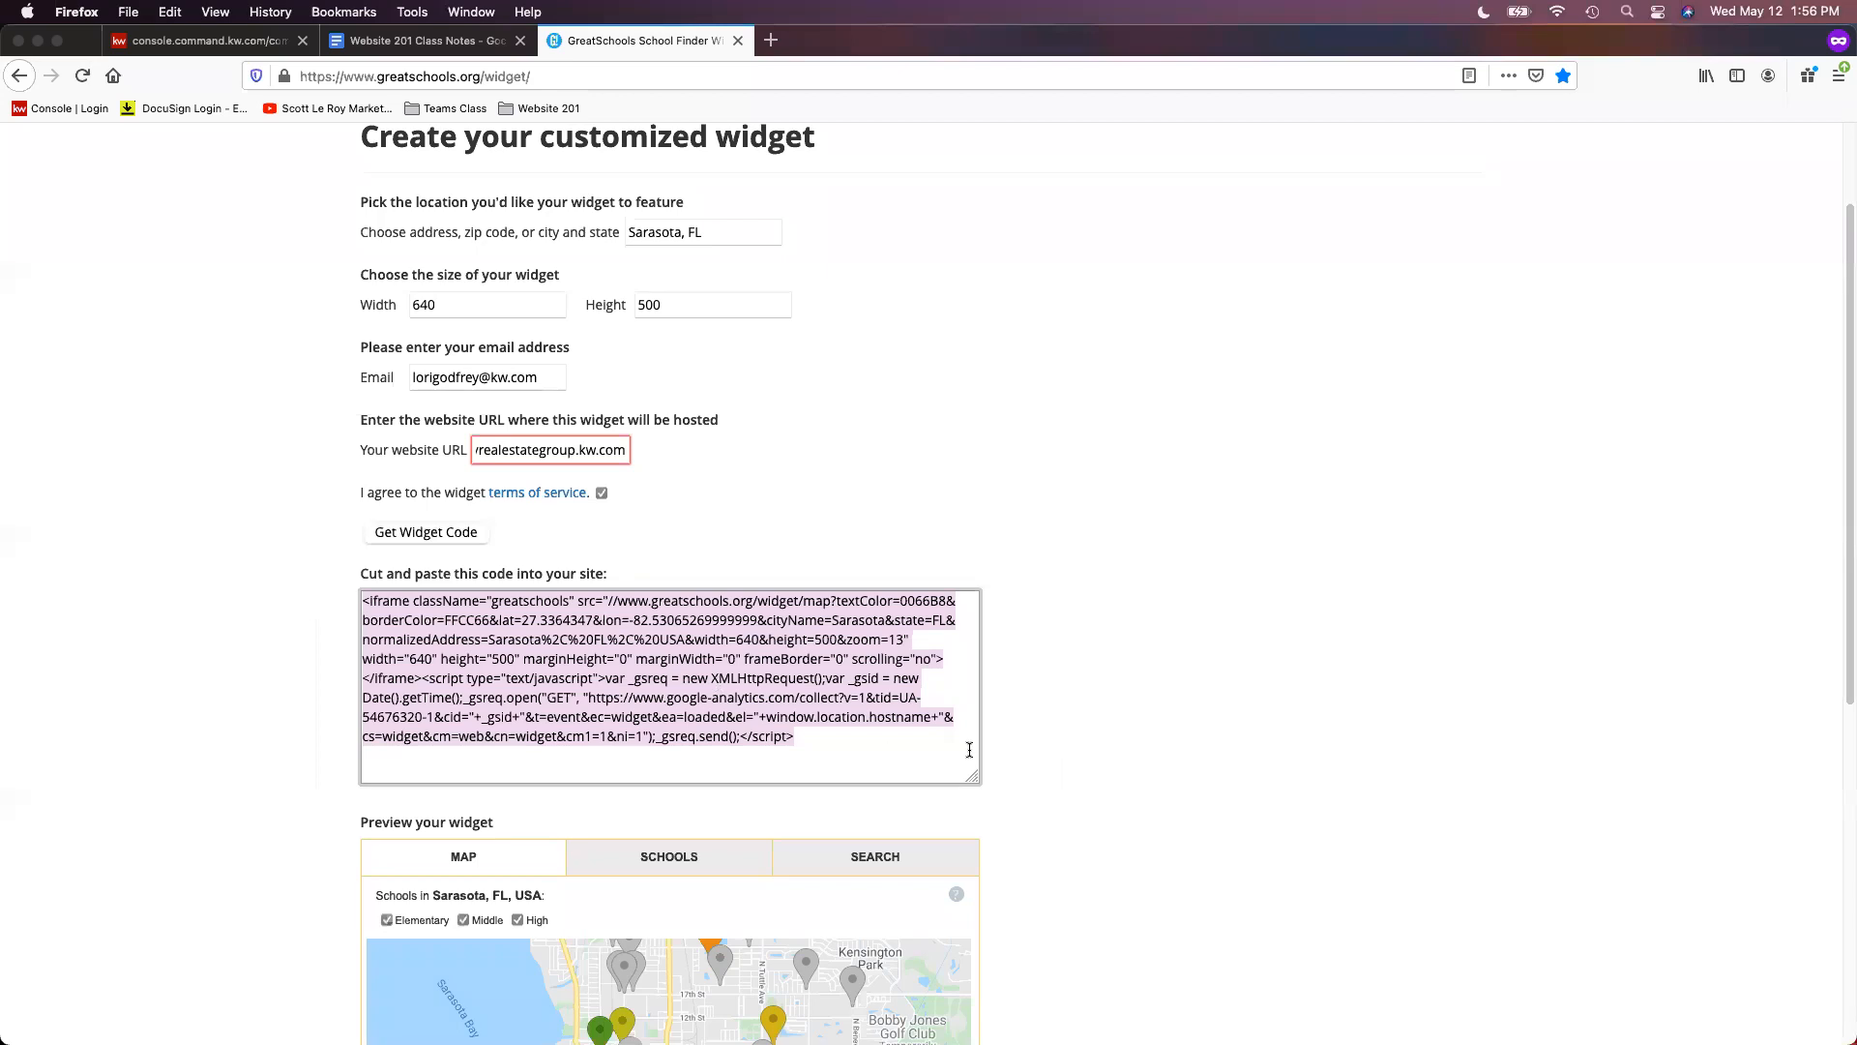
pyautogui.scroll(-2, 944, 757)
pyautogui.rightClick(612, 602)
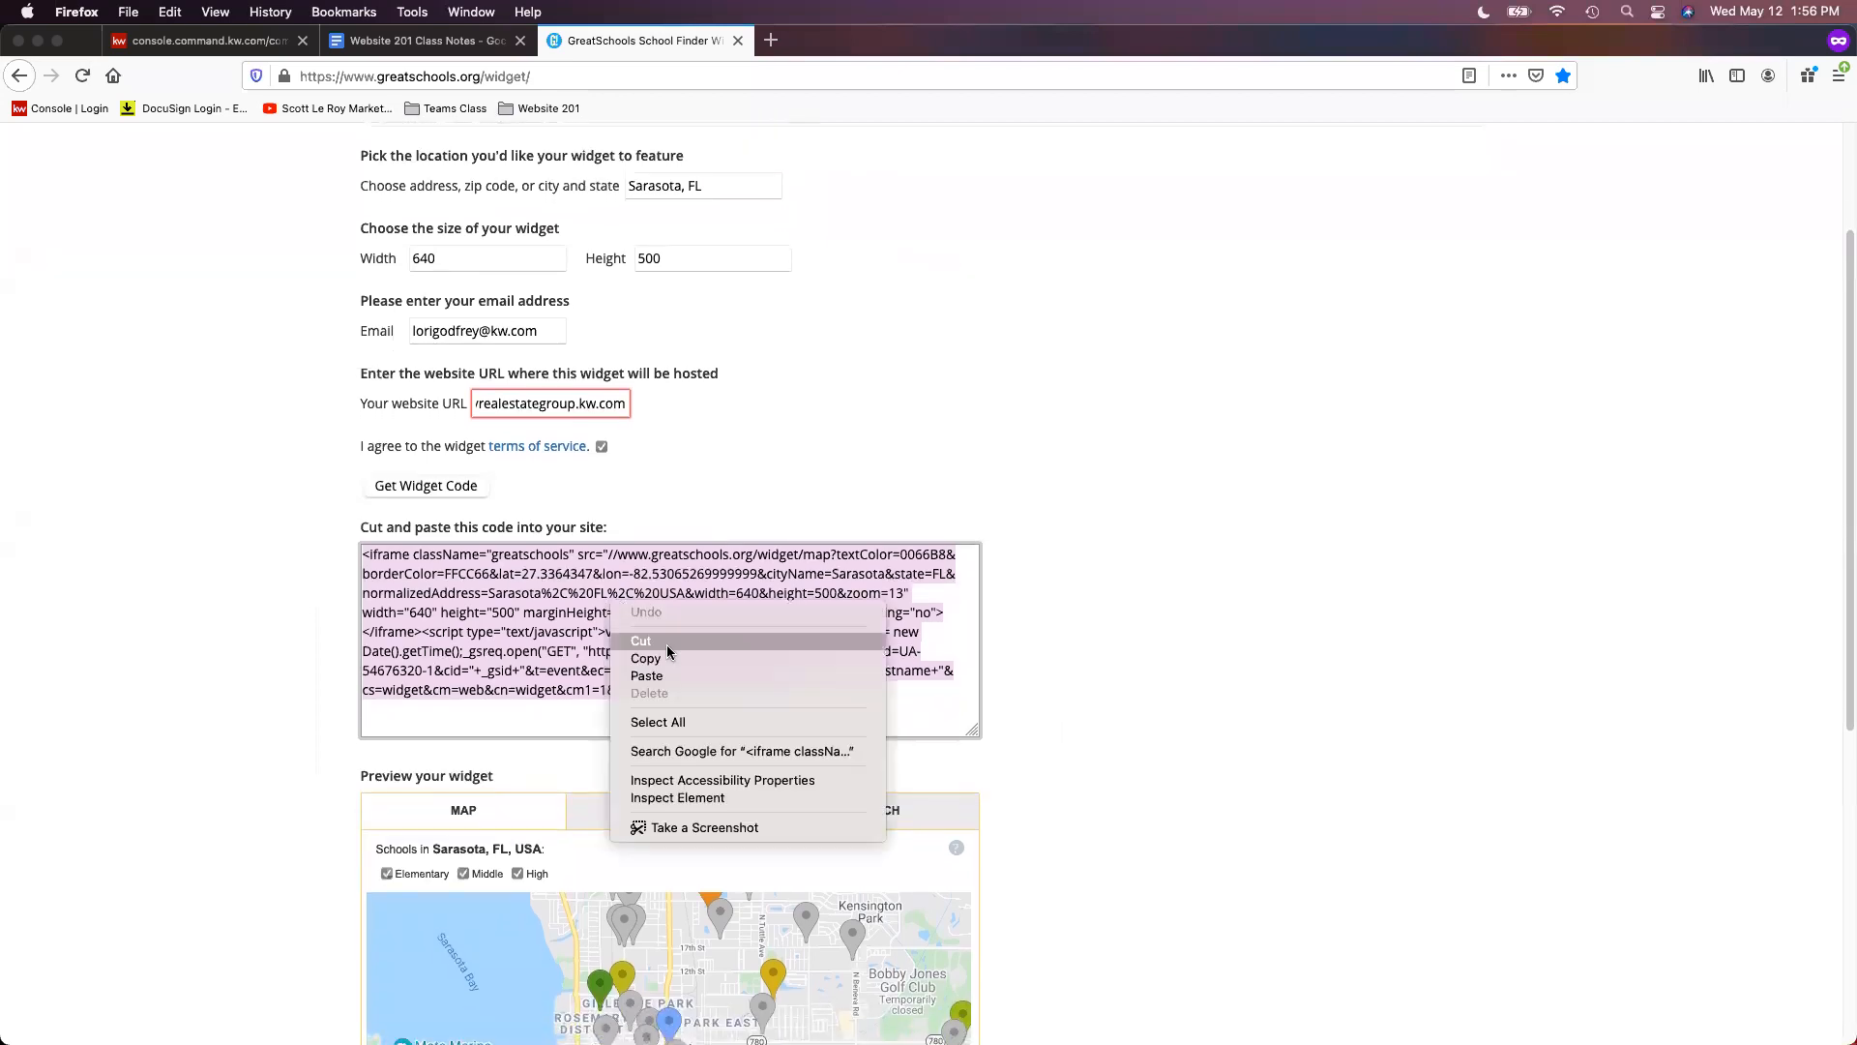
pyautogui.click(646, 657)
pyautogui.scroll(-8, 1305, 711)
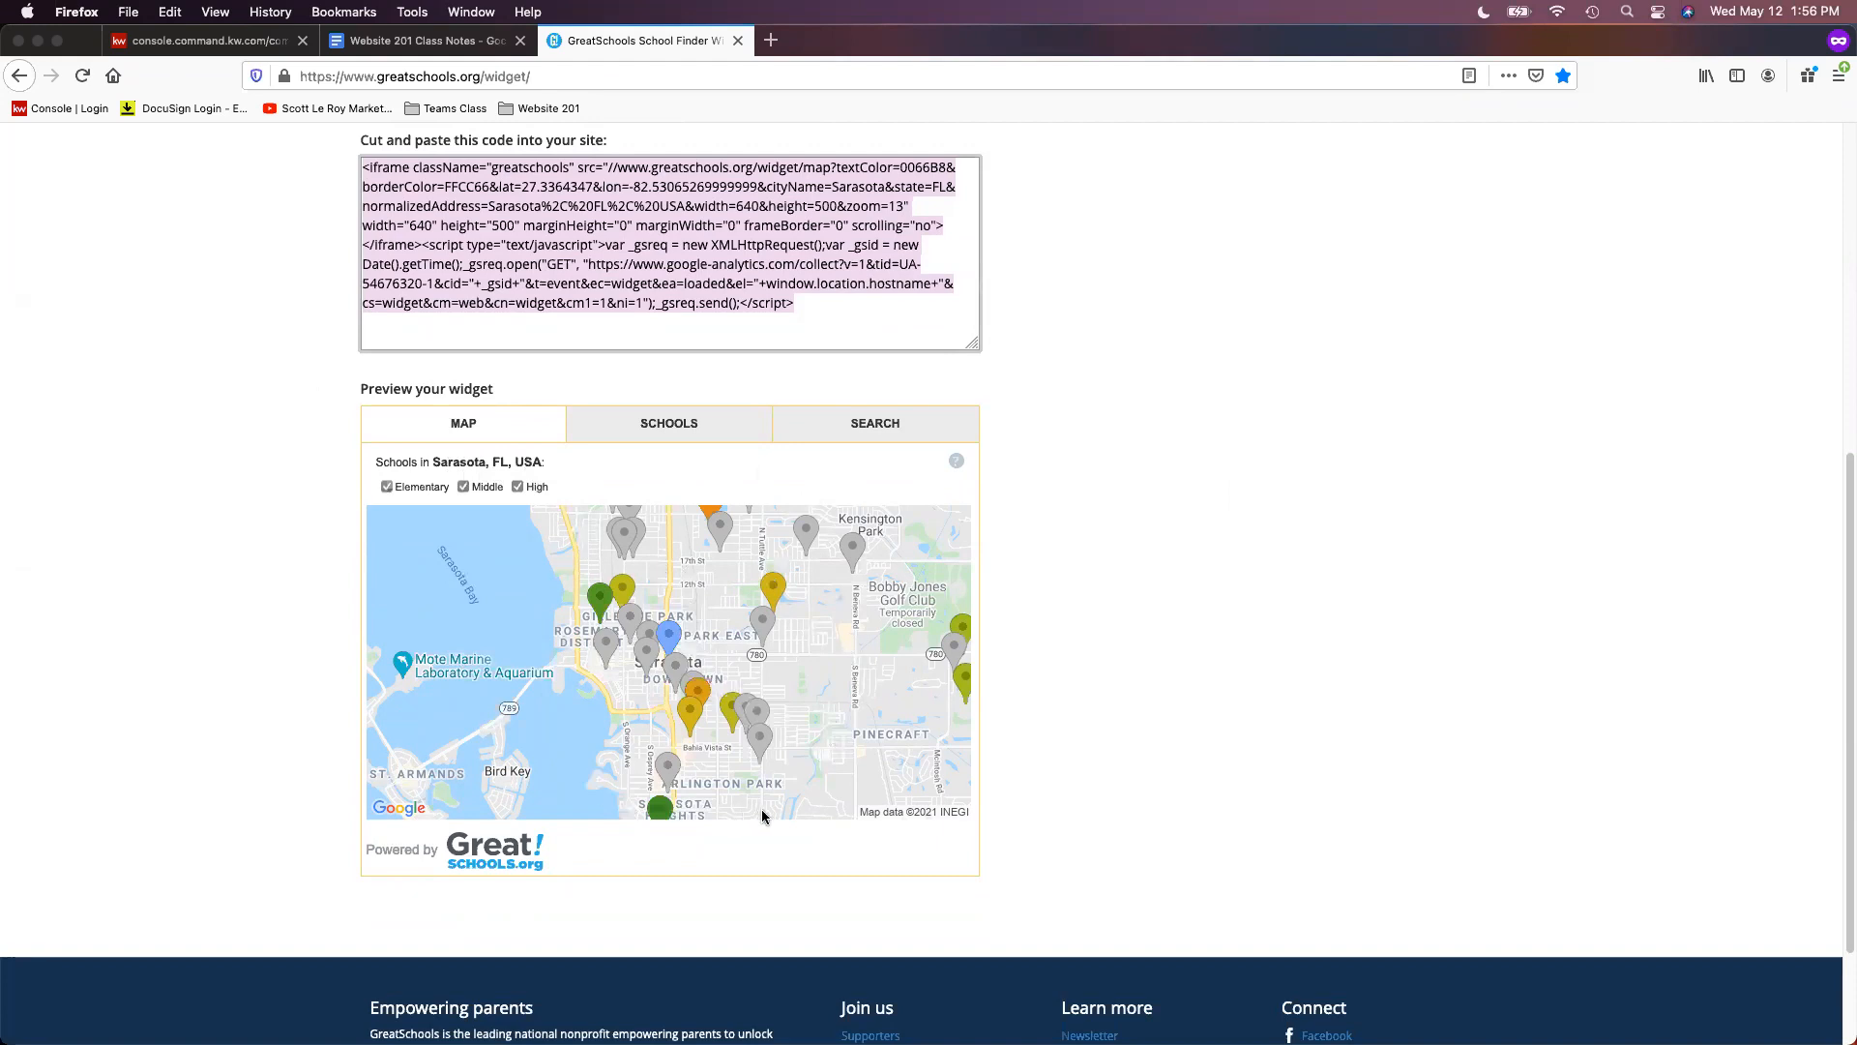
# - Reselect the embed code, copy it again, and return to the KW site editor
pyautogui.click(1165, 743)
pyautogui.scroll(5, 1165, 742)
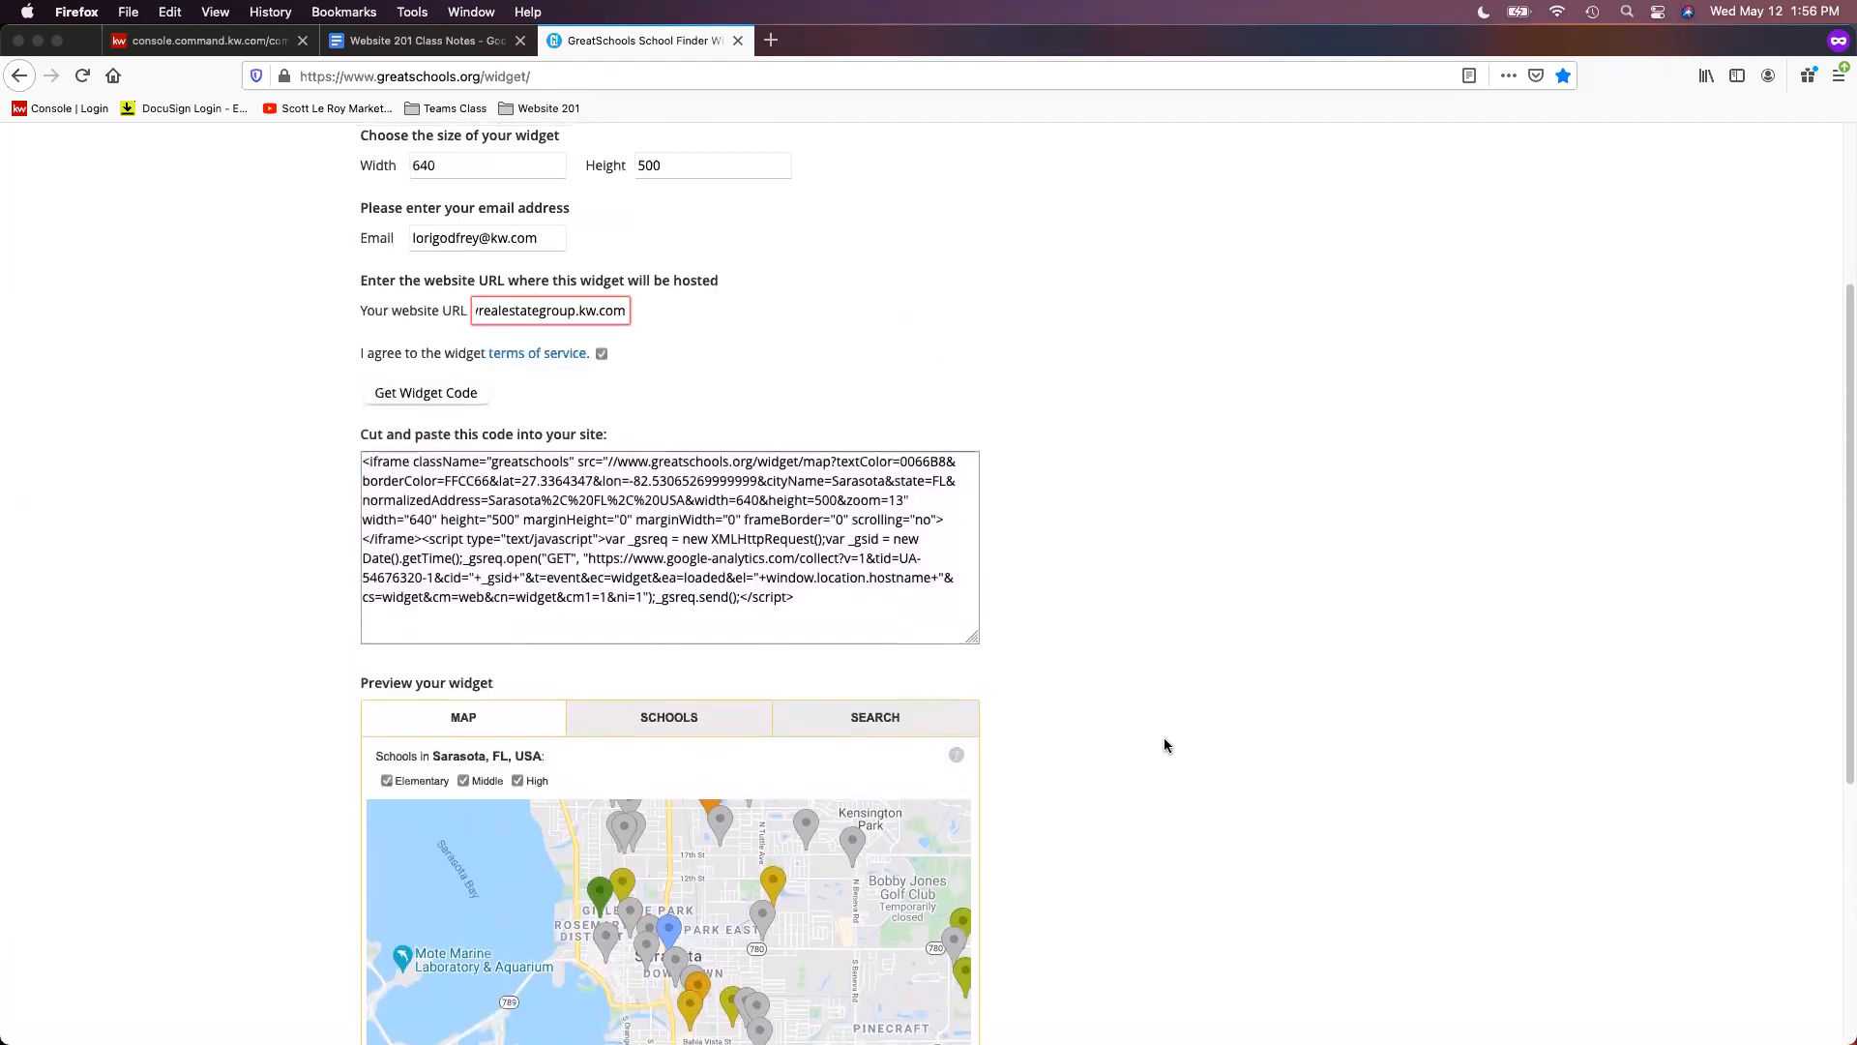
pyautogui.scroll(1, 1167, 748)
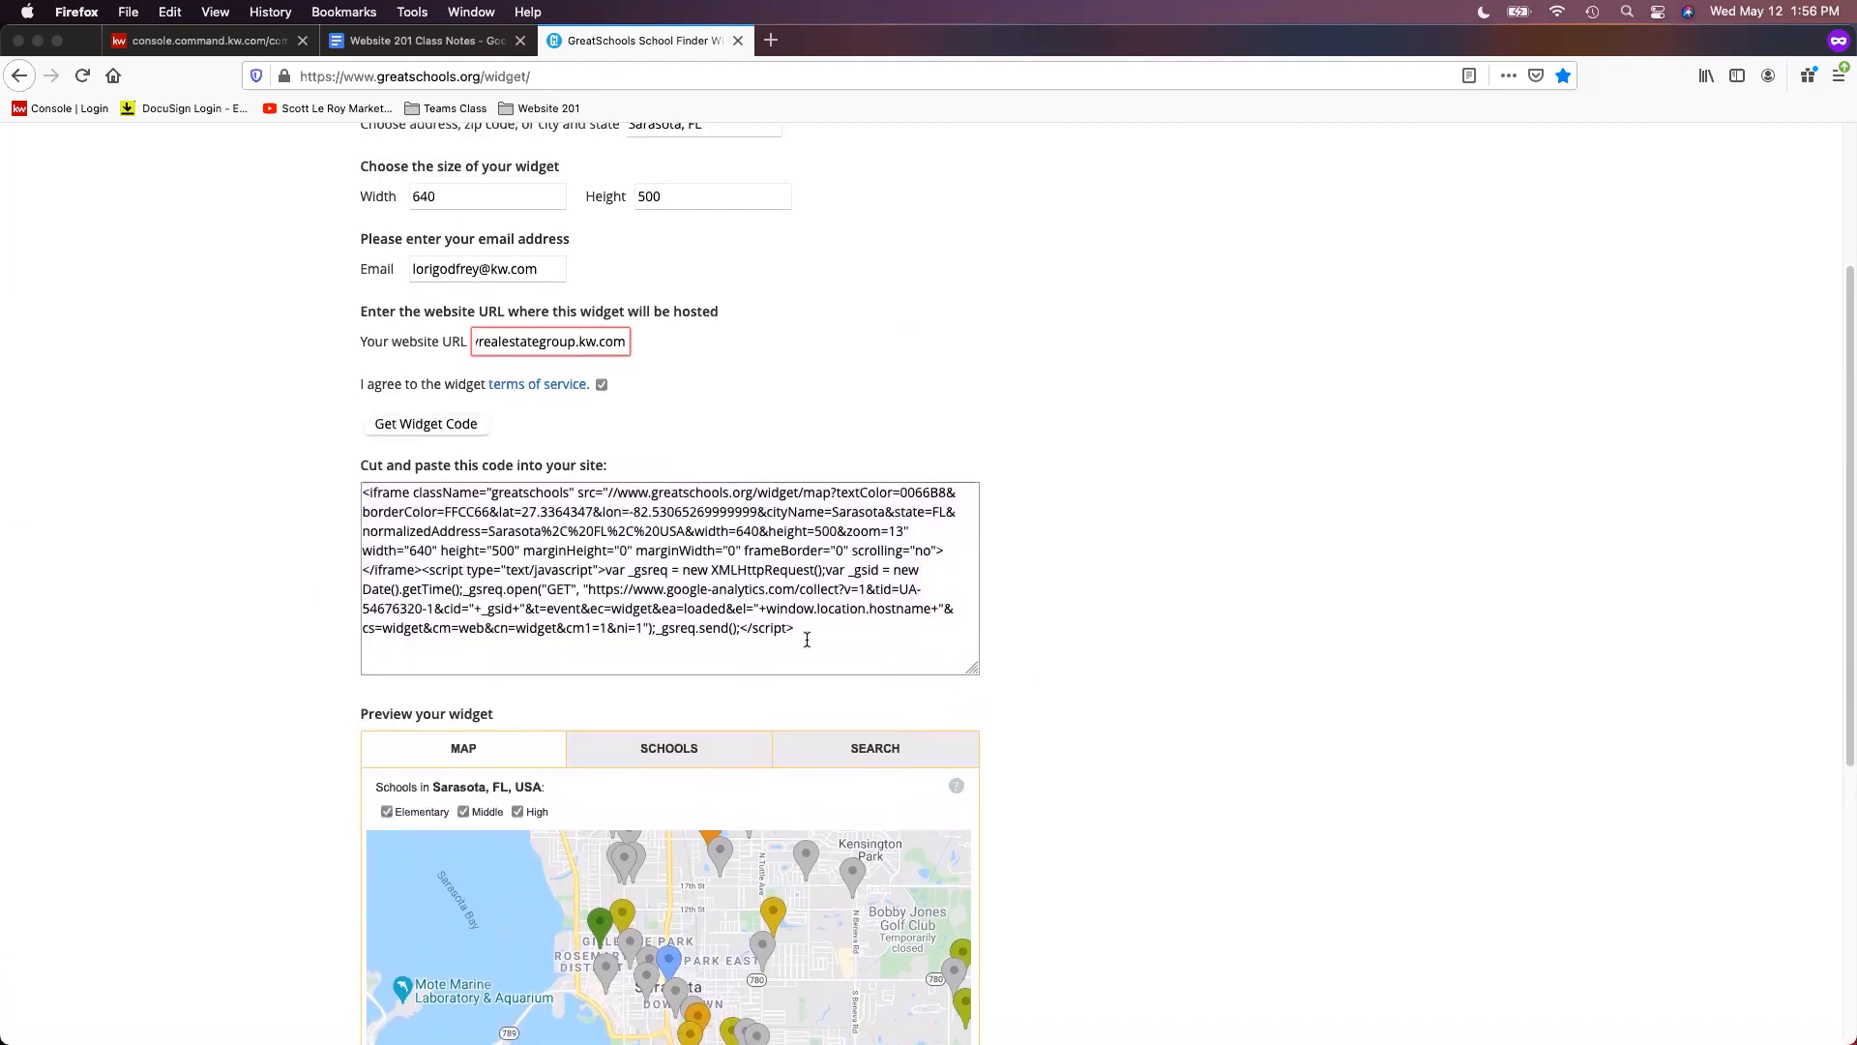
pyautogui.moveTo(825, 643); pyautogui.dragTo(345, 462)
pyautogui.rightClick(634, 563)
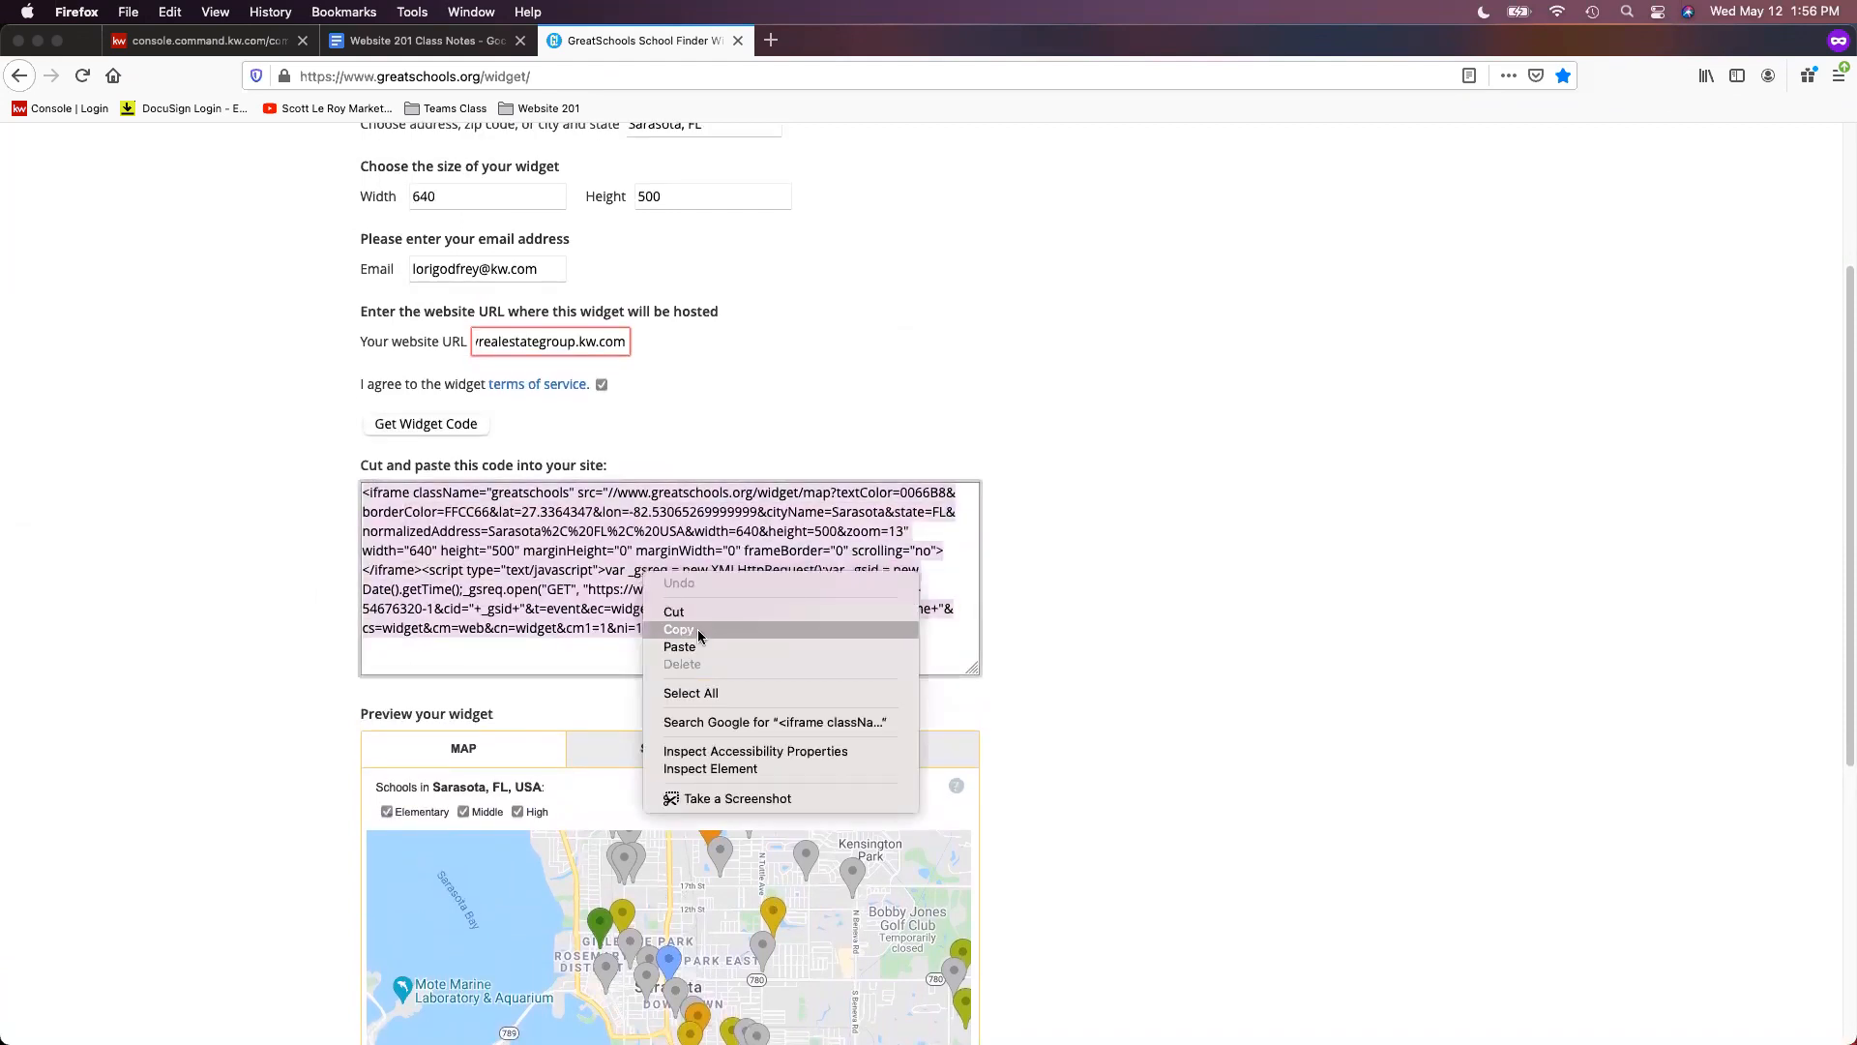
pyautogui.click(705, 612)
pyautogui.scroll(5, 1264, 687)
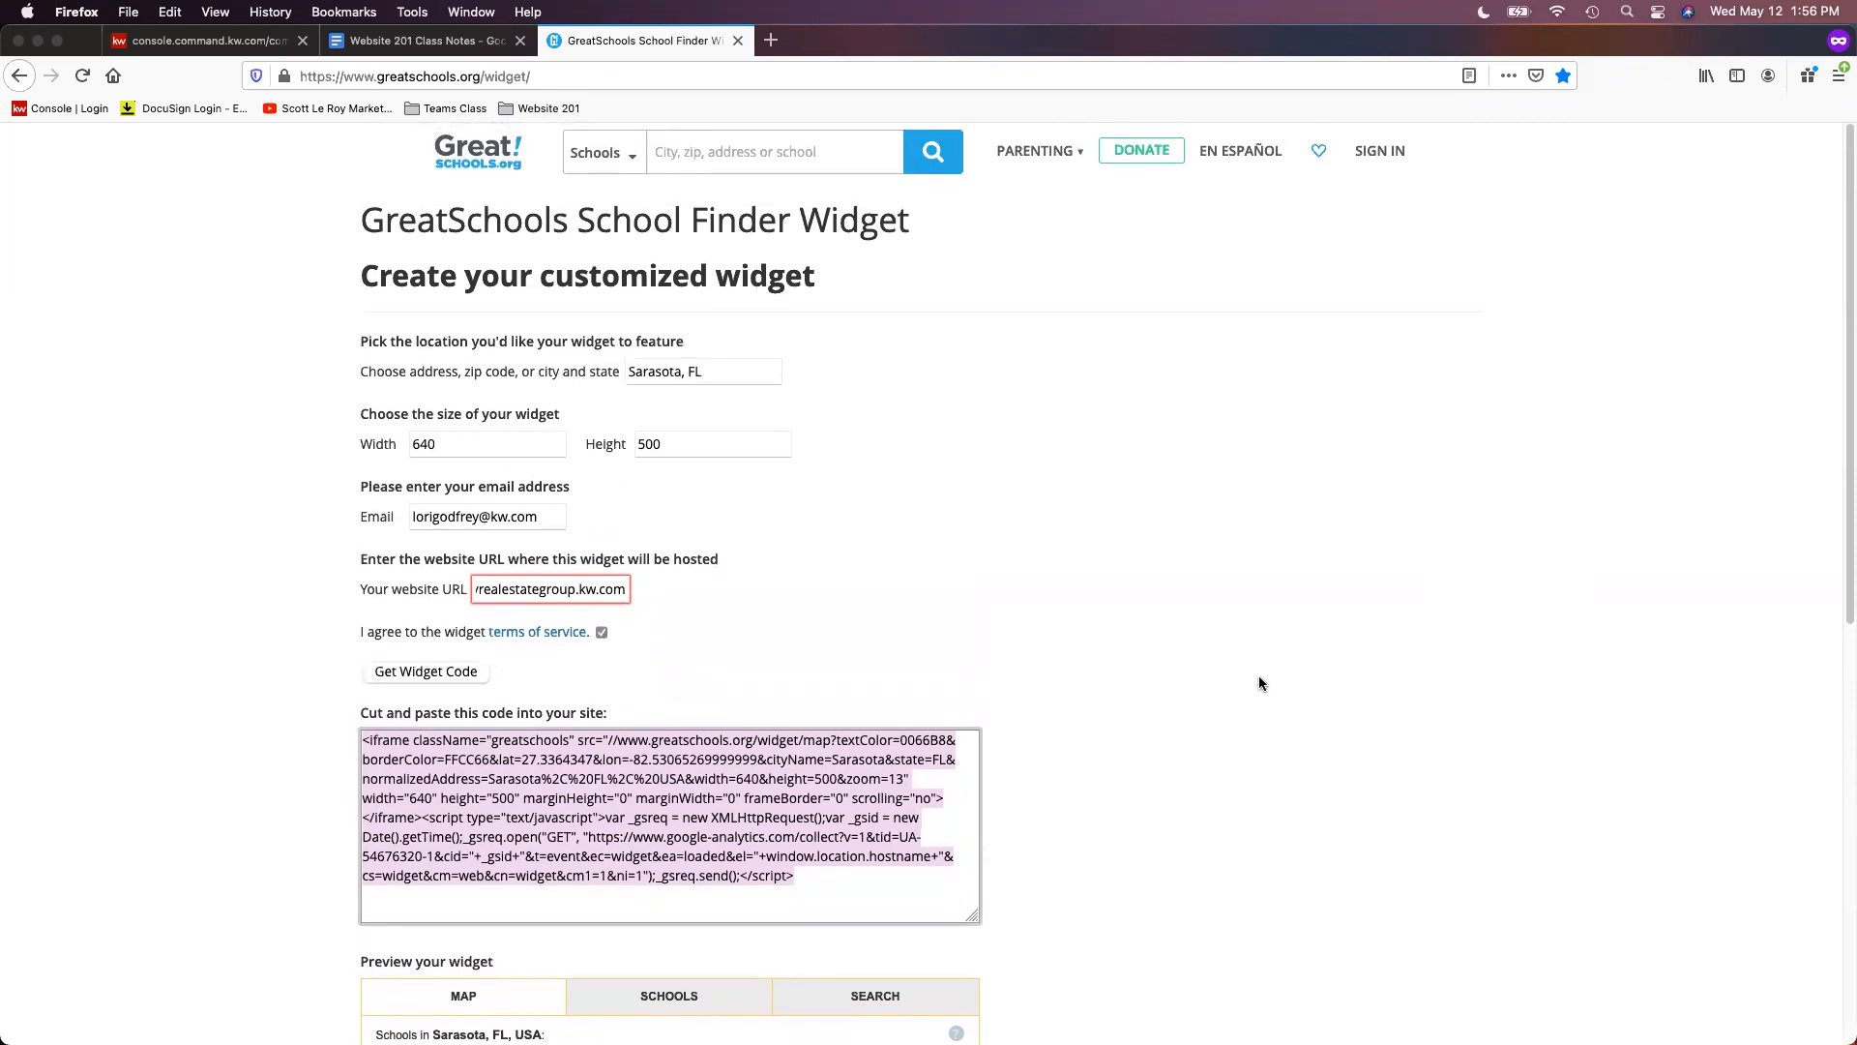
pyautogui.click(176, 40)
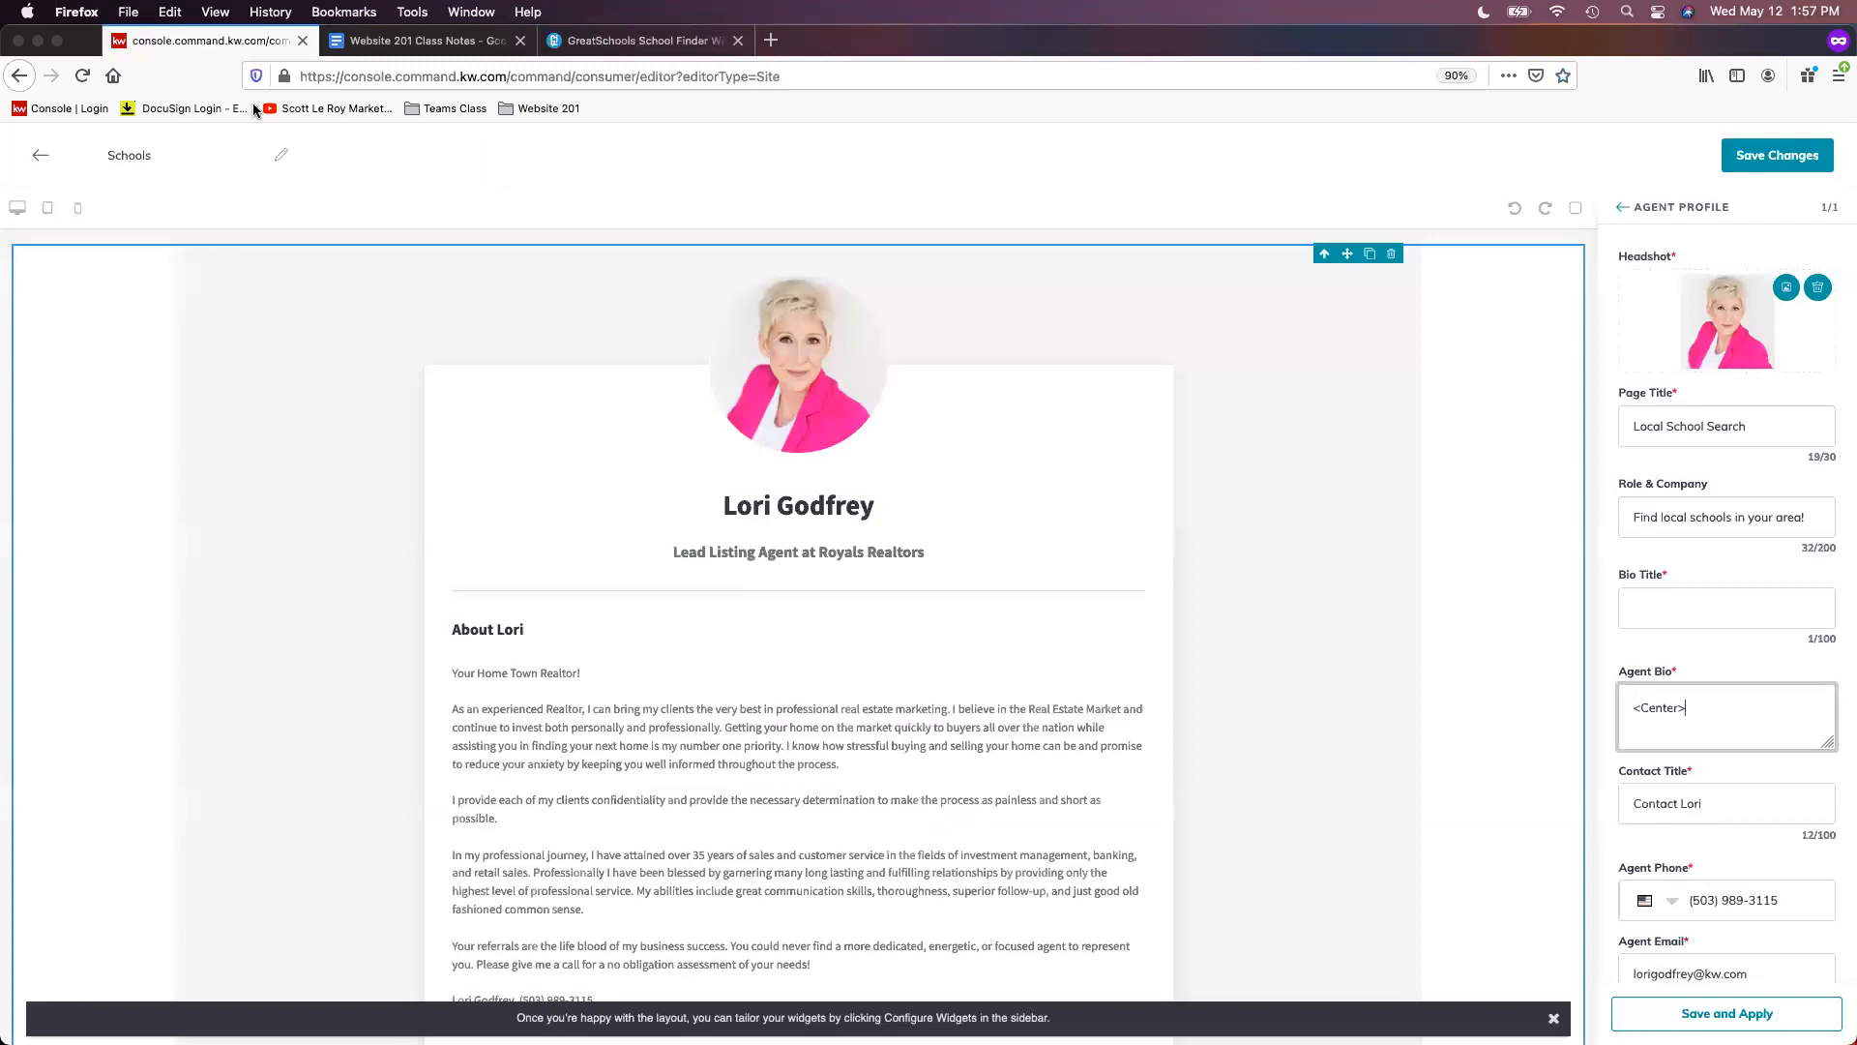
# - Paste the GreatSchools widget code into Agent Bio and capitalise the closing tag to <Center>
pyautogui.rightClick(1726, 710)
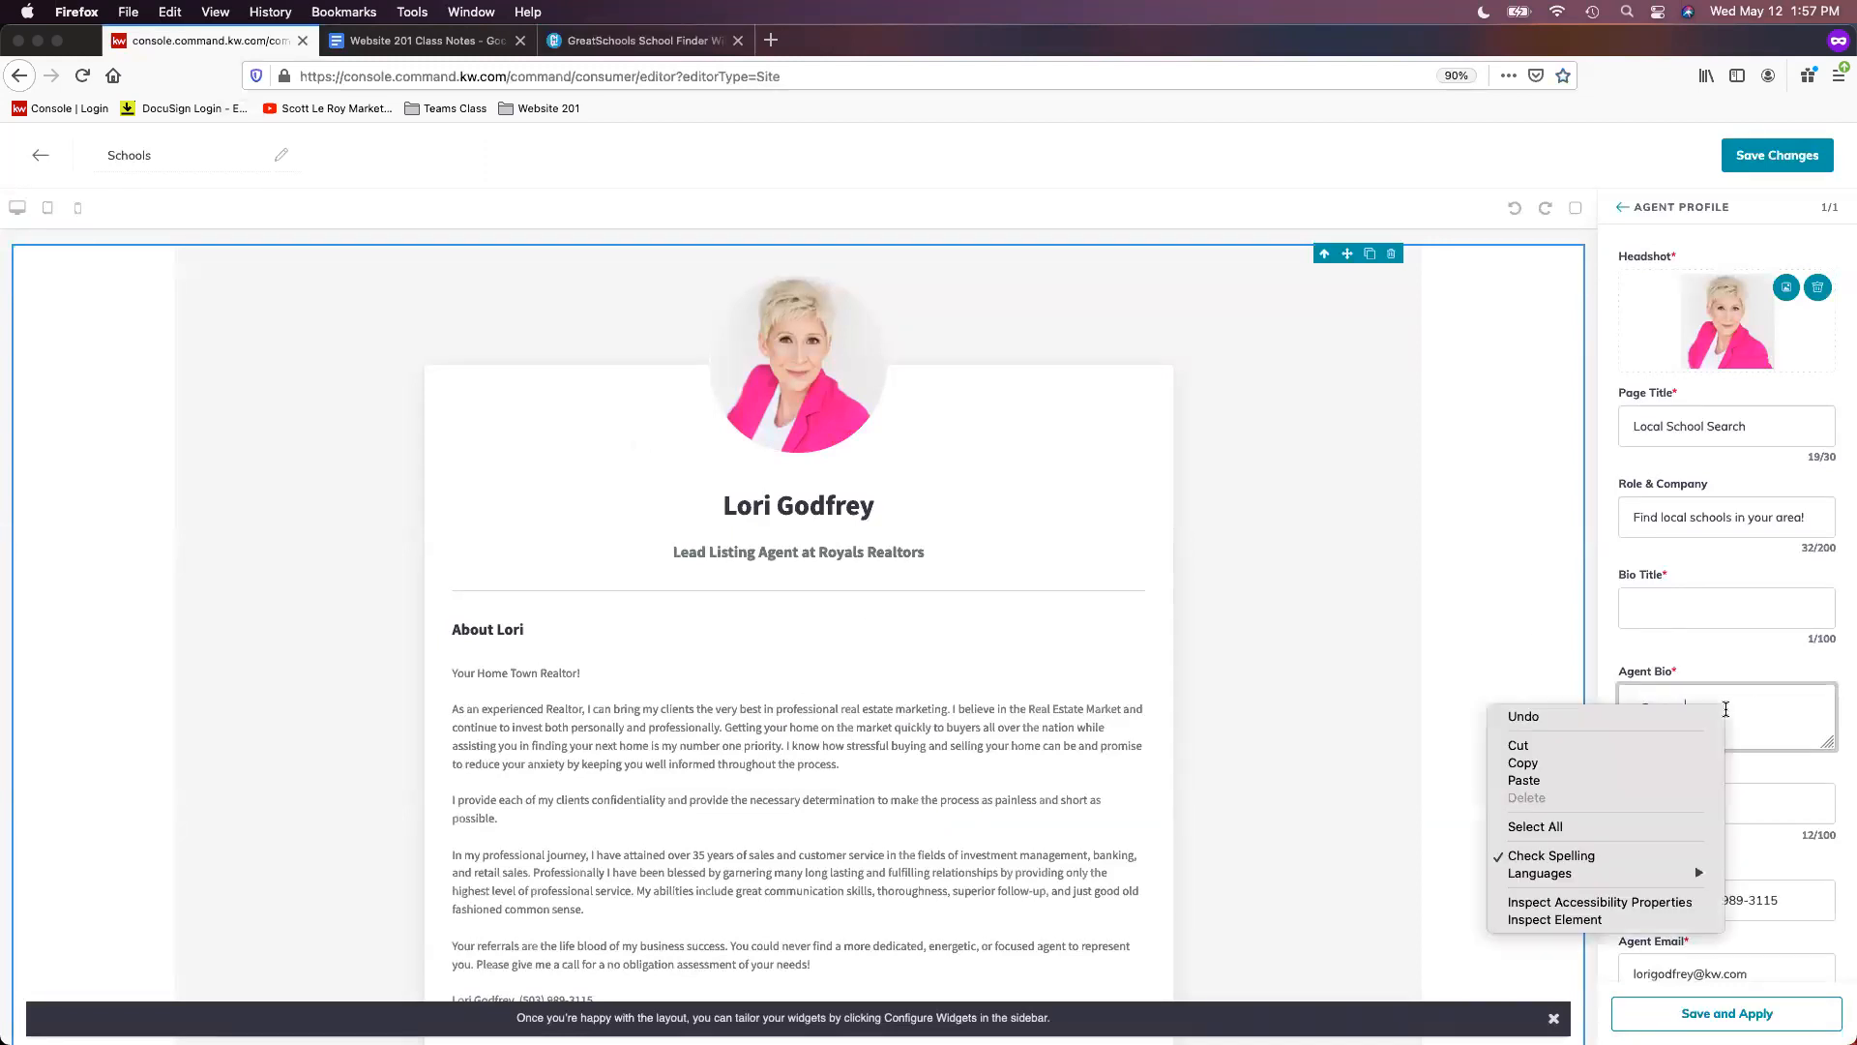
pyautogui.click(1650, 779)
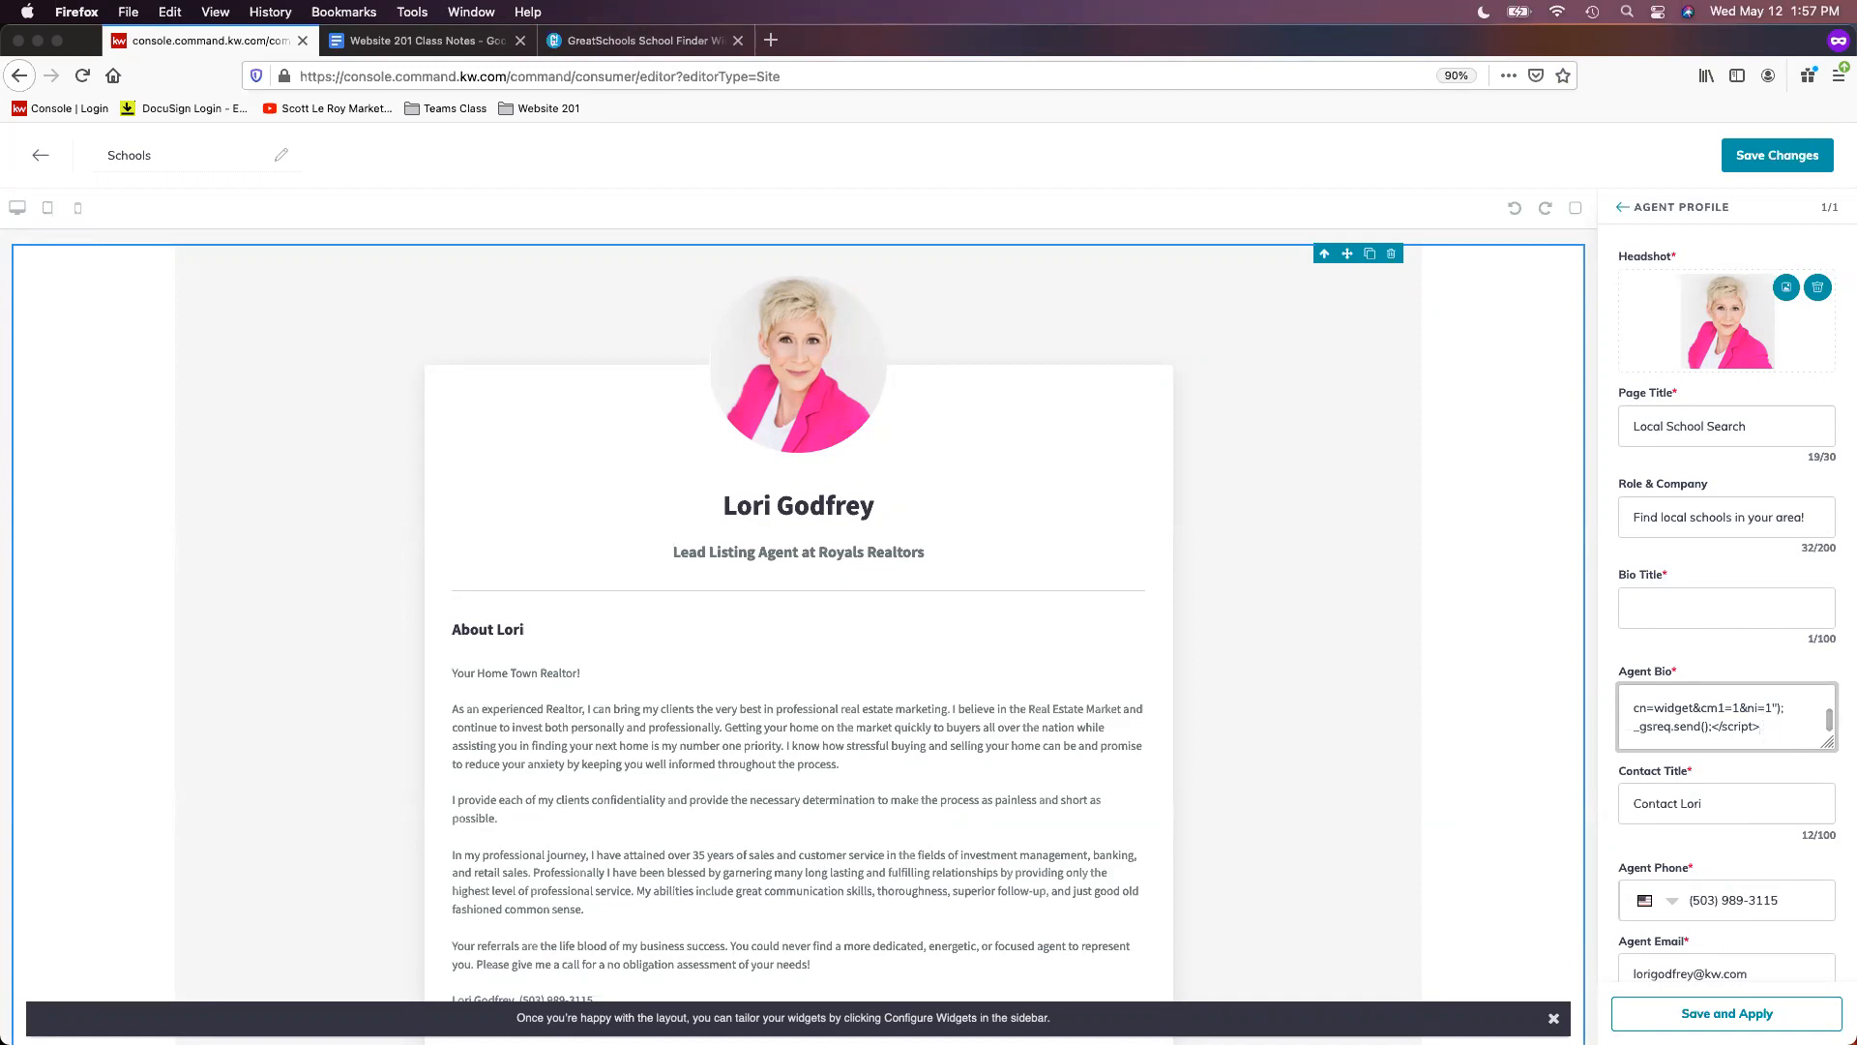
pyautogui.write('enter')
pyautogui.press('BackSpace')
pyautogui.write('C')
pyautogui.scroll(3, 1787, 728)
pyautogui.scroll(5, 1787, 728)
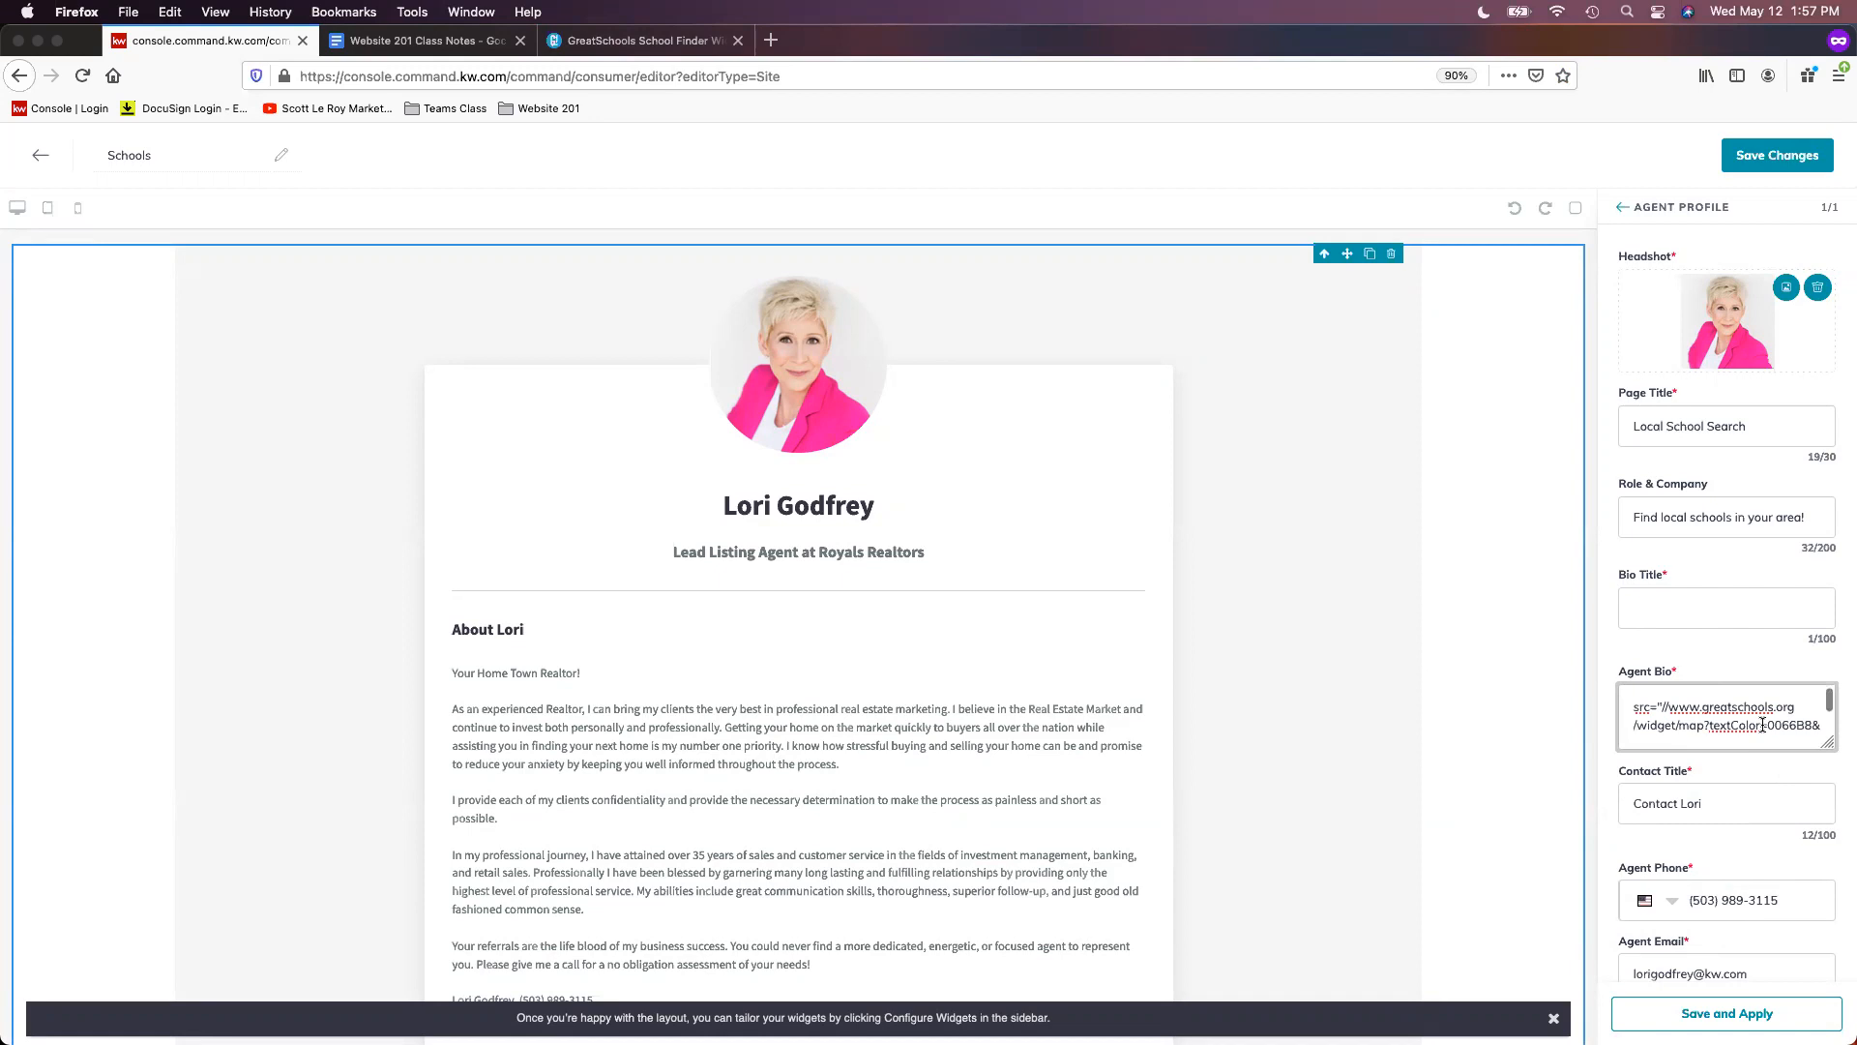
pyautogui.scroll(-8, 1678, 717)
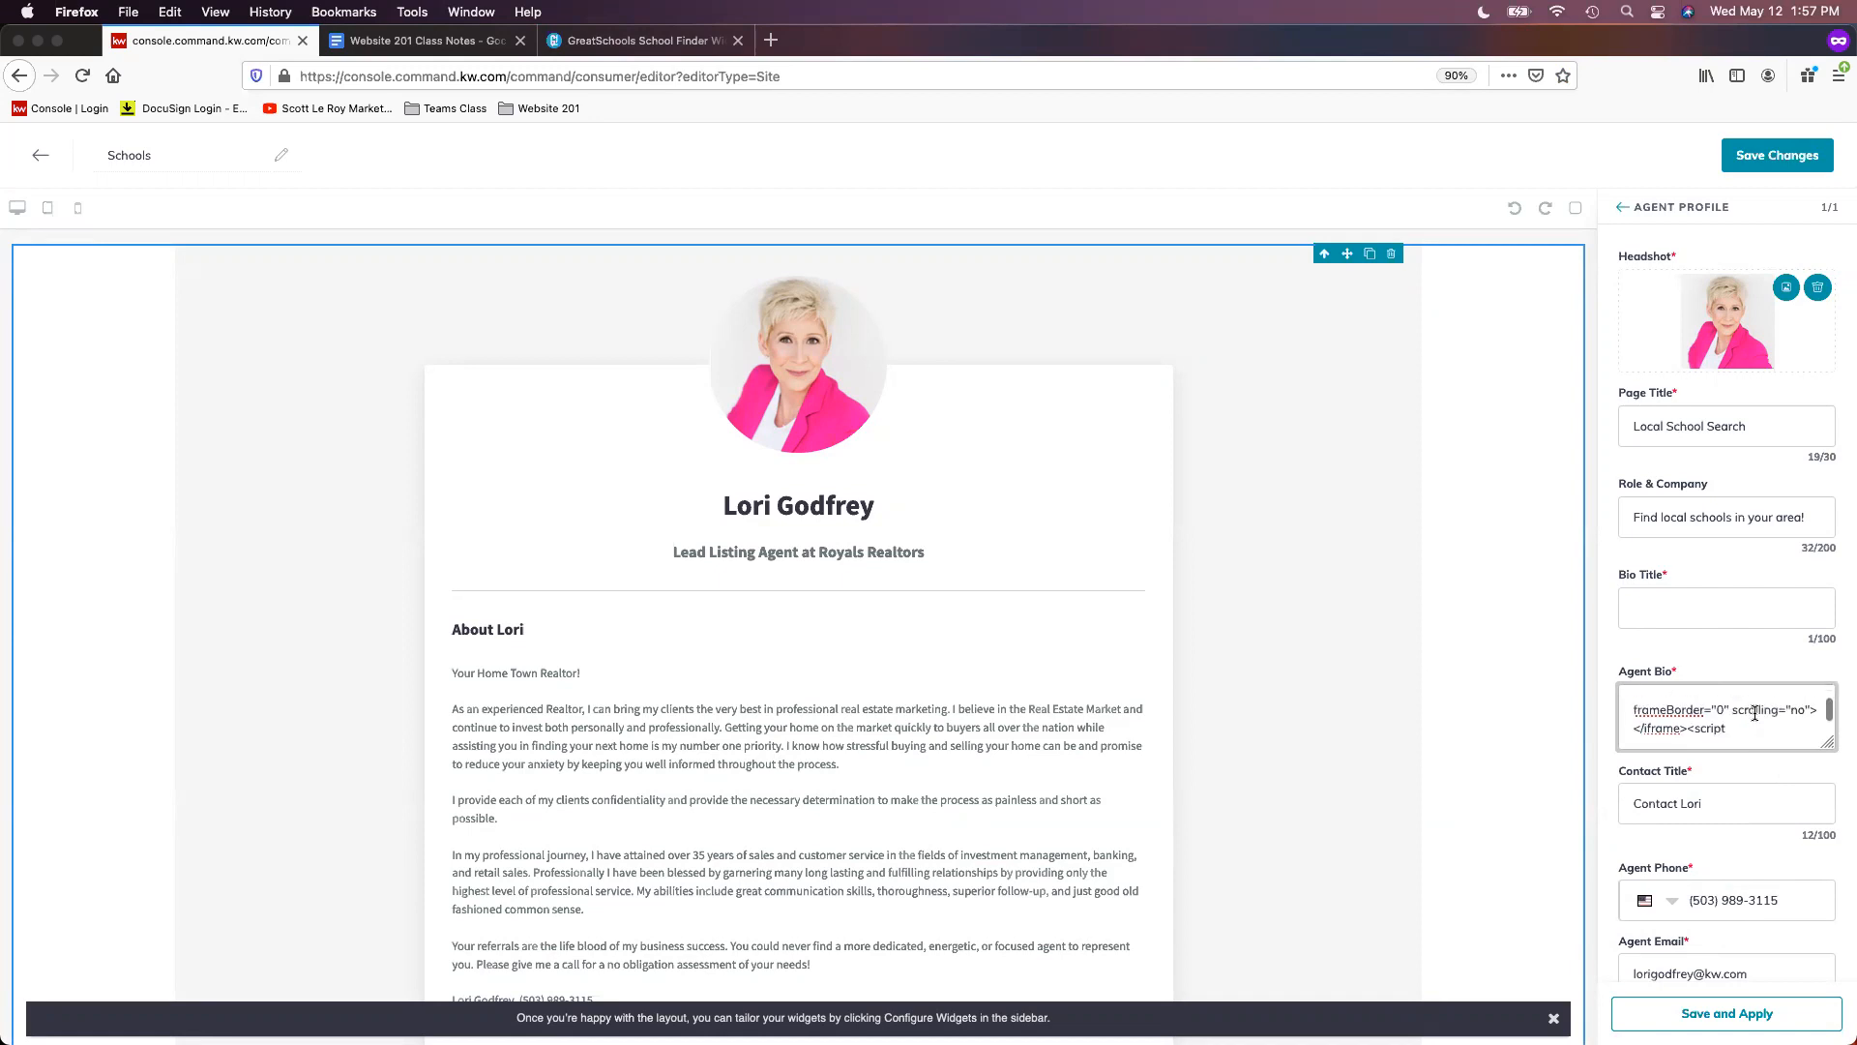
pyautogui.click(1791, 772)
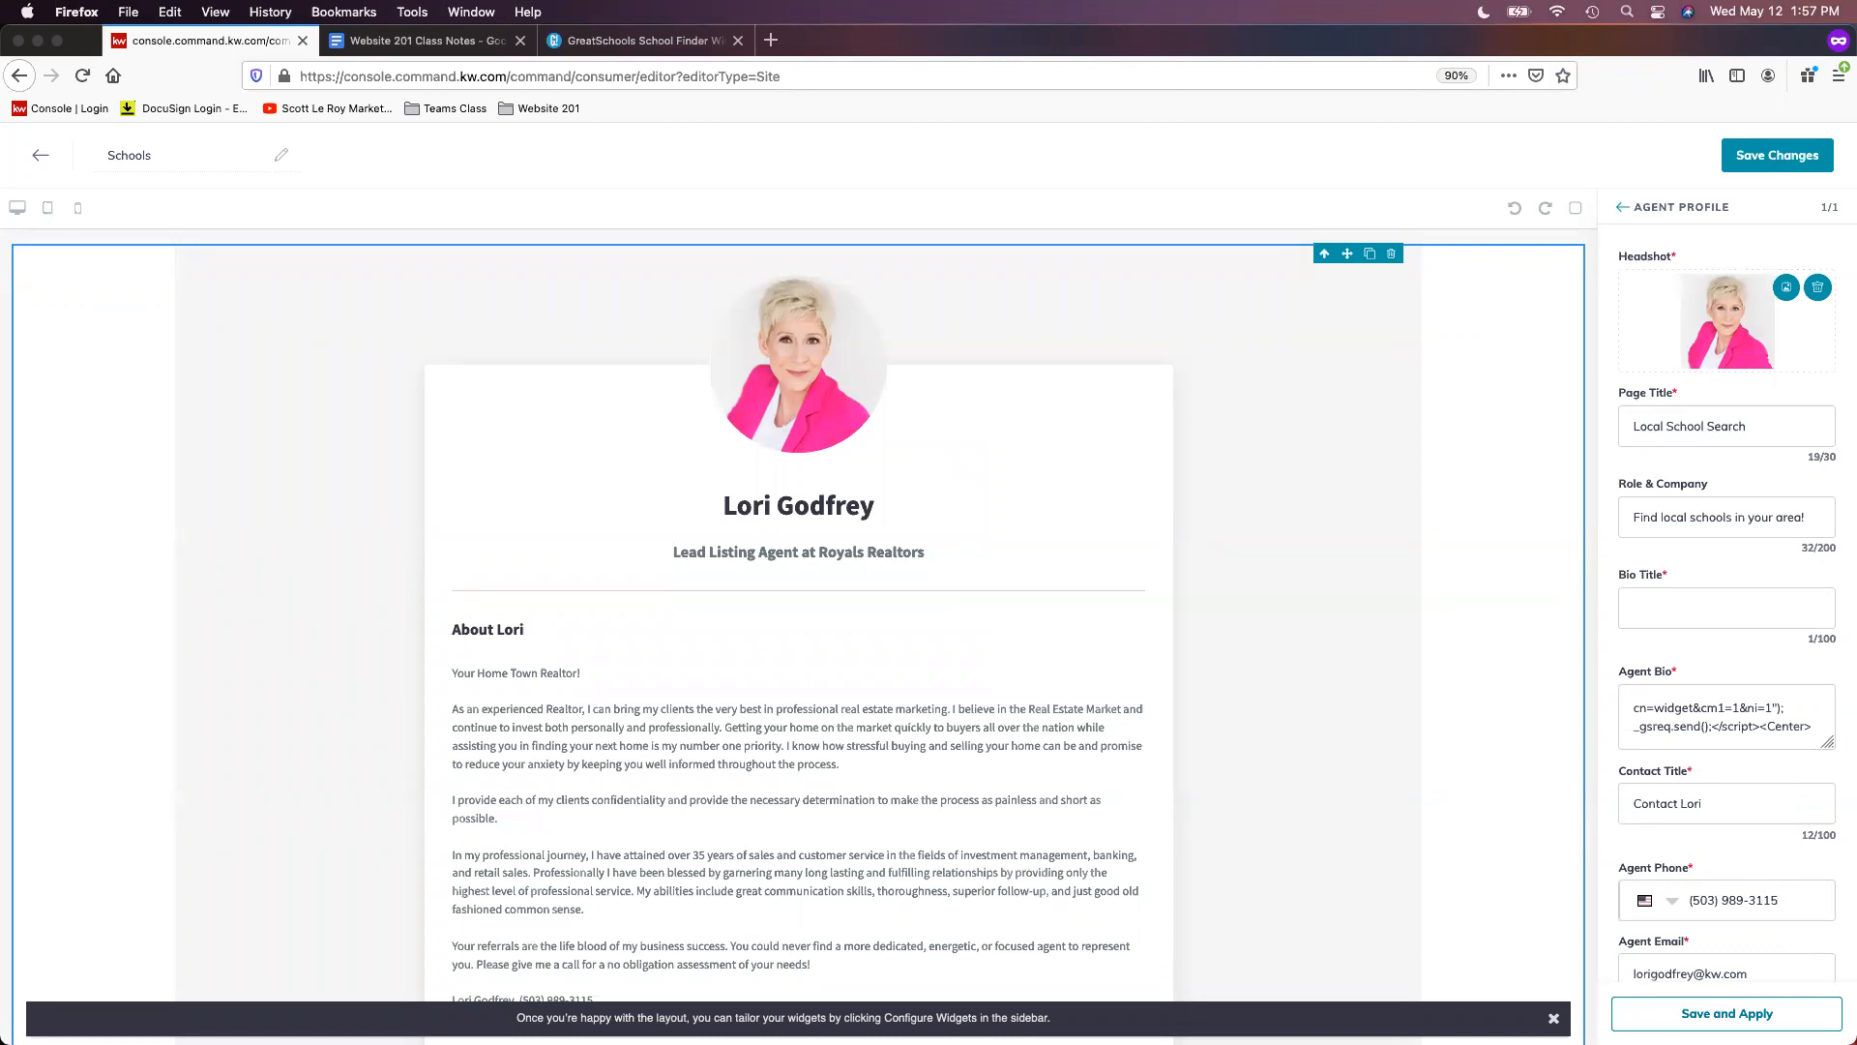
# - Apply the widget code, check the Sarasota school map preview, and save the Schools page
pyautogui.click(1730, 1011)
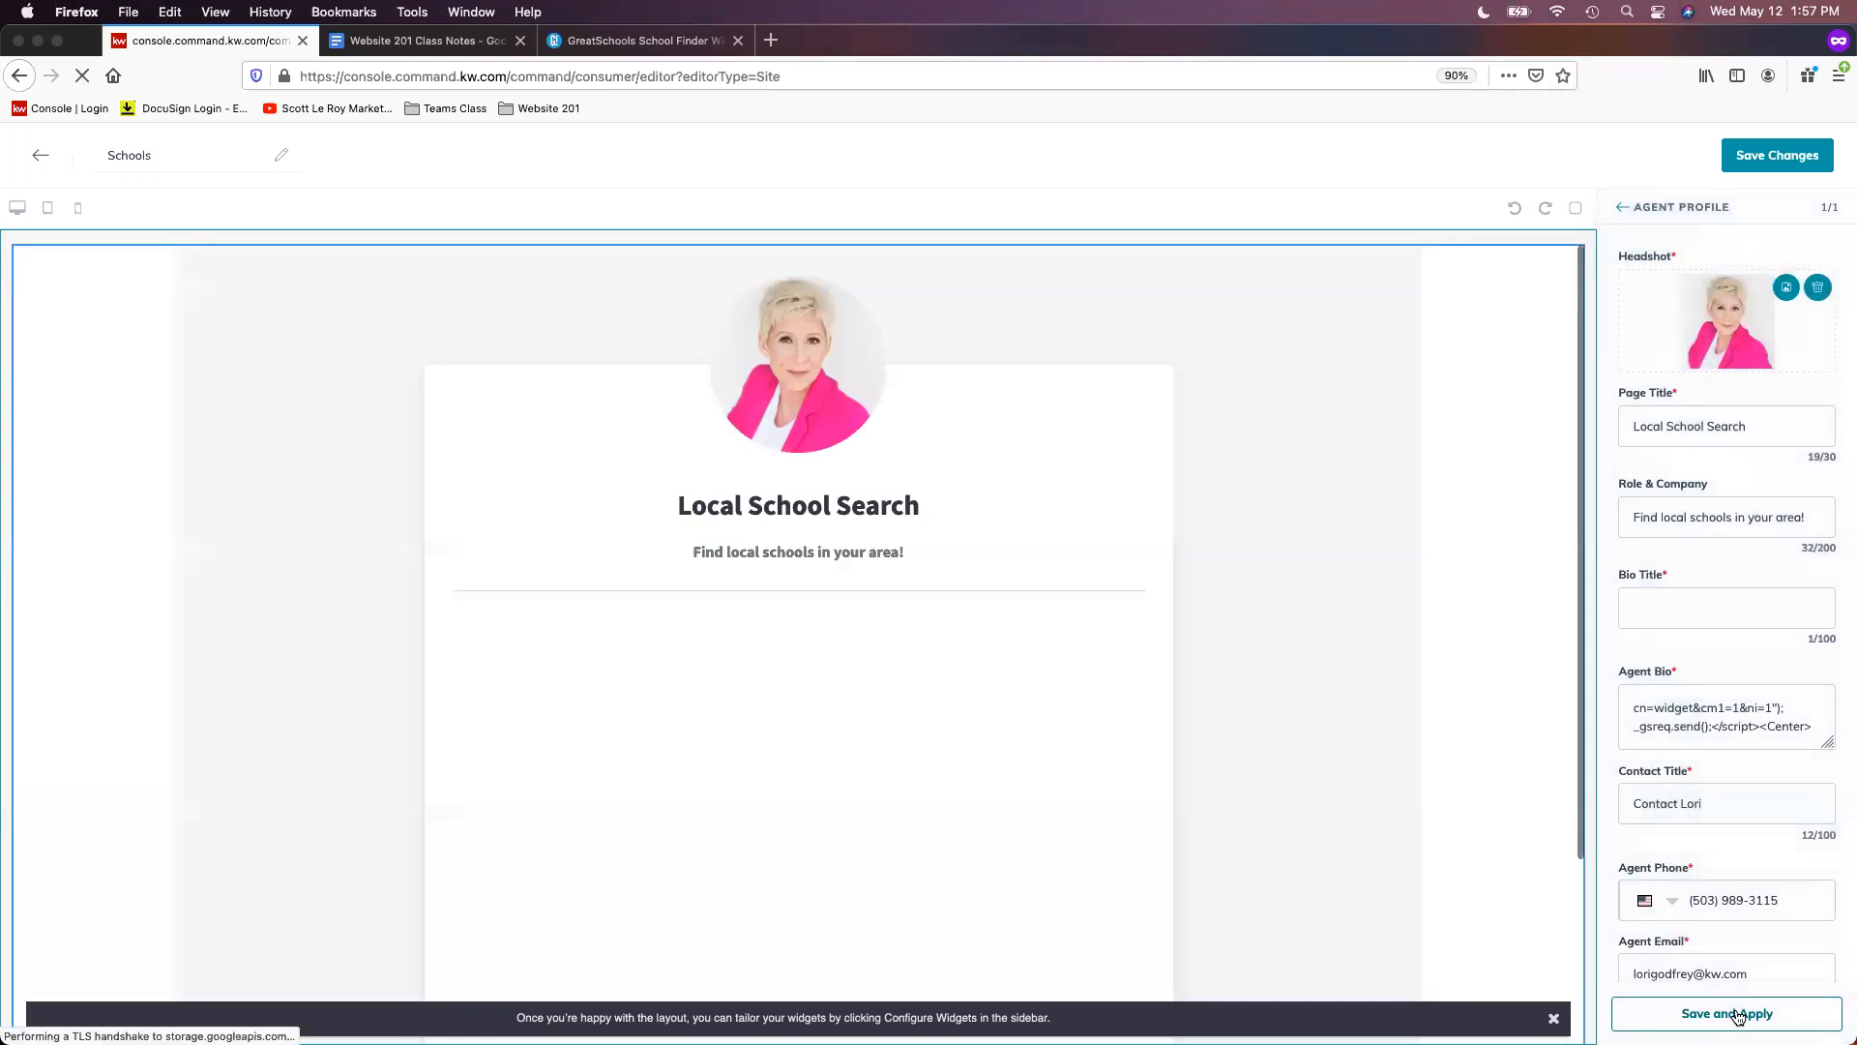
pyautogui.scroll(-2, 1111, 871)
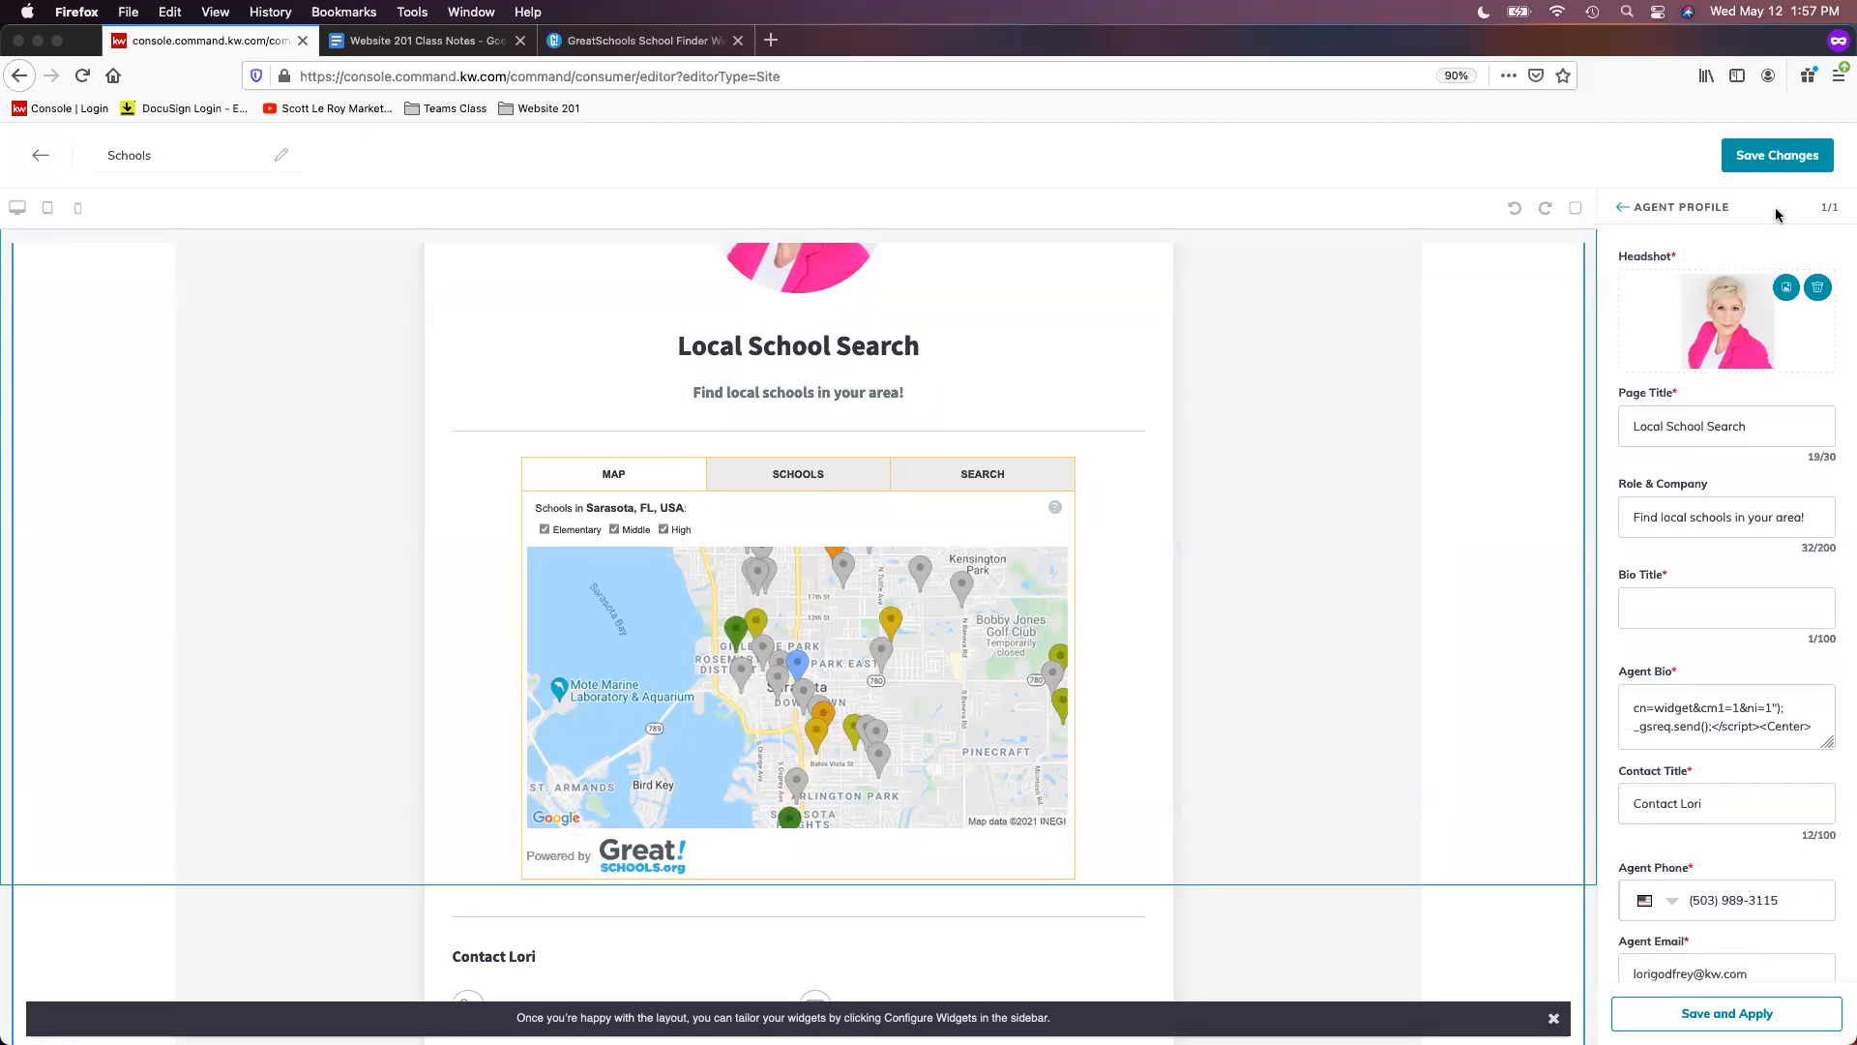
pyautogui.click(1778, 159)
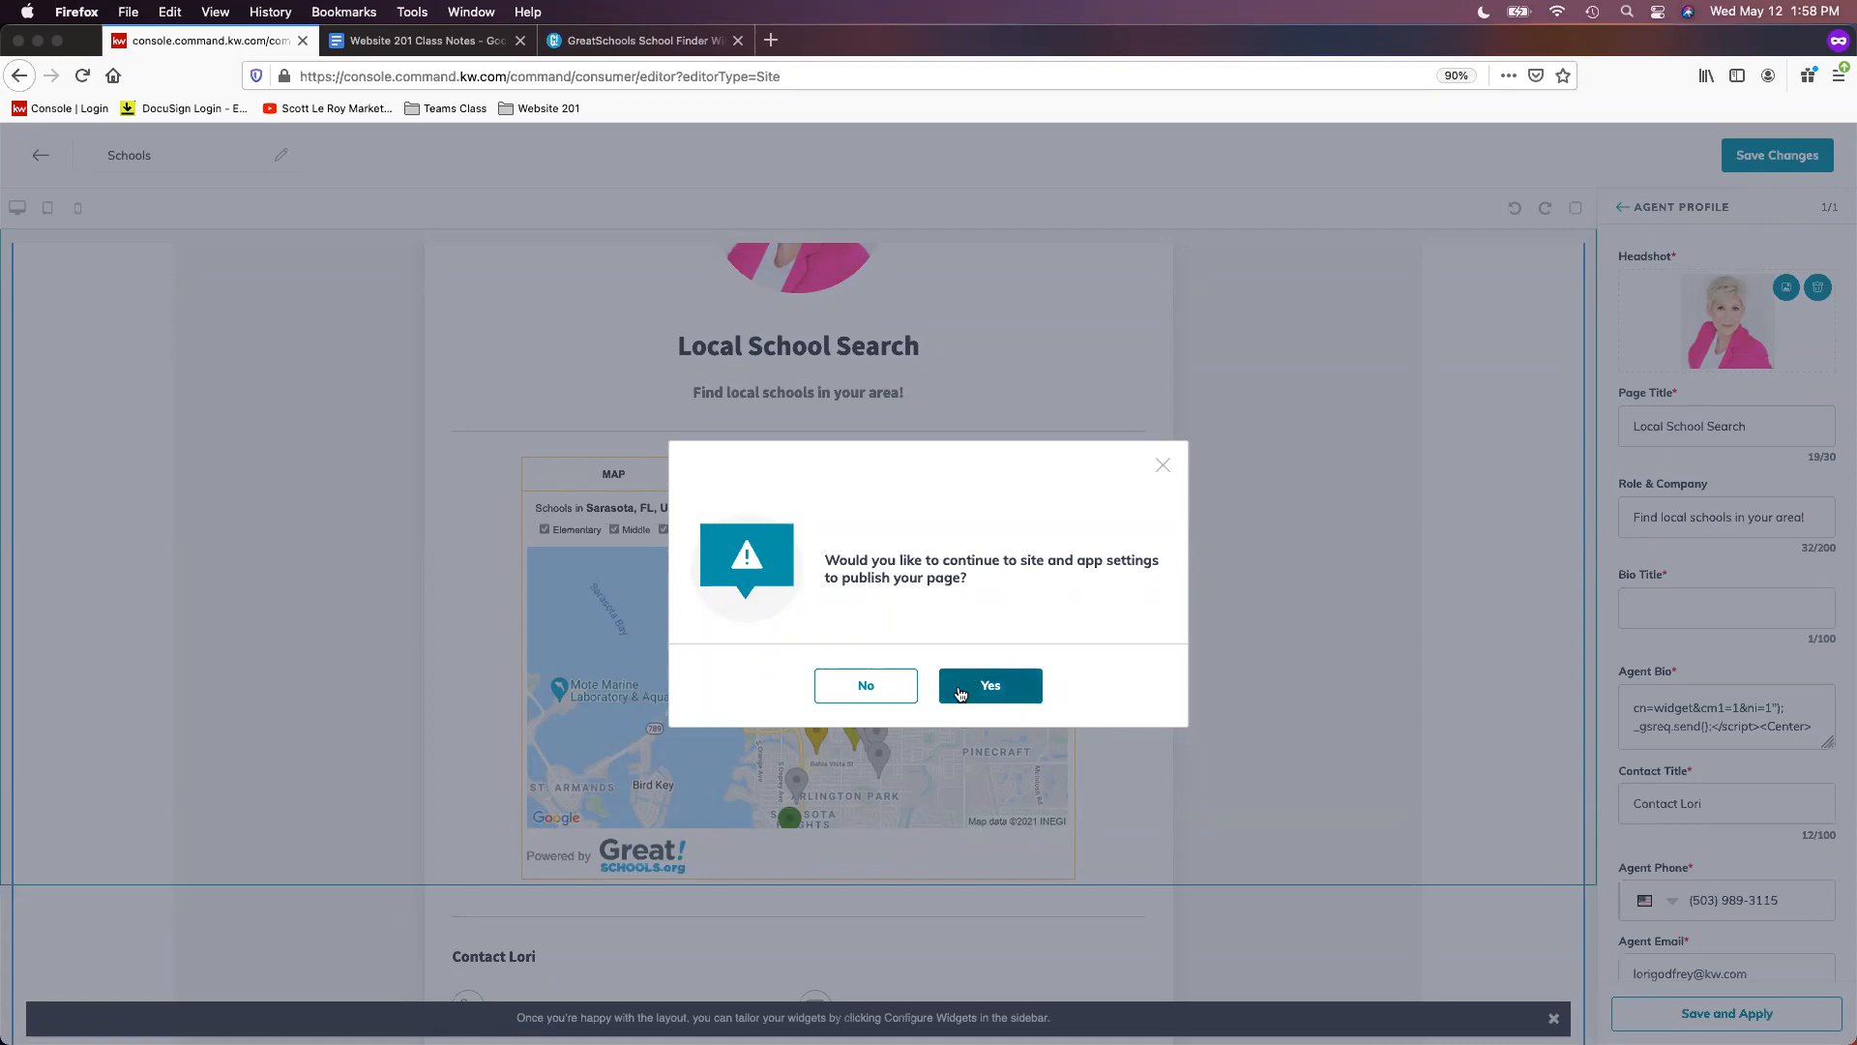
# - Continue to site settings and add a New Page to the agent site navigation
pyautogui.click(991, 686)
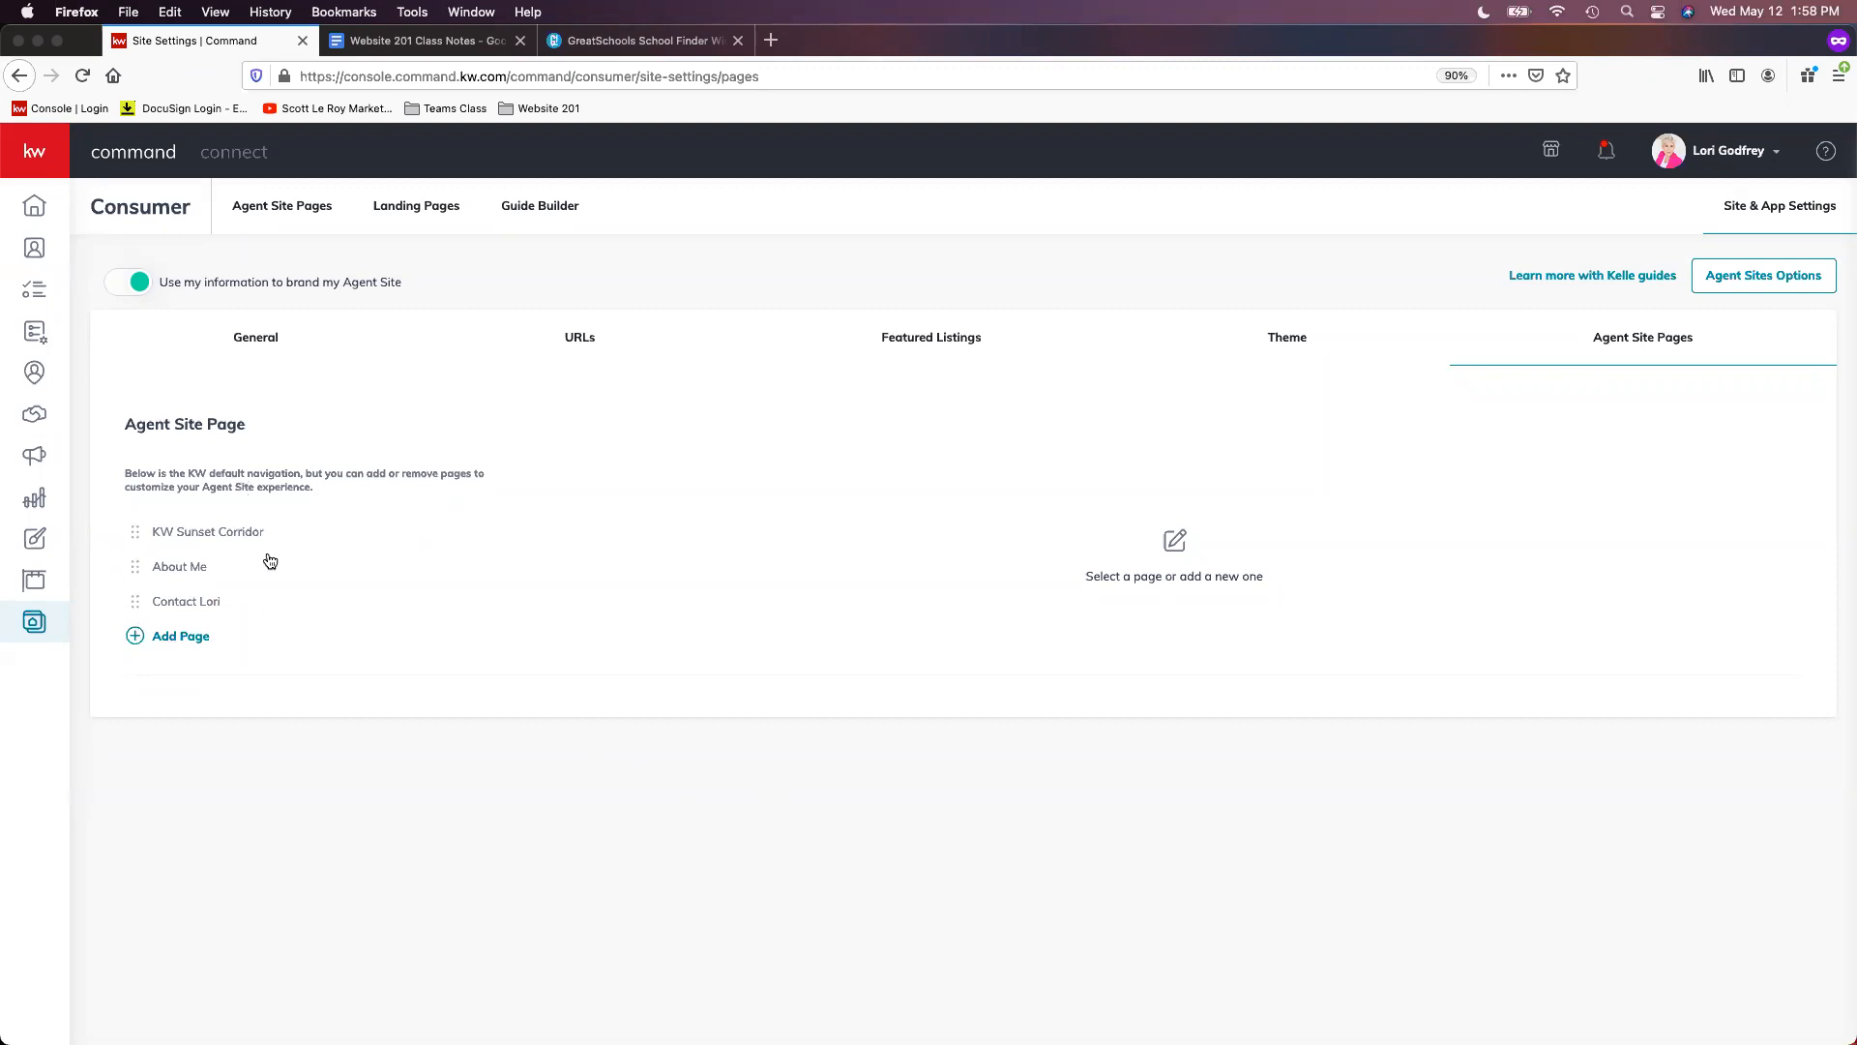
pyautogui.click(195, 645)
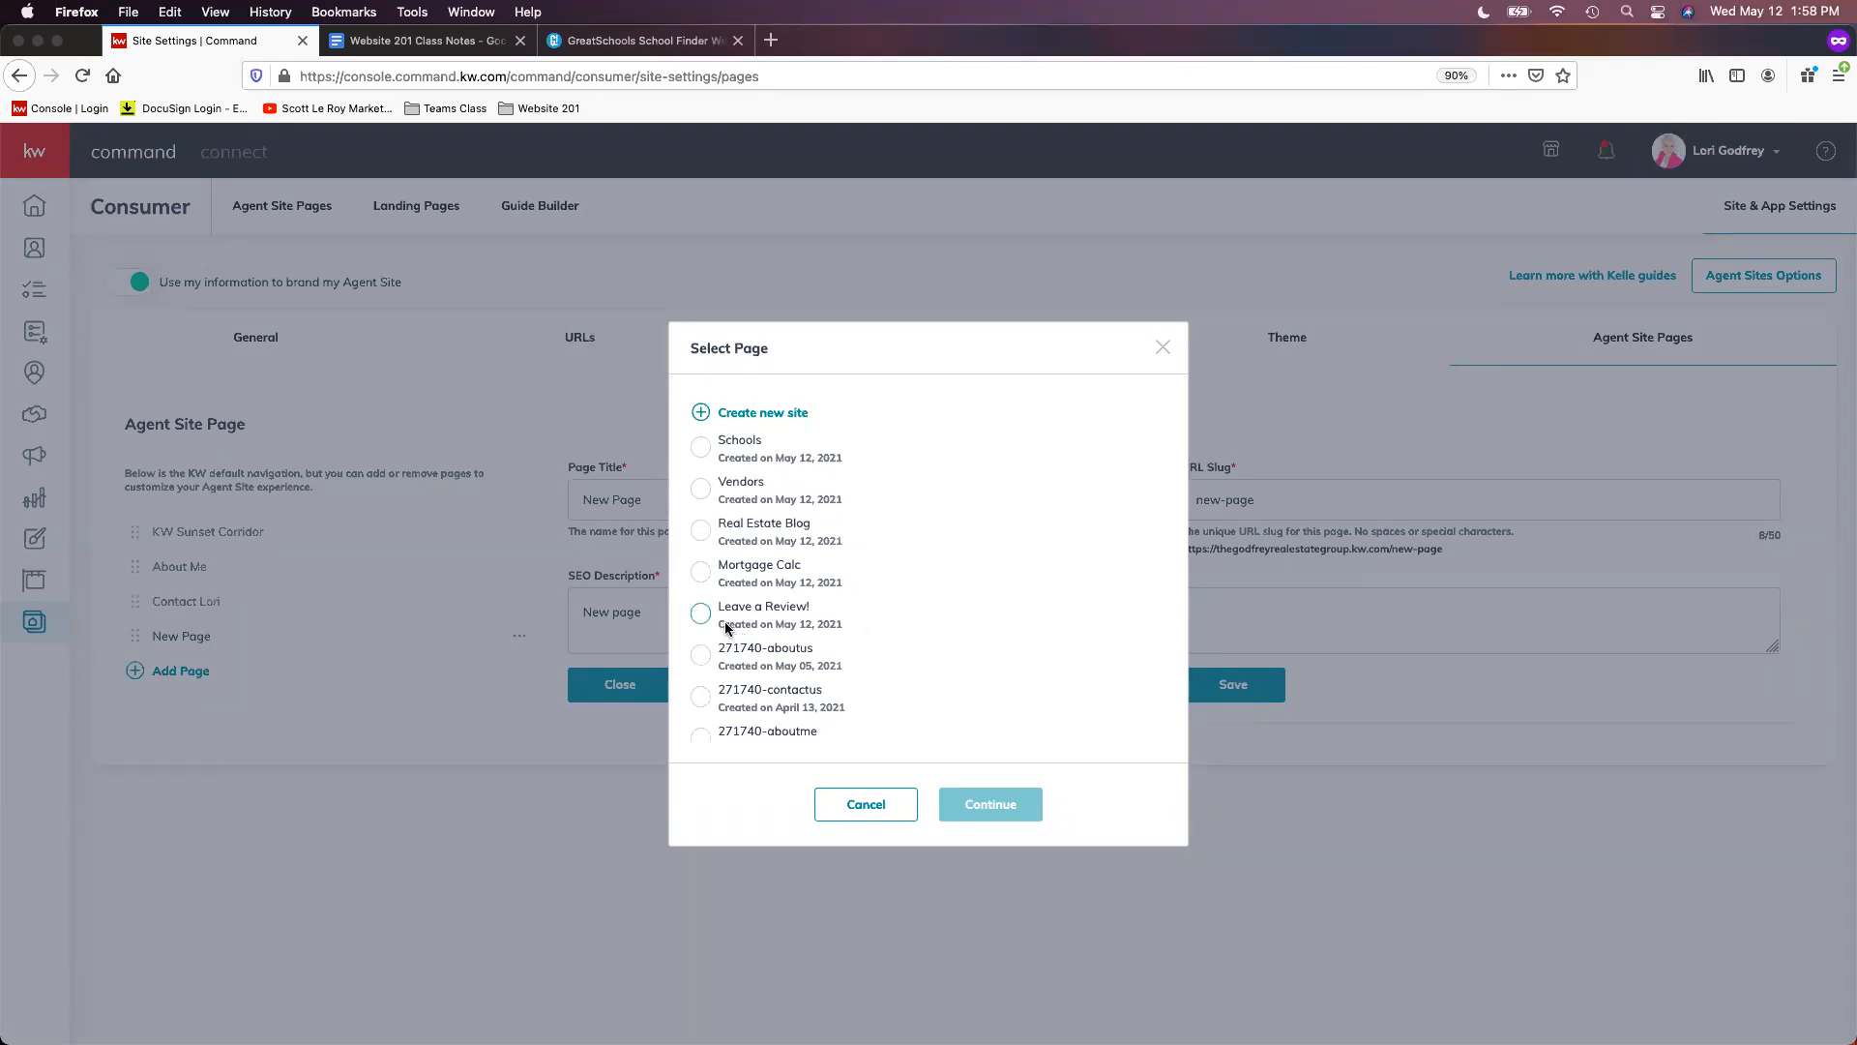
# - Choose the Leave a Review! page and title it 'Leave a Review'
pyautogui.click(779, 619)
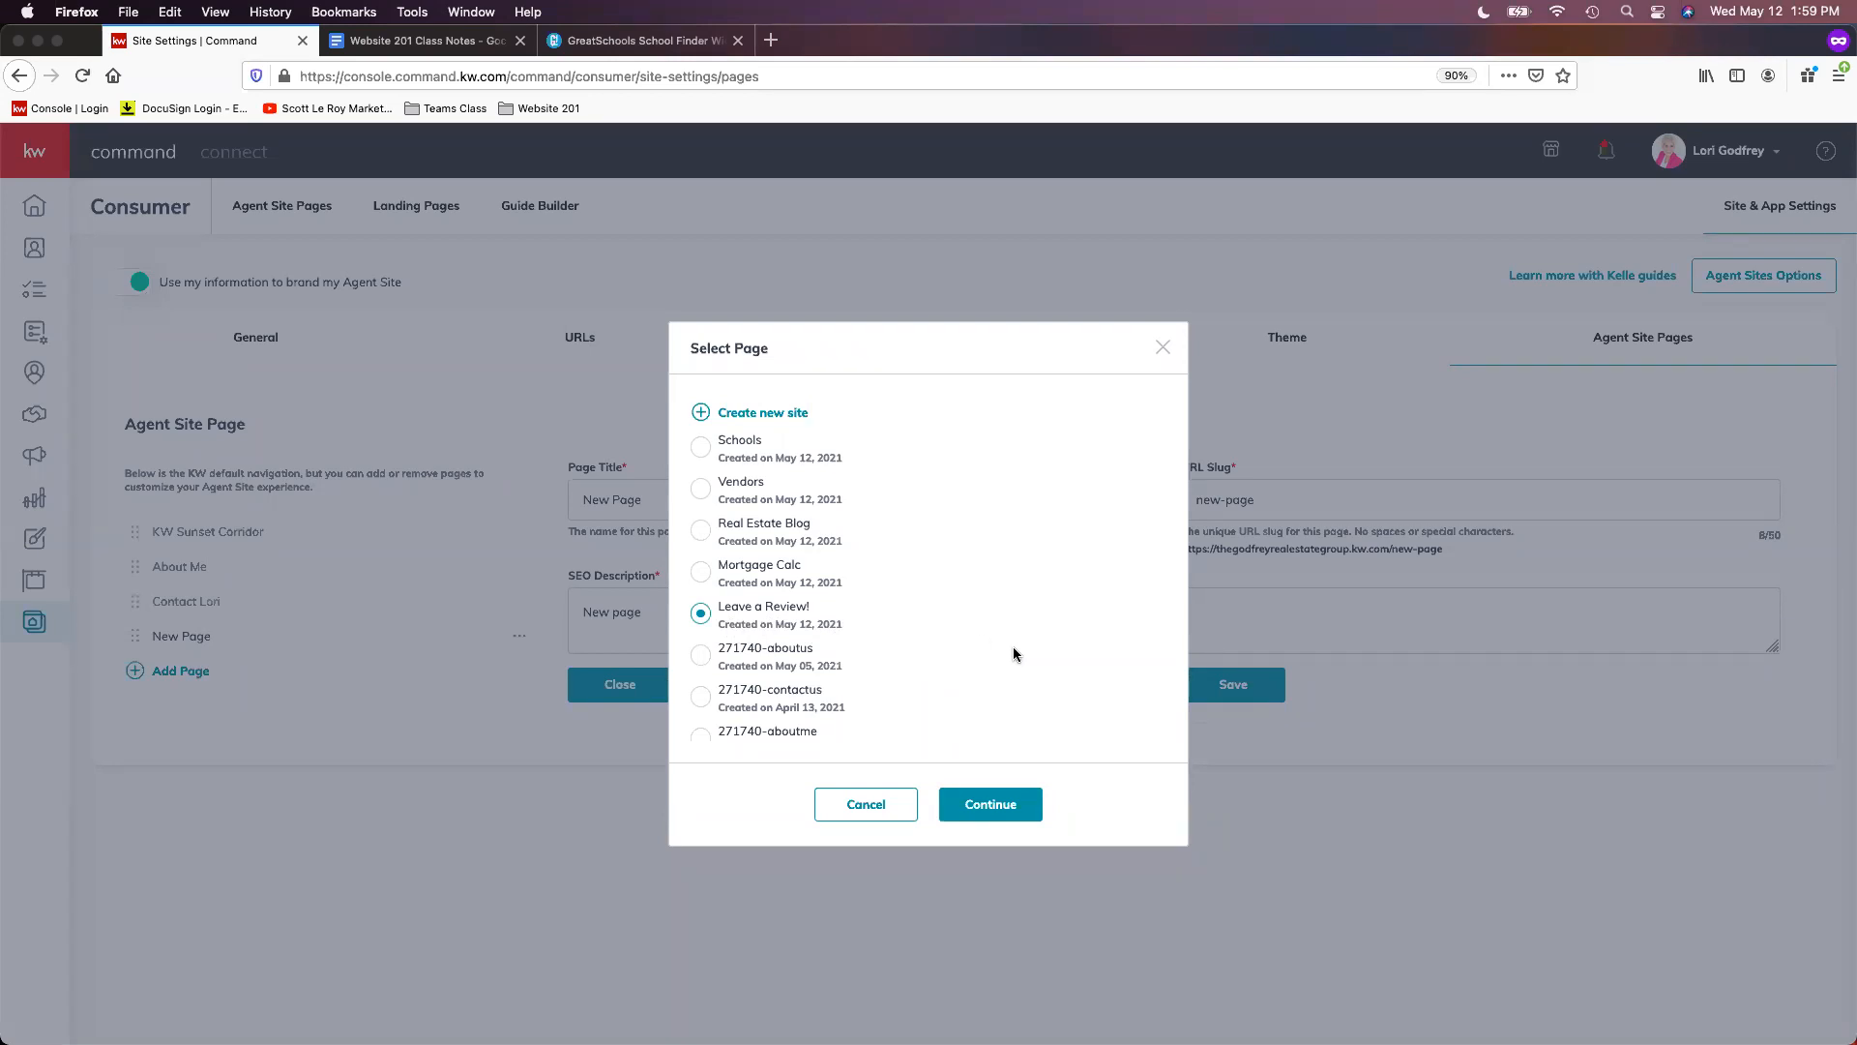
pyautogui.click(1007, 815)
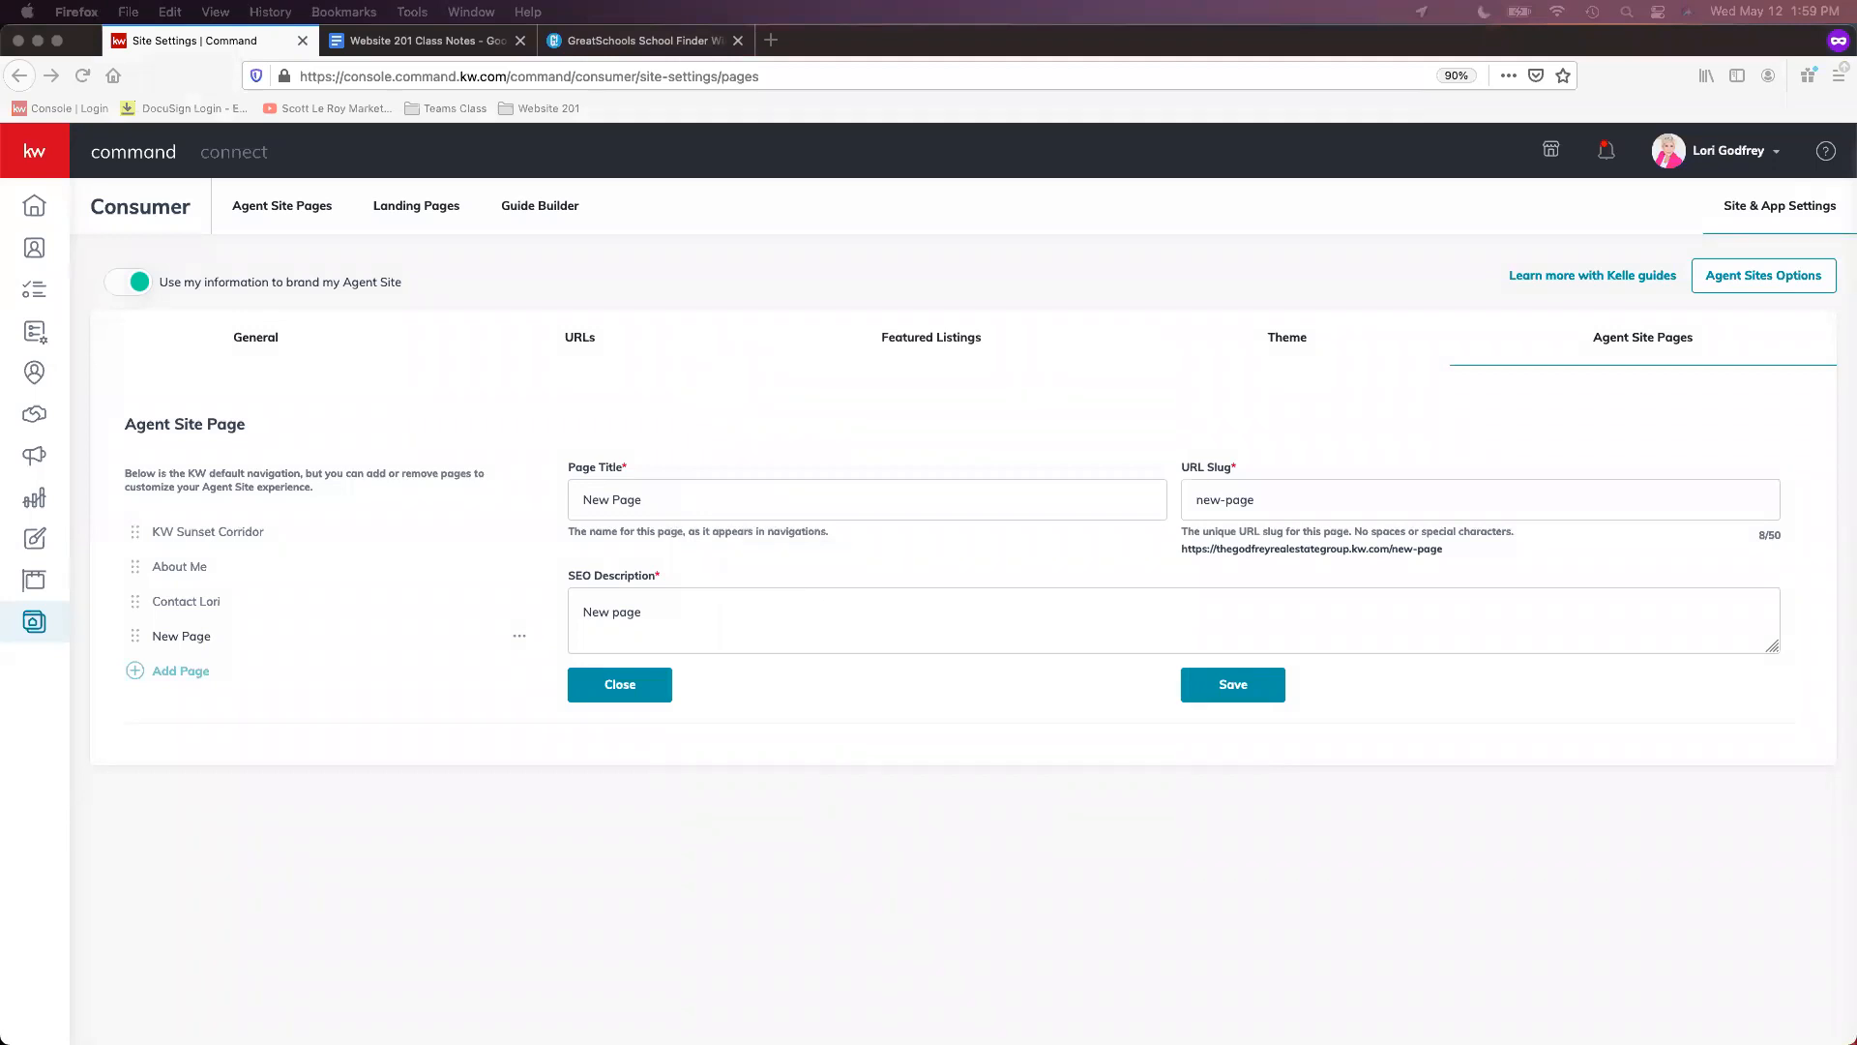
pyautogui.click(987, 523)
pyautogui.moveTo(742, 493); pyautogui.dragTo(537, 495)
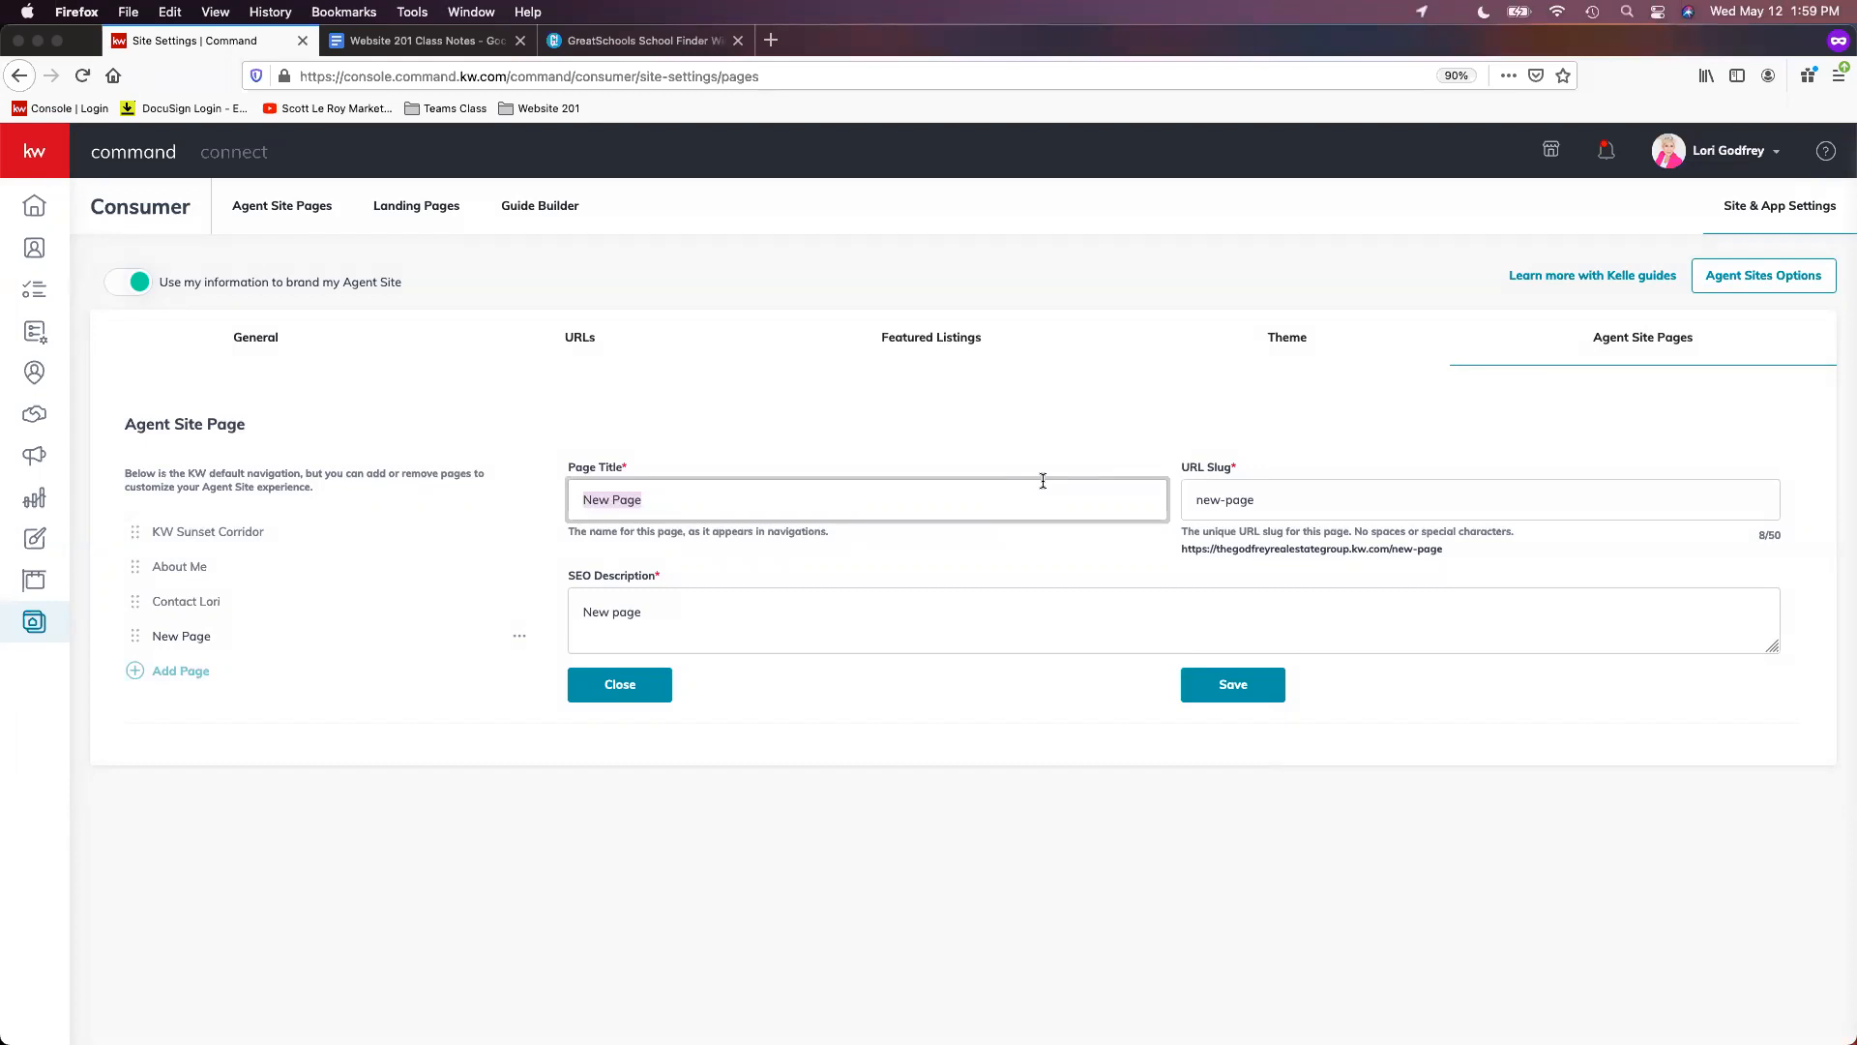
pyautogui.write('Leave a Review!')
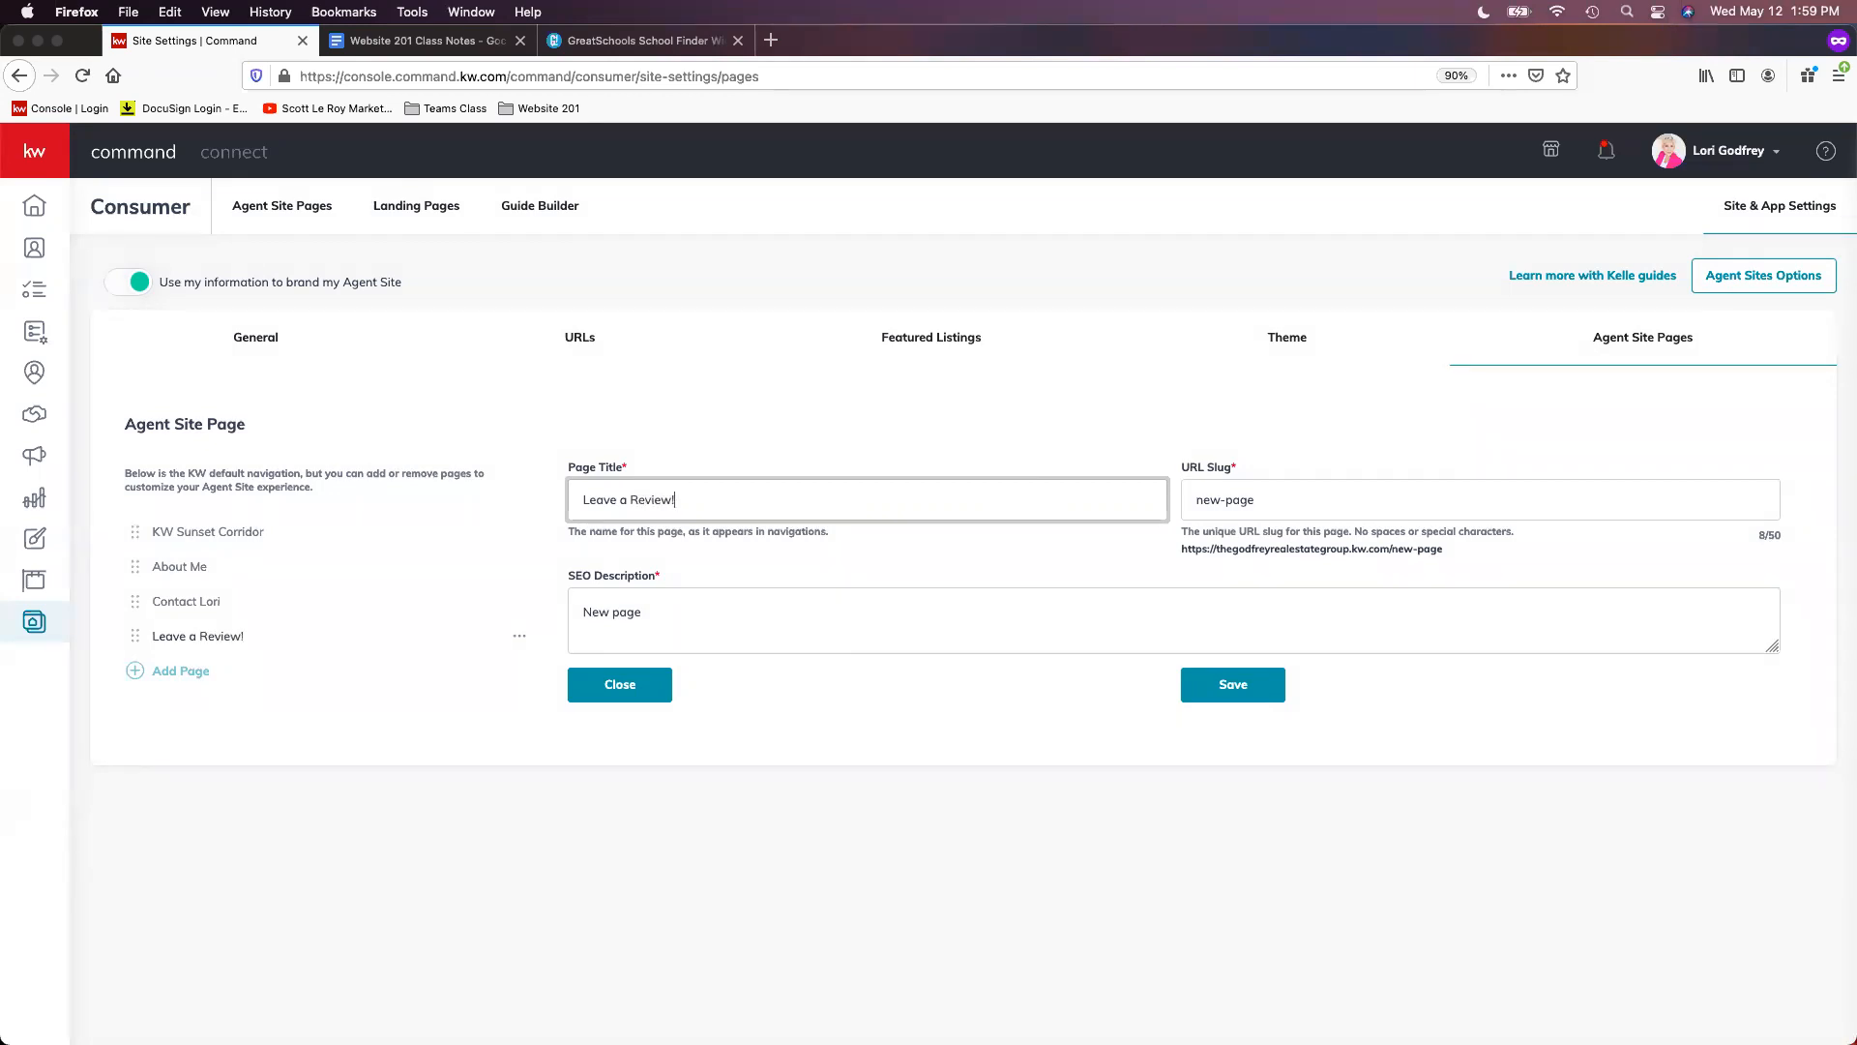
# - Replace the page's URL slug with leave-a-review
pyautogui.click(1538, 508)
pyautogui.moveTo(1404, 502); pyautogui.dragTo(1157, 497)
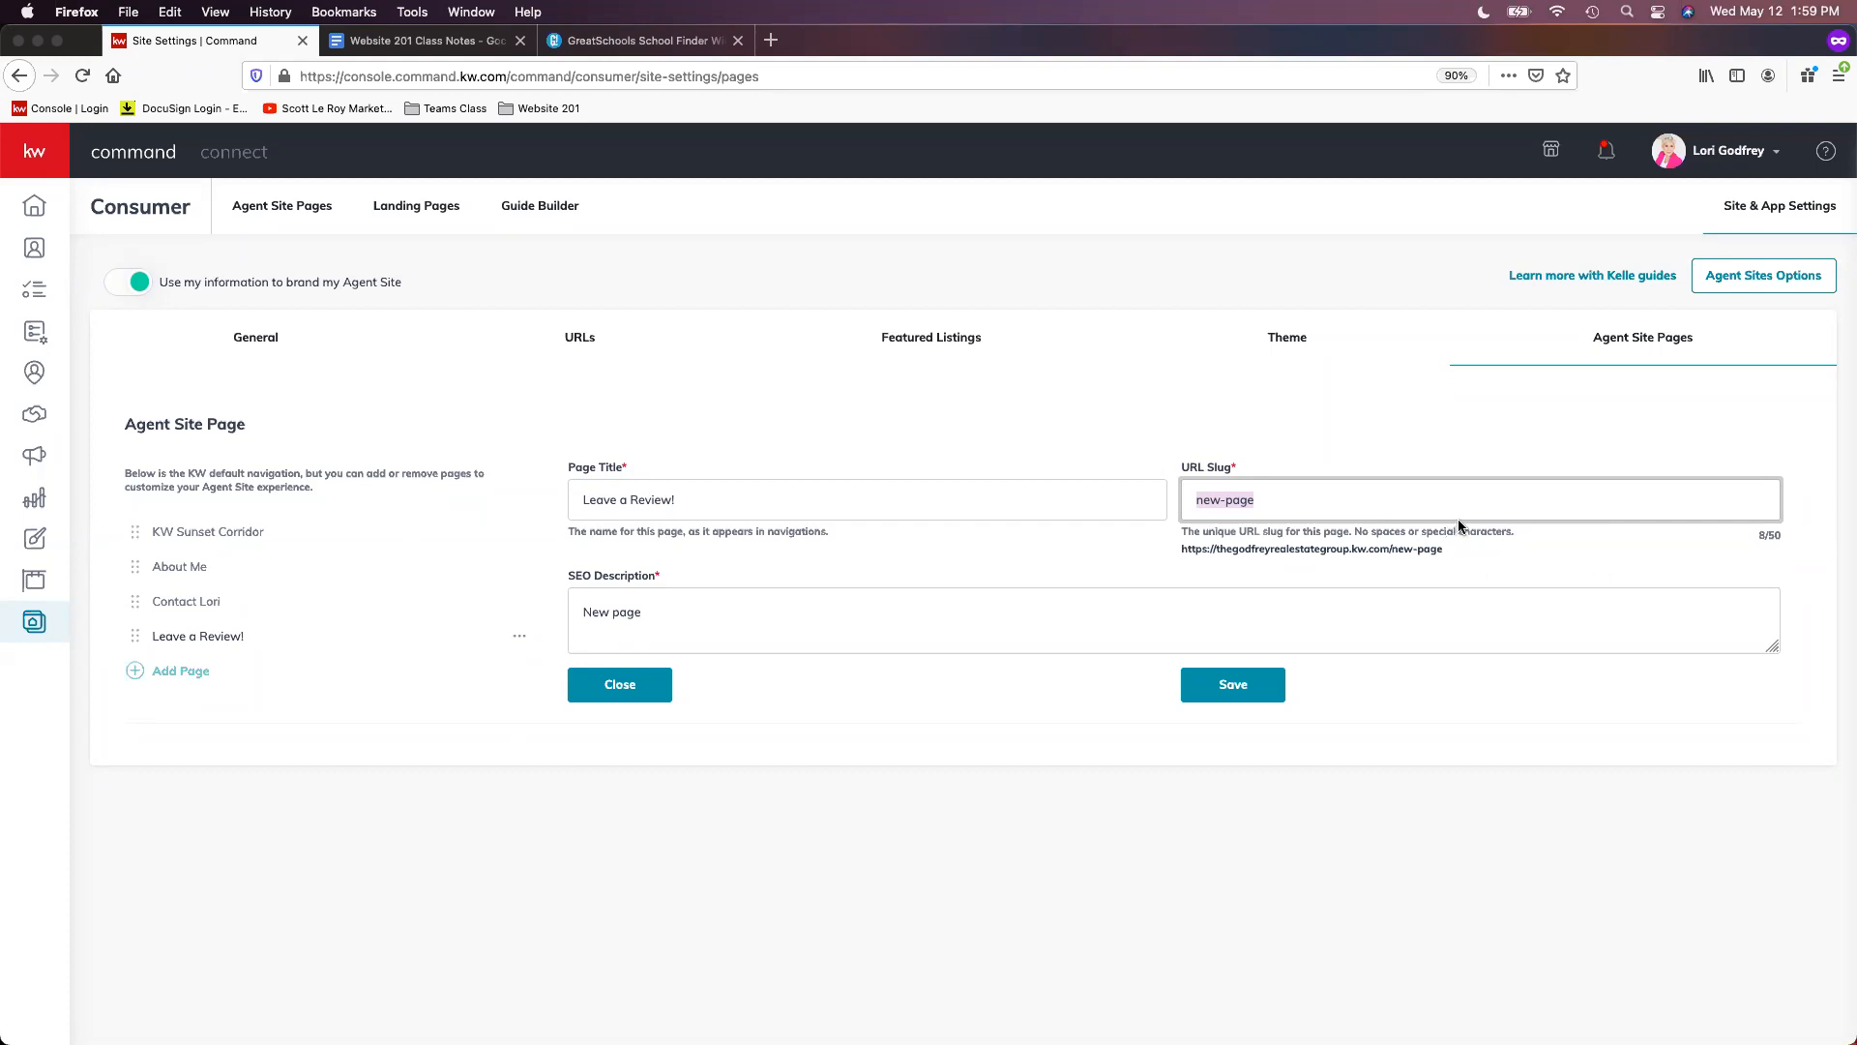
pyautogui.click(1318, 509)
pyautogui.moveTo(1226, 501); pyautogui.dragTo(1220, 496)
pyautogui.click(1312, 500)
pyautogui.press('super+a')
pyautogui.write('leave-a-review')
# - Paste the review-request SEO description over the placeholder and save the page
pyautogui.click(1075, 615)
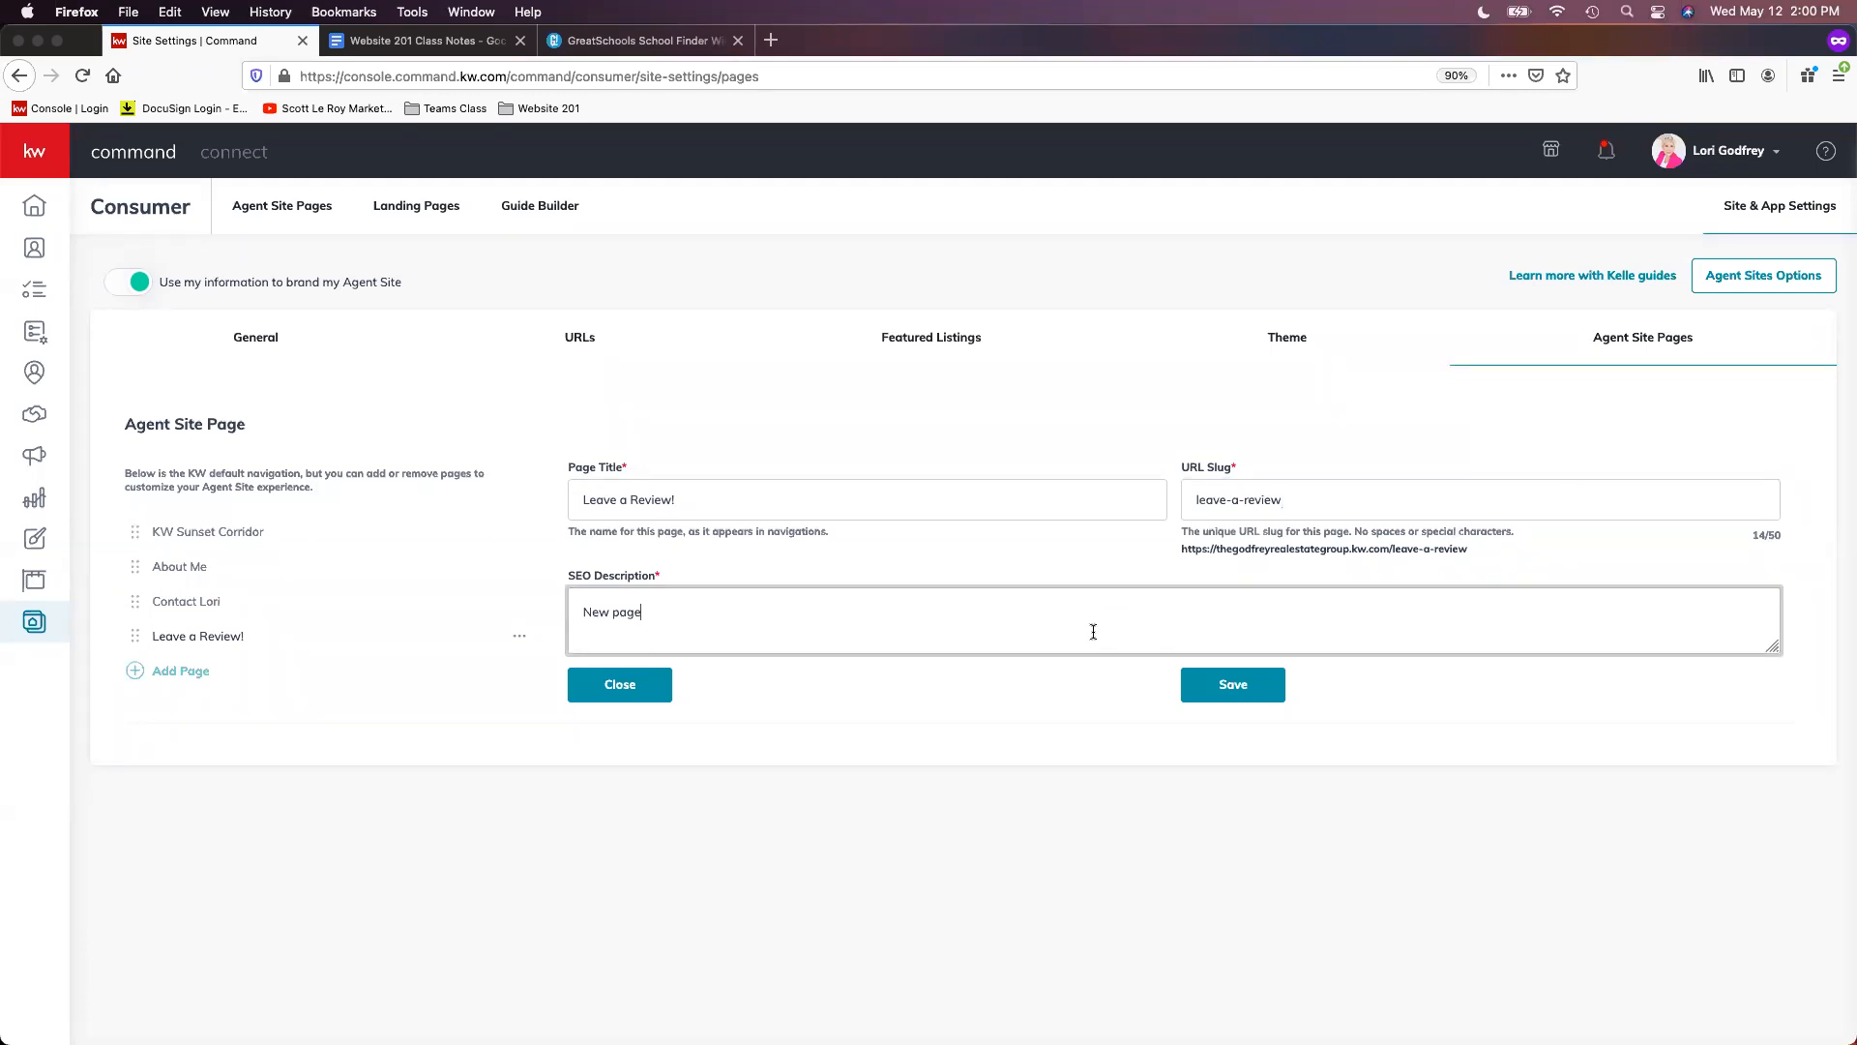
pyautogui.tripleClick(989, 629)
pyautogui.rightClick(593, 608)
pyautogui.click(629, 681)
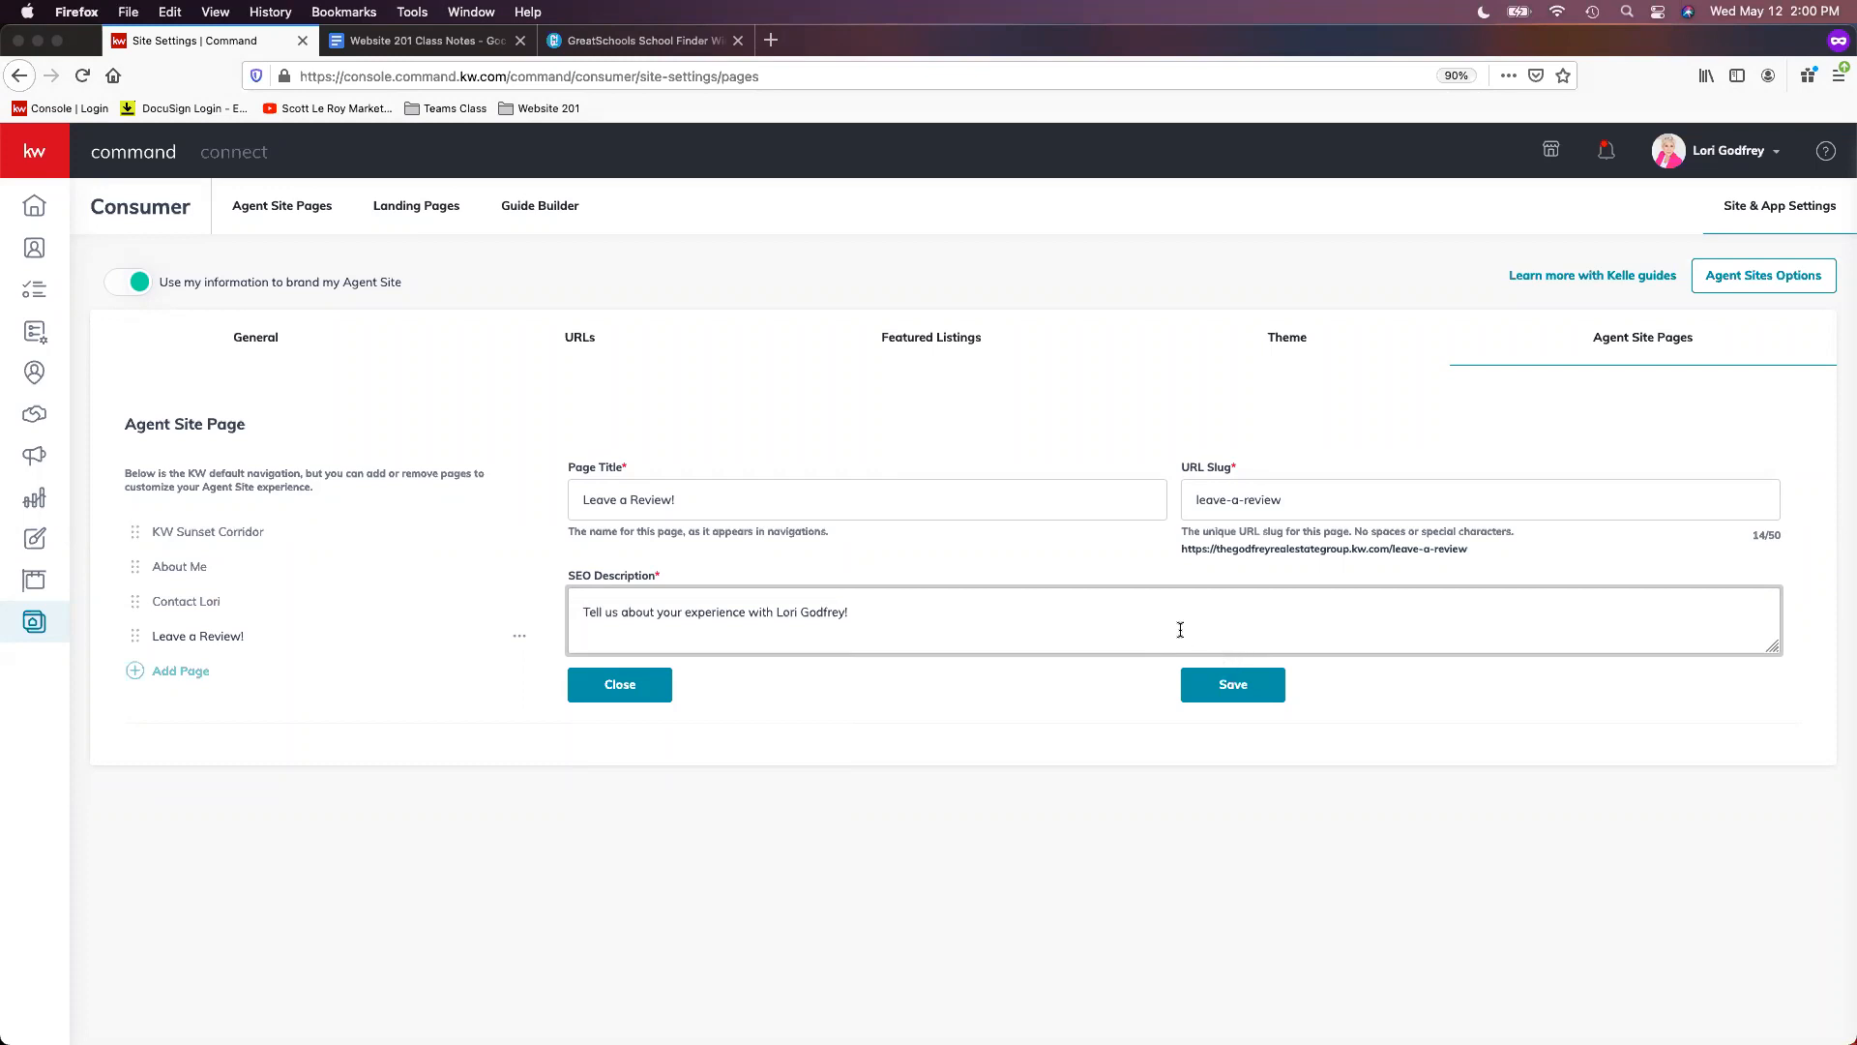
pyautogui.click(1229, 692)
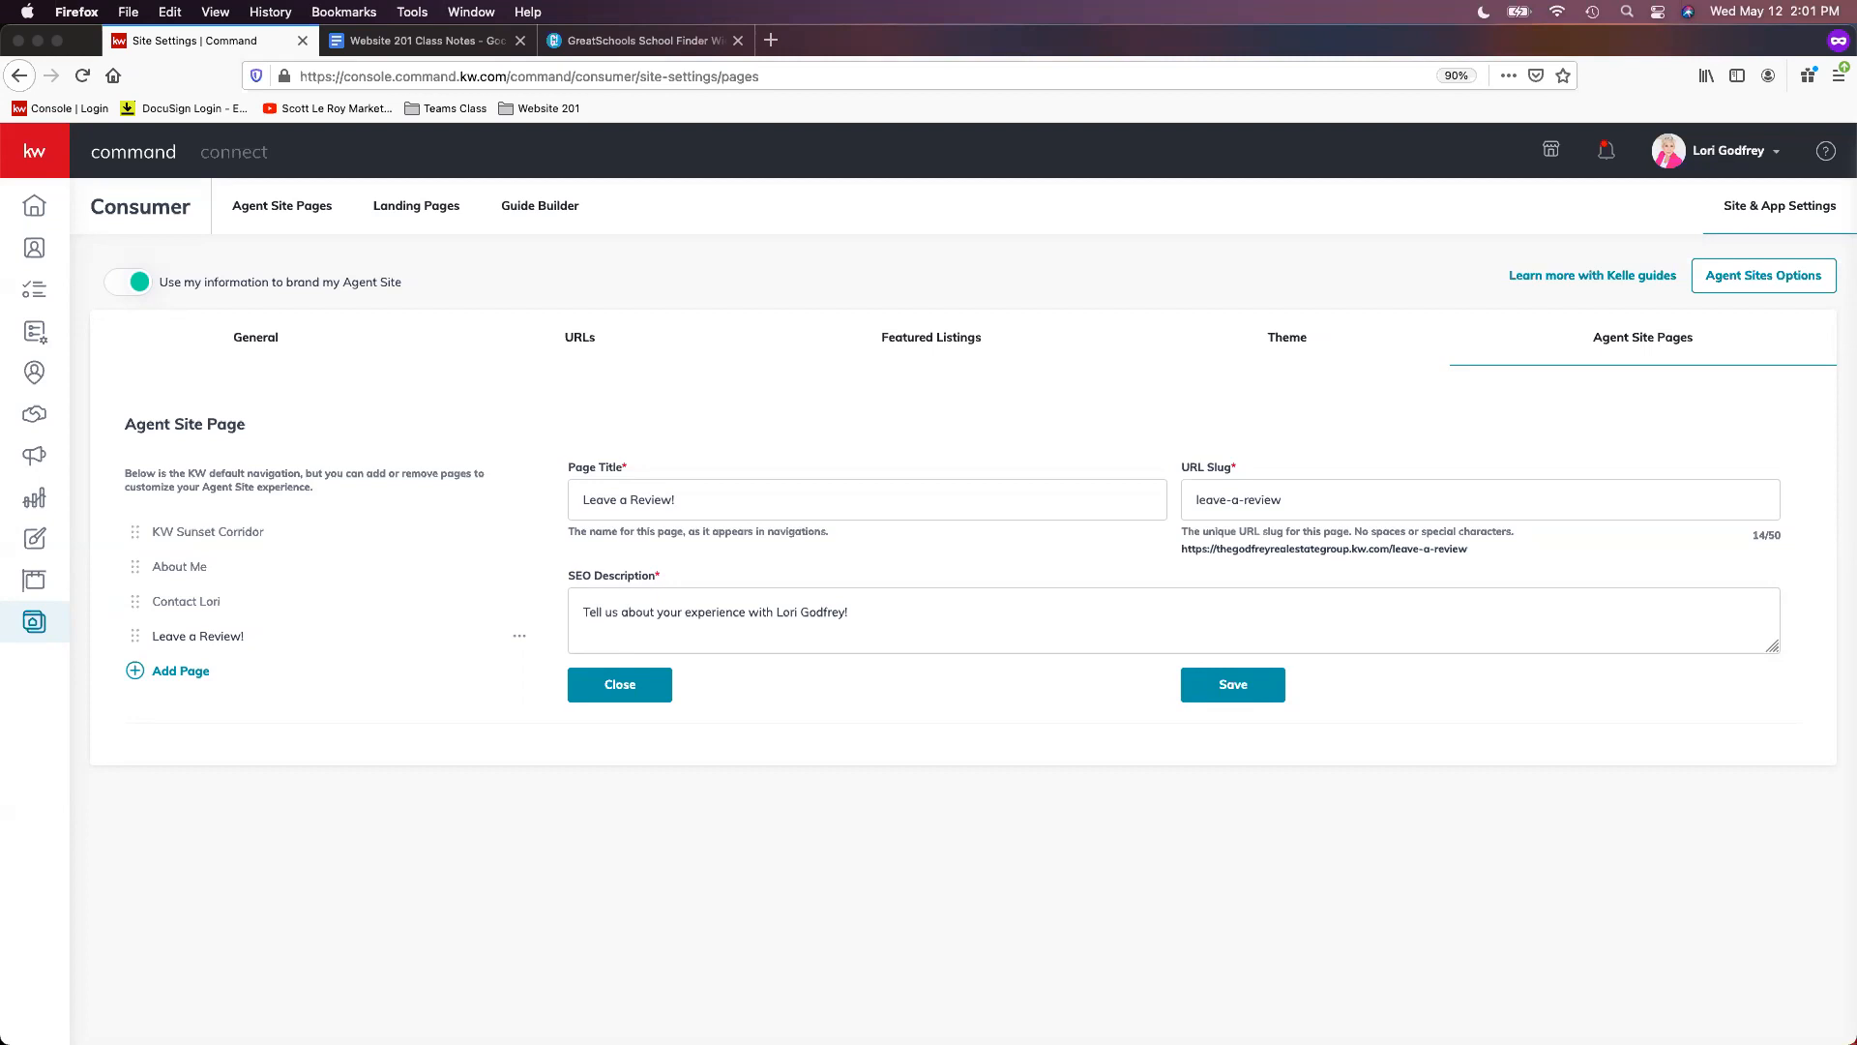
# - Add the Mortgage Calc page to the navigation and title it 'Mortgage Calculator'
pyautogui.click(171, 674)
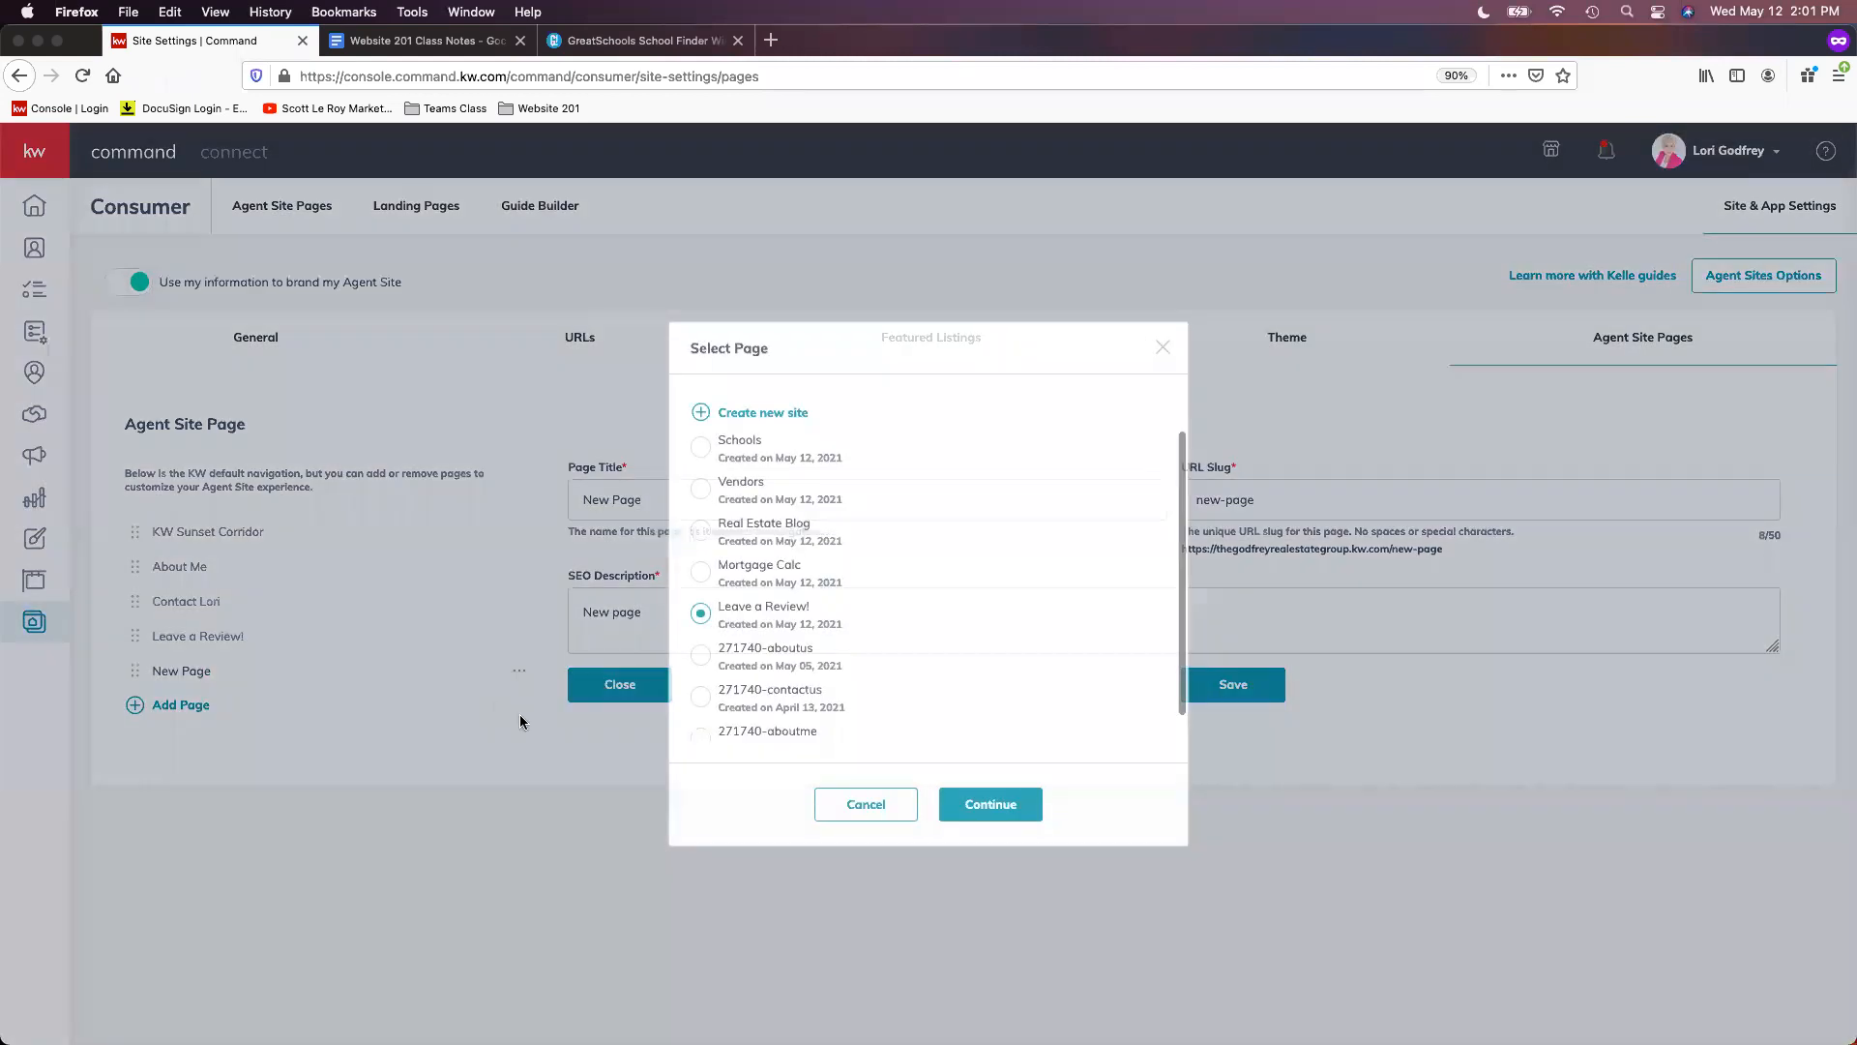
pyautogui.click(733, 580)
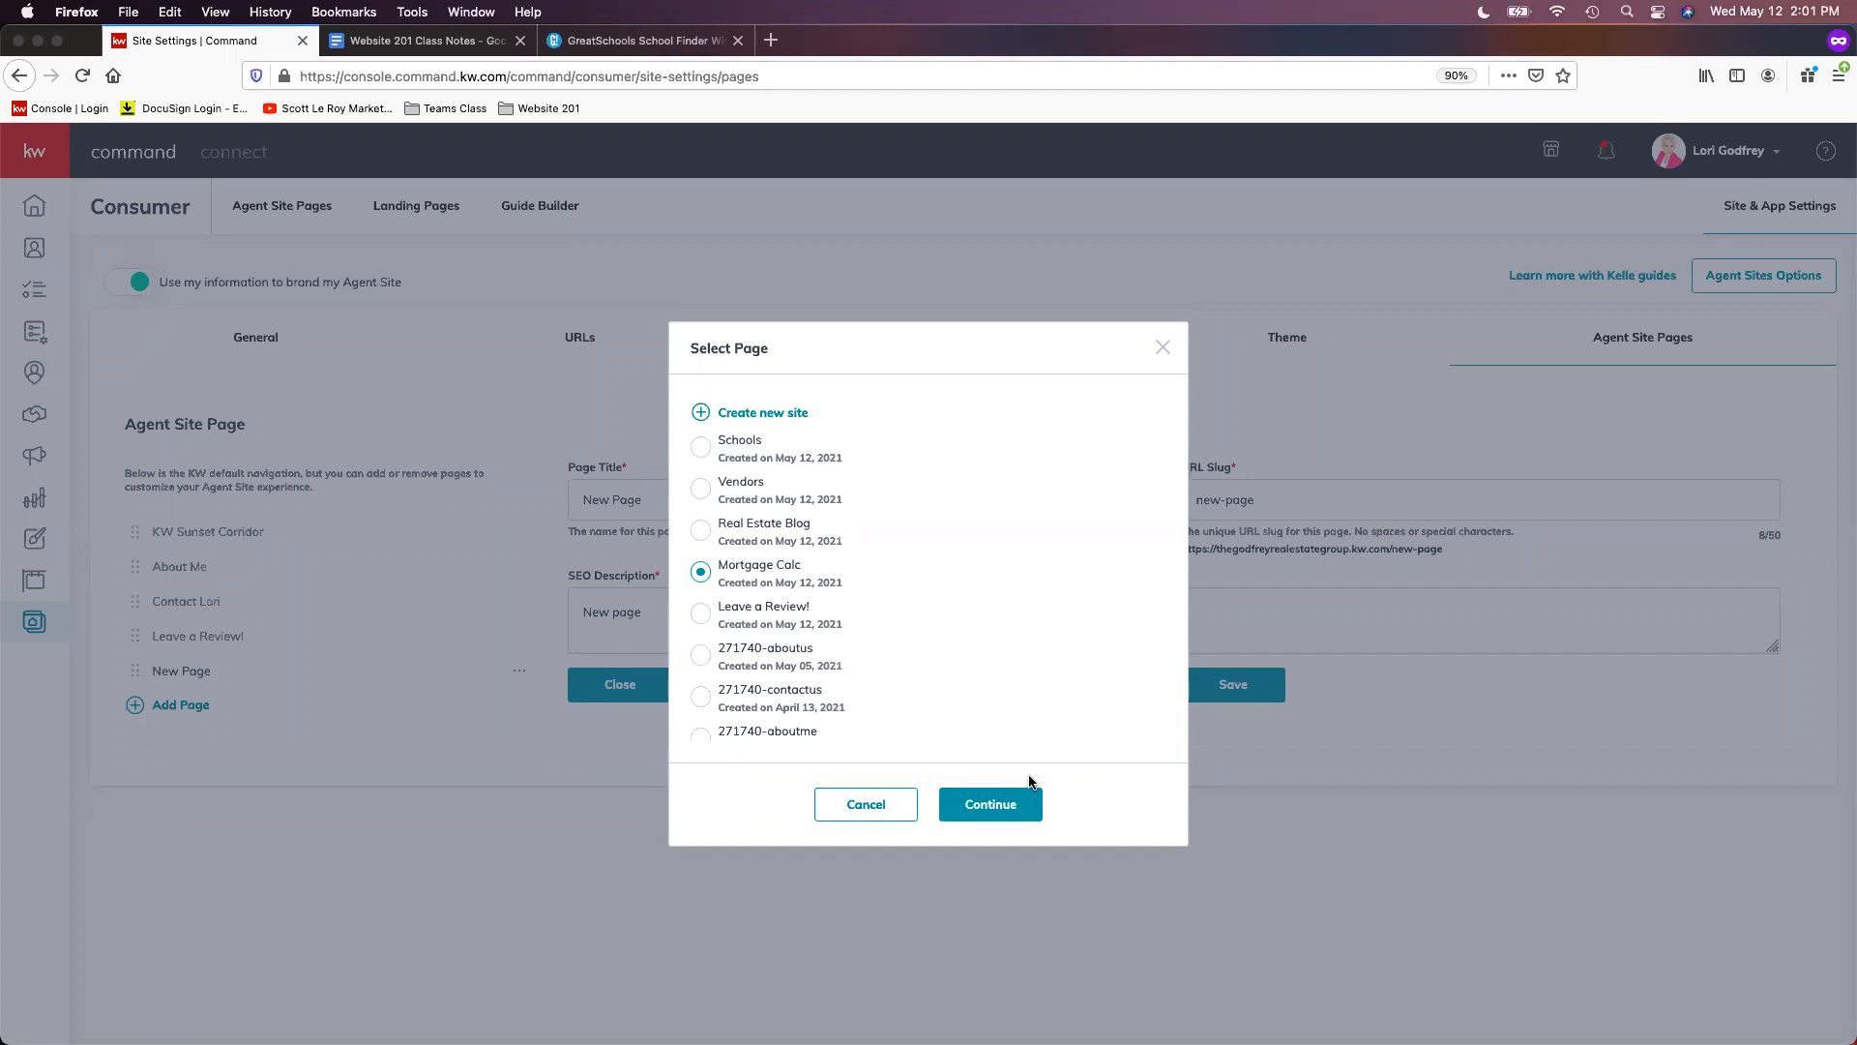
pyautogui.click(999, 808)
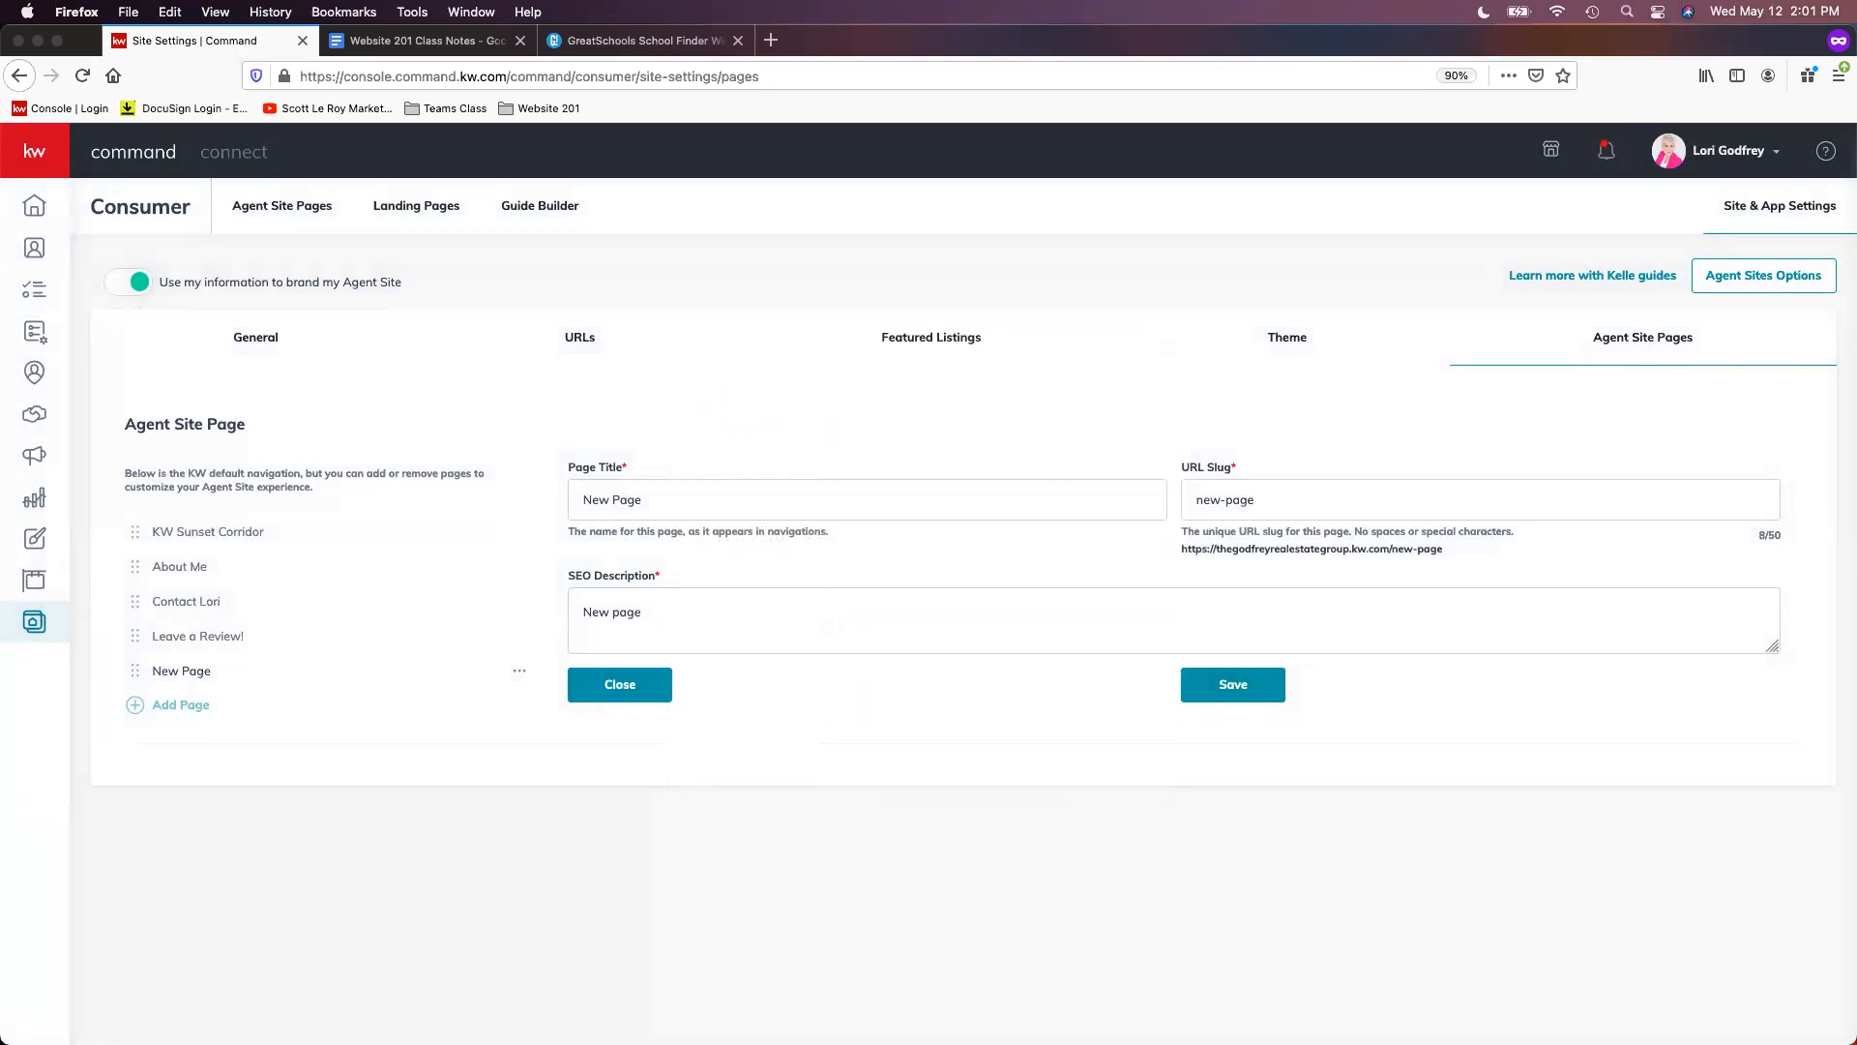
pyautogui.tripleClick(703, 504)
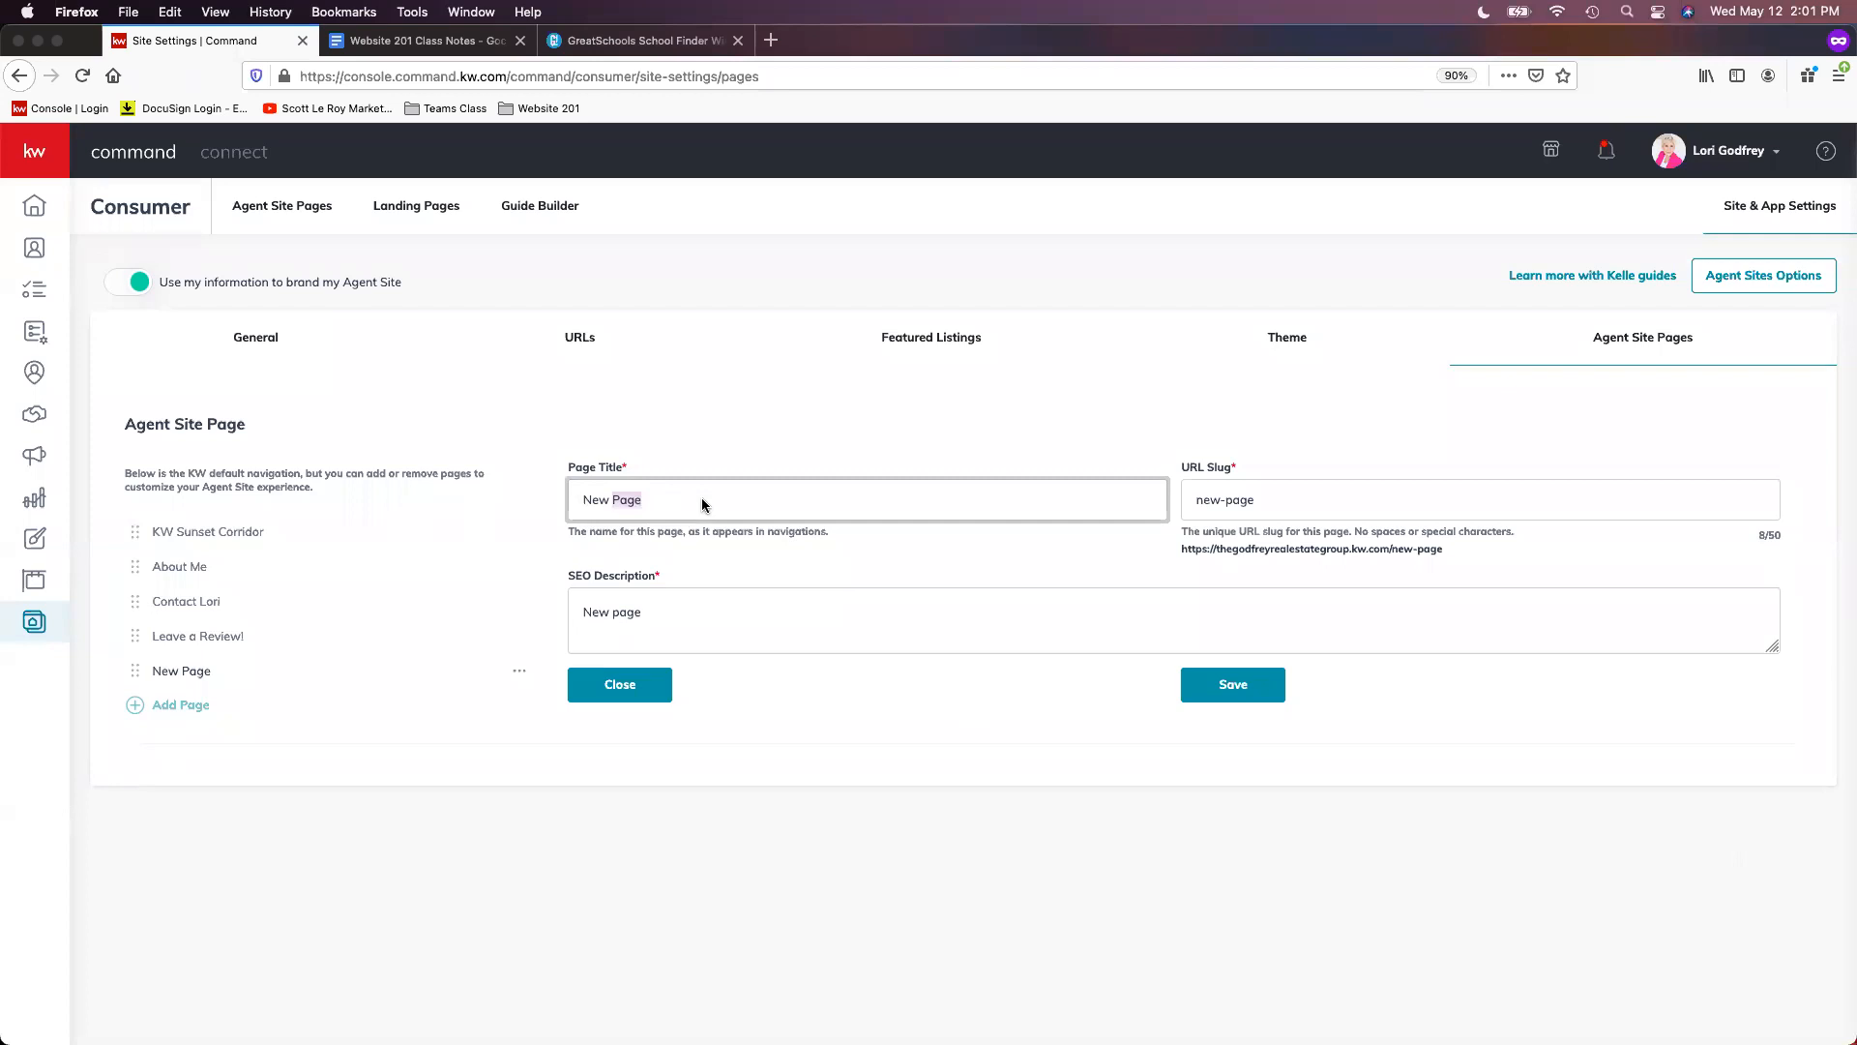
pyautogui.write('Mortgage Calculat')
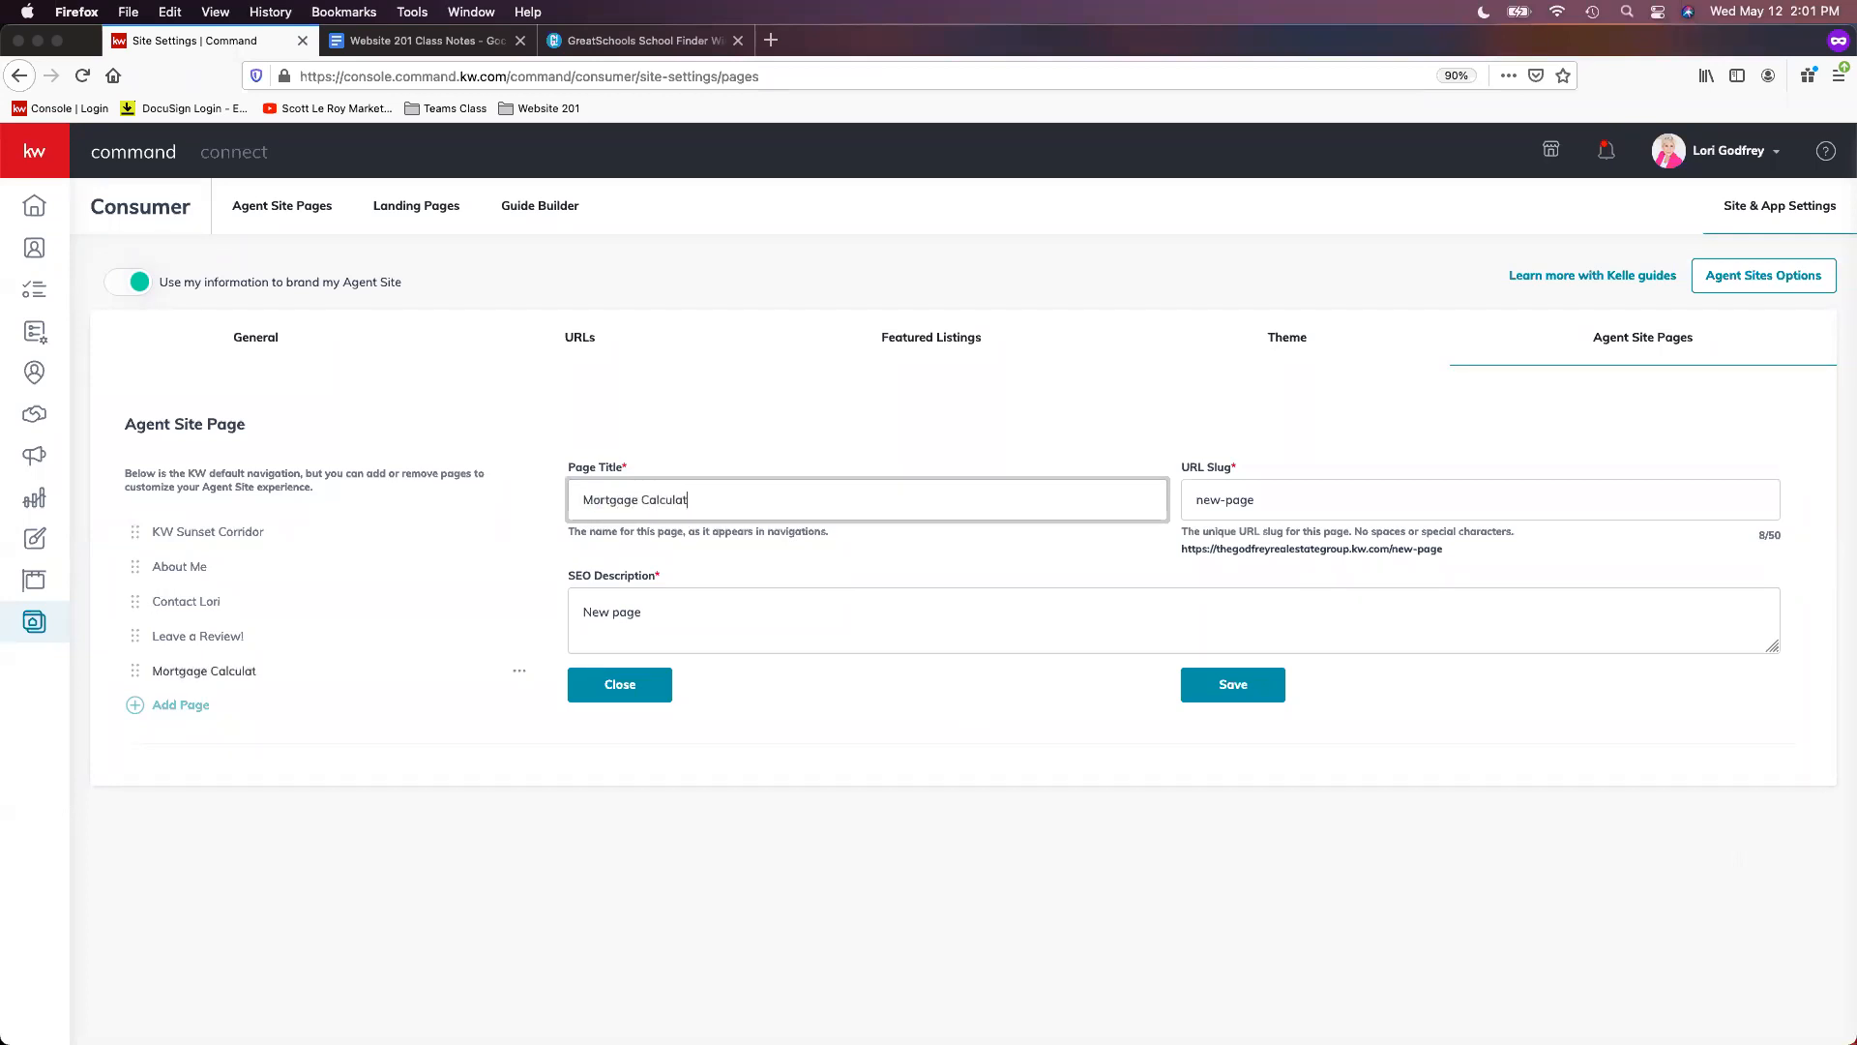
pyautogui.write('or')
# - Set slug mortgage-calculator, paste the home-buying SEO description ending with '!', and save
pyautogui.click(1394, 493)
pyautogui.write('mot')
pyautogui.write('tgage')
pyautogui.write('-calculator')
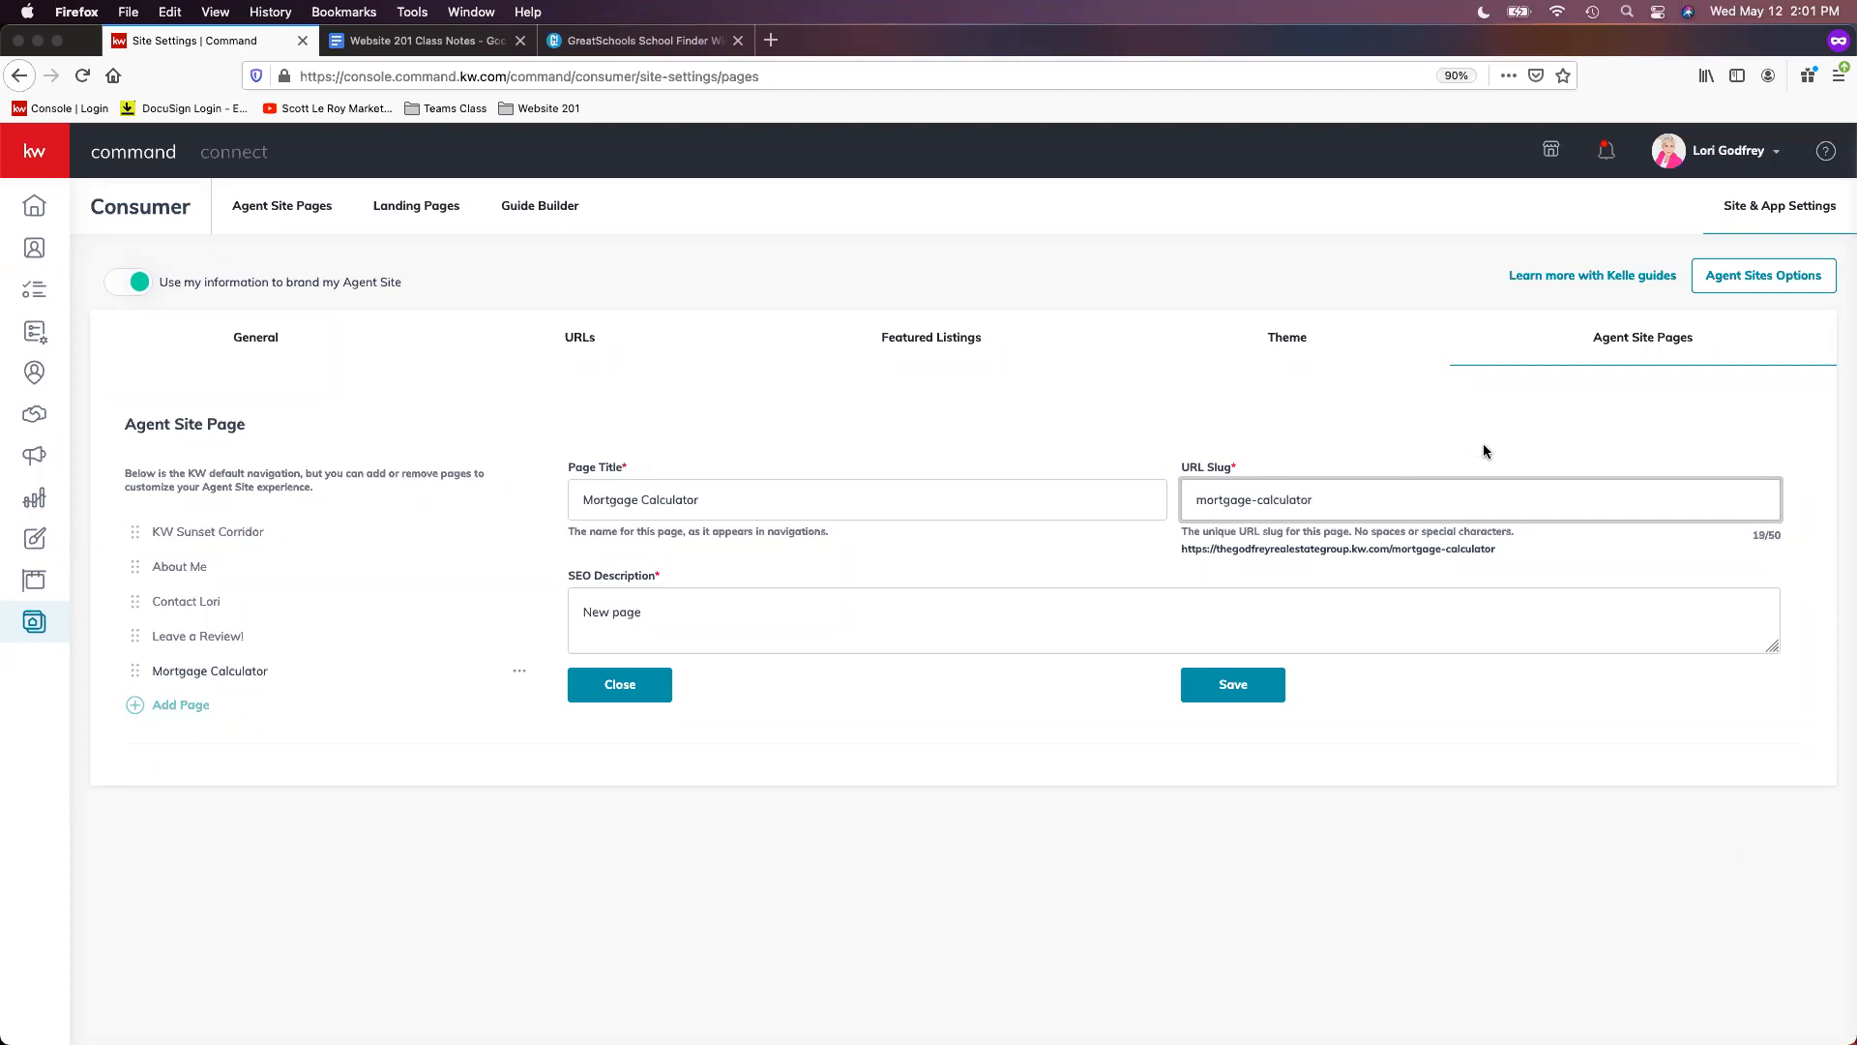
pyautogui.click(1117, 608)
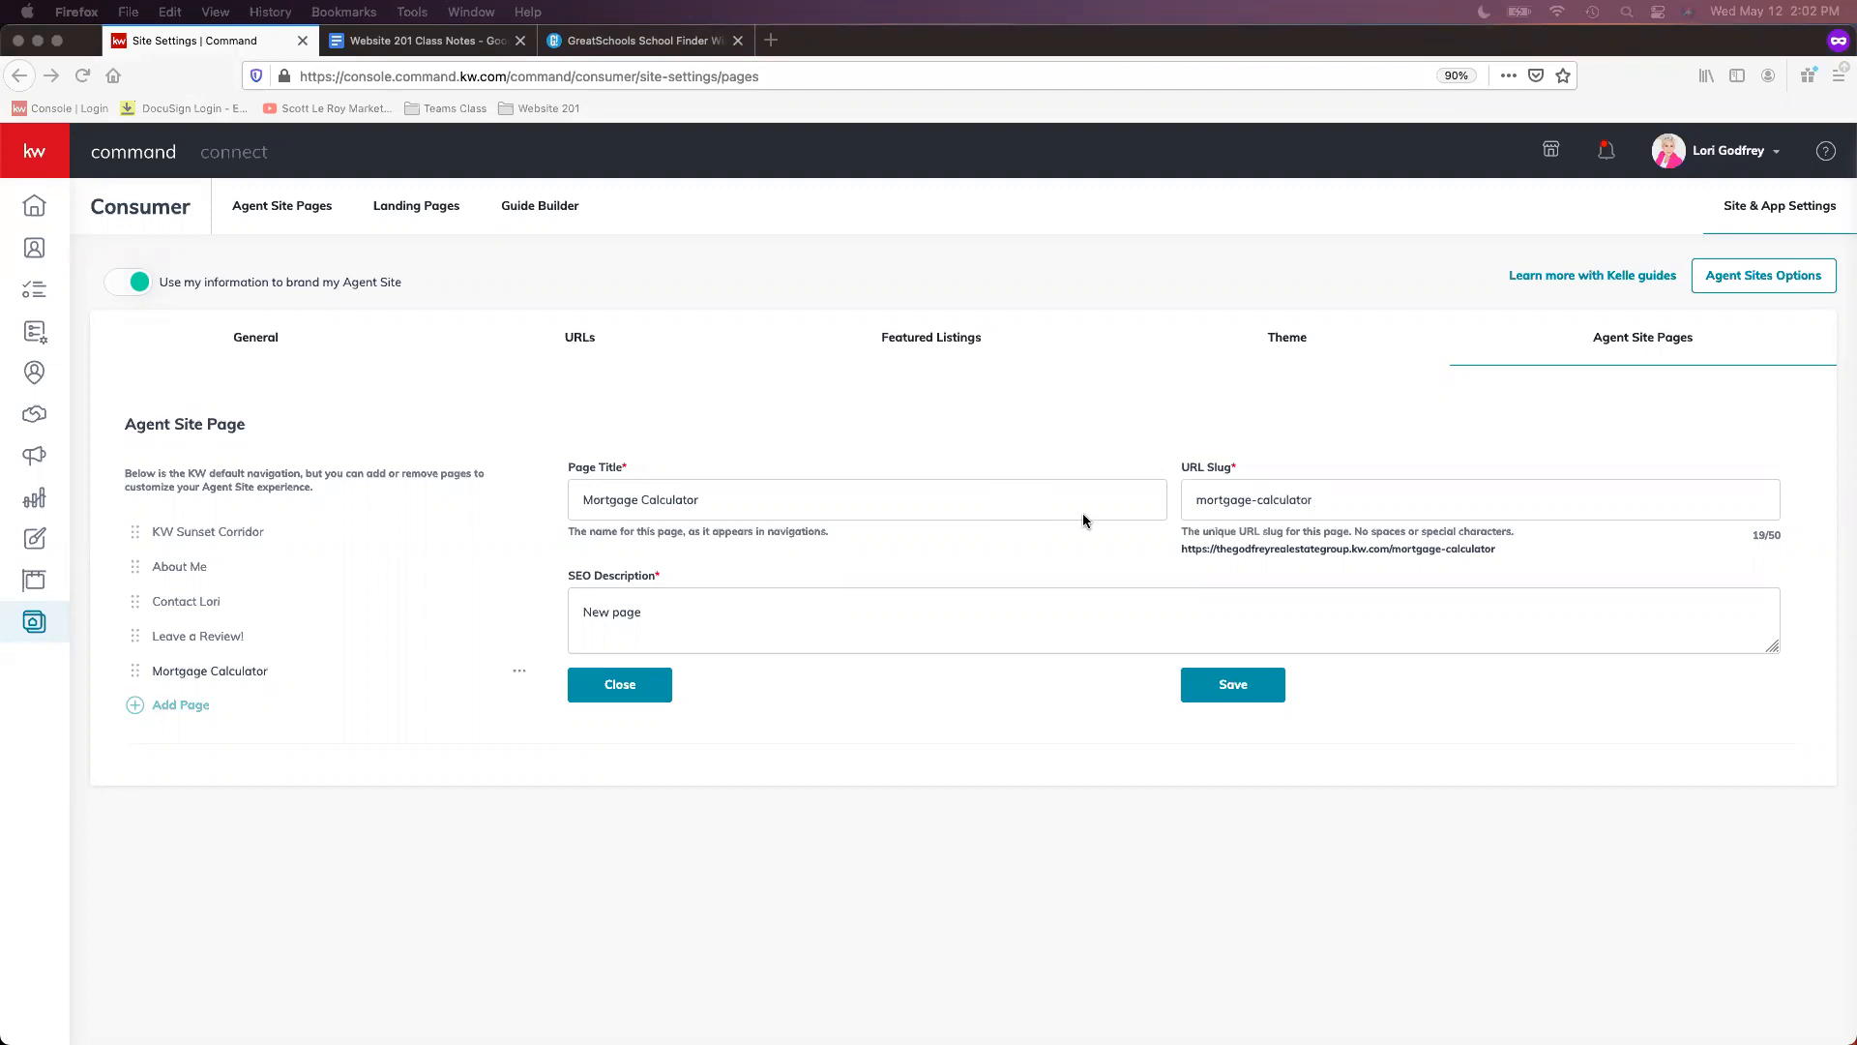
pyautogui.click(855, 625)
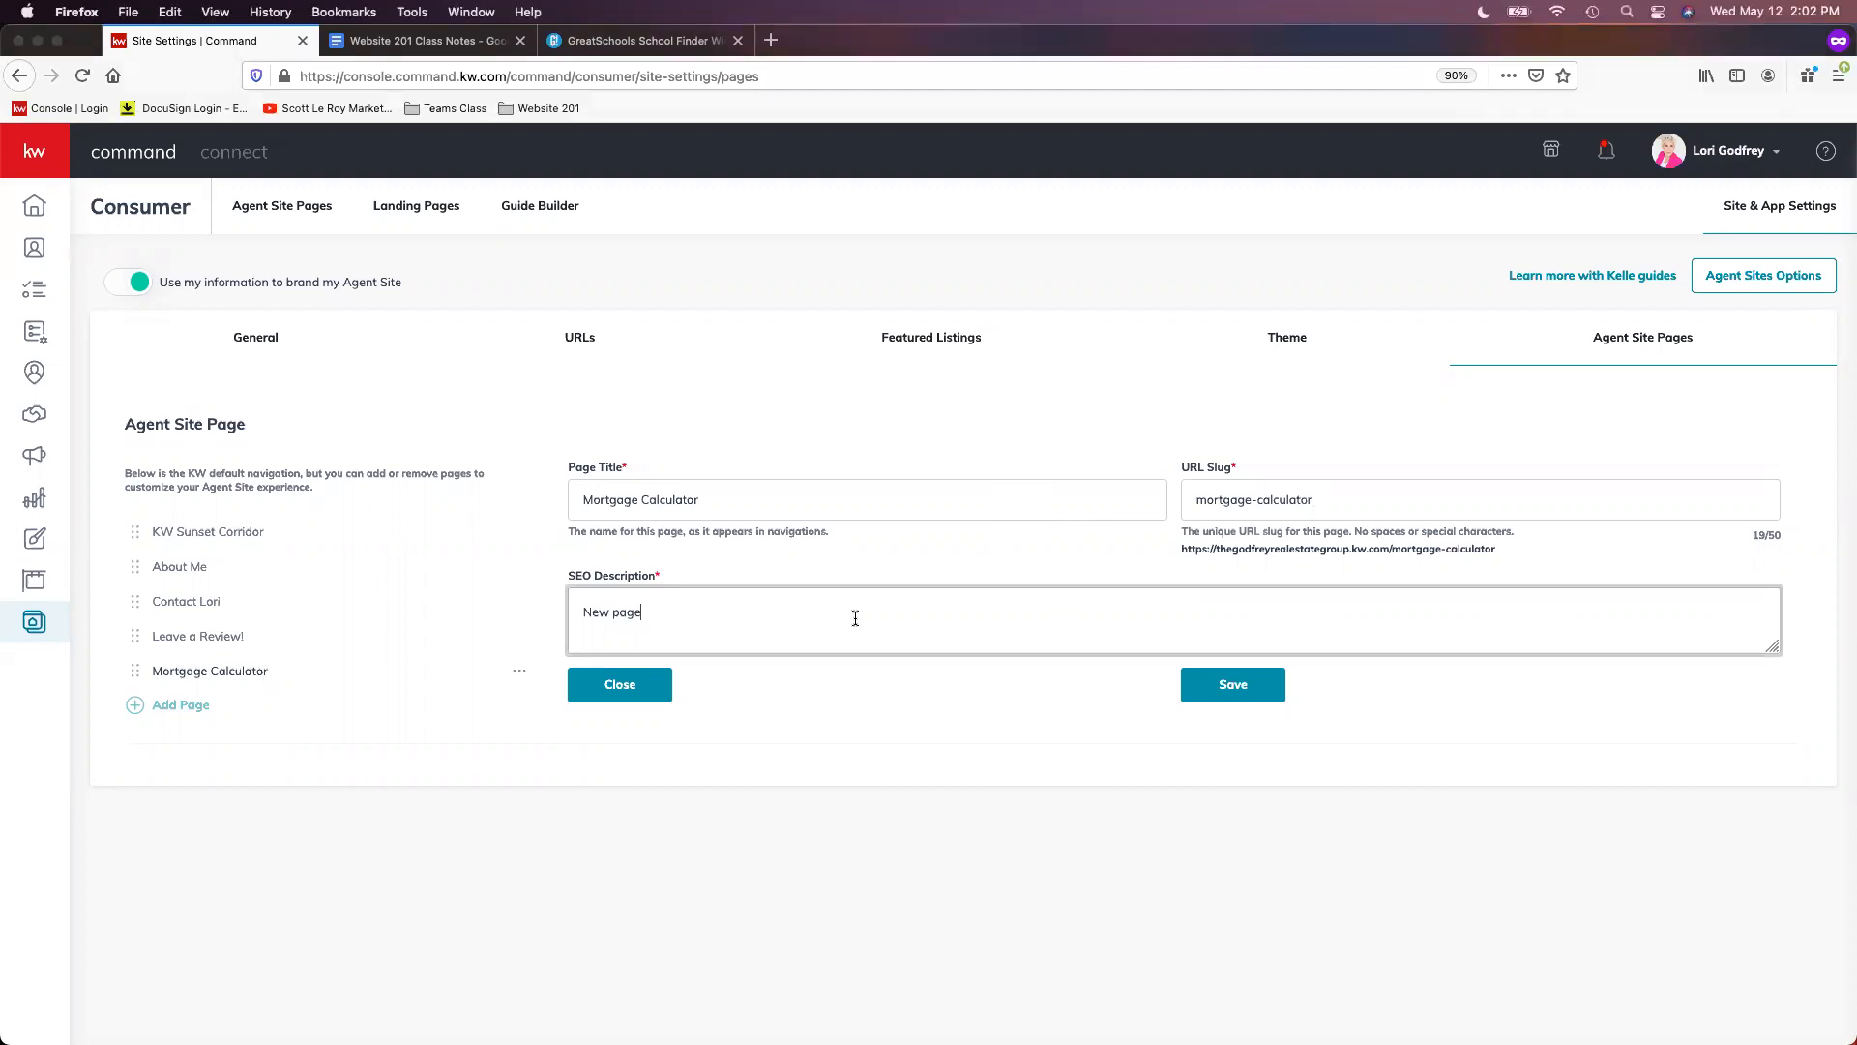
pyautogui.tripleClick(592, 607)
pyautogui.rightClick(592, 607)
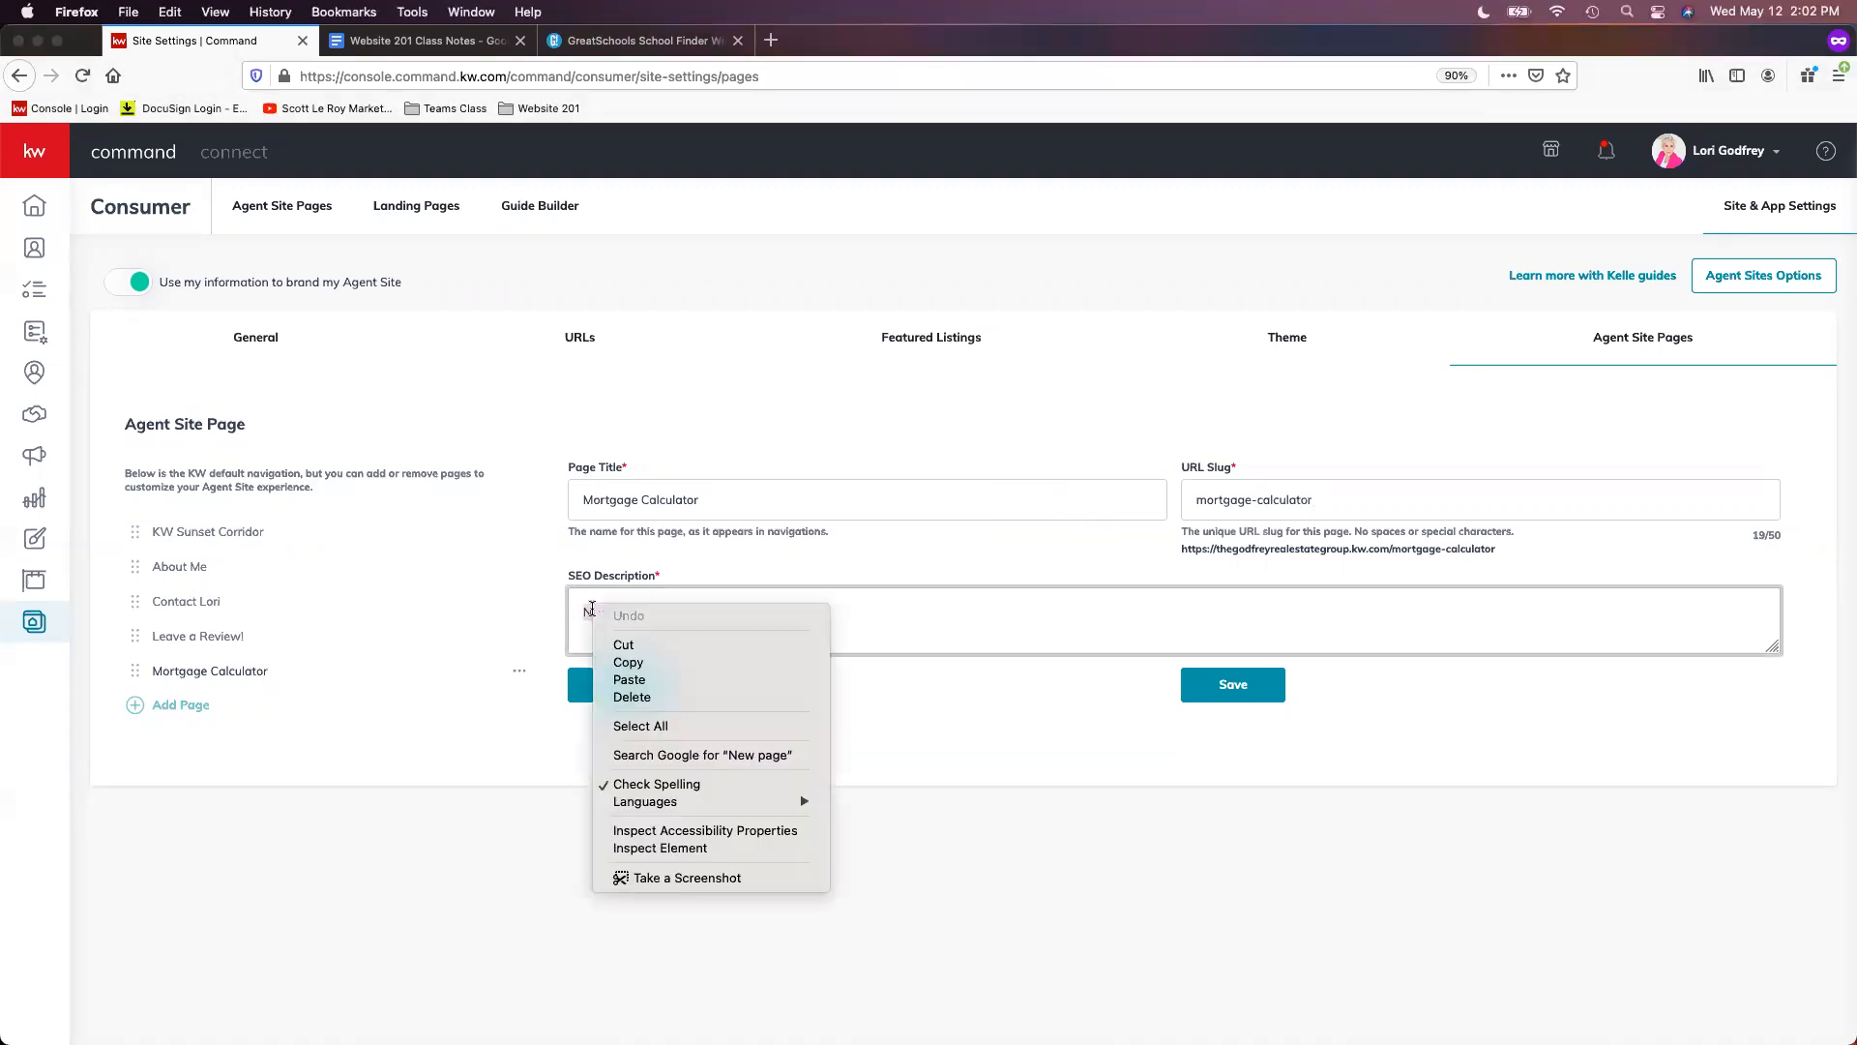
pyautogui.click(660, 677)
pyautogui.write('!')
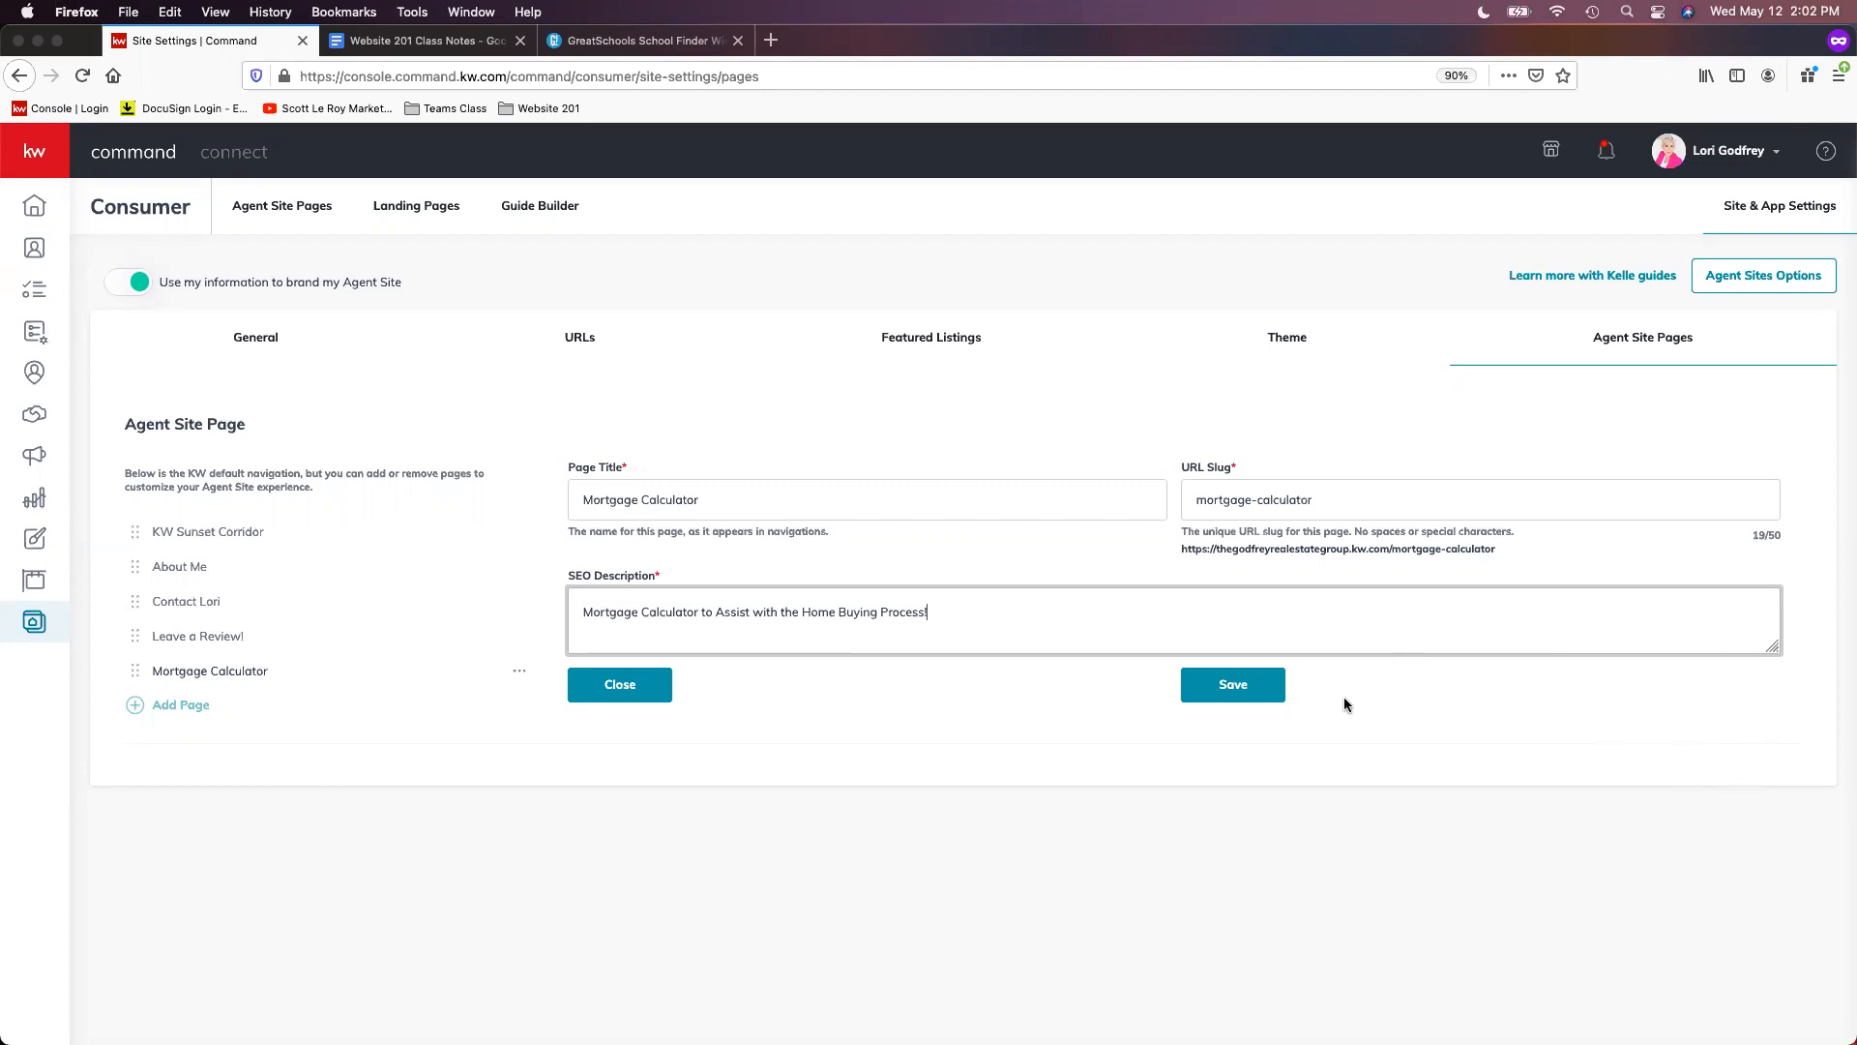
pyautogui.click(1247, 690)
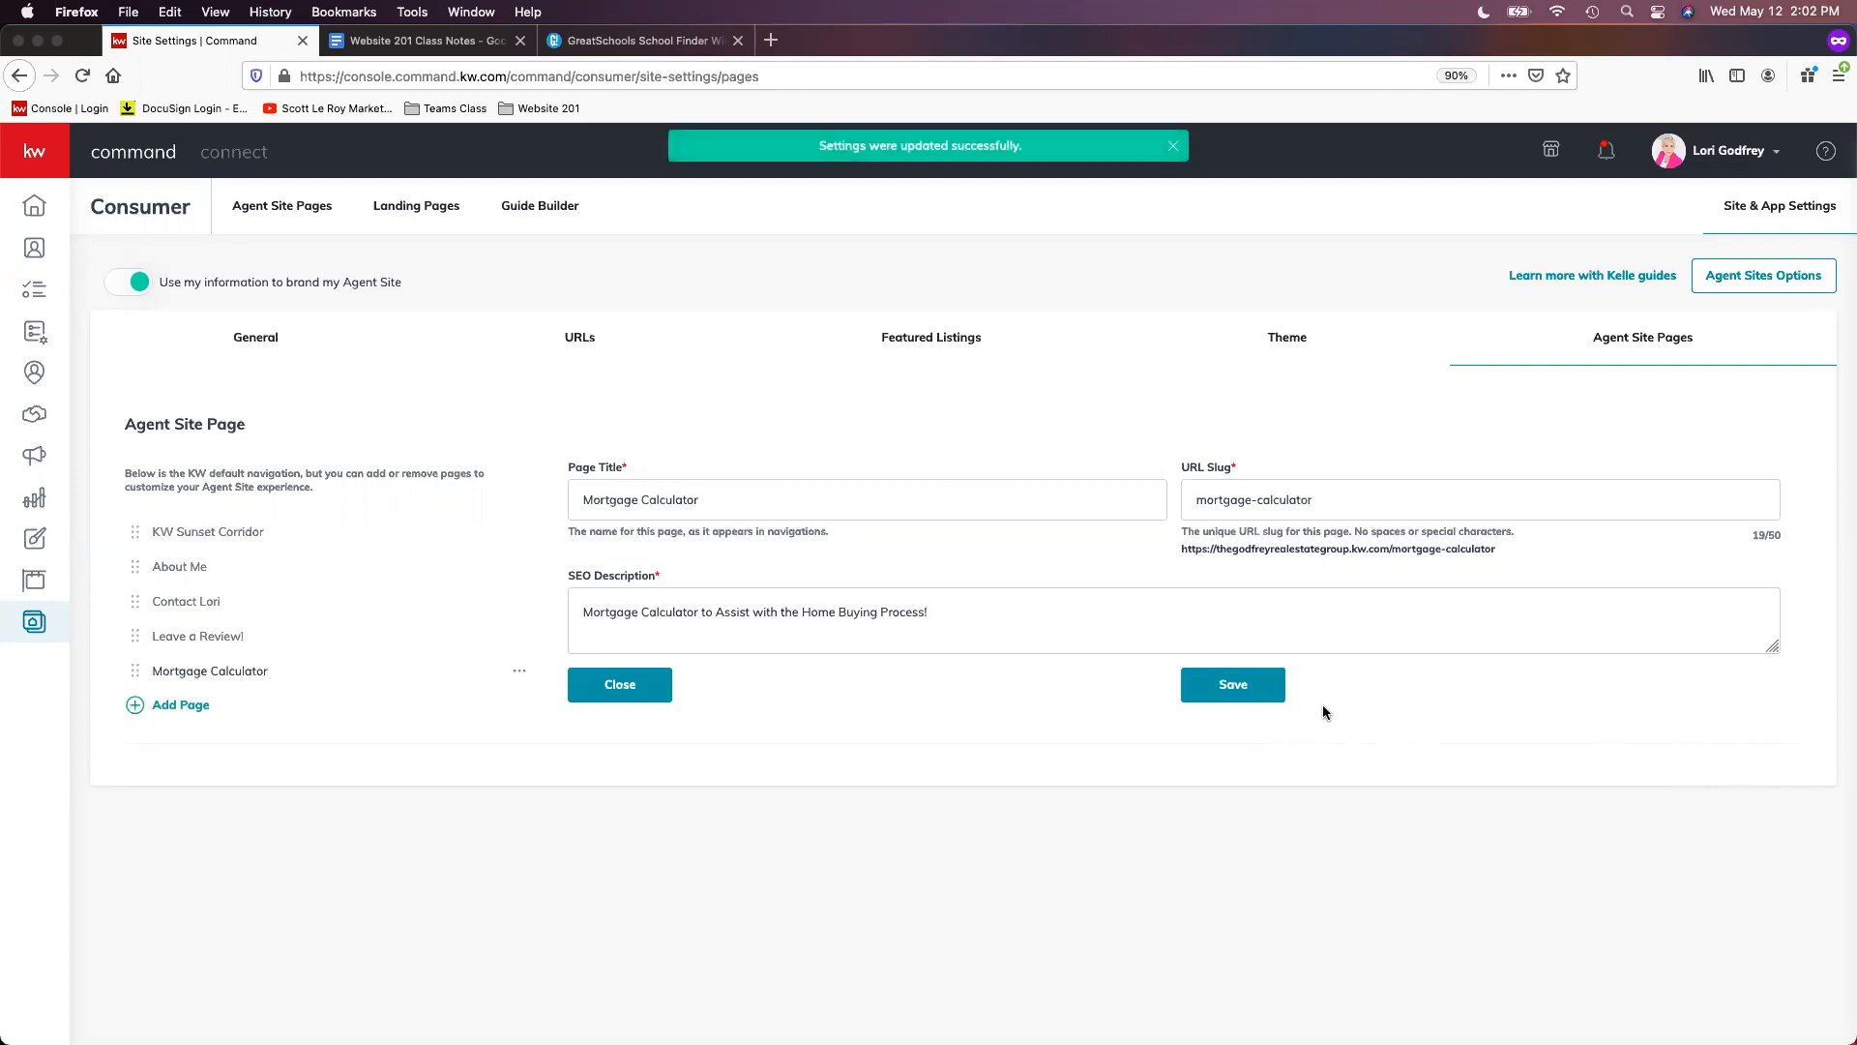
# - Add the Real Estate Blog page titled 'Real Estate Blog' with slug blog
pyautogui.click(181, 706)
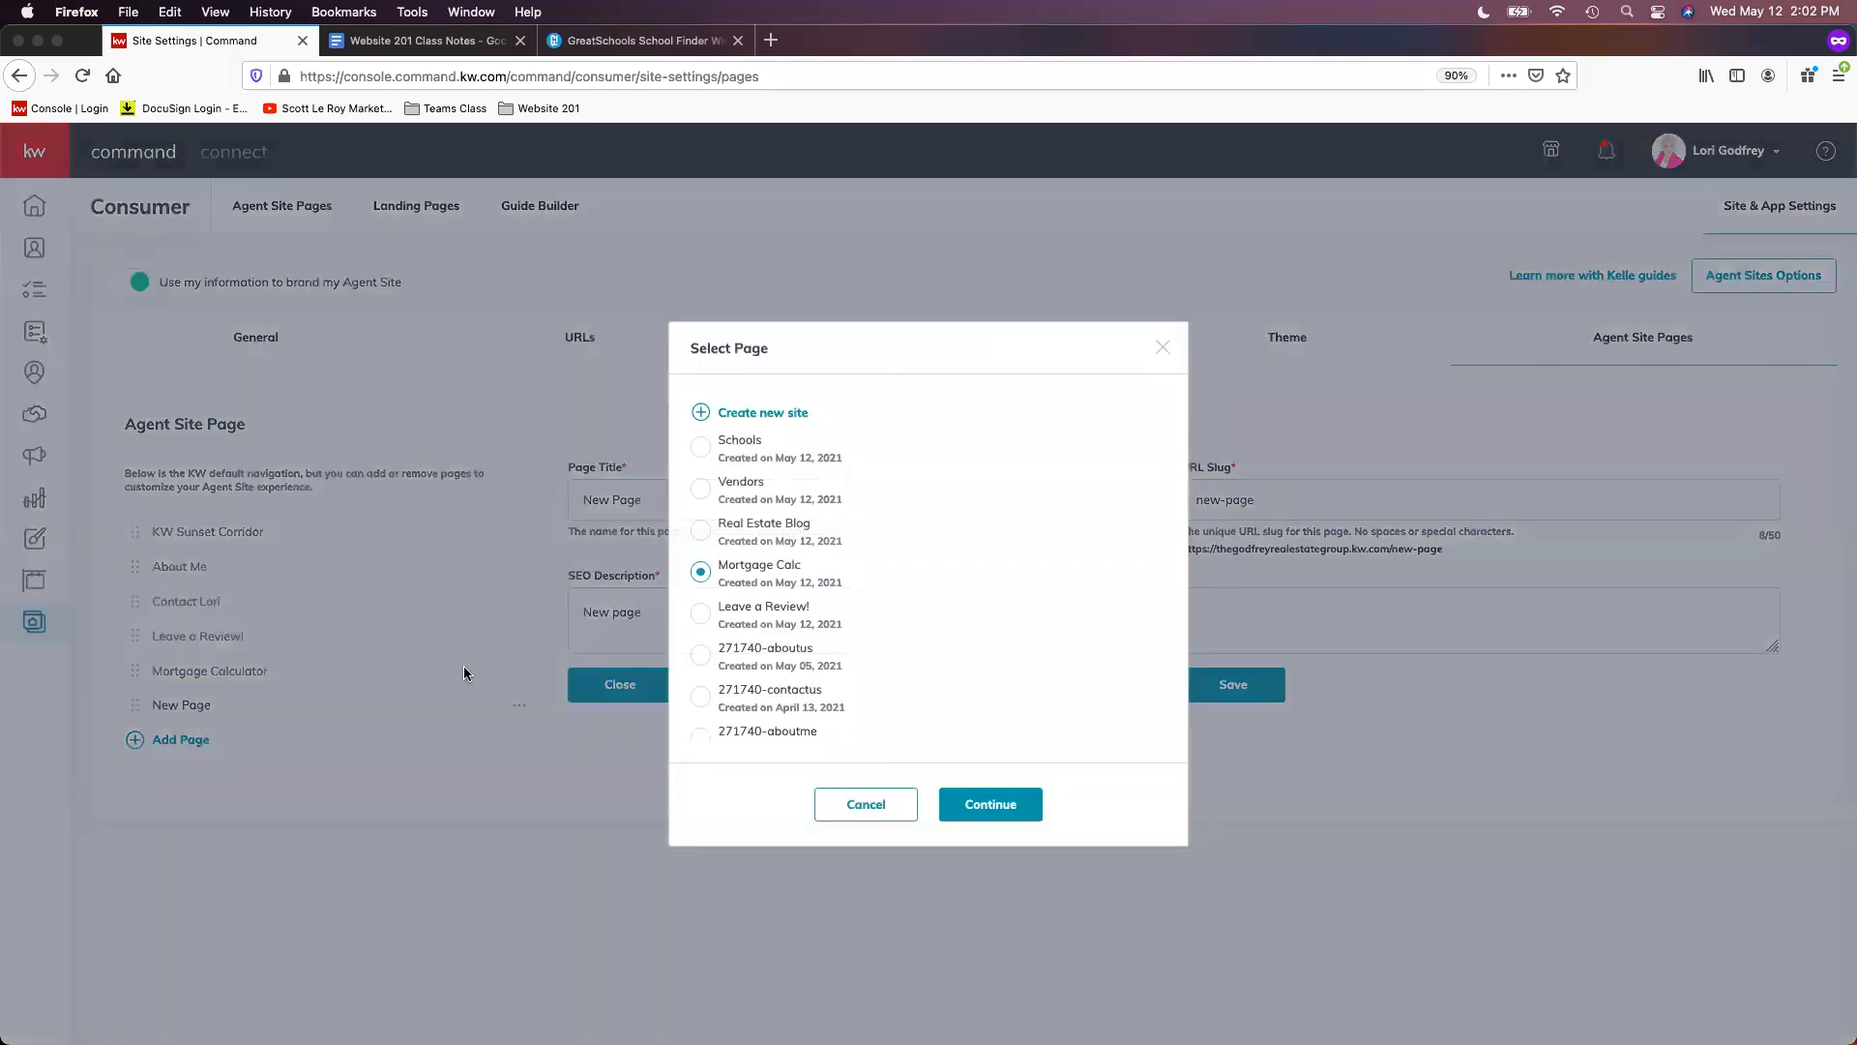
pyautogui.click(752, 531)
pyautogui.click(1006, 805)
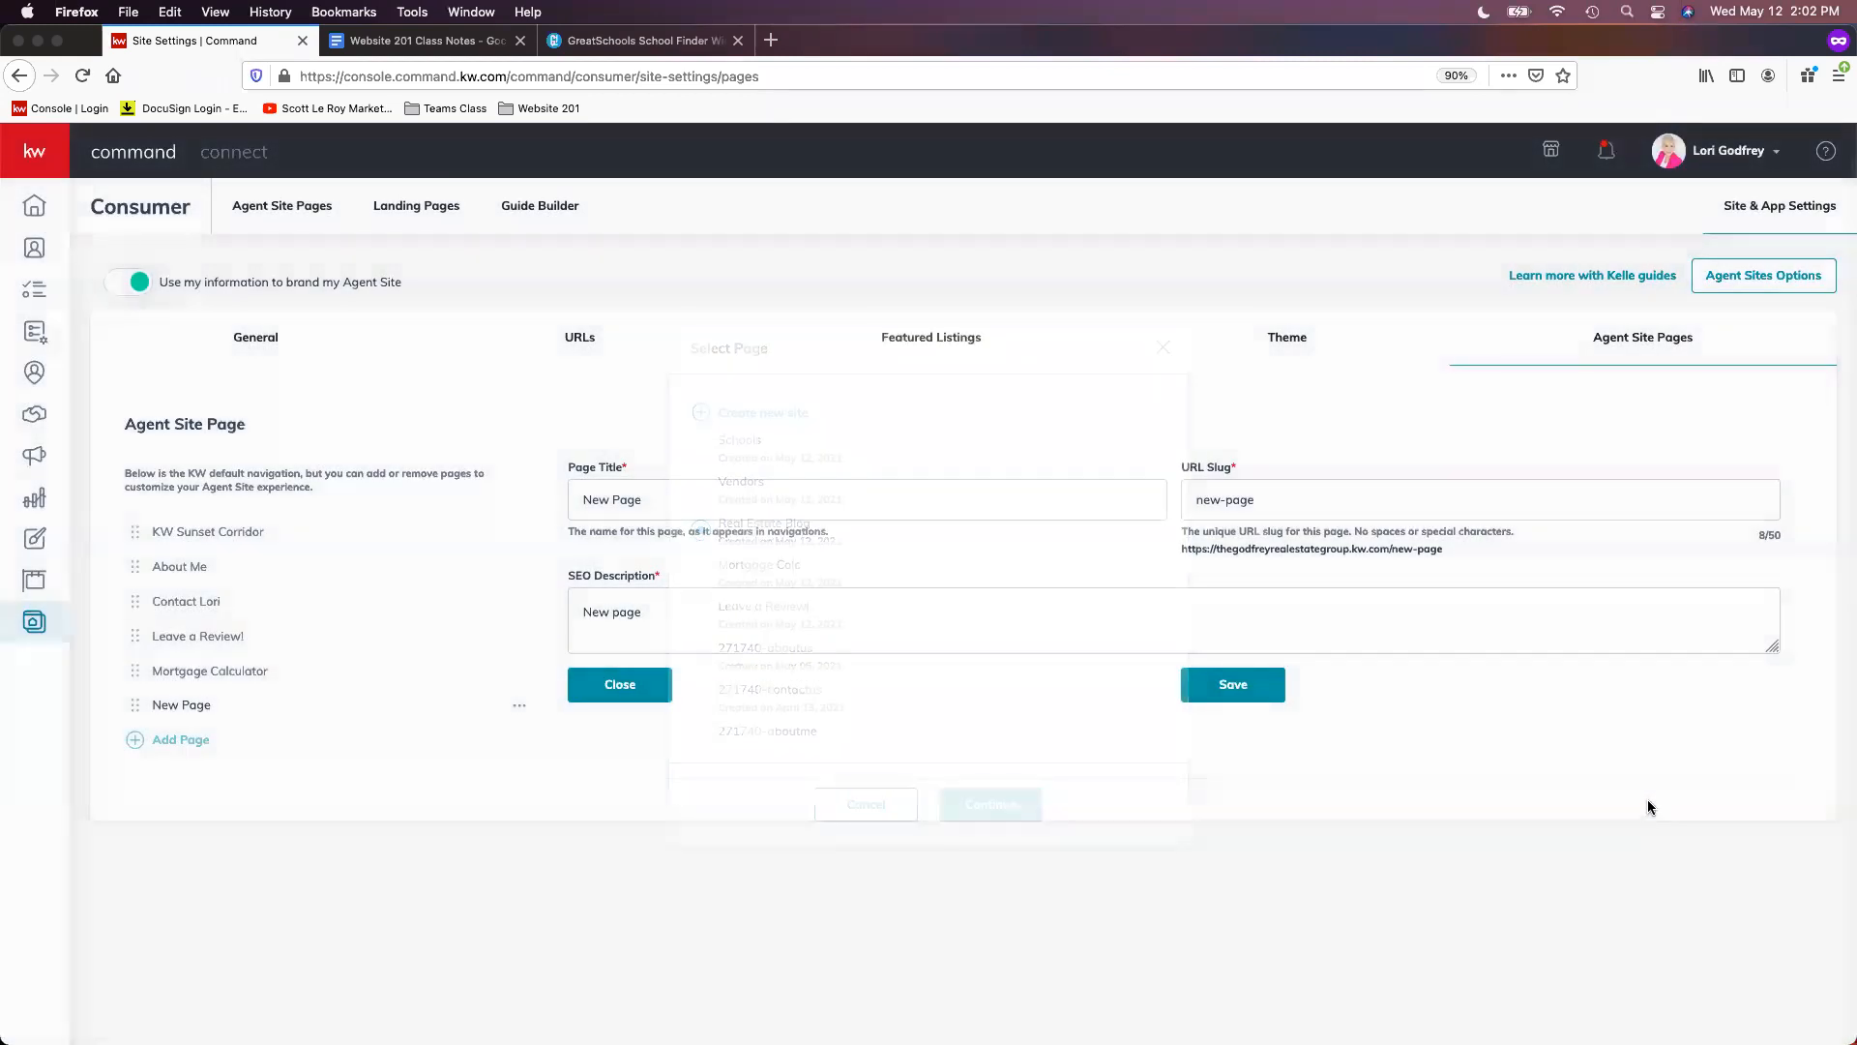
pyautogui.tripleClick(729, 498)
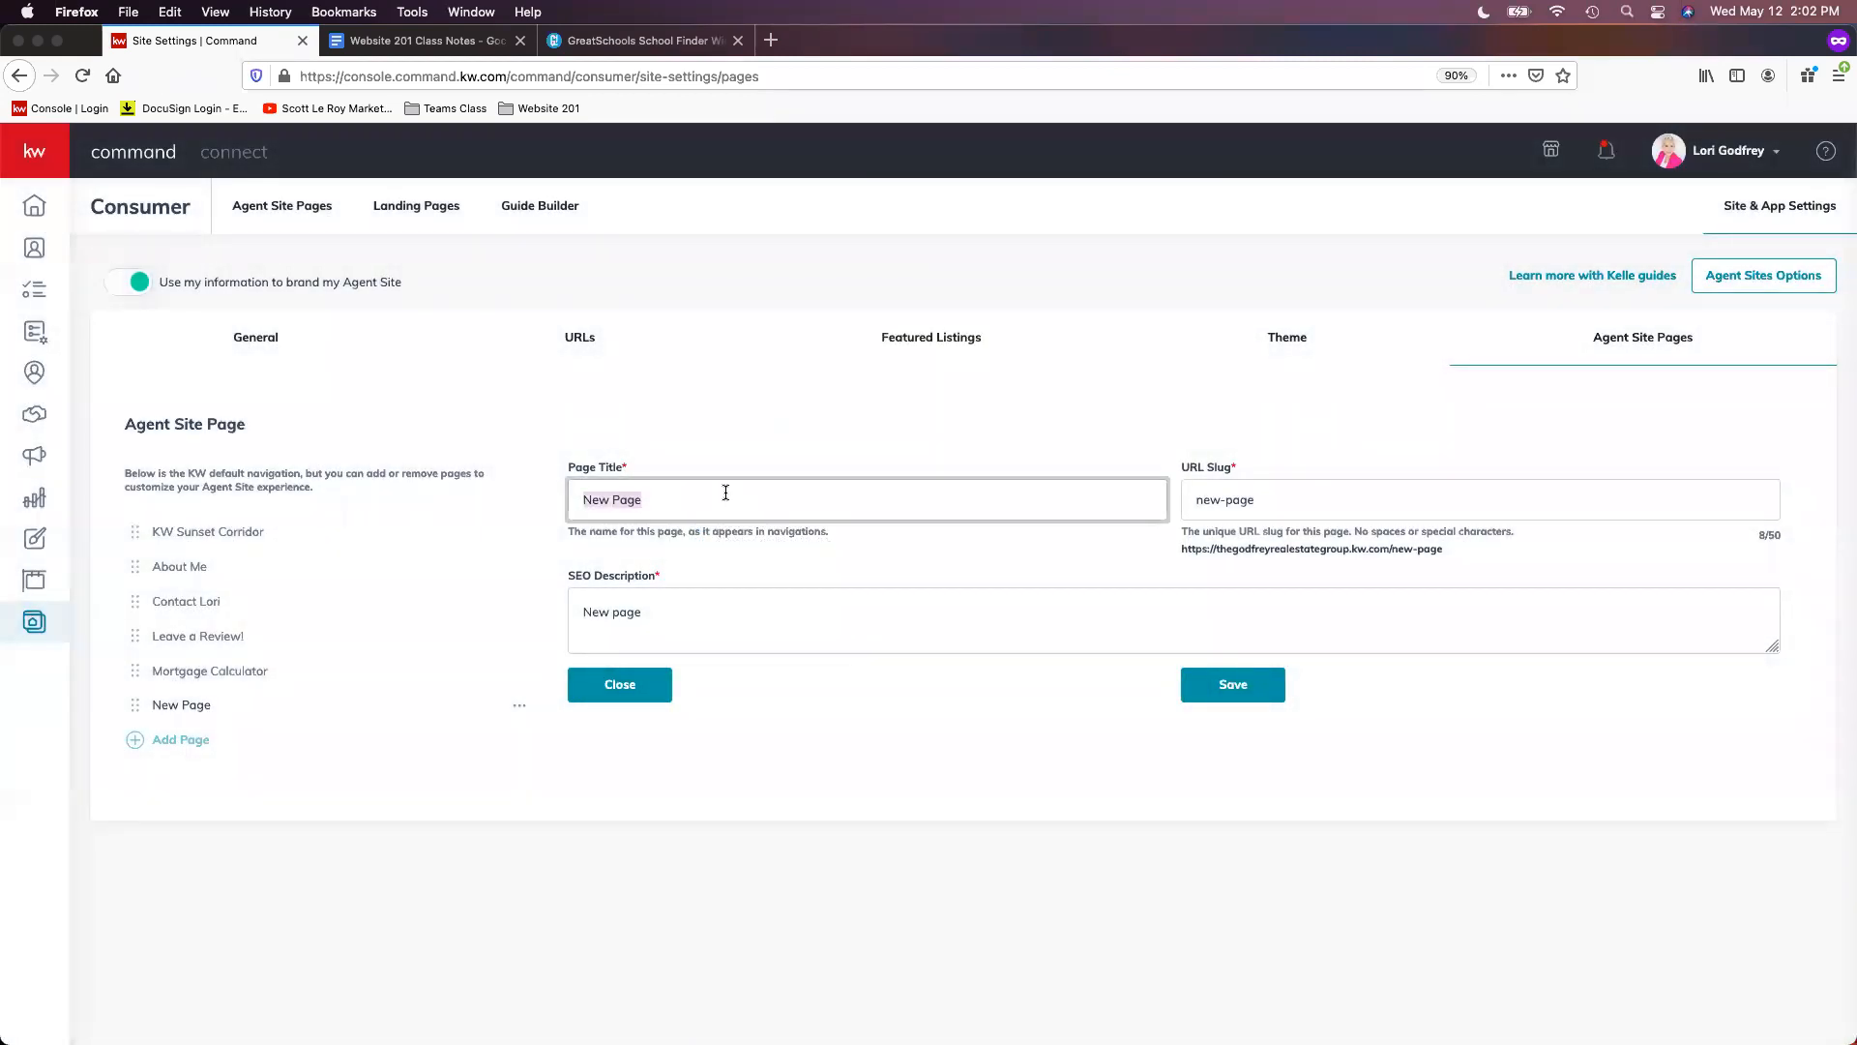
pyautogui.write('Real Estate Blog')
pyautogui.press('Tab')
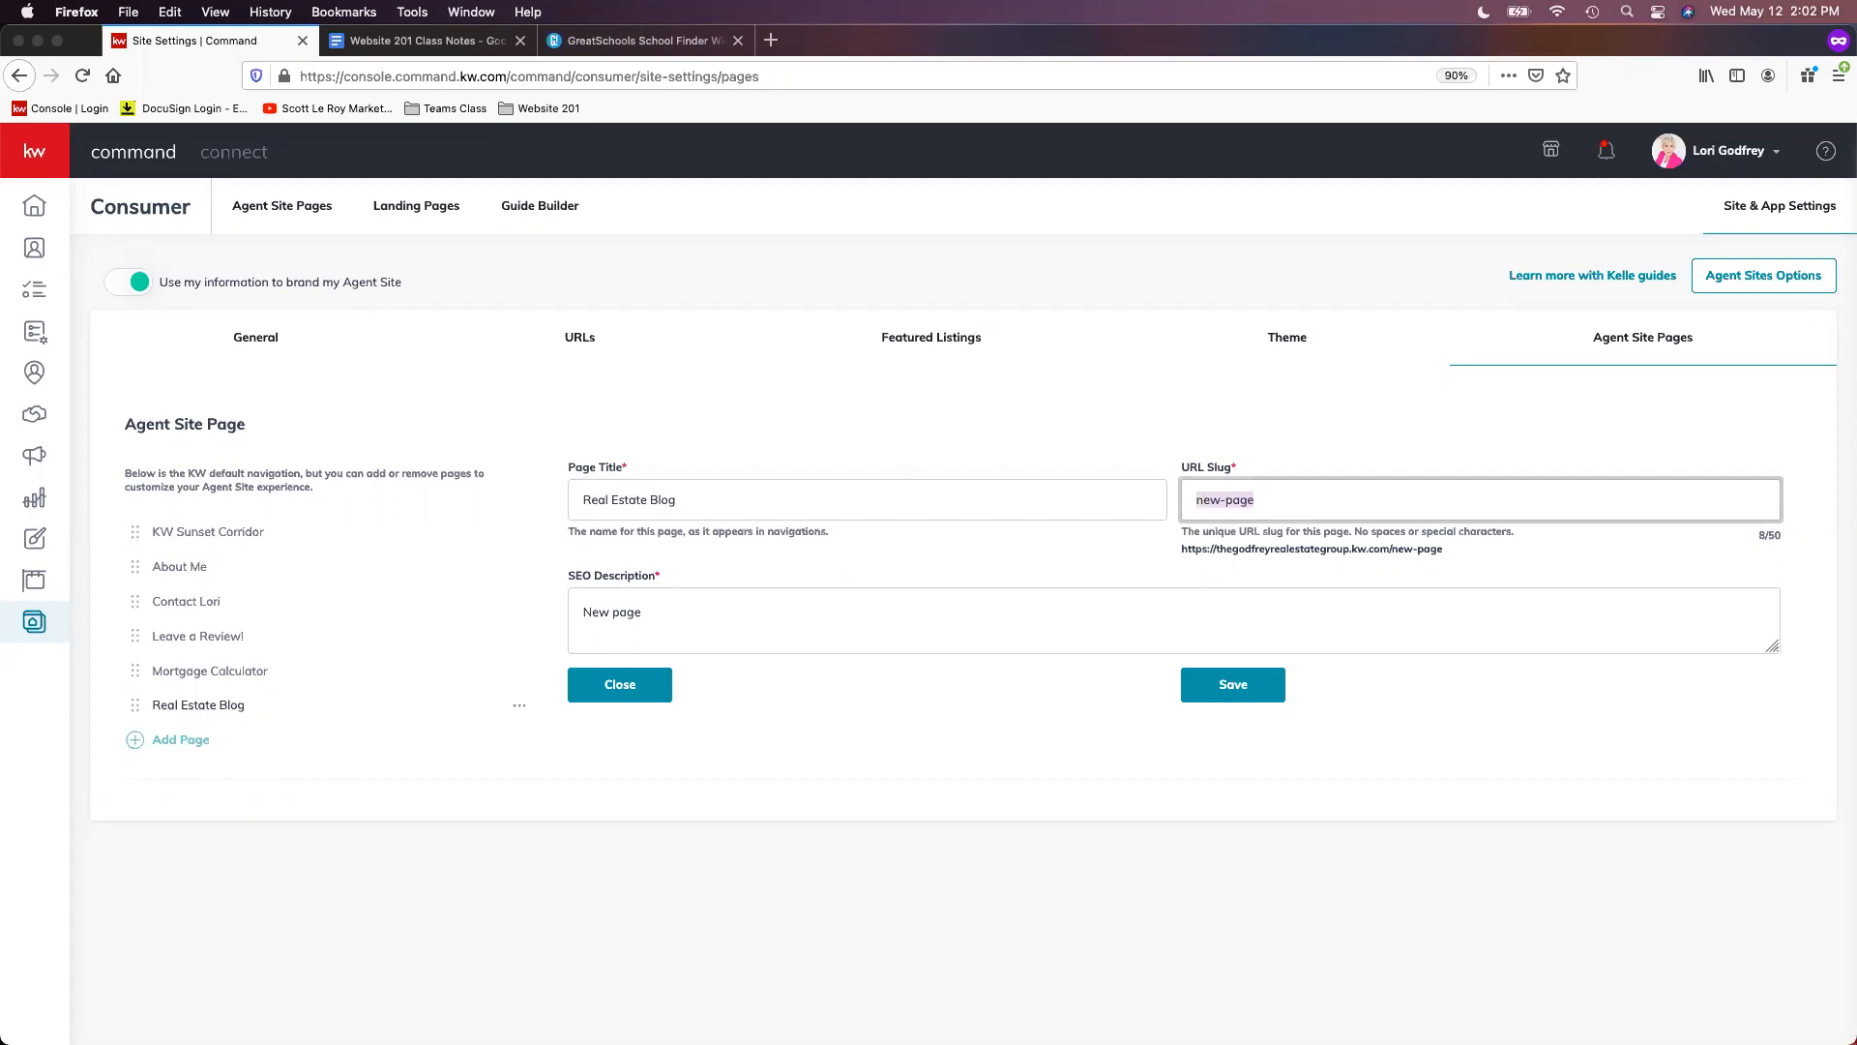
pyautogui.write('blog')
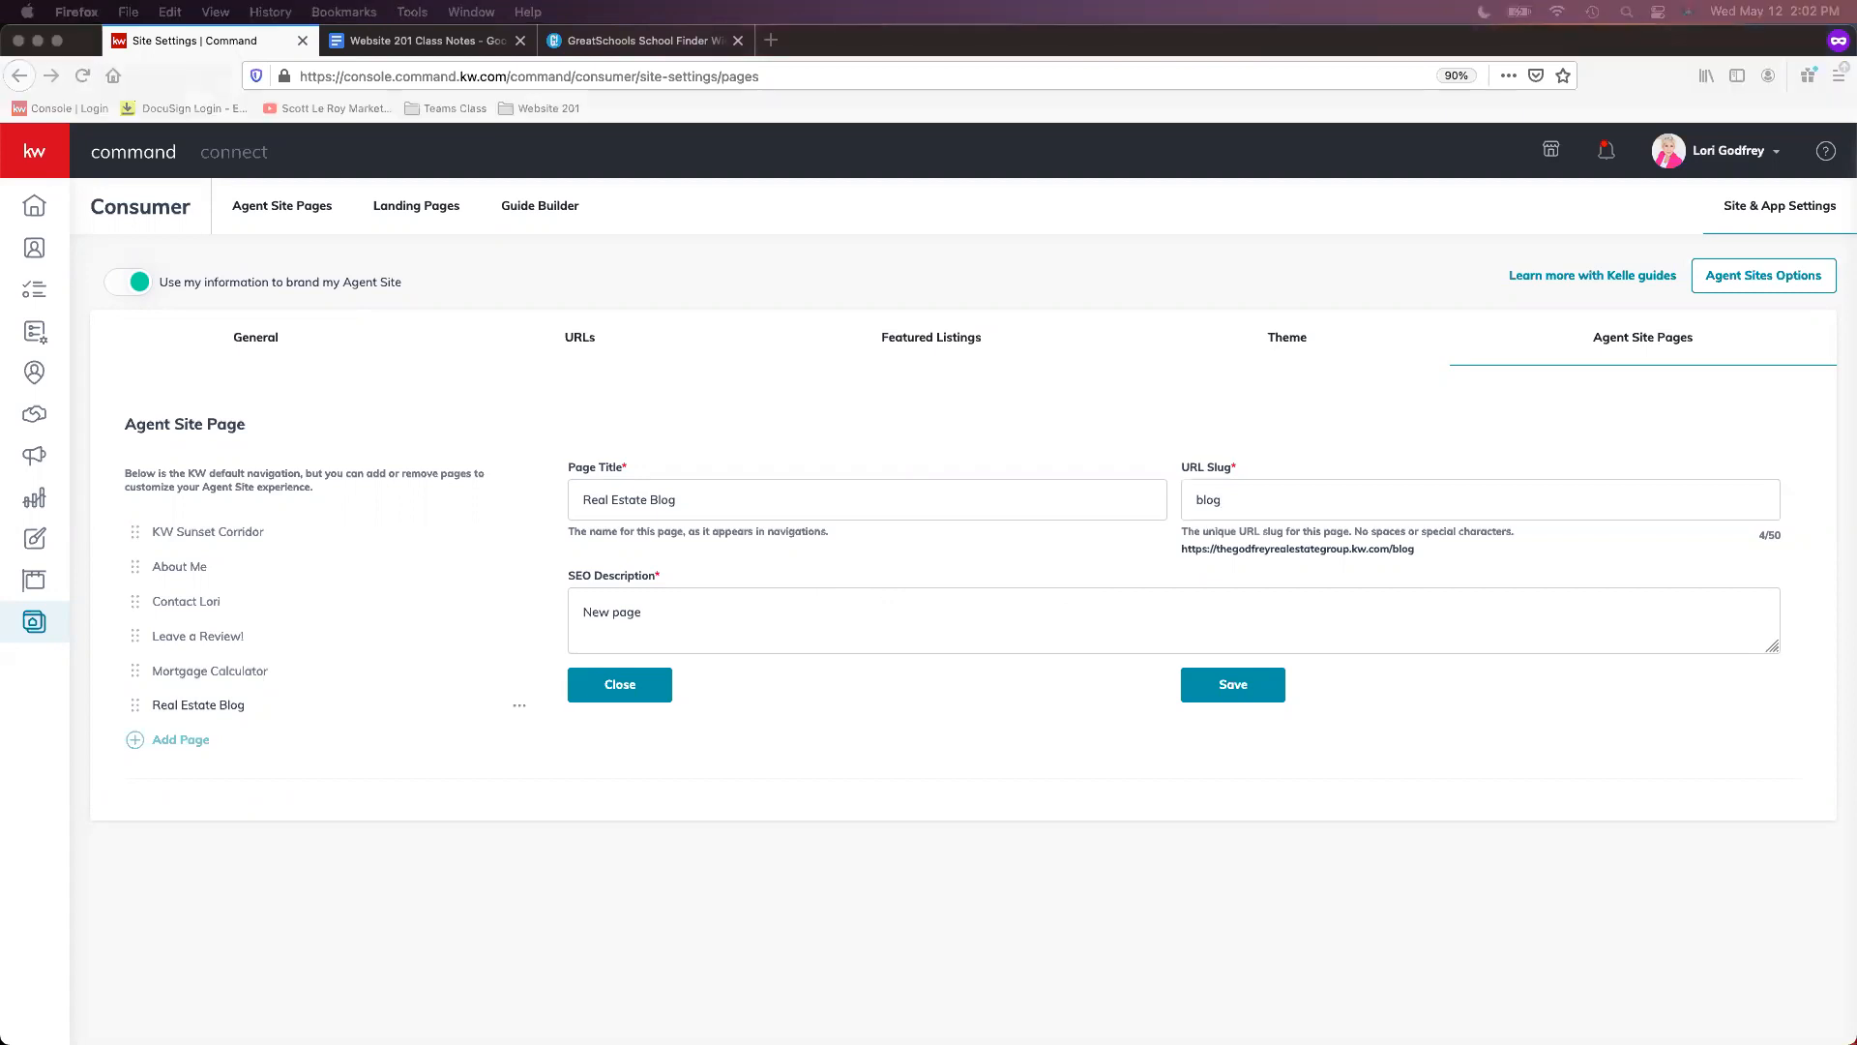
# - Set its SEO description to 'Real Estate blog and updates!' and save the page
pyautogui.click(1008, 598)
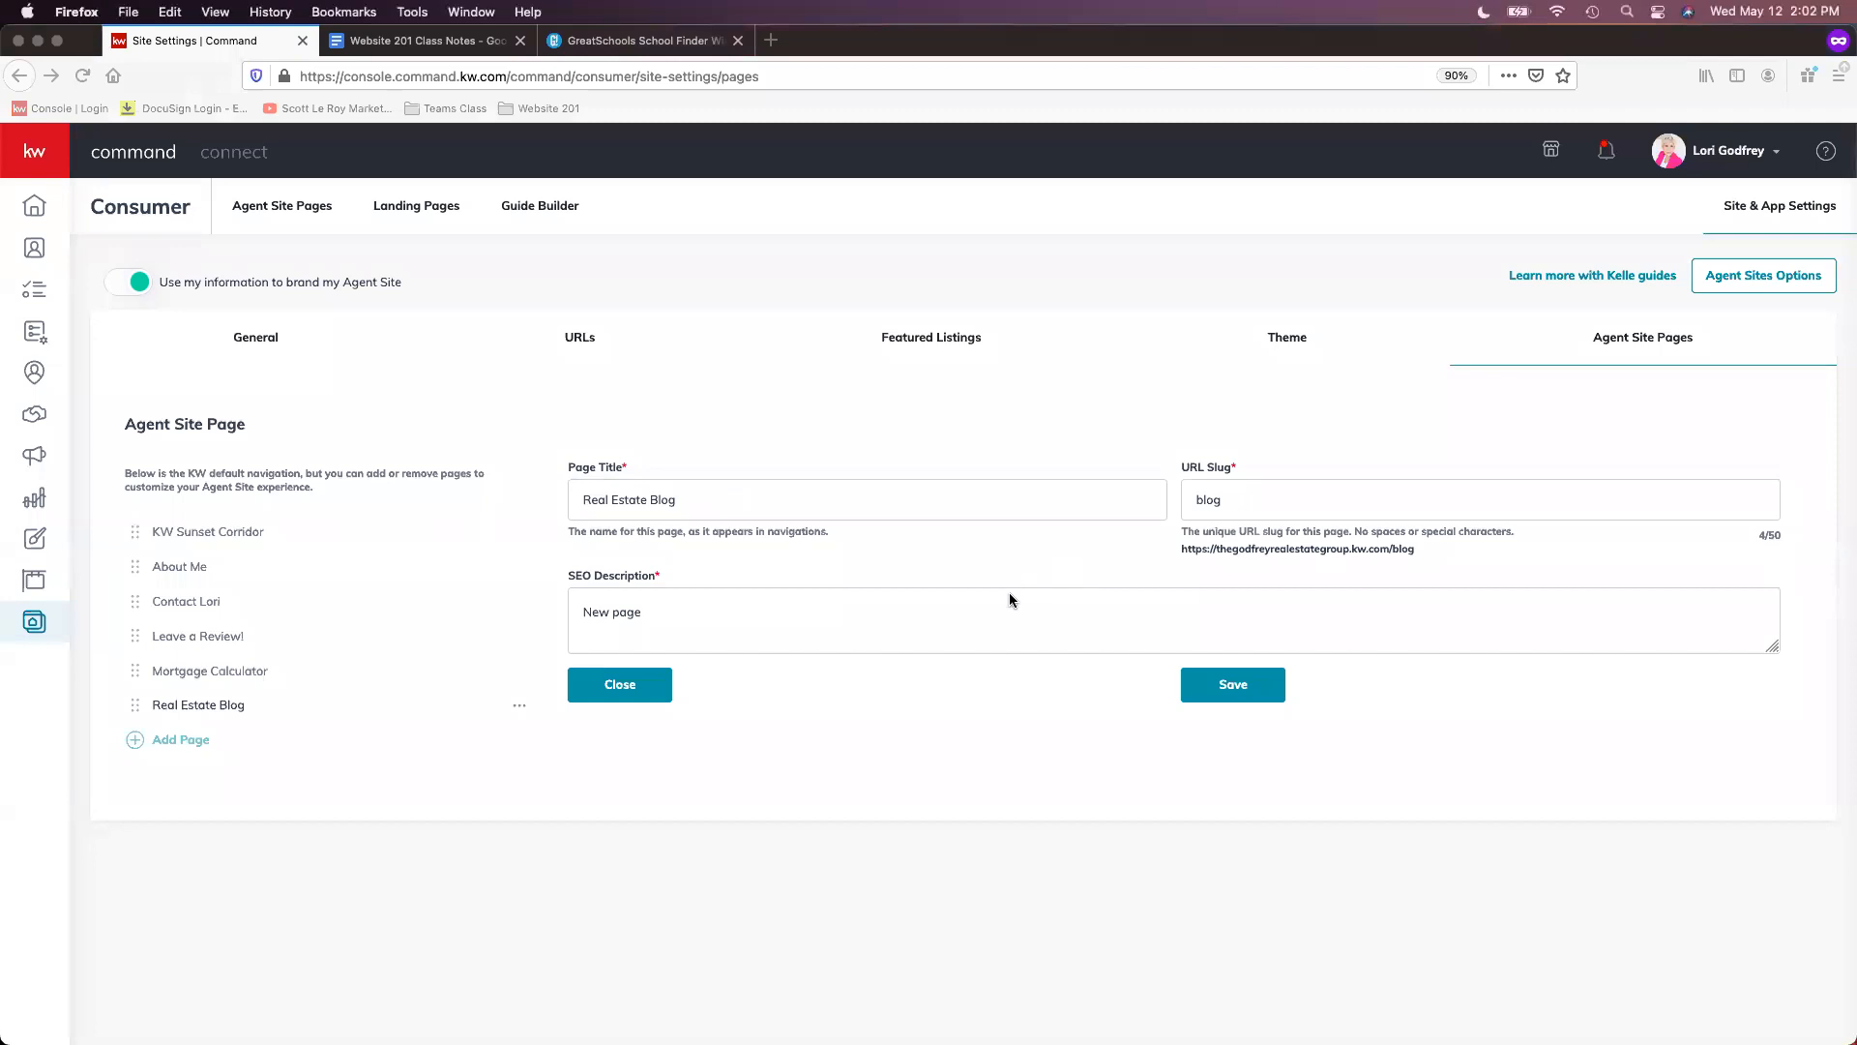
pyautogui.tripleClick(1049, 603)
pyautogui.write('Real Estae')
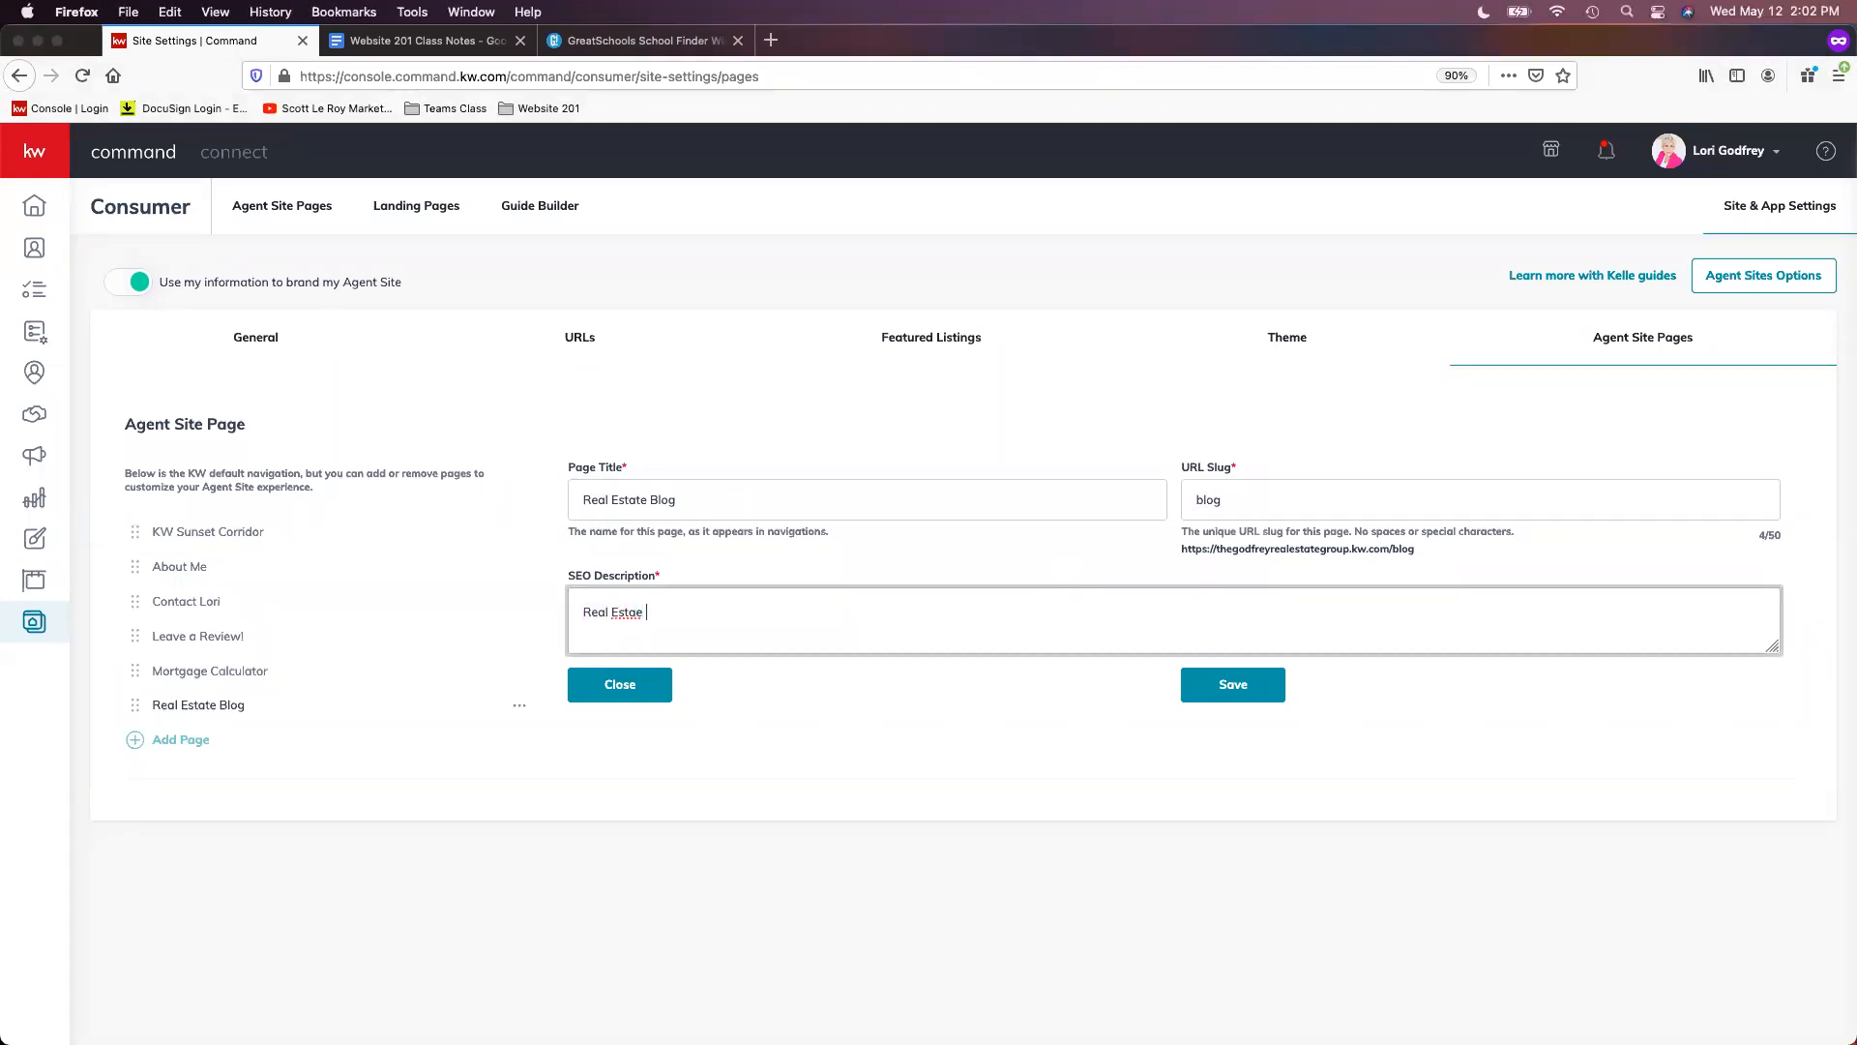
pyautogui.press('BackSpace')
pyautogui.press('BackSpace')
pyautogui.press('BackSpace')
pyautogui.press('BackSpace')
pyautogui.write('tate blog and updates')
pyautogui.click(1468, 724)
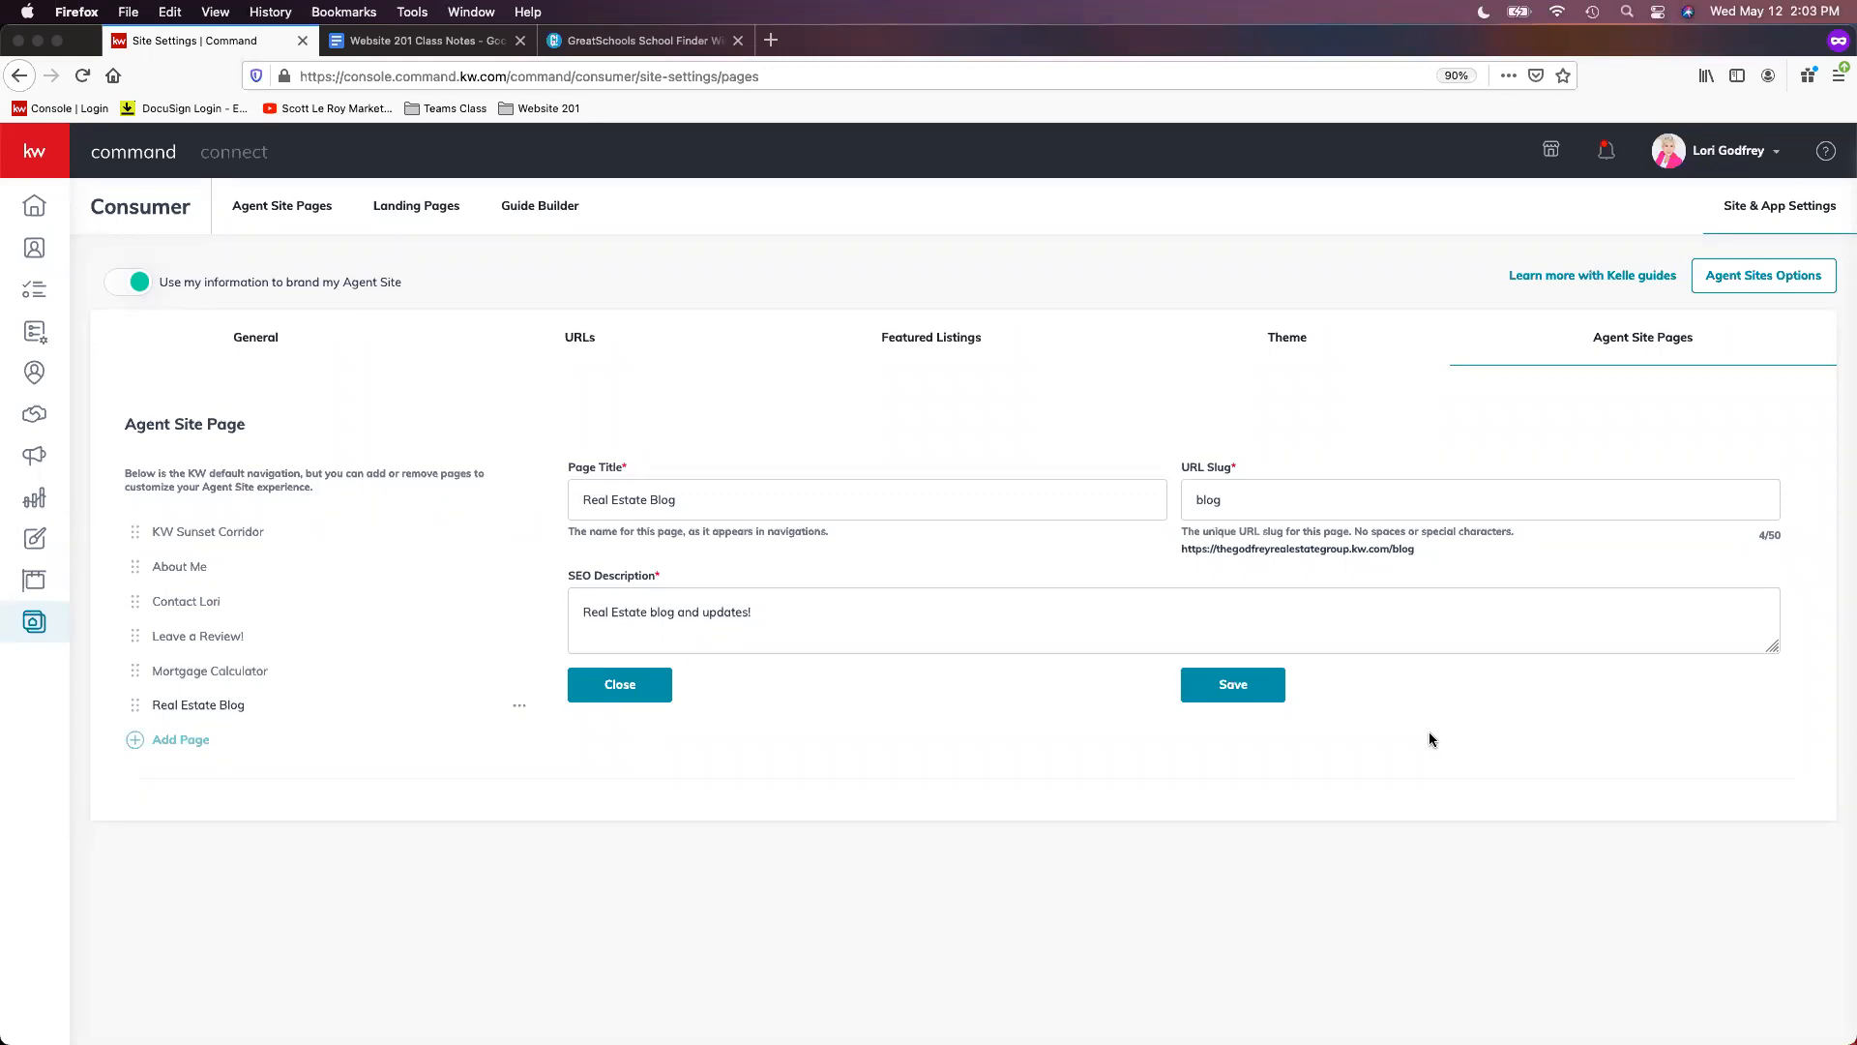
pyautogui.click(1234, 689)
# - Add the Vendors page titled 'Local Vendors' with slug local-vendors
pyautogui.click(161, 741)
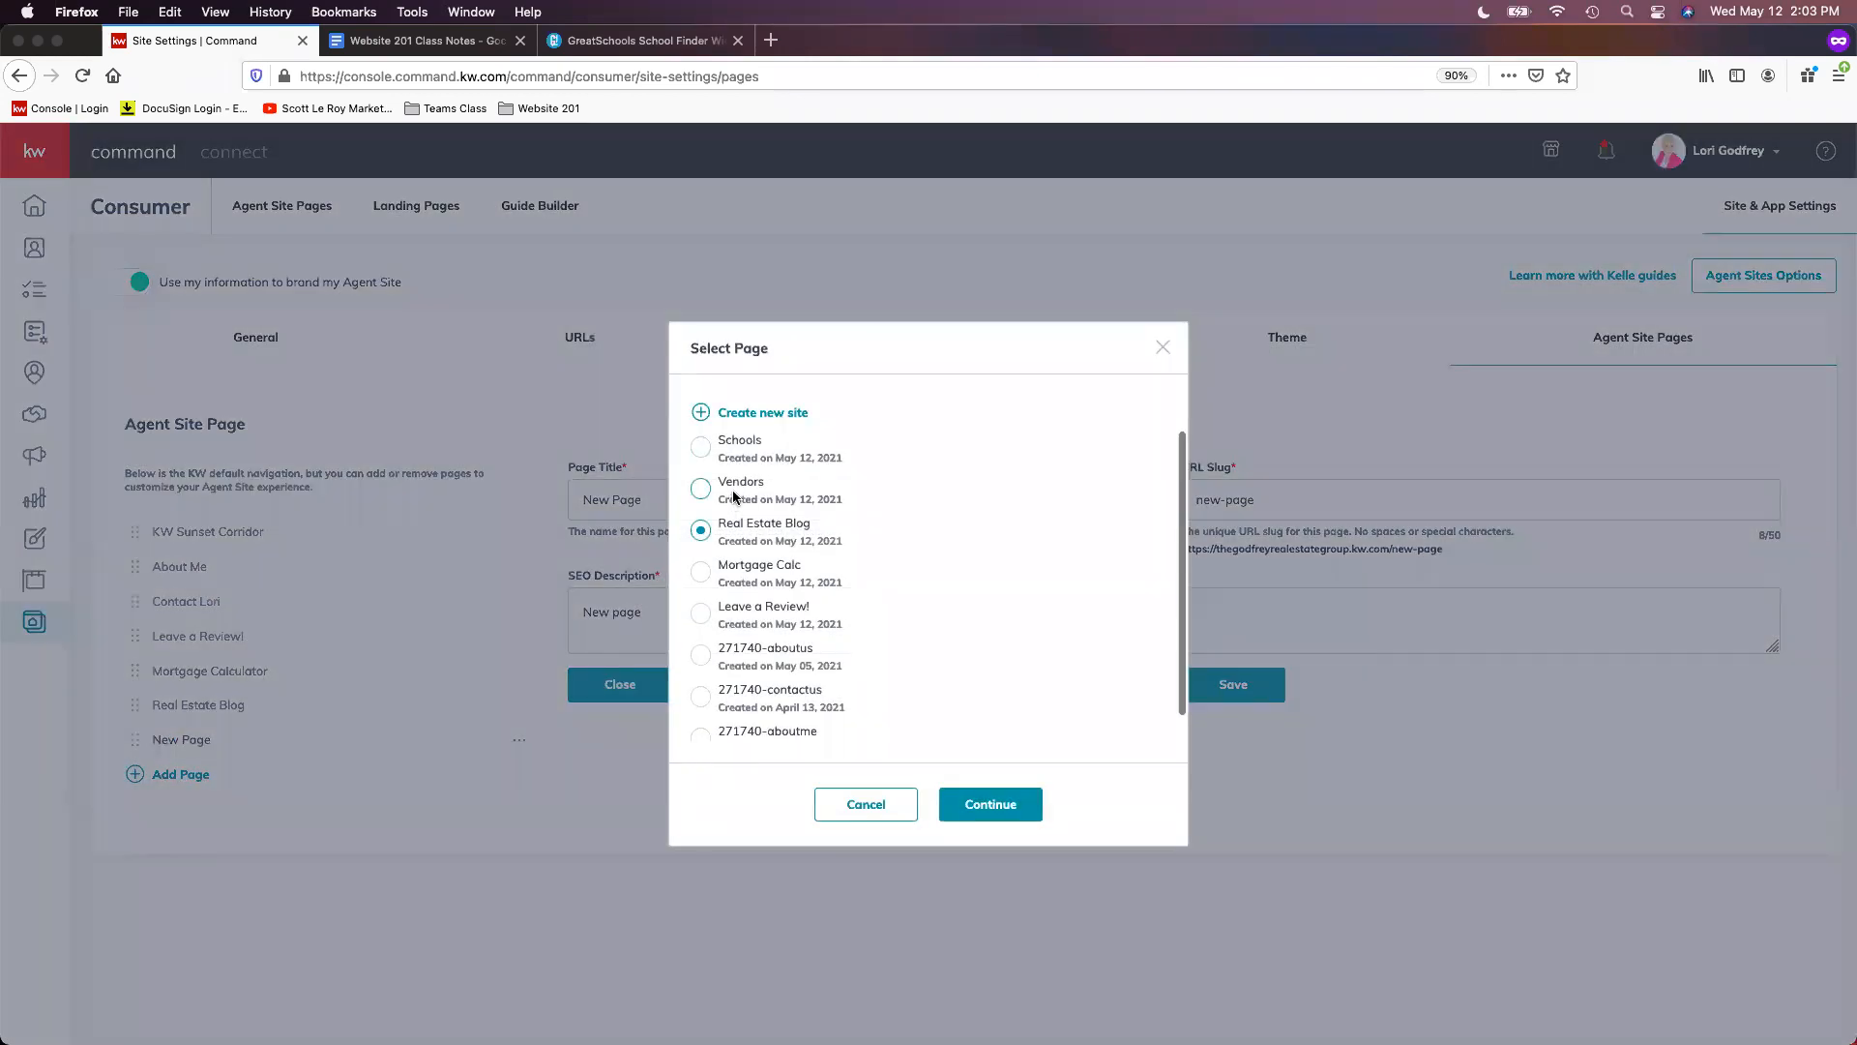
pyautogui.click(733, 497)
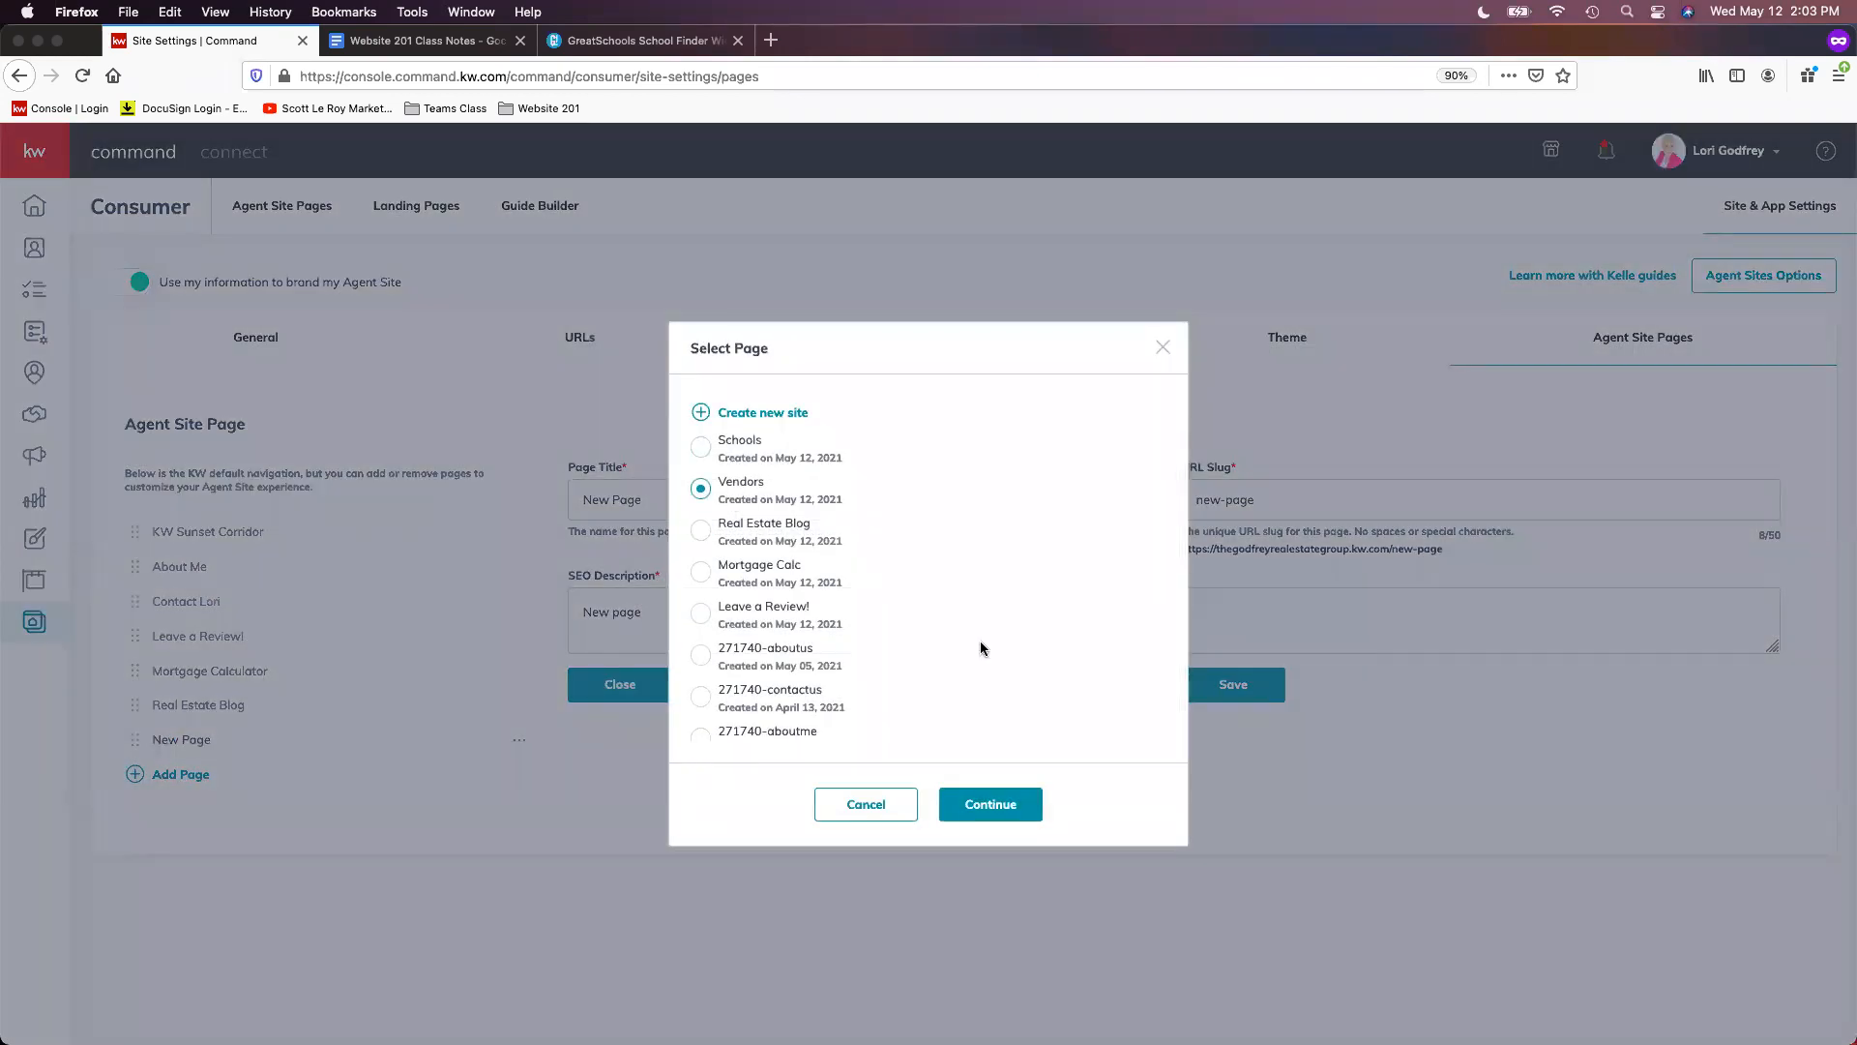
pyautogui.click(1004, 810)
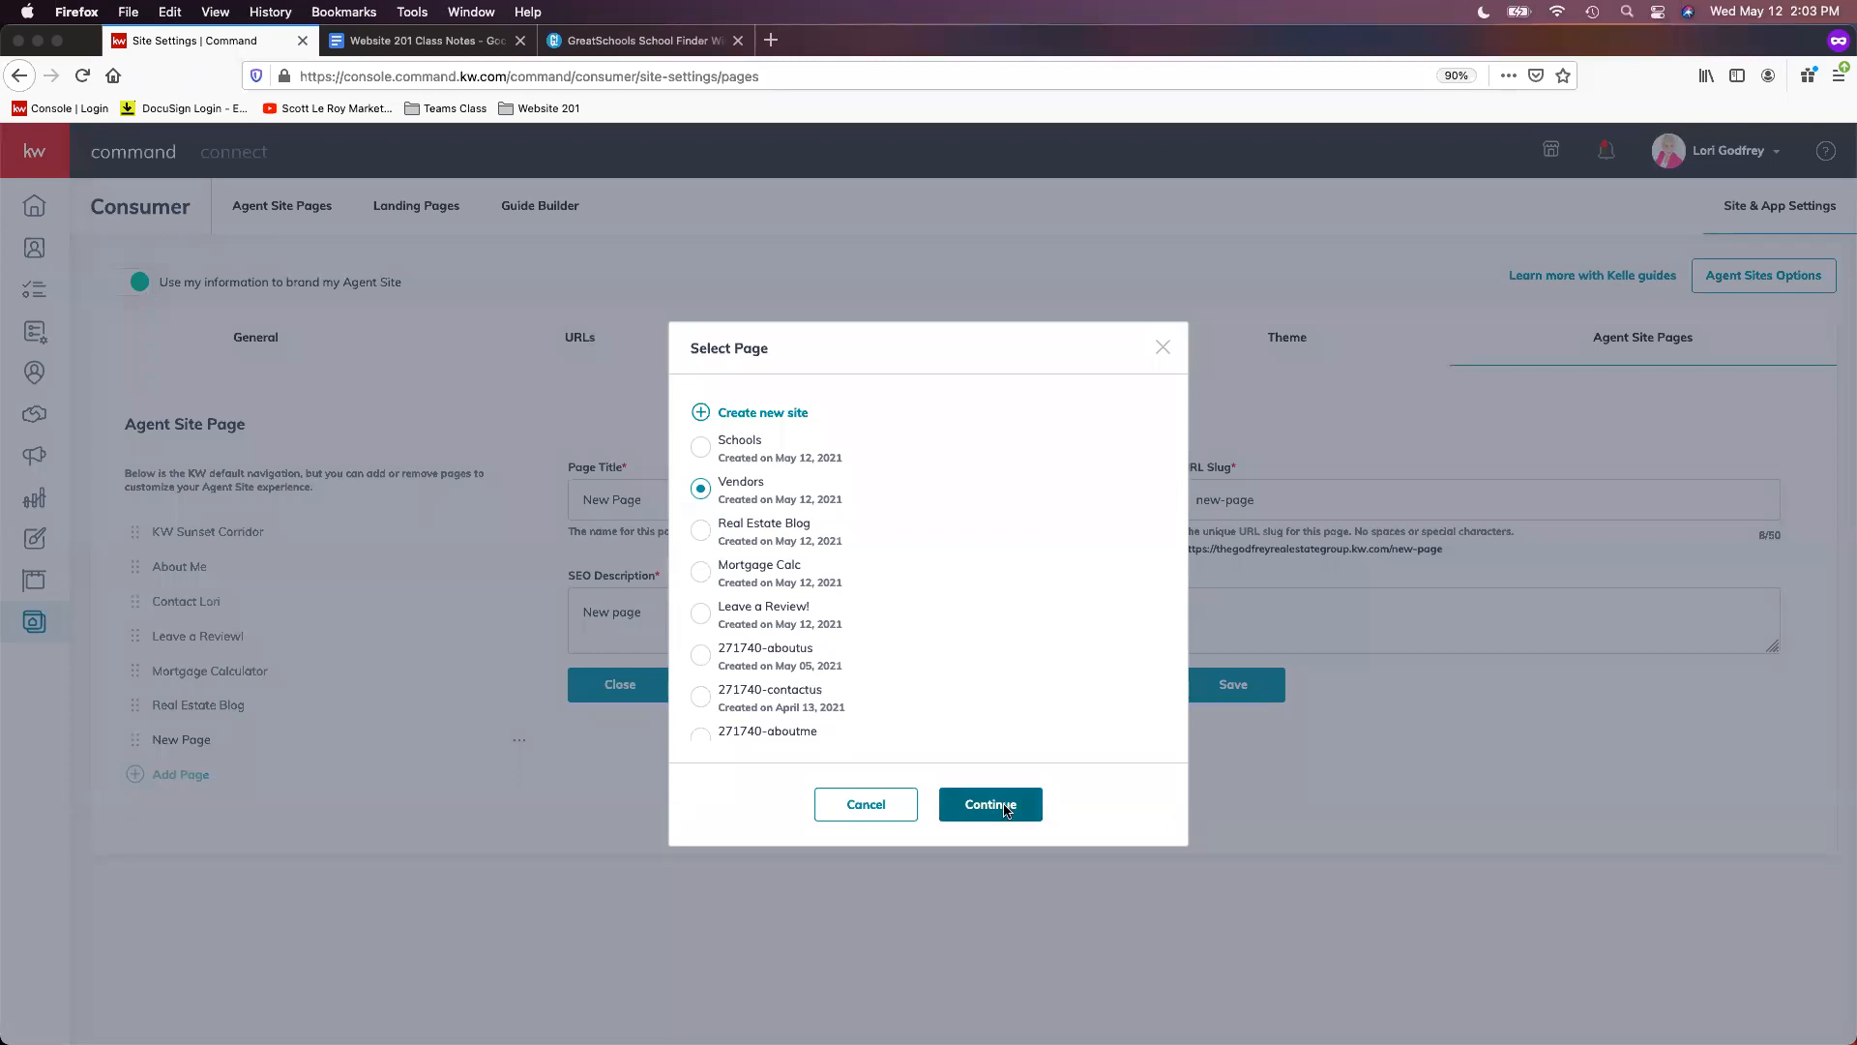
pyautogui.tripleClick(754, 490)
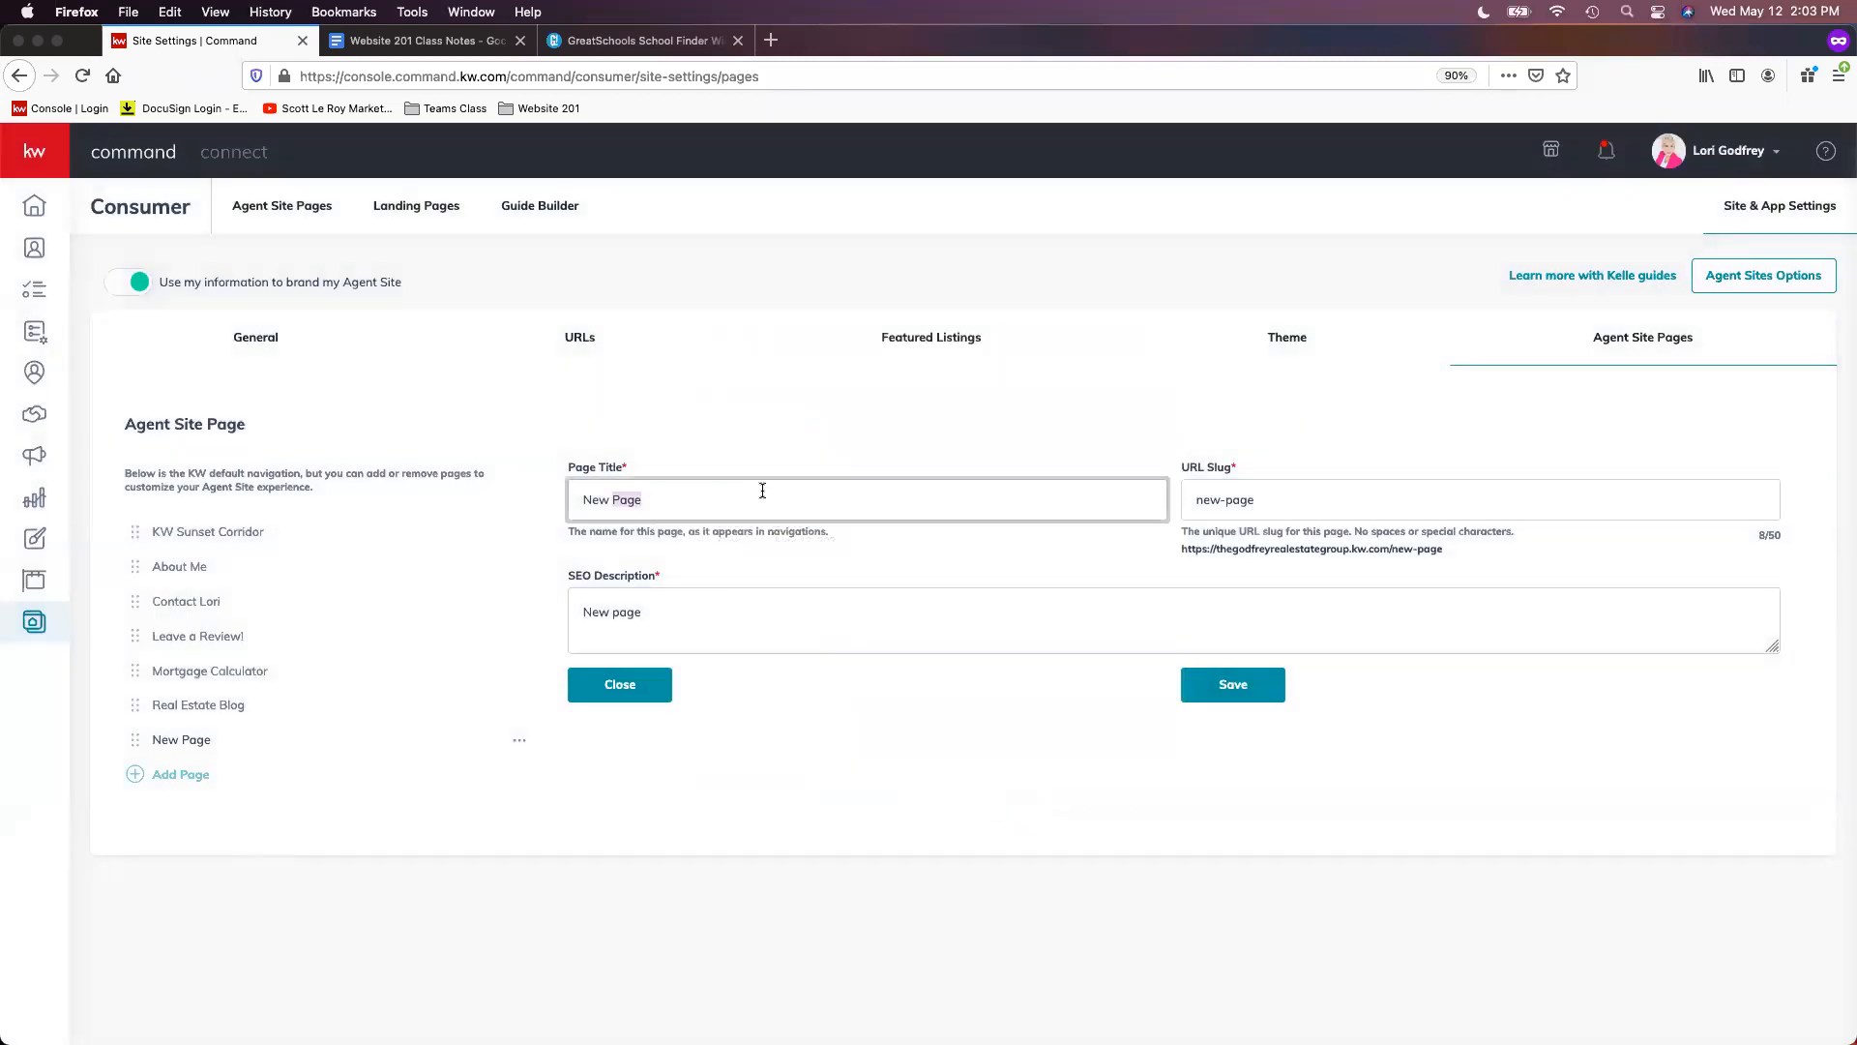
pyautogui.write('L')
pyautogui.press('BackSpace')
pyautogui.write('Local Vendors')
pyautogui.press('Tab')
pyautogui.write('local-vendors')
# - Set the SEO description to 'Local preferred Vendors!' and save the page
pyautogui.press('Tab')
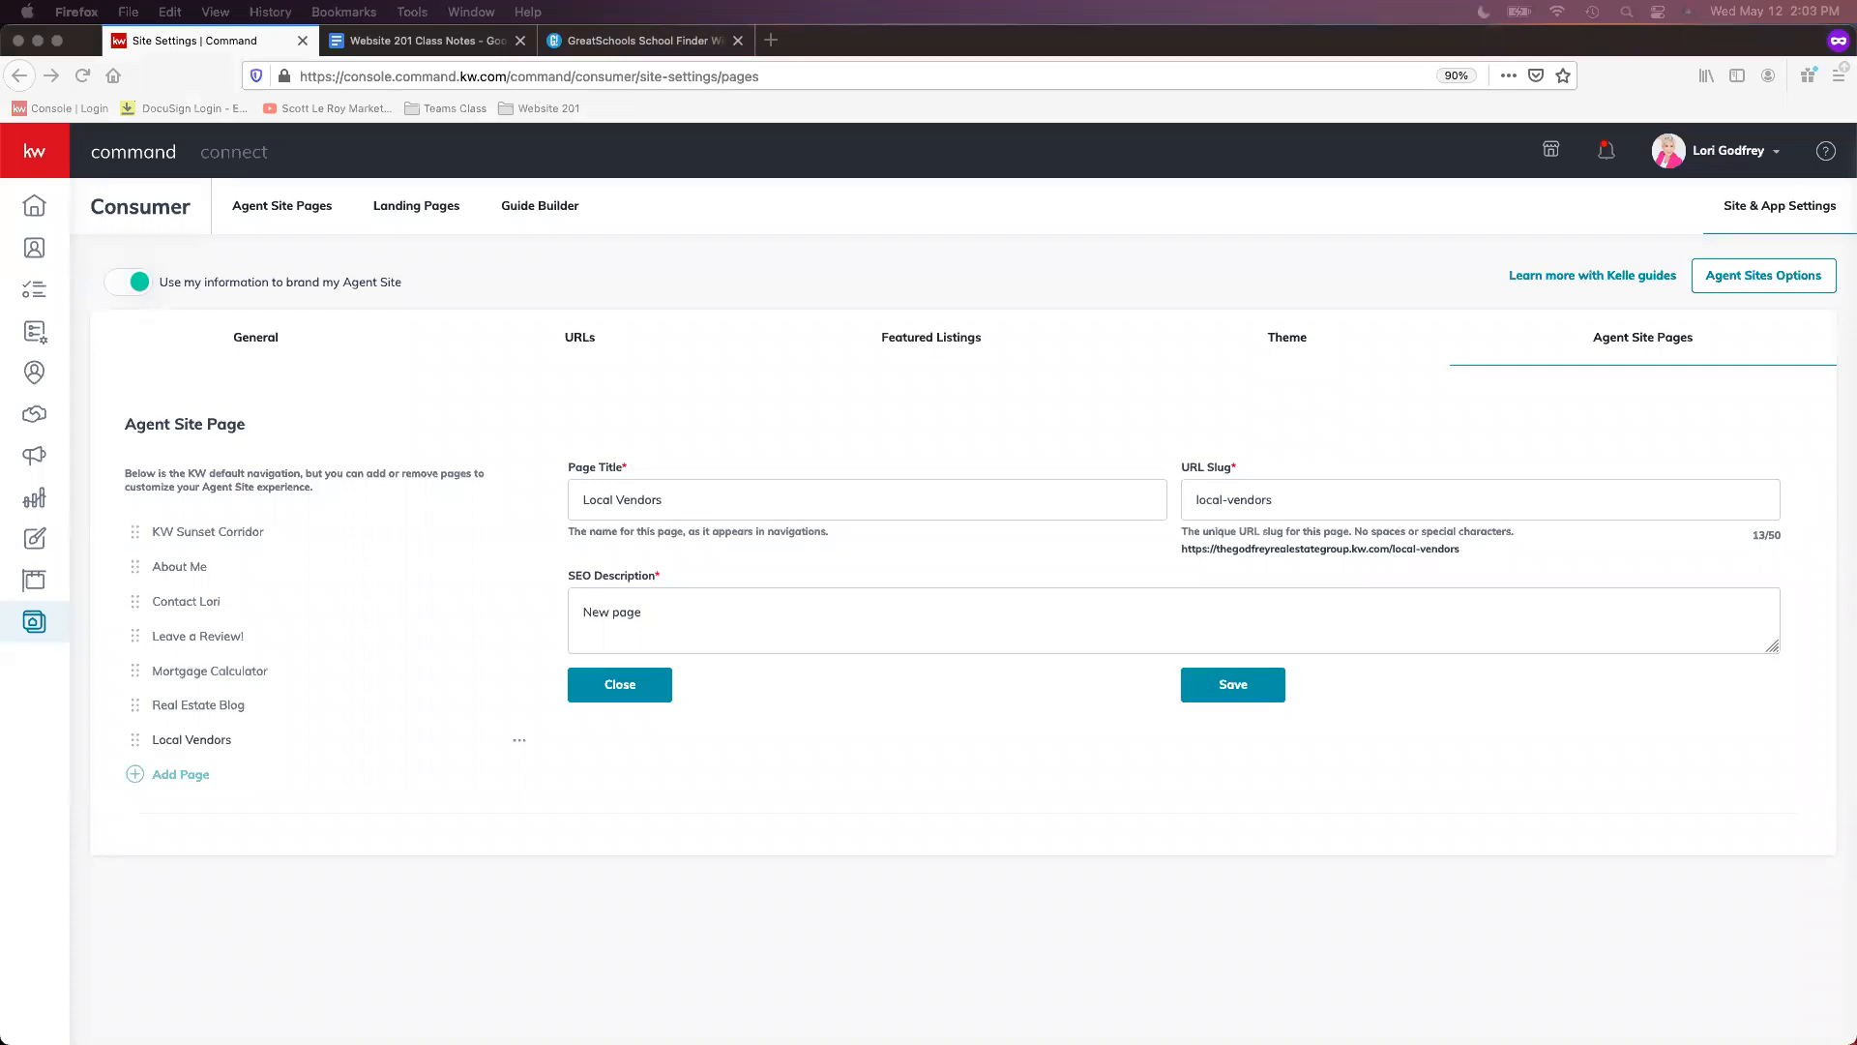
pyautogui.tripleClick(785, 619)
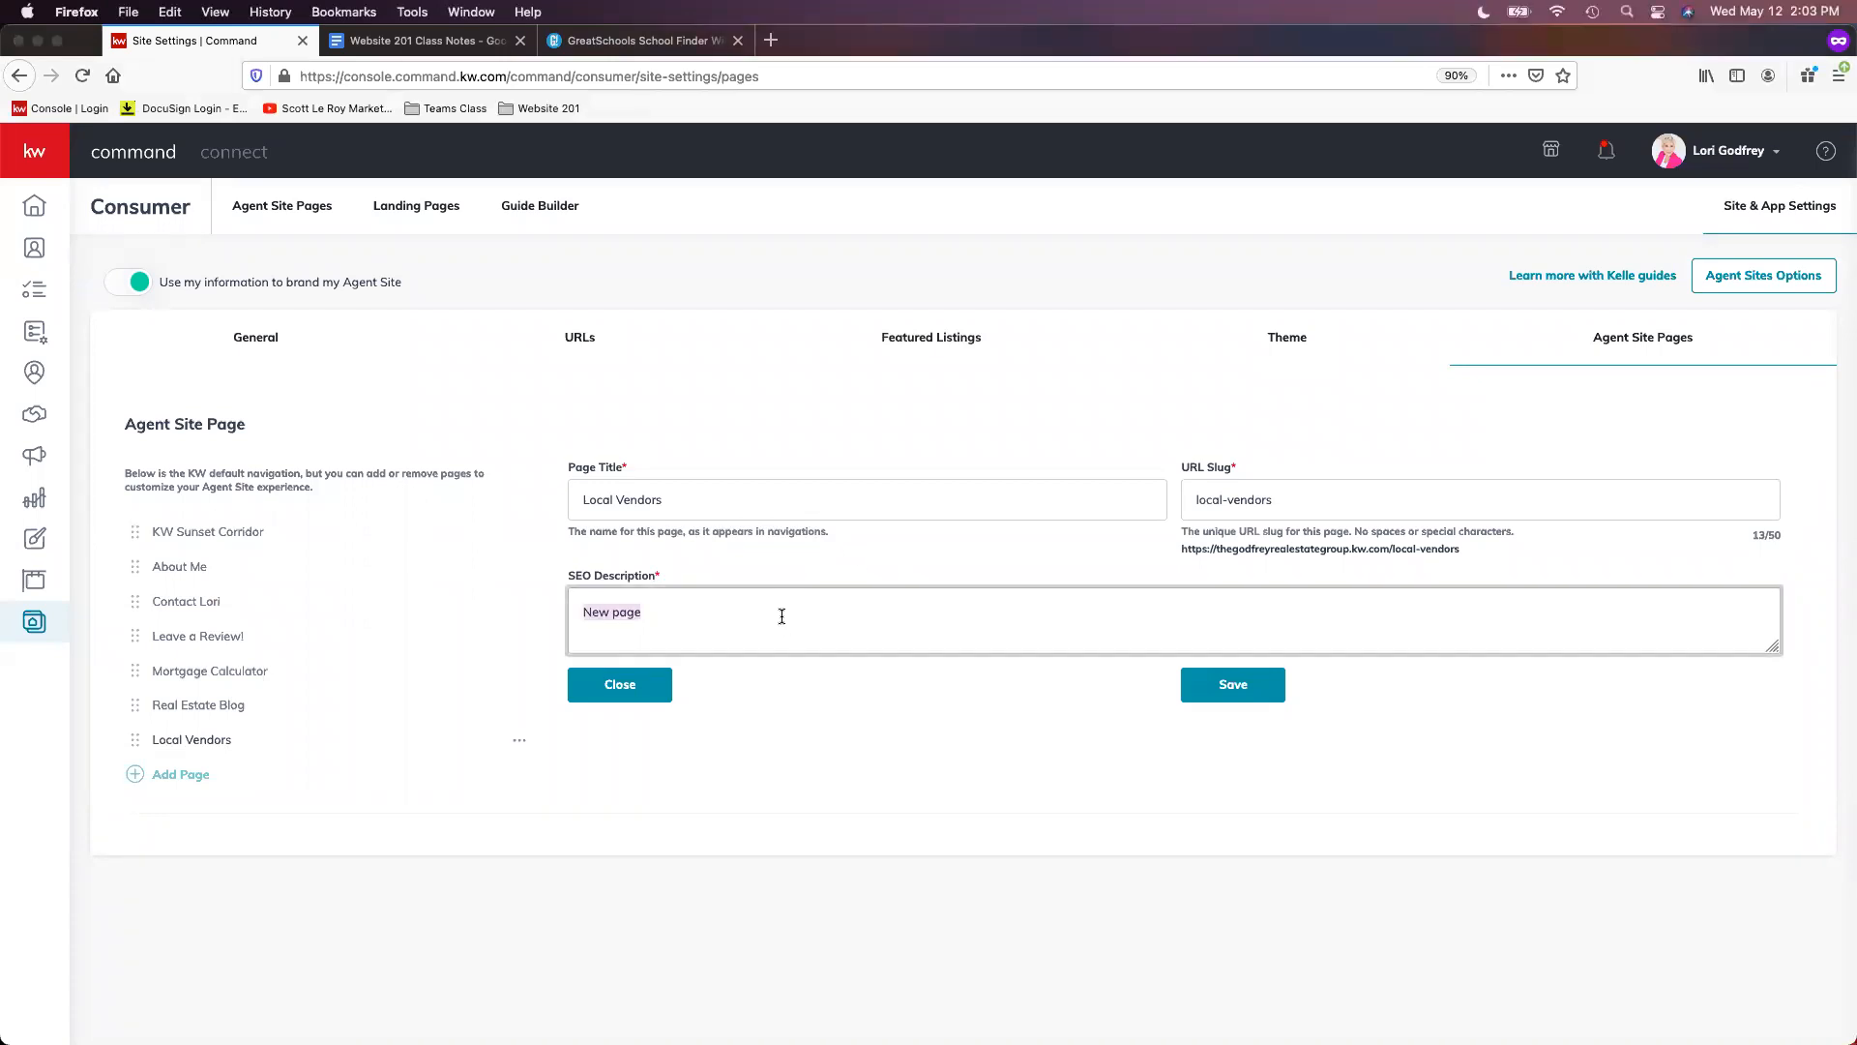
pyautogui.write('Local preferred Vendors!')
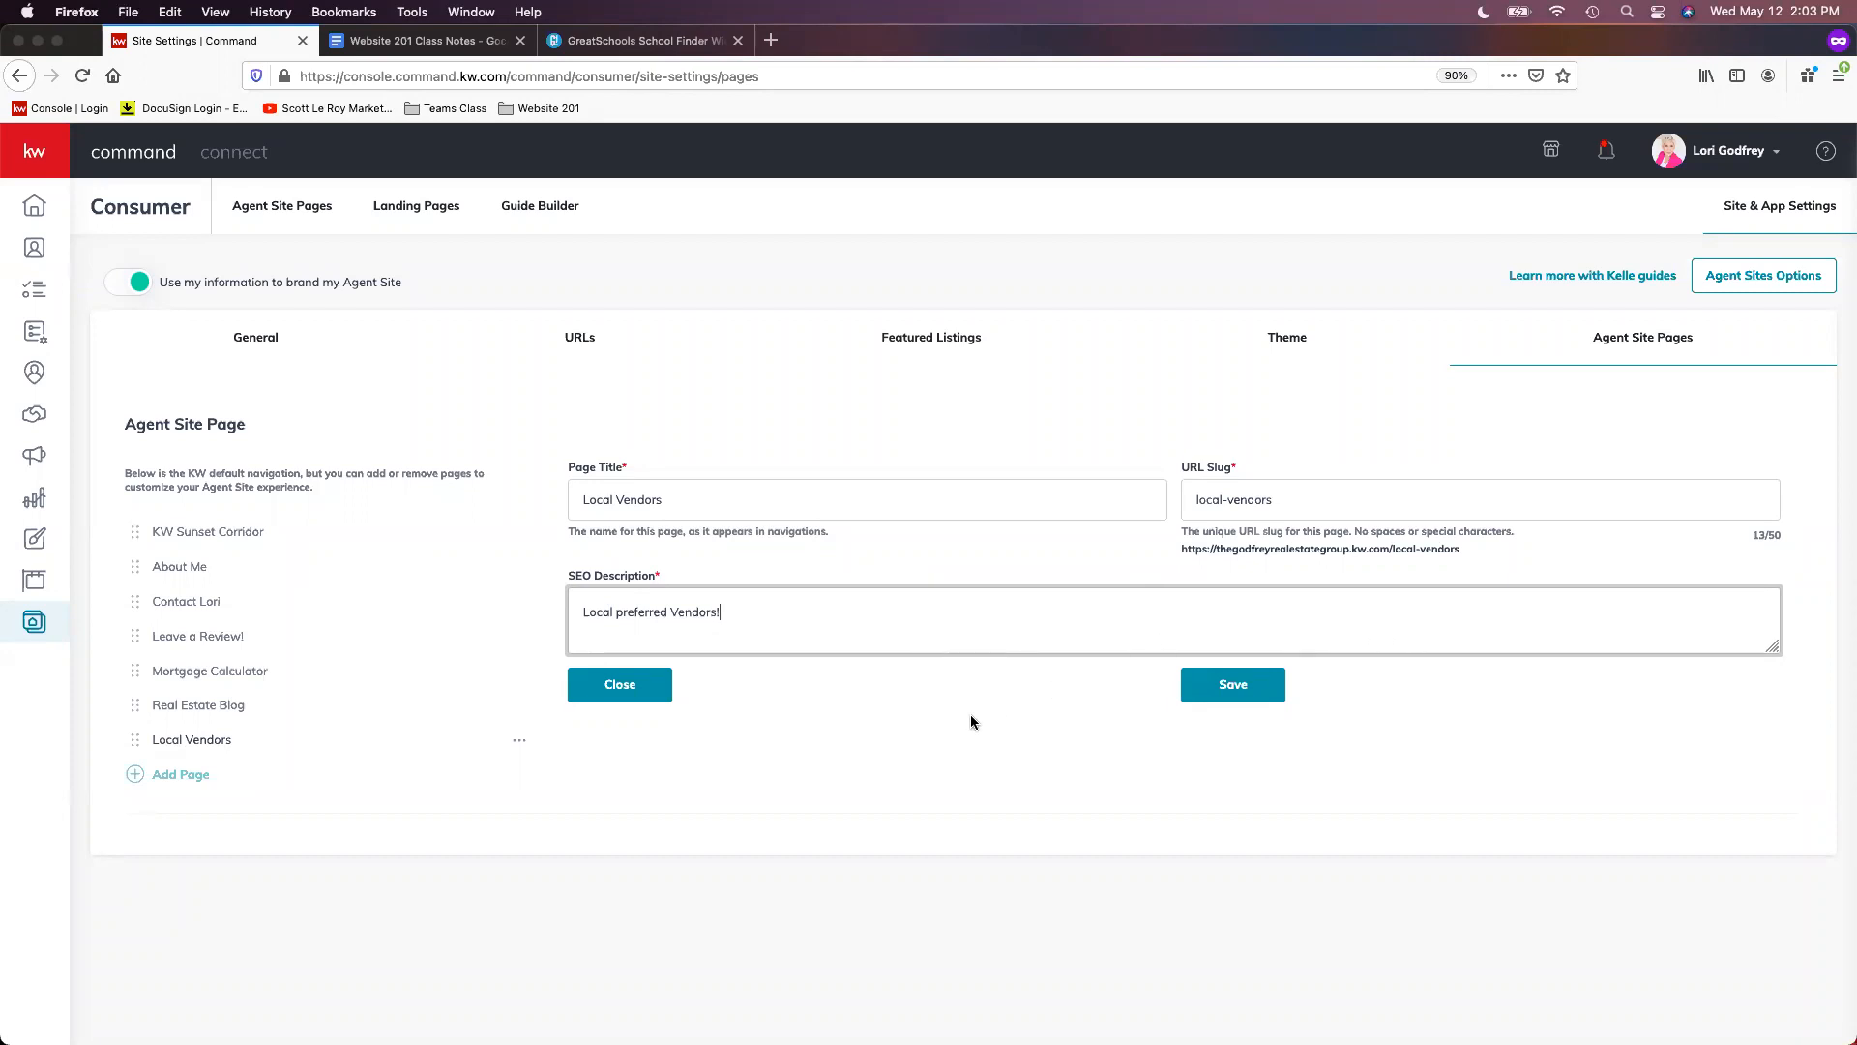
pyautogui.click(1091, 719)
pyautogui.click(1258, 693)
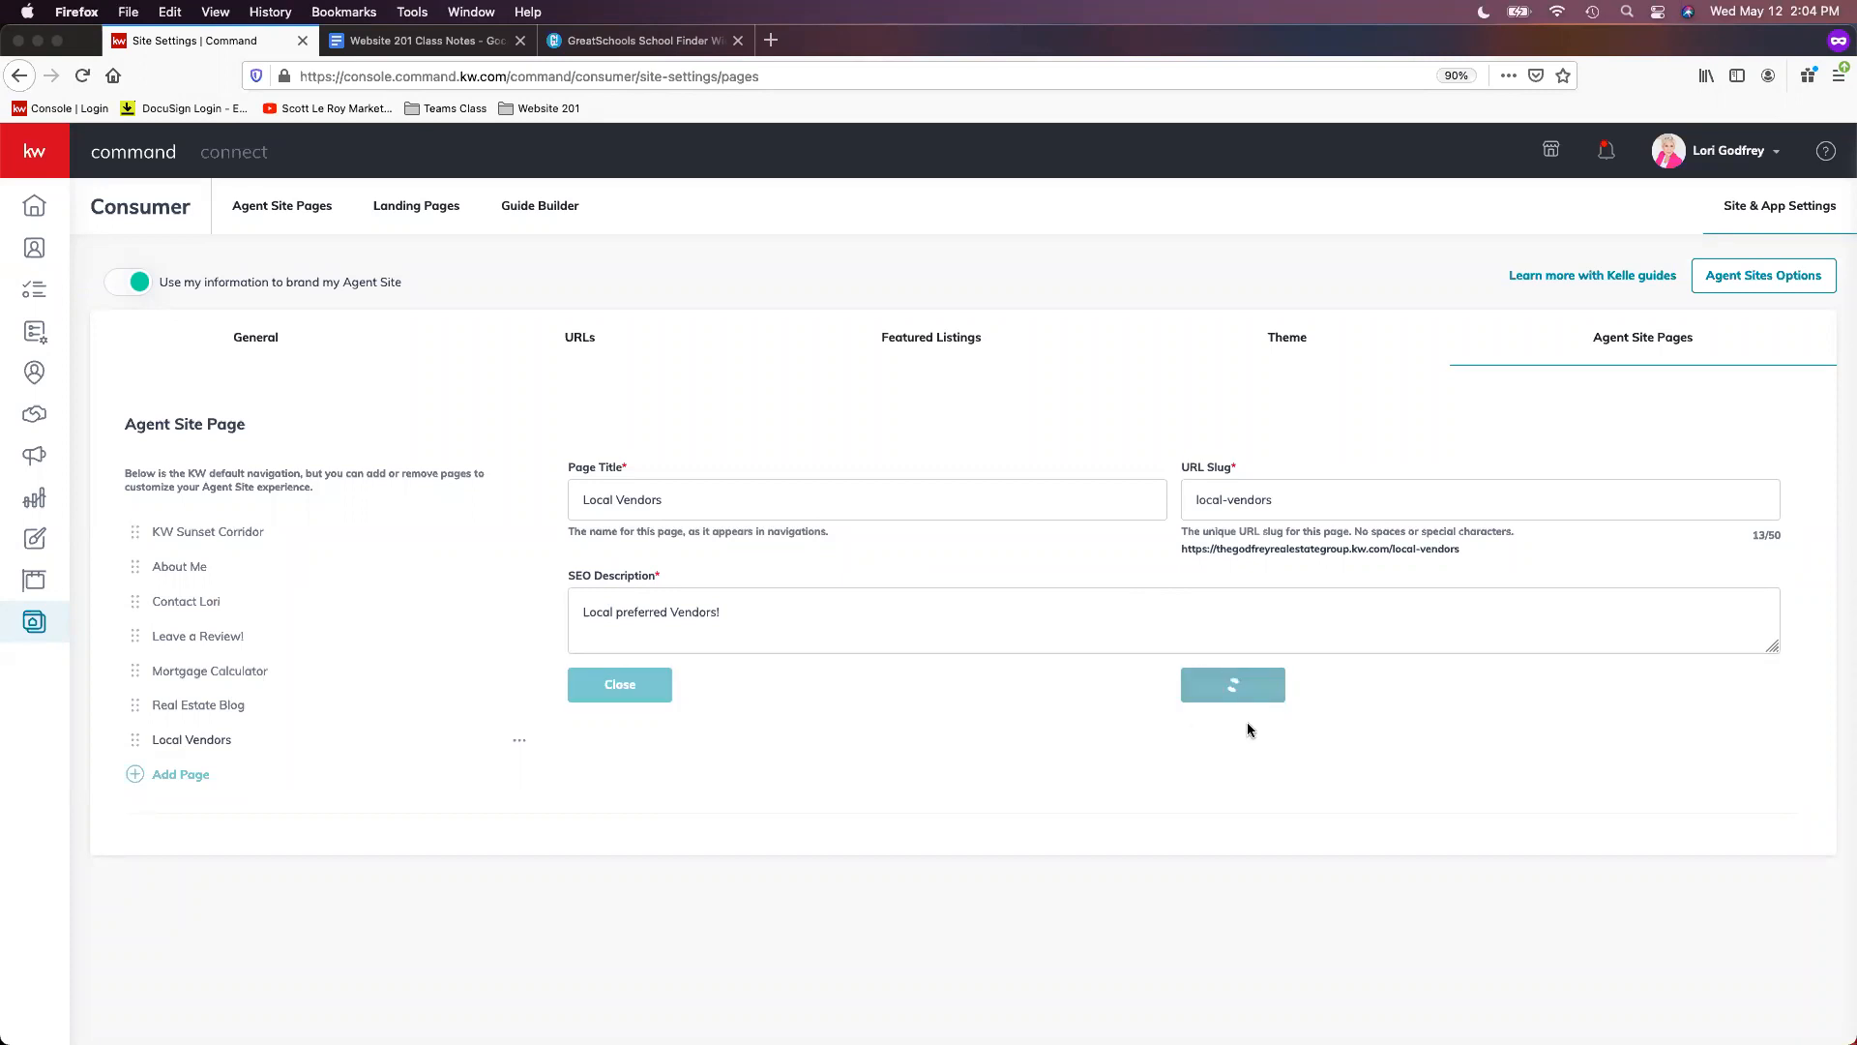
# - Add a page from Schools titled 'Local School Search' with slug local-school-search
pyautogui.click(171, 776)
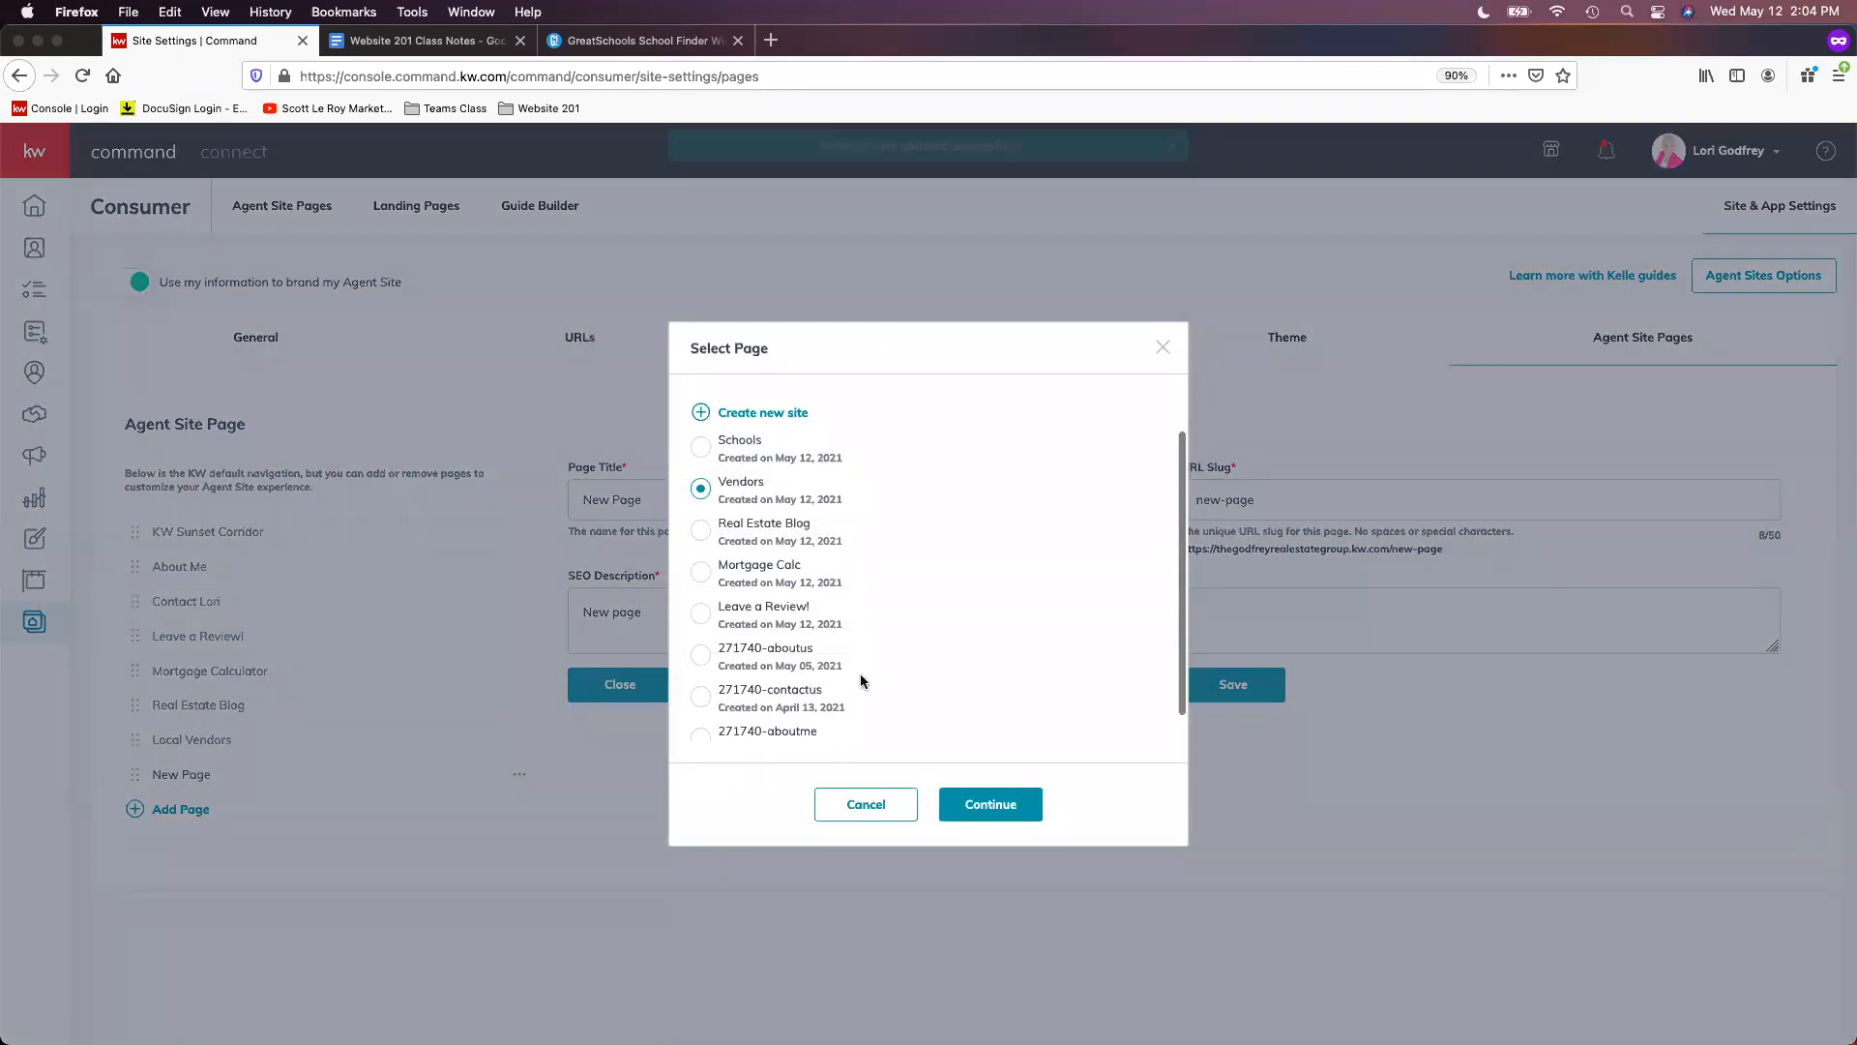
pyautogui.click(735, 445)
pyautogui.click(991, 804)
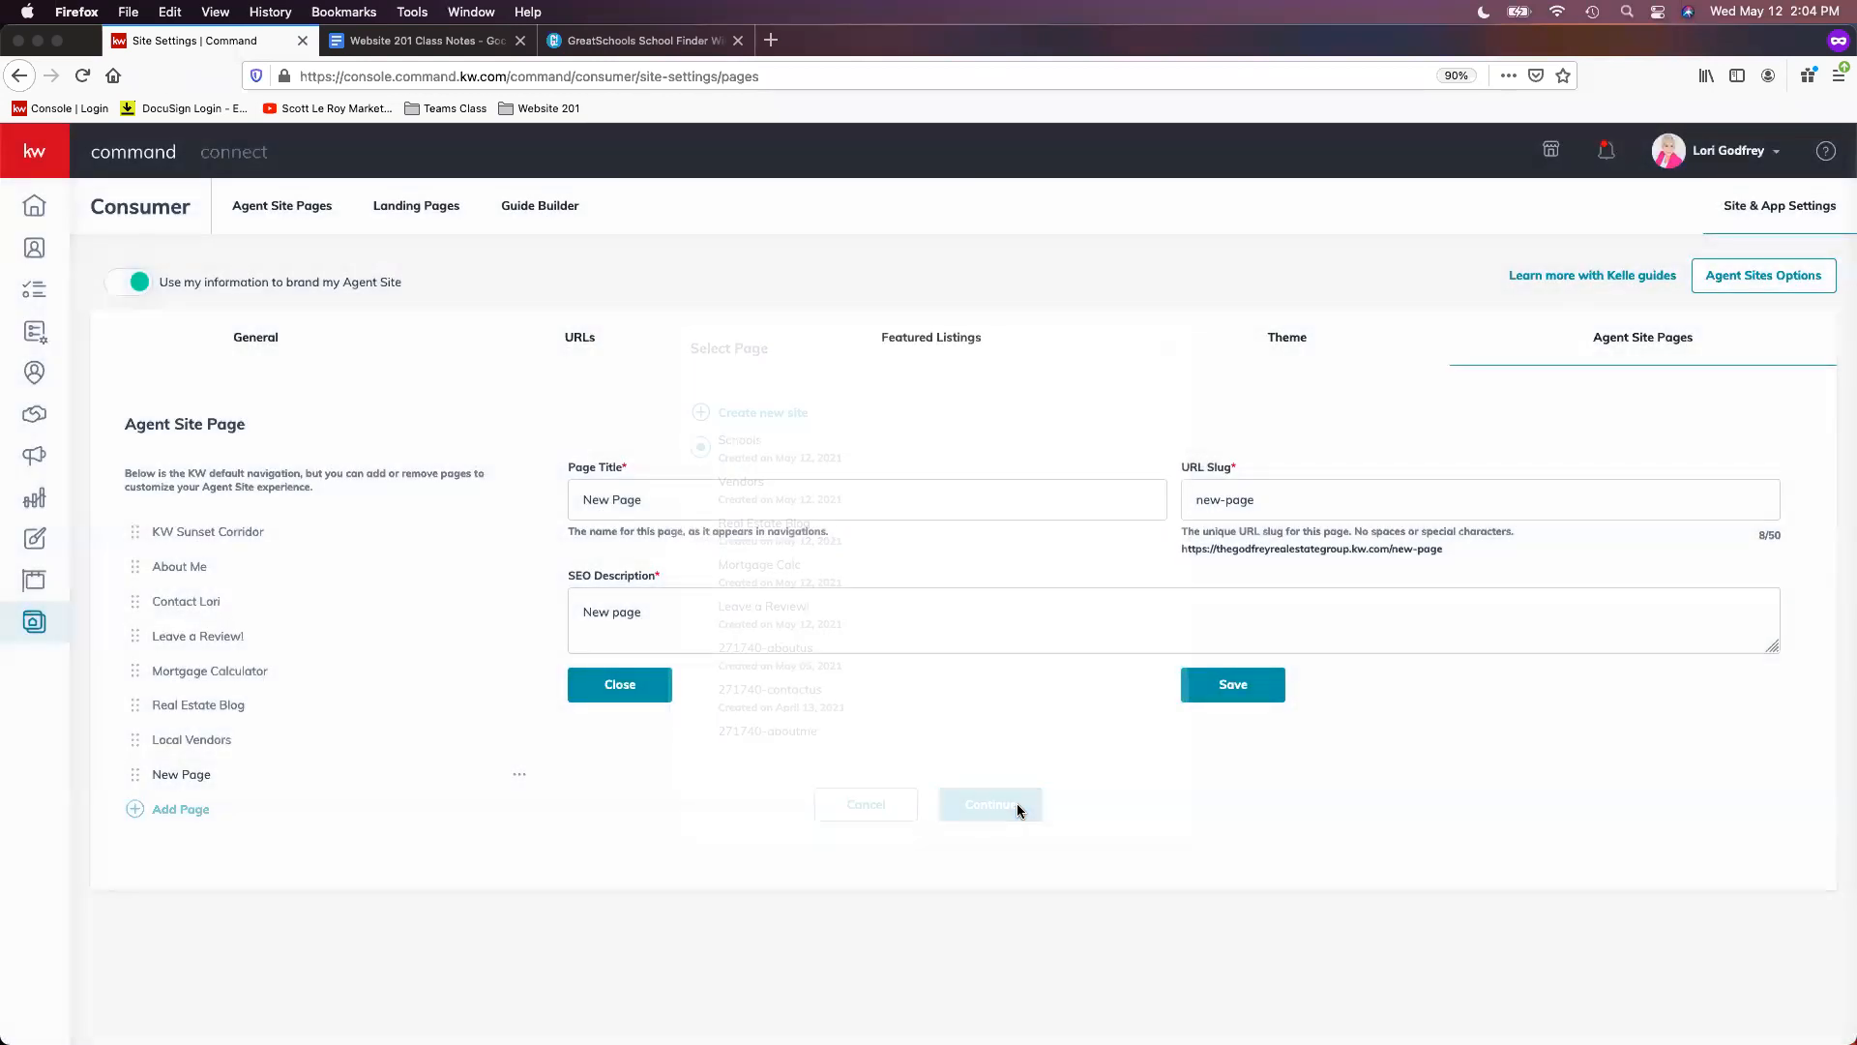
pyautogui.moveTo(701, 501); pyautogui.dragTo(581, 500)
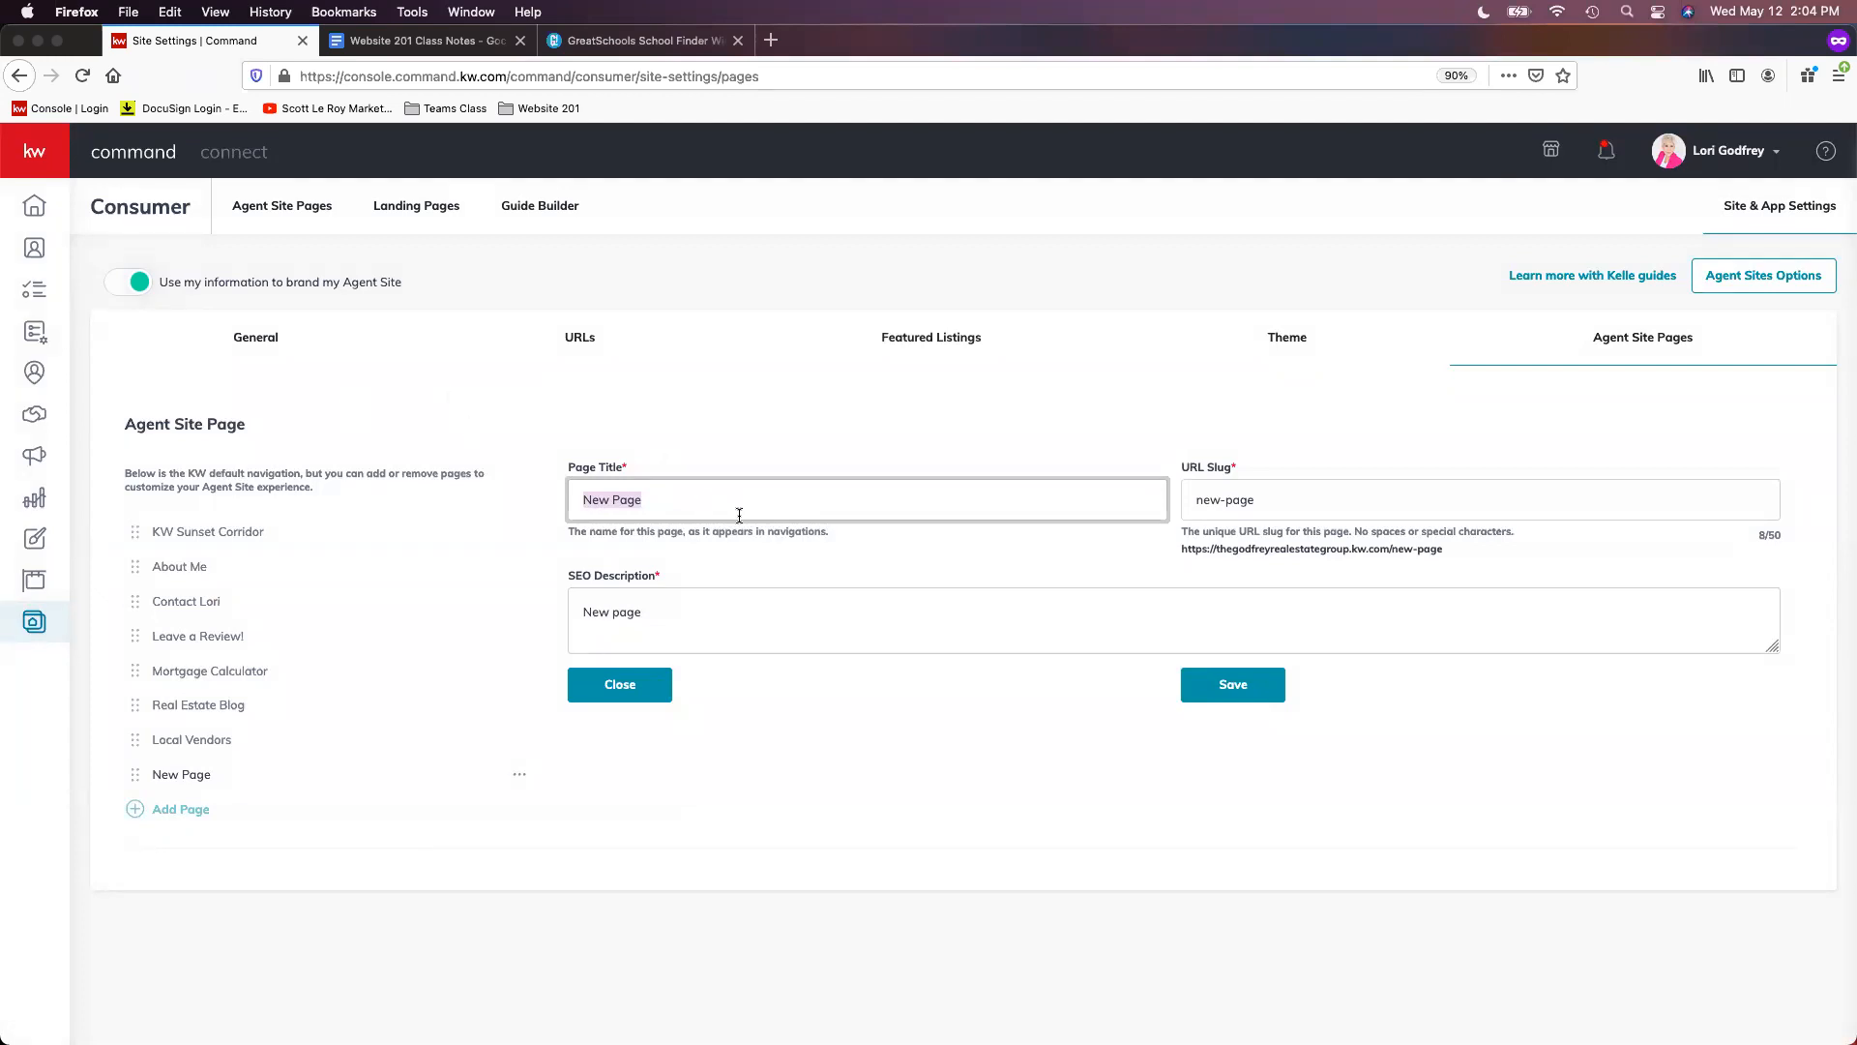
pyautogui.write('Local School Search')
pyautogui.press('Tab')
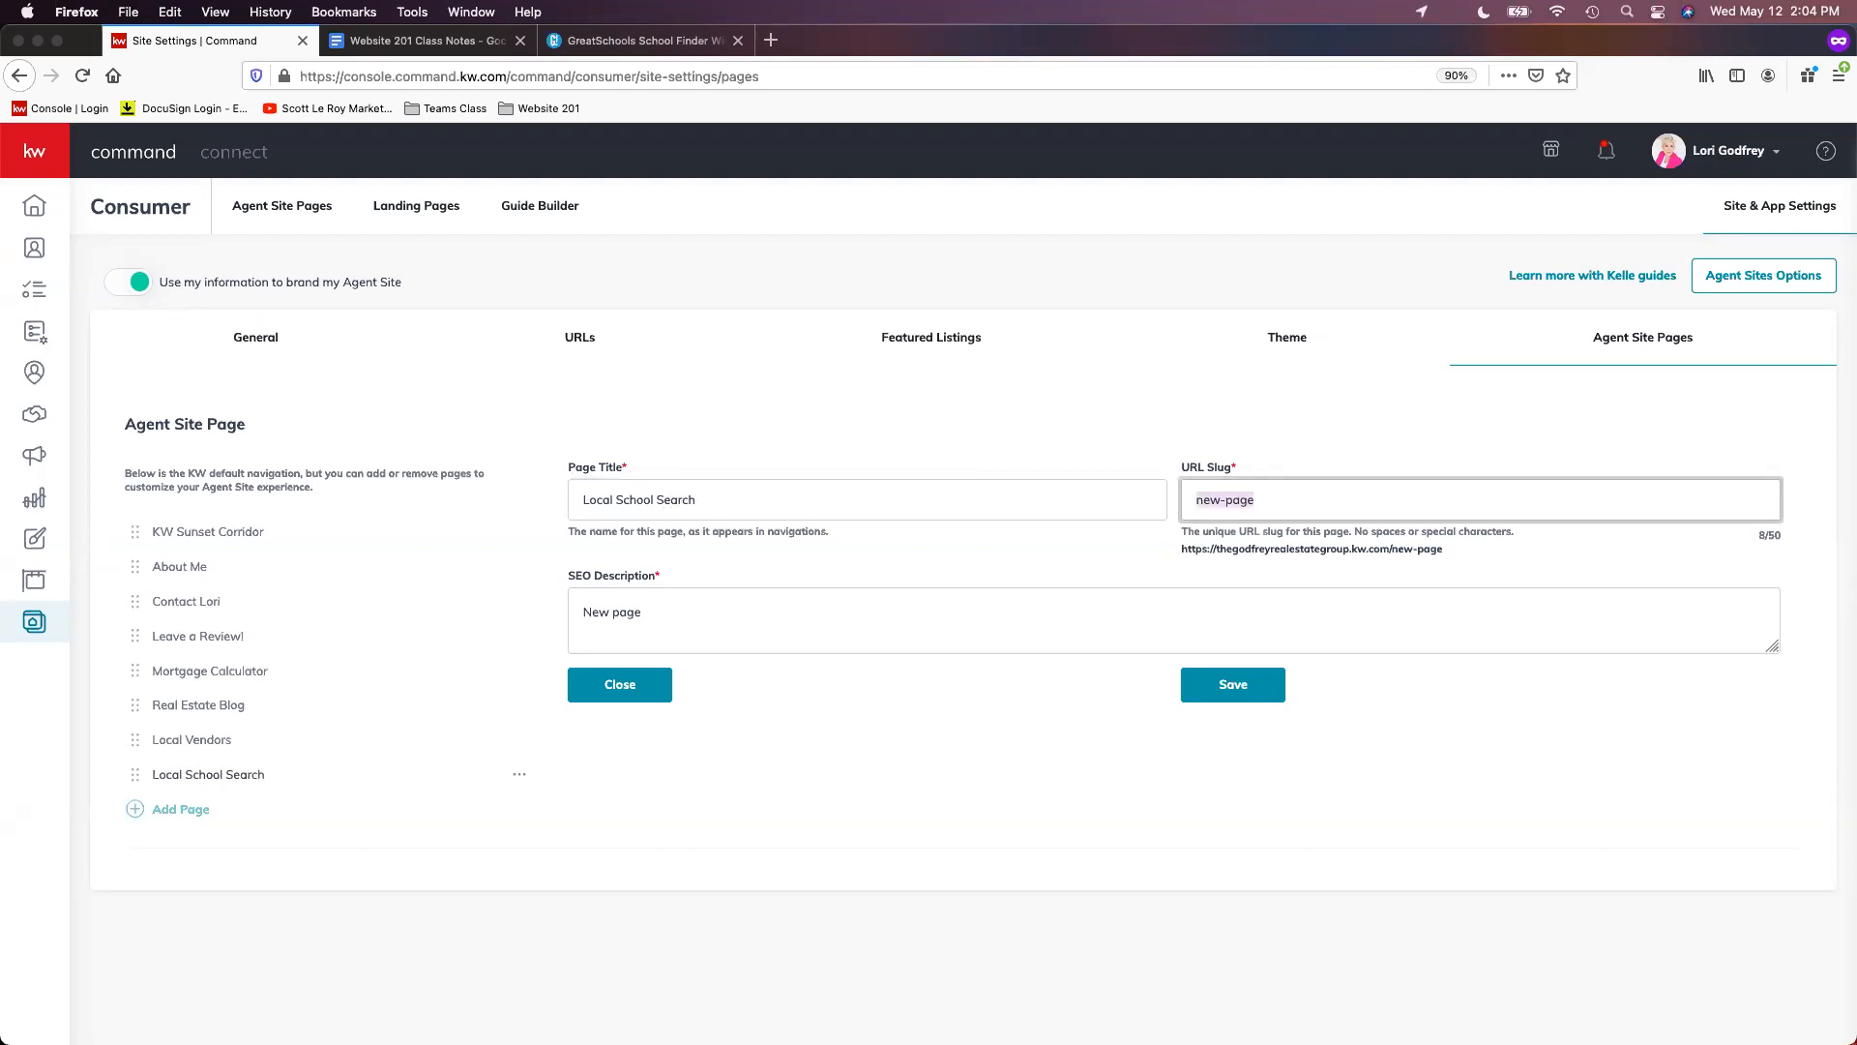
pyautogui.write('local-school-search')
# - Describe it as 'Search for schools in your area!' and save the page
pyautogui.press('Tab')
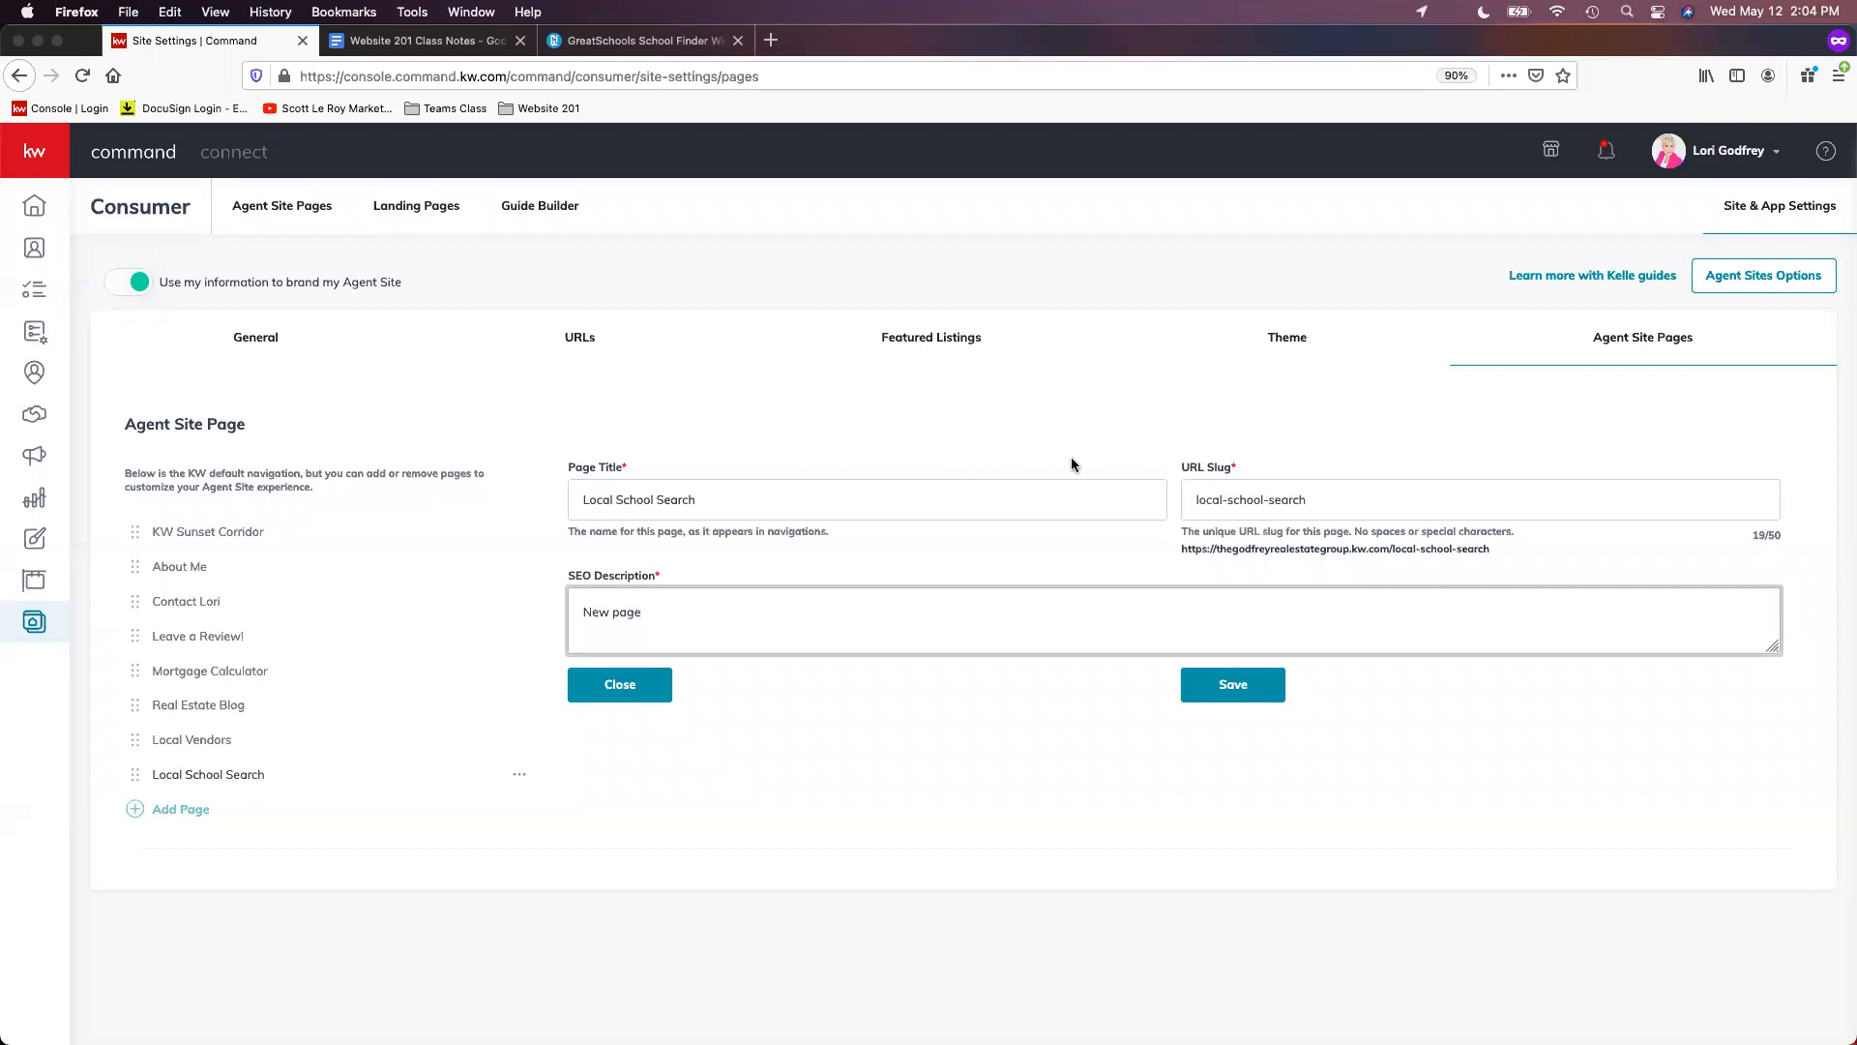
pyautogui.moveTo(730, 610); pyautogui.dragTo(494, 612)
pyautogui.write('Search for schools in your area!')
pyautogui.click(1209, 688)
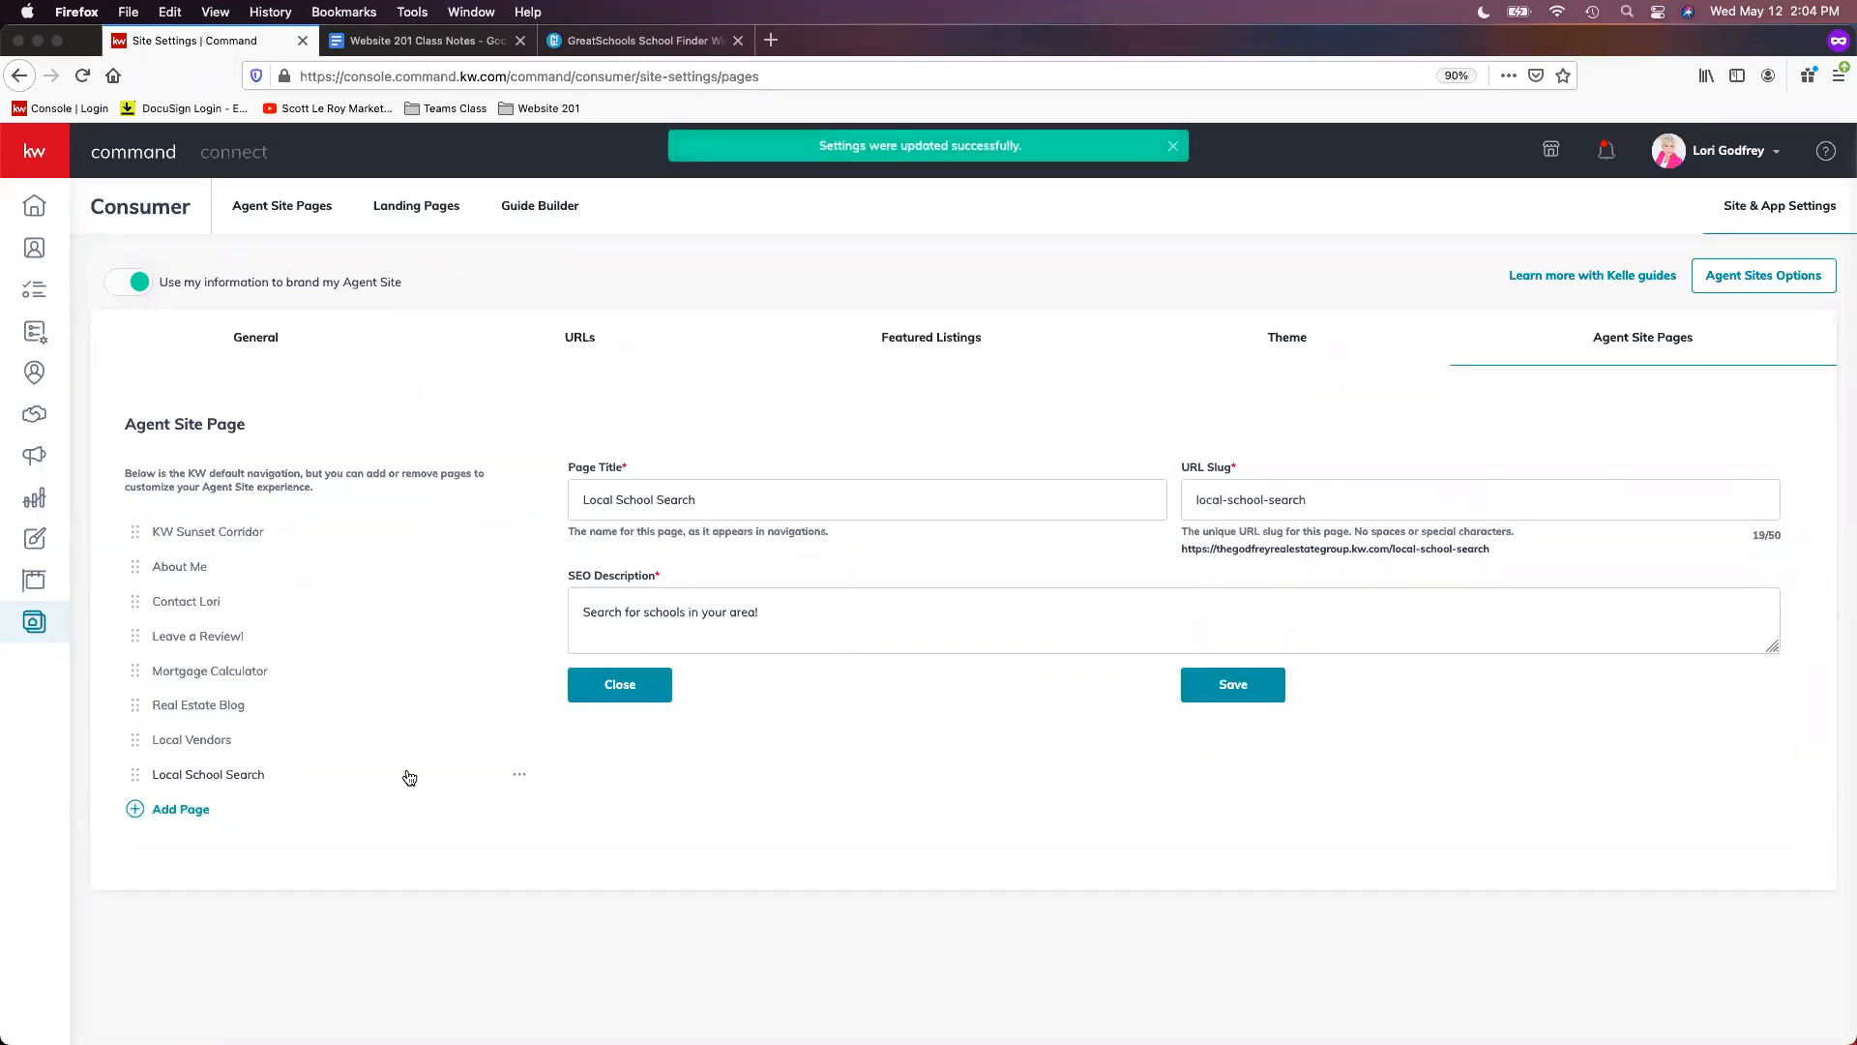
# - Reorder pages: Mortgage Calculator, Local School Search, Local Vendors, Real Estate Blog, Leave a Review!, Contact Lori; save
pyautogui.moveTo(137, 607); pyautogui.dragTo(136, 778)
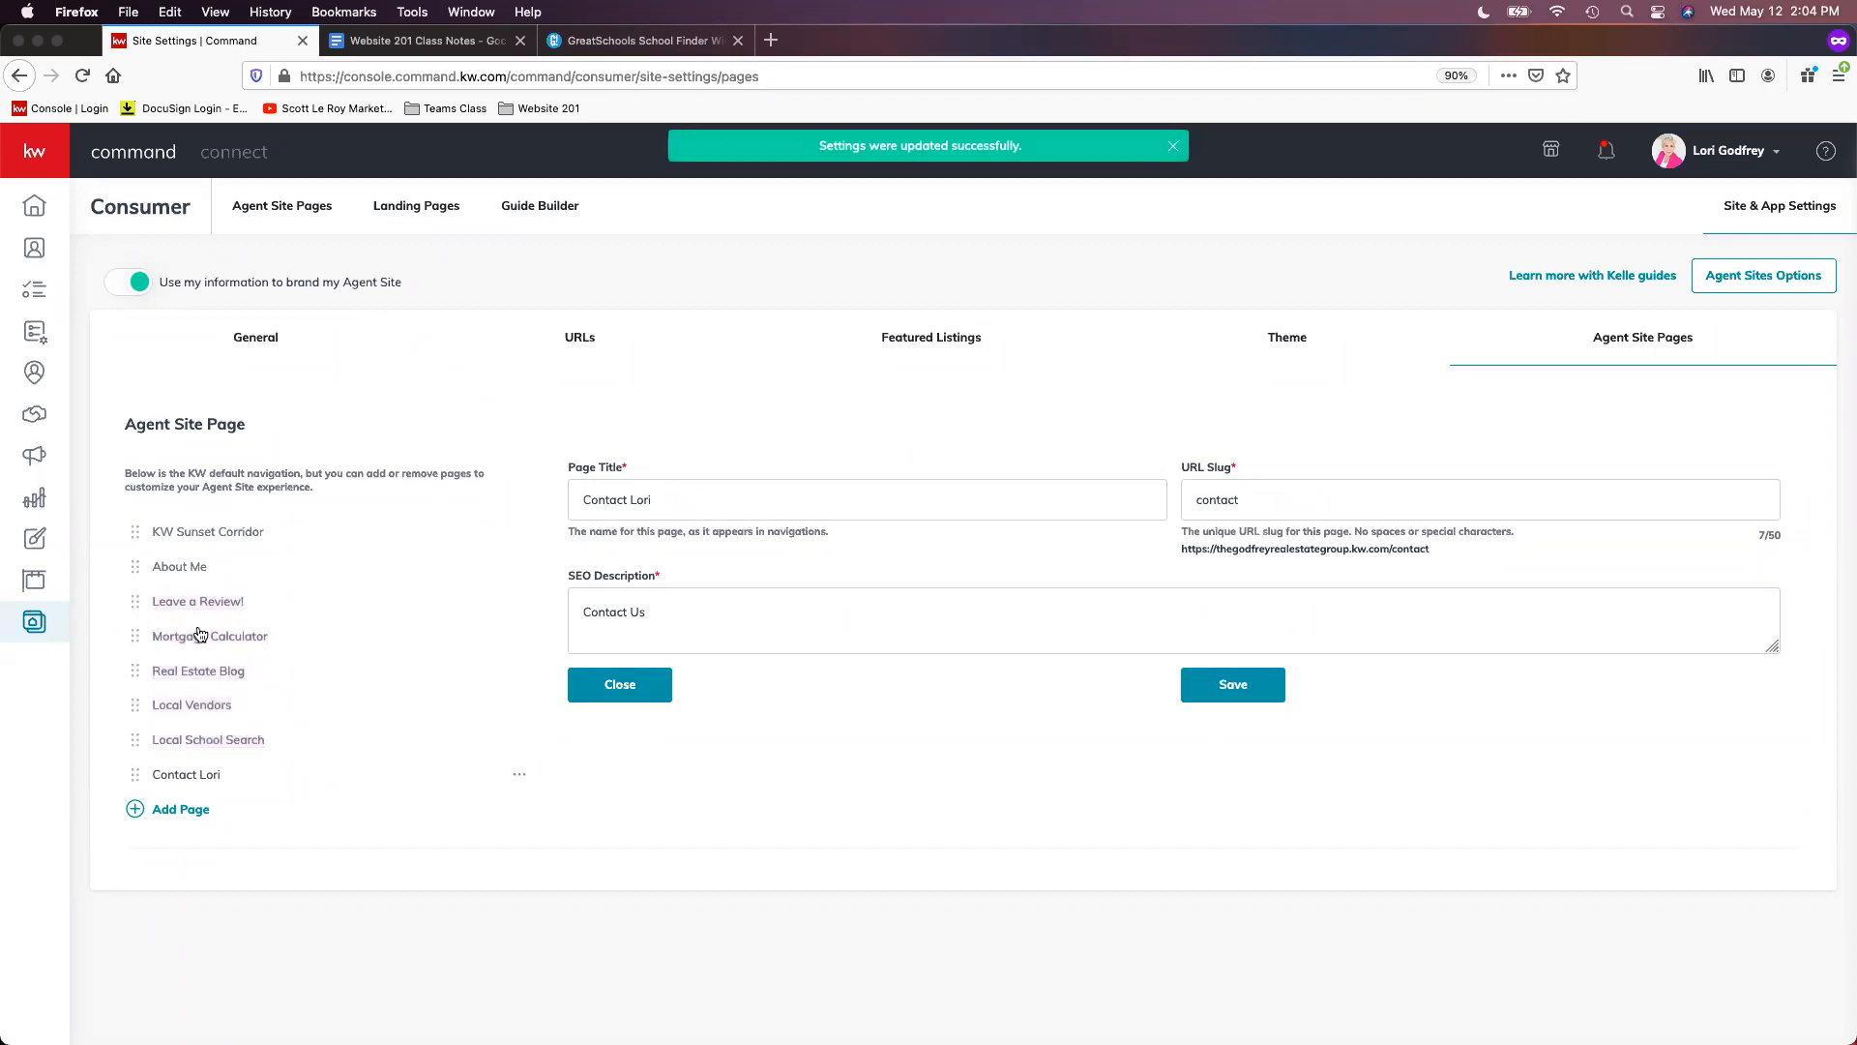
pyautogui.moveTo(140, 602); pyautogui.dragTo(174, 741)
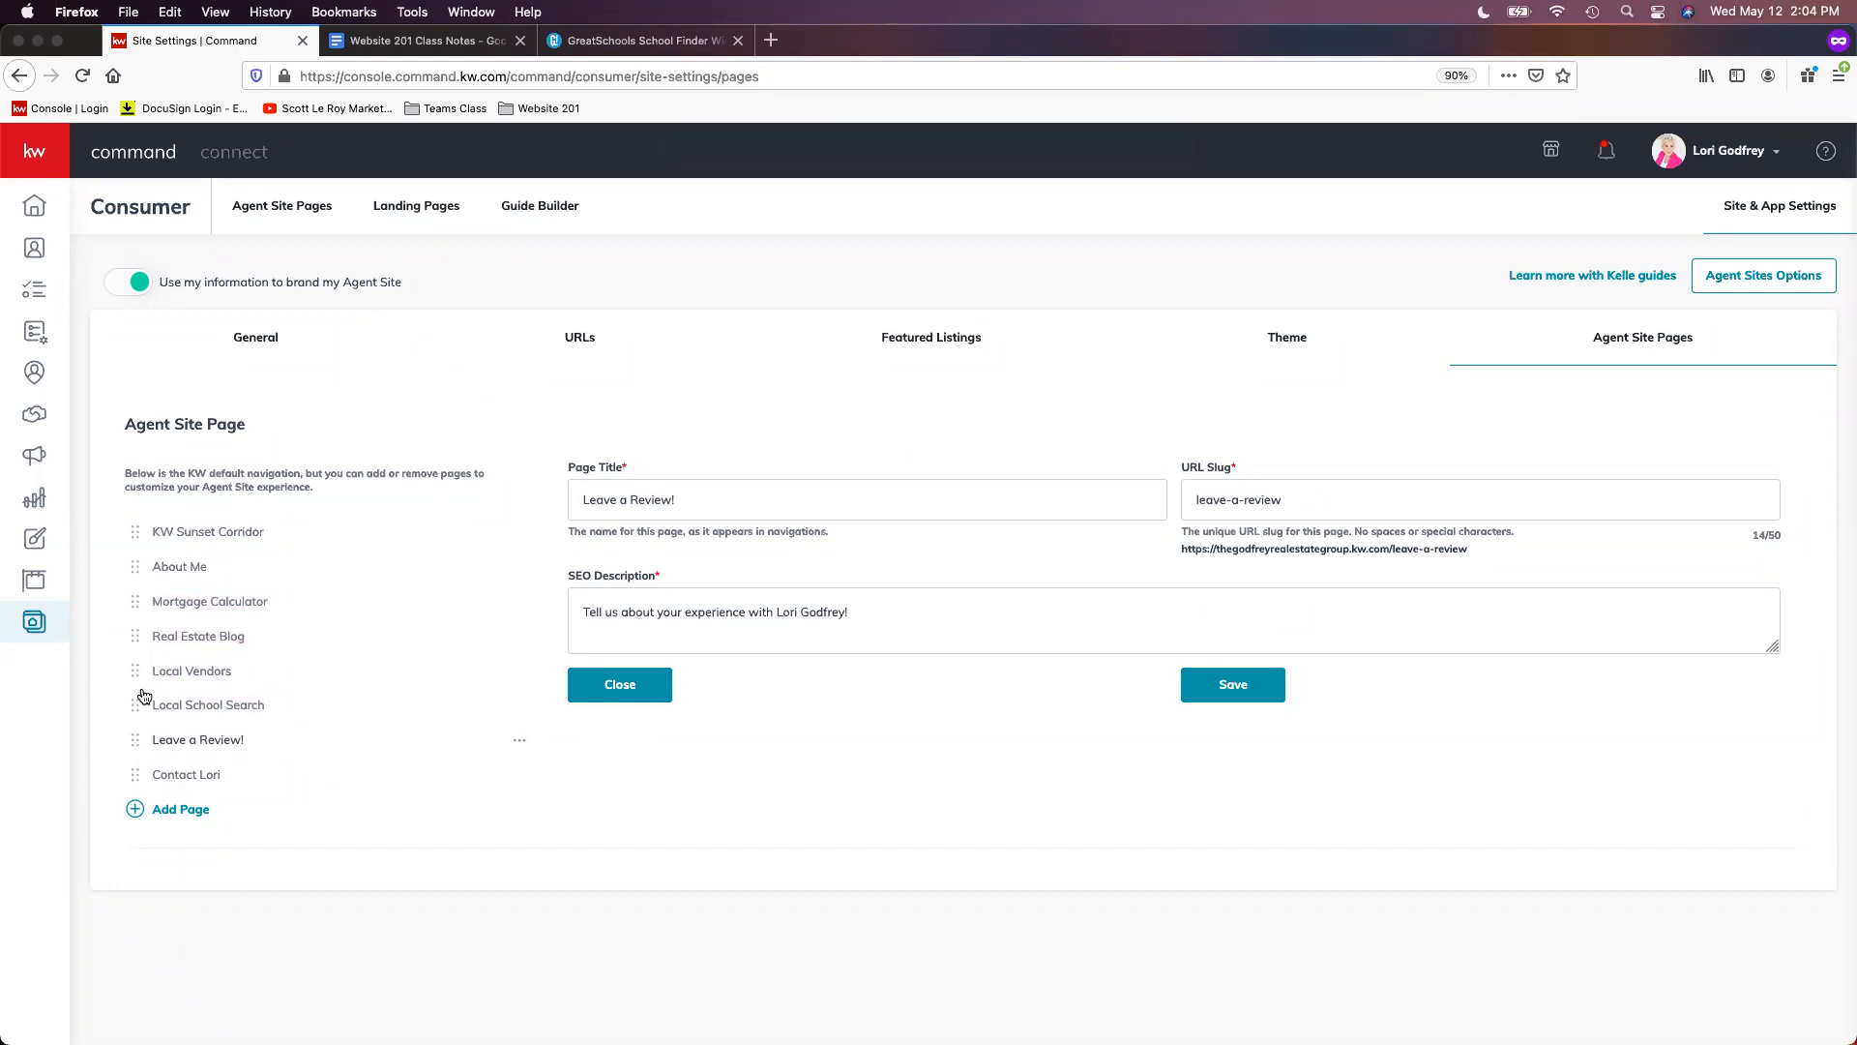
pyautogui.moveTo(134, 689); pyautogui.dragTo(134, 636)
pyautogui.moveTo(135, 704); pyautogui.dragTo(134, 672)
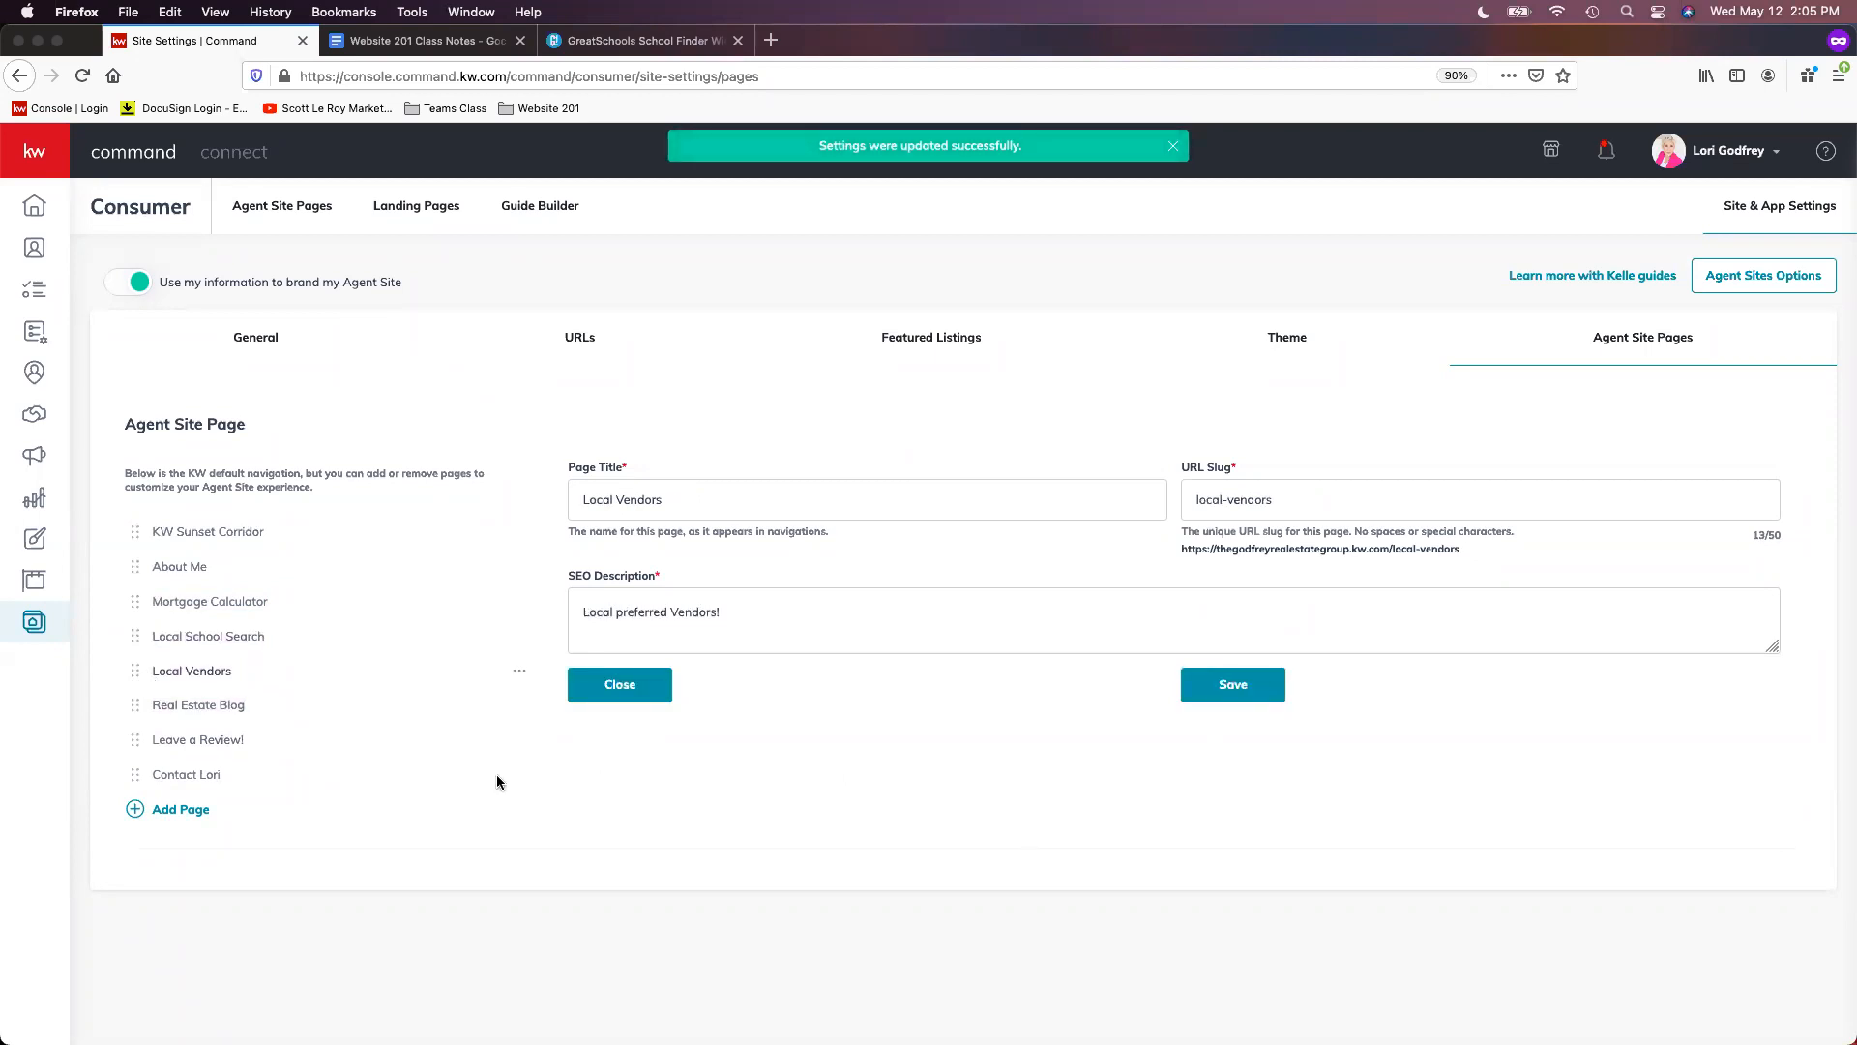
pyautogui.click(1247, 694)
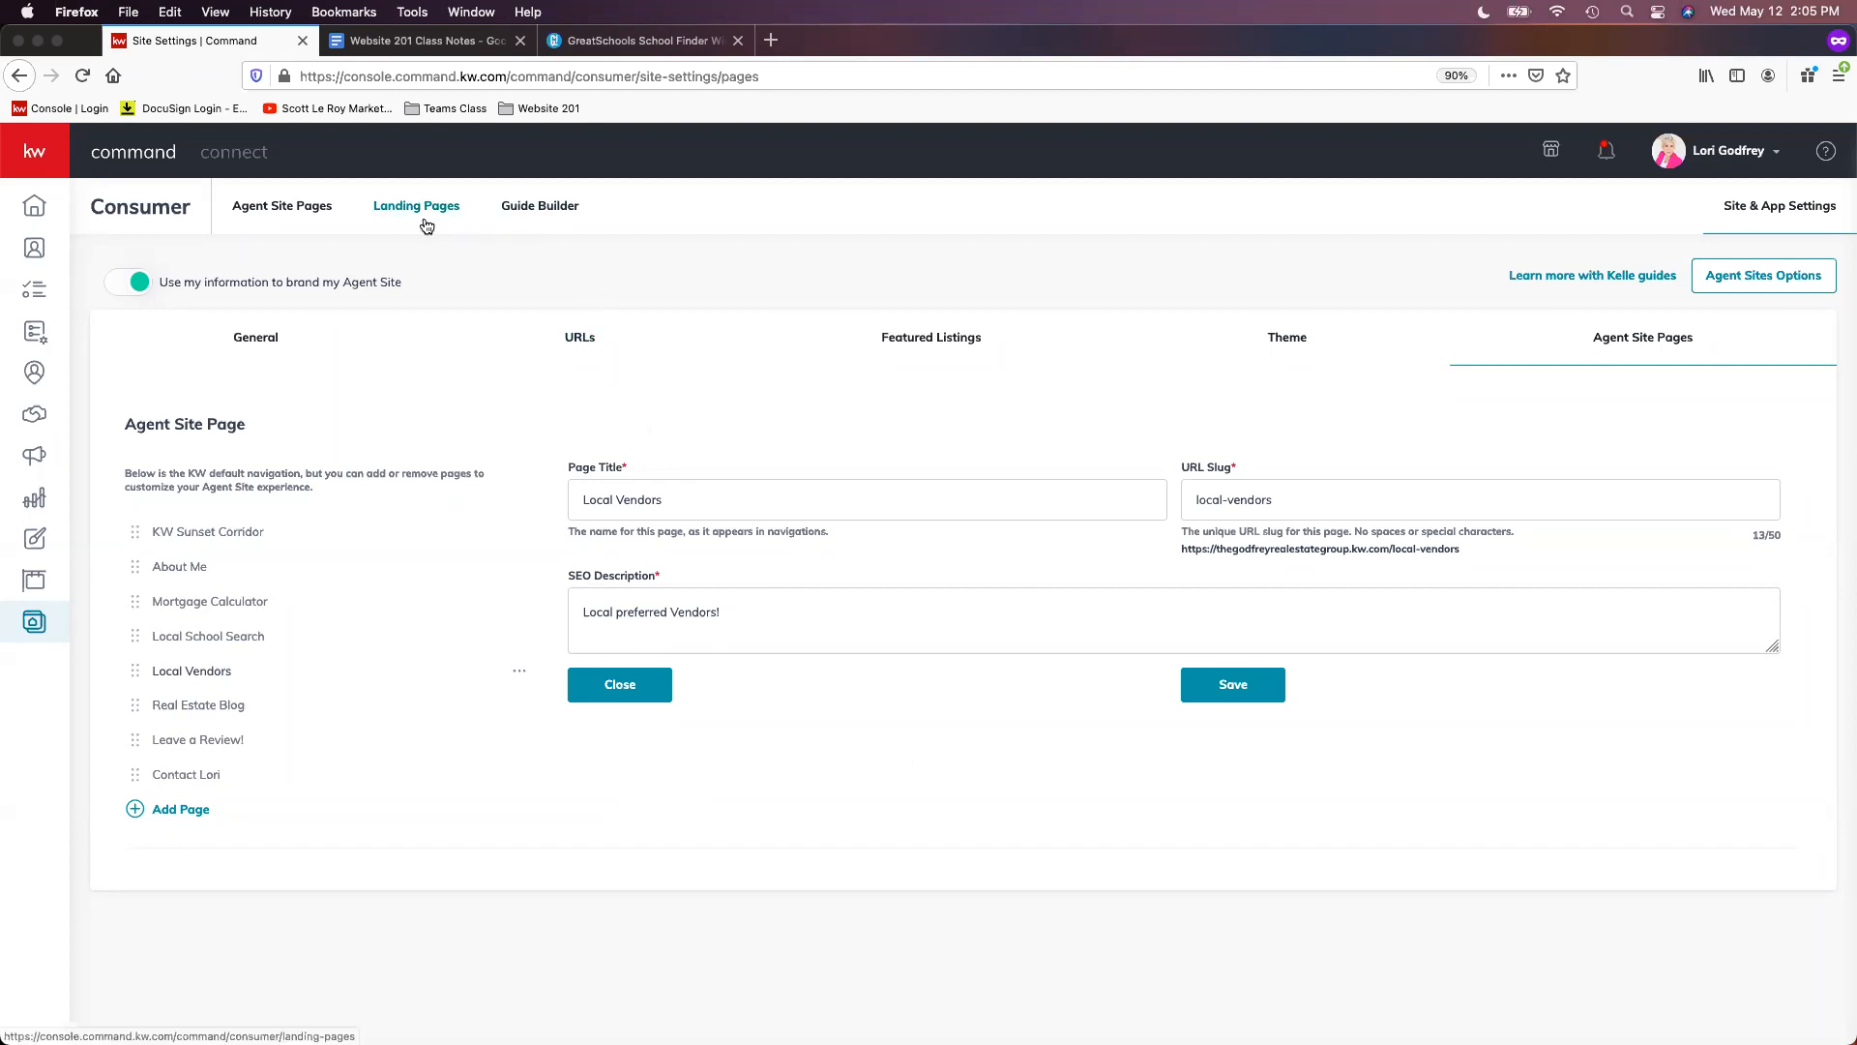
# - From Agent Site Pages, create a new blank page on the agent site
pyautogui.click(279, 212)
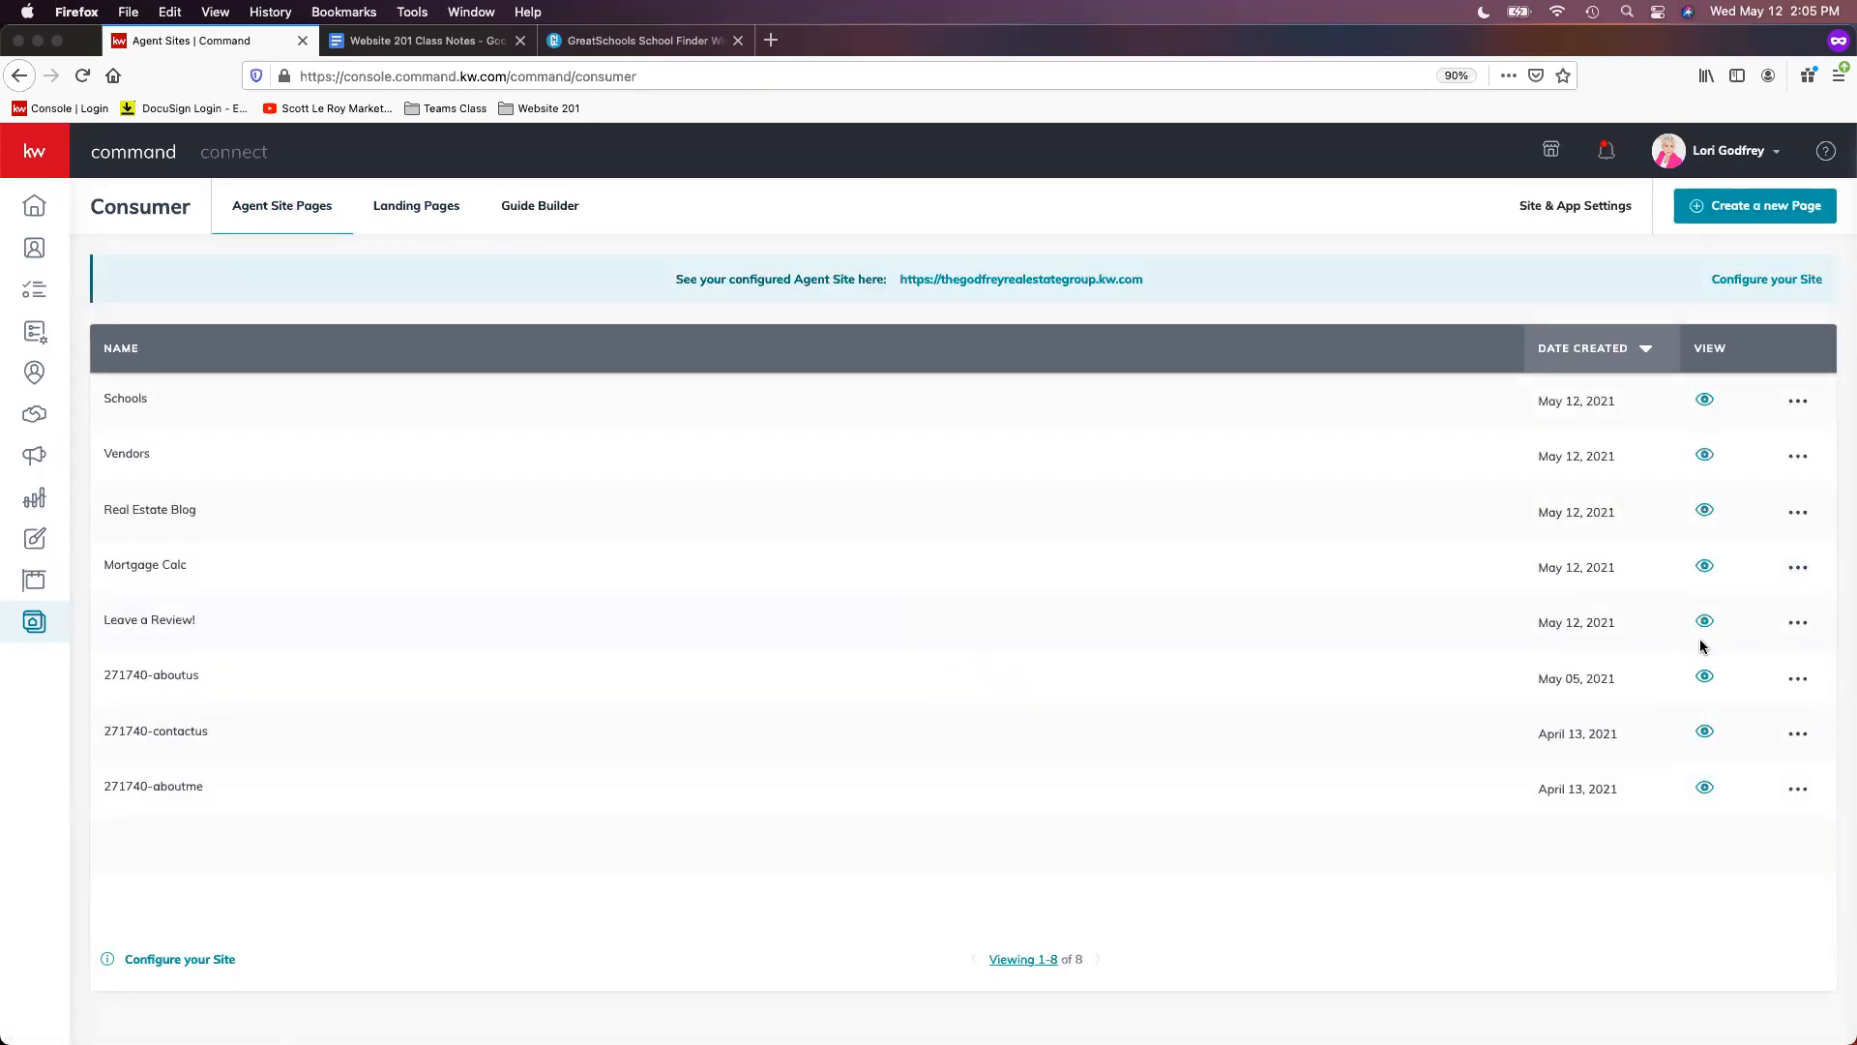
pyautogui.click(1767, 218)
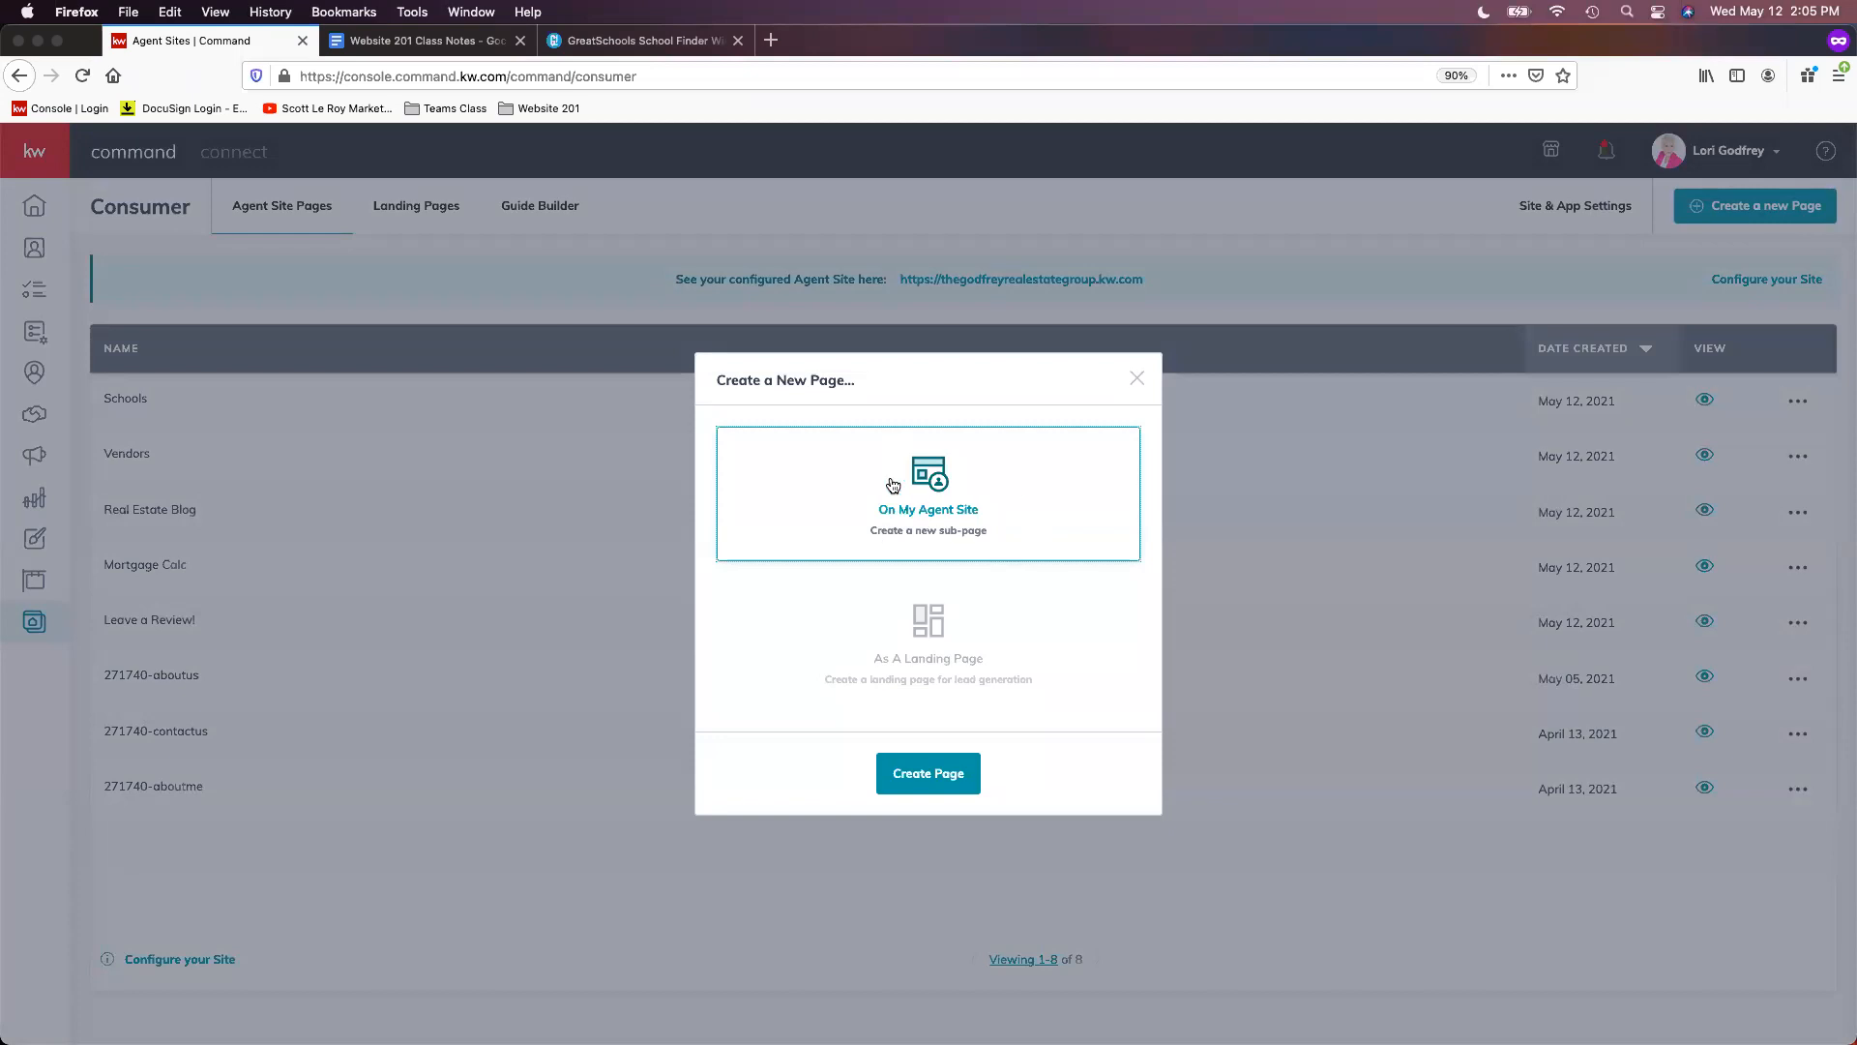
pyautogui.click(919, 774)
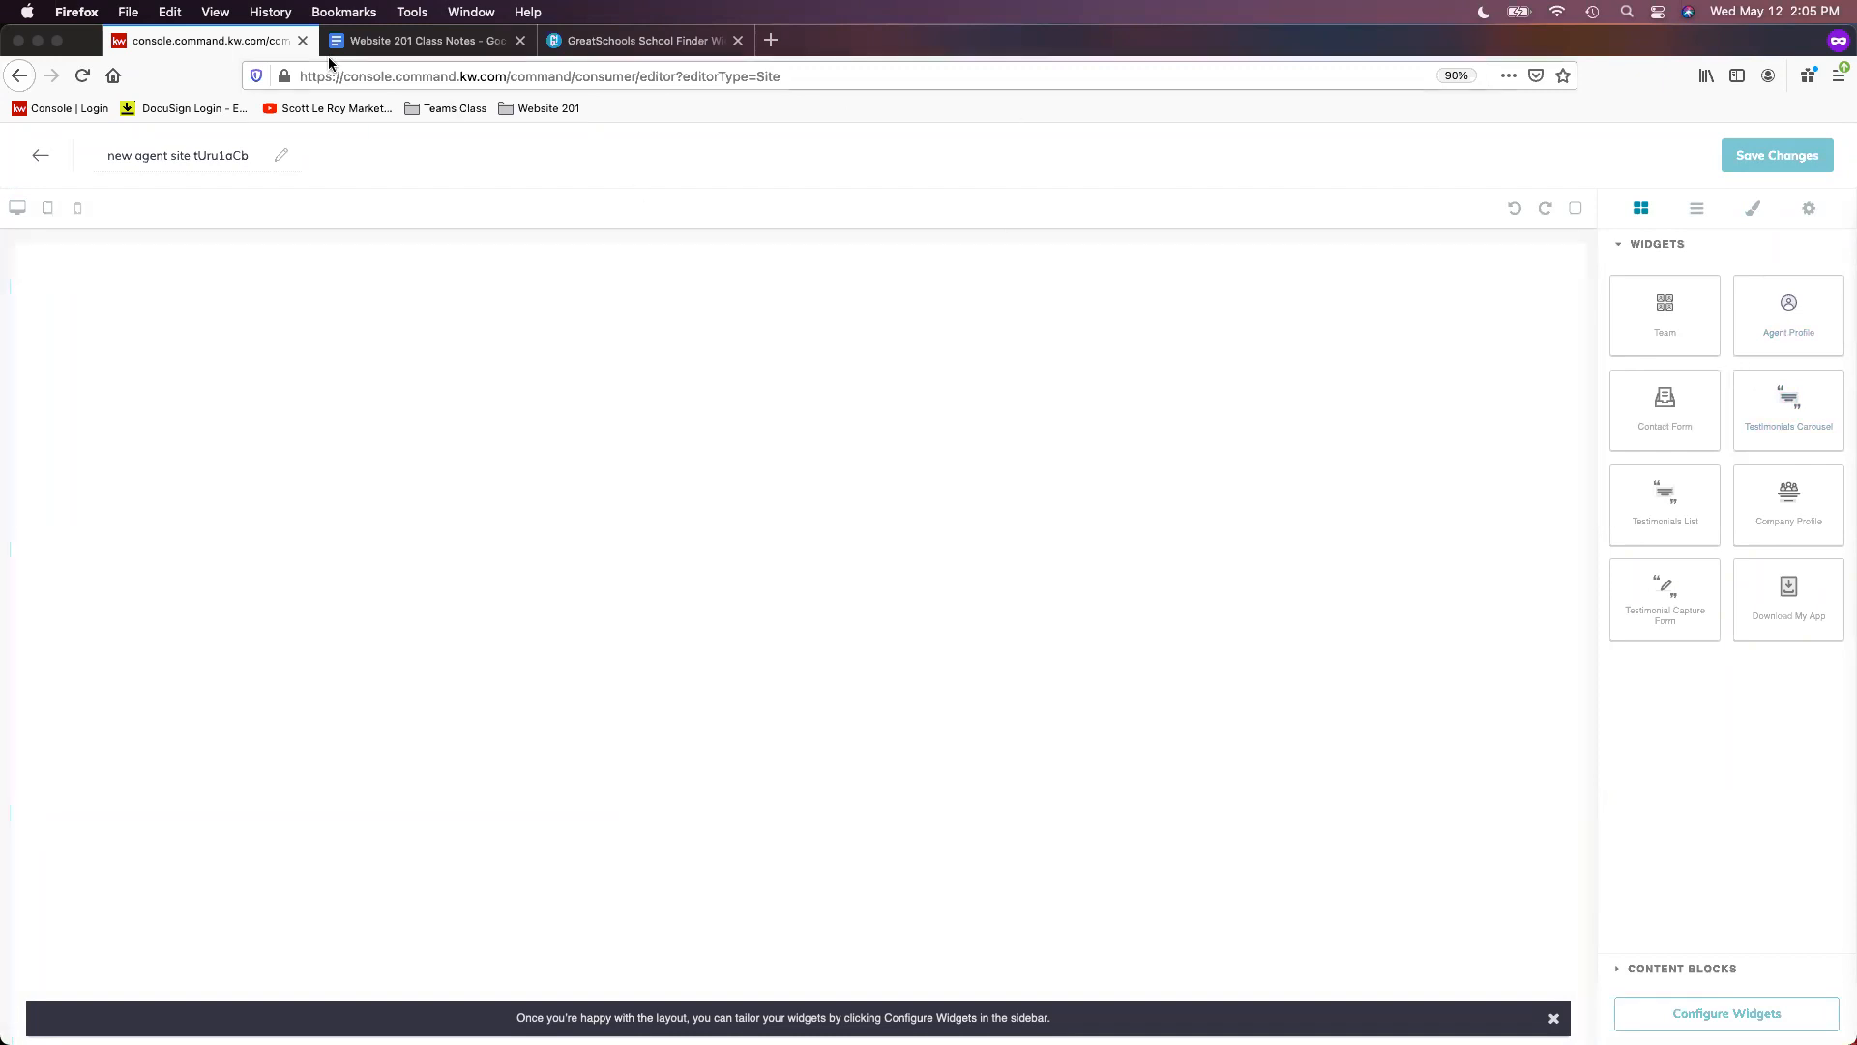
# - In a new private tab, sign in to KW Command with the account's user name and password
pyautogui.click(771, 39)
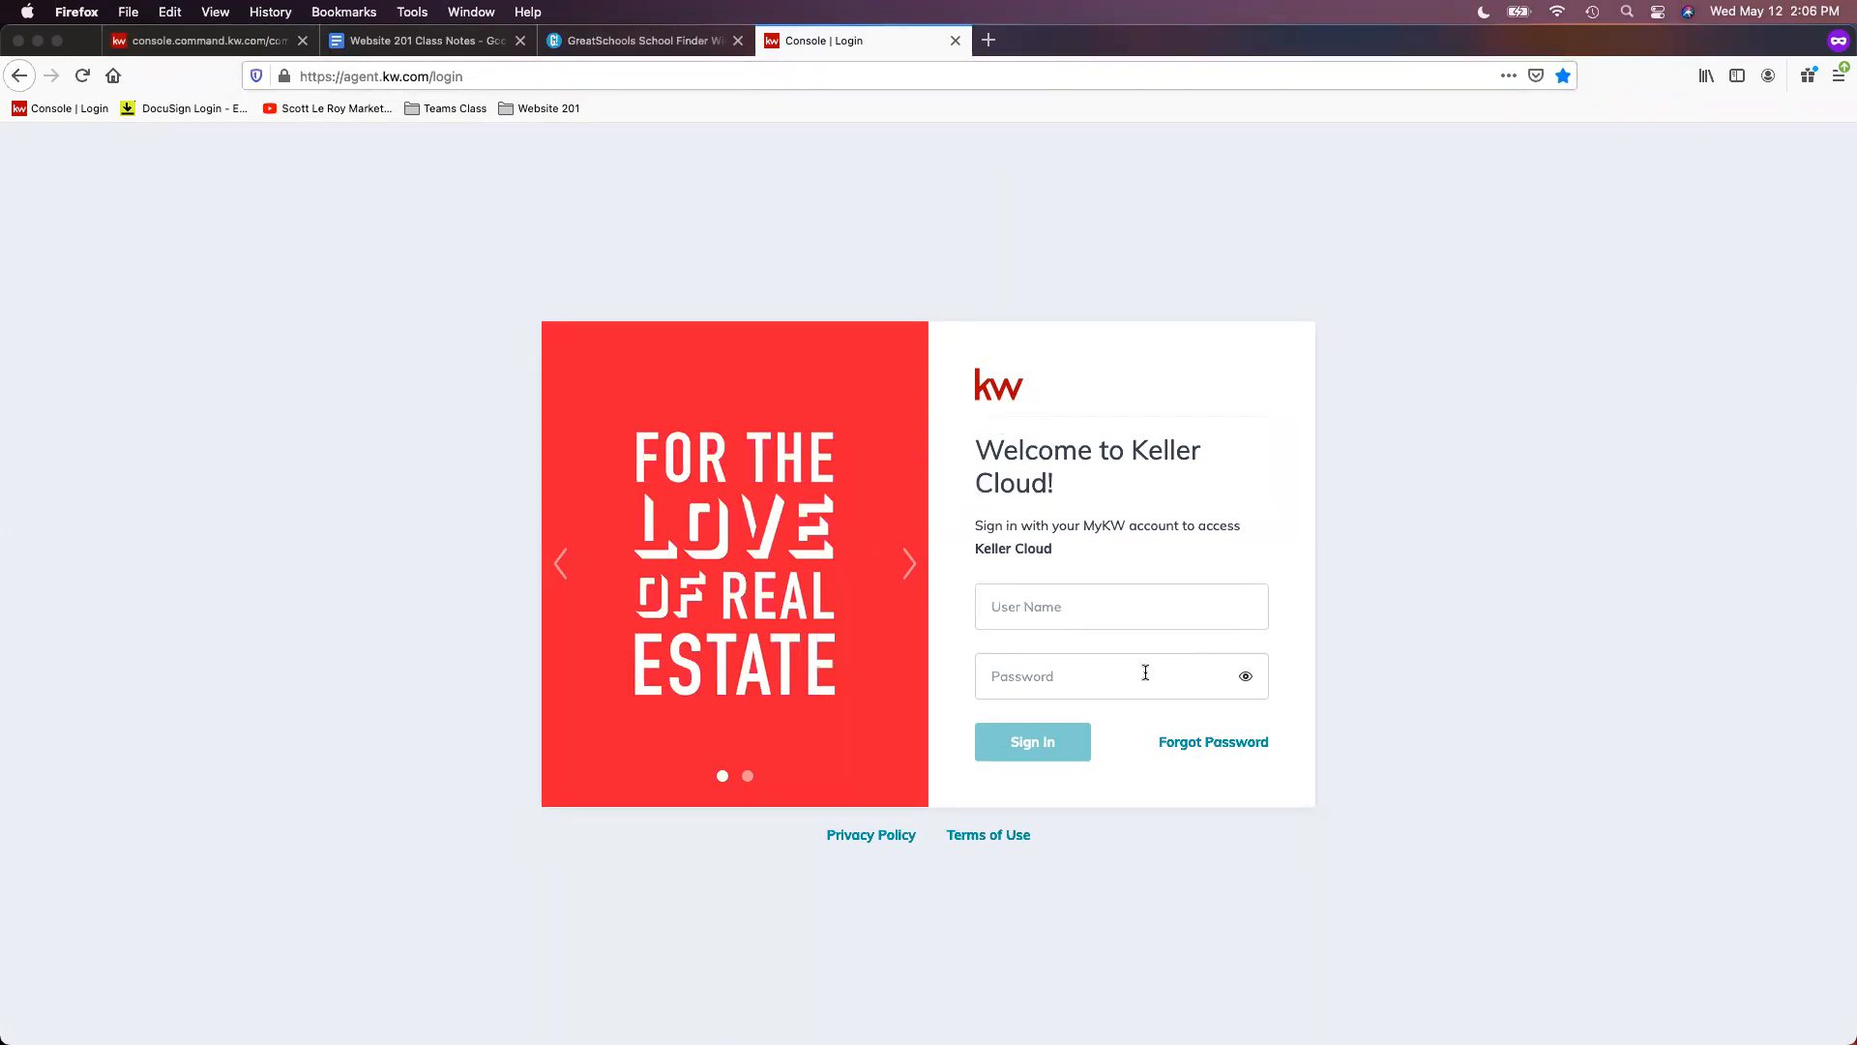
pyautogui.click(1075, 607)
pyautogui.write('godgrey')
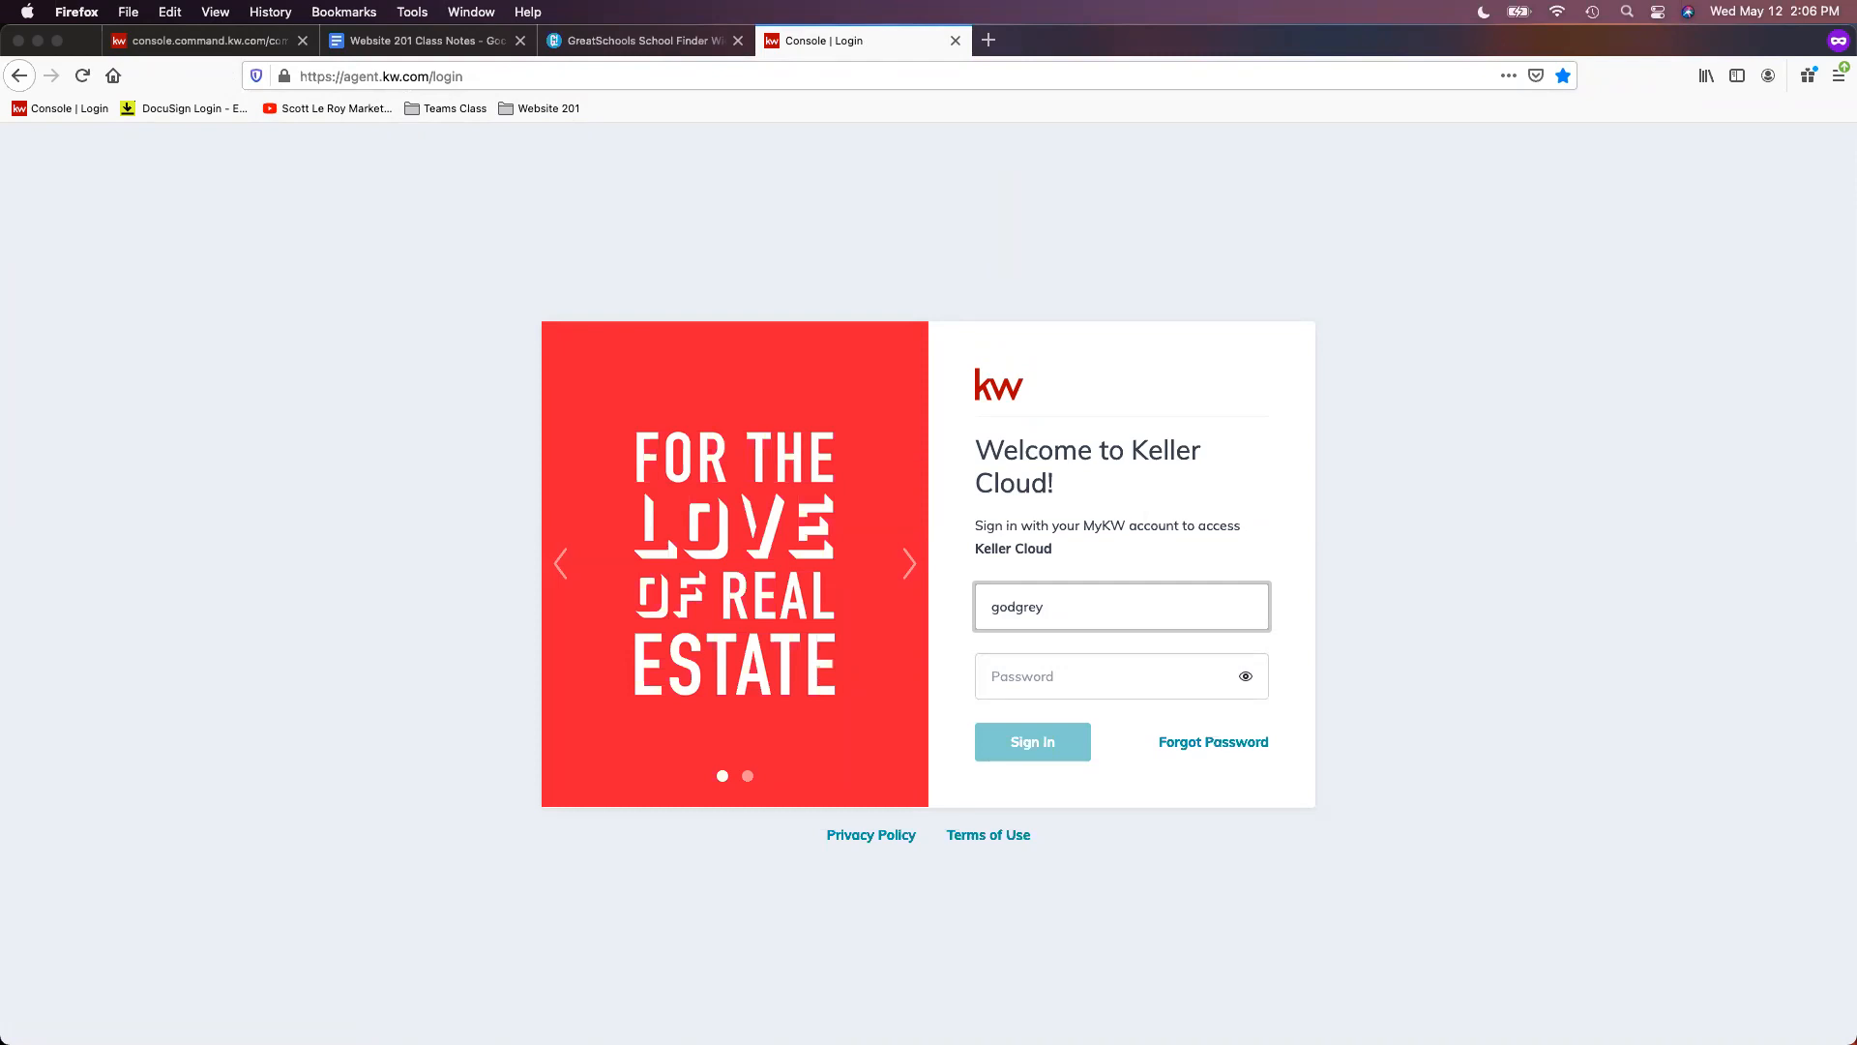
pyautogui.press('Delete')
pyautogui.press('Delete')
pyautogui.press('Delete')
pyautogui.press('Delete')
pyautogui.press('Delete')
pyautogui.press('Delete')
pyautogui.press('Delete')
pyautogui.write('L')
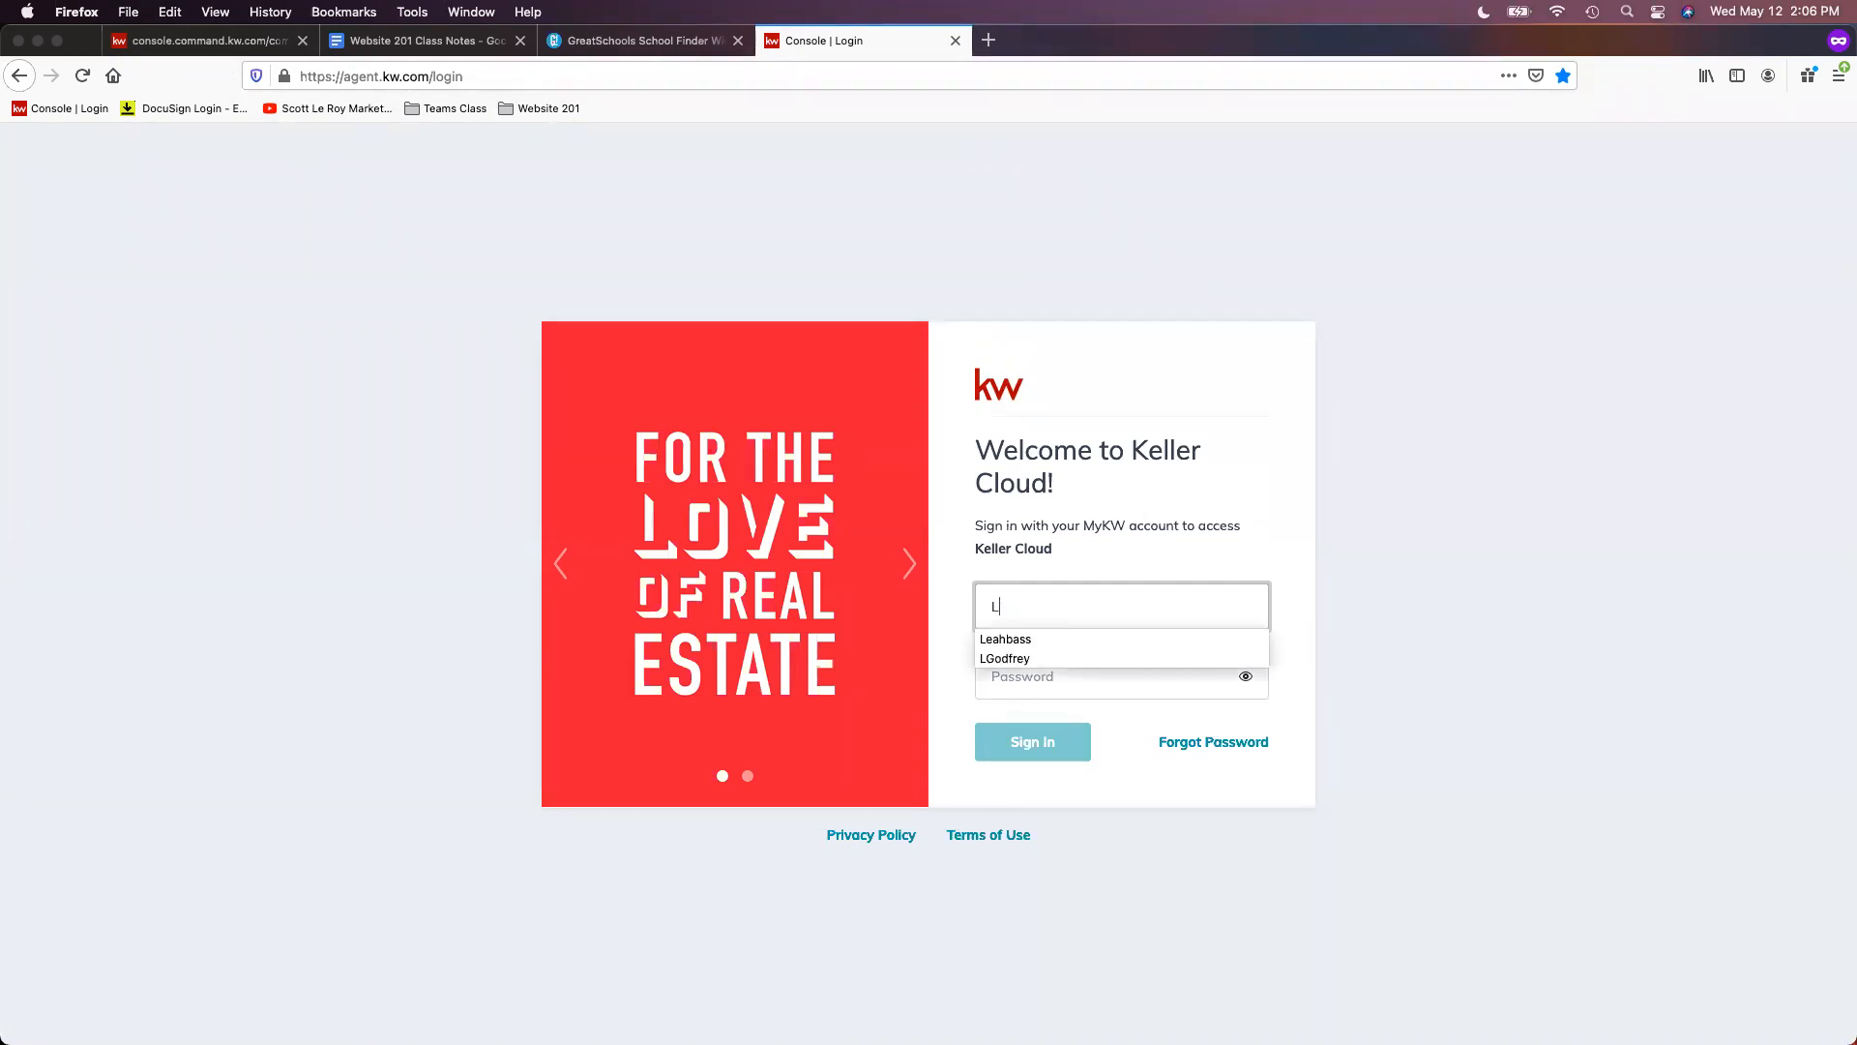
pyautogui.write('godfrey')
pyautogui.press('Tab')
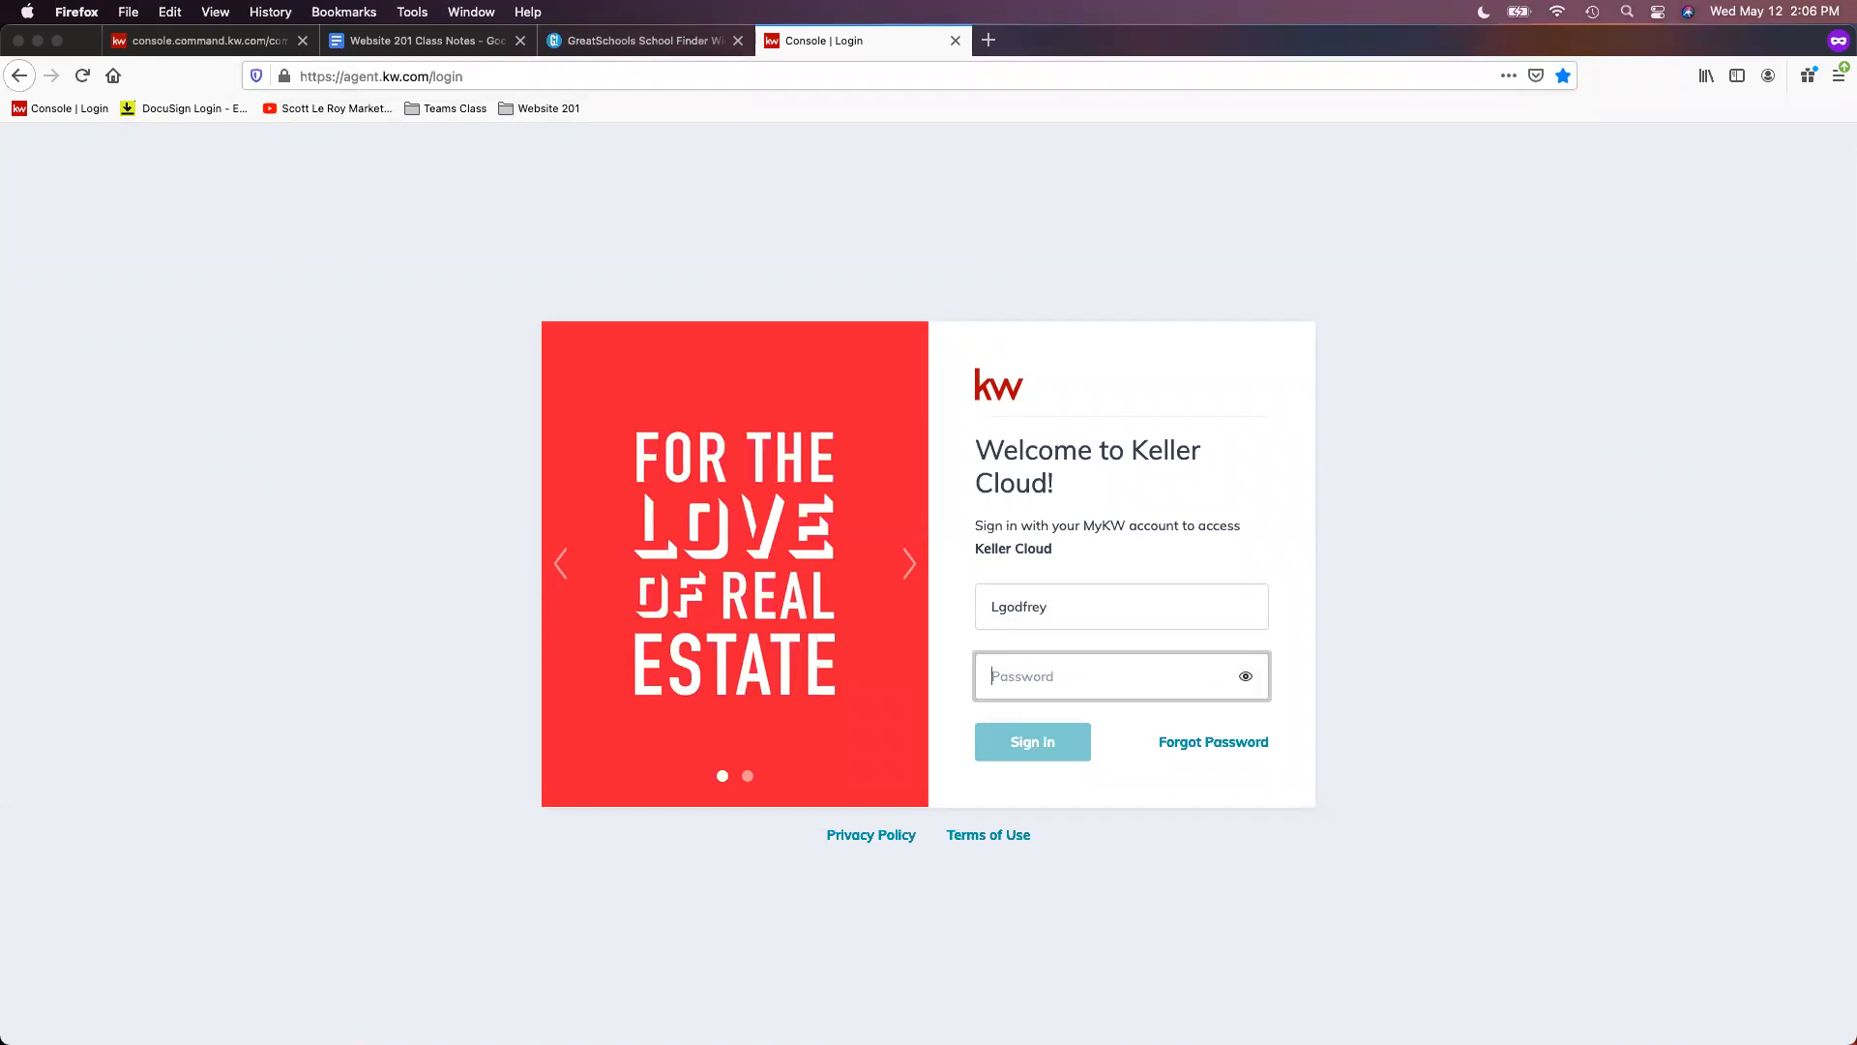
pyautogui.write('••')
pyautogui.press('Return')
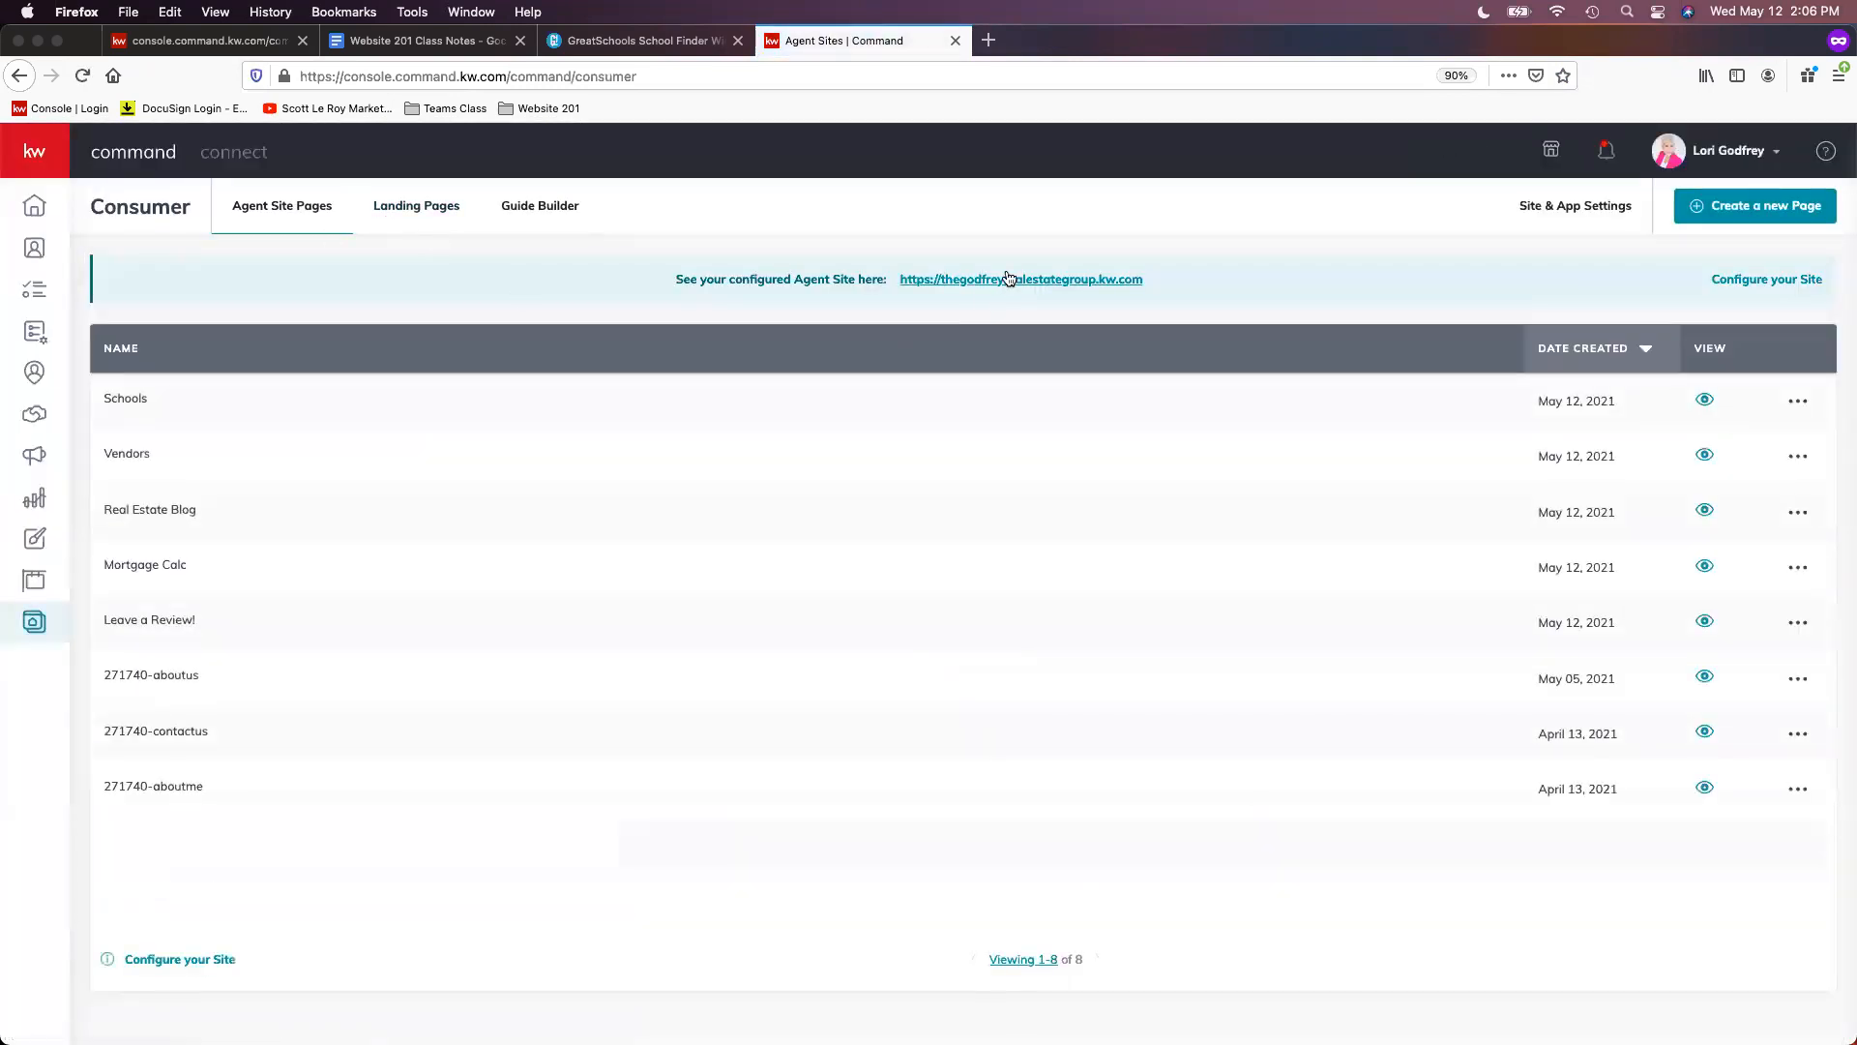
# - Open the live site's Leave A Review! page, accept cookies, then return to the editor tab
pyautogui.click(1007, 278)
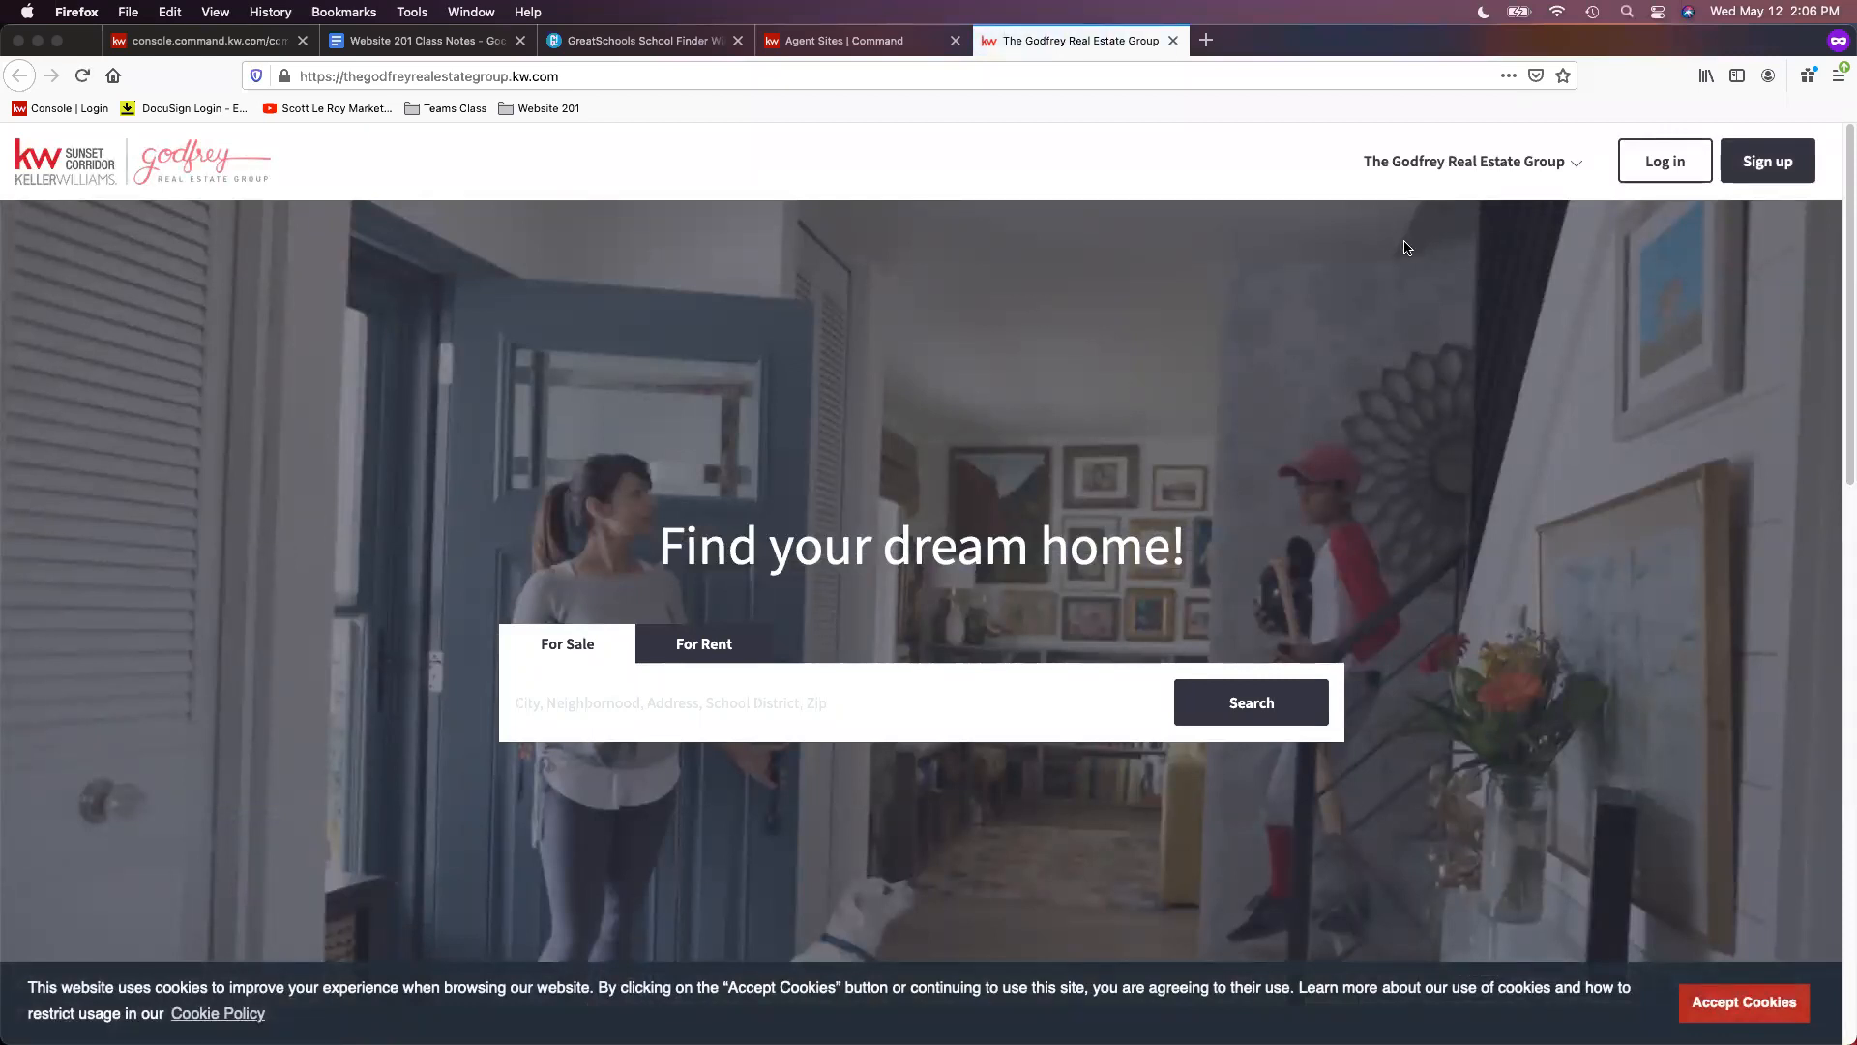
pyautogui.click(1447, 166)
pyautogui.click(1442, 477)
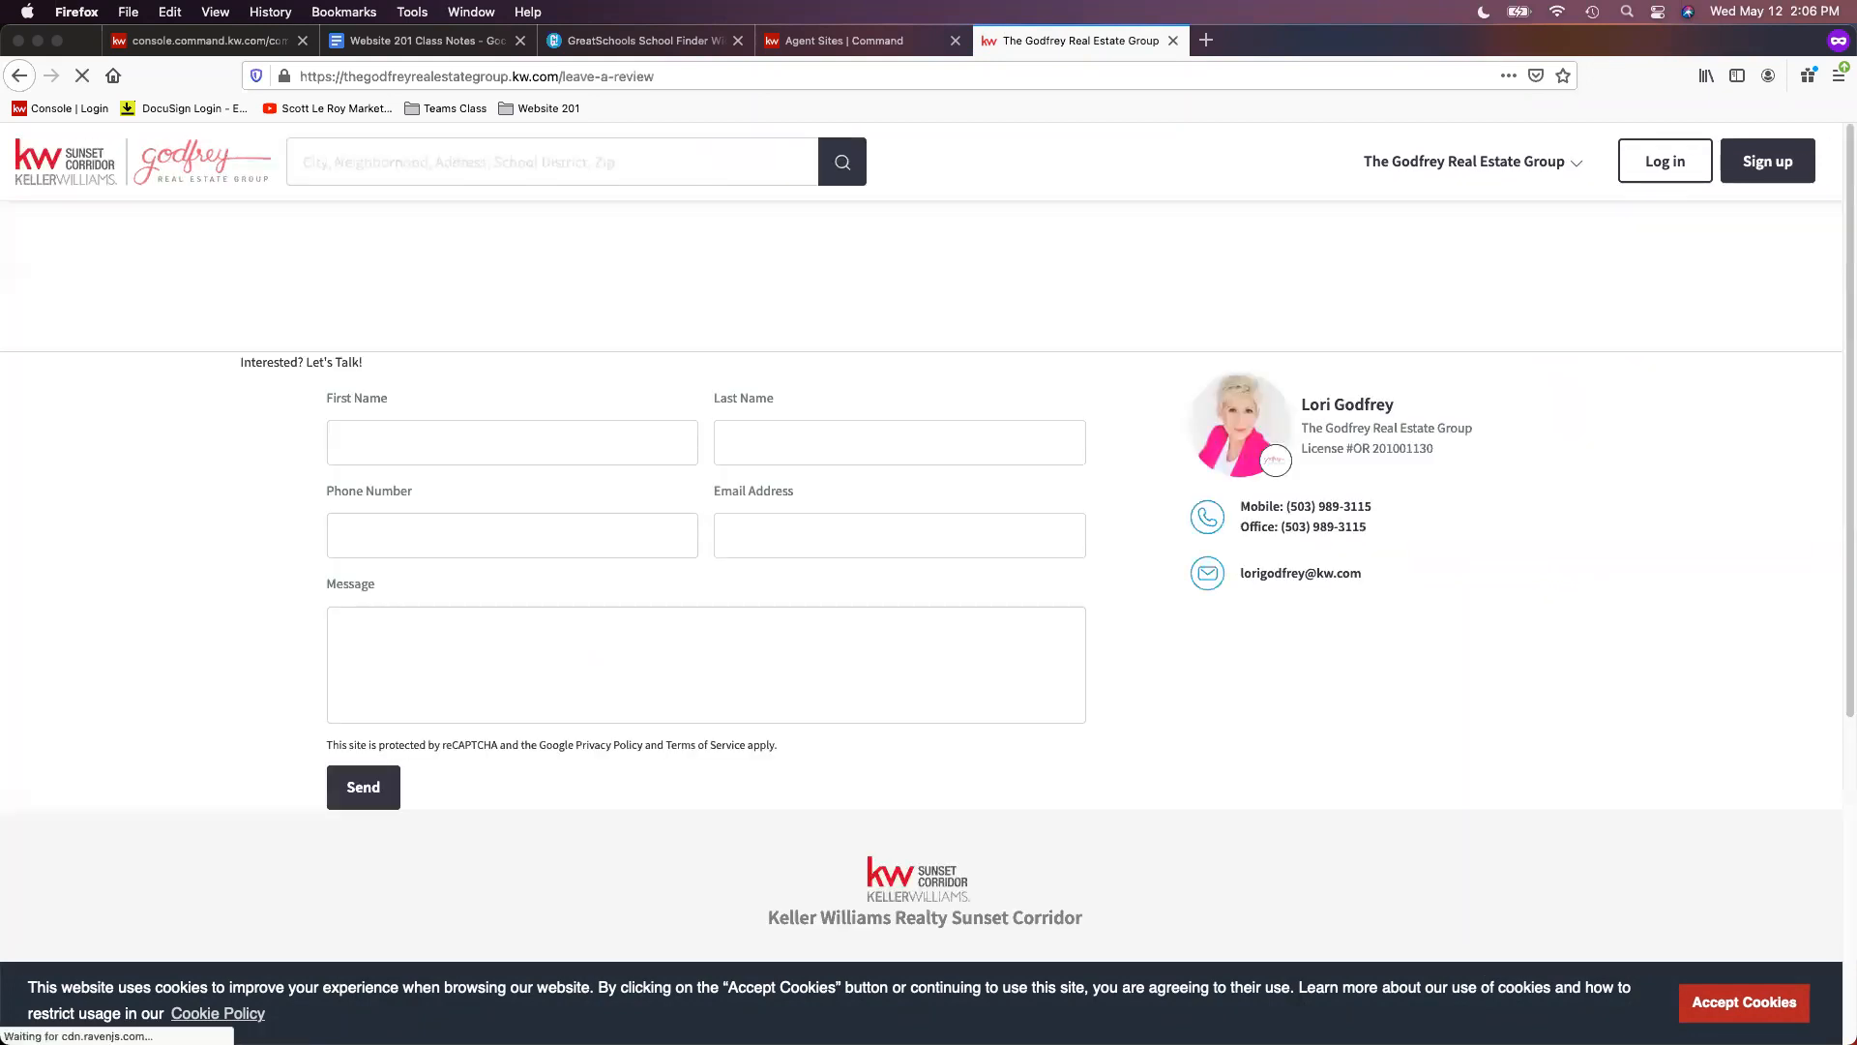
pyautogui.click(1744, 1002)
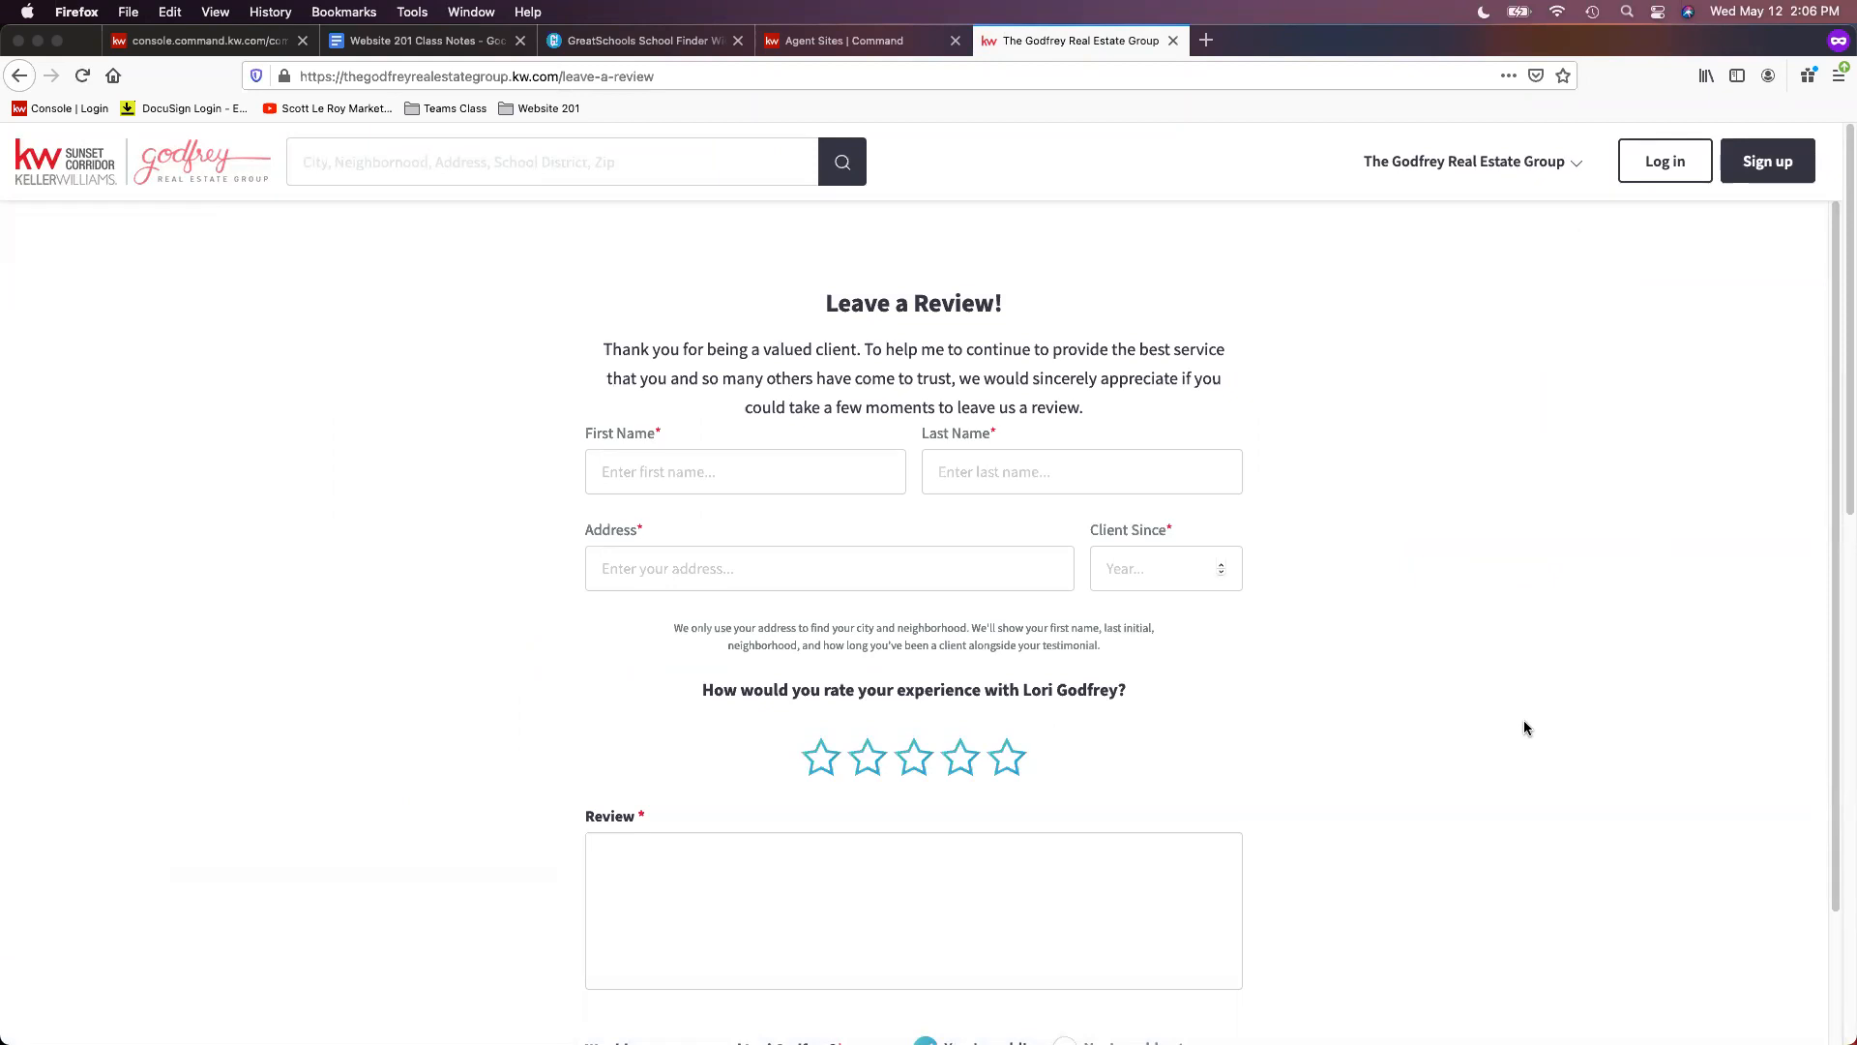
pyautogui.scroll(-3, 947, 498)
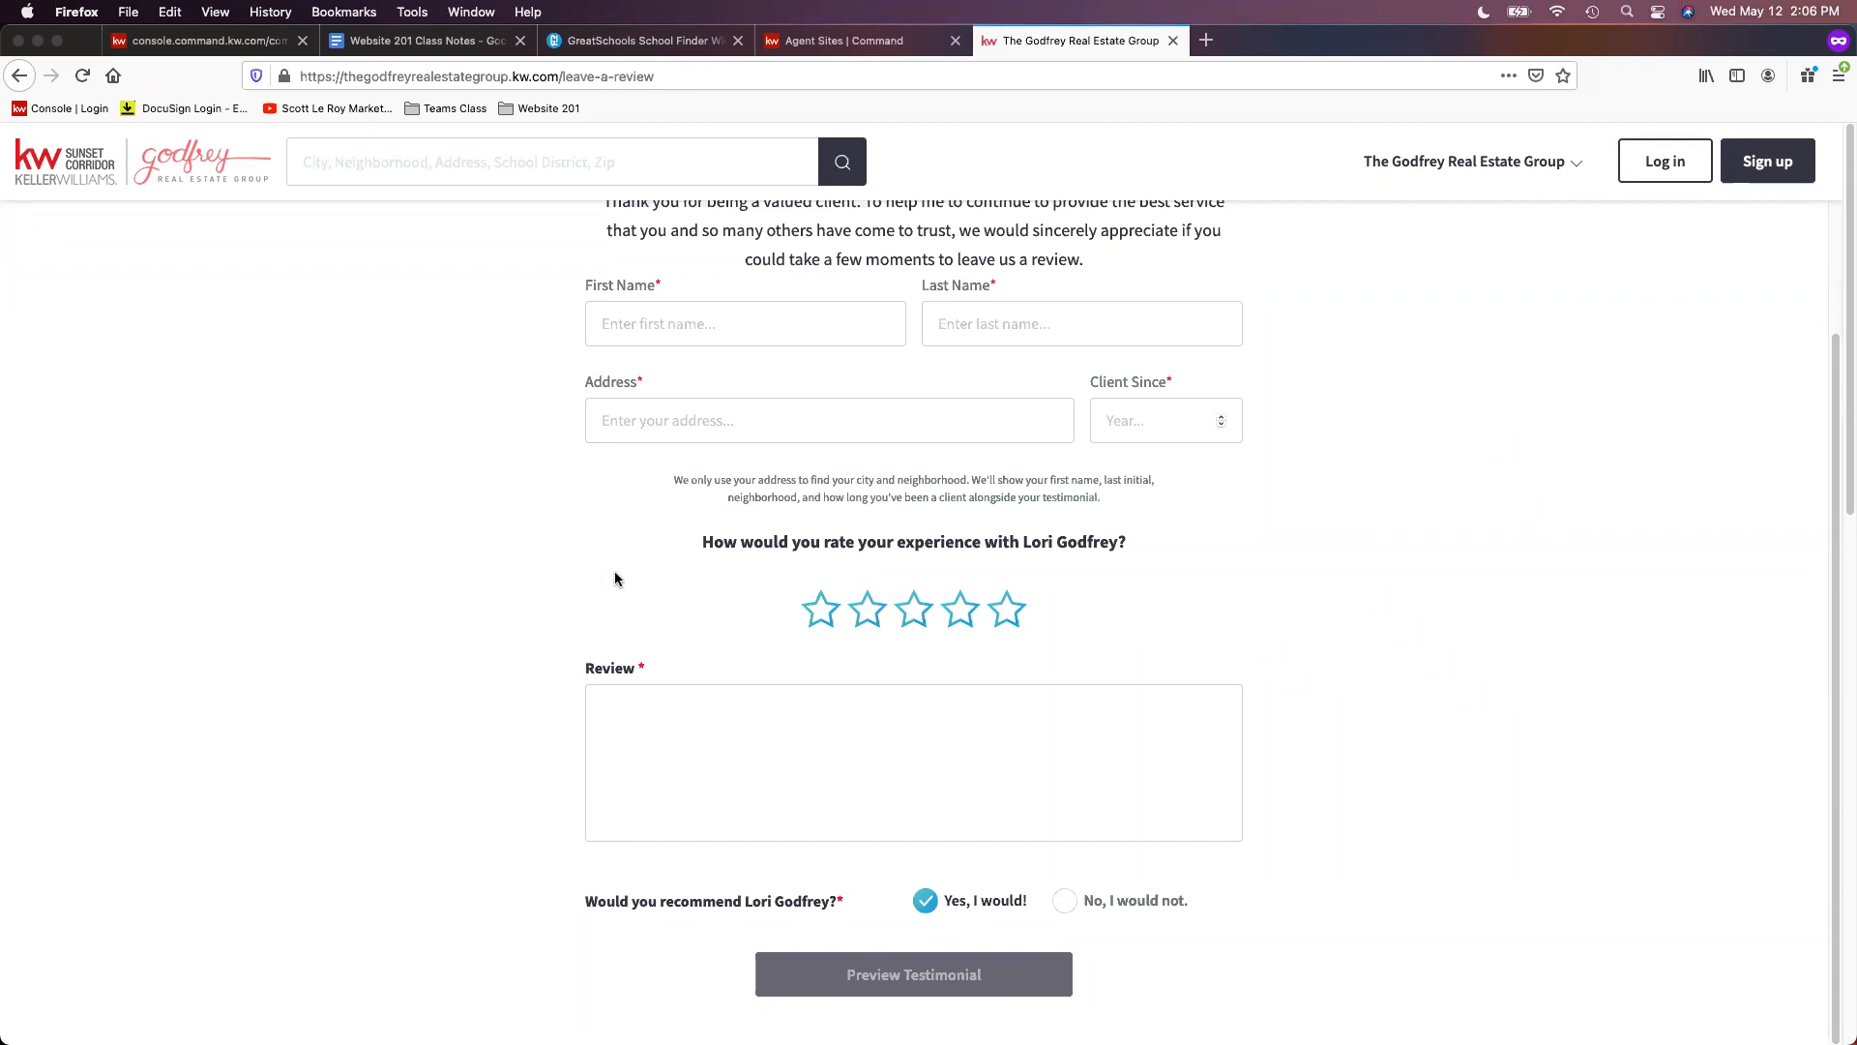
pyautogui.click(197, 41)
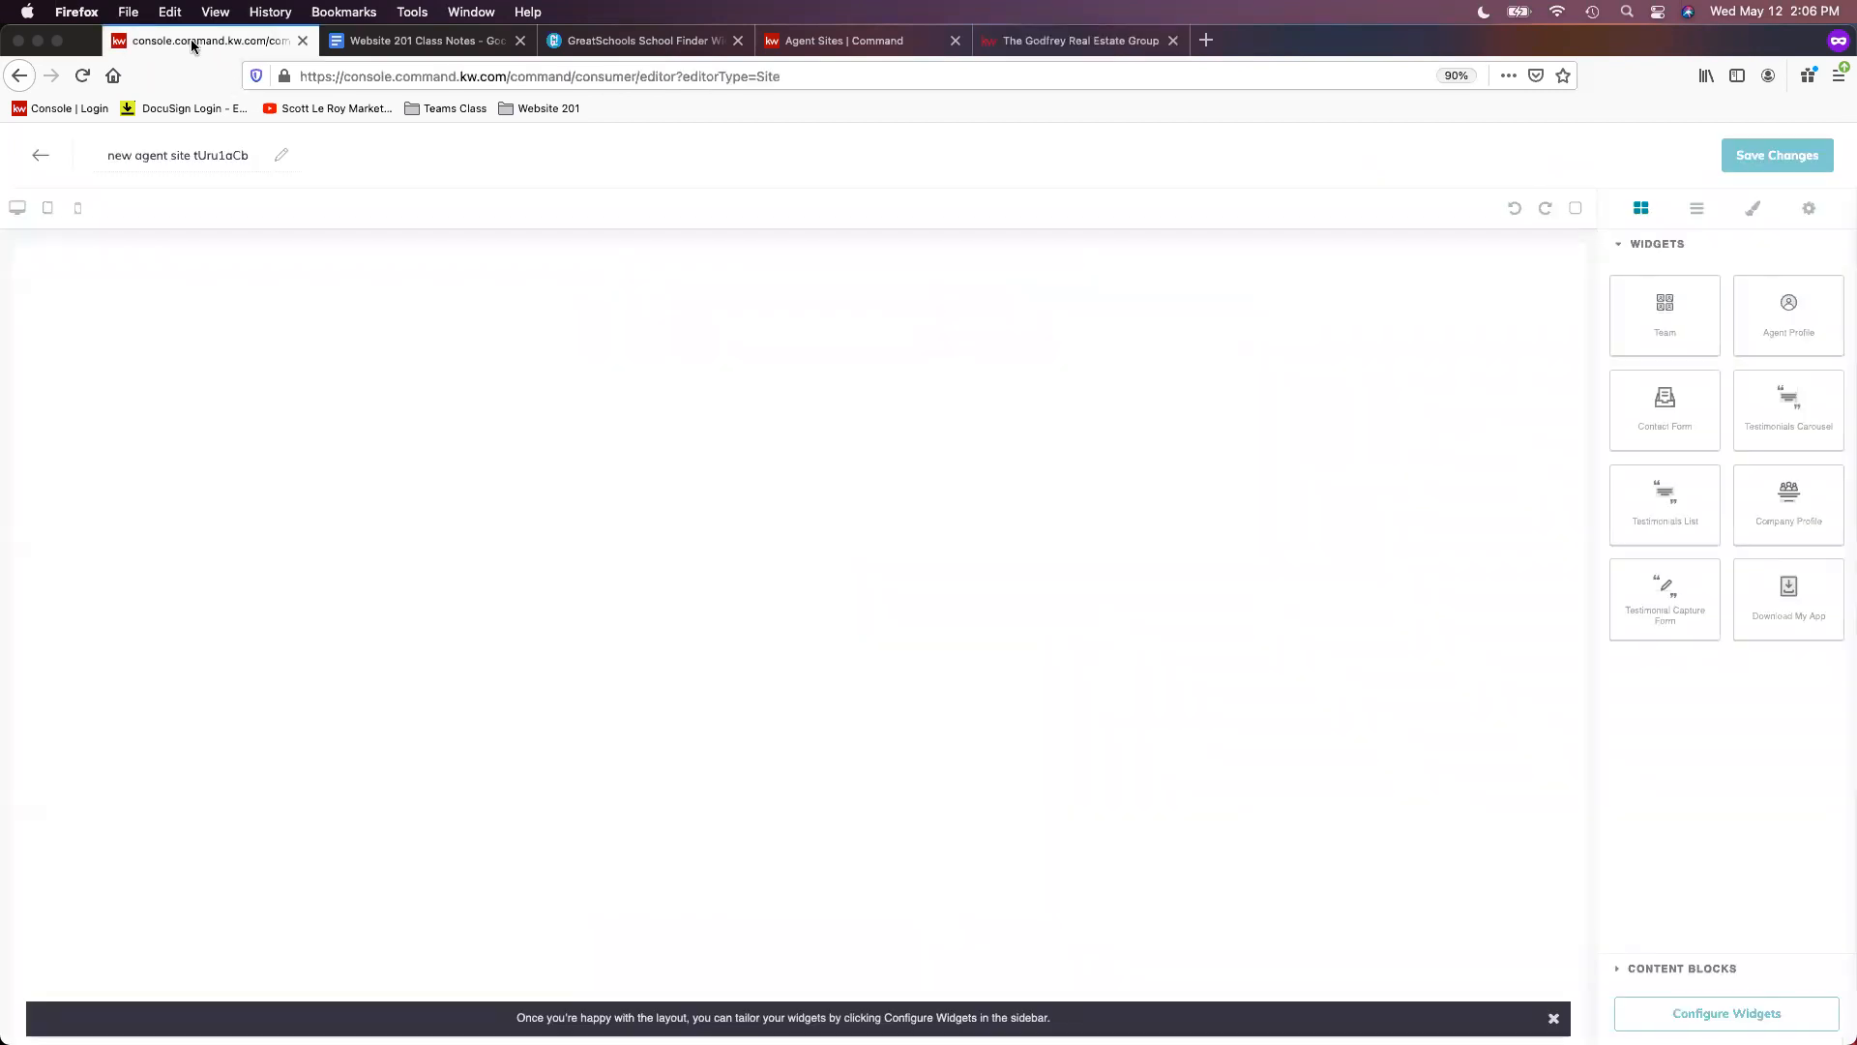
# - Replace the placeholder page name with 'Testimonials'
pyautogui.tripleClick(168, 164)
pyautogui.write('Testimonials')
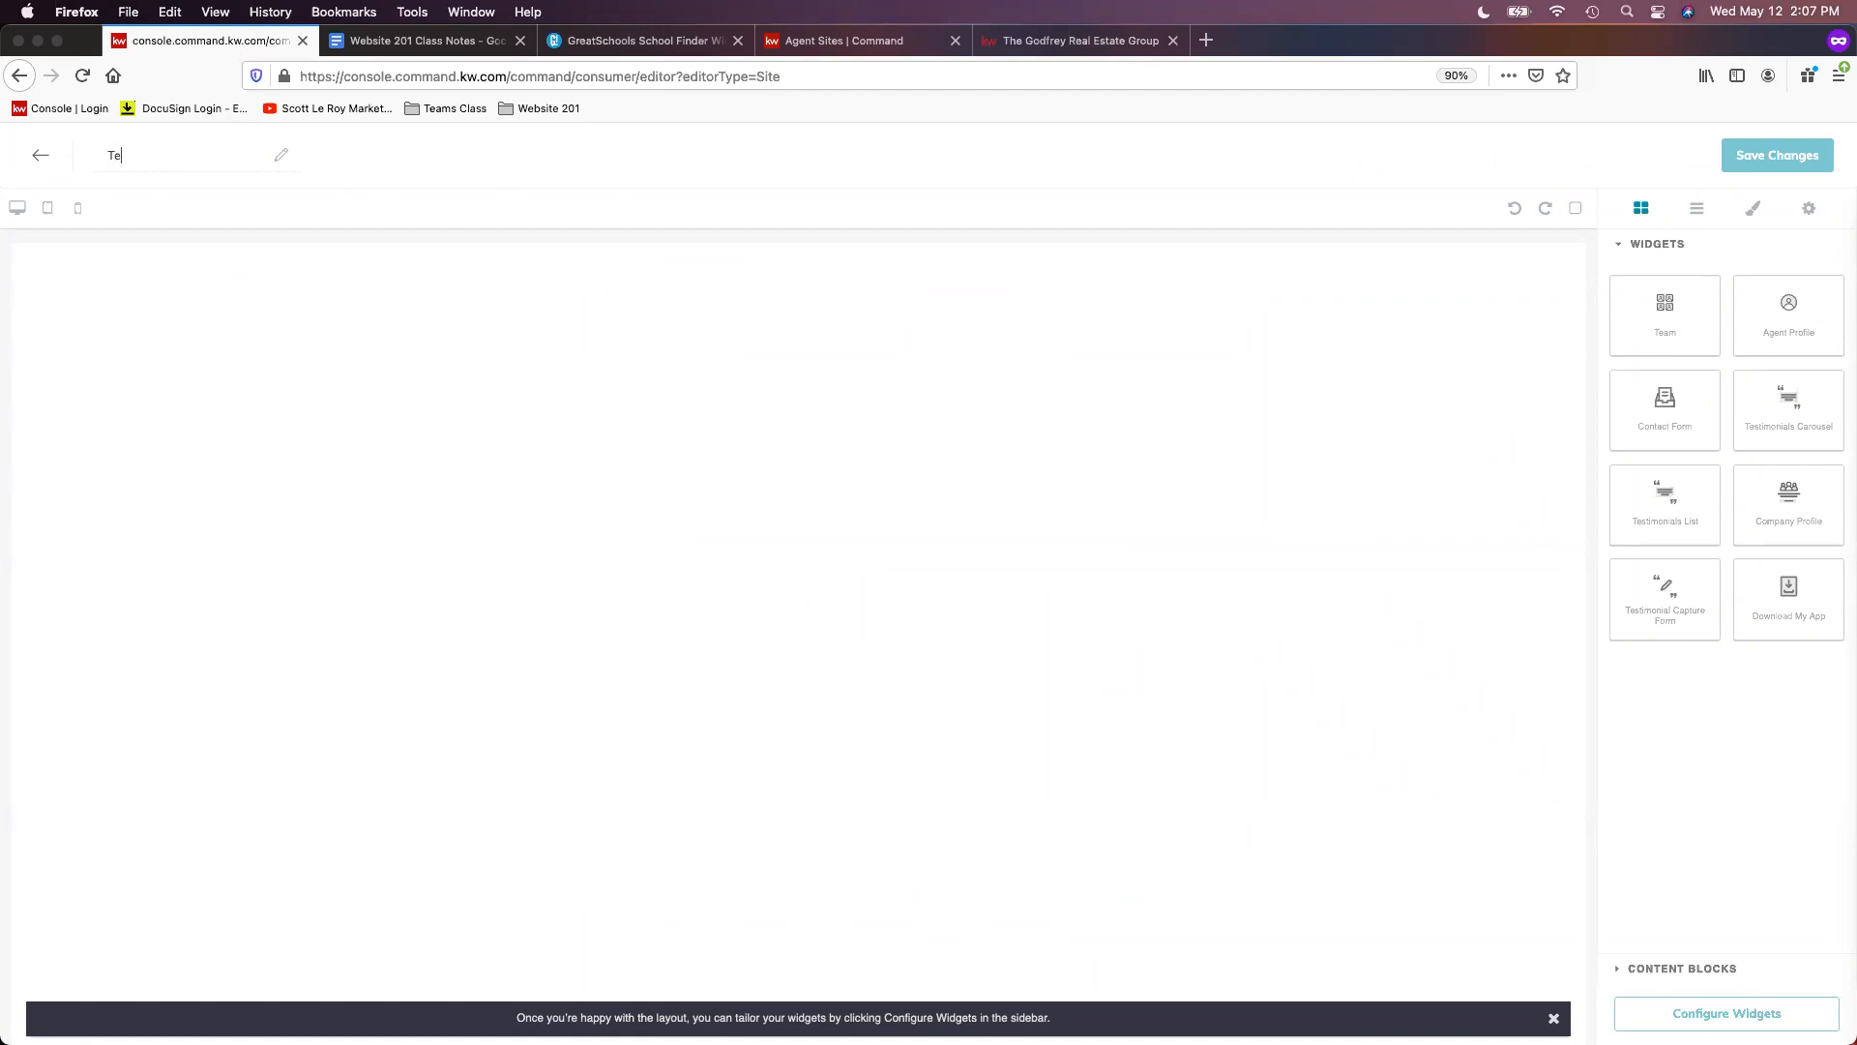
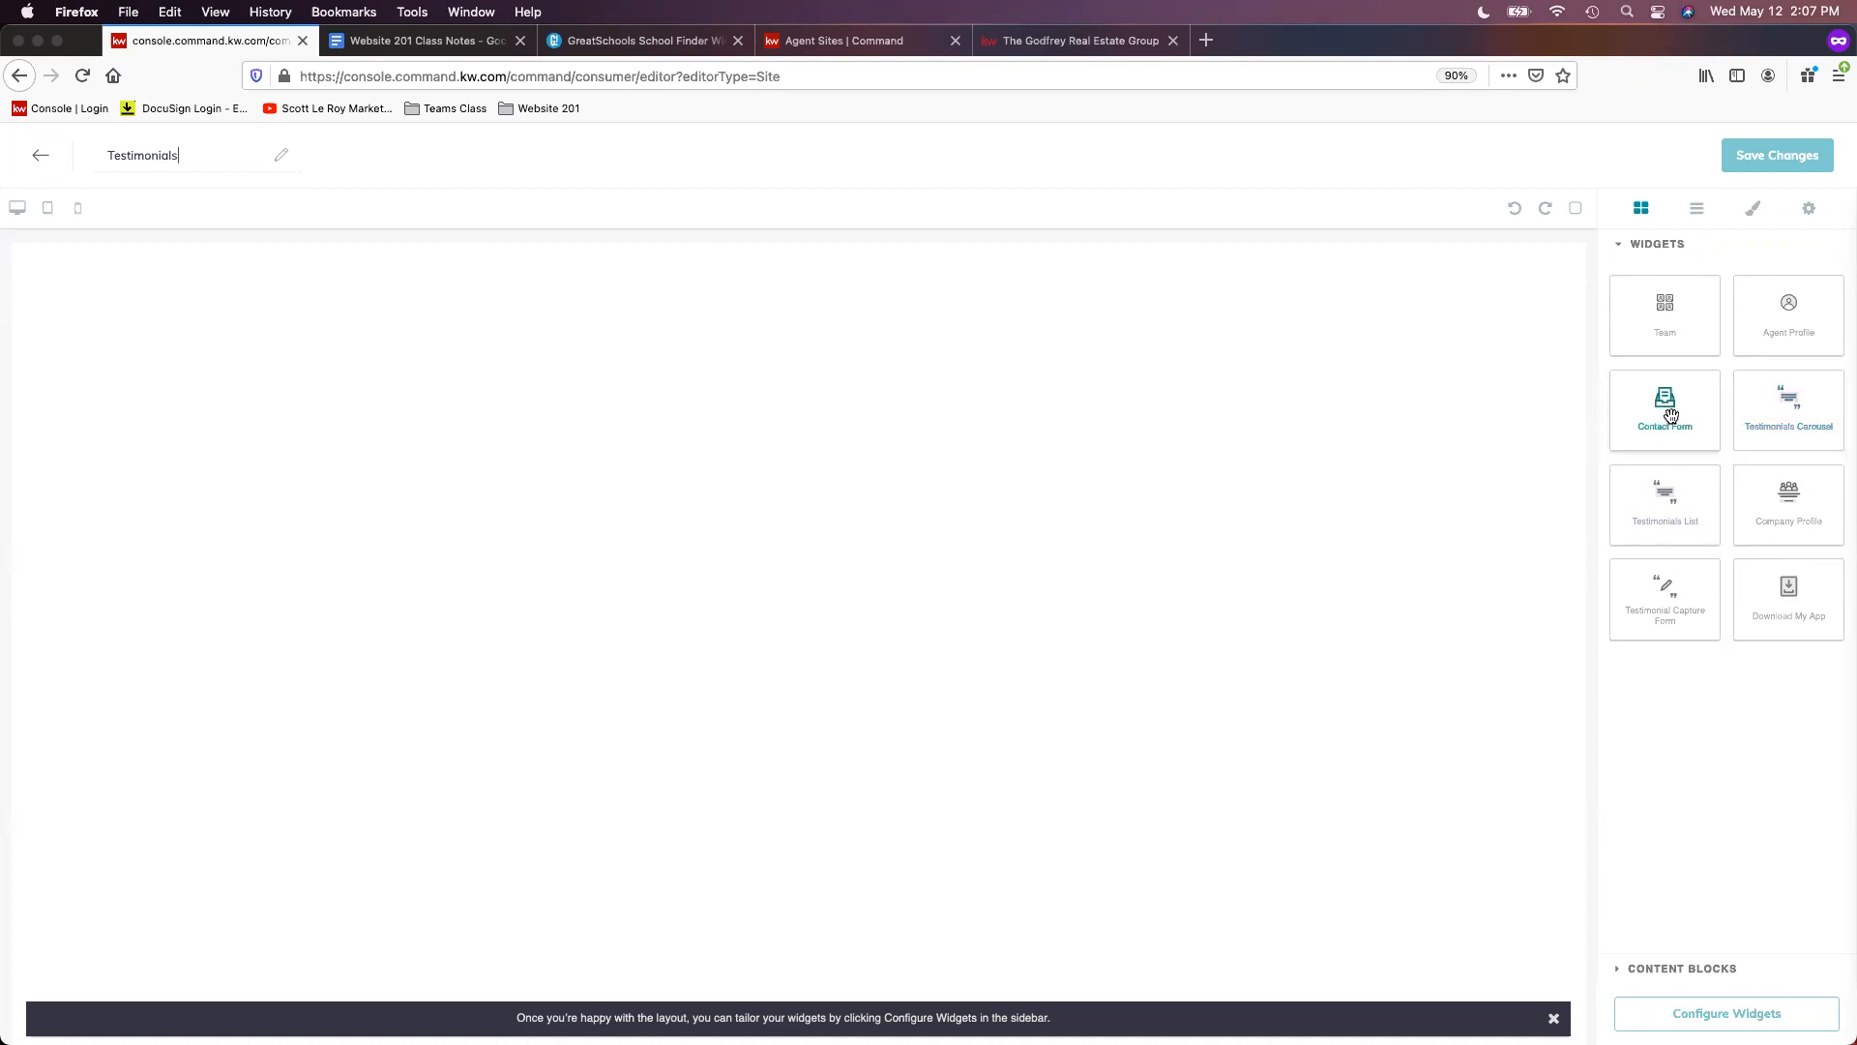
# - Place a Testimonials List widget on the empty page and list the widgets still needing configuration
pyautogui.moveTo(1680, 531); pyautogui.dragTo(1251, 586)
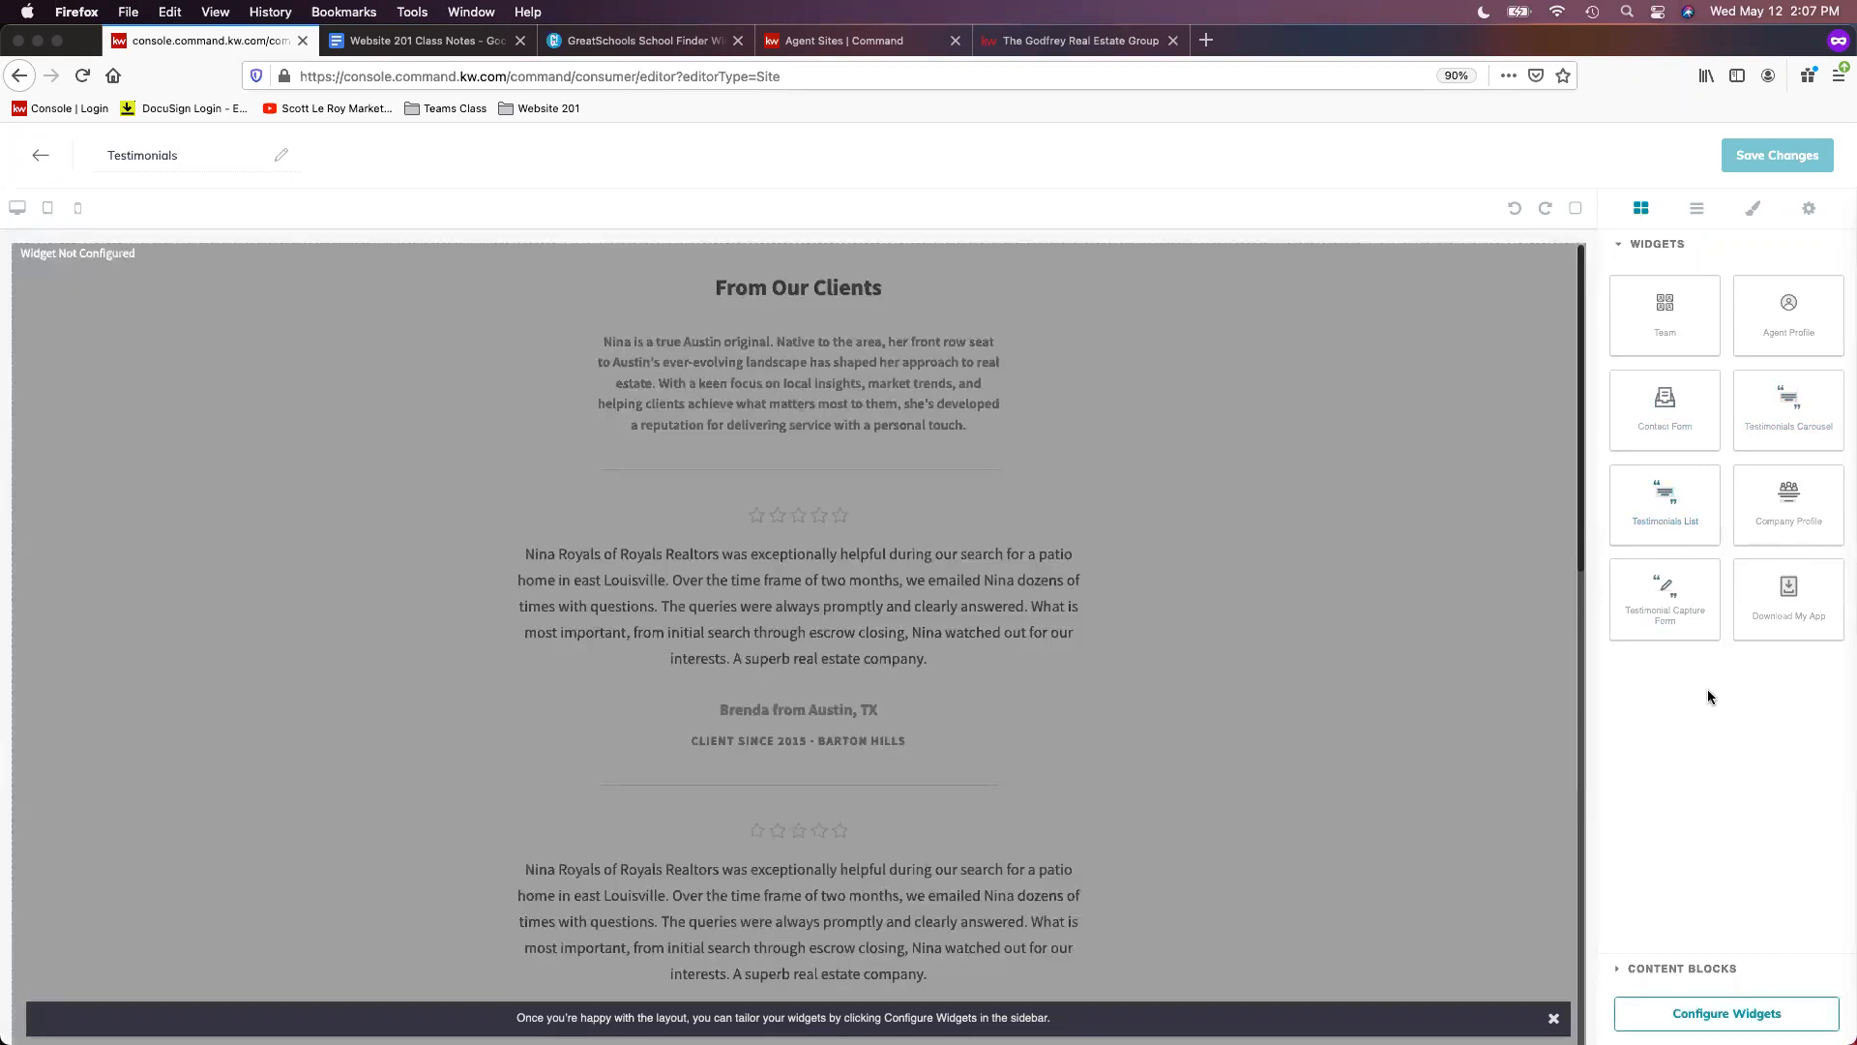
pyautogui.scroll(-3, 1174, 455)
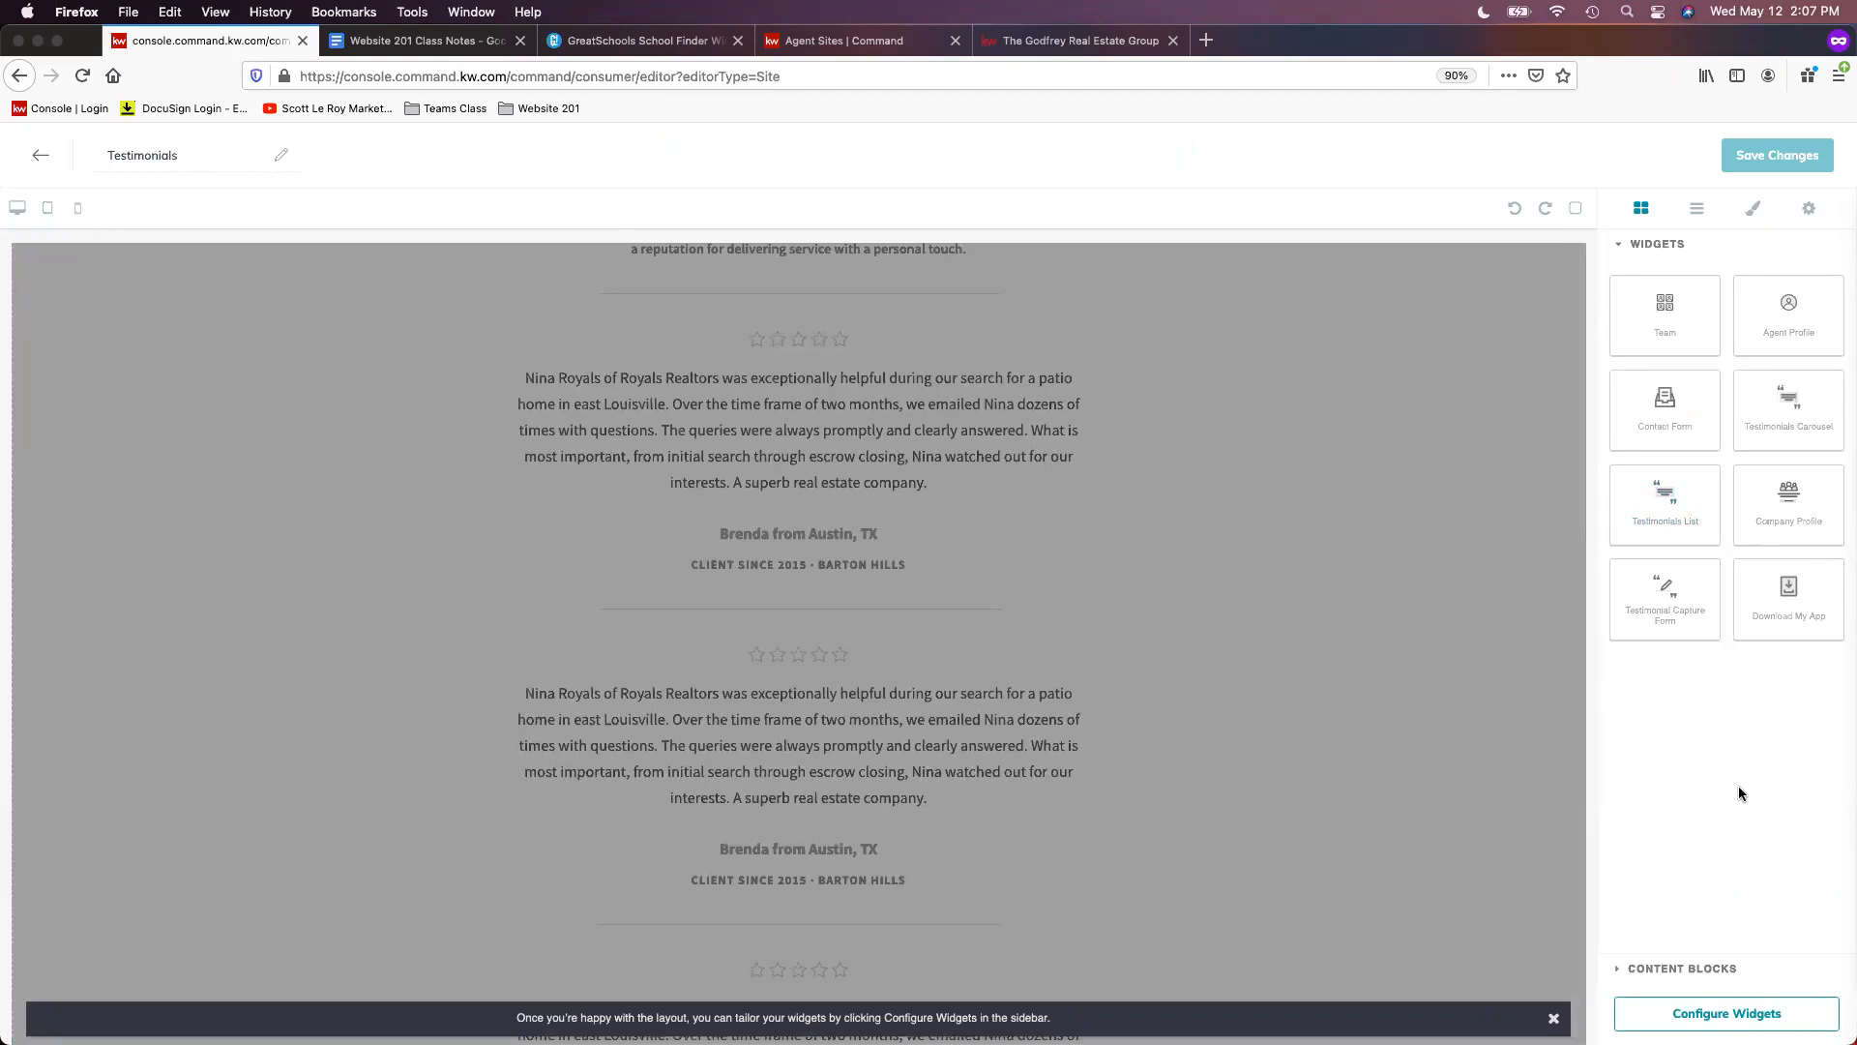
pyautogui.scroll(3, 1043, 761)
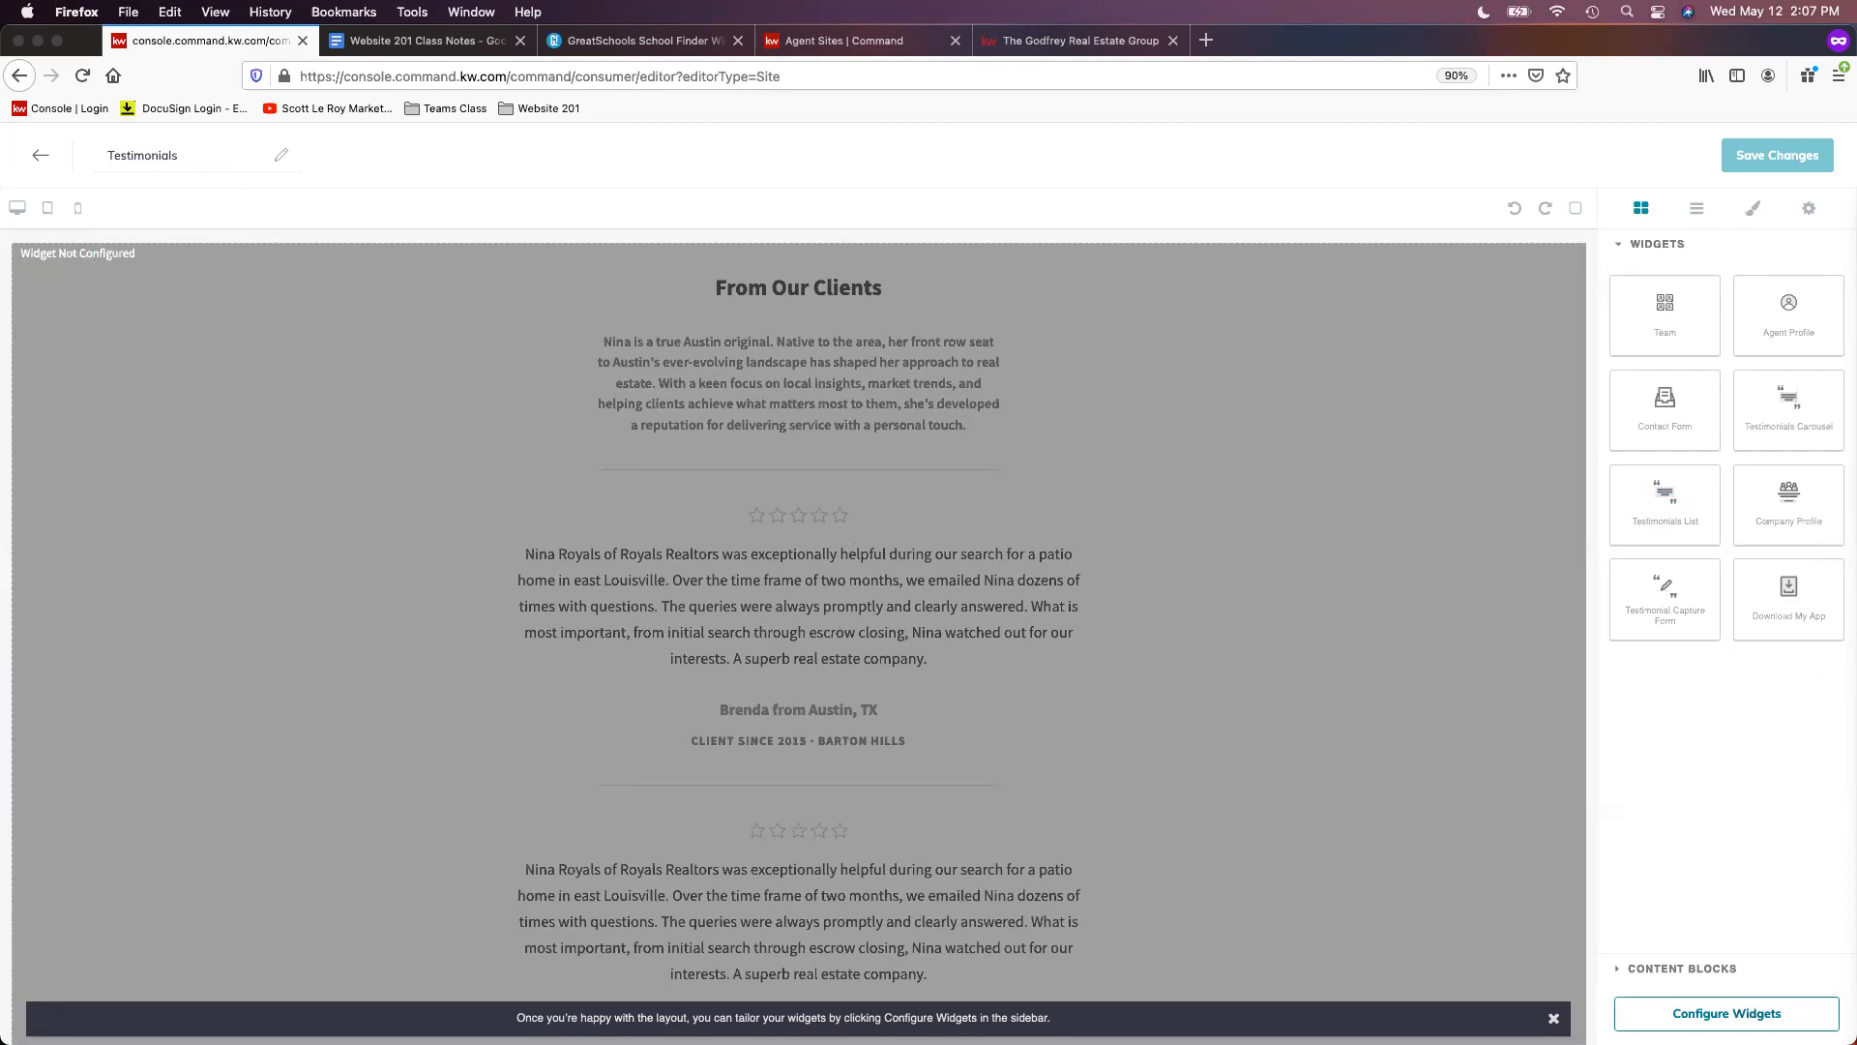
pyautogui.click(1727, 1013)
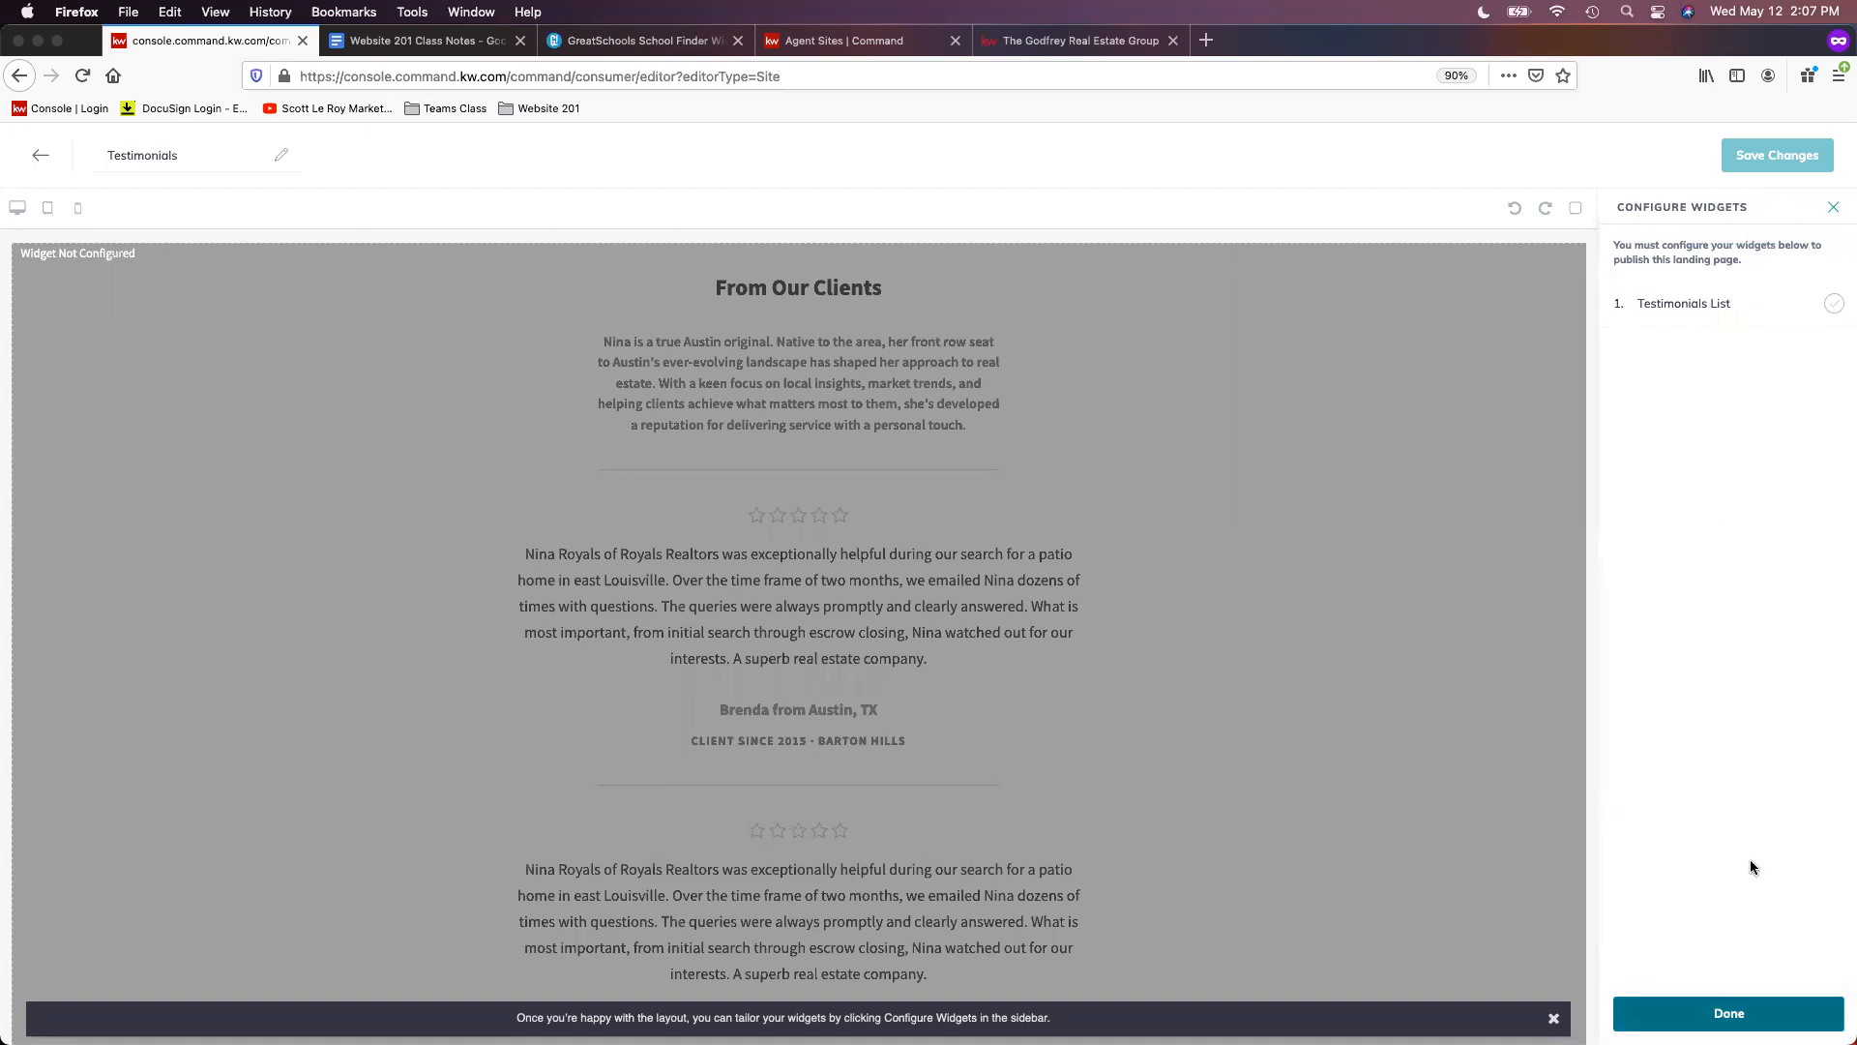
# - Give the Testimonials List the headline 'Client Reviews' and intro 'See what our clients say!', then apply
pyautogui.click(1711, 308)
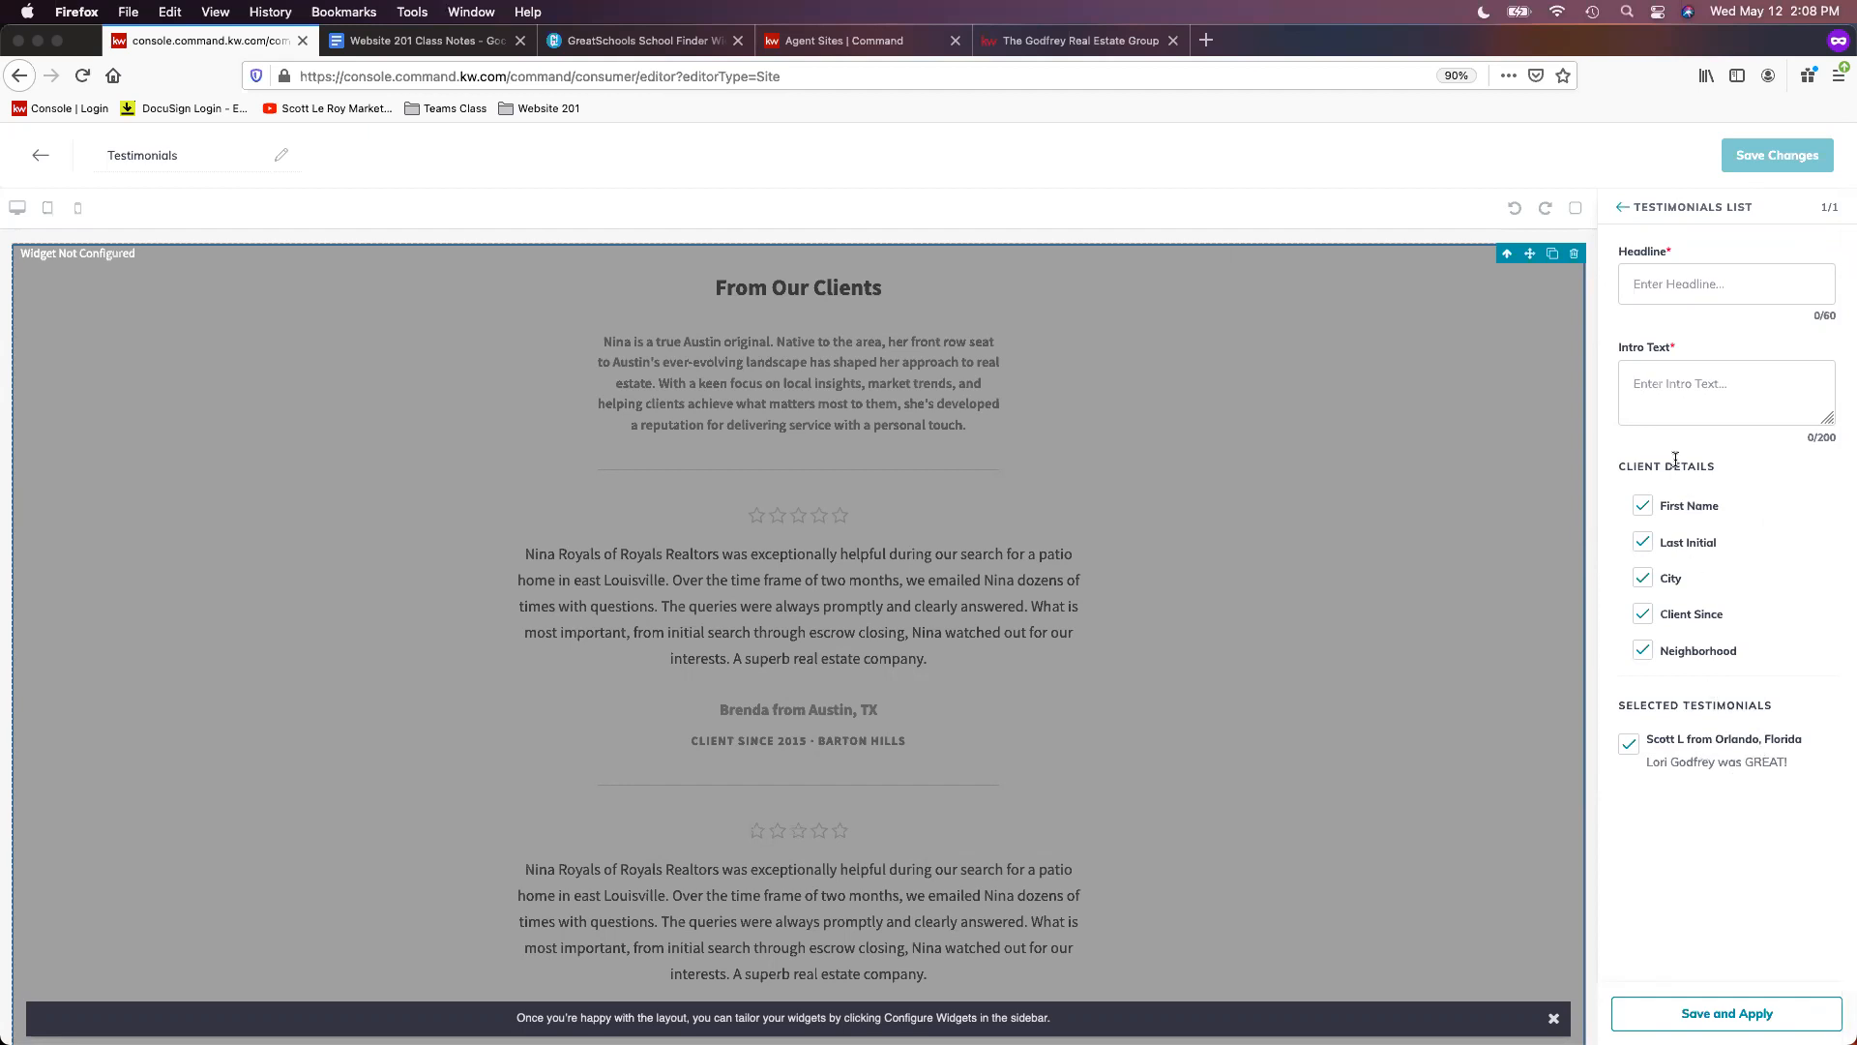
pyautogui.click(1676, 271)
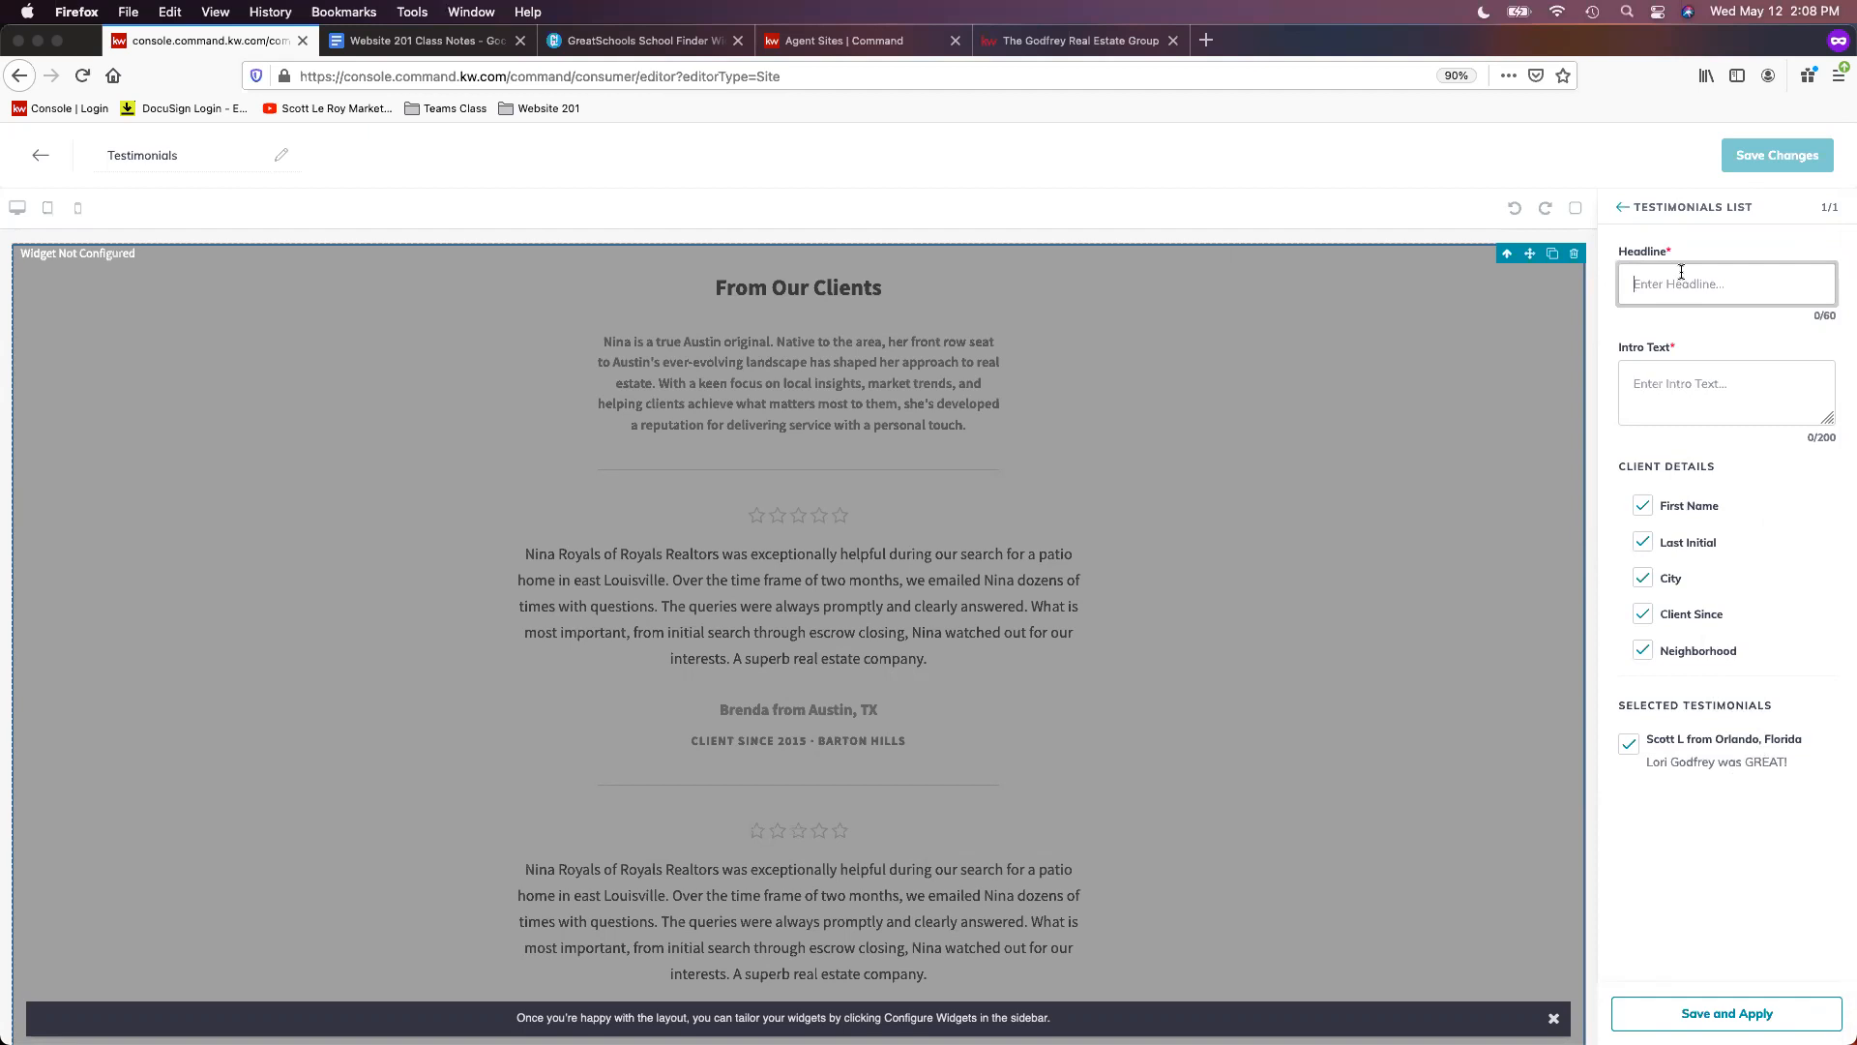
pyautogui.write('Reviews')
pyautogui.write('Client')
pyautogui.press('BackSpace')
pyautogui.press('BackSpace')
pyautogui.press('BackSpace')
pyautogui.press('BackSpace')
pyautogui.press('BackSpace')
pyautogui.press('BackSpace')
pyautogui.press('BackSpace')
pyautogui.press('BackSpace')
pyautogui.press('BackSpace')
pyautogui.press('BackSpace')
pyautogui.press('BackSpace')
pyautogui.press('BackSpace')
pyautogui.press('BackSpace')
pyautogui.write('Ck')
pyautogui.press('BackSpace')
pyautogui.write('lient Reviews')
pyautogui.press('Tab')
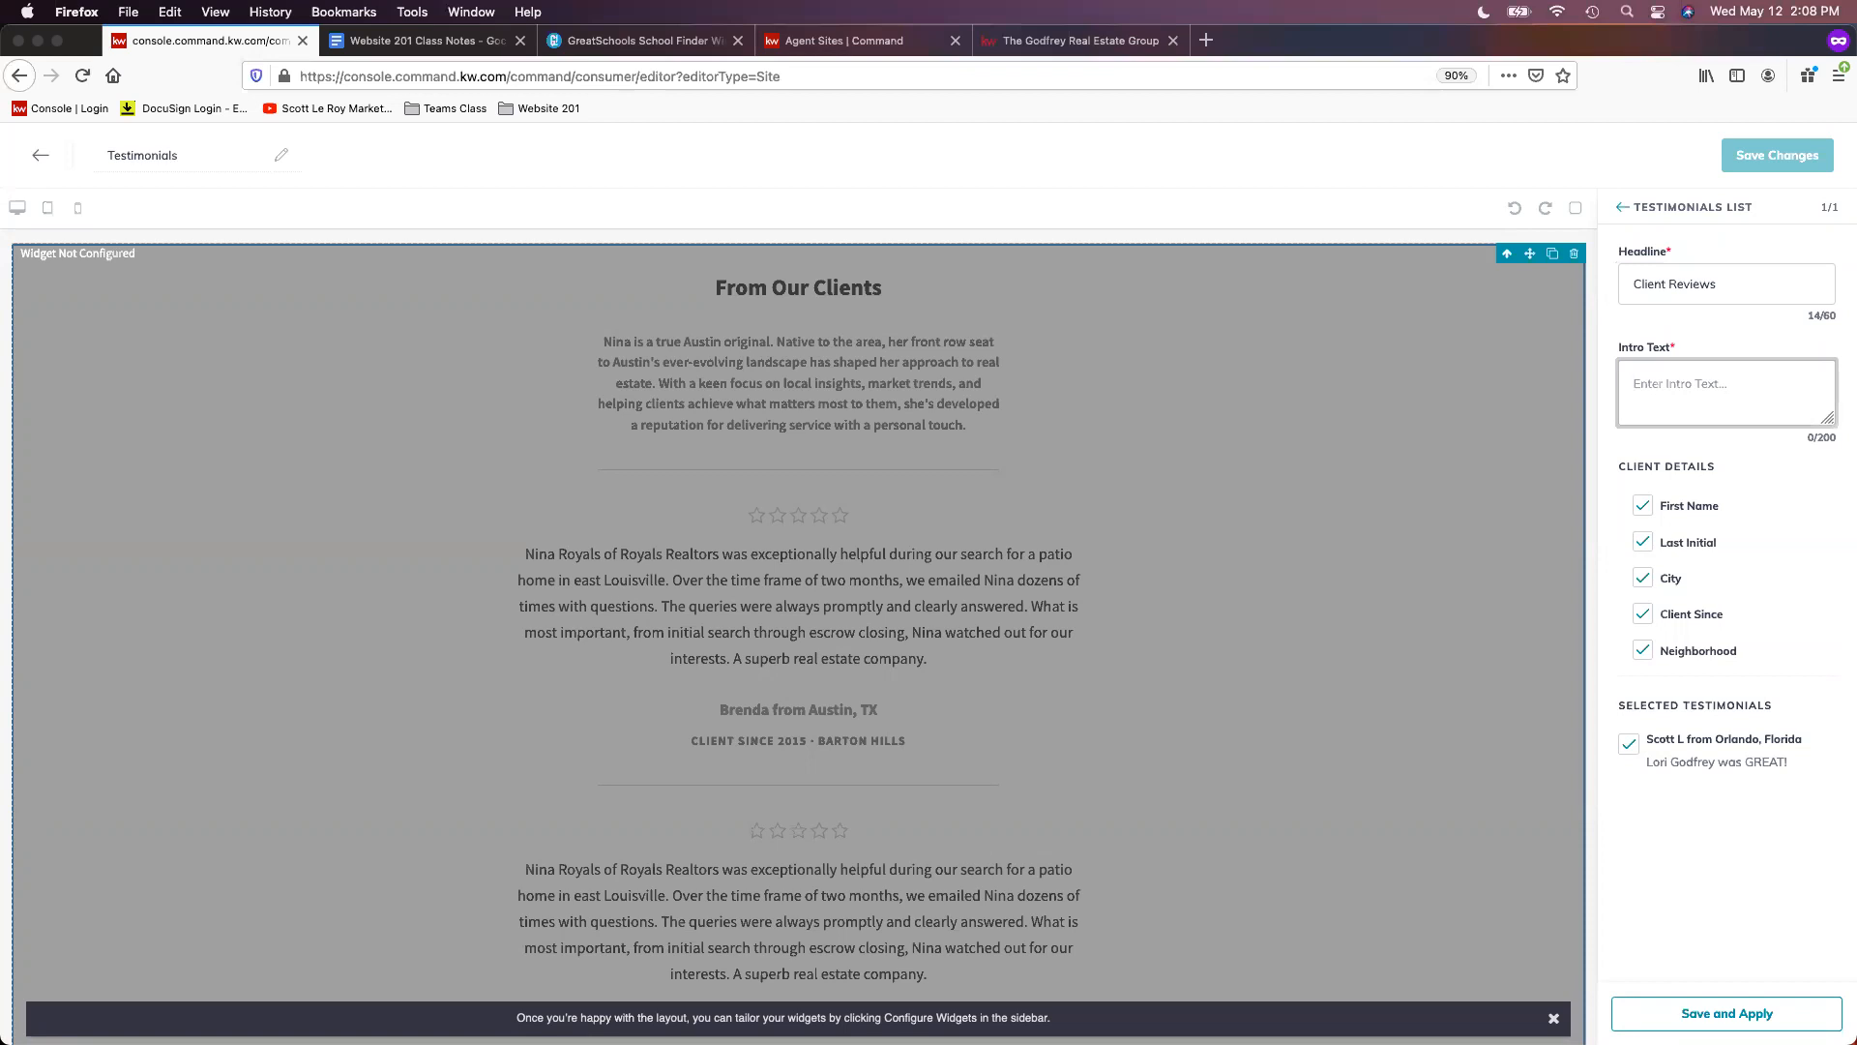
pyautogui.write('See what our clients say!')
pyautogui.click(1741, 1013)
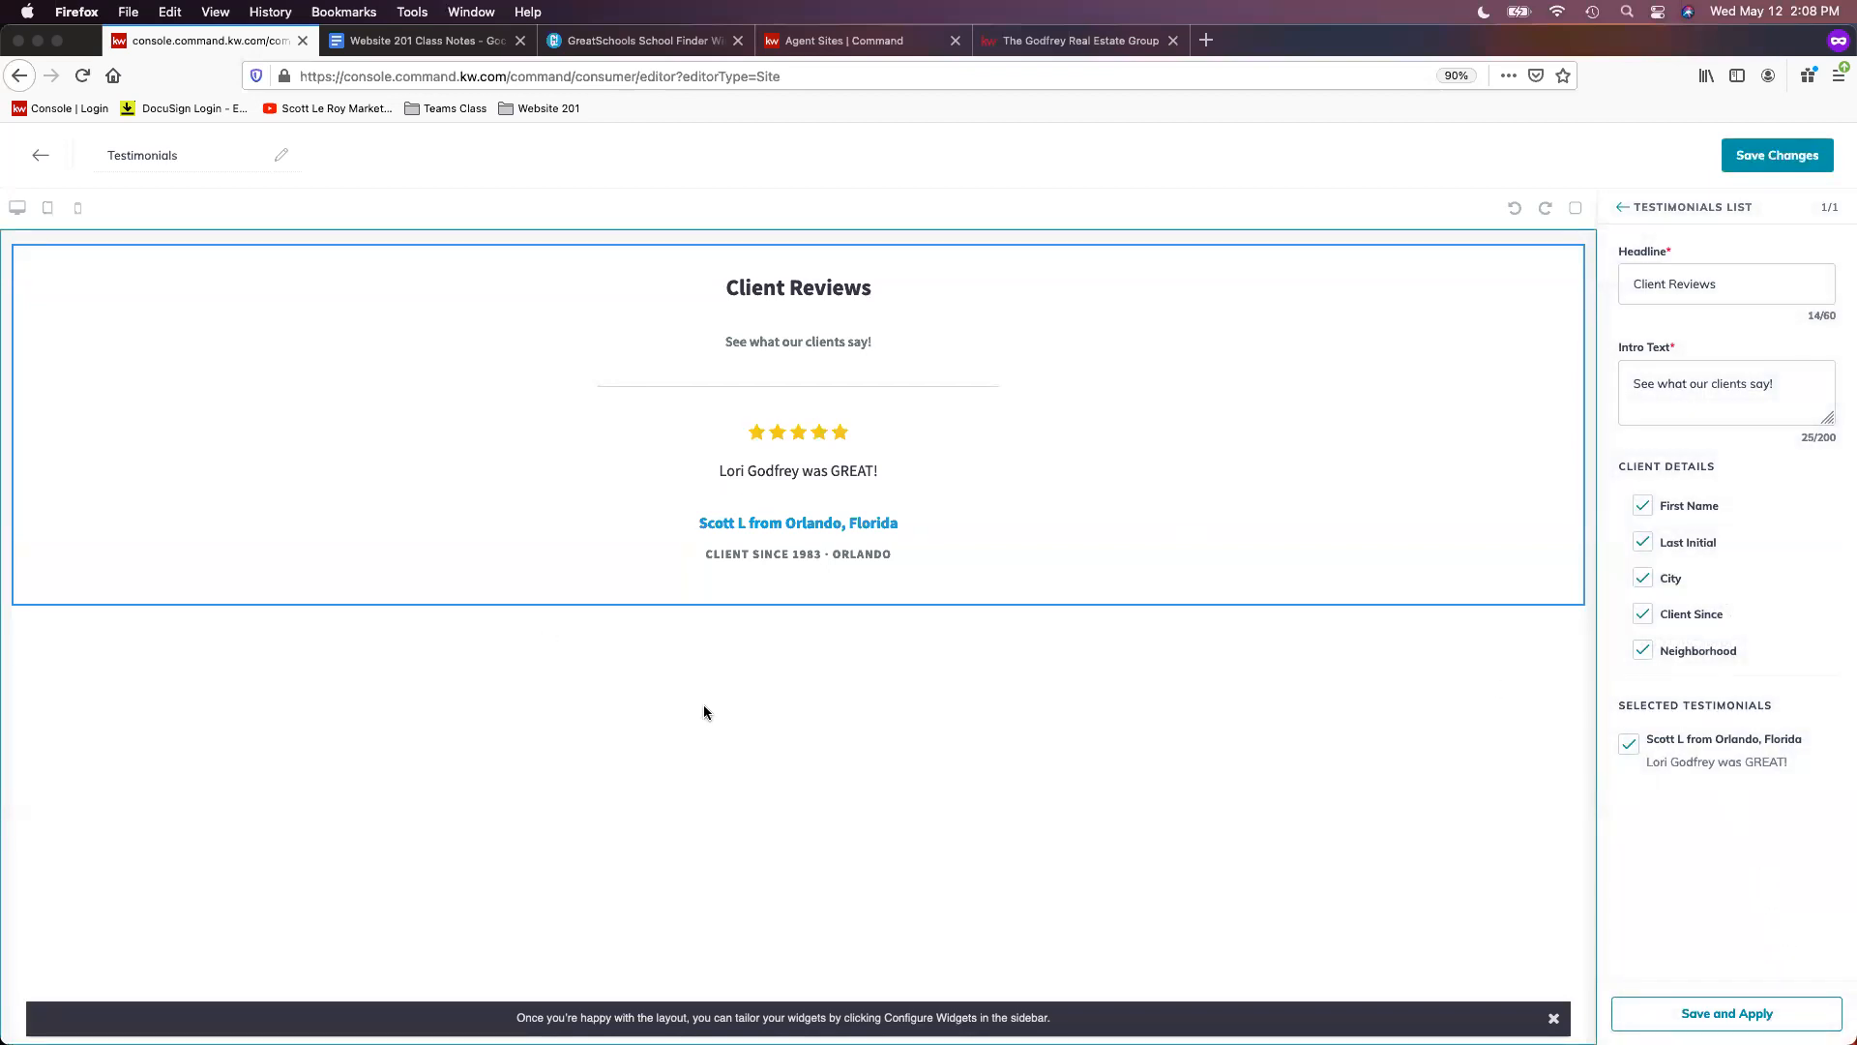
pyautogui.click(1094, 41)
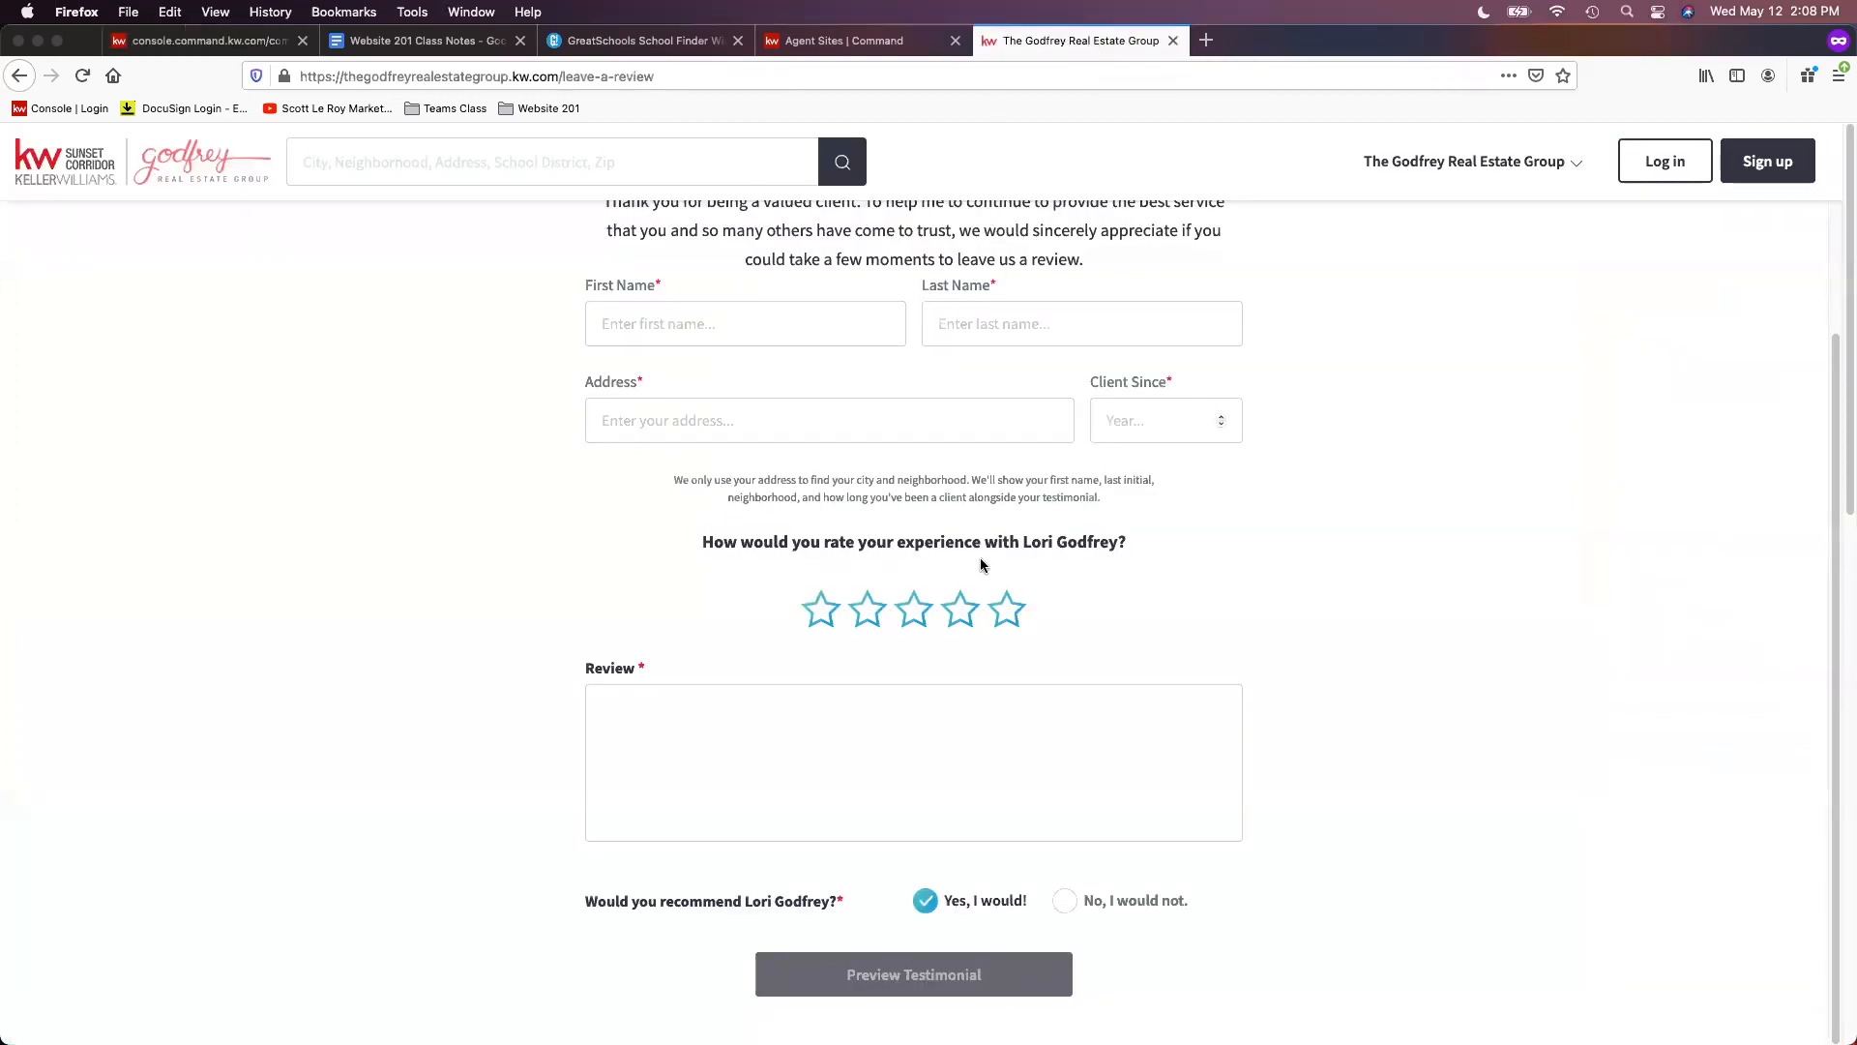
pyautogui.click(166, 44)
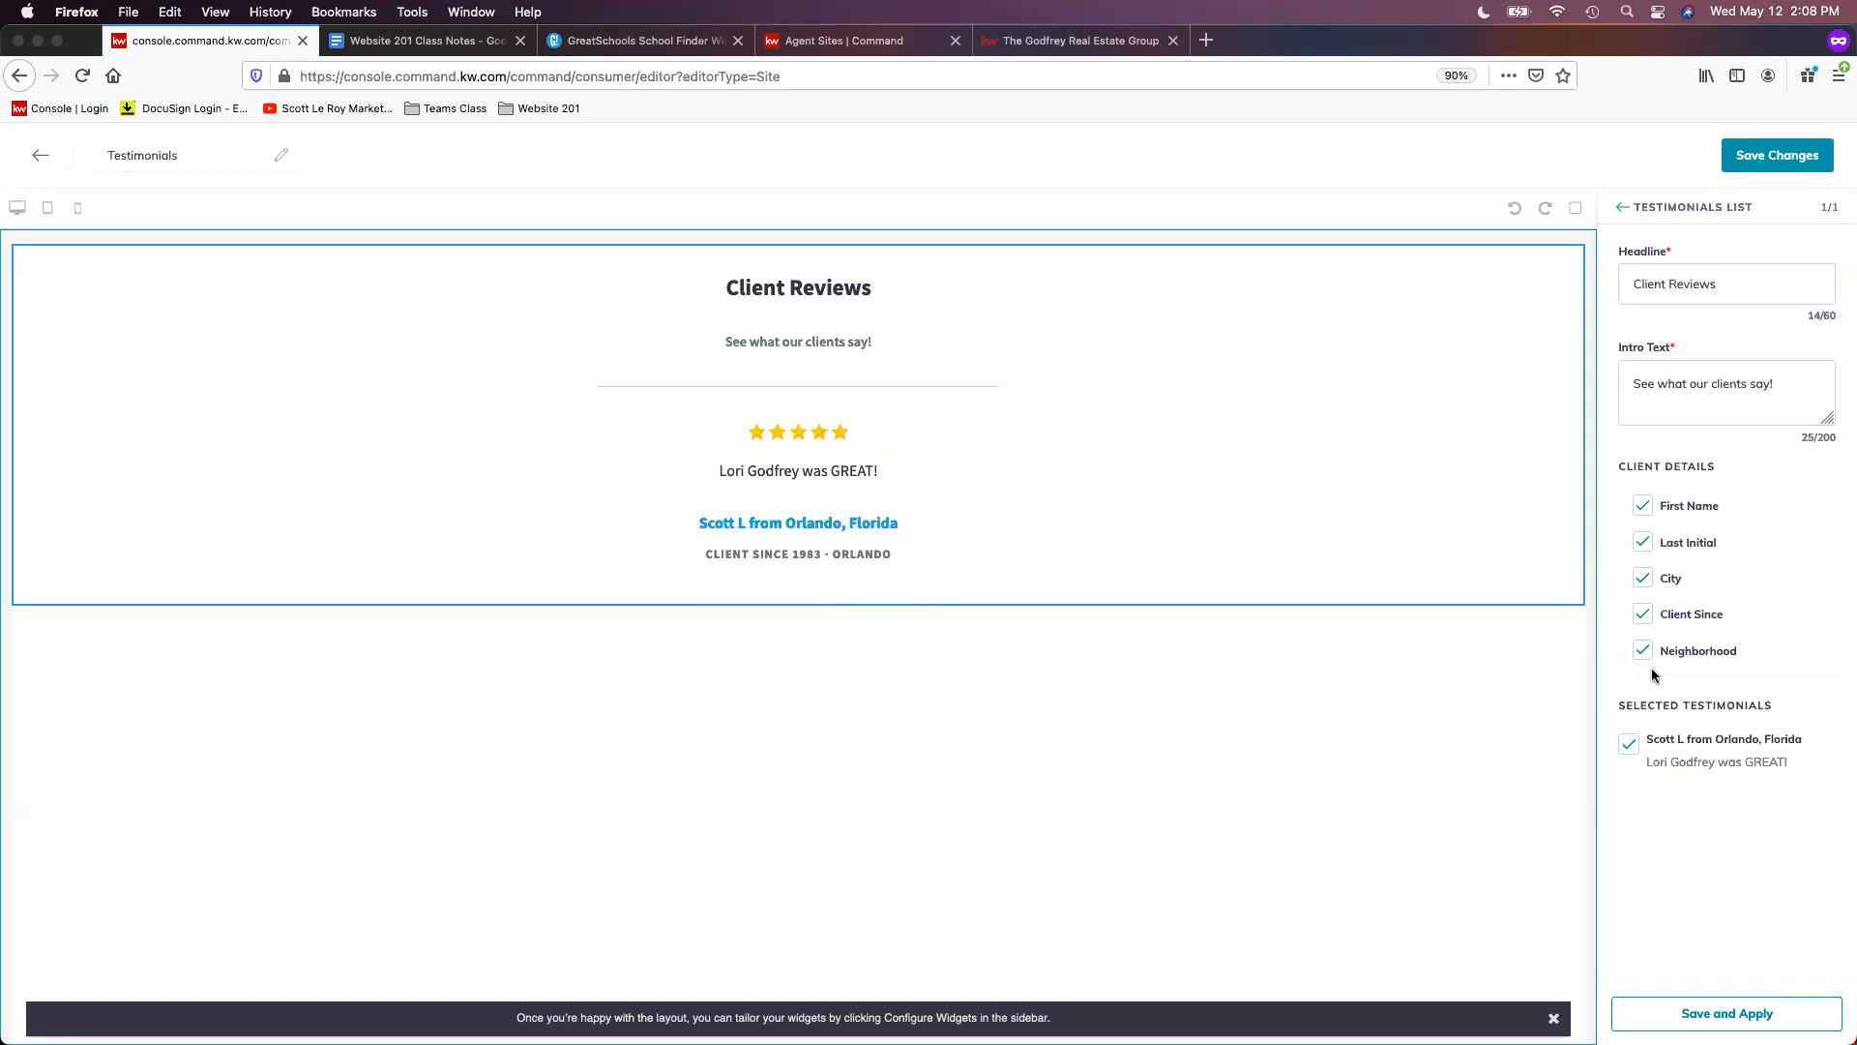
# - Hide Client Since in the testimonial's client details, keeping Last Initial and City, and save the page
pyautogui.click(1646, 544)
pyautogui.click(1644, 615)
pyautogui.click(1643, 580)
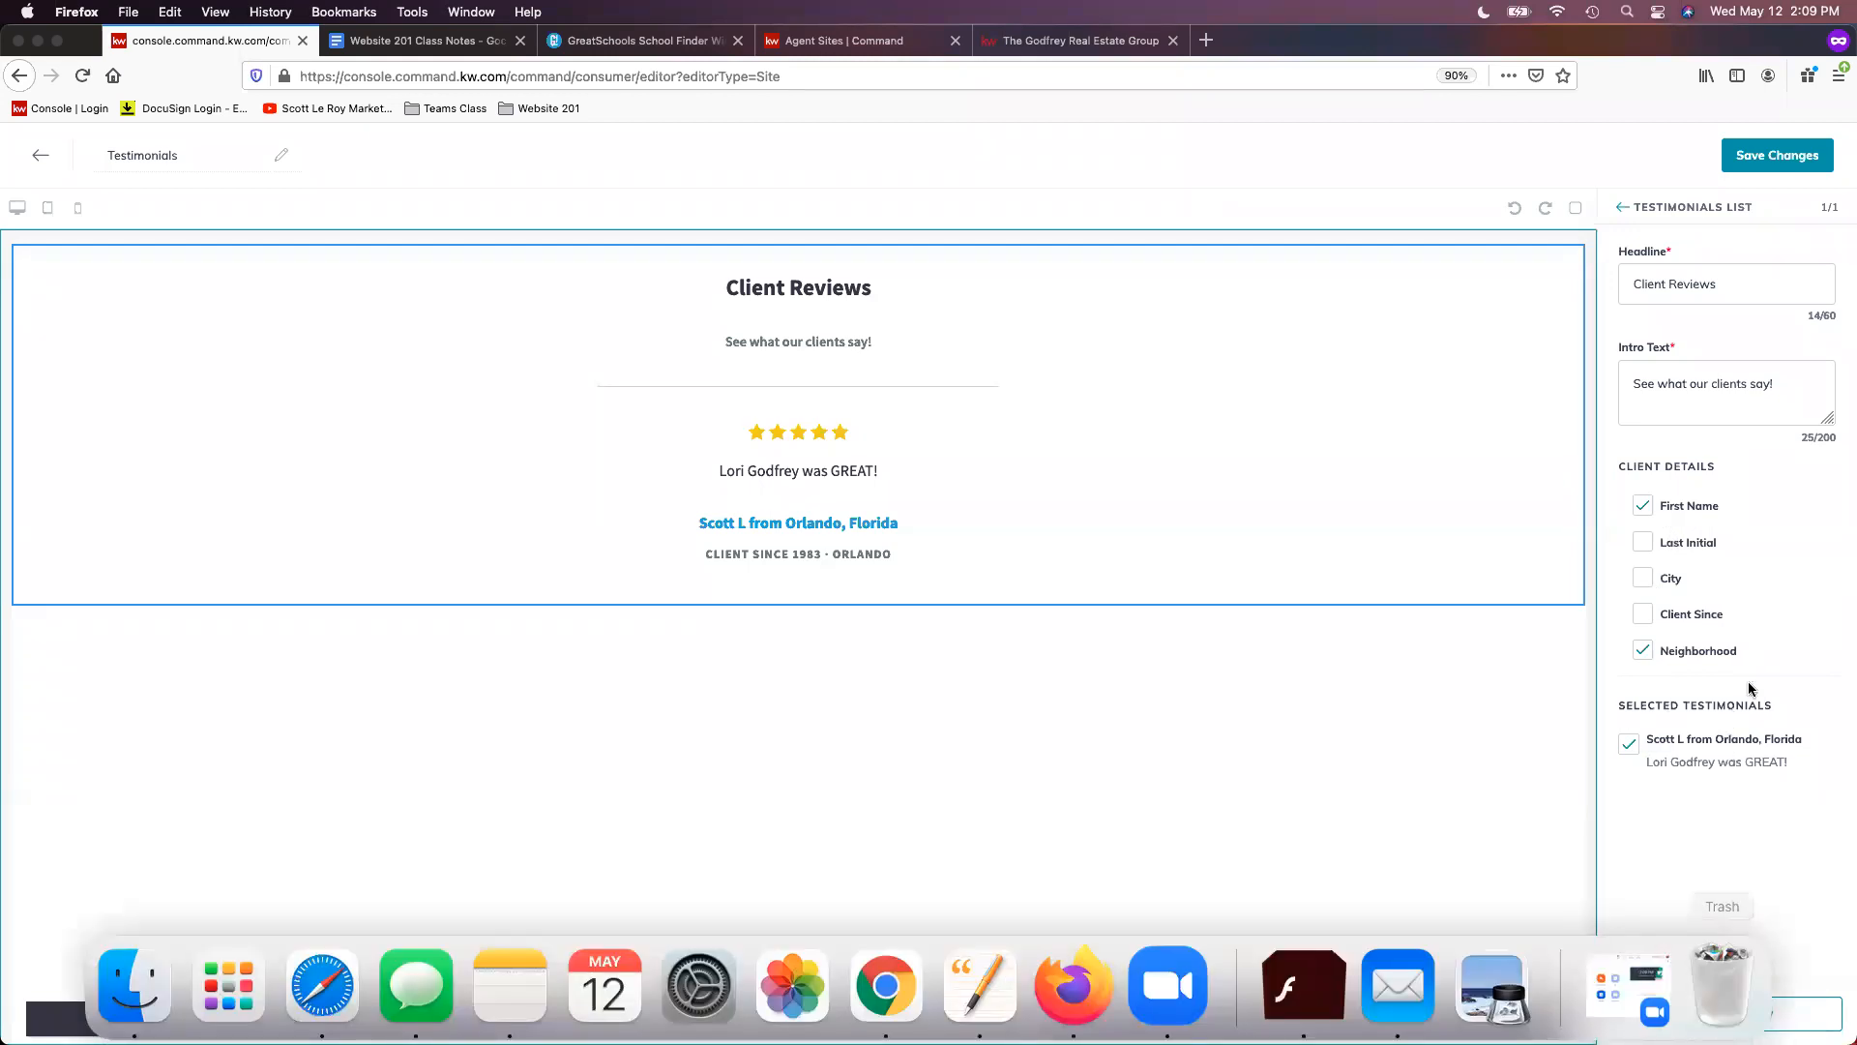
pyautogui.click(1729, 1013)
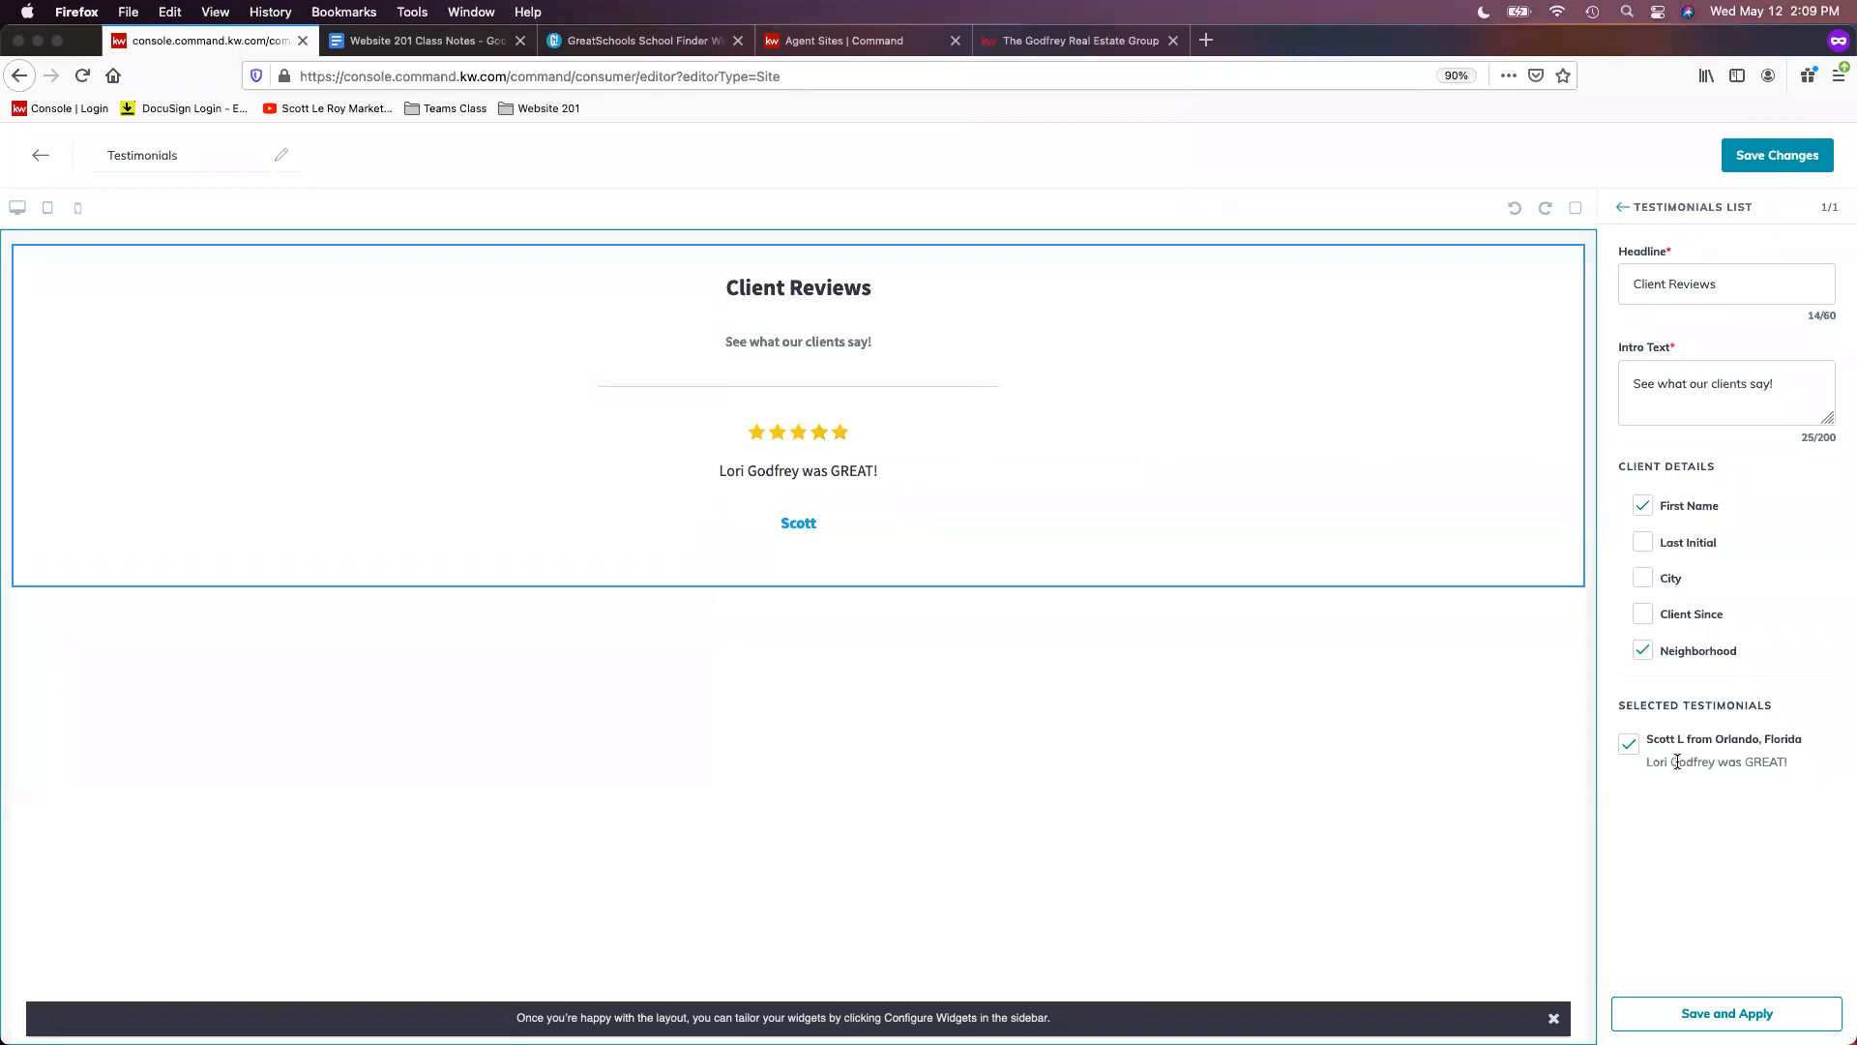
pyautogui.click(1644, 579)
pyautogui.click(1643, 541)
pyautogui.click(1772, 166)
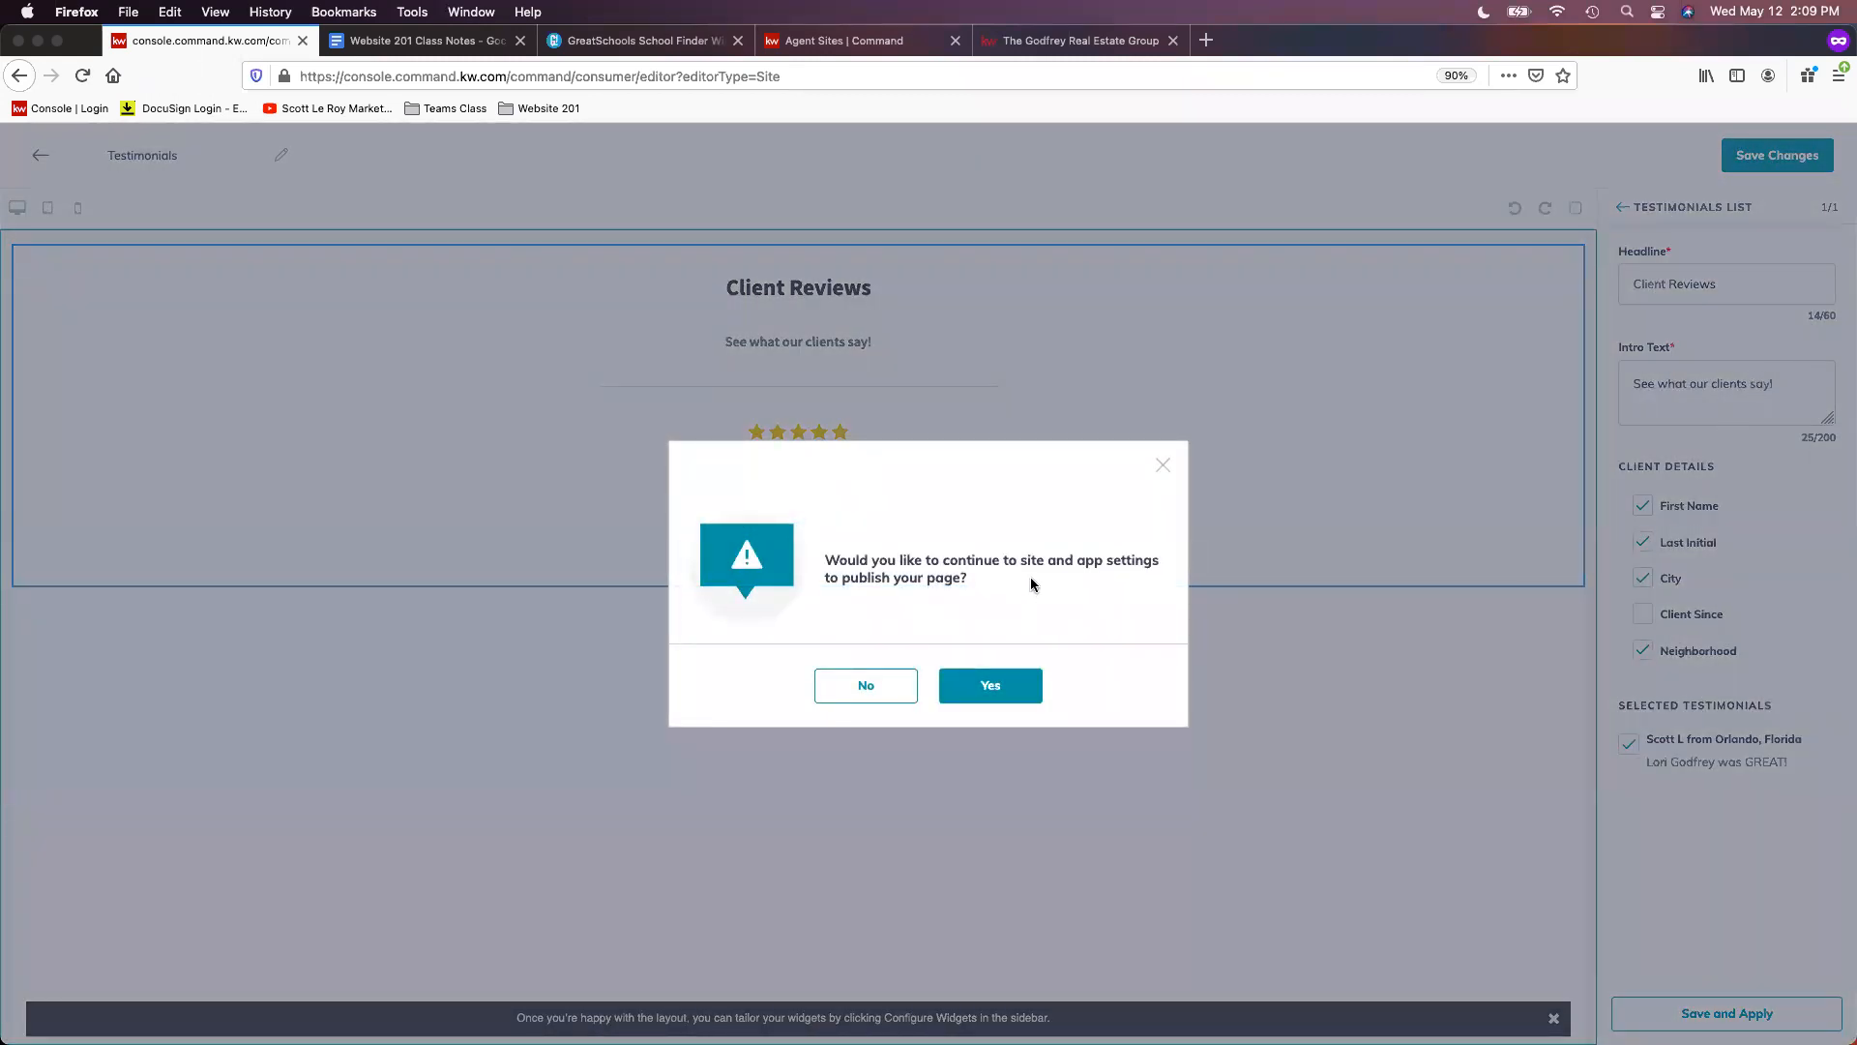
# - Continue on to Site & App Settings to show the Agent Site Pages list
pyautogui.click(1004, 698)
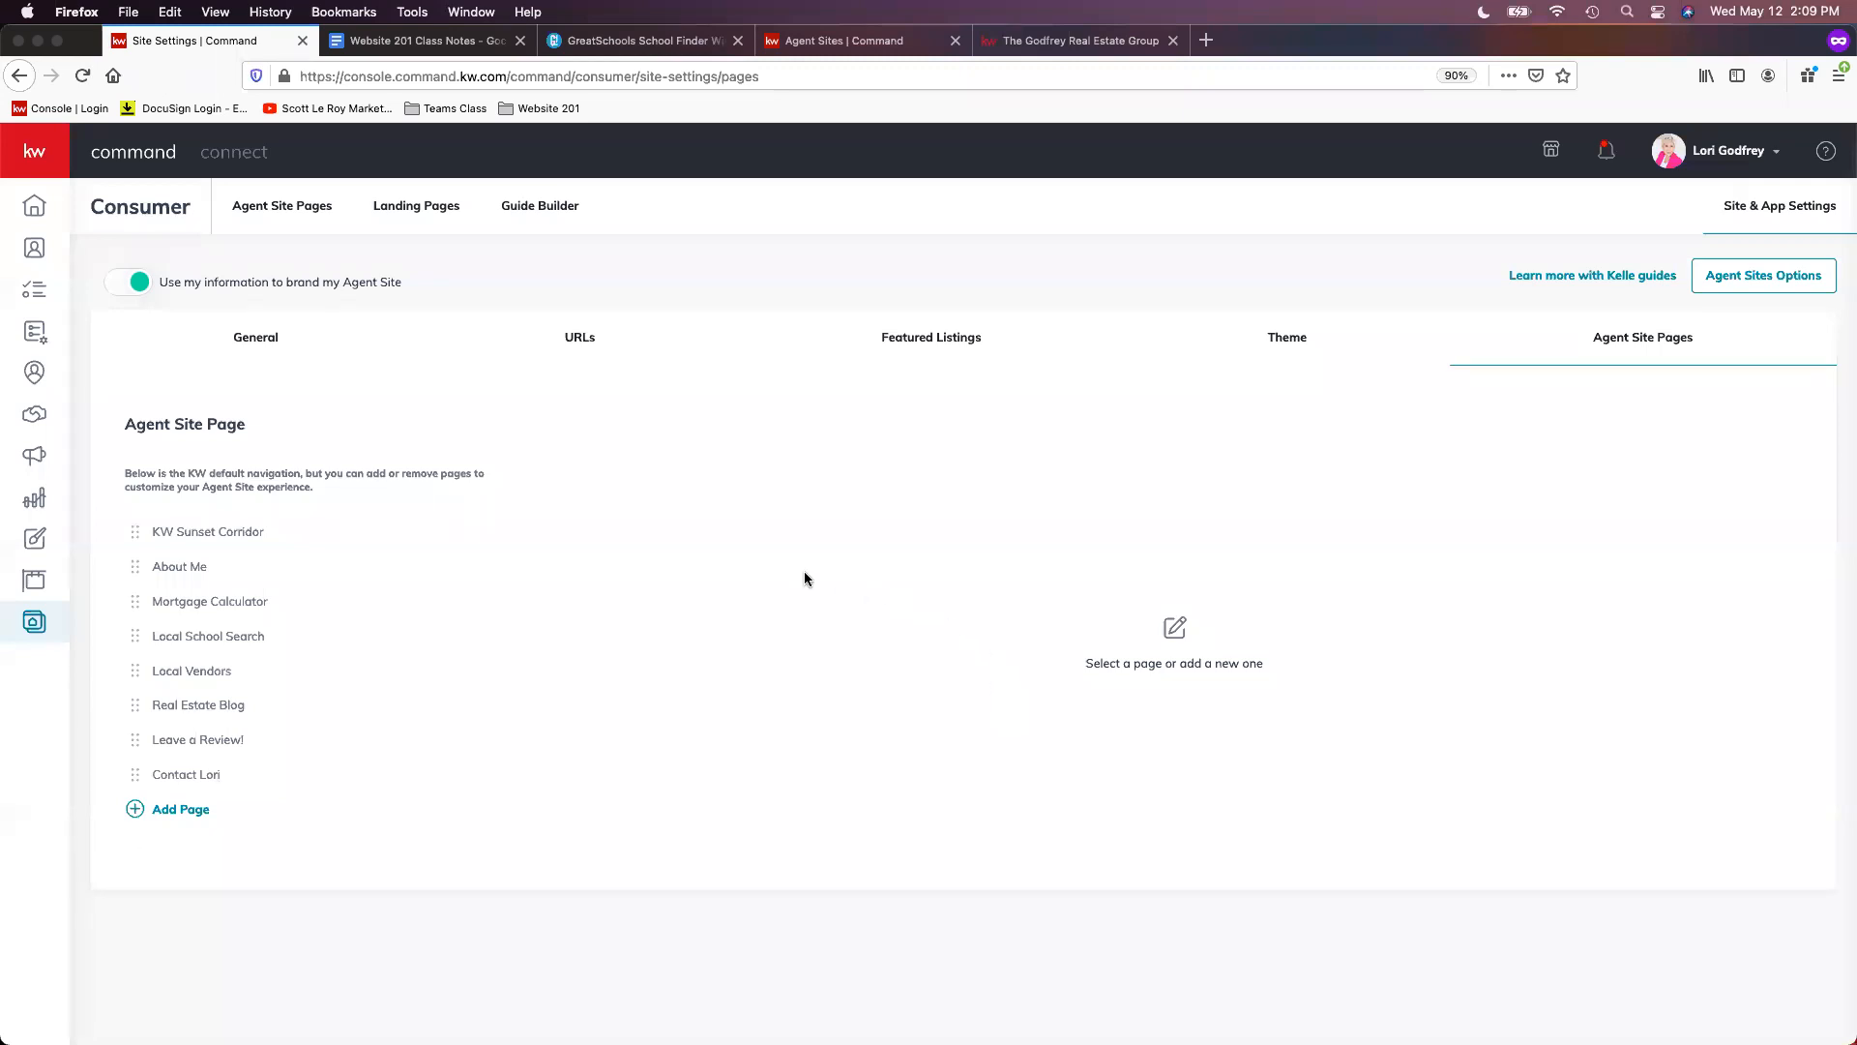
# - Add a Testimonials navigation page titled 'Client Reviews', slug client-reviews, SEO description 'What our clients are saying'
pyautogui.click(185, 811)
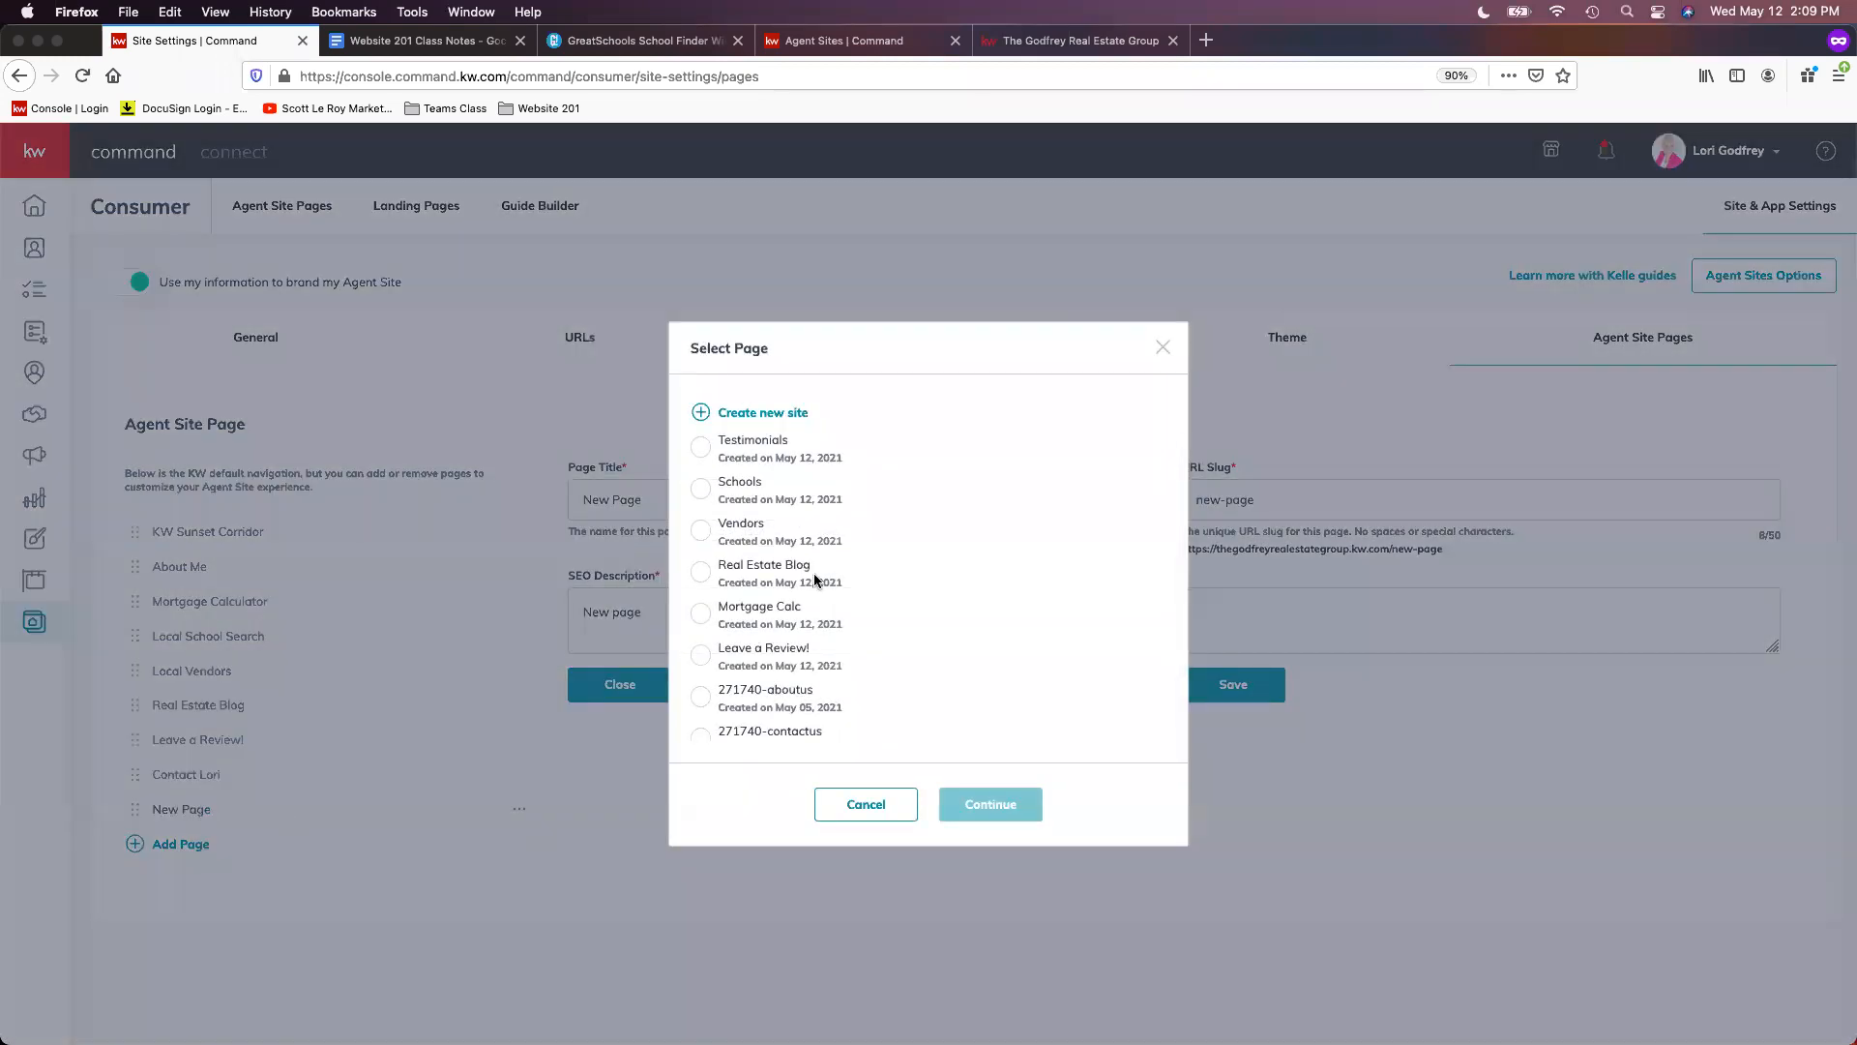
pyautogui.click(722, 453)
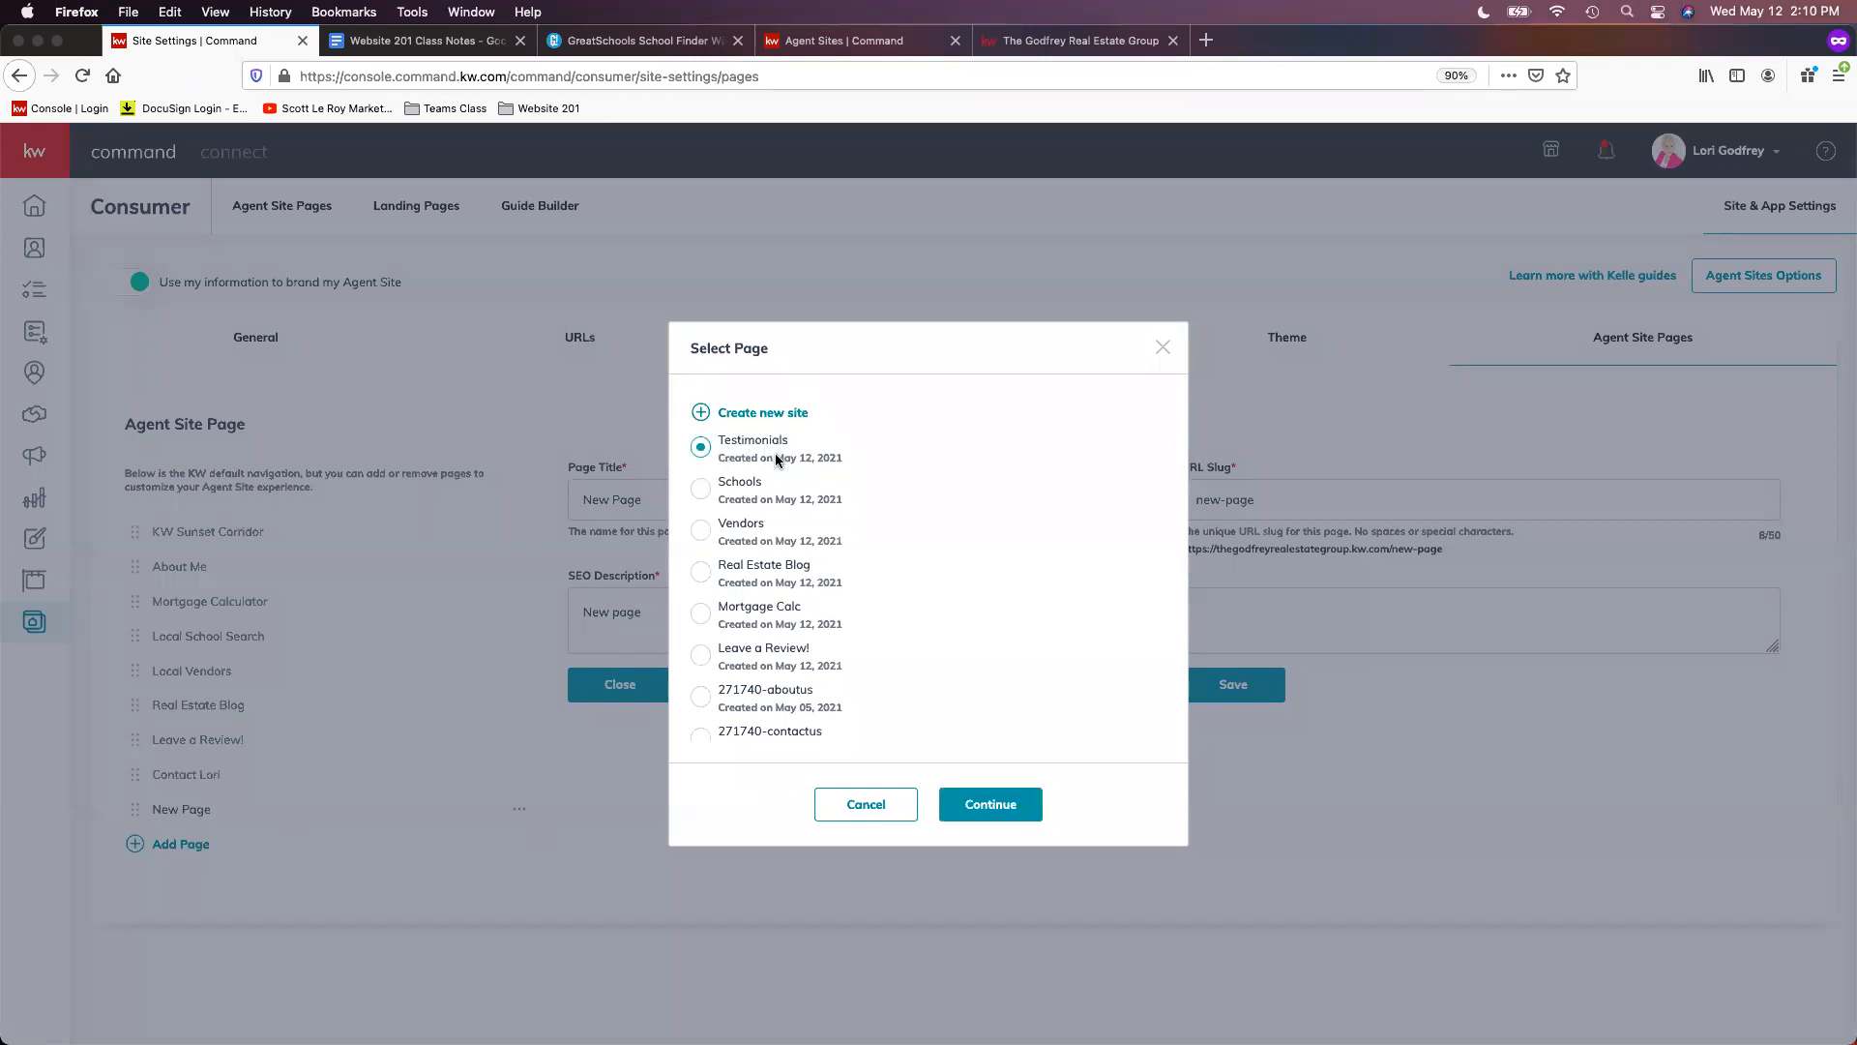
pyautogui.click(997, 810)
pyautogui.tripleClick(673, 491)
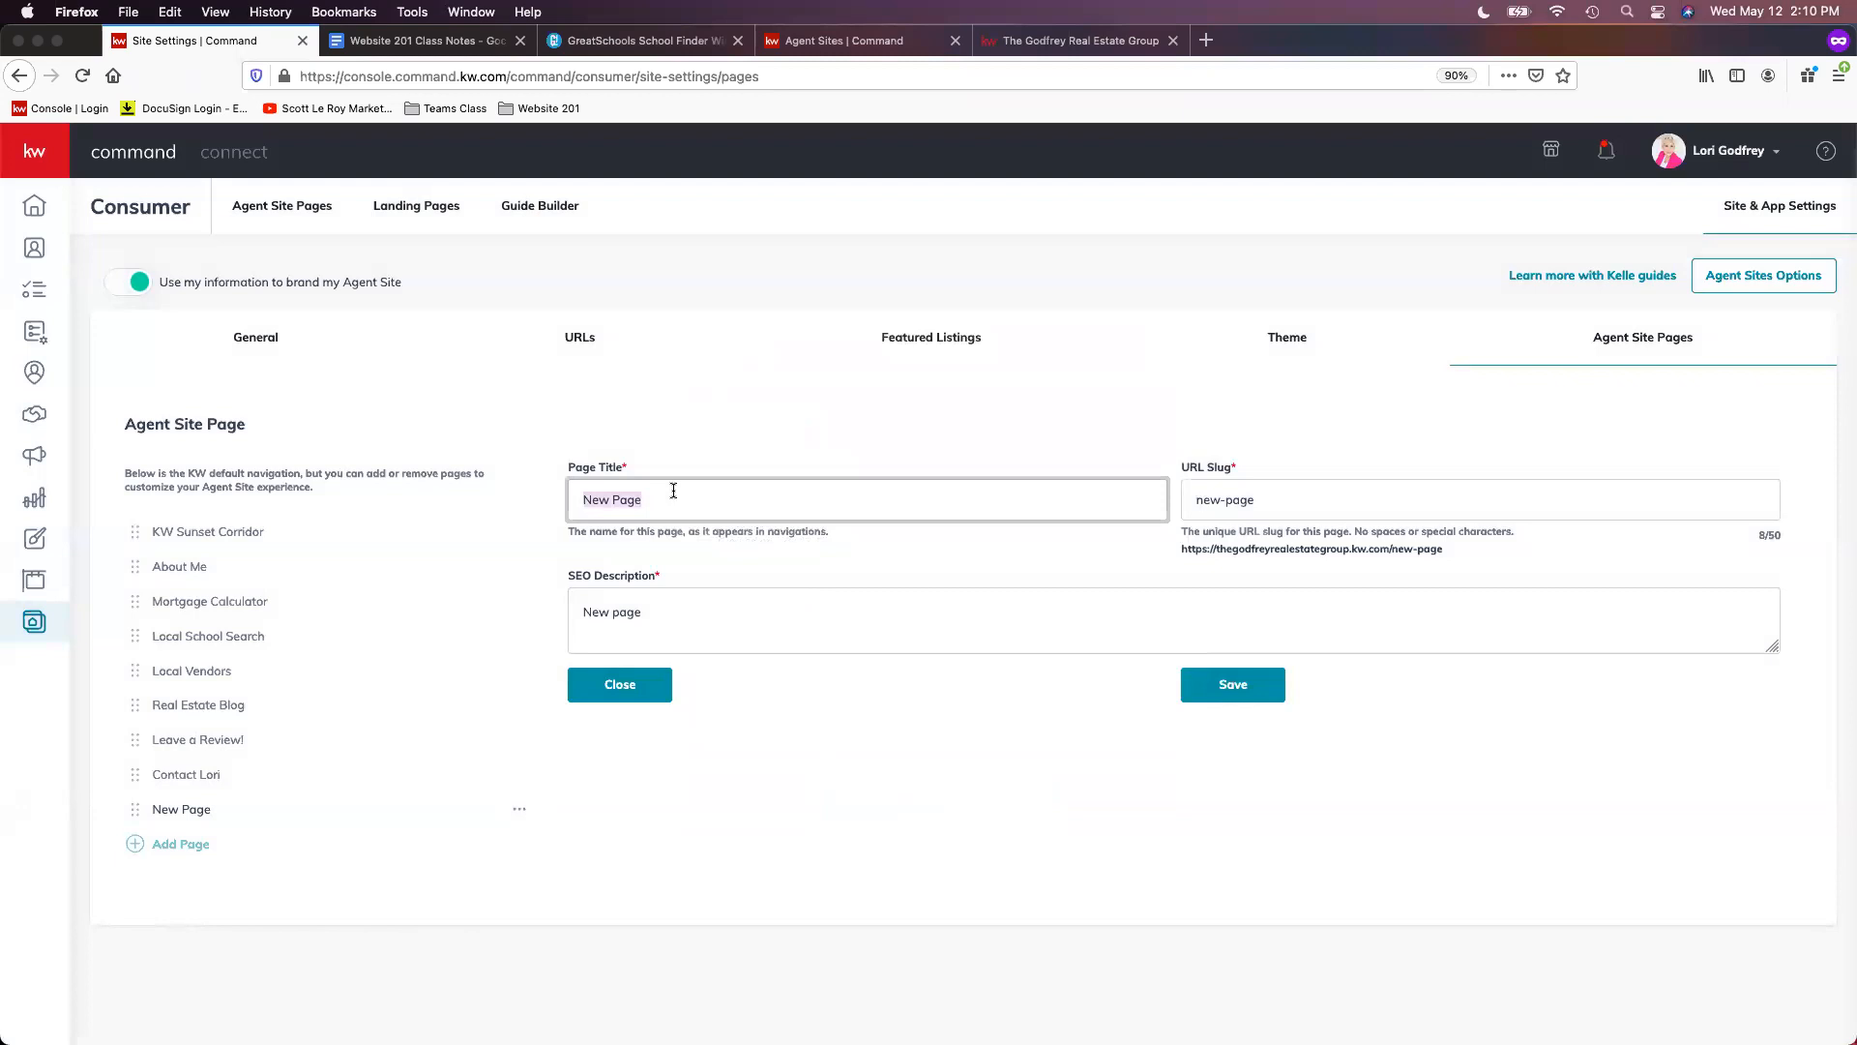
pyautogui.write('Client Reviews')
pyautogui.press('Tab')
pyautogui.write('clie')
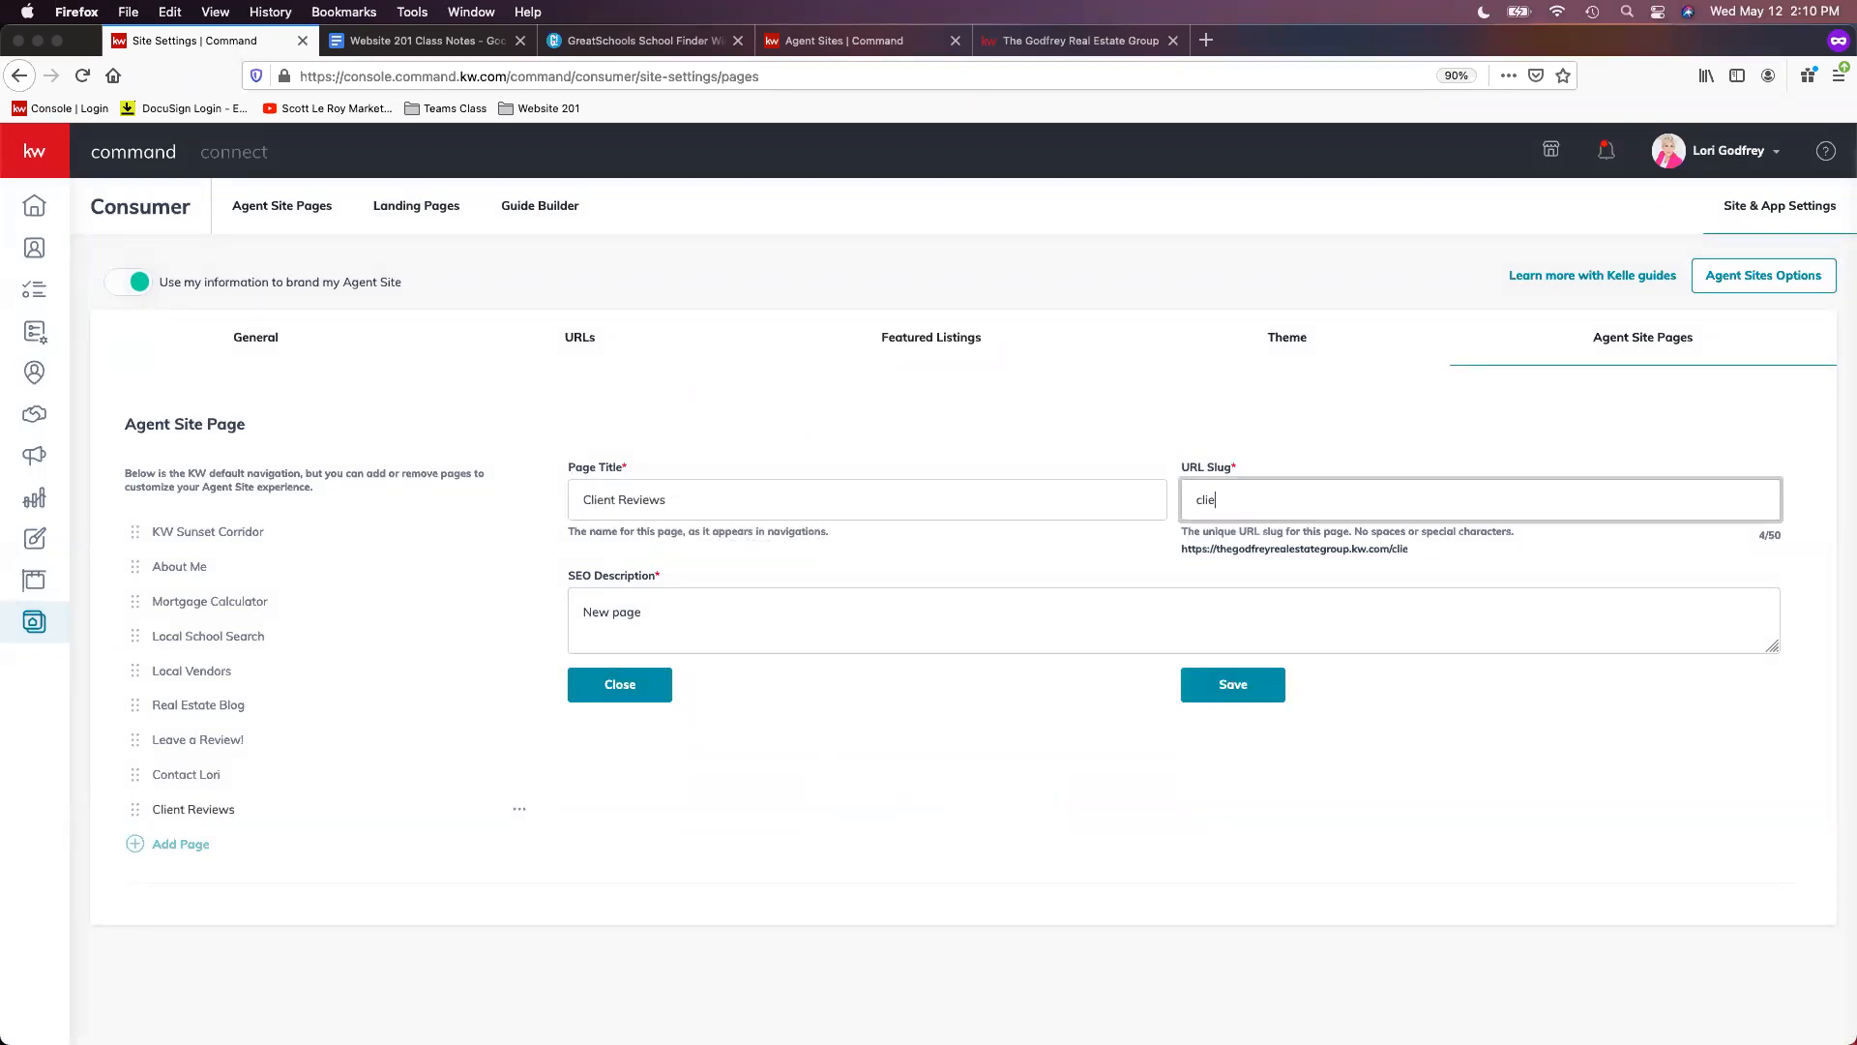
pyautogui.write('nt-reviews')
pyautogui.press('Tab')
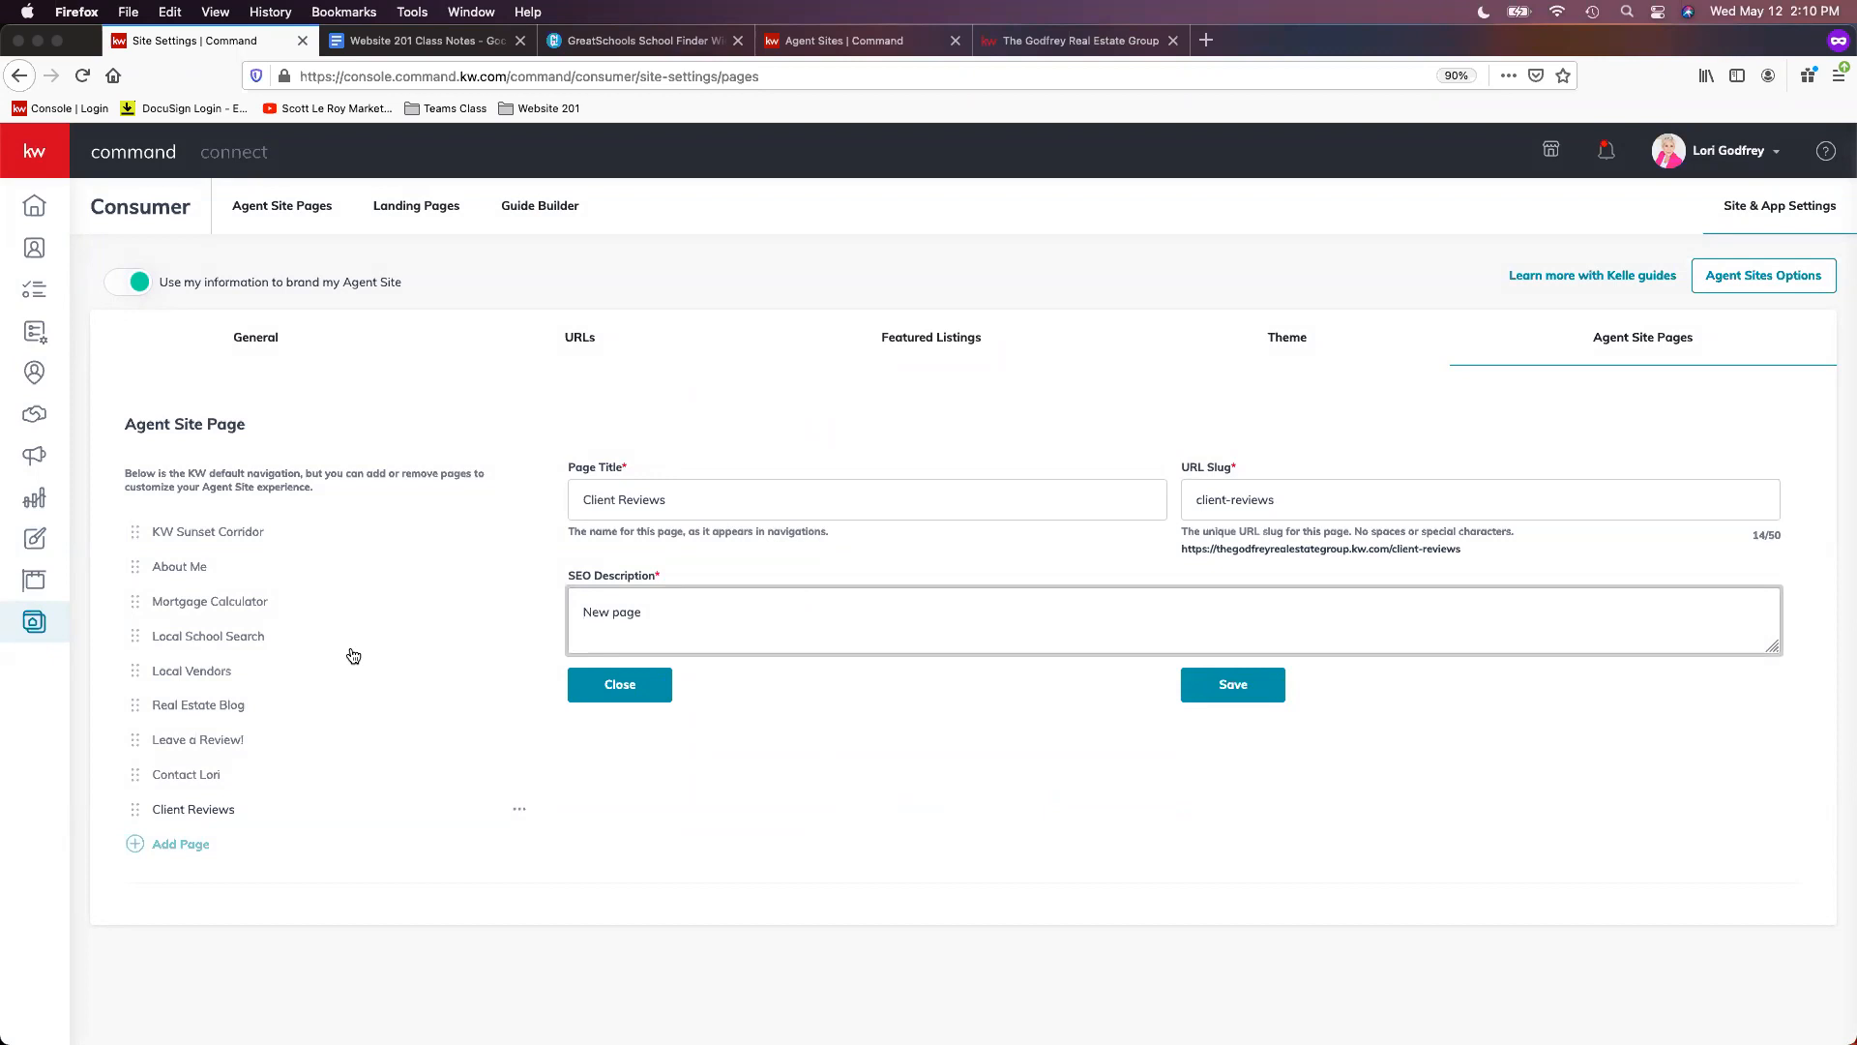
pyautogui.tripleClick(732, 607)
pyautogui.write('What our clients are saying')
pyautogui.click(1090, 777)
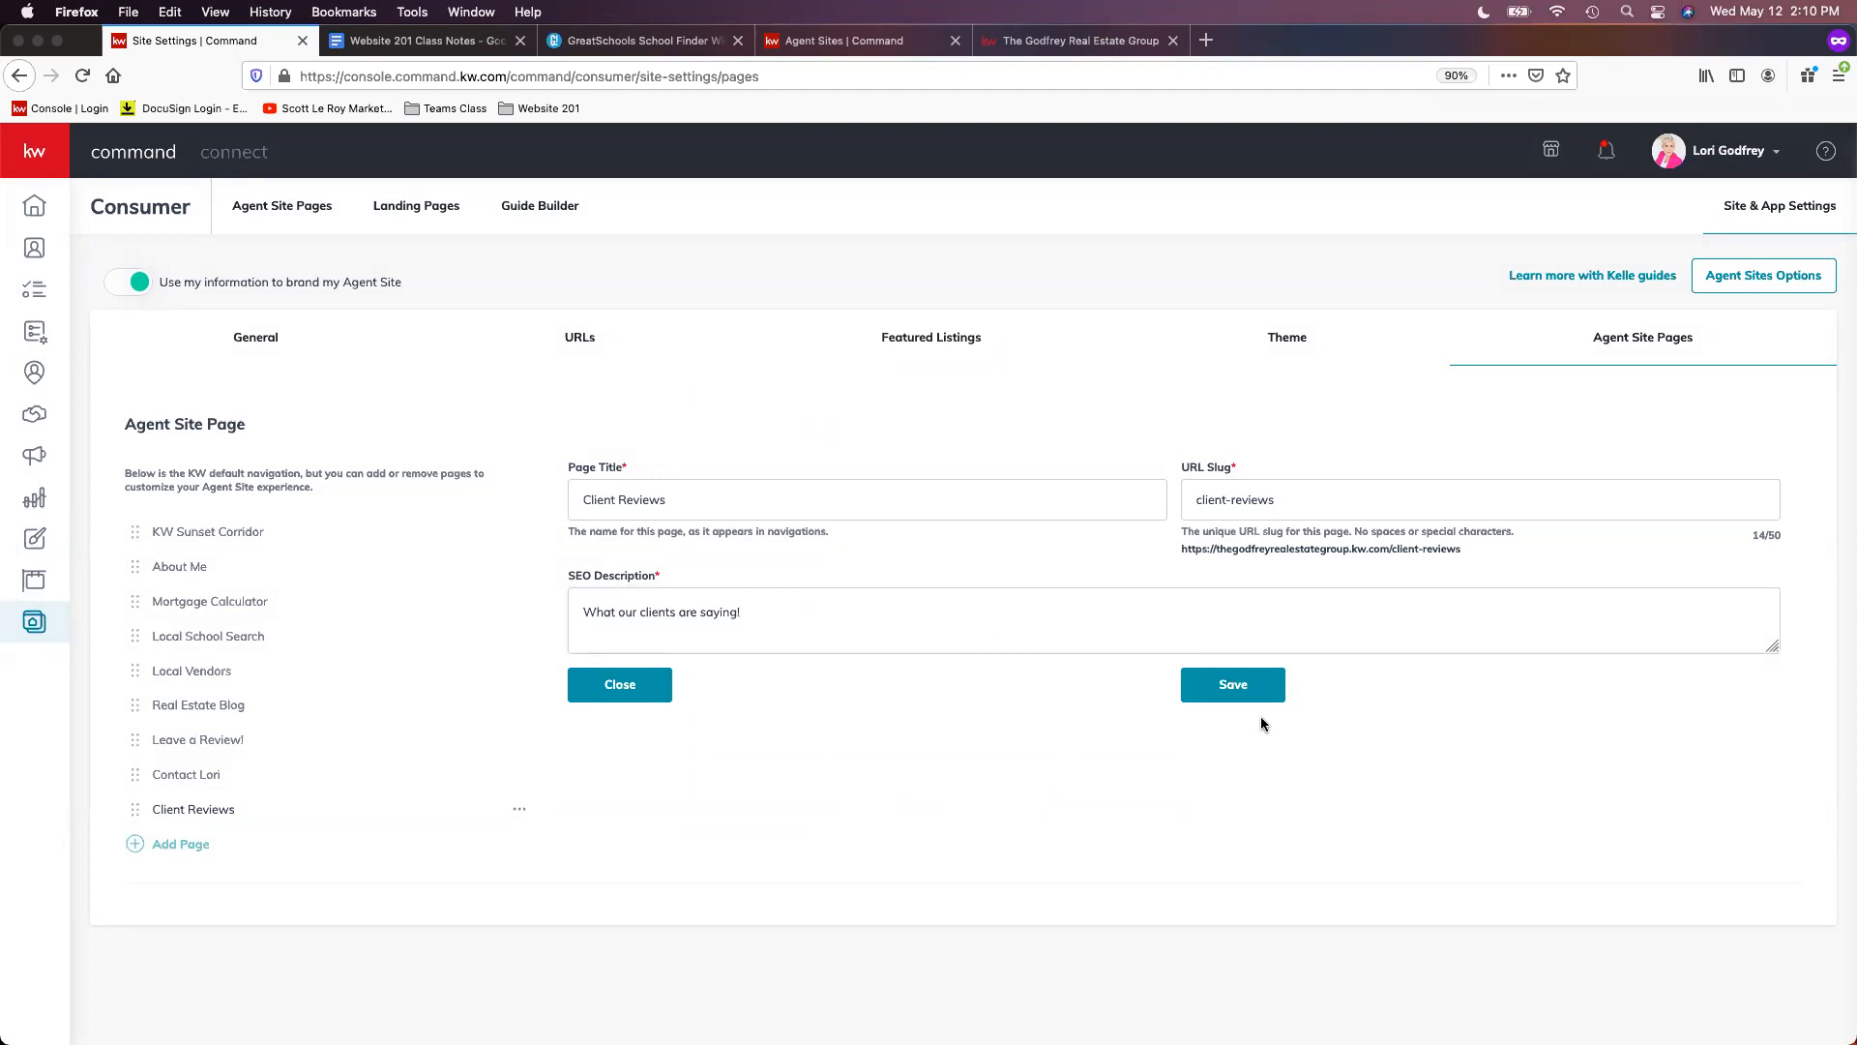
pyautogui.click(1248, 694)
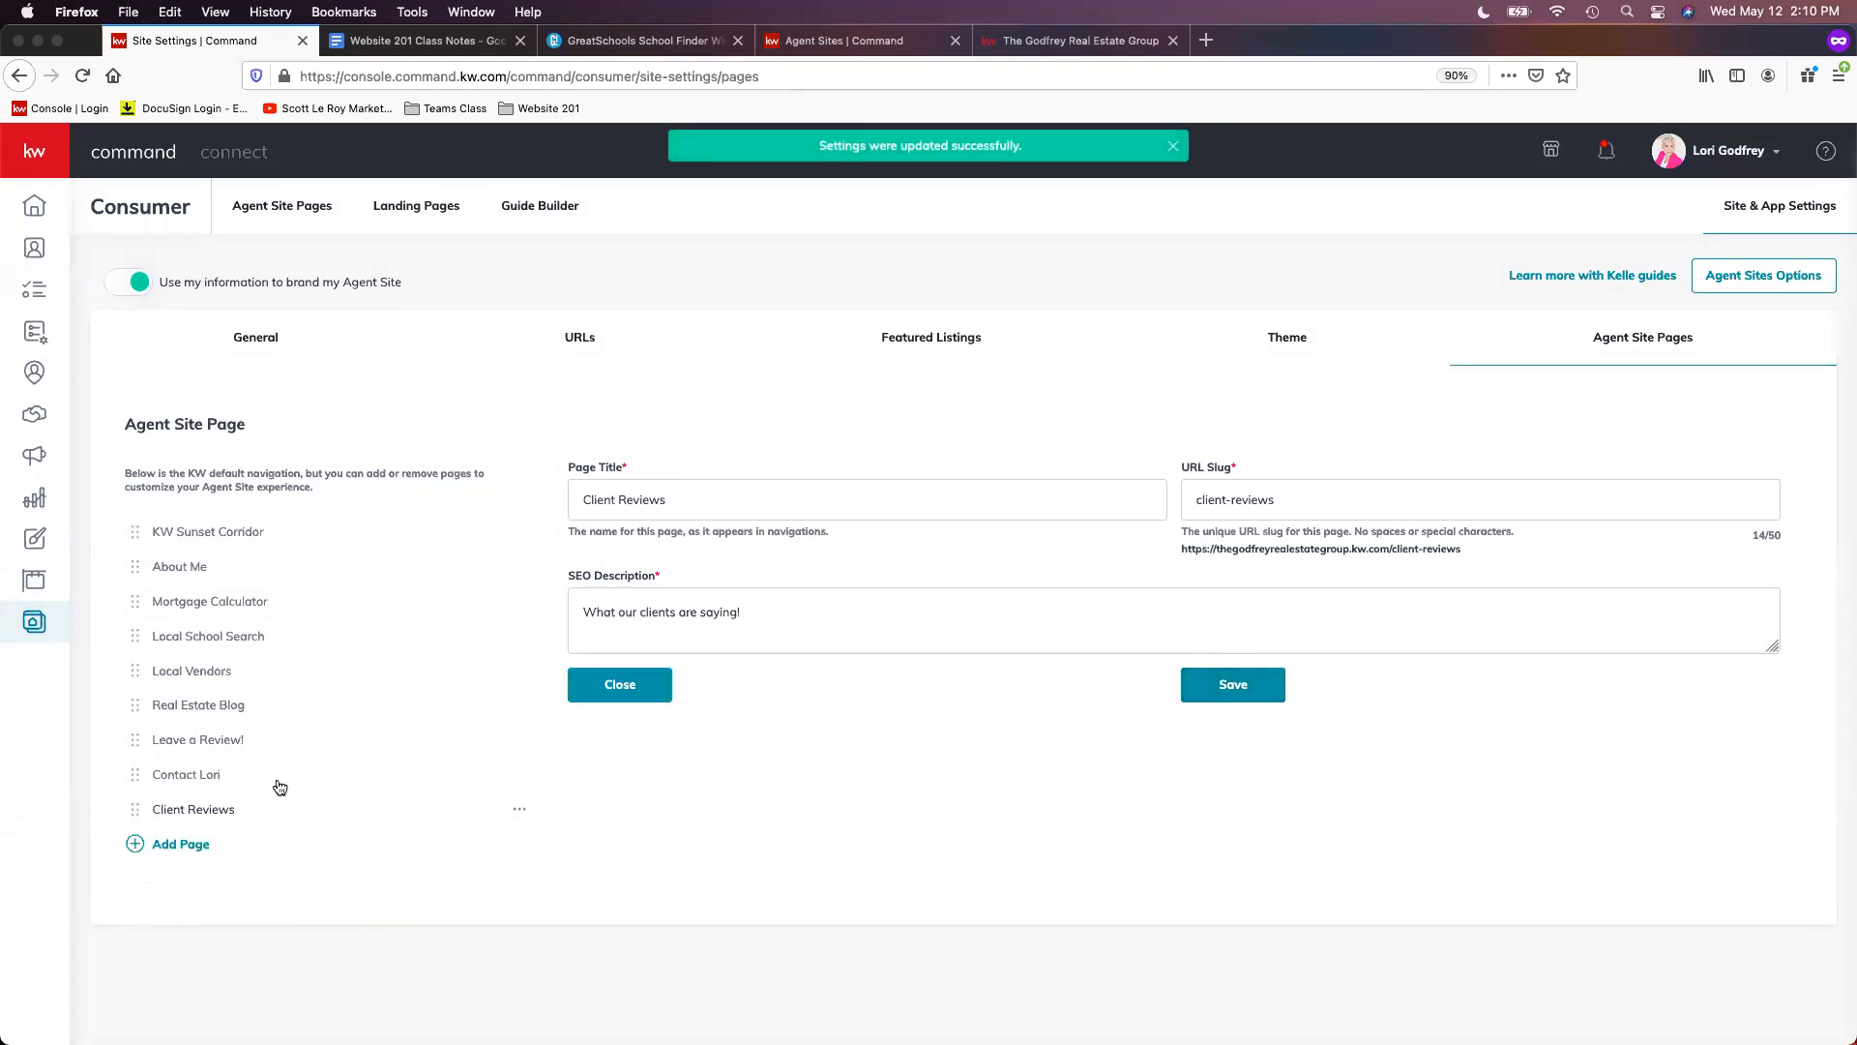
# - Move Client Reviews above Leave a Review! in the navigation, save the order, and view the live site
pyautogui.moveTo(135, 810); pyautogui.dragTo(143, 745)
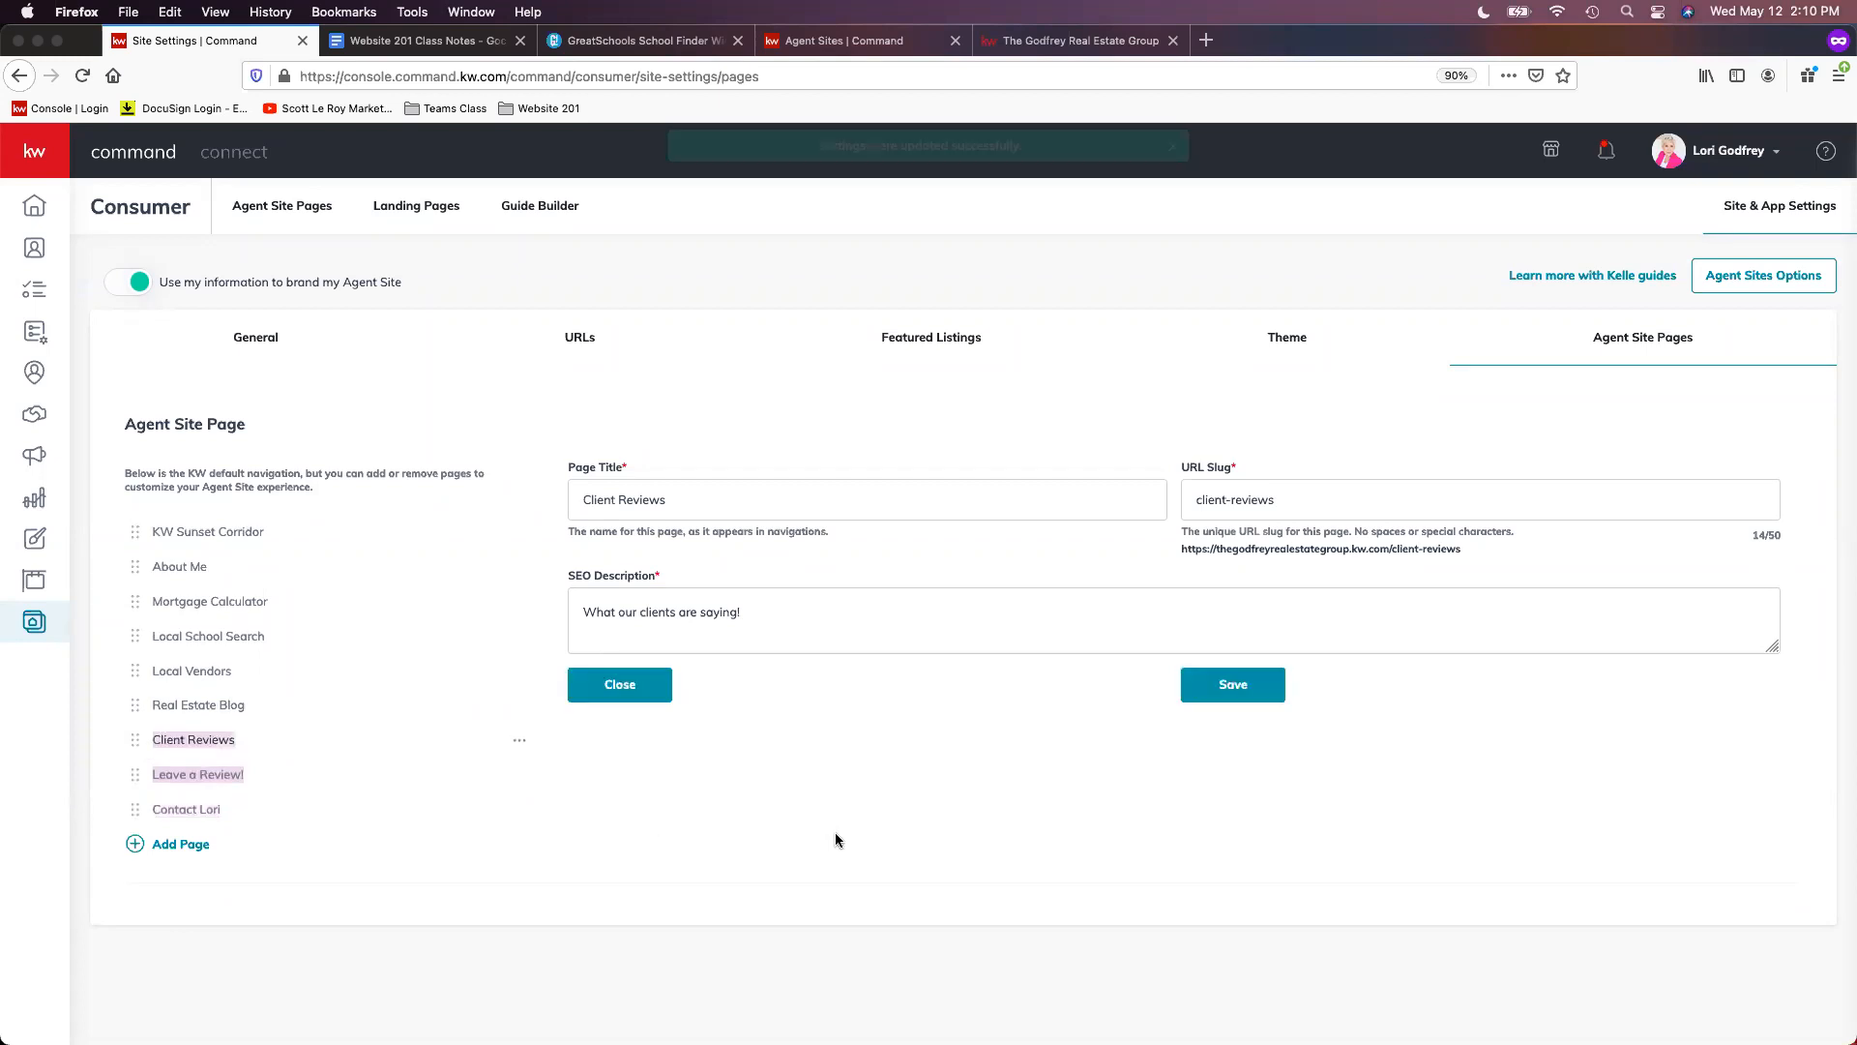
pyautogui.click(1239, 684)
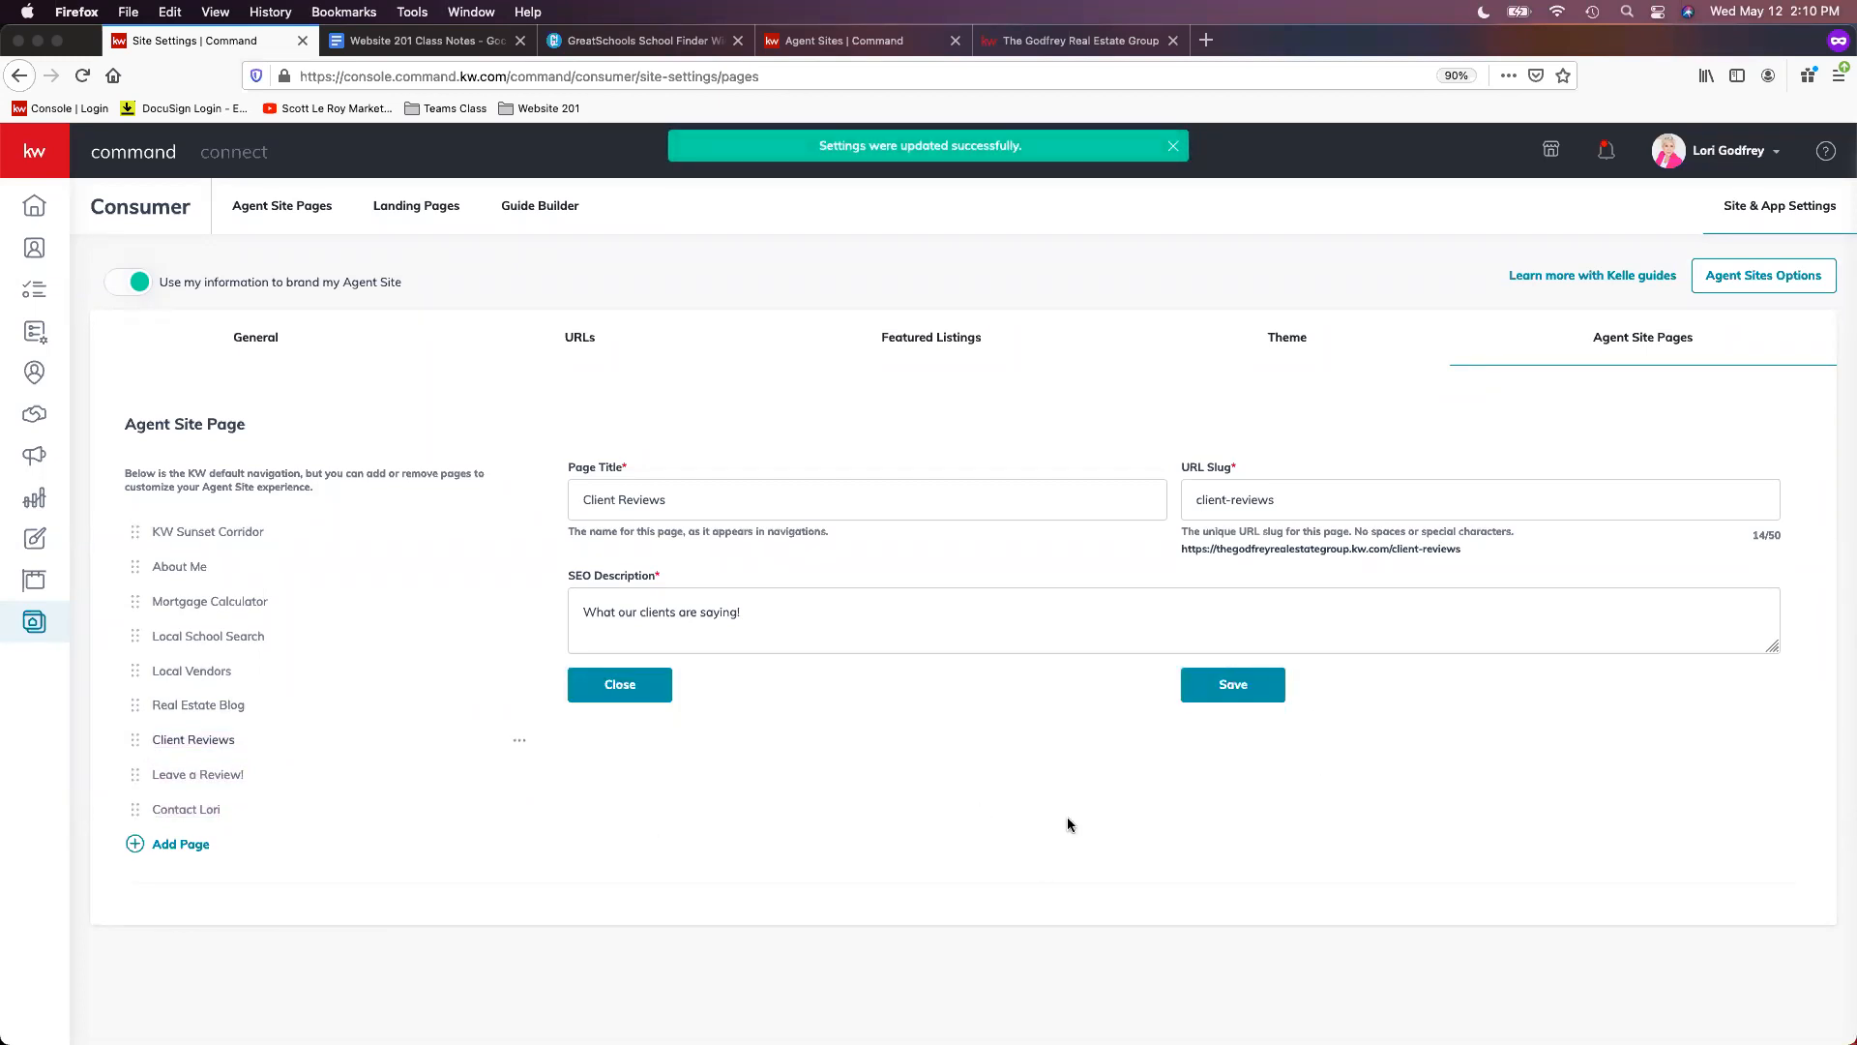
pyautogui.click(1069, 41)
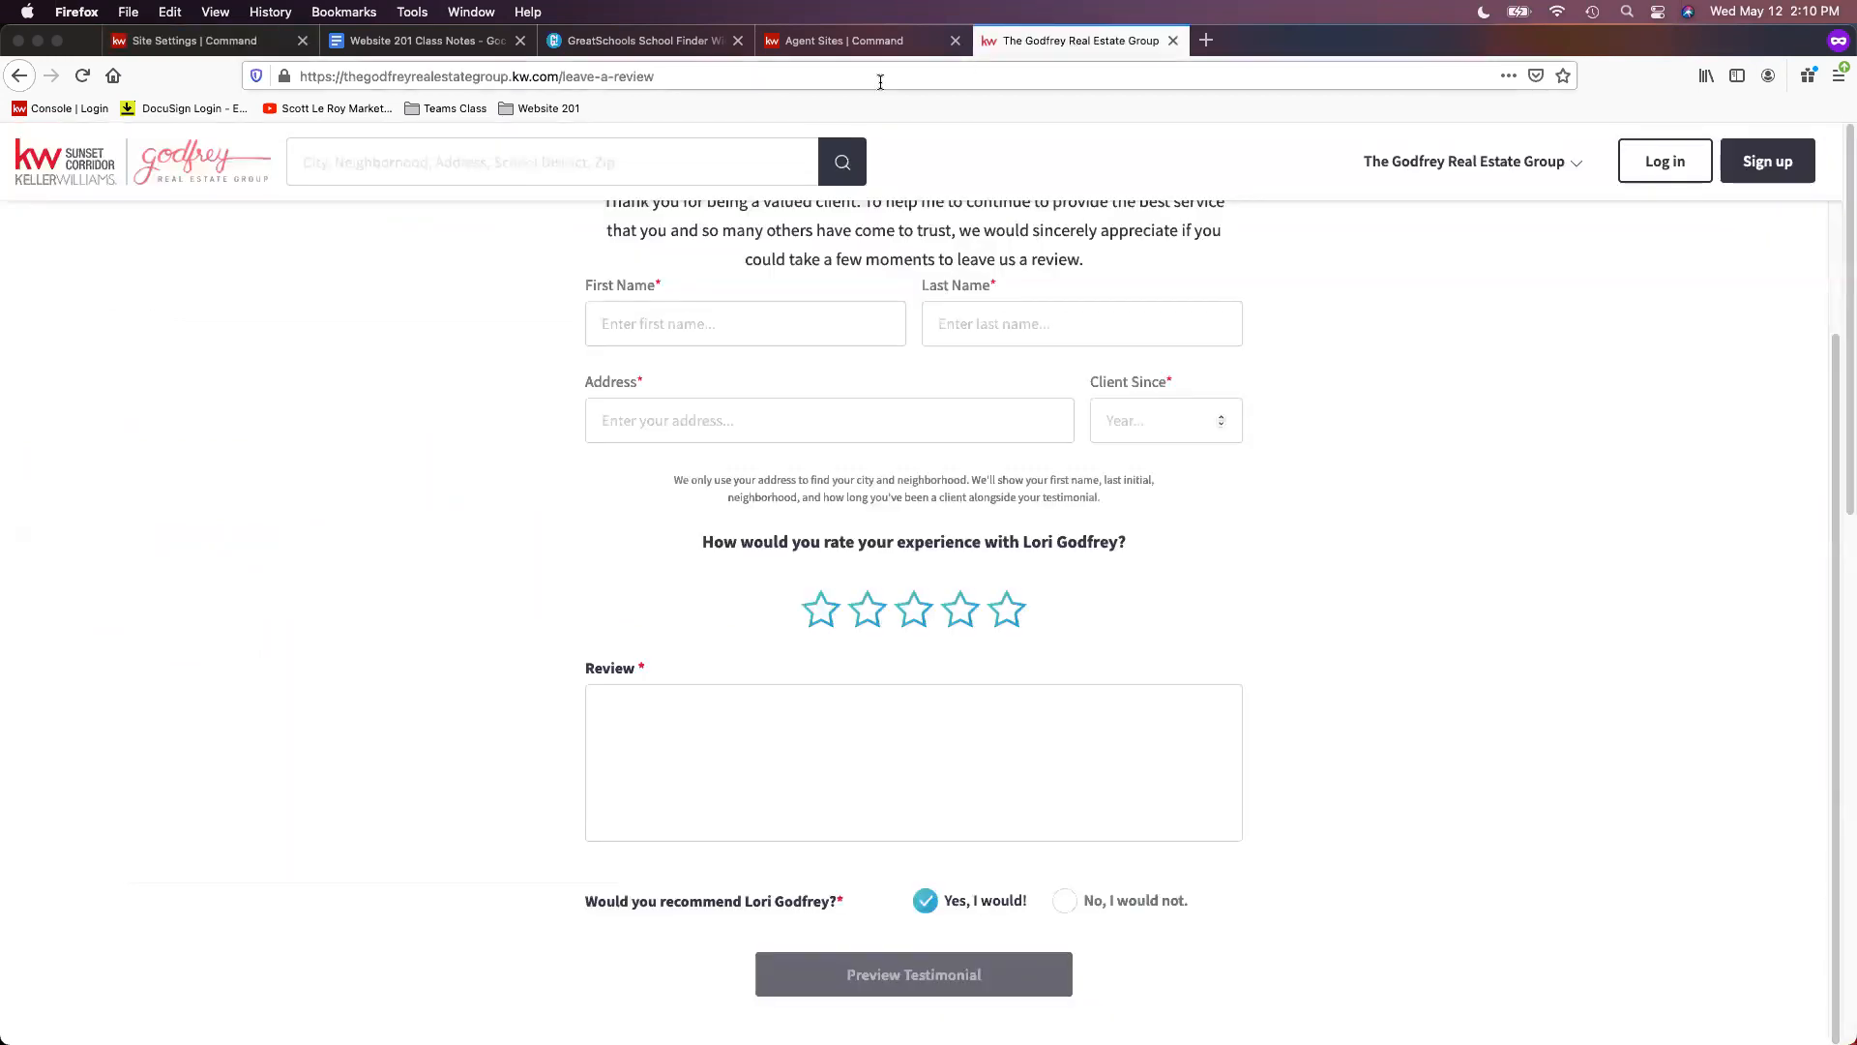
# - Reload the live agent site, open Client Reviews from its menu, then go back to Command's site settings
pyautogui.click(881, 77)
pyautogui.press('Return')
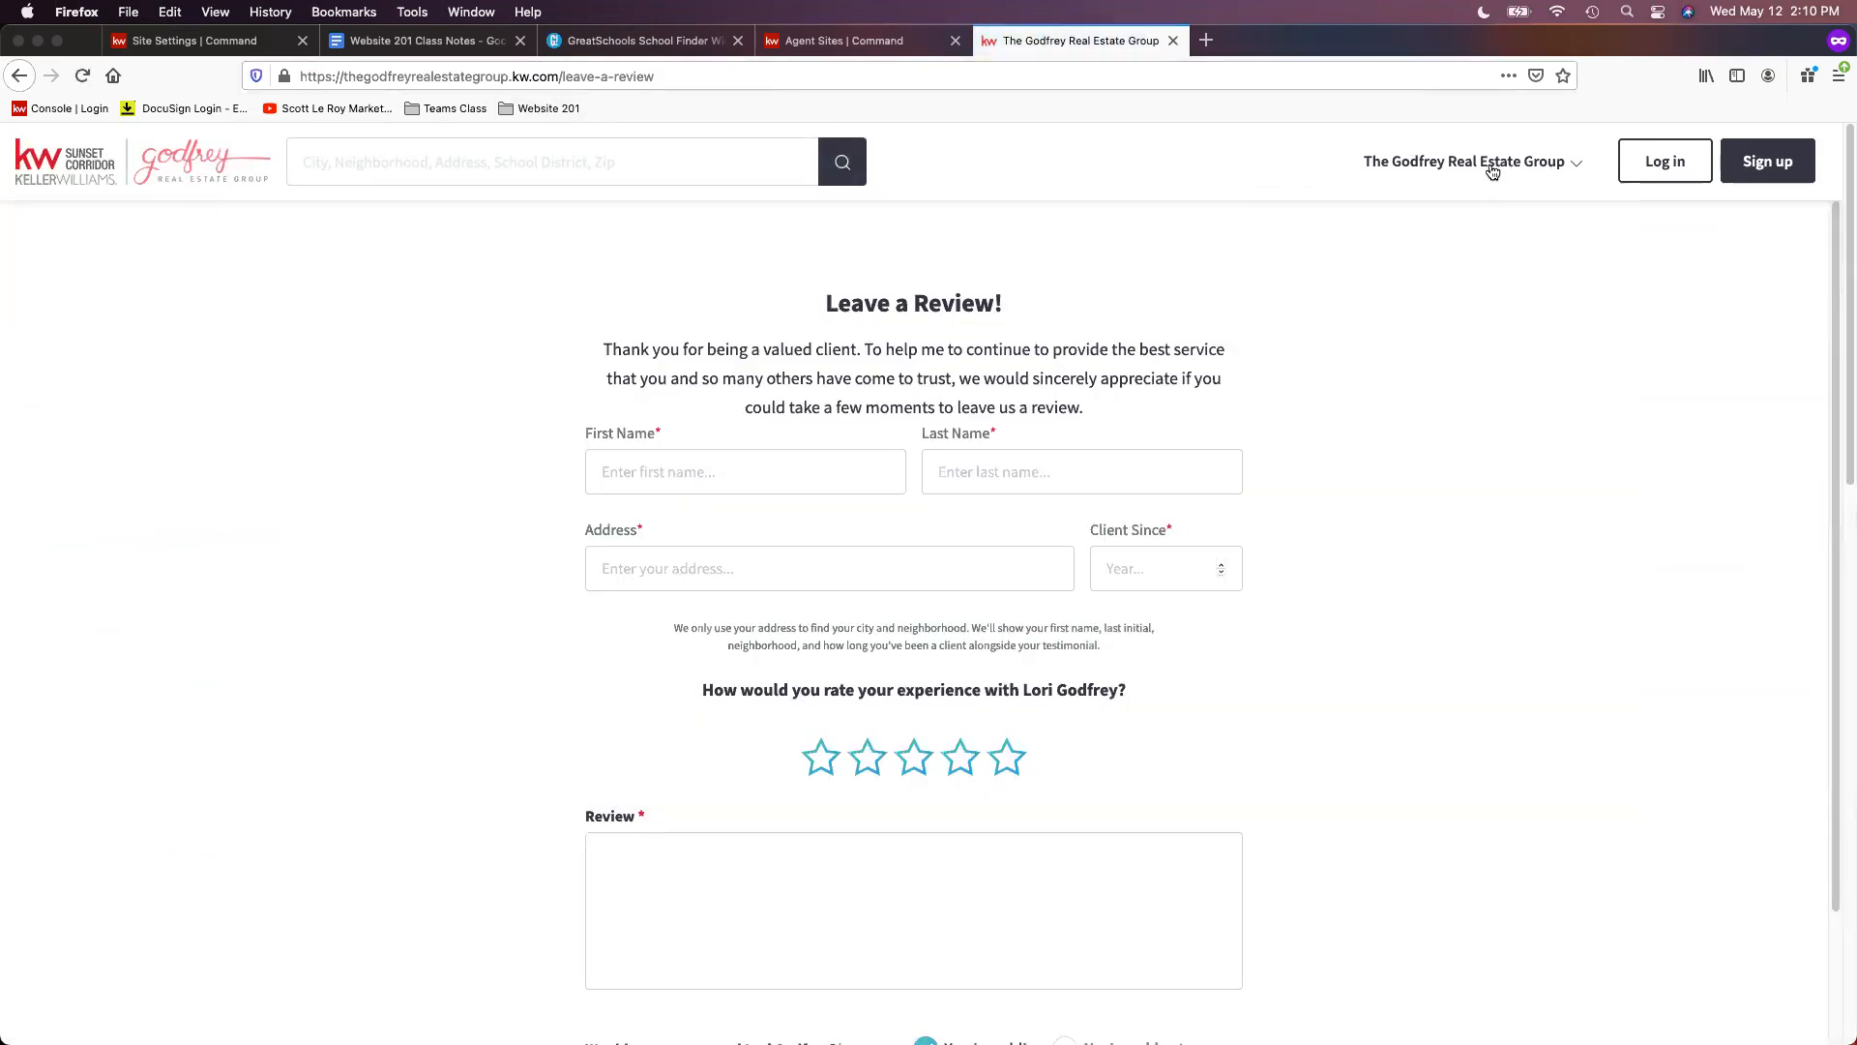
pyautogui.click(1493, 171)
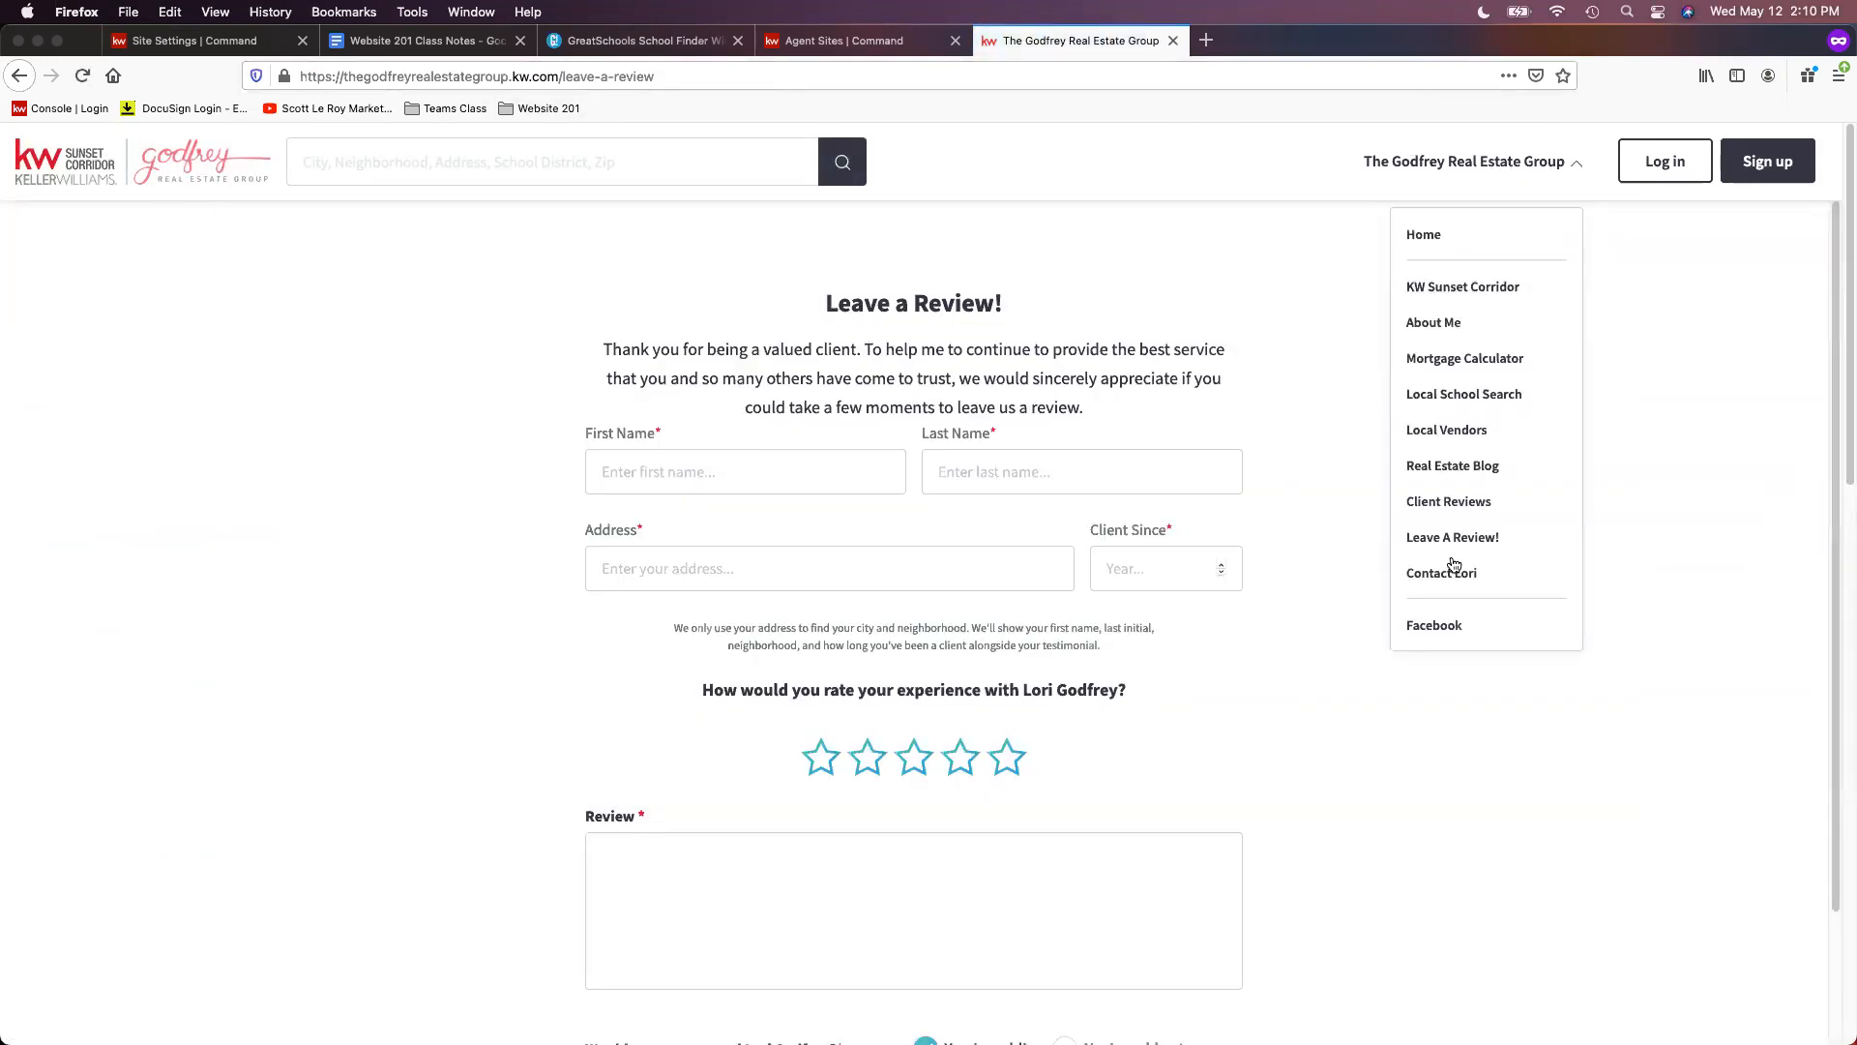
pyautogui.click(1437, 499)
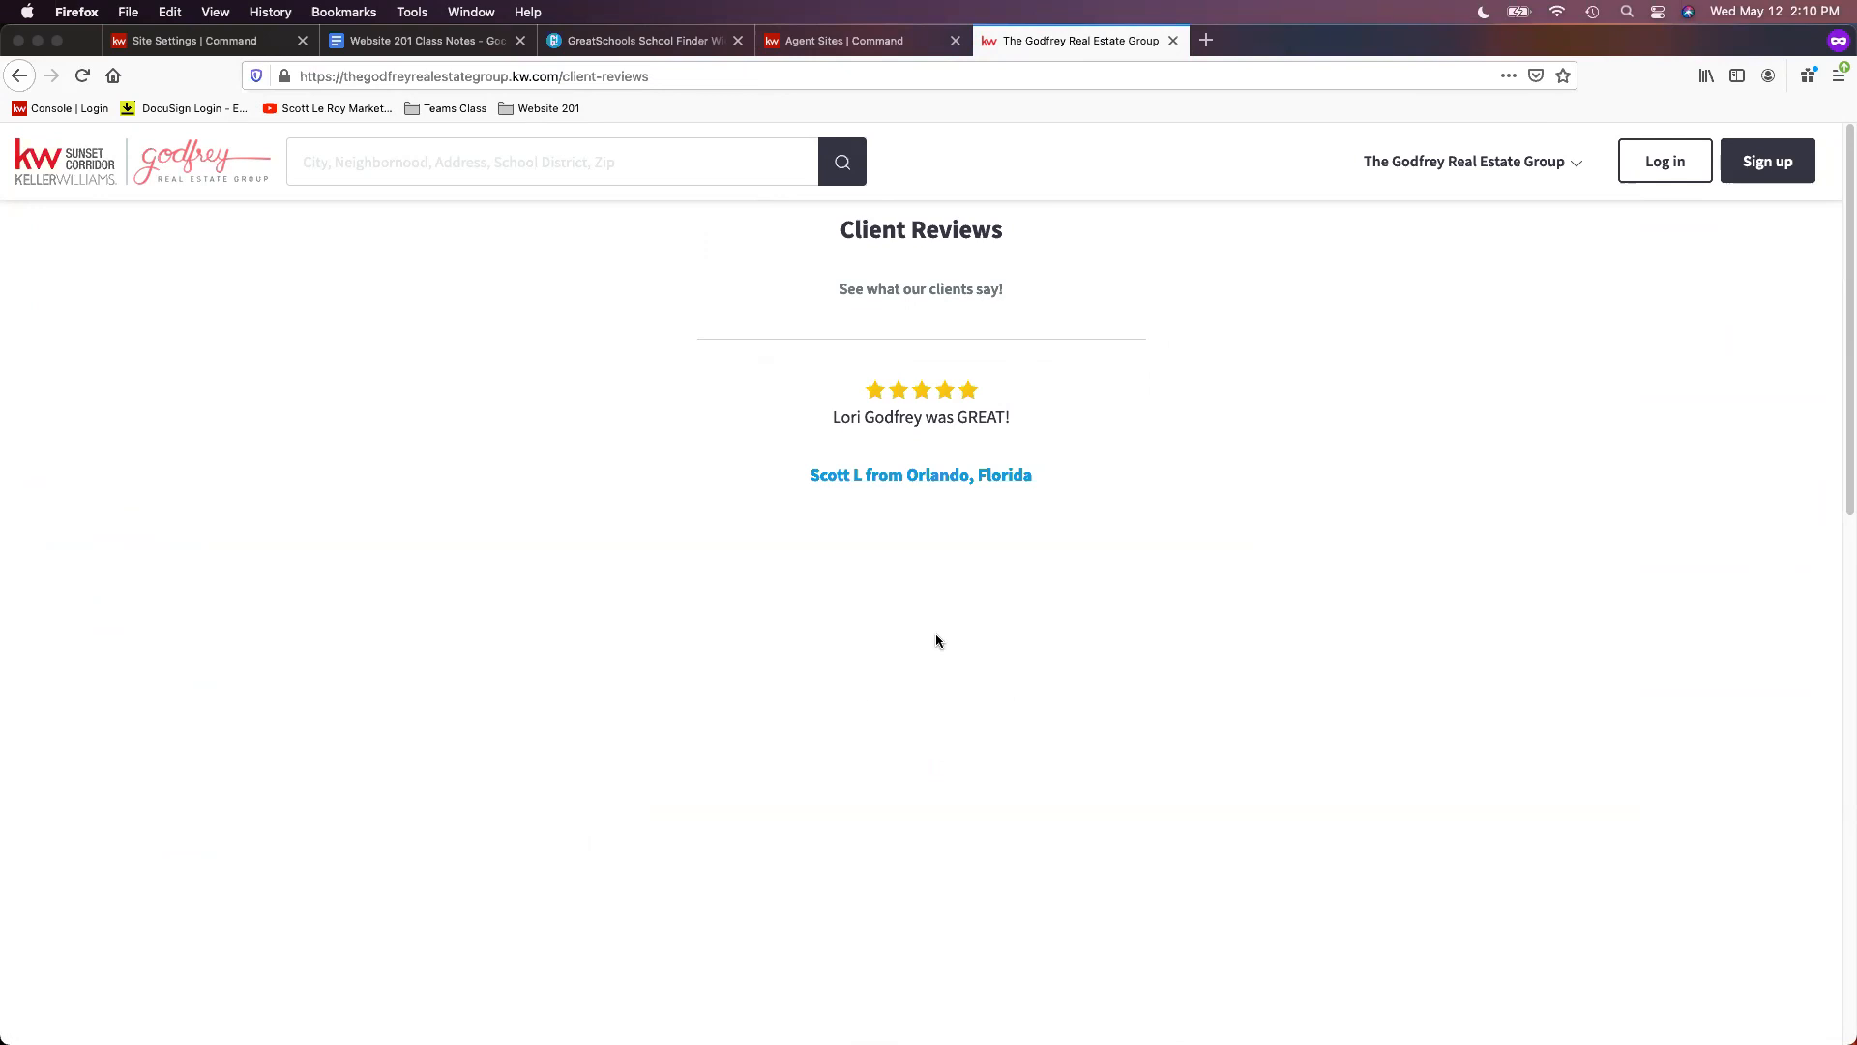
pyautogui.click(1451, 172)
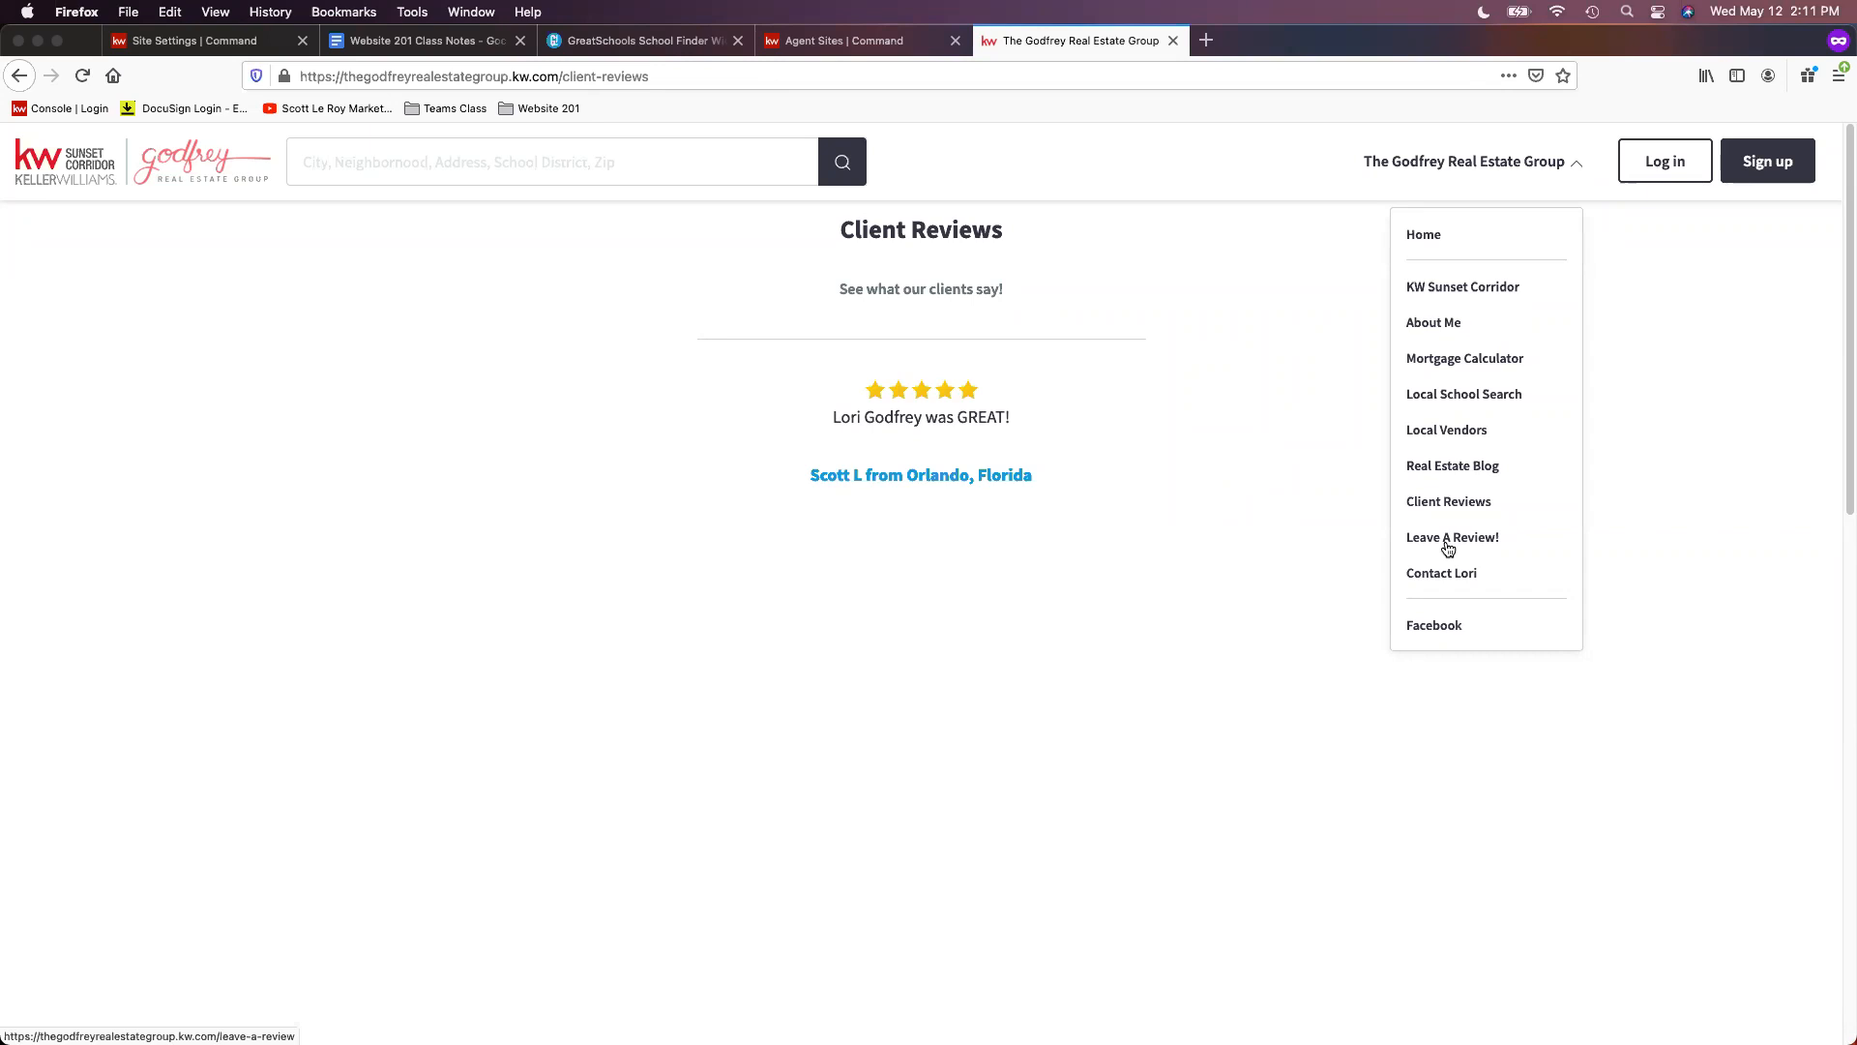
pyautogui.click(193, 40)
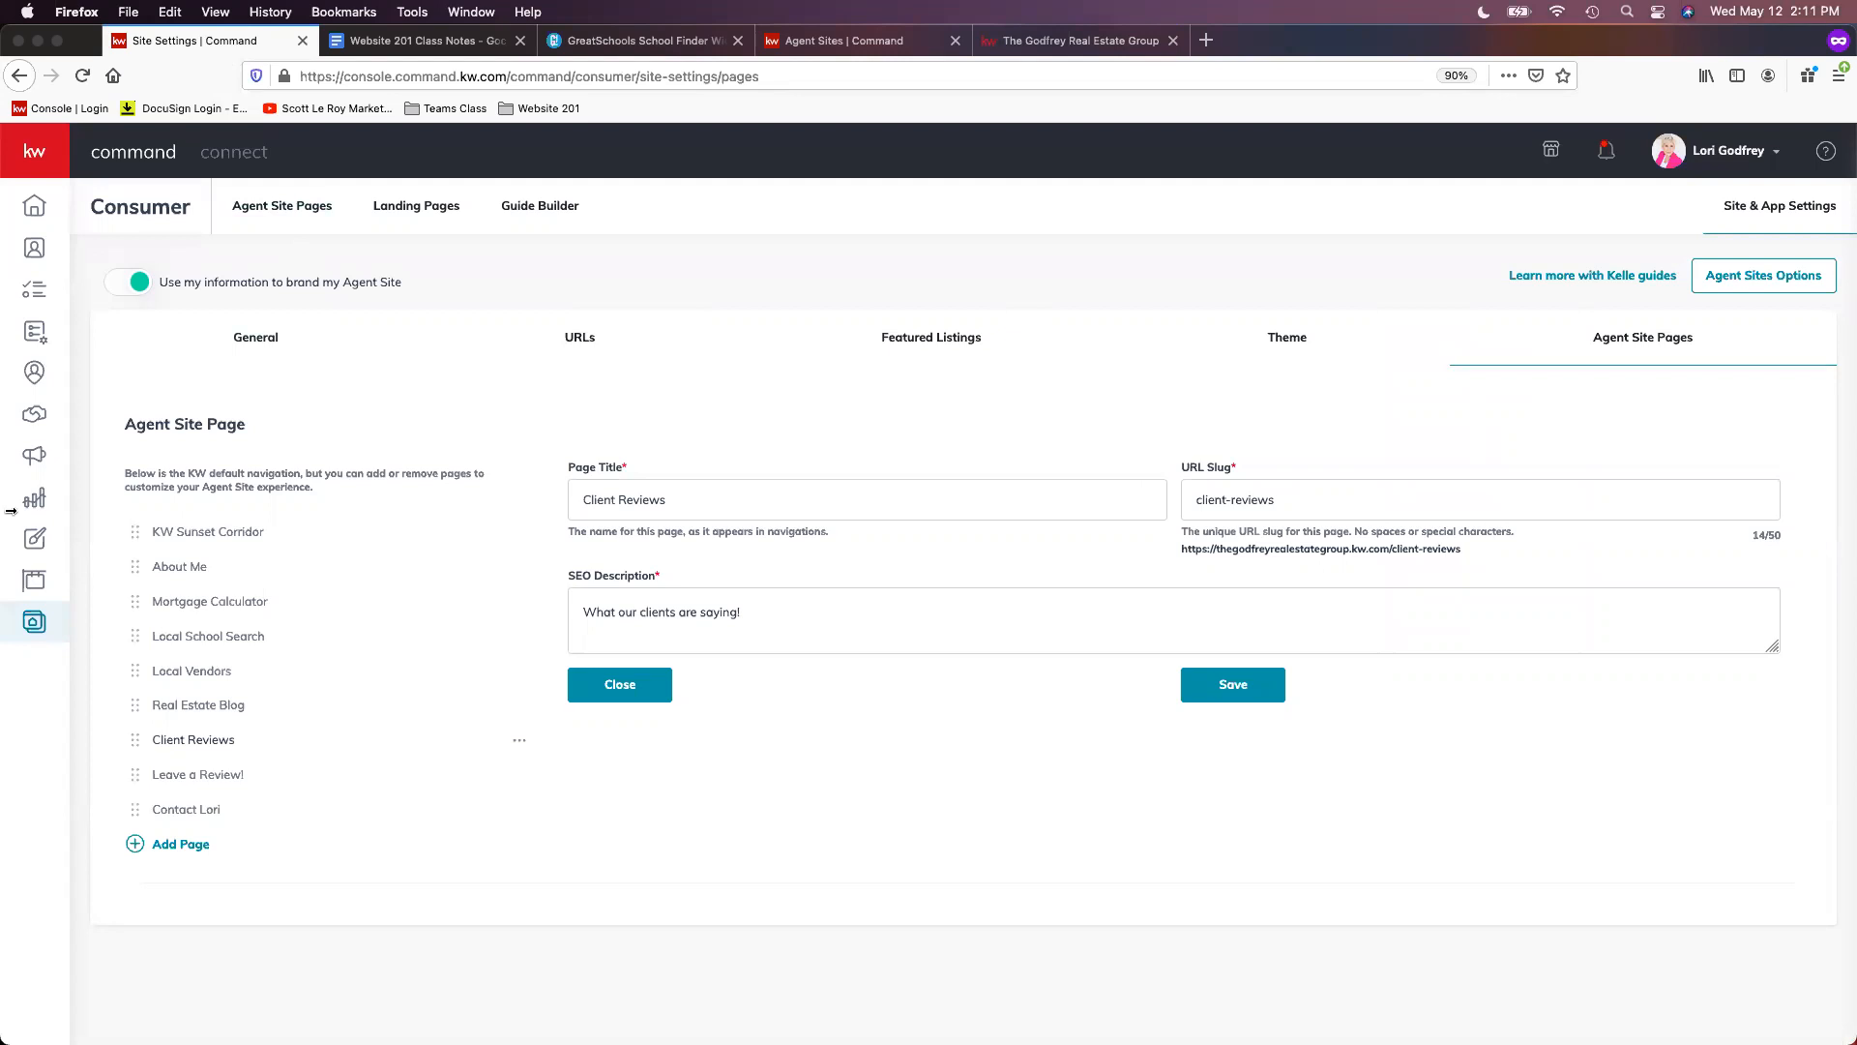
# - Go to the Consumer agent site pages list and show the actions menu for the Testimonials page
pyautogui.click(34, 622)
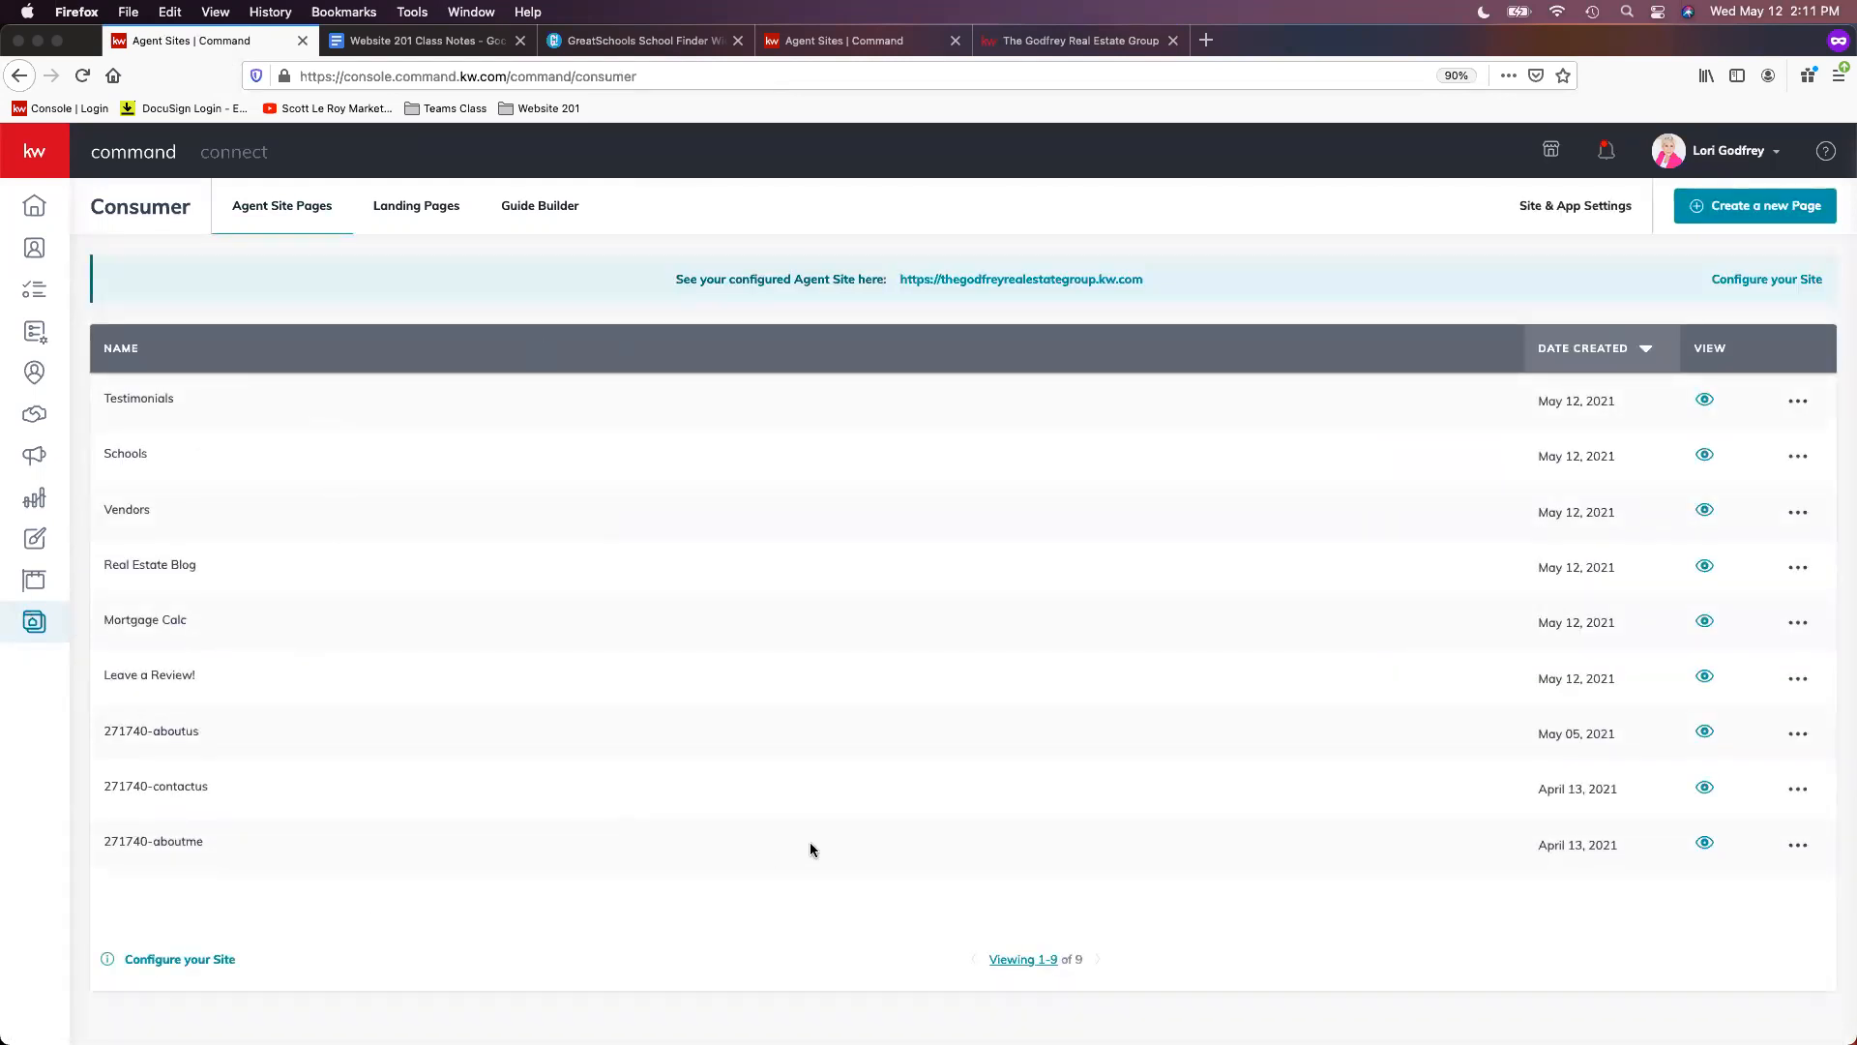
pyautogui.click(1799, 400)
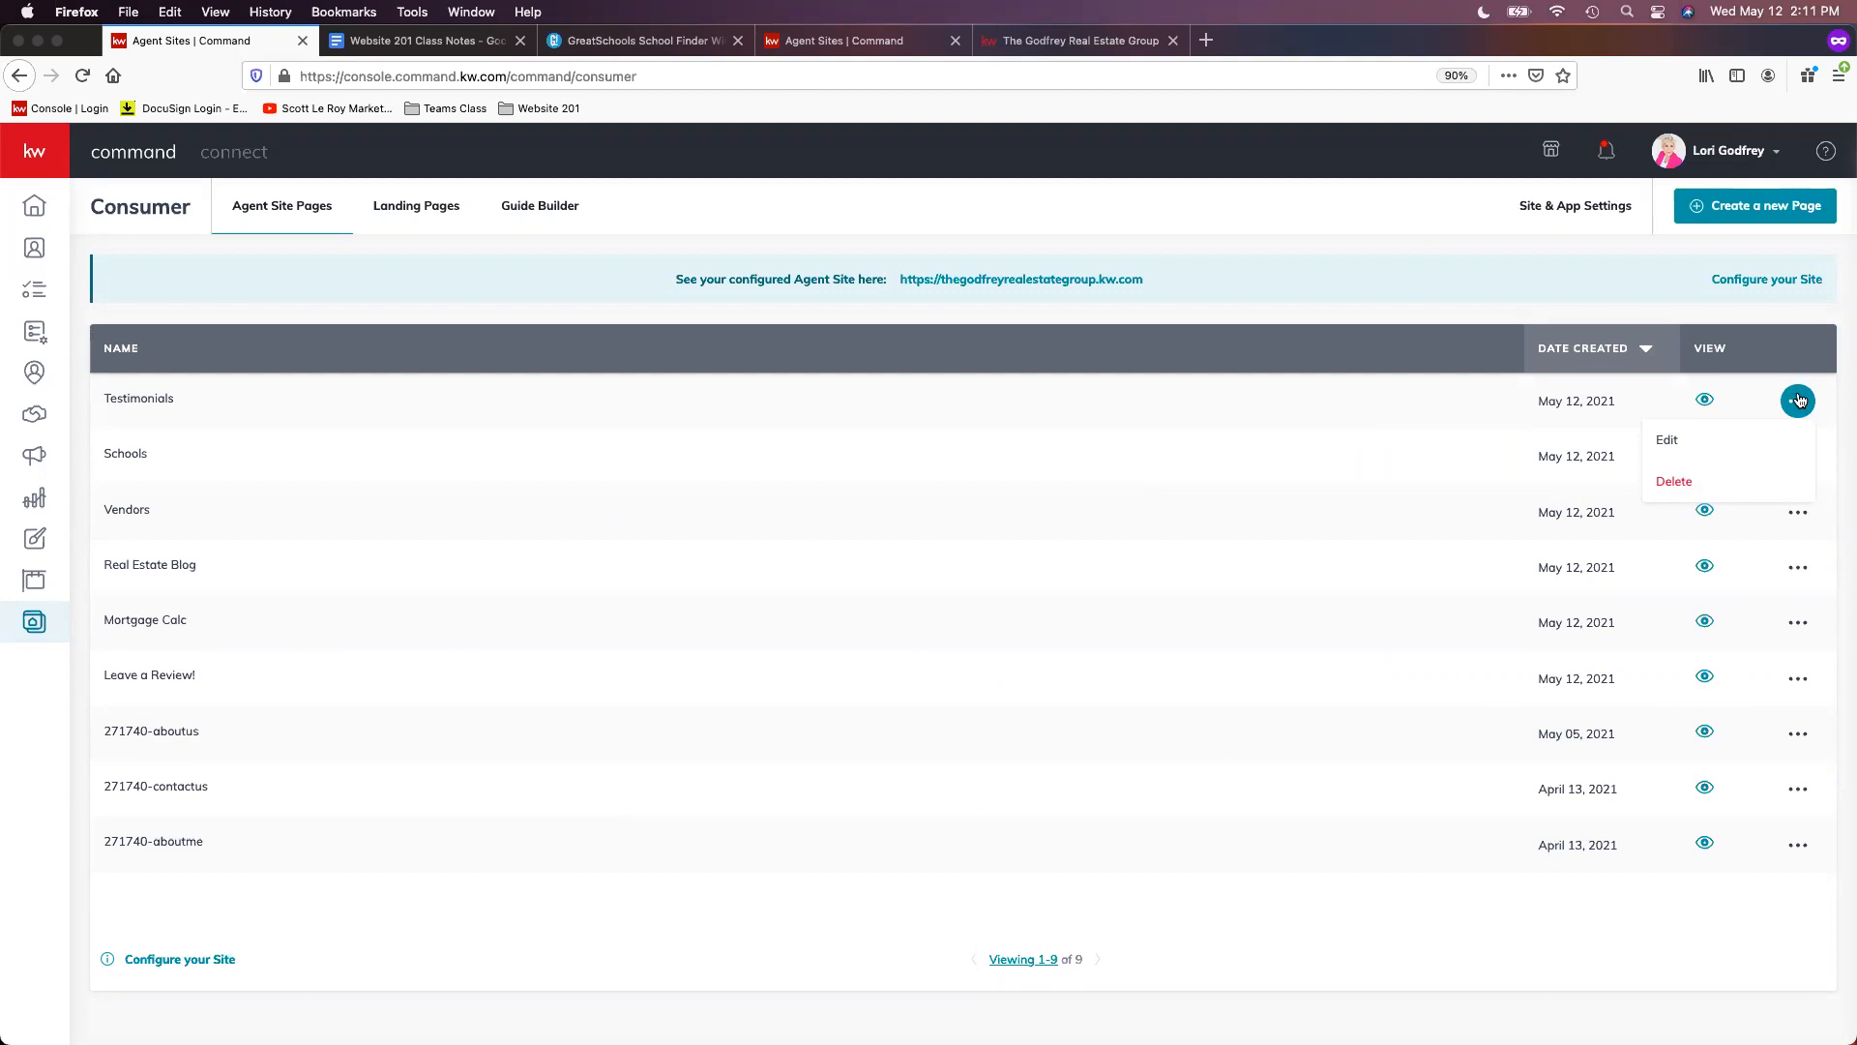
pyautogui.click(1799, 512)
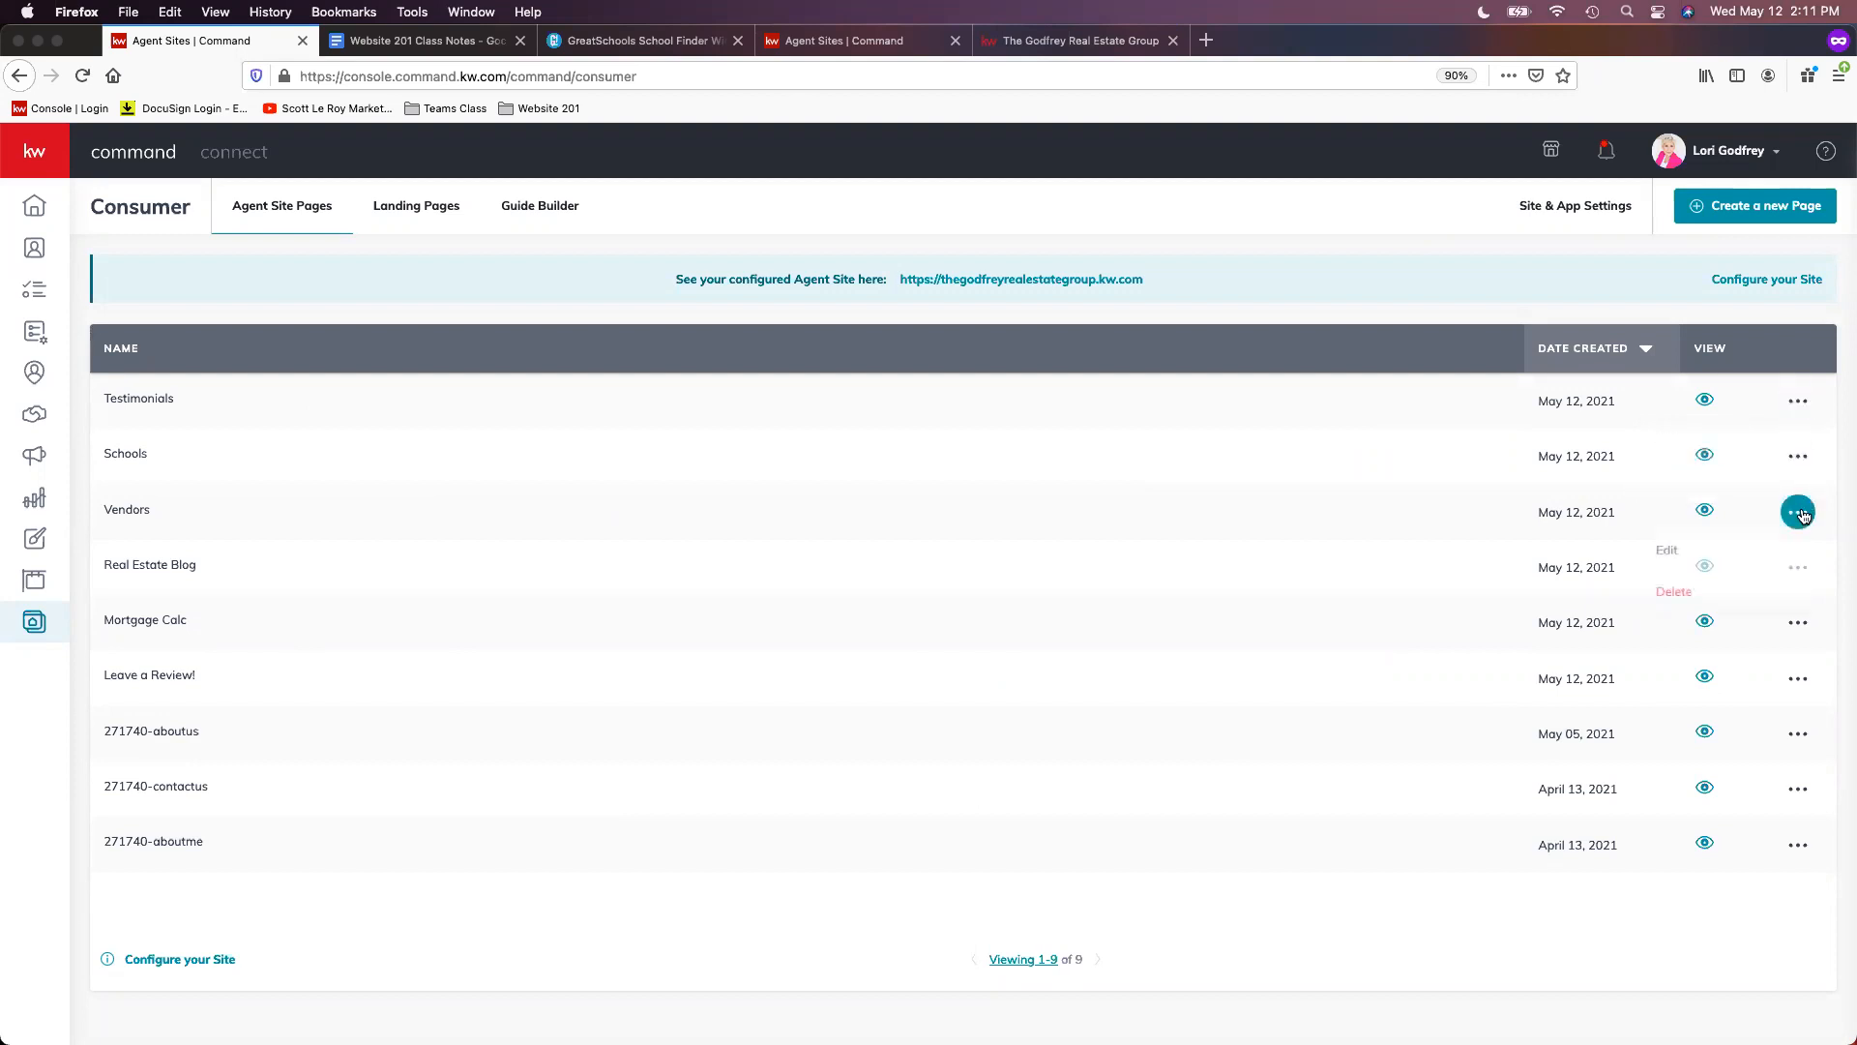
pyautogui.click(1801, 619)
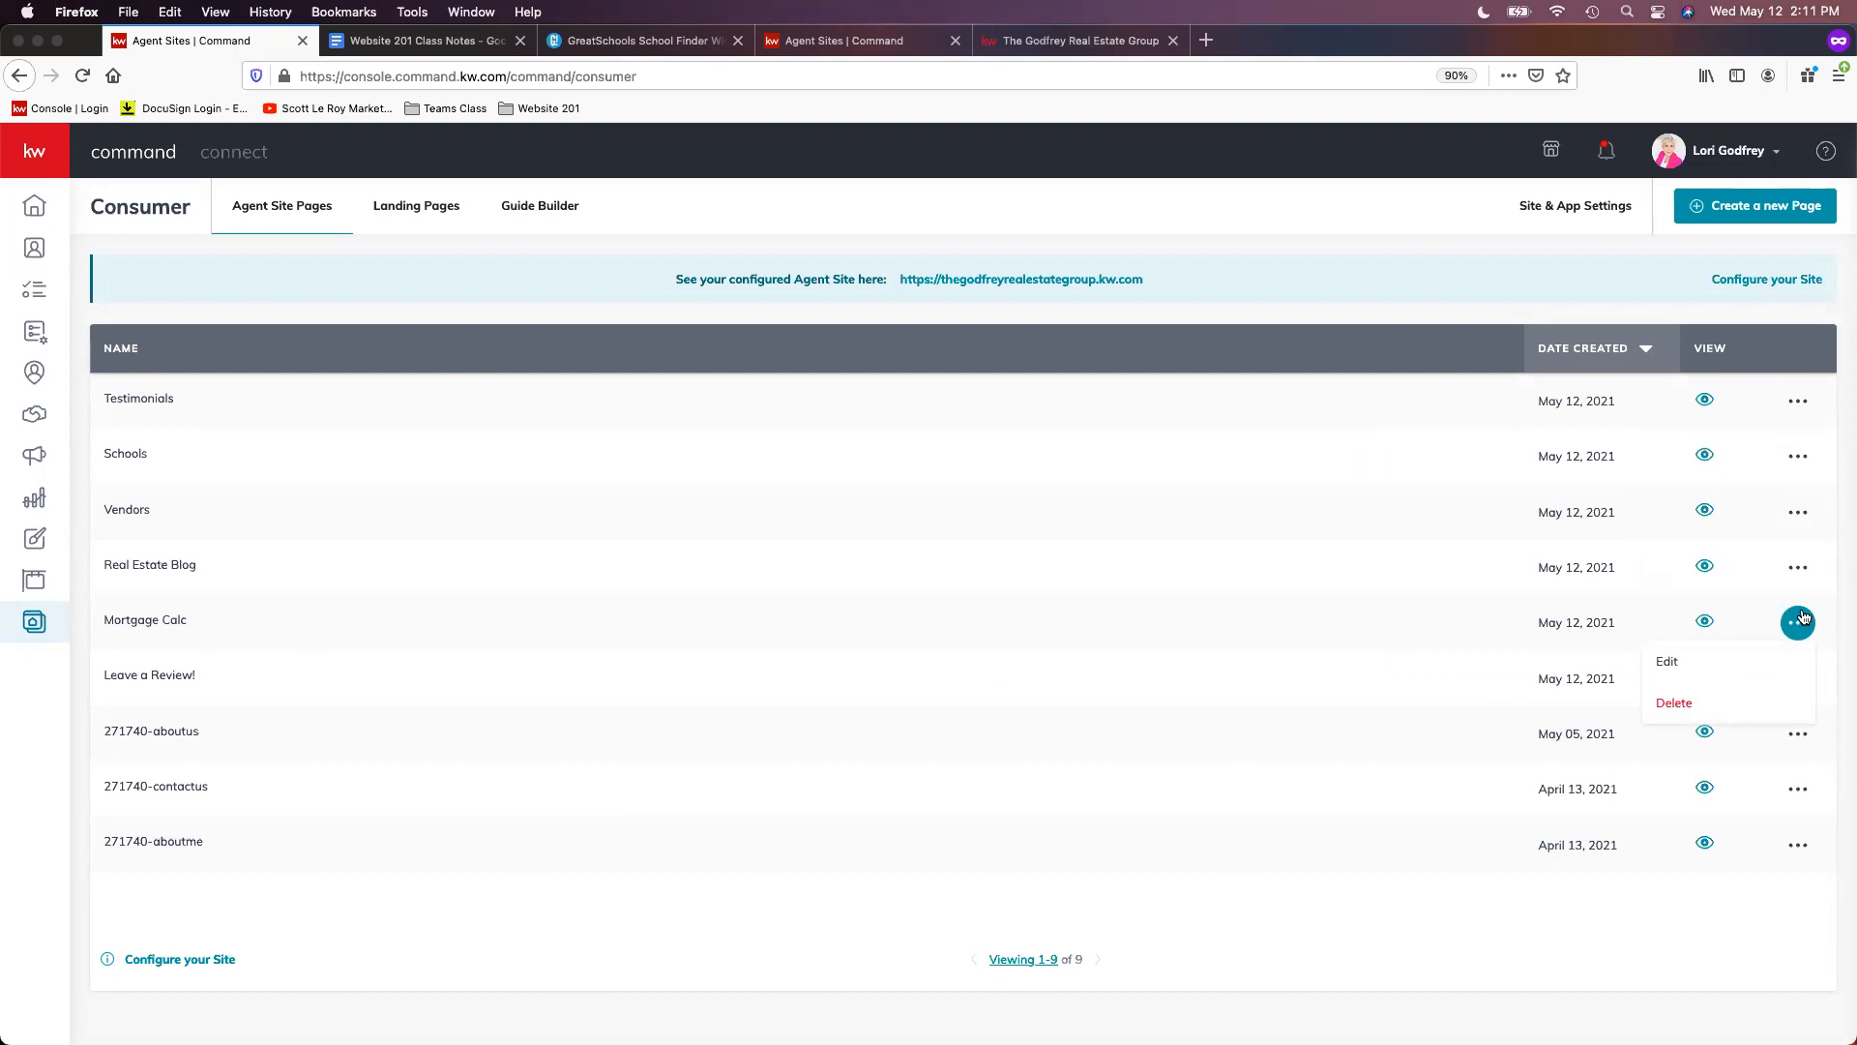
pyautogui.click(1795, 408)
pyautogui.click(1798, 403)
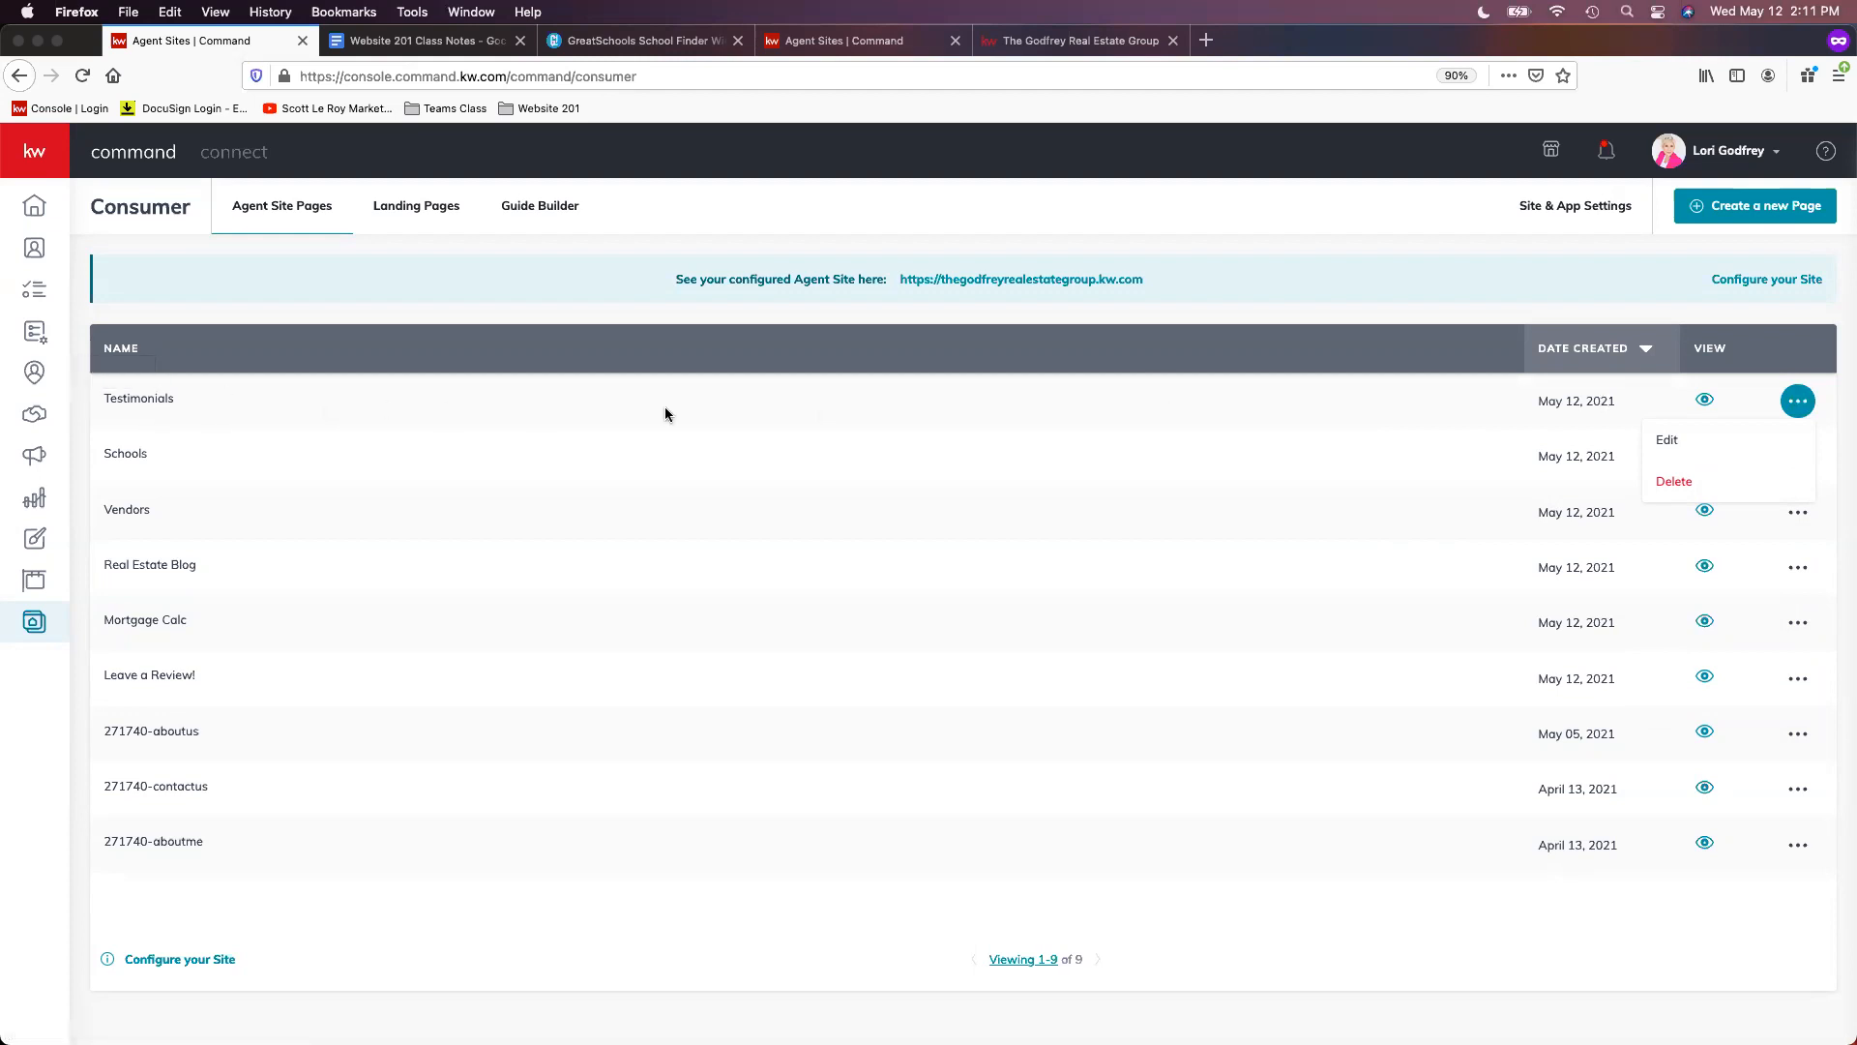
# - Edit the Testimonials page, select the testimonial in the Testimonials List, and hide the City detail
pyautogui.click(1673, 455)
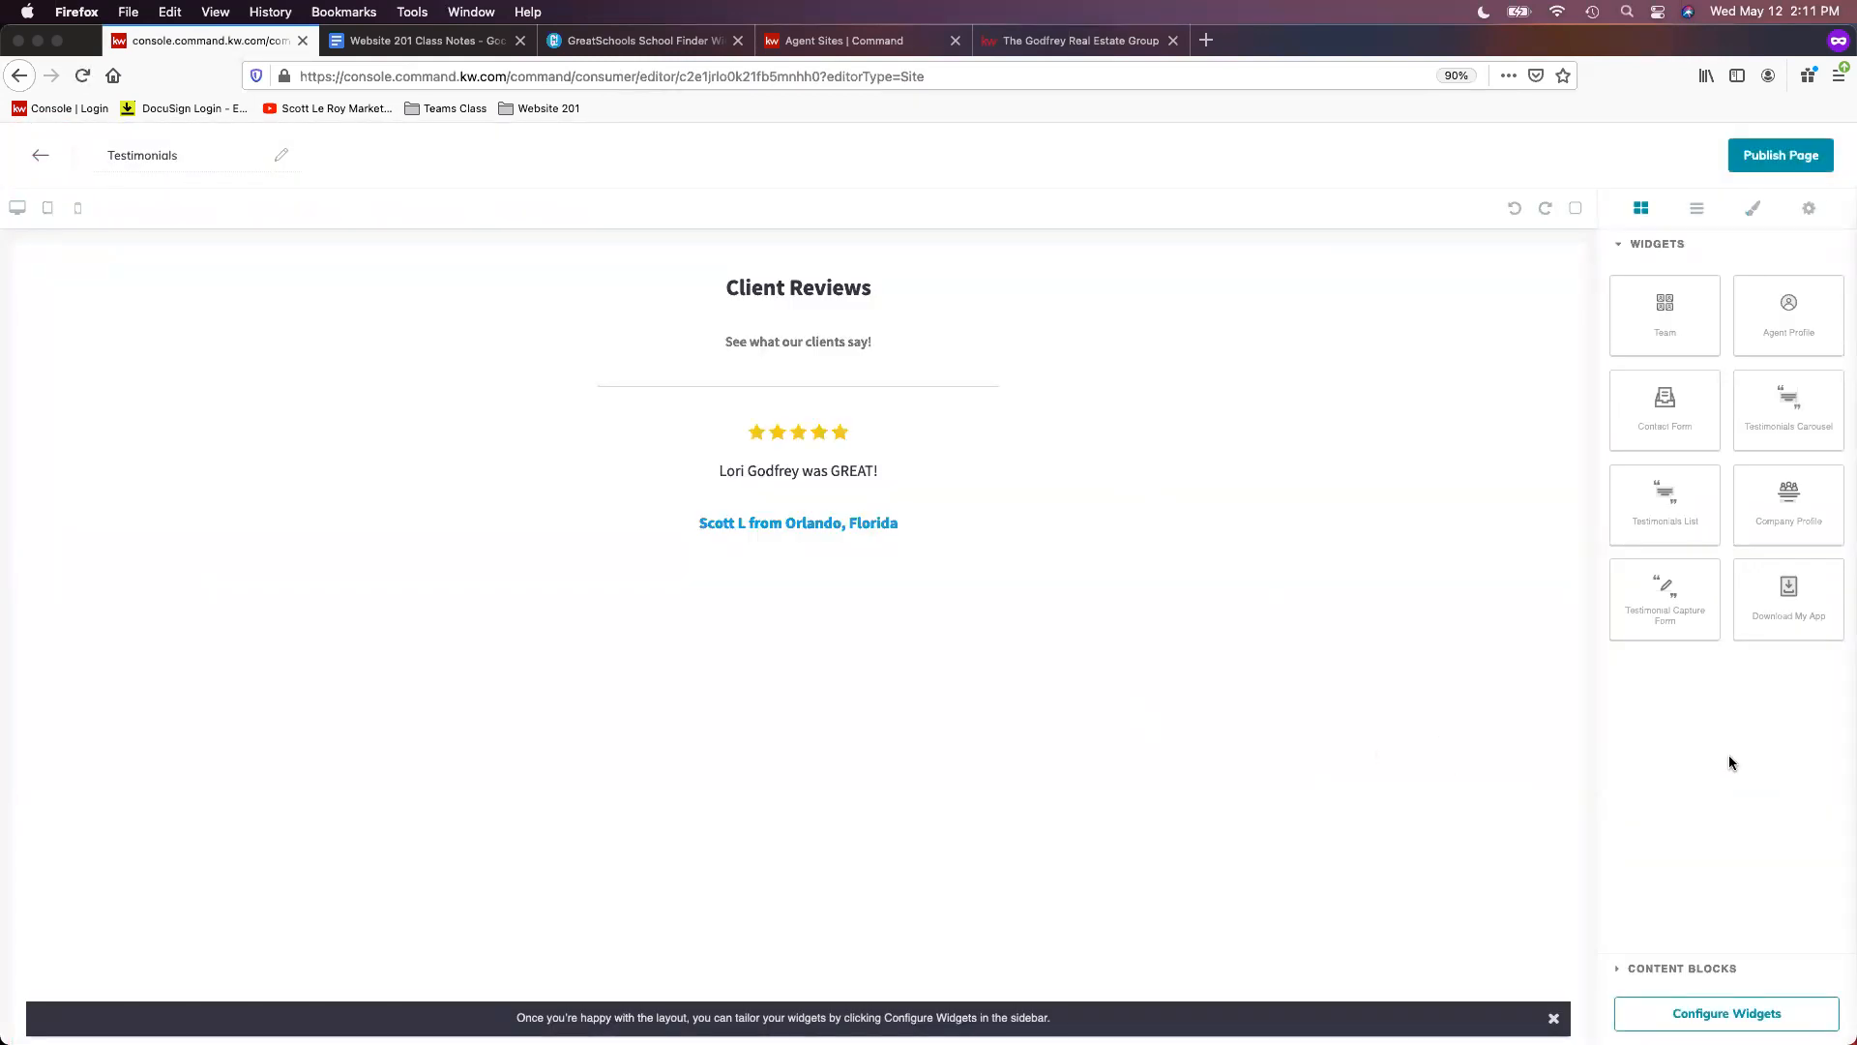
pyautogui.click(1756, 1012)
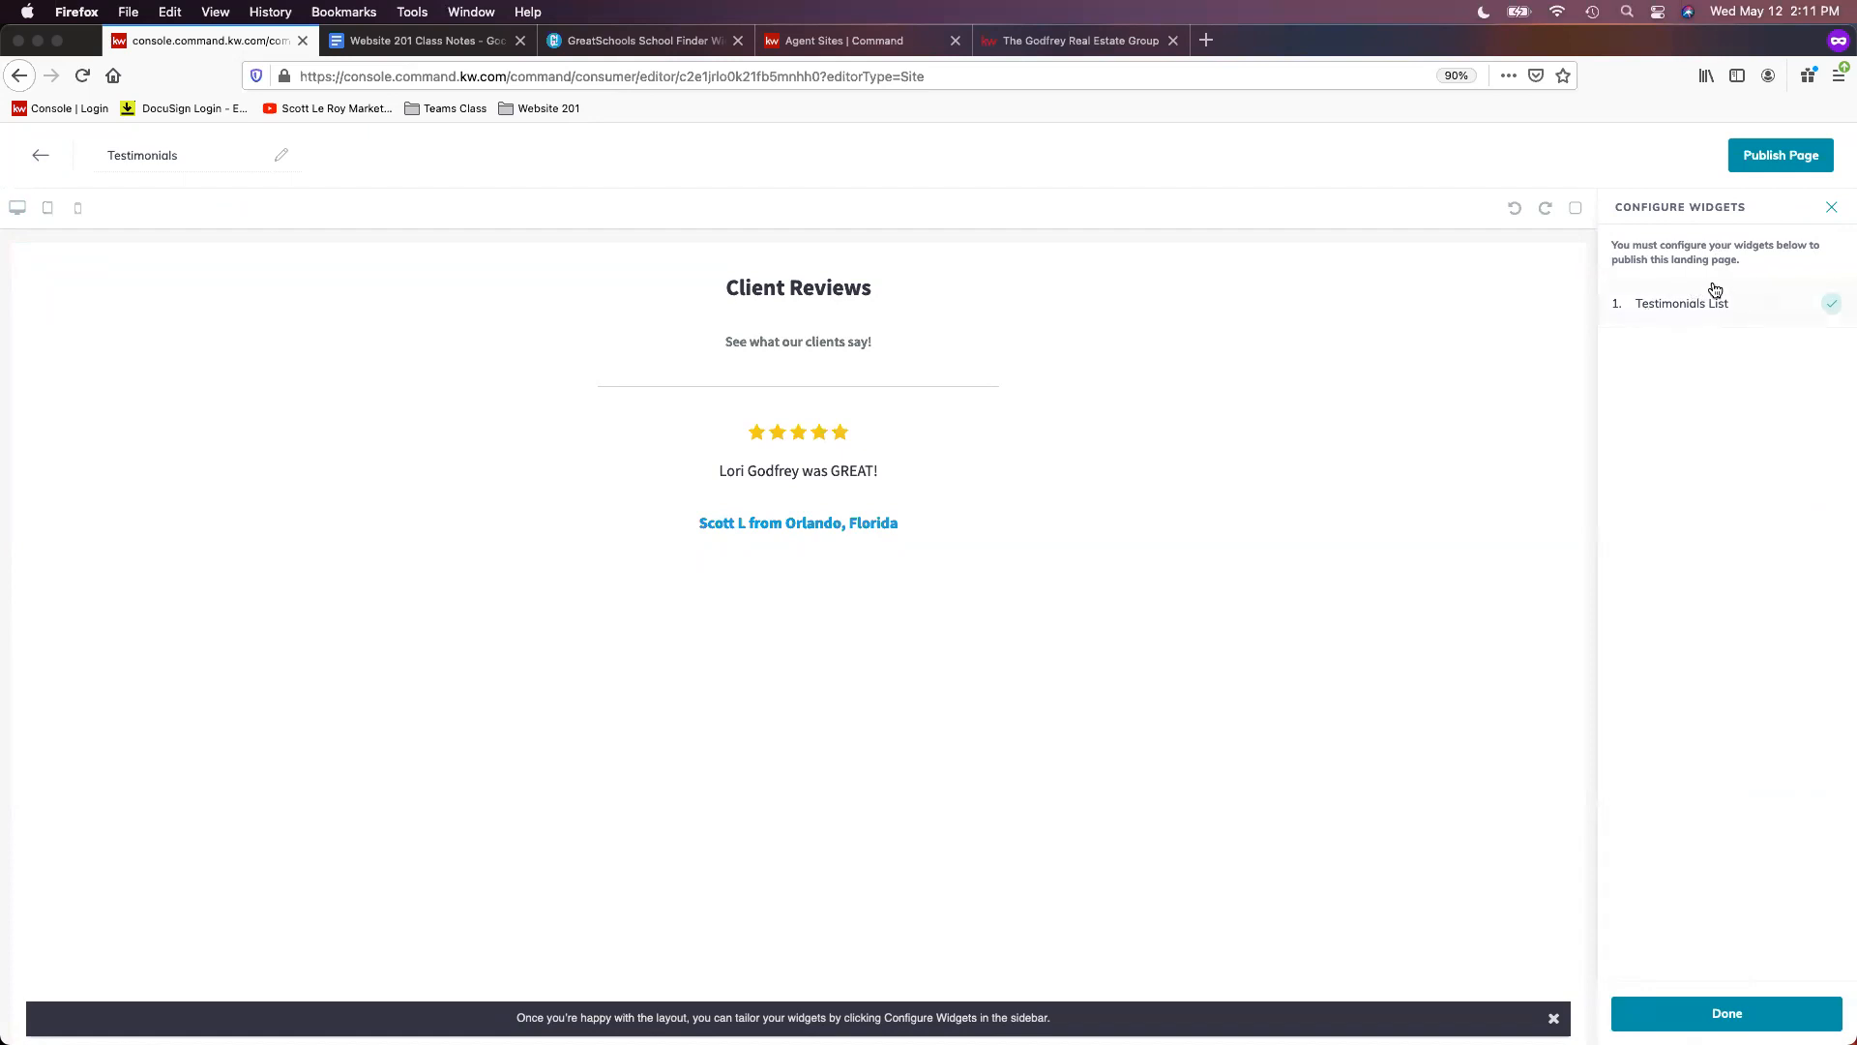
pyautogui.click(1707, 304)
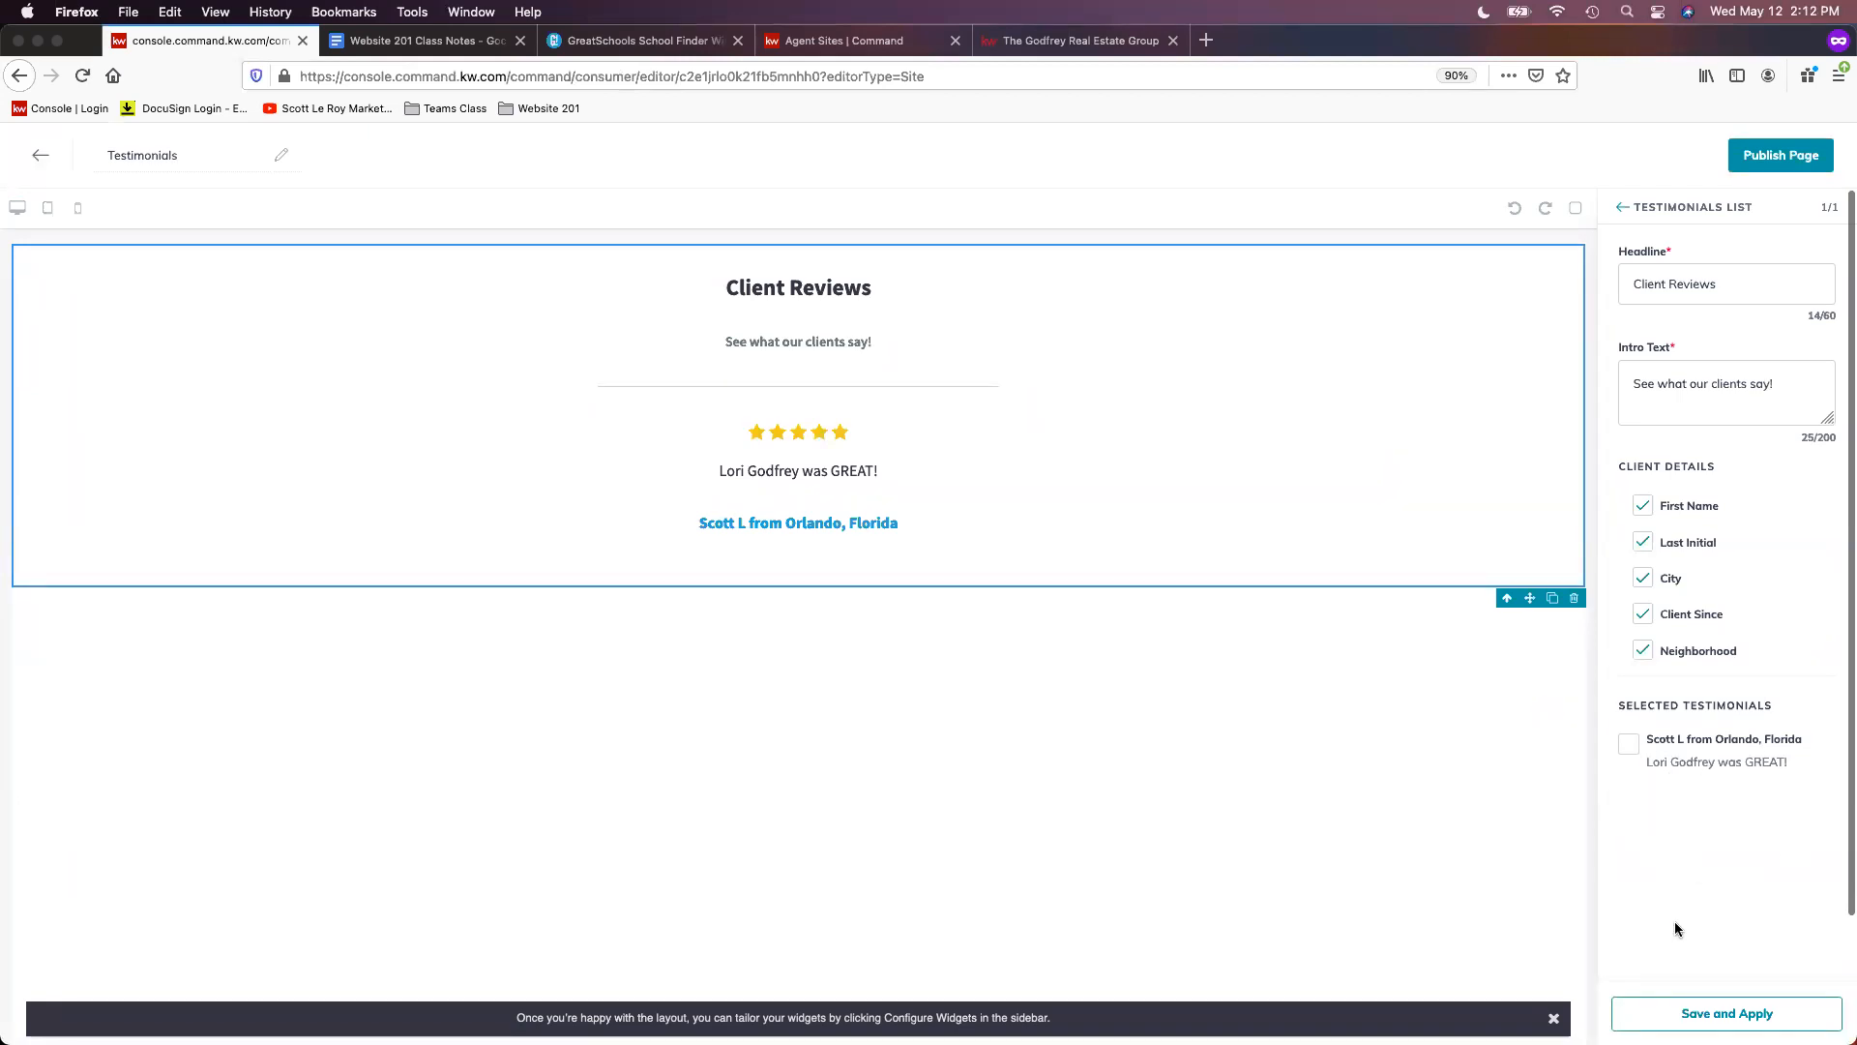
pyautogui.click(1767, 1016)
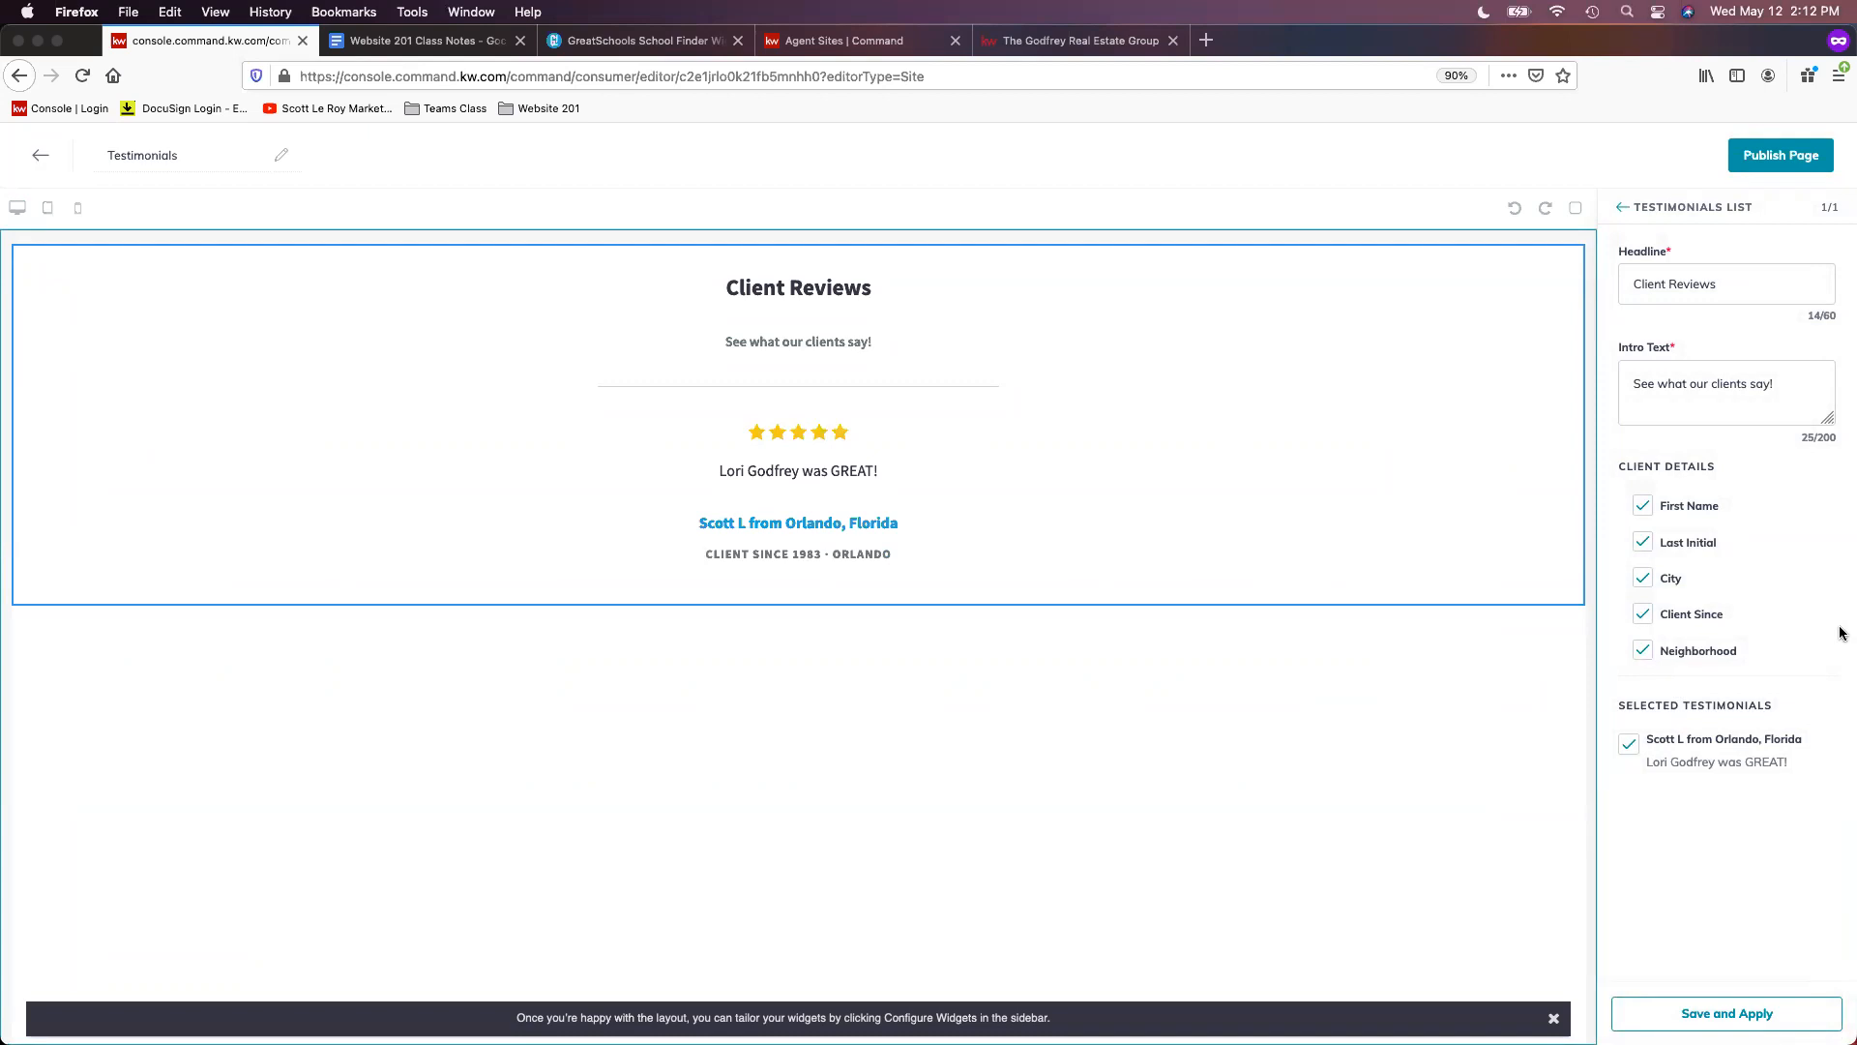
pyautogui.click(1642, 583)
pyautogui.click(1782, 1016)
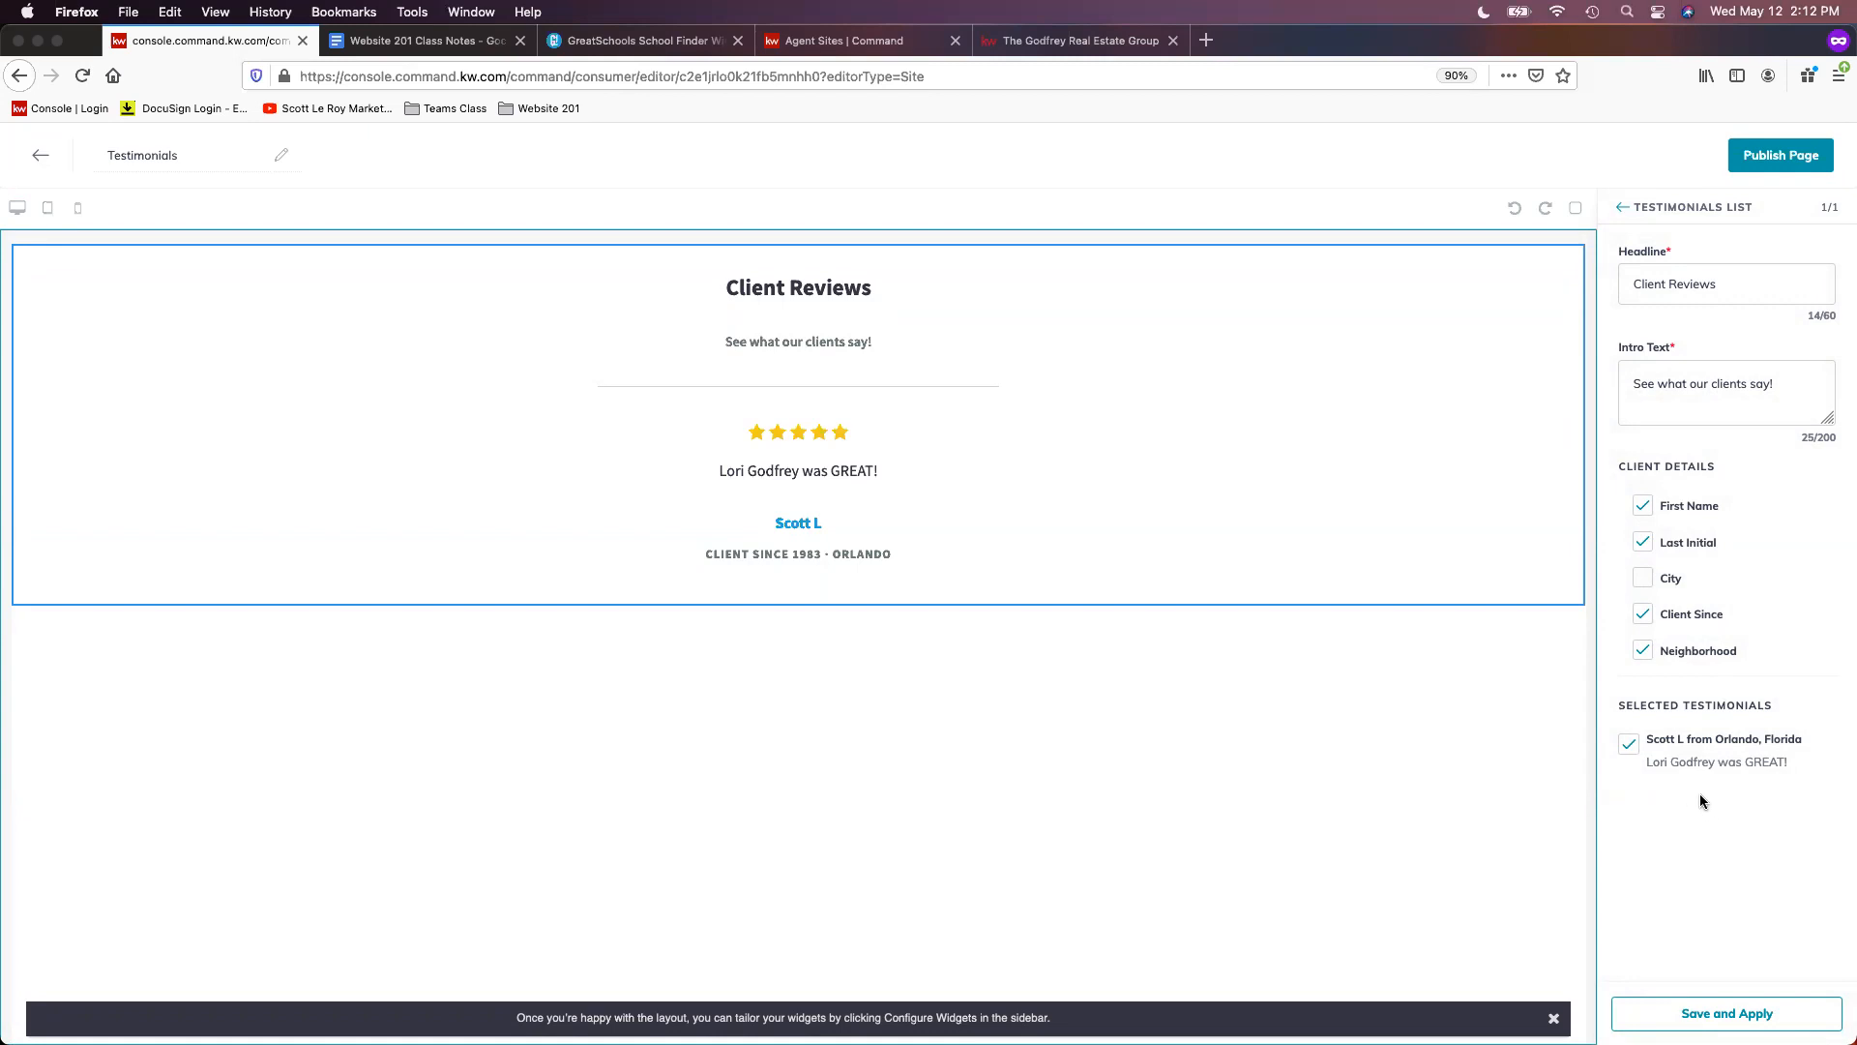
# - Publish the Testimonials page and confirm to return to the Agent Site Pages list
pyautogui.click(1792, 160)
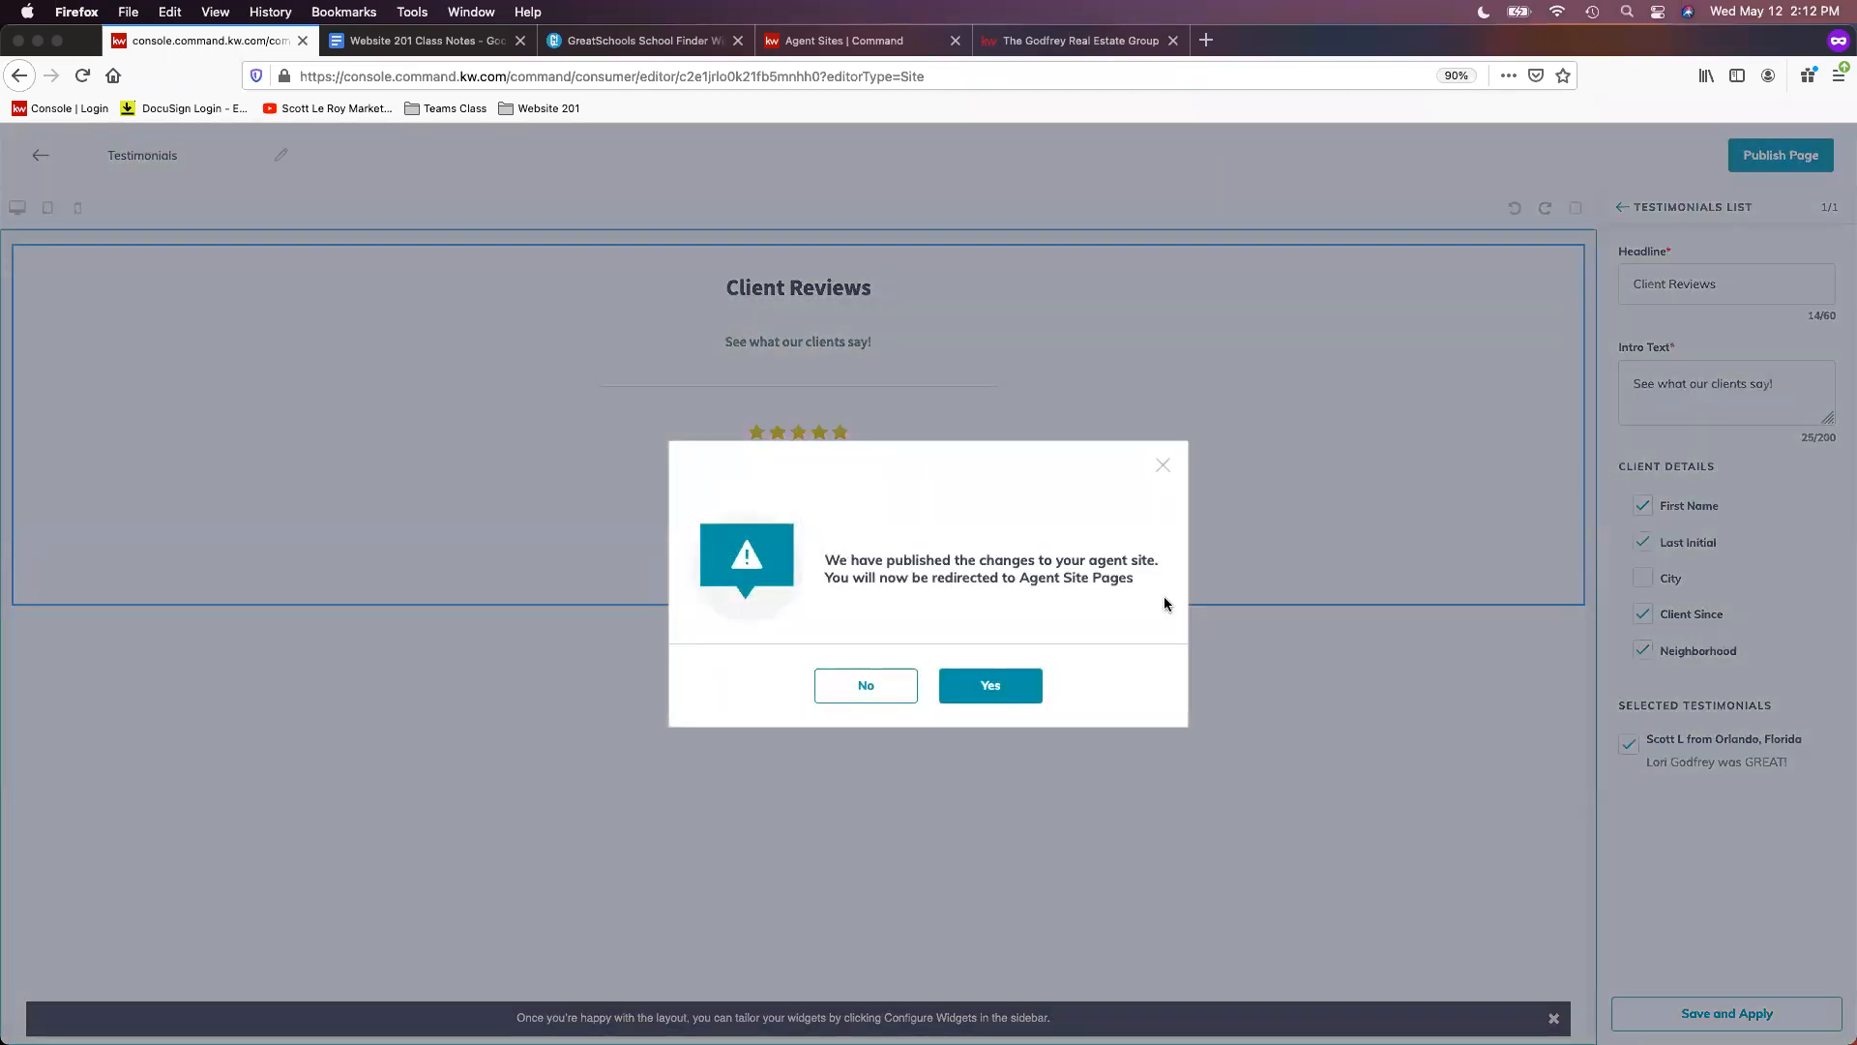
pyautogui.click(991, 688)
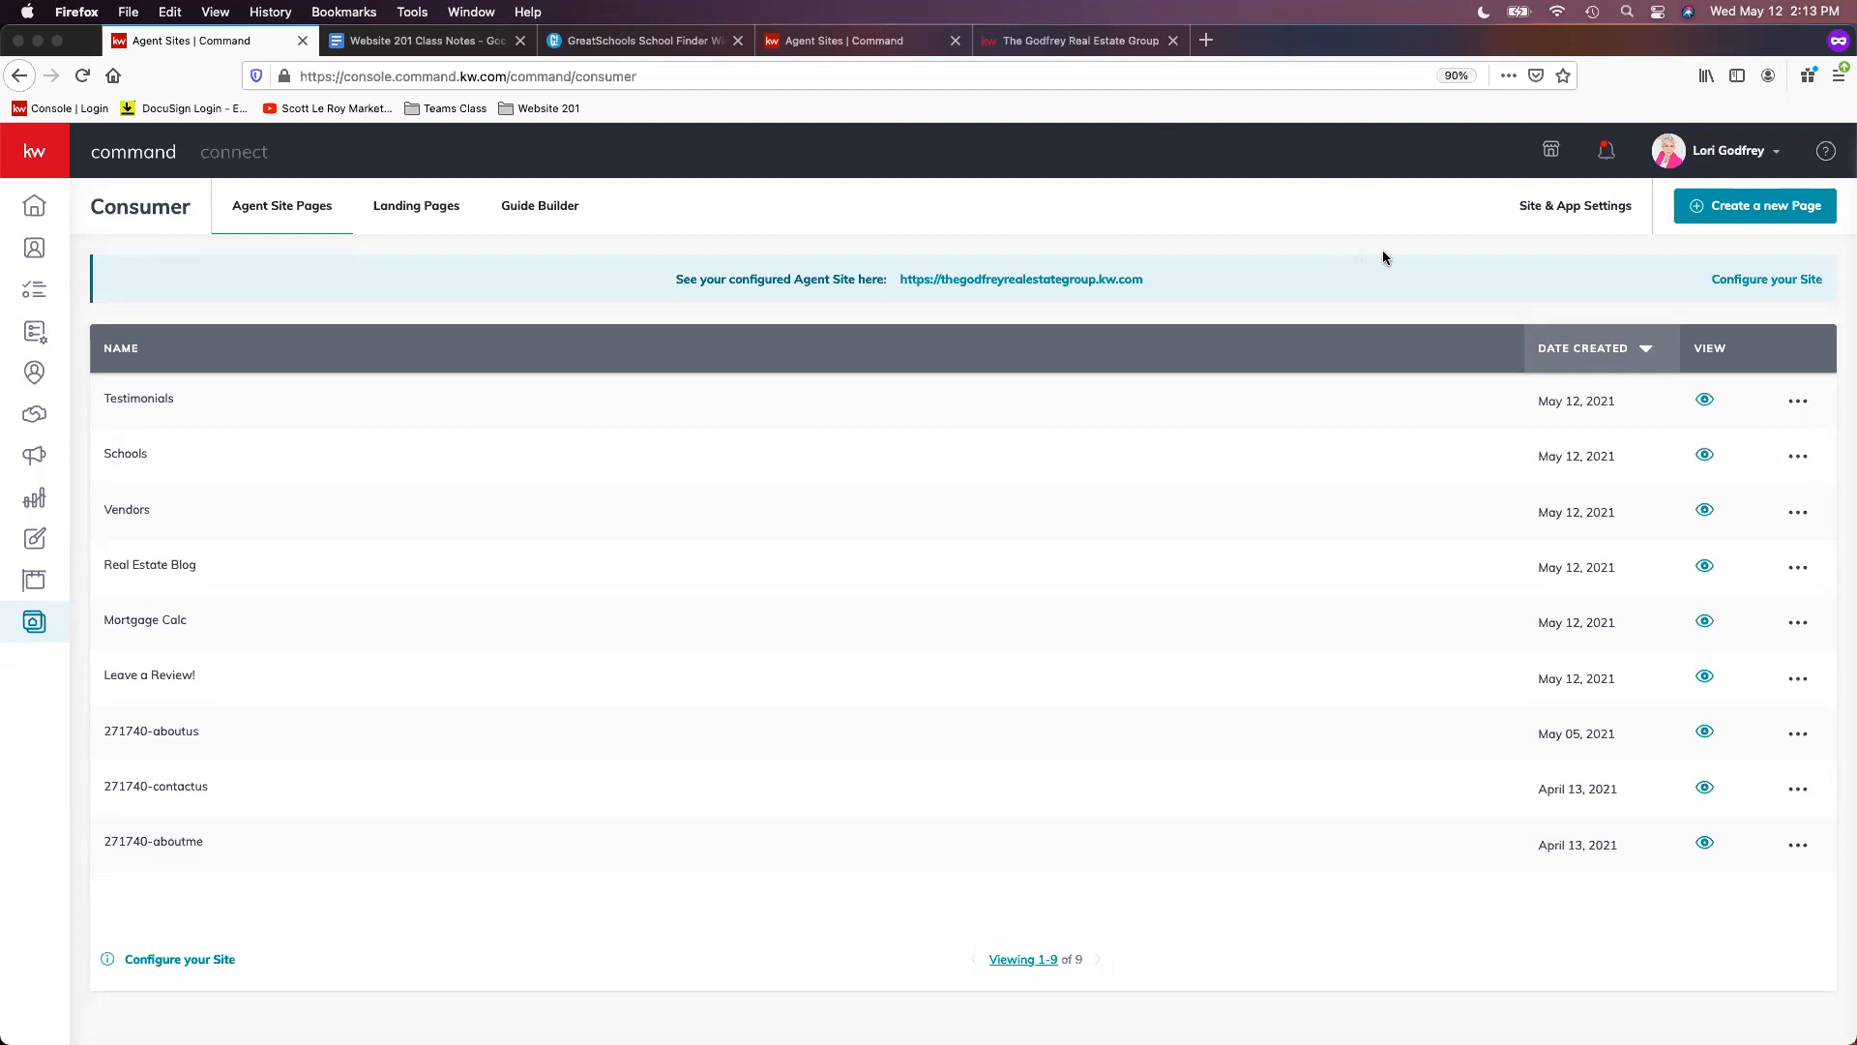
# - Create a new agent site page titled 'recent sales', then open a private tab with the Website 201 bookmarks
pyautogui.click(1764, 220)
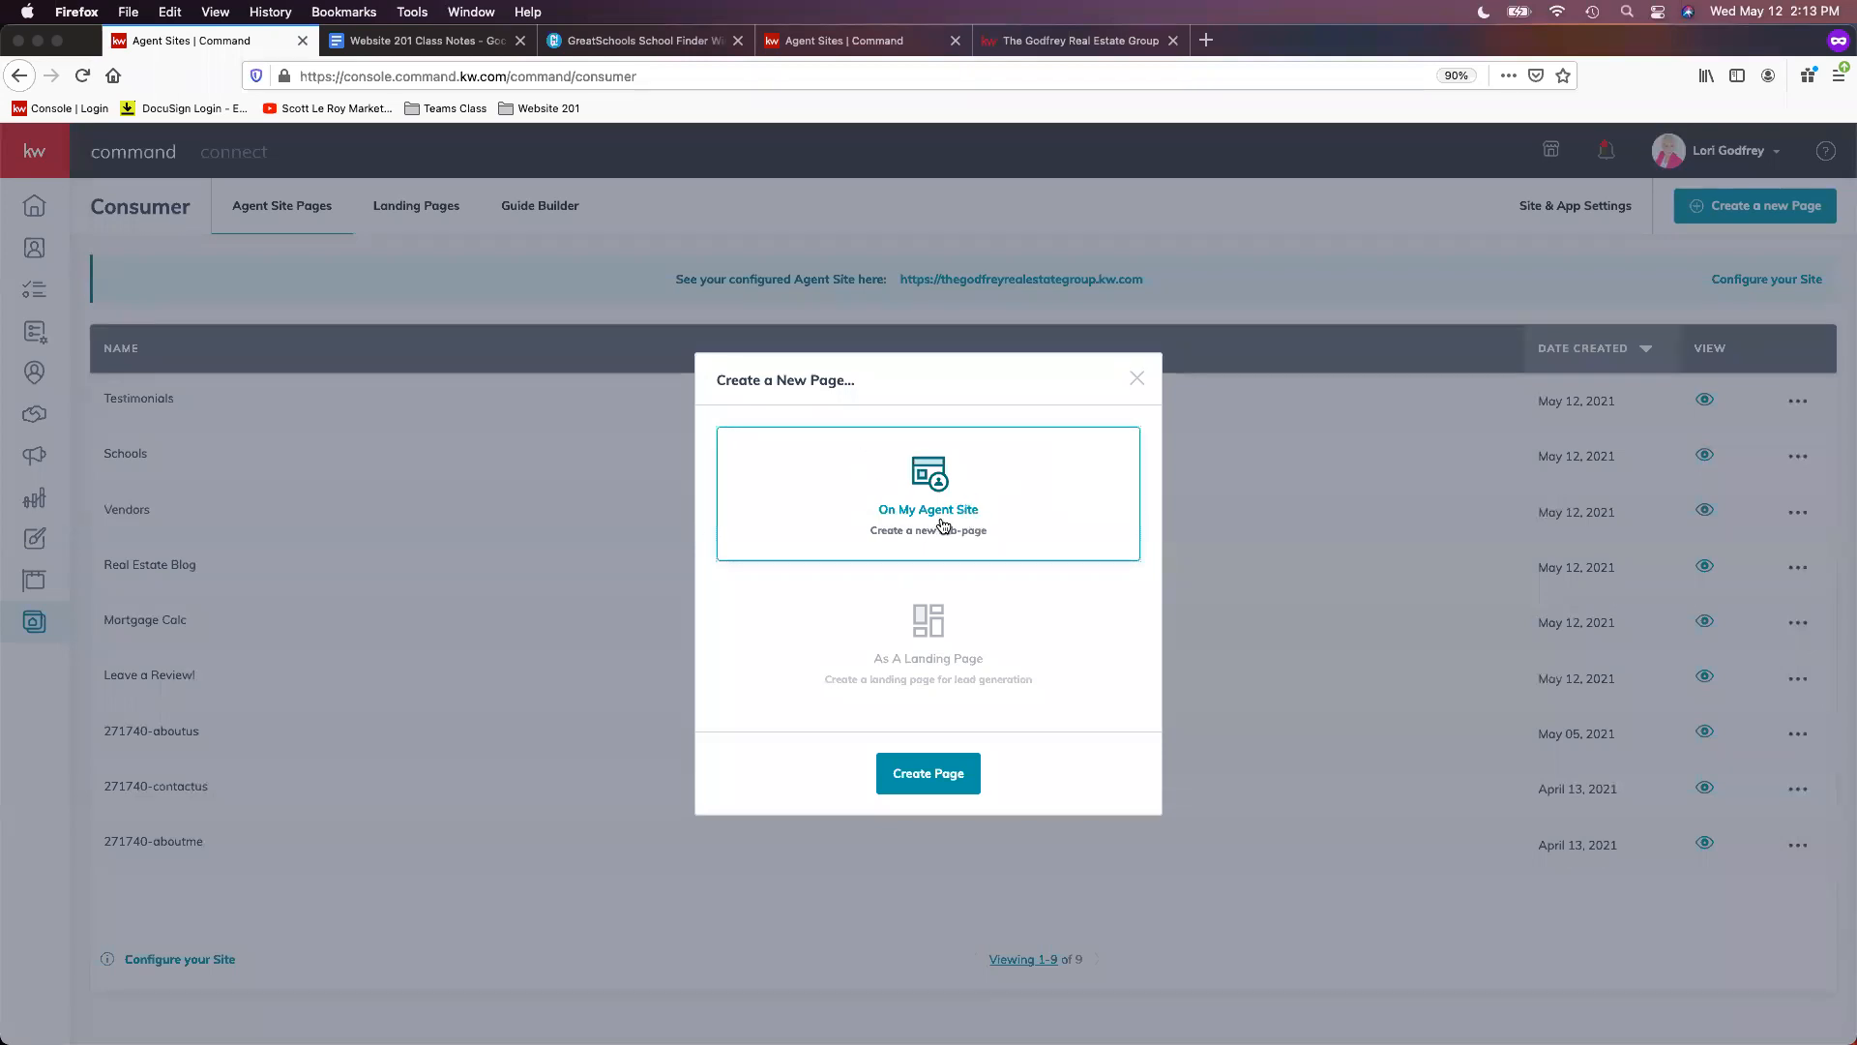
pyautogui.click(947, 791)
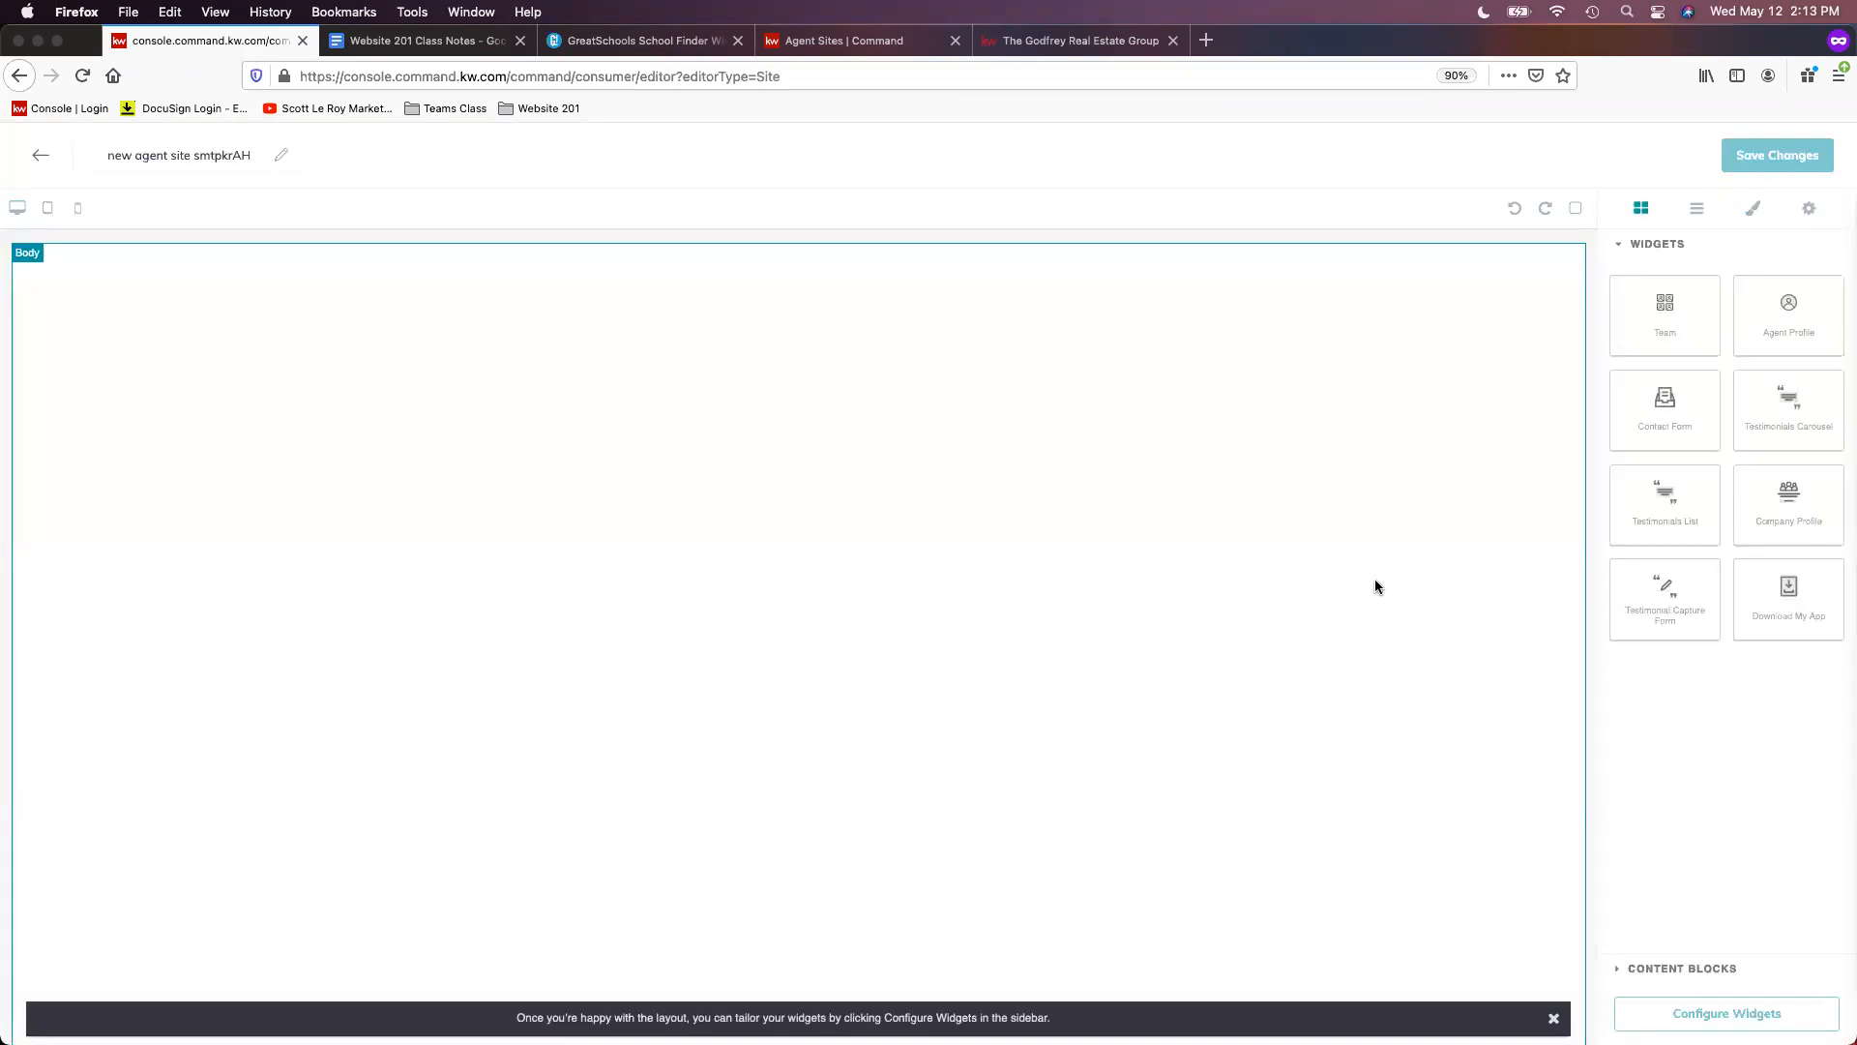
pyautogui.tripleClick(178, 153)
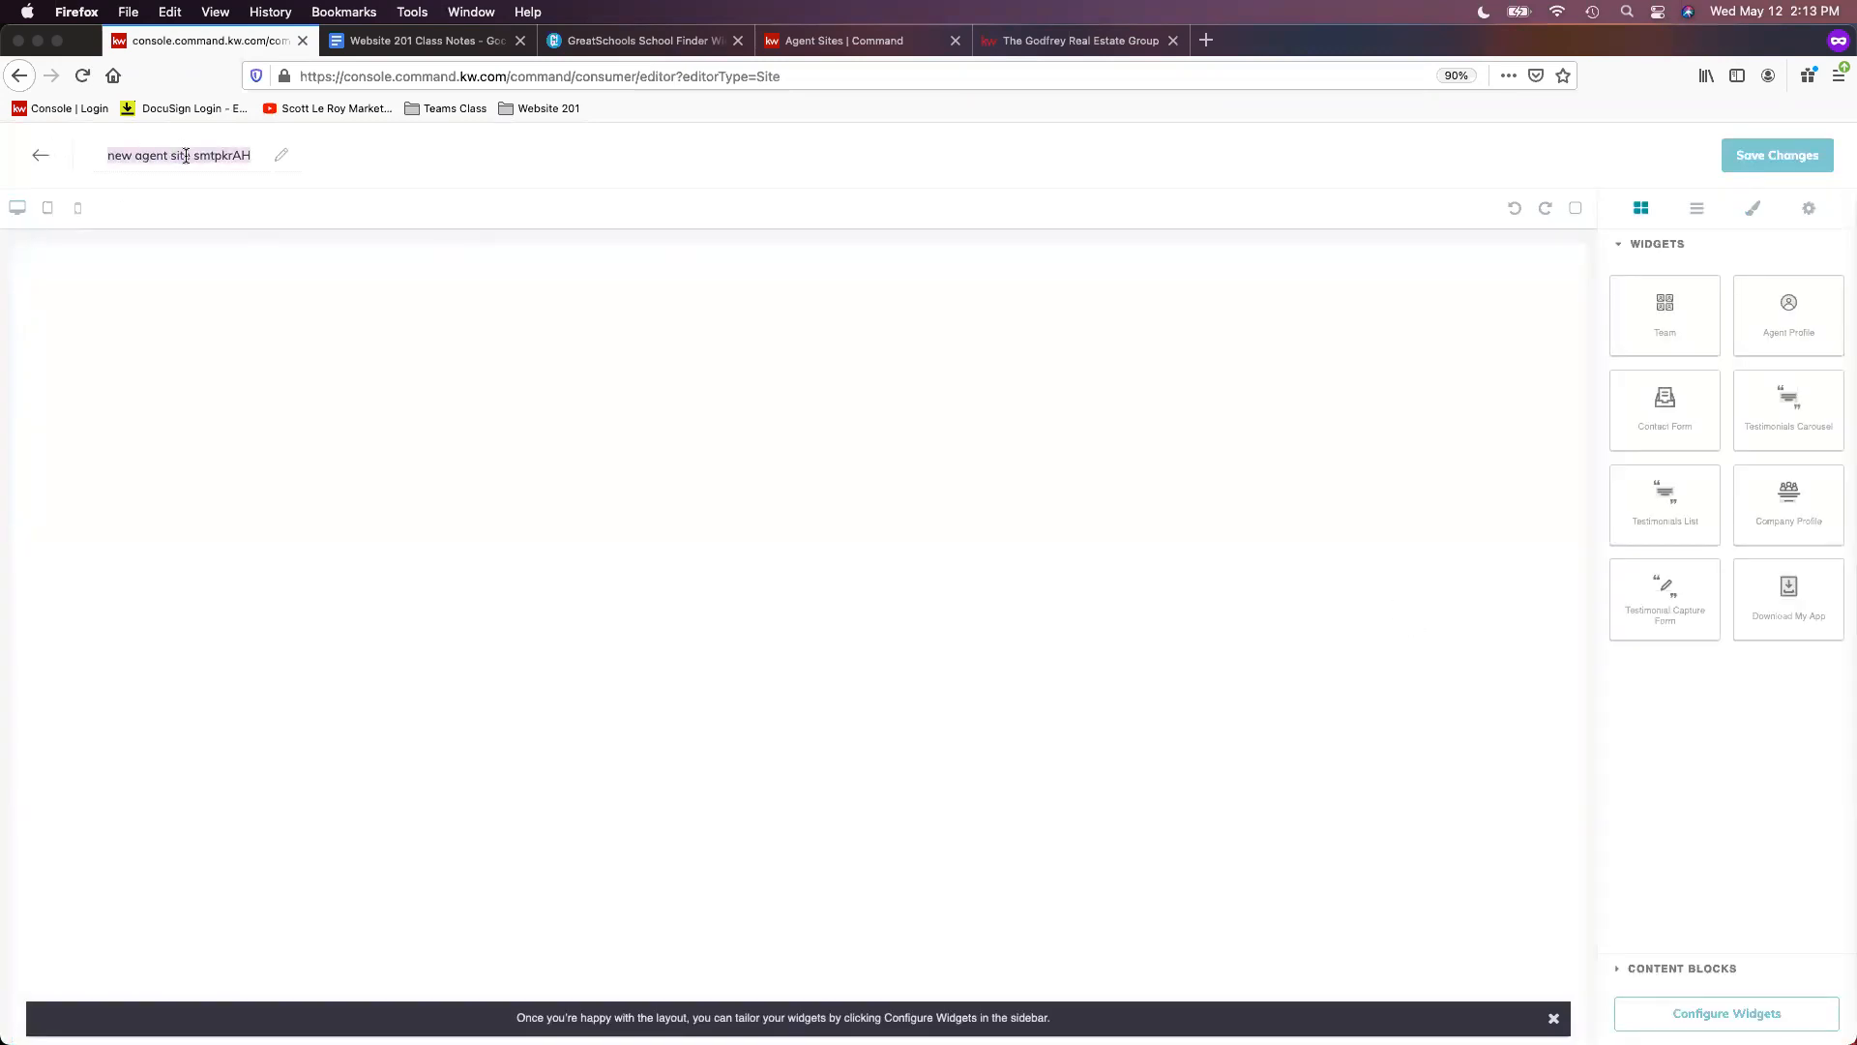
pyautogui.write('recent sales')
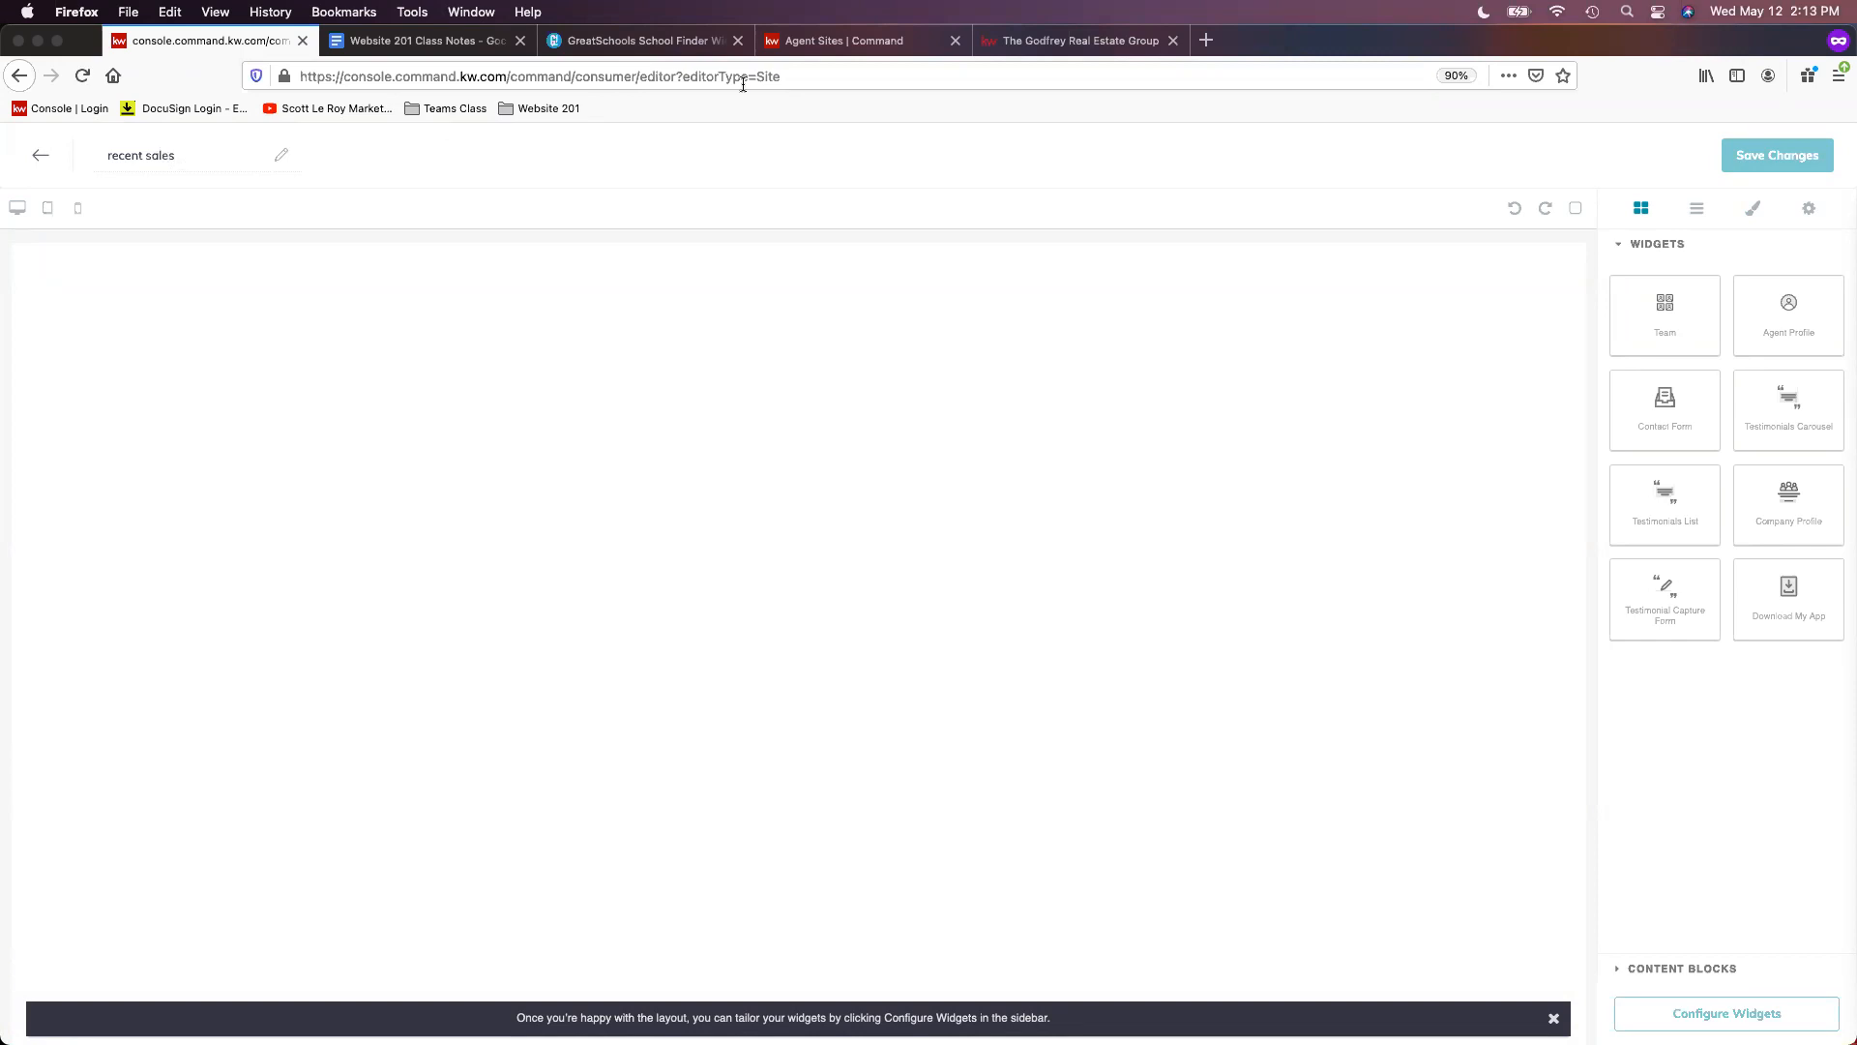
pyautogui.click(1206, 40)
pyautogui.click(531, 111)
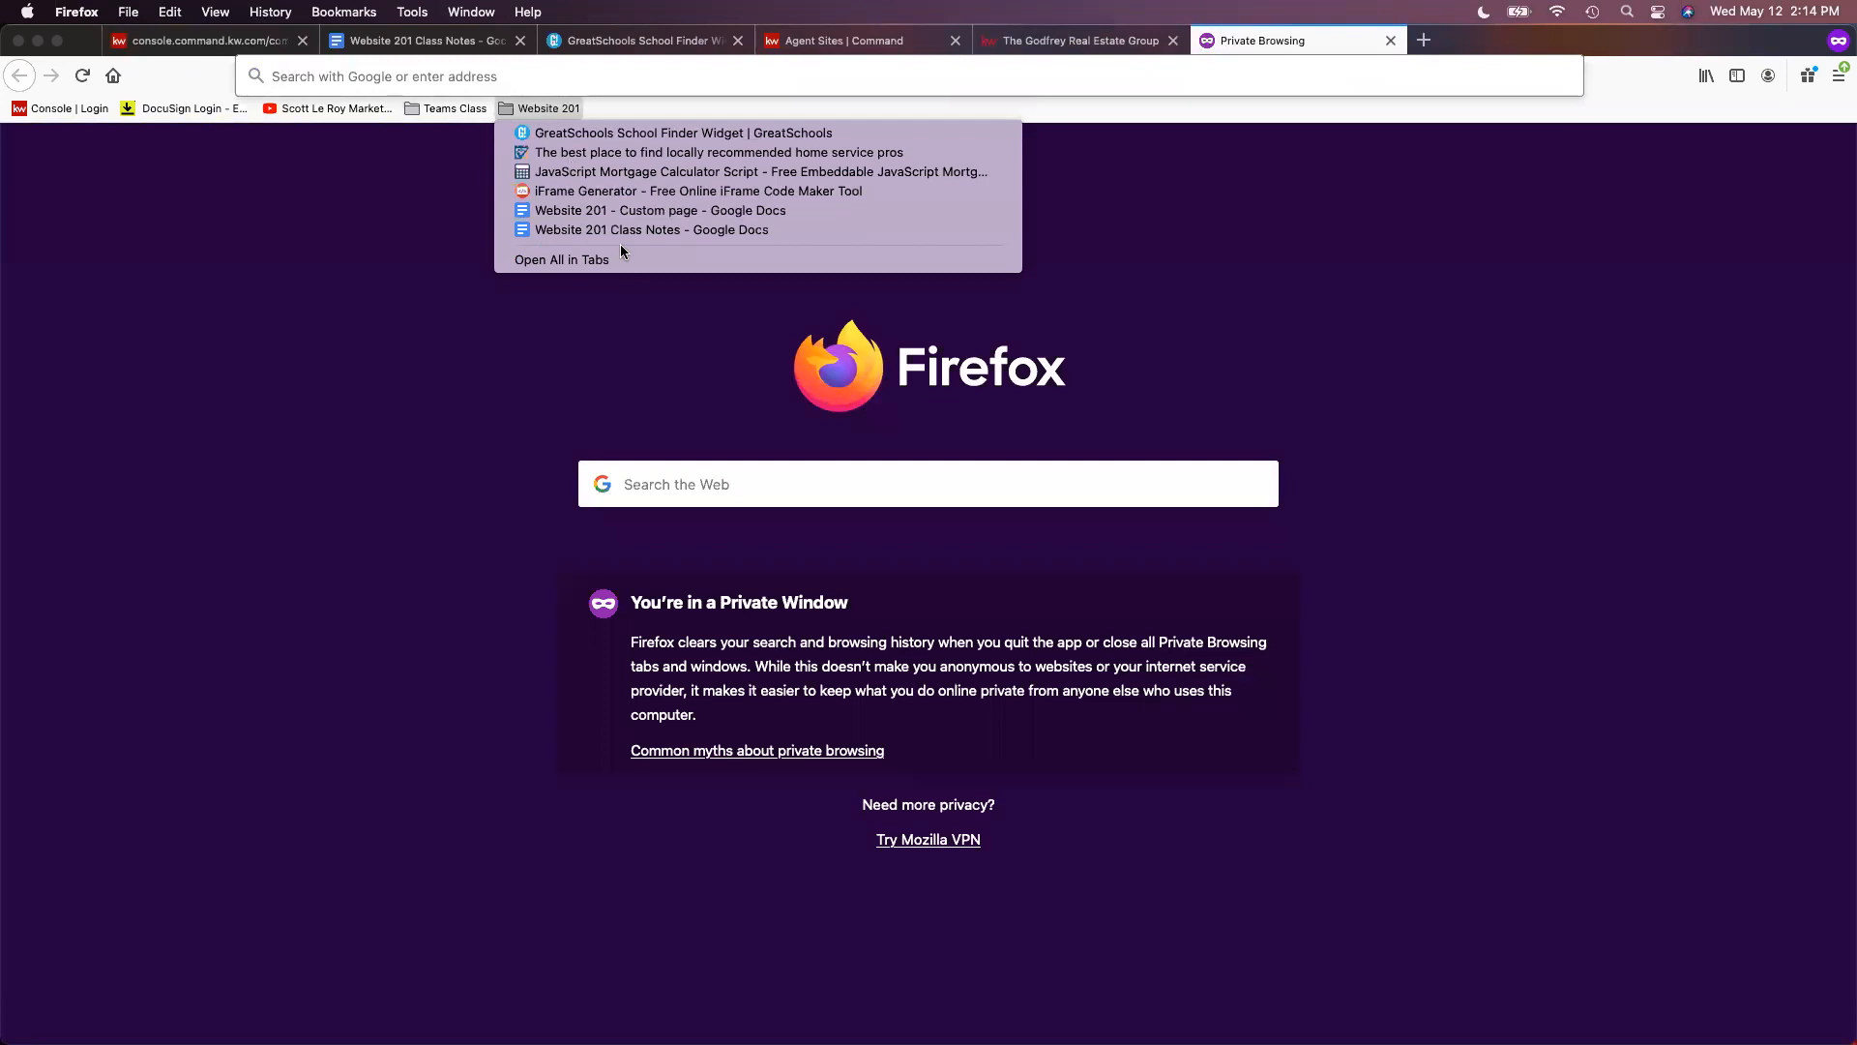
# - Review the two-listing SOLD Properties layout in 'Website 201 - Custom page', then return to the recent sales editor
pyautogui.click(679, 213)
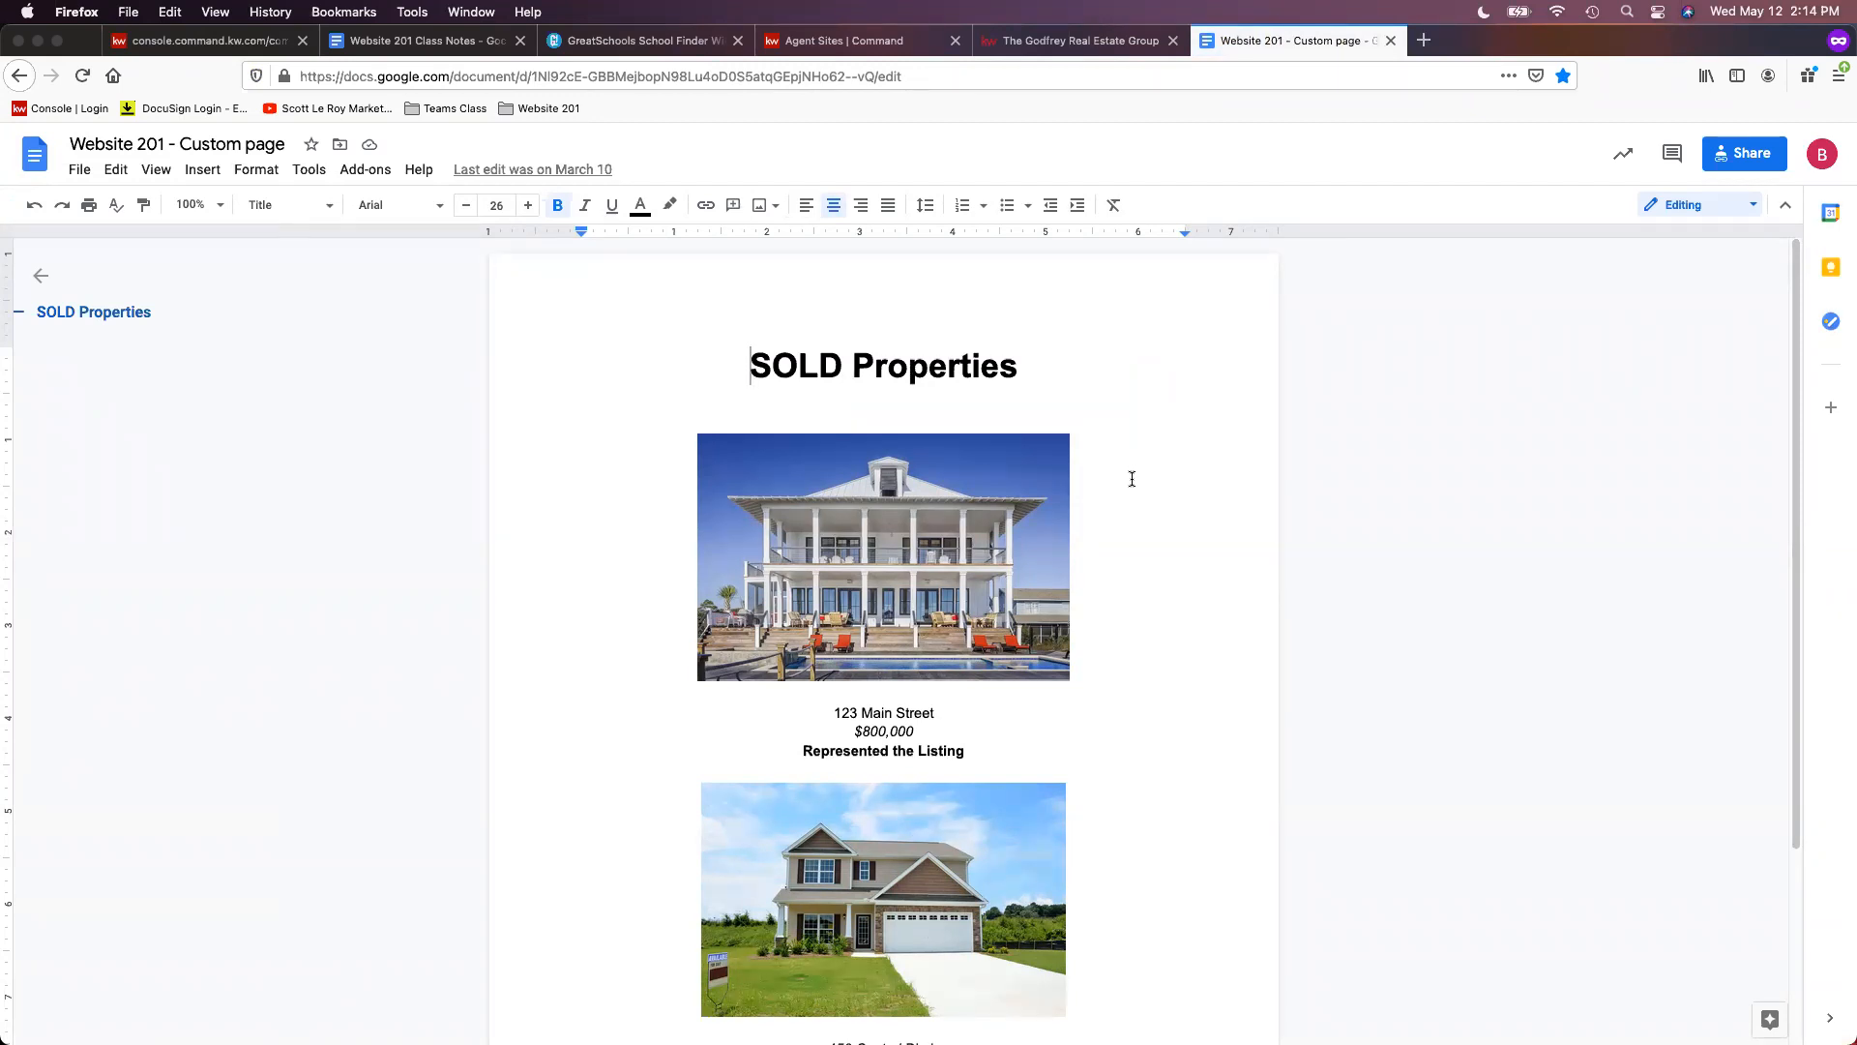
pyautogui.click(1180, 481)
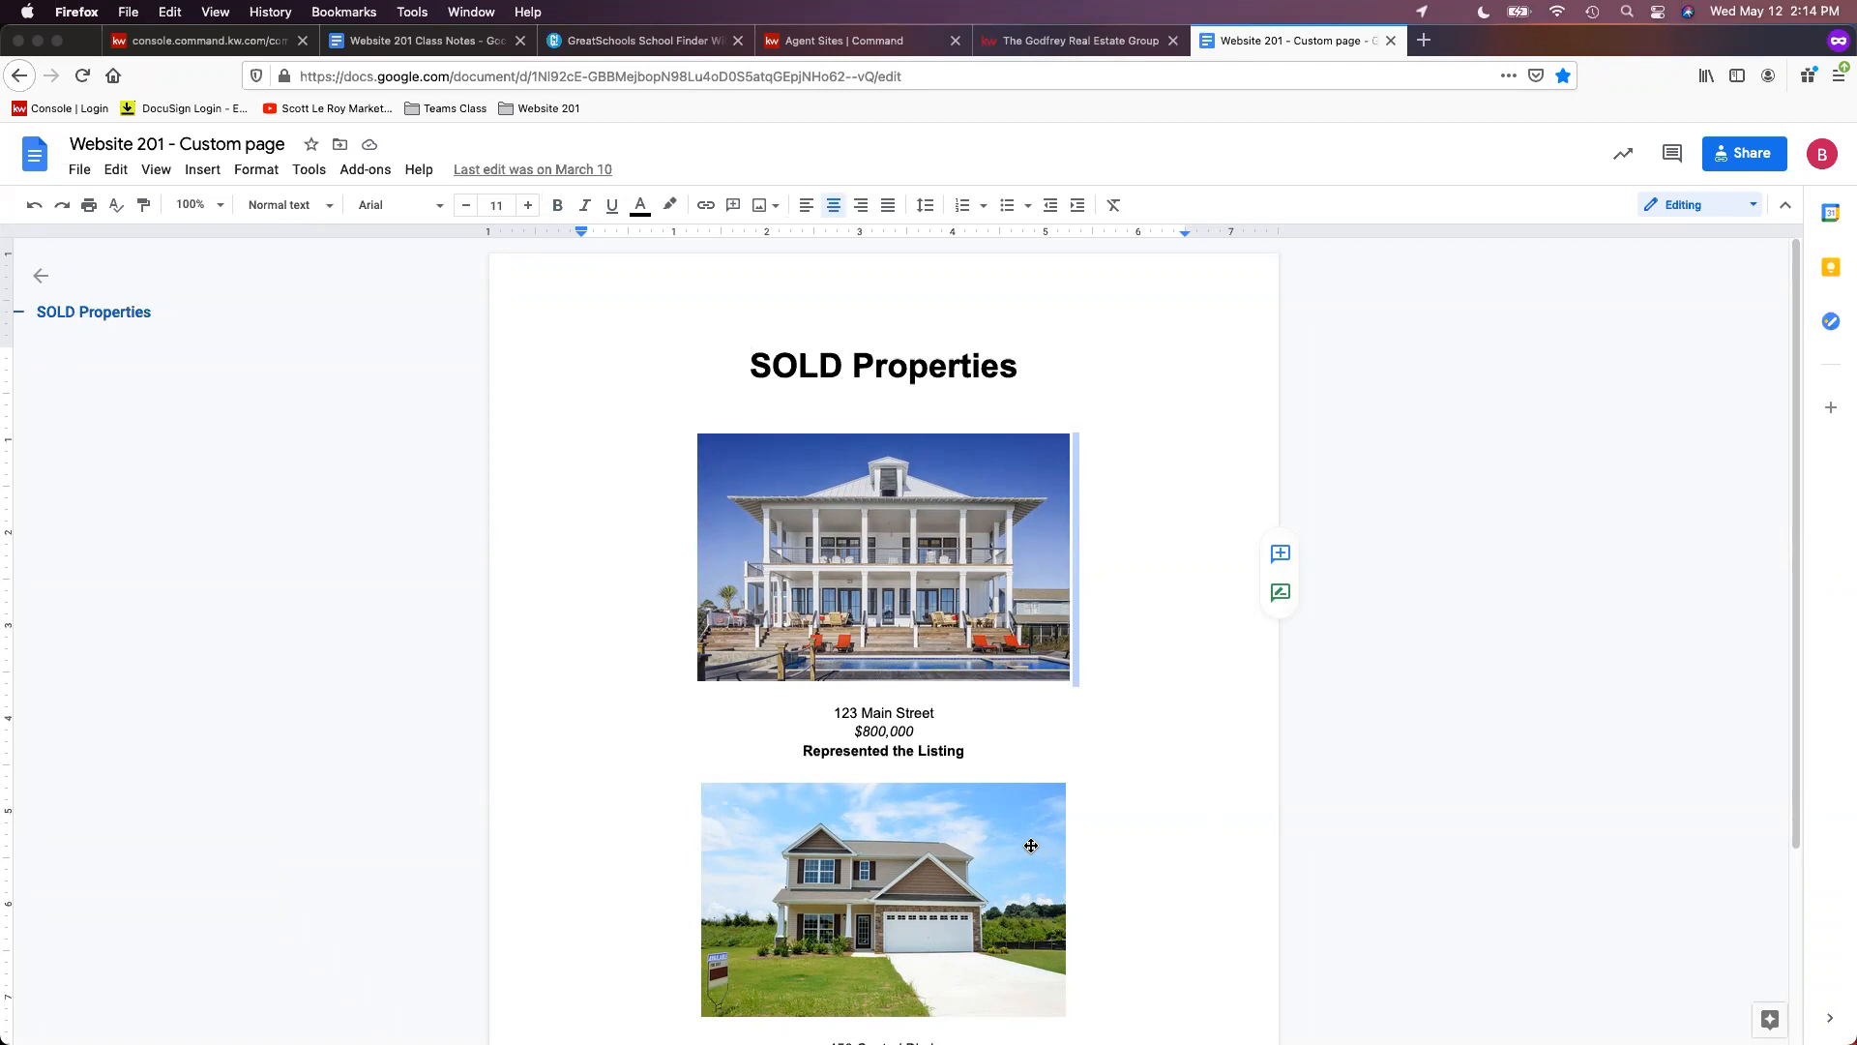
pyautogui.scroll(-3, 949, 591)
pyautogui.scroll(3, 973, 625)
pyautogui.click(1177, 566)
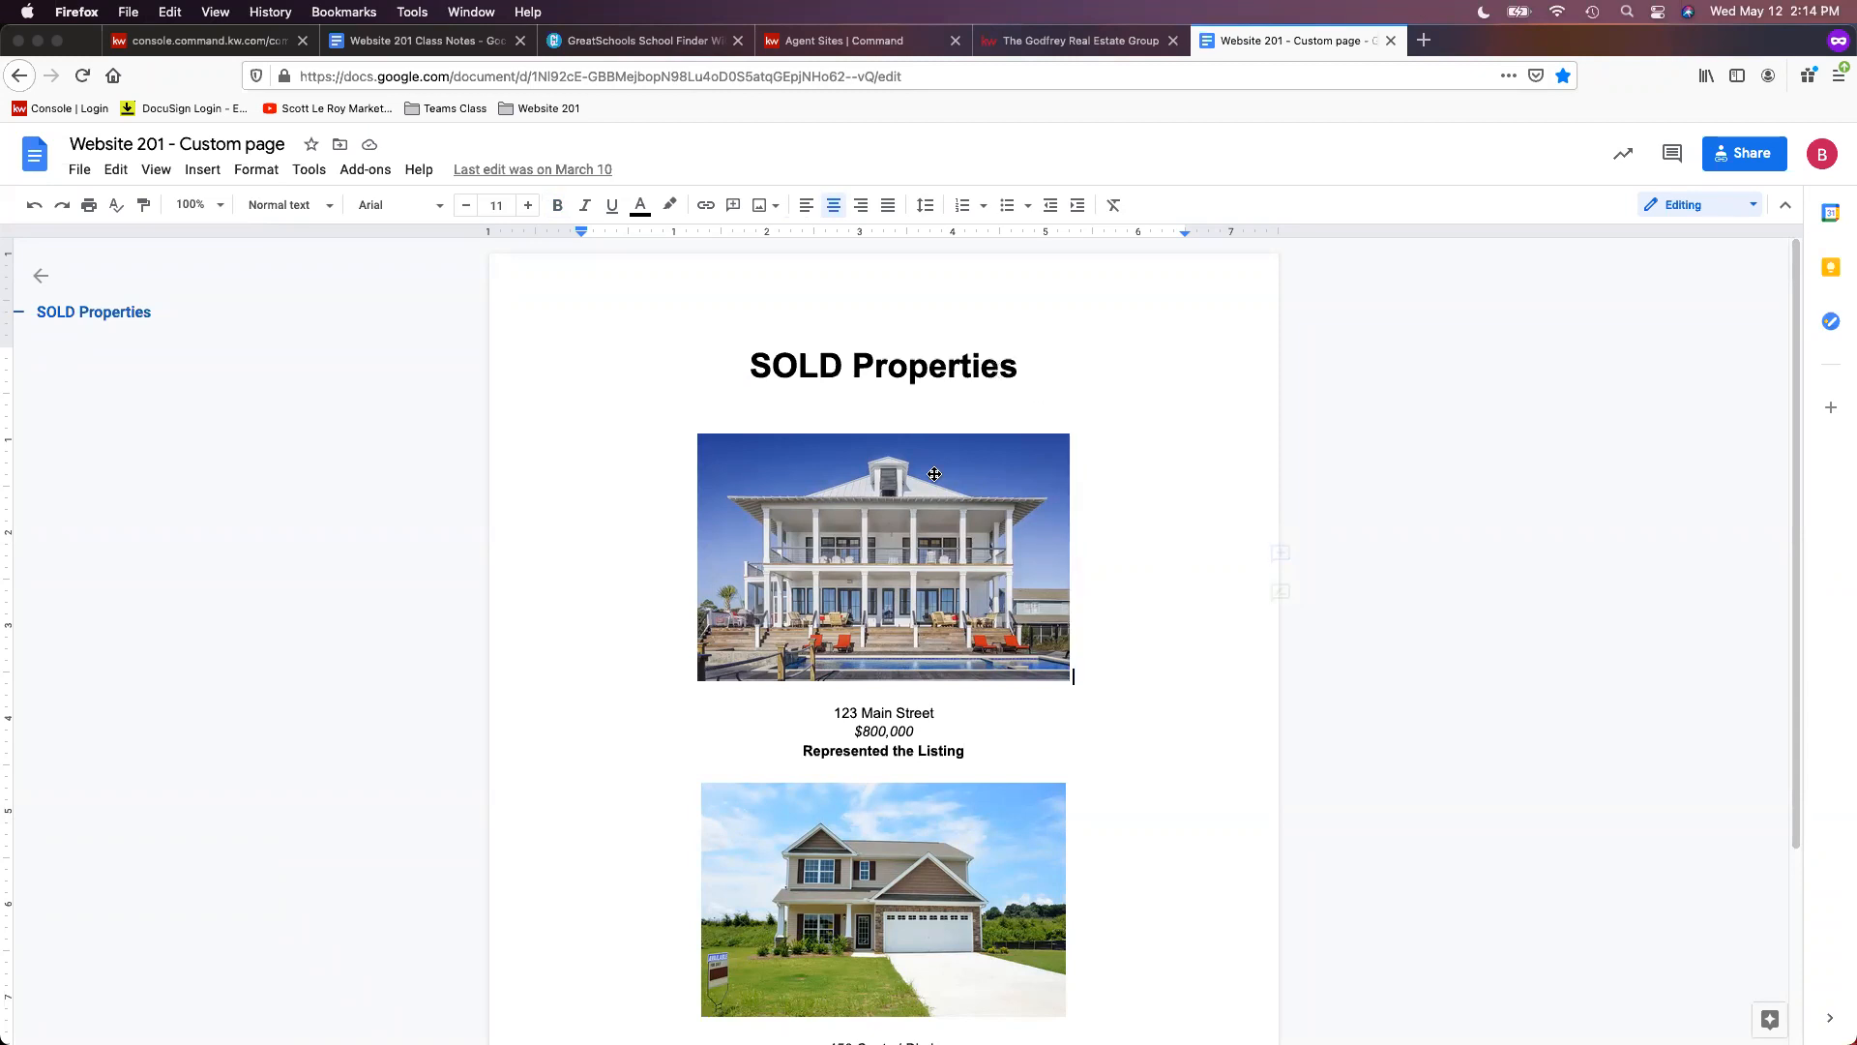
pyautogui.scroll(-2, 914, 668)
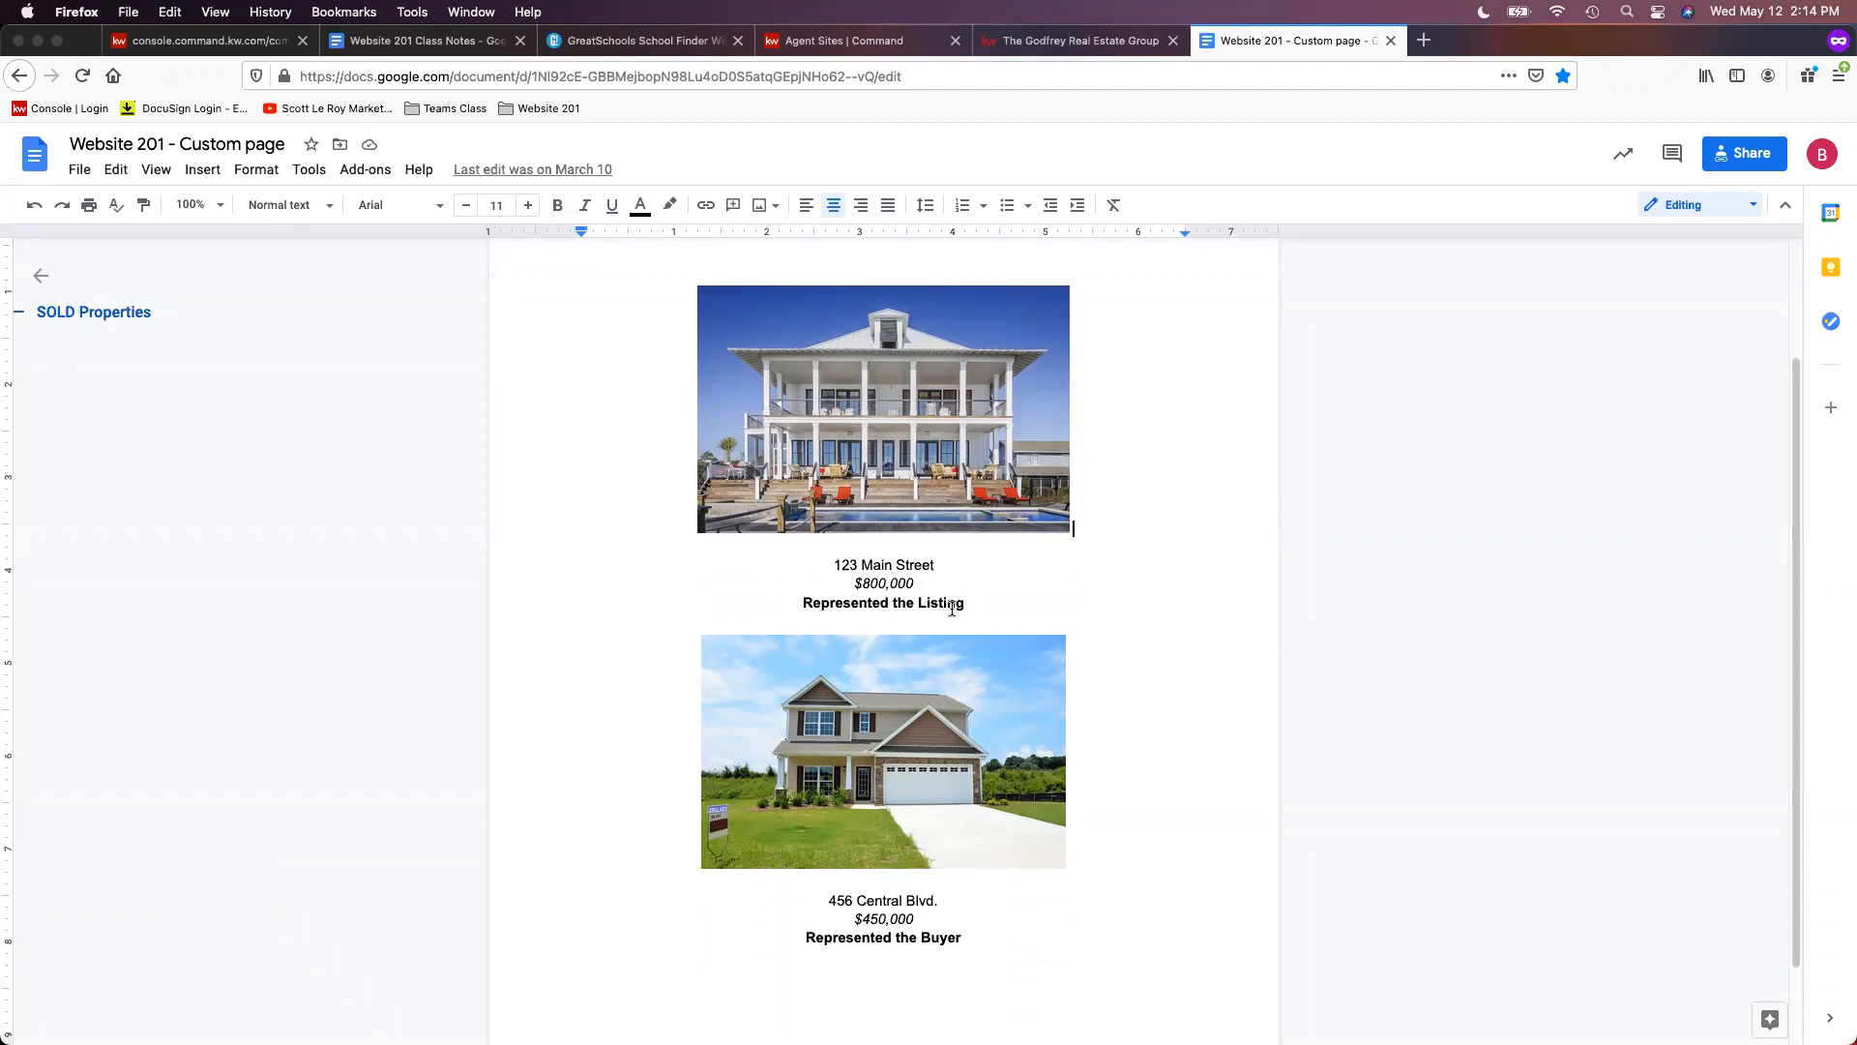
pyautogui.scroll(-1, 994, 605)
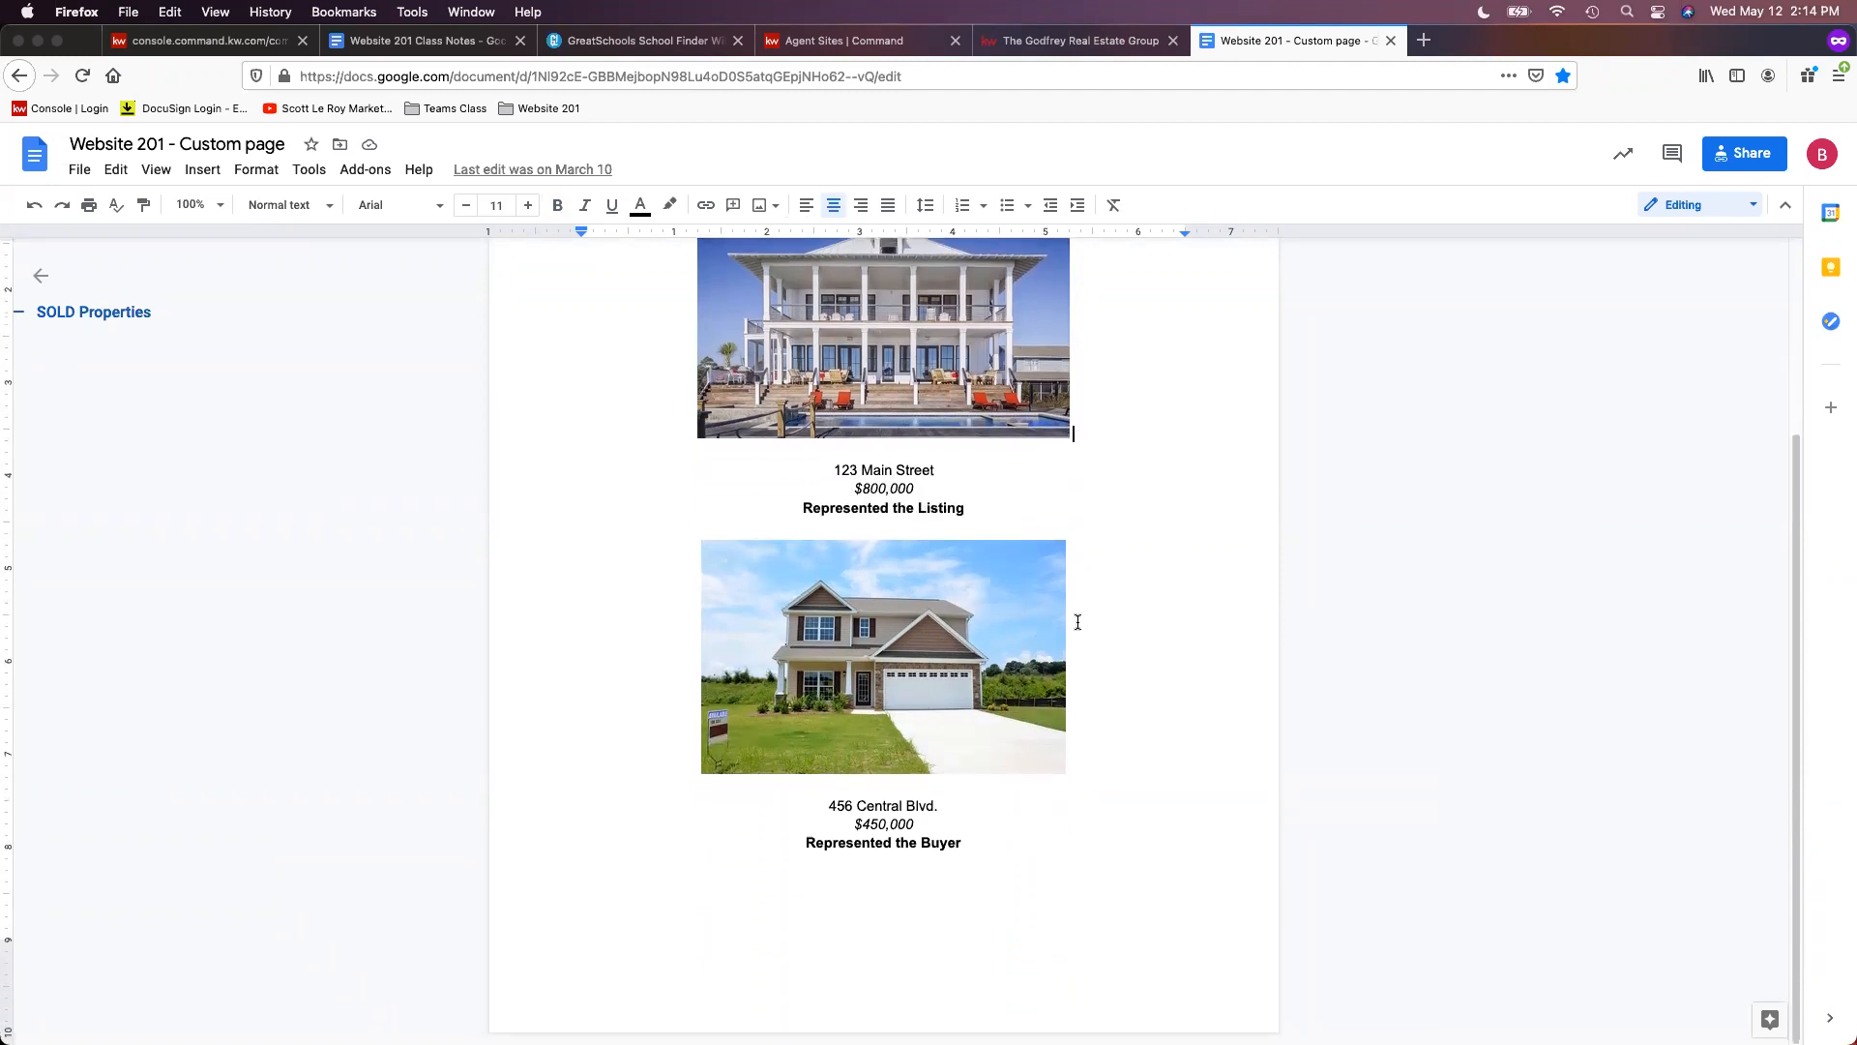
pyautogui.scroll(3, 1068, 619)
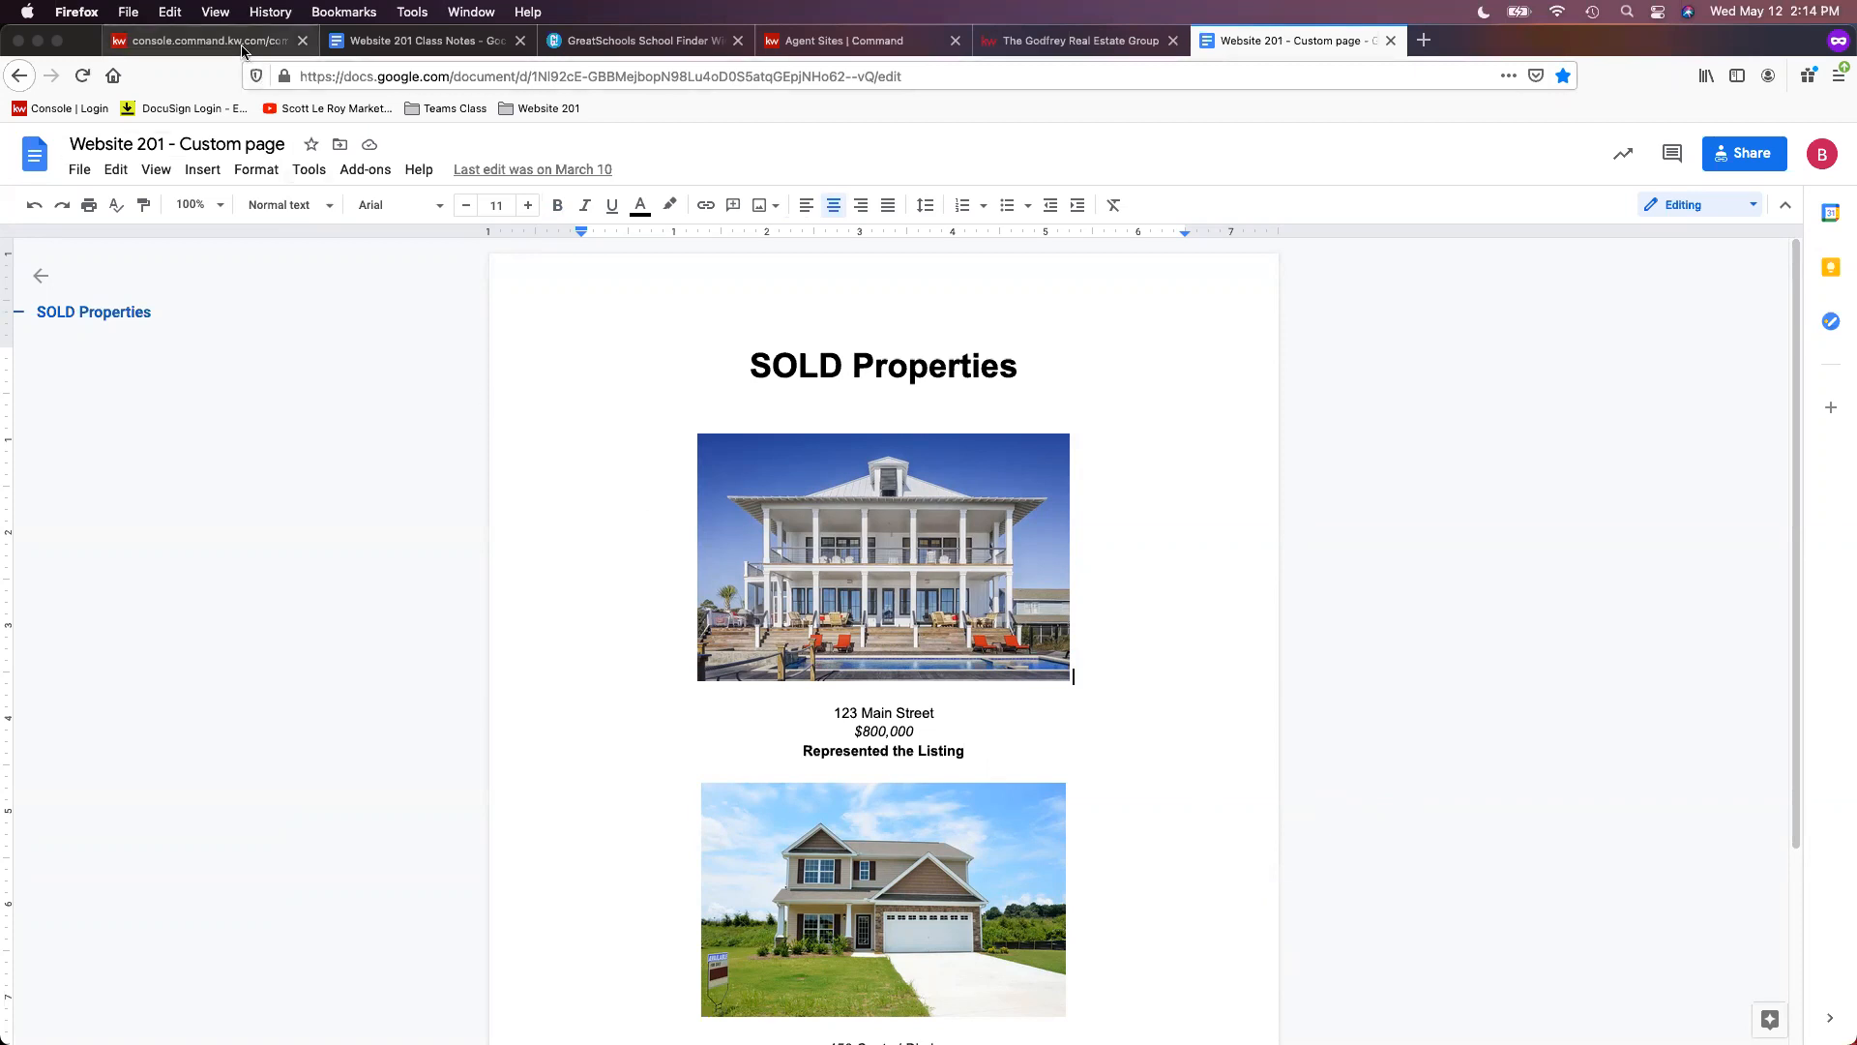
pyautogui.click(203, 40)
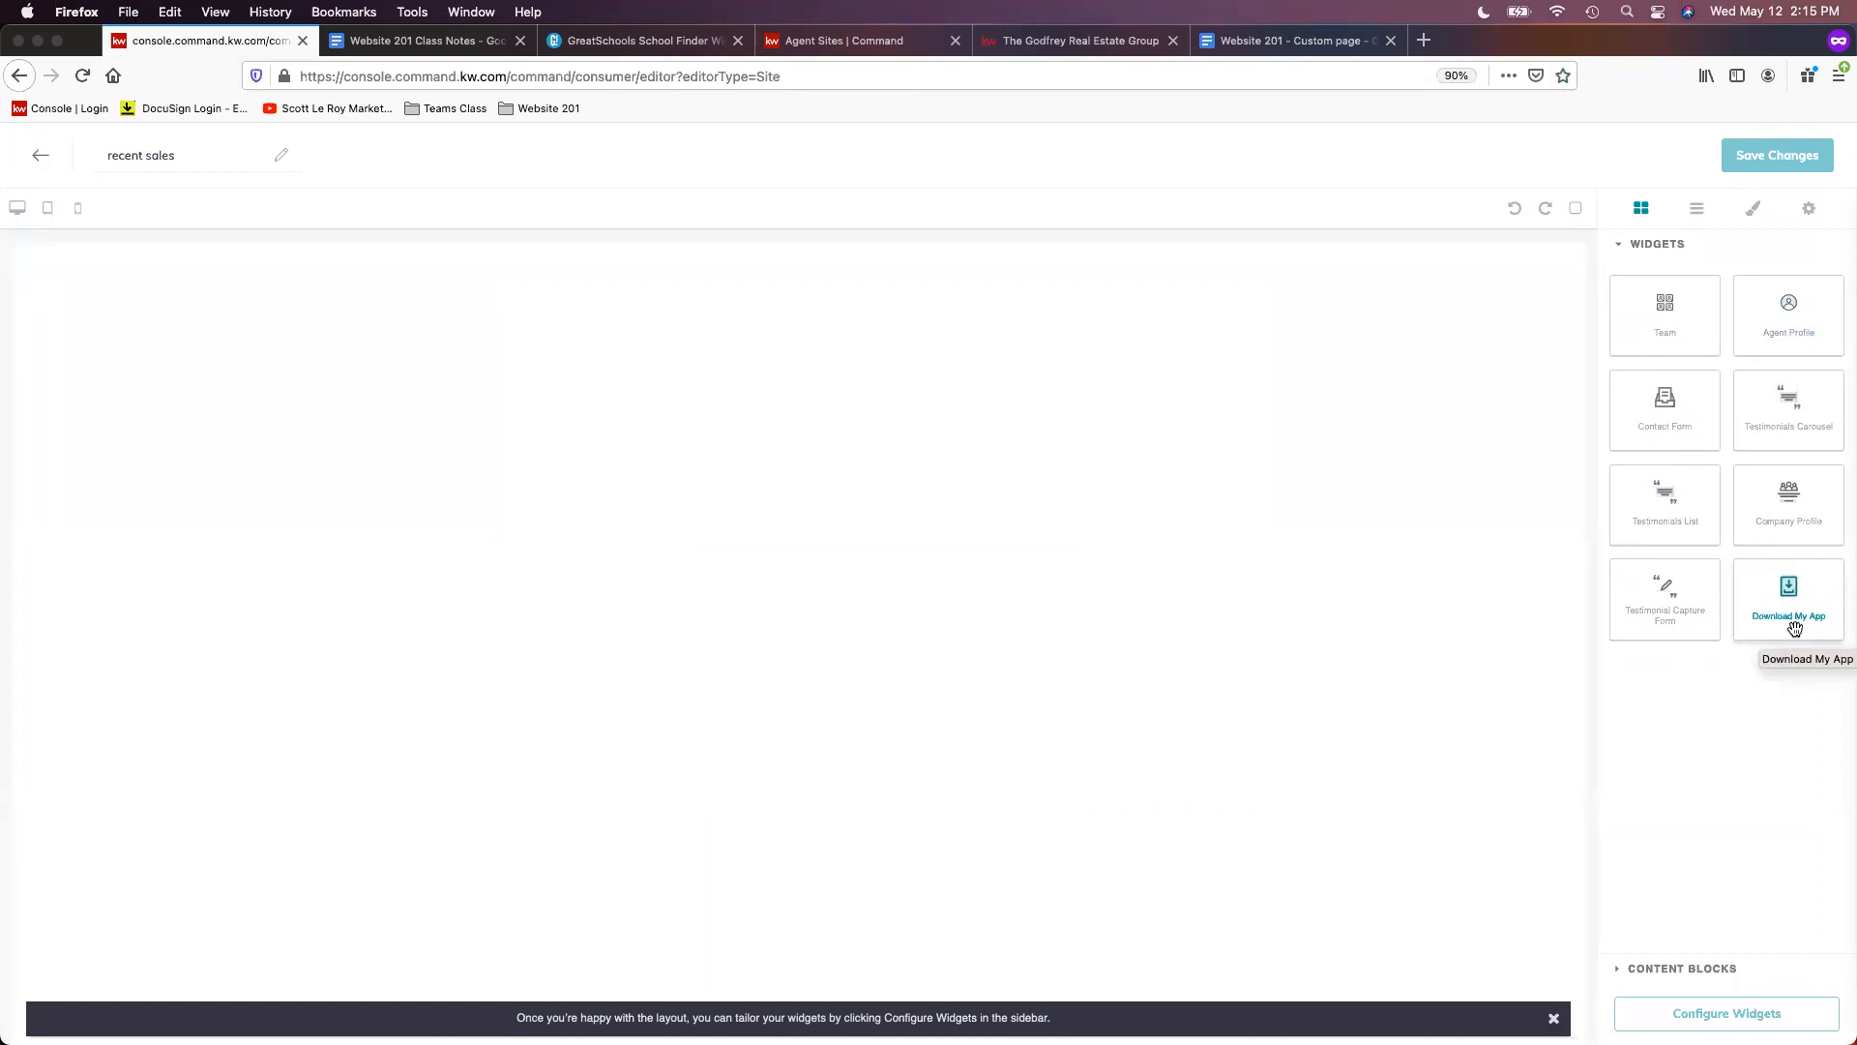
# - Add the Download My App section, then a Text block above it with its placeholder selected
pyautogui.moveTo(1794, 624); pyautogui.dragTo(880, 291)
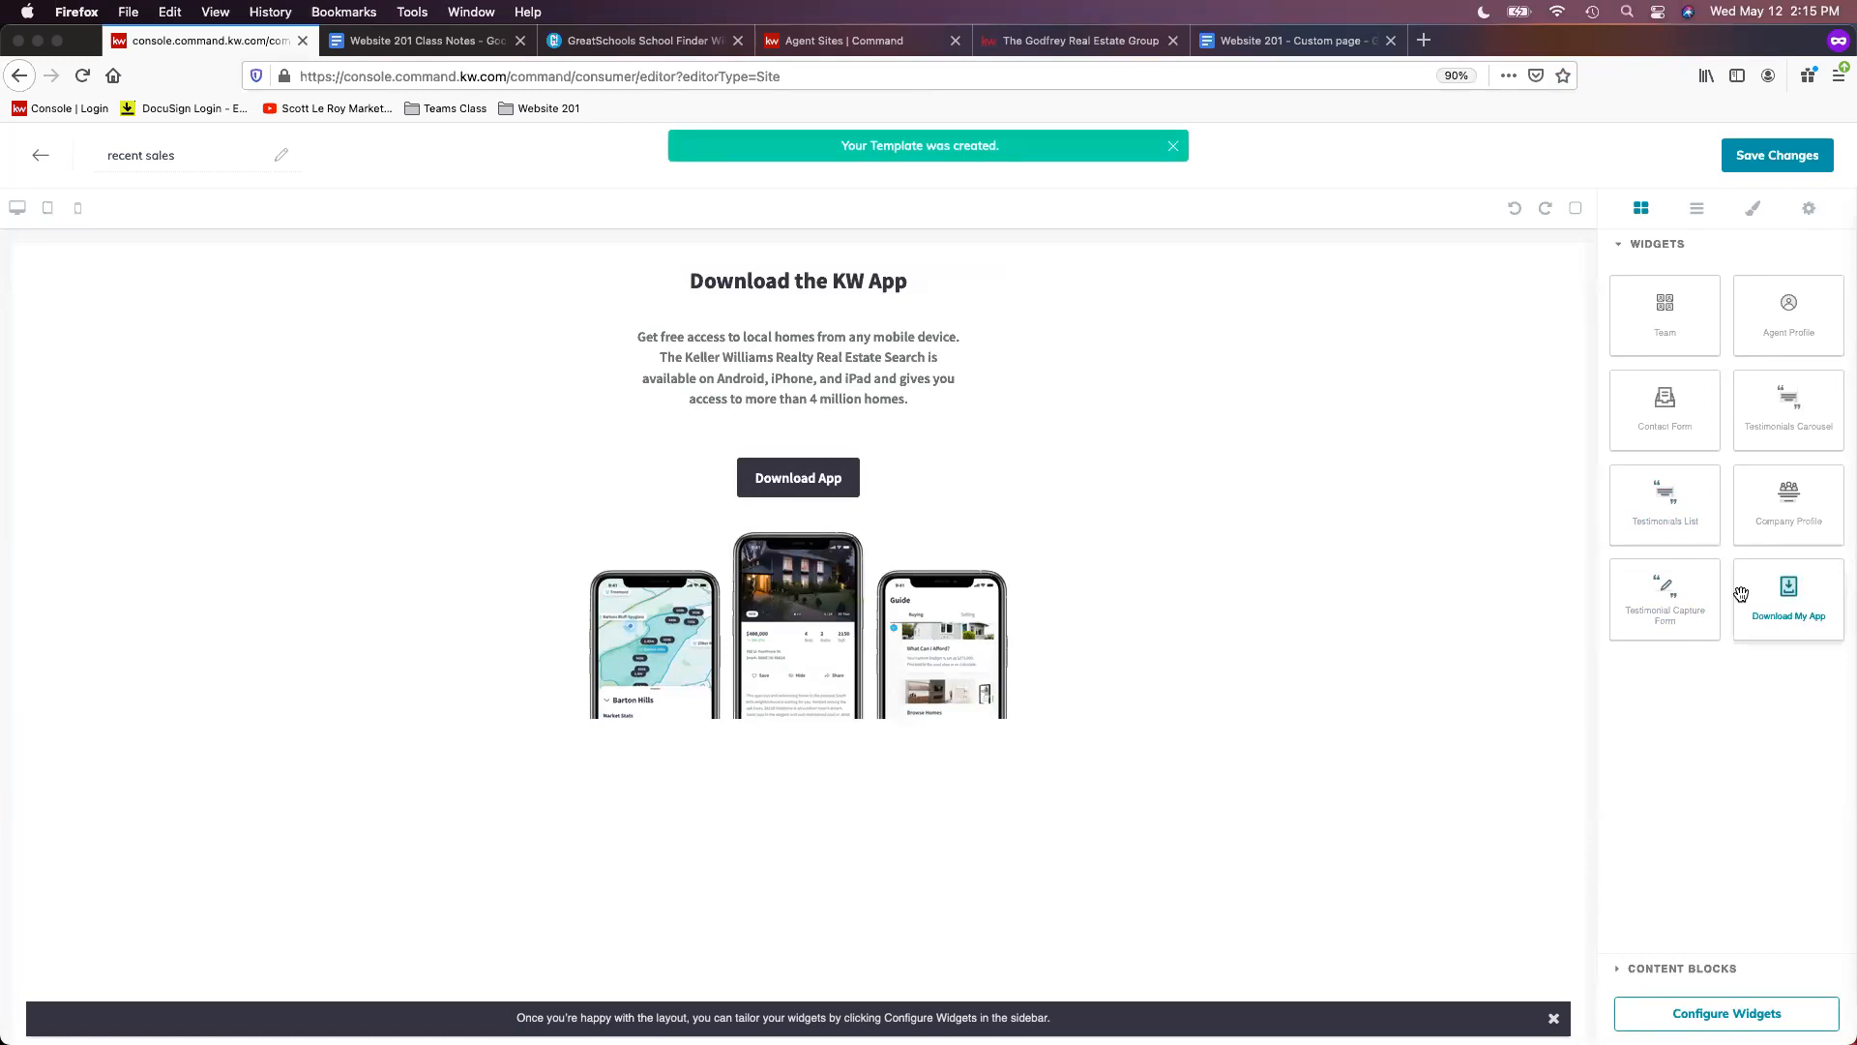
pyautogui.click(1735, 969)
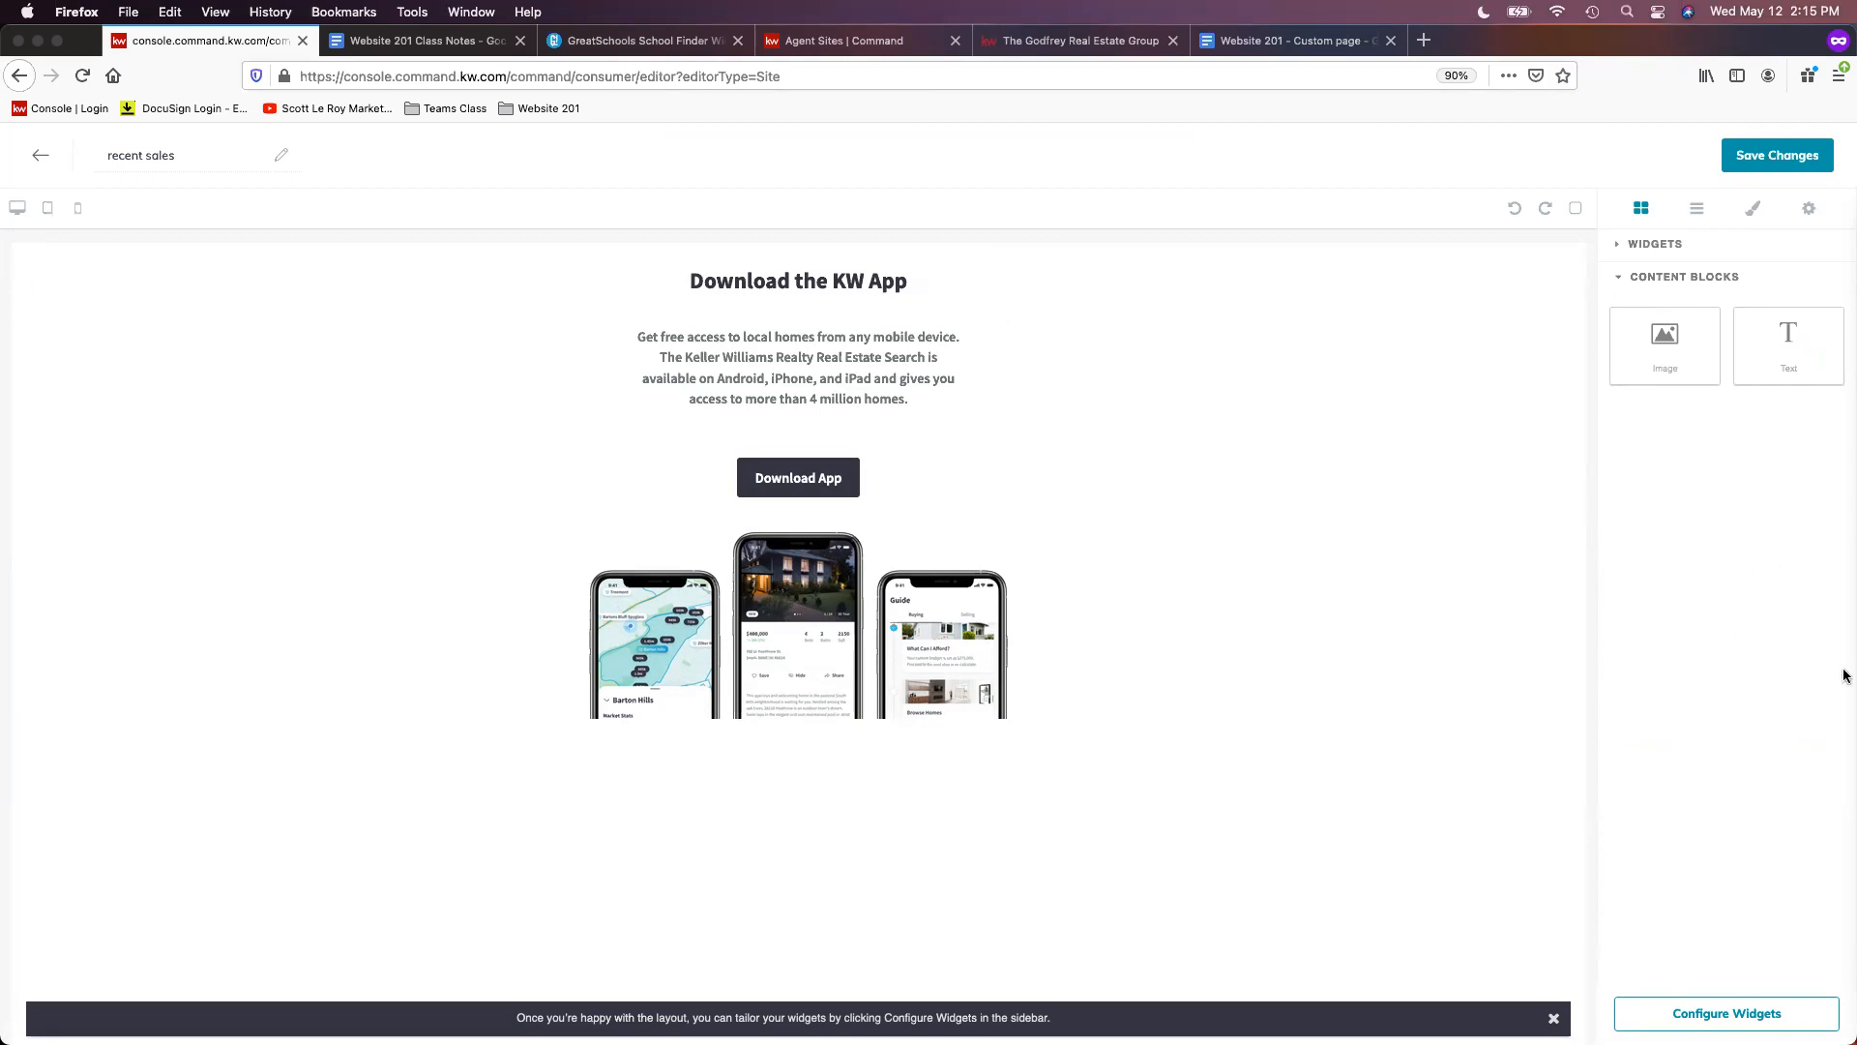
pyautogui.moveTo(1789, 324); pyautogui.dragTo(1086, 247)
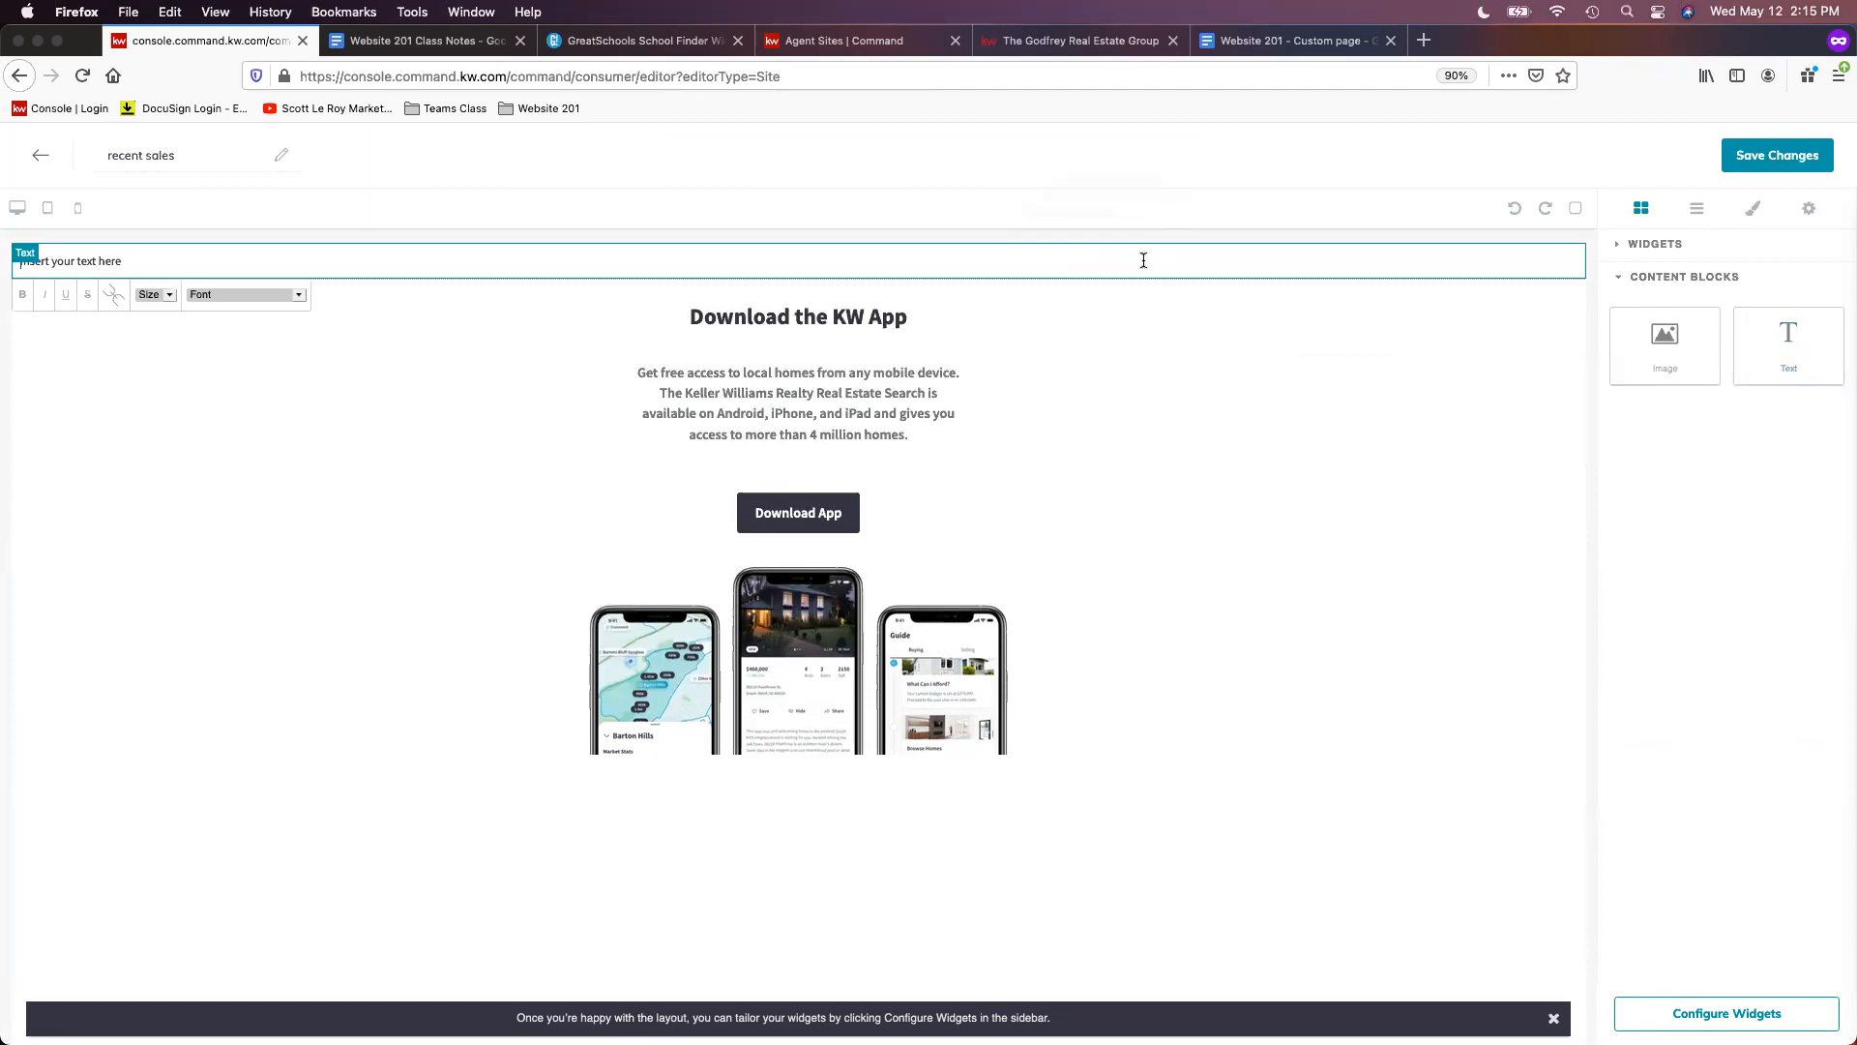
pyautogui.tripleClick(79, 261)
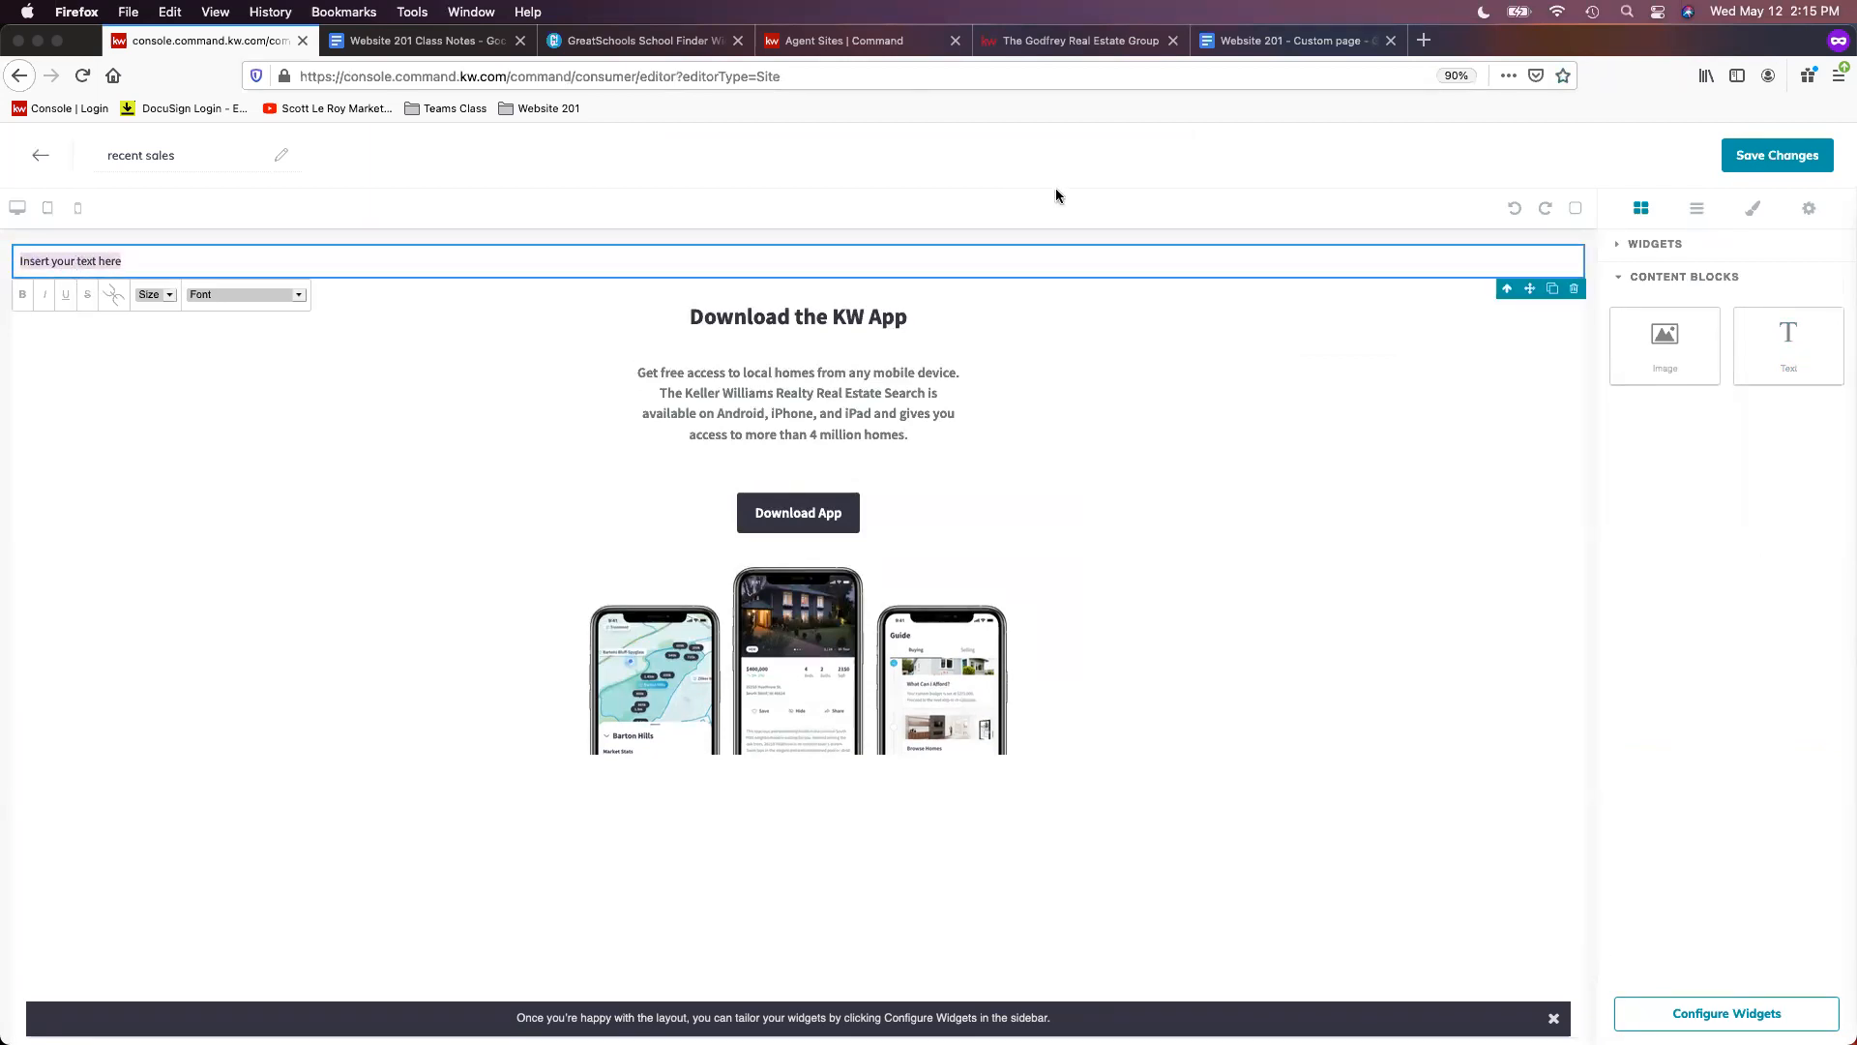
# - Copy the SOLD Properties title and both house listings from the Google Doc
pyautogui.click(1270, 43)
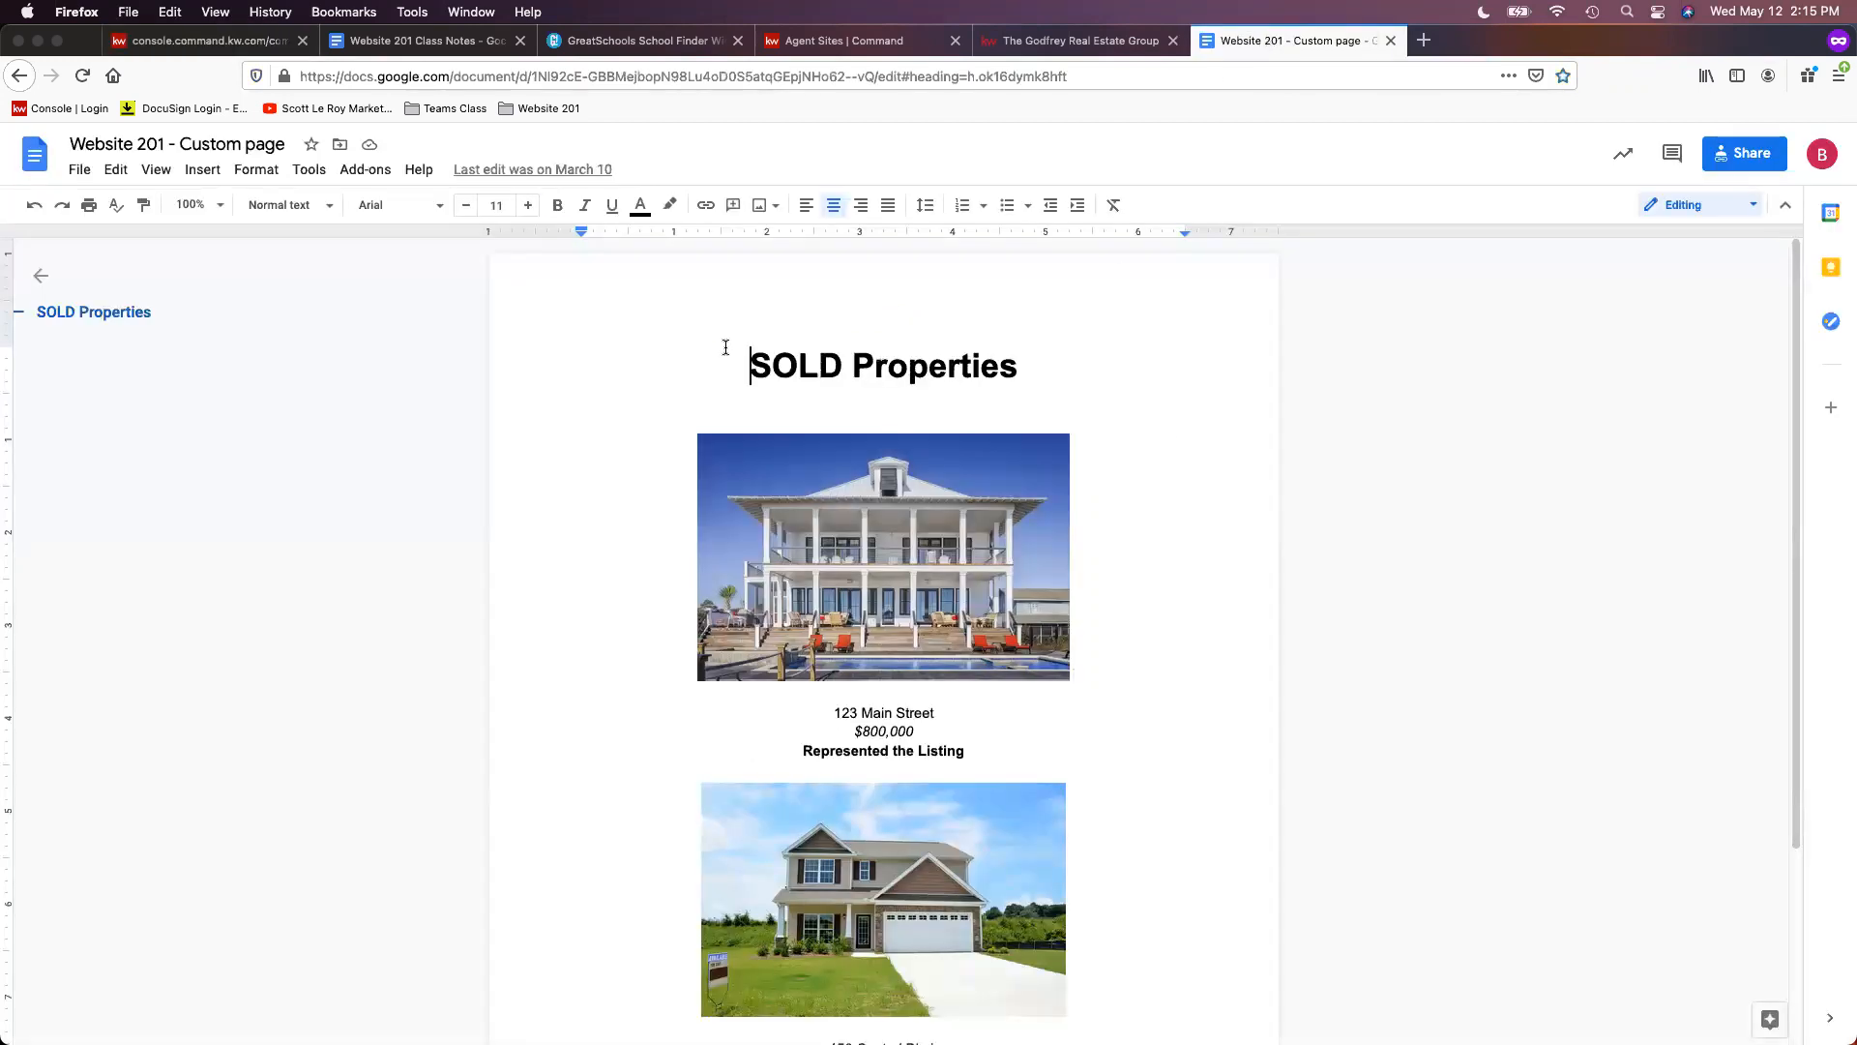
pyautogui.moveTo(729, 350); pyautogui.dragTo(1048, 916)
pyautogui.scroll(-3, 1153, 877)
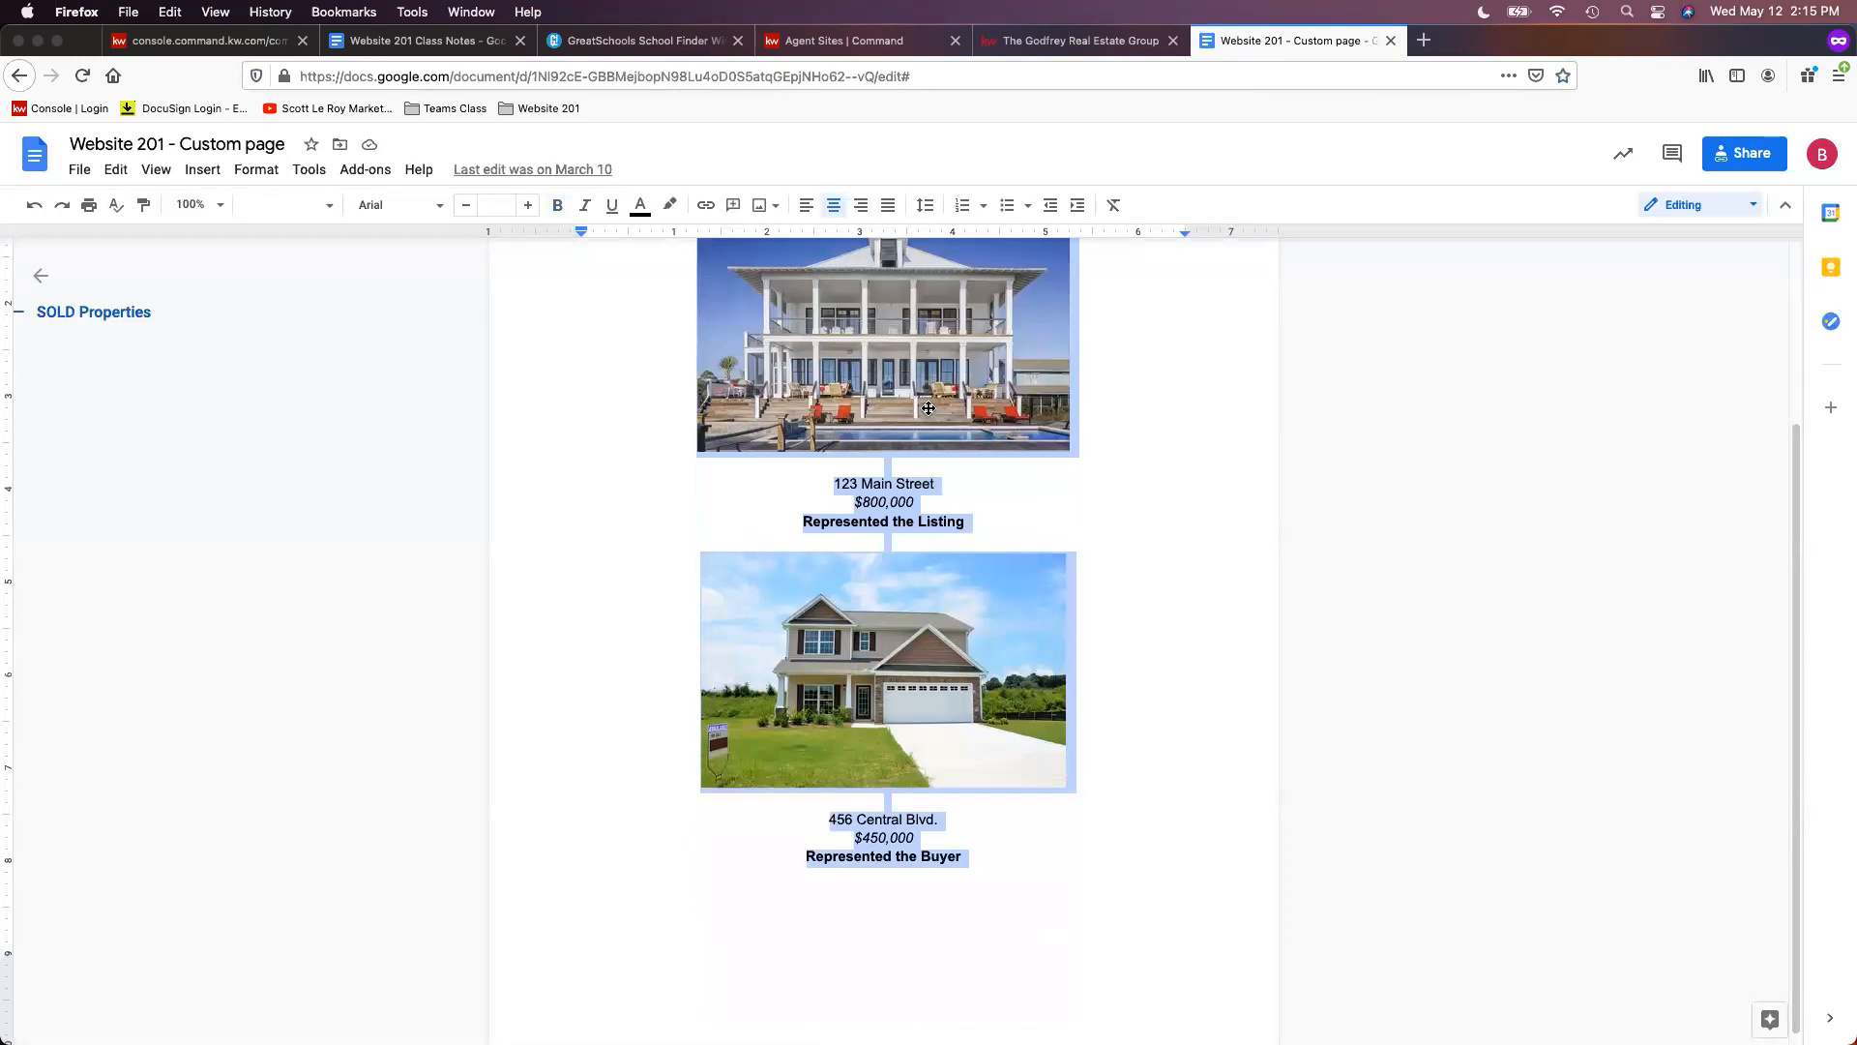
pyautogui.scroll(3, 928, 407)
pyautogui.rightClick(841, 366)
pyautogui.click(967, 427)
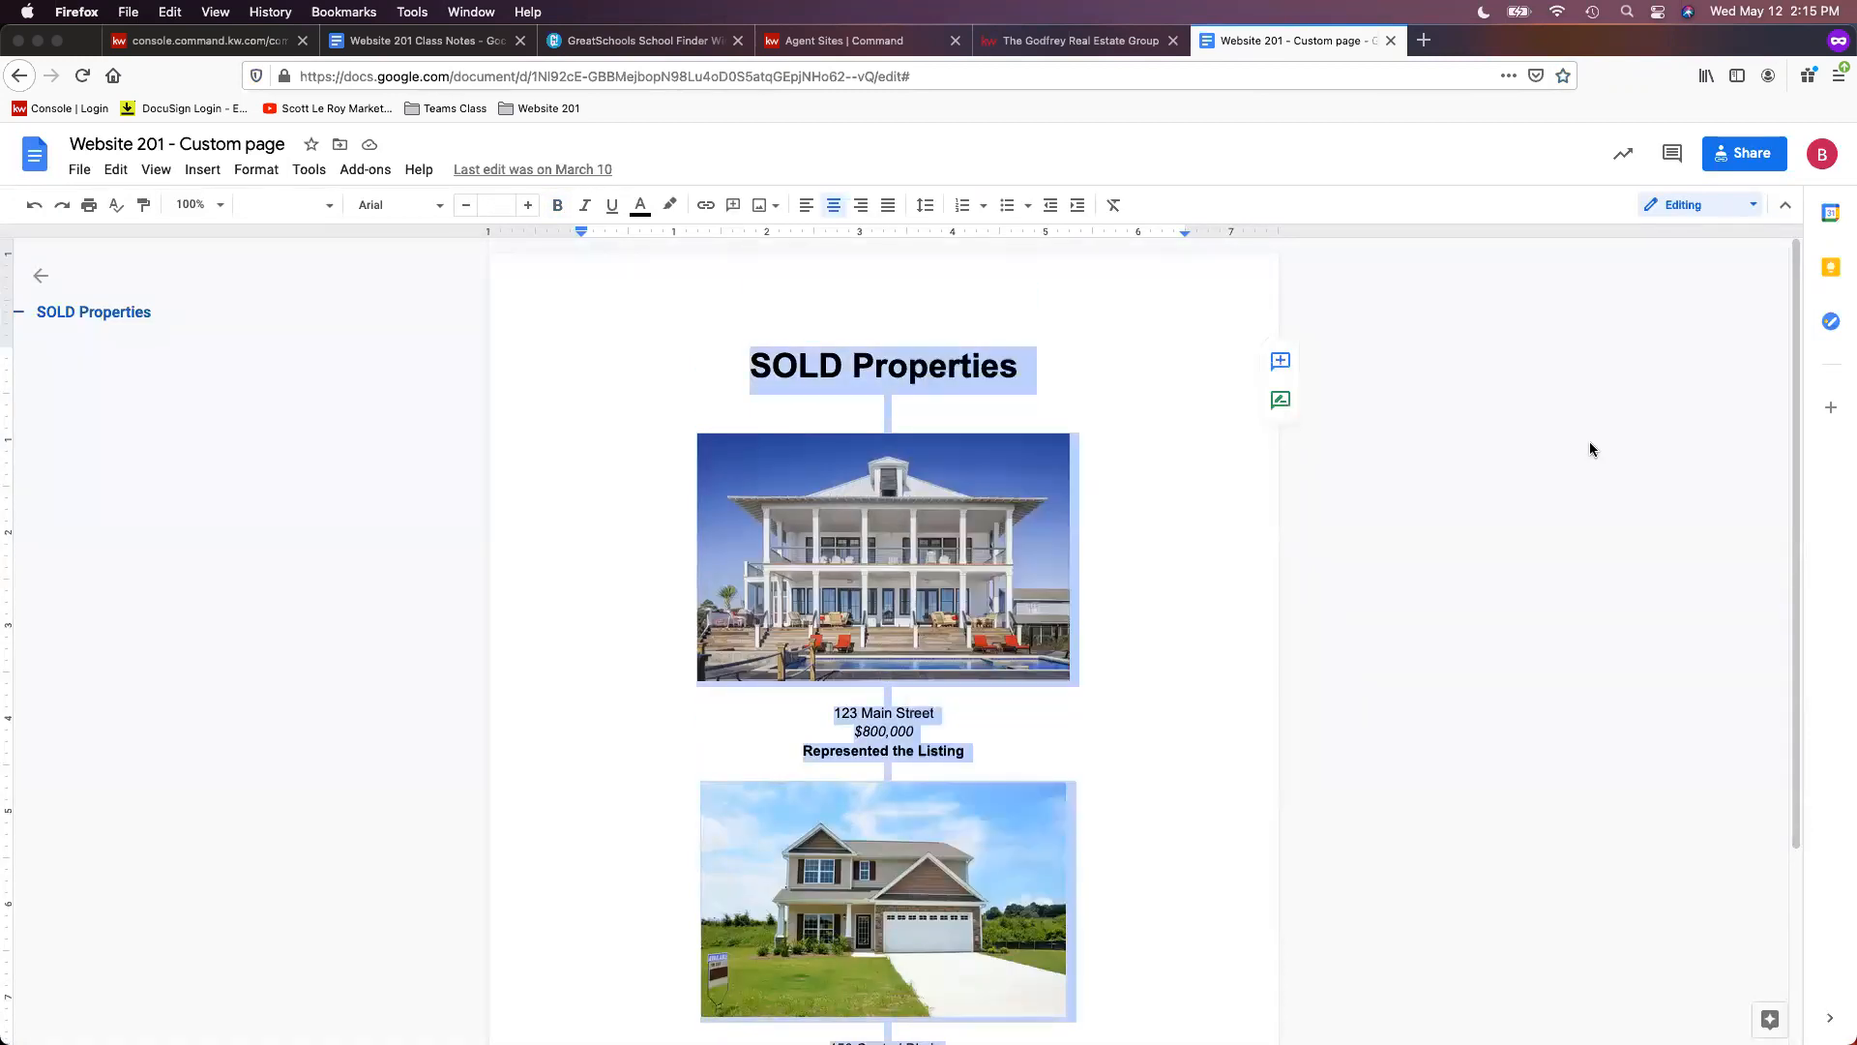
# - Paste the copied listings over the text block's placeholder on the recent sales page
pyautogui.click(242, 41)
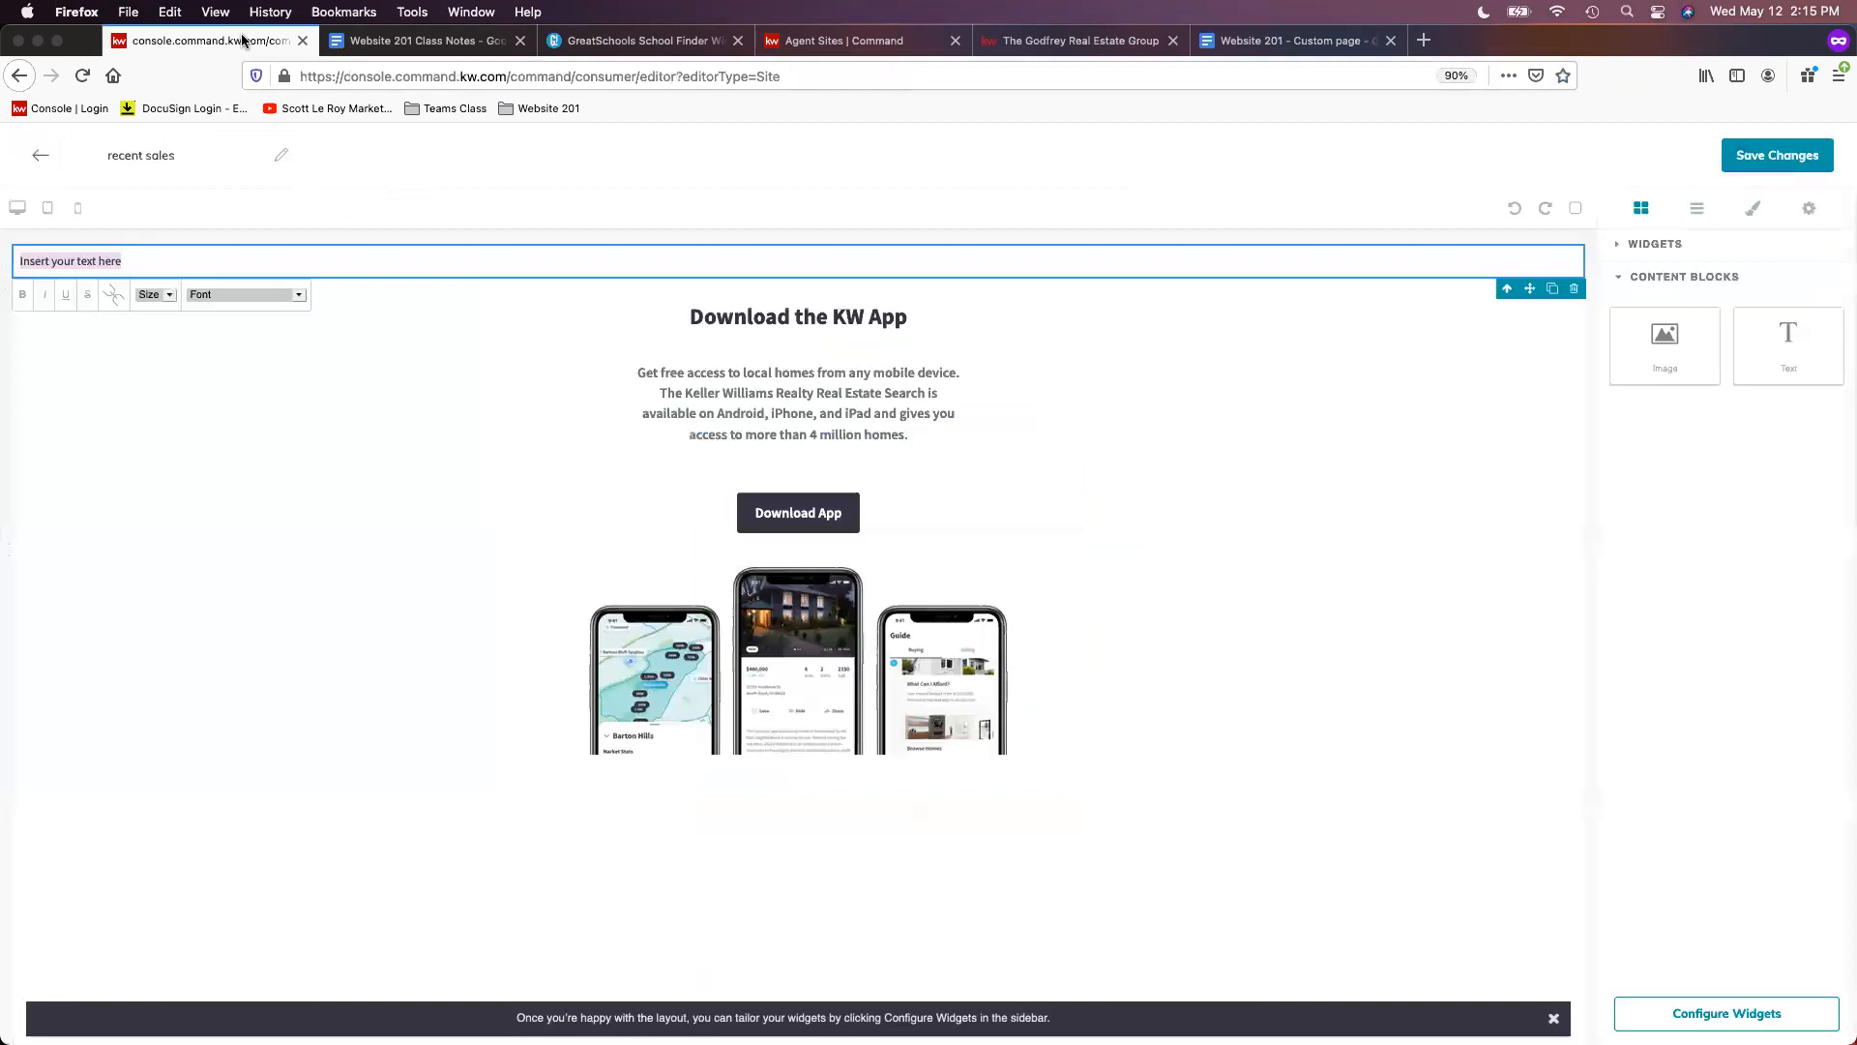
pyautogui.rightClick(82, 255)
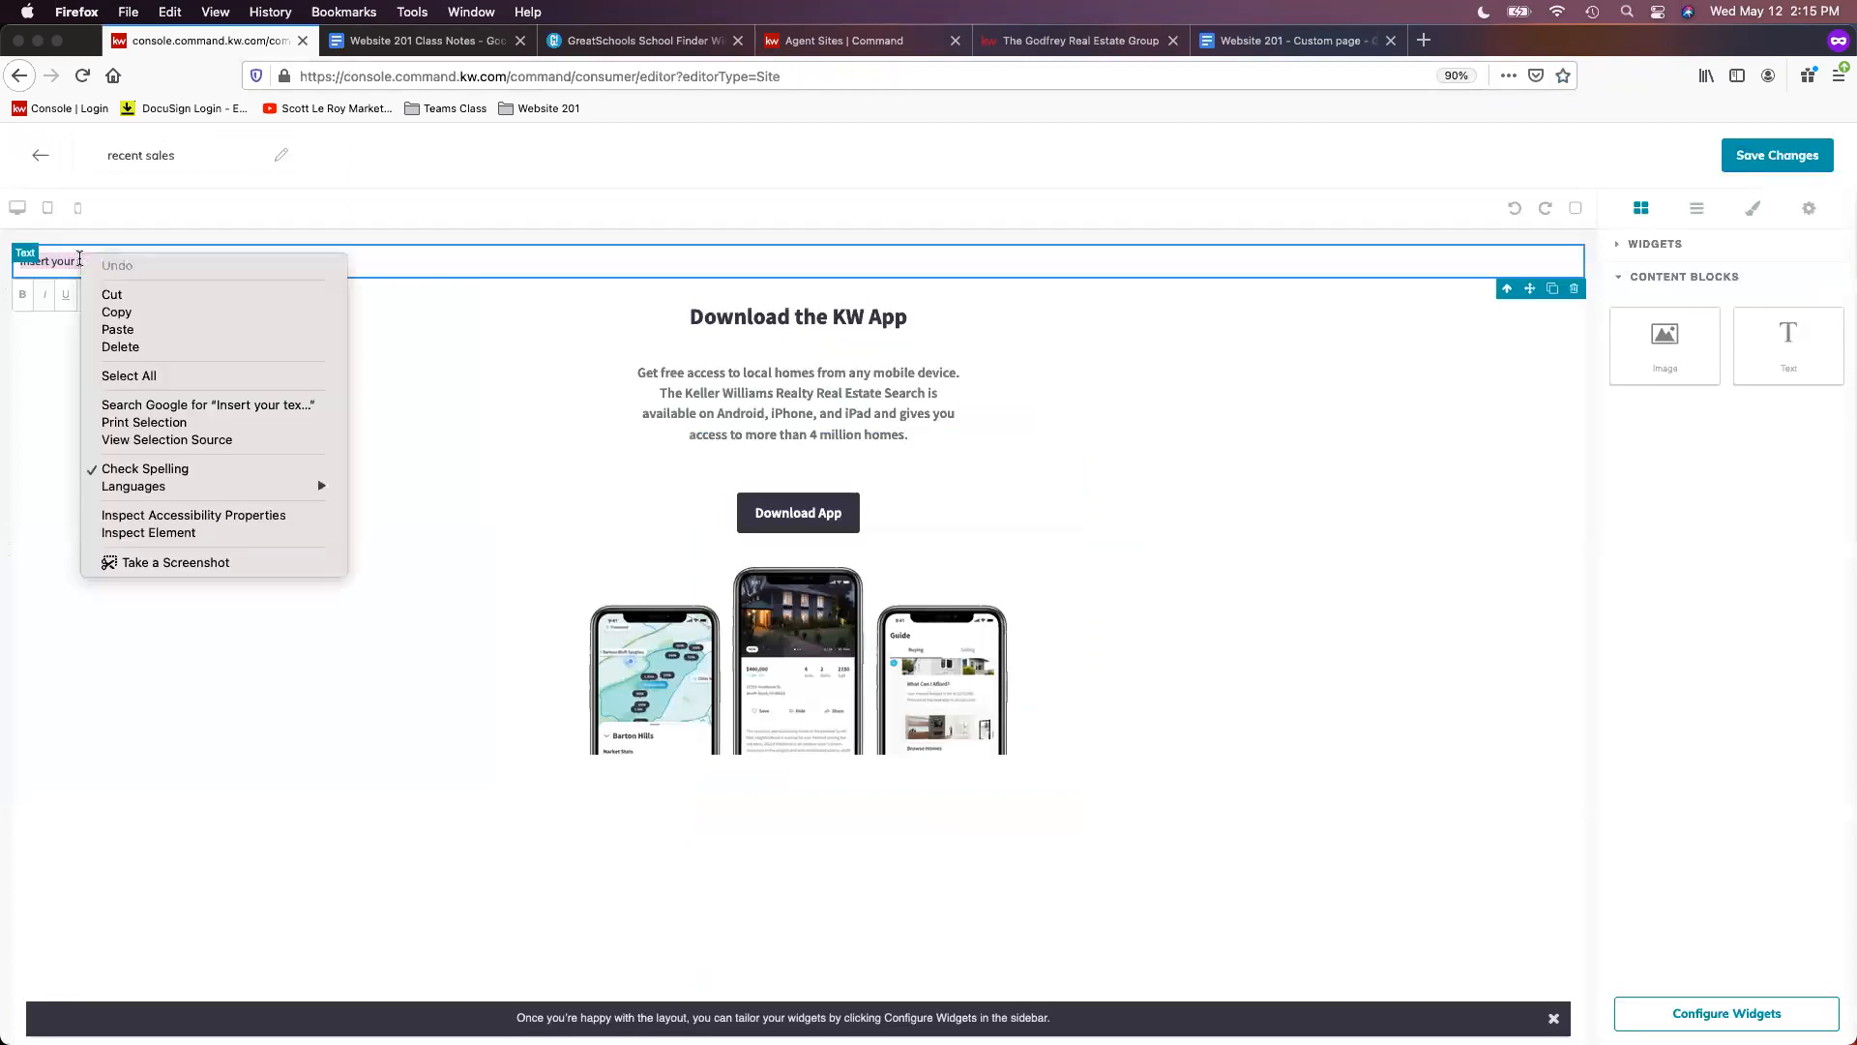
pyautogui.click(159, 331)
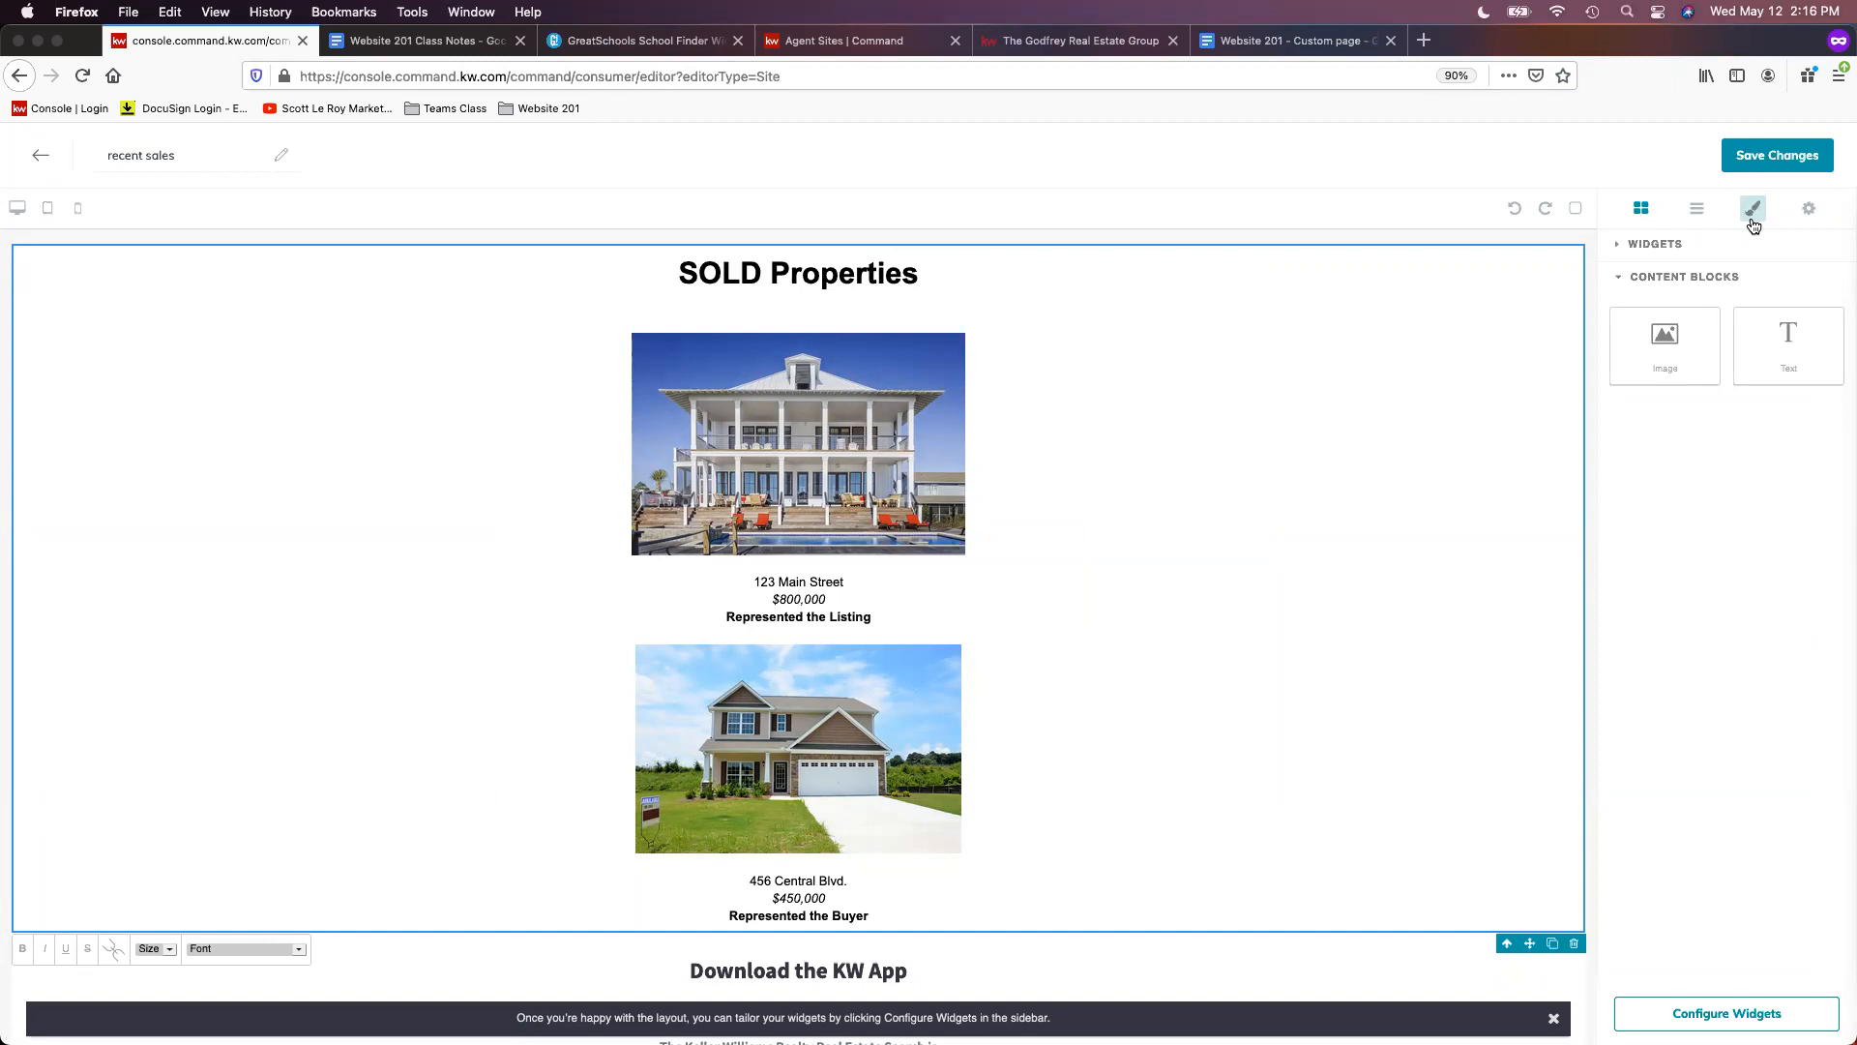
# - Give the pasted SOLD Properties section a 1000 px width and auto margins to centre it
pyautogui.click(1753, 225)
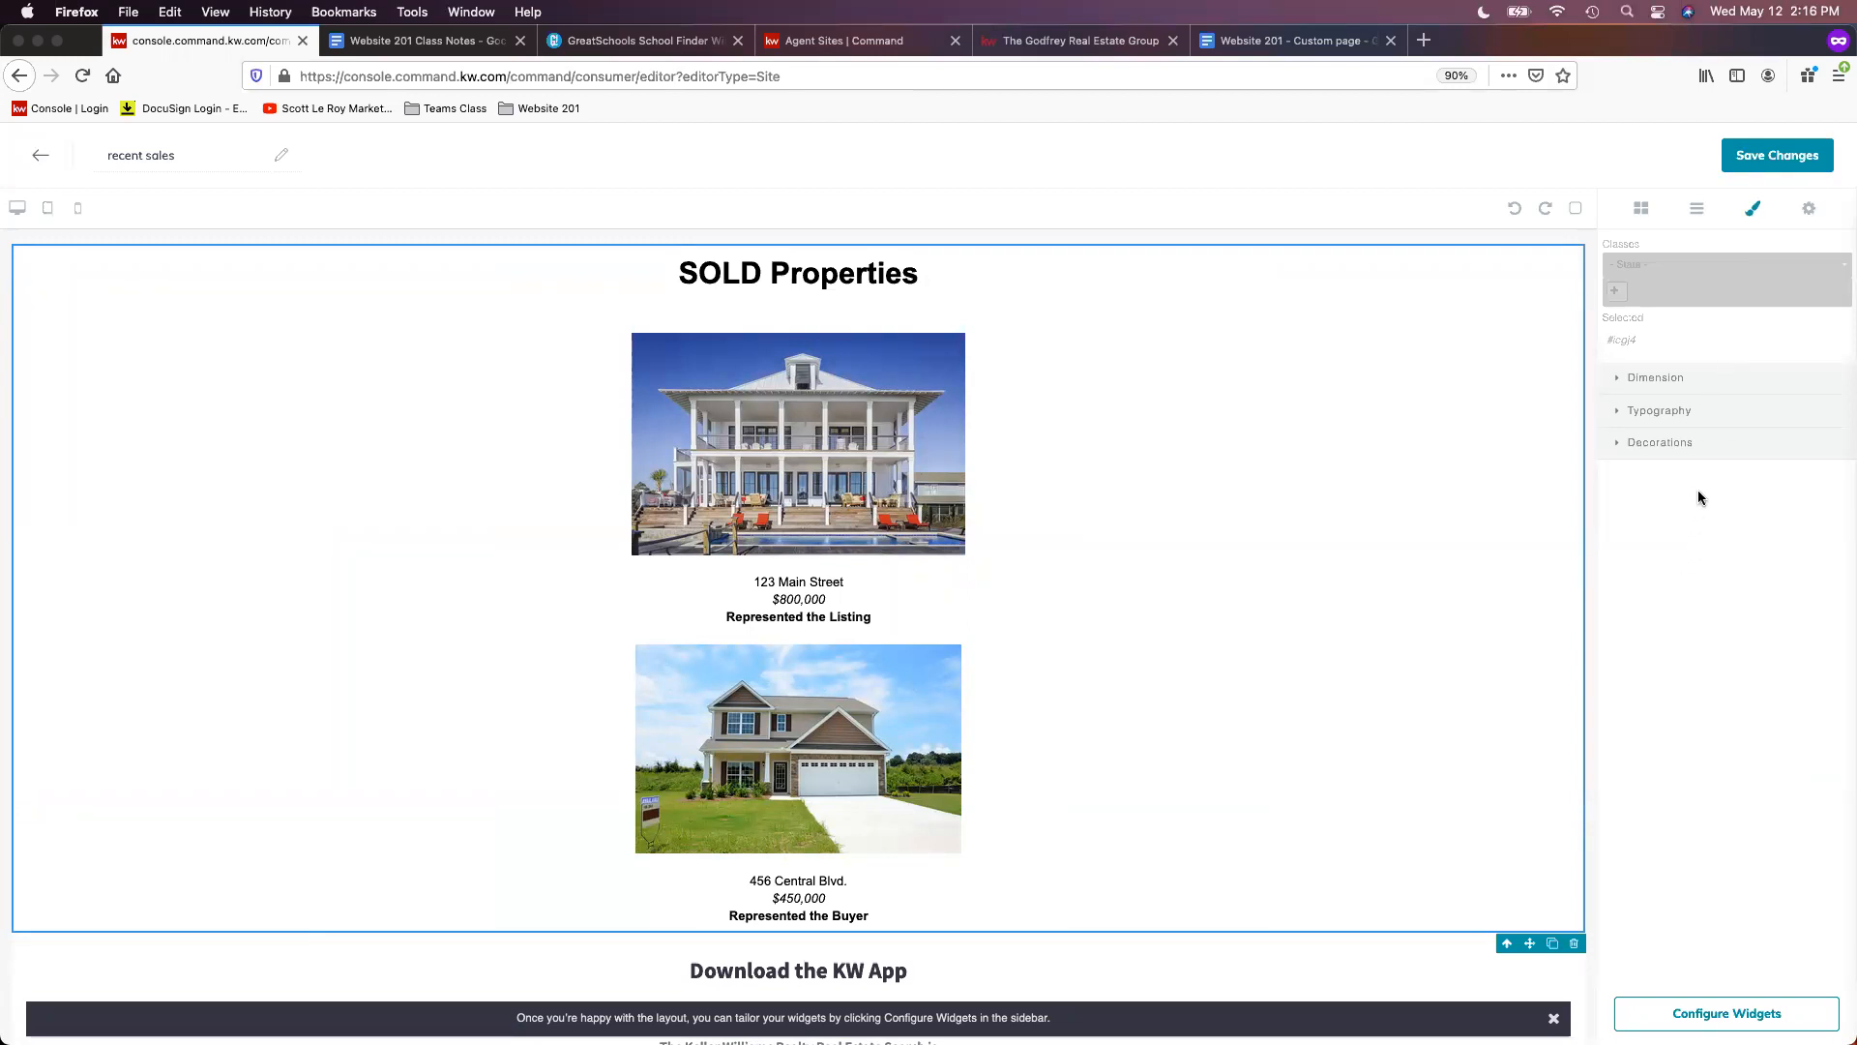
pyautogui.click(1676, 386)
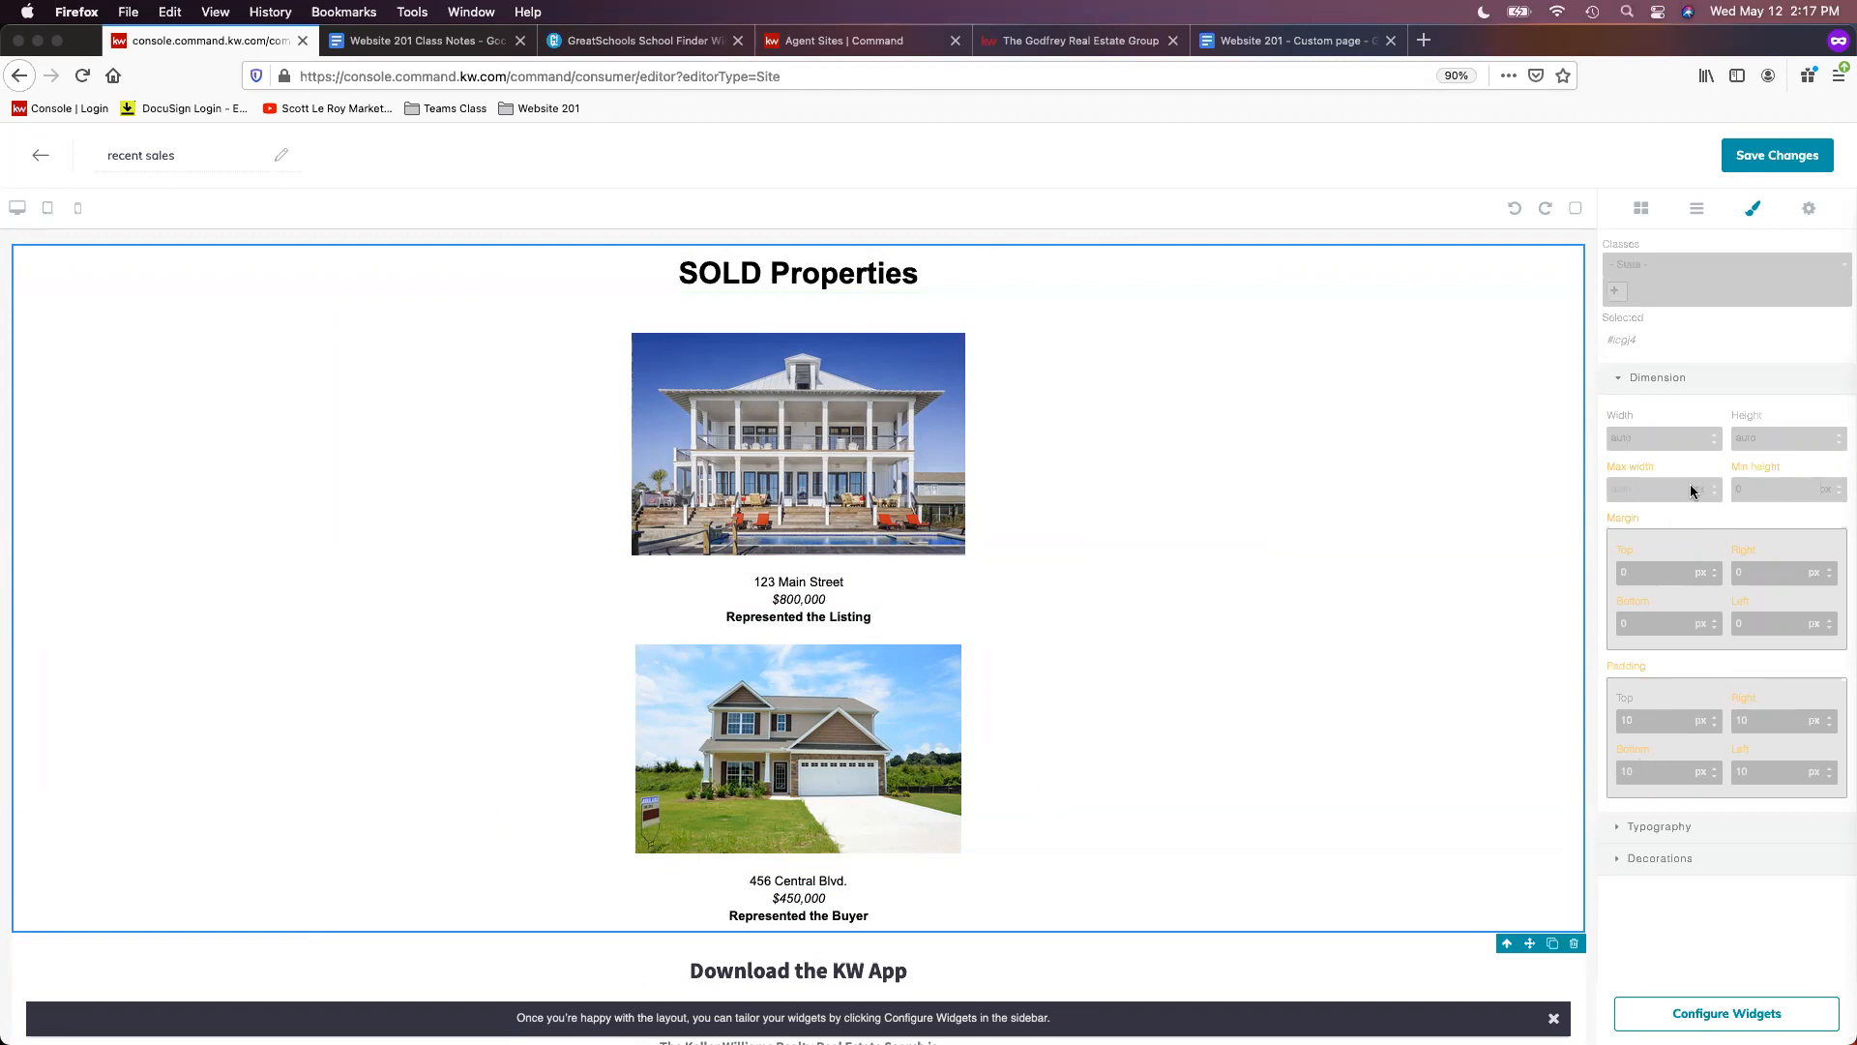
pyautogui.click(1652, 431)
pyautogui.write('1000')
pyautogui.press('Return')
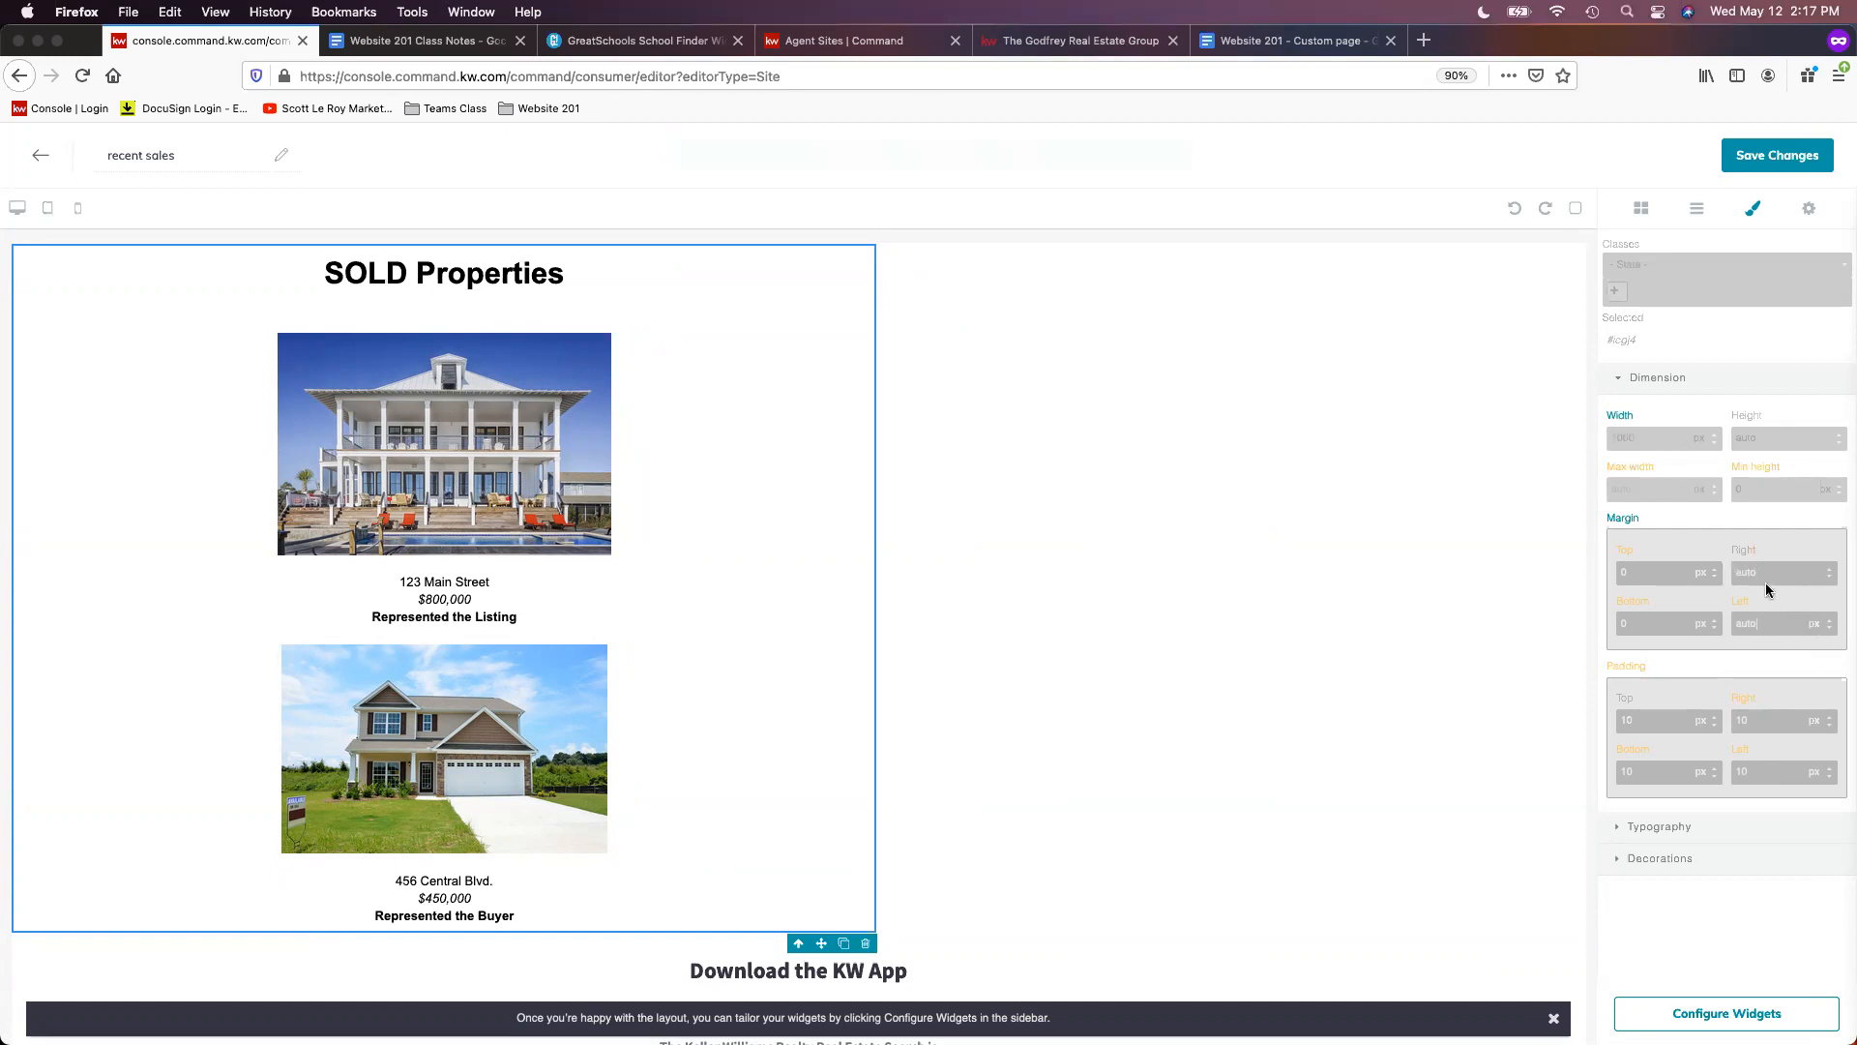
pyautogui.click(1772, 663)
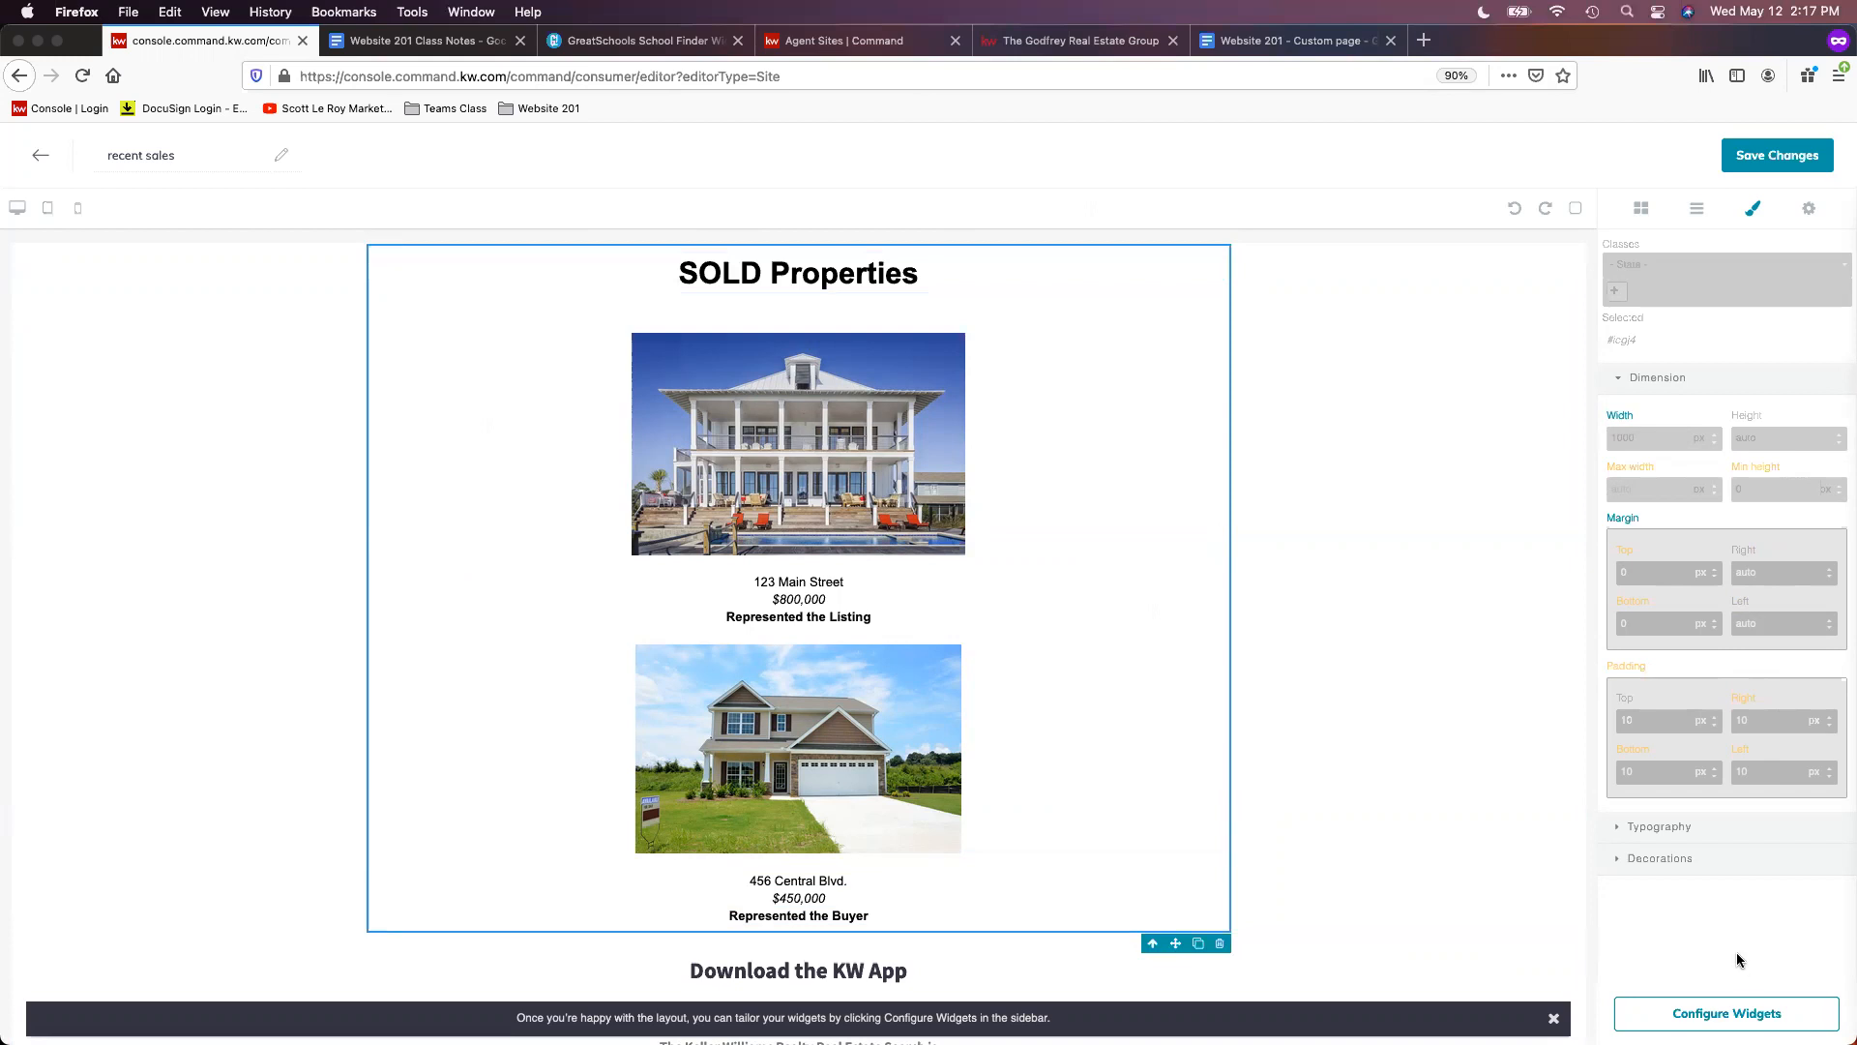
# - Save the recent sales page and add it as a new site navigation page
pyautogui.click(1777, 158)
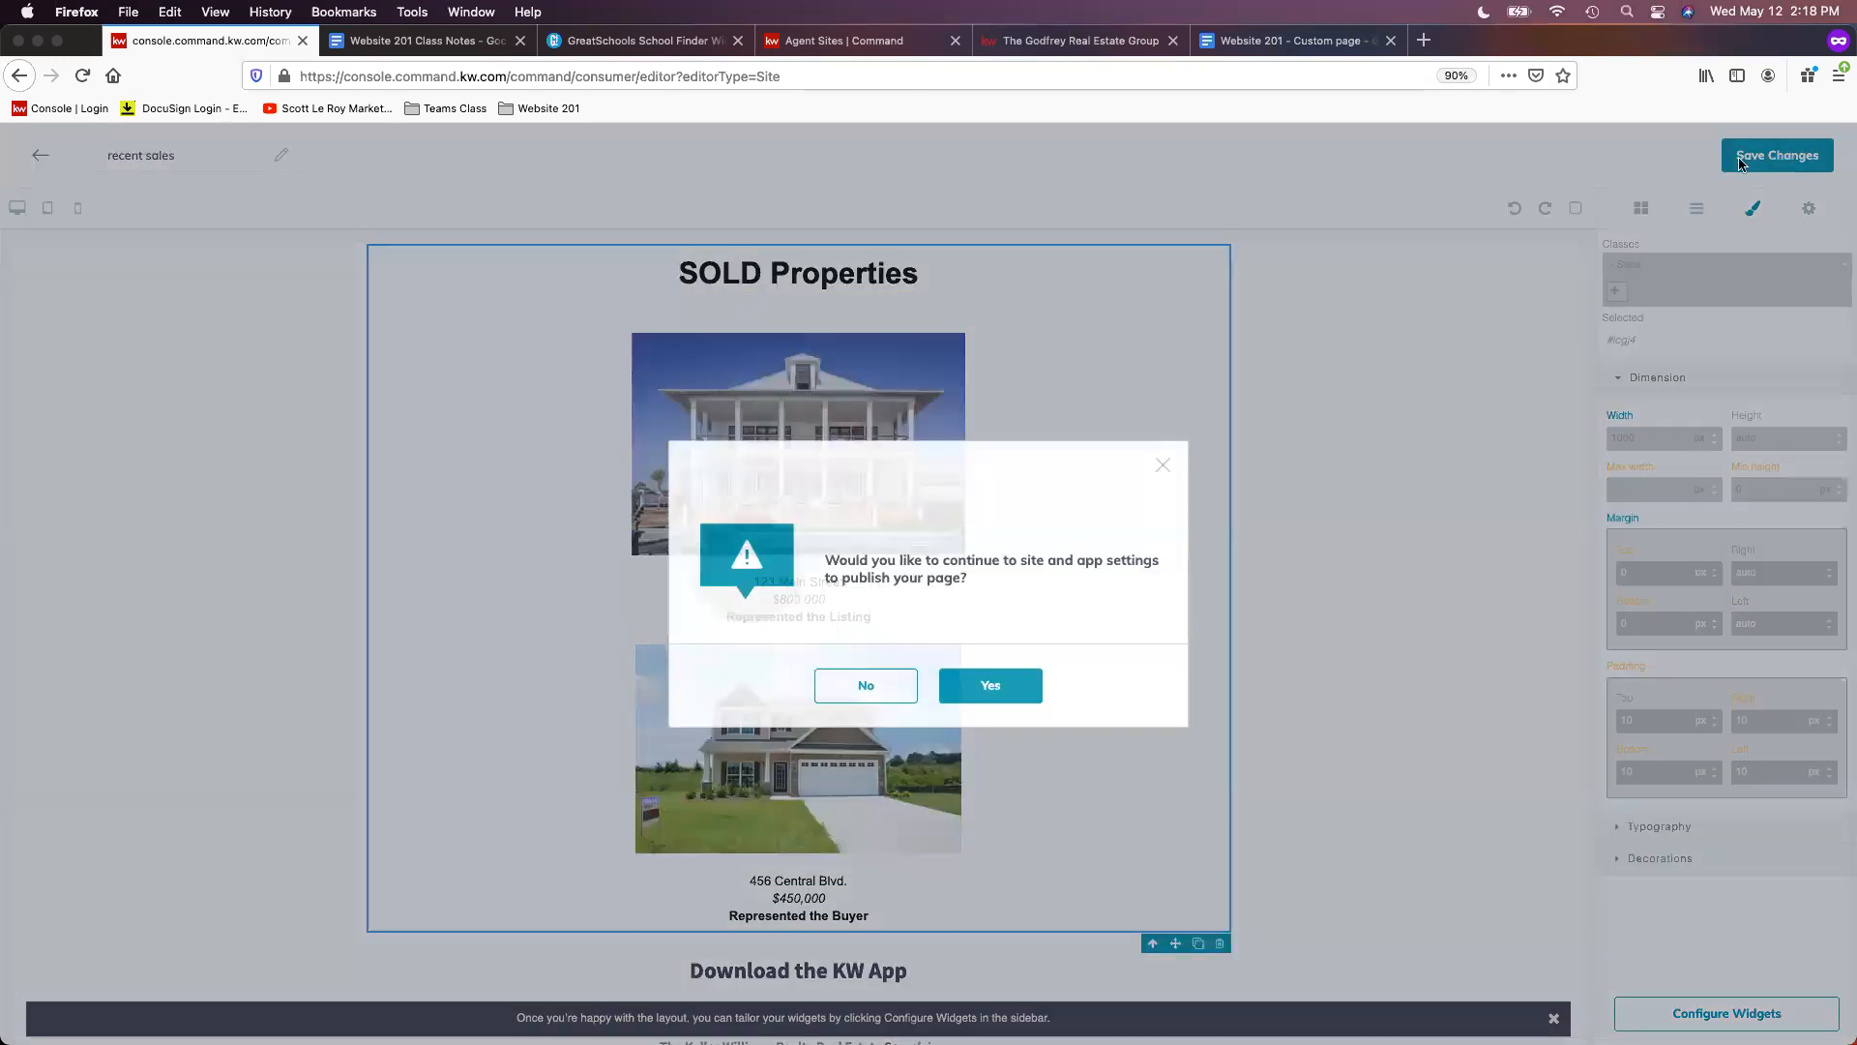
pyautogui.click(1024, 693)
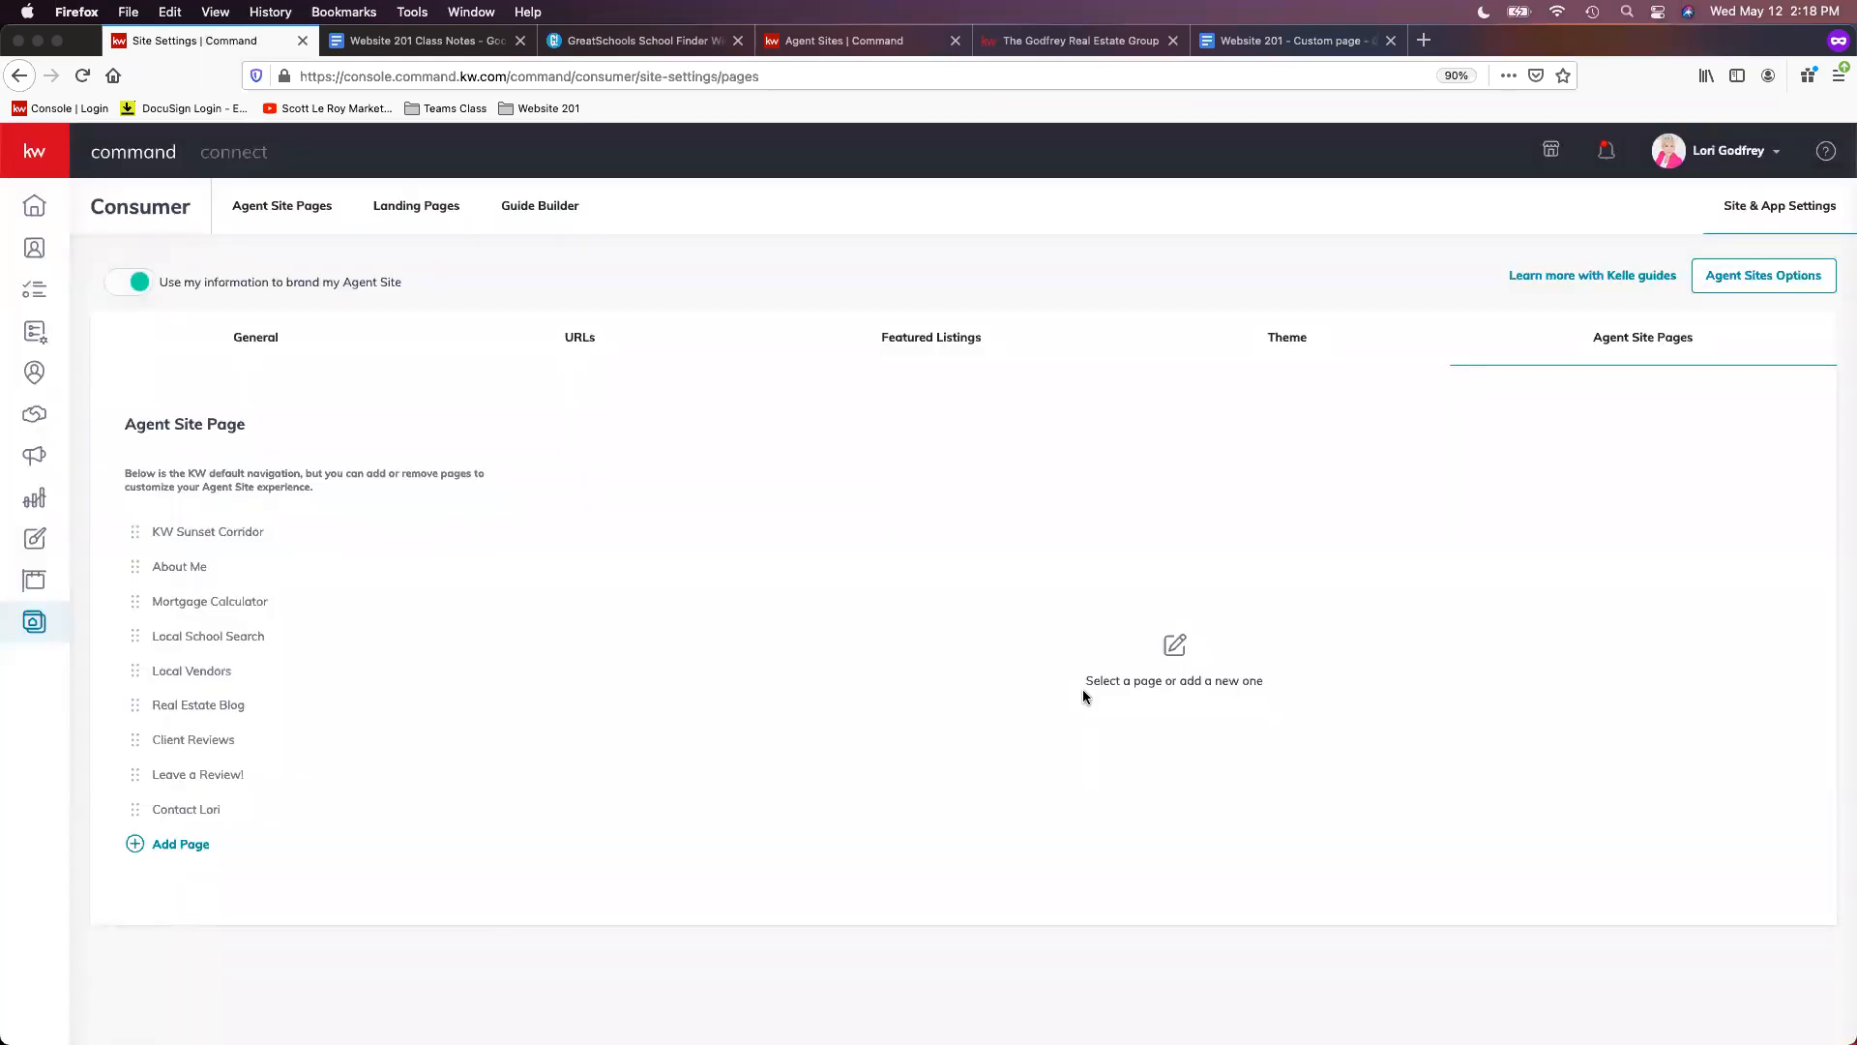
pyautogui.click(180, 844)
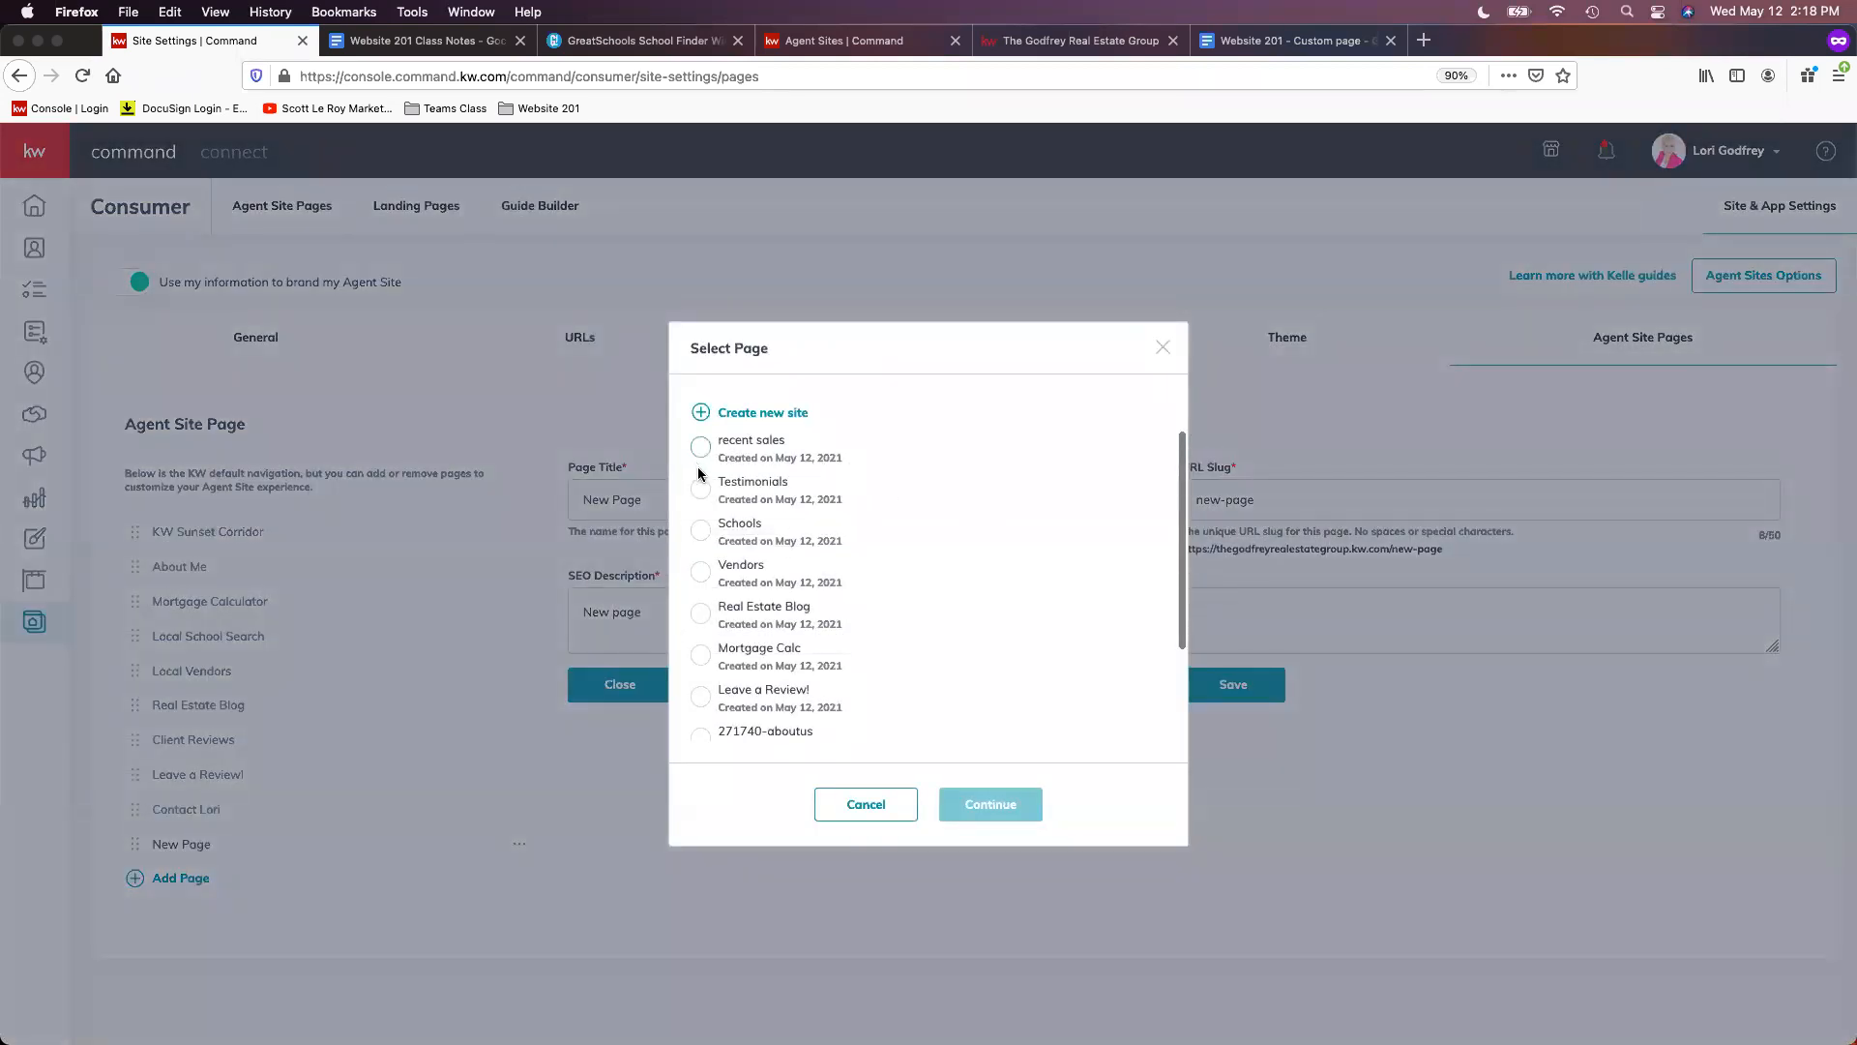
pyautogui.click(727, 456)
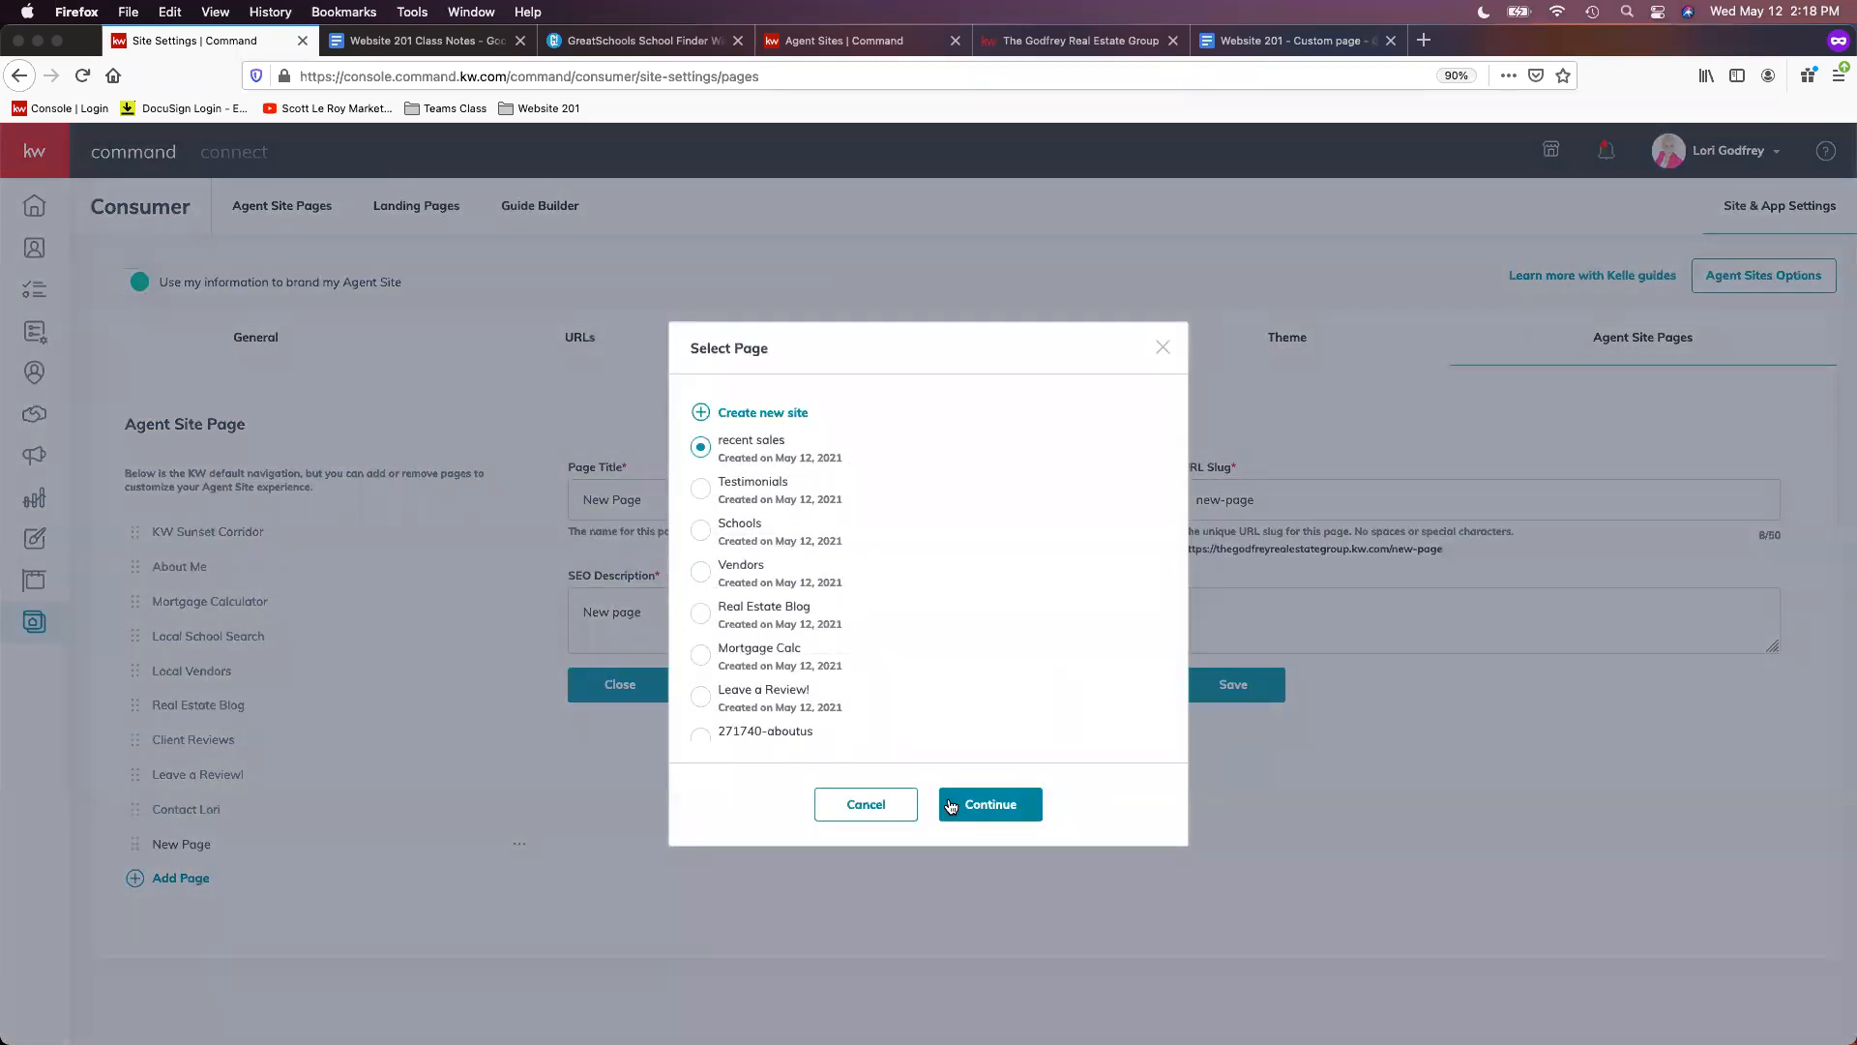
pyautogui.click(953, 802)
# - Set title 'Recent Sales', slug 'recent-sales', description 'recent sales', save, and open the live link in a new tab
pyautogui.press('super+a')
pyautogui.write('Re')
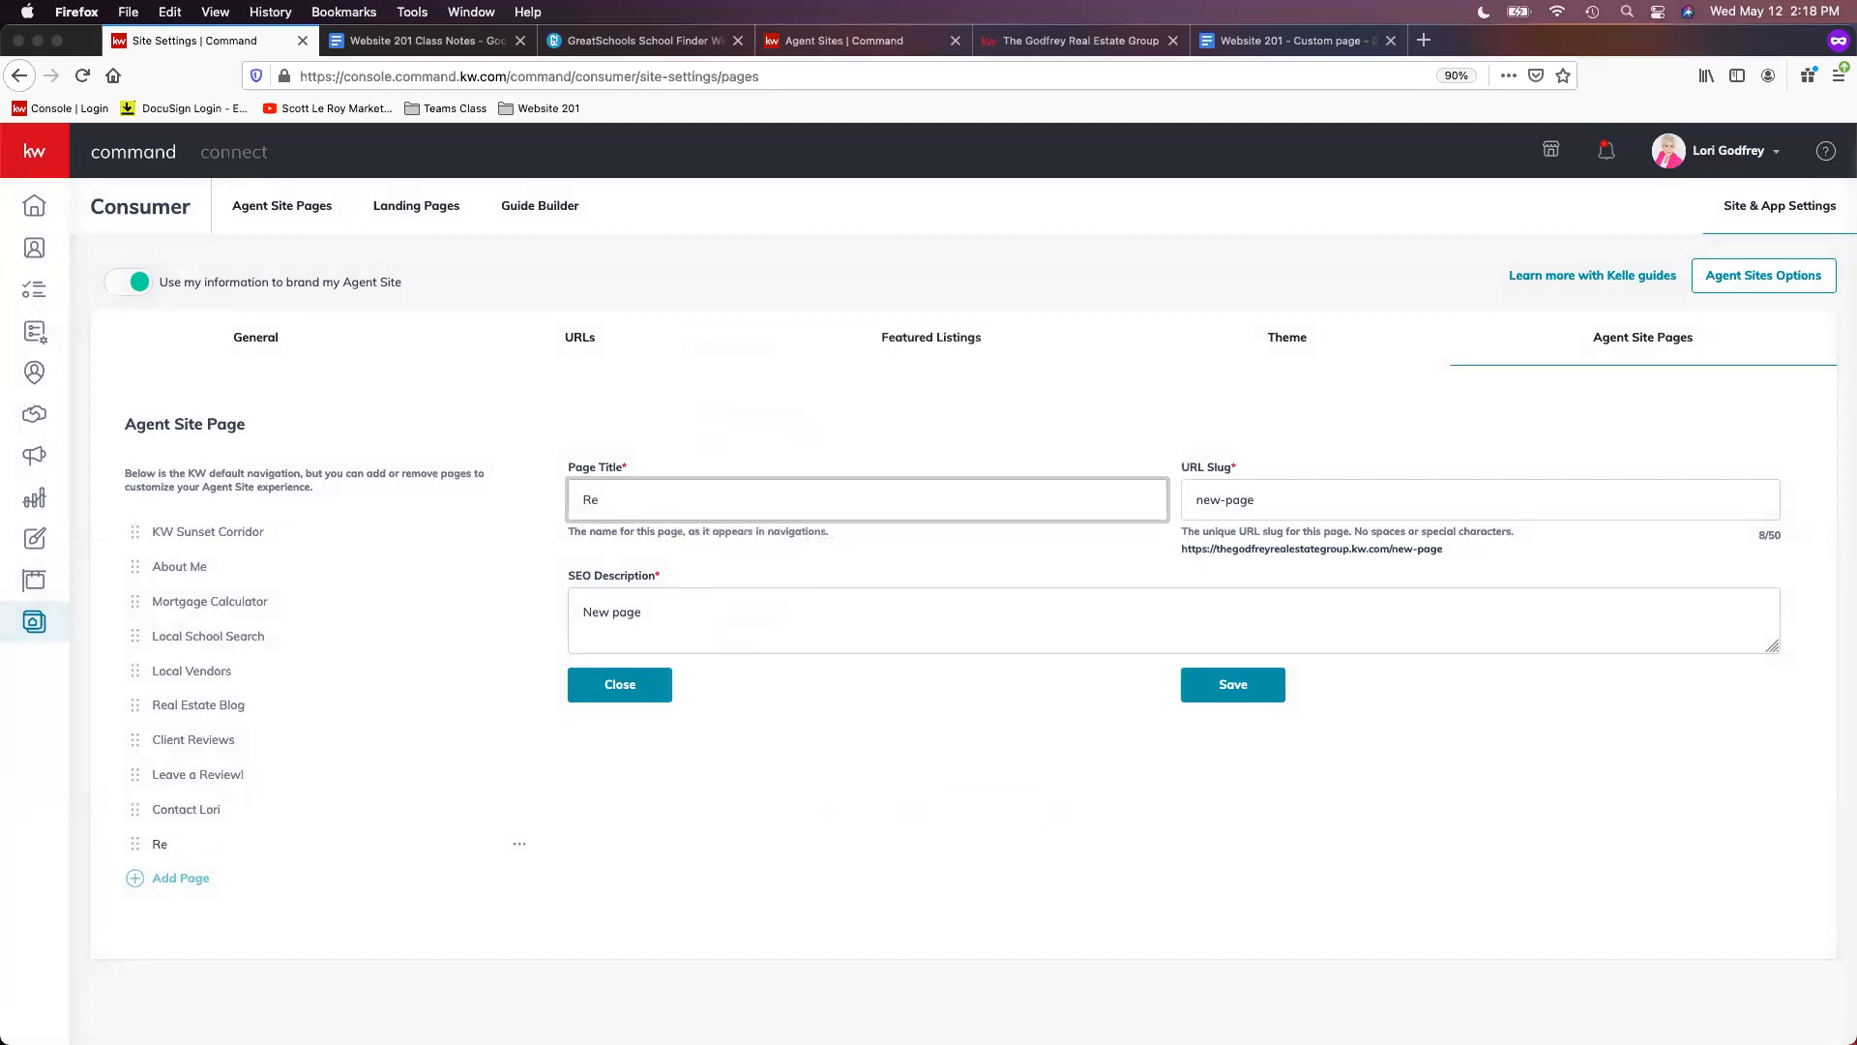
pyautogui.write('cent Sales')
pyautogui.press('Tab')
pyautogui.write('recent-sales')
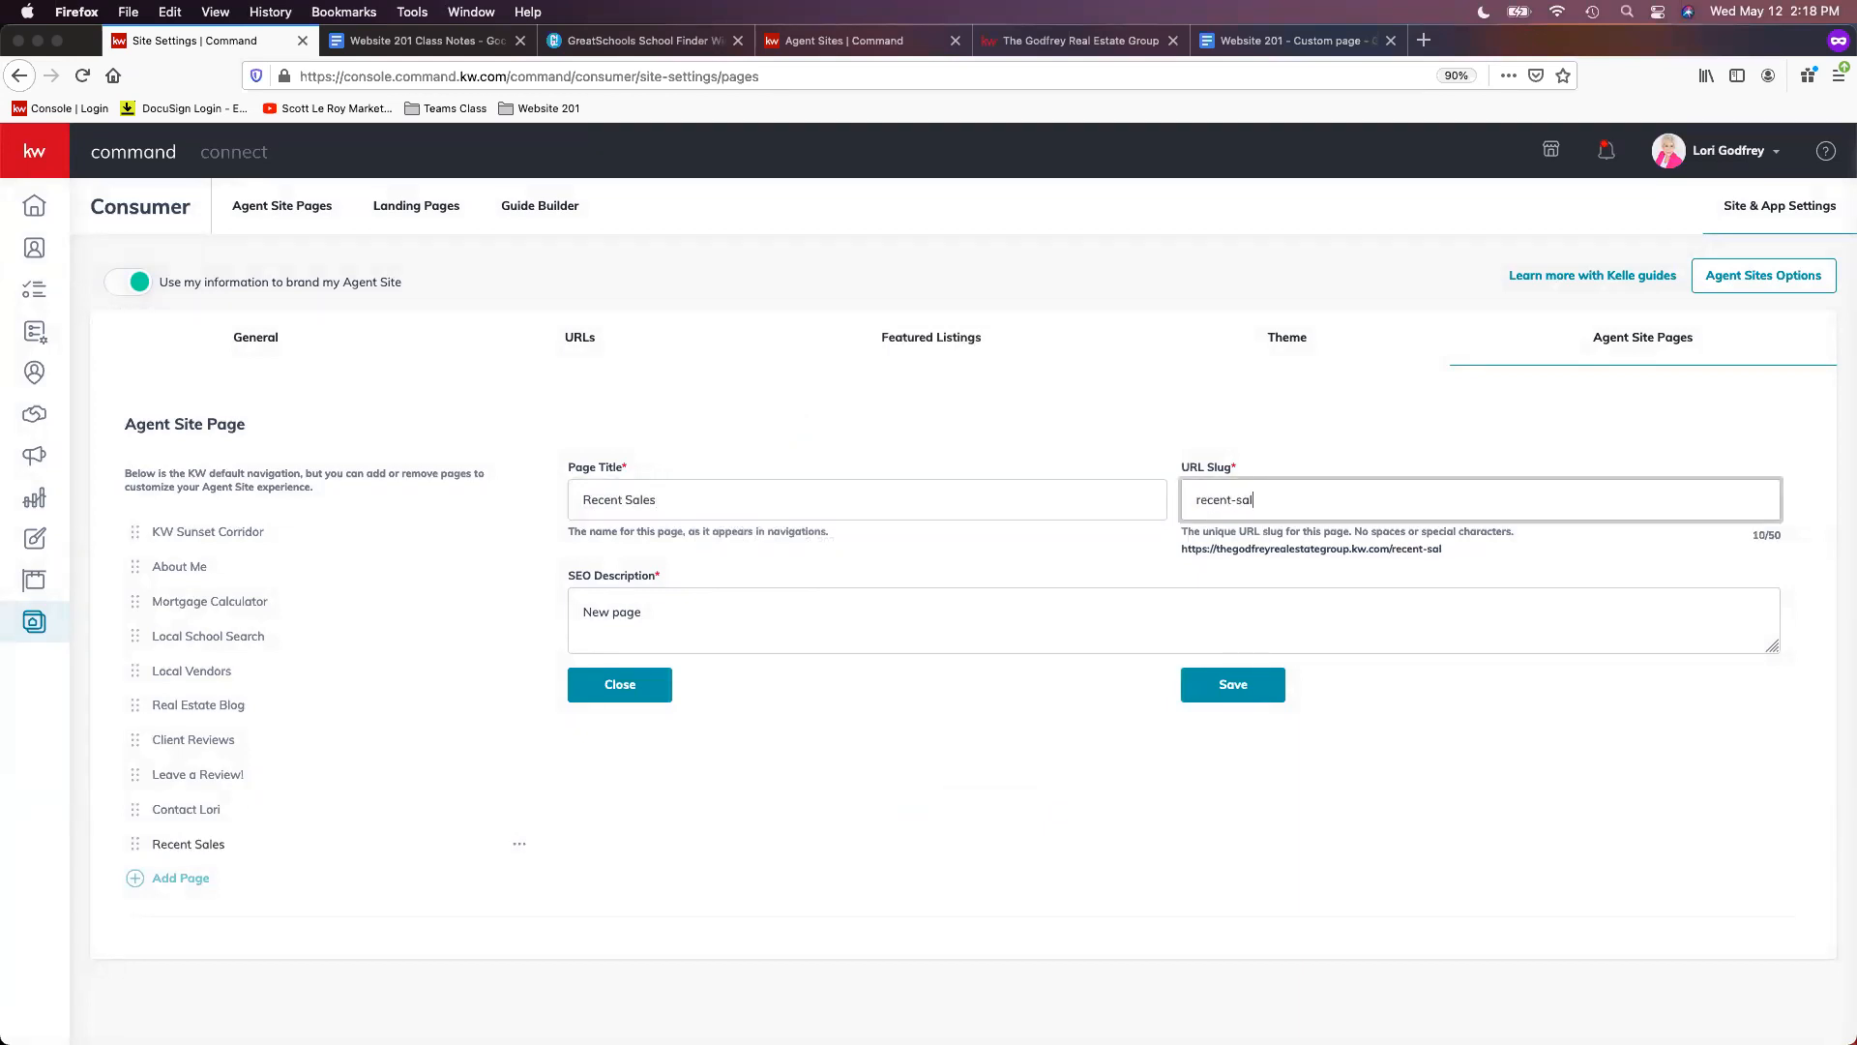
pyautogui.press('Tab')
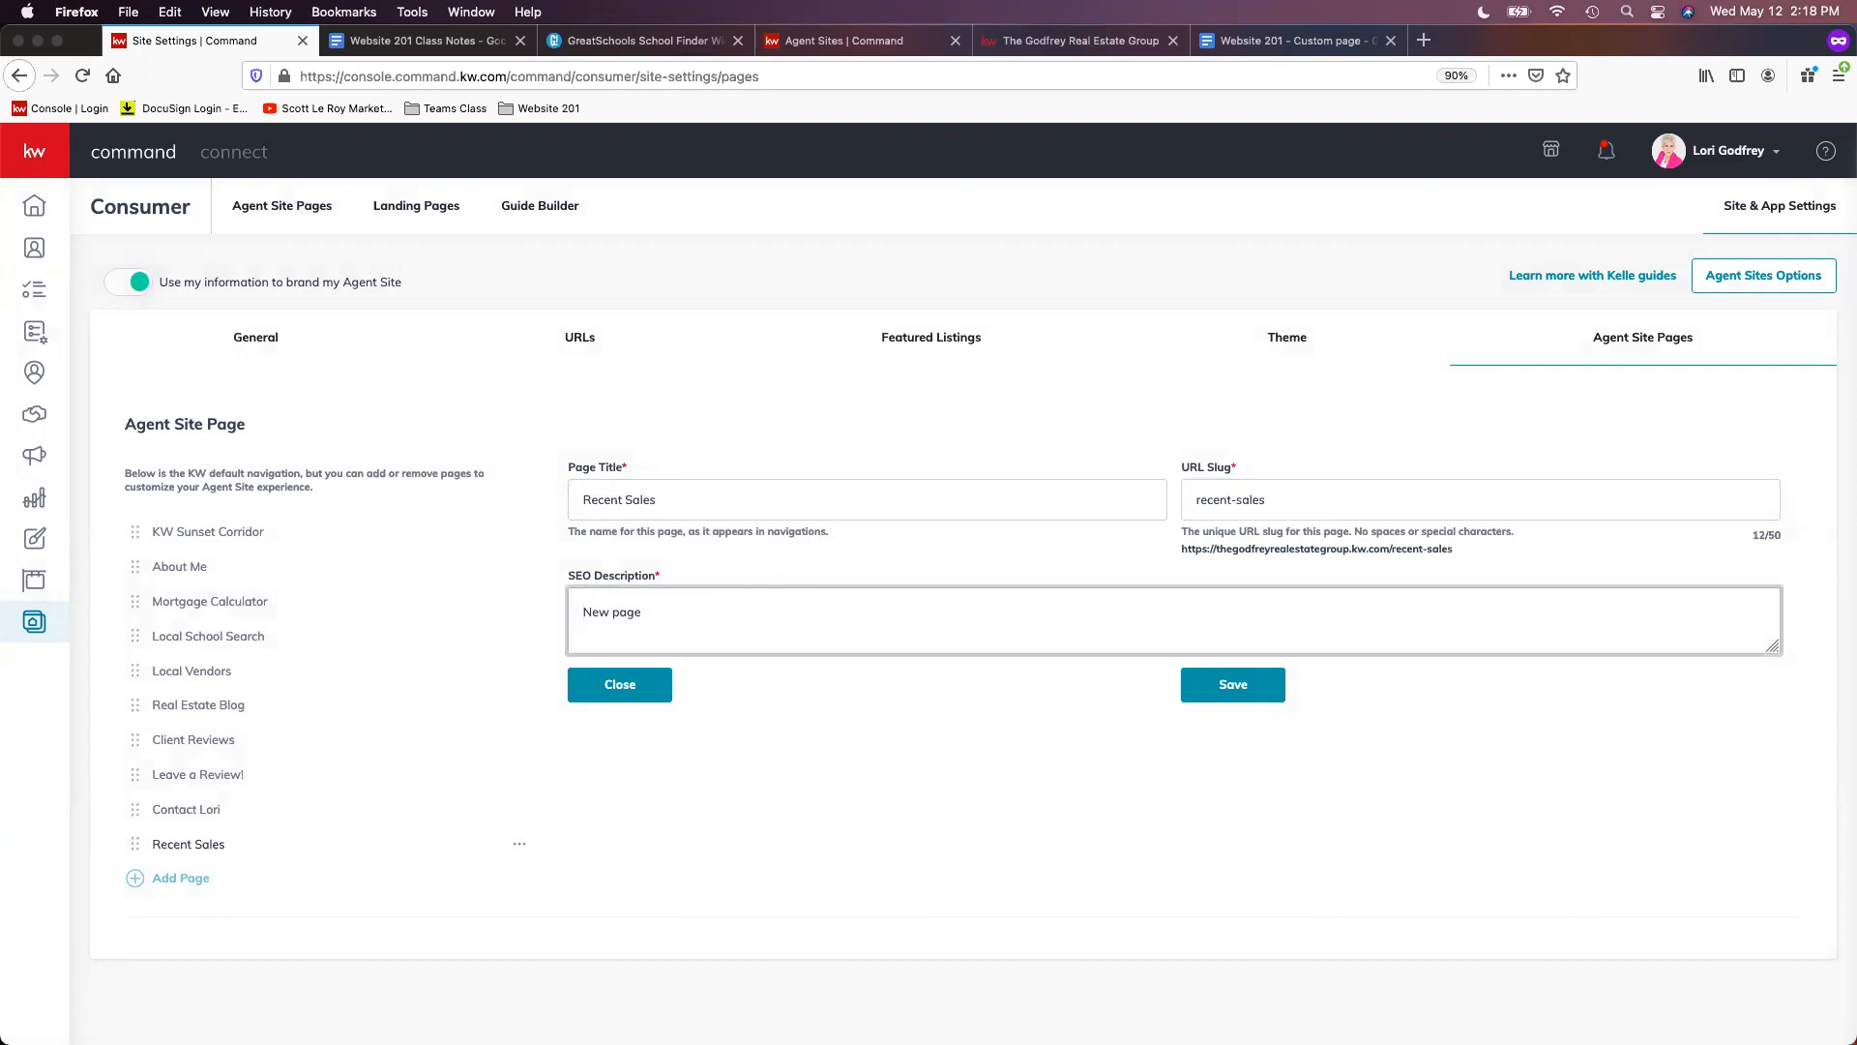
pyautogui.press('super+a')
pyautogui.write('recent sales')
pyautogui.click(1262, 689)
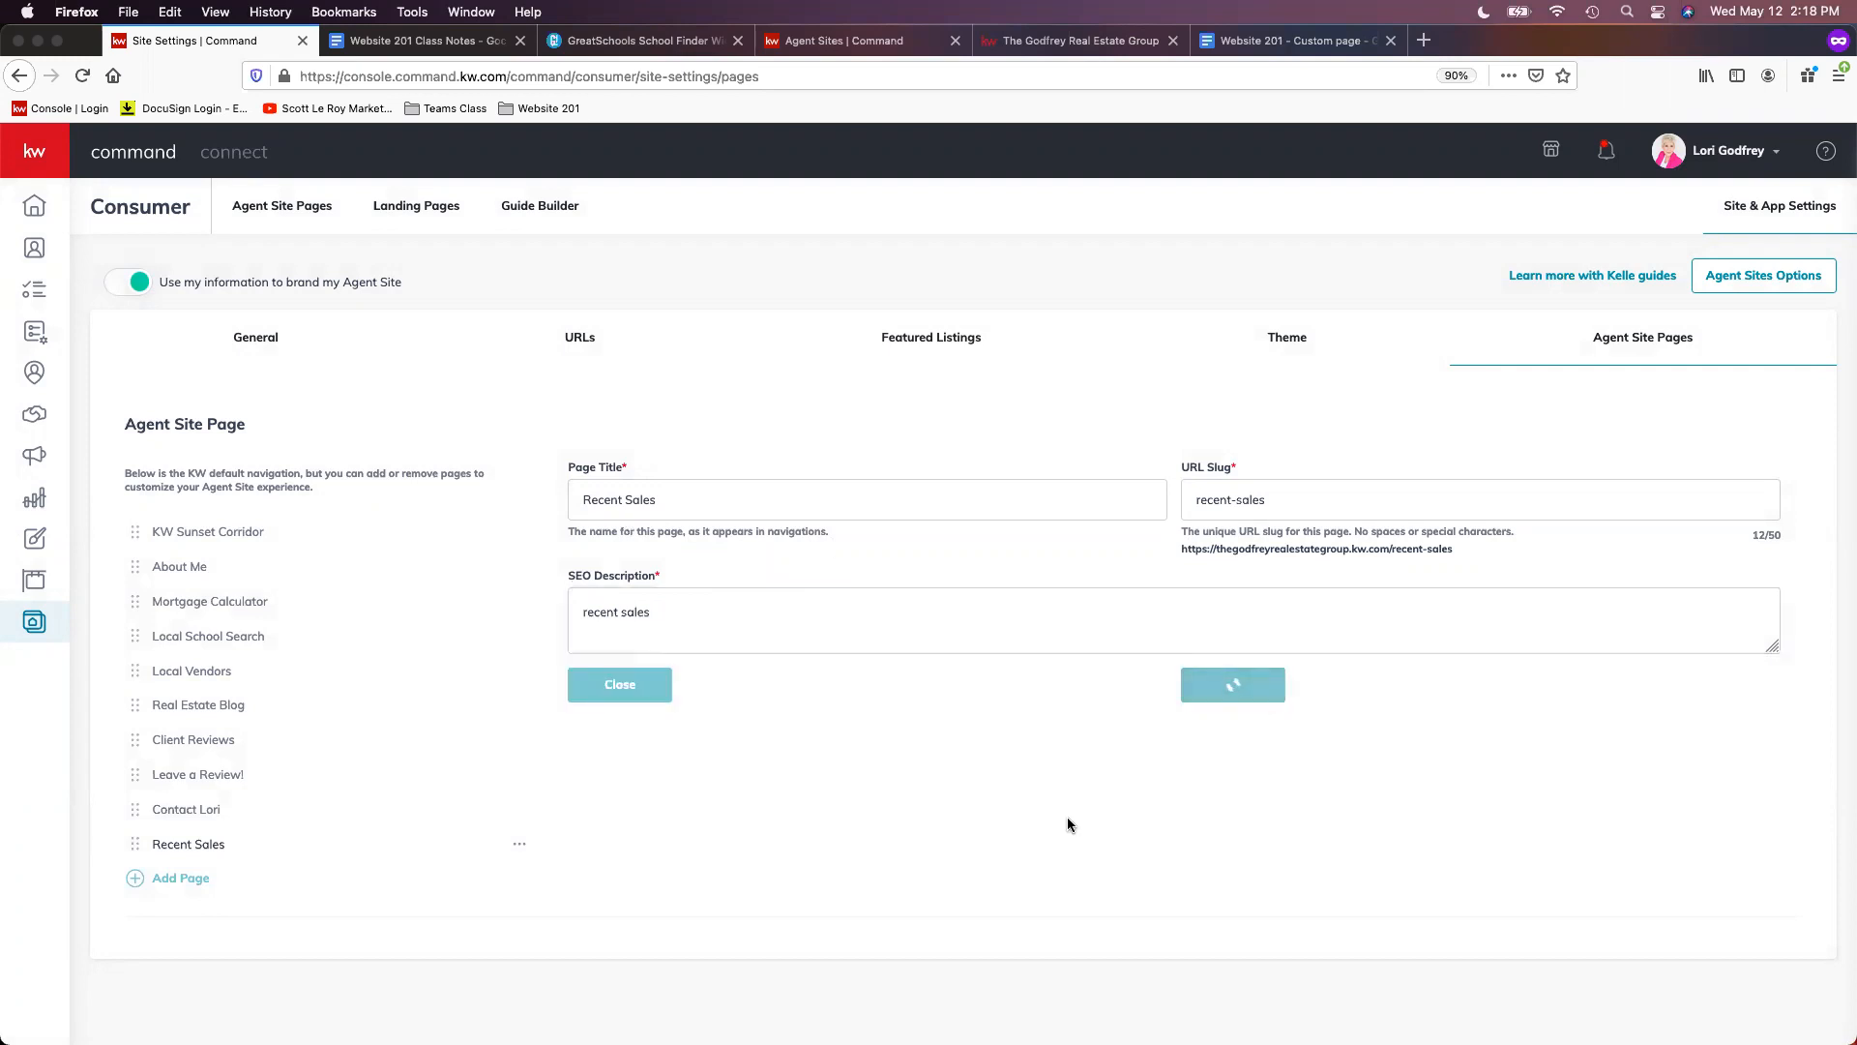
pyautogui.rightClick(1245, 549)
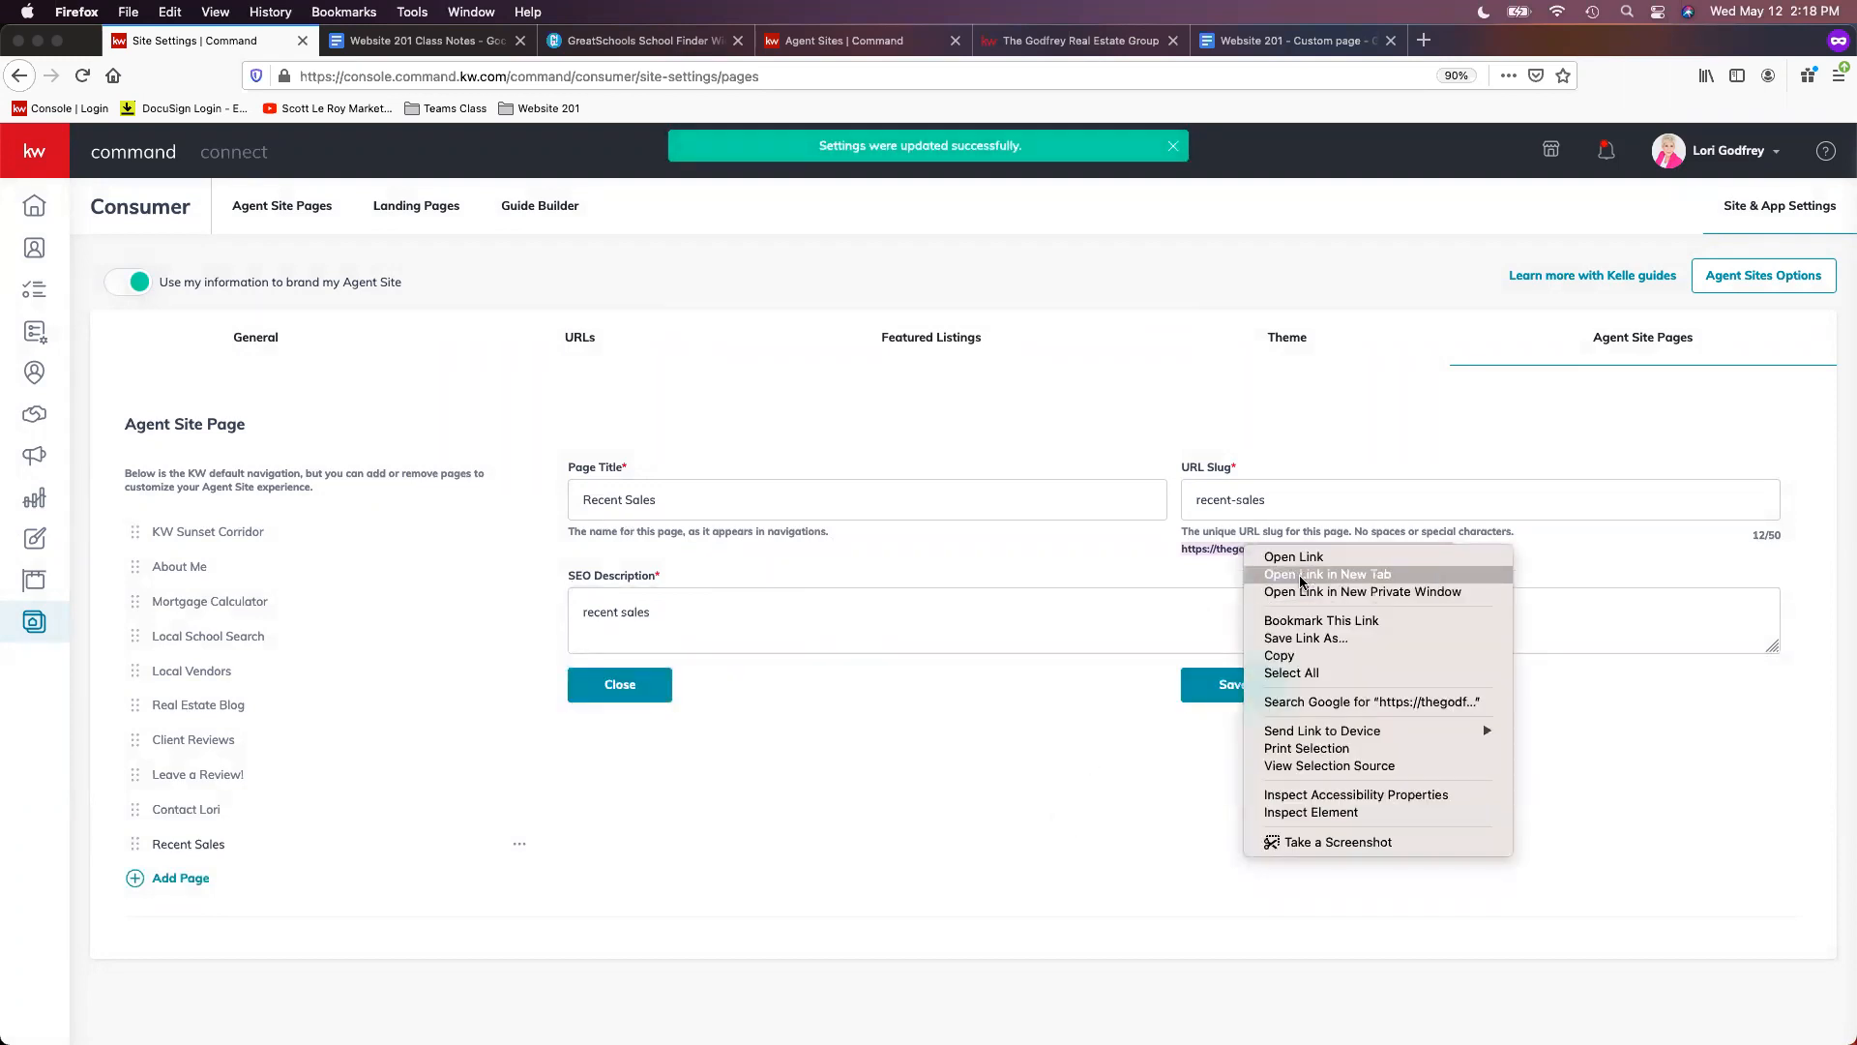
pyautogui.click(1301, 575)
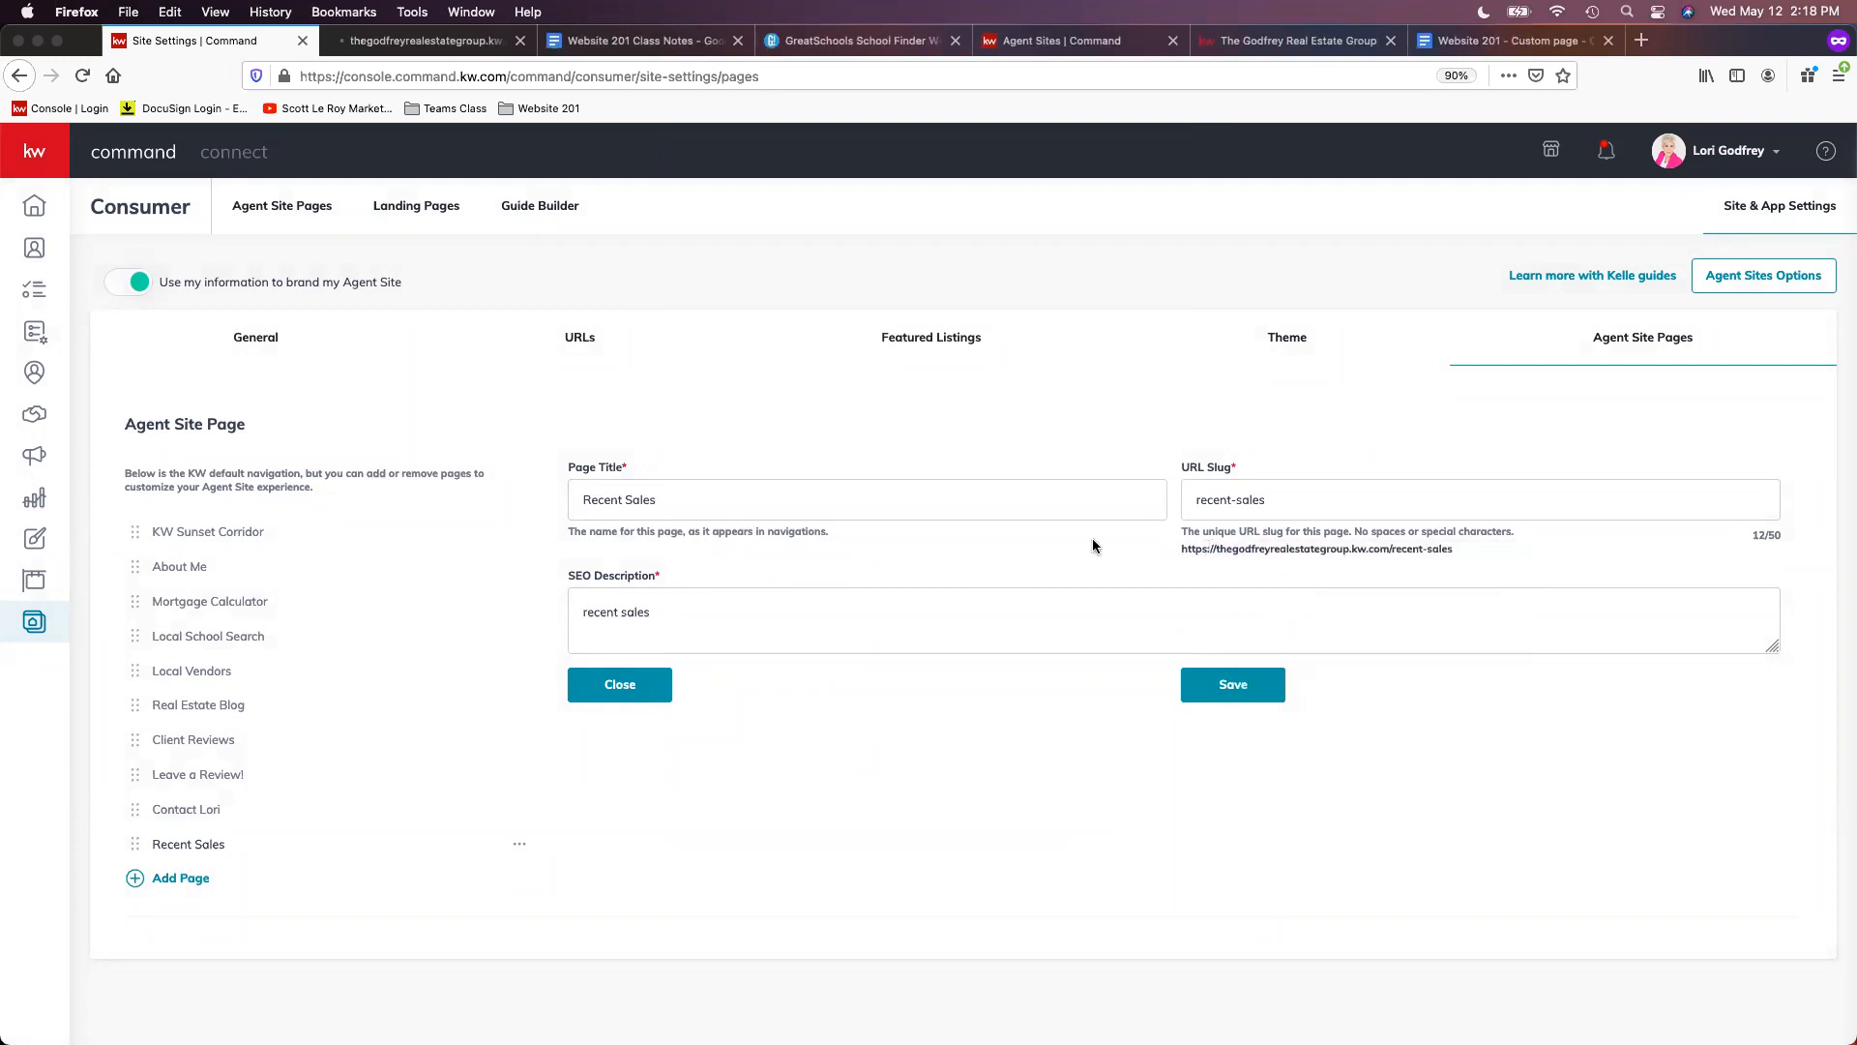
pyautogui.click(411, 47)
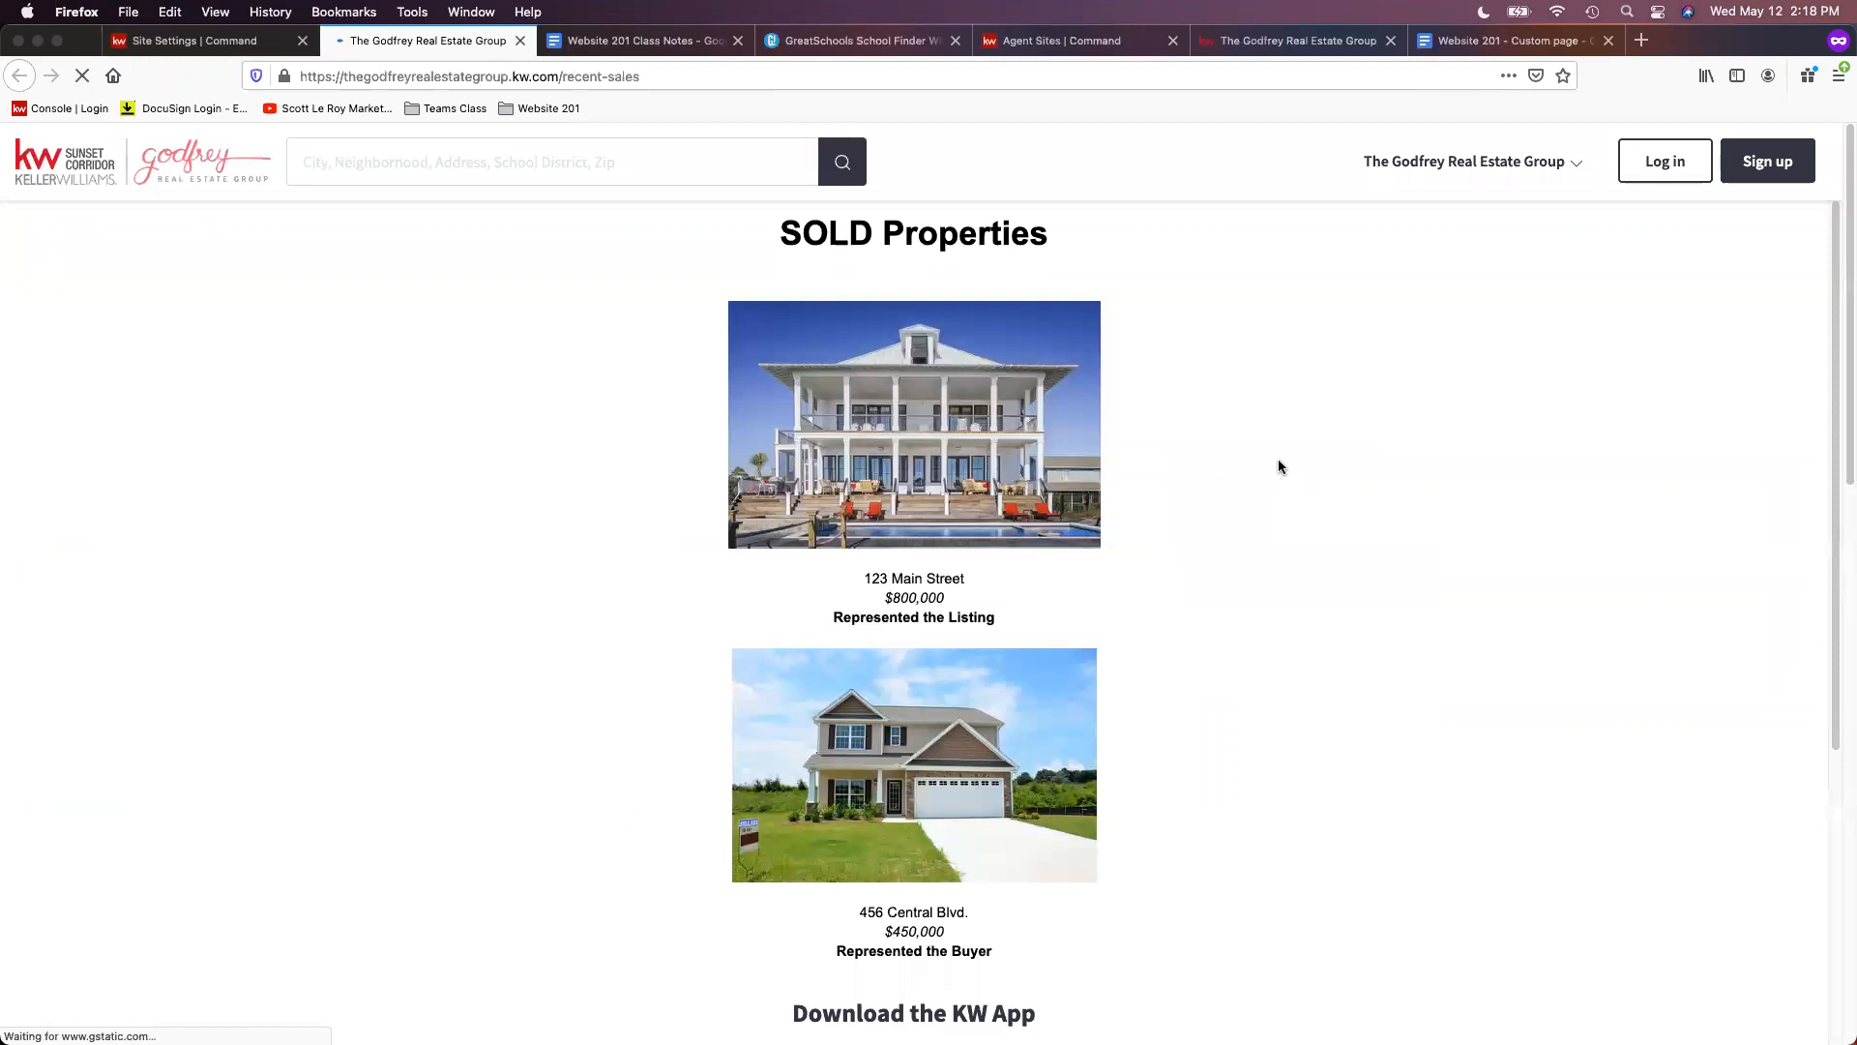
pyautogui.scroll(-2, 1181, 452)
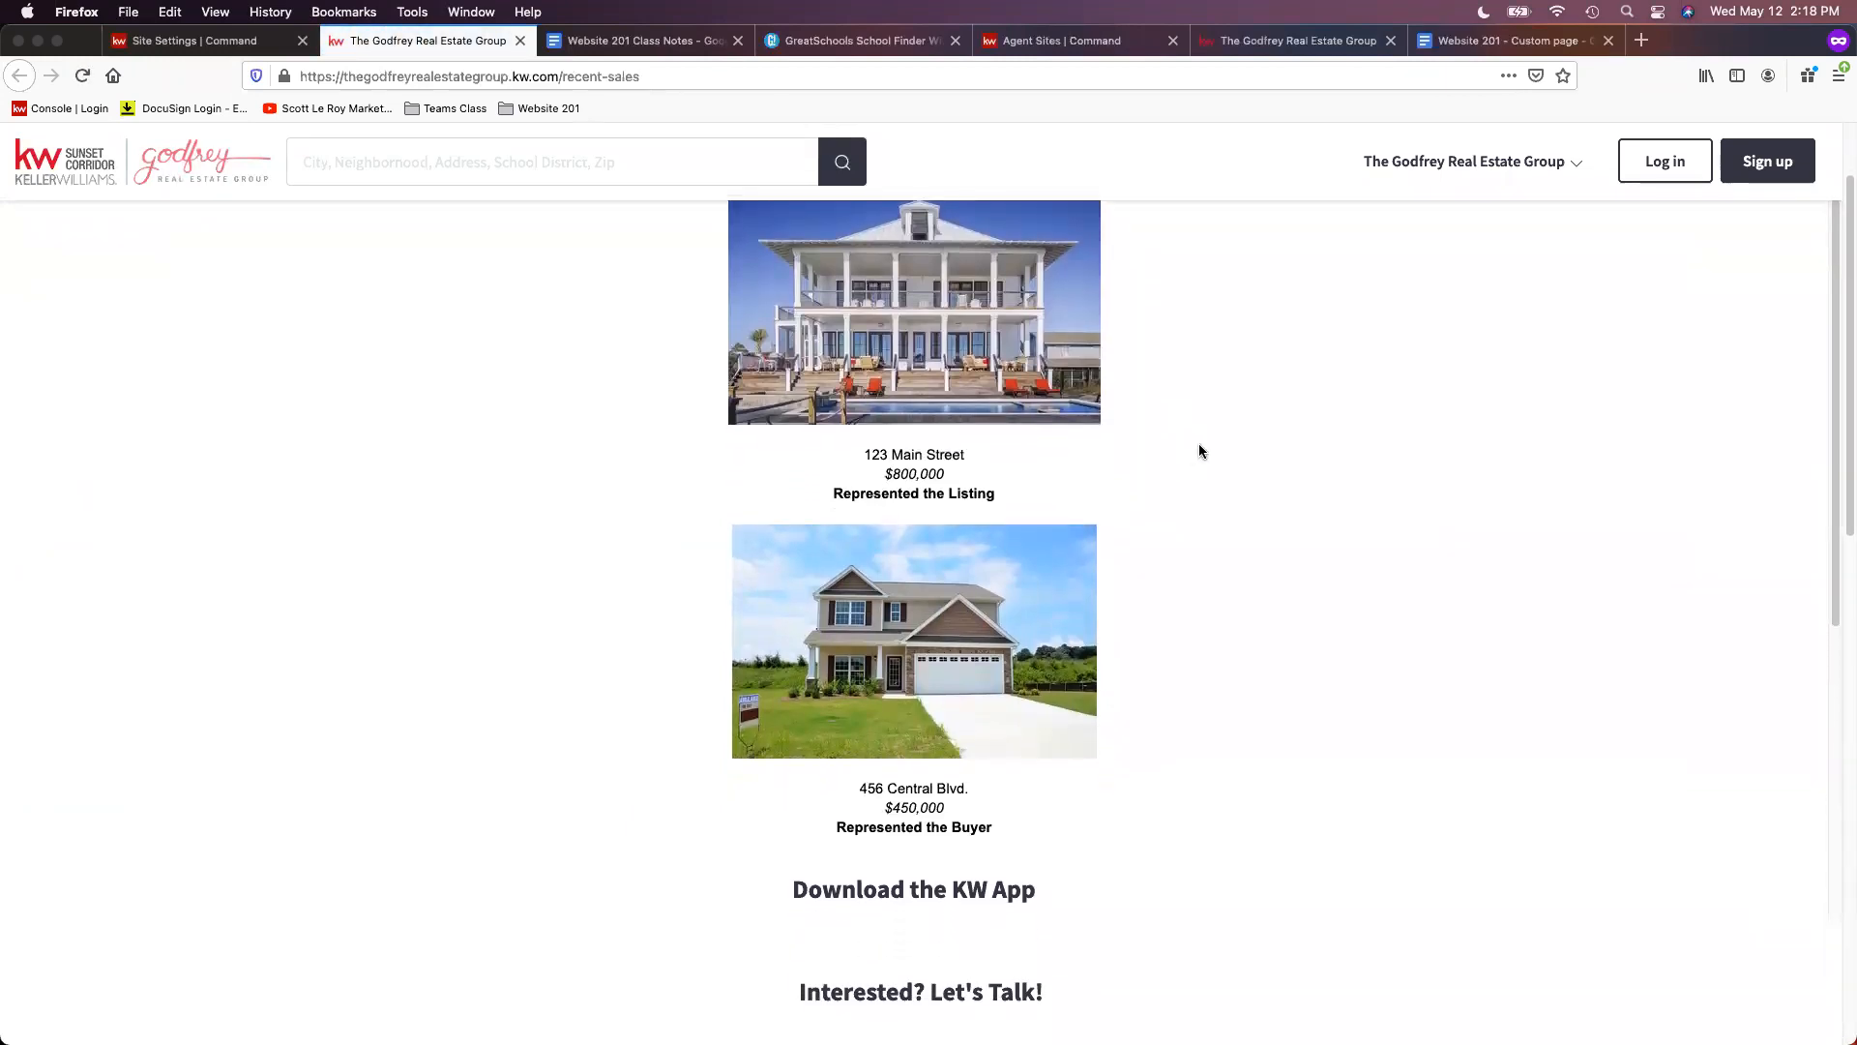
pyautogui.scroll(2, 1222, 461)
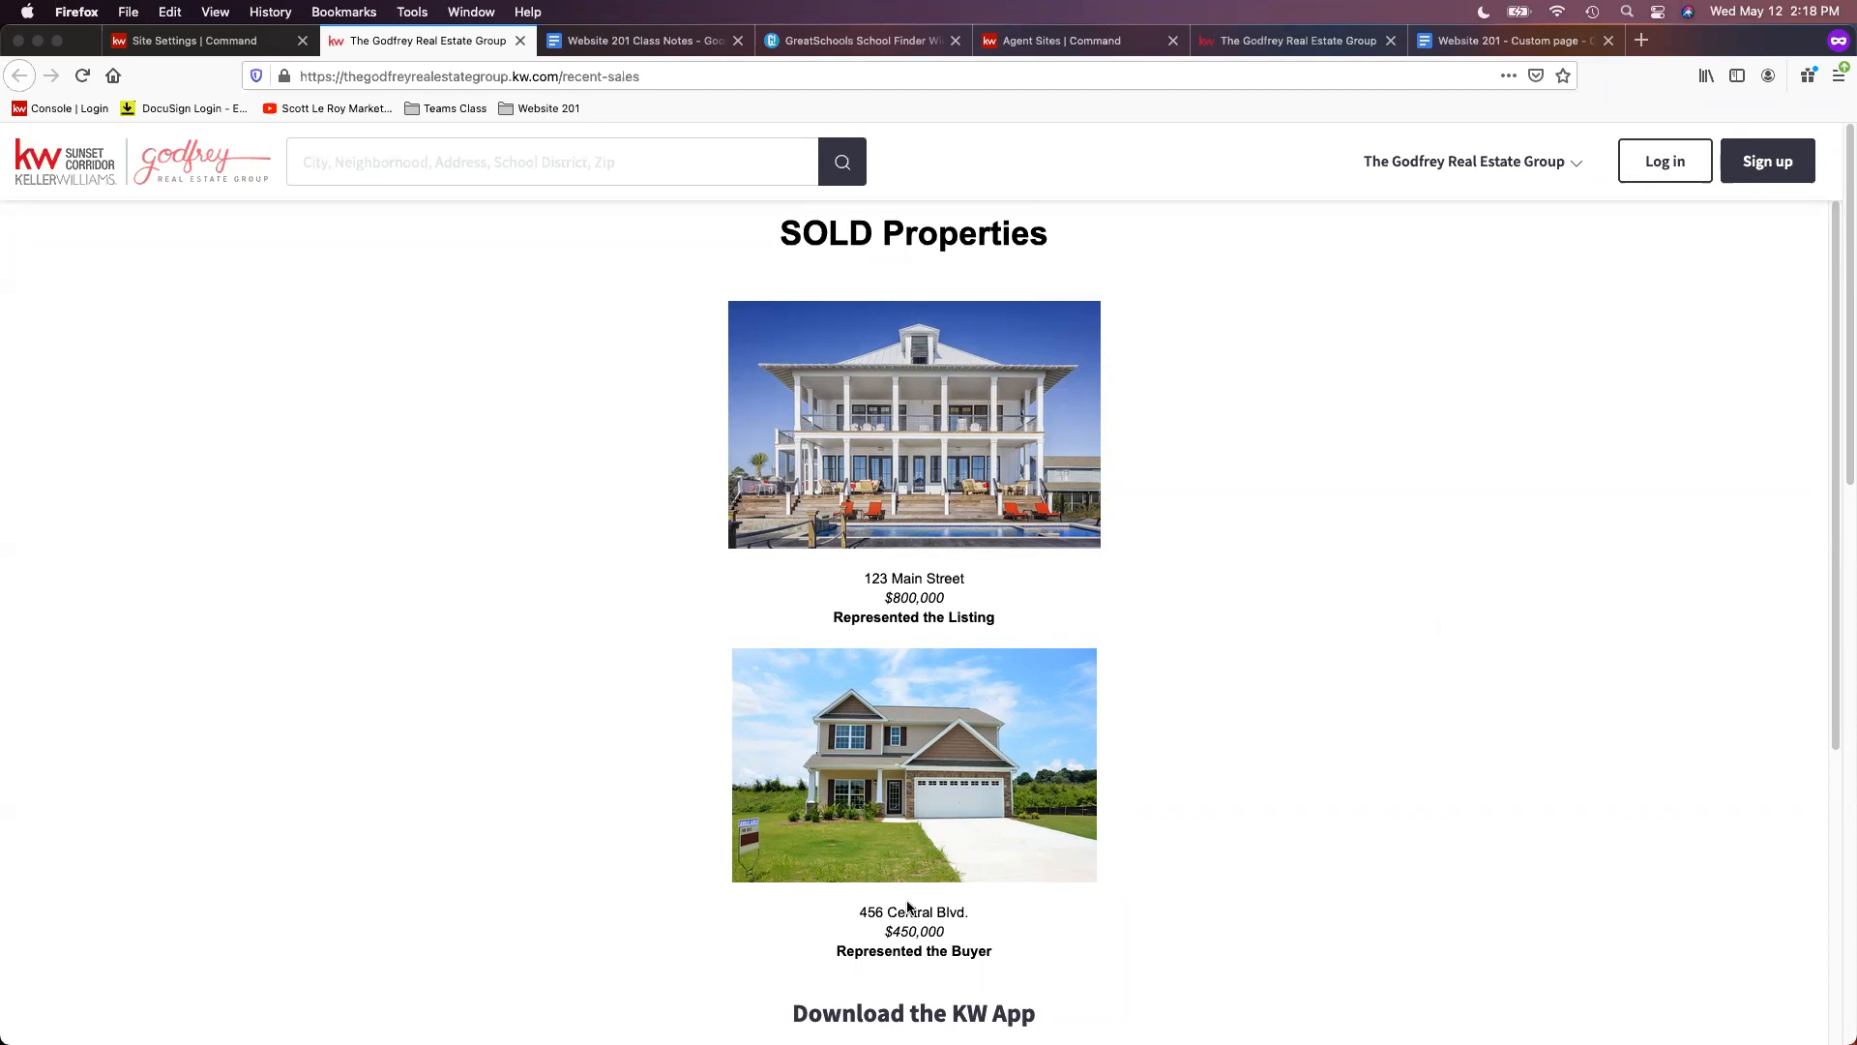
pyautogui.scroll(-4, 1304, 655)
pyautogui.scroll(-1, 1303, 655)
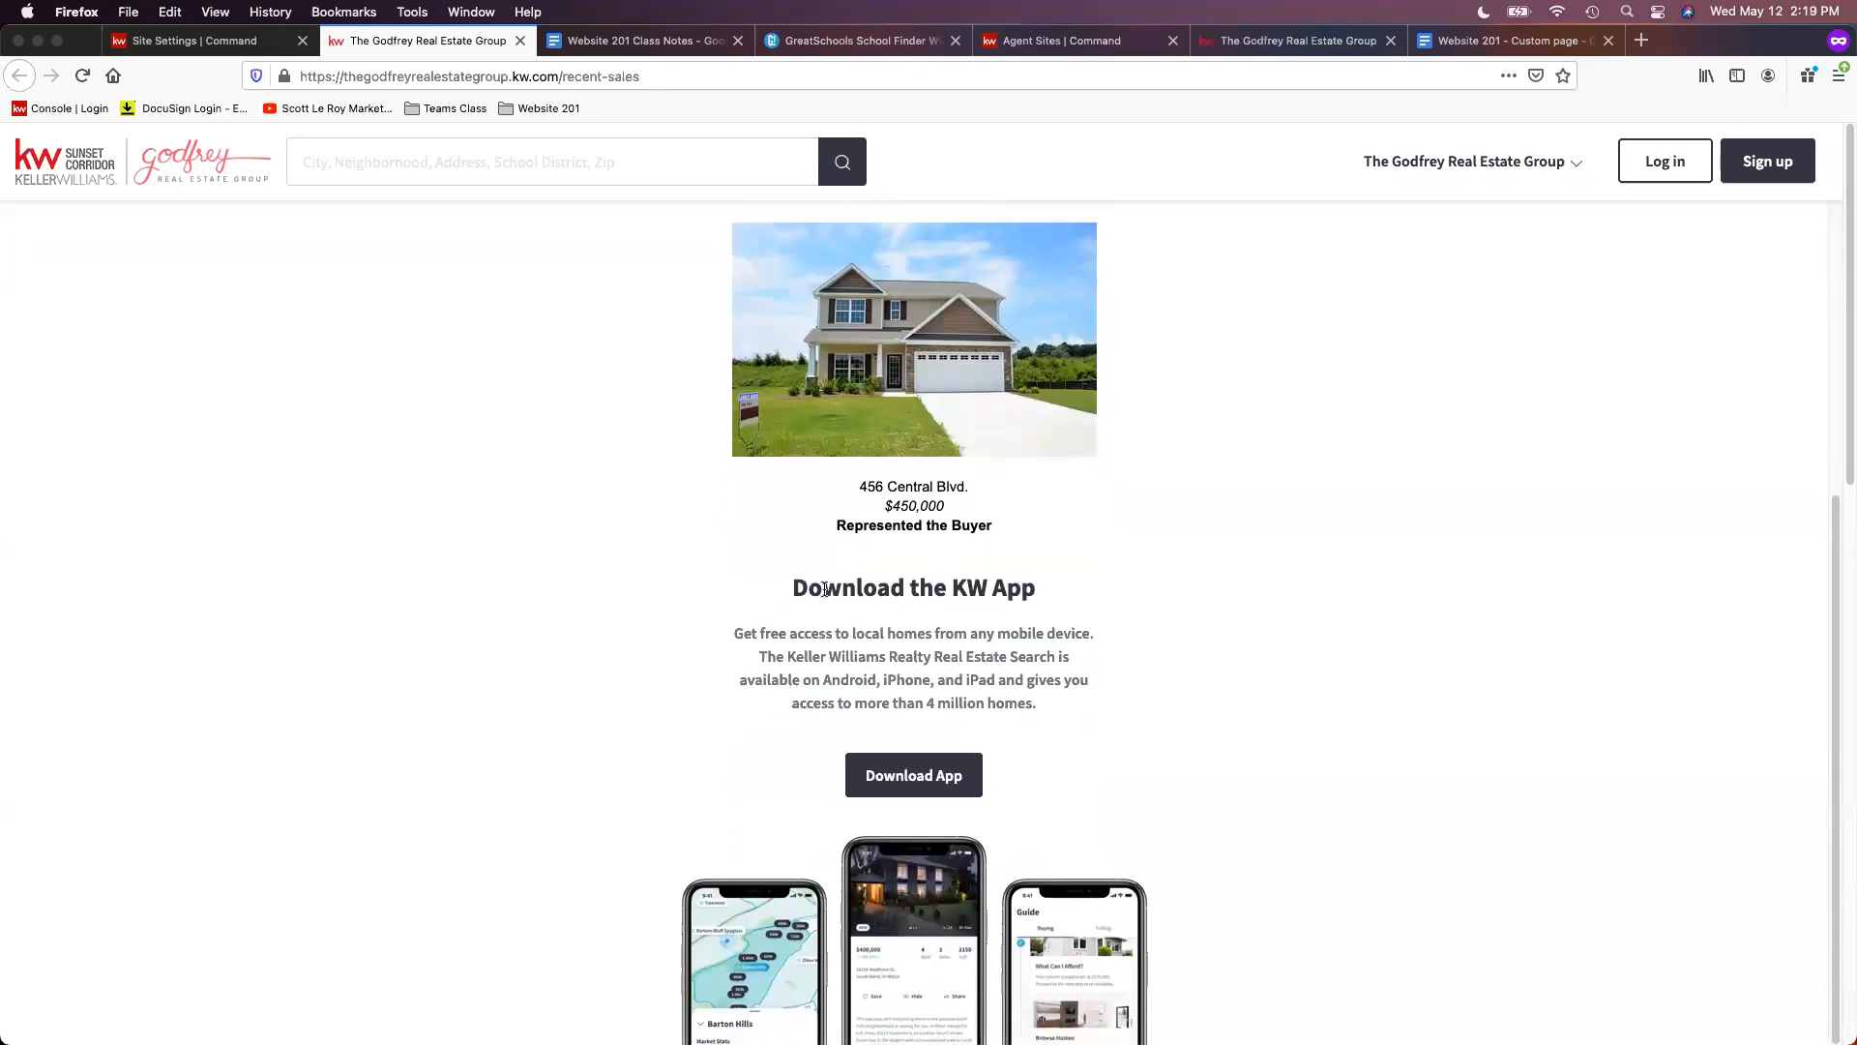
pyautogui.scroll(-3, 1472, 745)
pyautogui.scroll(-4, 1574, 715)
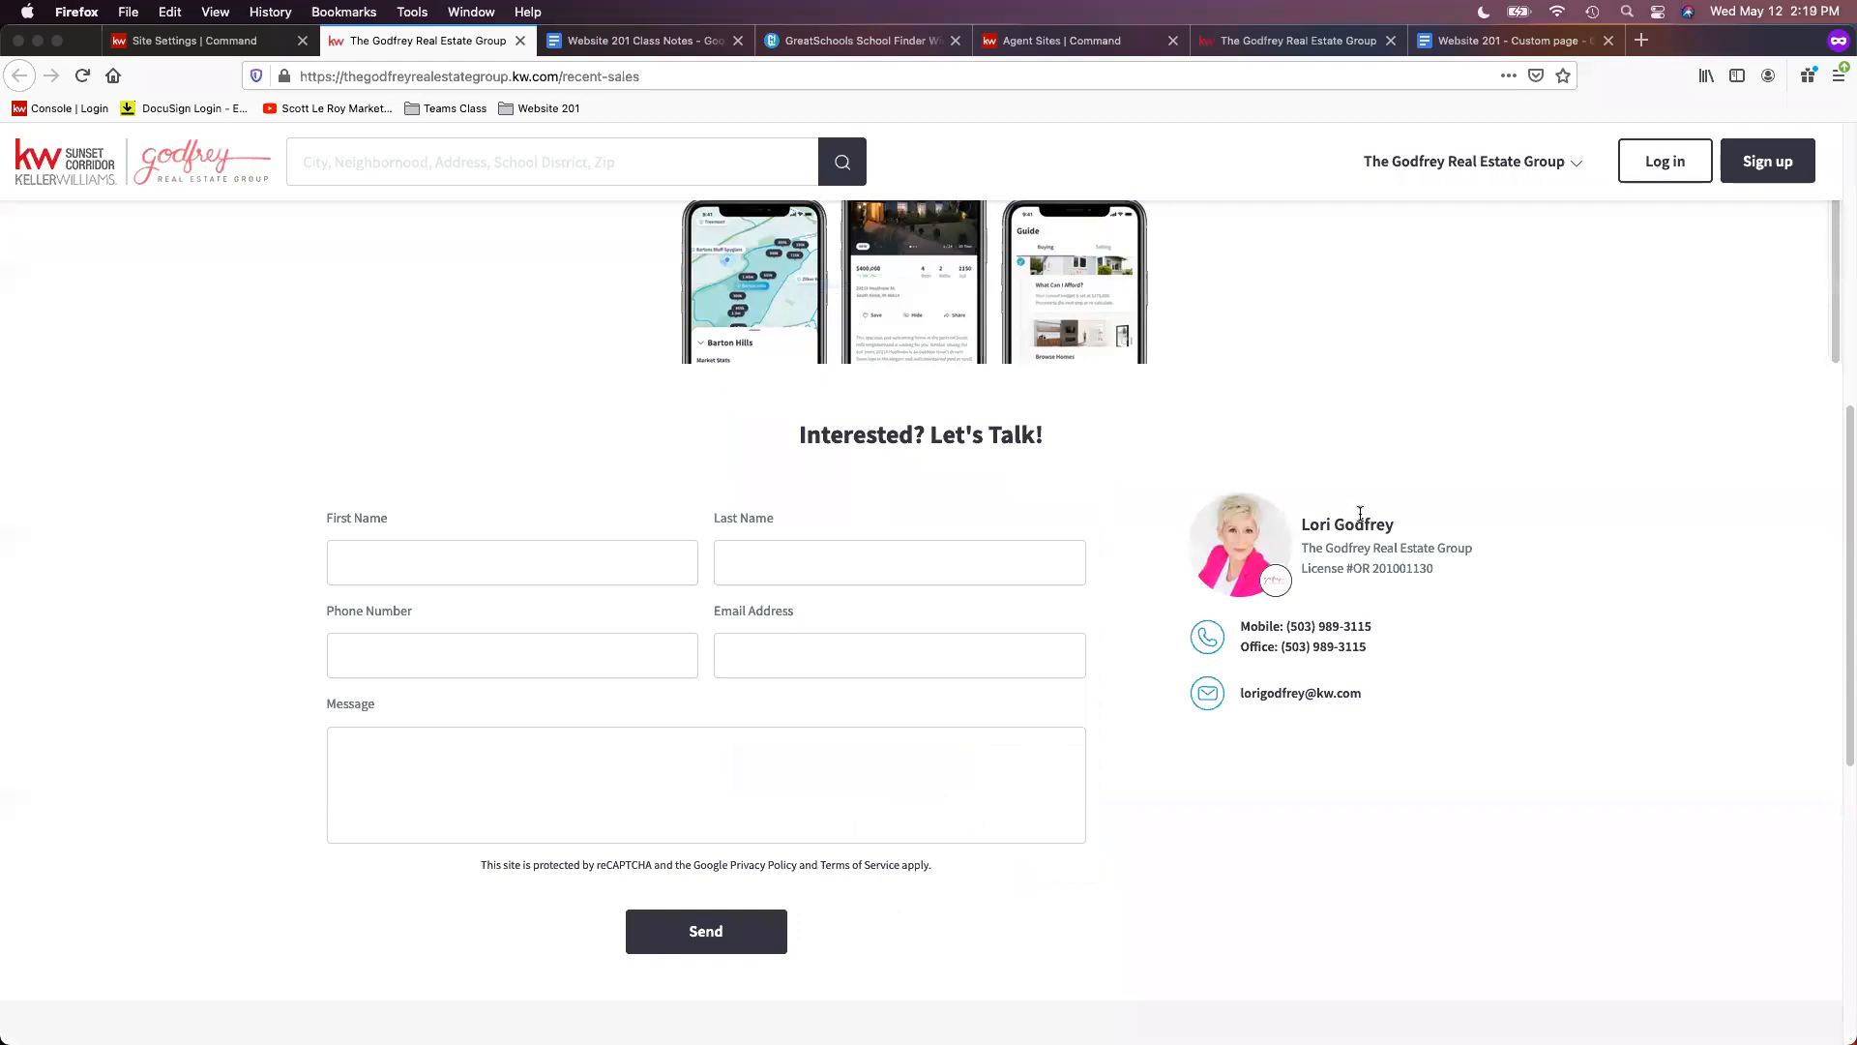
pyautogui.scroll(11, 1471, 617)
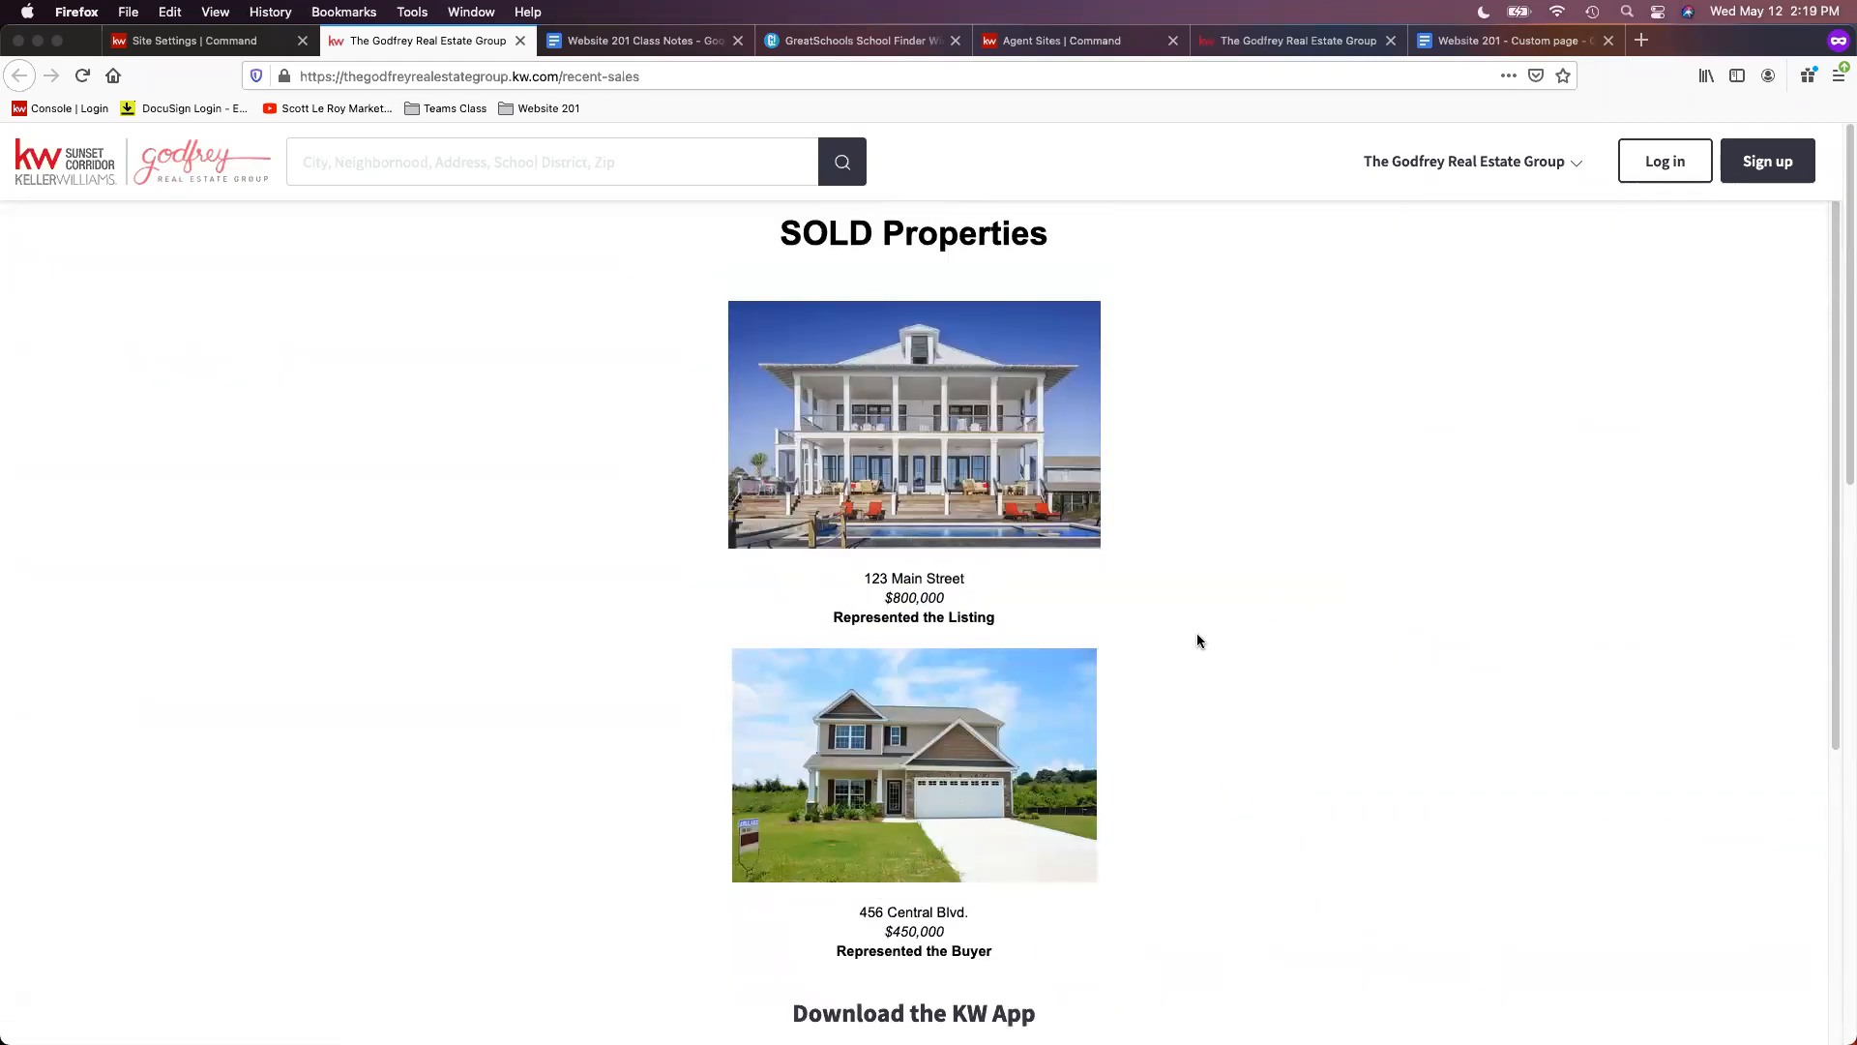
# - Open the recent sales page for editing from the Consumer agent site pages list
pyautogui.click(247, 40)
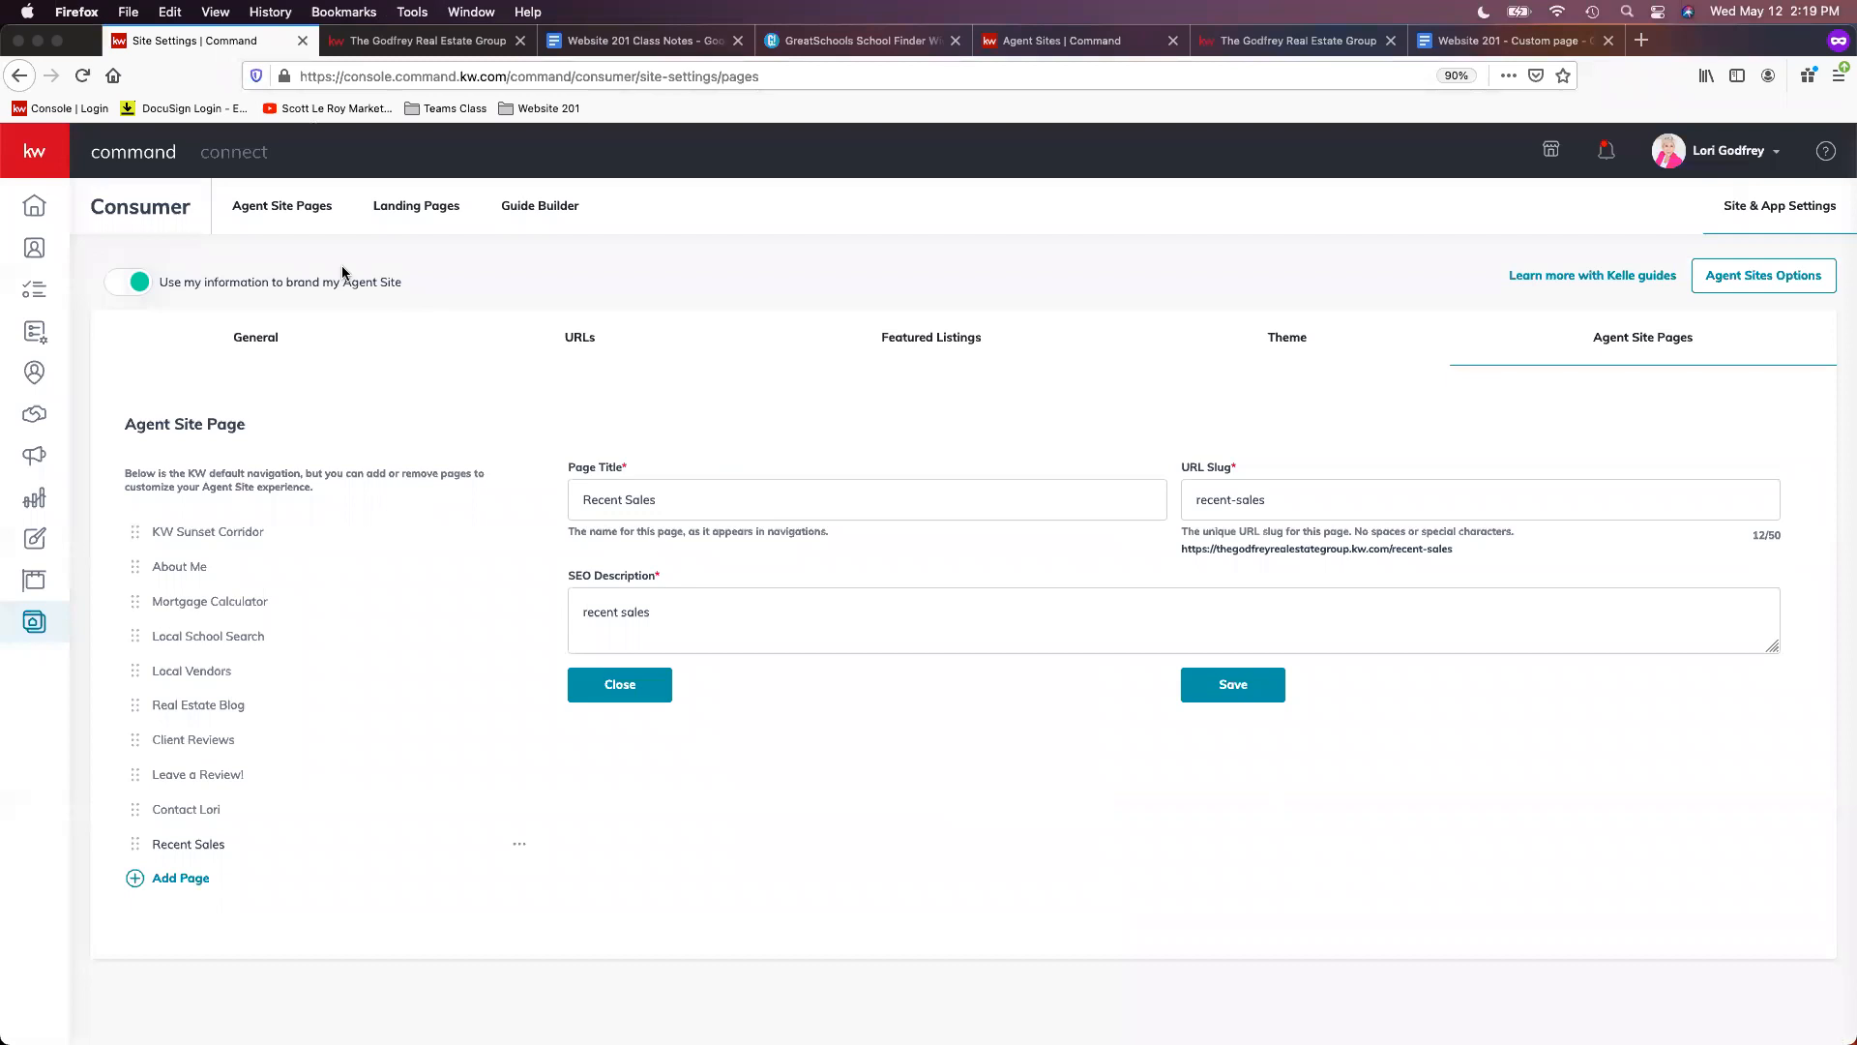
pyautogui.click(34, 622)
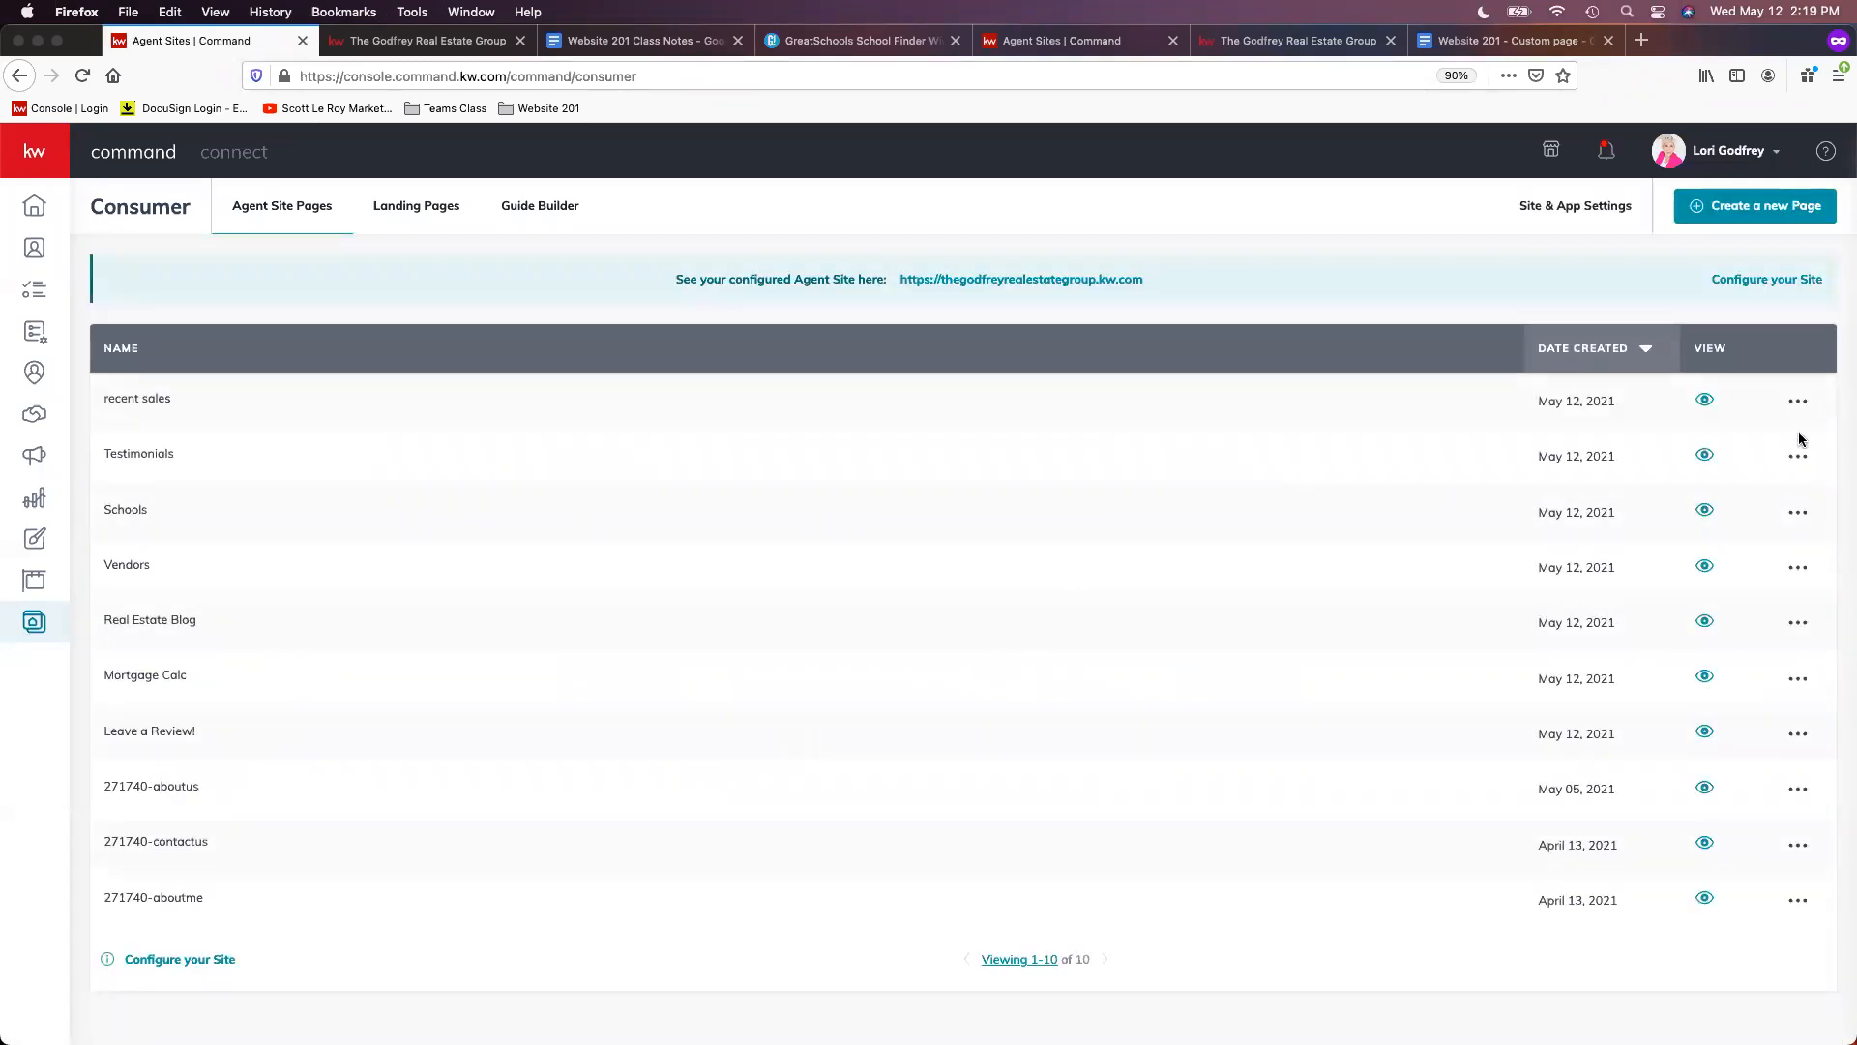
pyautogui.click(1799, 405)
pyautogui.click(1695, 449)
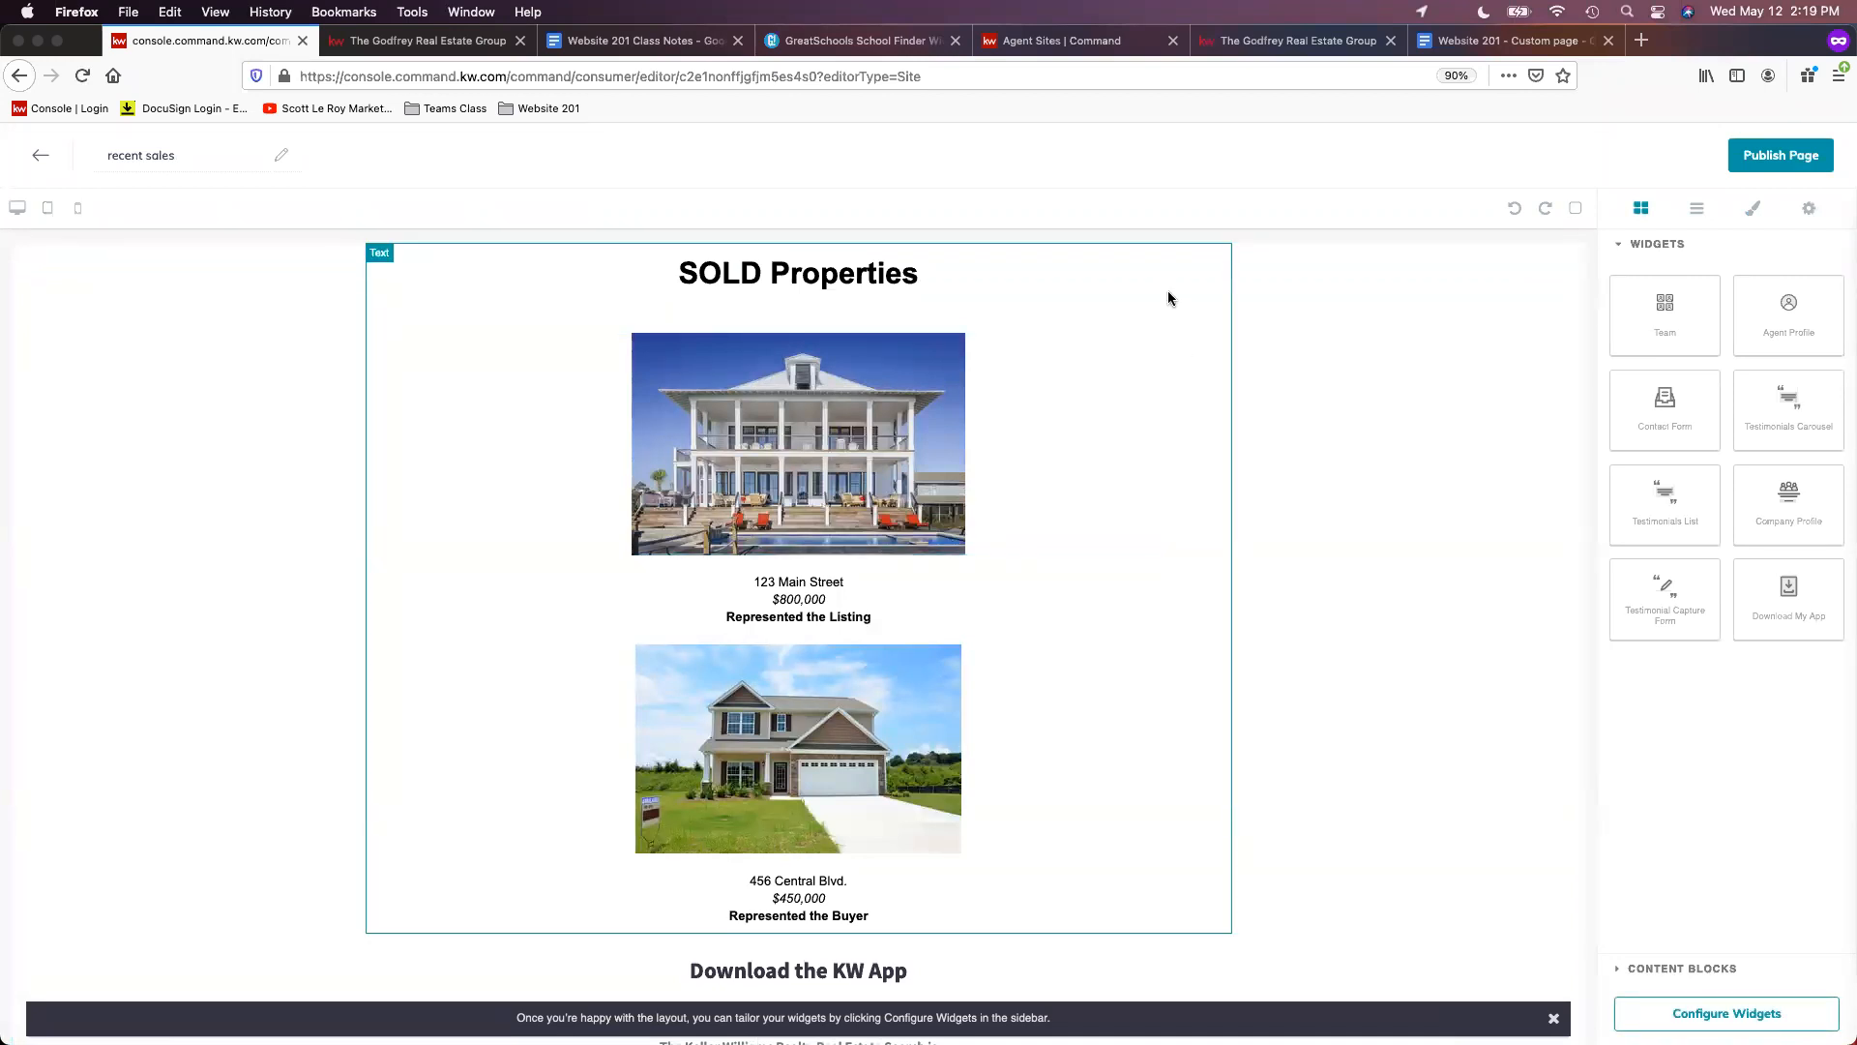
# - Select the SOLD Properties heading text, then bring up the 'Website 201 - Custom page' document
pyautogui.click(1167, 292)
pyautogui.click(1151, 292)
pyautogui.click(1151, 295)
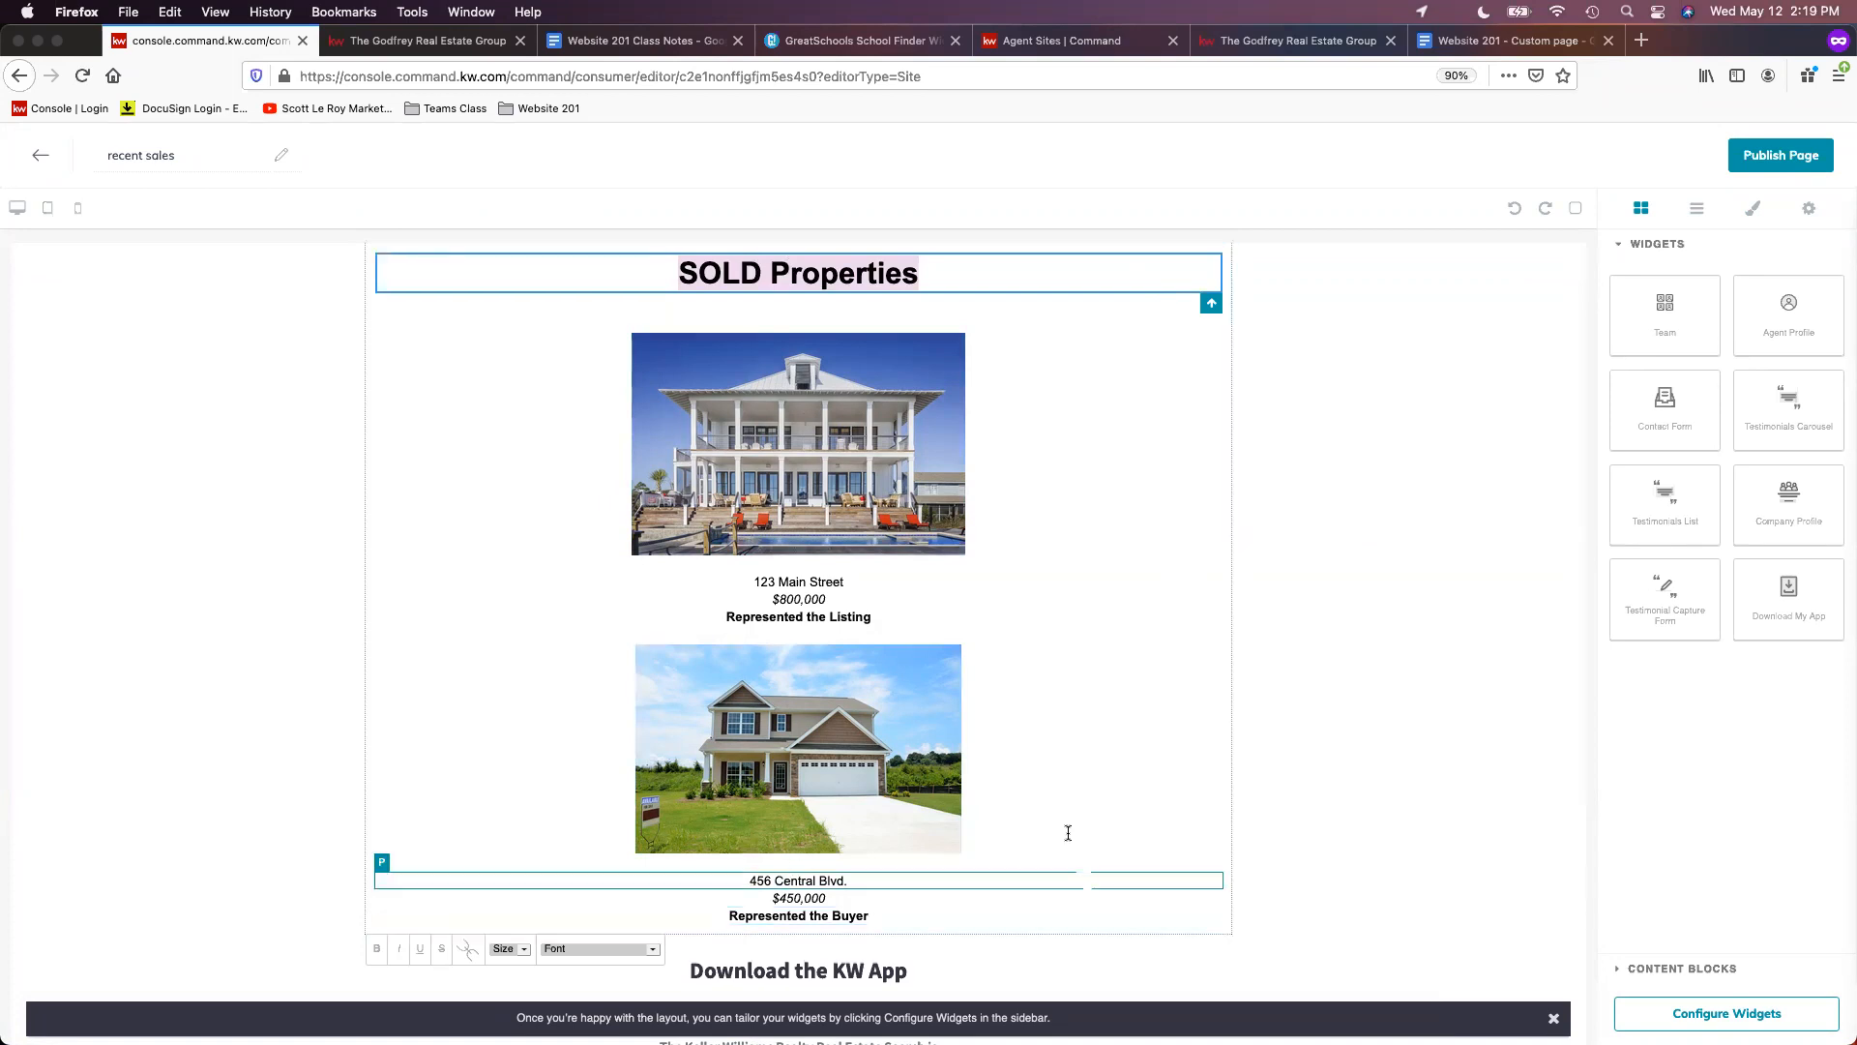
pyautogui.click(1505, 41)
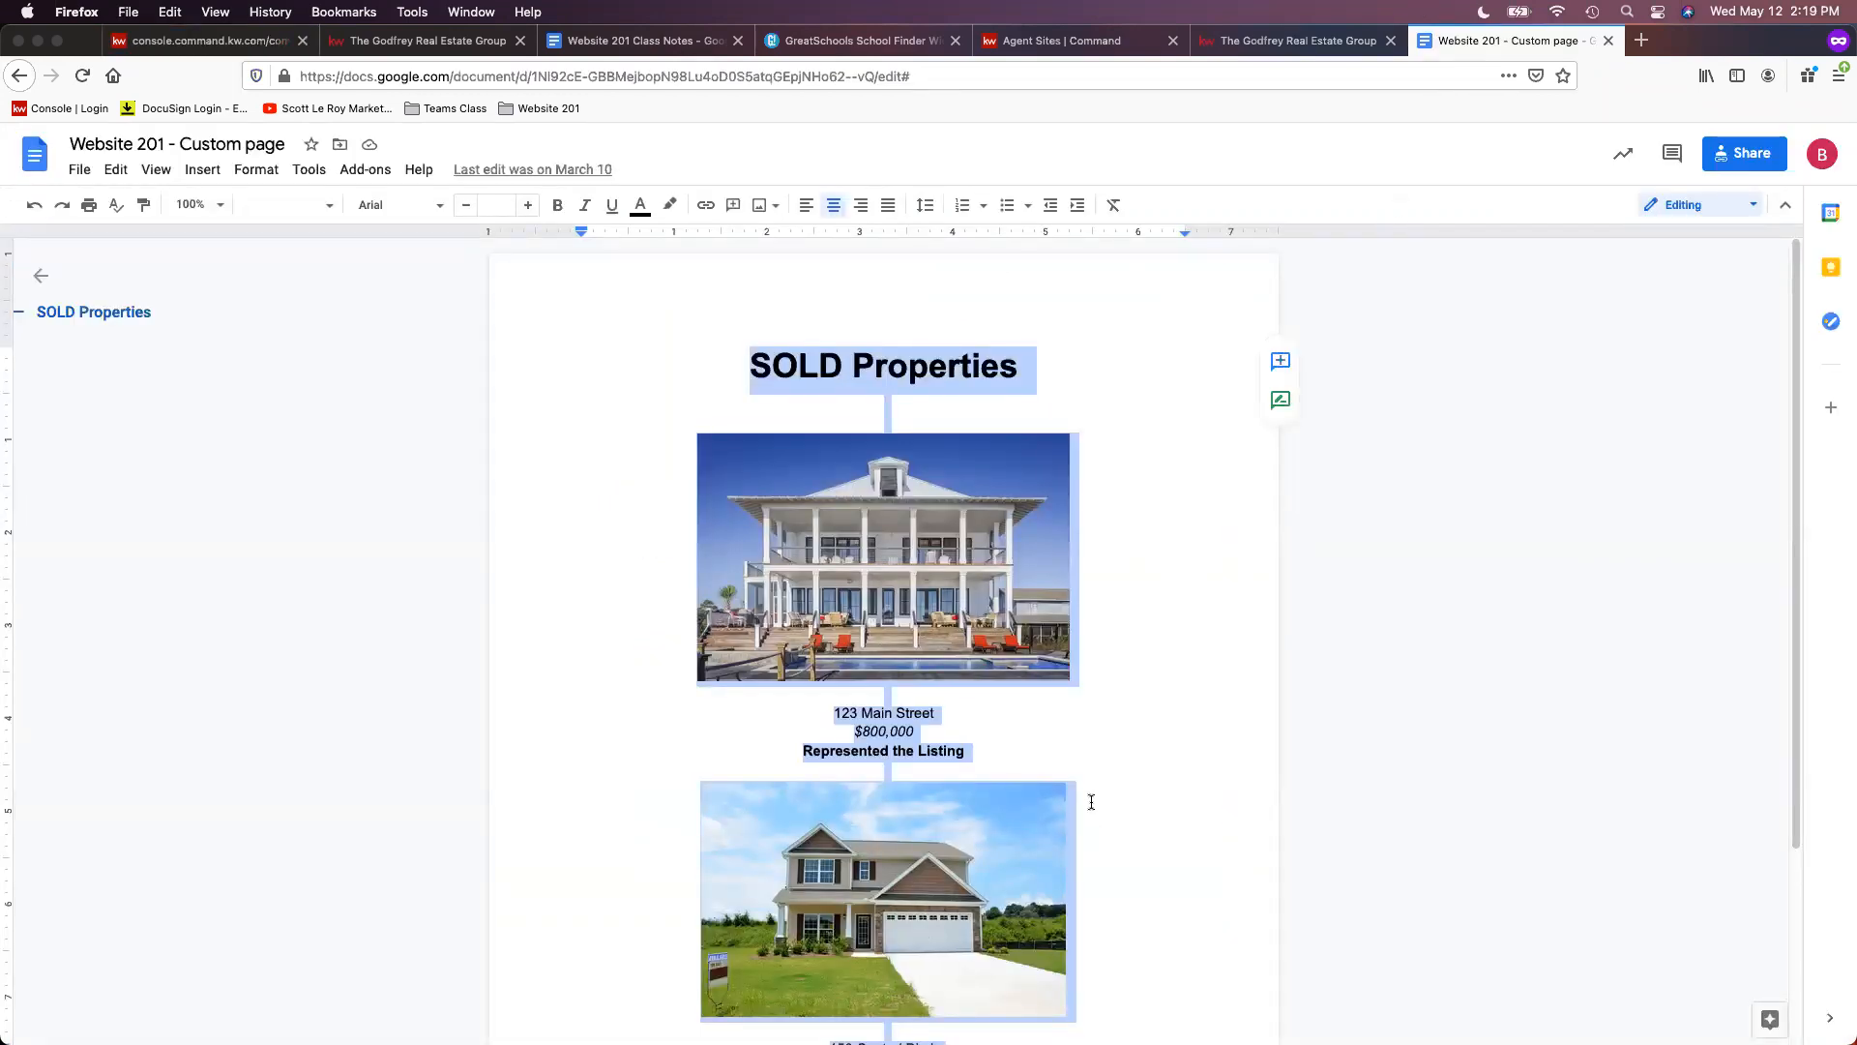
pyautogui.scroll(-2, 1283, 842)
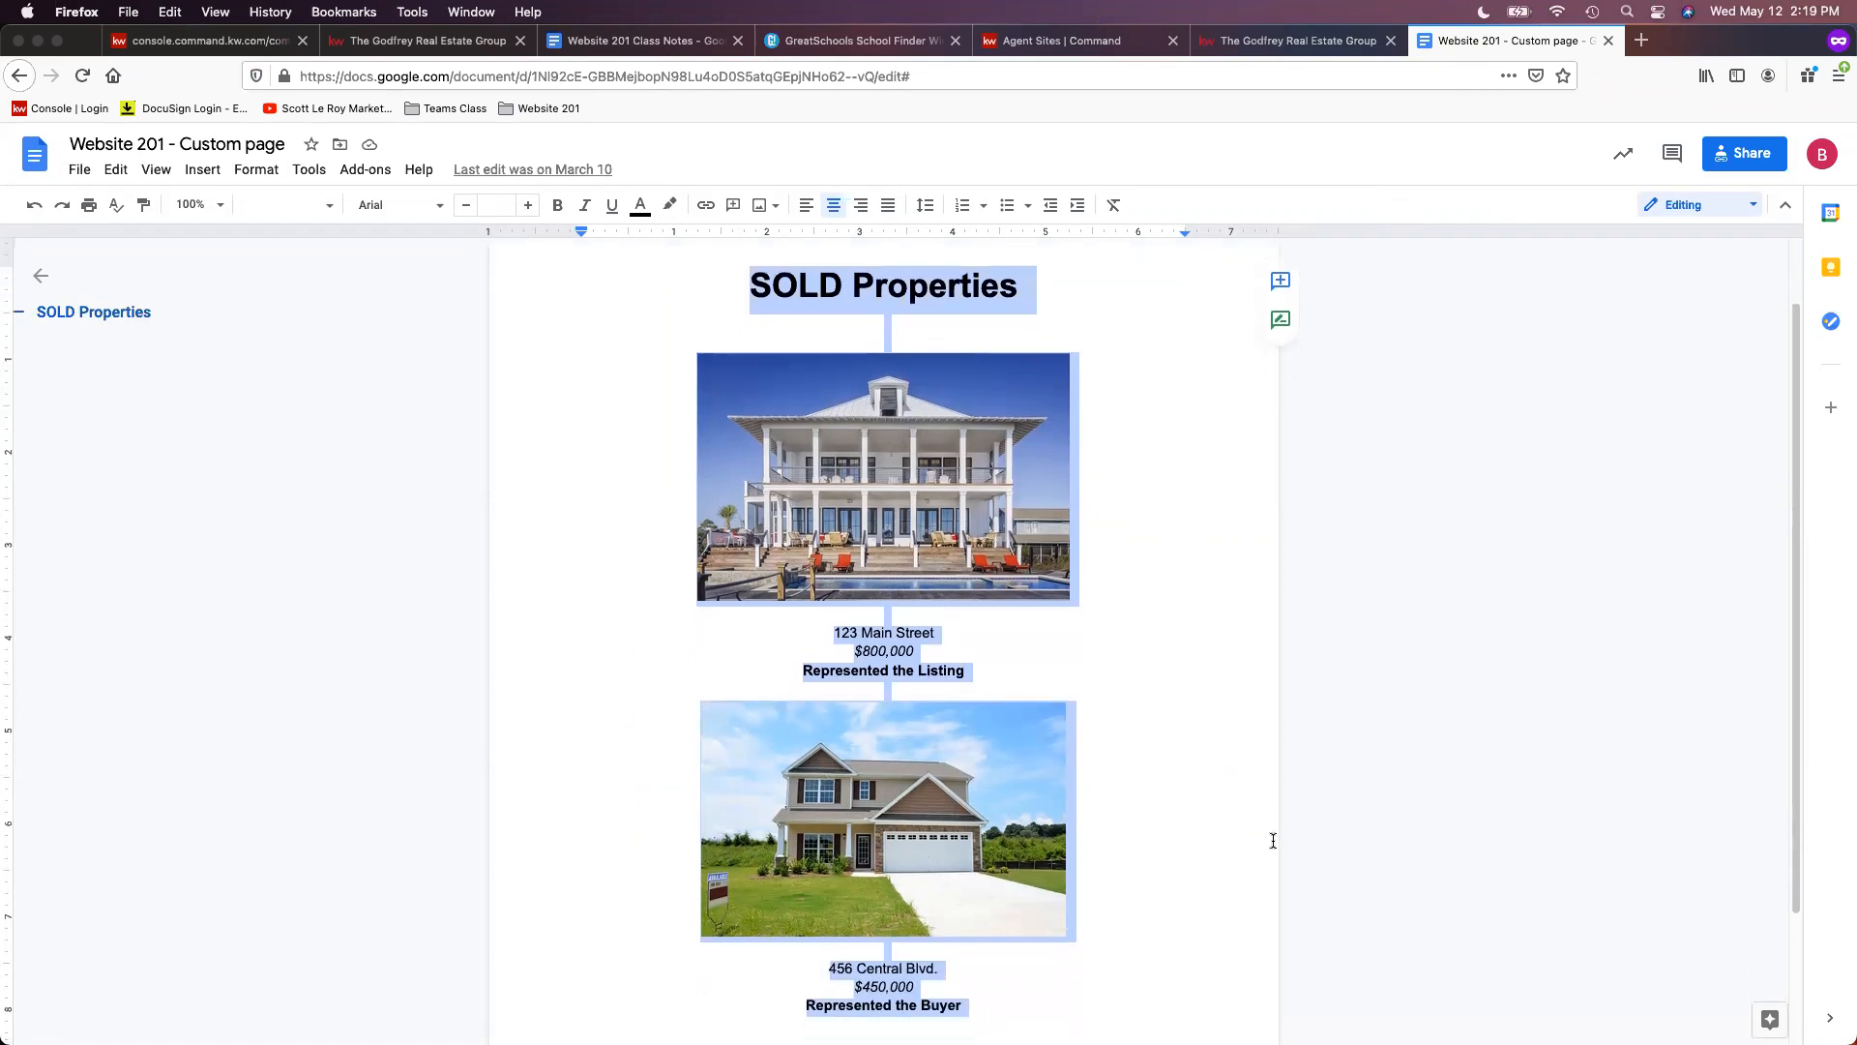
pyautogui.scroll(-1, 1273, 841)
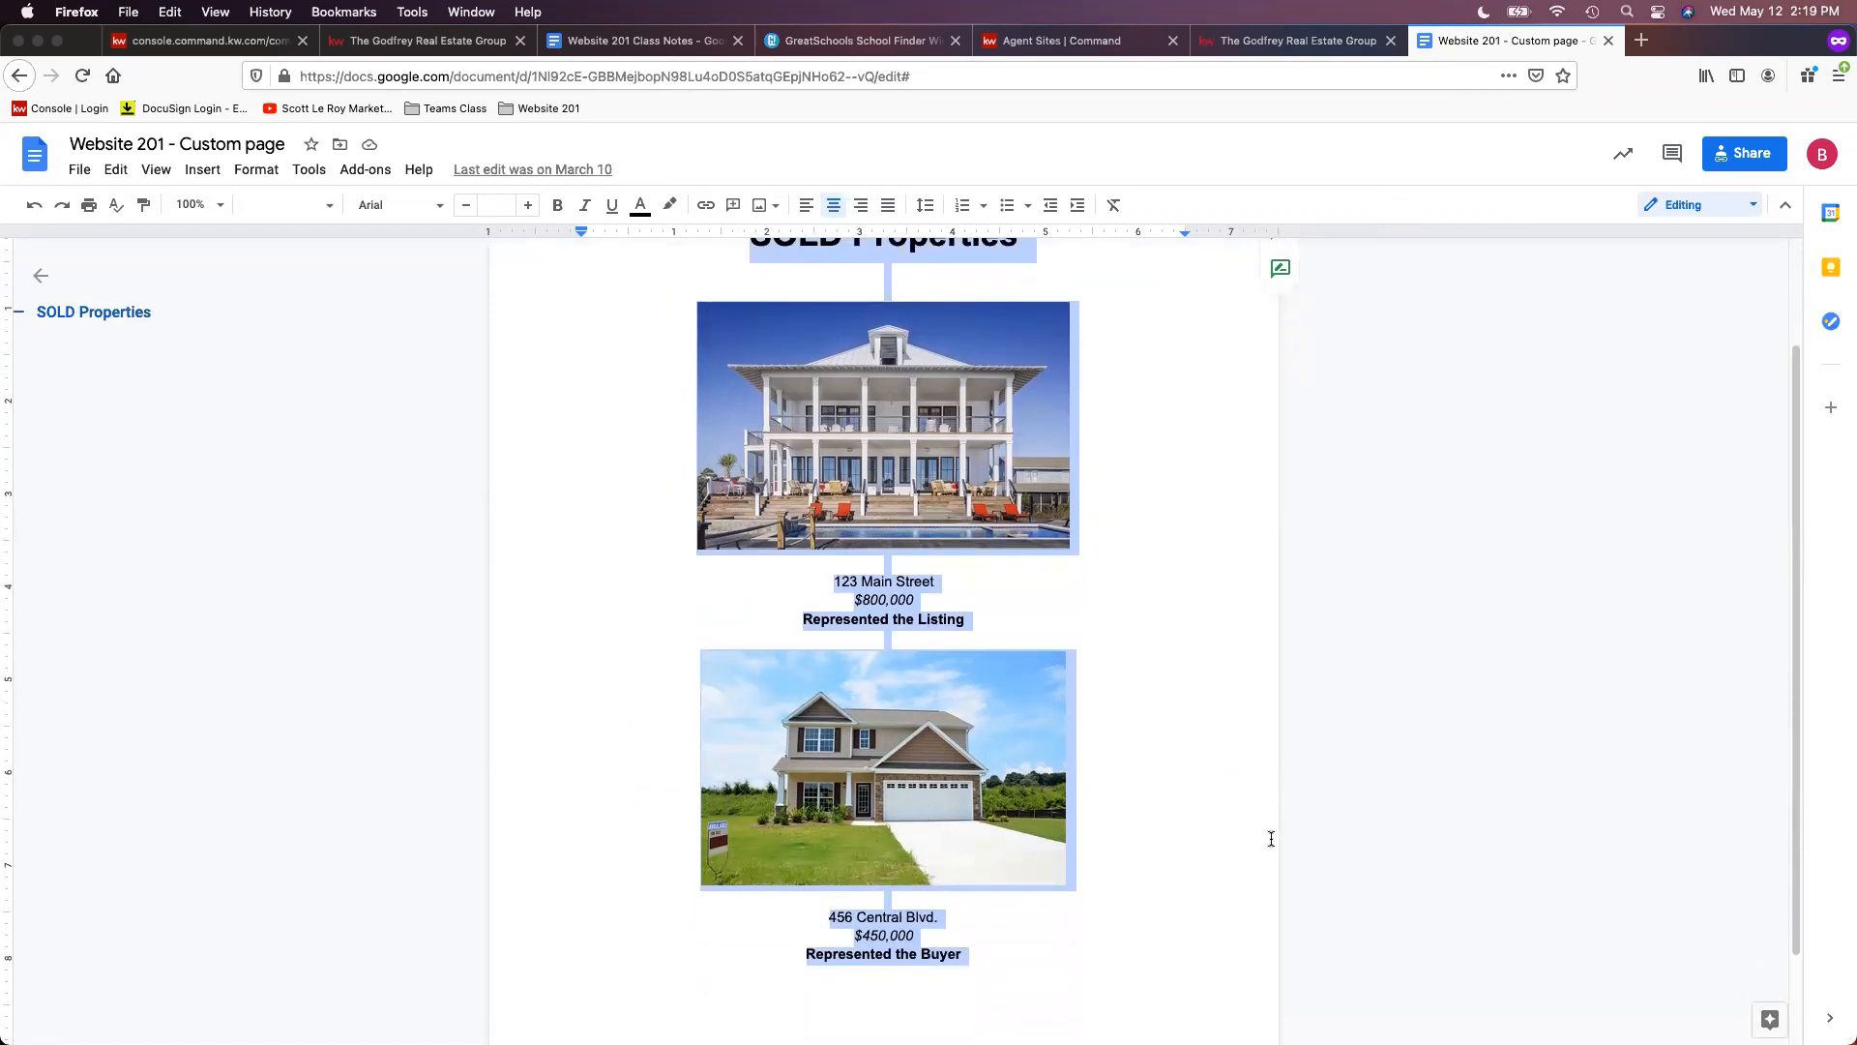
pyautogui.scroll(-1, 1282, 865)
pyautogui.scroll(-1, 1282, 861)
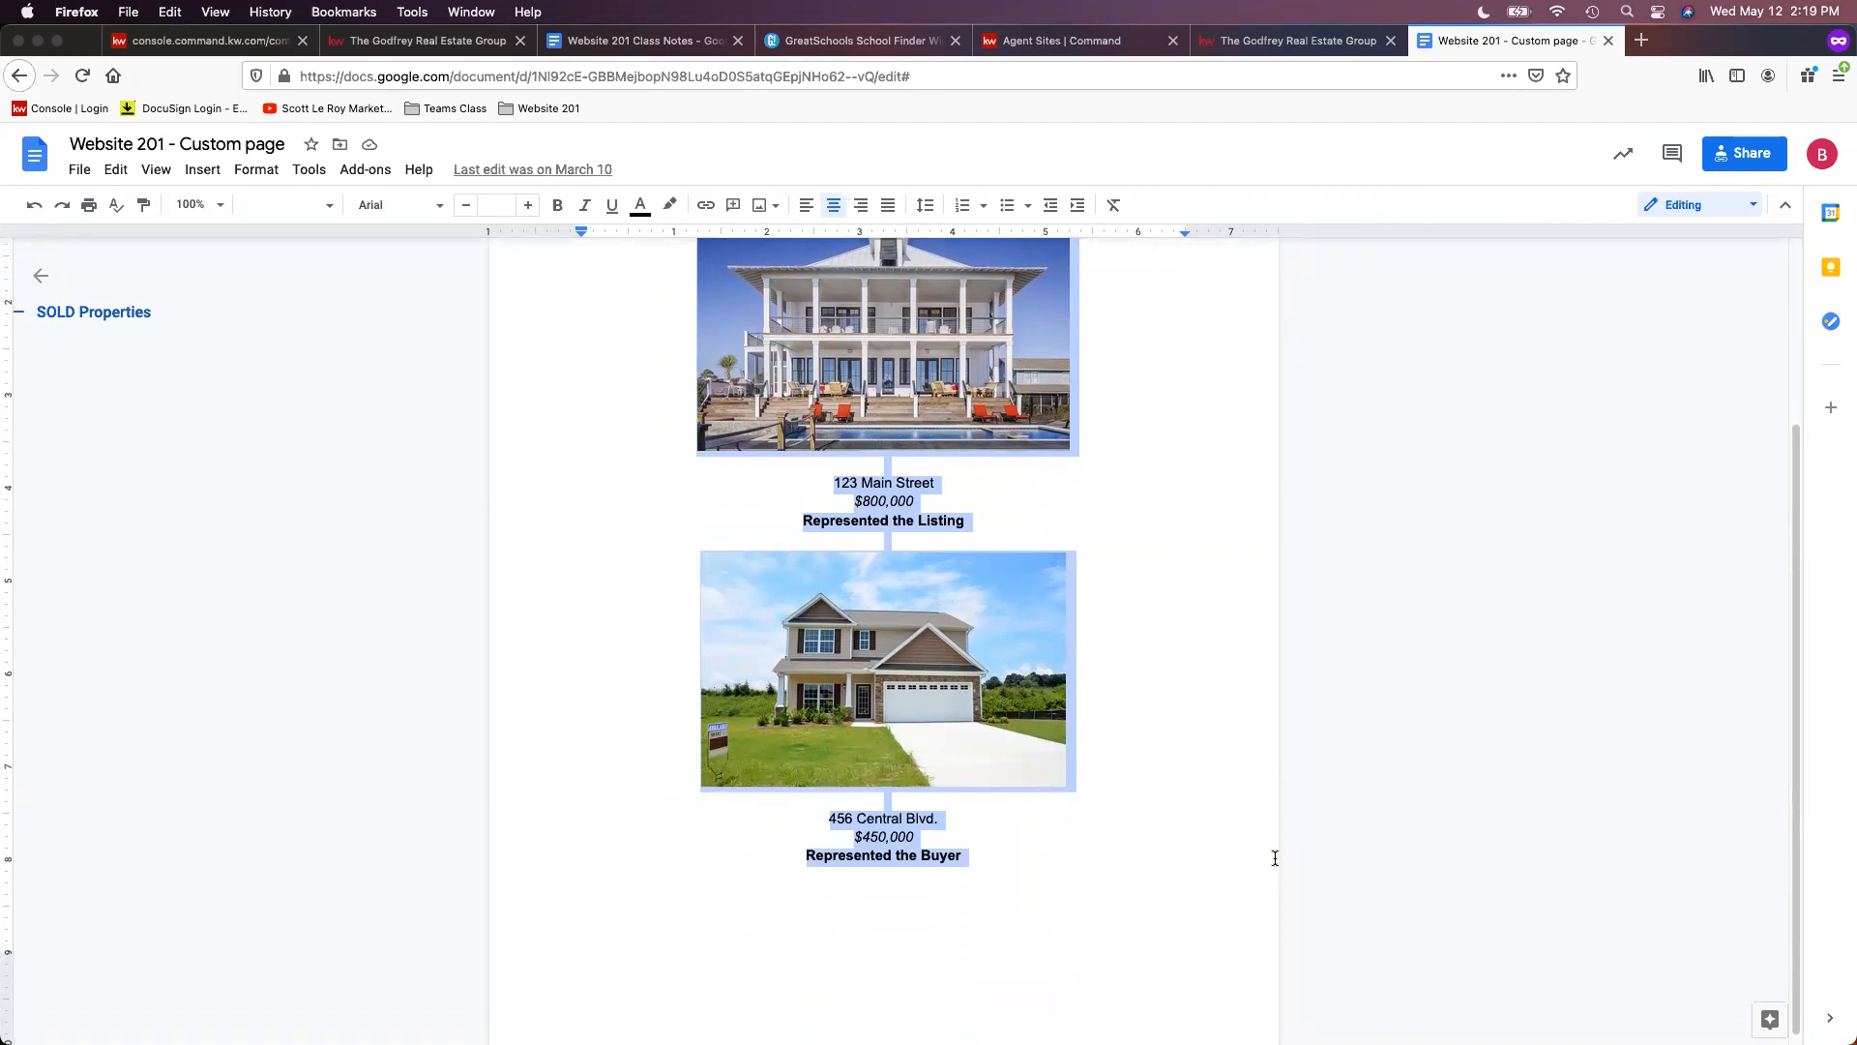
pyautogui.scroll(-1, 1272, 858)
pyautogui.click(1028, 871)
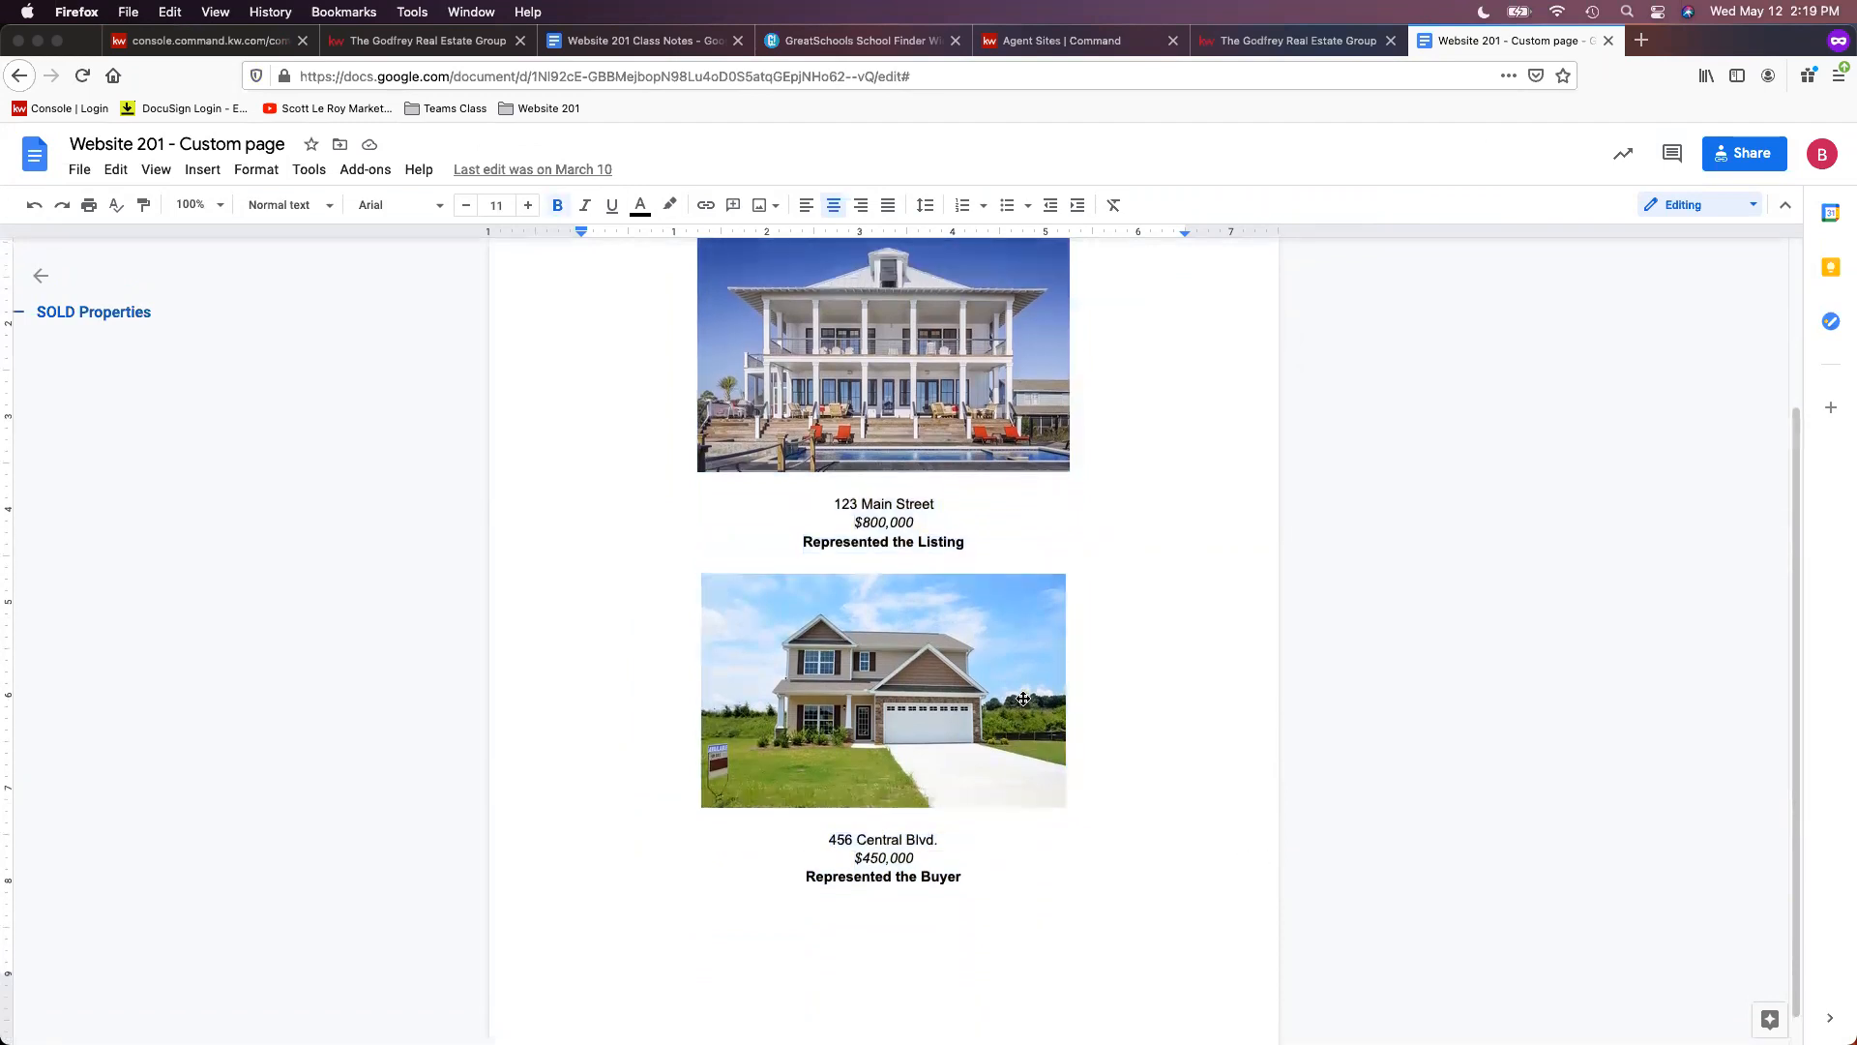
pyautogui.scroll(4, 1113, 692)
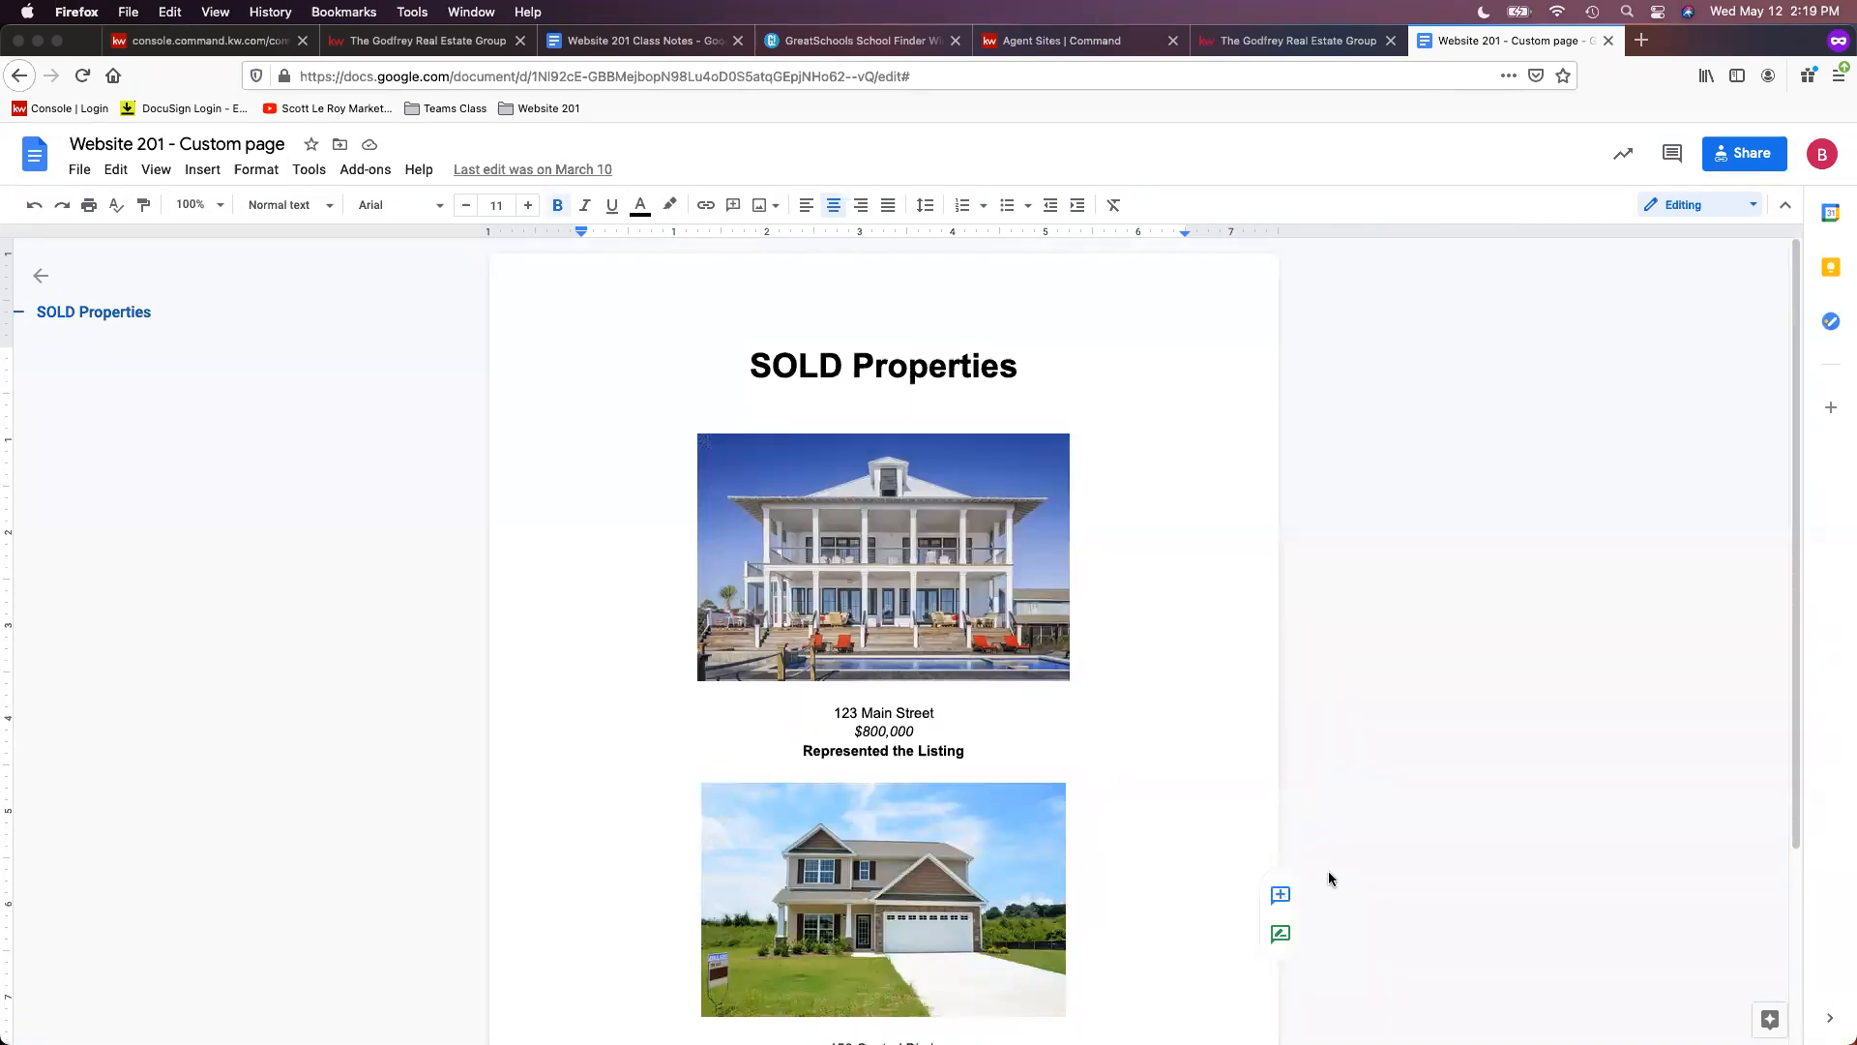
pyautogui.scroll(-4, 1048, 750)
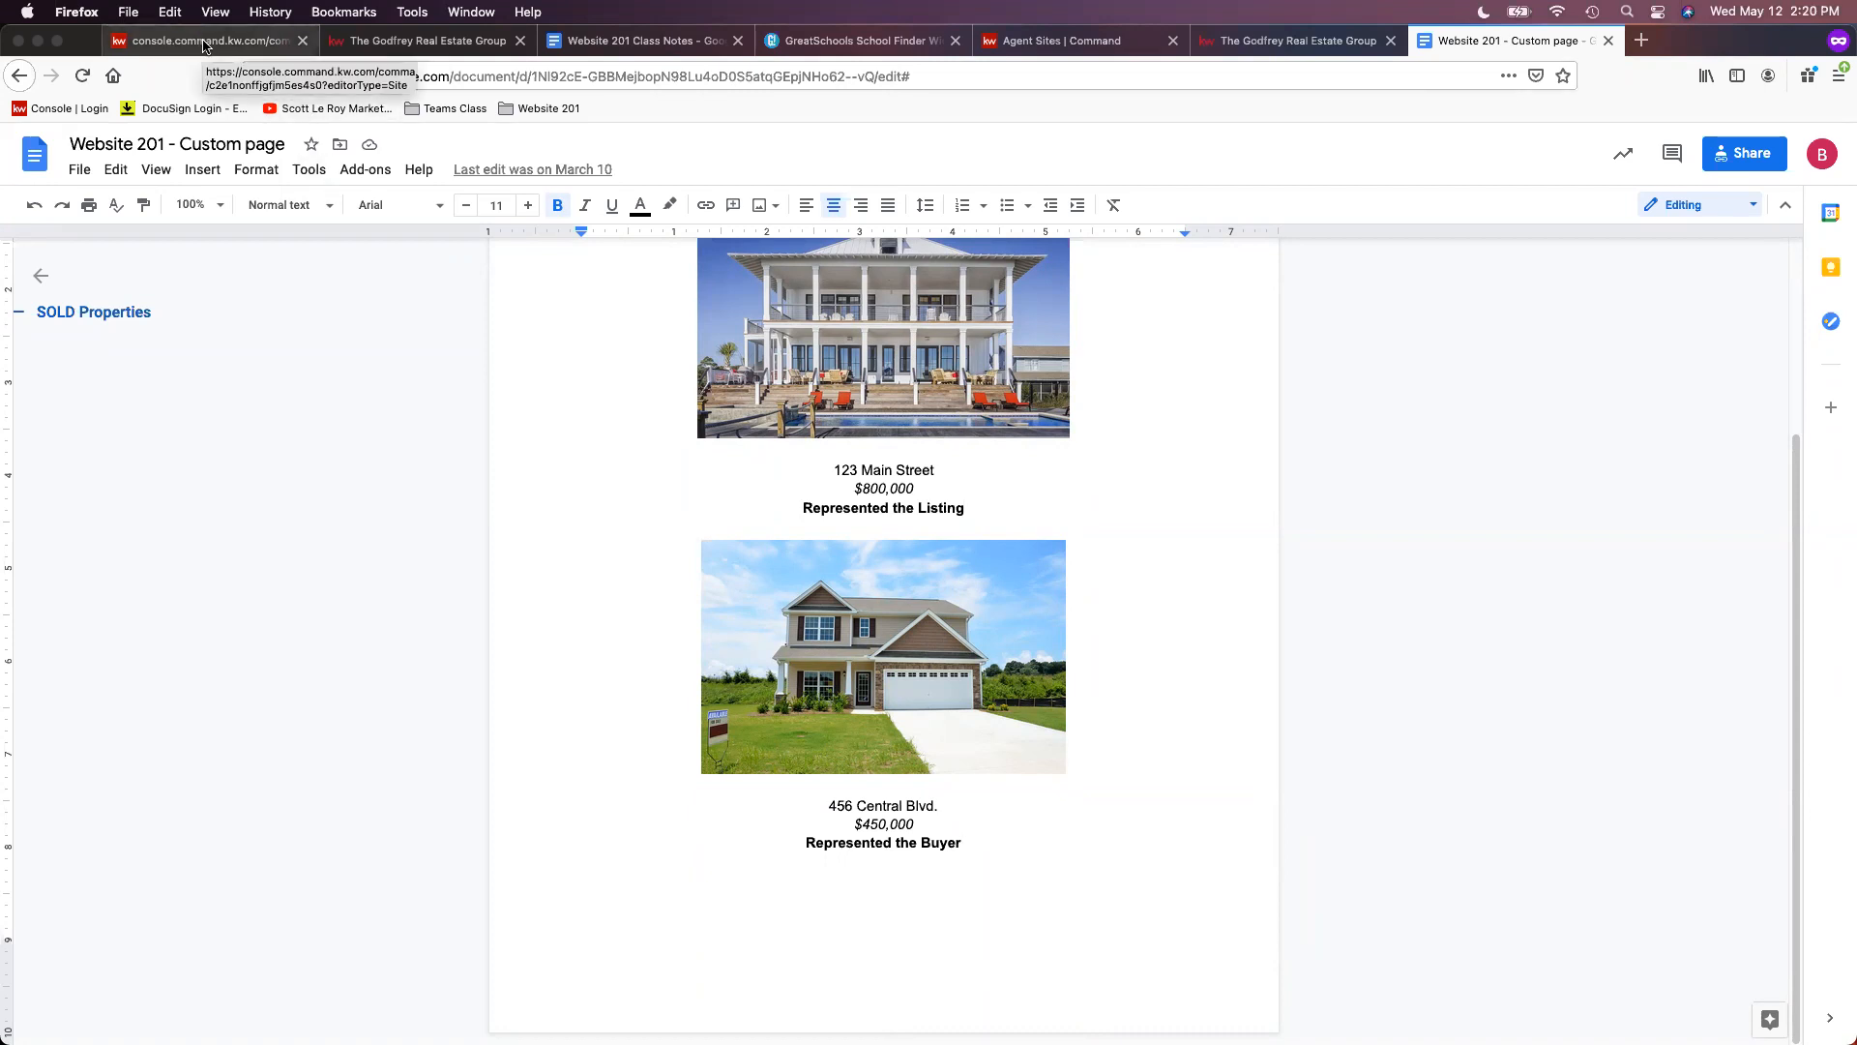
pyautogui.press('super+Up')
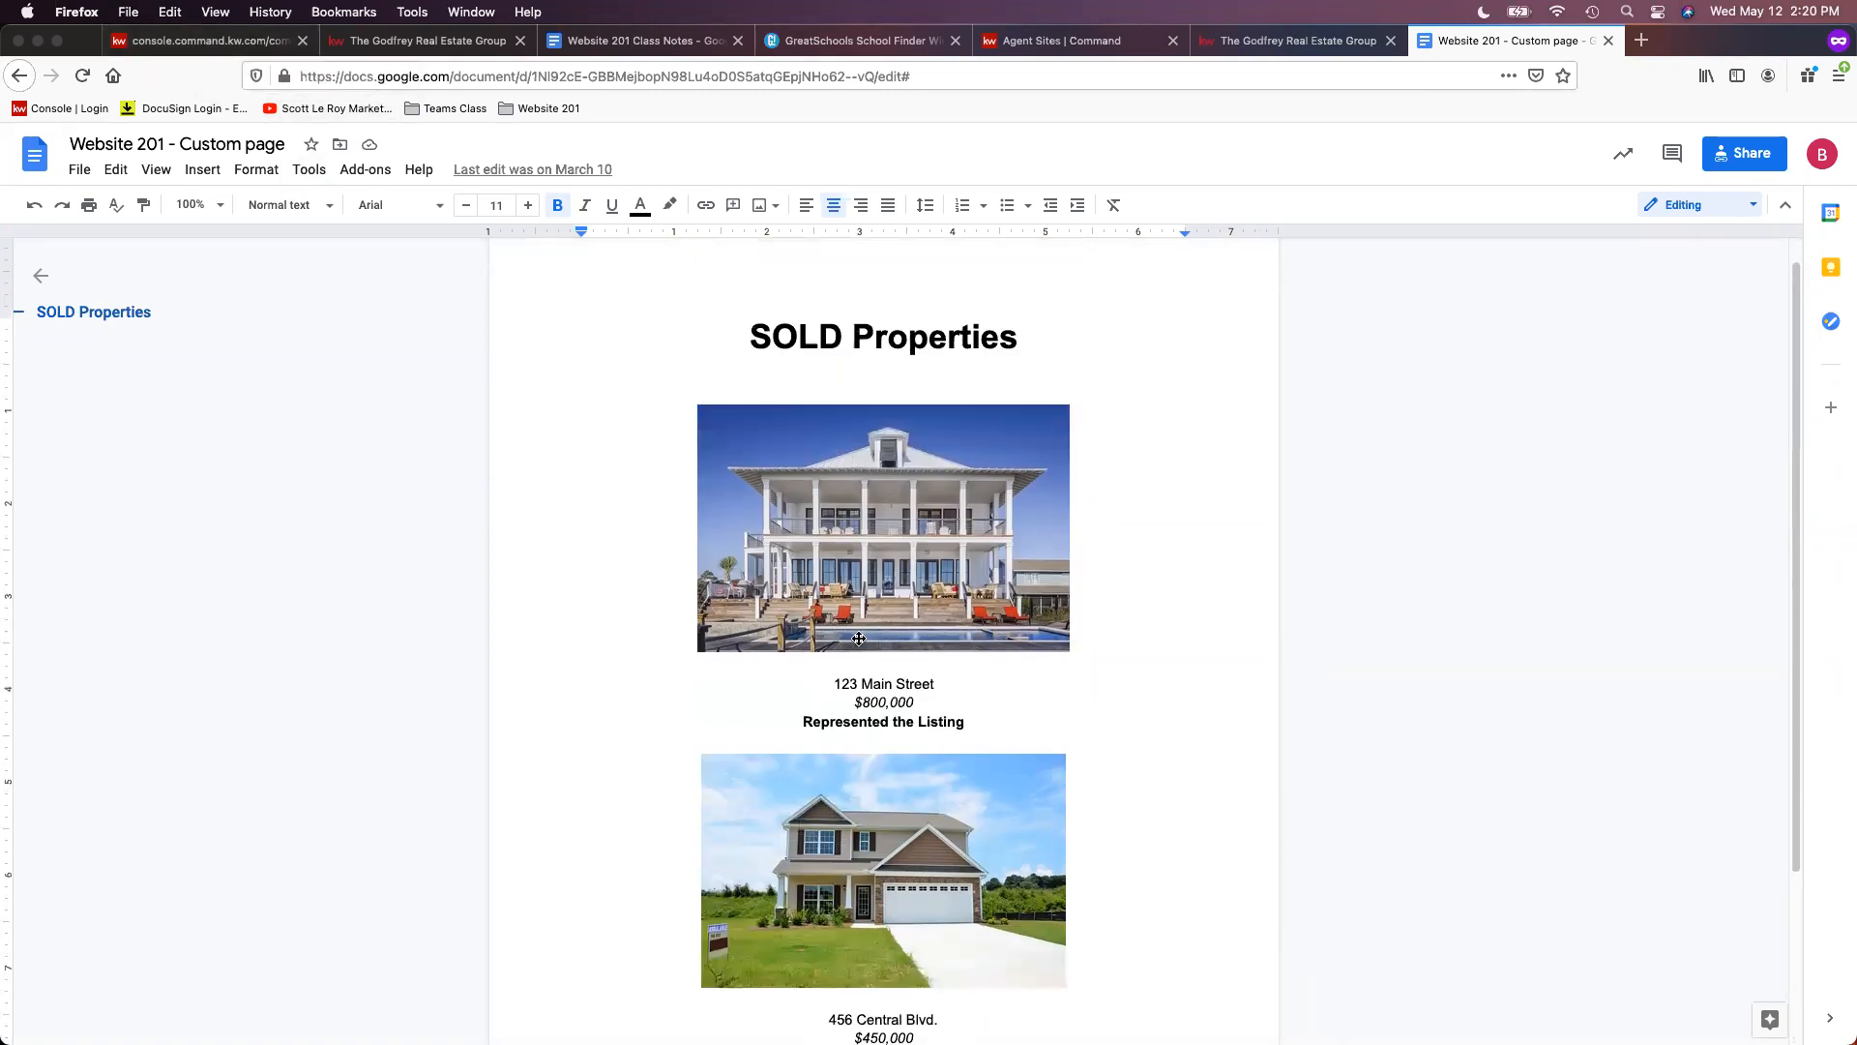
# - Exit the recent sales page editor without saving, returning to the Agent Site Pages list
pyautogui.click(147, 48)
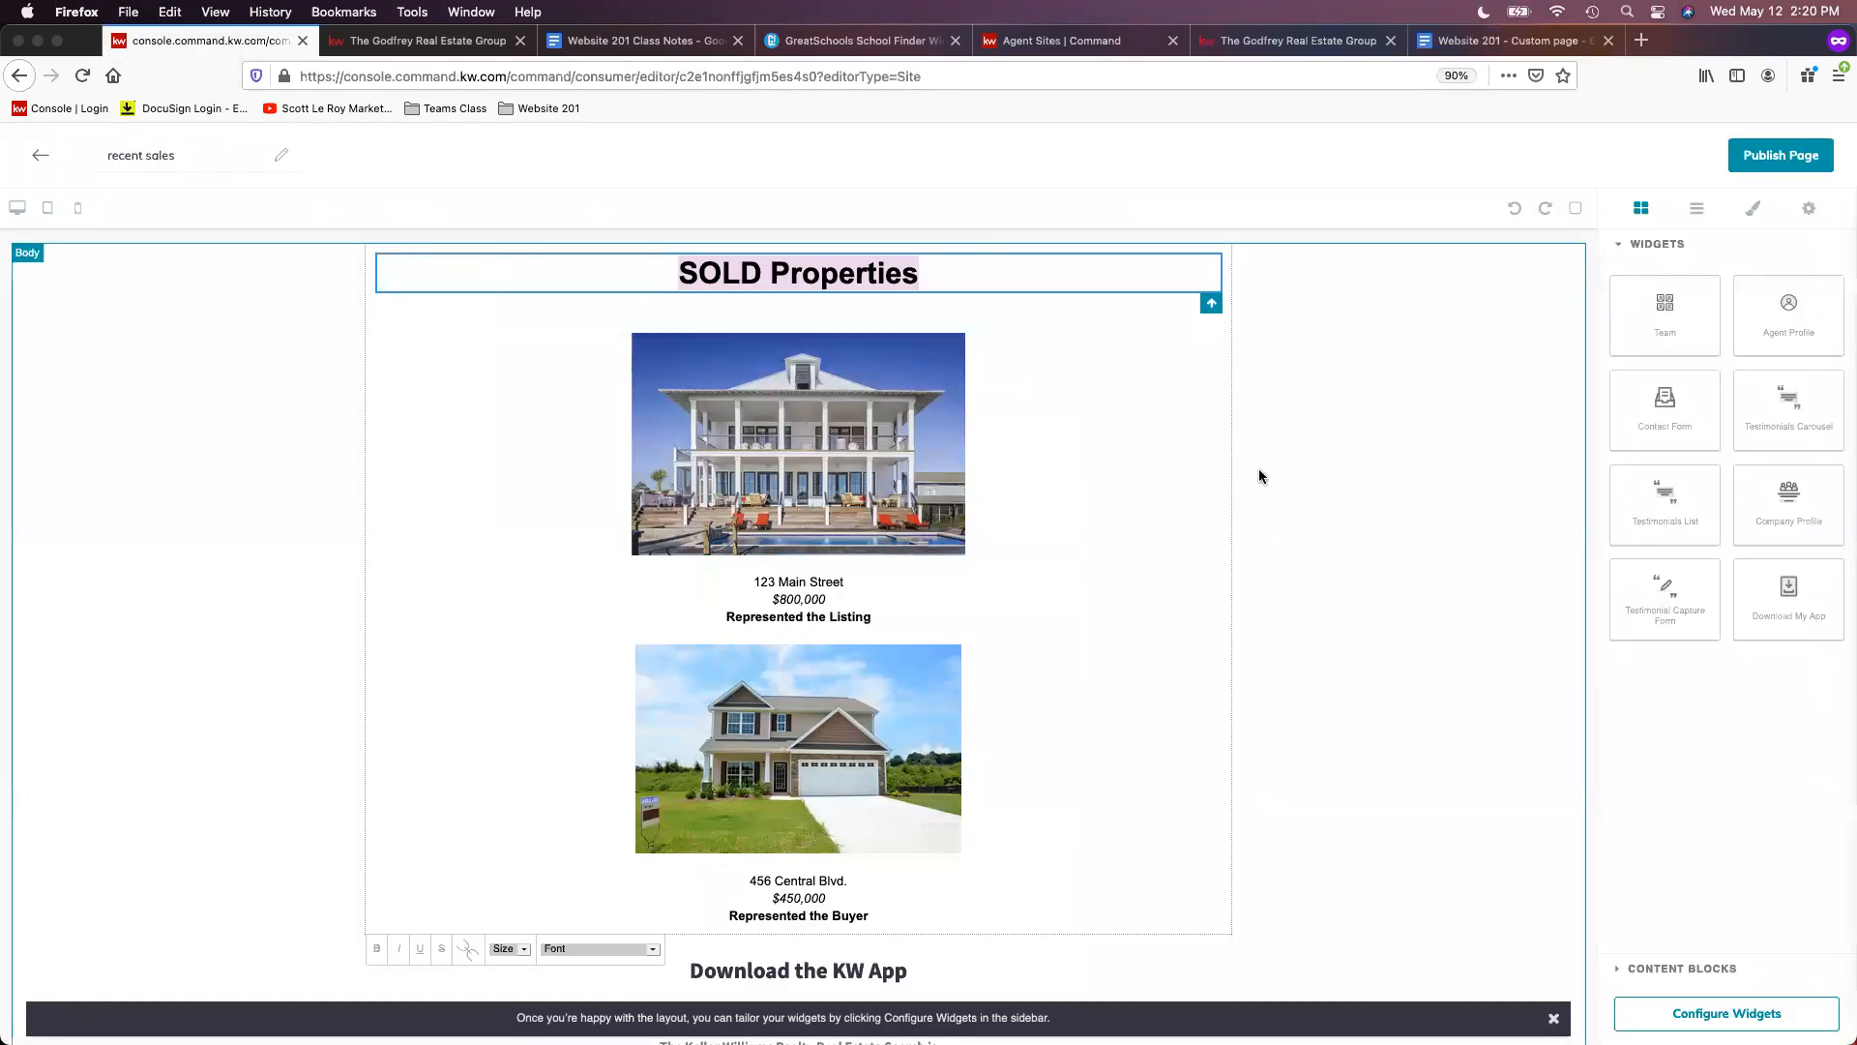
pyautogui.click(39, 154)
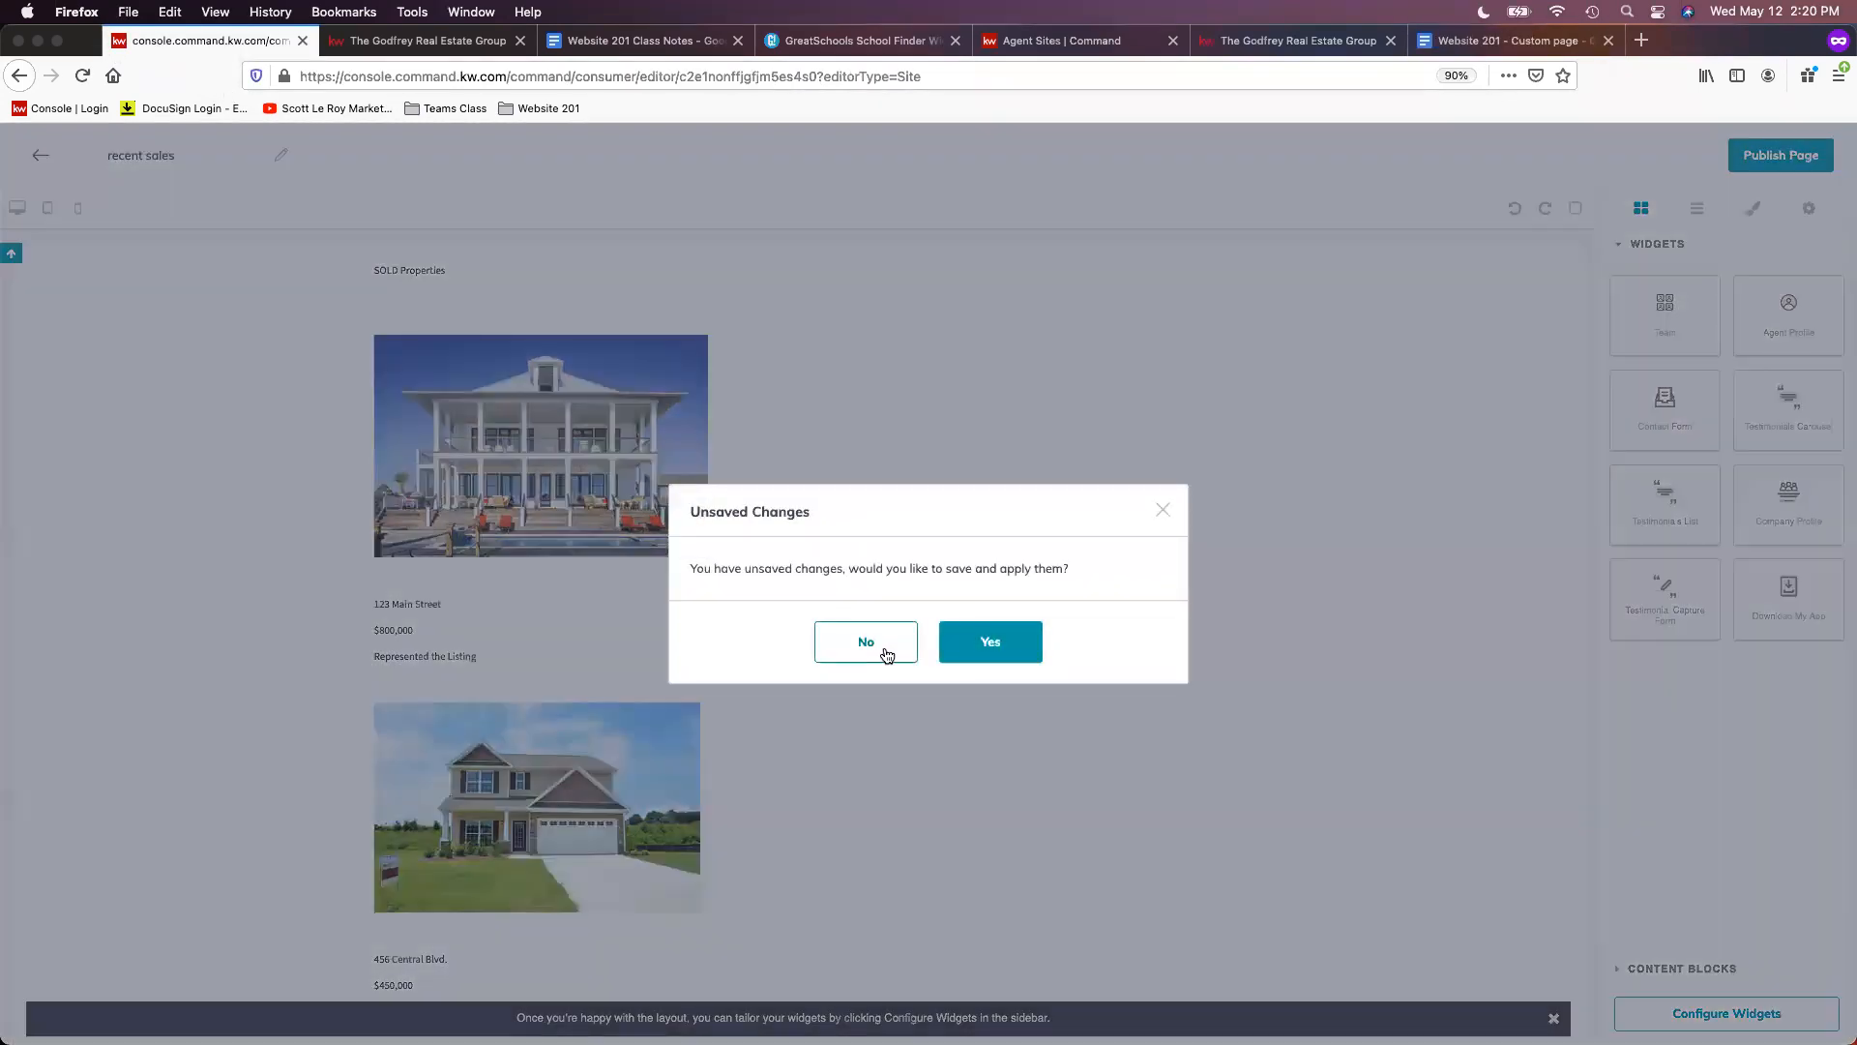
pyautogui.click(867, 642)
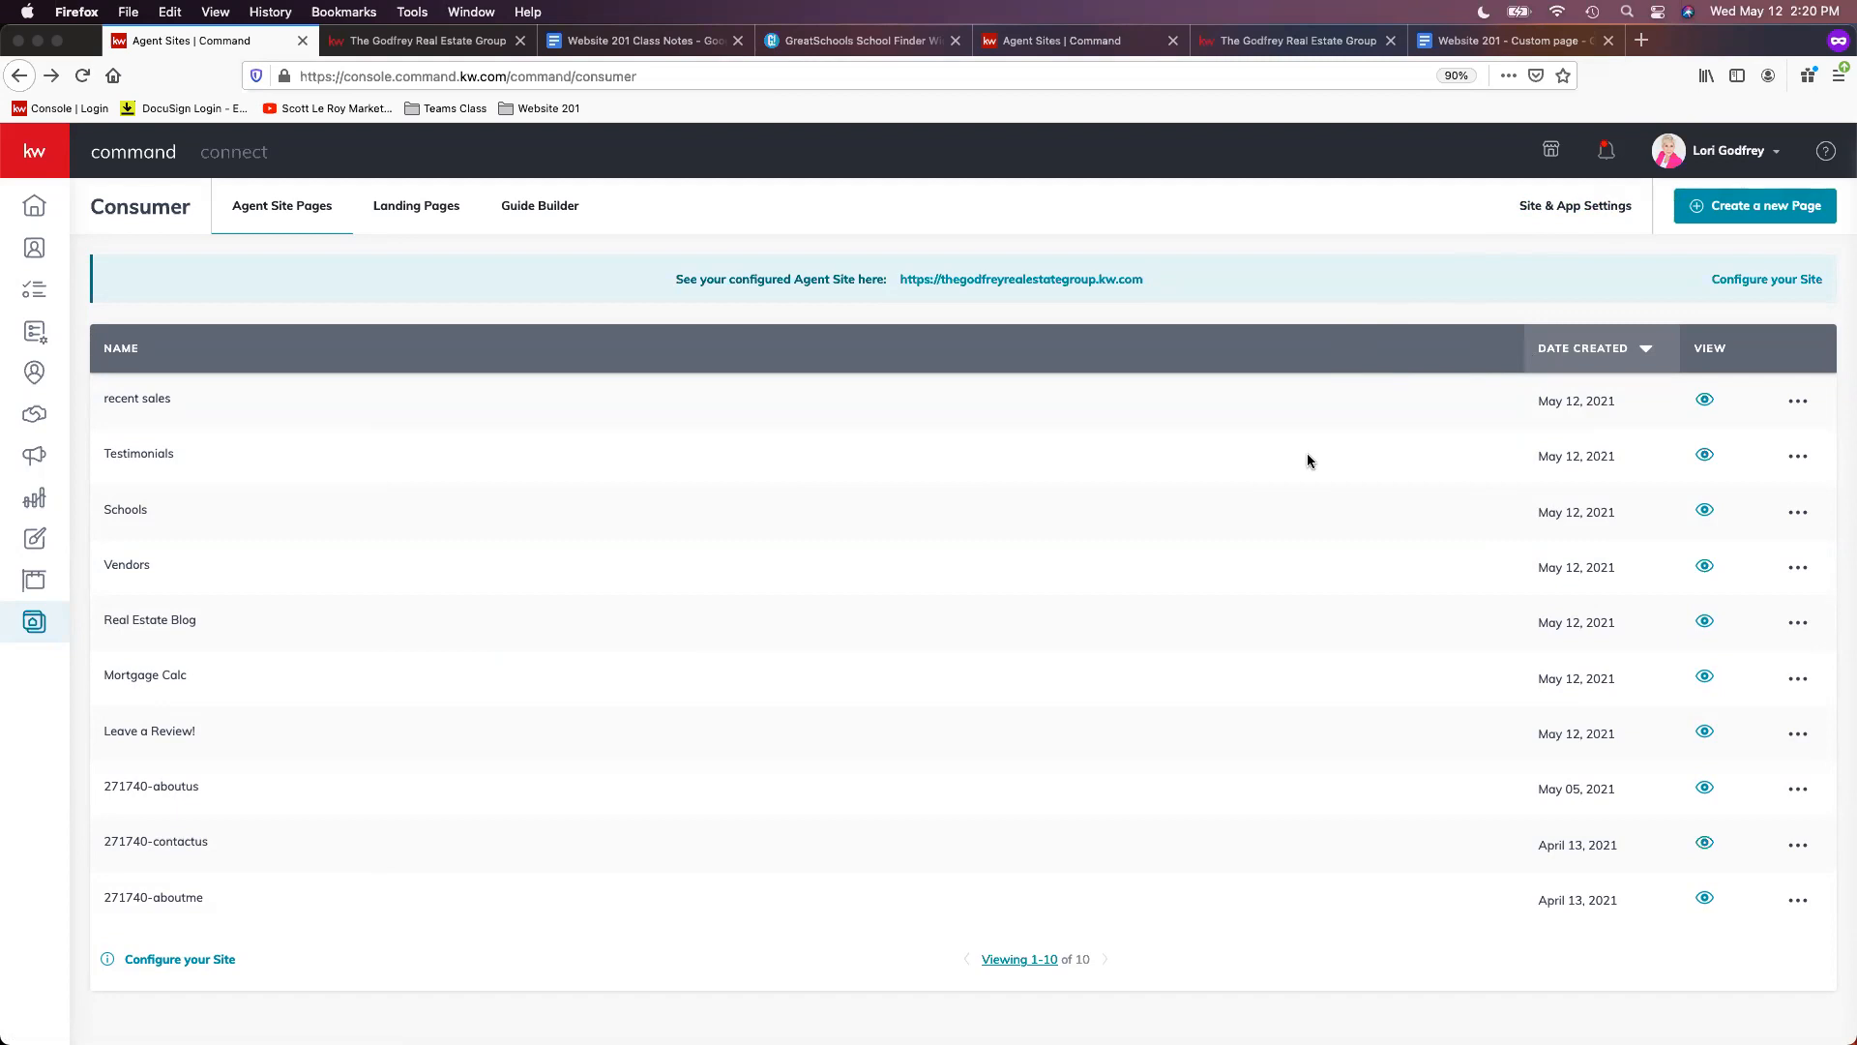
pyautogui.click(1263, 41)
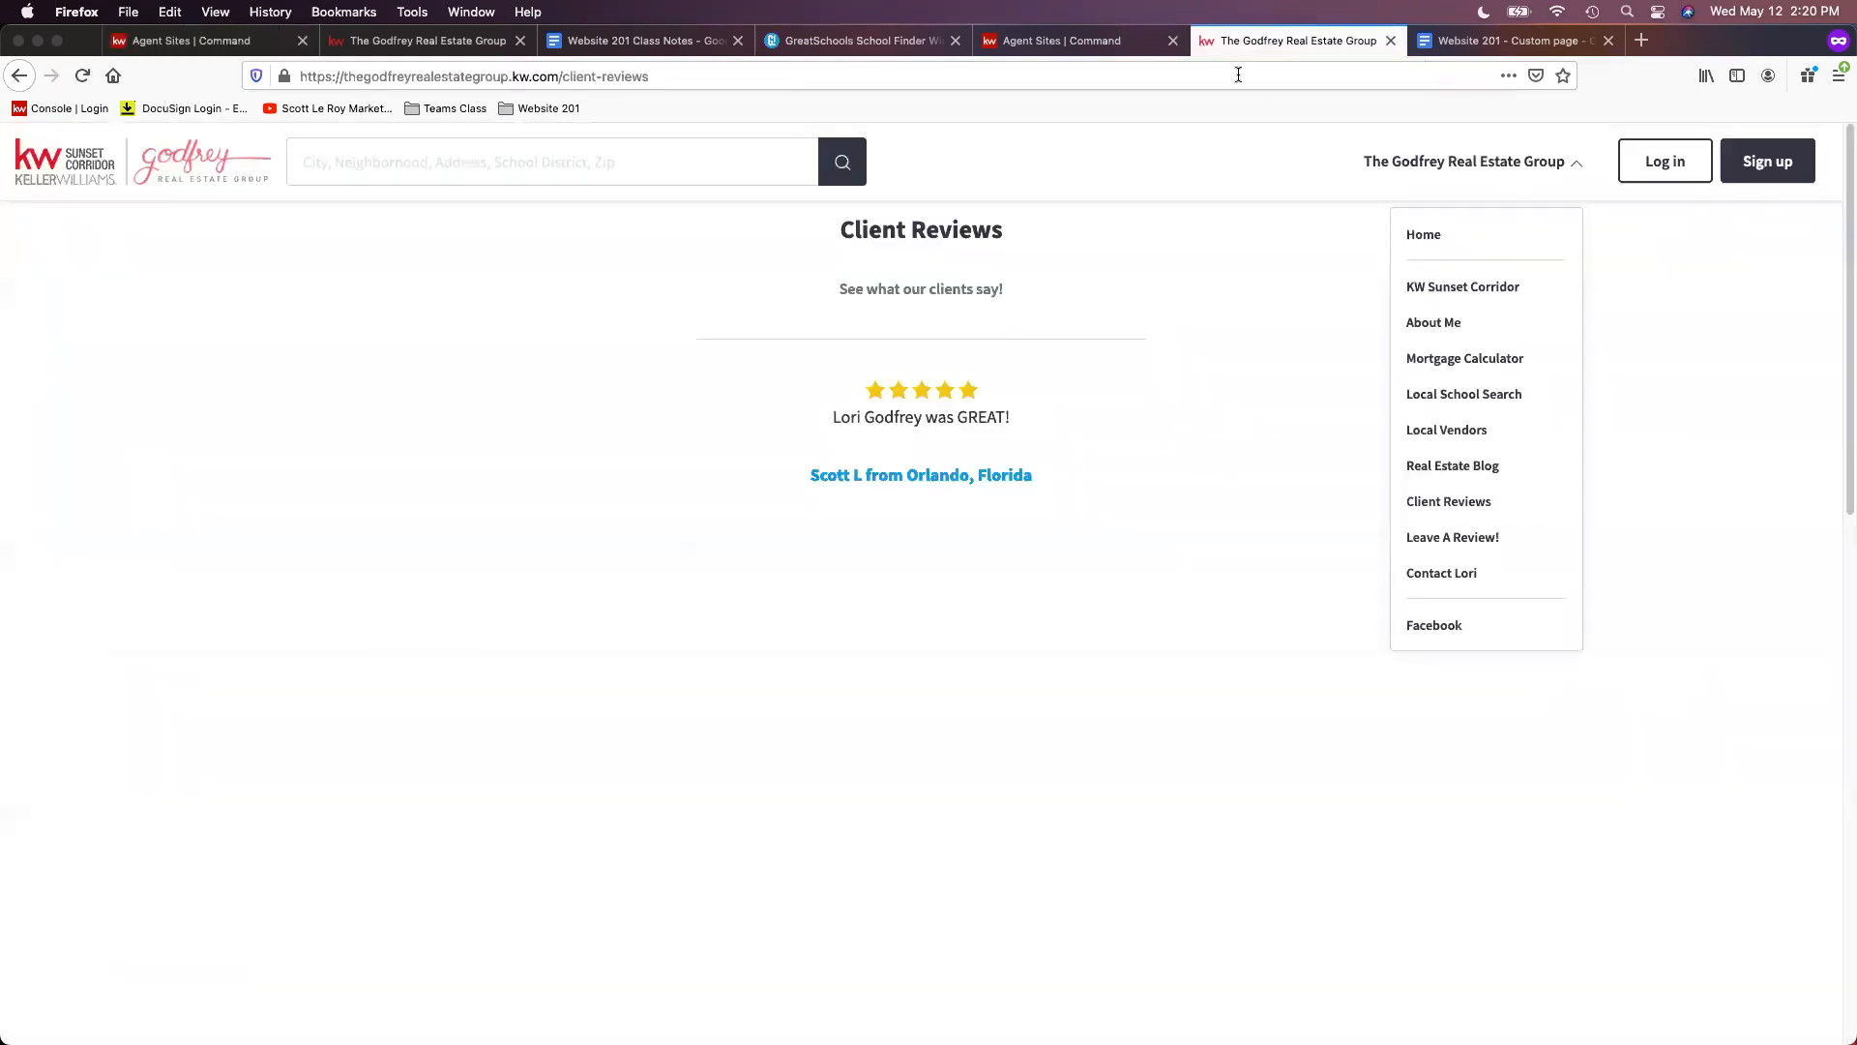
pyautogui.click(108, 157)
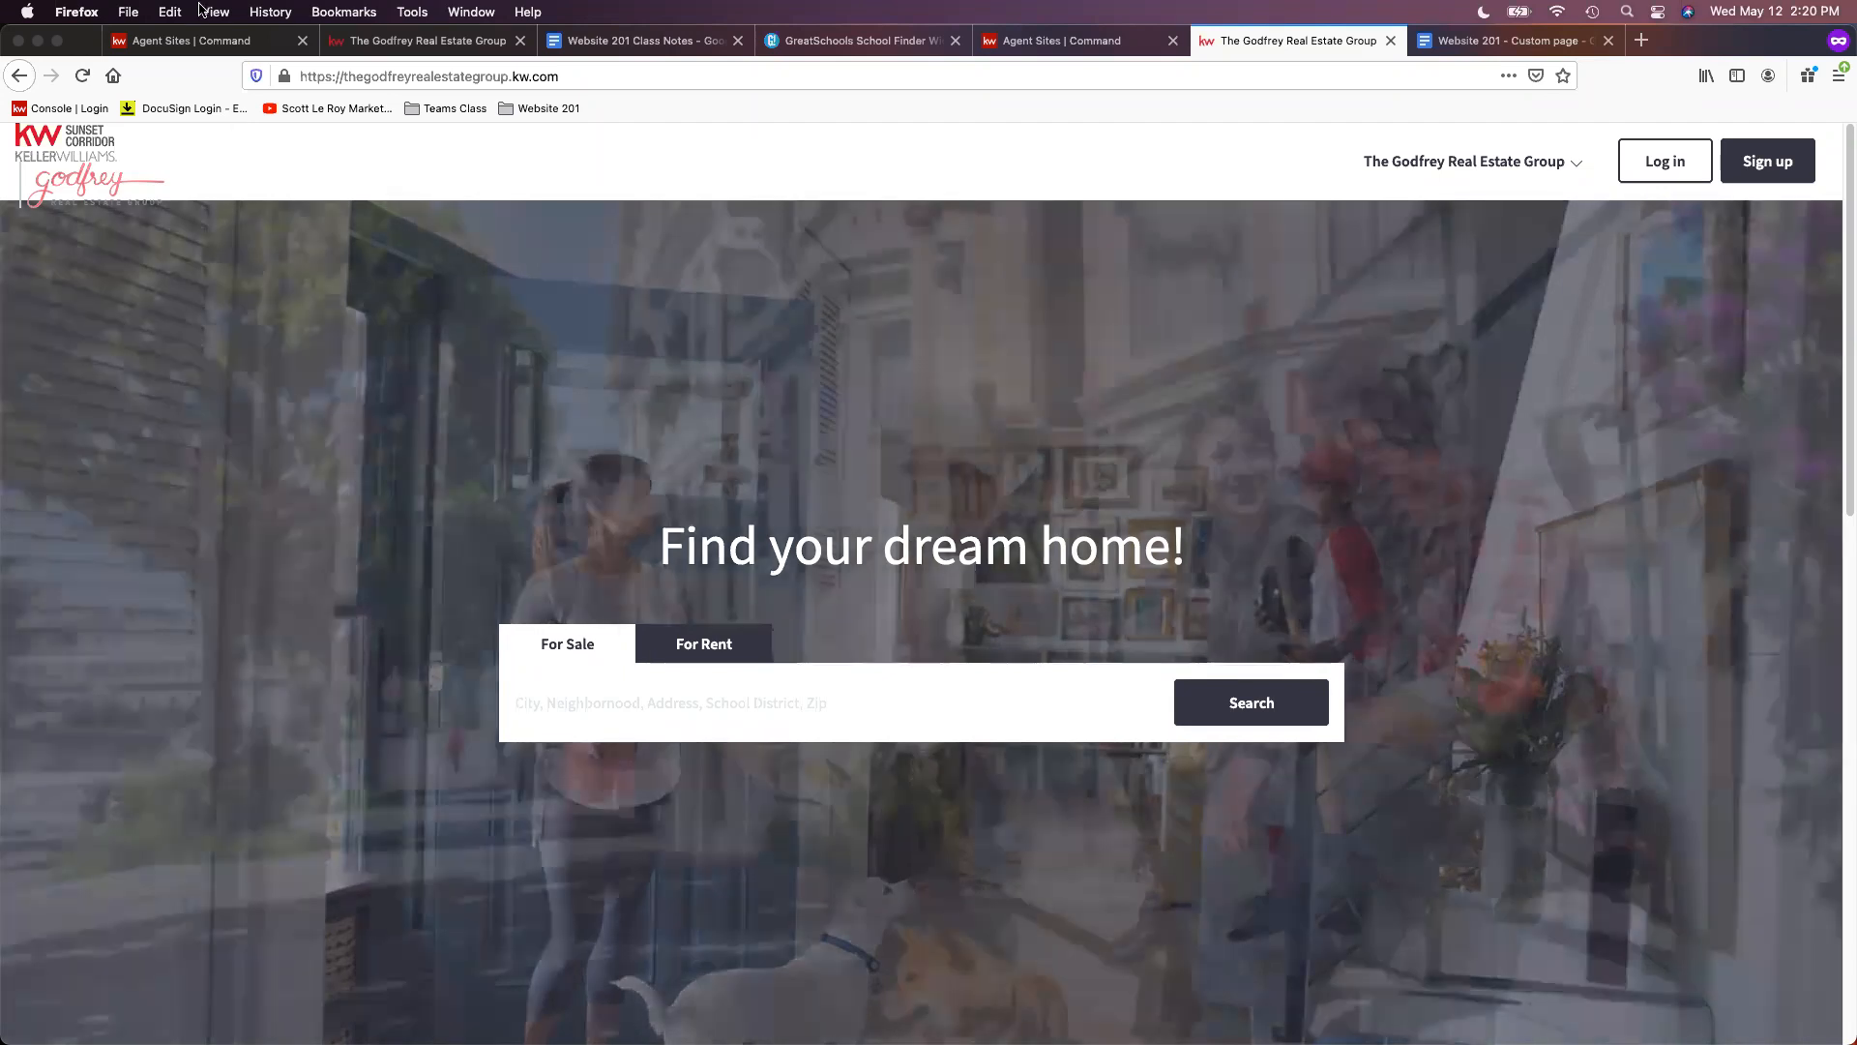
pyautogui.click(194, 37)
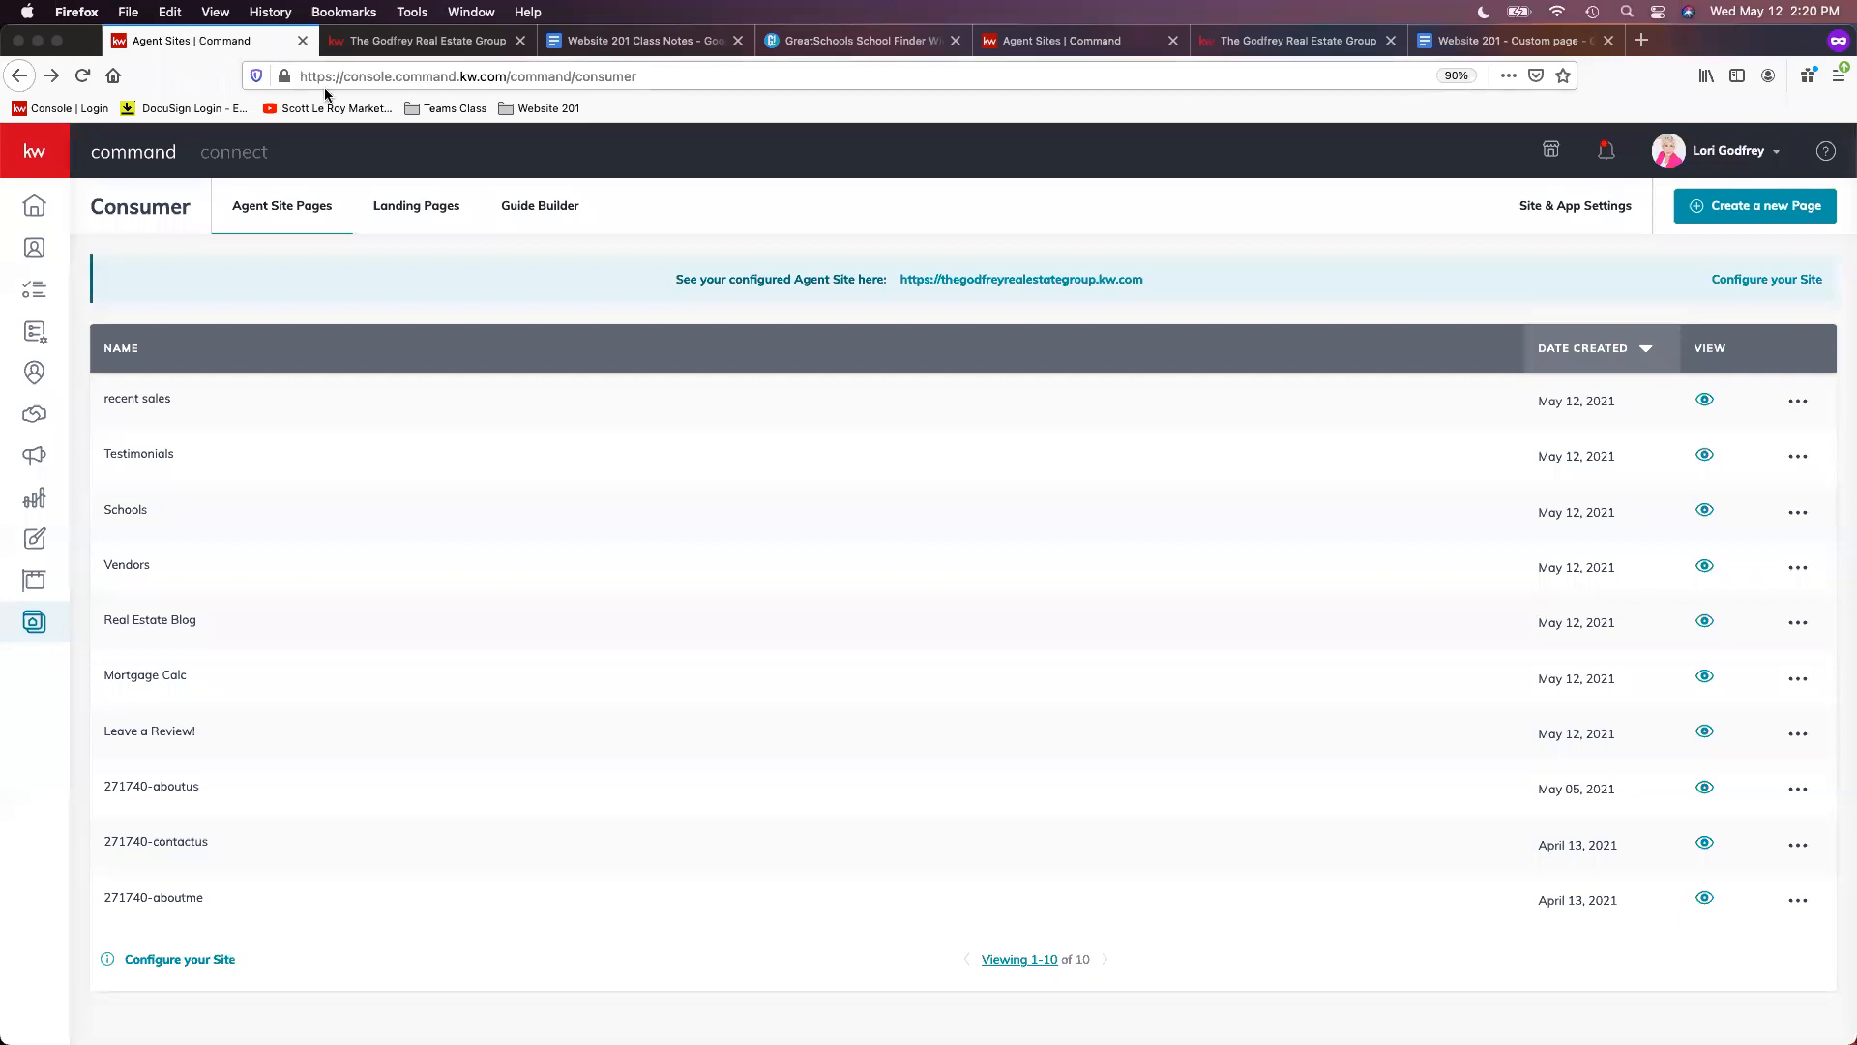